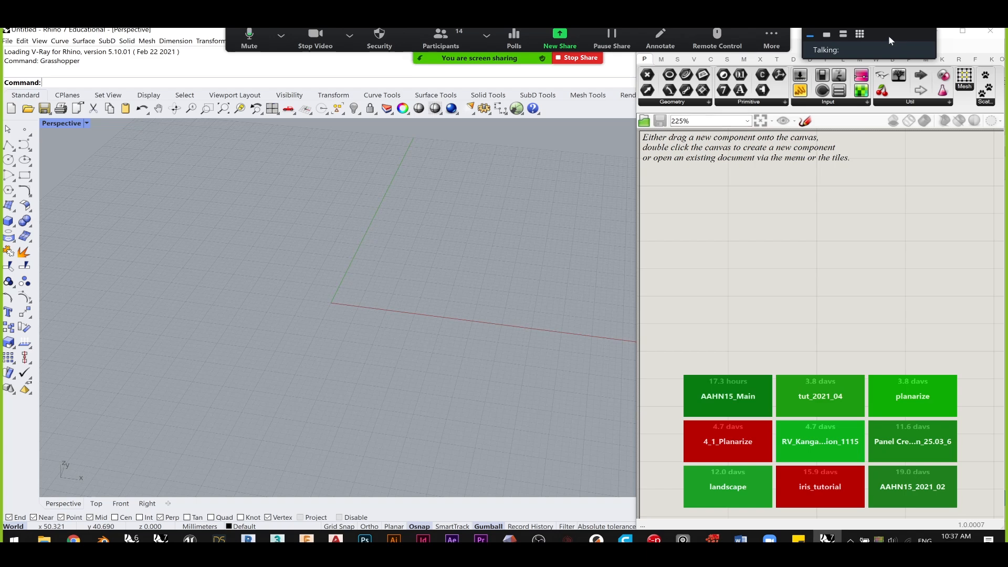
- Move the meeting's video panel and control bar clear of the modelling windows, and restore the windows
click(772, 46)
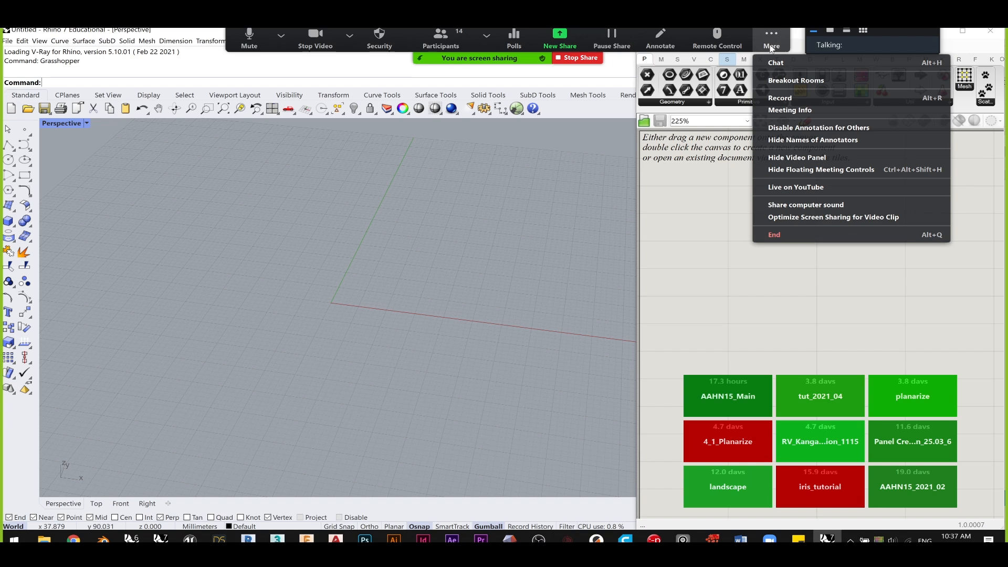
drag(848, 38, 990, 544)
click(772, 37)
drag(772, 38, 563, 109)
drag(278, 106, 546, 35)
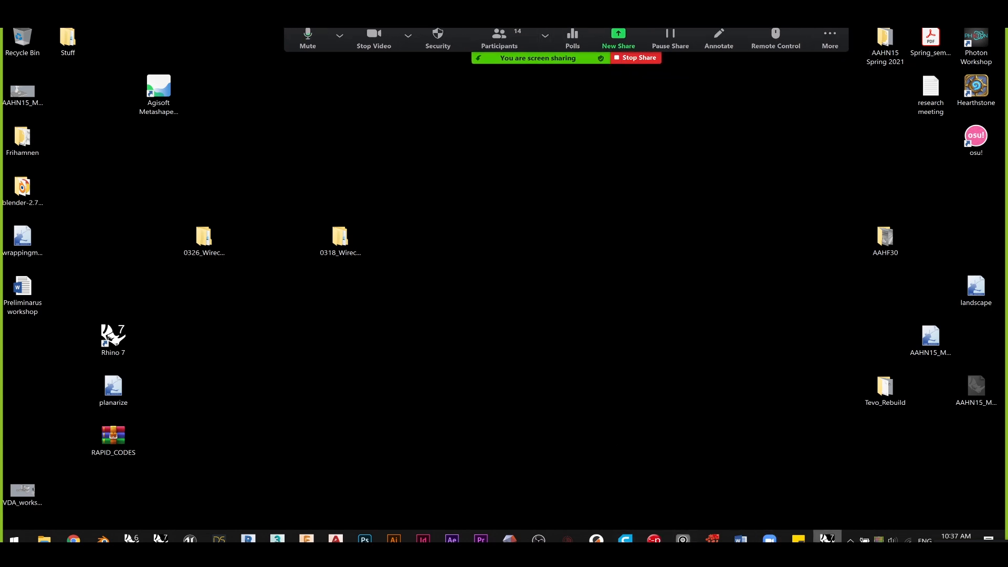
click(828, 538)
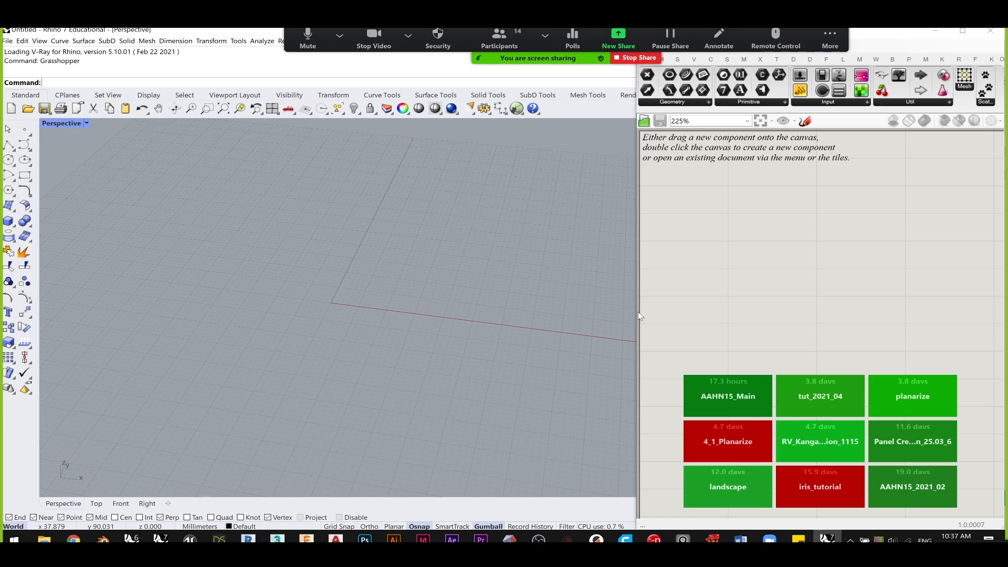
- Widen the Grasshopper canvas beside the perspective viewport
right_drag(445, 437, 339, 265)
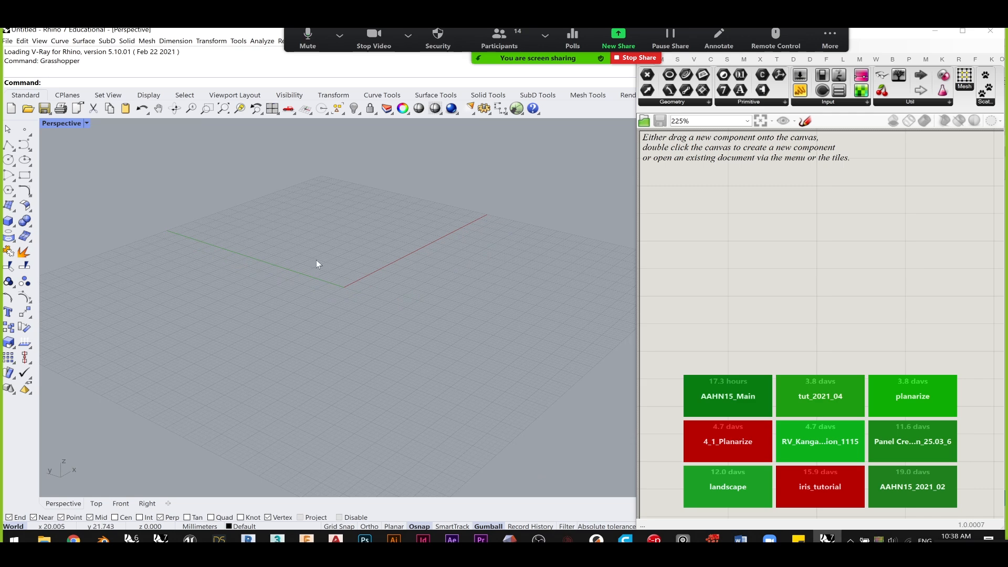
right_drag(483, 254, 485, 259)
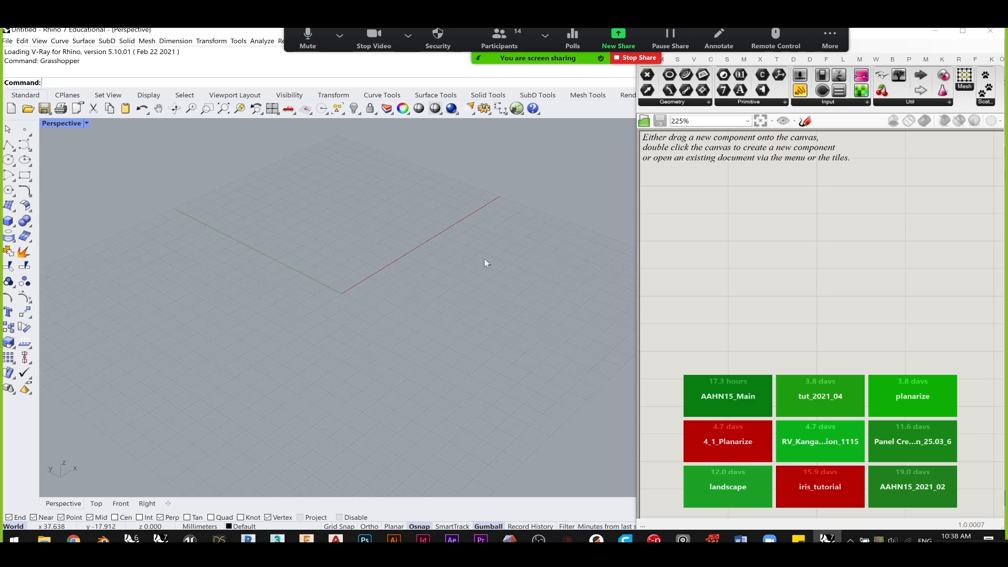
click(637, 260)
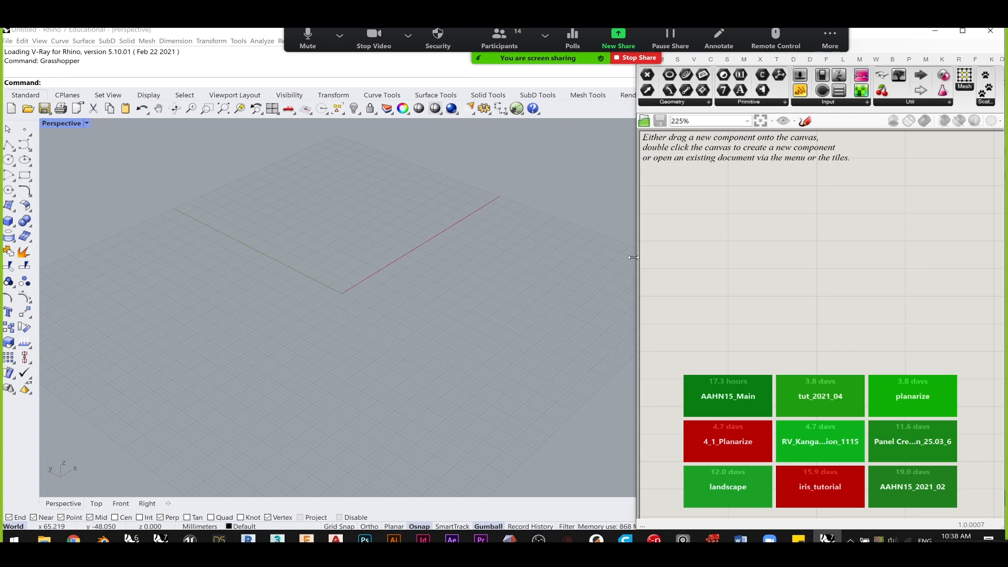
drag(633, 258, 582, 257)
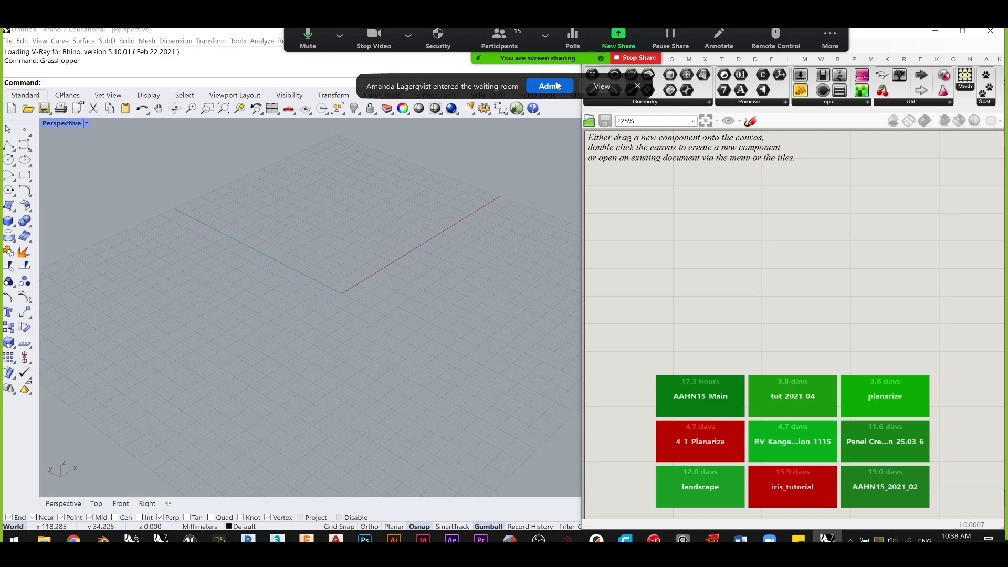
right_drag(222, 310, 344, 303)
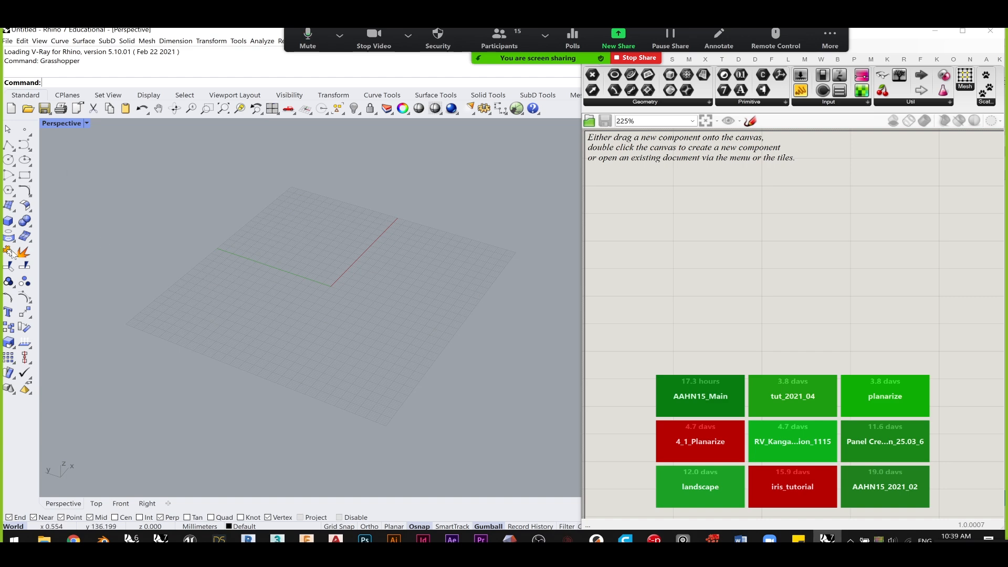
- Draw a small flat box freehand on the construction plane near the origin
click(8, 220)
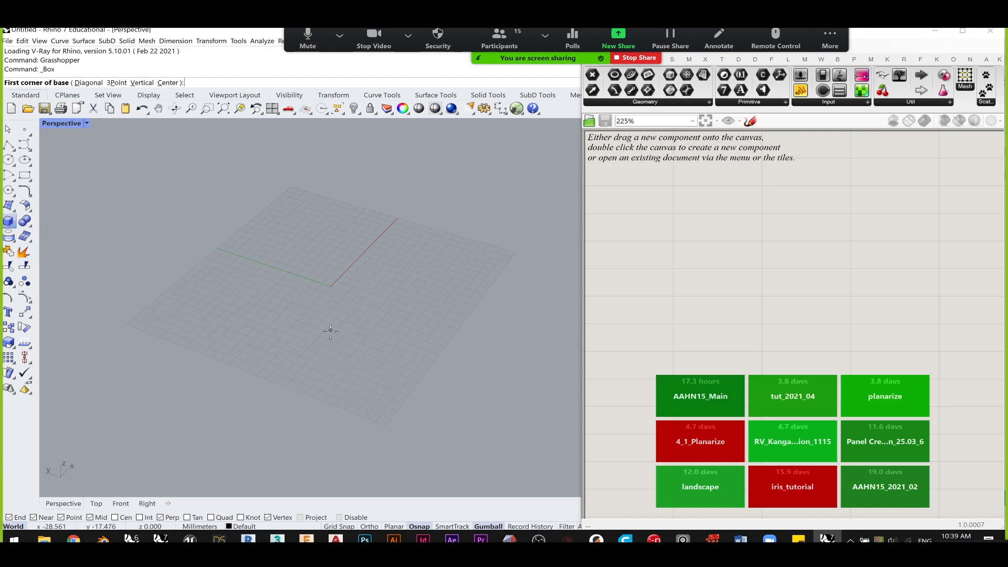
click(330, 332)
click(376, 323)
click(372, 318)
scroll(336, 316, up, 4)
right_drag(336, 316, 399, 330)
scroll(303, 272, down, 4)
shift+right_drag(188, 220, 147, 243)
- Draw an open, rounded six-point control point curve around the grid and extrude it upward into a wall
click(24, 145)
click(250, 297)
click(264, 326)
click(463, 304)
click(412, 206)
click(265, 187)
click(210, 242)
key(Return)
right_drag(297, 231, 315, 246)
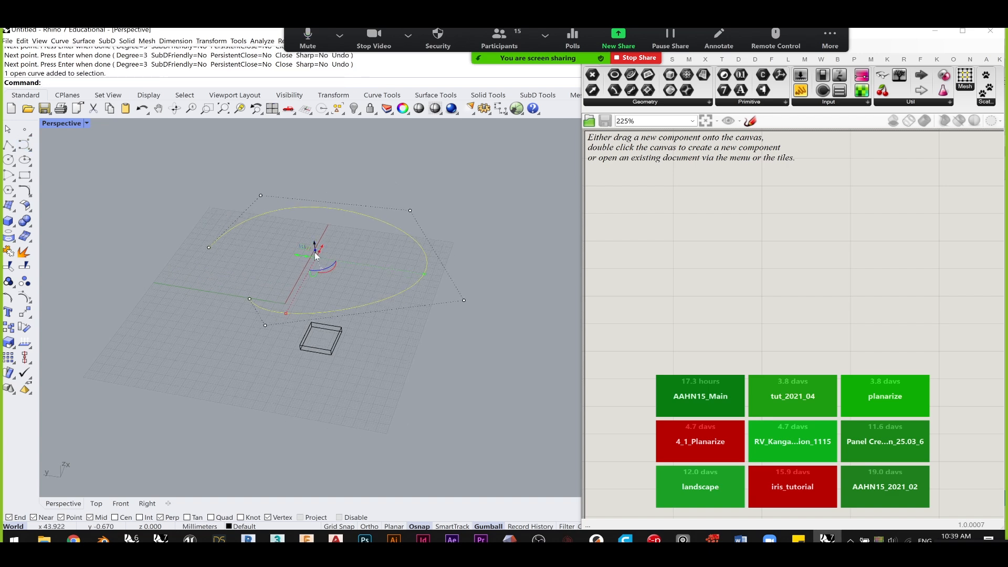
drag(317, 254, 304, 149)
- Set the perspective viewport's display mode to Shaded
click(56, 122)
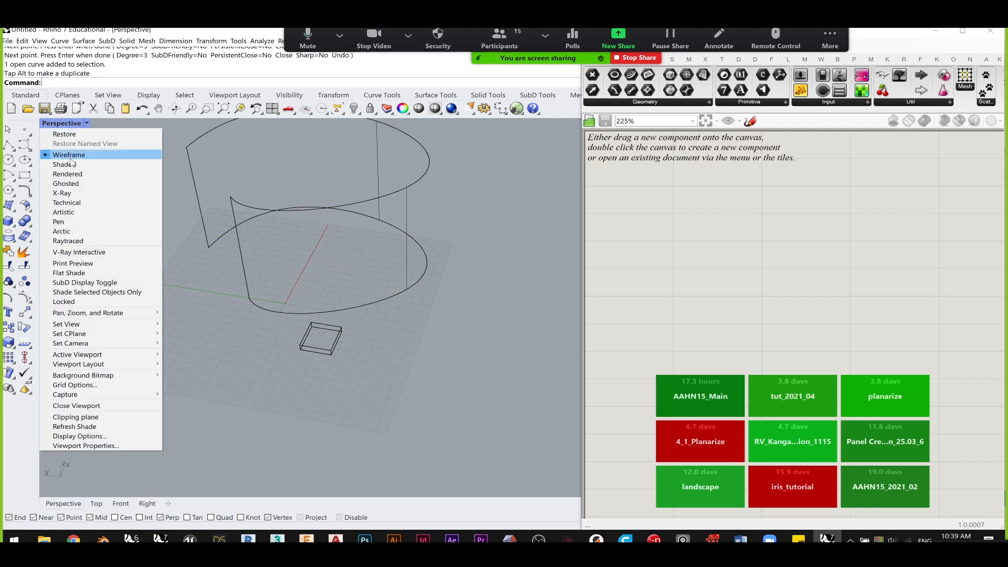
click(58, 164)
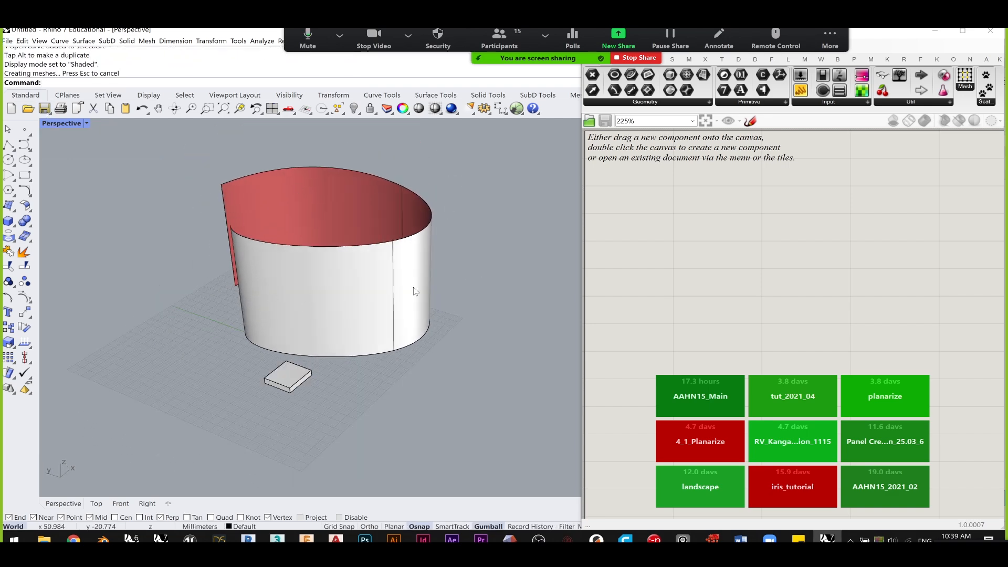
- Delete the box, the curve and the extruded wall
click(291, 375)
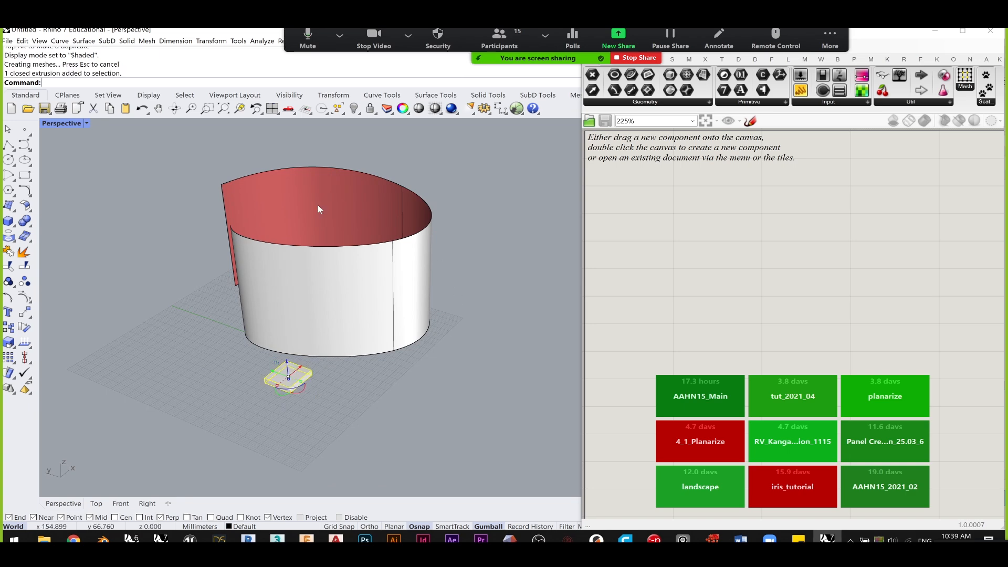
click(320, 259)
click(507, 391)
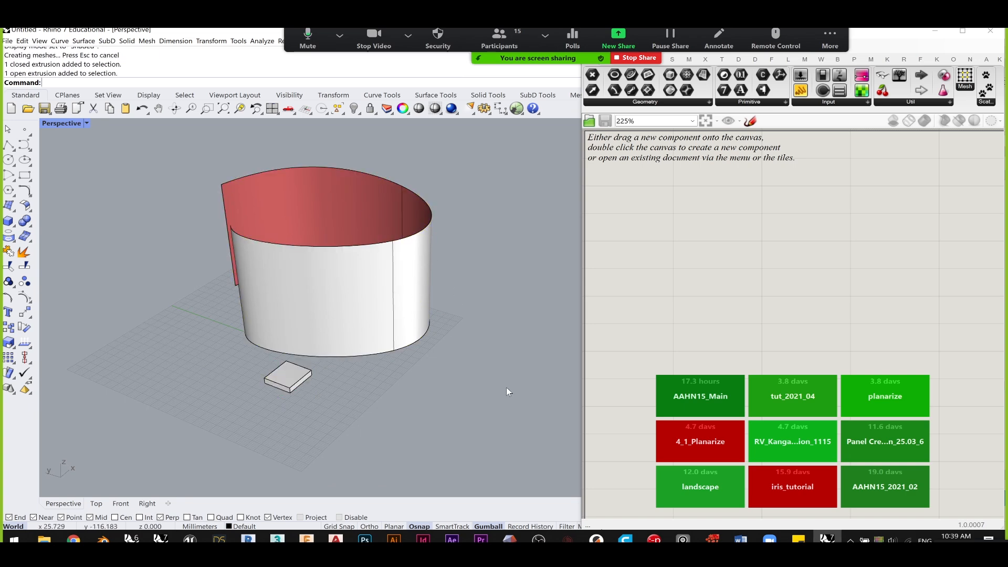
drag(226, 398, 234, 389)
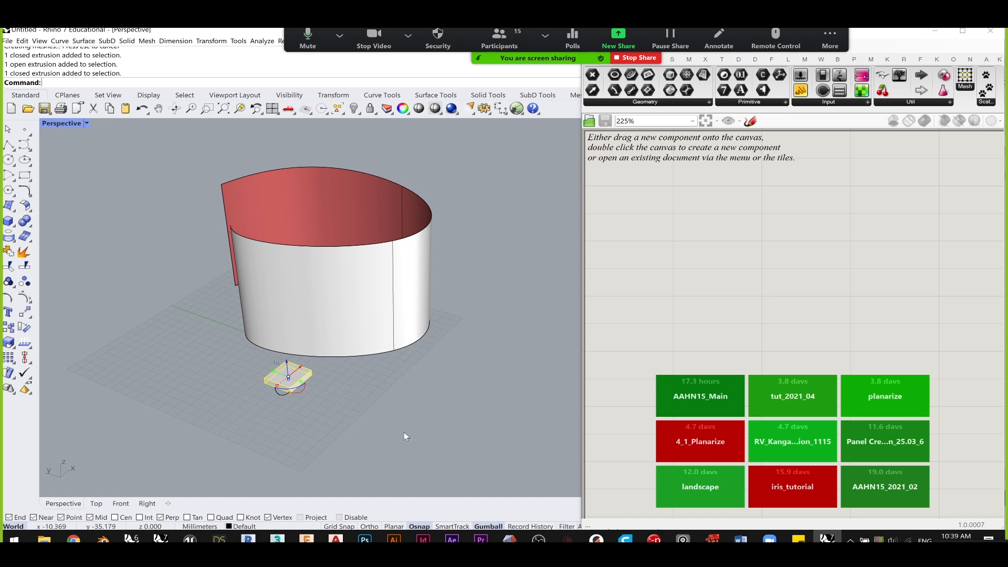
click(368, 406)
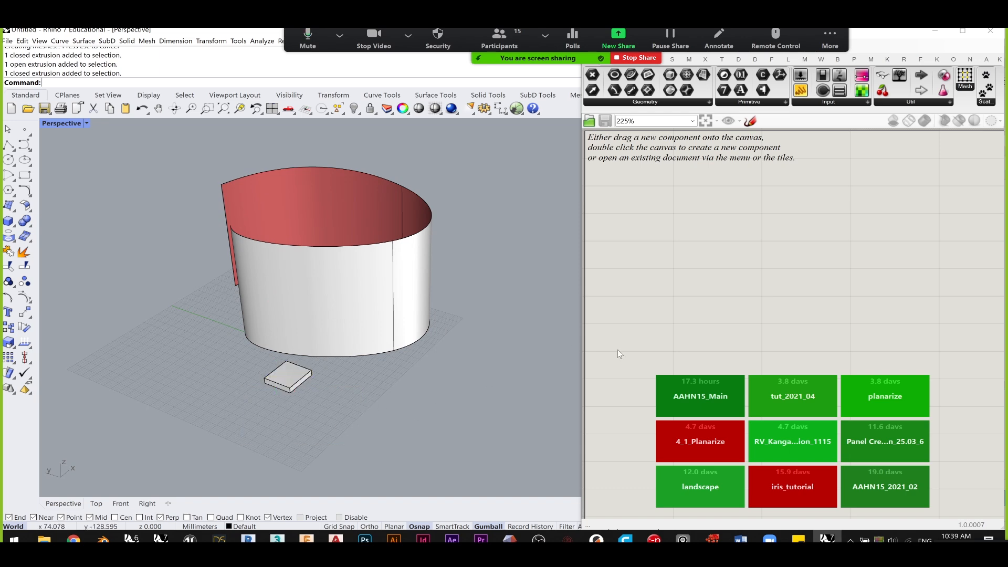
click(289, 371)
drag(384, 397, 120, 226)
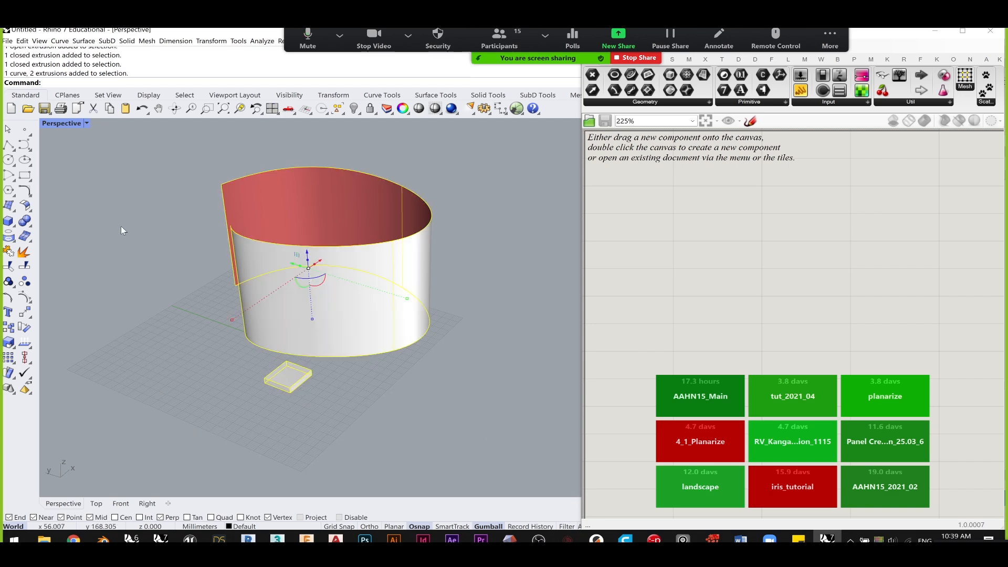
key(Delete)
- Draw a single-segment polyline from the origin, 20000 mm long along the Y axis, with Ortho on
right_drag(128, 225, 300, 236)
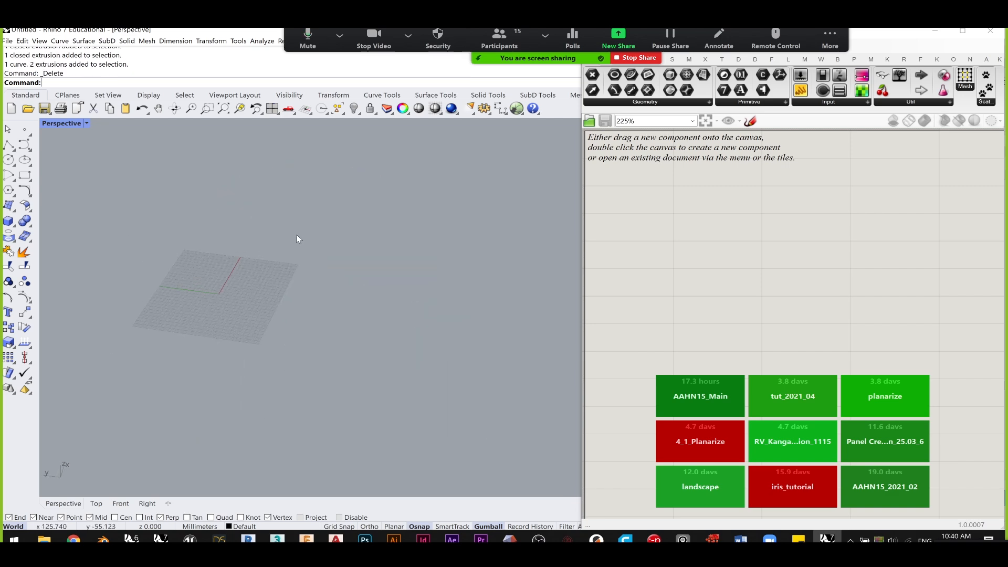
right_drag(188, 262, 243, 254)
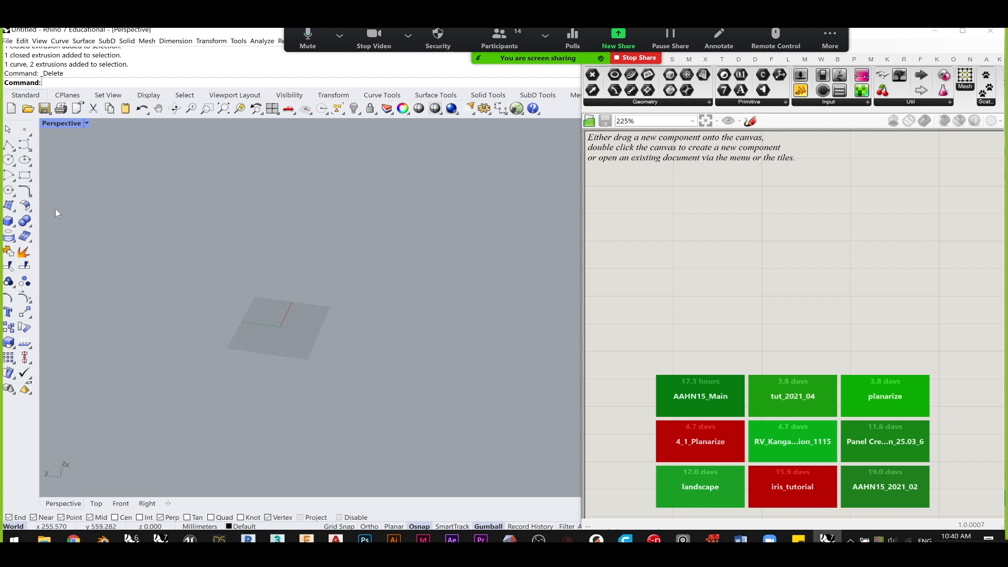
click(9, 145)
text(0)
key(Return)
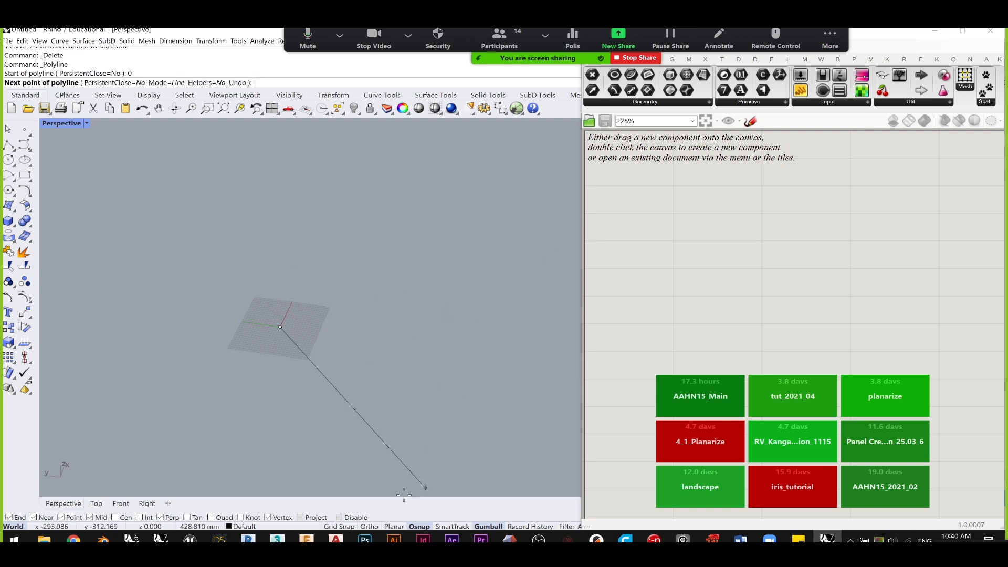
drag(579, 489, 701, 488)
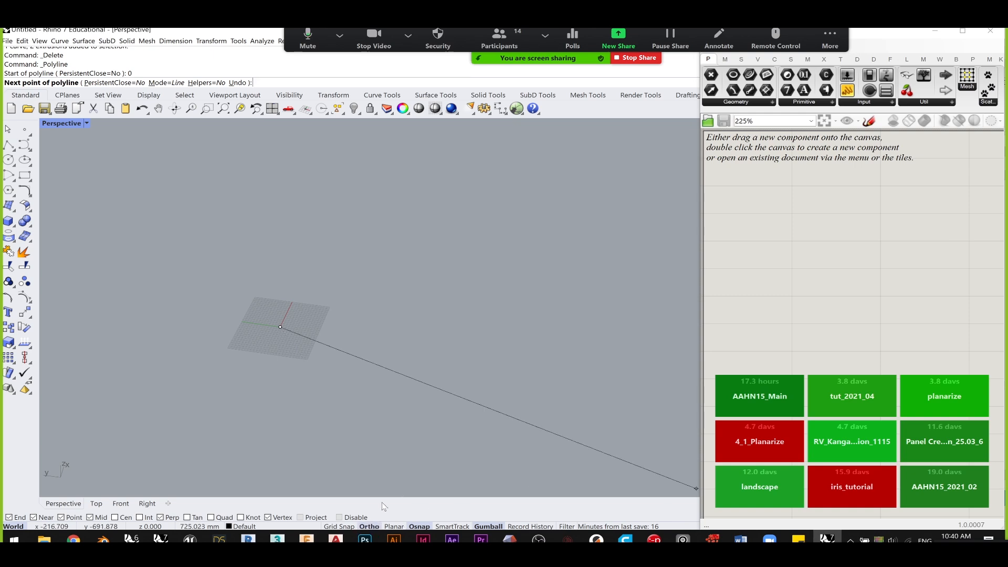
scroll(540, 302, down, 4)
shift+right_drag(541, 319, 278, 370)
scroll(410, 307, down, 9)
scroll(430, 310, down, 8)
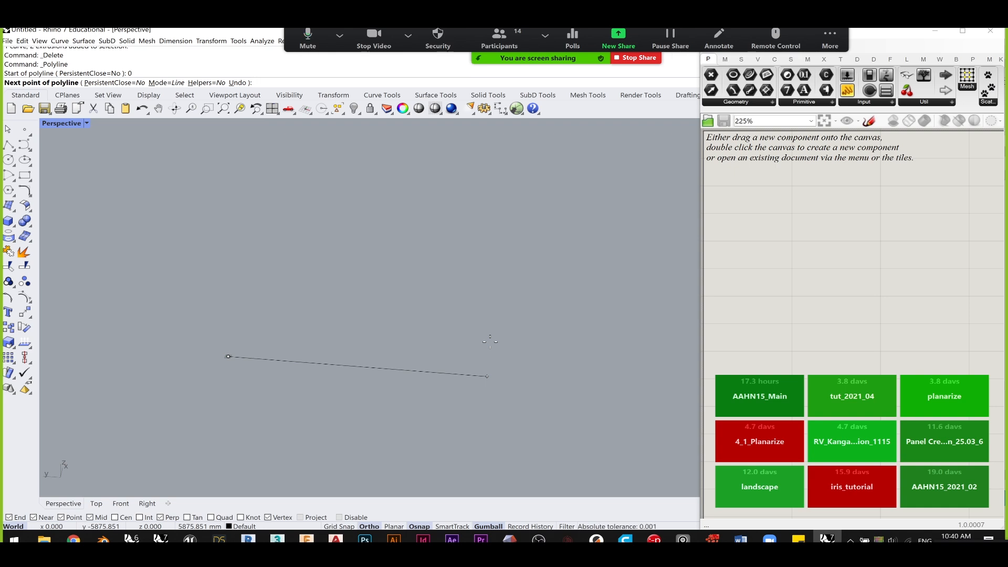
text(20000)
key(Return)
scroll(488, 340, down, 5)
click(500, 251)
scroll(477, 219, up, 6)
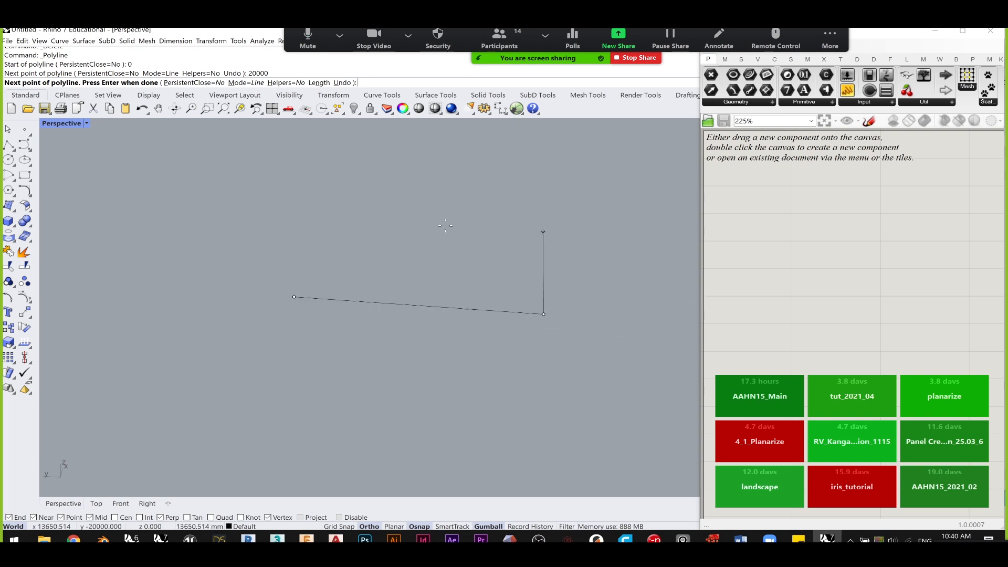
key(Return)
shift+right_drag(444, 251, 420, 289)
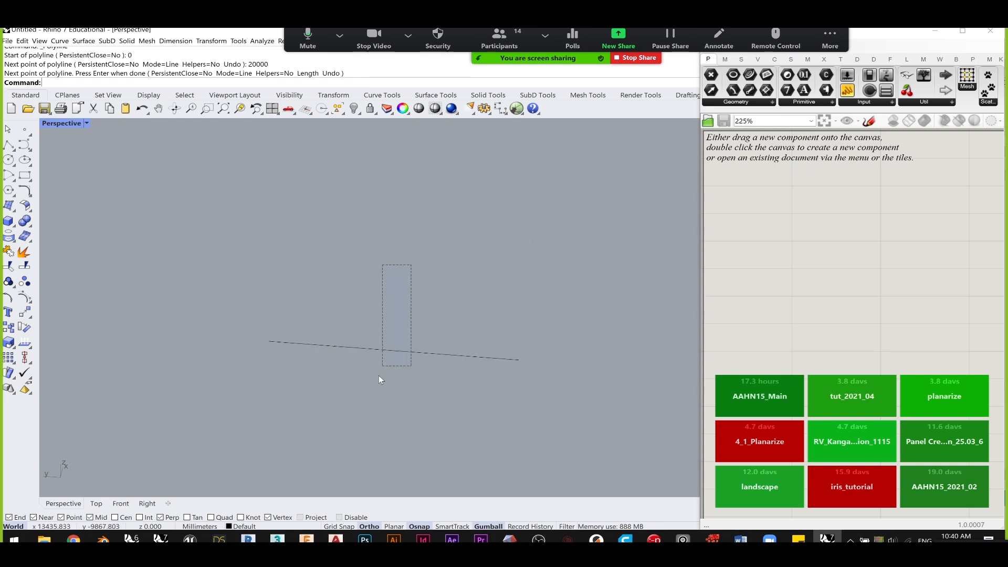
click(409, 348)
scroll(394, 336, up, 1)
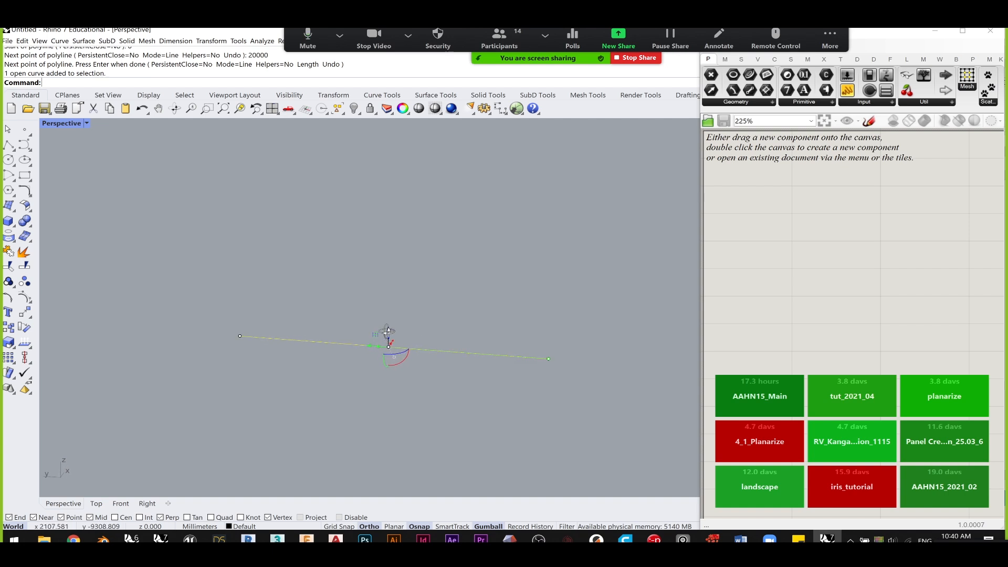
drag(389, 334, 263, 205)
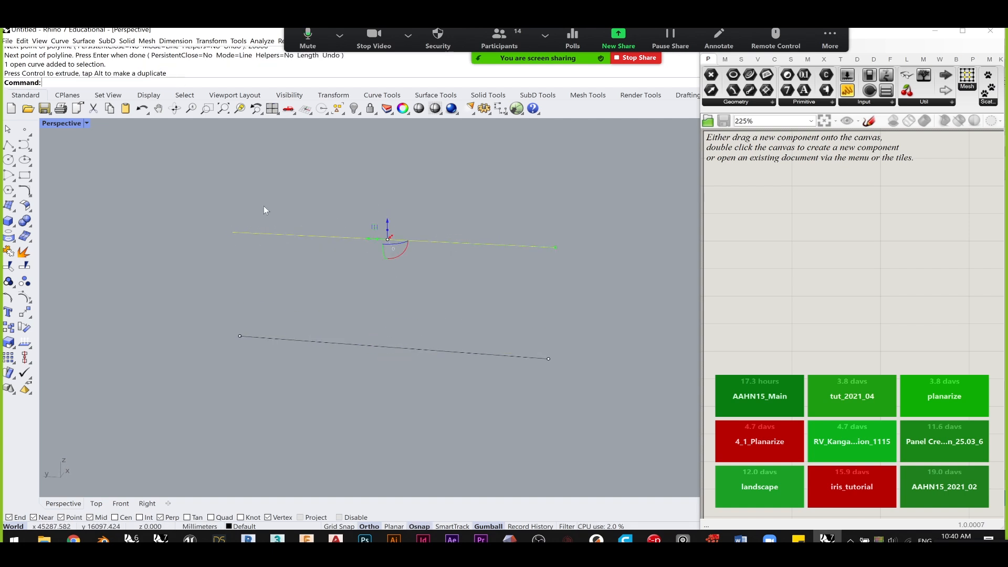
key(ctrl+z)
- Copy the line 5000 mm straight up
click(368, 345)
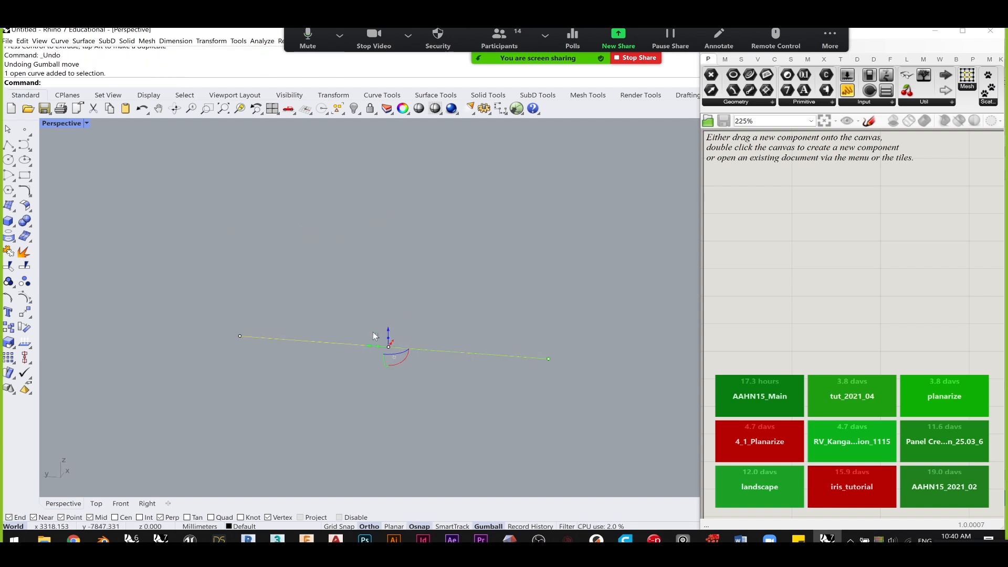
click(391, 331)
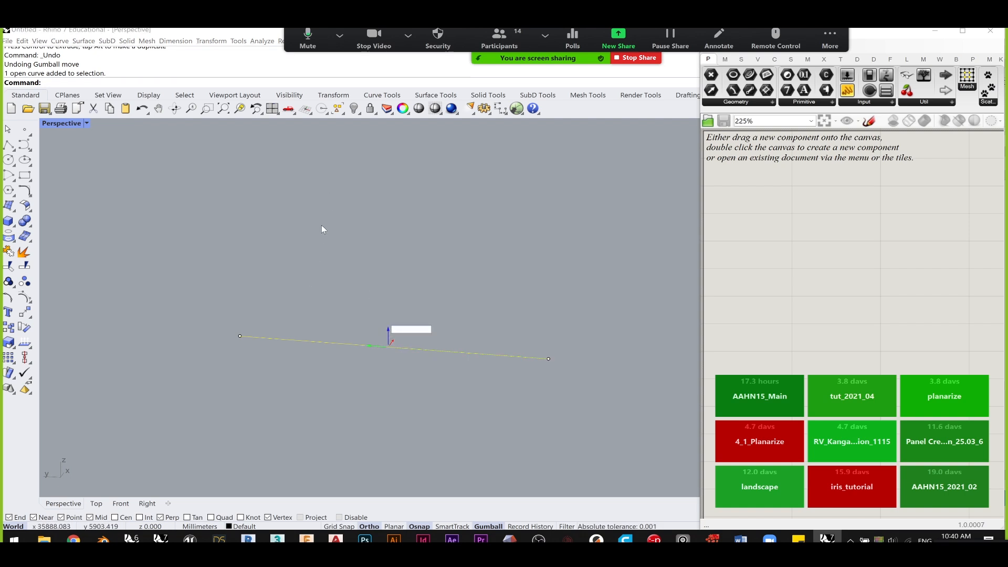
text(5000)
key(Return)
click(413, 176)
- Loft the two lines into a surface with the Normal style and no simplification, and delete the source lines
drag(435, 189, 370, 408)
text(loft)
key(Return)
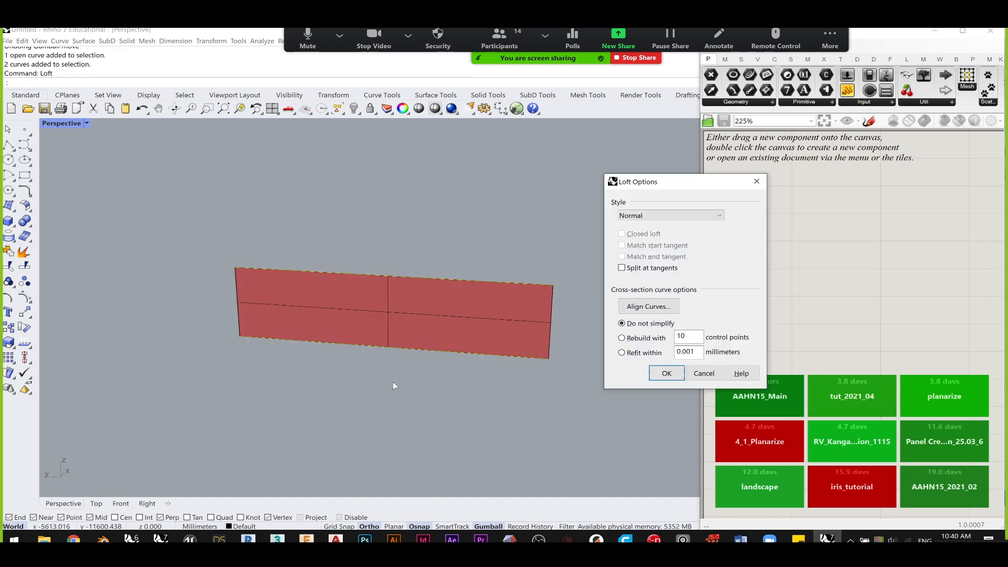
key(Return)
key(Delete)
- Flip the direction of the lofted surface
click(439, 282)
text(Flip)
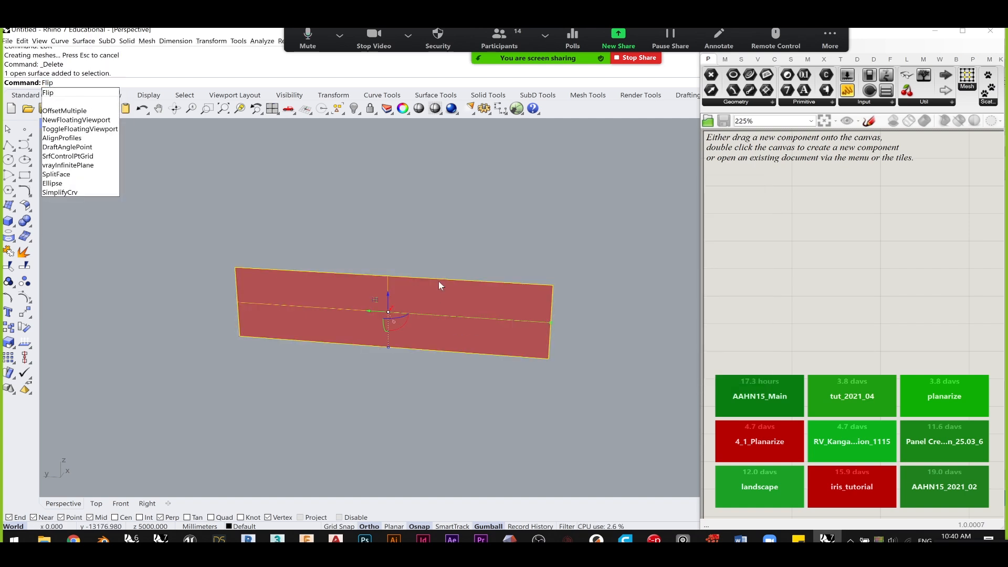
key(Return)
click(455, 237)
- Move the surface freehand away from the origin, perpendicular to its face
right_drag(455, 238, 405, 359)
right_drag(404, 272, 379, 431)
right_drag(312, 248, 315, 271)
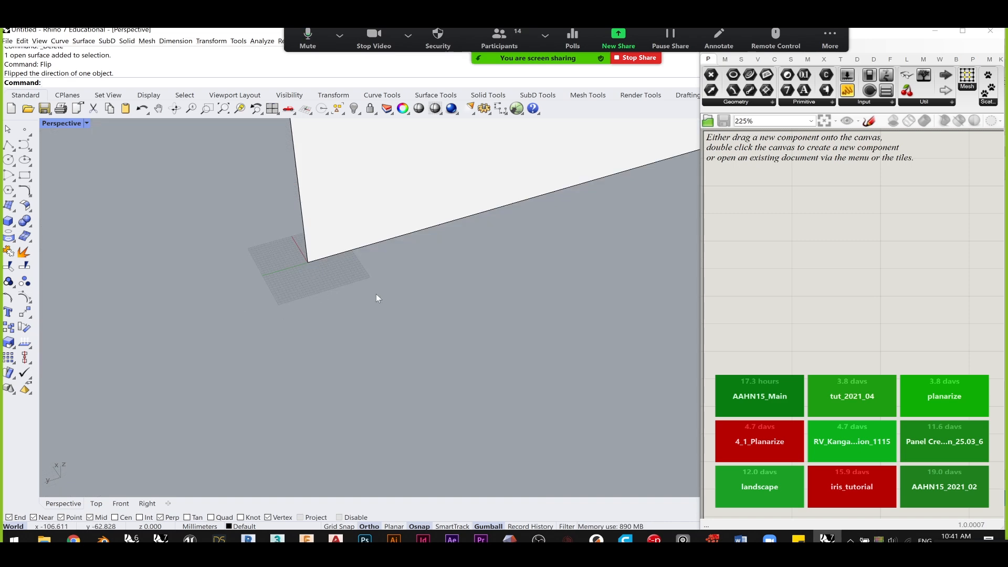
right_drag(376, 297, 608, 315)
click(463, 360)
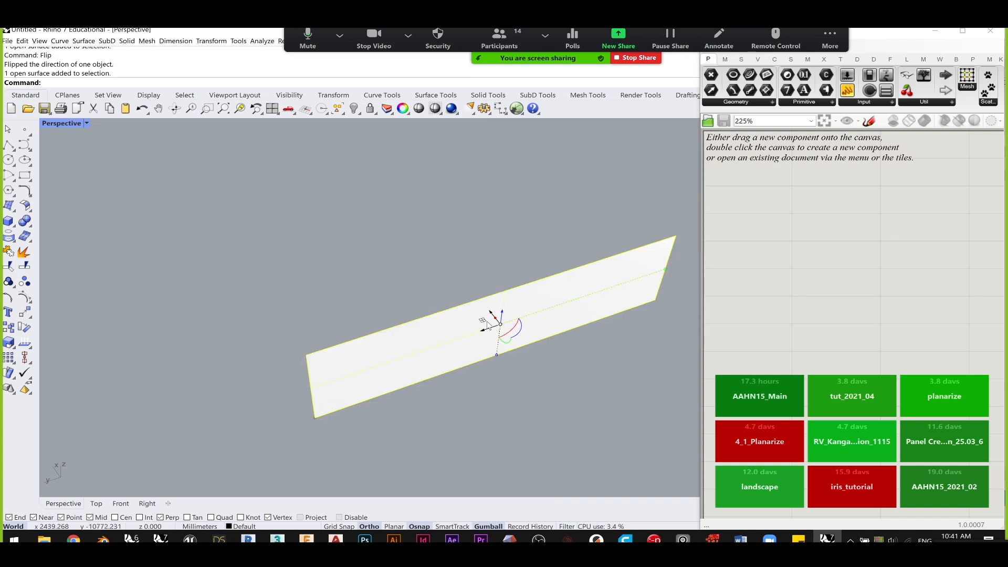
drag(492, 313, 448, 258)
click(315, 407)
scroll(315, 406, up, 2)
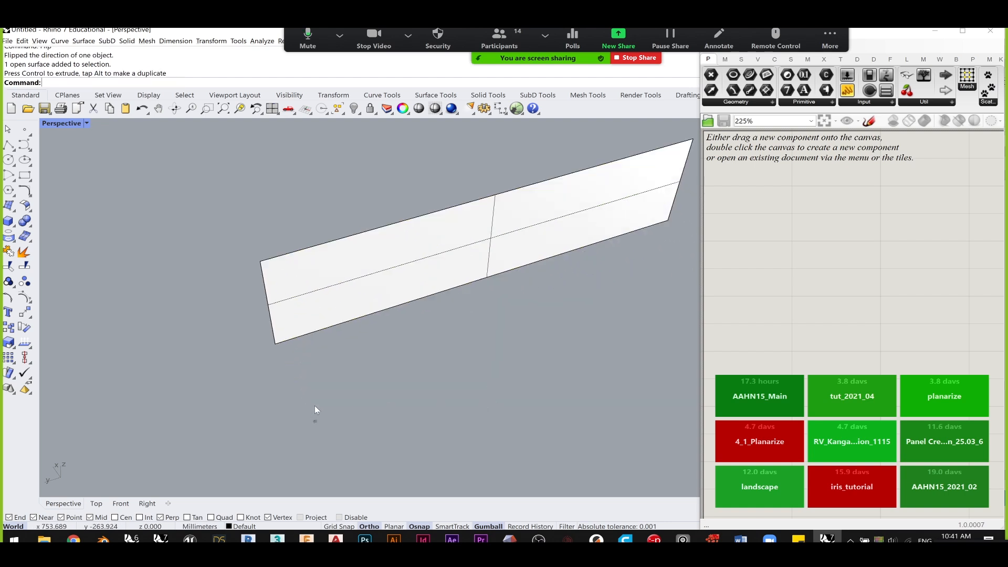
- Place a point object at the world origin (0) and zoom to it as the selected object
scroll(315, 410, up, 5)
scroll(354, 411, up, 5)
mouse_move(269, 334)
shift+right_down()
mouse_move(316, 344)
mouse_move(285, 330)
shift+right_up()
click(24, 129)
text(0)
key(Return)
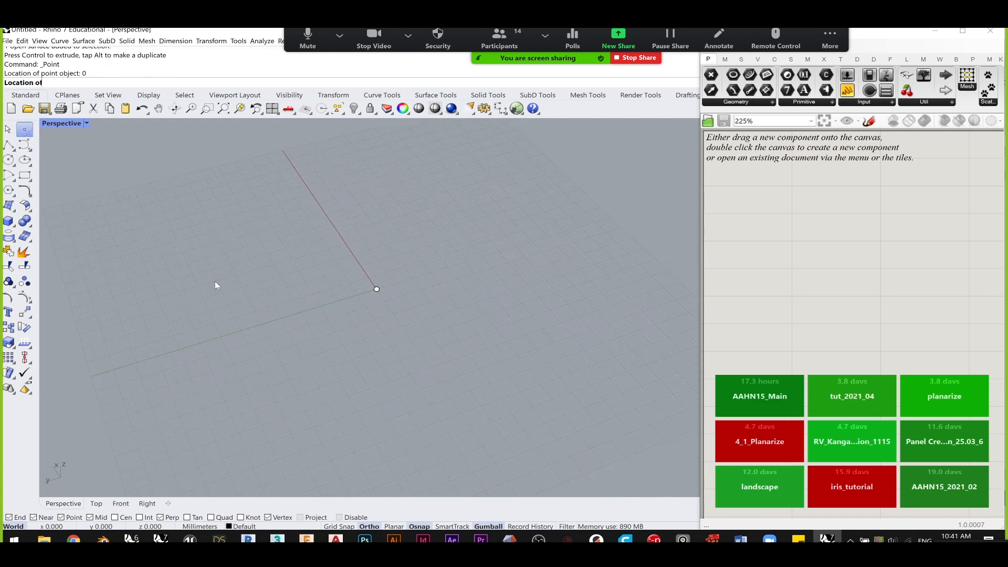
click(376, 289)
text(zs)
key(Return)
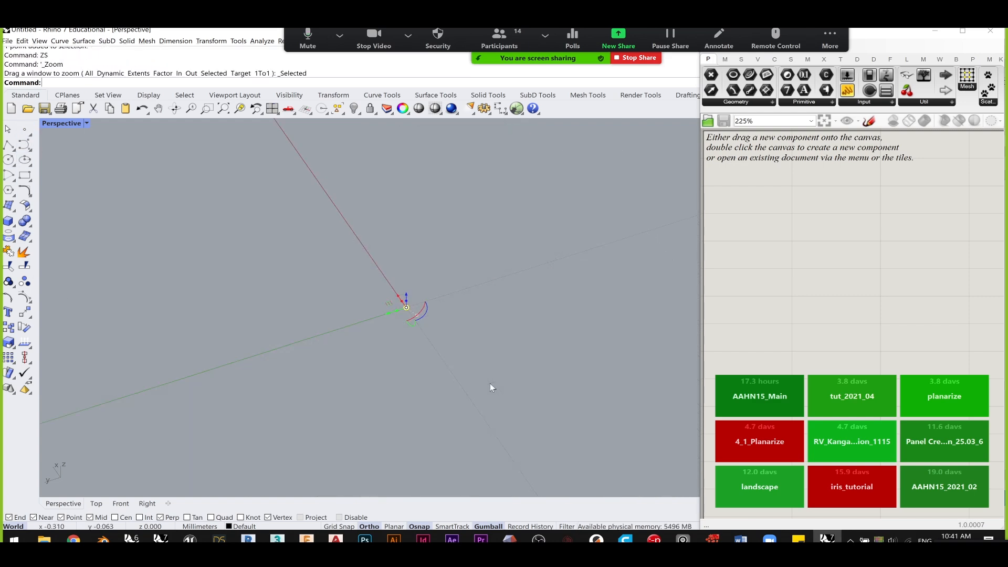
- Delete the point object at the world origin
drag(283, 285, 463, 393)
key(Delete)
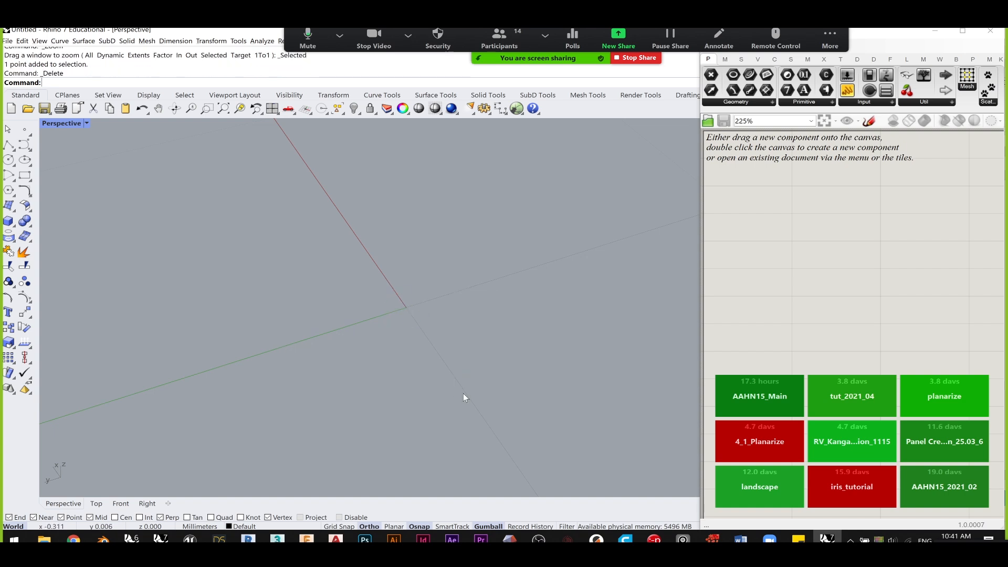
scroll(442, 373, down, 3)
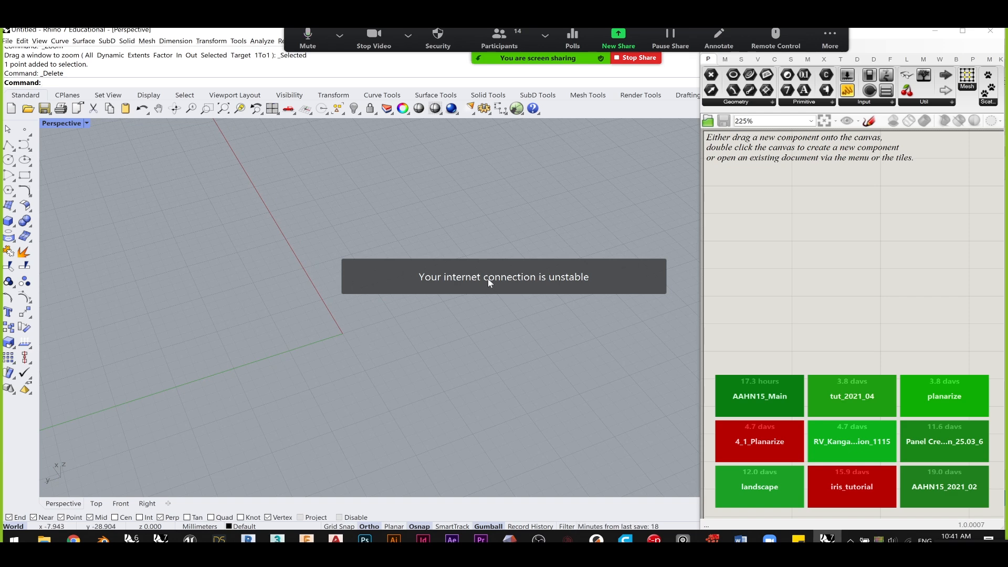
scroll(426, 311, down, 3)
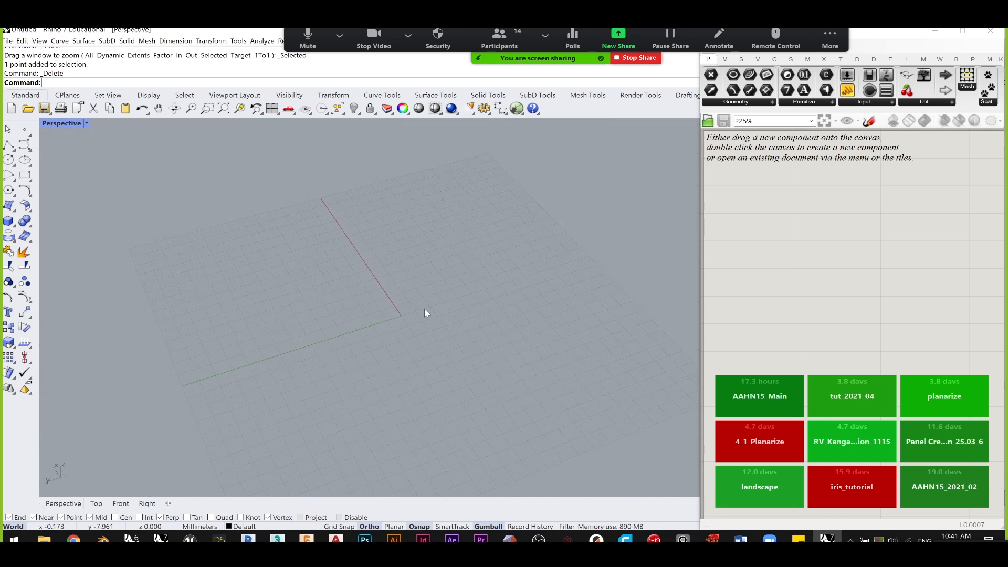
- Bring up the SubD tool set for modelling in the perspective view
shift+right_drag(425, 313, 374, 325)
right_drag(377, 314, 357, 304)
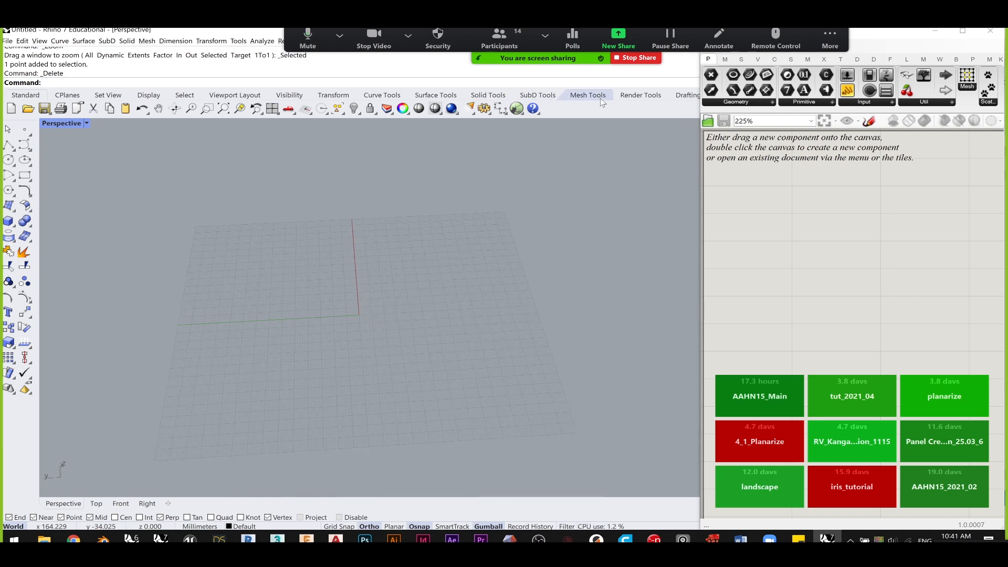
click(538, 95)
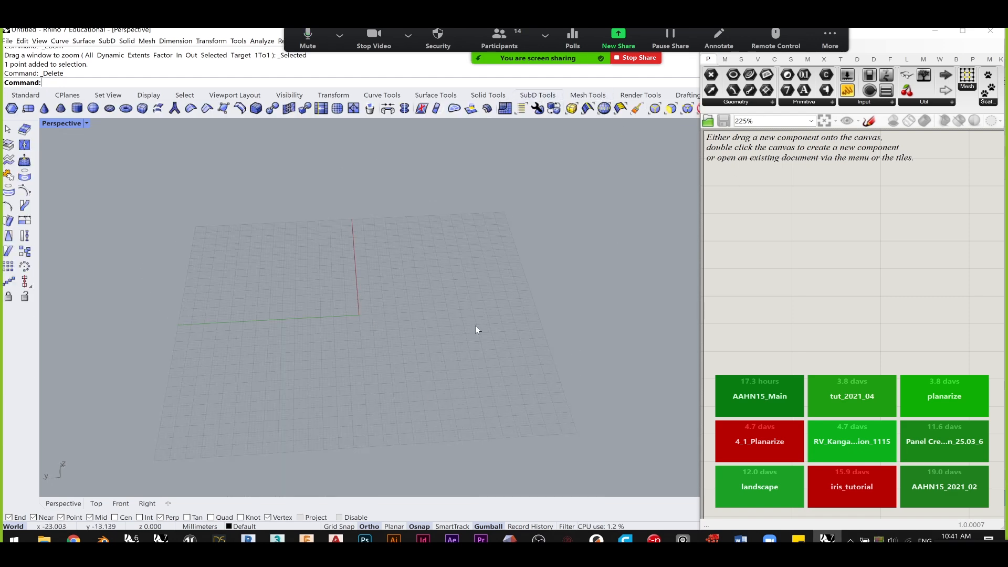
right_drag(370, 309, 517, 225)
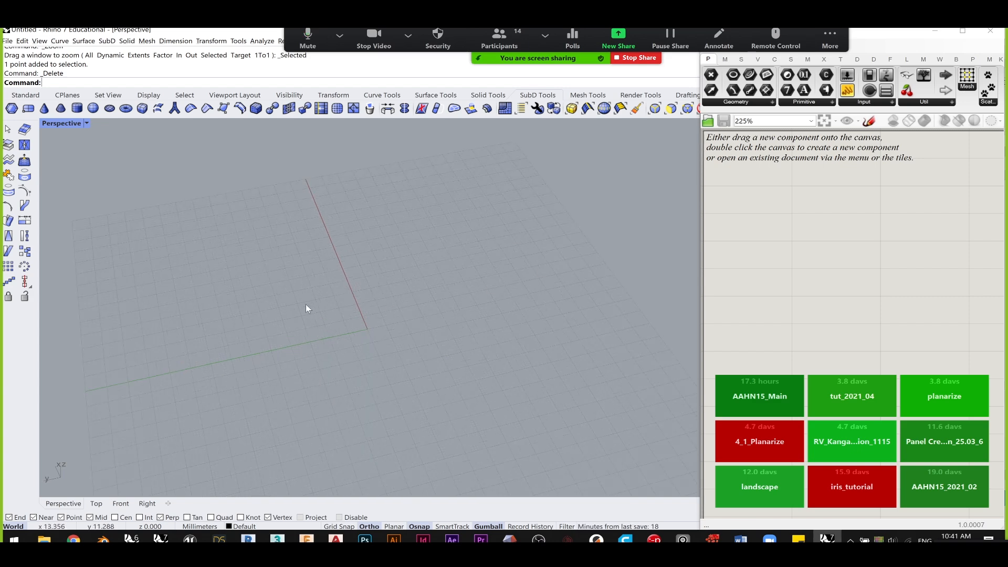
- Switch to Chrome, search Google Images for "schwarz p surface" in a new tab and preview the yellow unit cell from Minimal Surfaces
click(74, 540)
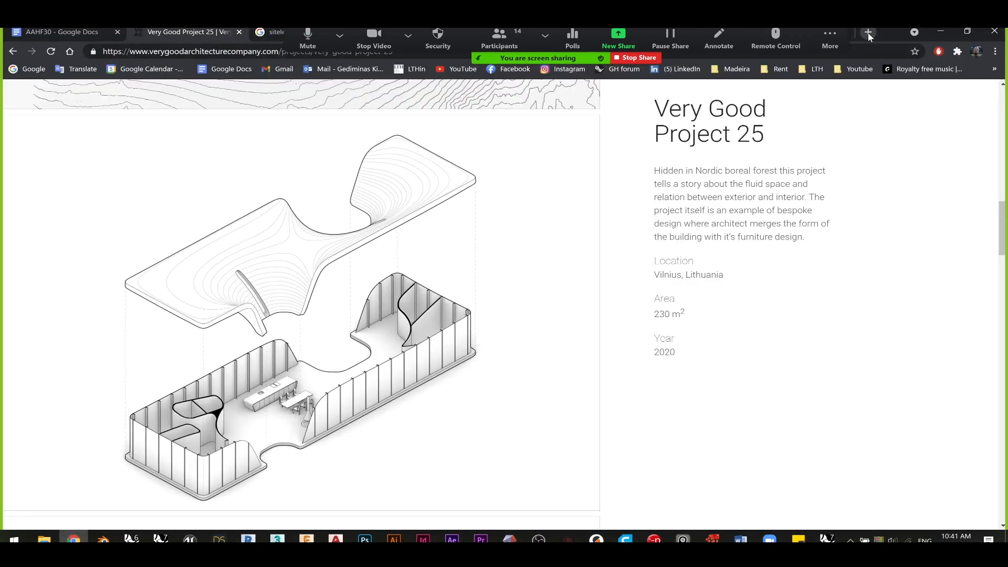
click(869, 34)
text(schw)
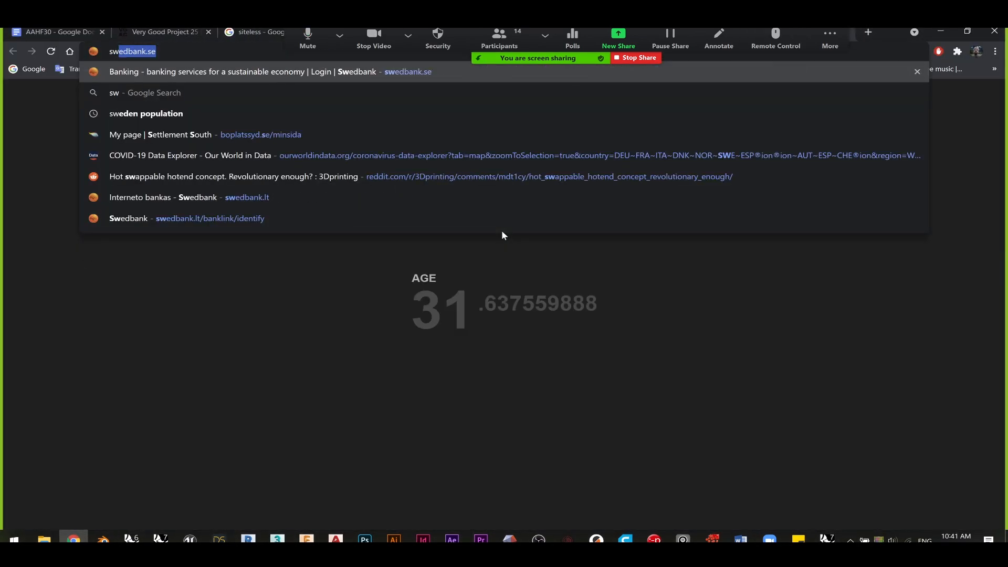
text(arz )
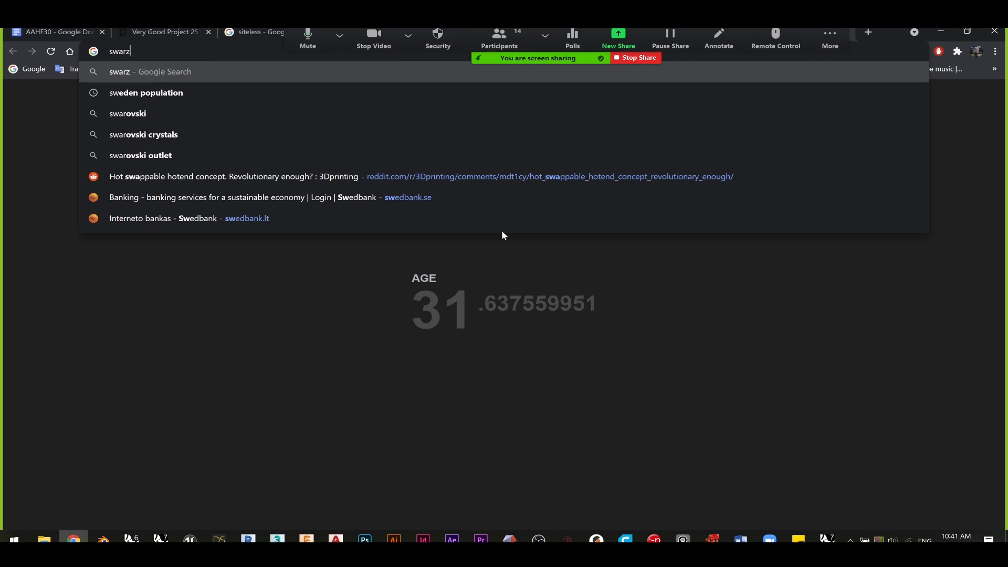
text(p)
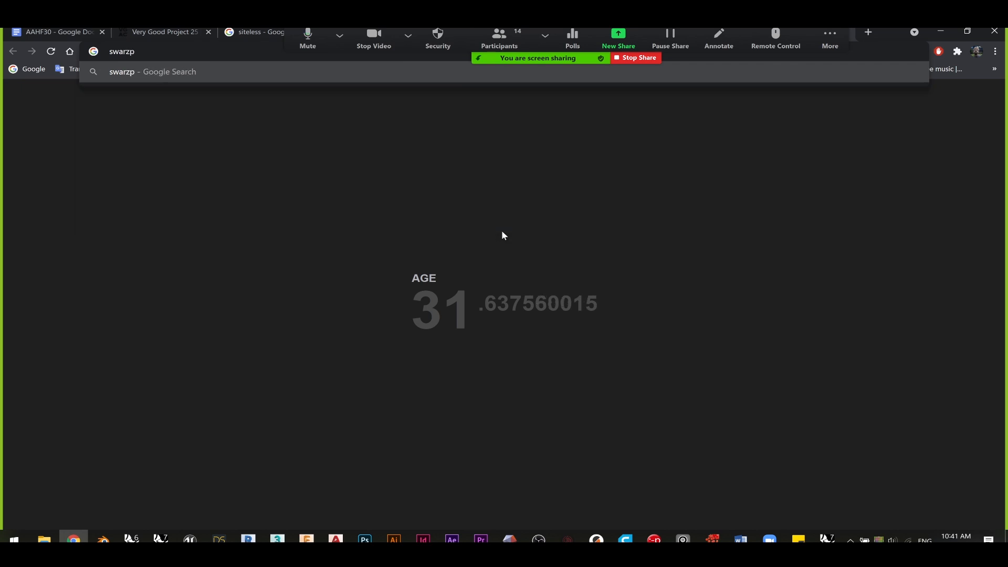
text( surface)
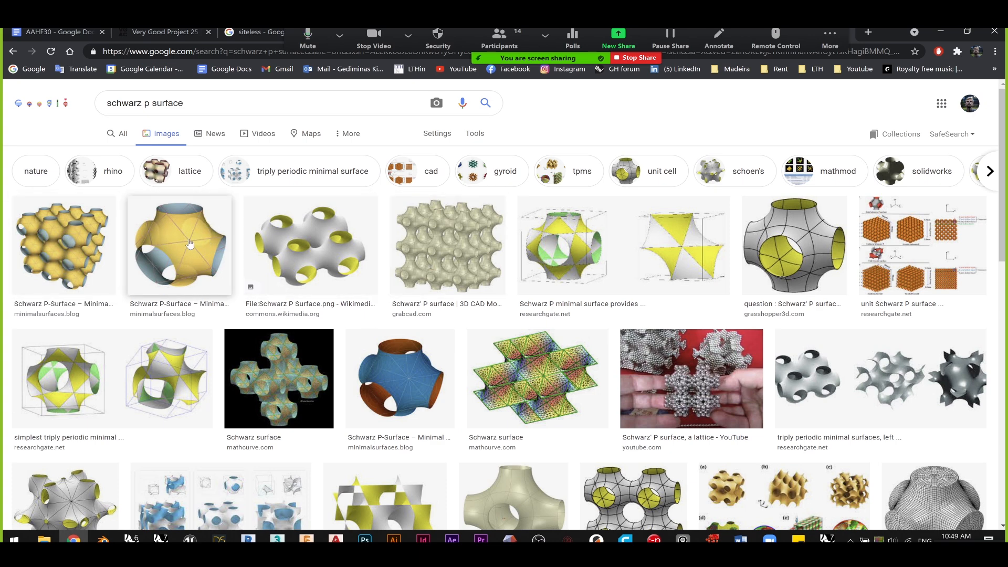
click(177, 254)
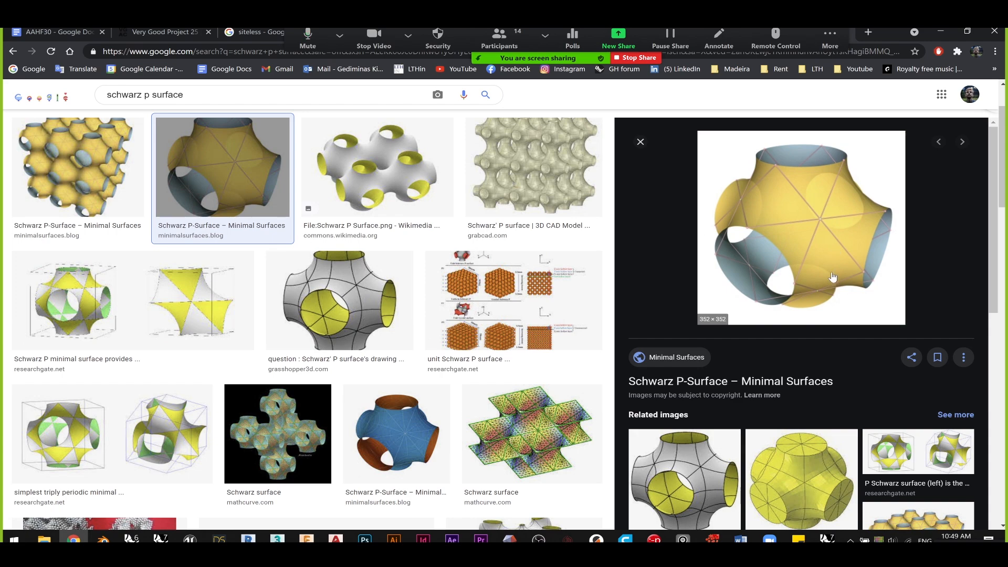
scroll(206, 283, up, 2)
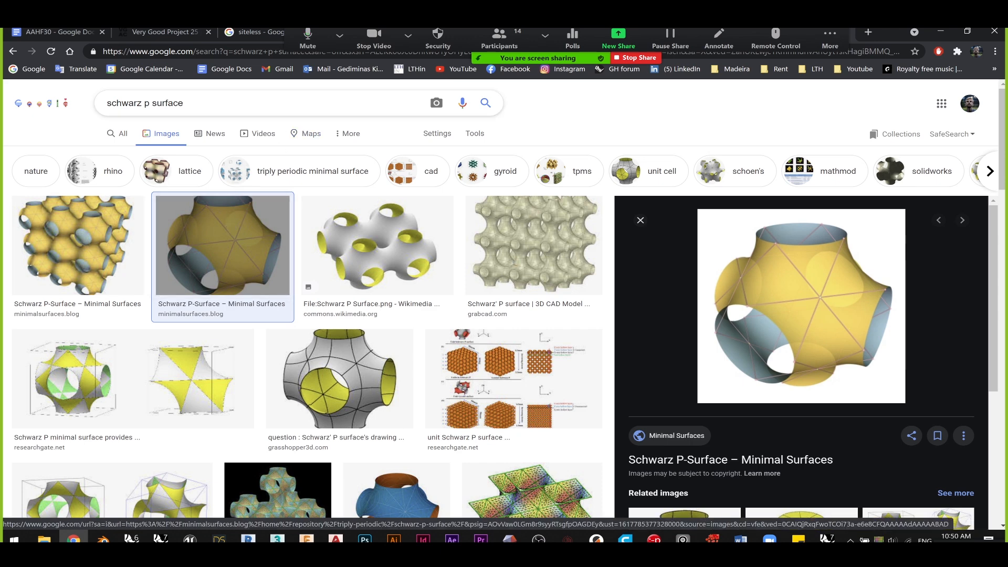
- Search Google Images for "triply periodic minimal surface" and browse the resulting pictures
drag(188, 105, 18, 112)
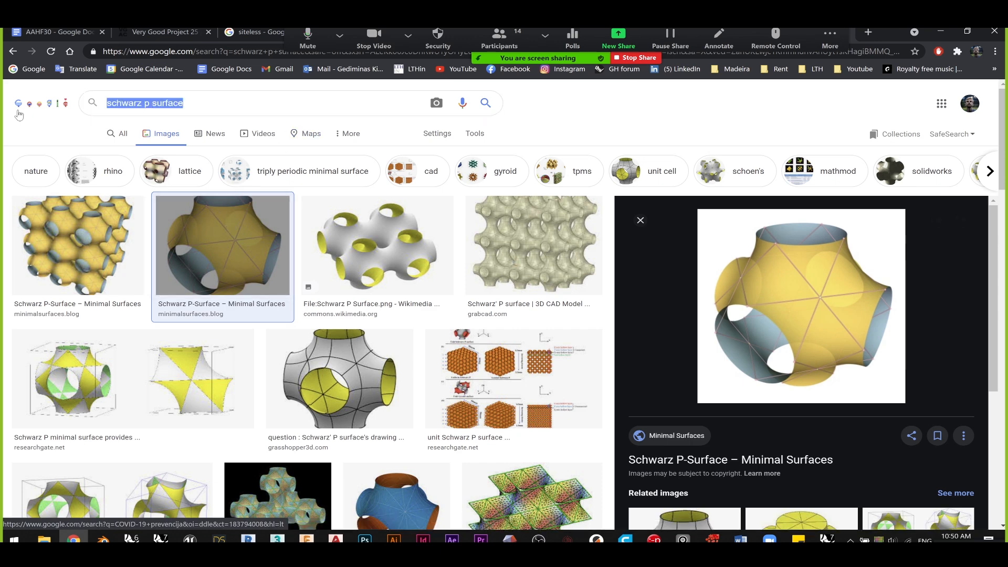
text(triply pre)
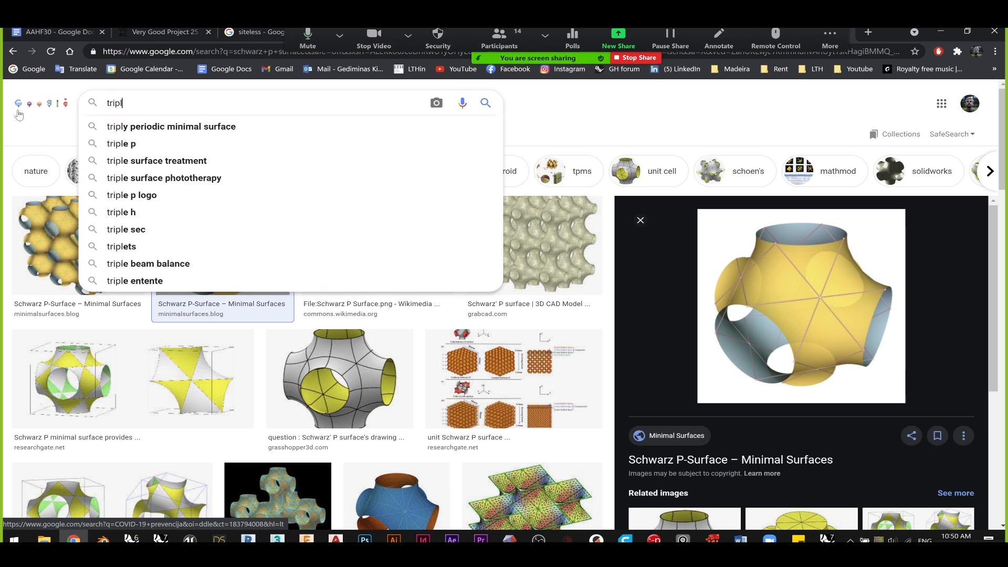
key(BackSpace)
key(BackSpace)
text(erio)
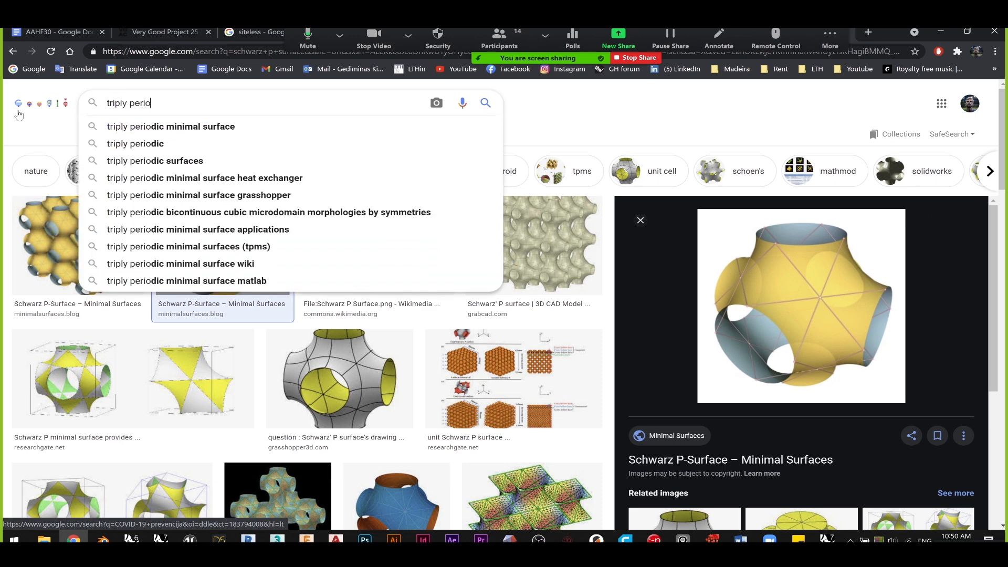
key(Down)
key(Return)
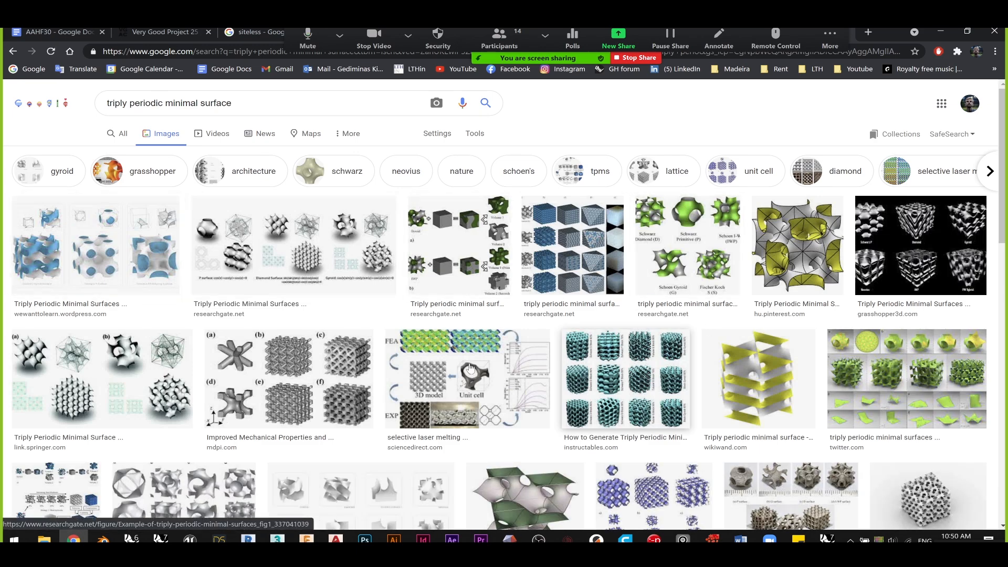
scroll(465, 260, down, 4)
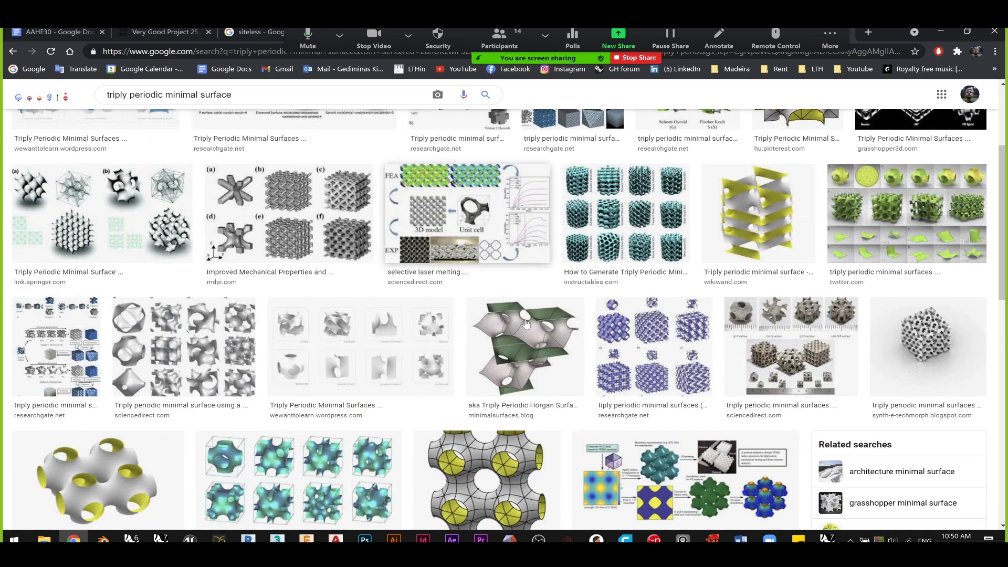
scroll(435, 266, up, 5)
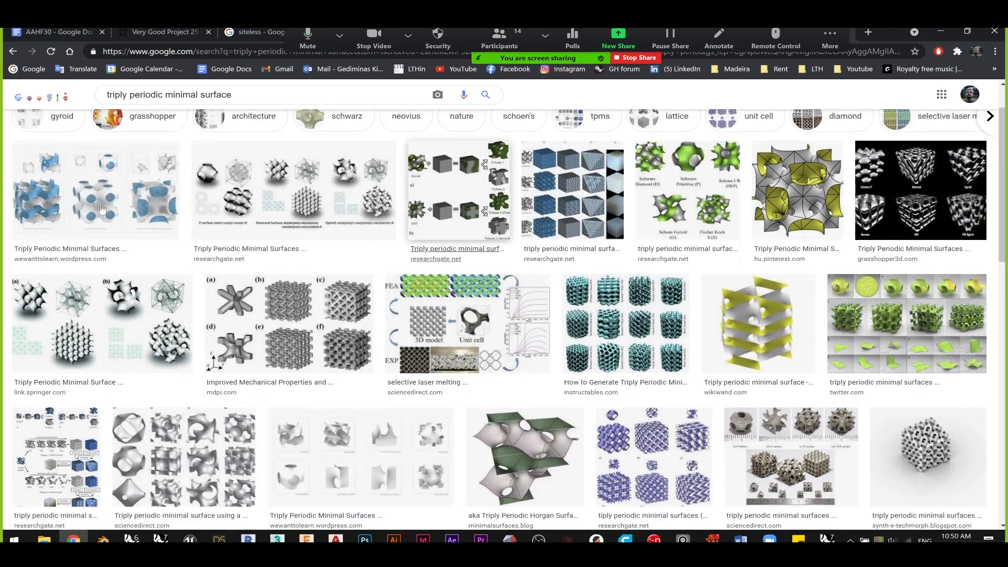
- Open the Susquehanna University page on triply periodic minimal surfaces from the web results and examine its contents list
click(124, 134)
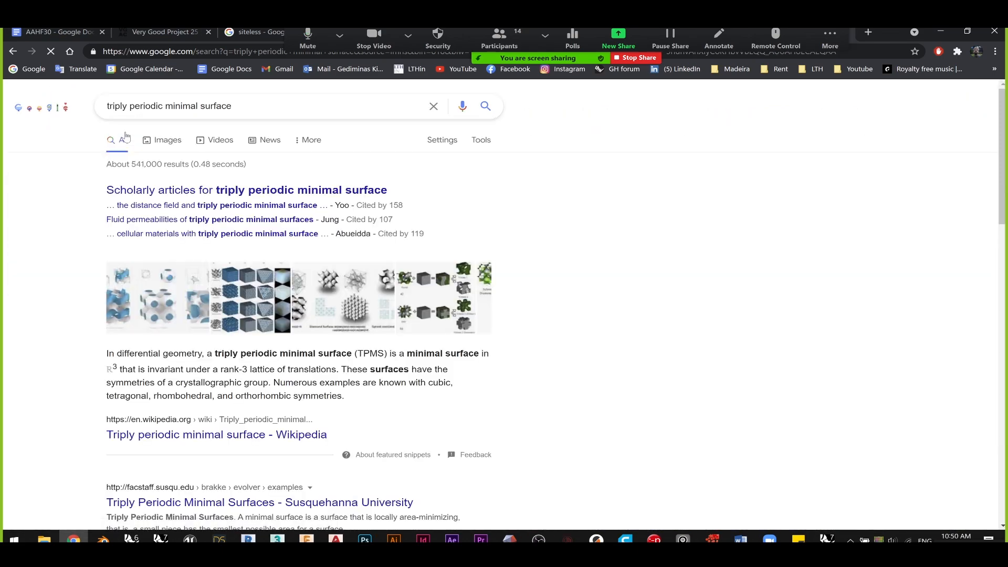
scroll(154, 436, down, 2)
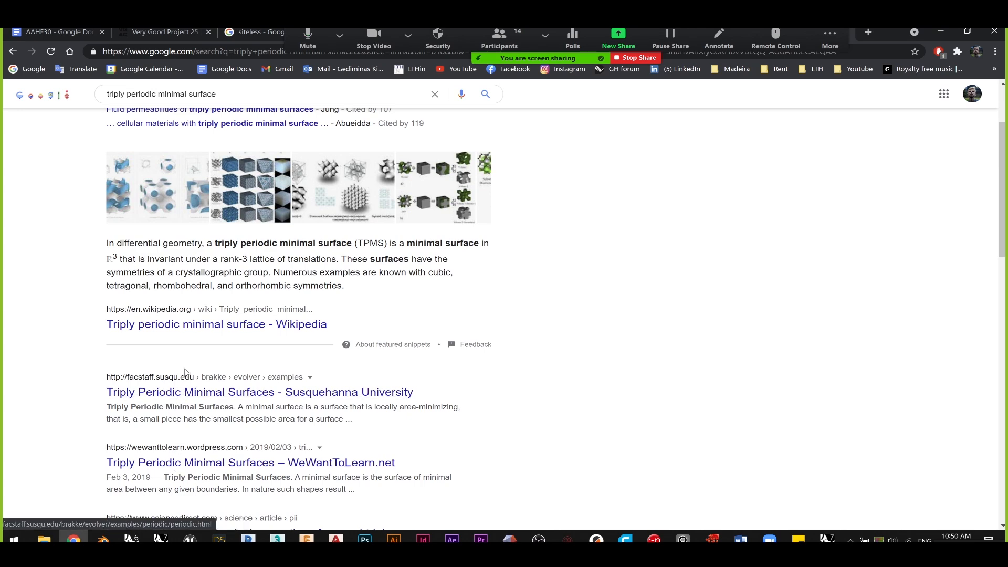
click(200, 392)
scroll(200, 397, down, 4)
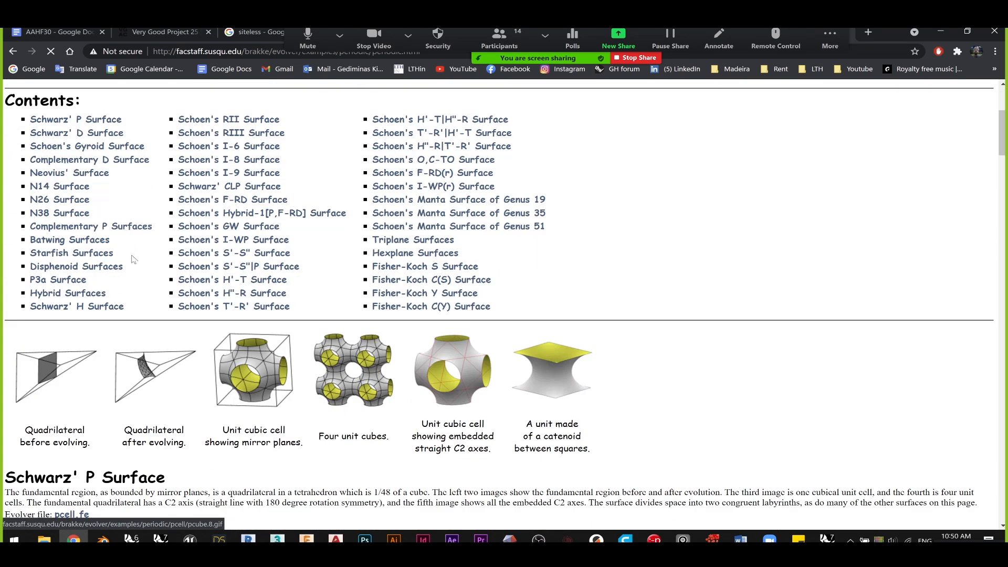
drag(5, 100, 592, 259)
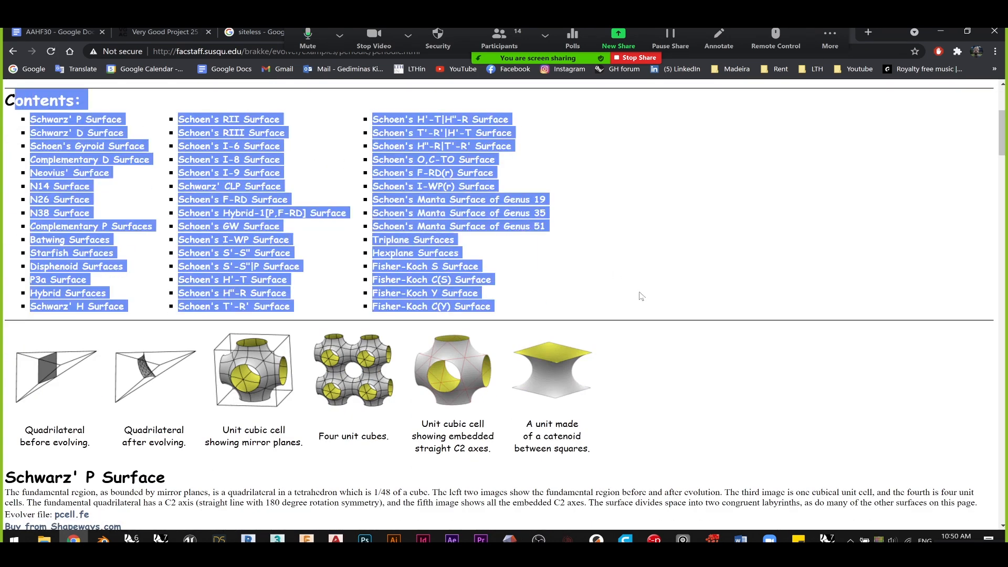
click(619, 182)
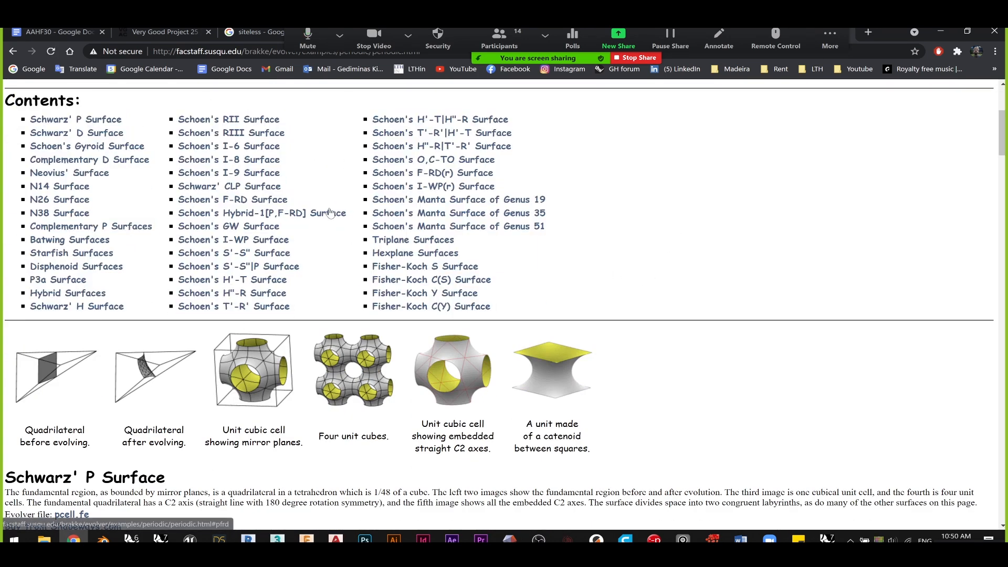
- Examine the page's minimal surface examples, from Schwarz' P and D surfaces through the gyroid, Neovius, family pages and Schoen's surfaces
scroll(360, 239, down, 5)
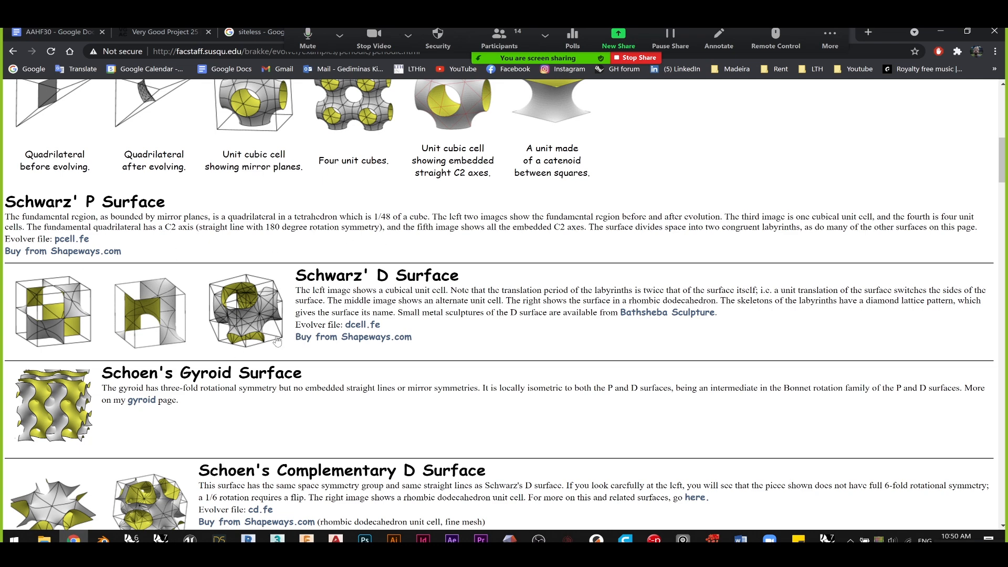
scroll(288, 341, down, 4)
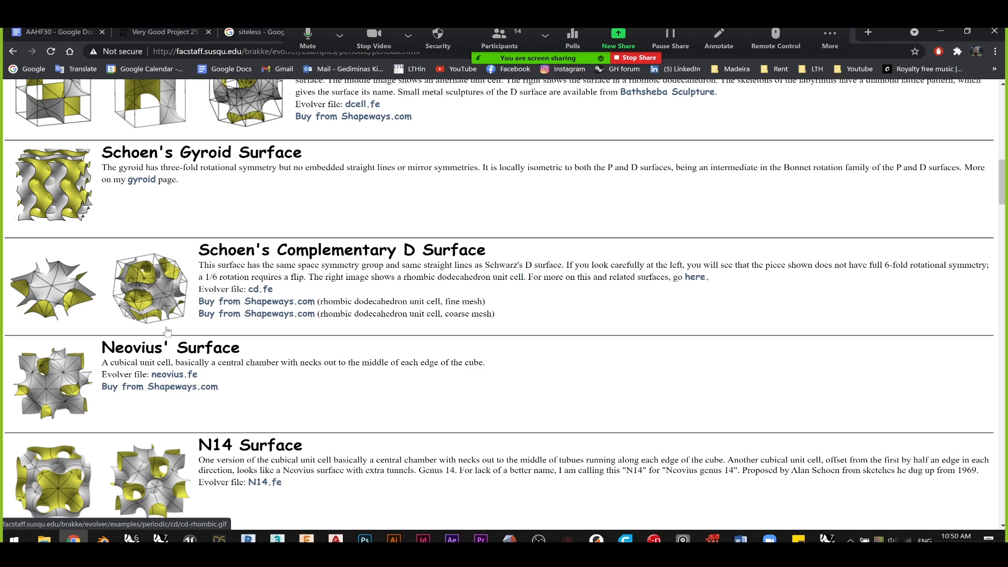
scroll(67, 289, down, 6)
scroll(200, 320, down, 2)
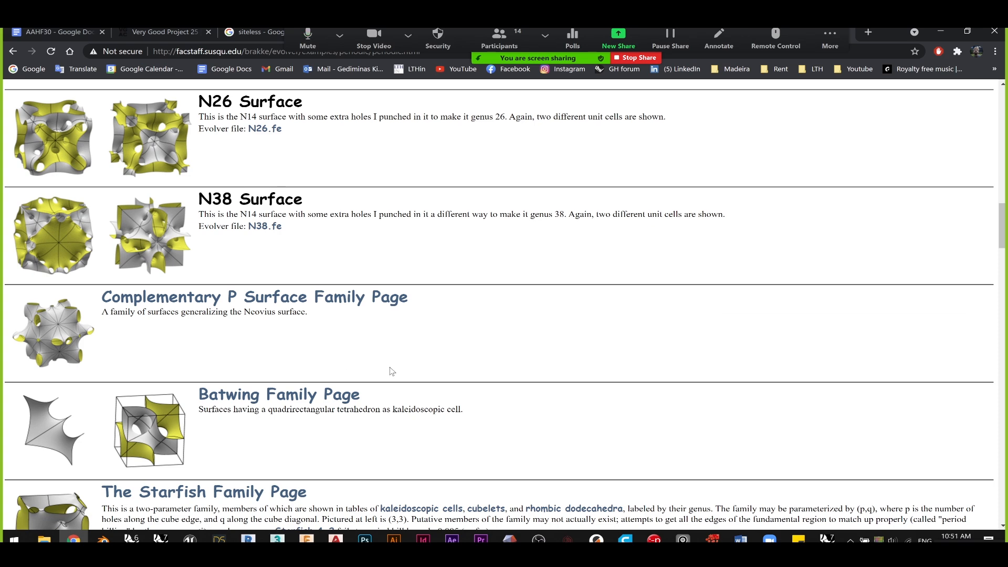
scroll(198, 299, down, 5)
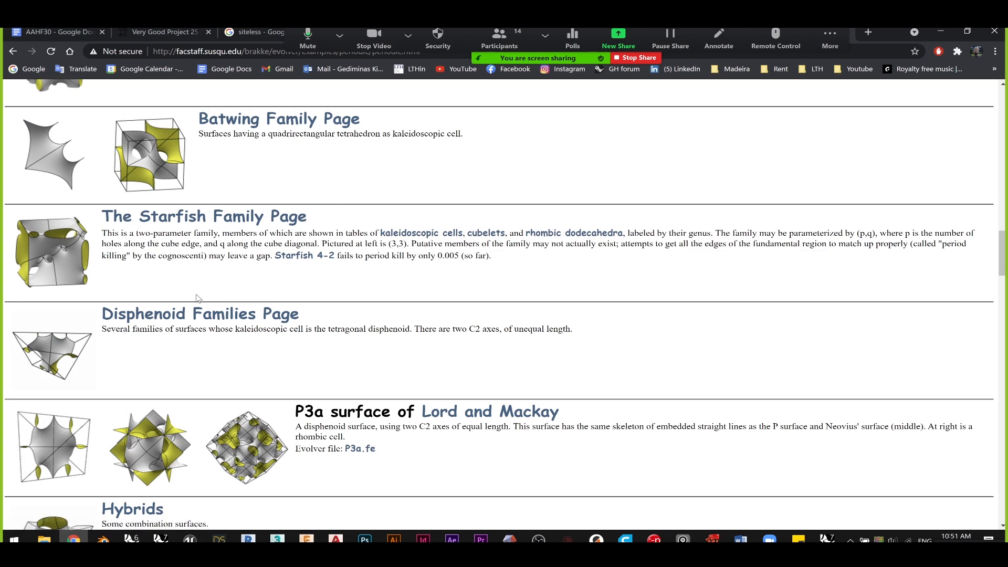
scroll(344, 365, down, 7)
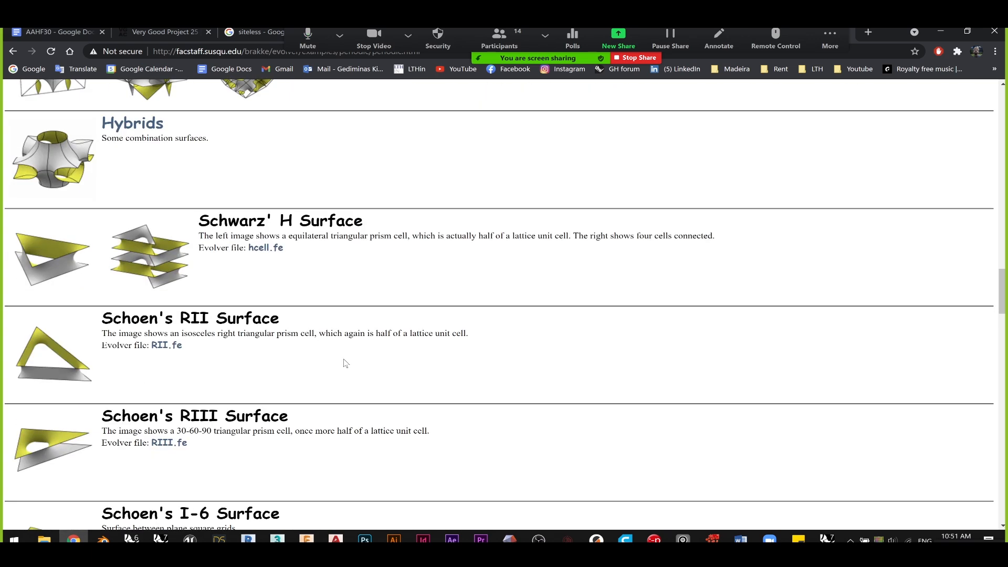
scroll(223, 286, down, 8)
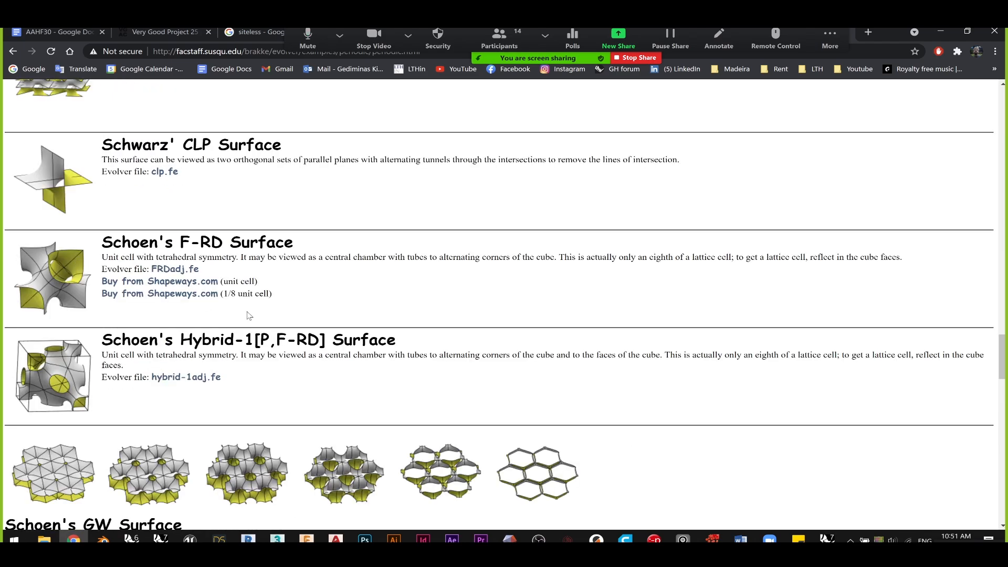
scroll(249, 315, down, 2)
scroll(247, 313, up, 3)
scroll(216, 328, down, 18)
scroll(215, 328, down, 7)
scroll(215, 328, up, 4)
scroll(216, 328, up, 20)
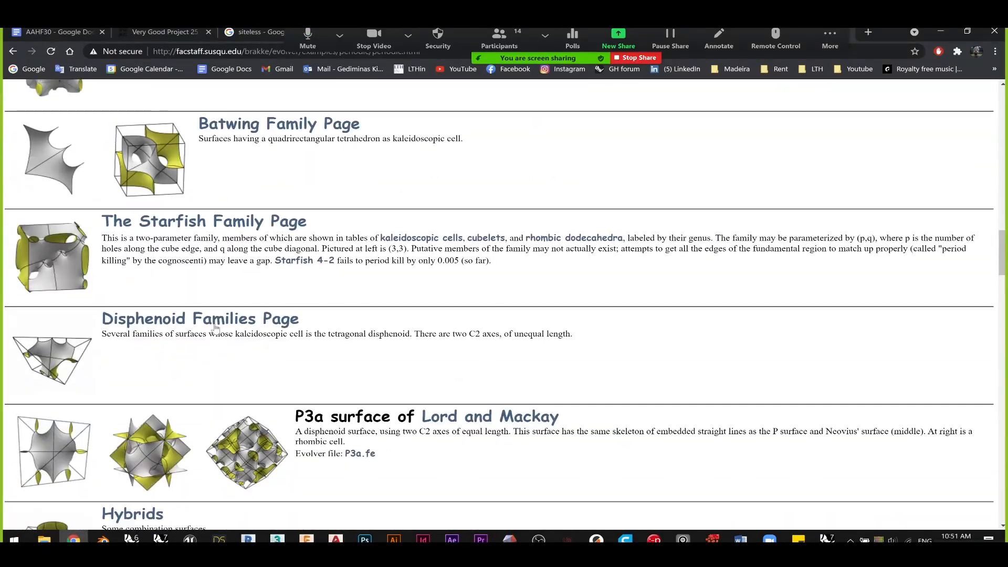
scroll(216, 328, up, 20)
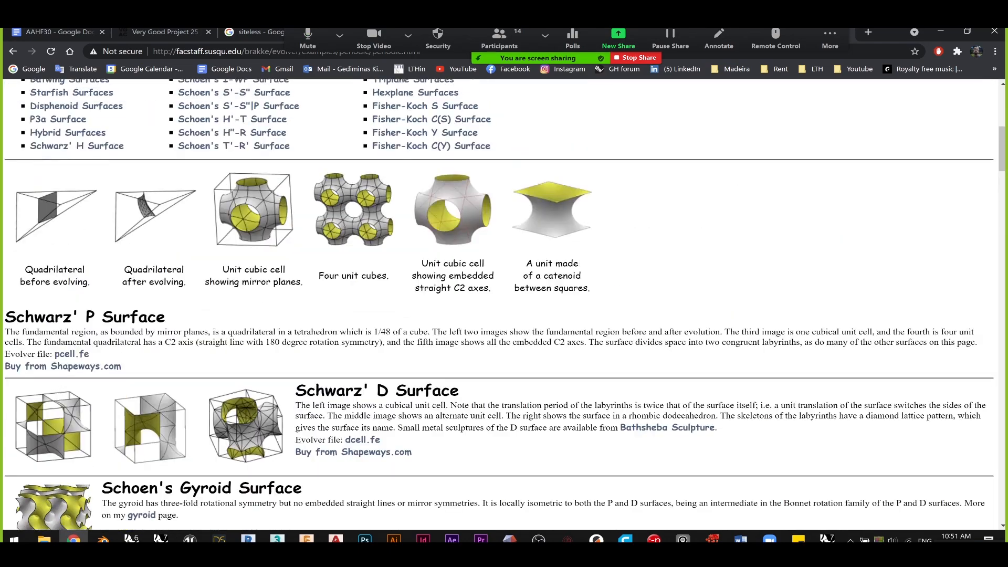
scroll(484, 337, up, 2)
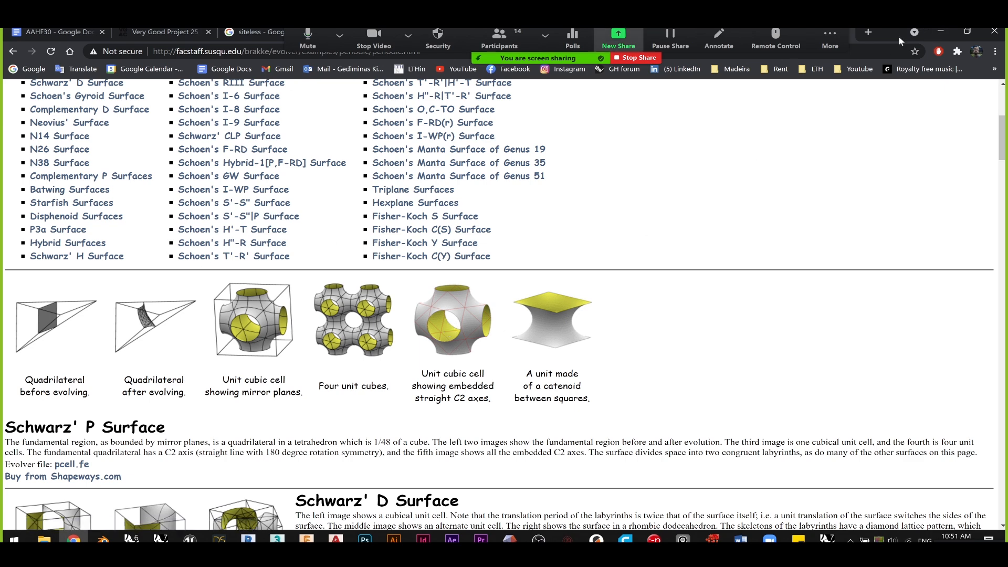
- Switch back to Rhino and view the empty construction plane in perspective
click(942, 31)
right_drag(350, 312, 269, 313)
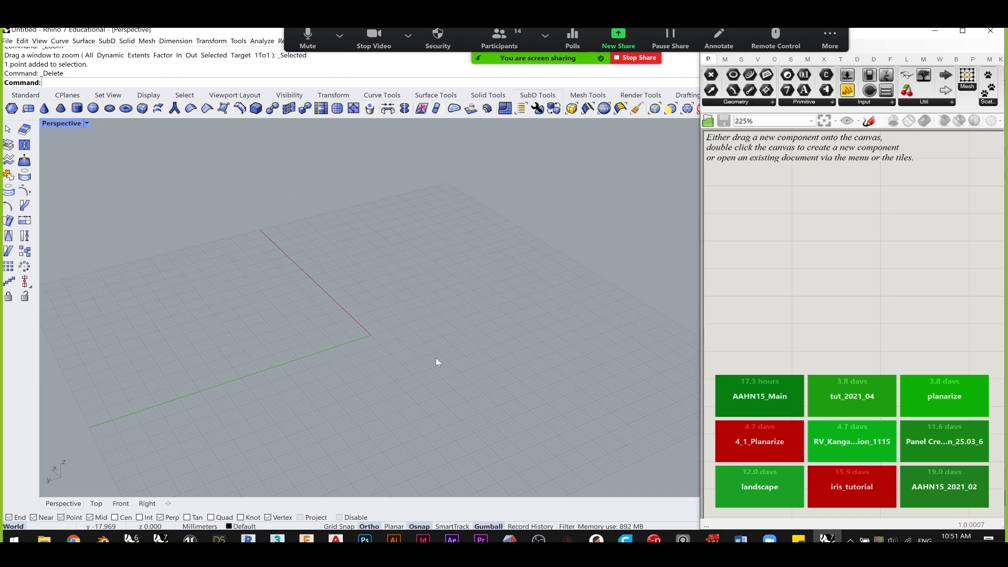
right_drag(449, 267, 434, 269)
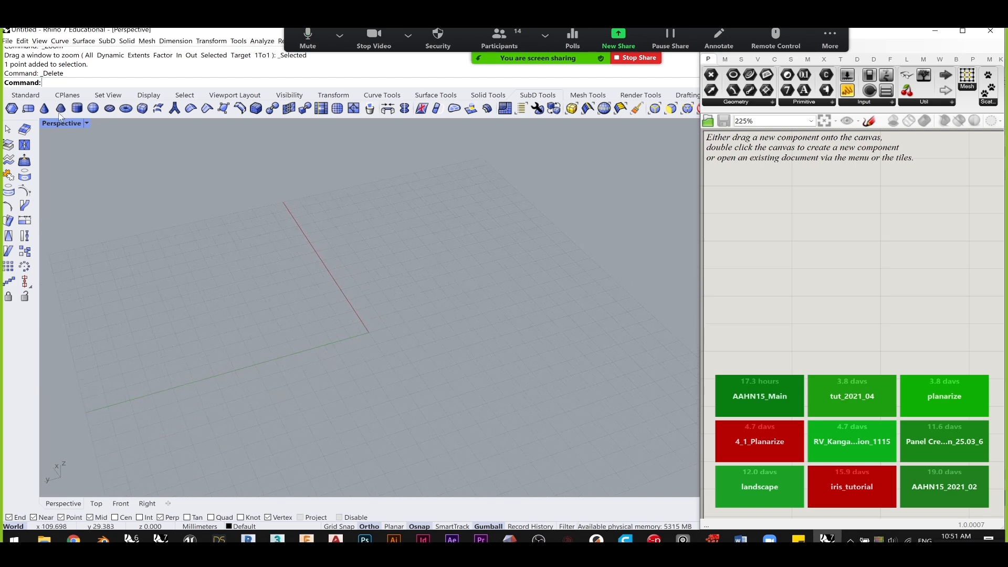
- Create a 10 × 10 × 10 mm SubD box with its first base corner at the origin, one face per direction
click(142, 109)
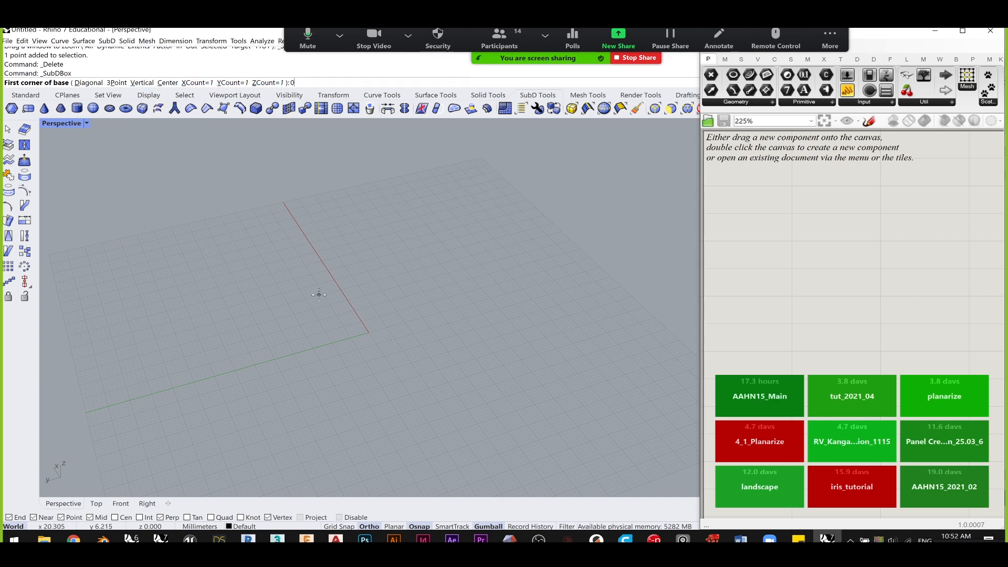
key(Return)
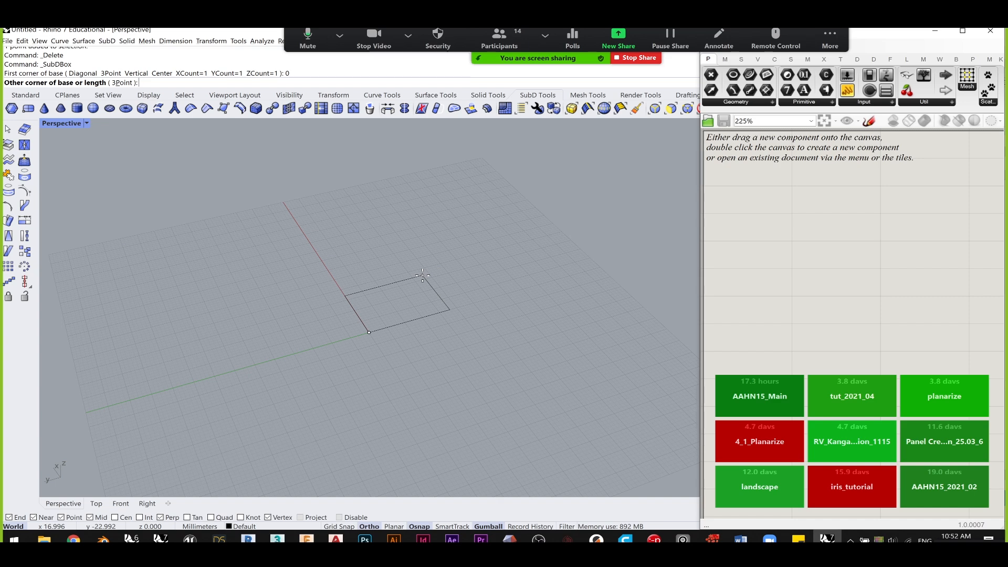
text(10)
key(Return)
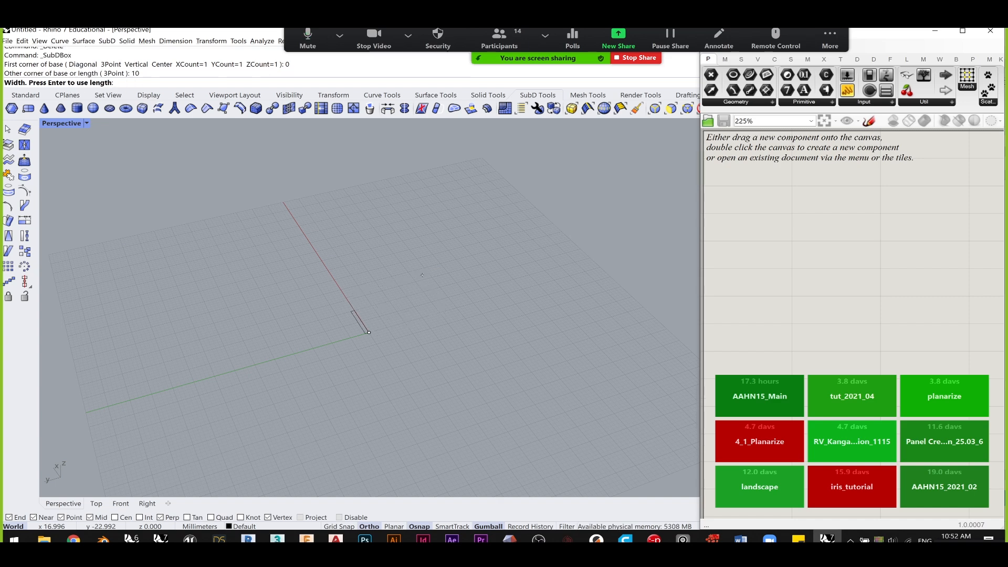
key(Return)
key(Return)
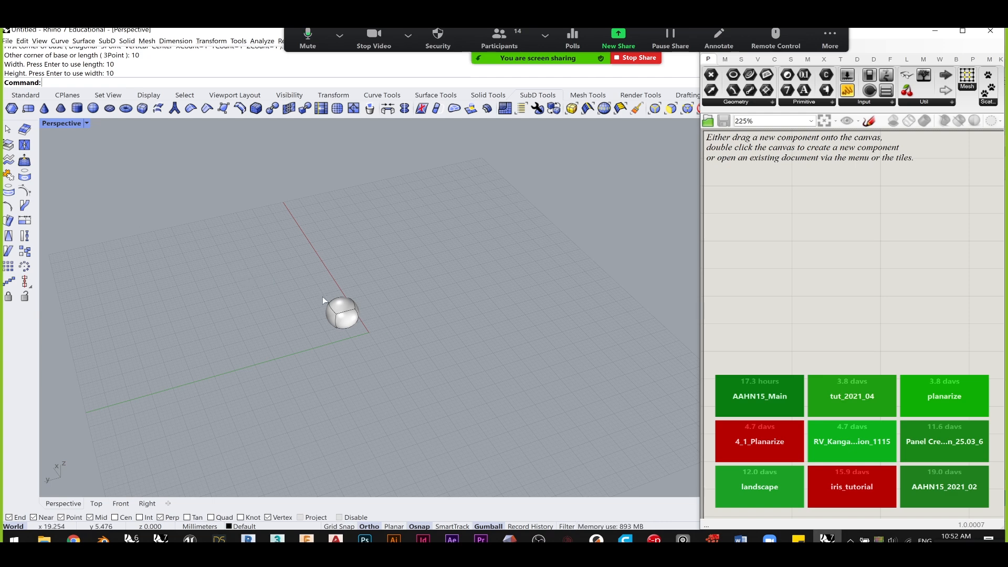
- Show the SubD box in flat display and delete its top and bottom faces
key(Tab)
scroll(333, 319, up, 4)
mouse_move(360, 286)
right_down()
mouse_move(434, 248)
mouse_move(427, 207)
mouse_move(408, 265)
mouse_move(345, 282)
mouse_move(508, 275)
mouse_move(473, 288)
mouse_move(378, 265)
mouse_move(335, 209)
mouse_move(375, 264)
right_up()
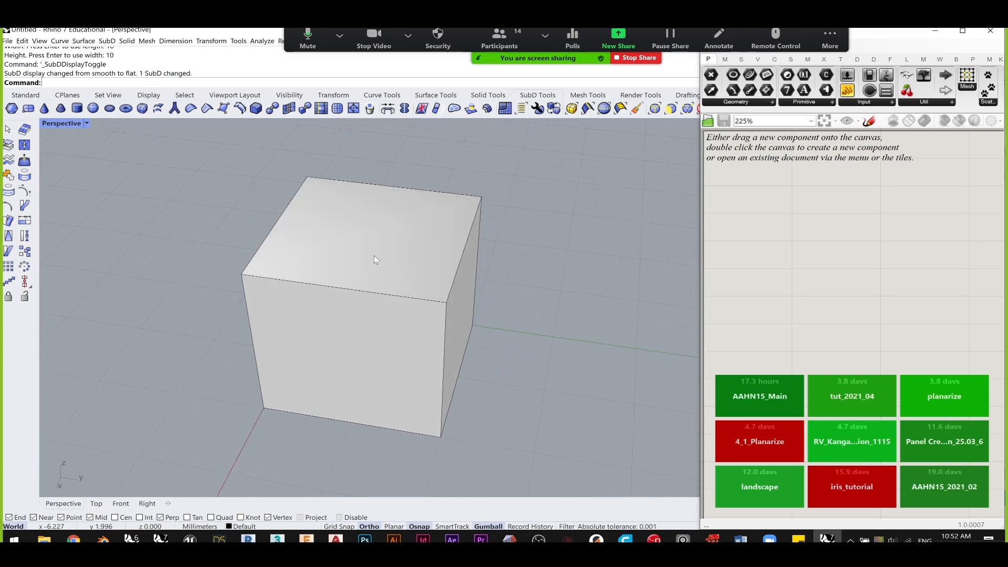
ctrl+shift+click(374, 256)
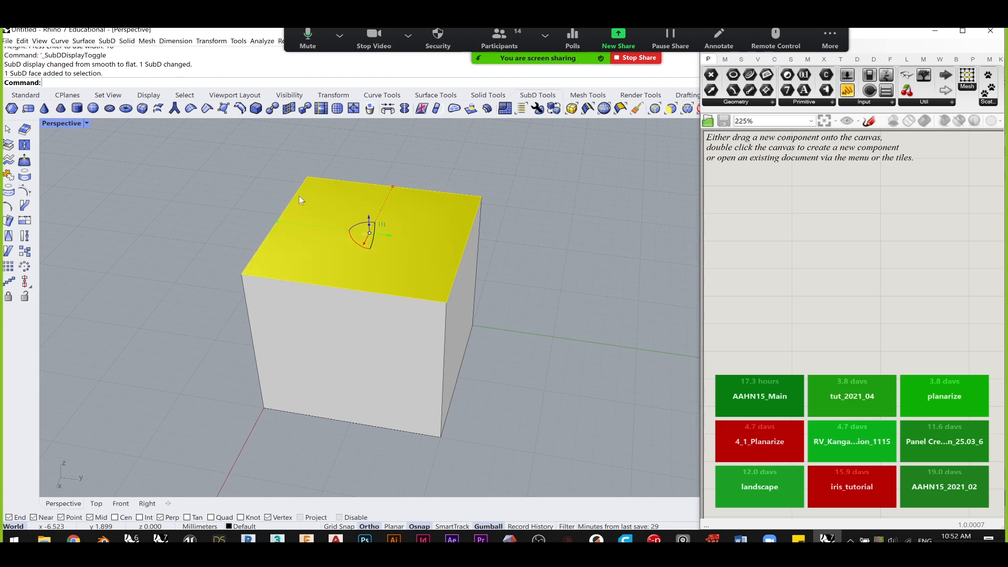
right_drag(356, 313, 386, 302)
ctrl+shift+click(321, 275)
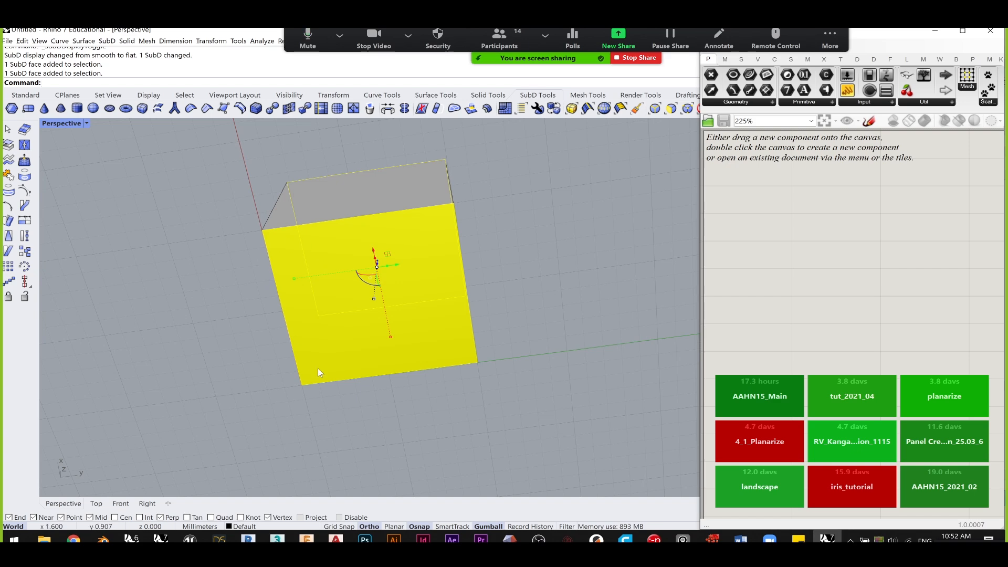
right_drag(286, 270, 323, 325)
key(Delete)
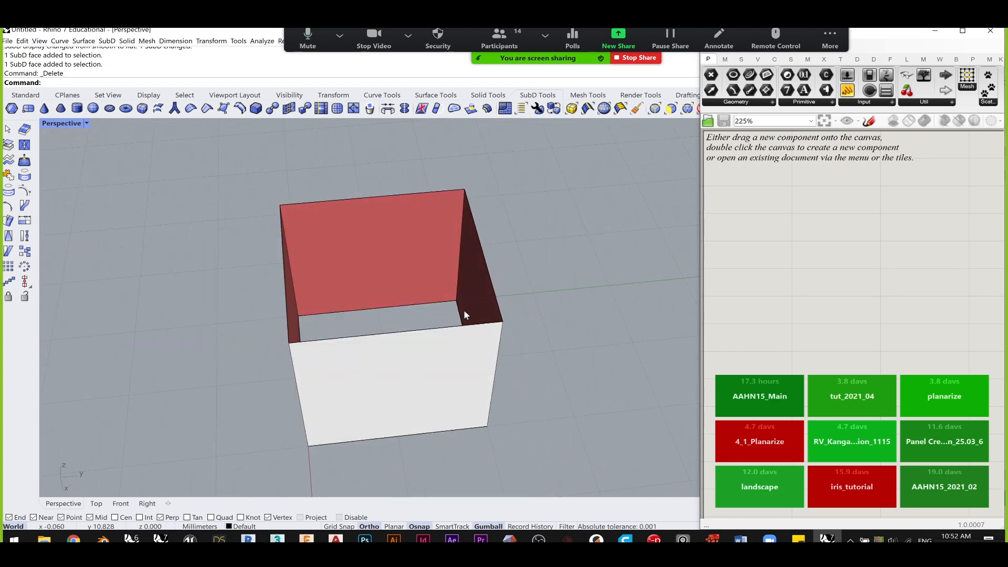
- Examine the open box from several angles, comparing its smooth and flat SubD display
mouse_move(517, 280)
right_down()
mouse_move(508, 274)
mouse_move(522, 263)
mouse_move(571, 285)
mouse_move(522, 282)
right_up()
key(Tab)
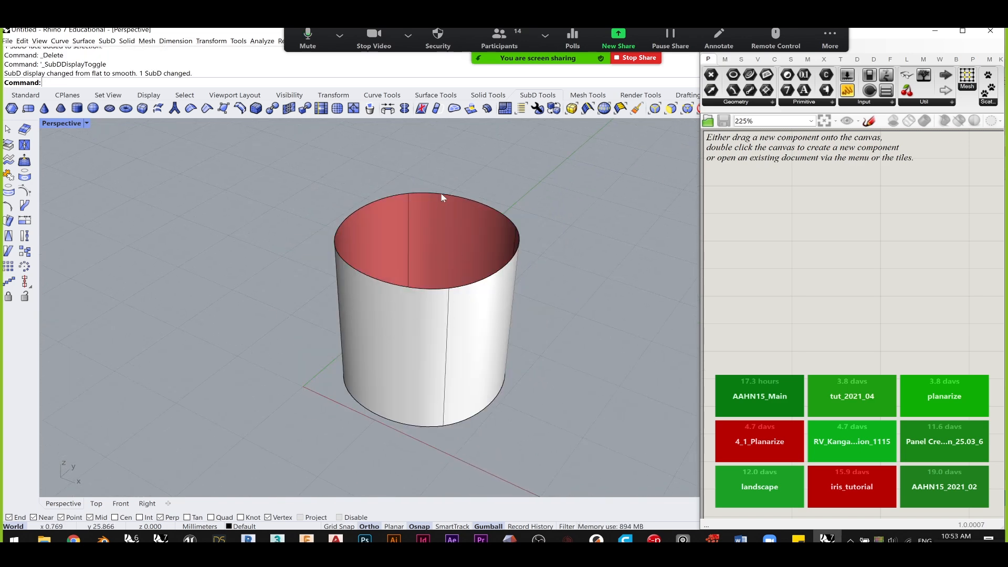
right_drag(523, 277, 553, 317)
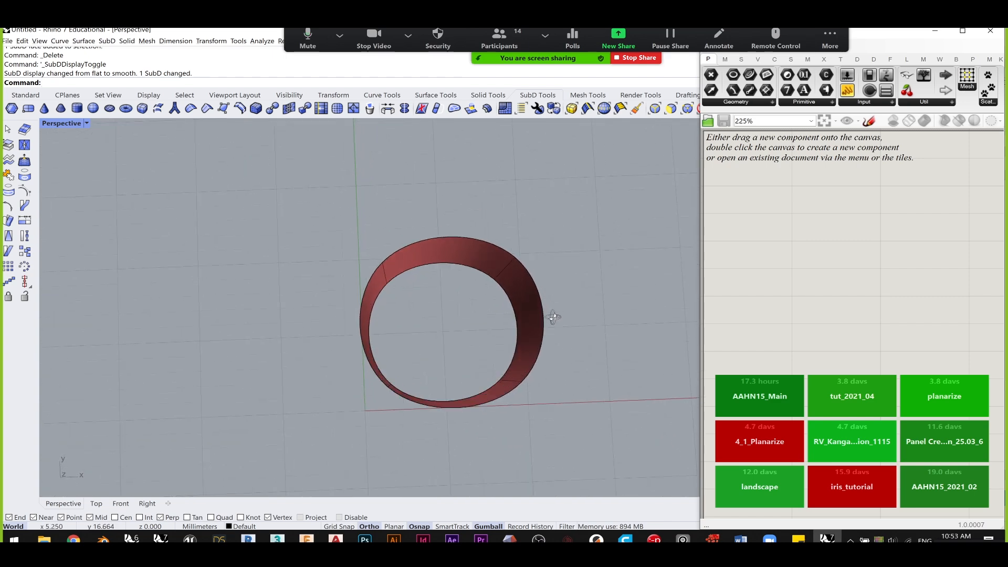
right_drag(429, 370, 479, 322)
key(Tab)
key(Tab)
key(Tab)
key(Tab)
key(Tab)
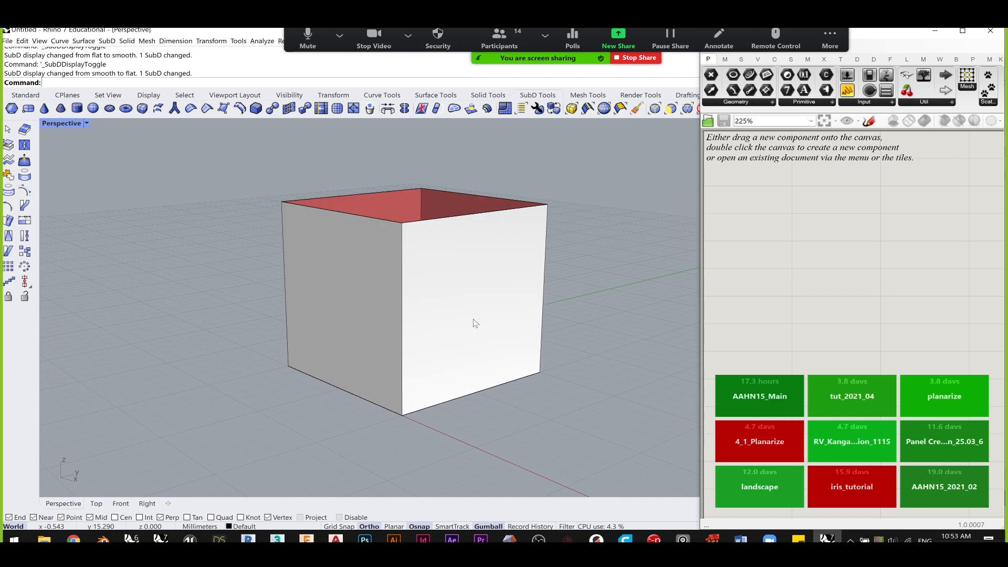
- Duplicate the open SubD box vertically so the copy floats above the original
right_drag(430, 297, 441, 331)
scroll(456, 304, down, 2)
click(418, 328)
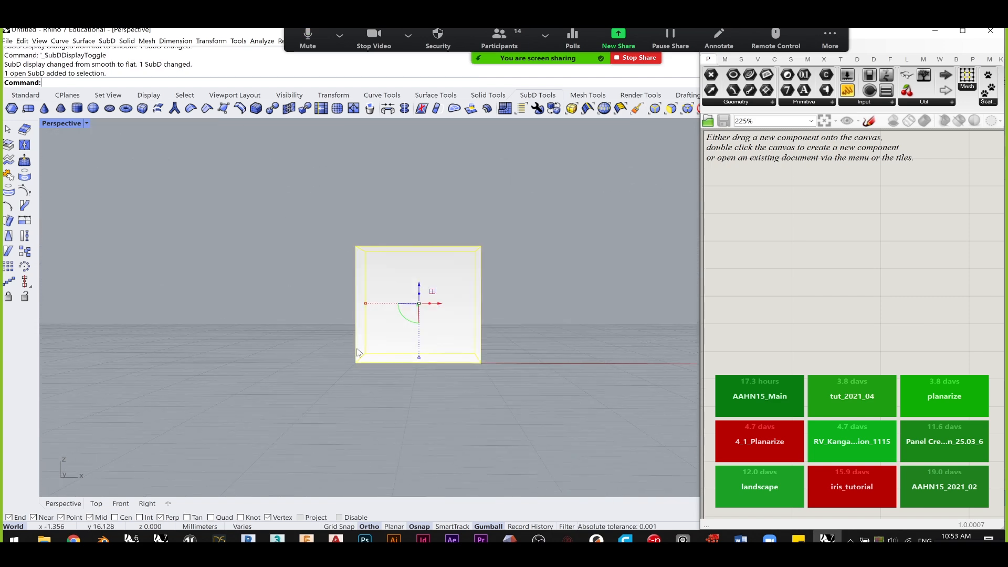
mouse_move(428, 330)
right_down()
mouse_move(523, 323)
mouse_move(411, 313)
mouse_move(396, 336)
mouse_move(423, 320)
mouse_move(422, 343)
right_up()
scroll(412, 313, up, 4)
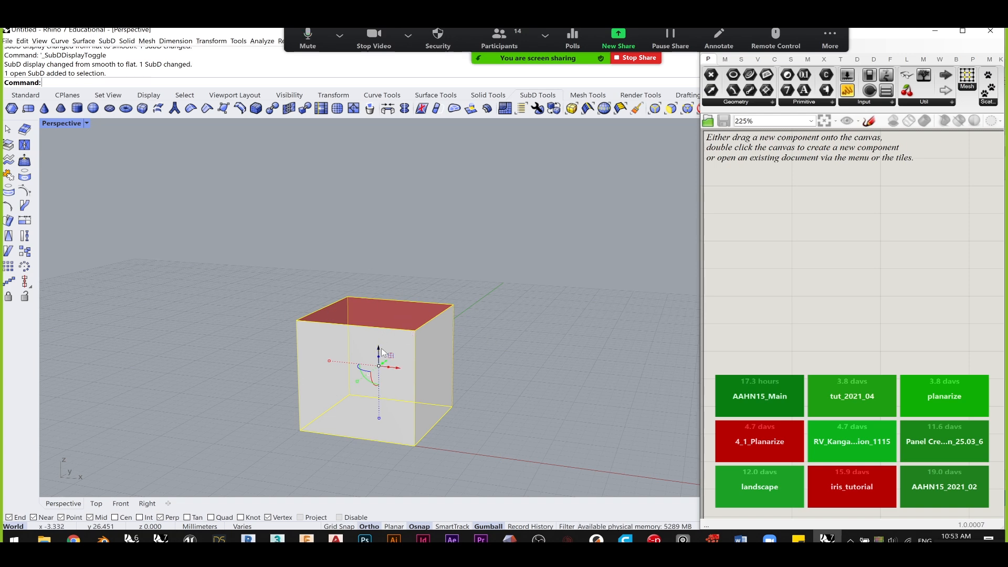
drag(382, 351, 390, 176)
key(alt)
click(612, 245)
right_drag(420, 272, 465, 265)
right_drag(361, 219, 390, 216)
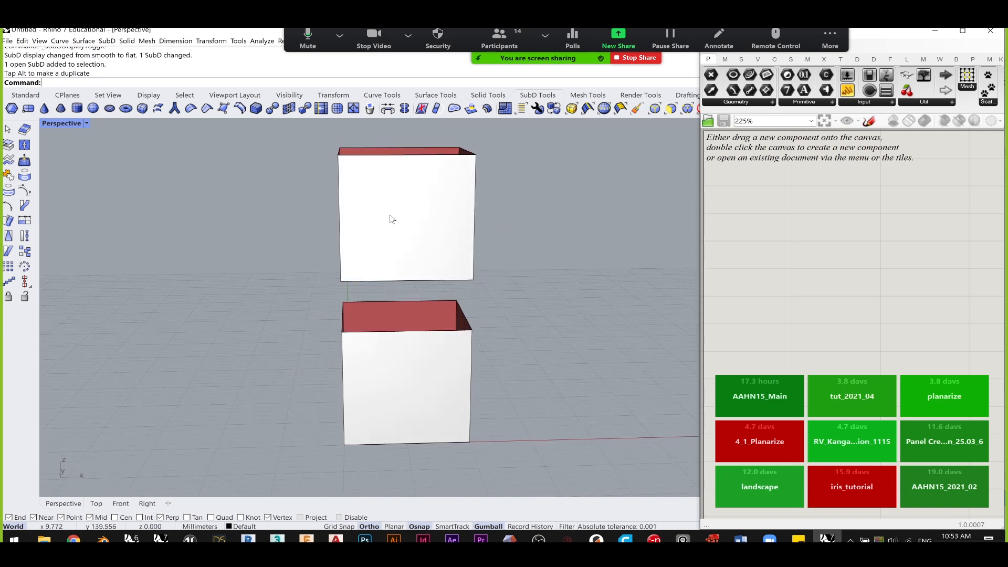
- Rotate the upper box a quarter turn so its open ends face sideways along the X direction
click(392, 217)
right_drag(422, 248, 409, 243)
drag(376, 217, 345, 187)
right_drag(506, 237, 514, 256)
click(513, 252)
right_drag(424, 261, 463, 262)
right_drag(406, 281, 389, 266)
- Move the rotated box by its lower vertex onto the lower box's top corner so the two share an edge
click(389, 264)
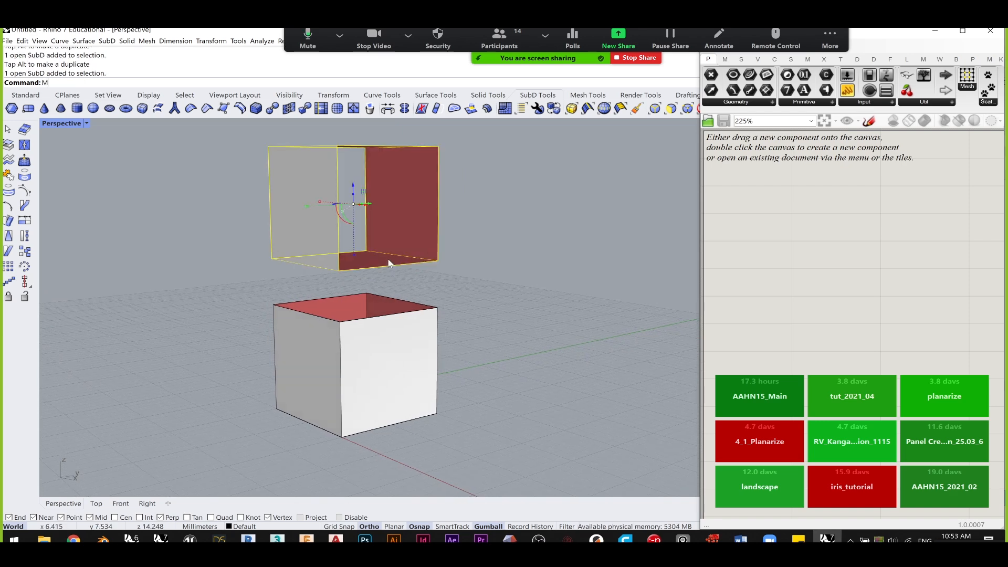
text(M)
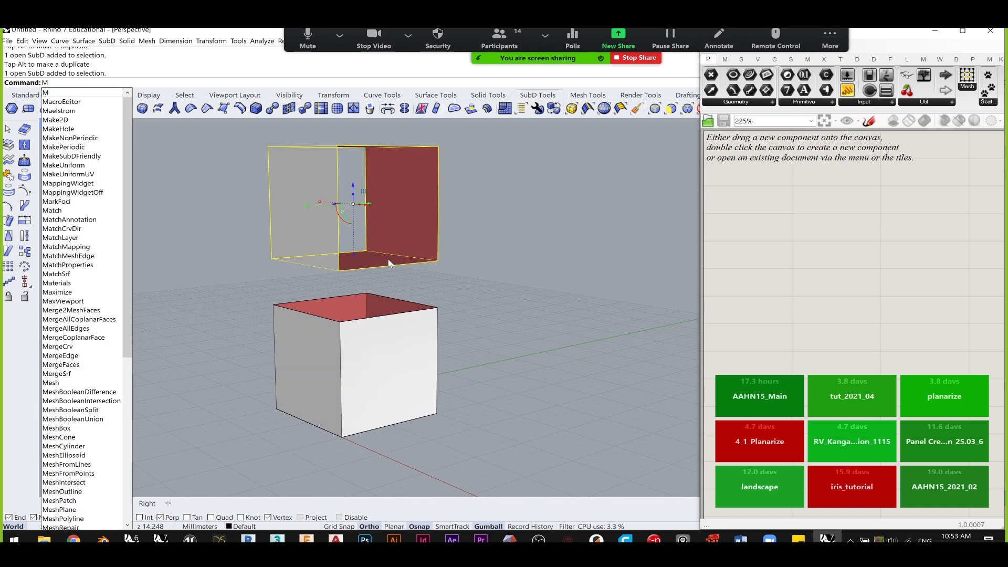
key(Return)
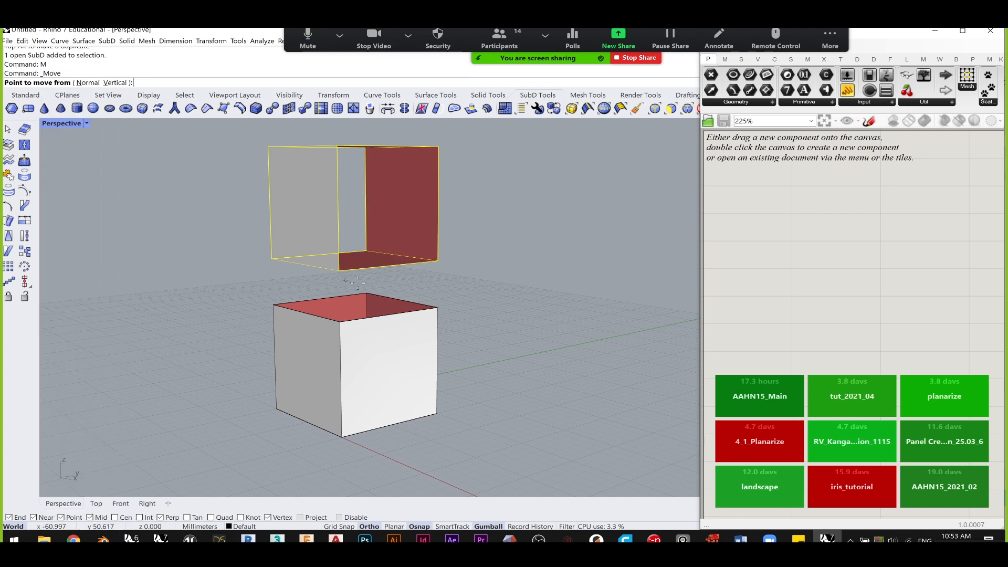
scroll(352, 282, up, 4)
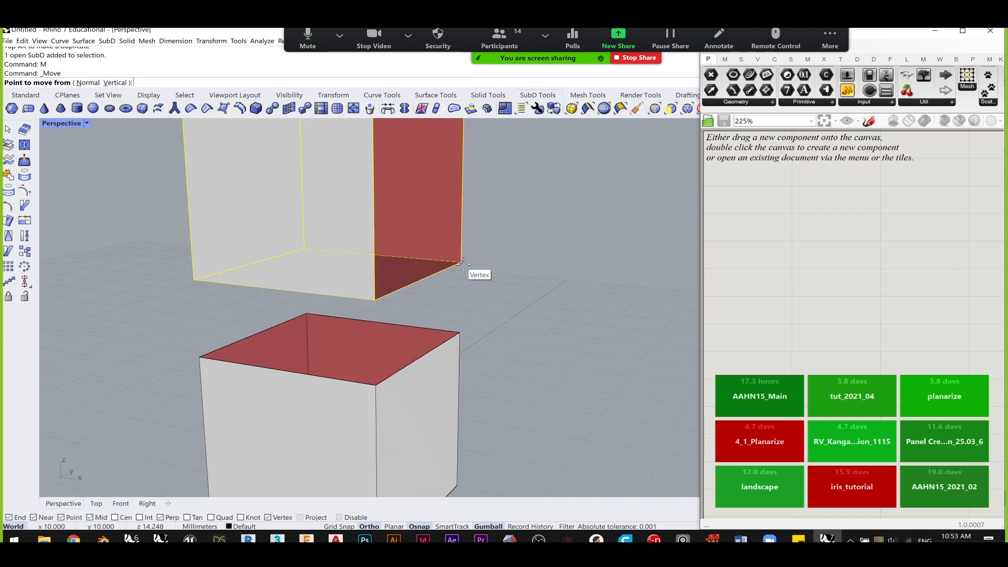
click(462, 261)
scroll(316, 304, up, 3)
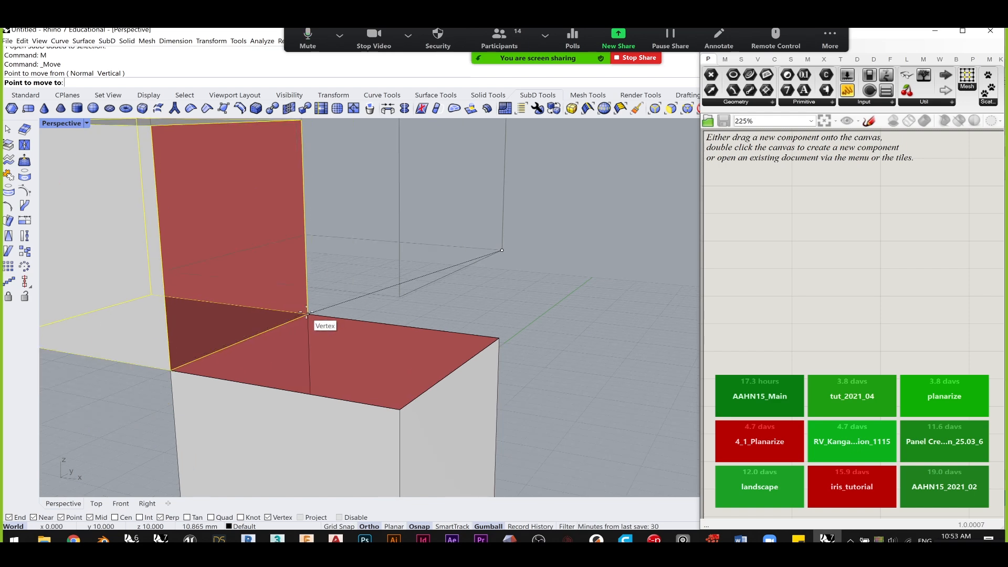
click(308, 313)
- Examine how the two boxes meet, comparing their smooth and flat SubD display
scroll(430, 285, down, 5)
right_drag(423, 282, 343, 295)
click(343, 295)
click(395, 349)
click(299, 274)
click(374, 358)
click(255, 271)
right_drag(501, 352, 506, 298)
key(Tab)
right_drag(329, 207, 353, 257)
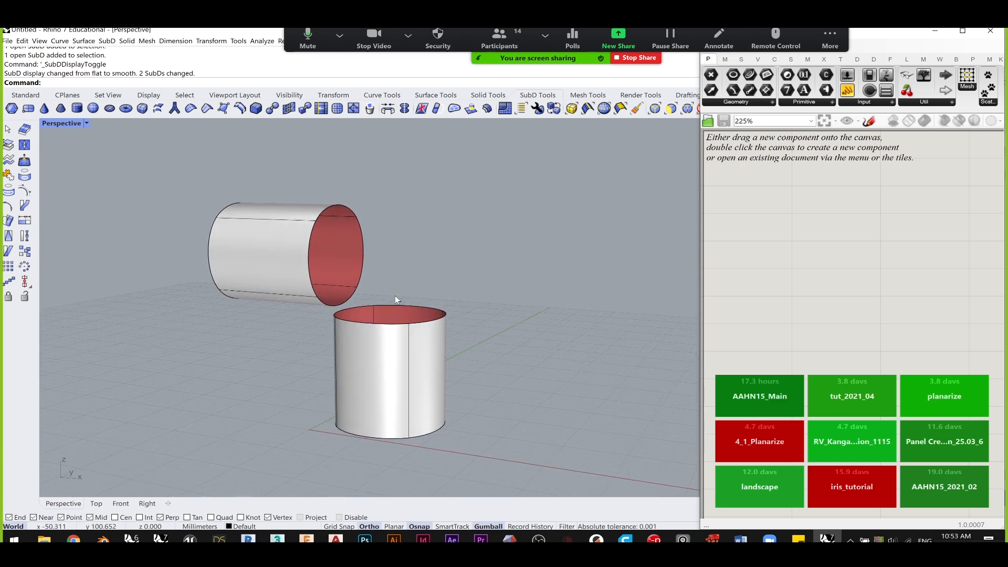
key(Tab)
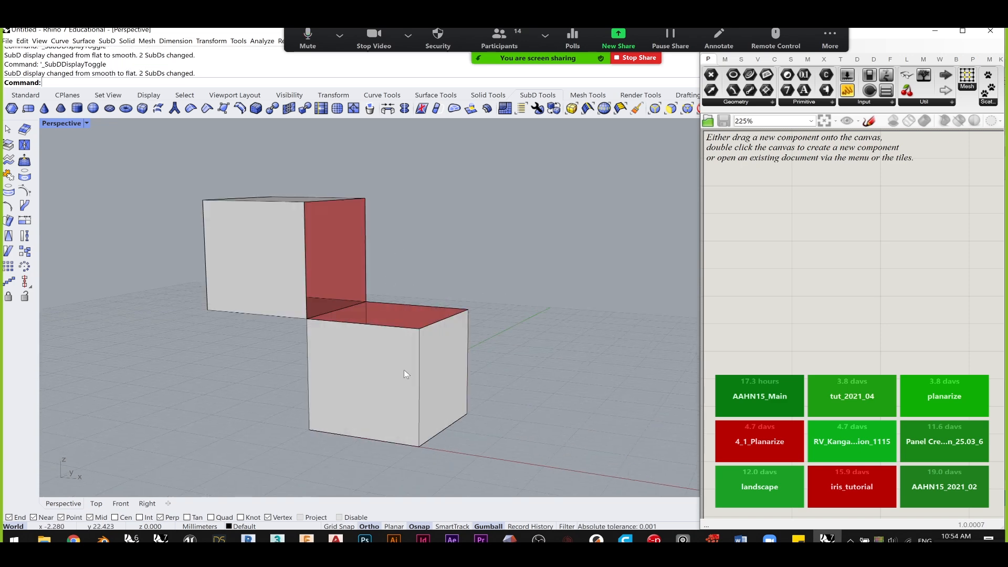
- Duplicate the upper box beside the others, with the copy's open ends facing along the Y direction
click(295, 273)
right_drag(447, 235, 377, 246)
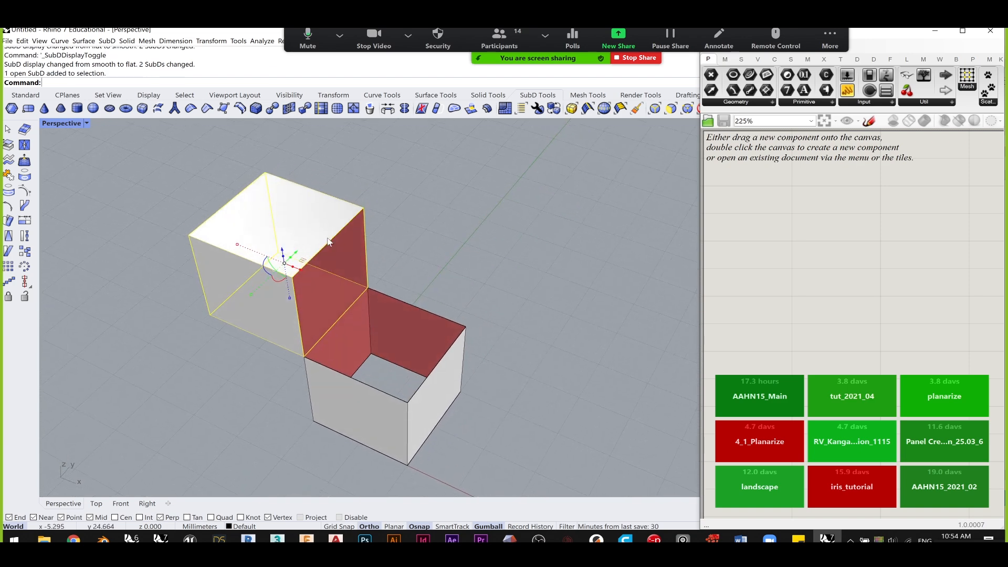
shift+right_drag(322, 270, 252, 270)
alt+drag(246, 275, 426, 194)
click(563, 370)
- Move the new copy by its lower vertex onto the back top corner shared by the other two boxes
click(464, 252)
text(M)
key(Return)
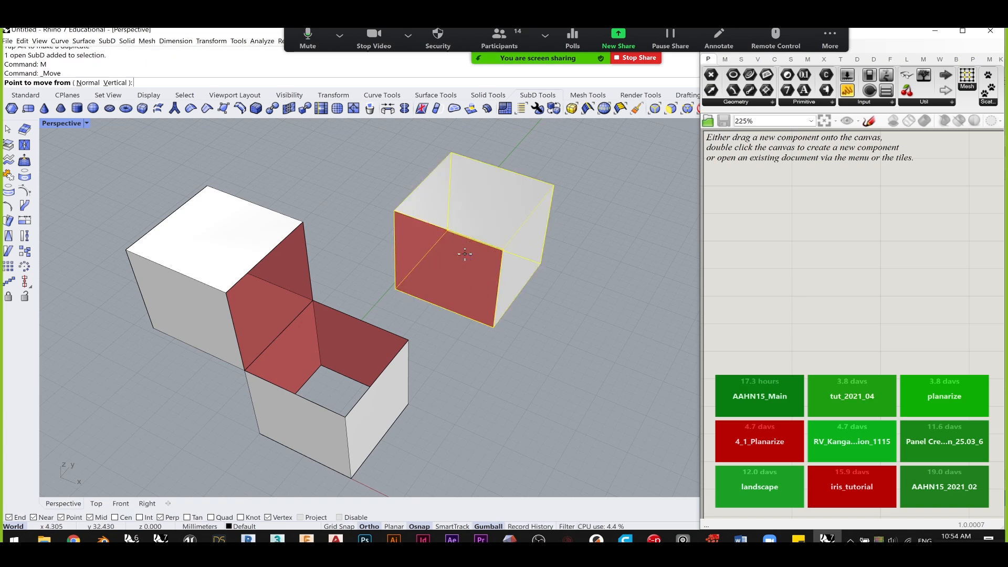
click(396, 290)
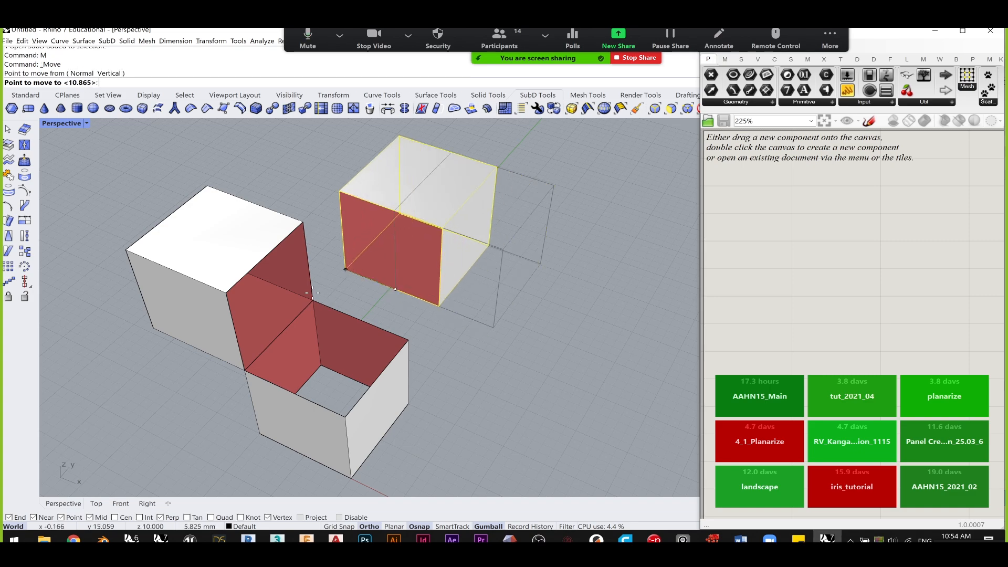
click(313, 300)
click(452, 345)
- Examine the three-box arrangement in both smooth and flat SubD display
right_drag(453, 345, 433, 335)
key(Tab)
key(Tab)
key(Tab)
key(Tab)
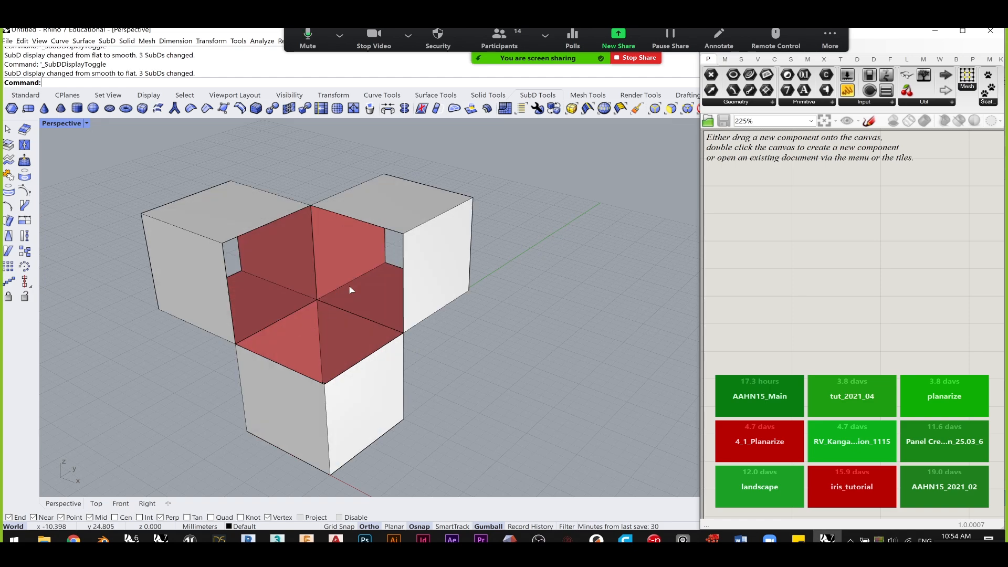
right_drag(575, 356, 596, 326)
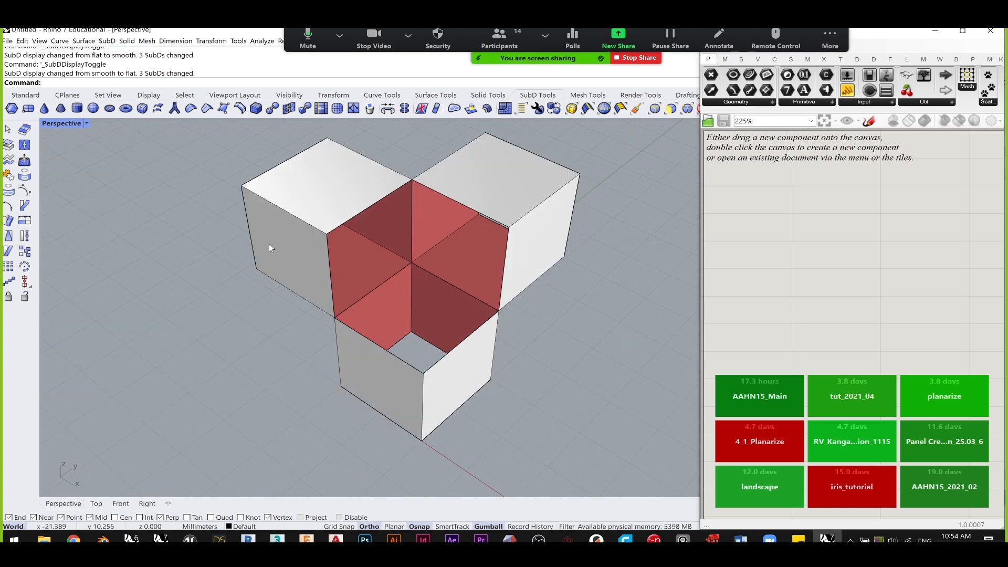
- Mirror the two upper boxes with Copy=Yes across the diagonal between opposite top corners of the lower box
click(285, 227)
shift+click(521, 216)
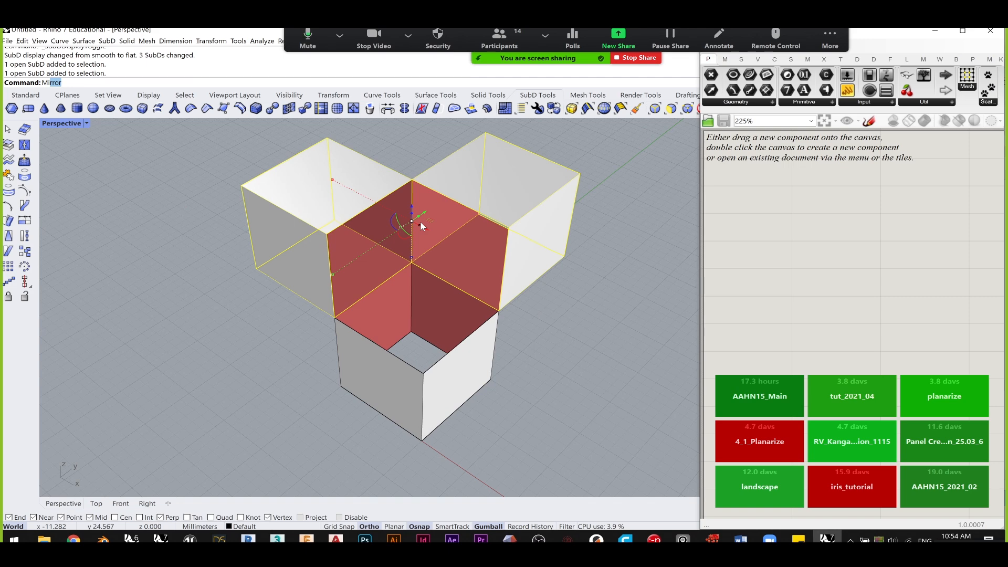
text(Mir)
key(Return)
scroll(342, 322, up, 2)
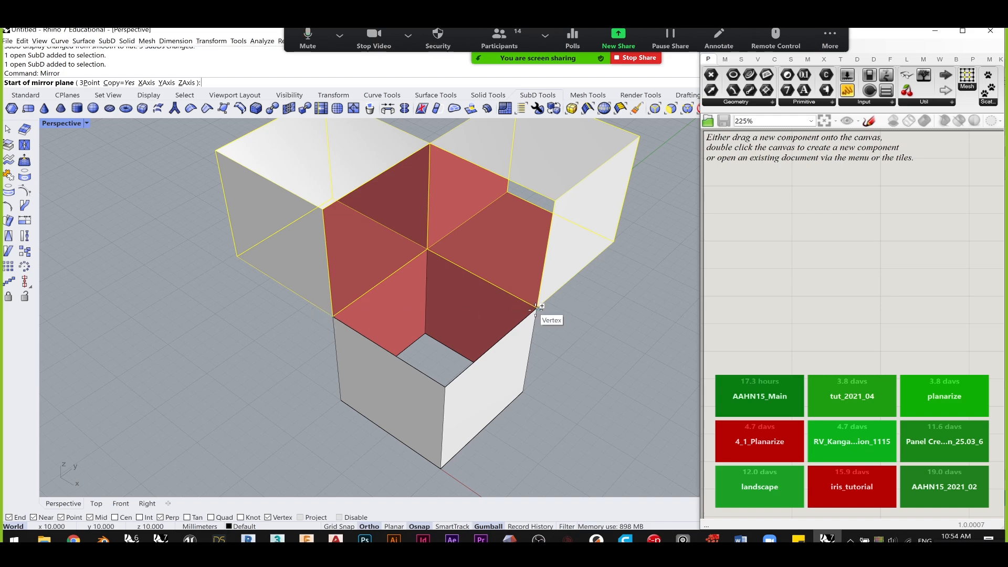
click(333, 316)
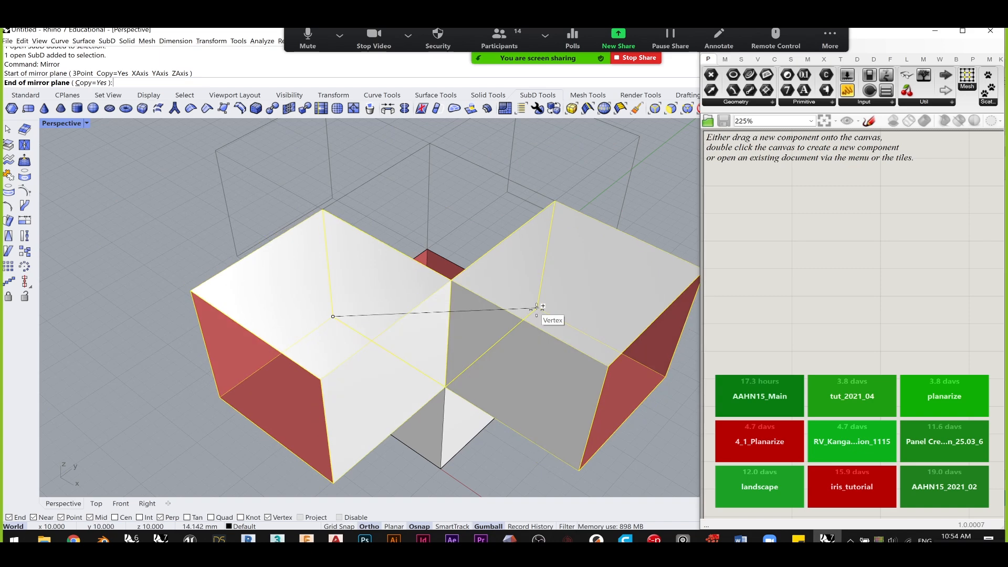
right_drag(537, 311, 542, 338)
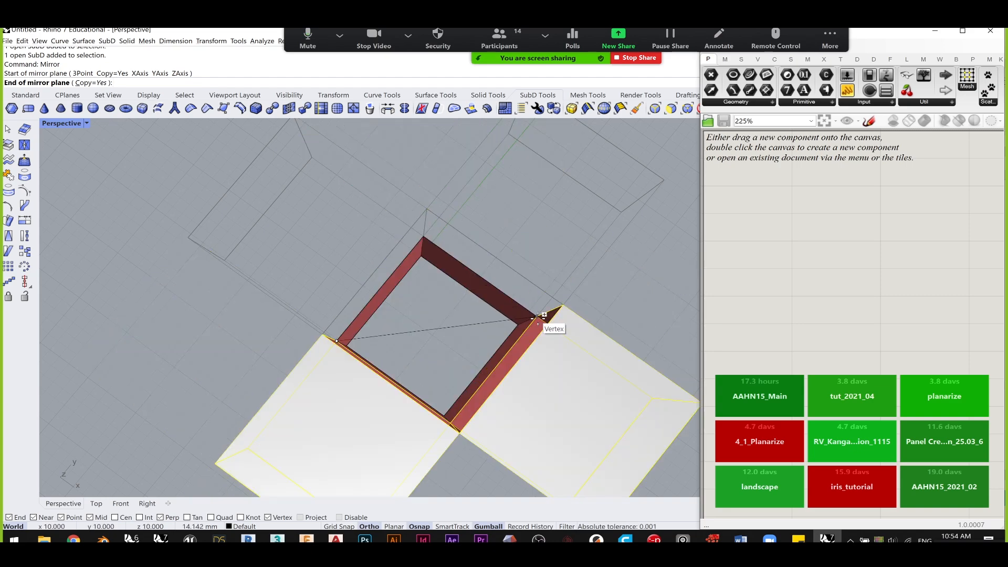
click(538, 317)
- View the five SubDs smooth, and switch to the browser to enlarge the Schwarz' P unit cubic cell image showing mirror planes
right_drag(454, 349, 403, 357)
key(Tab)
mouse_move(417, 265)
right_down()
mouse_move(461, 254)
mouse_move(434, 264)
right_up()
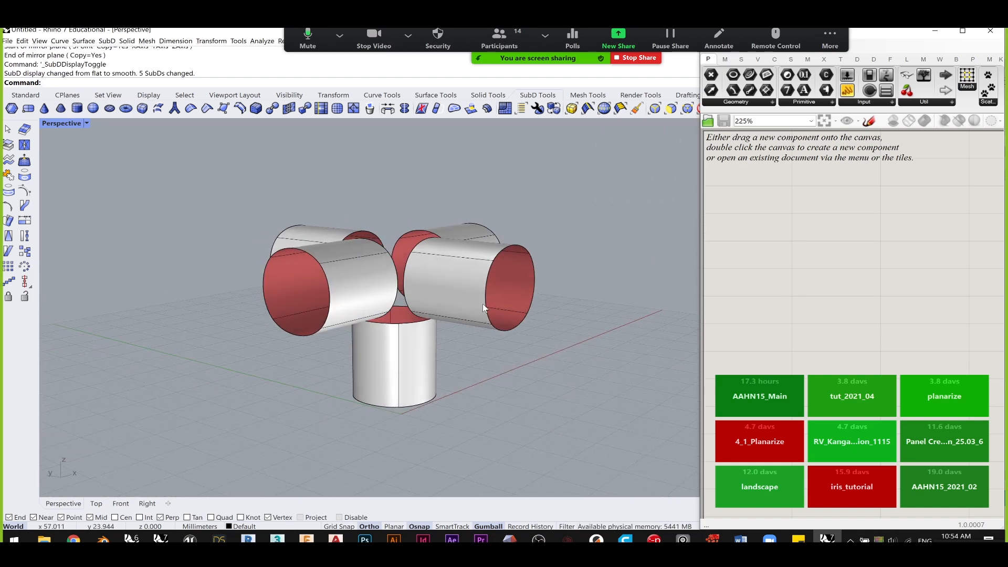
click(73, 540)
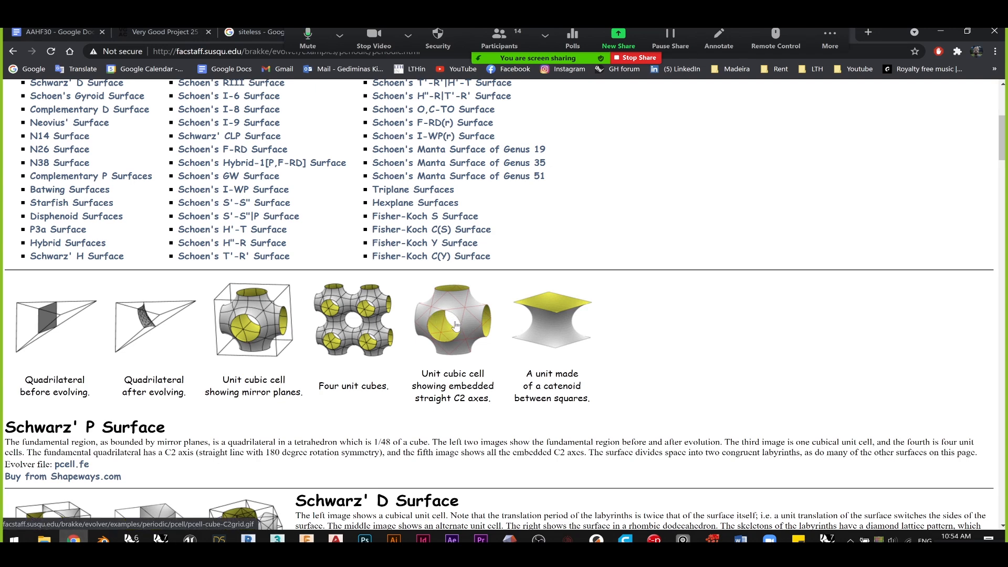
click(246, 328)
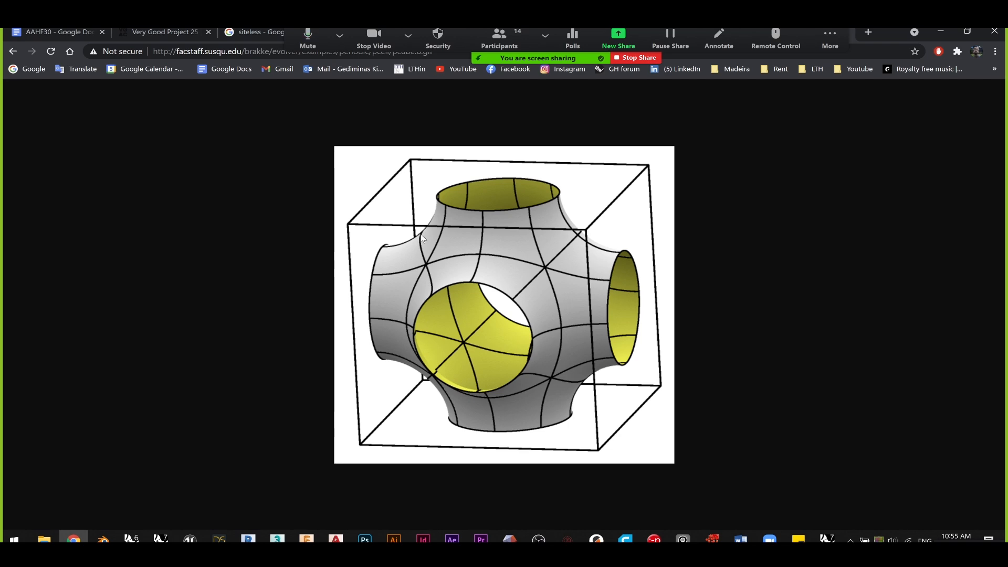
- Return to Rhino and compare the five SubDs in smooth and flat display, finishing with flat
key(alt+Tab)
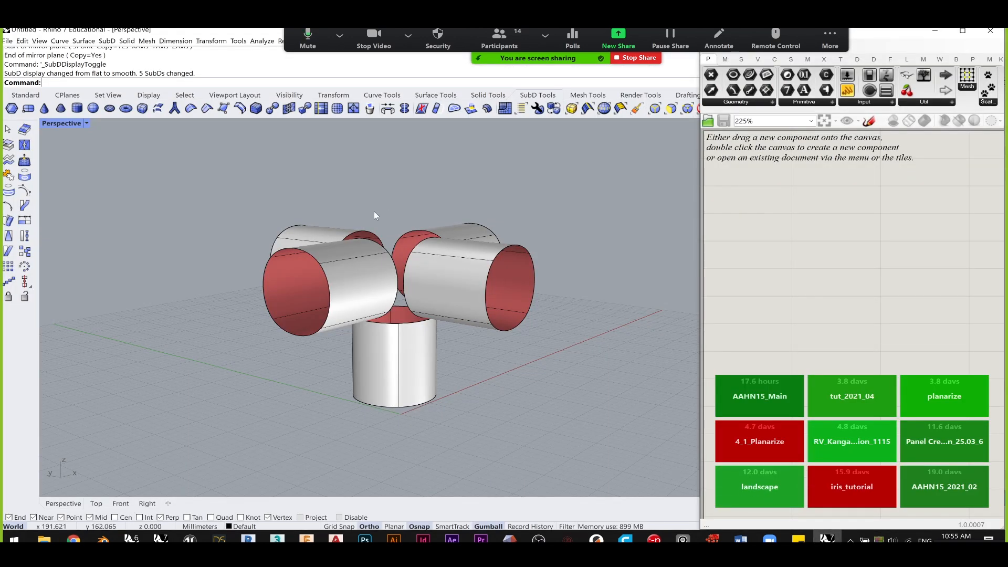
key(Tab)
key(Tab)
key(Tab)
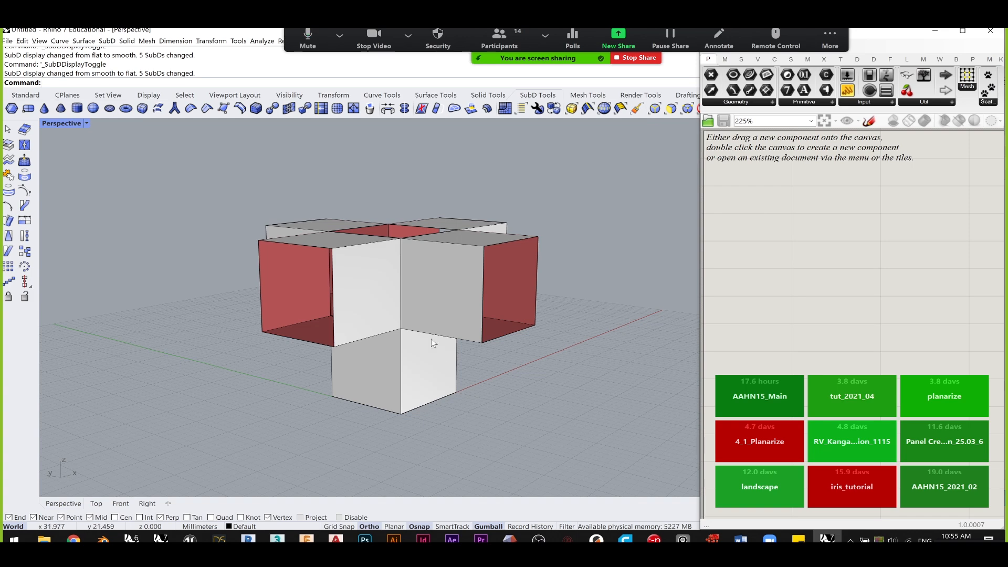
- Copy the lower box 20 mm straight up so it sits on top of the central opening between the four side boxes
click(399, 365)
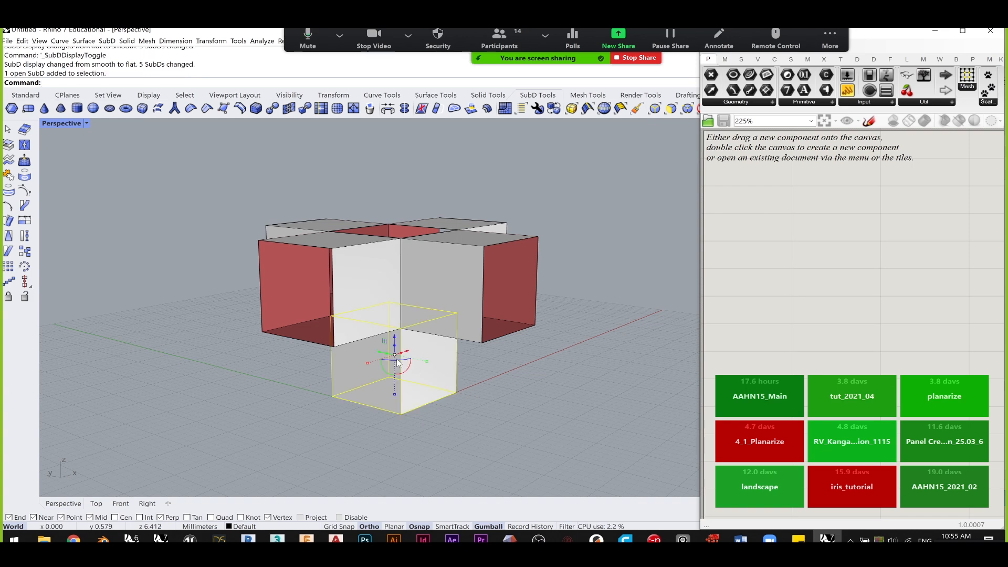
text(Copy)
key(Return)
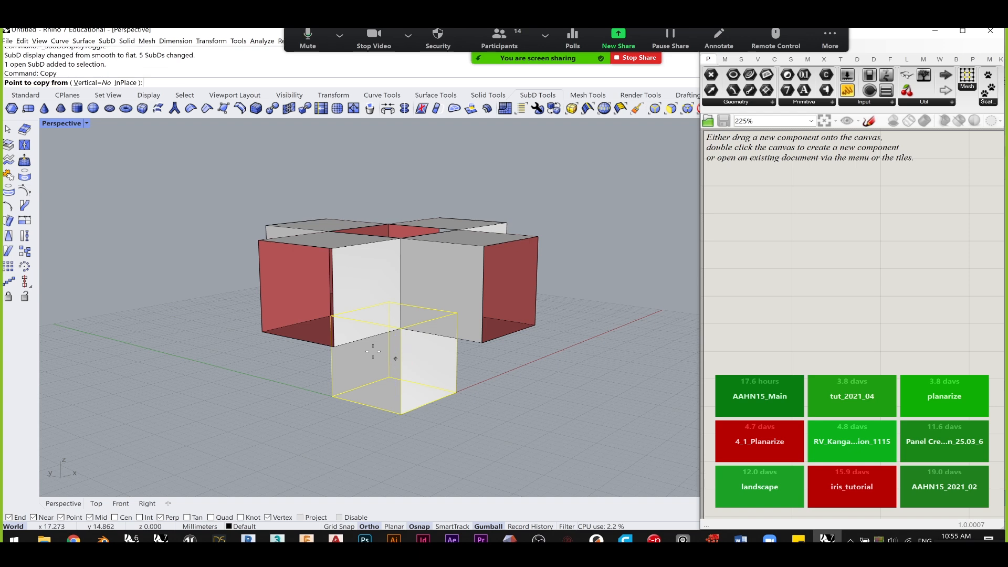
click(401, 413)
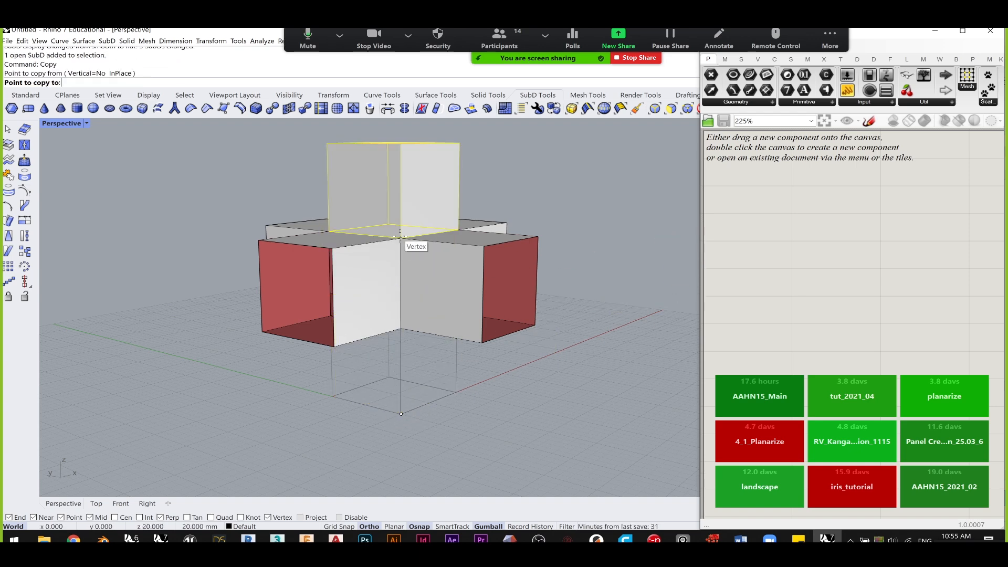
click(400, 237)
key(Return)
- Examine the six-box arrangement from several angles in smooth and flat SubD display
right_drag(450, 263, 189, 255)
key(Tab)
right_drag(270, 254, 452, 263)
key(Tab)
key(Tab)
key(Tab)
- Join all six boxes into one open SubD with SubDJoinedEdges=Smooth
drag(622, 475, 209, 140)
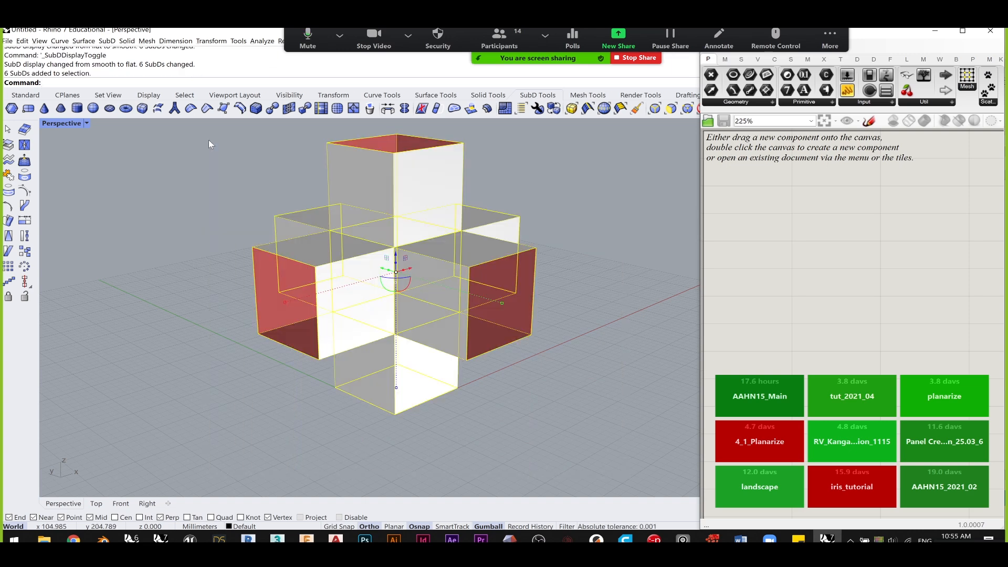
text(Join)
key(Return)
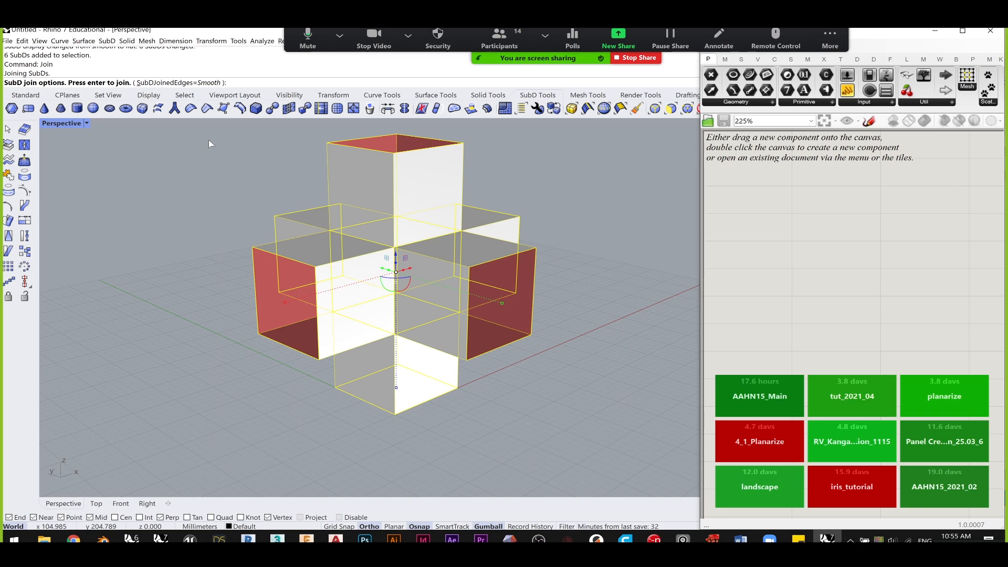
key(Return)
click(684, 264)
right_drag(462, 256, 581, 252)
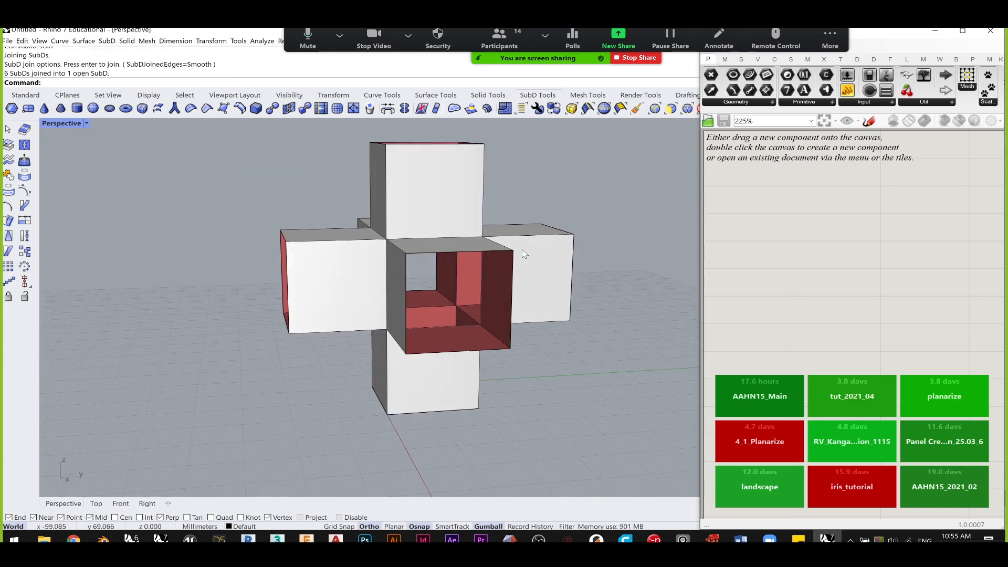
- Switch the joined SubD to smooth display and examine its six open arms, comparing it once with the flat form
key(Tab)
right_drag(380, 305, 510, 330)
scroll(491, 291, up, 3)
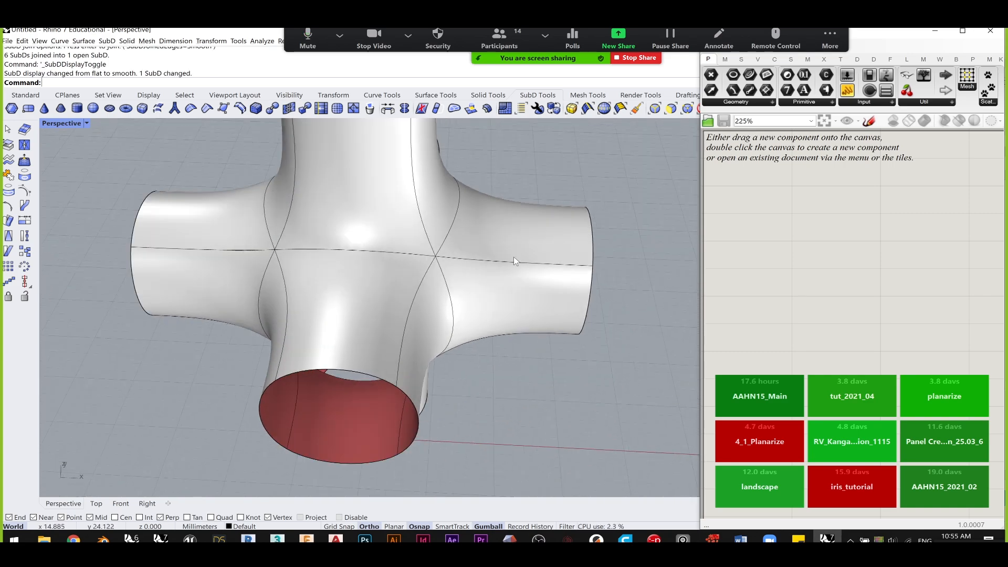
mouse_move(383, 334)
right_down()
mouse_move(366, 309)
mouse_move(440, 332)
mouse_move(288, 309)
mouse_move(383, 335)
right_up()
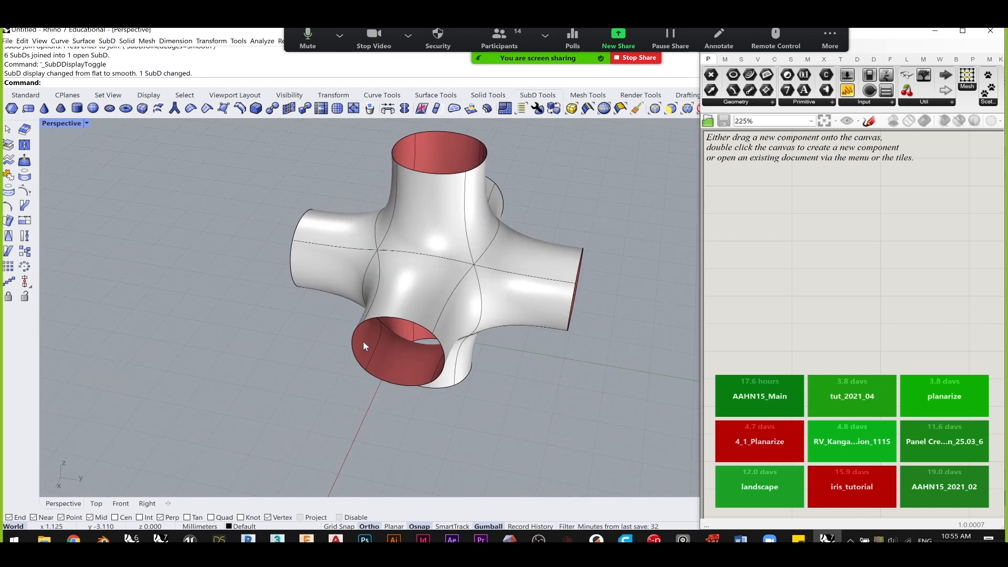
right_drag(415, 301, 404, 304)
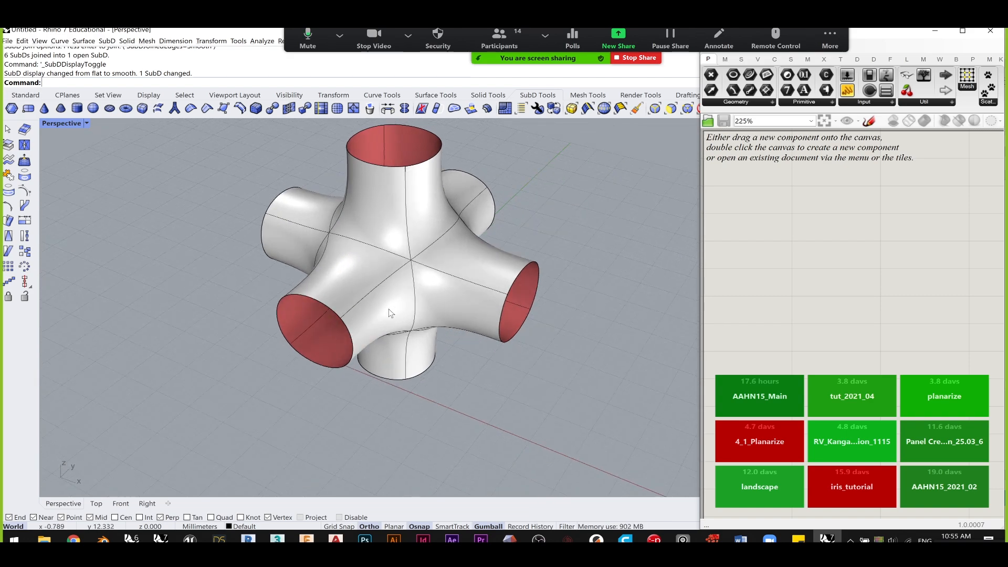
right_drag(388, 310, 369, 285)
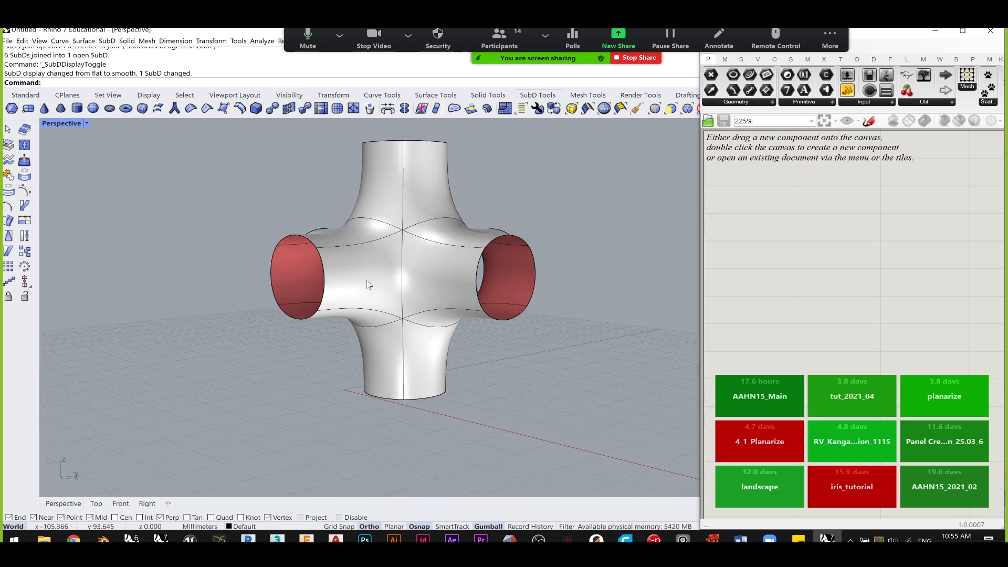
key(Tab)
key(Tab)
mouse_move(370, 285)
right_down()
mouse_move(410, 319)
mouse_move(468, 331)
mouse_move(487, 303)
mouse_move(273, 312)
mouse_move(452, 308)
mouse_move(451, 320)
mouse_move(452, 310)
mouse_move(310, 298)
mouse_move(379, 274)
mouse_move(361, 289)
right_up()
scroll(411, 319, down, 8)
scroll(411, 320, up, 7)
scroll(443, 308, down, 7)
scroll(443, 308, up, 3)
scroll(272, 294, down, 6)
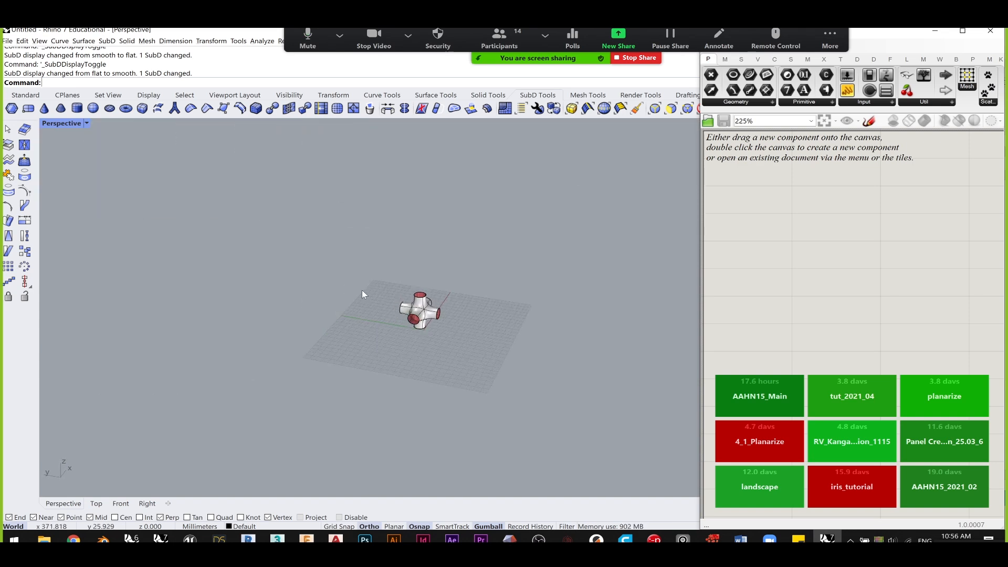
scroll(369, 295, up, 5)
shift+right_drag(403, 333, 328, 307)
right_drag(328, 307, 340, 317)
scroll(361, 301, up, 3)
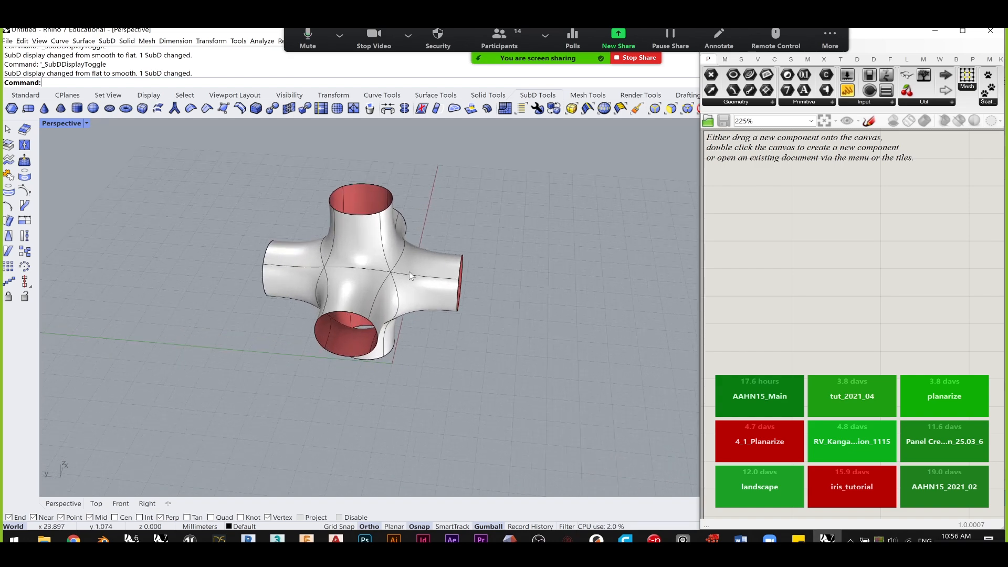
- Compare the size of the joined cell with the large flat surface in the distance
click(394, 291)
scroll(341, 262, down, 10)
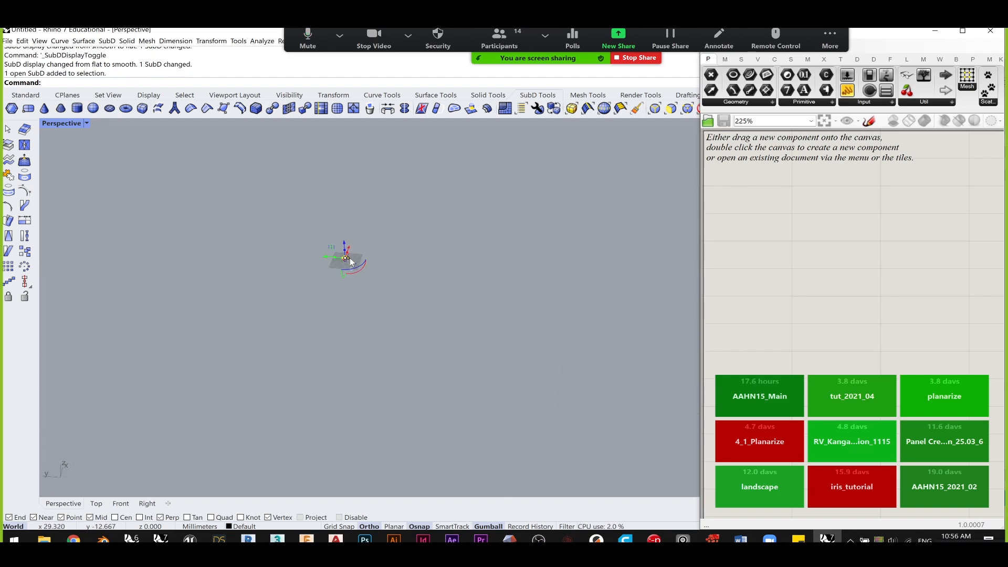
scroll(362, 257, down, 10)
shift+right_drag(378, 325, 325, 394)
scroll(331, 386, down, 6)
scroll(343, 364, up, 5)
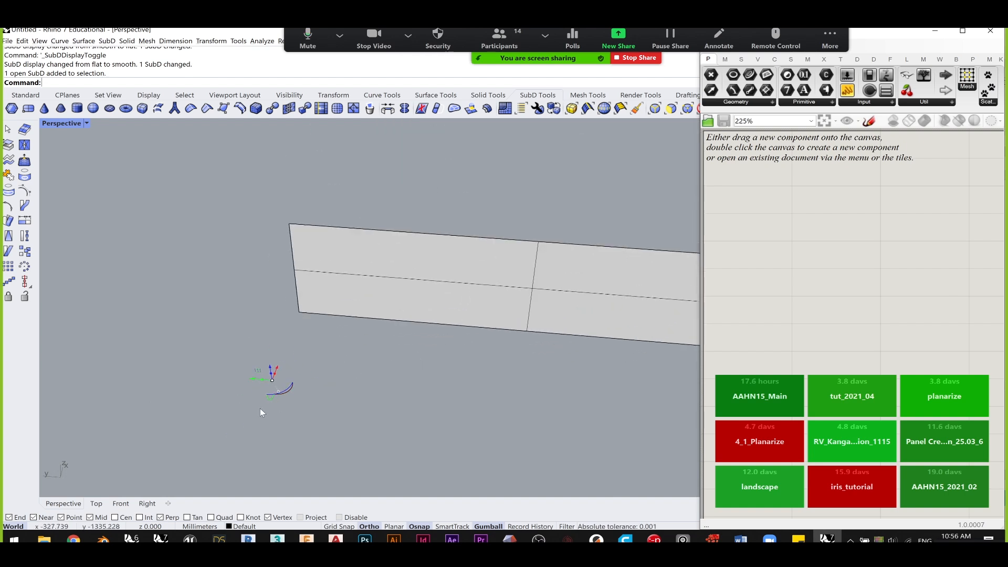
scroll(261, 413, up, 1)
scroll(285, 383, up, 6)
scroll(254, 439, up, 2)
scroll(322, 342, down, 4)
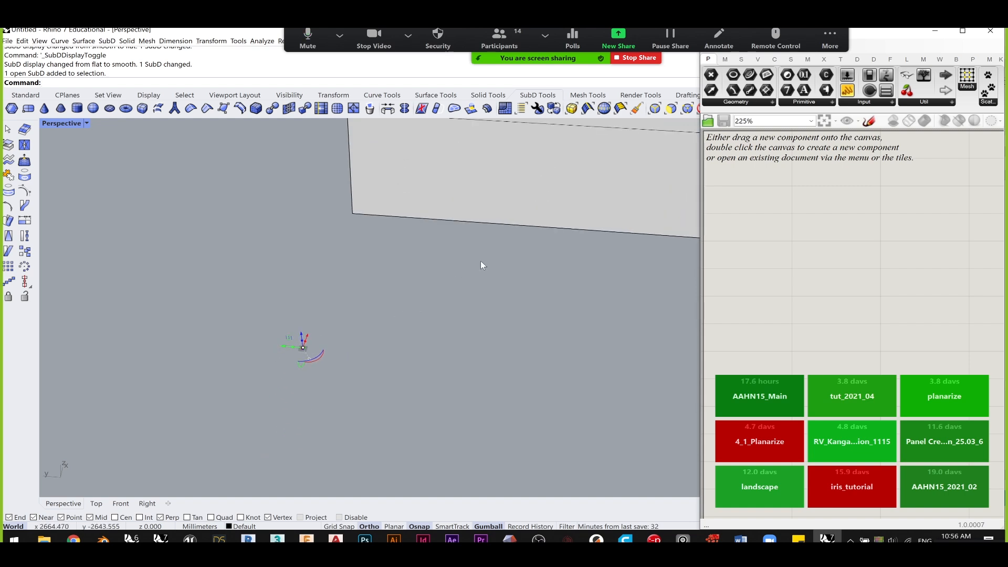
click(249, 292)
drag(253, 319, 322, 367)
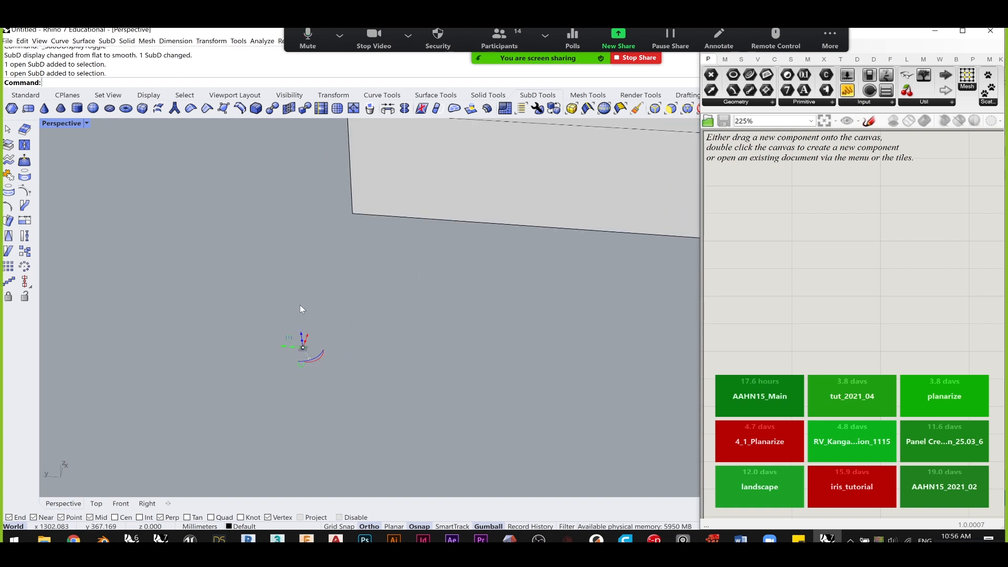
scroll(206, 393, up, 1)
- Scale the joined cell from the origin (base point 0) by a factor of 100
drag(250, 247, 465, 427)
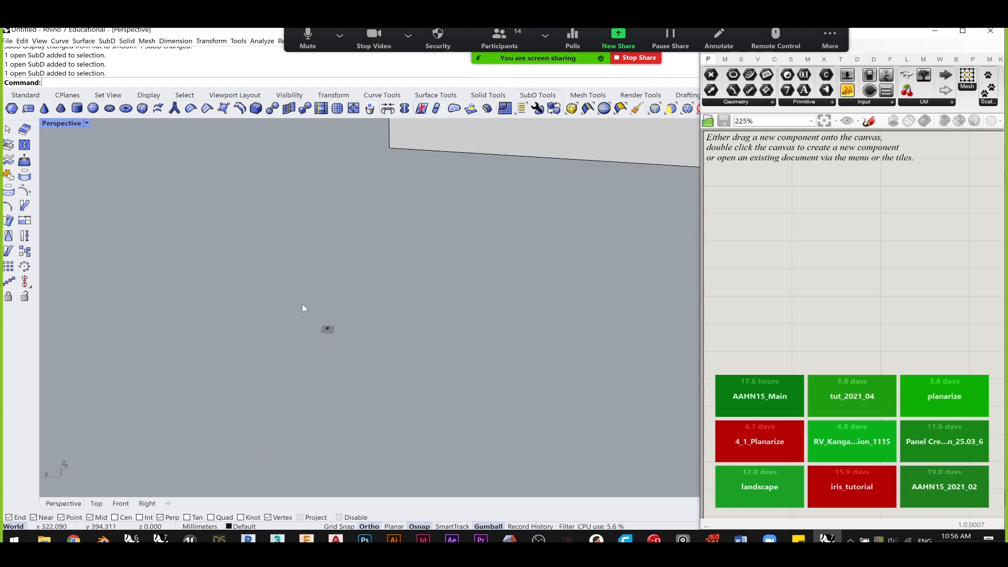
scroll(315, 333, up, 5)
scroll(294, 347, up, 3)
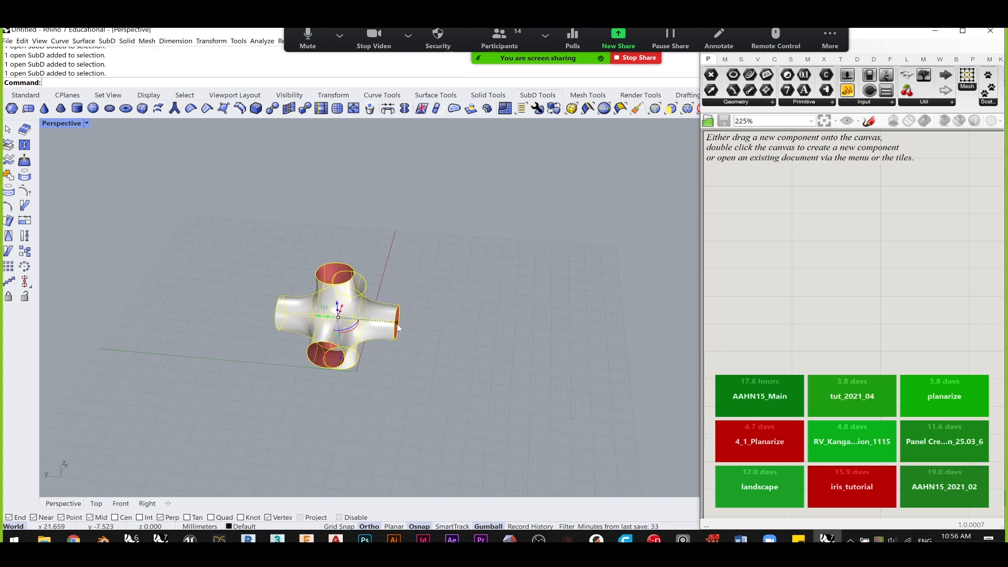
text(Scale)
key(Return)
text(0)
key(Return)
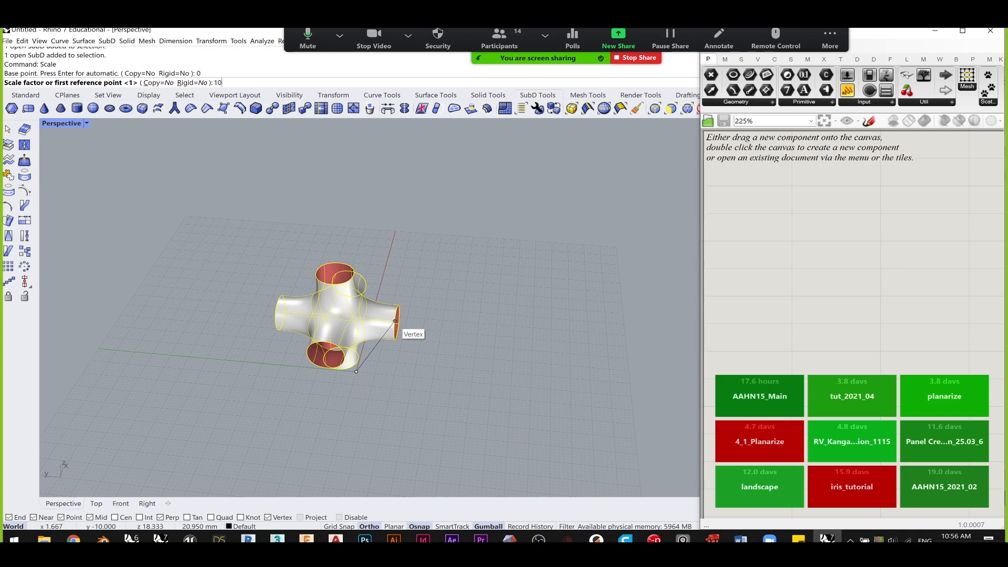
text(100)
key(Return)
- Compare the scaled cell with the neighbouring large flat surface, selecting each of them in turn
scroll(402, 315, down, 5)
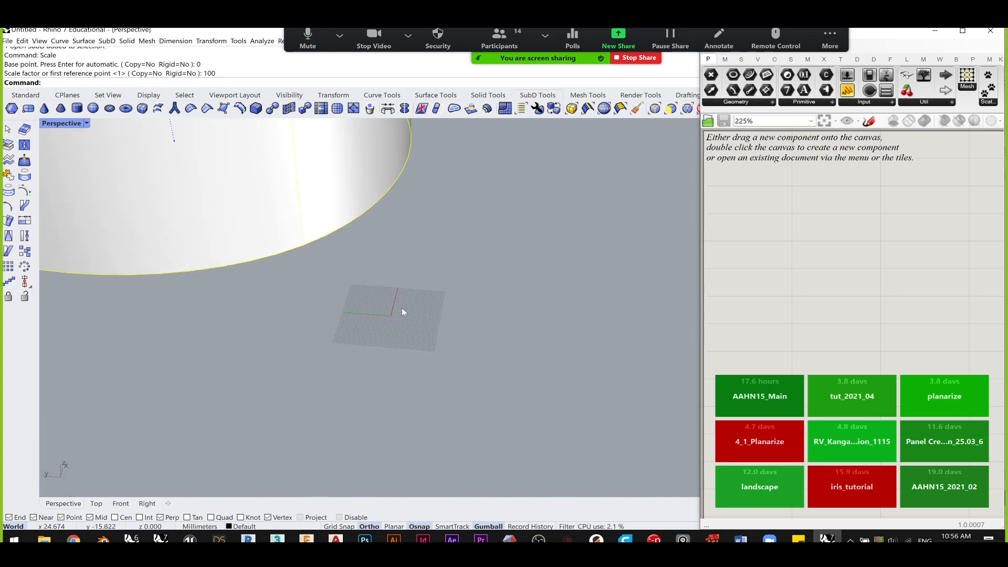
scroll(405, 307, down, 8)
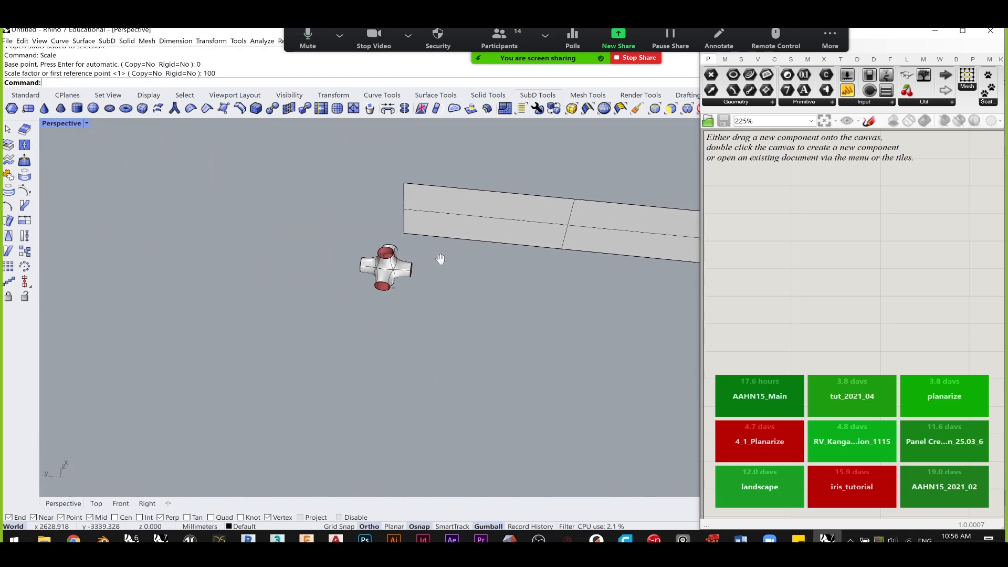
scroll(391, 257, up, 4)
right_drag(443, 294, 268, 323)
click(170, 311)
click(355, 360)
click(354, 212)
click(418, 404)
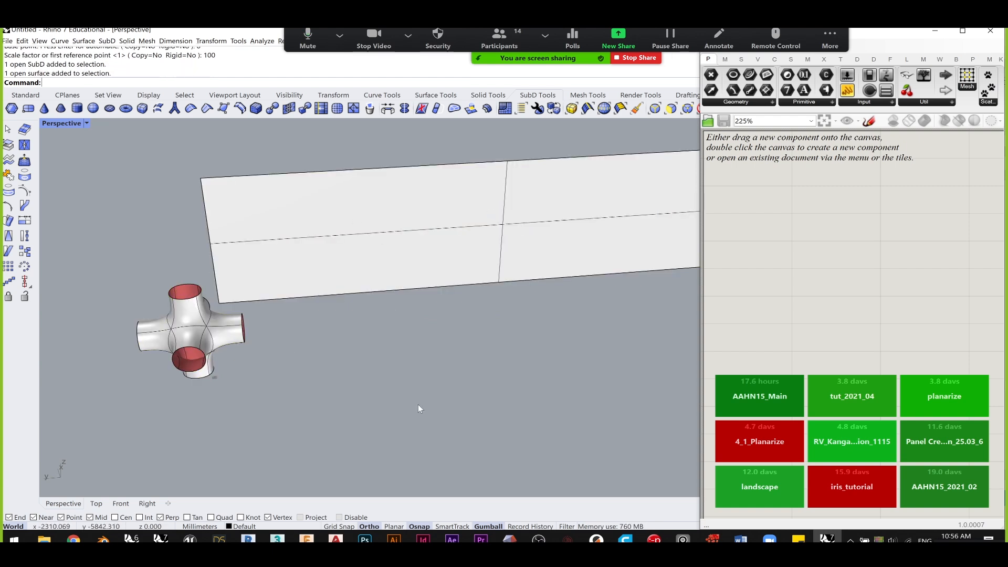
- Try a freehand gumball copy of the cell along the Y axis, and delete the copy
click(192, 346)
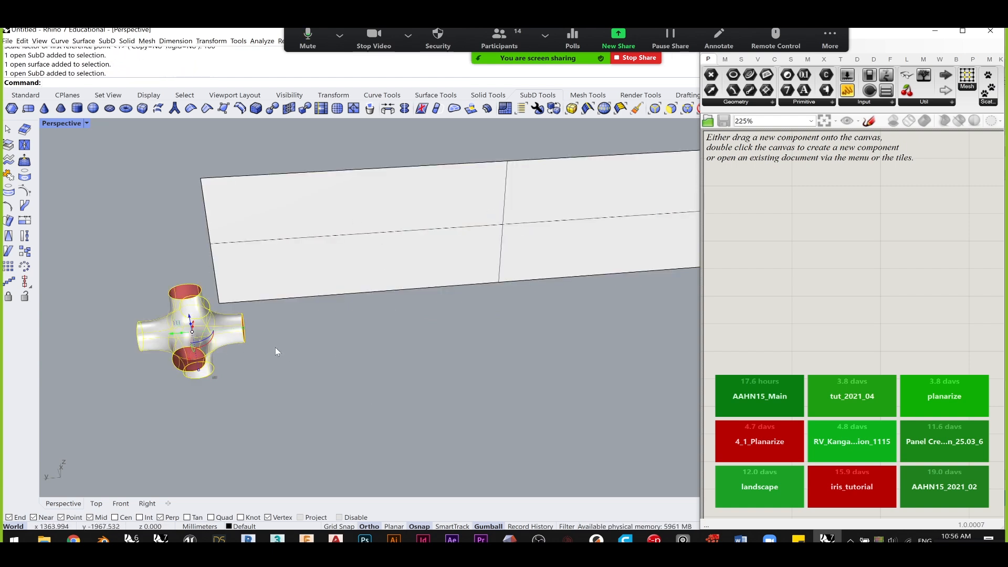
right_drag(281, 348, 262, 362)
scroll(186, 324, up, 6)
drag(191, 332, 385, 336)
key(alt)
click(288, 444)
click(361, 319)
key(Delete)
- Switch the cell to flat display and copy it 3000 mm along the Y axis with the gumball
key(Tab)
right_drag(390, 320, 436, 314)
scroll(119, 335, up, 5)
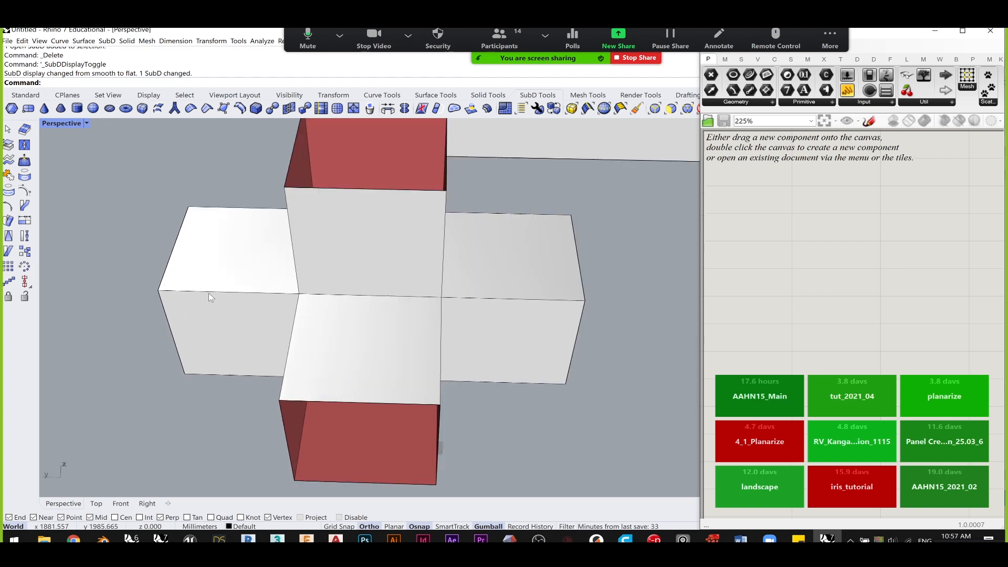
scroll(430, 270, down, 5)
click(370, 303)
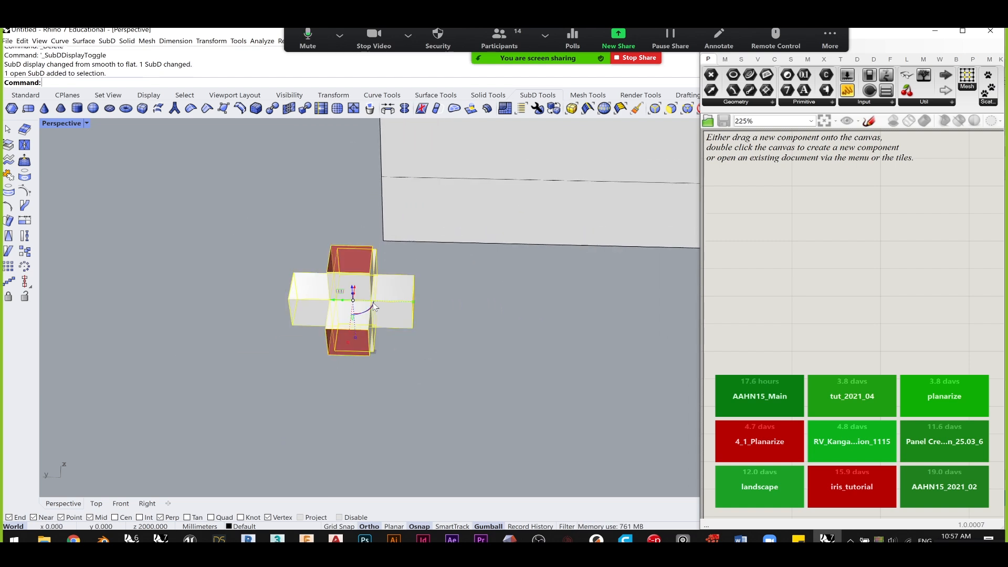
scroll(315, 289, up, 2)
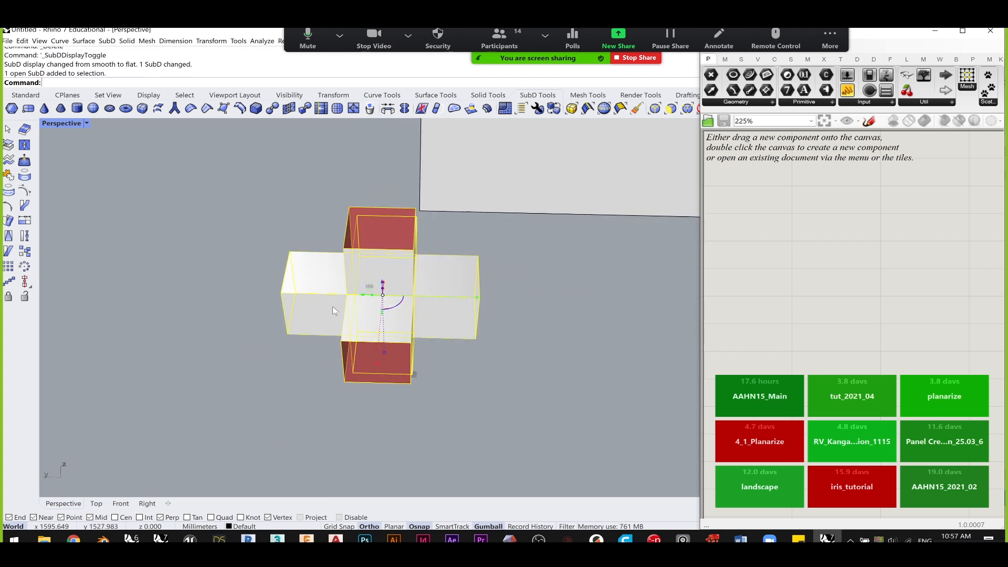
click(363, 299)
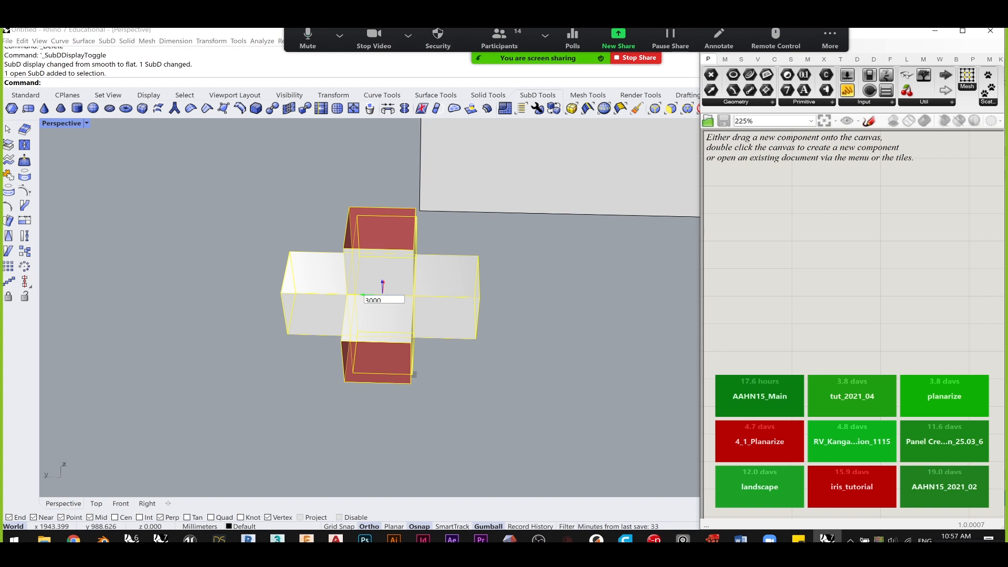
key(Return)
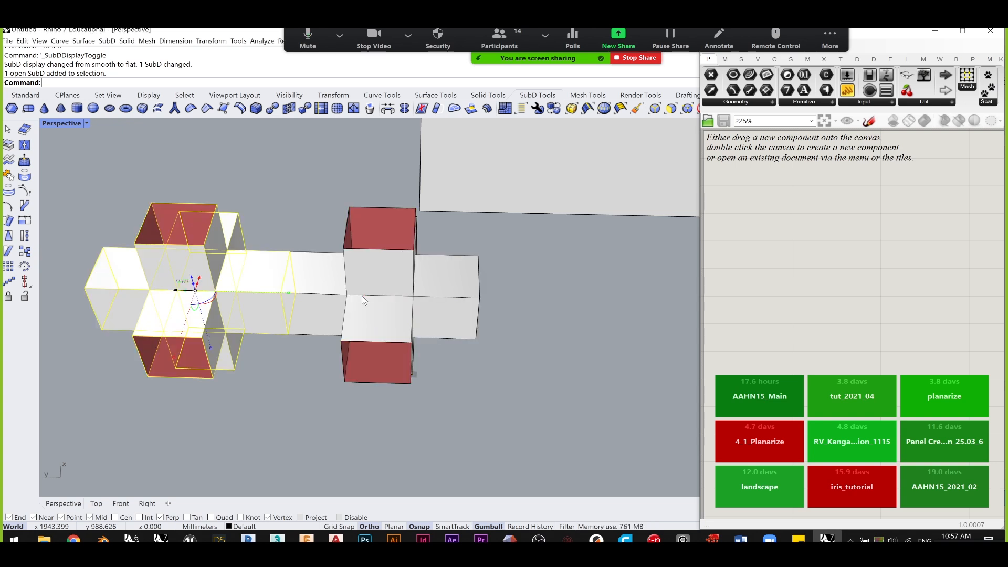
click(455, 370)
- Copy one cell another 3000 mm along the Y axis to form a row of three adjoining cells
shift+right_drag(459, 384, 622, 379)
scroll(305, 288, up, 2)
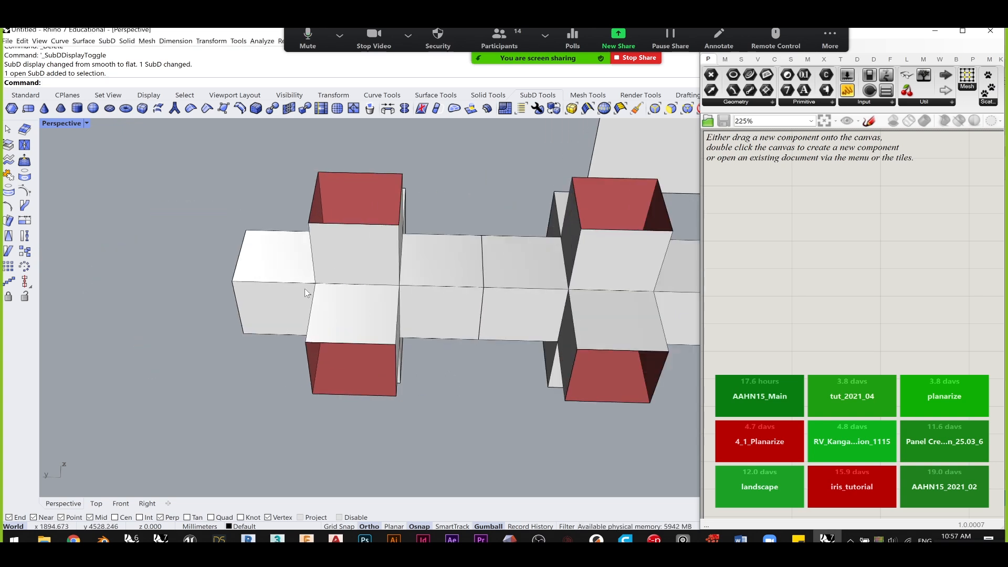
click(331, 279)
alt+click(343, 284)
key(Return)
click(282, 405)
scroll(282, 409, down, 7)
right_drag(283, 408, 331, 391)
scroll(336, 384, up, 4)
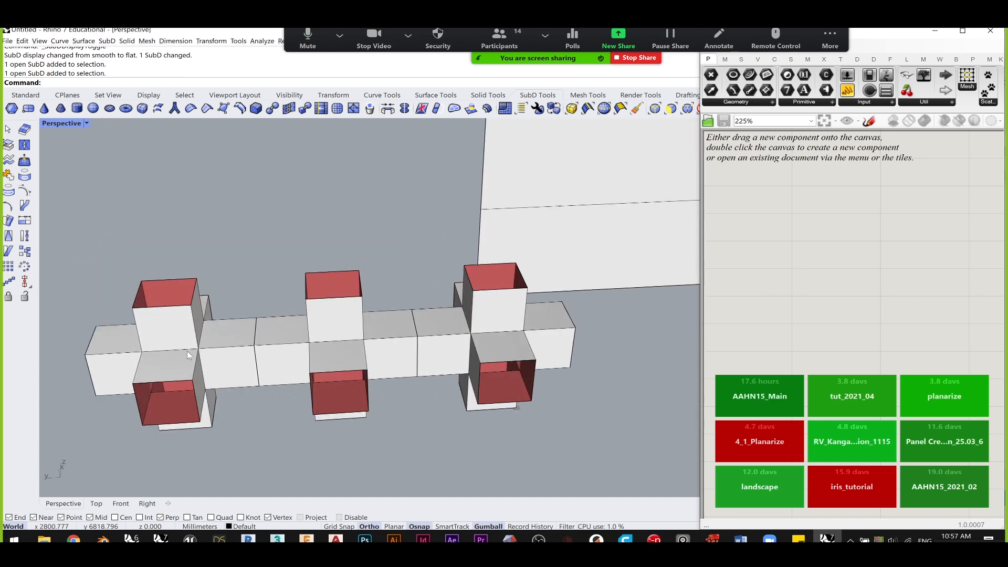
- Select all three cells and copy the row upward with the gumball to form a second layer directly above
scroll(372, 353, down, 6)
right_drag(373, 356, 357, 327)
scroll(318, 357, up, 3)
click(493, 370)
shift+click(300, 360)
alt+click(351, 313)
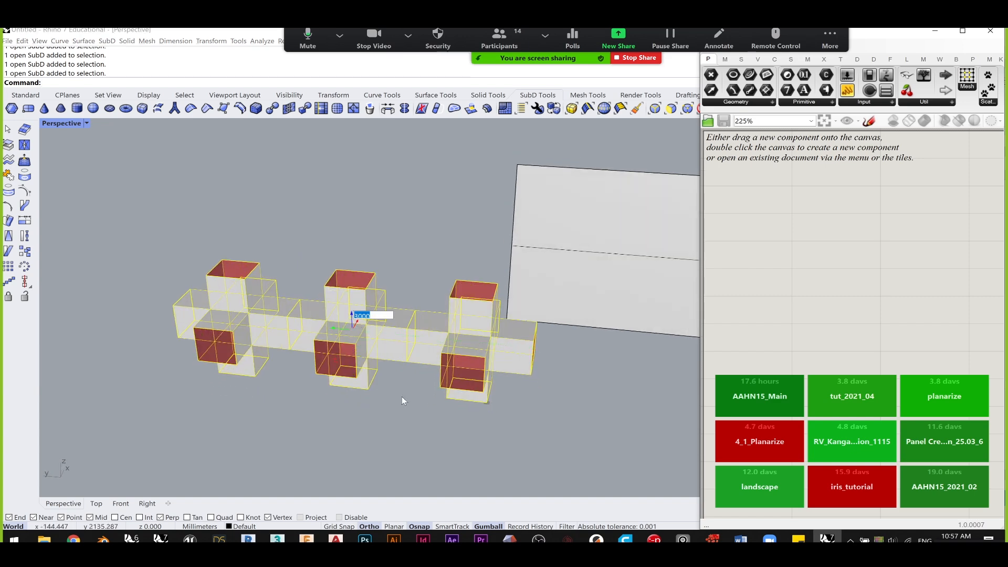
key(Return)
click(385, 422)
right_drag(385, 422, 410, 401)
- Join the six cells of both layers into one open SubD with SubDJoinedEdges=Smooth
drag(445, 440, 140, 188)
text(Join)
key(Return)
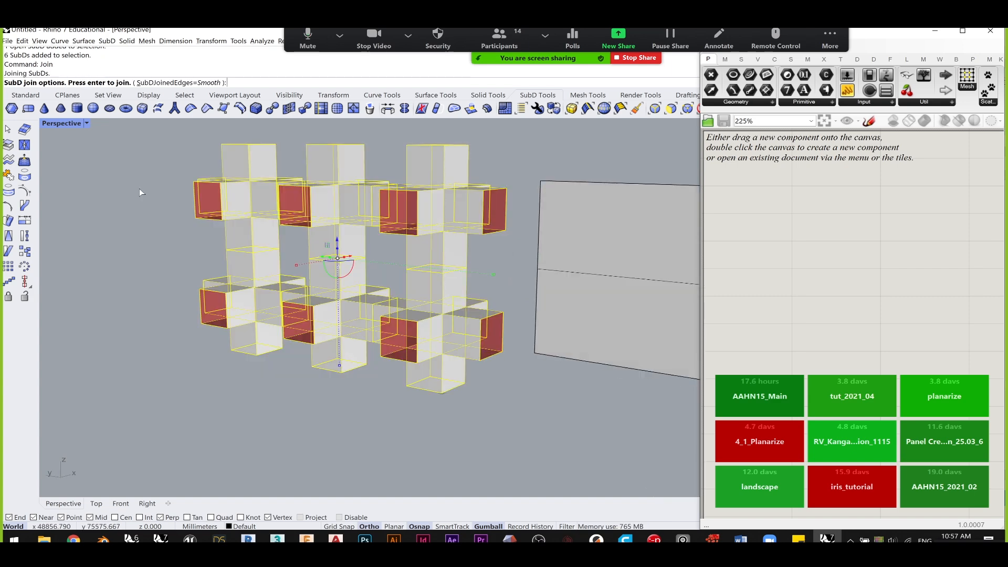
key(Return)
click(141, 267)
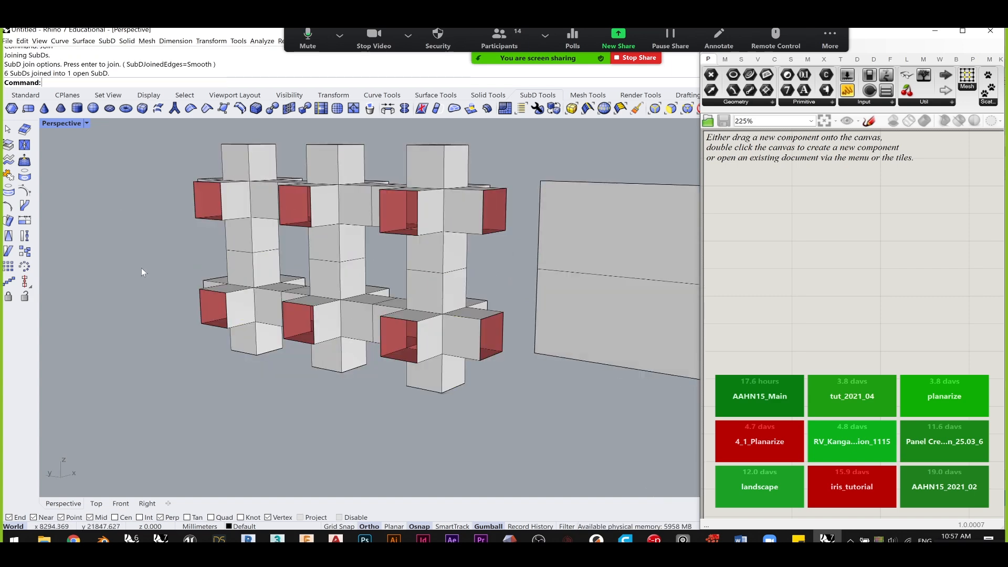
- View the joined two-layer lattice in smooth display, and undo both the join and the upward copy of the row
key(Tab)
right_drag(141, 267, 321, 229)
scroll(335, 294, up, 5)
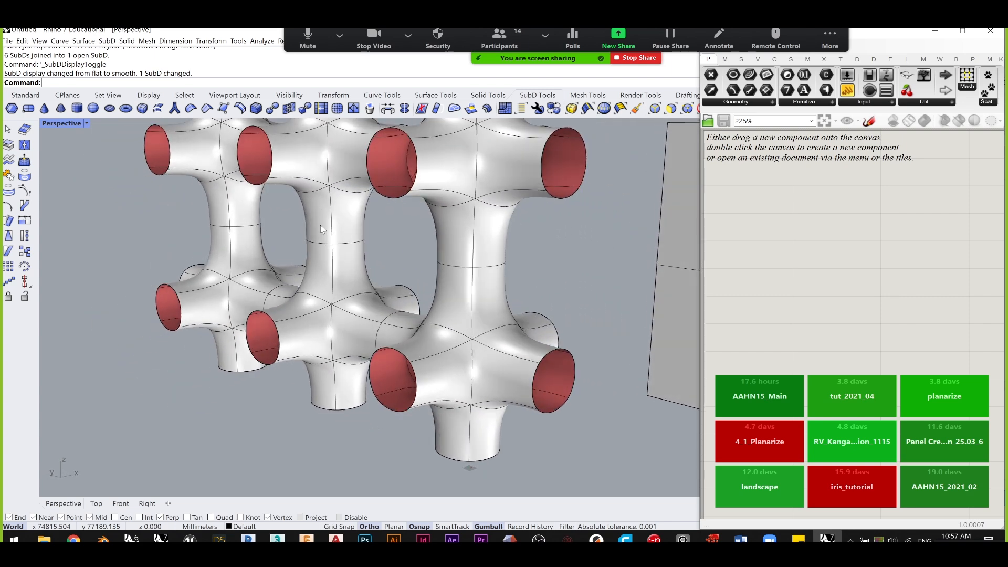
key(ctrl+z)
key(ctrl+z)
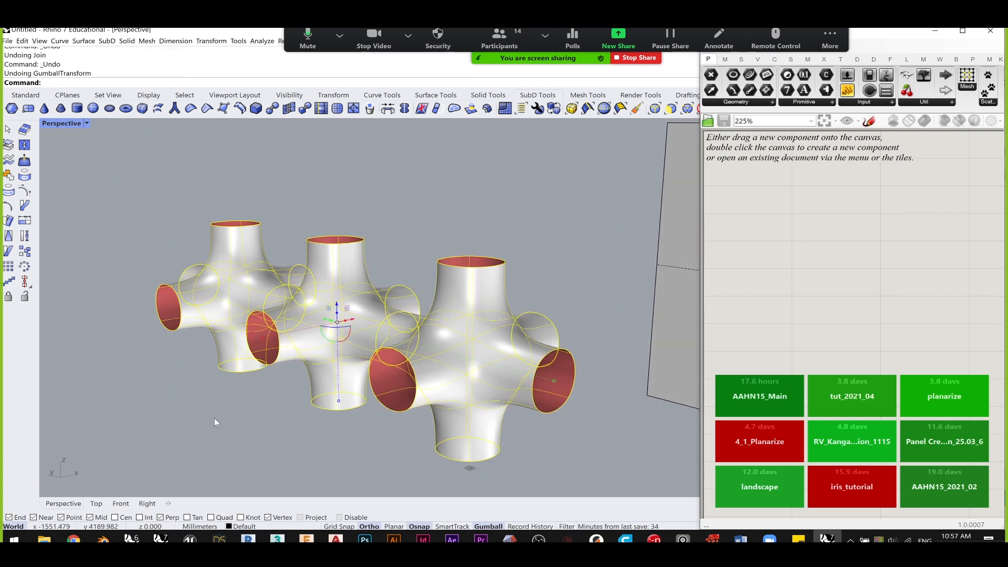
- Undo the remaining Y-axis copies of the cell, keeping only the single unit cell beside the rectangular surface
key(ctrl+z)
key(ctrl+z)
scroll(215, 415, down, 5)
right_drag(212, 440, 176, 275)
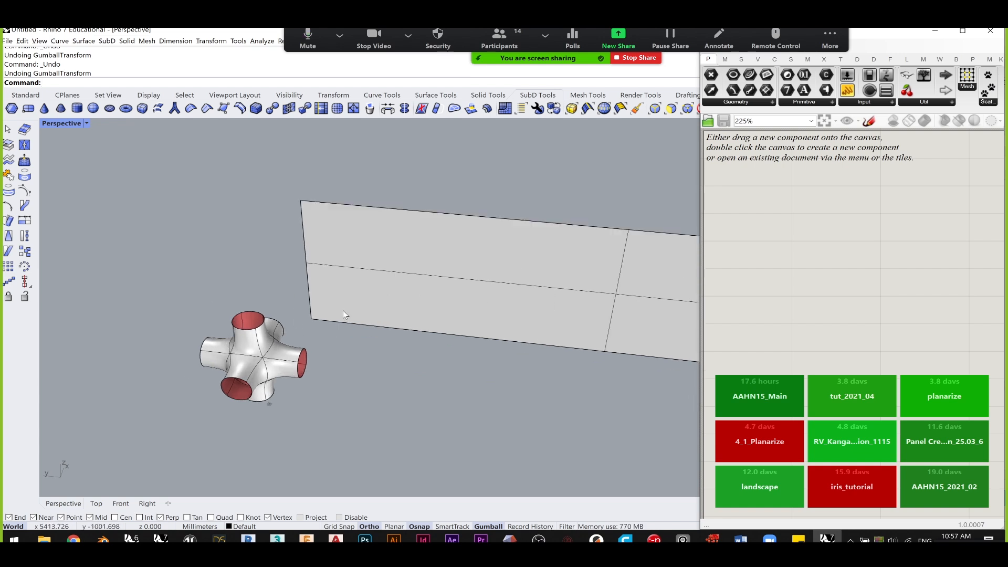
right_drag(345, 314, 163, 337)
scroll(167, 347, down, 3)
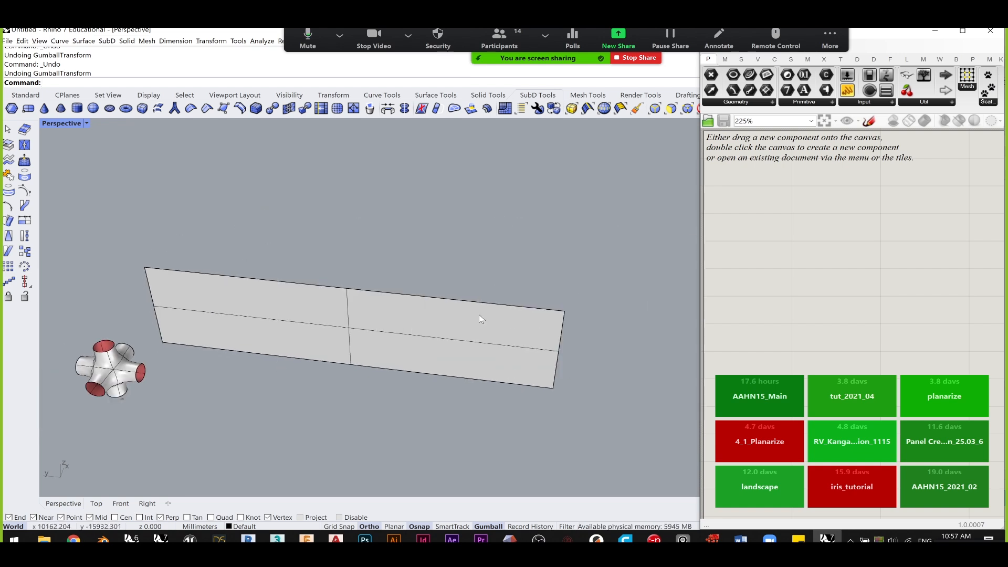
- Widen the Grasshopper window next to the viewport while keeping both the unit cell and the rectangular surface in view
click(458, 308)
right_drag(461, 326, 362, 349)
click(341, 452)
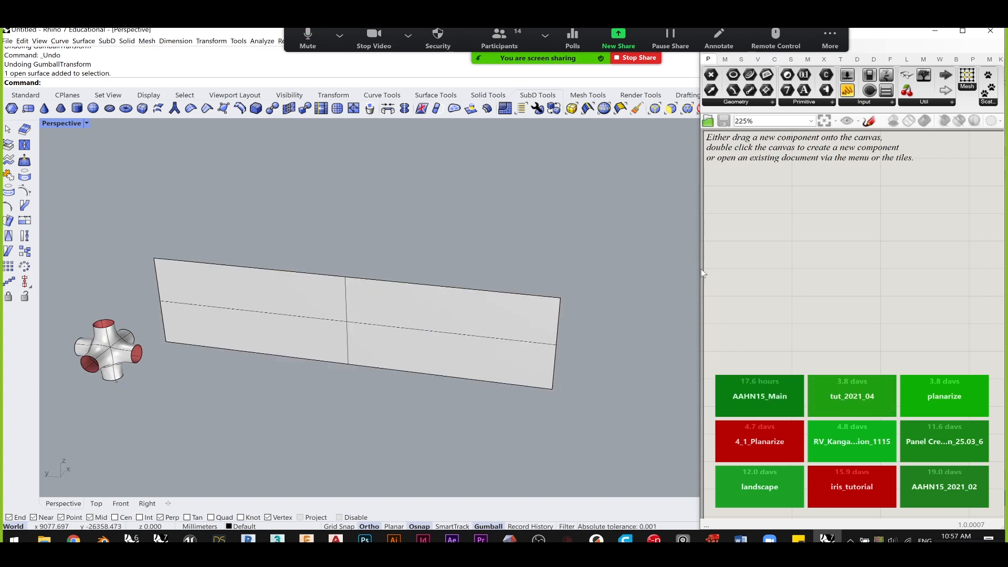
drag(701, 190, 553, 273)
scroll(429, 318, down, 2)
shift+right_drag(446, 340, 368, 321)
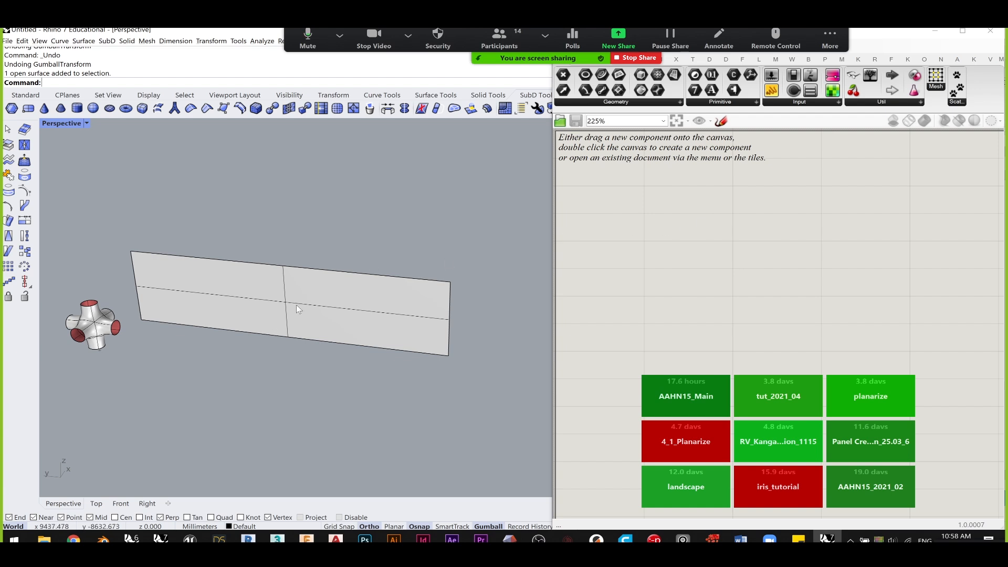
drag(358, 414, 54, 235)
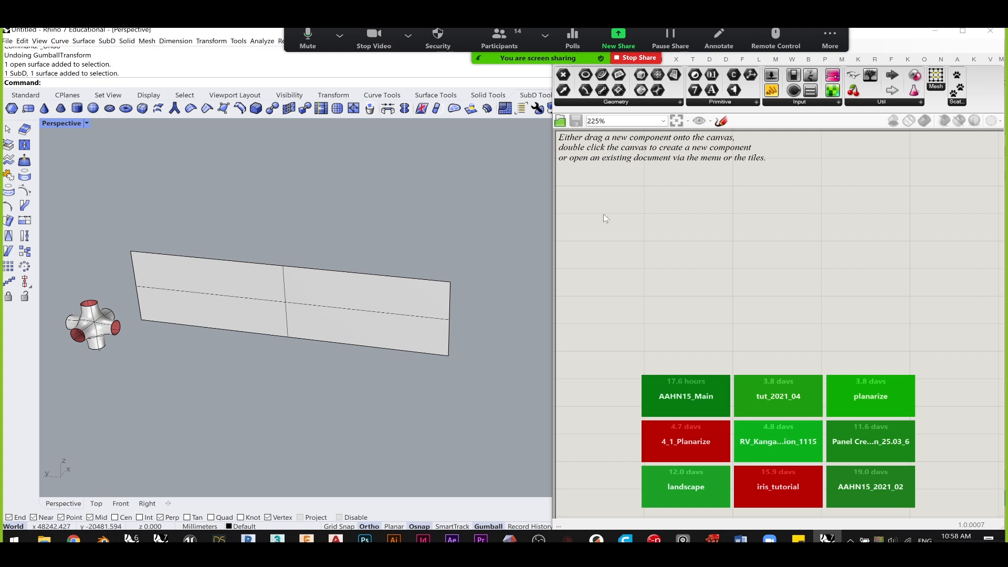
- Place a Bifocals component in the upper corner of the empty Grasshopper canvas to label the components
double_click(648, 205)
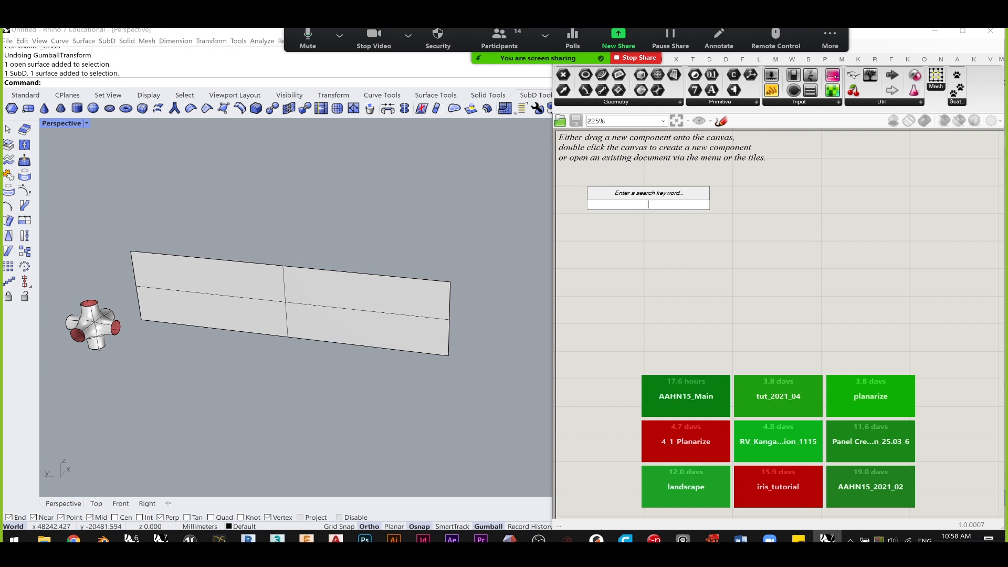
click(853, 76)
click(627, 179)
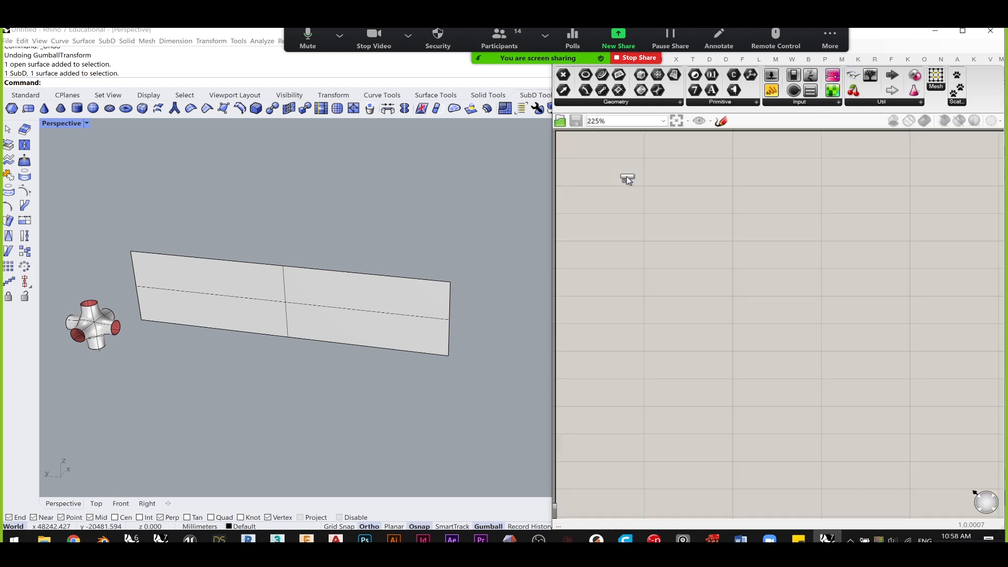
right_drag(632, 179, 691, 271)
drag(692, 271, 666, 250)
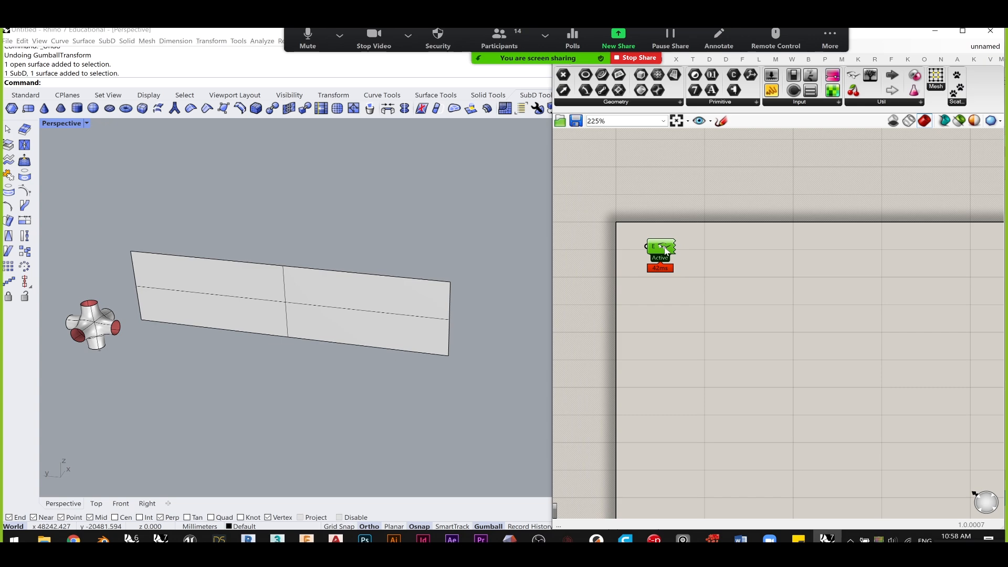
click(698, 203)
right_drag(698, 204, 713, 235)
drag(621, 227, 756, 344)
drag(608, 220, 733, 338)
drag(711, 259, 733, 254)
- Move the Grasshopper window lower and turn off Draw Icons so components show their names
drag(899, 33, 885, 102)
click(616, 112)
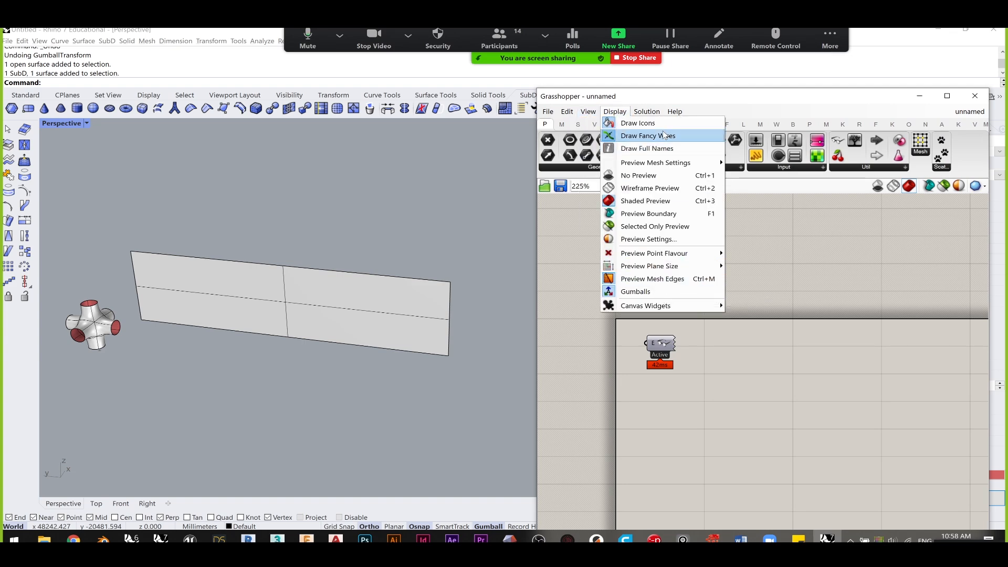
click(656, 123)
right_drag(724, 417, 694, 370)
click(618, 113)
click(619, 114)
click(619, 113)
click(619, 114)
click(618, 114)
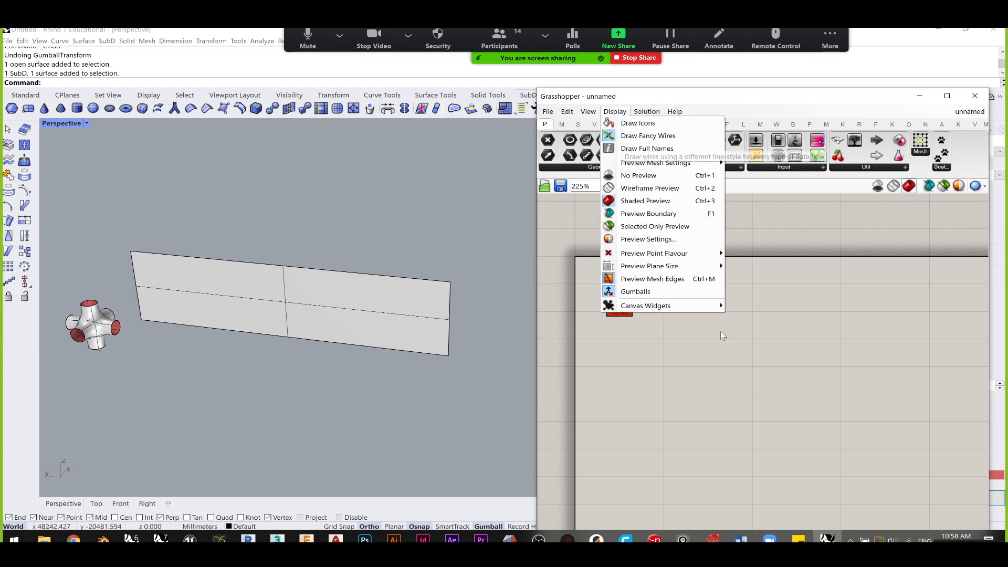
right_drag(711, 373, 648, 300)
right_drag(691, 265, 735, 262)
drag(286, 400, 100, 302)
drag(193, 437, 99, 287)
click(143, 395)
click(195, 307)
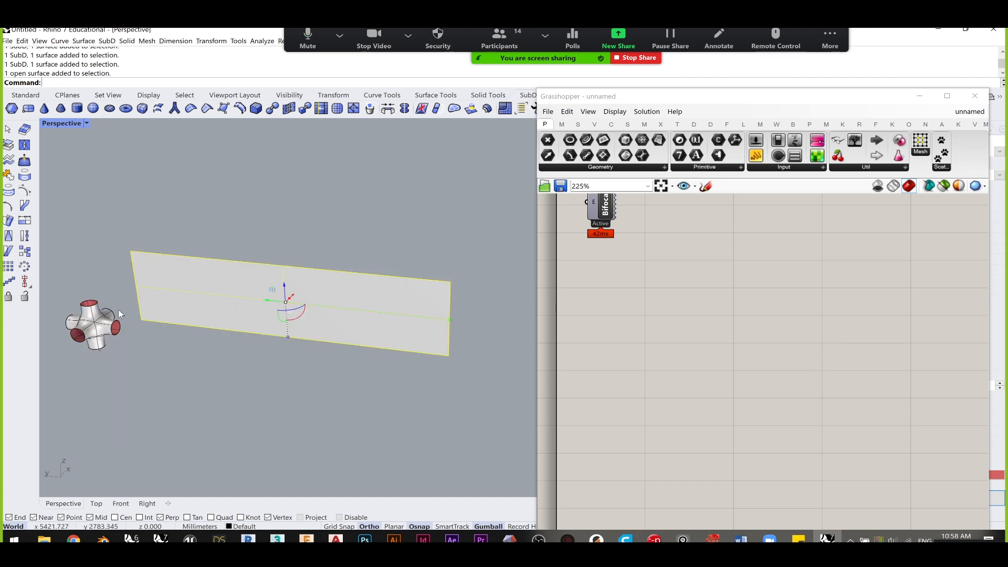
- Add a Surface parameter to the Grasshopper canvas below the Bifocals component
double_click(682, 311)
text(srf)
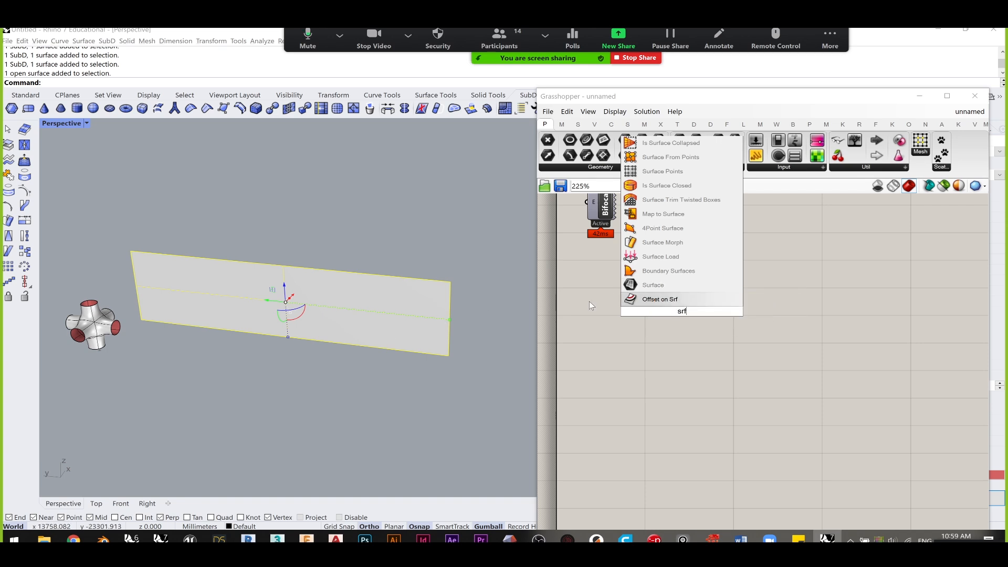
click(676, 291)
click(688, 323)
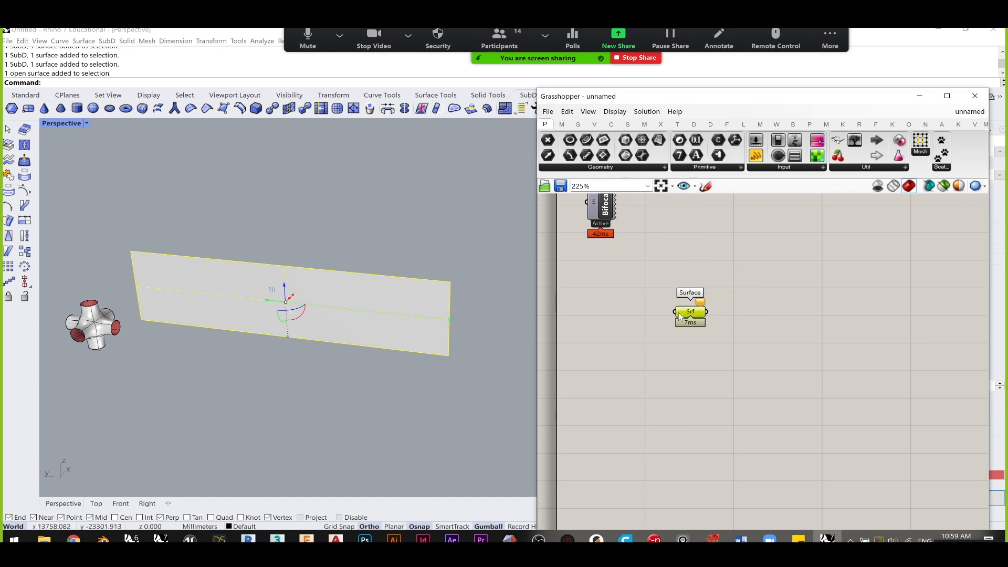
click(700, 328)
scroll(649, 312, up, 2)
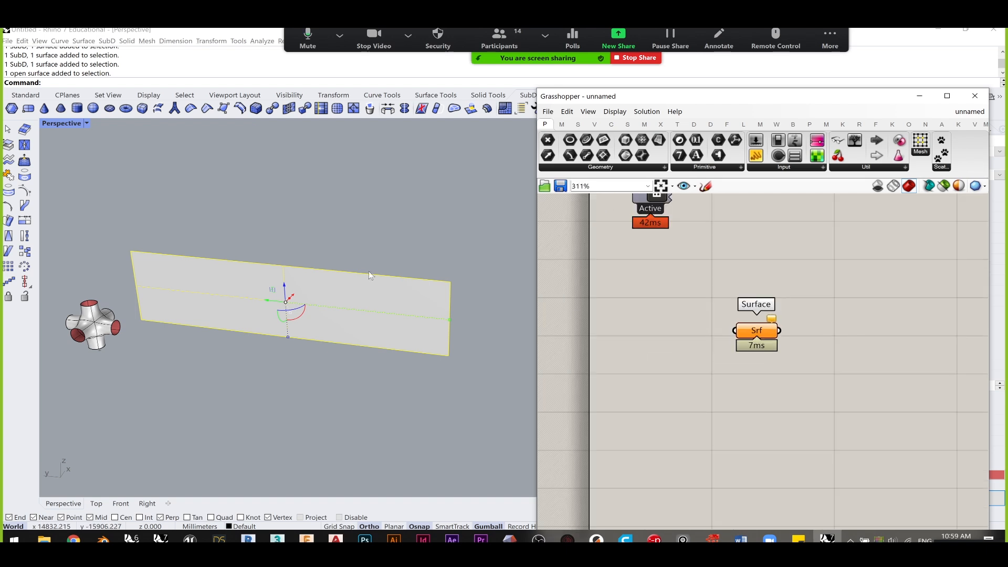
- Reference the rectangular Rhino surface in the Surface parameter as its one surface
click(456, 418)
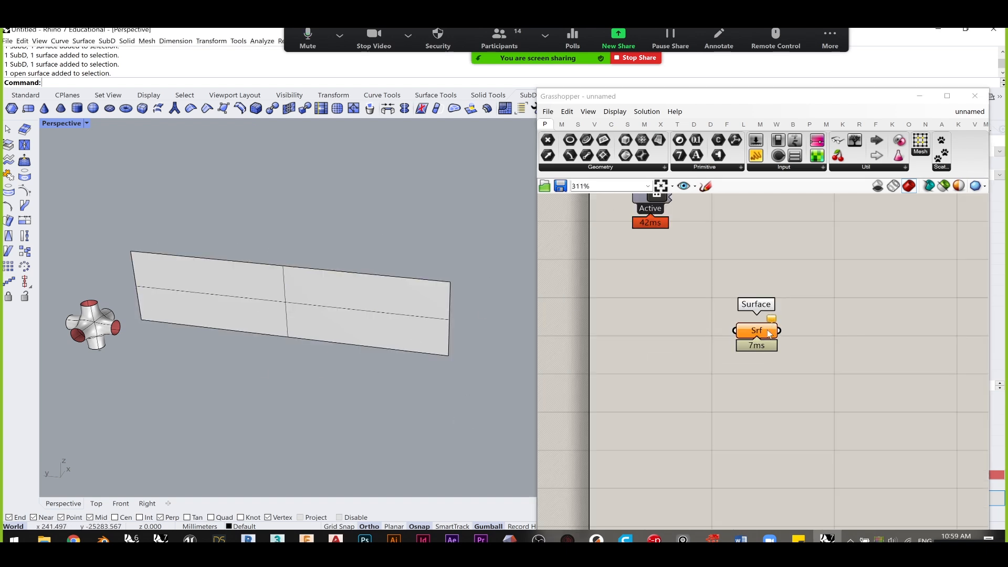
click(758, 339)
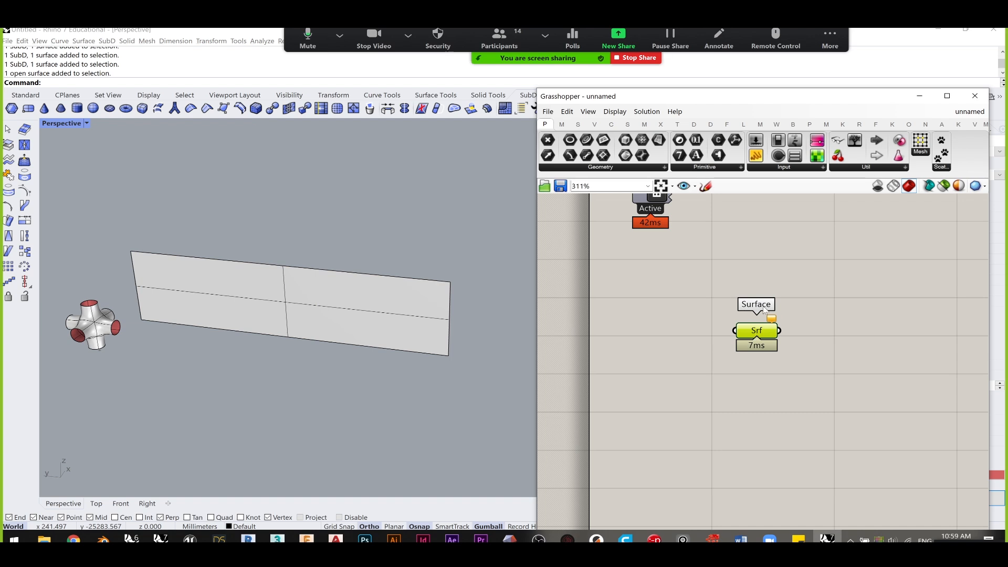
right_click(761, 332)
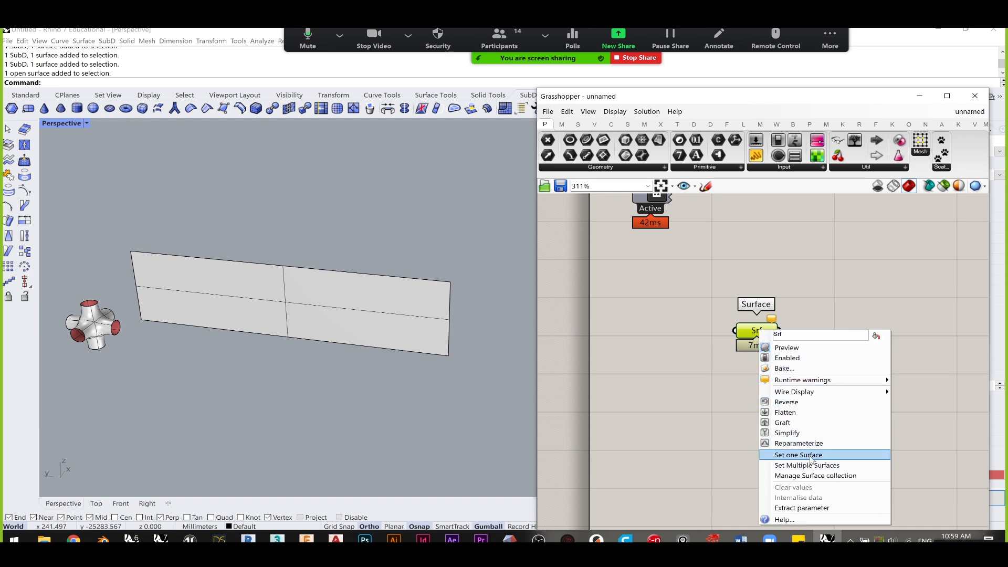
click(811, 455)
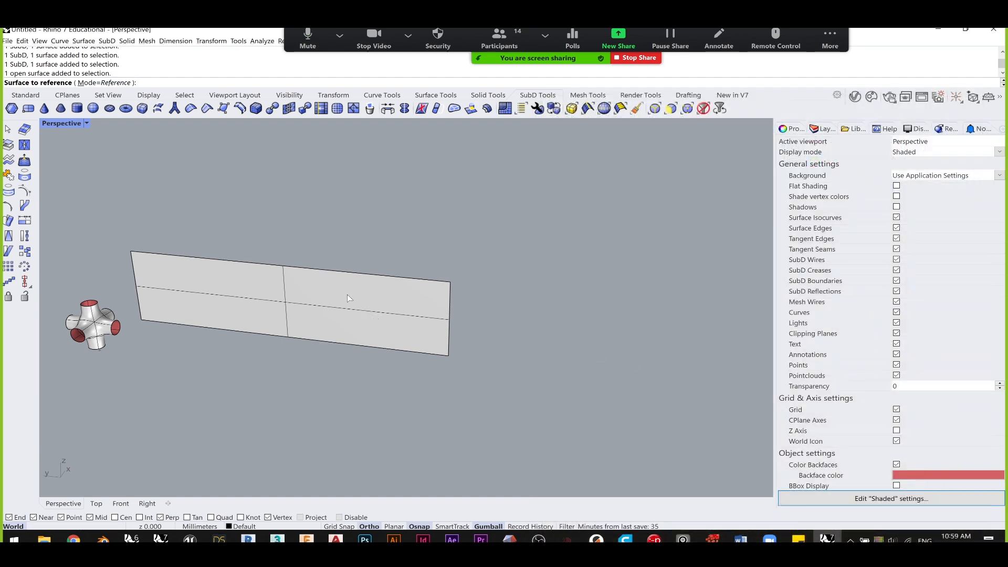
click(355, 304)
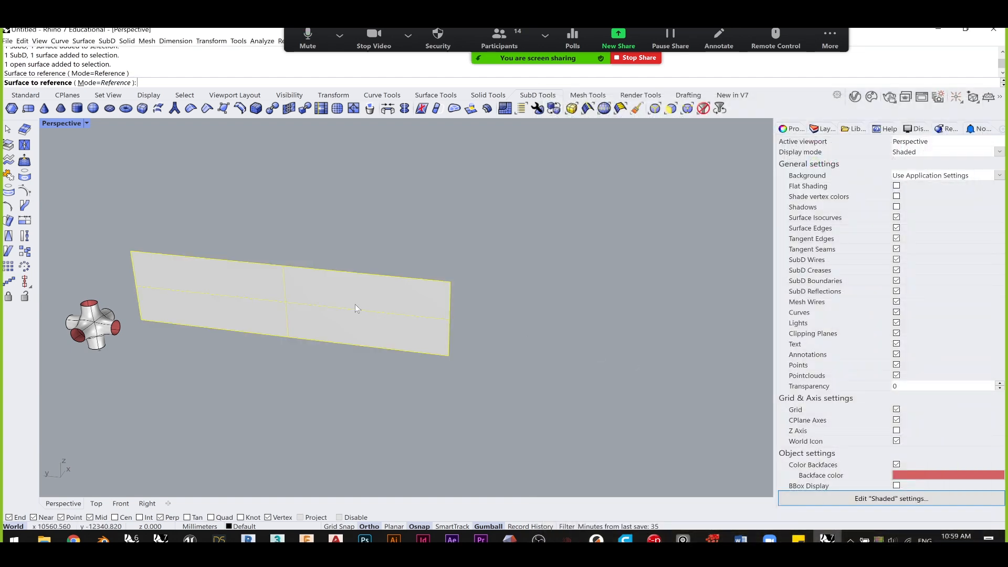
drag(732, 323, 675, 297)
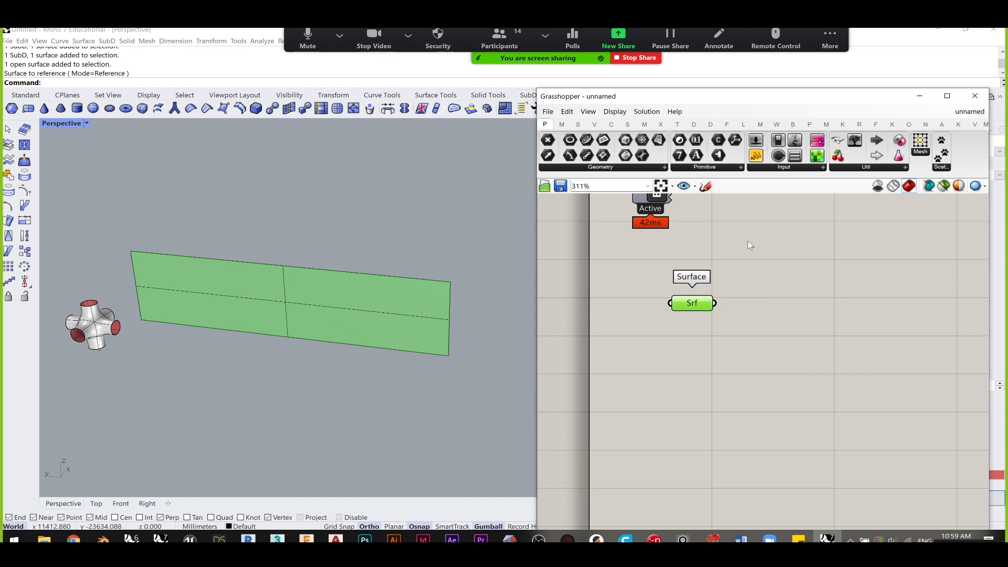
click(745, 243)
click(366, 427)
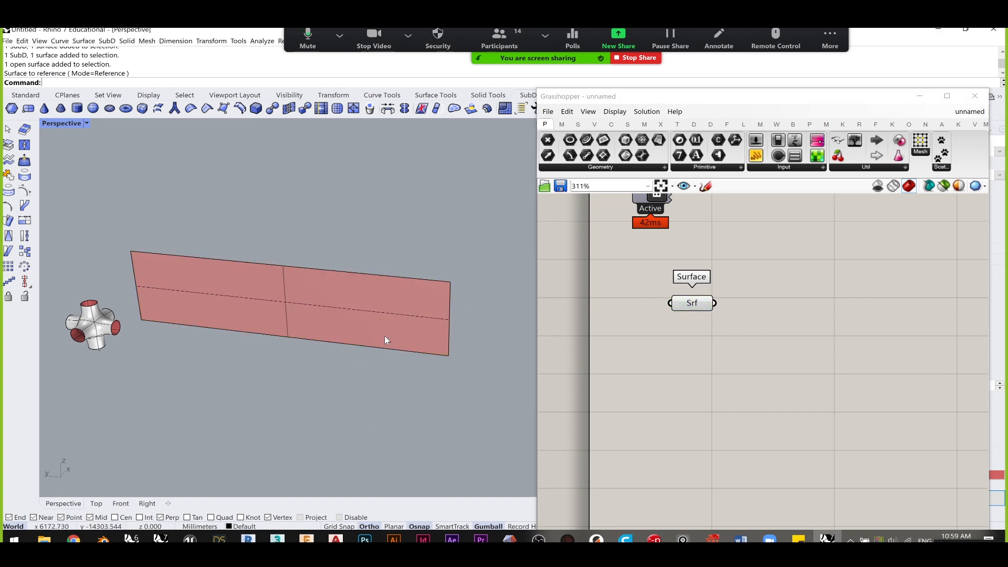
- Move the referenced rectangular surface along the X axis and back with the gumball to check that the Grasshopper preview follows
scroll(357, 388, down, 6)
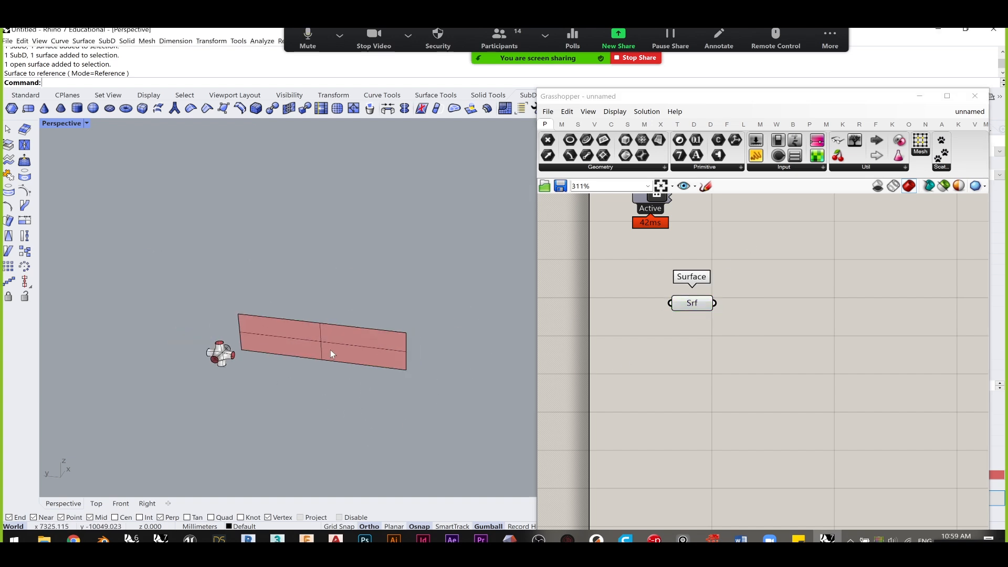
click(330, 350)
right_drag(329, 349, 326, 368)
scroll(326, 368, up, 2)
drag(334, 315, 345, 299)
click(427, 393)
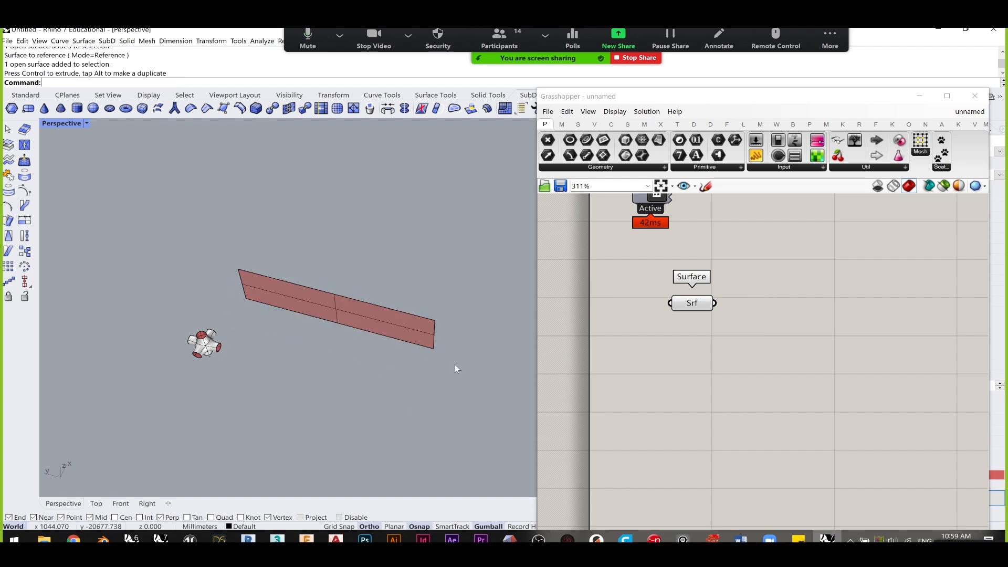
mouse_move(685, 304)
mouse_down()
mouse_move(714, 294)
mouse_move(673, 301)
mouse_move(696, 310)
mouse_up()
click(659, 341)
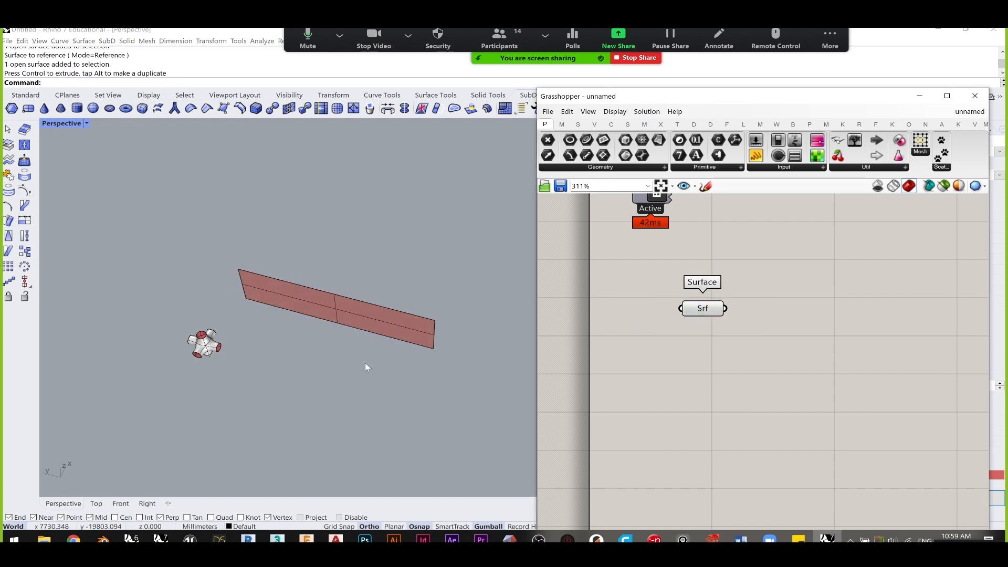
click(372, 319)
drag(342, 294, 333, 310)
click(391, 311)
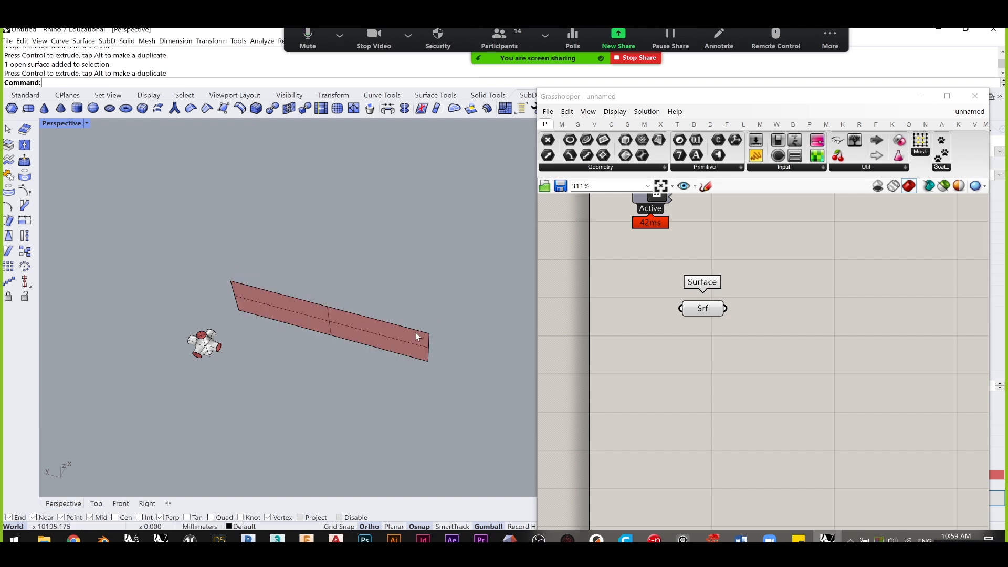
drag(718, 315, 721, 318)
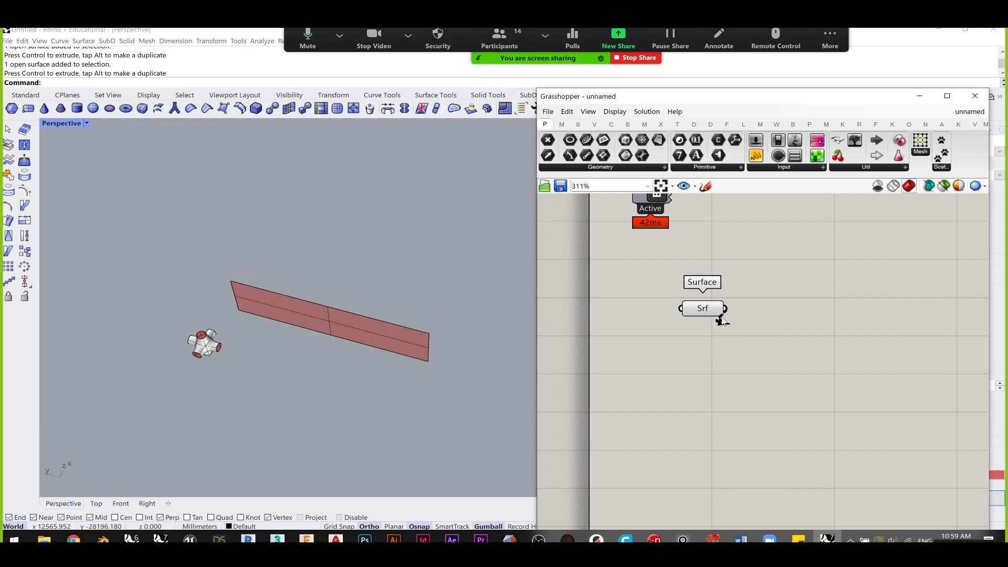
- Hide the original rectangular surface in Rhino and shift the Surface parameter slightly on the canvas
click(391, 338)
text(Hide)
key(Return)
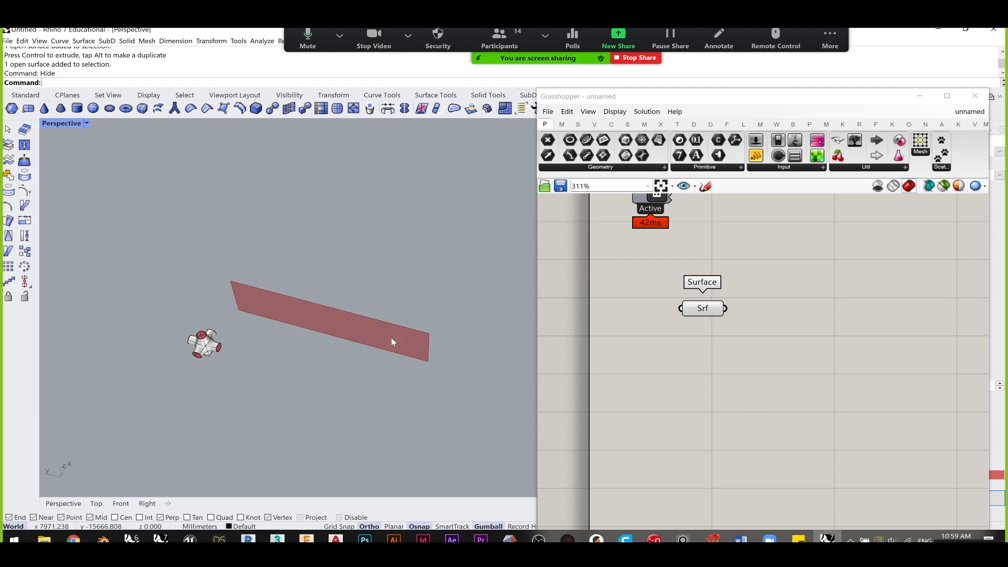
drag(704, 309, 689, 301)
click(806, 314)
- Switch the Schwarz P unit cell from smooth to flat SubD display
right_drag(339, 378, 398, 400)
drag(405, 445, 296, 246)
right_drag(283, 416, 242, 404)
scroll(181, 352, up, 5)
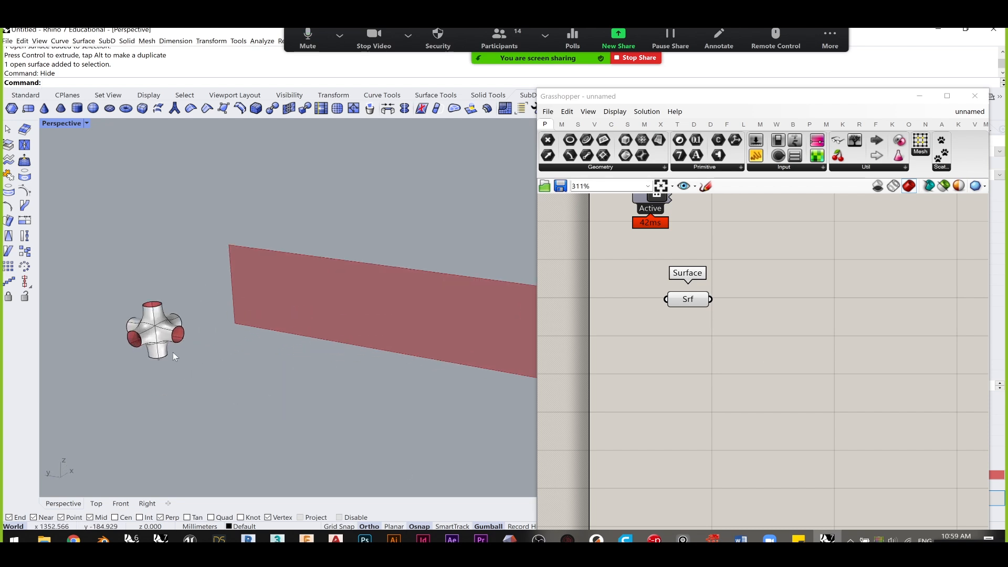
click(152, 322)
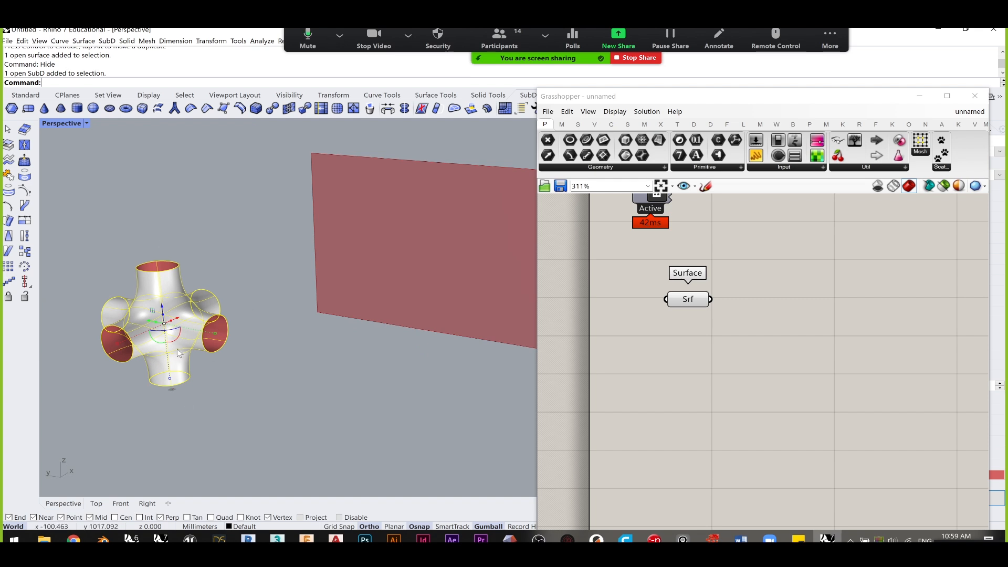
click(159, 418)
key(Tab)
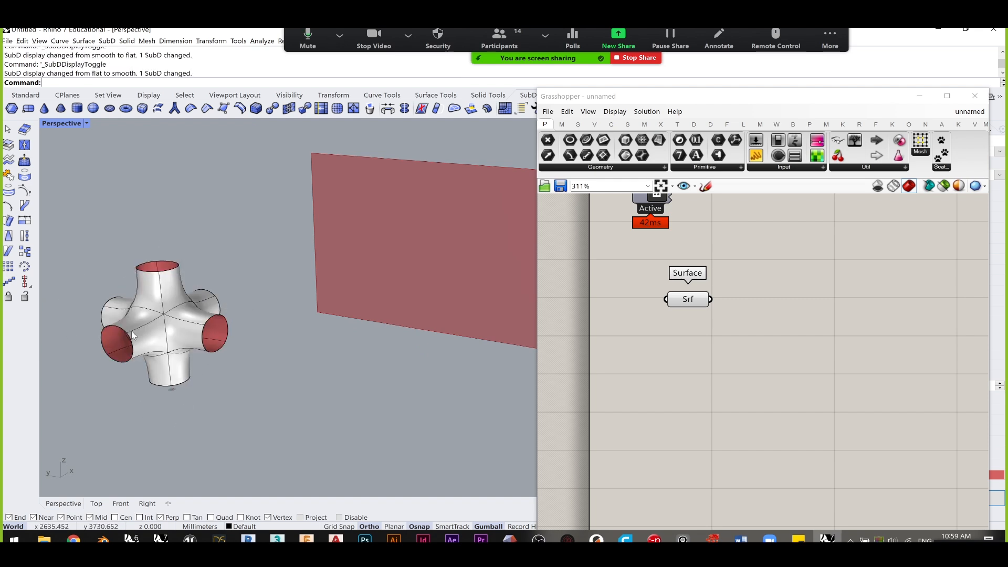
key(Tab)
click(154, 323)
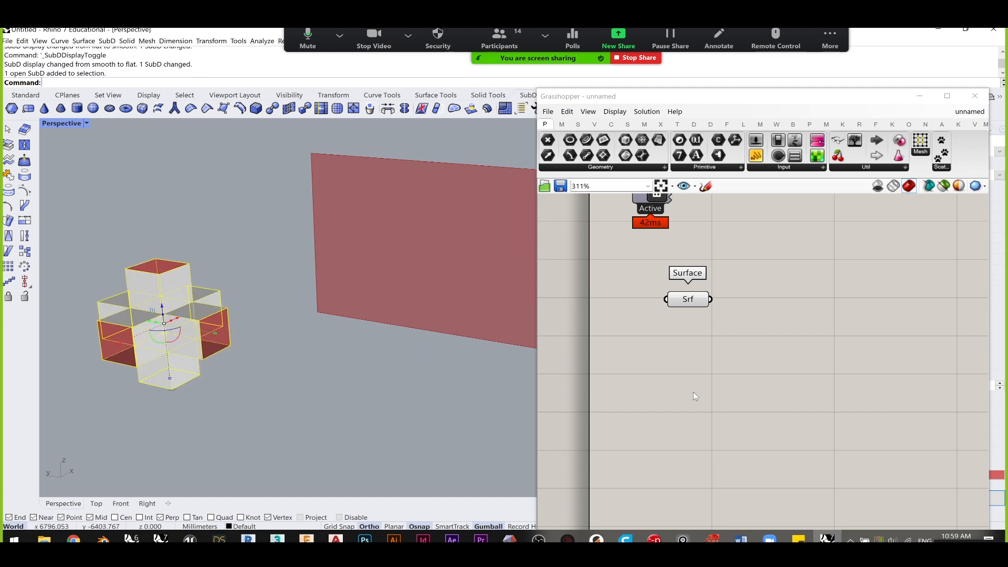
click(190, 390)
- Add a SubD parameter below the Surface parameter and reference the Schwarz P unit cell in it as its one SubD
double_click(674, 379)
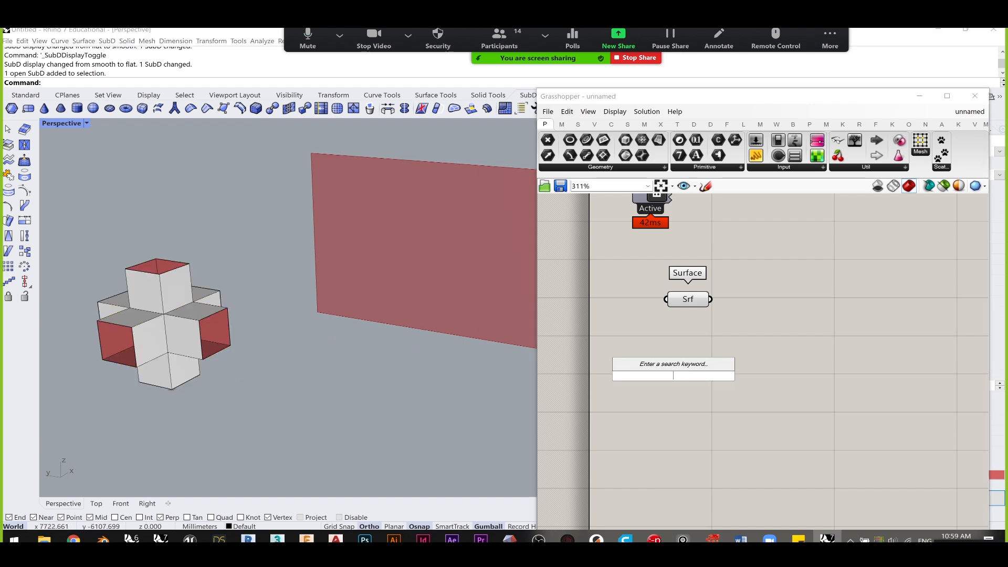
text(subd)
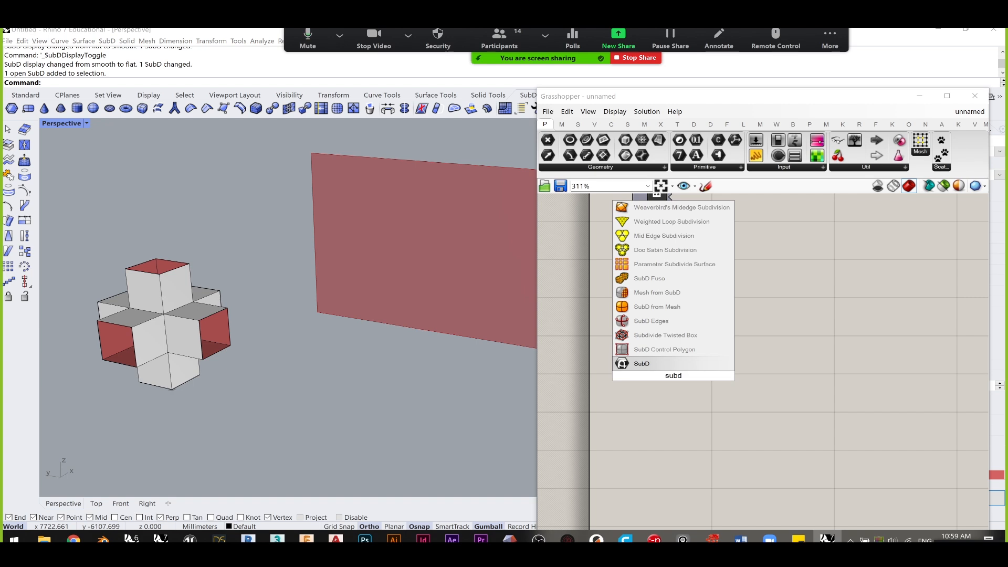
click(637, 364)
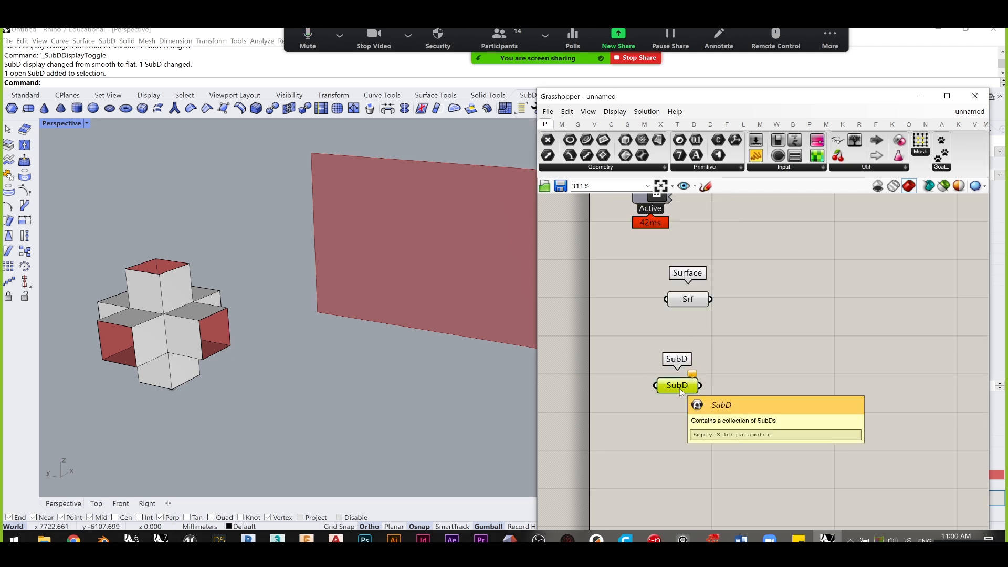
right_click(680, 391)
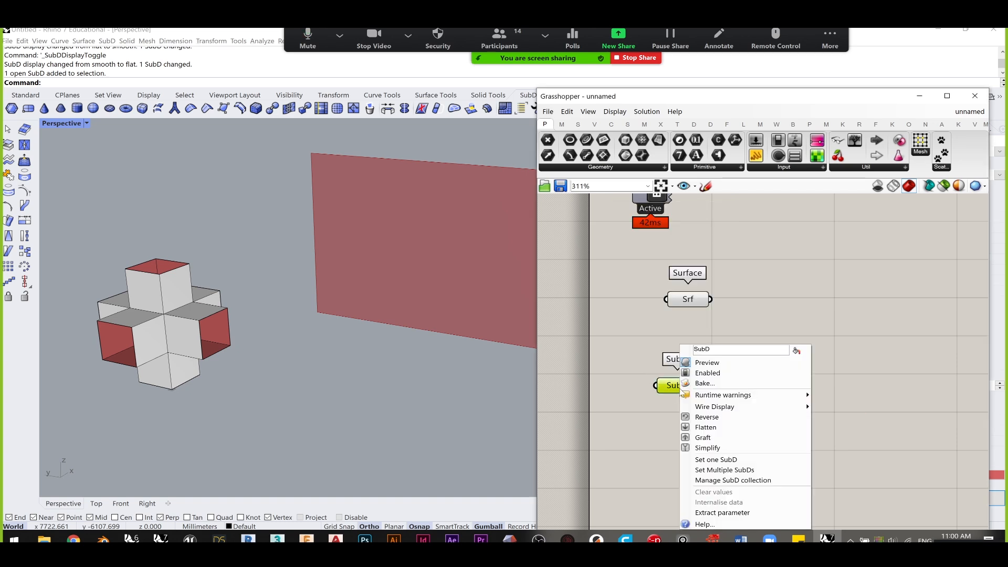
click(714, 460)
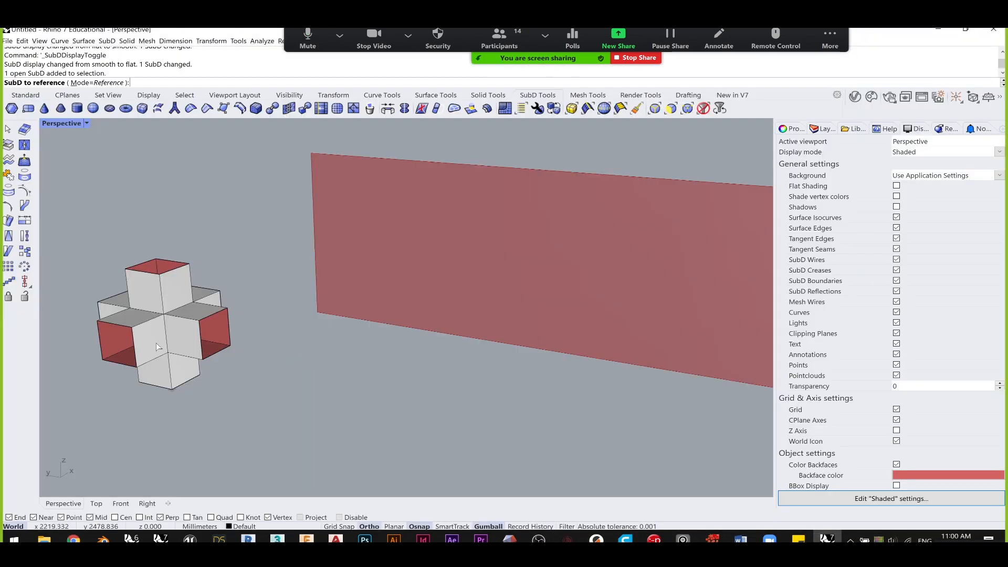
click(156, 343)
click(368, 433)
click(672, 428)
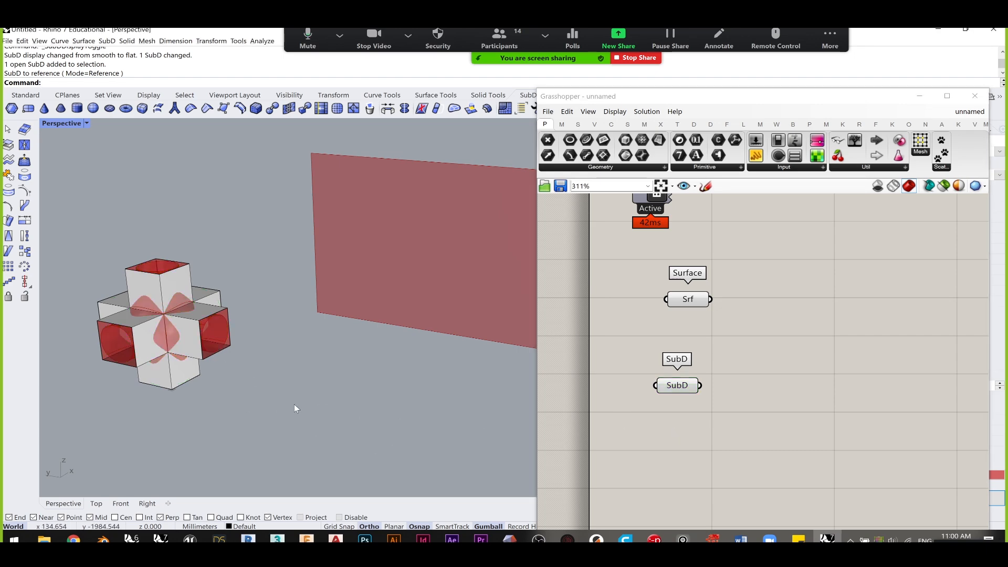
- Toggle the unit cell between smooth and flat SubD display to compare it with its Grasshopper preview
scroll(209, 310, up, 5)
right_drag(207, 313, 202, 321)
key(Tab)
key(Tab)
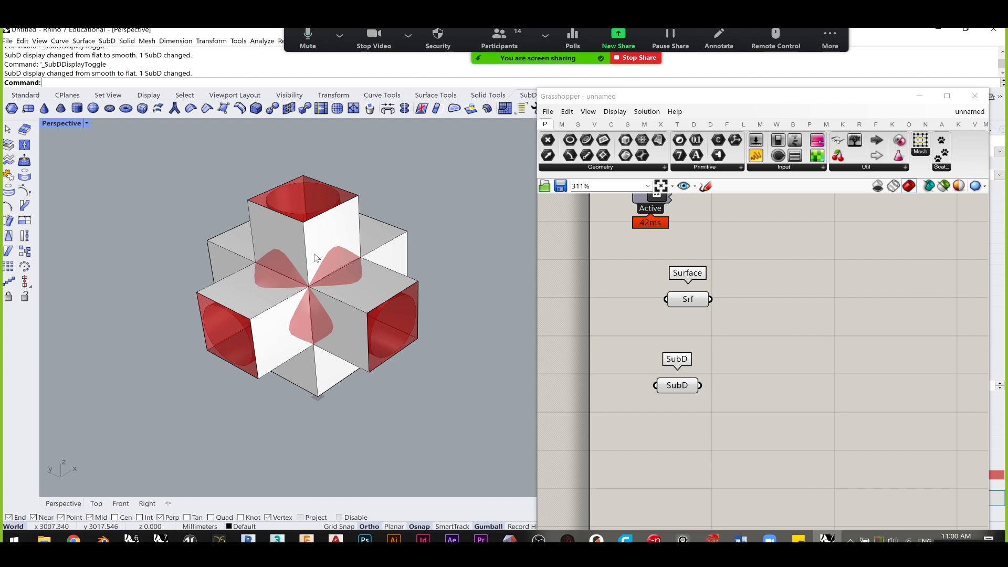
click(297, 245)
click(457, 402)
- Move the SubD parameter slightly down the canvas and hide the original Schwarz P cell in Rhino
drag(669, 385, 689, 415)
click(707, 374)
click(711, 338)
click(369, 317)
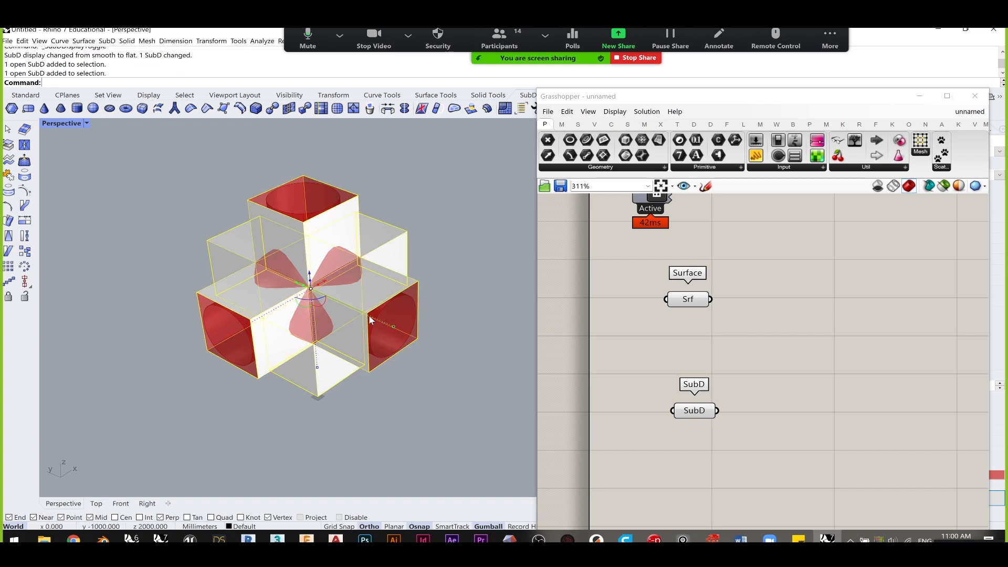
text(Hide)
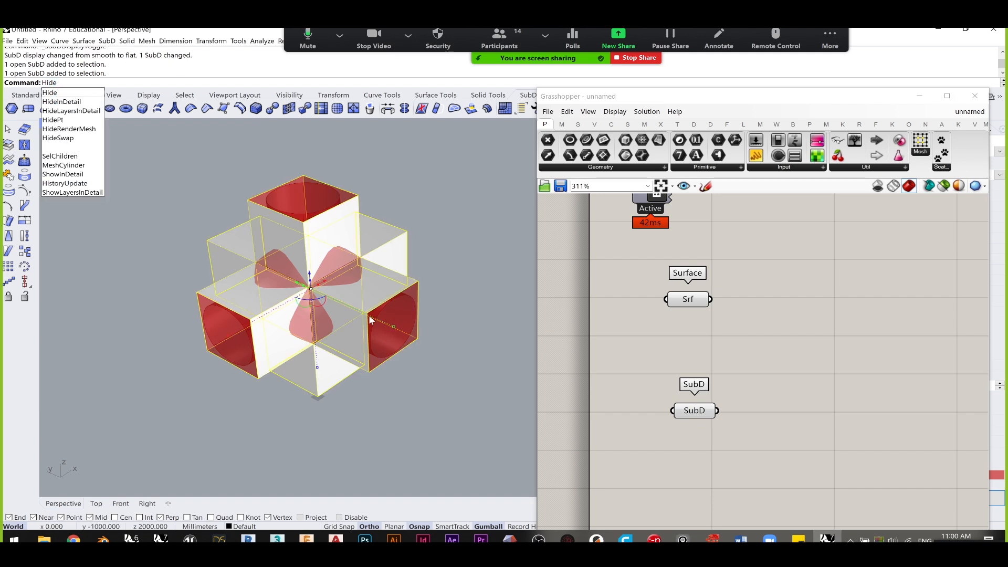
key(Return)
right_drag(371, 317, 336, 334)
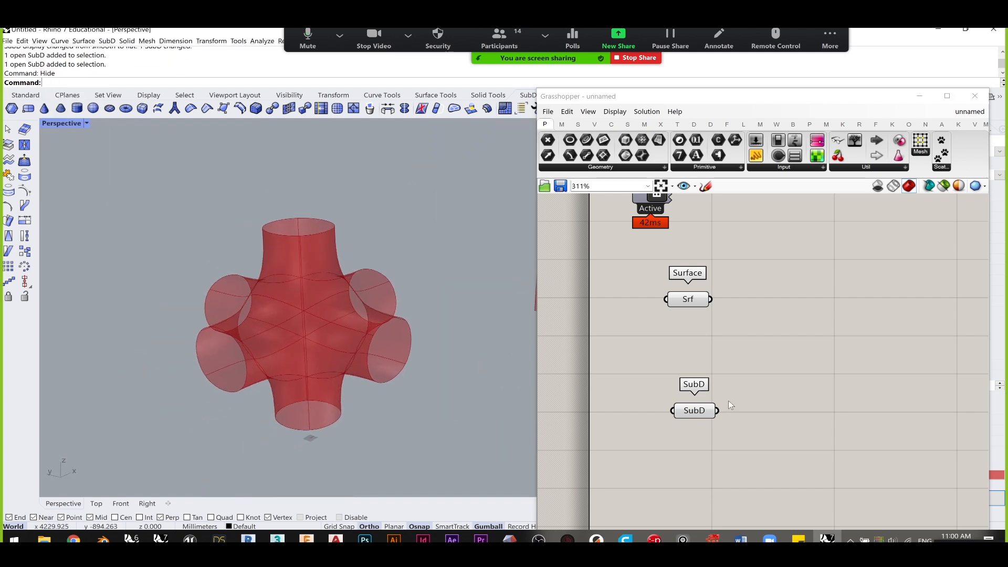
- Rearrange the Surface and SubD parameters on the canvas so the SubD parameter sits below the Surface parameter
drag(700, 411, 694, 396)
click(725, 359)
right_drag(298, 298, 223, 276)
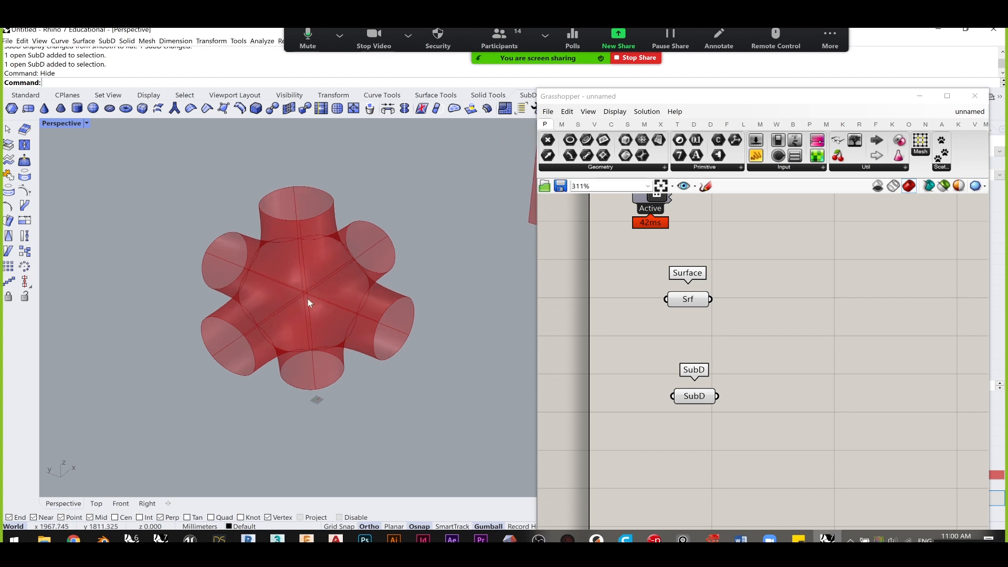
scroll(305, 302, down, 10)
right_drag(275, 345, 399, 364)
right_drag(742, 369, 715, 394)
drag(667, 428, 648, 455)
click(656, 327)
drag(661, 325, 653, 360)
click(665, 440)
click(721, 368)
right_drag(713, 374, 707, 320)
click(645, 395)
drag(645, 395, 658, 410)
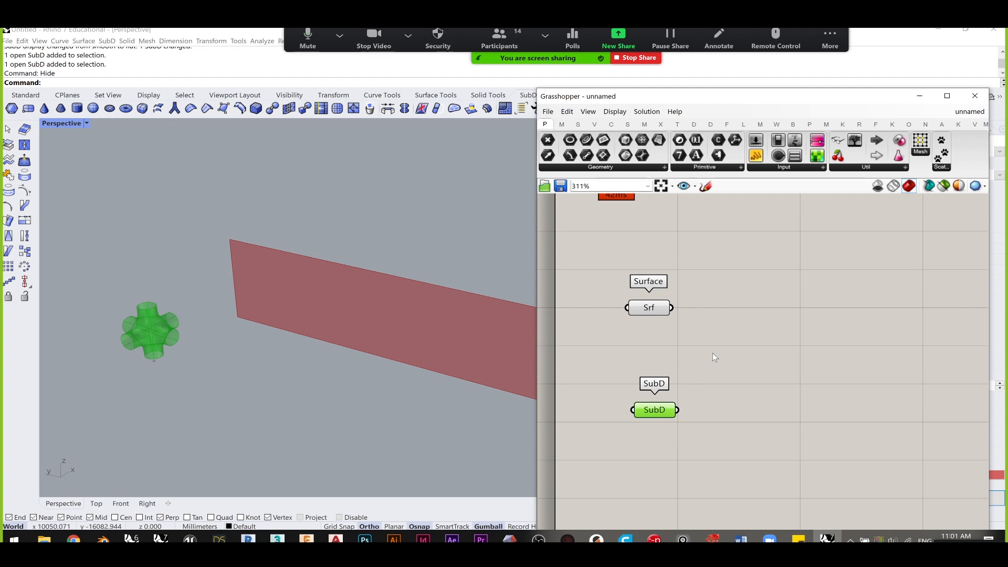
click(748, 351)
- Add a Box Morph component and place it to the right of the Surface and SubD parameters
right_drag(736, 313, 691, 291)
double_click(785, 300)
text(box mo)
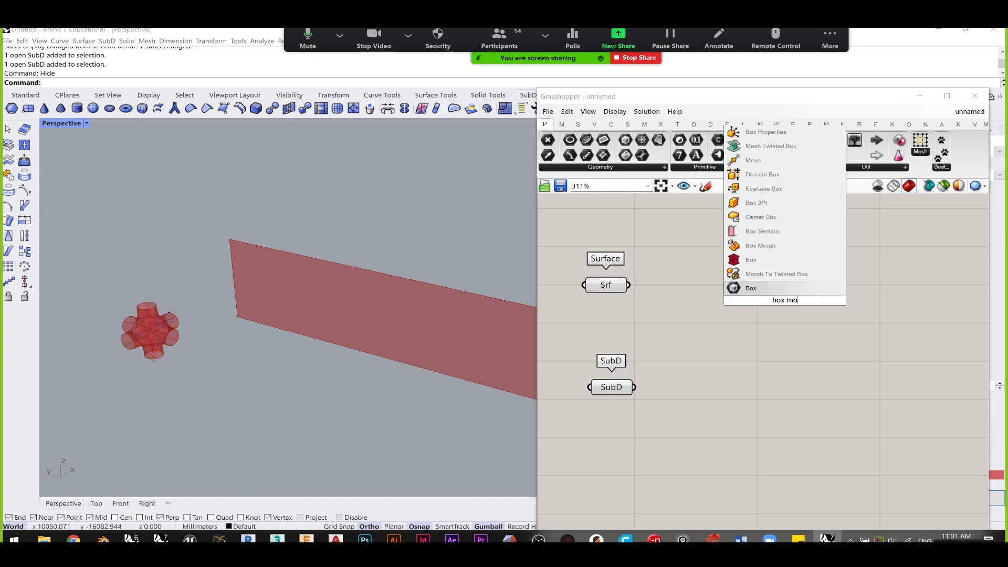
text(rph)
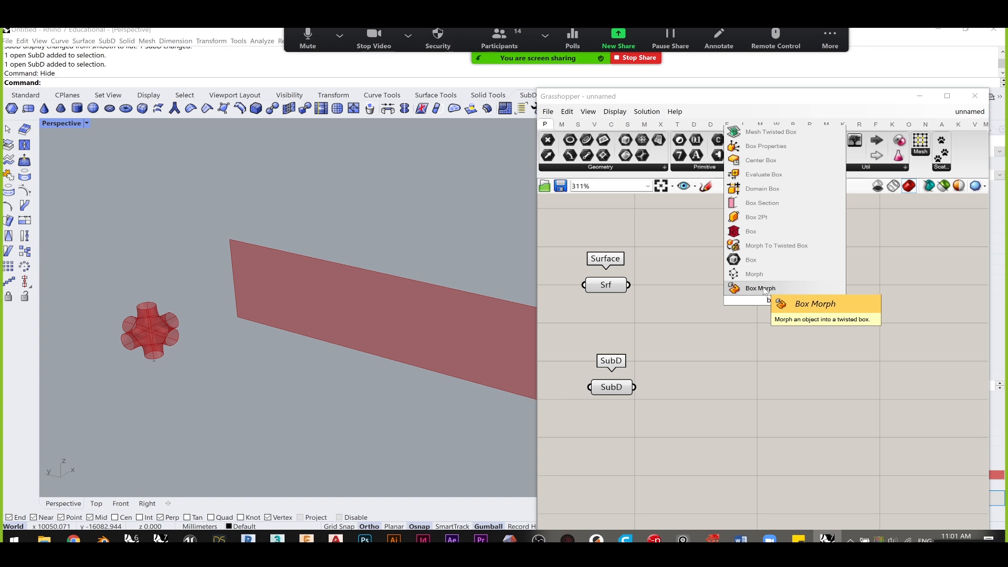
click(763, 289)
drag(774, 297, 858, 312)
click(780, 281)
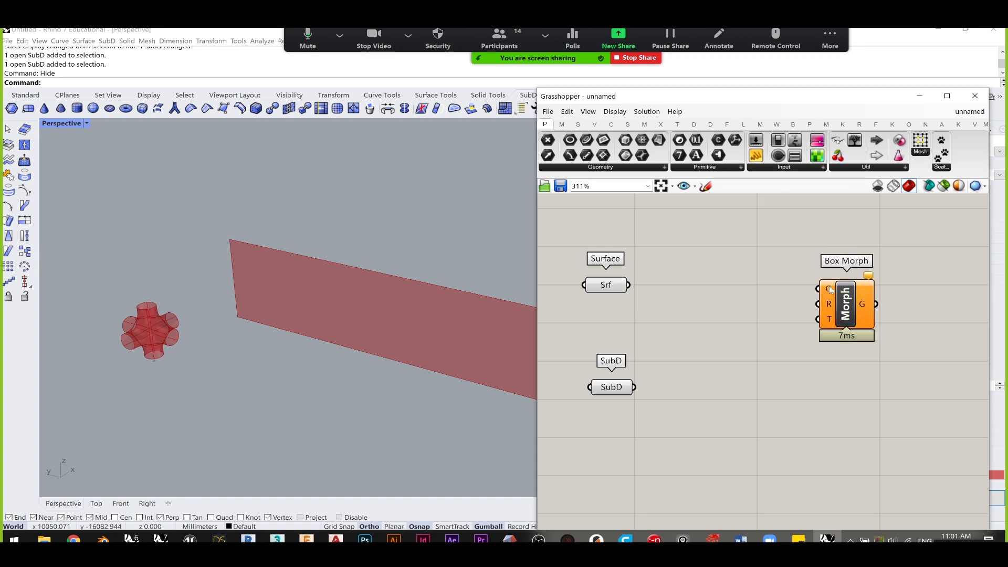
- Turn on full names for the Grasshopper components and shift the Box Morph component further right
click(616, 112)
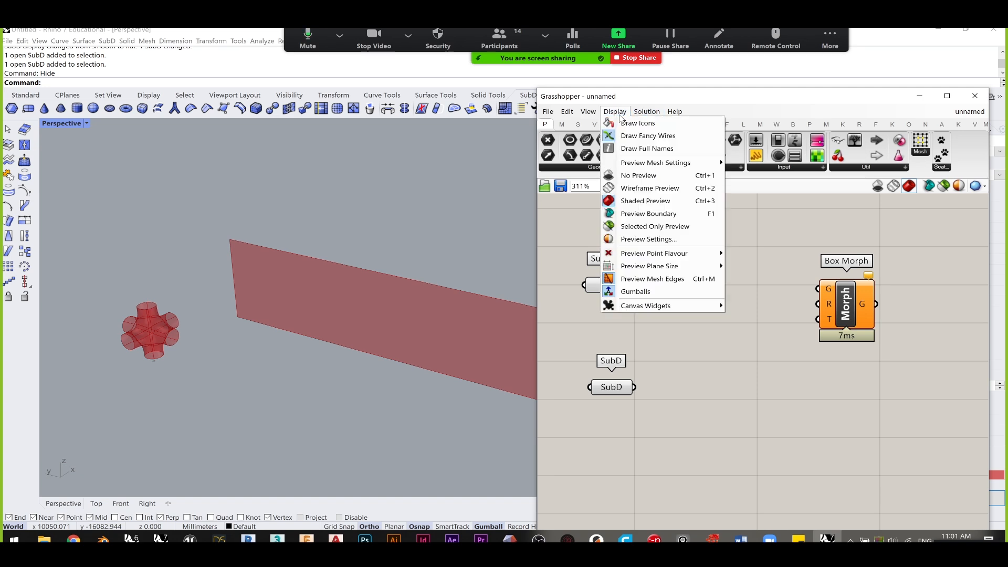
click(647, 148)
drag(852, 315, 893, 317)
scroll(894, 314, down, 2)
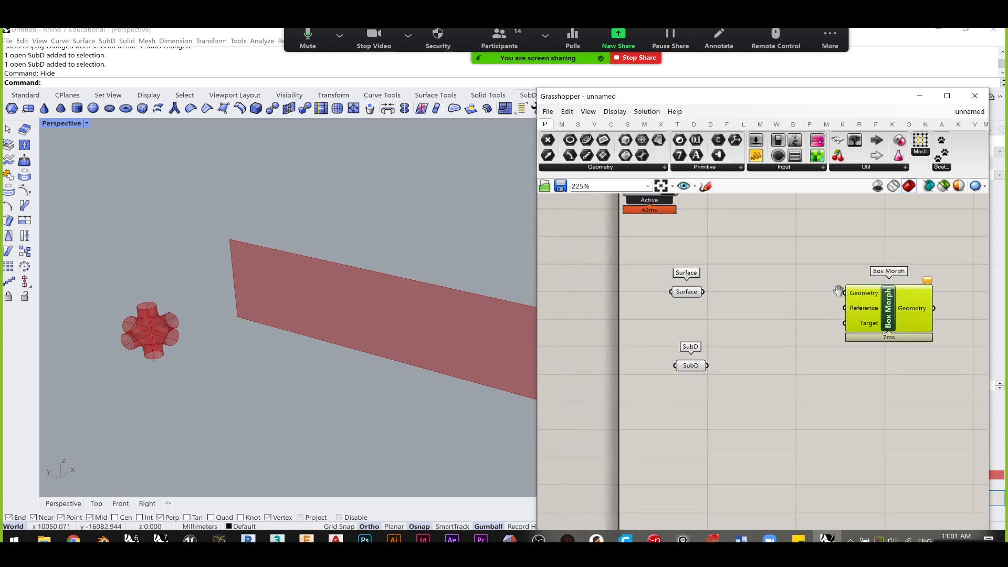
right_drag(857, 292, 752, 277)
drag(805, 290, 854, 286)
click(742, 283)
scroll(790, 275, up, 3)
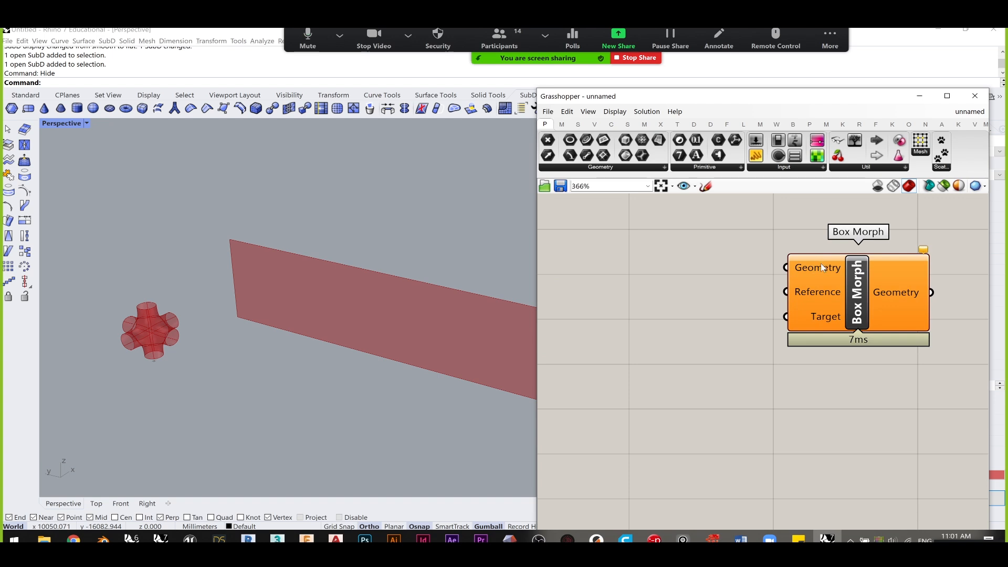
- Move the SubD parameter beside Box Morph and connect its output to the Geometry input
mouse_move(821, 263)
scroll(788, 325, down, 2)
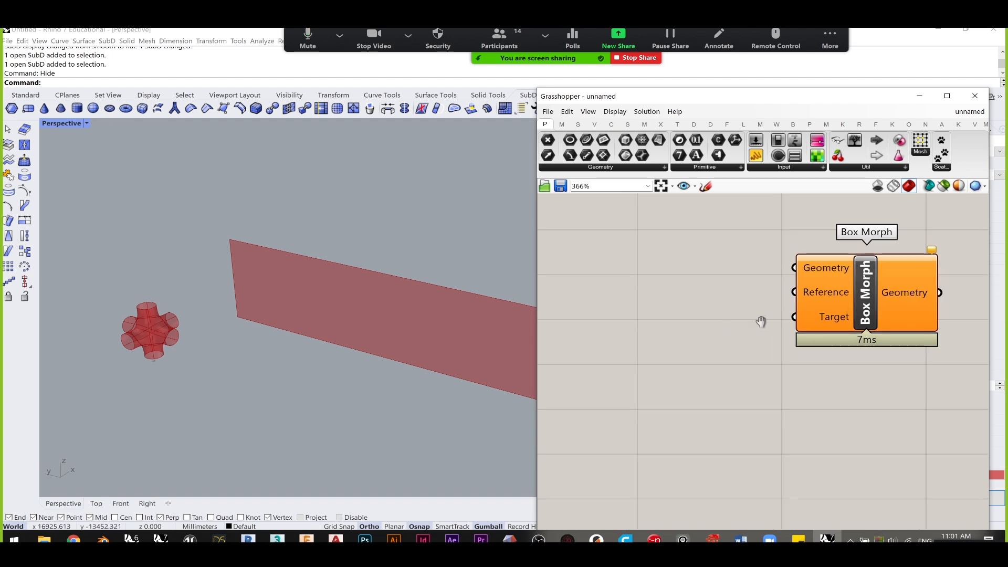
drag(607, 374, 785, 273)
right_drag(805, 279, 751, 283)
scroll(751, 283, up, 1)
drag(745, 281, 794, 282)
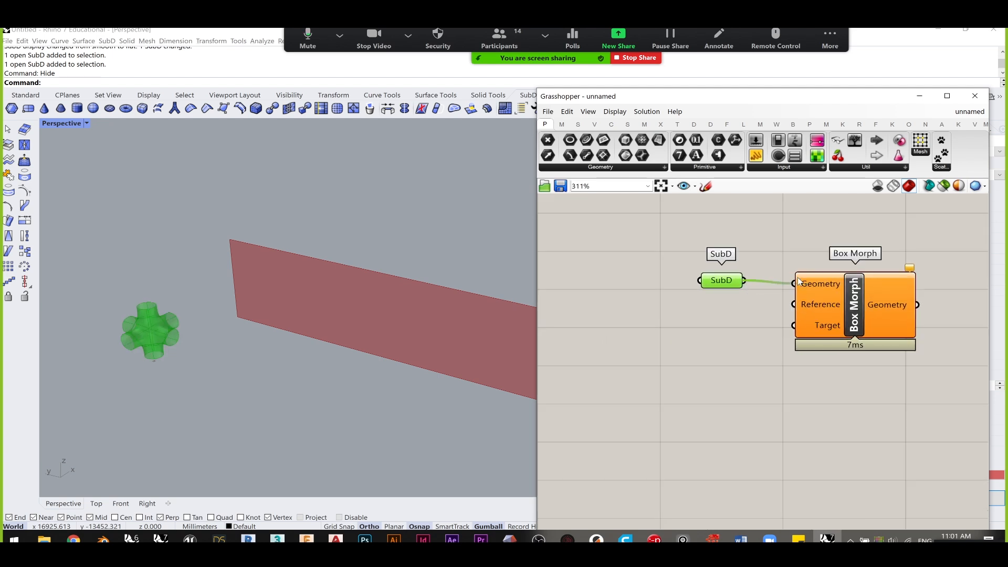
drag(724, 281, 749, 284)
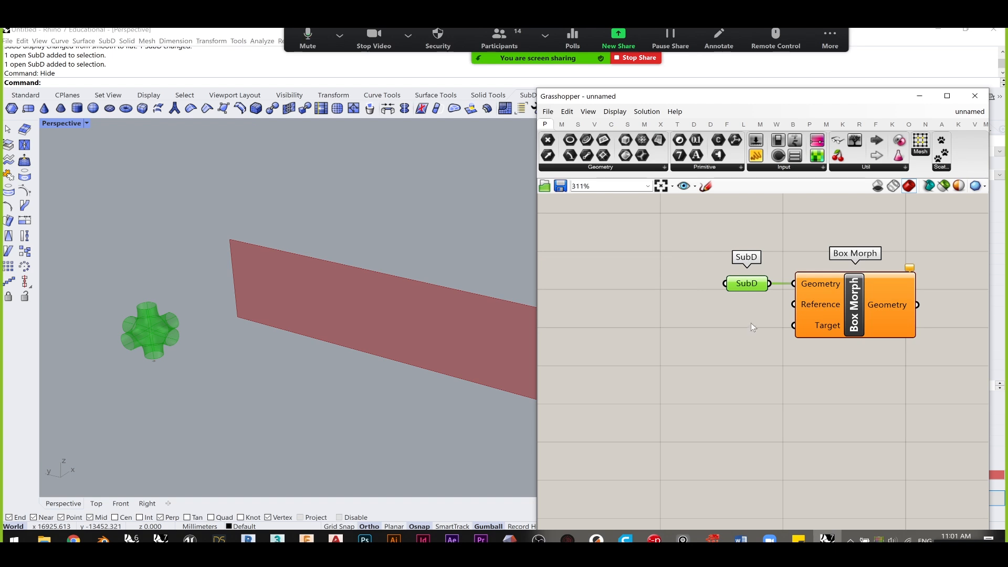
click(750, 316)
right_drag(811, 333, 794, 317)
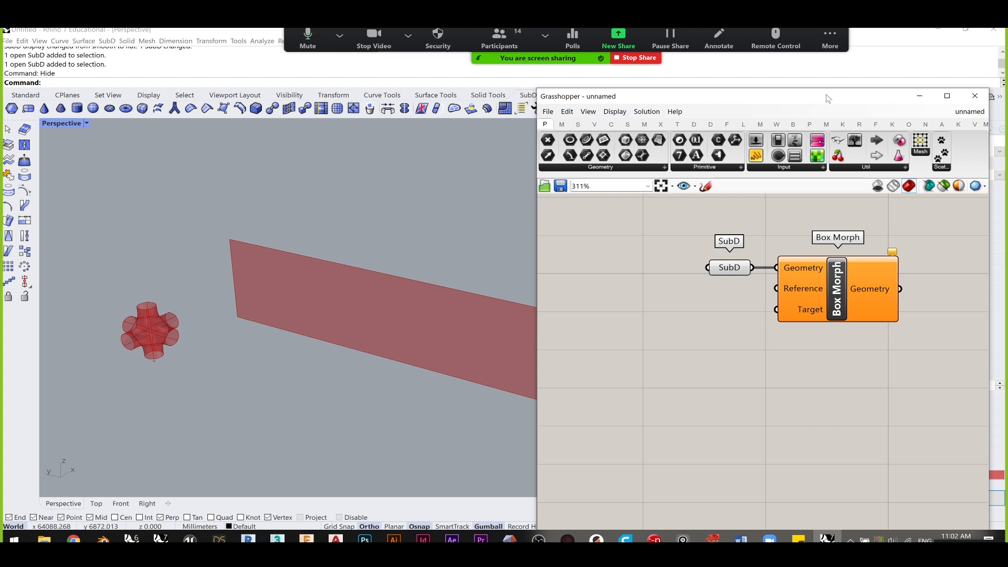
- Minimize Grasshopper and show an empty area of Rhino's maximized Top viewport with the Standard tool set active
click(914, 97)
double_click(72, 122)
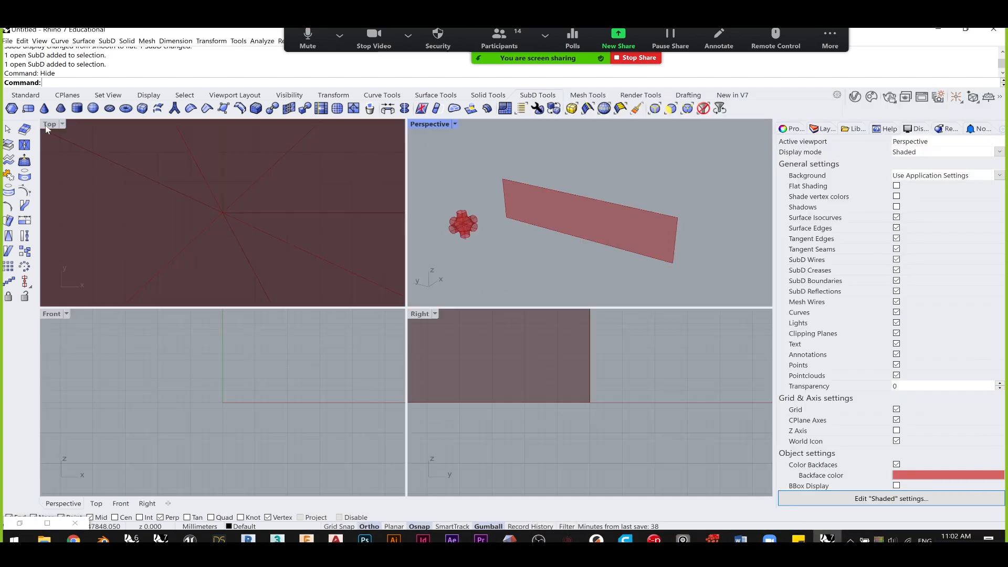
double_click(52, 123)
scroll(371, 223, down, 10)
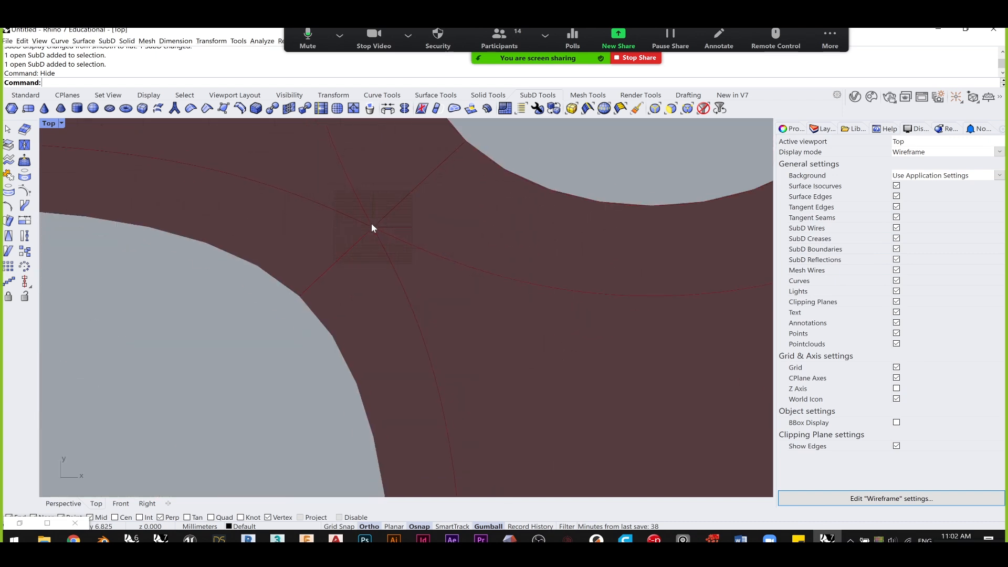
right_drag(196, 232, 121, 266)
right_drag(410, 206, 277, 268)
scroll(367, 229, down, 9)
right_drag(442, 214, 279, 241)
scroll(329, 205, up, 4)
click(25, 94)
right_drag(429, 311, 368, 171)
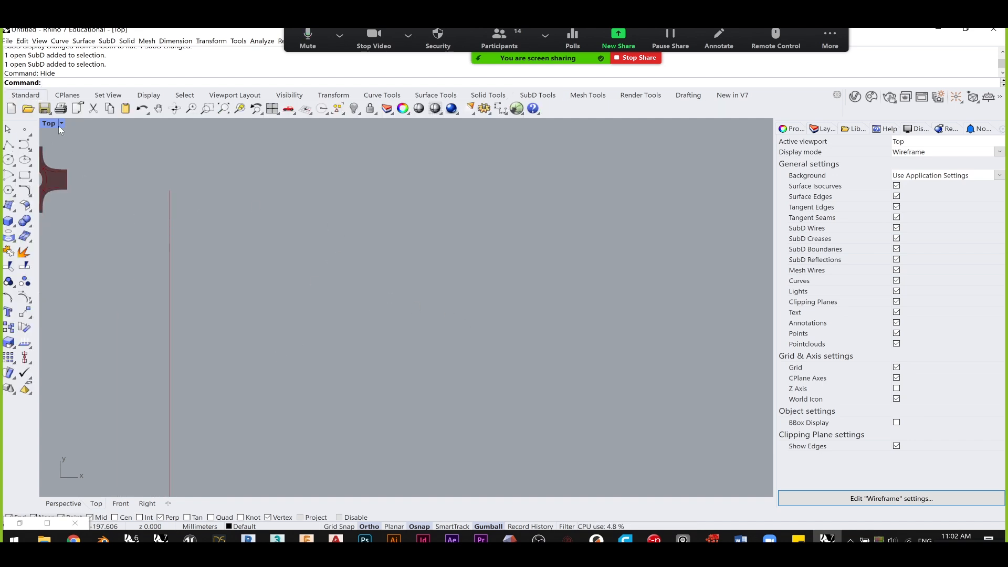
- Draw a large closed control-point curve with a rounded outline in the empty area of the Top view
click(8, 145)
key(Escape)
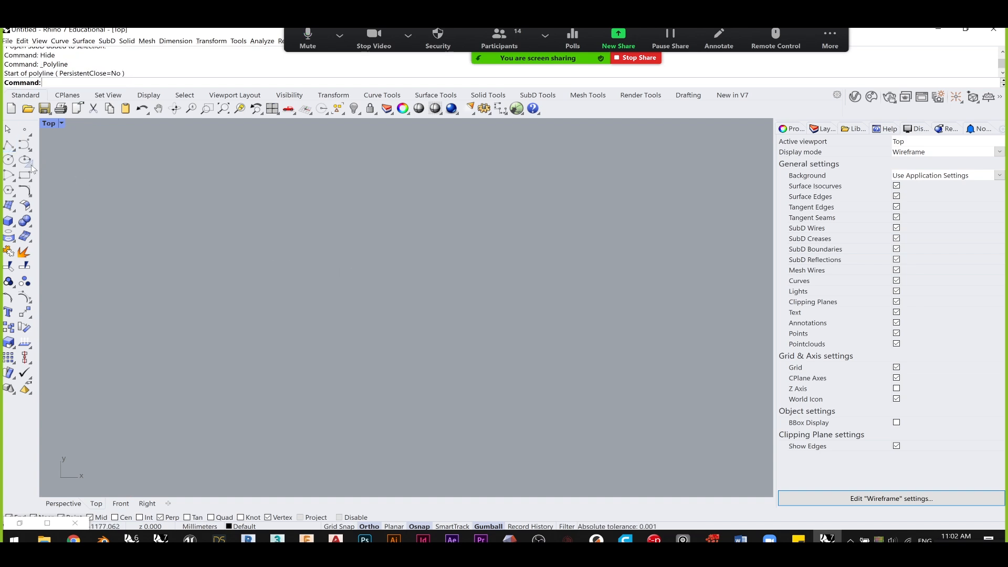
click(24, 144)
click(390, 334)
click(295, 334)
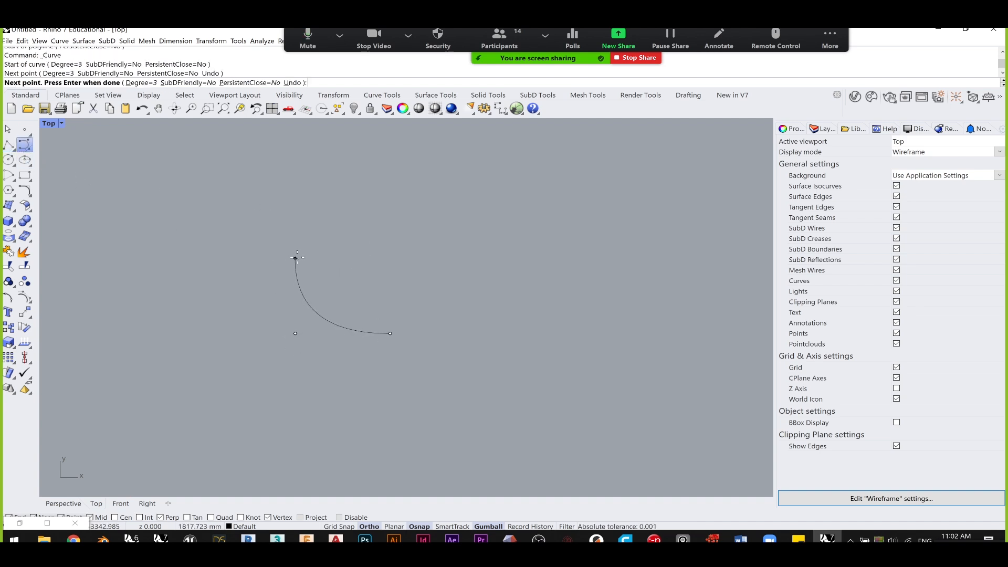
click(295, 258)
click(295, 188)
click(449, 188)
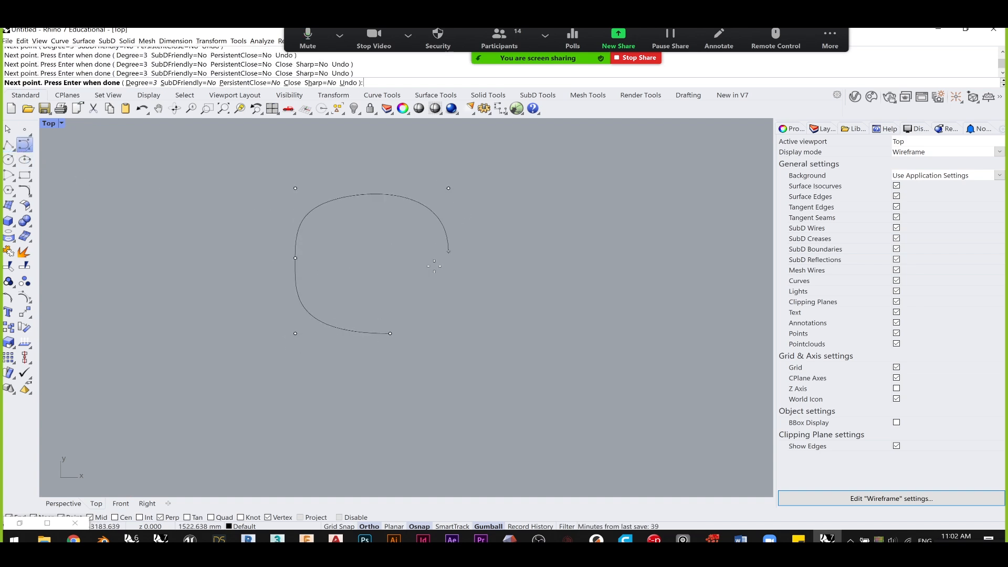
click(390, 334)
scroll(337, 231, up, 3)
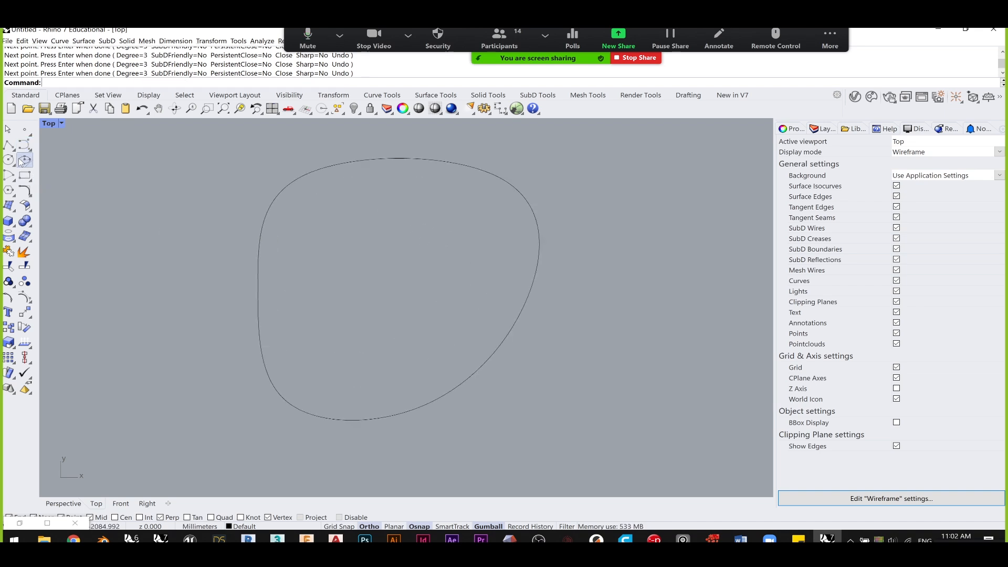
- Draw two similar circles side by side in the upper part of the closed curve, the first about 235 mm in radius
click(320, 233)
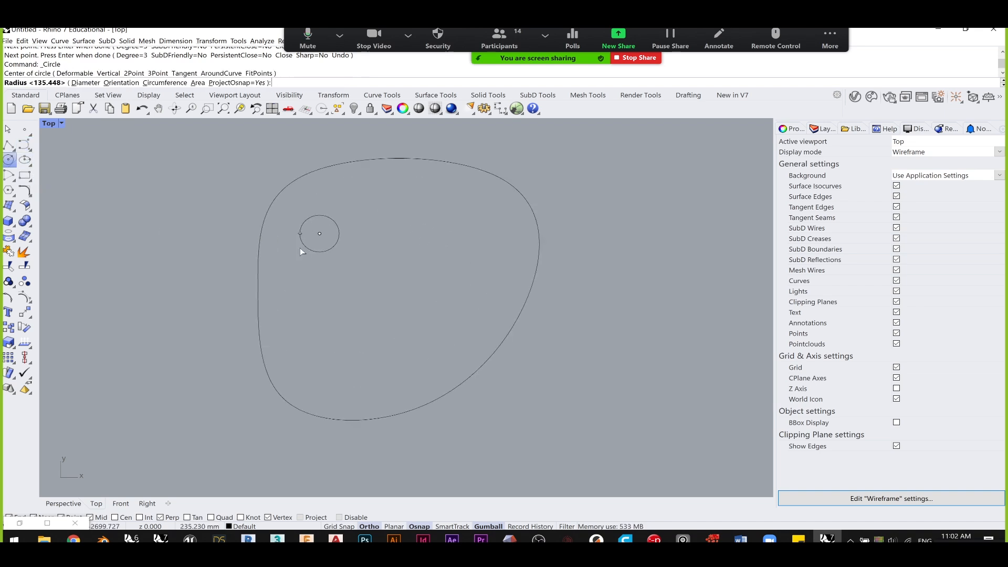
click(339, 235)
right_click(446, 242)
click(423, 238)
click(409, 253)
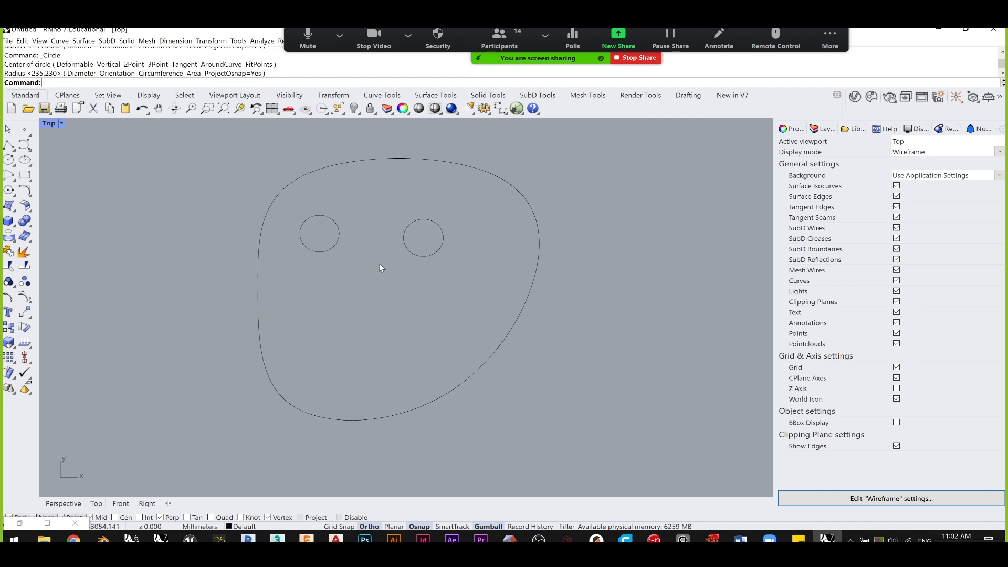
- Draw an open U-shaped control-point curve below the two circles, inside the closed curve
click(24, 144)
click(300, 313)
click(300, 366)
click(381, 366)
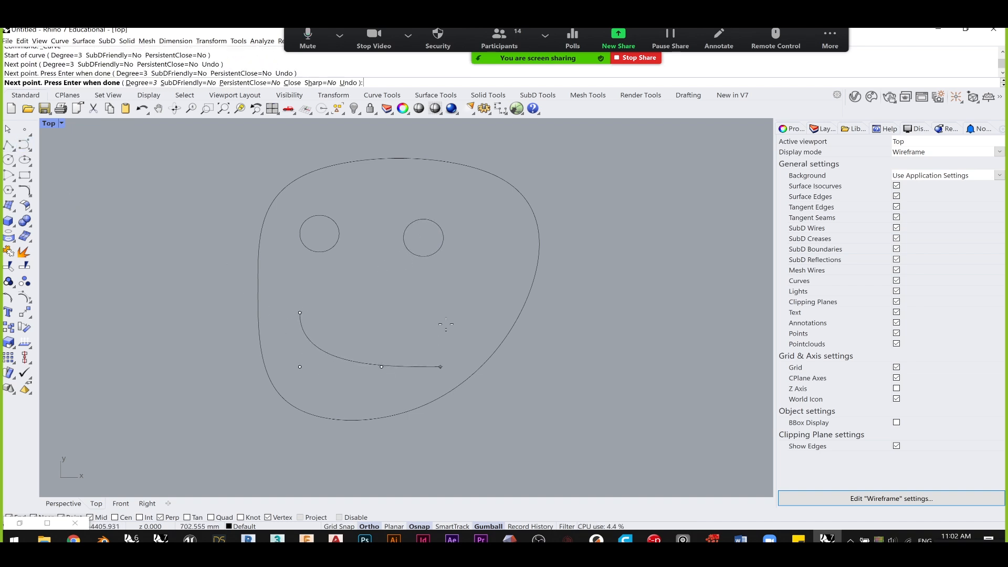
click(425, 366)
click(424, 318)
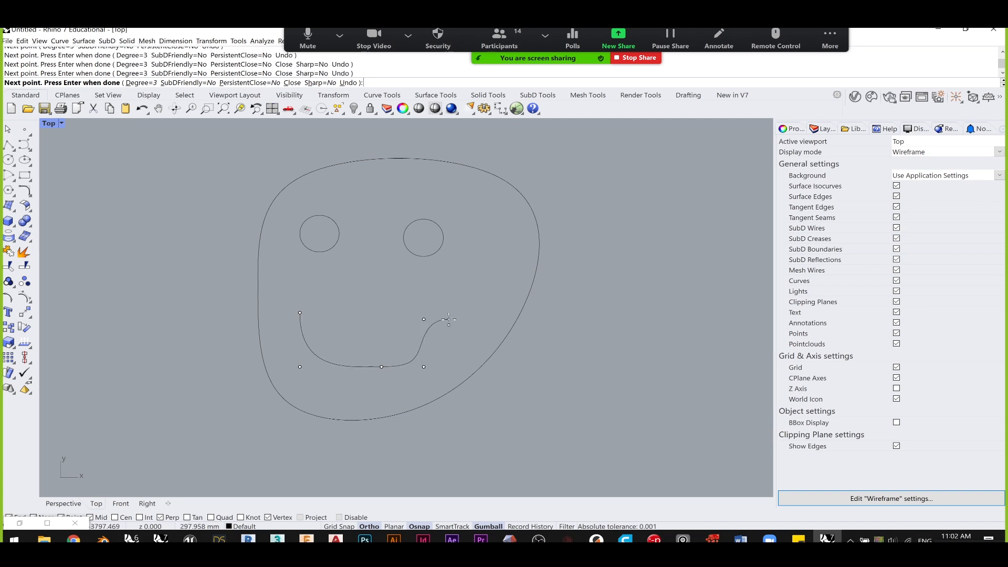
key(Return)
- Draw a horizontal straight polyline across the open top of the U-shaped curve, starting at its left end
click(9, 145)
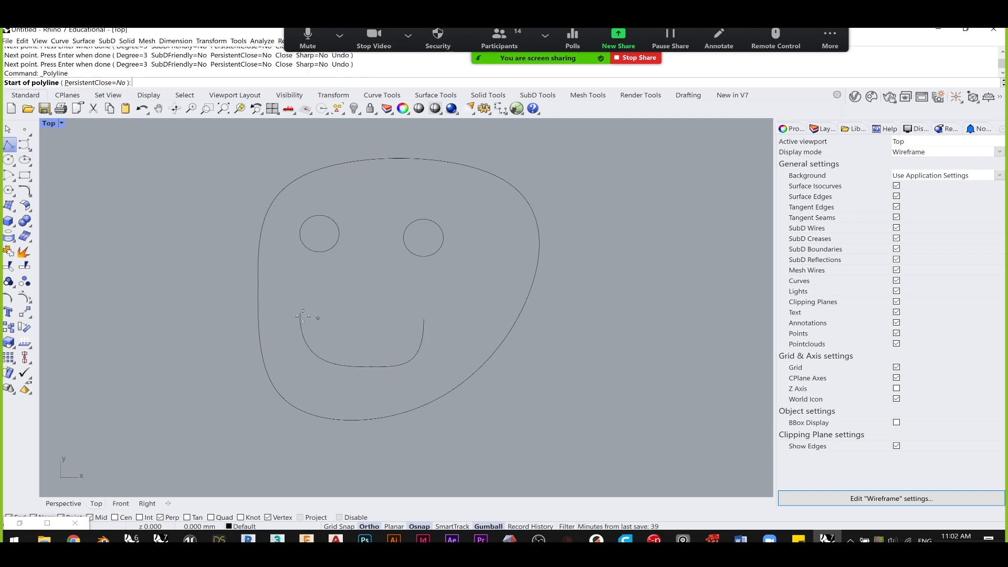
click(300, 313)
click(429, 314)
key(Return)
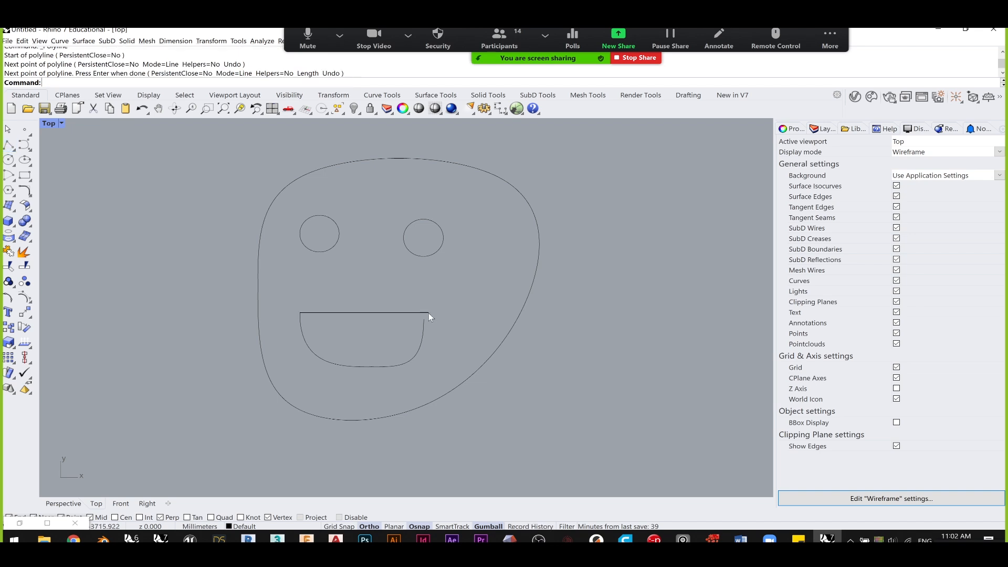
- Move the loose end of the mouth's straight top line onto the nearby end of the U-shaped curve
scroll(429, 313, up, 1)
click(429, 313)
drag(429, 313, 423, 320)
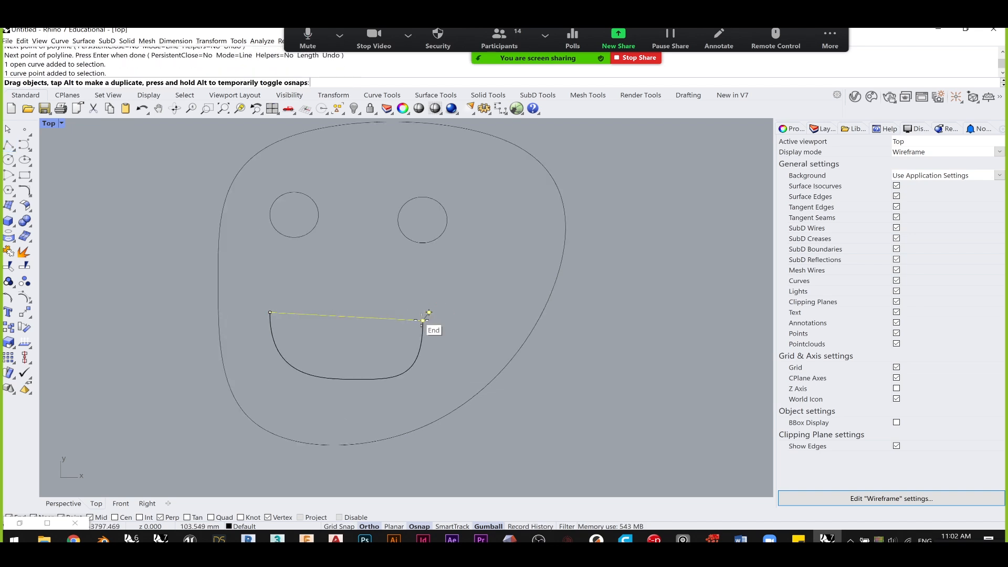
scroll(528, 283, down, 5)
drag(671, 373, 396, 187)
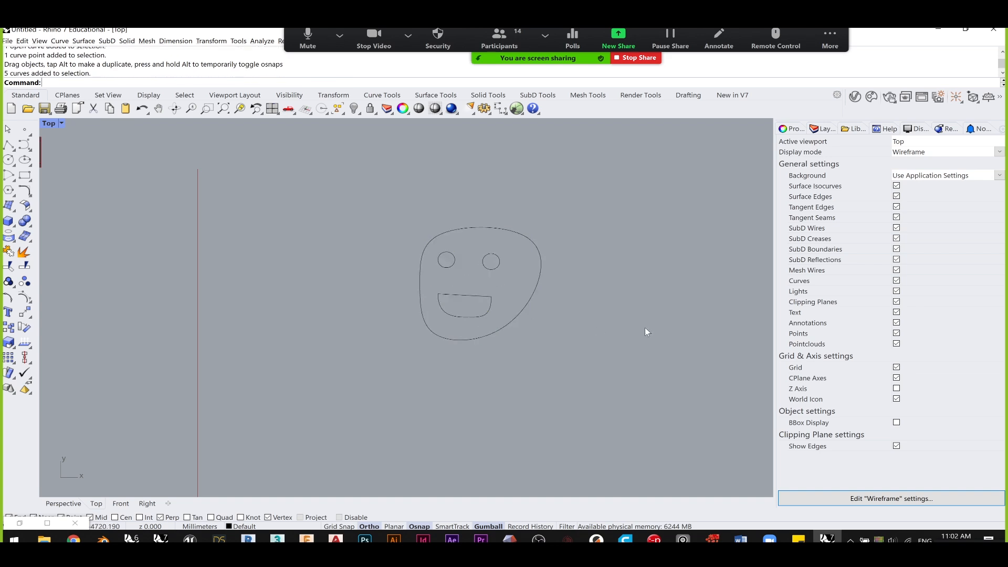
- Create a bounding box around the closed face outline and select the resulting rectangle to show its extents
right_drag(596, 285, 466, 298)
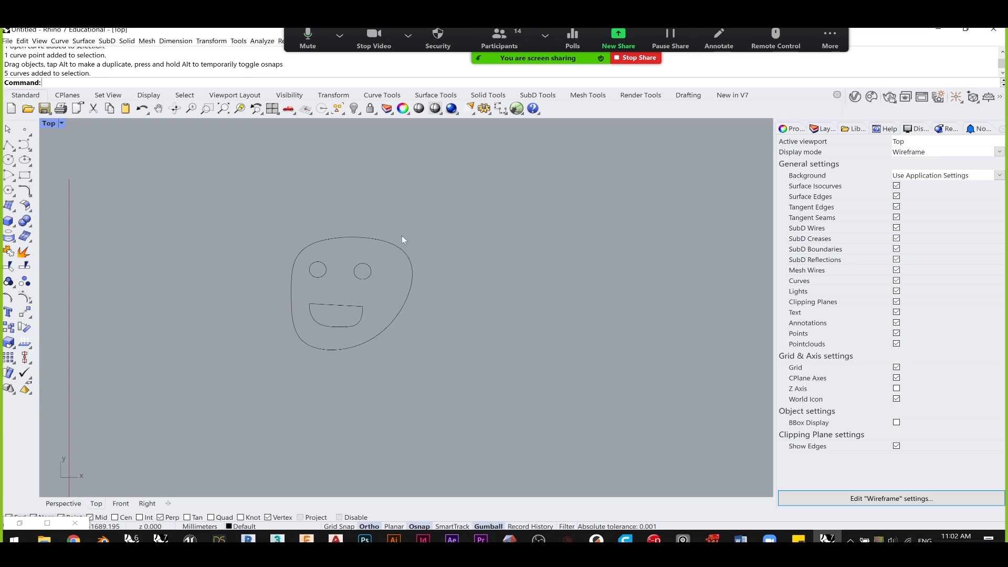
click(290, 296)
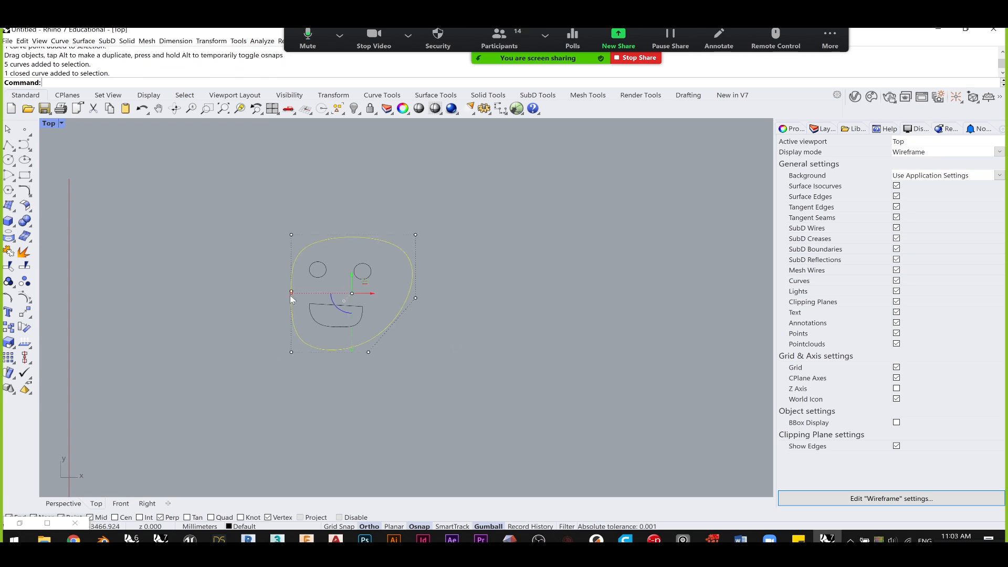
click(232, 278)
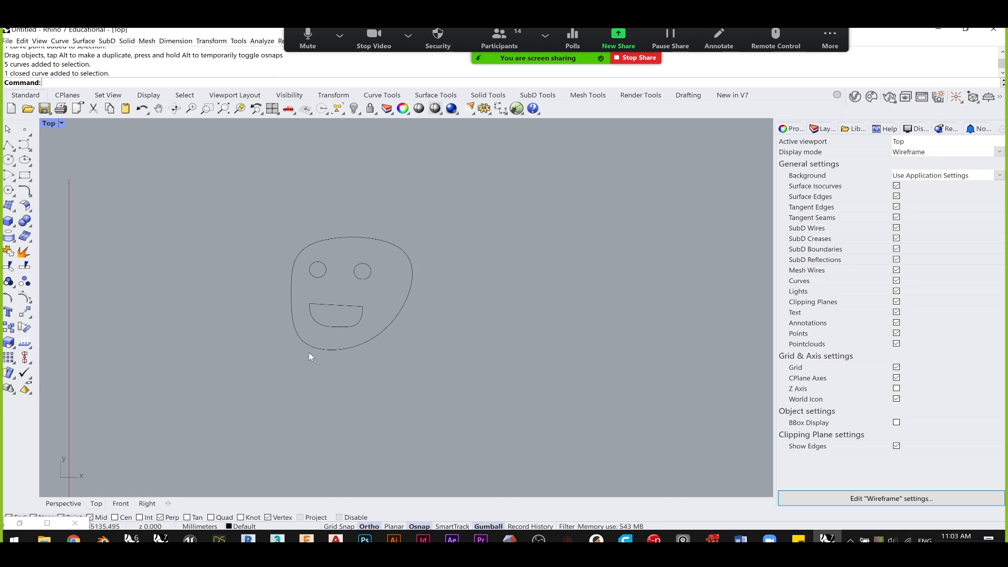
click(310, 245)
text(BoundingBox)
key(Return)
click(286, 260)
scroll(293, 233, up, 4)
click(293, 239)
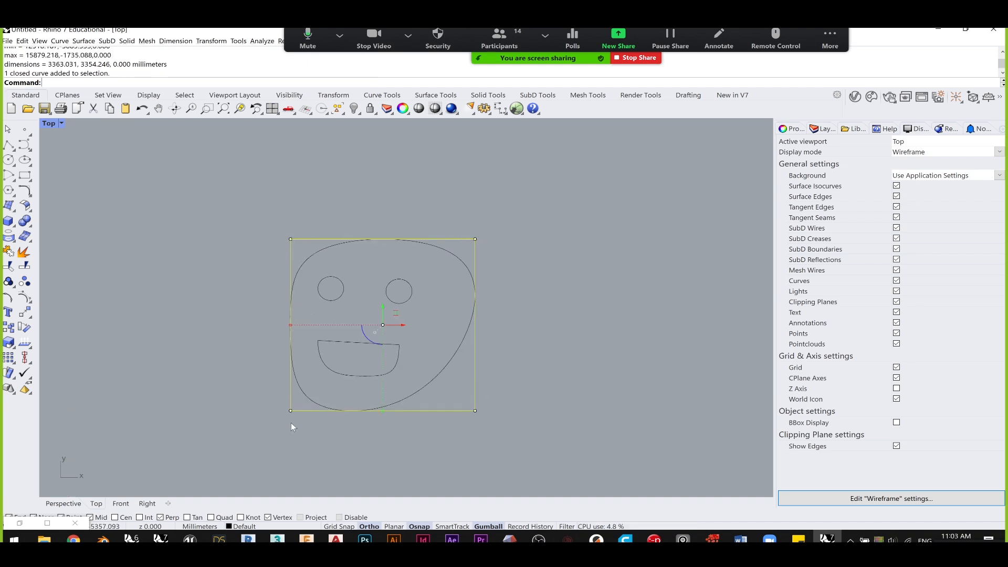
click(458, 210)
click(476, 240)
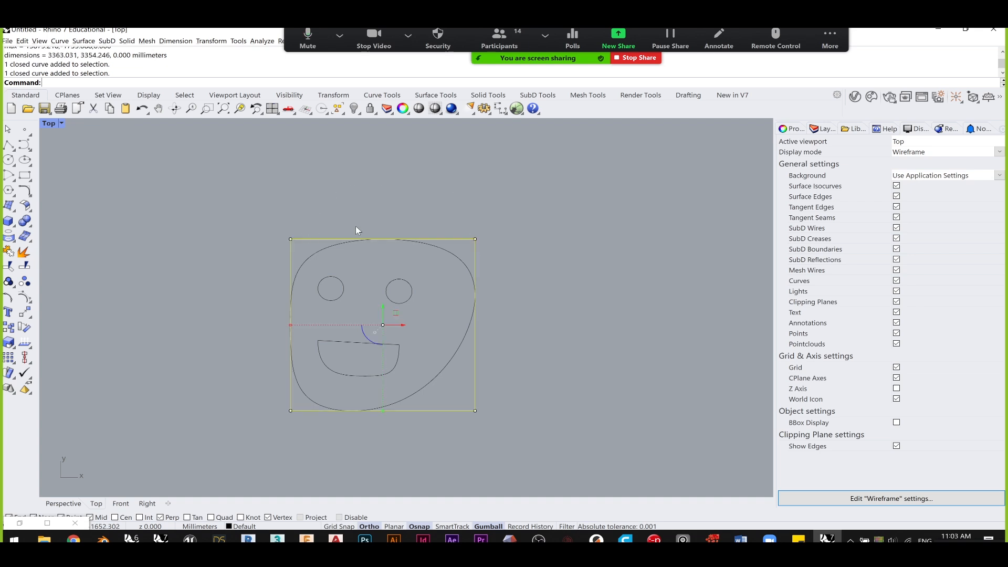
click(601, 231)
- Duplicate the bounding rectangle into the empty space to the right of the face drawing
scroll(601, 231, down, 6)
right_drag(538, 240, 297, 225)
scroll(298, 221, up, 1)
drag(368, 367, 84, 173)
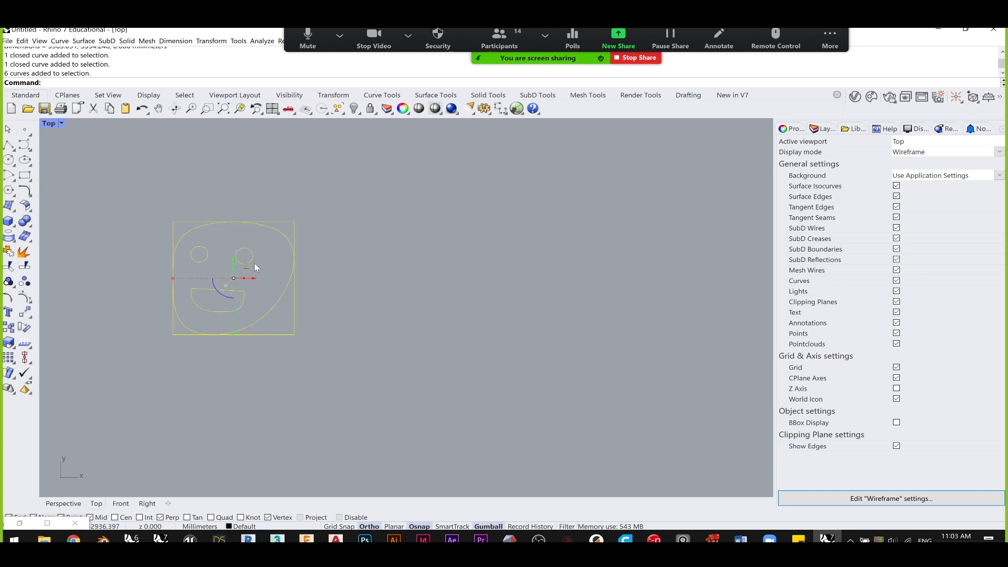
click(335, 277)
click(295, 234)
key(alt)
drag(254, 279, 515, 291)
- Pull the upper-right corner of the duplicated rectangle up and outward to form an irregular quadrilateral
scroll(560, 237, up, 1)
click(557, 218)
right_drag(530, 245, 483, 293)
drag(522, 252, 598, 156)
click(589, 311)
right_drag(589, 311, 586, 282)
scroll(546, 242, down, 4)
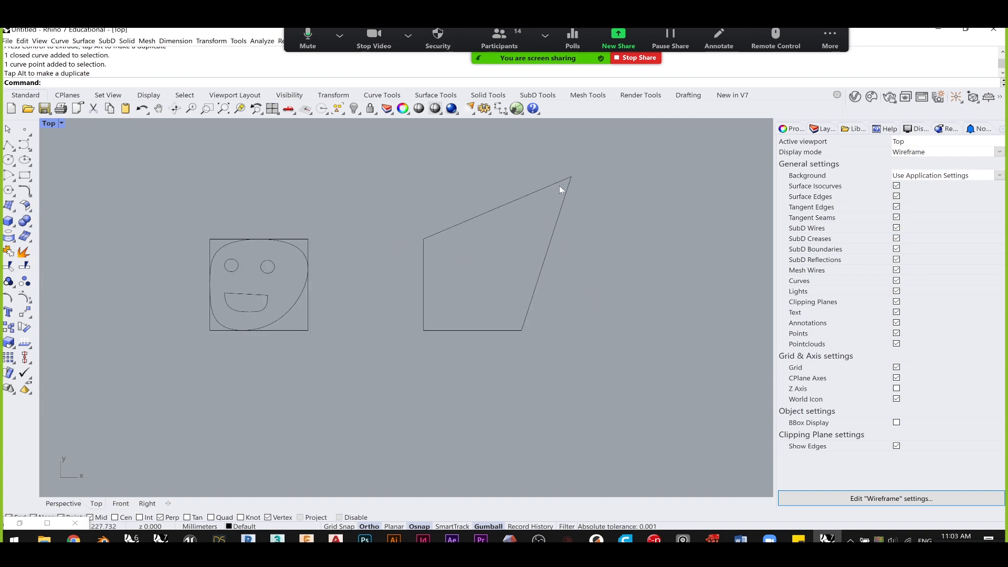
- Turn off Ortho while drawing a polyline arrow that points from the boxed face toward the quadrilateral
scroll(260, 295, up, 3)
click(9, 144)
click(390, 285)
click(447, 285)
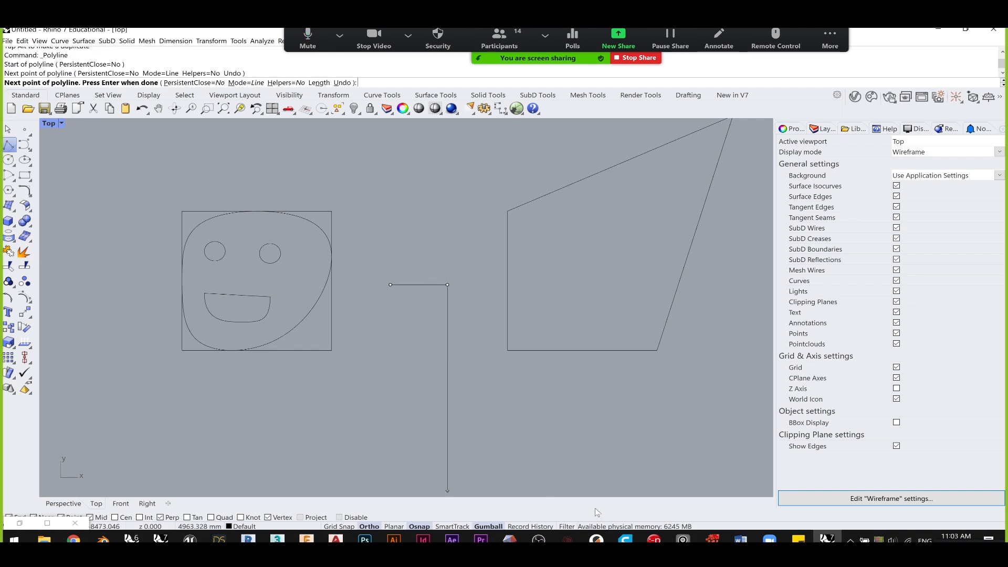
click(370, 526)
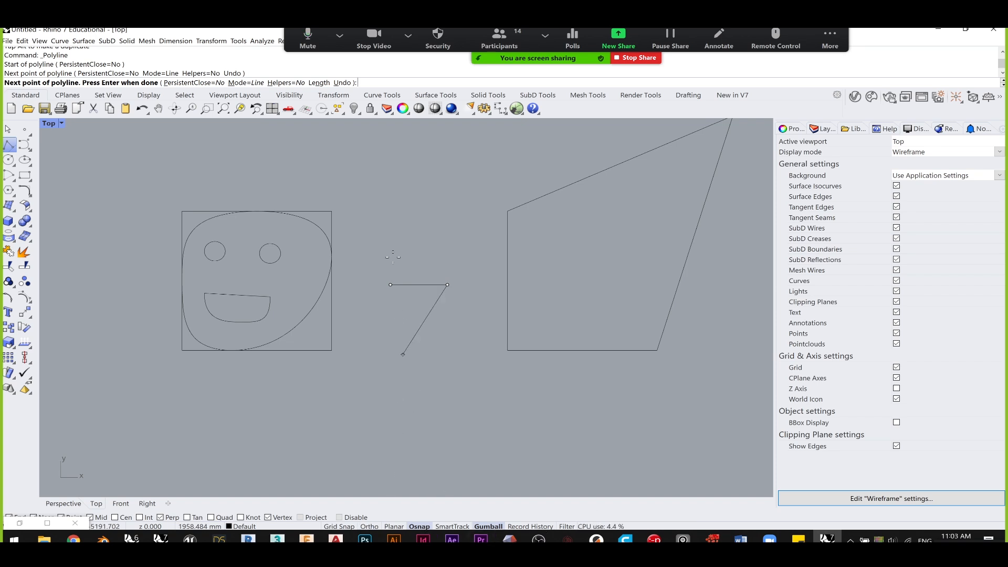
click(436, 277)
click(436, 297)
click(446, 285)
key(Return)
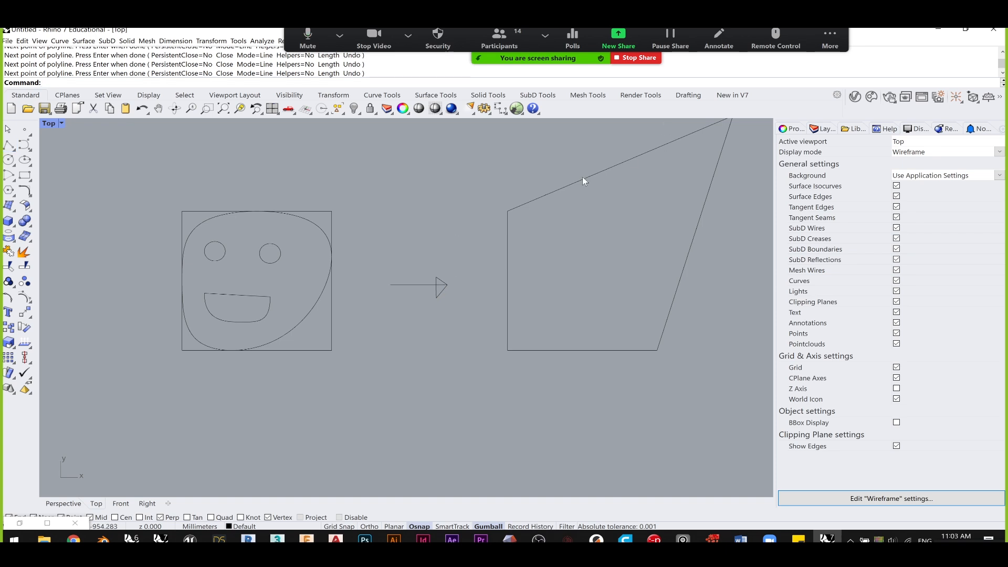
- Copy the five face curves from the rectangle's lower-left corner to the quadrilateral's lower-left corner
scroll(299, 325, up, 2)
drag(249, 332, 185, 219)
text(copy)
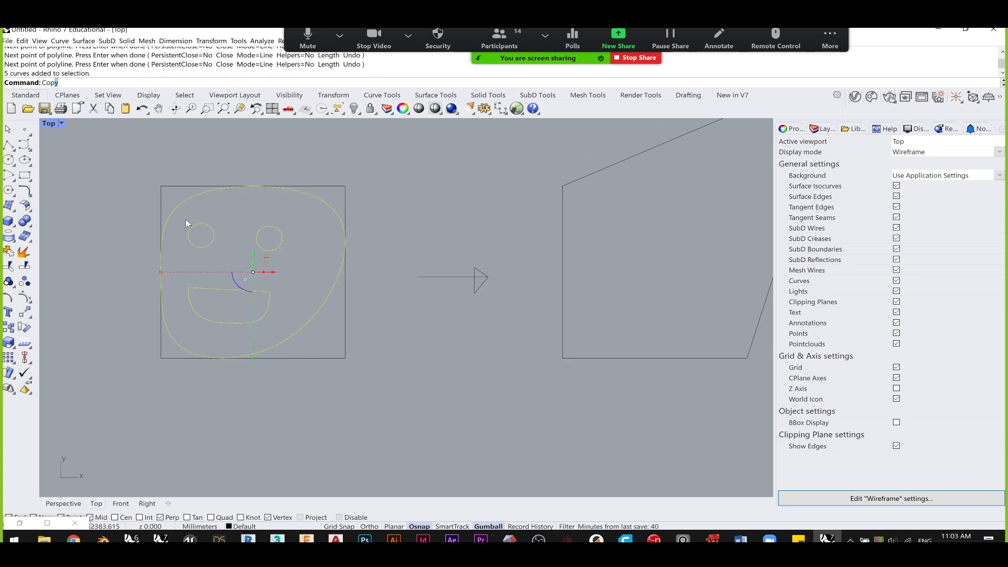
key(Return)
click(162, 358)
scroll(420, 369, up, 2)
click(596, 356)
key(Return)
scroll(559, 263, down, 3)
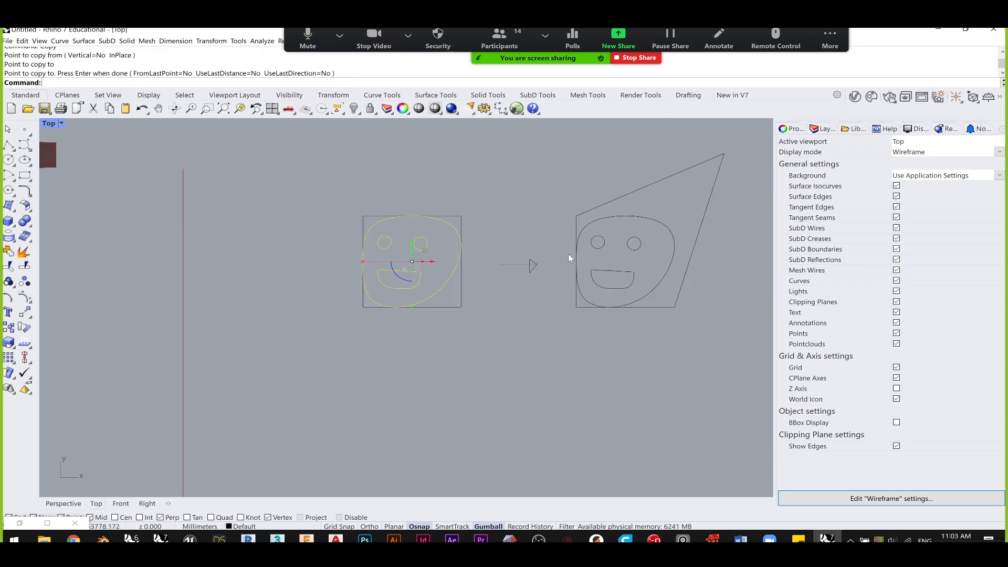
- Move the copied outline's upper-right control point onto the upper-right corner of the quadrilateral
scroll(461, 289, up, 4)
click(607, 306)
scroll(492, 250, up, 2)
scroll(622, 233, down, 3)
scroll(512, 275, up, 1)
click(524, 307)
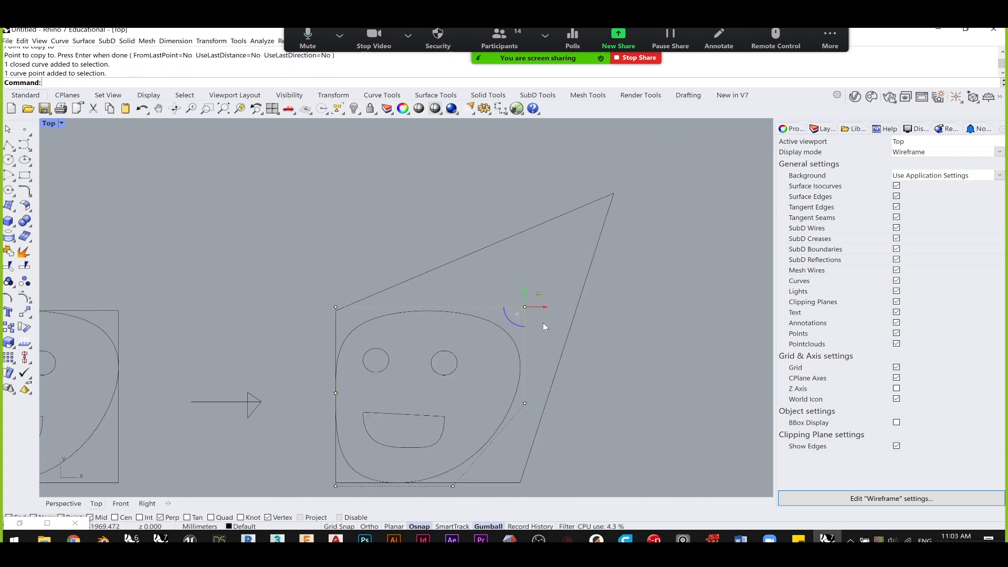
text(M)
key(Return)
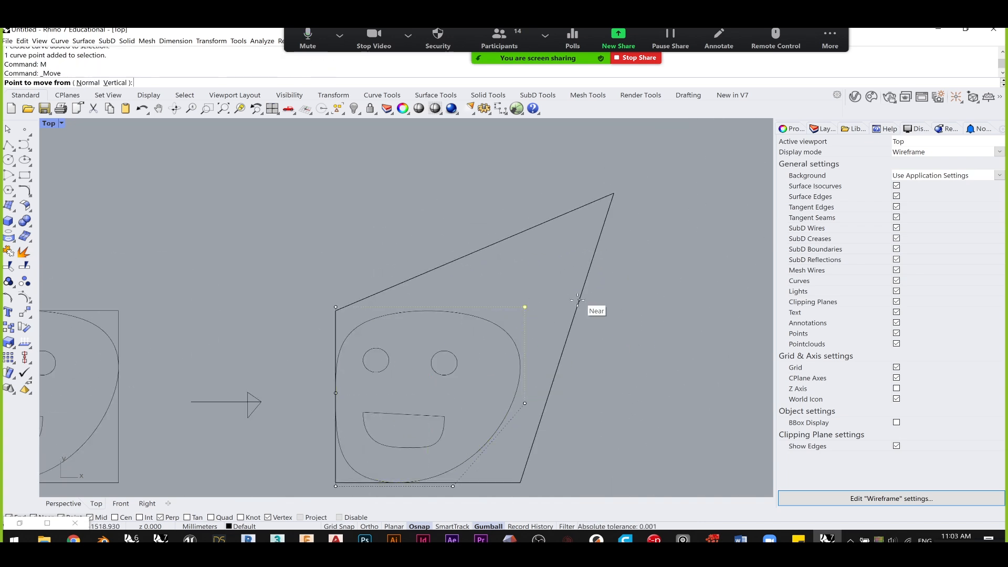
click(525, 306)
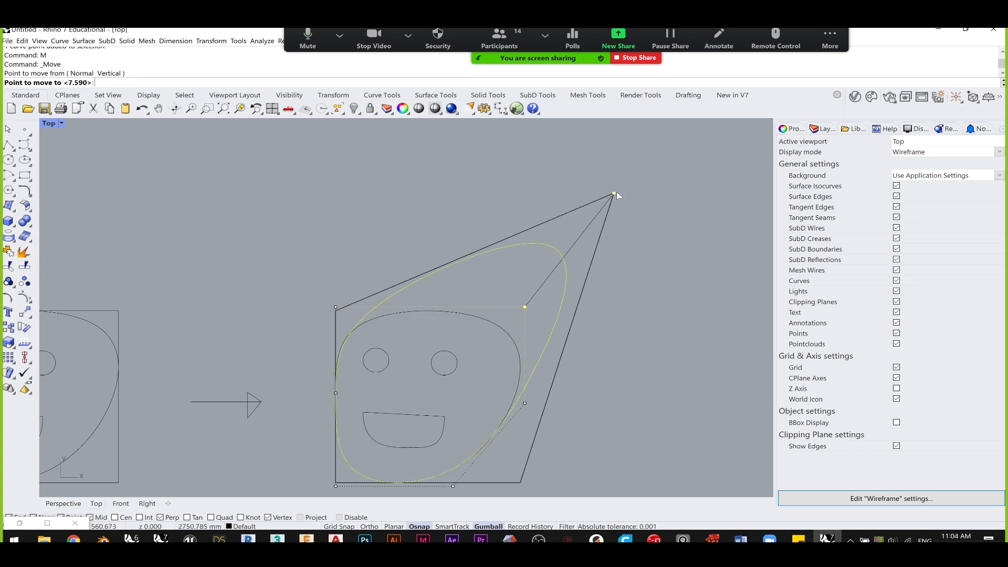
click(613, 194)
- Move the copied outline's lower control point on the right side outward to the quadrilateral's slanted edge
click(524, 404)
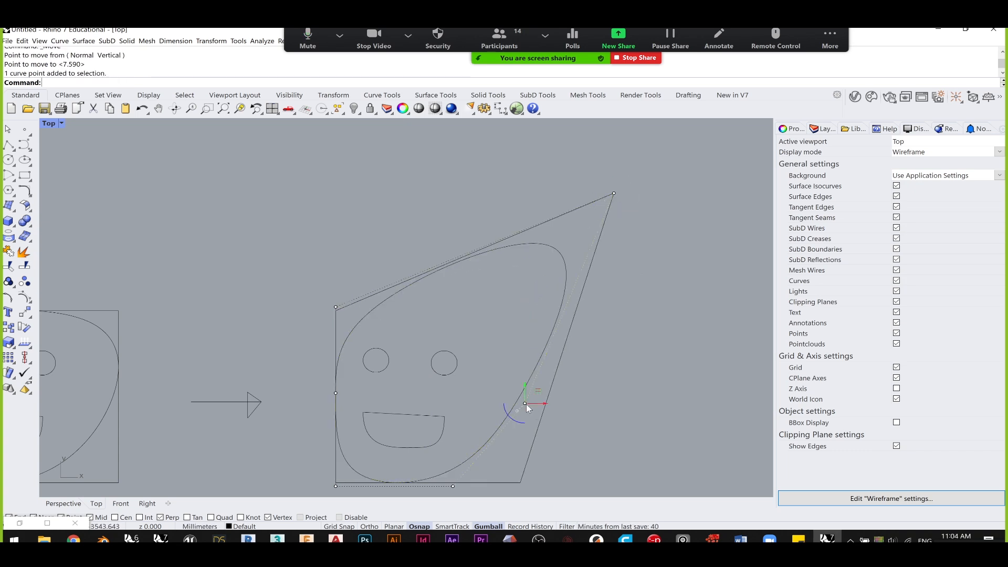
text(M)
key(Return)
click(525, 404)
click(551, 398)
- Shift the right eye circle of the copied face up and to the right, following the stretched outline
click(433, 377)
click(431, 351)
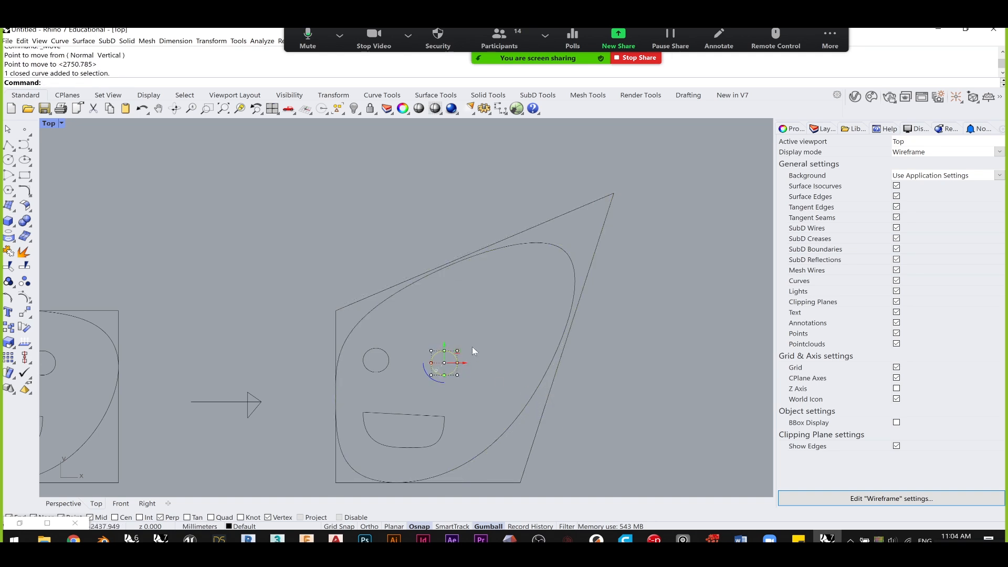
drag(459, 356, 497, 333)
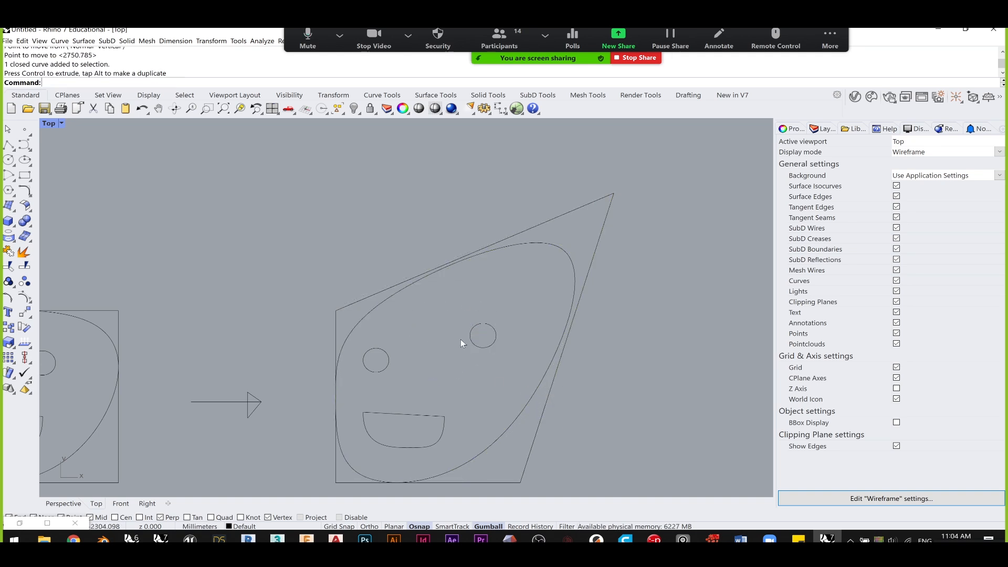
scroll(460, 341, down, 4)
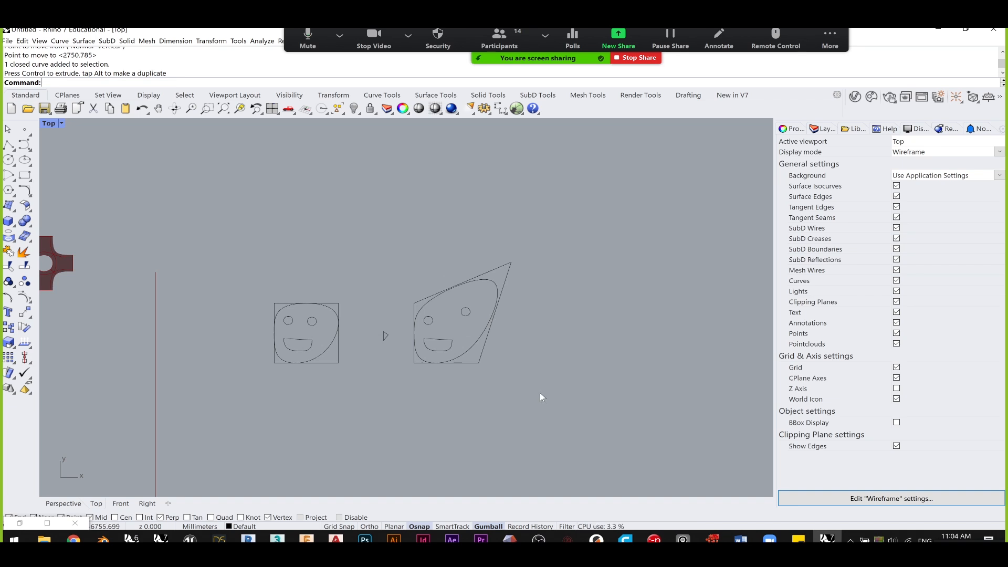
drag(205, 210, 611, 428)
click(272, 232)
scroll(296, 309, up, 6)
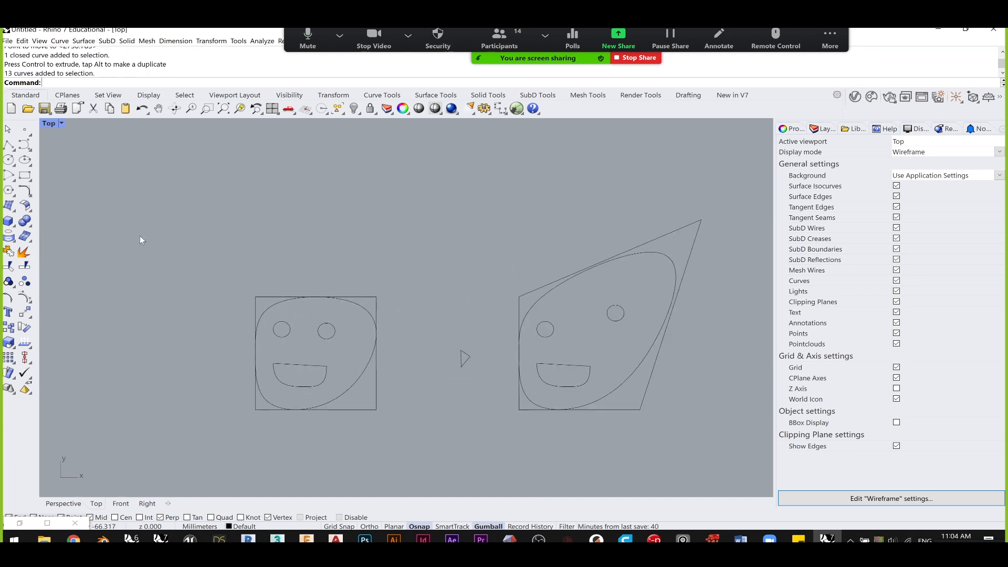
click(9, 145)
scroll(303, 297, up, 4)
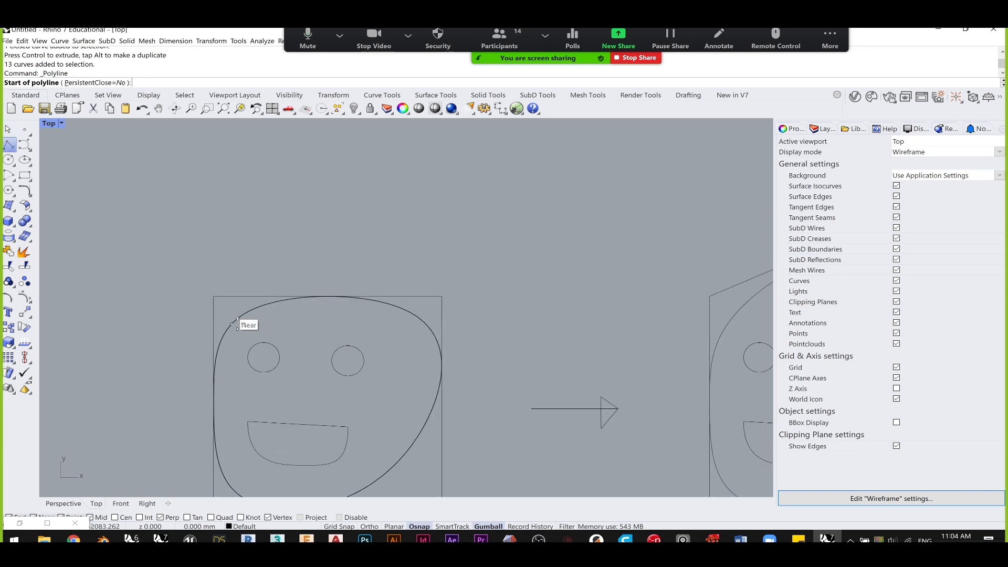
key(Escape)
click(235, 318)
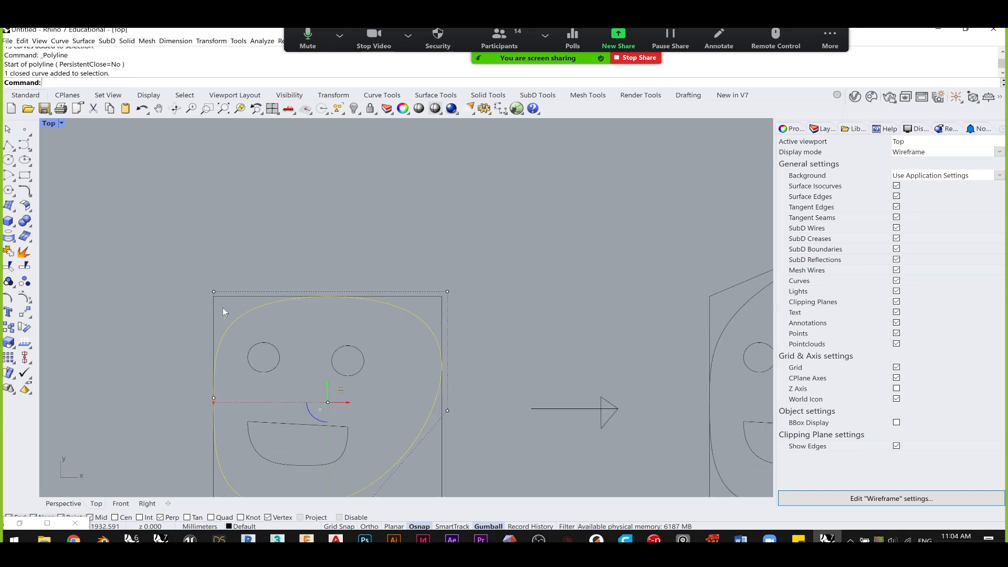
click(203, 410)
scroll(401, 286, down, 5)
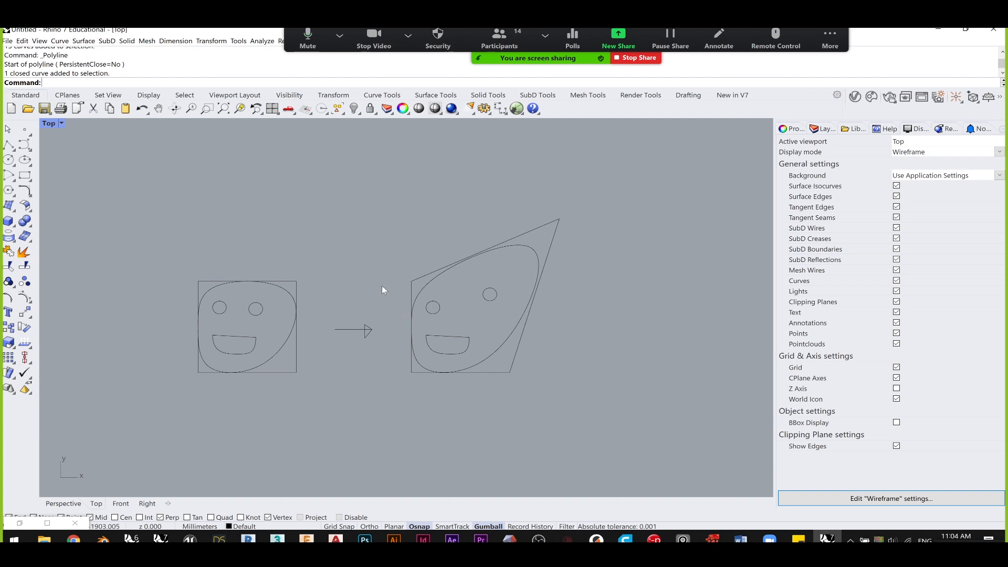
- Delete all explanatory sketch curves, including both faces, their frames and the arrow
drag(332, 426, 146, 236)
drag(628, 421, 130, 185)
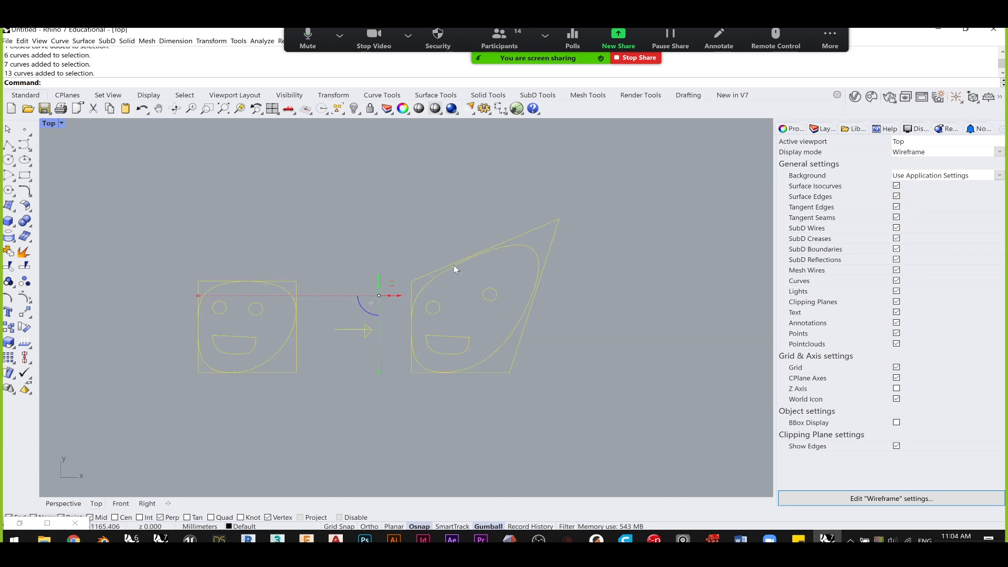
key(Delete)
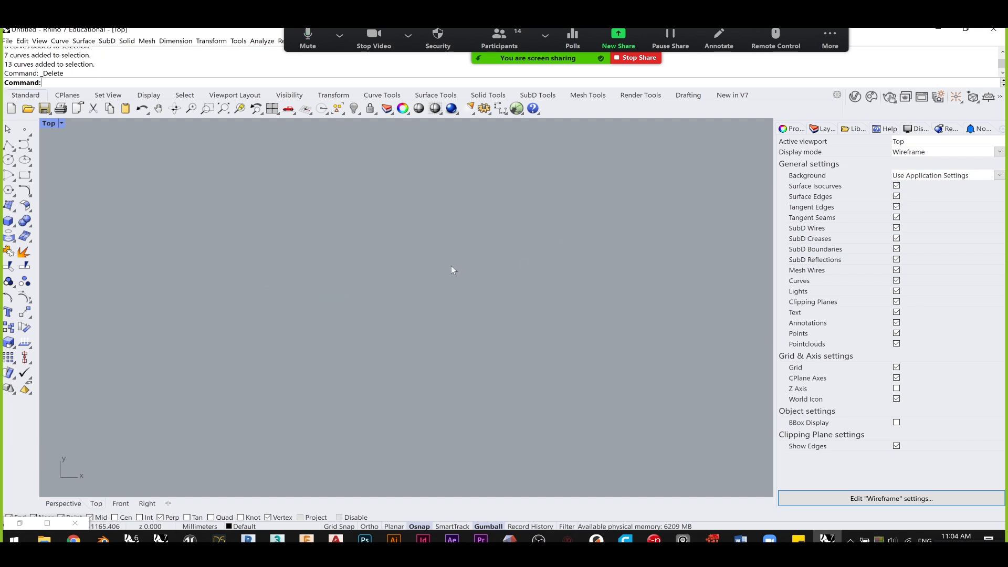
- Maximize the Perspective view on the unit cell and target surface, and switch back to the Grasshopper window
double_click(52, 125)
double_click(434, 128)
scroll(137, 364, up, 5)
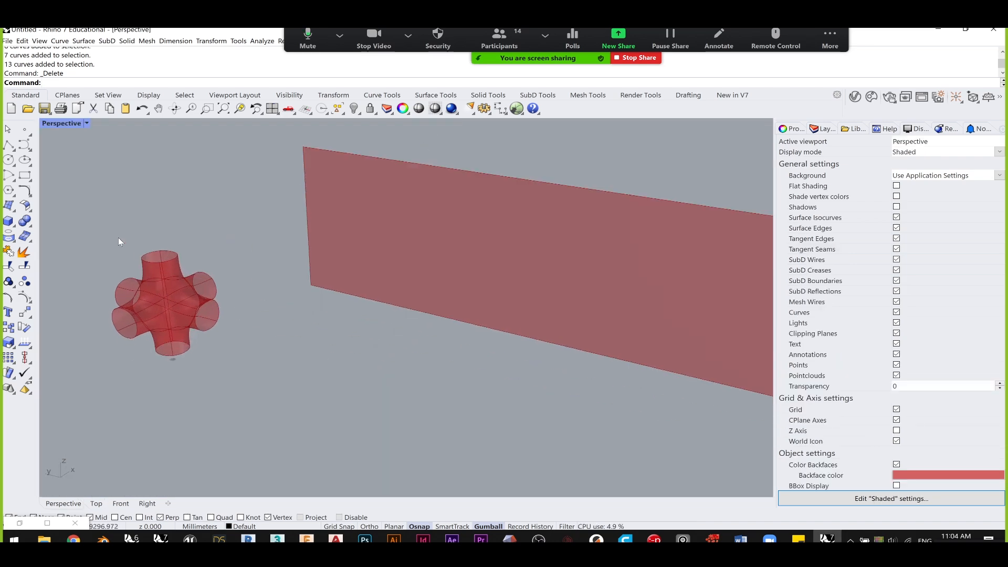
click(20, 523)
- Spread the SubD parameter and the Box Morph component farther apart to make room between them
drag(723, 250, 699, 250)
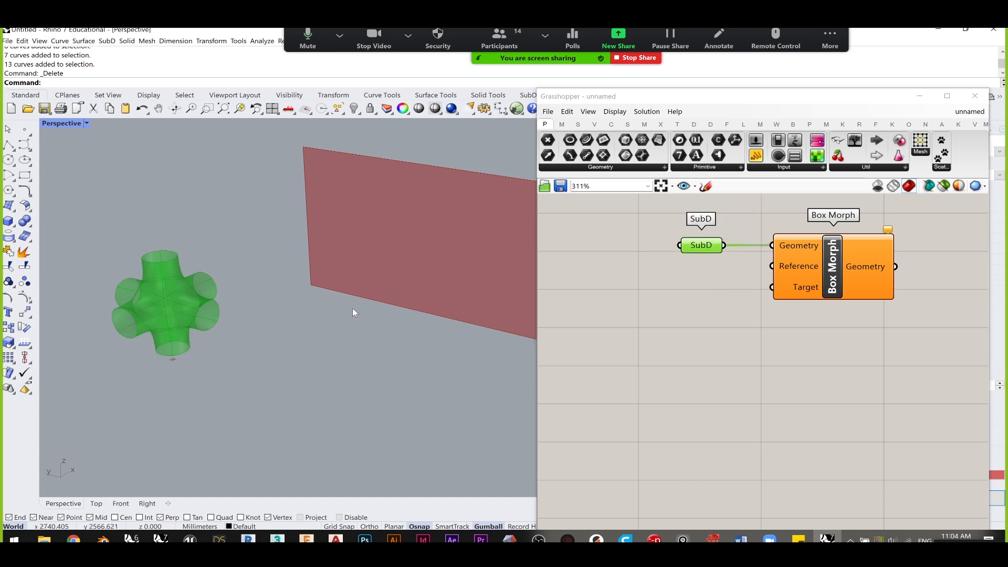
right_drag(752, 290, 717, 276)
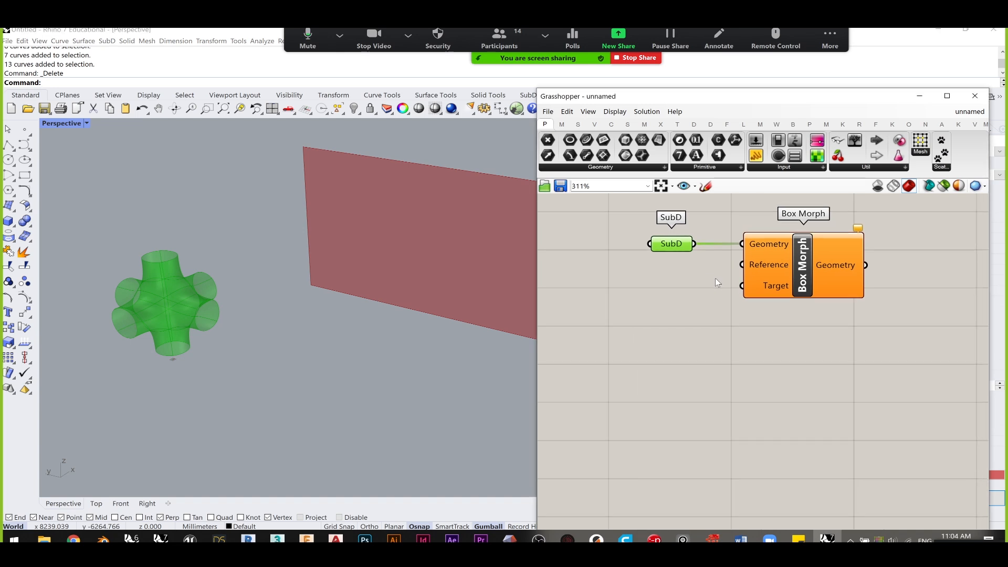
drag(667, 251, 585, 250)
scroll(589, 252, down, 3)
drag(736, 268, 803, 267)
scroll(626, 267, up, 1)
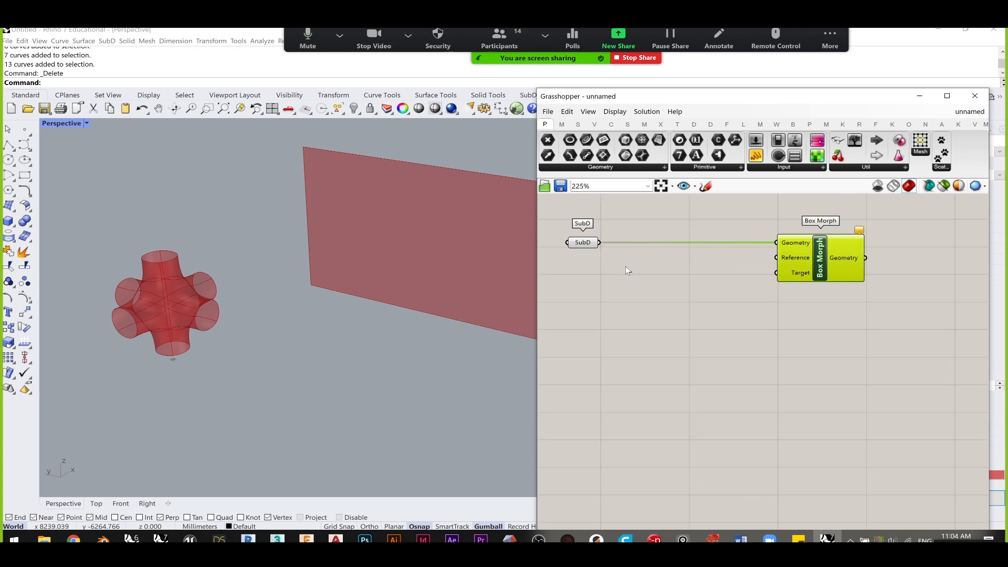
click(592, 253)
scroll(620, 279, up, 2)
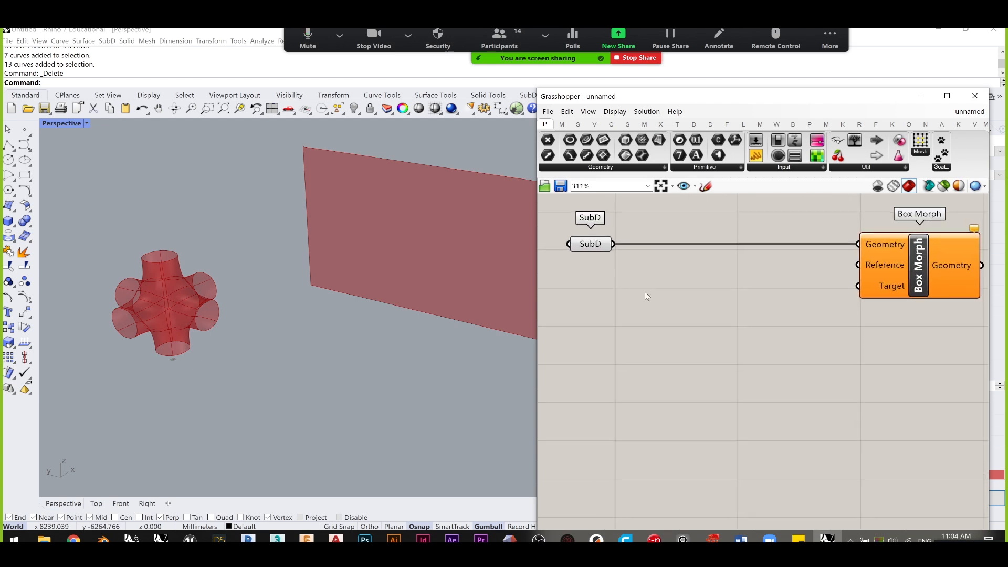
- Add a Bounding Box component and place it below the wire between the SubD parameter and Box Morph
double_click(650, 311)
text(b)
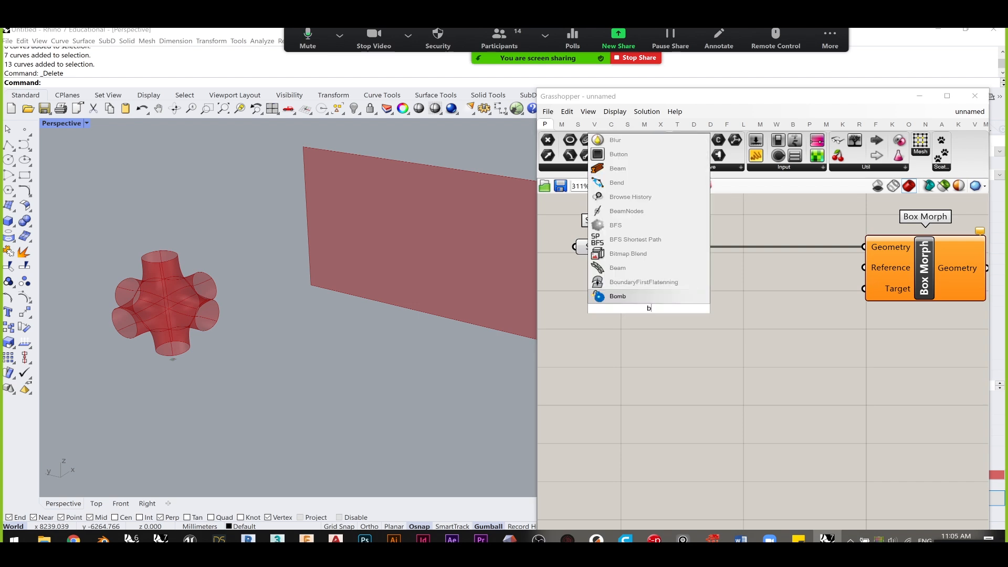
text(oundin)
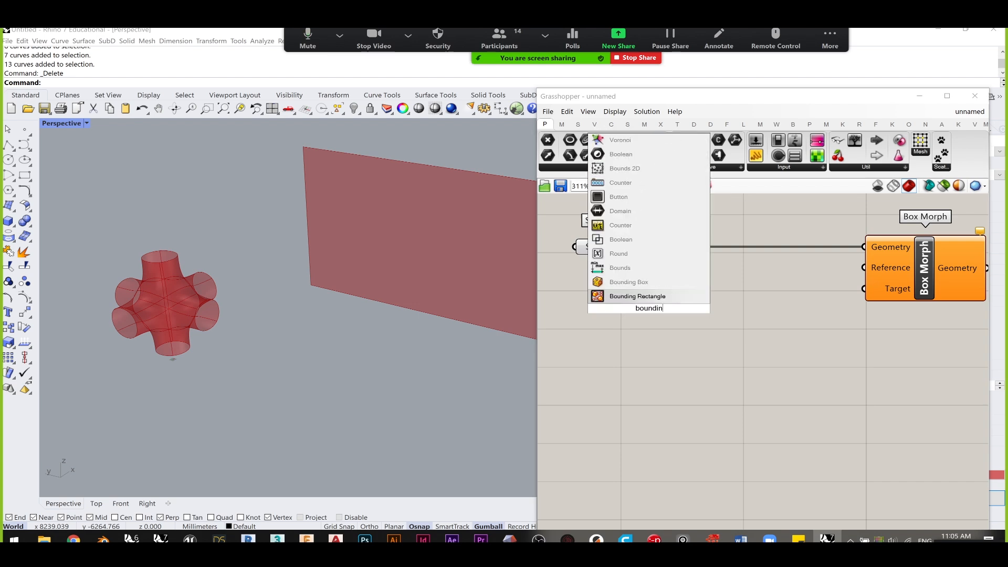
text(g box)
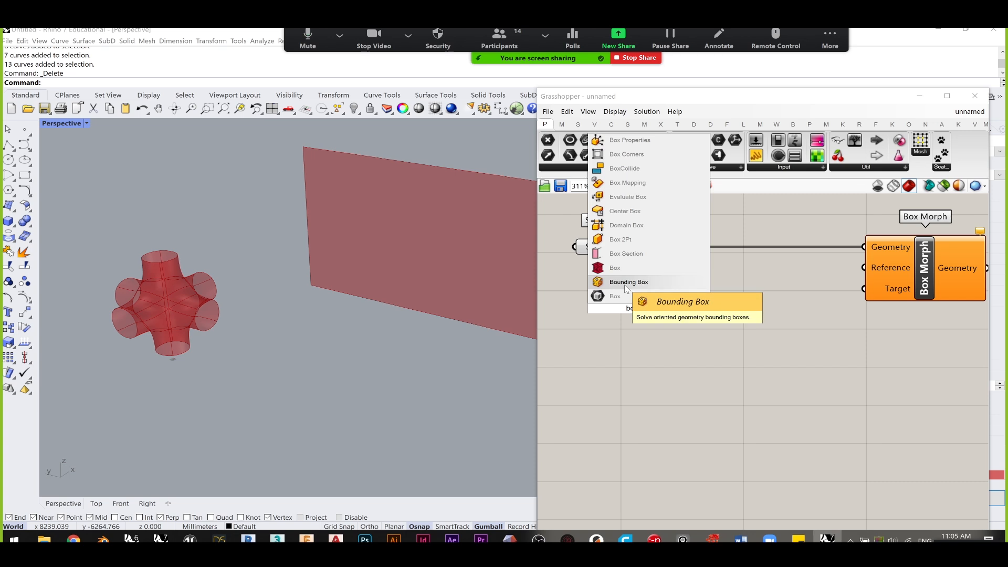
click(627, 287)
drag(611, 290, 655, 310)
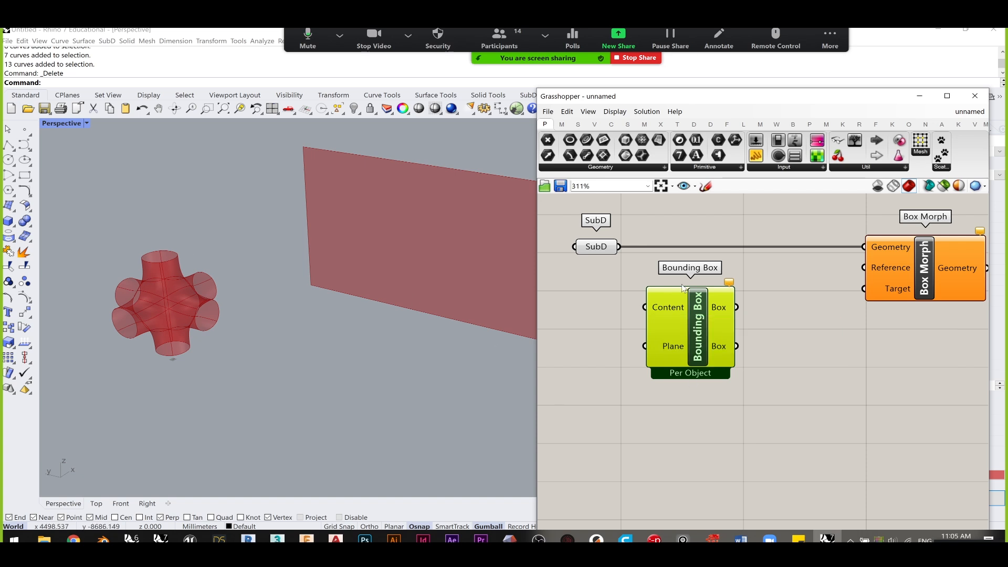
- Connect the SubD parameter to the Content input of the Bounding Box component and inspect the resulting box around the unit cell
drag(620, 247, 650, 312)
click(604, 247)
drag(676, 319, 684, 315)
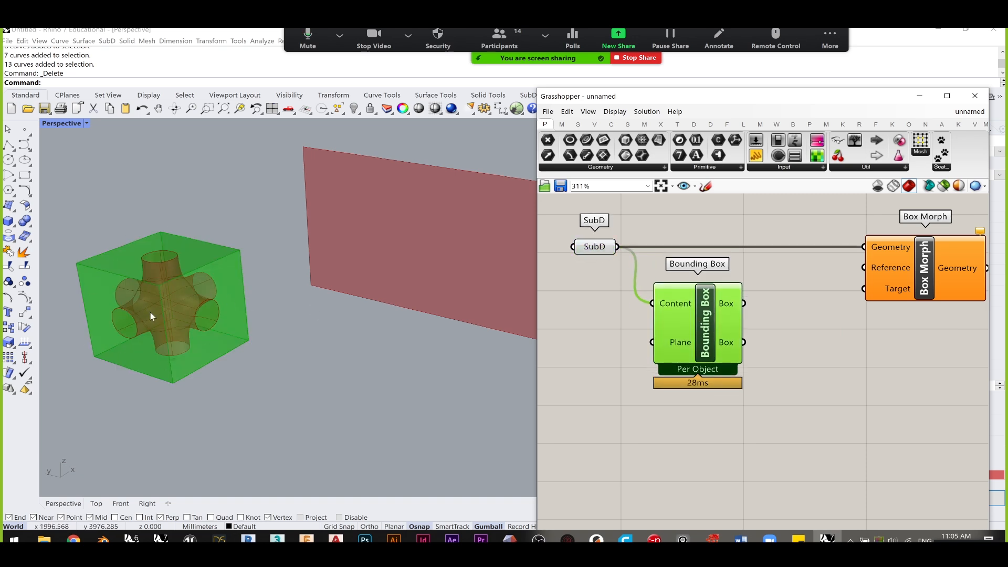
right_drag(272, 293, 236, 319)
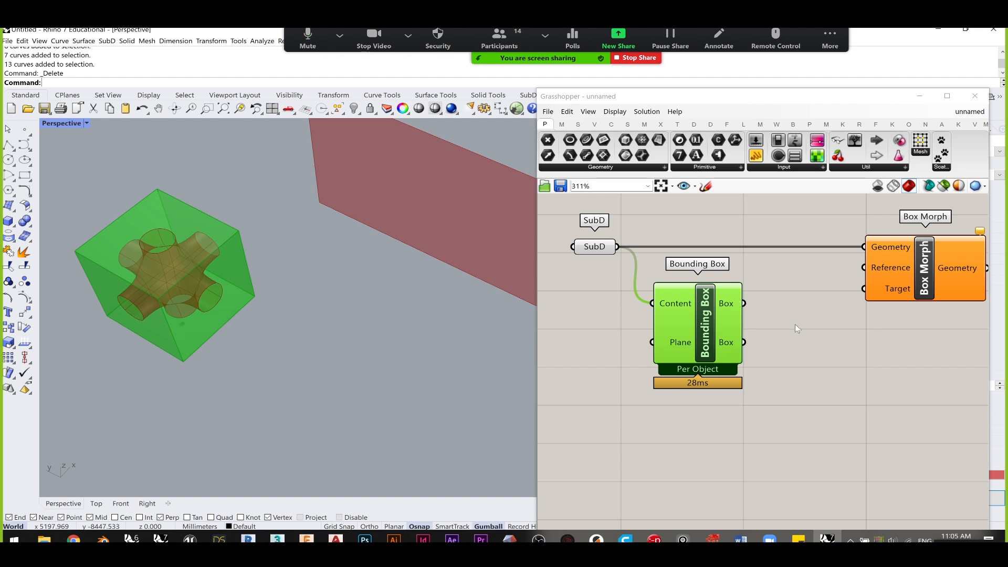
right_drag(795, 325, 755, 334)
mouse_move(678, 335)
mouse_down()
mouse_move(673, 326)
mouse_move(662, 341)
mouse_up()
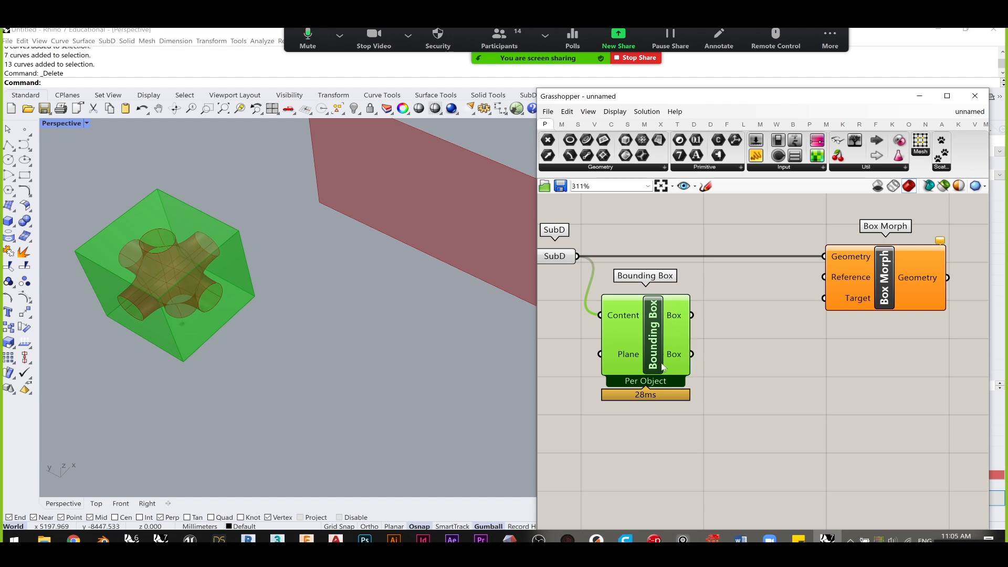
- Connect the upper Box output of the Bounding Box component to the Reference input of Box Morph
mouse_move(676, 323)
drag(692, 315, 825, 277)
drag(648, 327, 644, 321)
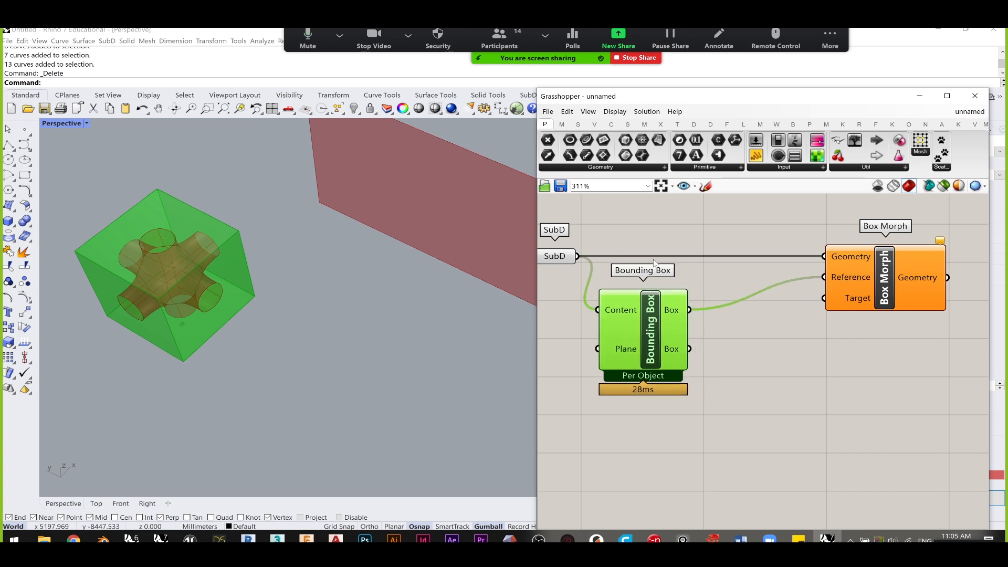
right_drag(691, 213, 762, 207)
click(618, 251)
click(718, 351)
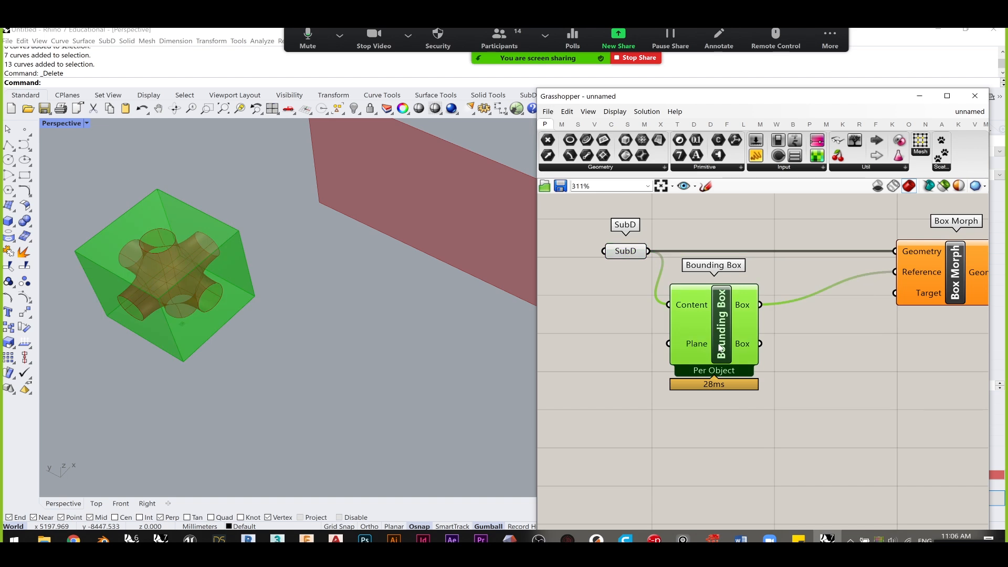
right_drag(786, 347, 768, 300)
click(849, 318)
mouse_move(904, 251)
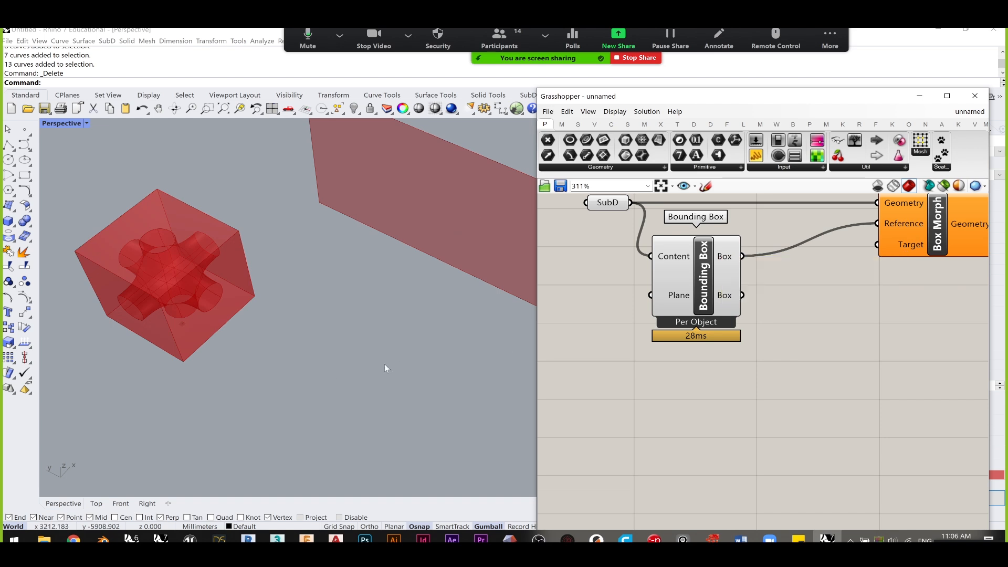
drag(793, 396, 600, 206)
middle_click(599, 206)
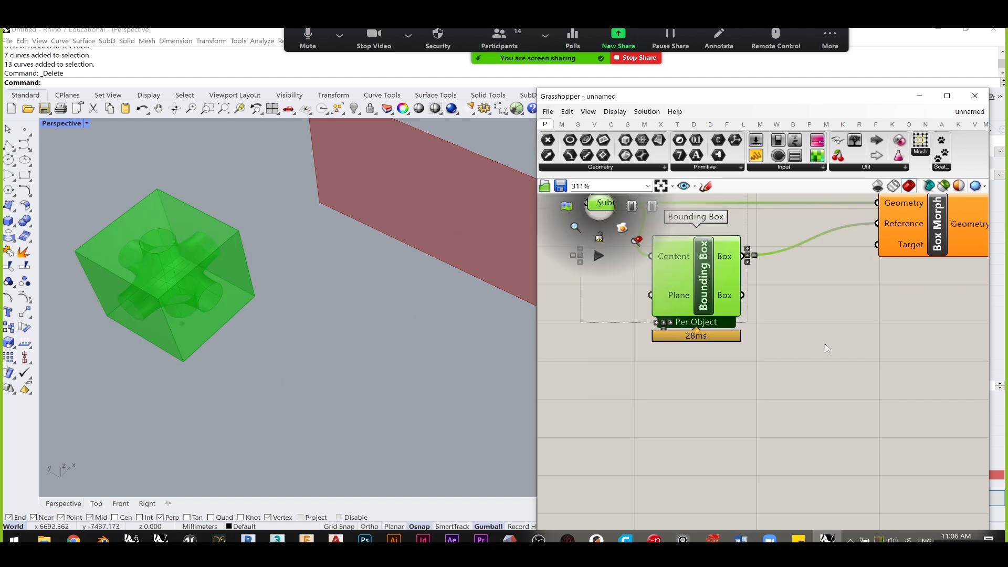
- Rearrange the canvas, moving the connected components up and placing the Surface parameter in the free space below the Bounding Box component
scroll(819, 317, down, 2)
right_drag(816, 313, 742, 351)
drag(898, 436, 626, 283)
scroll(735, 336, down, 2)
drag(750, 348, 748, 287)
click(722, 340)
scroll(636, 323, up, 2)
drag(622, 316, 708, 385)
click(743, 367)
- Fine-tune the position of the Surface parameter, leaving free space beside it for another component
right_drag(427, 238, 368, 258)
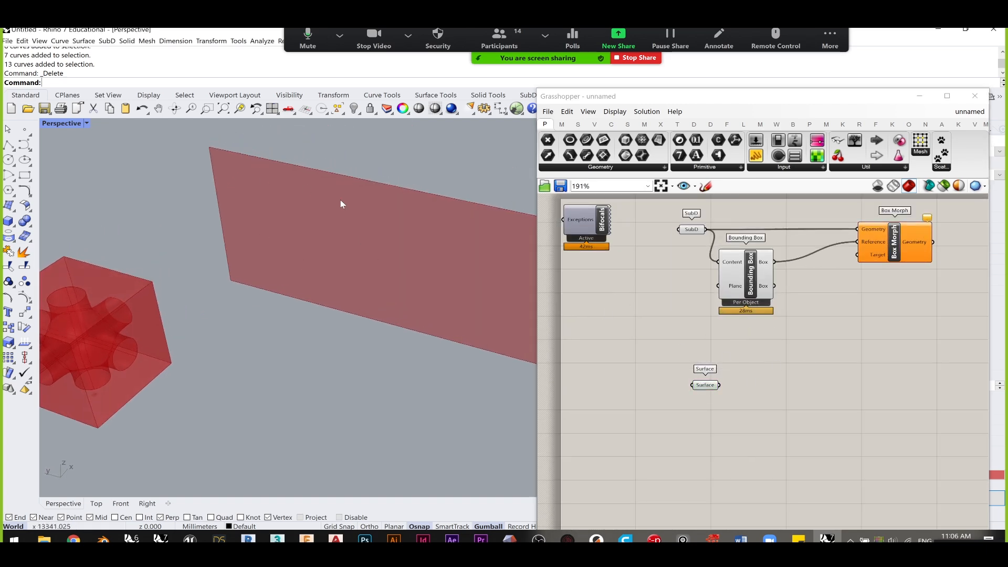
click(727, 390)
drag(700, 387, 707, 394)
click(777, 362)
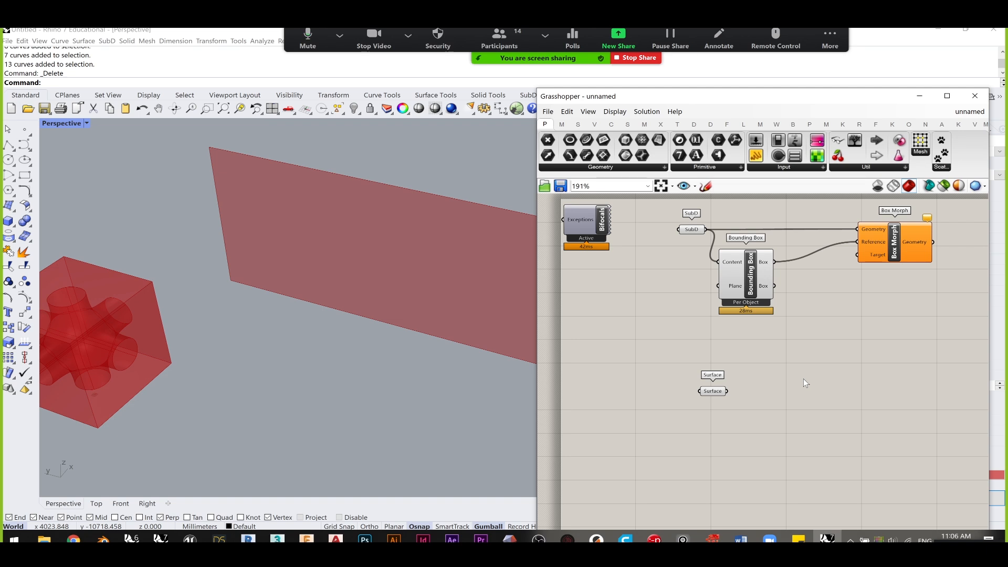
scroll(704, 378, up, 3)
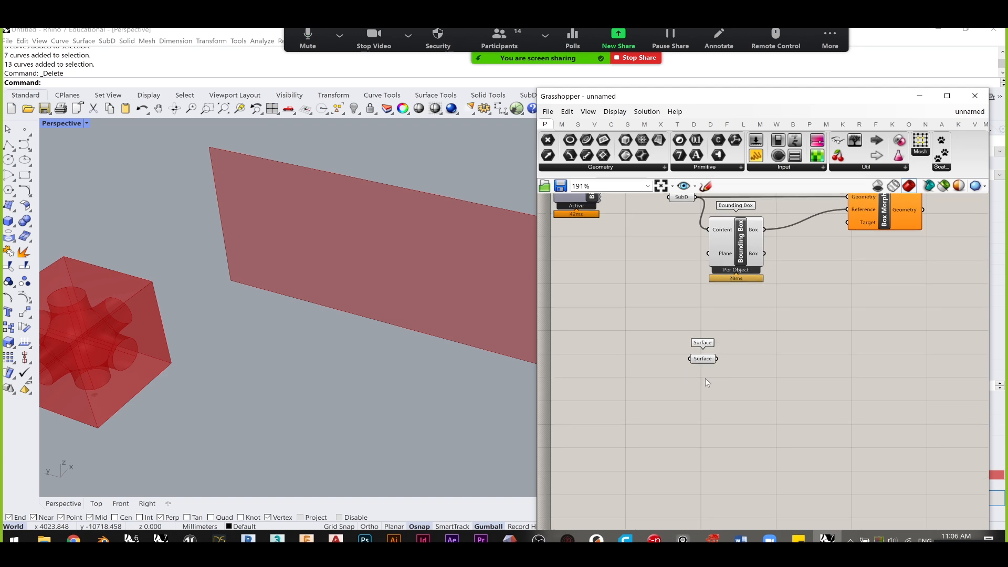
click(719, 355)
drag(720, 356, 725, 357)
click(638, 318)
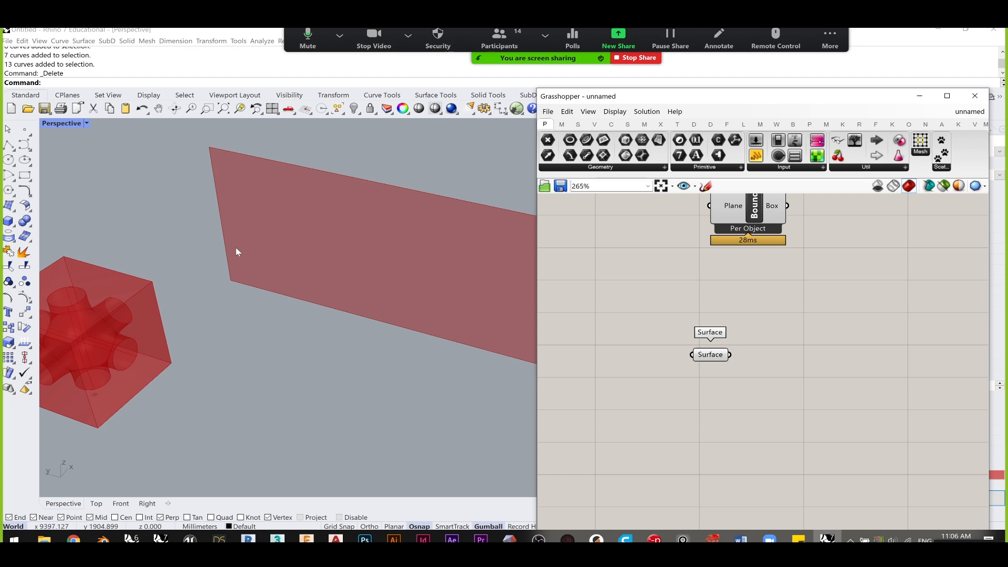
scroll(283, 255, down, 4)
shift+right_drag(278, 253, 185, 235)
scroll(126, 223, down, 4)
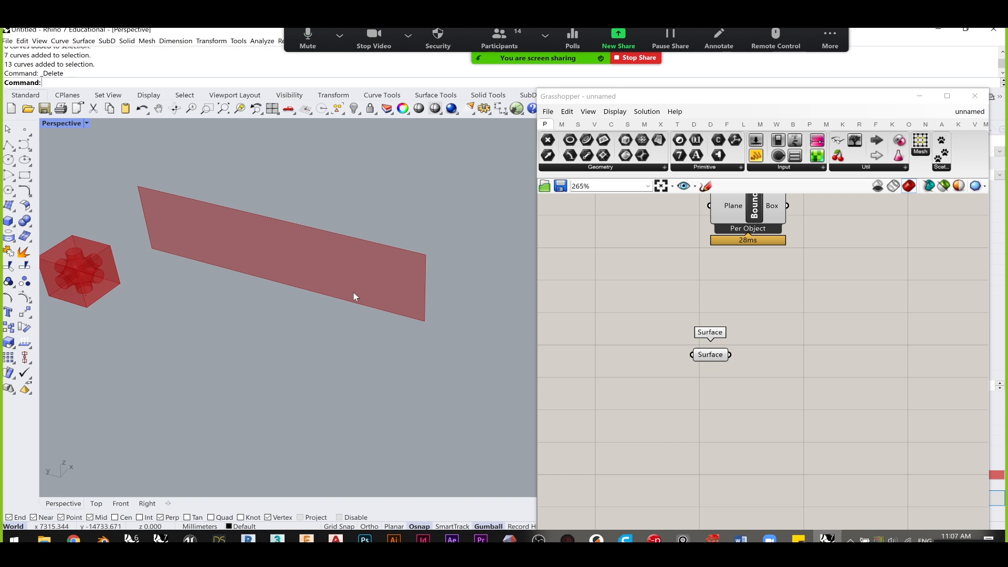
drag(712, 355, 692, 355)
click(745, 370)
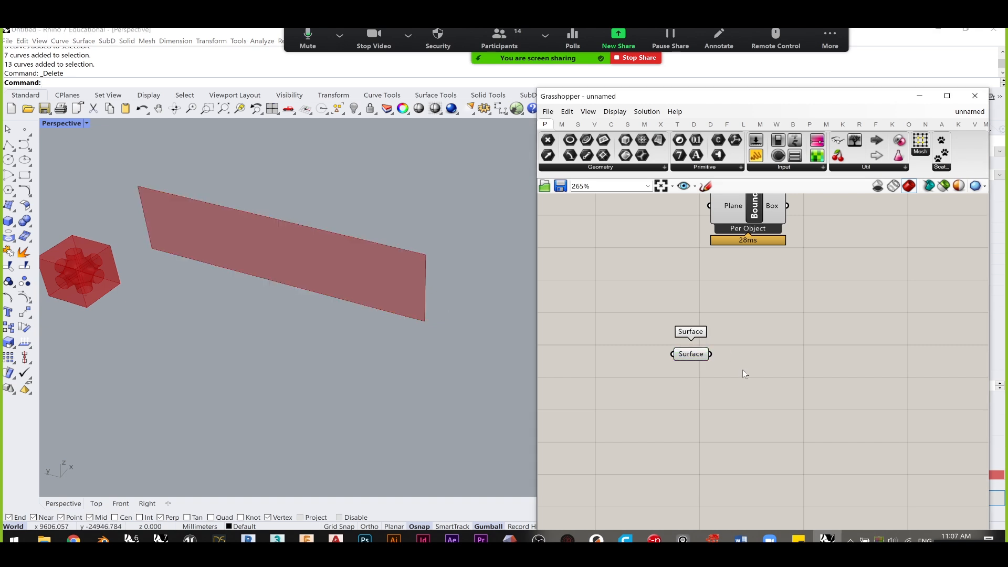
- Add a Surface Box component and place it to the right of the Surface parameter with a gap between them
right_drag(743, 369, 714, 326)
double_click(734, 361)
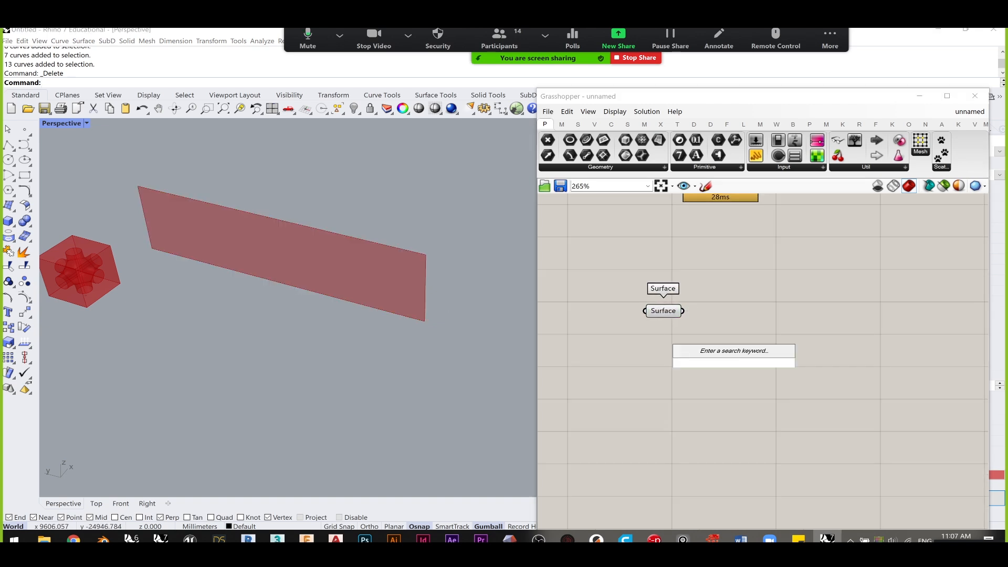
text(su)
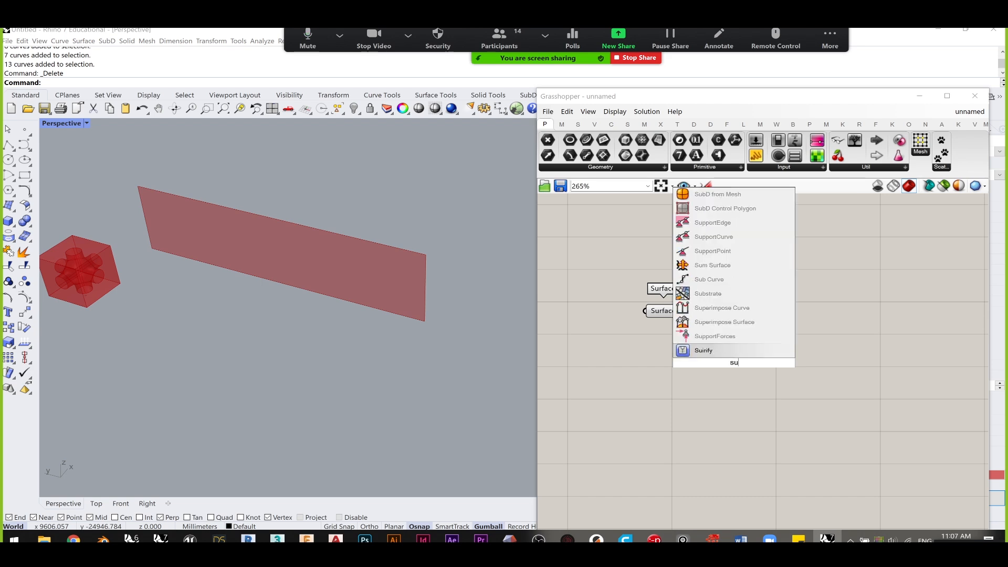
text(rface box)
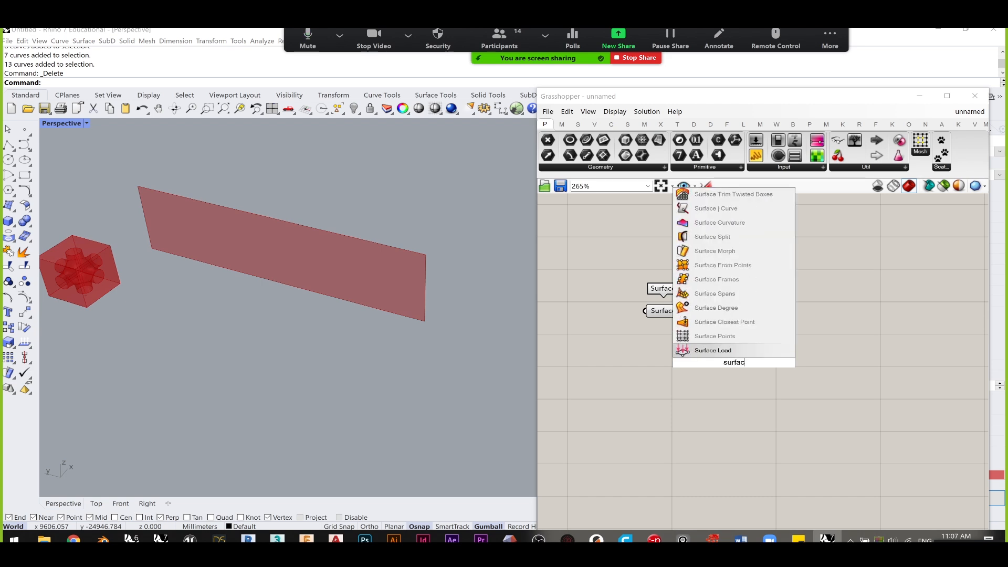
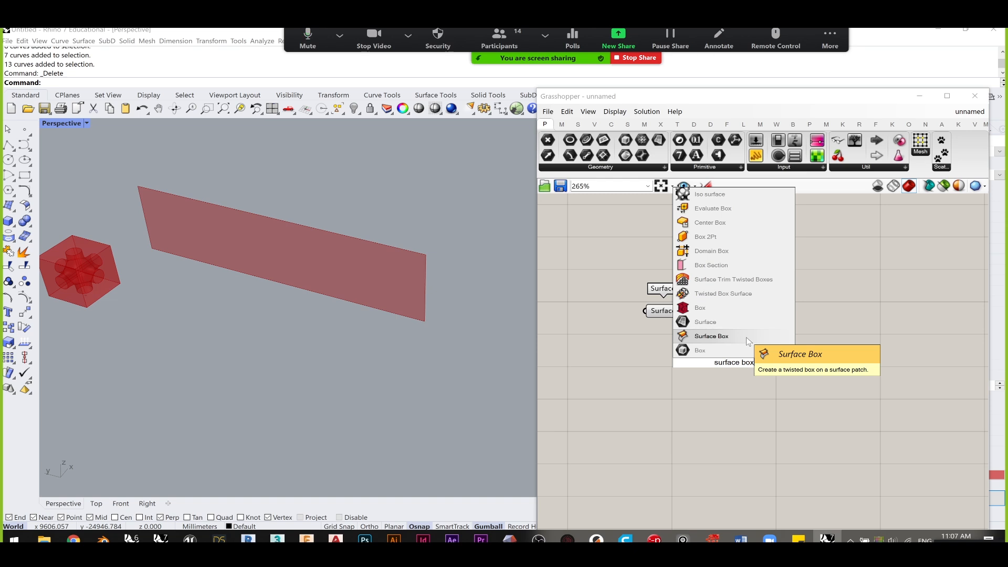
click(749, 341)
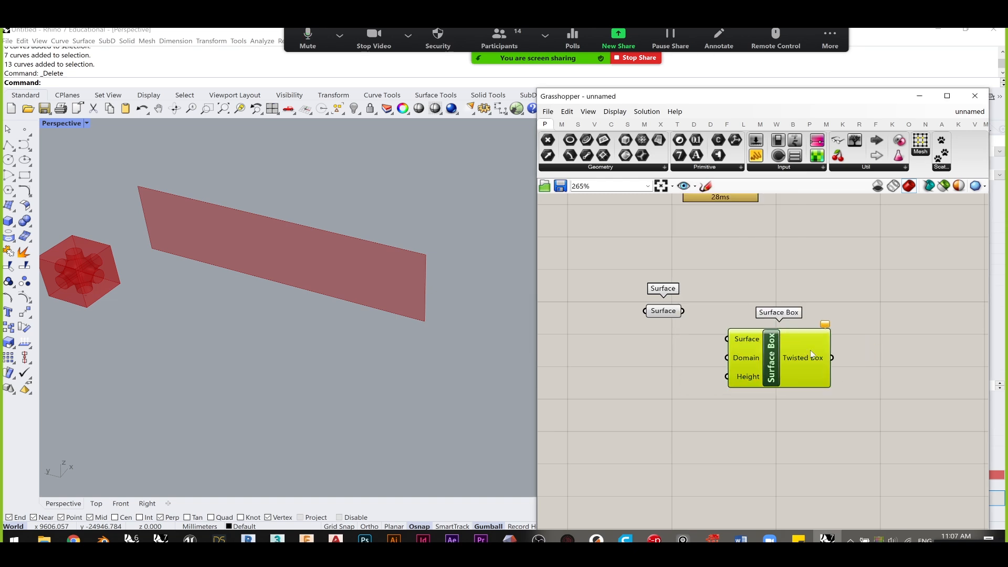
drag(804, 354, 846, 336)
click(736, 310)
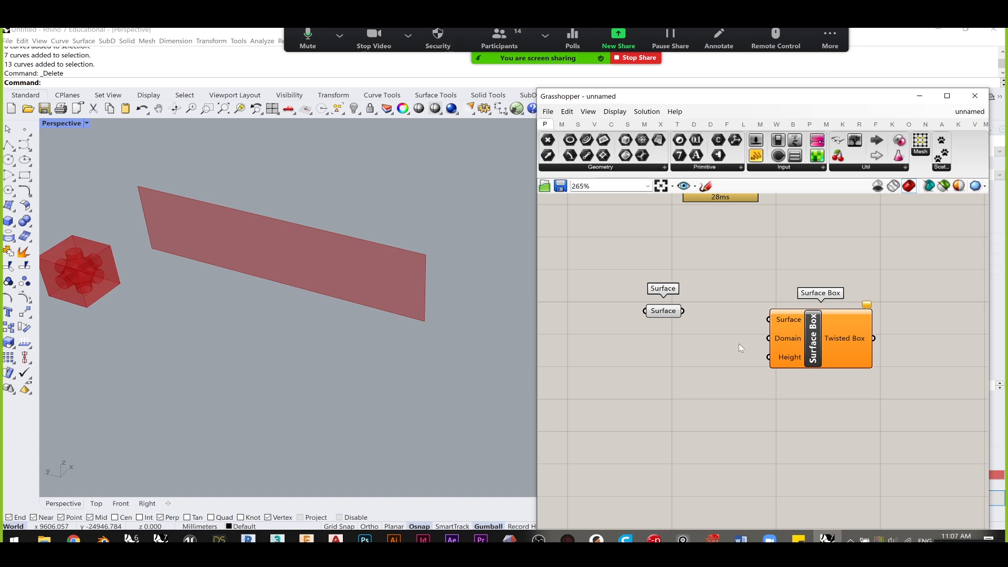
- Connect the Surface parameter to the Surface input of Surface Box and space the two components farther apart
drag(782, 322, 783, 319)
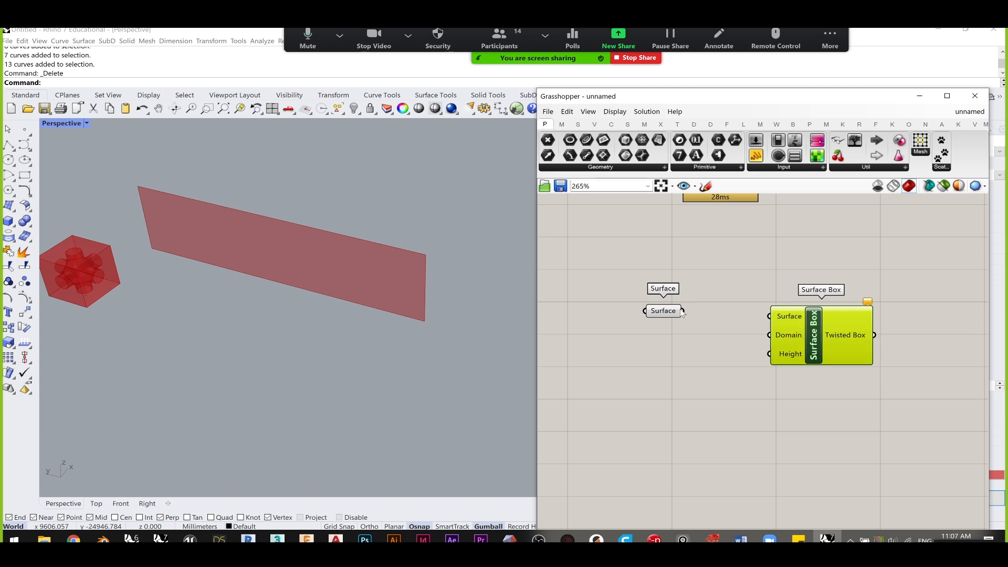
mouse_move(685, 313)
mouse_down()
mouse_move(803, 325)
mouse_move(673, 309)
mouse_move(682, 301)
mouse_move(682, 313)
mouse_up()
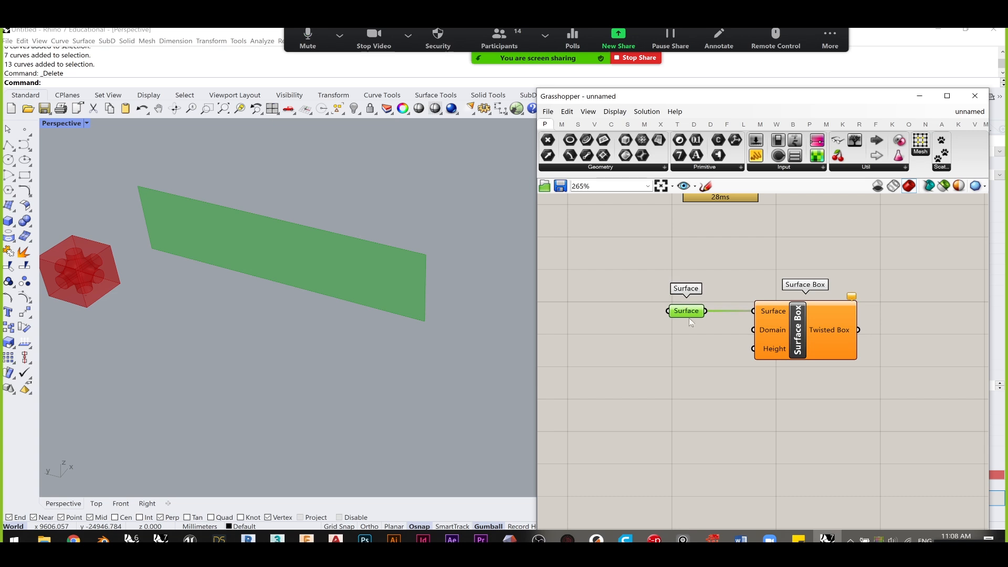
click(702, 341)
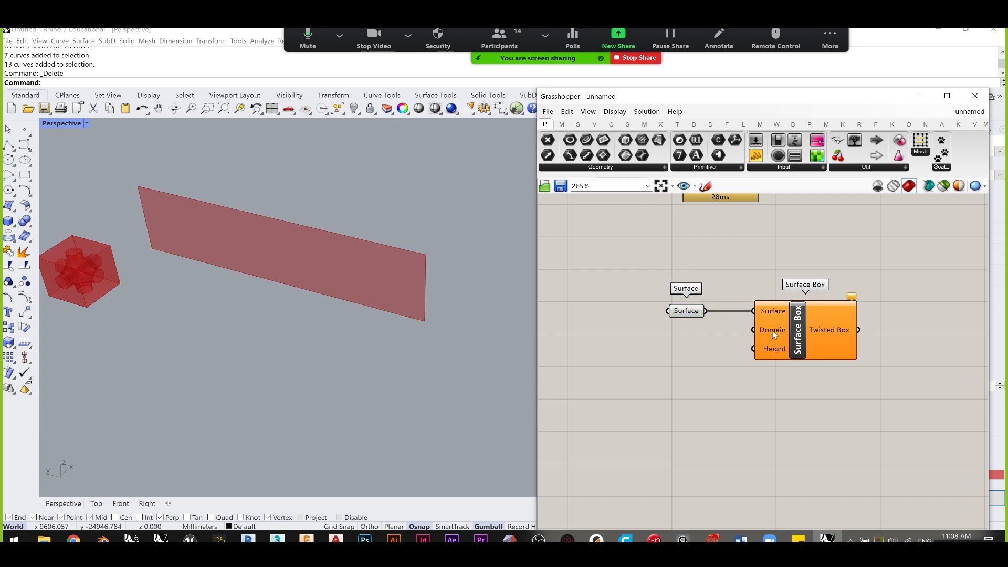
mouse_move(776, 330)
mouse_move(767, 350)
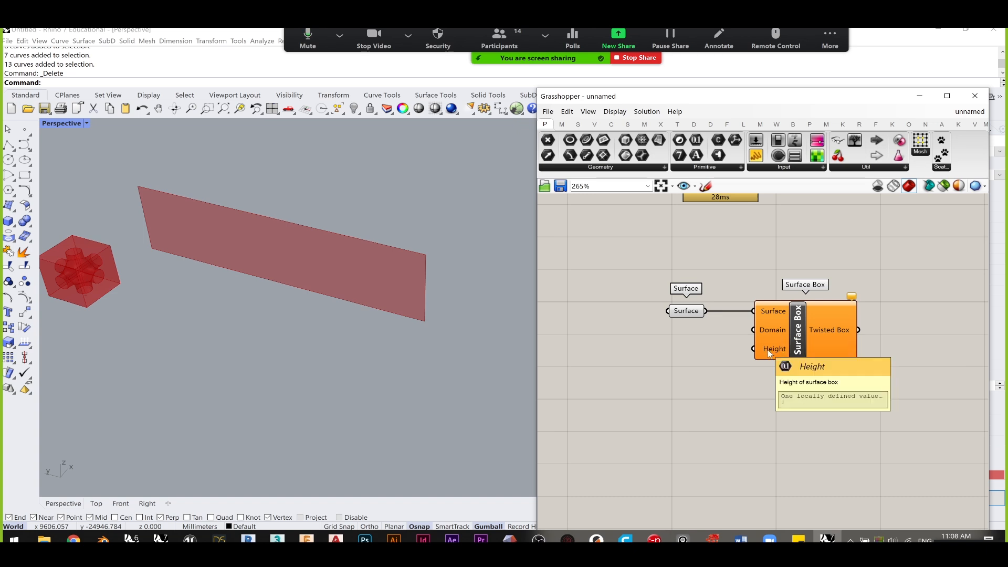
drag(768, 350, 820, 351)
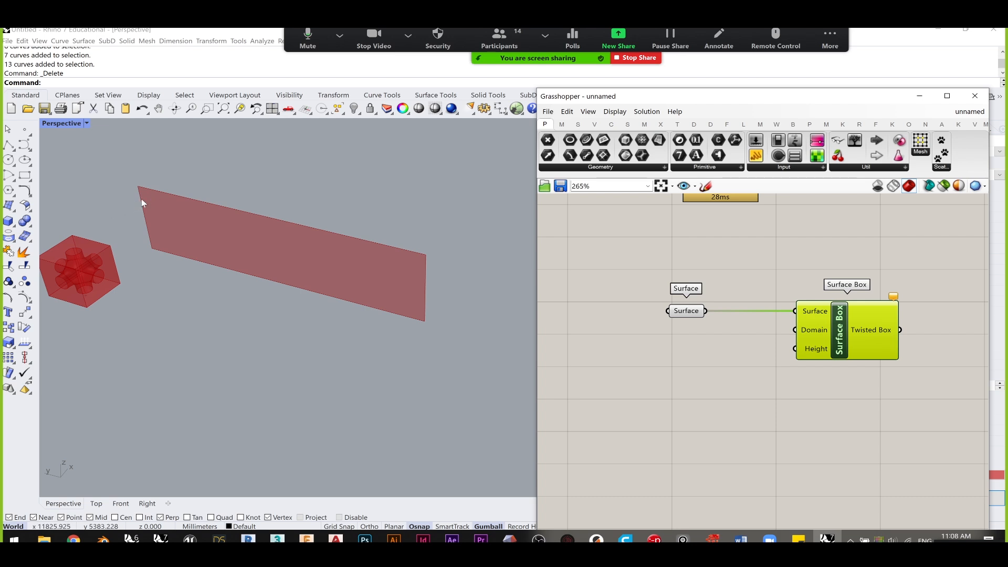
- Add a number slider with the value 200 and connect it to the Height input of Surface Box
double_click(669, 392)
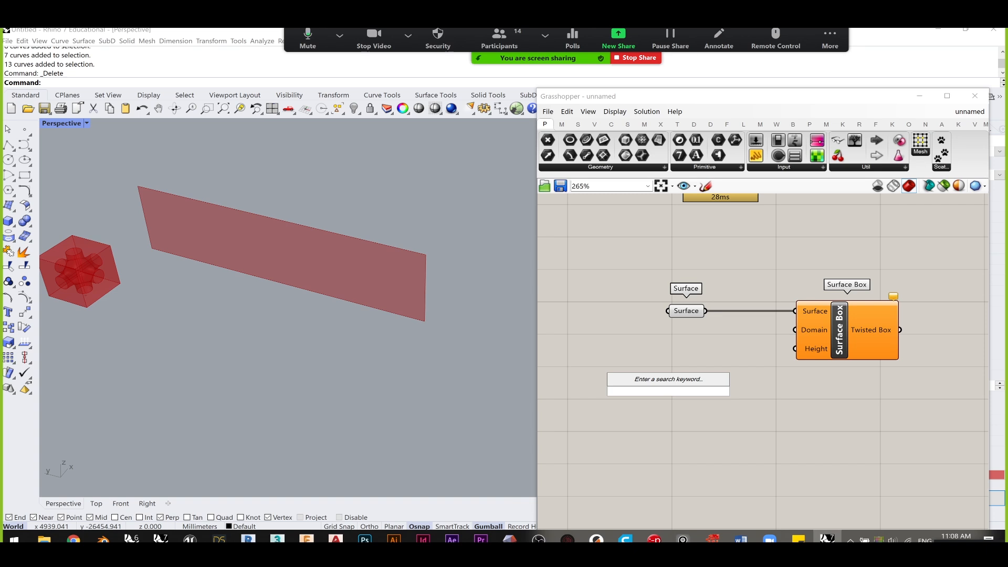
text(200)
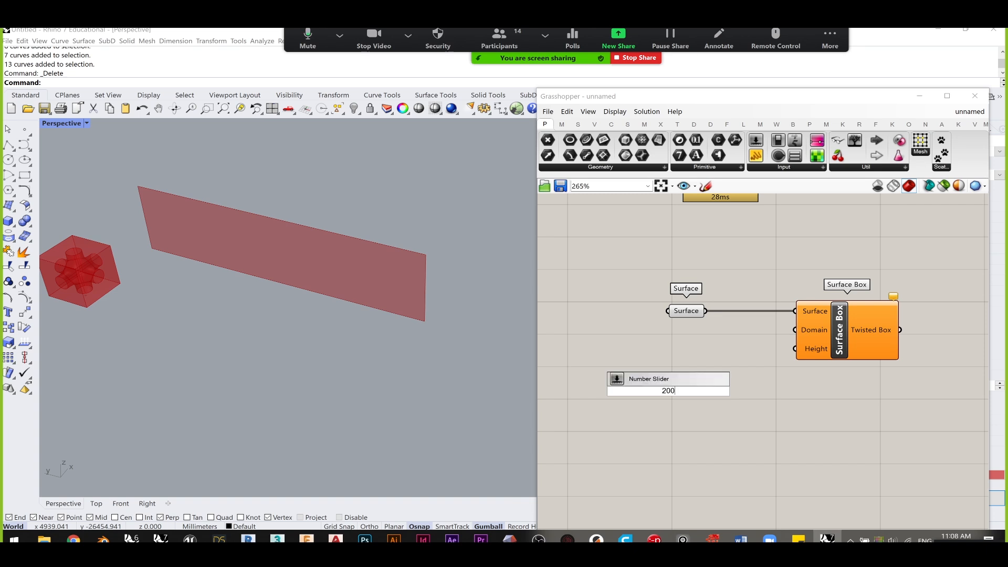
key(Return)
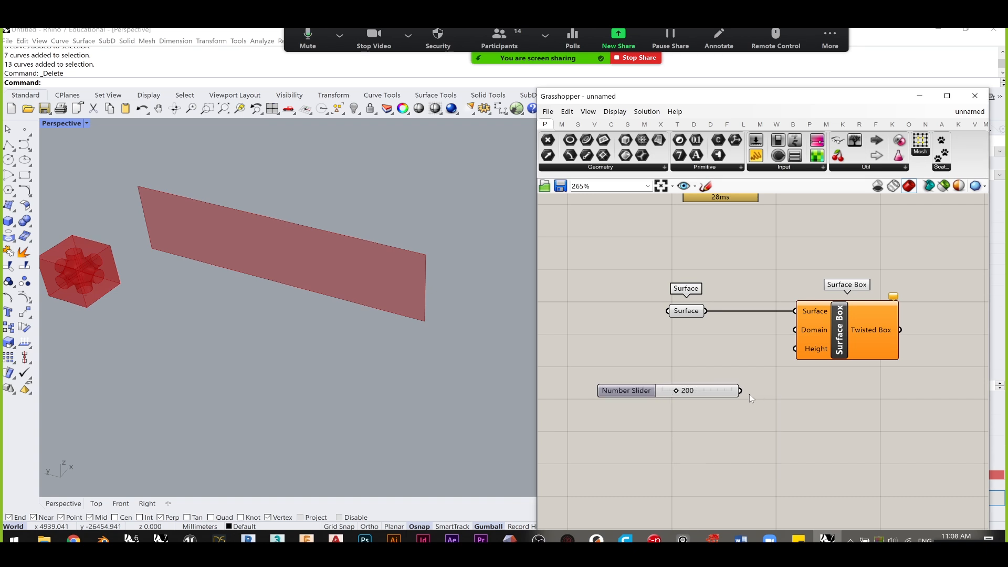
drag(741, 391, 796, 350)
drag(627, 391, 644, 354)
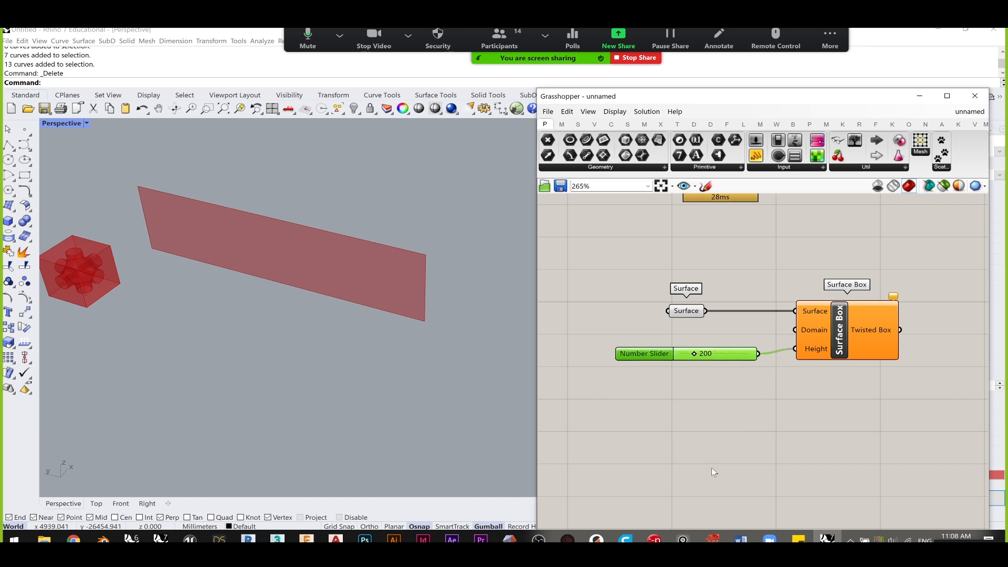
- Line the 200 slider up with the Height input and shift the Surface Box component farther right
drag(740, 355, 757, 348)
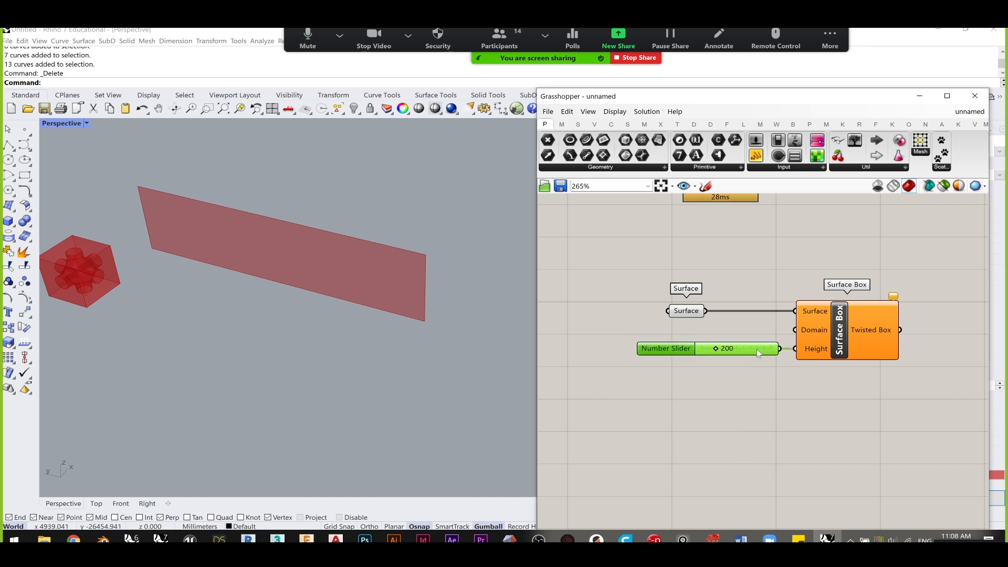
click(716, 382)
drag(754, 364, 758, 350)
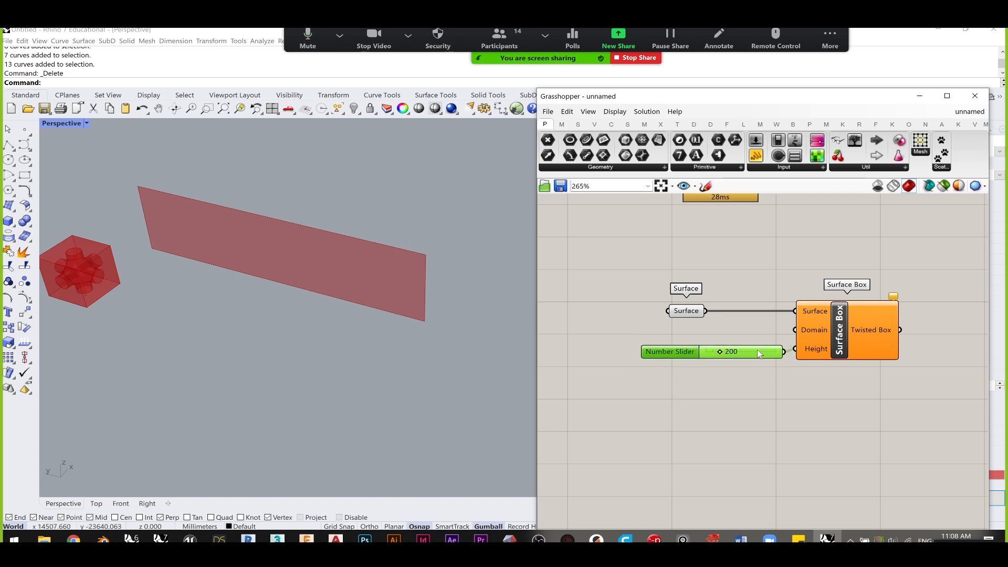
drag(876, 337, 885, 342)
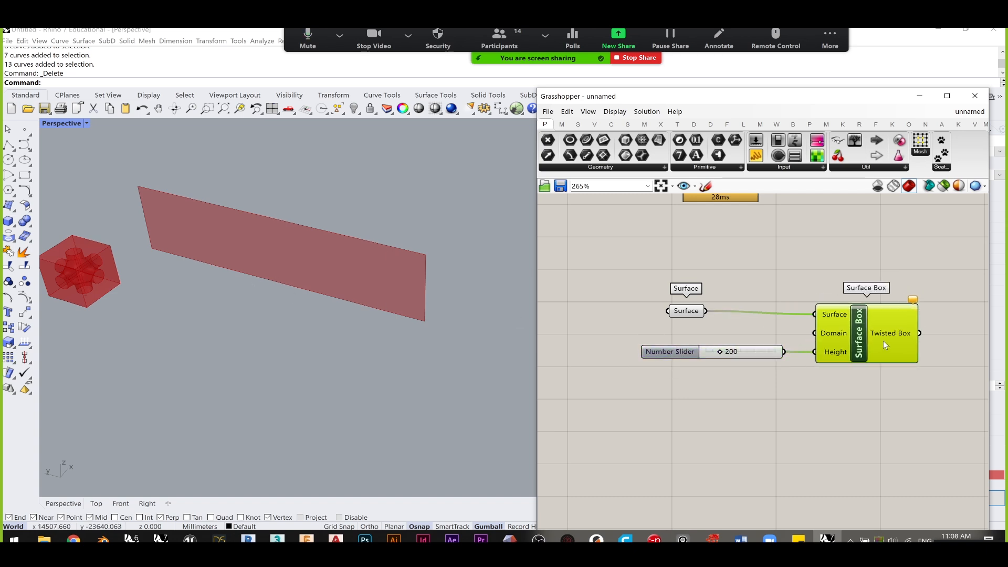
- Move the Surface parameter up and farther from Surface Box, keeping the 200 slider lined up with the Height input
click(797, 265)
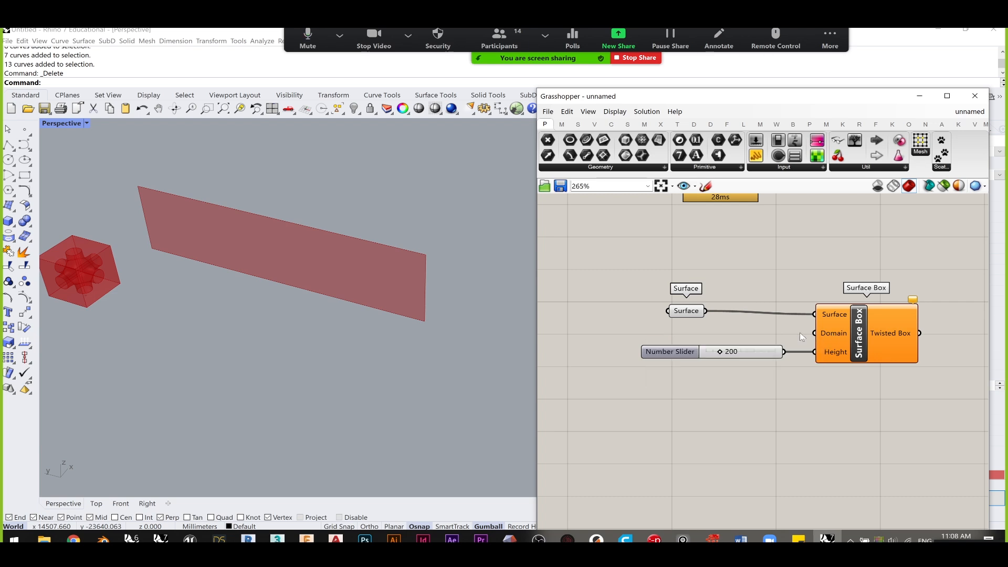
drag(683, 315, 601, 283)
drag(678, 351, 680, 376)
click(721, 355)
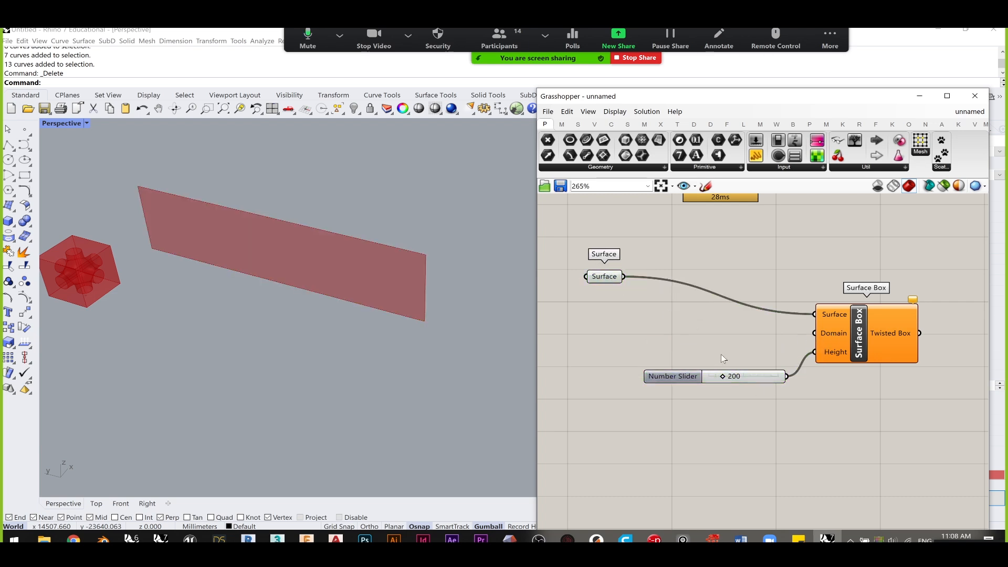
drag(762, 376, 742, 352)
- Add a Panel below the Surface Box component and enter "0 to 5" as its content
scroll(656, 259, down, 3)
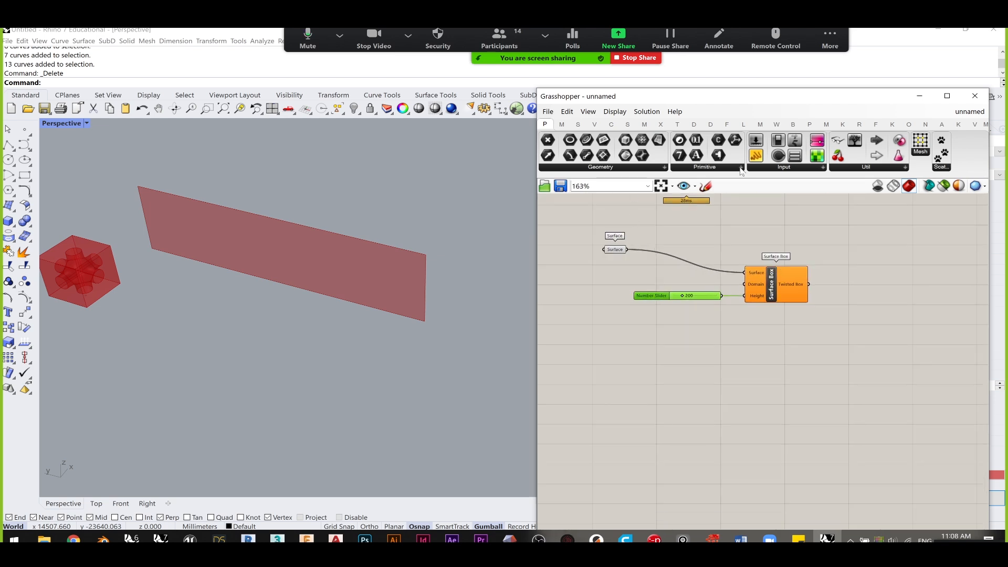
drag(758, 158, 715, 363)
scroll(709, 370, up, 3)
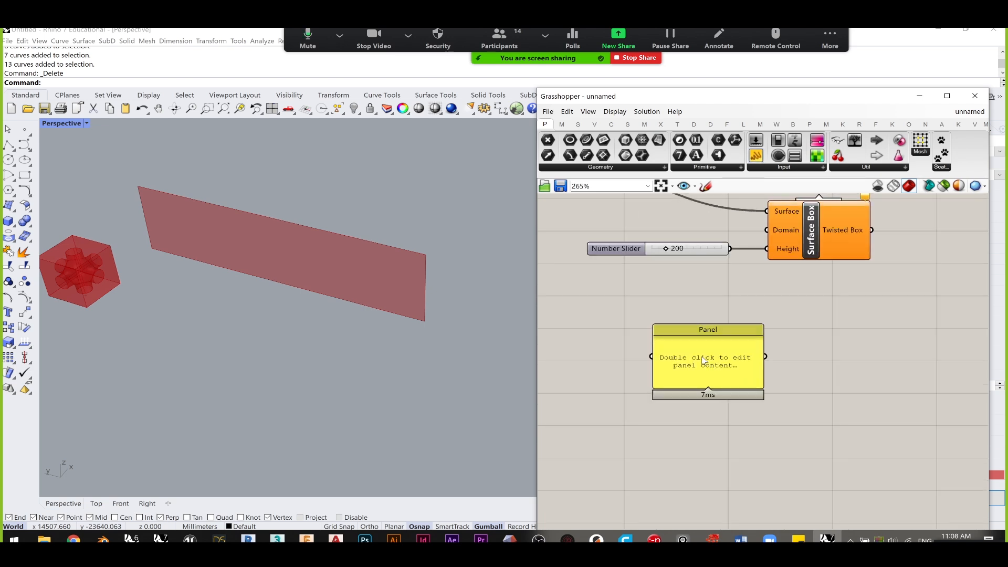
text(0 to )
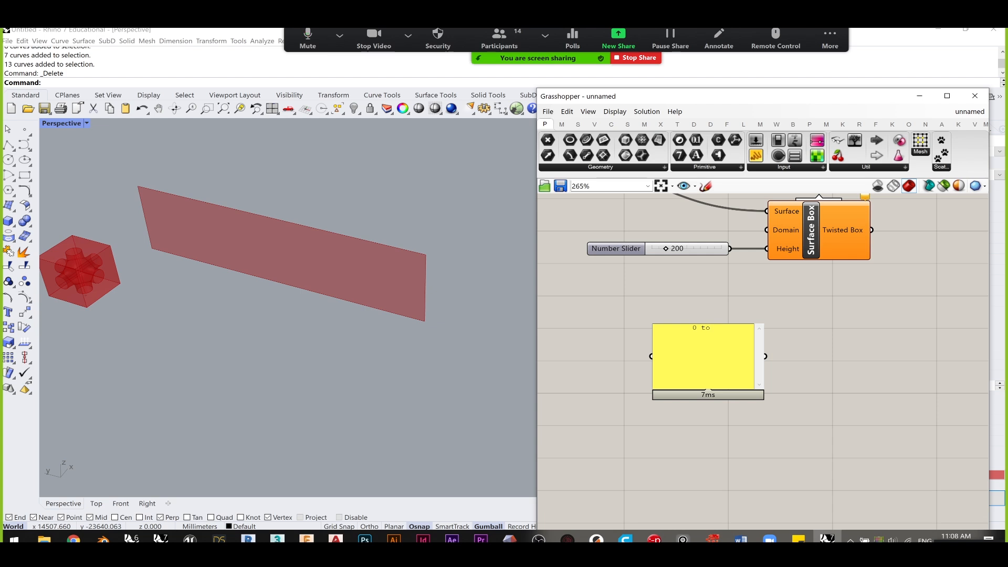
text(5)
click(801, 308)
scroll(733, 384, up, 4)
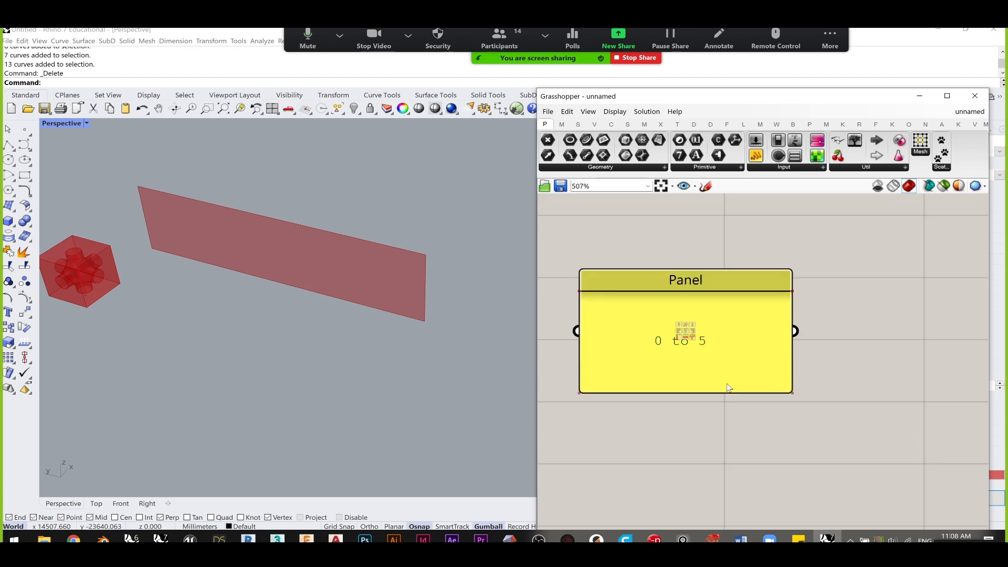
scroll(652, 343, down, 5)
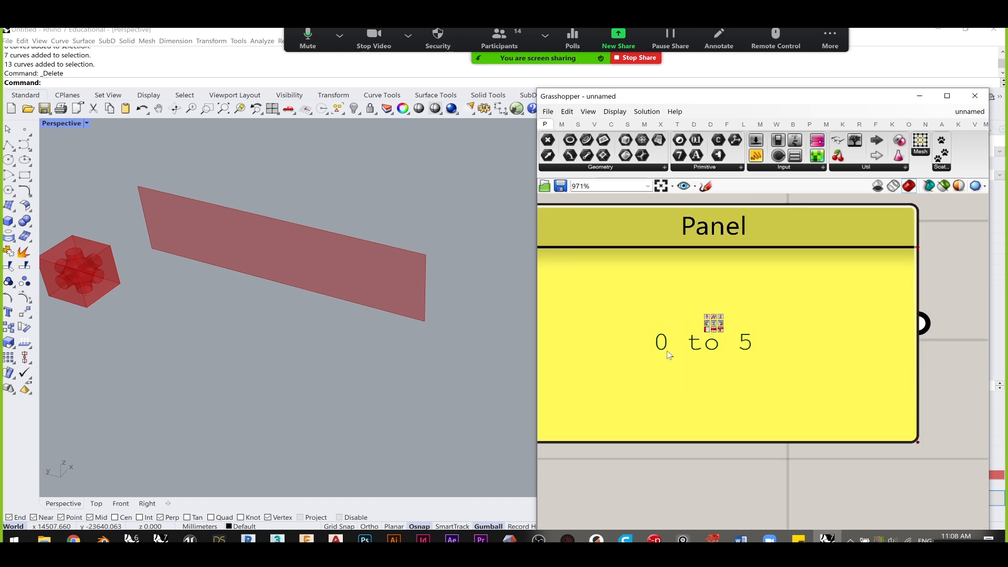
right_drag(797, 359, 716, 334)
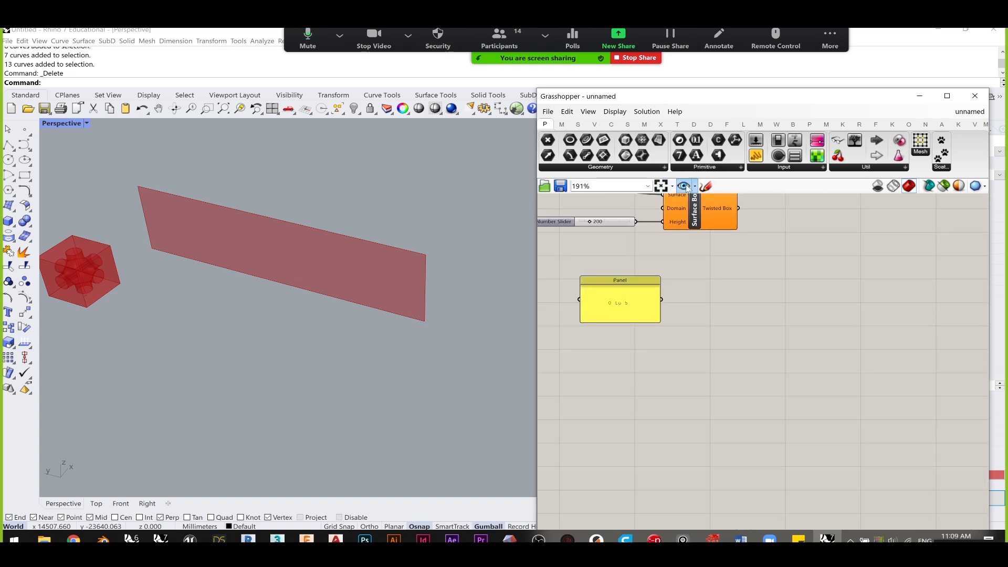
- Sketch a number line with an arrowhead beside the panel, mark 0 and 5 on it, and circle the interval between them
click(706, 186)
drag(709, 329, 890, 335)
drag(705, 318, 709, 324)
drag(852, 322, 853, 339)
mouse_move(717, 340)
mouse_down()
mouse_move(724, 350)
mouse_move(715, 341)
mouse_up()
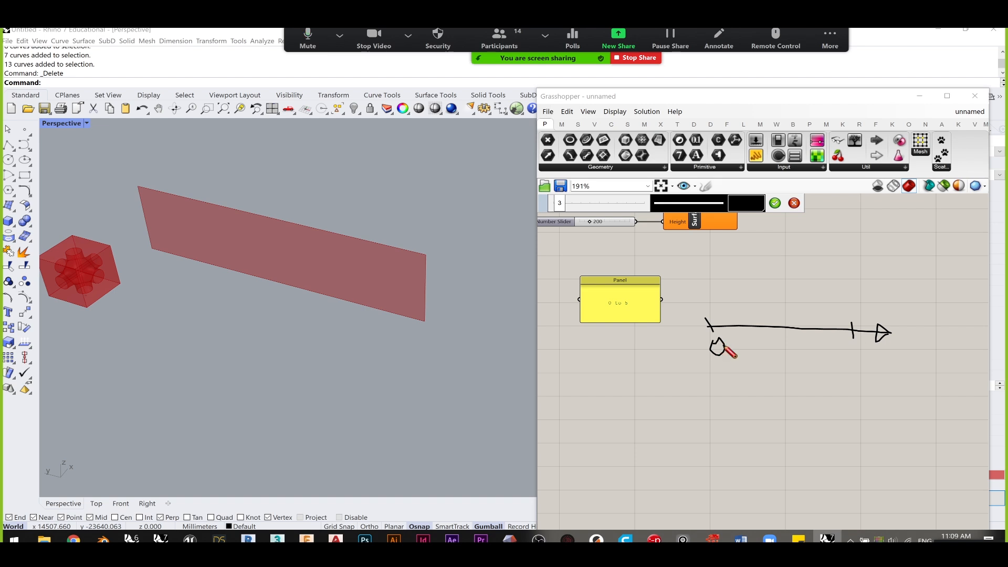
mouse_move(849, 347)
mouse_down()
mouse_move(858, 367)
mouse_move(848, 329)
mouse_move(765, 313)
mouse_move(720, 338)
mouse_move(843, 343)
mouse_move(849, 330)
mouse_up()
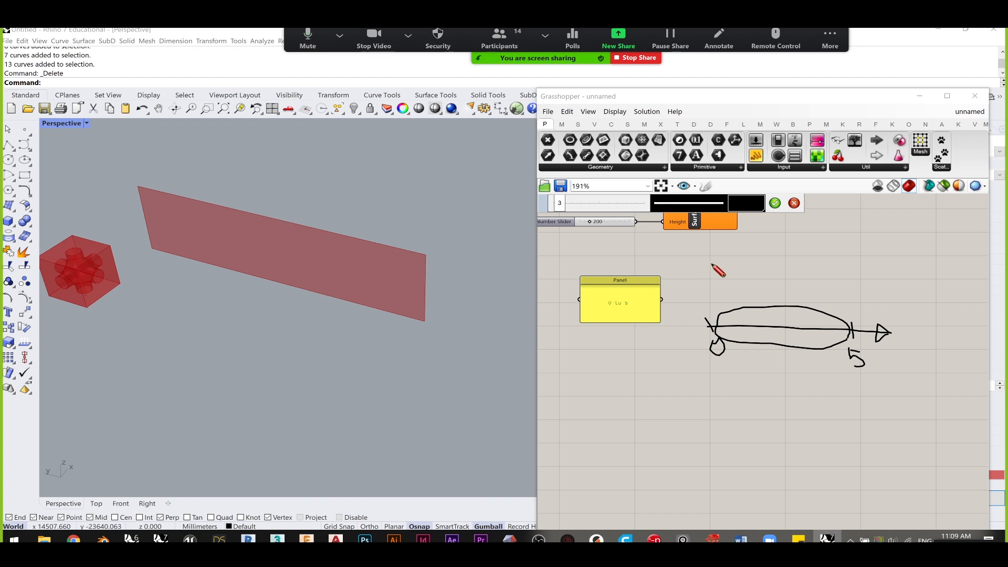
right_click(748, 349)
click(682, 258)
- Delete the whole 0-to-5 number line sketch from the canvas
scroll(669, 240, up, 2)
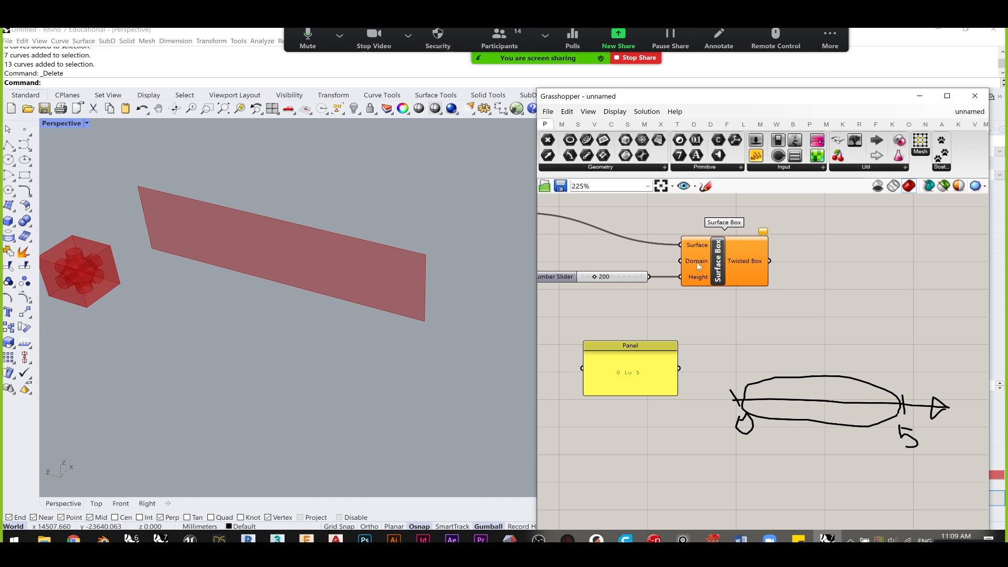
mouse_move(697, 263)
drag(960, 469, 716, 360)
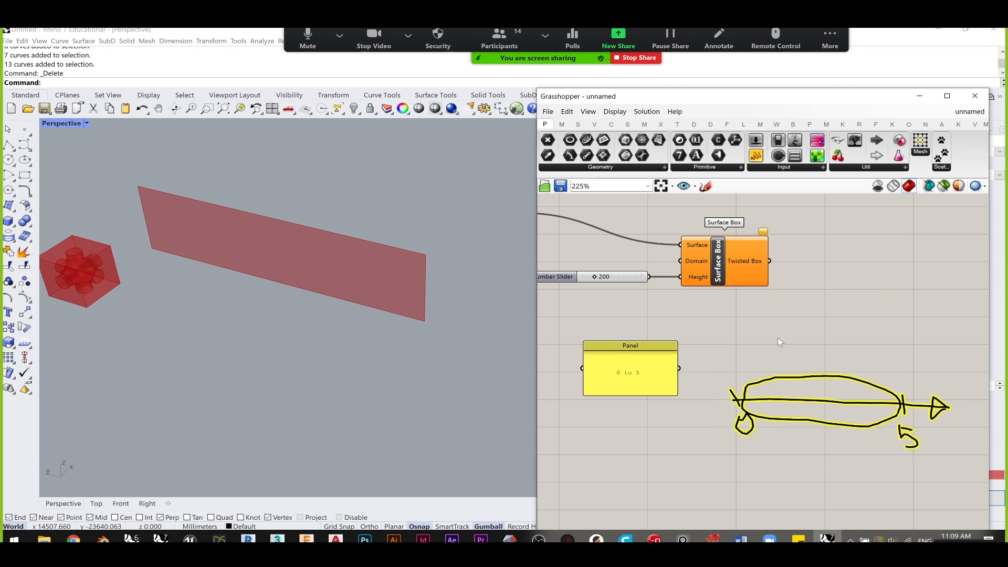
right_drag(779, 361, 736, 292)
mouse_move(908, 407)
mouse_down()
mouse_move(860, 364)
mouse_move(648, 288)
mouse_up()
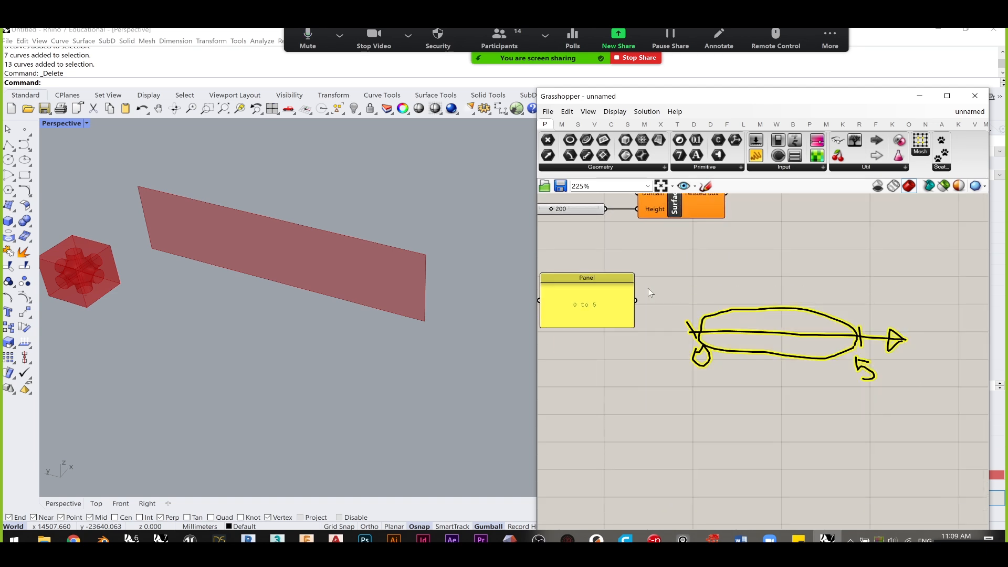
key(Delete)
- Edit the panel to hold two lines, "0 to 5," and "0 to 8", and nudge the panel slightly
right_drag(698, 310, 777, 348)
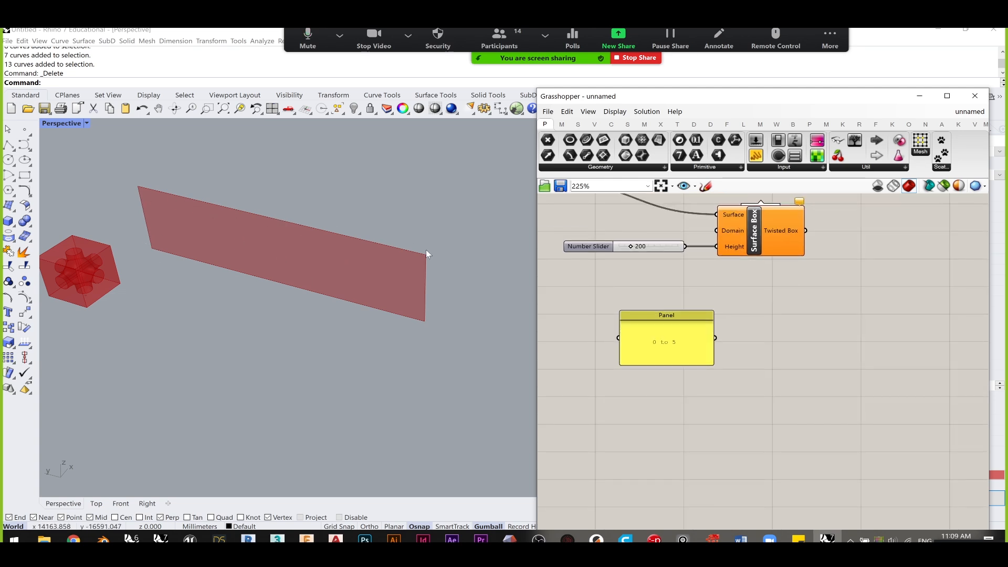
right_drag(746, 243, 834, 298)
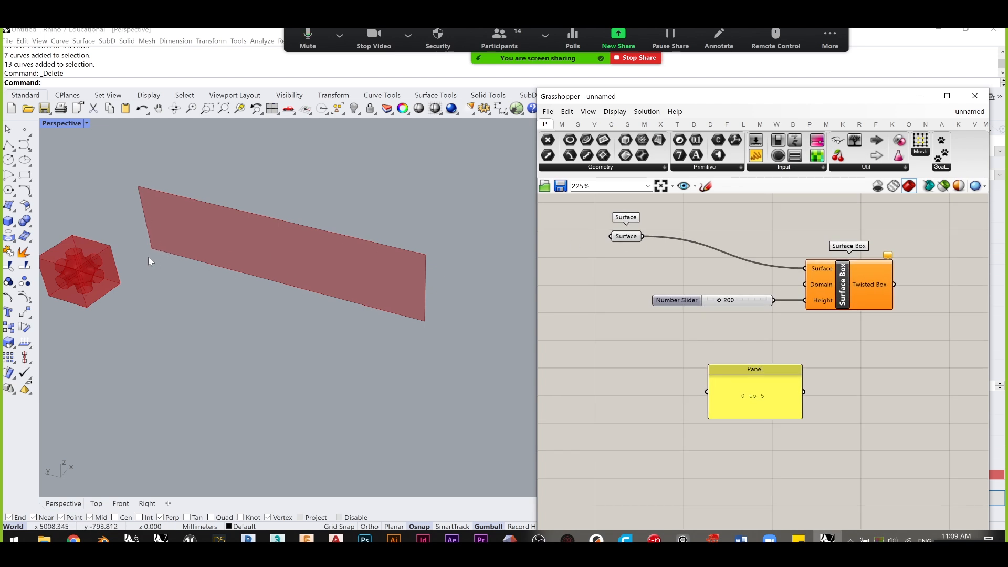
right_drag(836, 287, 708, 231)
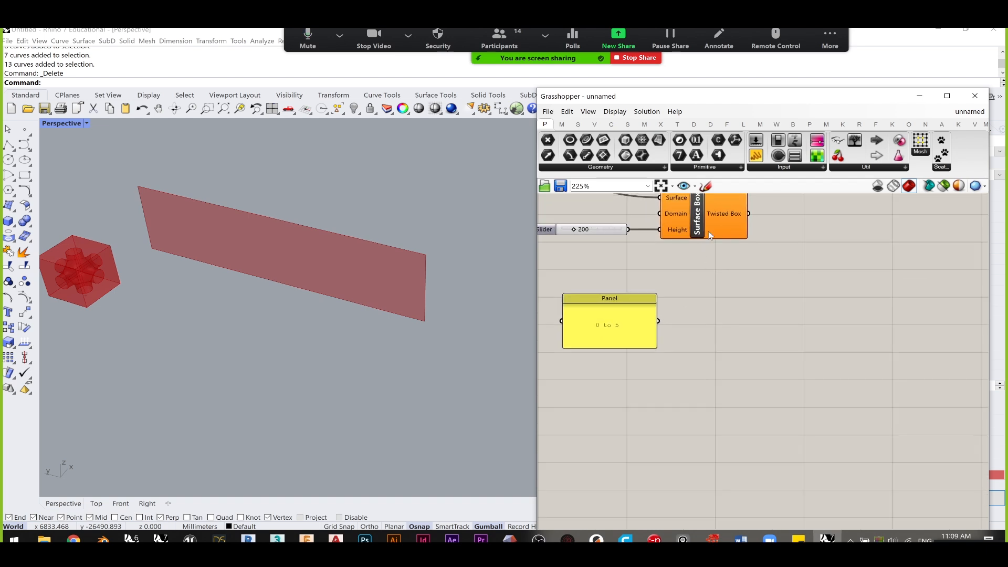
double_click(603, 327)
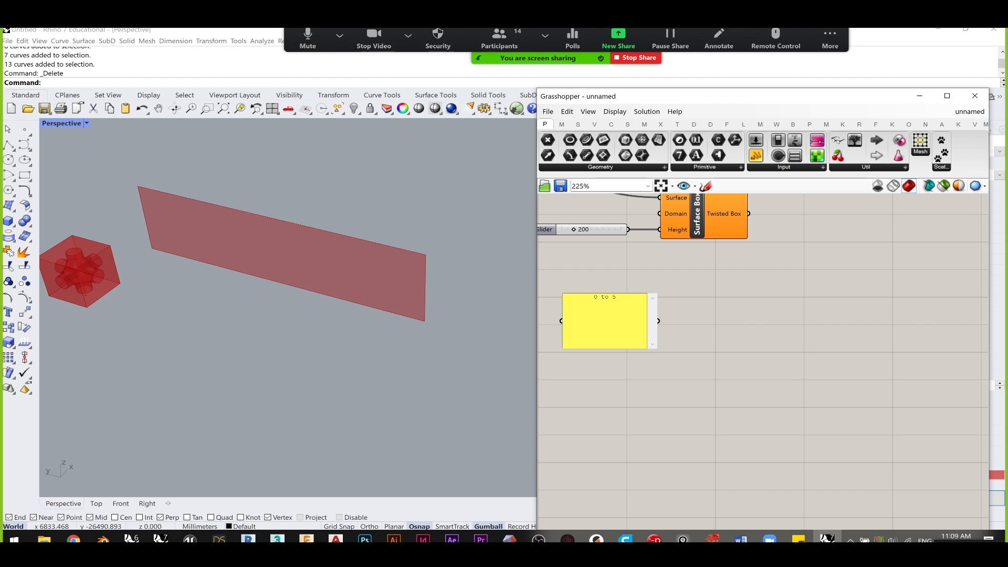
click(725, 331)
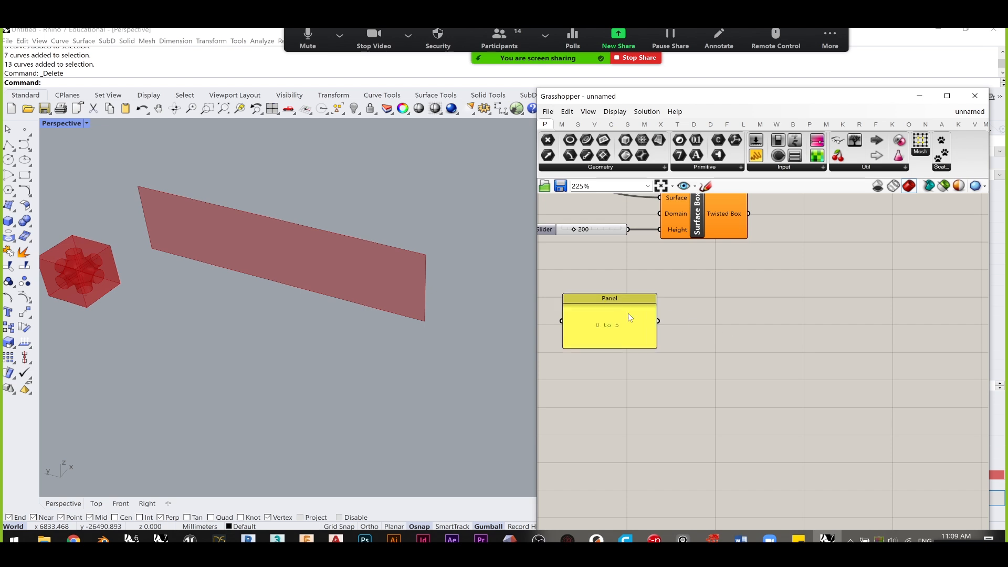
double_click(594, 332)
key(End)
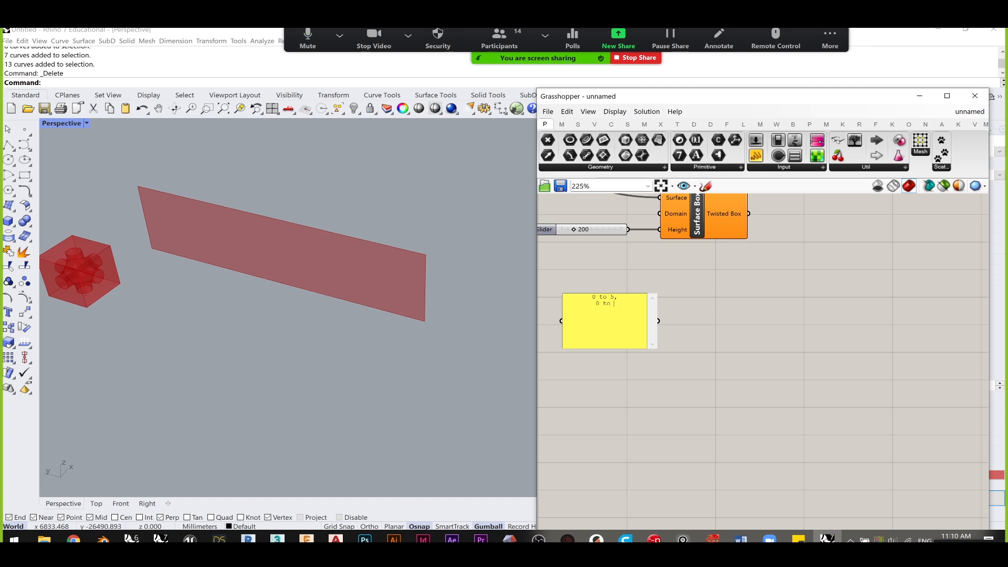
click(704, 270)
click(548, 320)
drag(615, 333, 625, 332)
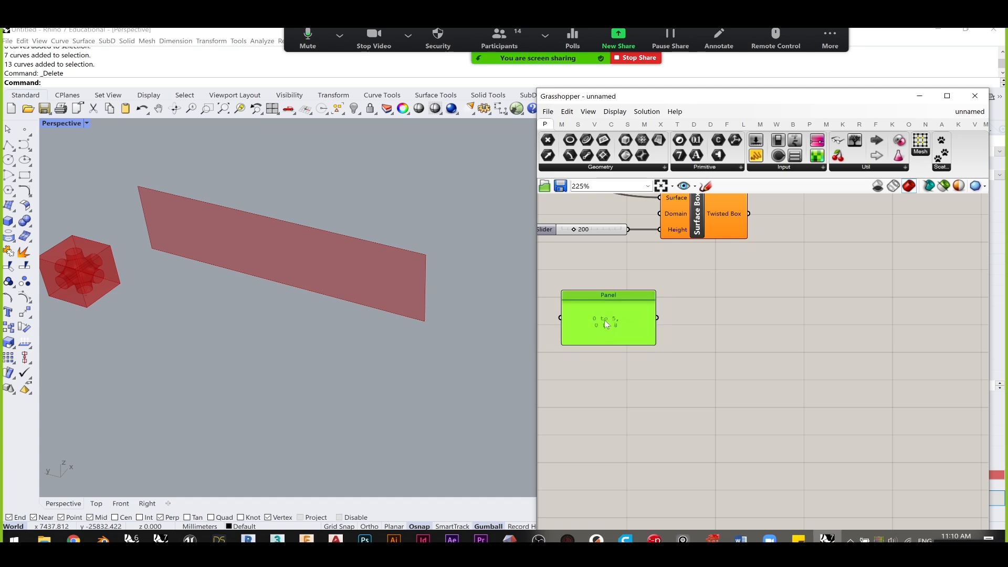
- Sketch a large freehand square on the empty canvas beside the panel and mark its corners
right_drag(716, 341, 689, 329)
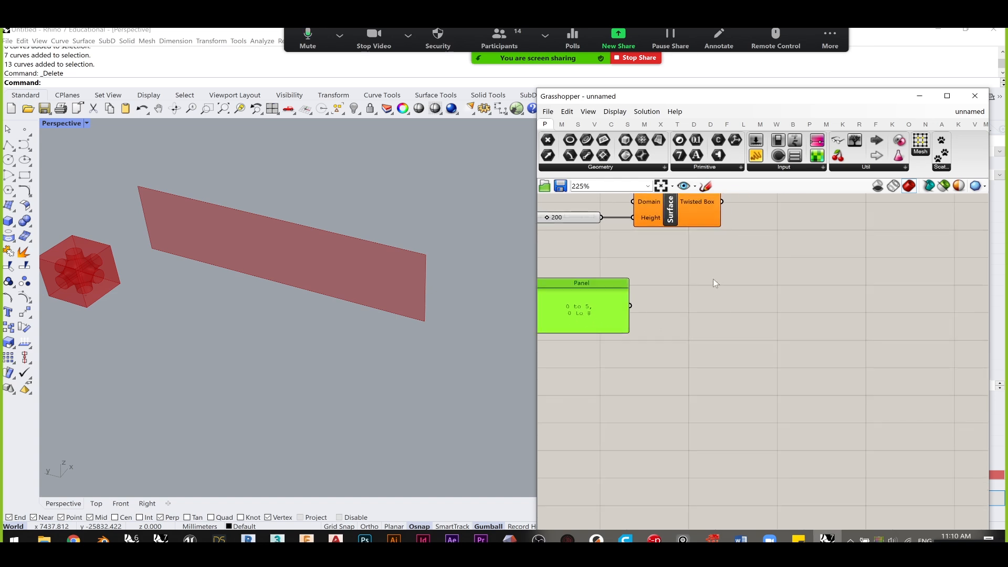
click(704, 187)
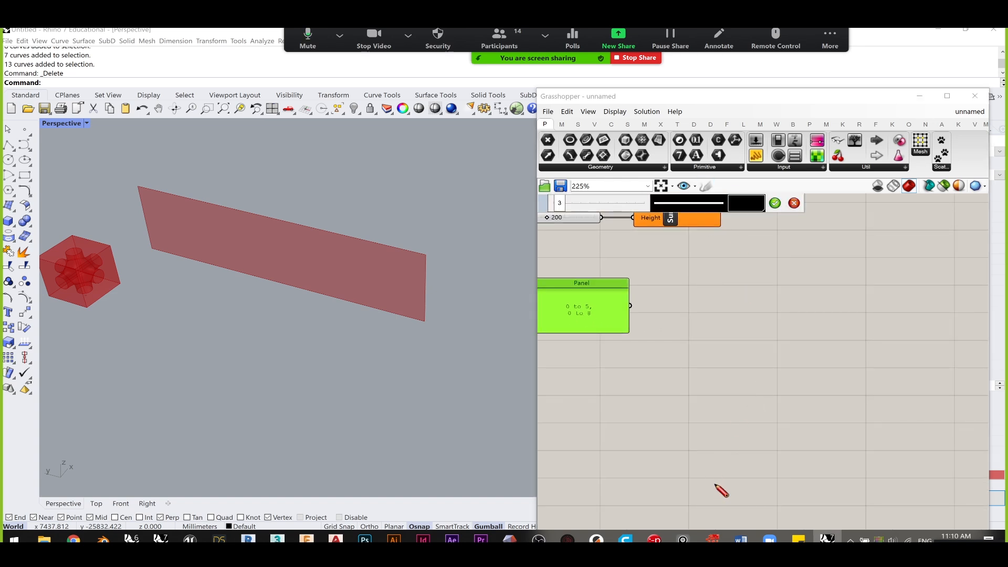
mouse_move(714, 486)
mouse_down()
mouse_move(698, 349)
mouse_move(726, 318)
mouse_move(887, 308)
mouse_move(890, 326)
mouse_up()
mouse_move(891, 380)
mouse_down()
mouse_move(910, 477)
mouse_move(713, 489)
mouse_up()
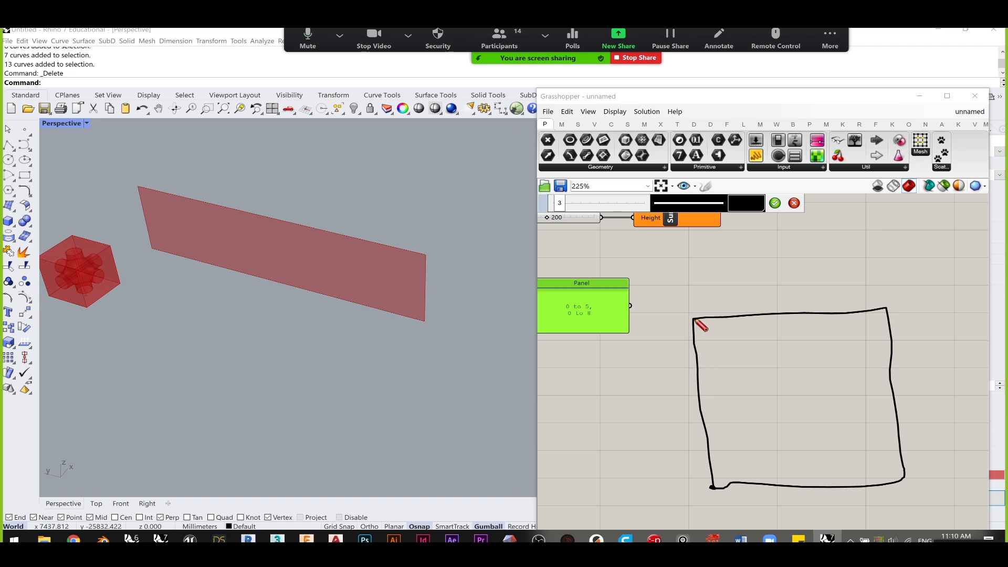
drag(690, 319, 694, 319)
drag(885, 306, 885, 308)
drag(914, 478, 910, 474)
scroll(861, 429, down, 1)
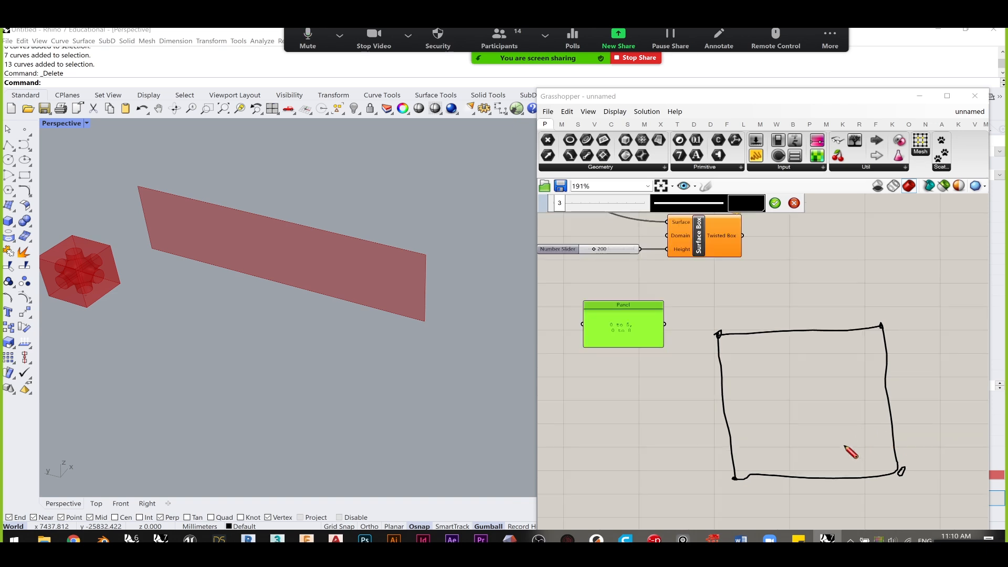
scroll(846, 445, up, 1)
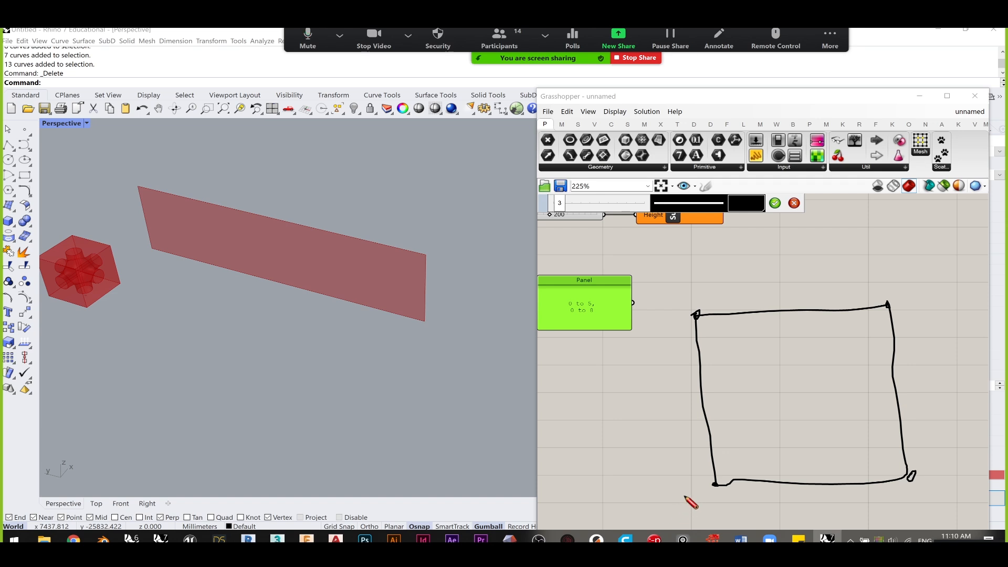
- Label the sketched square's corners 0,0 and 1,0 along the bottom and 0,1 and 1,1 along the top
mouse_move(669, 500)
mouse_down()
mouse_move(685, 520)
mouse_move(698, 503)
mouse_up()
mouse_move(908, 504)
mouse_down()
mouse_move(917, 517)
mouse_move(924, 497)
mouse_up()
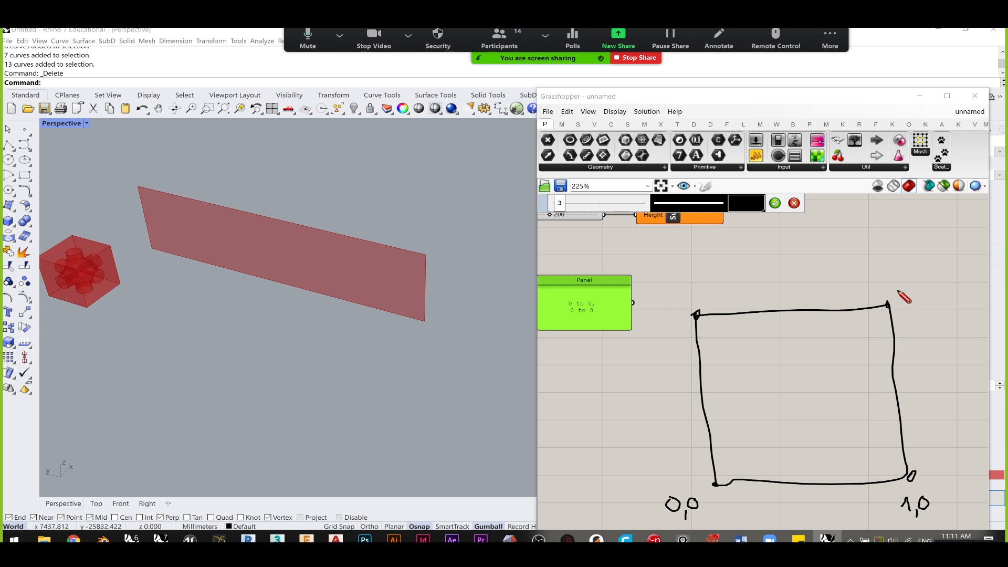
mouse_move(896, 290)
mouse_down()
mouse_move(909, 297)
mouse_move(918, 281)
mouse_up()
mouse_move(665, 291)
mouse_down()
mouse_move(675, 309)
mouse_move(686, 297)
mouse_up()
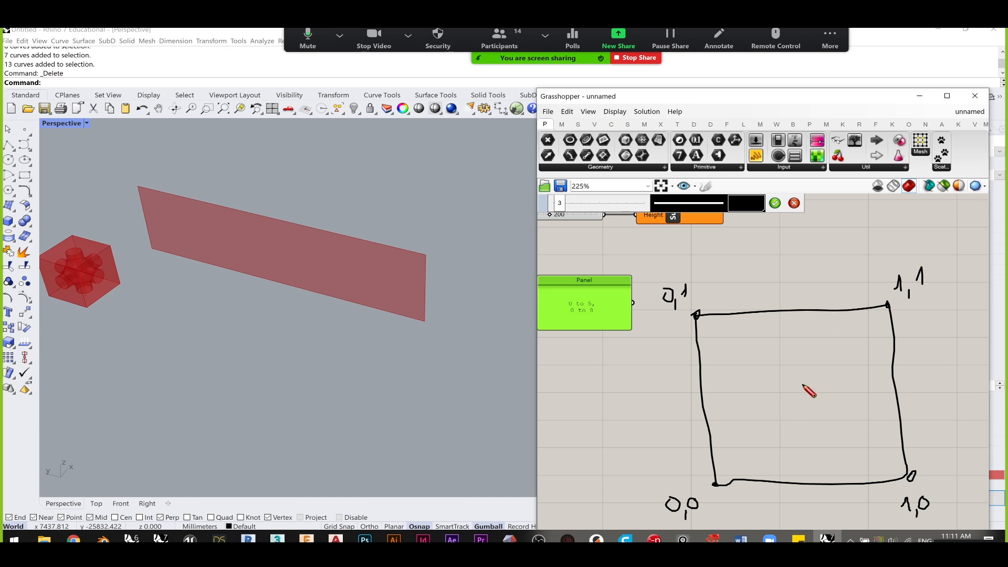
- Write 0,5,0,5 at the square's centre, sketch a smaller cell with direction arrows at the 0,0 corner, and finish the sketch
mouse_move(792, 368)
mouse_down()
mouse_move(799, 379)
mouse_move(805, 364)
mouse_move(812, 377)
mouse_move(837, 367)
mouse_up()
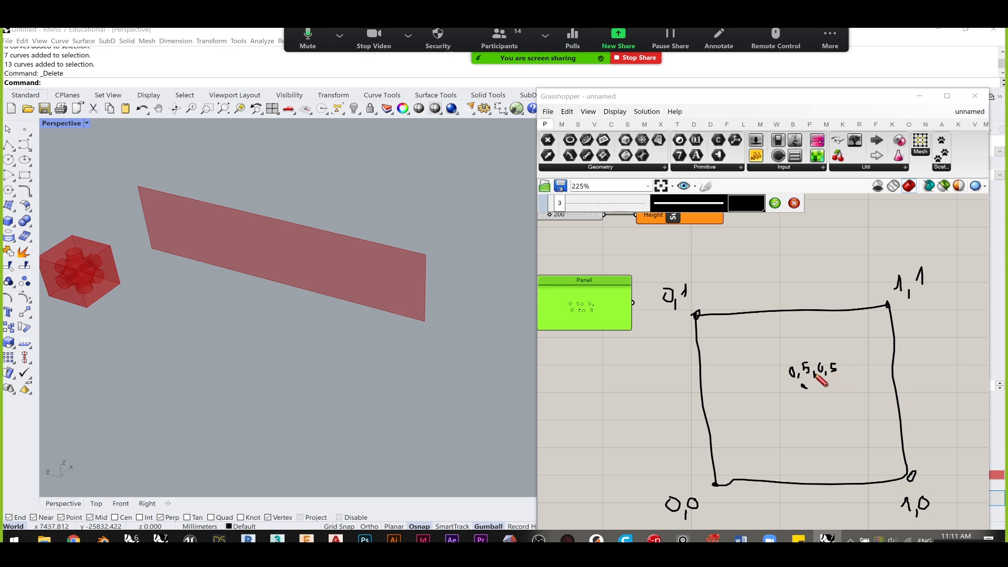
drag(821, 364, 823, 374)
mouse_move(710, 428)
mouse_down()
mouse_move(786, 430)
mouse_move(796, 482)
mouse_move(777, 432)
mouse_move(709, 428)
mouse_up()
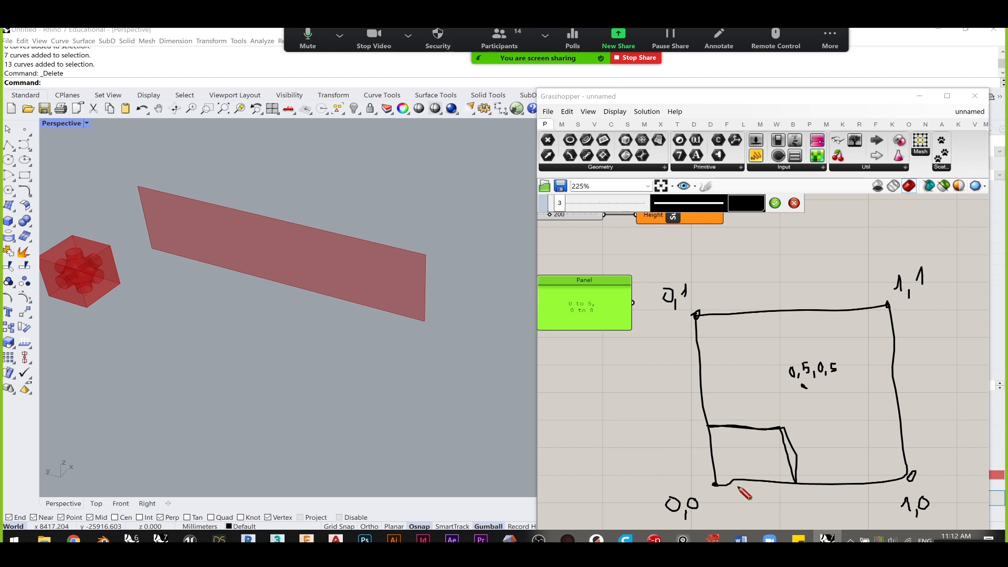
drag(726, 496, 809, 500)
mouse_move(697, 467)
mouse_down()
mouse_move(687, 436)
mouse_move(690, 453)
mouse_up()
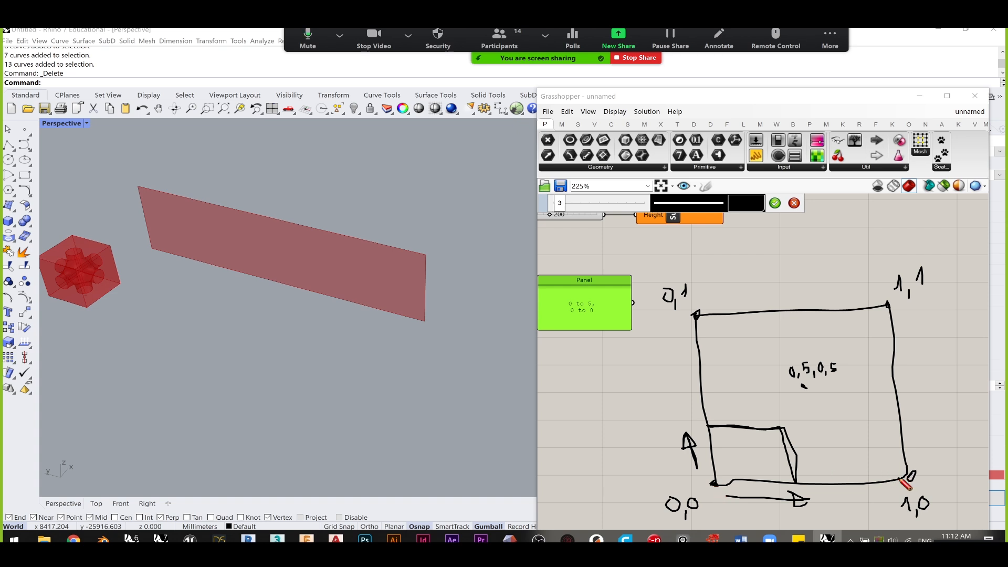
scroll(887, 402, down, 3)
right_click(746, 354)
click(915, 372)
middle_click(917, 375)
- Sketch a number line with an arrowhead below the square and mark 0, 0,4 and 1 on it
mouse_move(717, 324)
right_down()
mouse_move(706, 324)
mouse_move(749, 317)
mouse_move(733, 285)
right_up()
scroll(616, 405, up, 2)
mouse_move(616, 405)
right_down()
mouse_move(675, 377)
mouse_move(685, 359)
right_up()
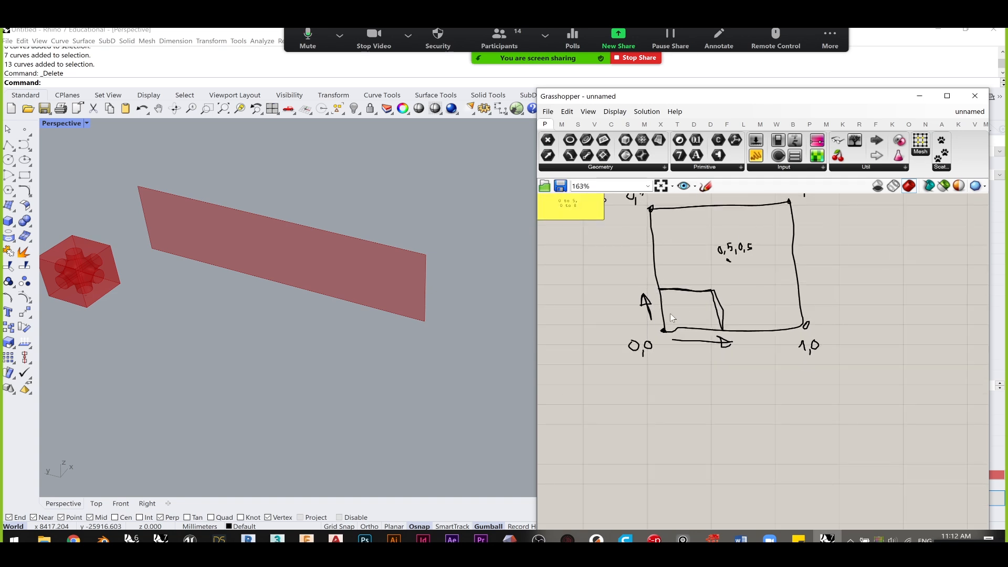
click(706, 186)
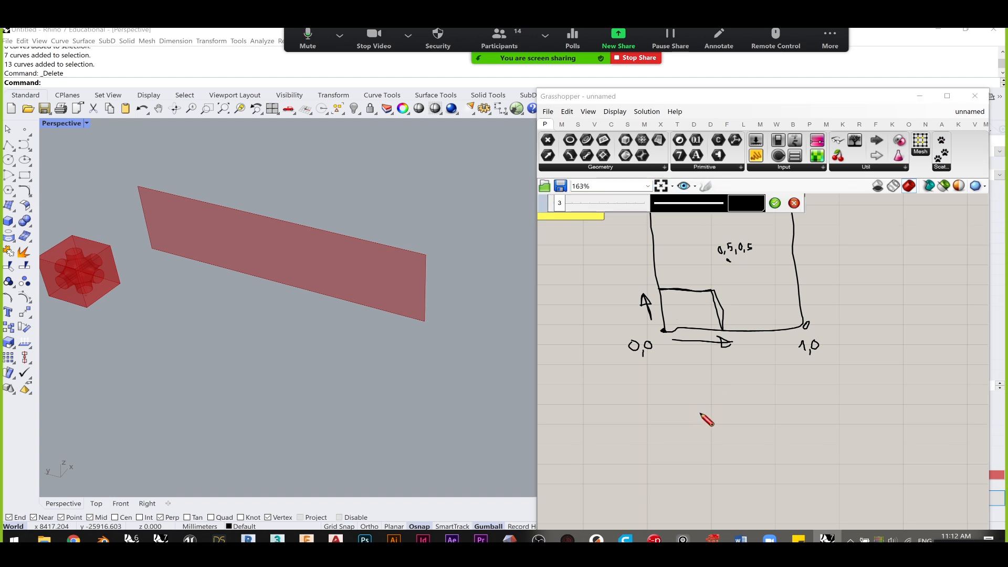
mouse_move(676, 447)
mouse_down()
mouse_move(833, 437)
mouse_move(822, 447)
mouse_move(833, 436)
mouse_up()
drag(677, 443, 671, 460)
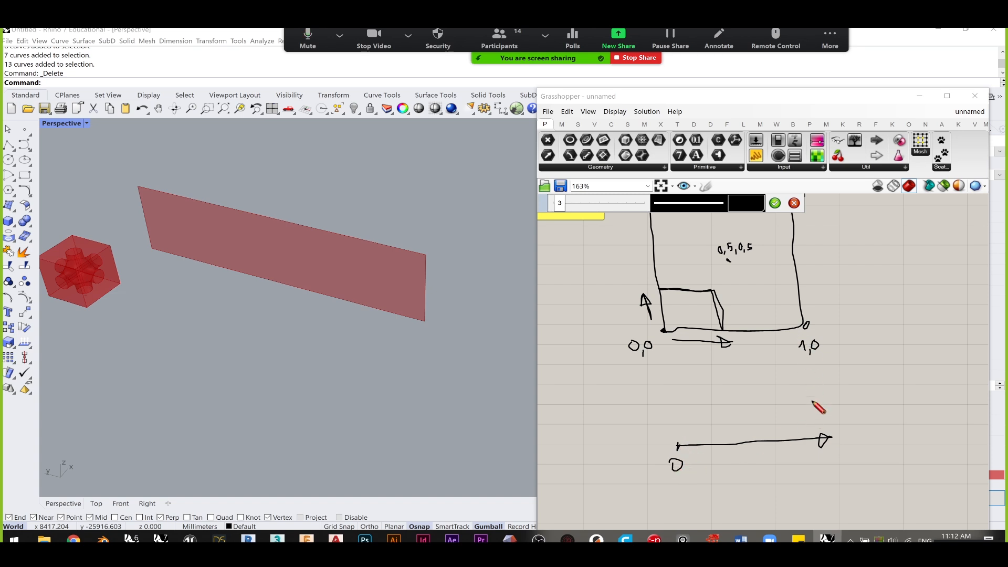
drag(814, 435, 813, 466)
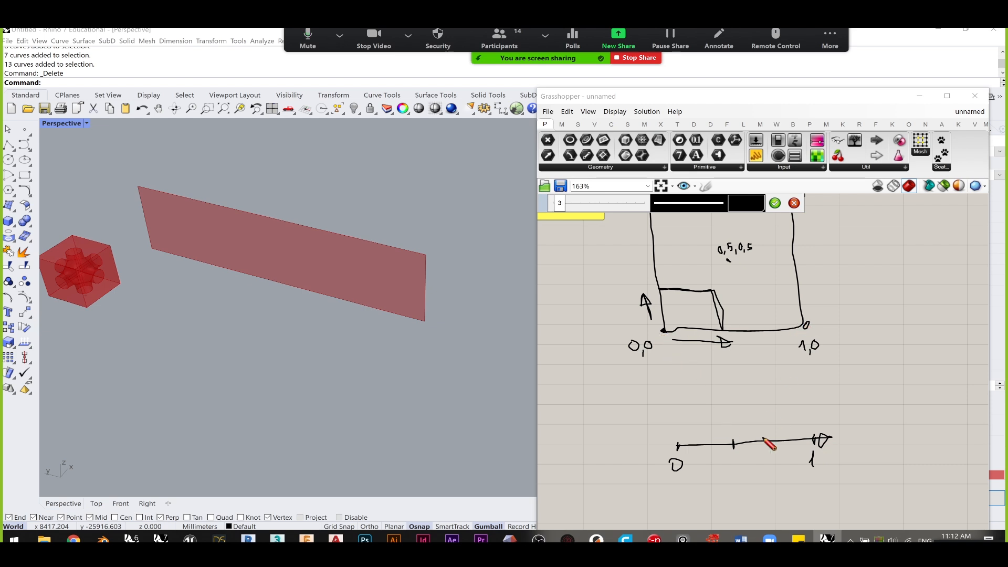
mouse_move(725, 459)
mouse_down()
mouse_move(734, 480)
mouse_move(741, 472)
mouse_up()
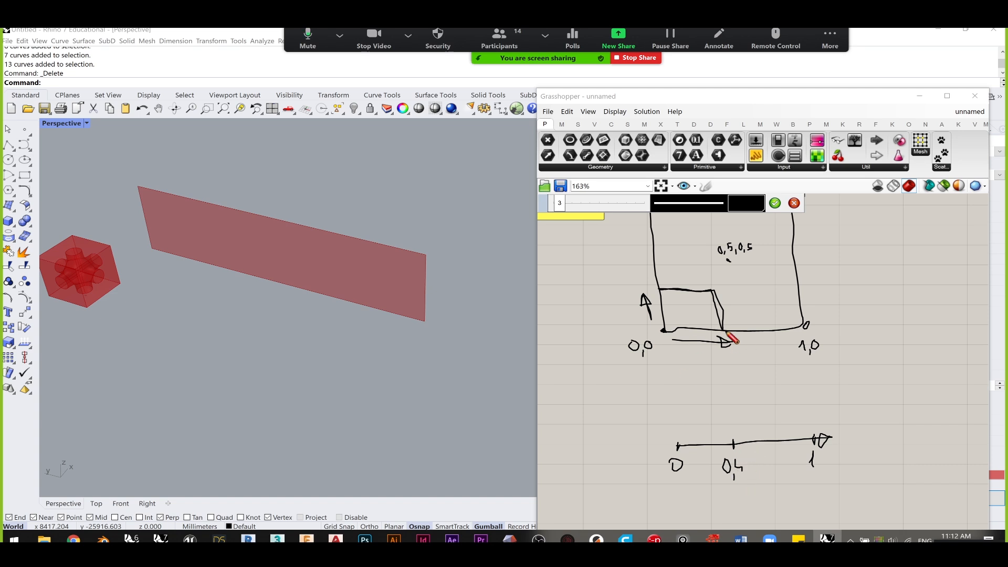
- Circle the small cell's base edge and the 0 to 0,4 stretch of the number line, and write "0 to 0,4" below it
drag(724, 332, 724, 330)
mouse_move(700, 460)
mouse_down()
mouse_move(683, 436)
mouse_move(727, 442)
mouse_move(711, 460)
mouse_move(676, 448)
mouse_move(725, 442)
mouse_move(713, 452)
mouse_up()
mouse_move(709, 338)
mouse_down()
mouse_move(671, 332)
mouse_move(709, 328)
mouse_move(715, 338)
mouse_up()
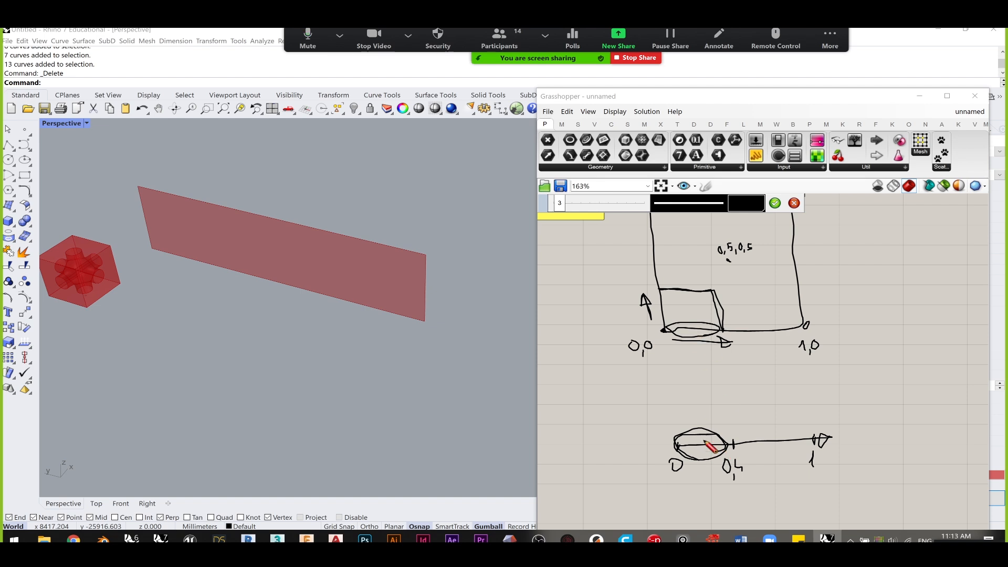
drag(675, 504, 757, 508)
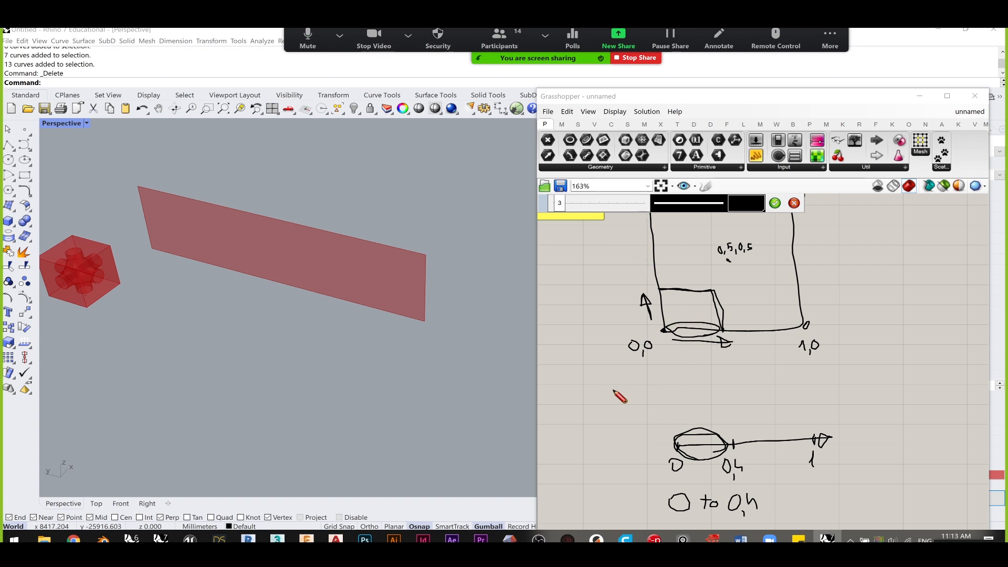
- Sketch a vertical number line marked 0, 0,2 and 1, write "0 to 0,2" below it, and frame both written ranges together
drag(915, 433, 895, 275)
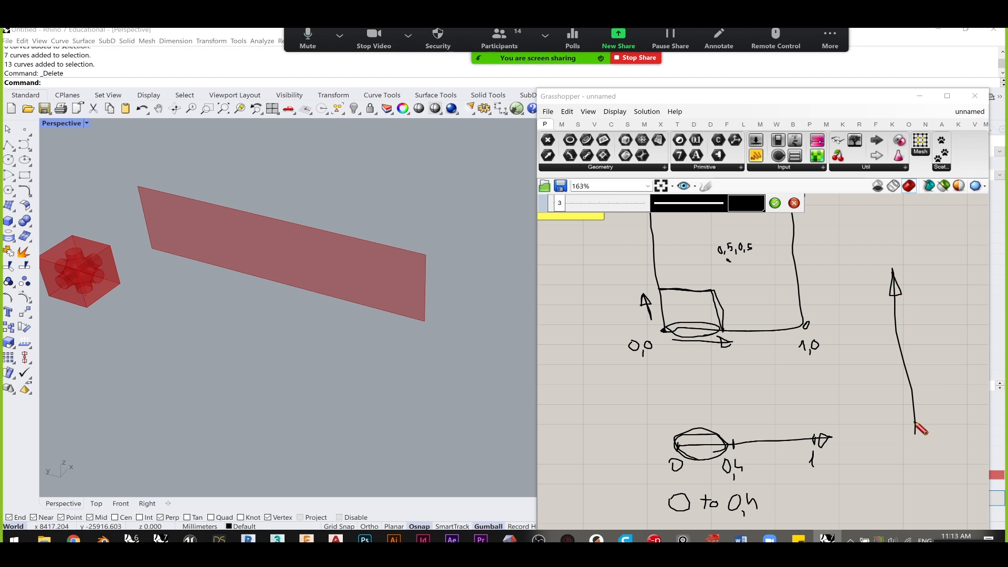
mouse_move(911, 449)
mouse_down()
mouse_move(919, 435)
mouse_move(933, 441)
mouse_up()
drag(891, 301, 900, 301)
mouse_move(901, 391)
mouse_down()
mouse_move(934, 385)
mouse_move(957, 396)
mouse_up()
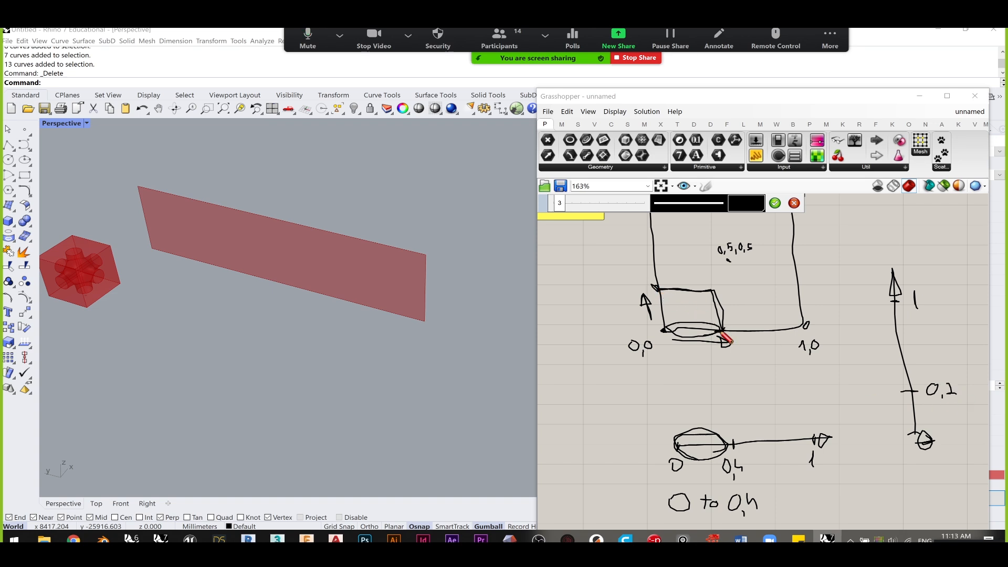
mouse_move(911, 402)
mouse_down()
mouse_move(915, 427)
mouse_move(912, 393)
mouse_up()
mouse_move(891, 505)
mouse_down()
mouse_move(885, 493)
mouse_move(937, 482)
mouse_move(942, 504)
mouse_move(958, 486)
mouse_move(963, 496)
mouse_up()
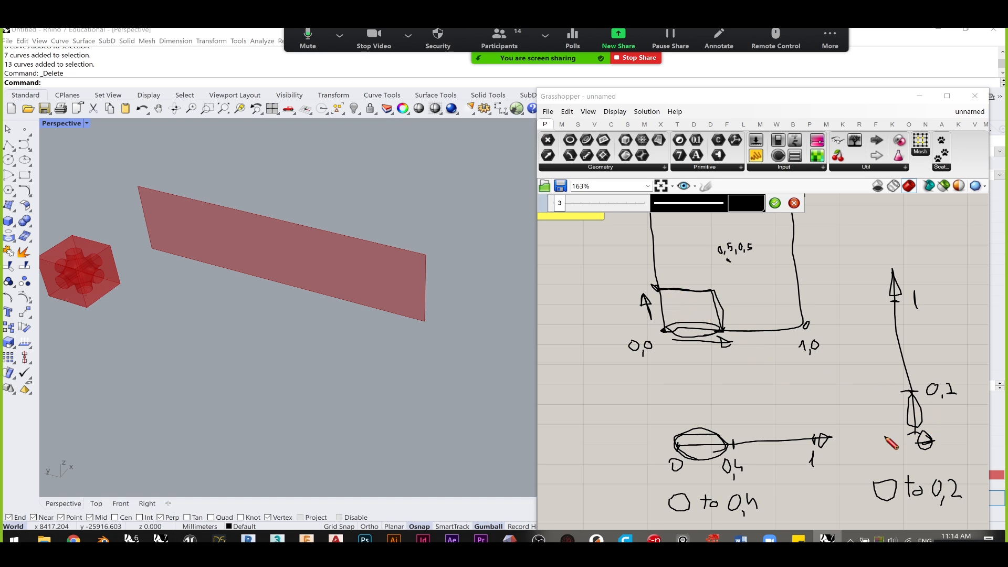
mouse_move(953, 474)
mouse_down()
mouse_move(664, 493)
mouse_move(751, 526)
mouse_move(929, 522)
mouse_move(969, 491)
mouse_move(956, 473)
mouse_up()
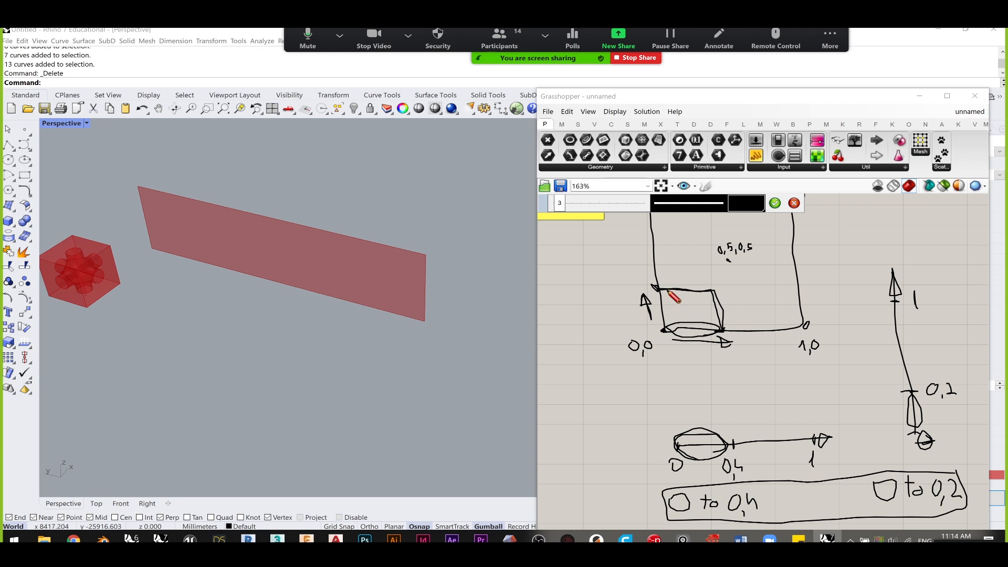
- Hatch the small cell, sketch further cells inside the square, and draw two empty frames below the framed ranges
mouse_move(674, 291)
mouse_down()
mouse_move(666, 308)
mouse_move(676, 330)
mouse_move(694, 331)
mouse_move(650, 305)
mouse_up()
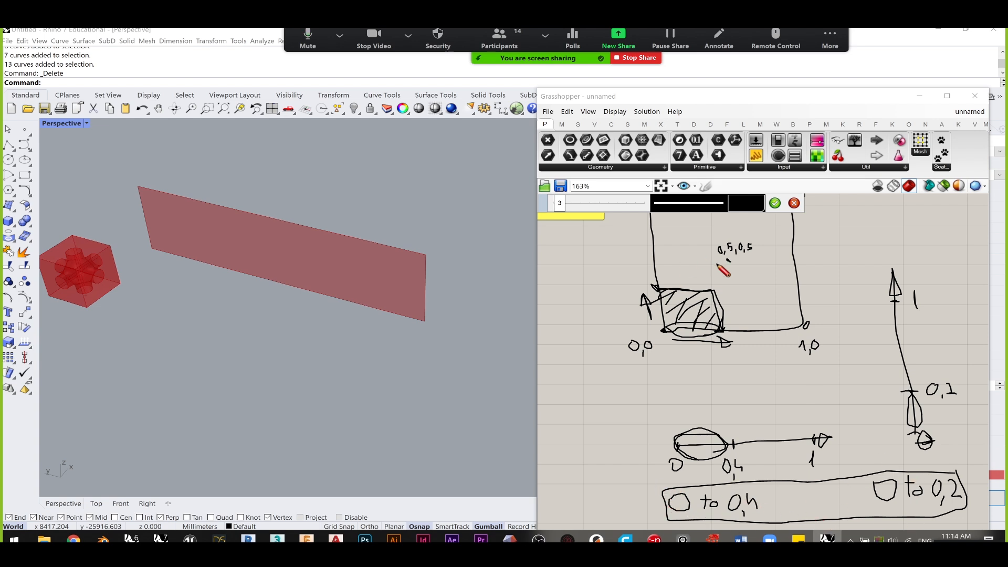
mouse_move(716, 265)
mouse_down()
mouse_move(713, 289)
mouse_move(762, 298)
mouse_move(756, 265)
mouse_move(723, 265)
mouse_up()
scroll(729, 268, down, 3)
mouse_move(687, 237)
mouse_down()
mouse_move(688, 256)
mouse_move(725, 255)
mouse_move(726, 237)
mouse_move(687, 236)
mouse_up()
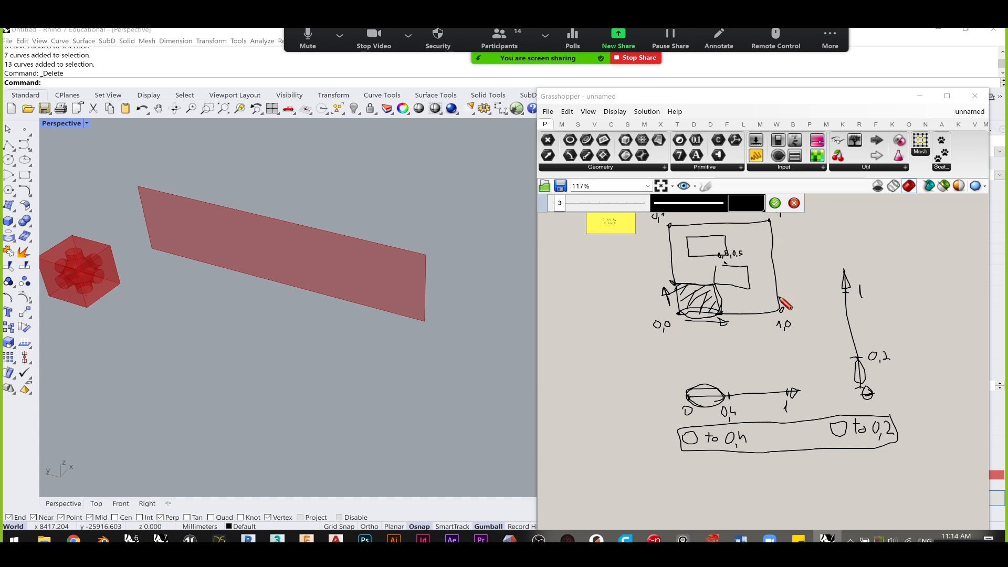
mouse_move(716, 262)
mouse_down()
mouse_move(672, 261)
mouse_move(673, 284)
mouse_move(717, 271)
mouse_move(716, 262)
mouse_up()
mouse_move(691, 456)
mouse_down()
mouse_move(702, 479)
mouse_move(887, 476)
mouse_move(898, 454)
mouse_move(689, 455)
mouse_up()
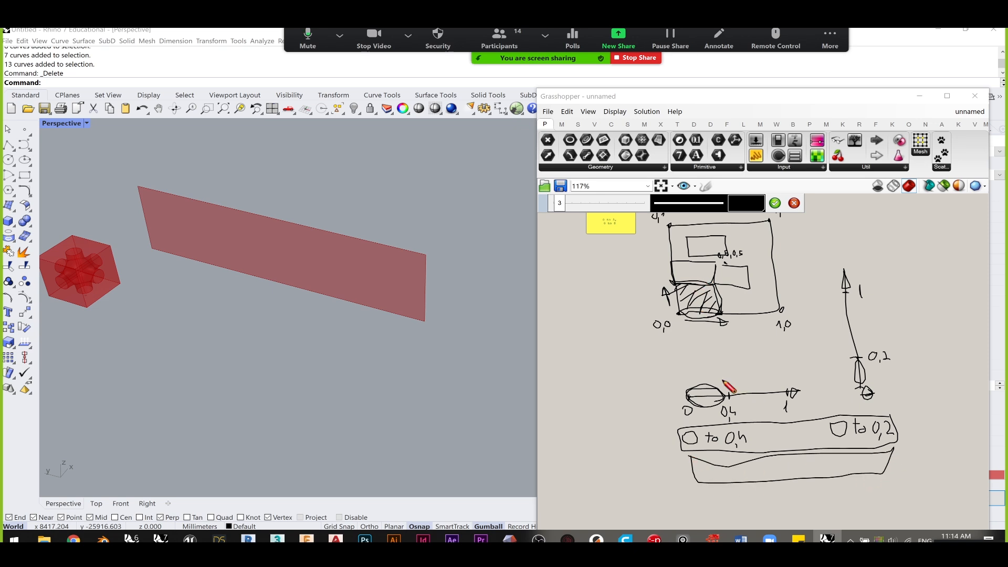
mouse_move(698, 496)
mouse_down()
mouse_move(721, 518)
mouse_move(894, 511)
mouse_move(887, 488)
mouse_move(698, 487)
mouse_up()
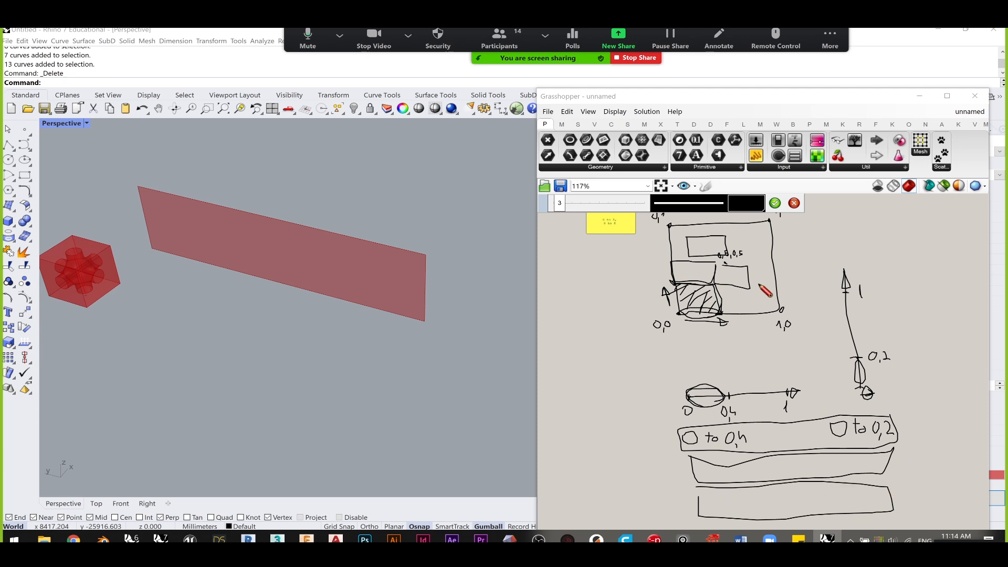
- Discard the current sketch edits and delete the remaining square sketch and the yellow panel from the canvas
click(794, 203)
mouse_move(856, 356)
mouse_down()
mouse_move(638, 222)
mouse_move(653, 213)
mouse_up()
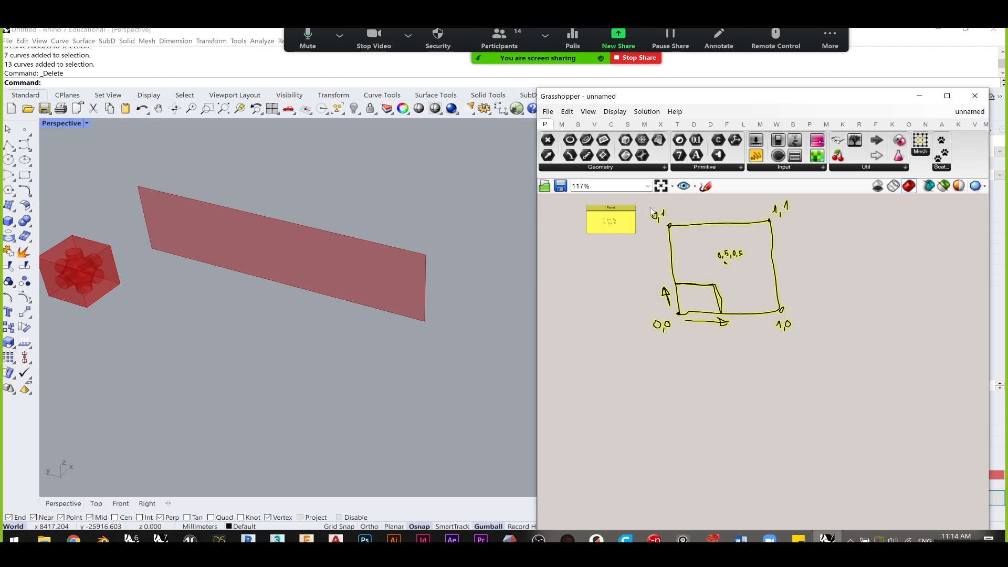
key(Delete)
right_drag(683, 258, 748, 365)
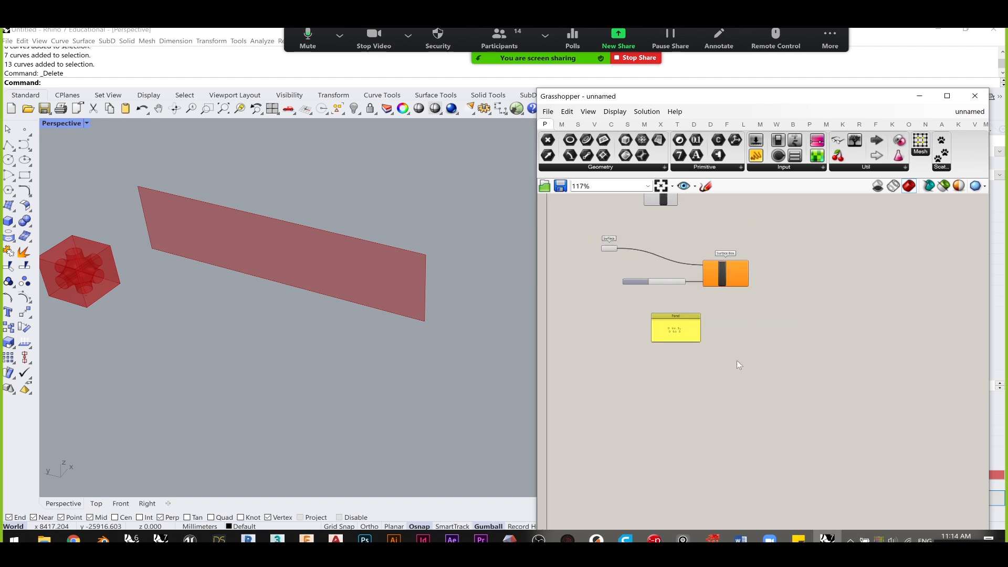
click(673, 335)
key(Delete)
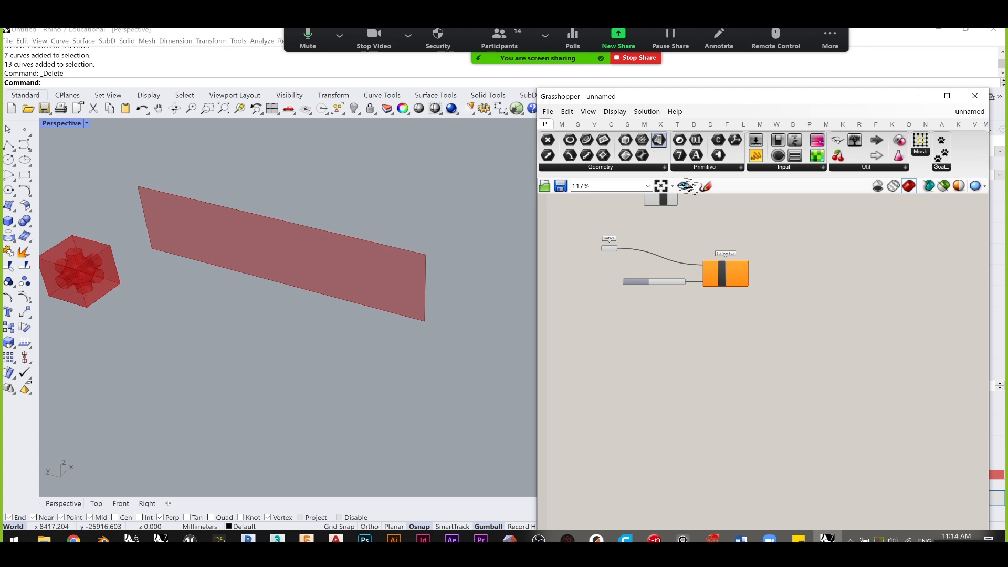
- Arrange the Surface parameter and the height slider closer to the Surface Box component, leaving space beside its Domain input
right_drag(668, 309, 748, 336)
scroll(761, 318, up, 4)
right_drag(646, 275, 679, 328)
drag(617, 276, 756, 283)
drag(780, 352, 786, 375)
click(789, 345)
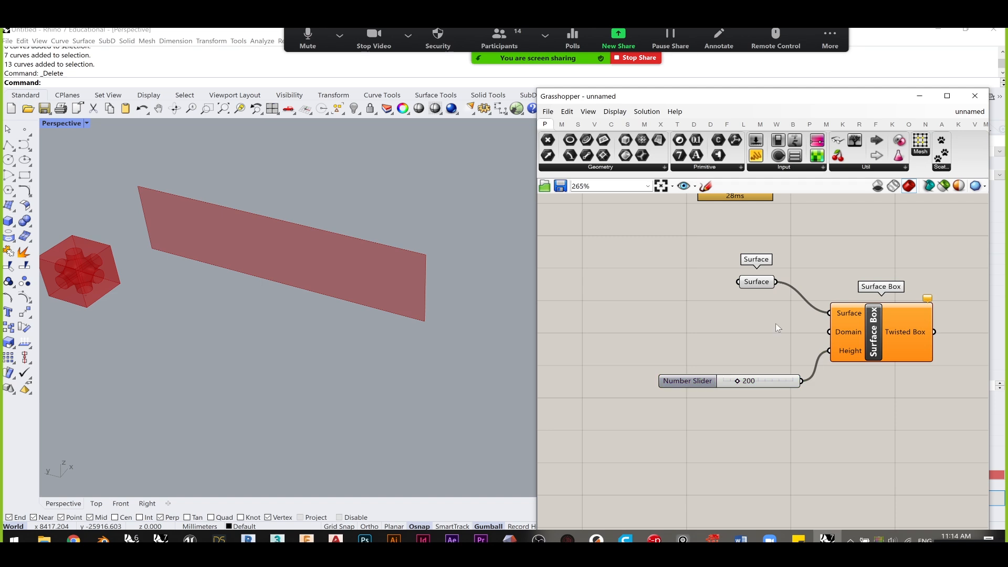
drag(754, 286, 749, 278)
click(742, 328)
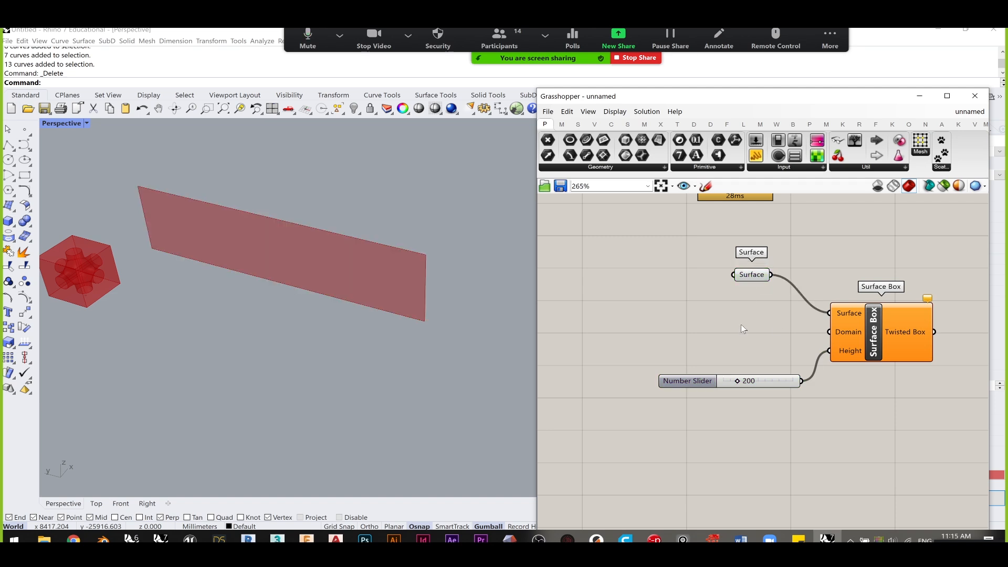
right_drag(747, 300, 782, 289)
drag(803, 263, 790, 256)
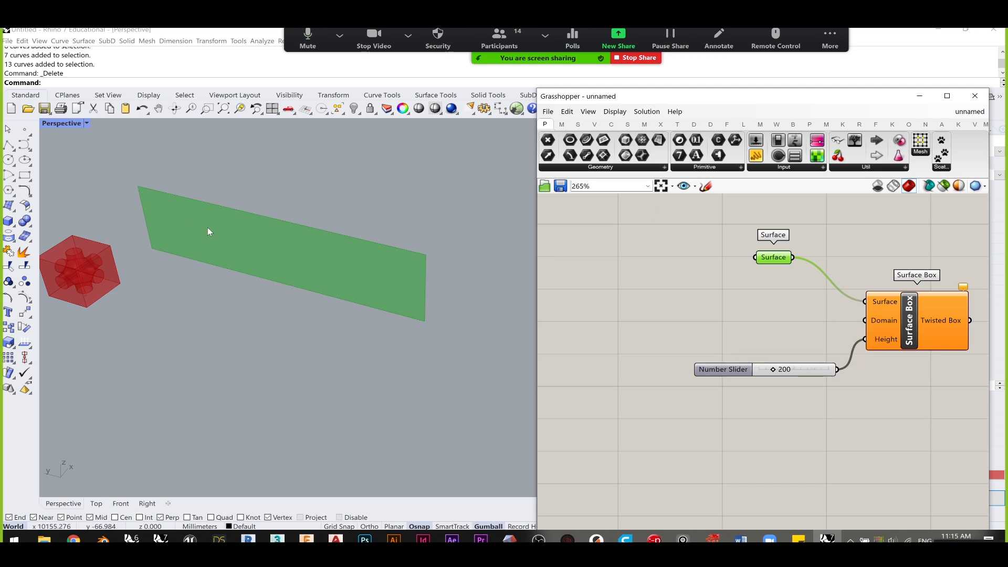
click(698, 330)
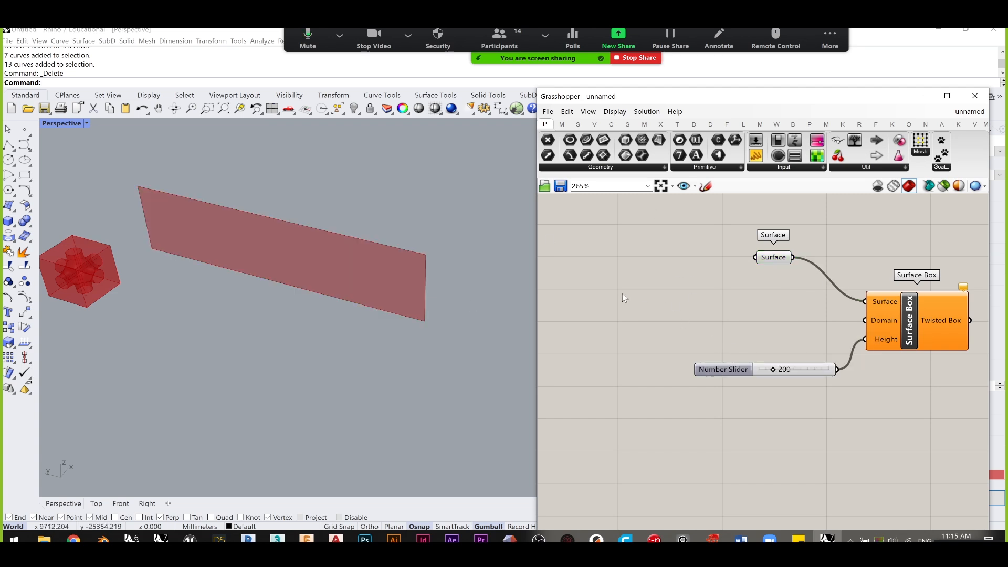
- Add a panel containing "0 to 1 , 0 to 1" and connect it to the Domain input of Surface Box
double_click(650, 297)
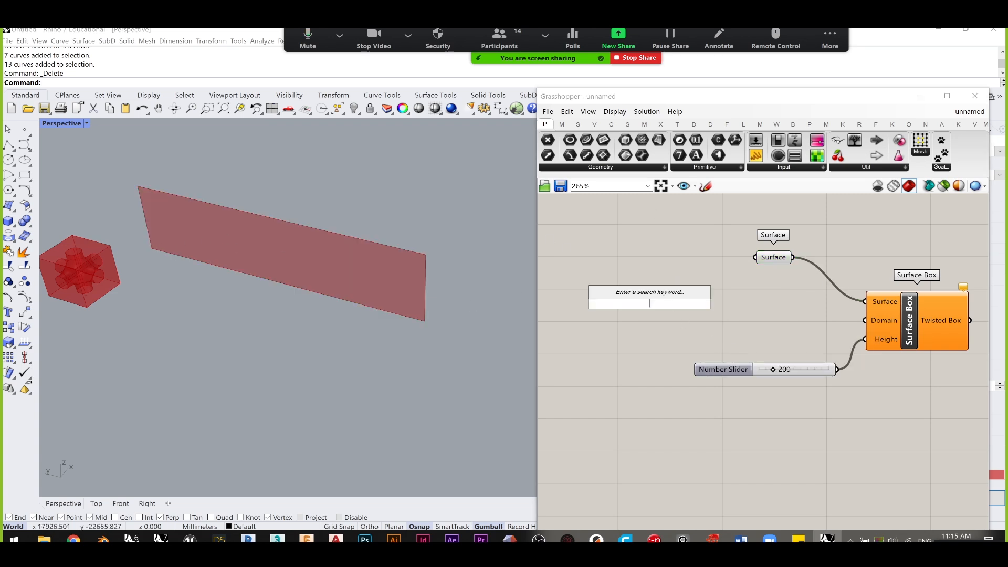
key(BackSpace)
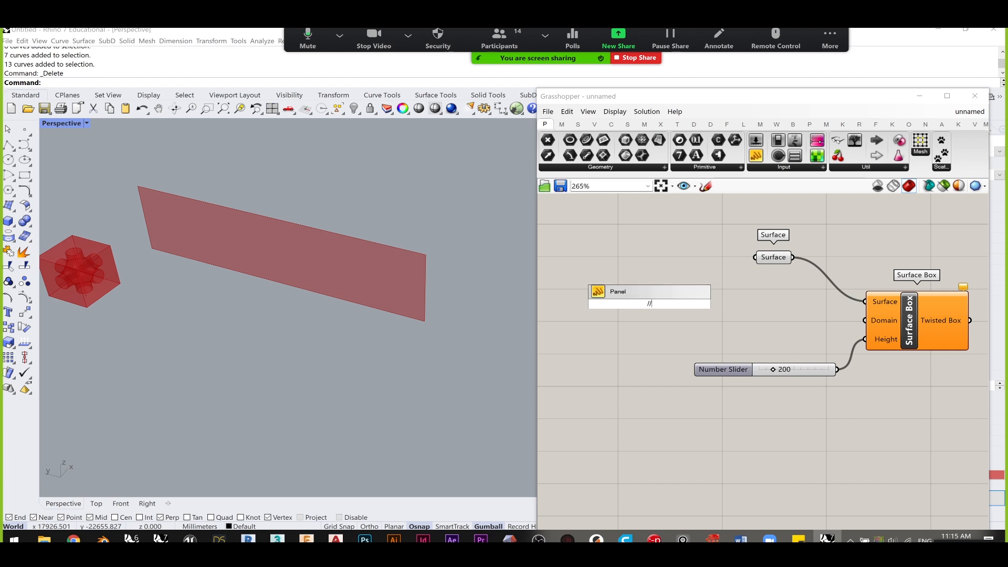
text(0 to 1 , 0 to 1)
click(699, 316)
drag(693, 303, 874, 318)
drag(676, 311, 793, 328)
mouse_move(963, 288)
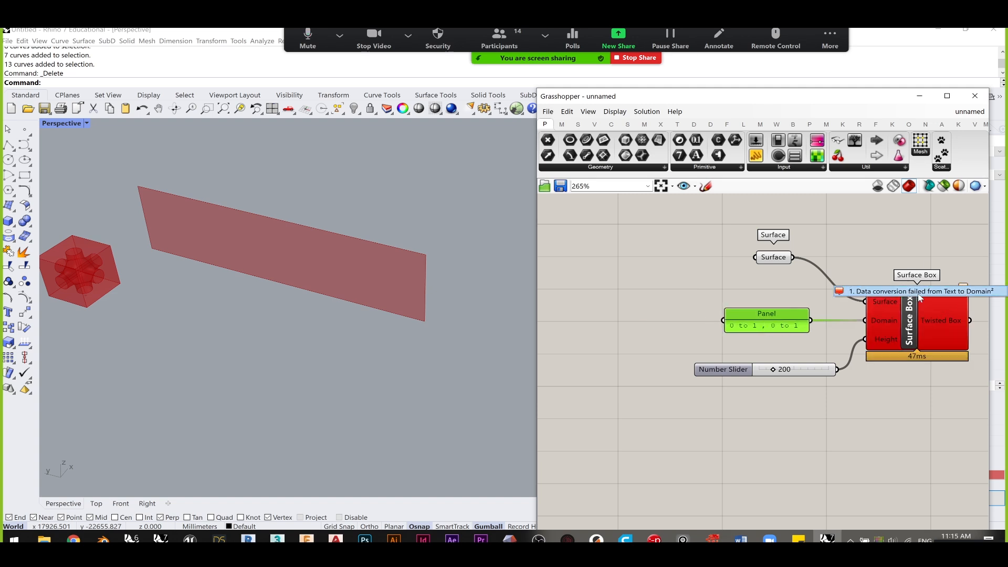
click(925, 254)
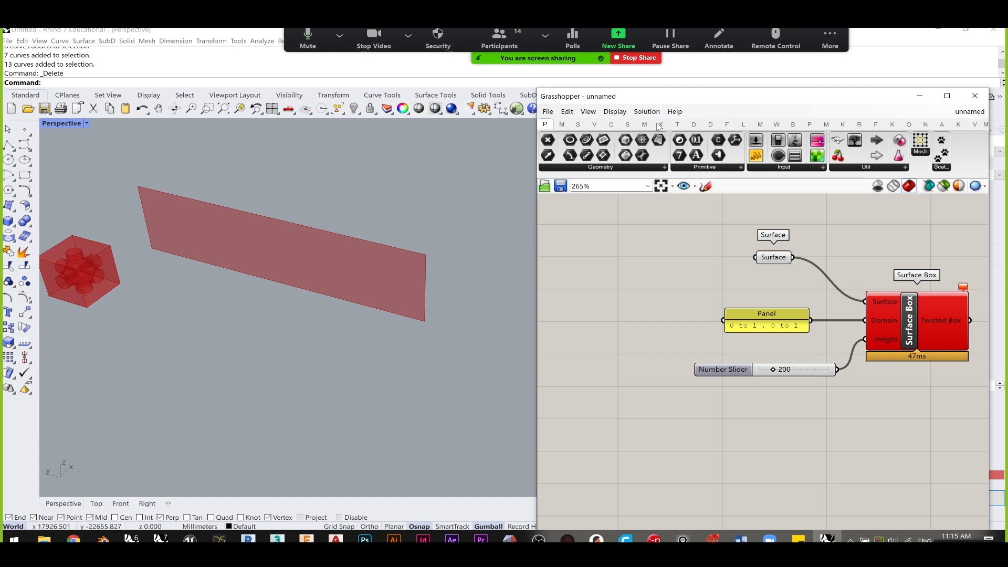
- Feed the surface into a trial Divide Domain² component, inspect the notation of its Segments output, and delete the component
click(609, 125)
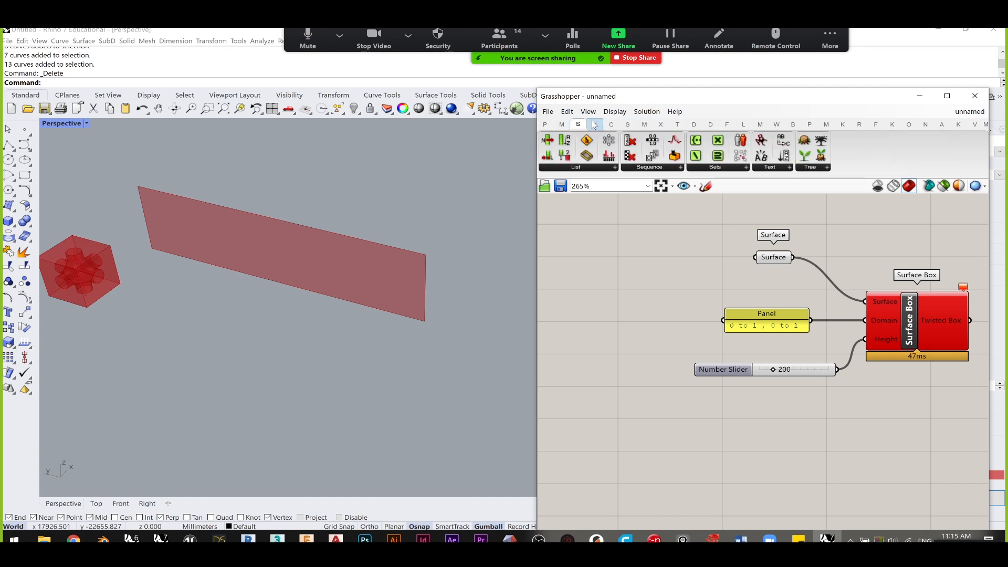
click(561, 125)
click(561, 167)
drag(600, 385, 610, 306)
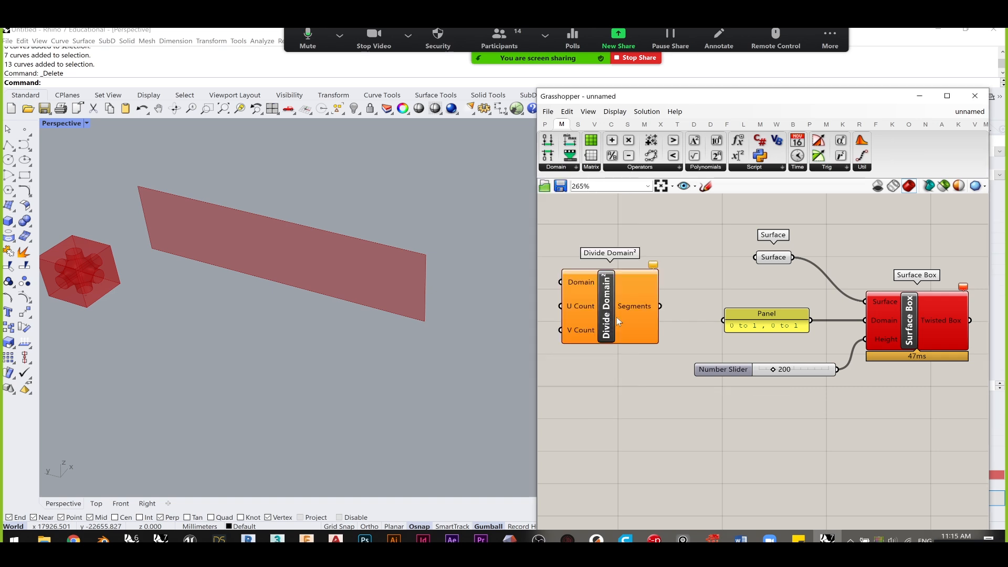
drag(793, 258, 560, 282)
mouse_move(637, 305)
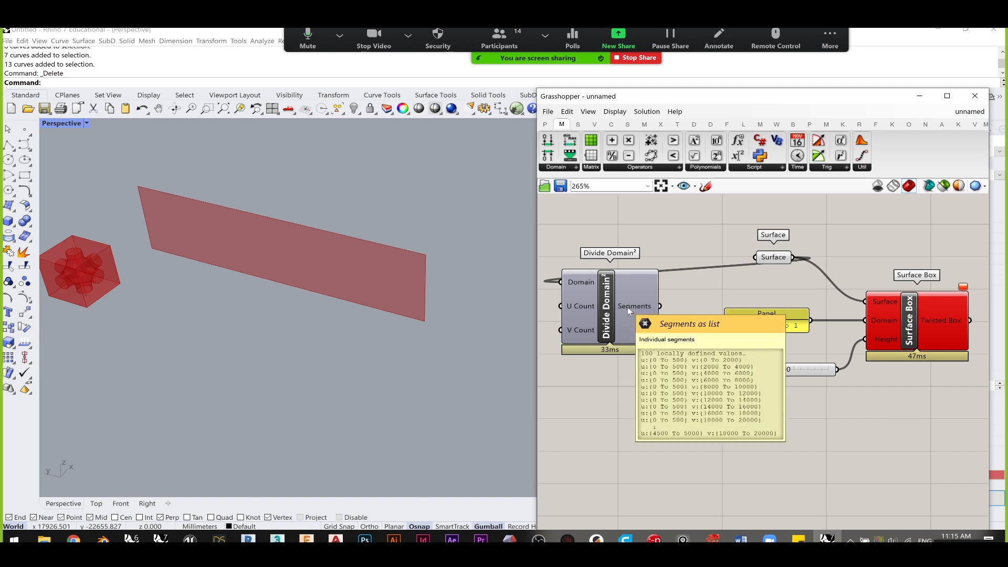
click(623, 307)
key(Delete)
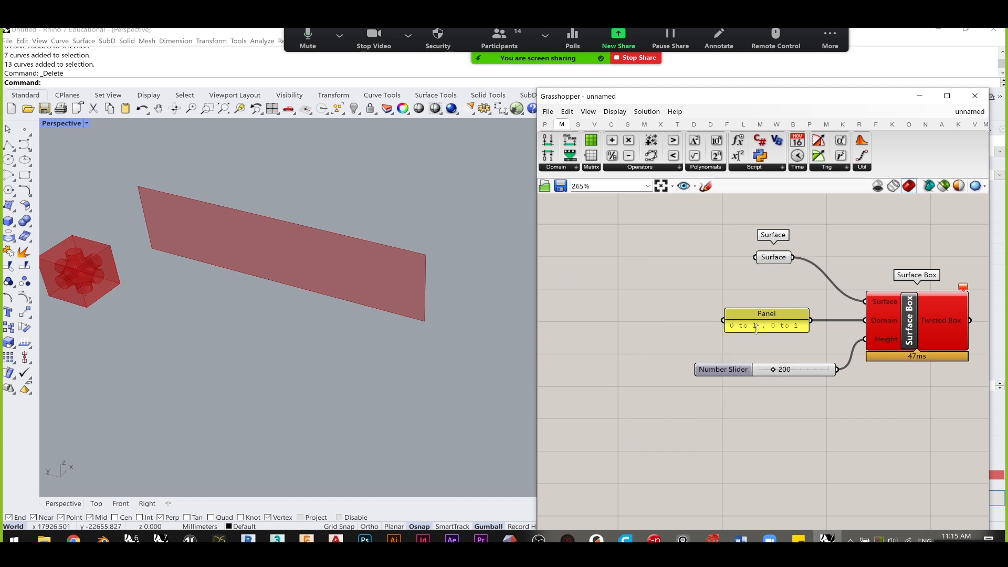
- Rewrite the domain panel's text as "u:(0 to 1) v:(0 to 1)" and widen the panel to fit it on one line
double_click(756, 328)
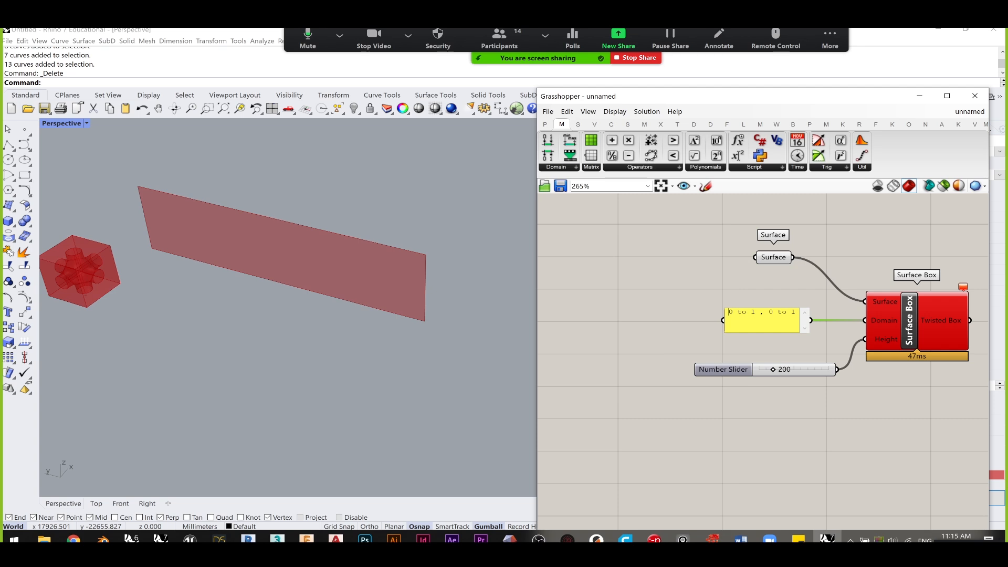
text(u:()
text())
key(Delete)
key(Delete)
text(v:()
key(Delete)
text())
click(711, 276)
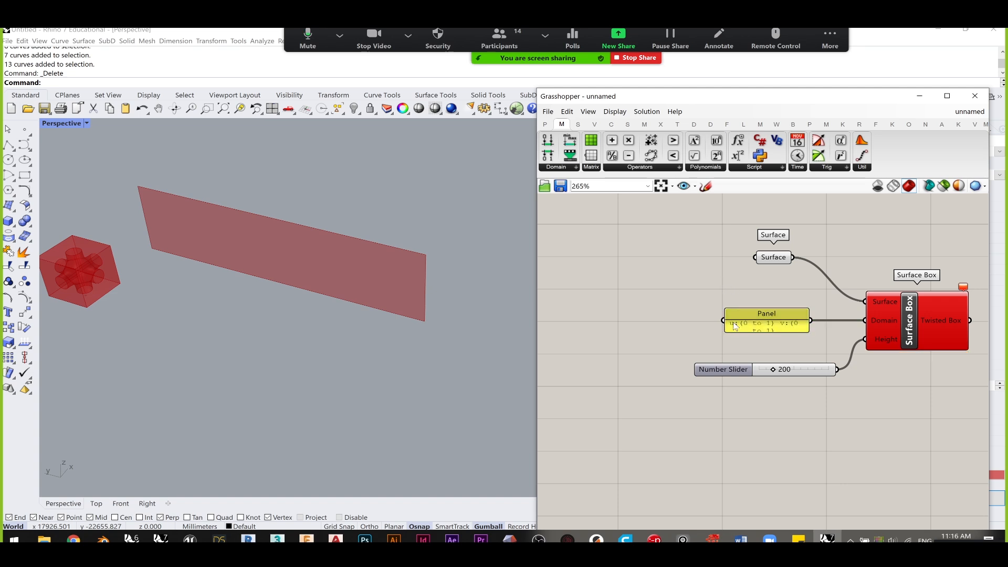
drag(725, 333, 661, 332)
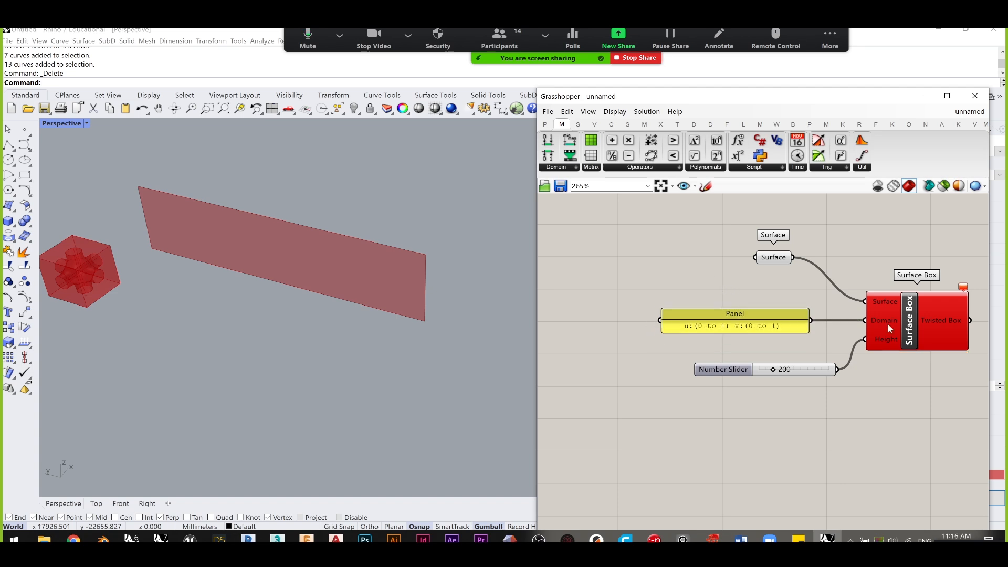
mouse_move(970, 286)
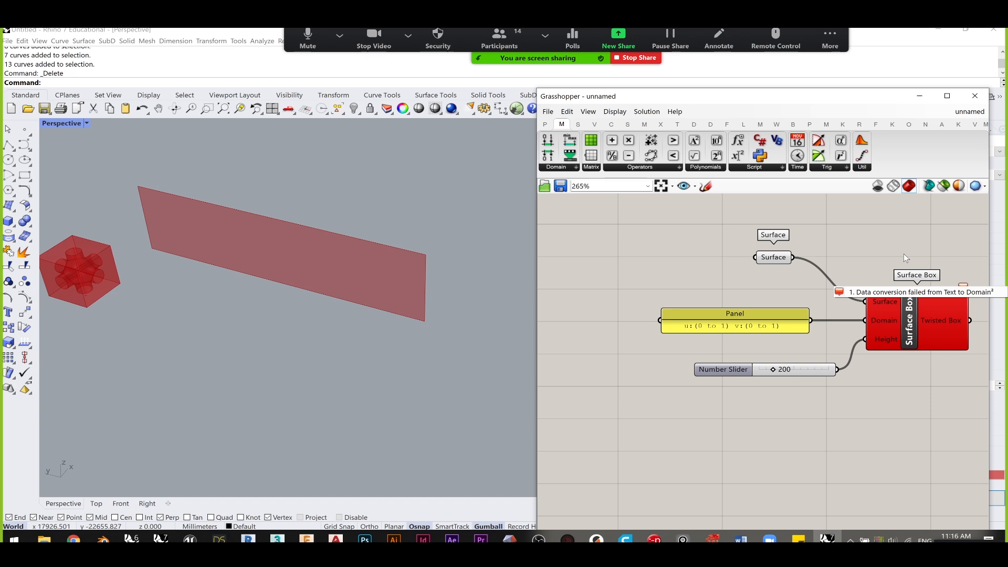
- Toggle the domain panel's Multiline Data option, make the panel taller, and move it farther from Surface Box
right_click(761, 328)
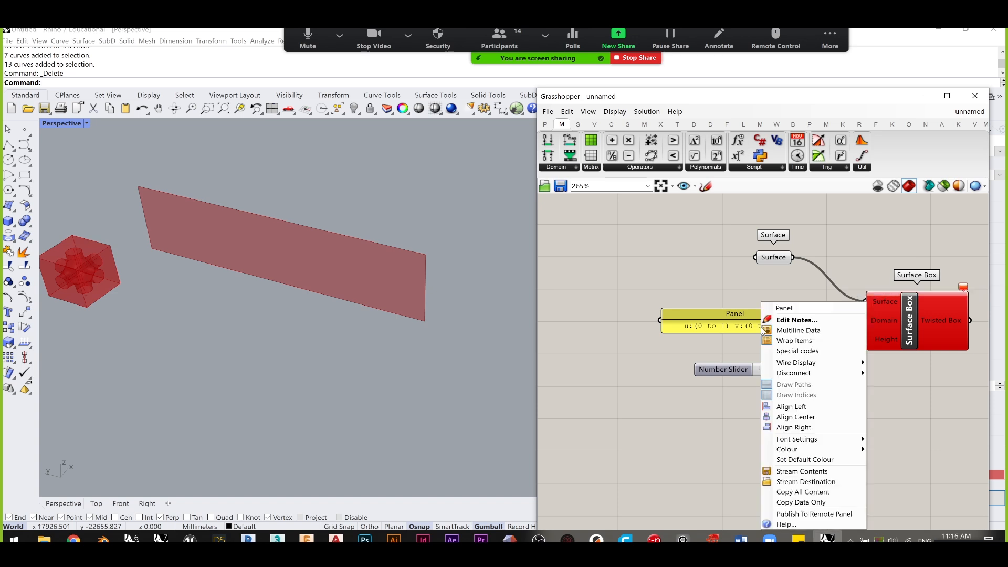
click(793, 333)
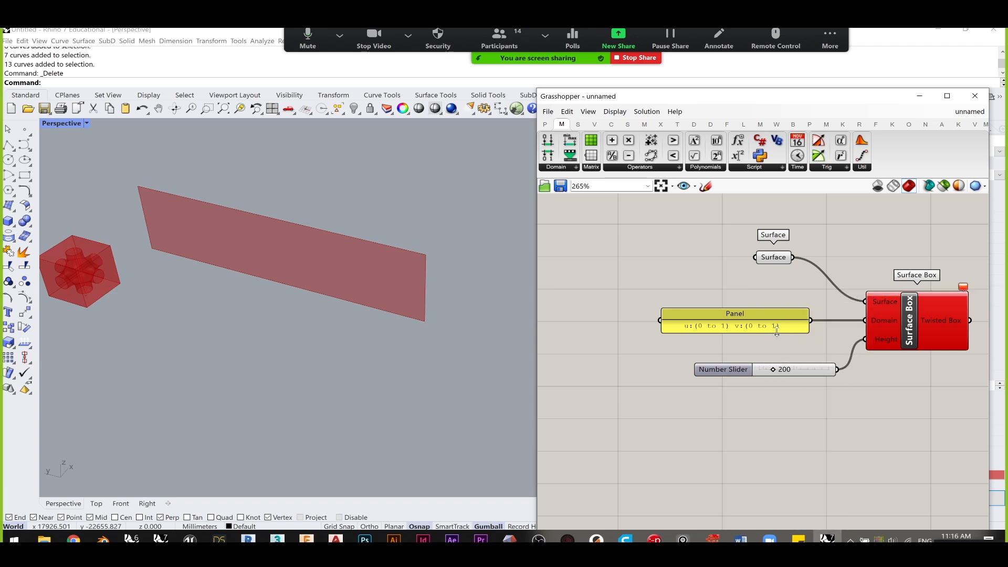
right_click(746, 325)
click(762, 331)
drag(727, 334, 622, 320)
click(609, 241)
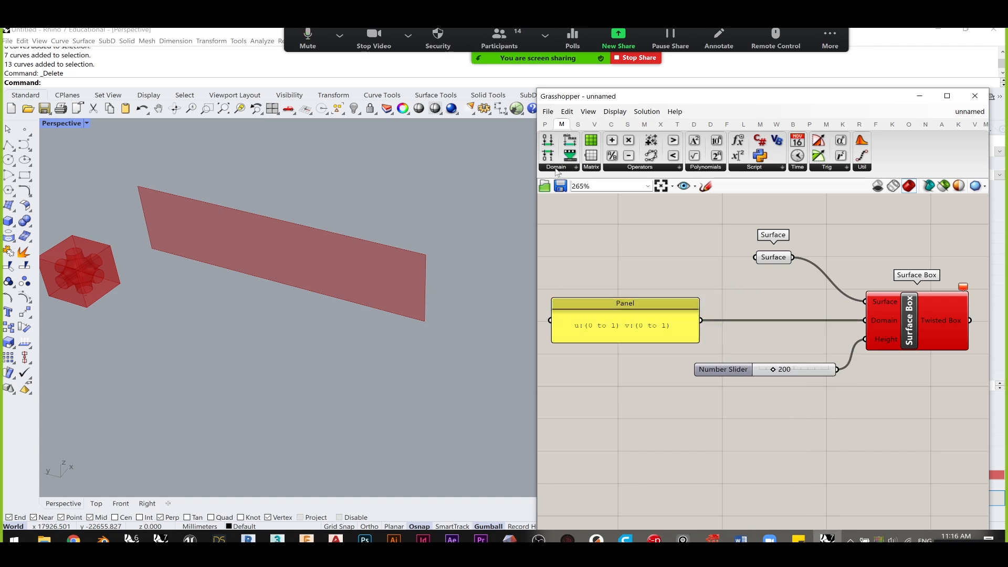
- Add a Construct Domain² component to the canvas below the domain panel
click(558, 167)
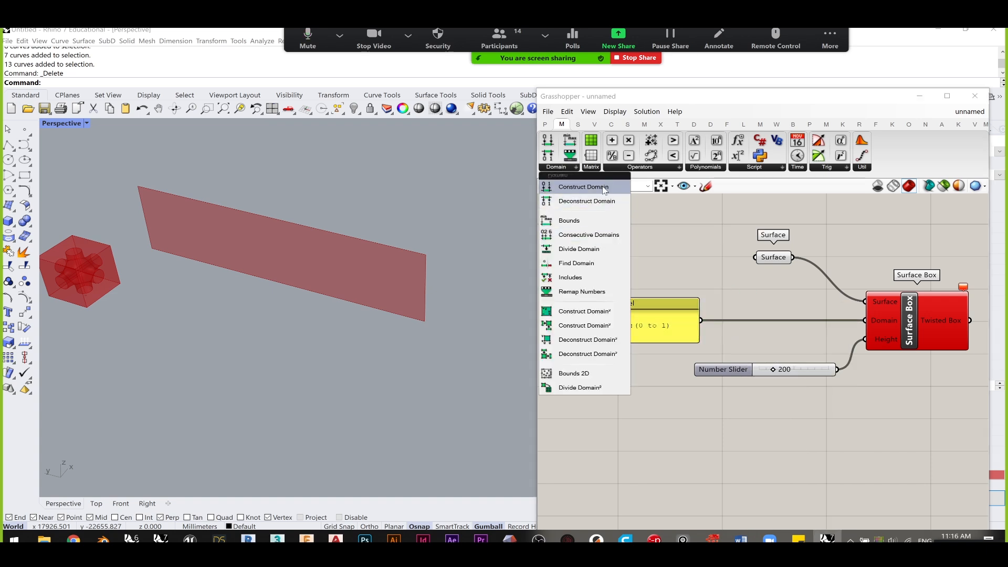
click(610, 309)
drag(606, 305, 591, 472)
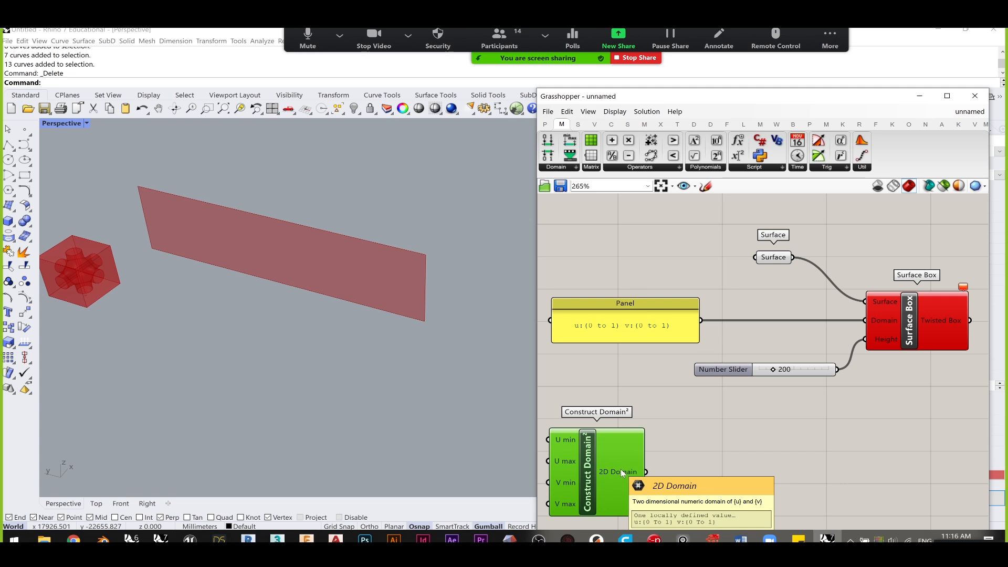
- Retype the brackets between the u and v parts of the domain panel's text
double_click(601, 329)
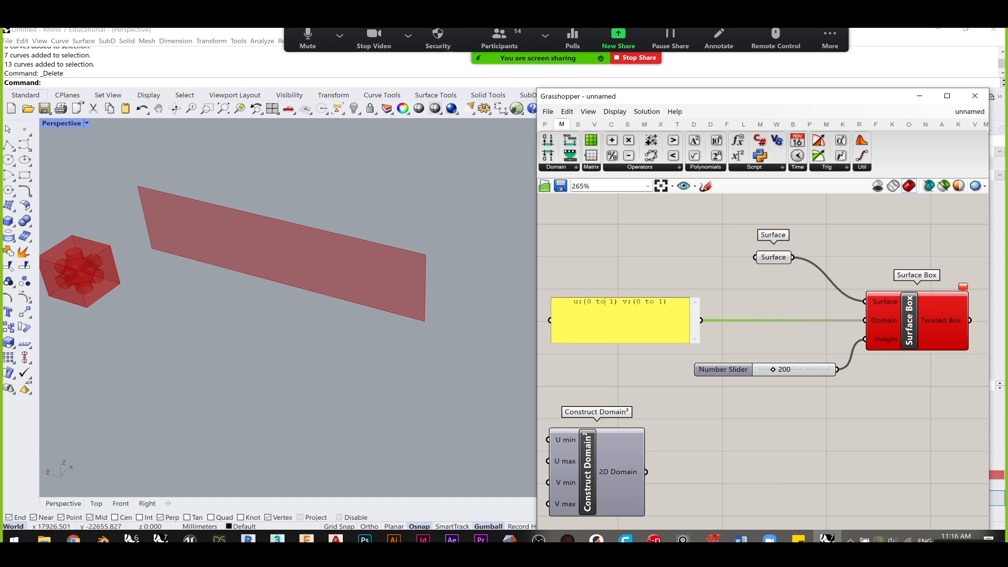
key(Delete)
text())
key(Right)
key(Right)
key(Delete)
text(()
click(664, 237)
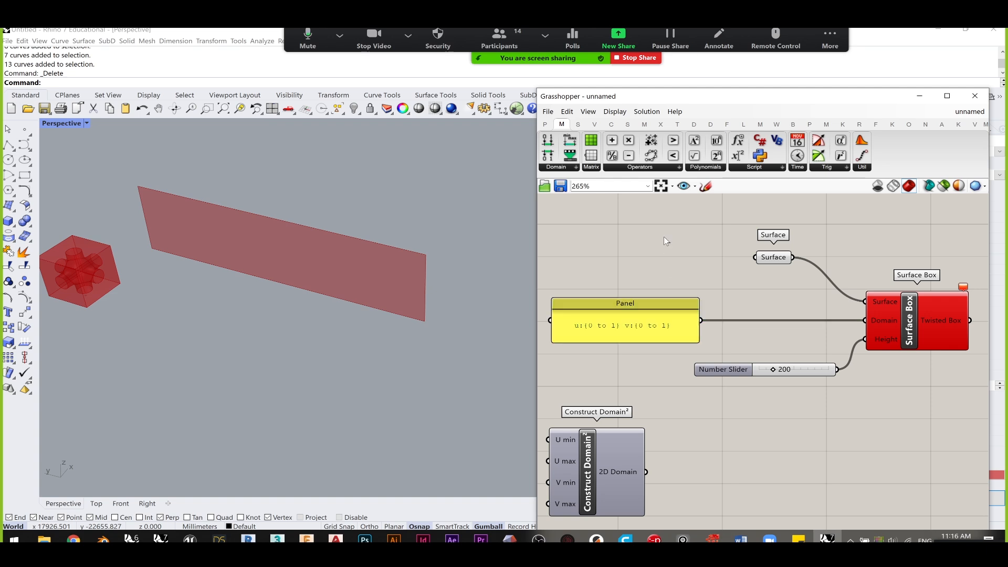
- Toggle the domain panel's Multiline Data option and retouch the spacing before the v part of its text
right_click(677, 326)
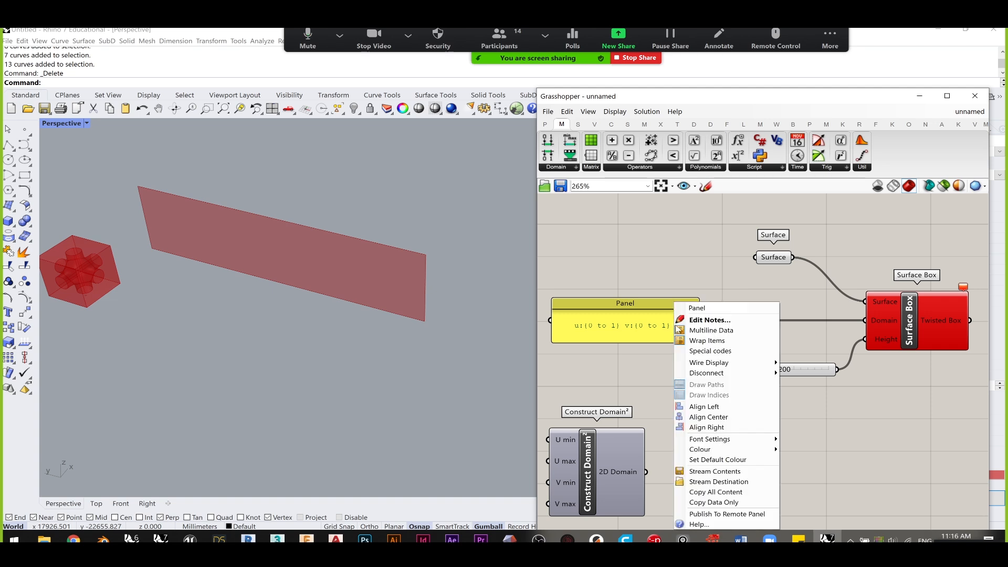
click(706, 330)
right_drag(626, 471, 663, 397)
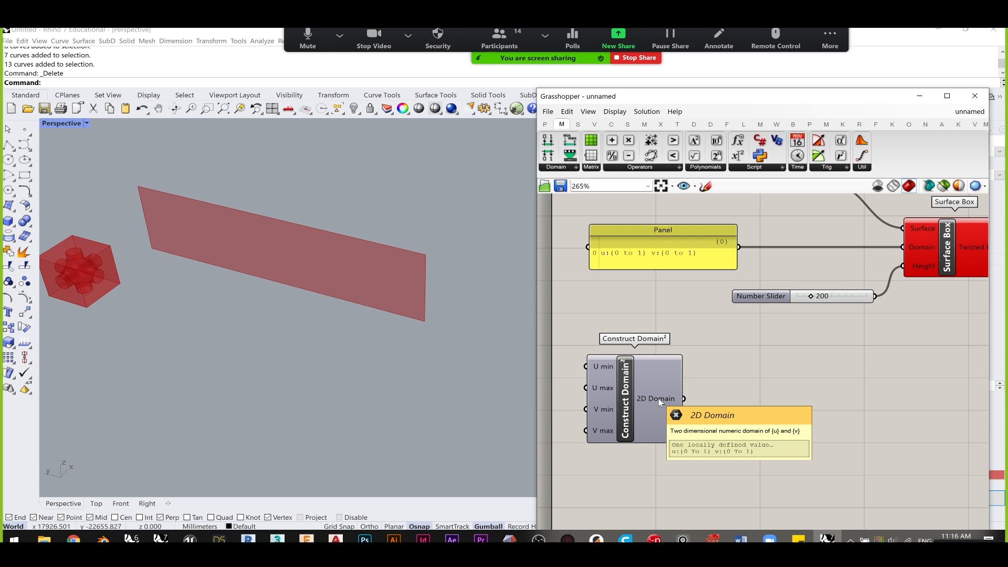
double_click(642, 255)
click(656, 228)
key(Delete)
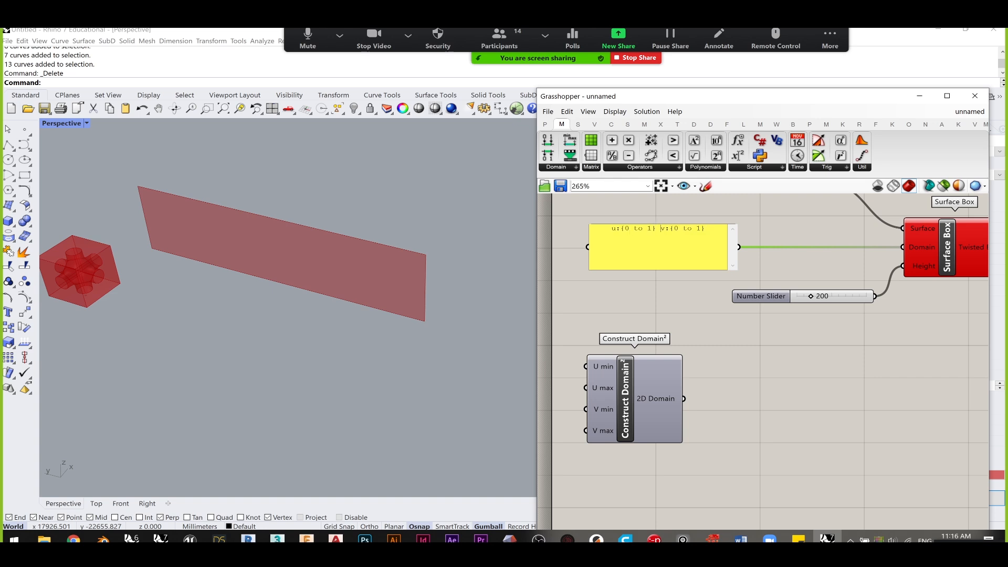
click(706, 229)
click(622, 204)
click(673, 251)
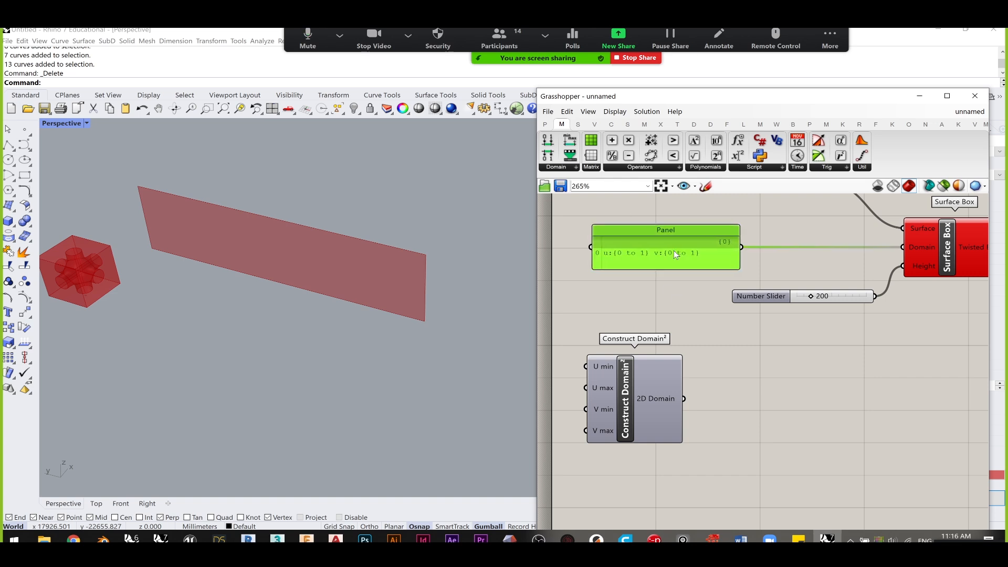
- Delete the hand-written domain panel and move Construct Domain² up into its place
key(Delete)
drag(636, 418, 636, 273)
click(764, 212)
- Add a new panel between Construct Domain² and Surface Box and feed it the 2D Domain output
right_drag(764, 211, 702, 289)
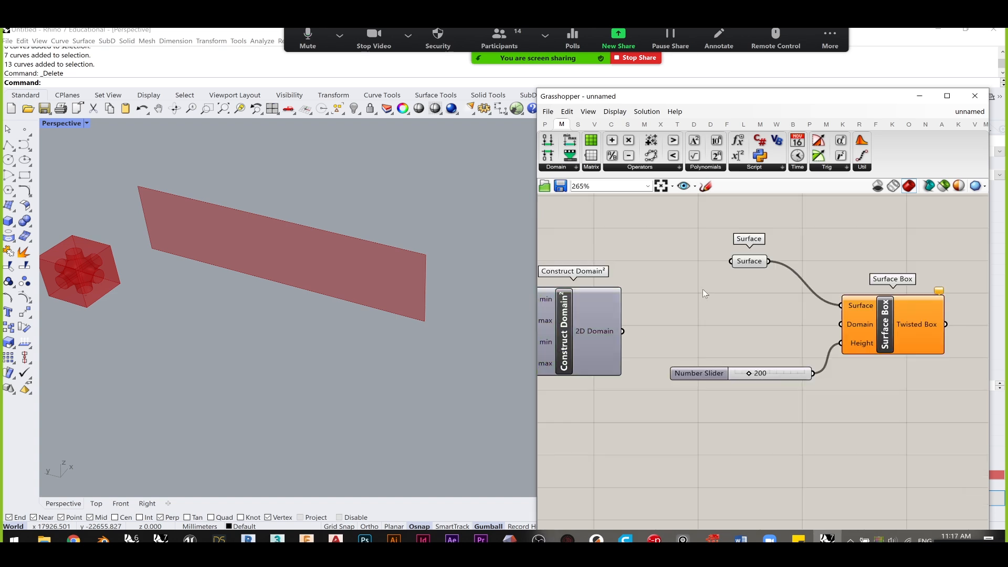
double_click(703, 288)
text(panel)
key(Return)
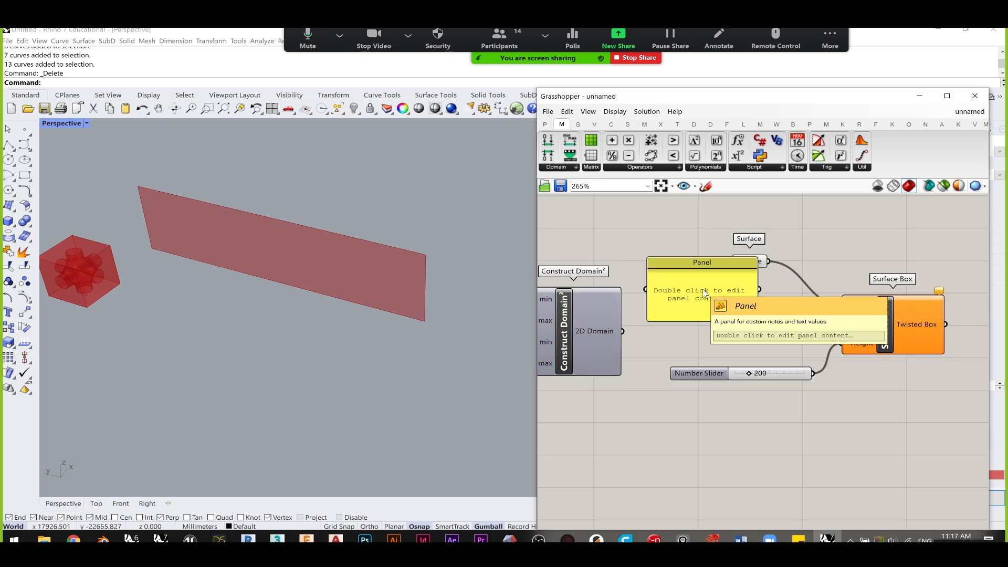
drag(702, 299, 711, 321)
drag(623, 331, 655, 312)
- Connect the 2D Domain output to the Domain input of Surface Box and arrange the panel directly above Construct Domain²
drag(769, 312, 841, 324)
drag(621, 331, 840, 324)
drag(702, 310, 618, 236)
right_drag(566, 306, 702, 330)
drag(701, 330, 750, 319)
right_drag(757, 274, 669, 292)
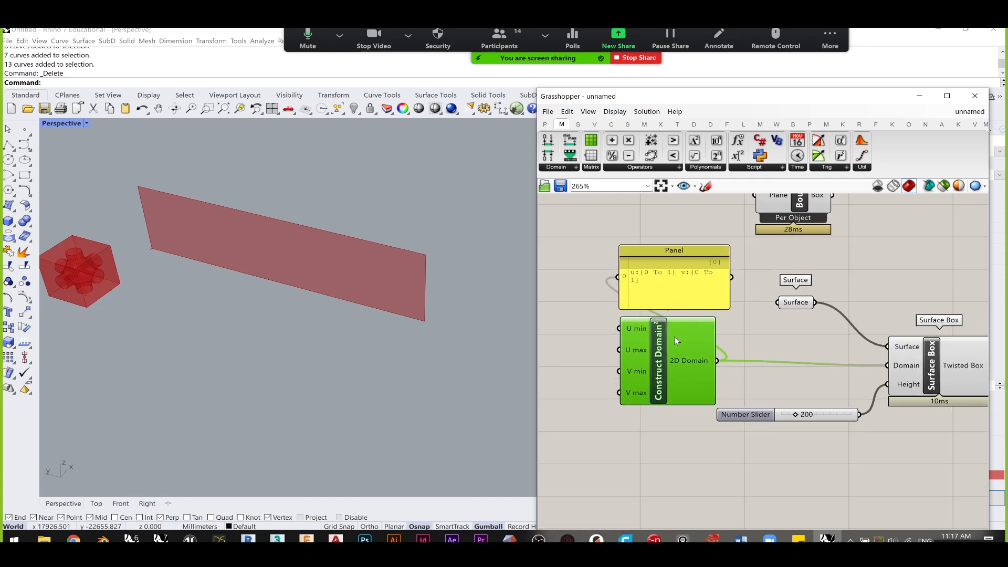
- Widen the panel above Construct Domain² so its domain text fits on one line
scroll(660, 269, up, 2)
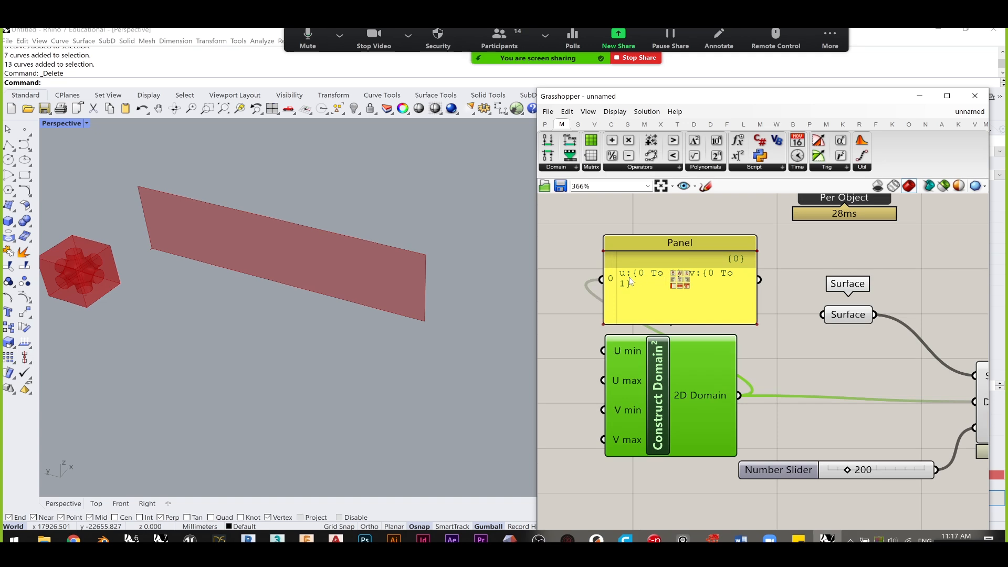
scroll(756, 287, down, 2)
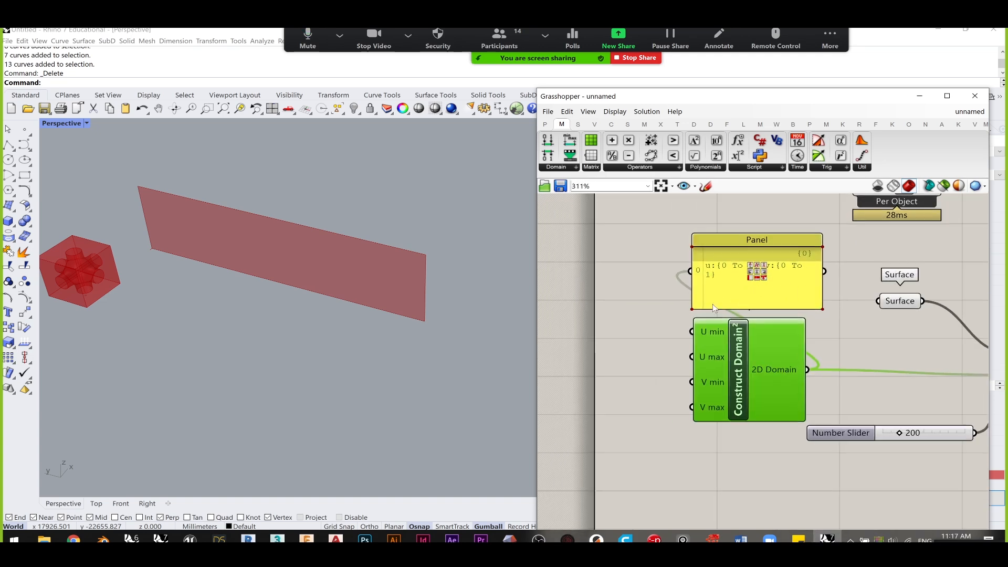
scroll(769, 310, down, 3)
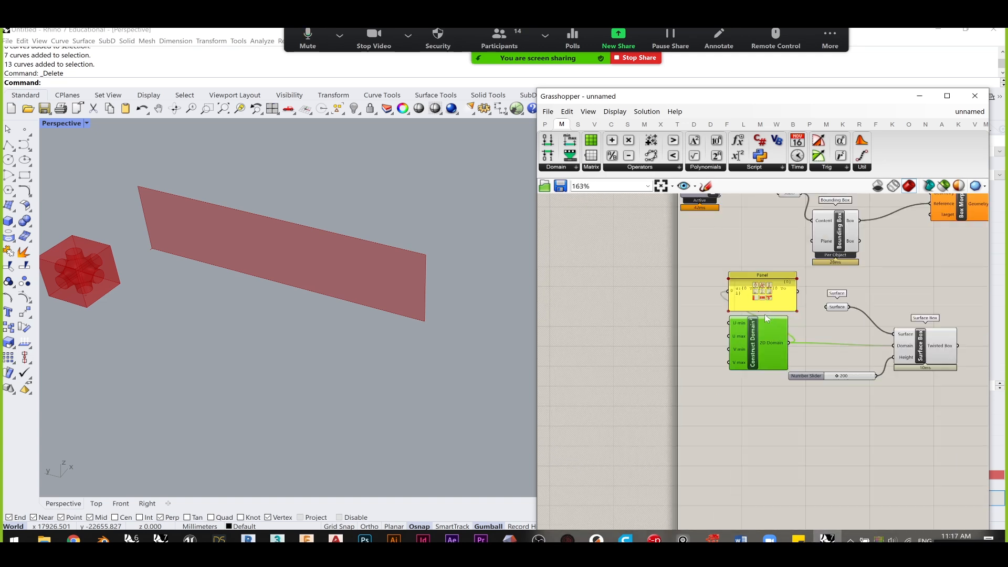
drag(792, 304, 736, 300)
scroll(742, 329, up, 3)
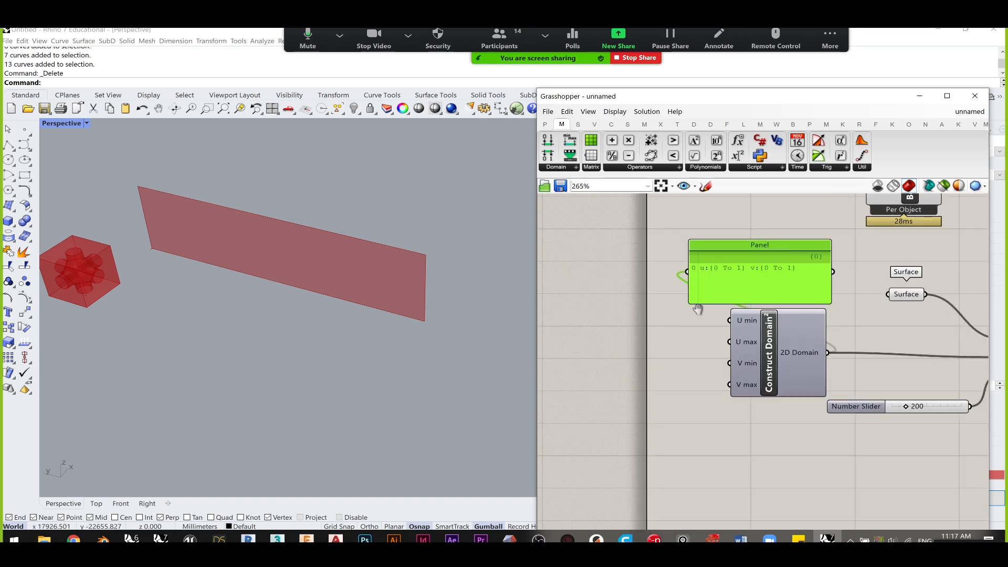
- Select Surface Box and examine its twisted box preview around the surface's near lower corner in the Rhino viewport
right_drag(705, 316, 674, 287)
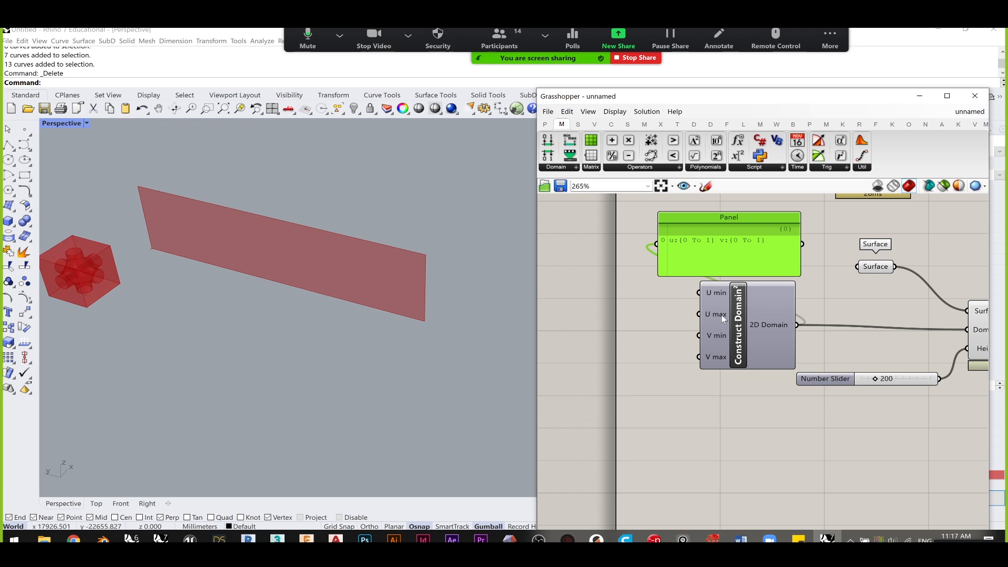
right_drag(767, 314, 648, 317)
click(920, 339)
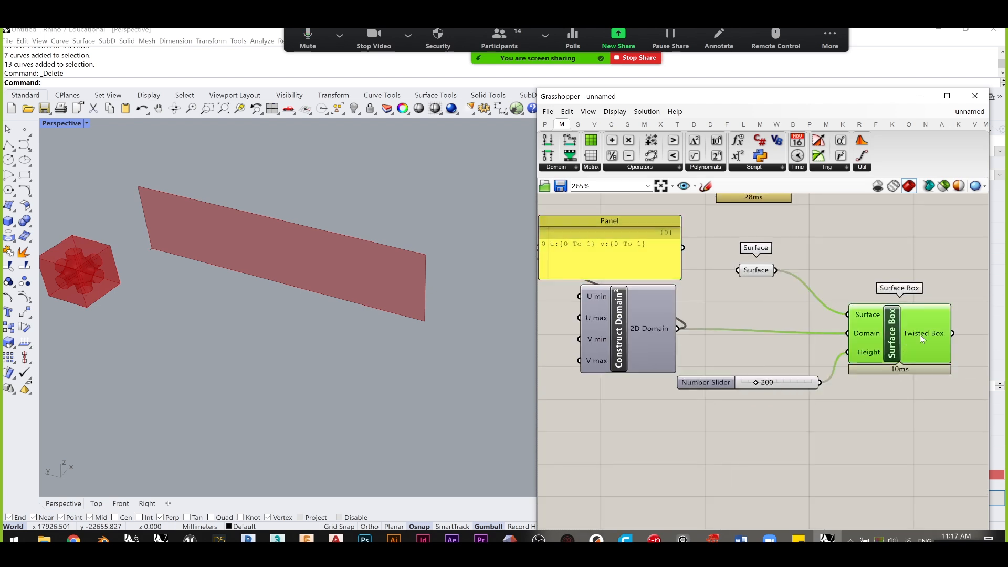
scroll(208, 262, up, 6)
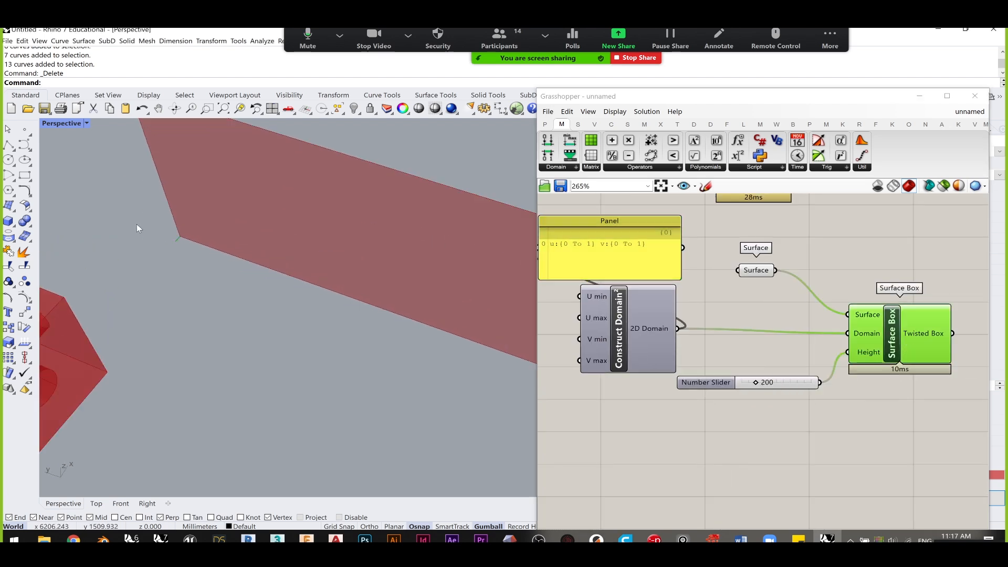
scroll(191, 253, up, 5)
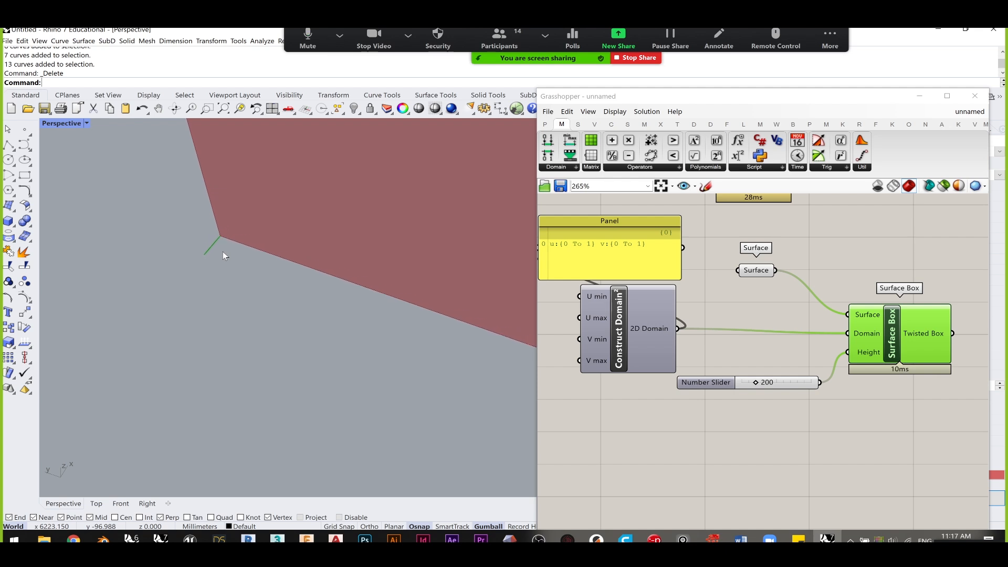
scroll(222, 251, down, 3)
scroll(219, 257, down, 2)
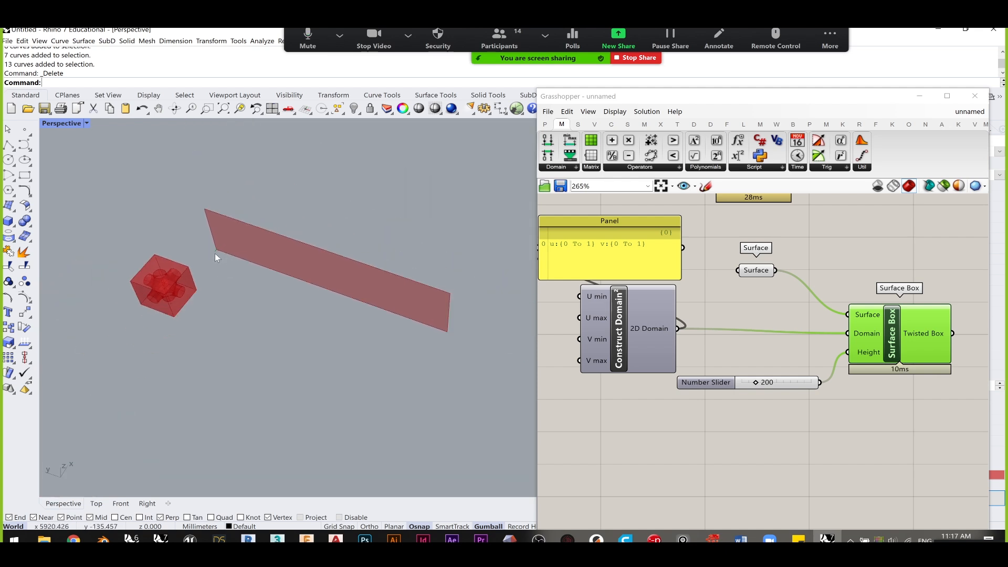
right_drag(212, 255, 208, 244)
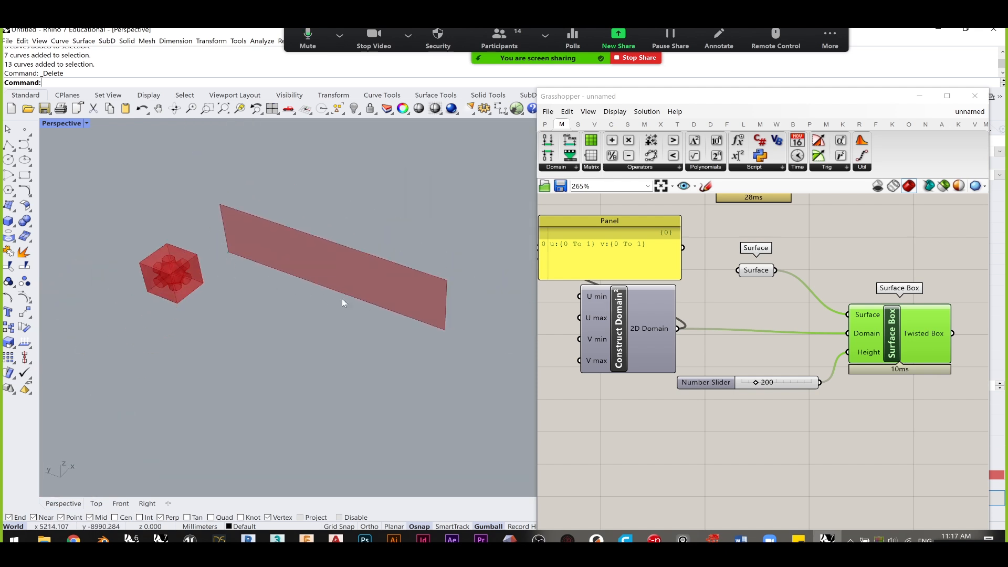
scroll(225, 255, up, 3)
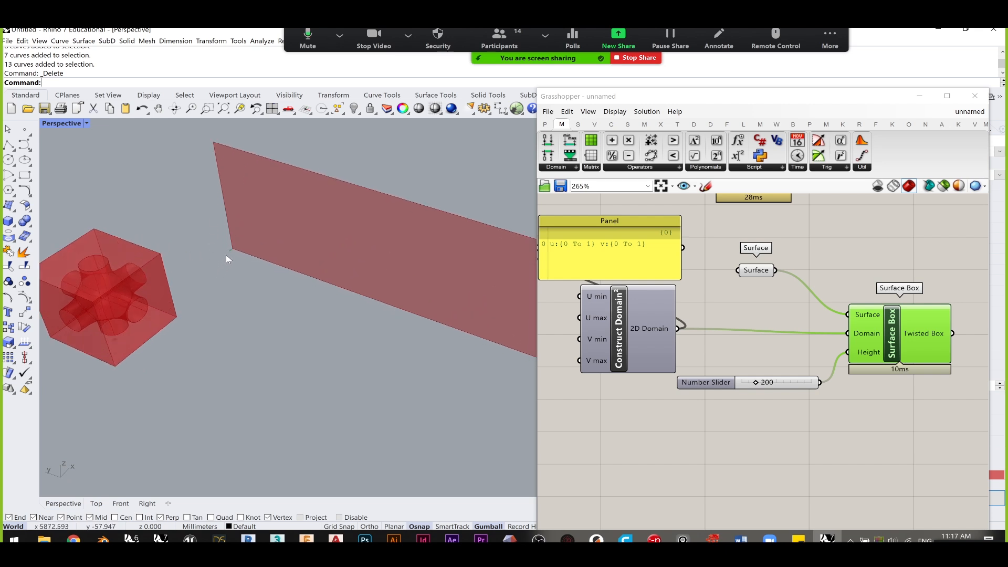
scroll(226, 254, up, 3)
right_drag(244, 235, 229, 244)
scroll(227, 245, down, 5)
scroll(241, 254, up, 3)
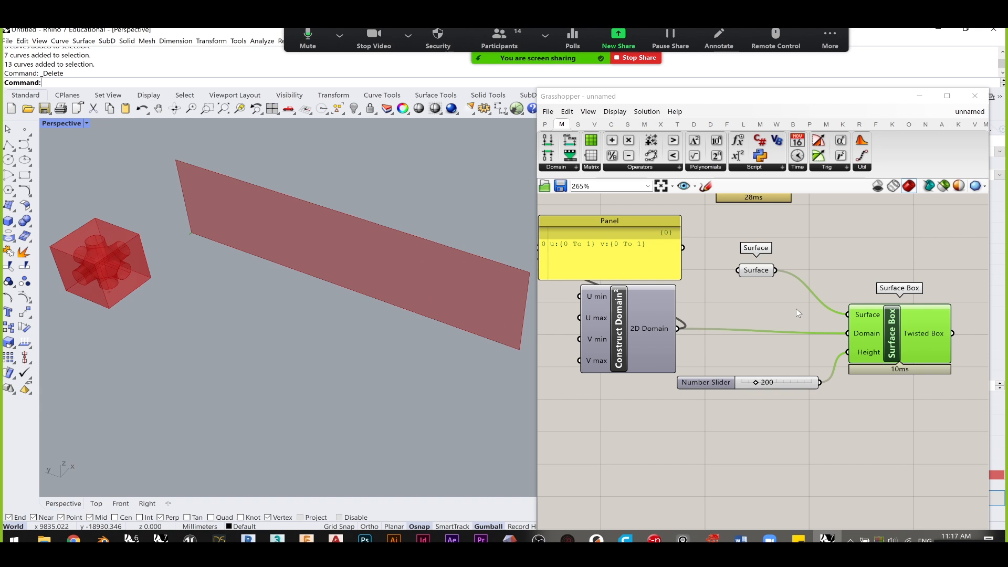
- Nudge Construct Domain² away from its panel and re-examine the surface's corner in the viewport against the domain notation
scroll(635, 265, up, 3)
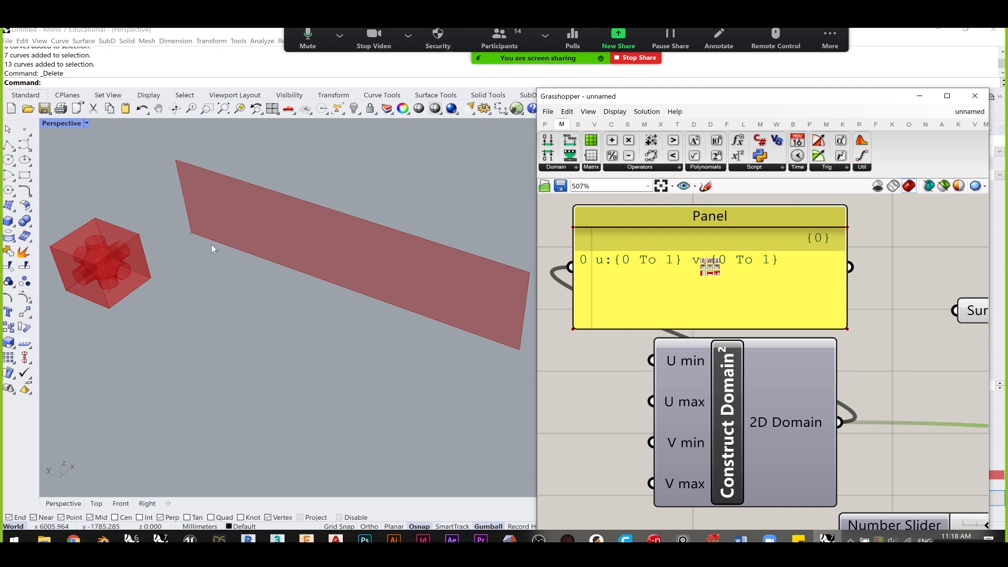
drag(774, 424, 755, 438)
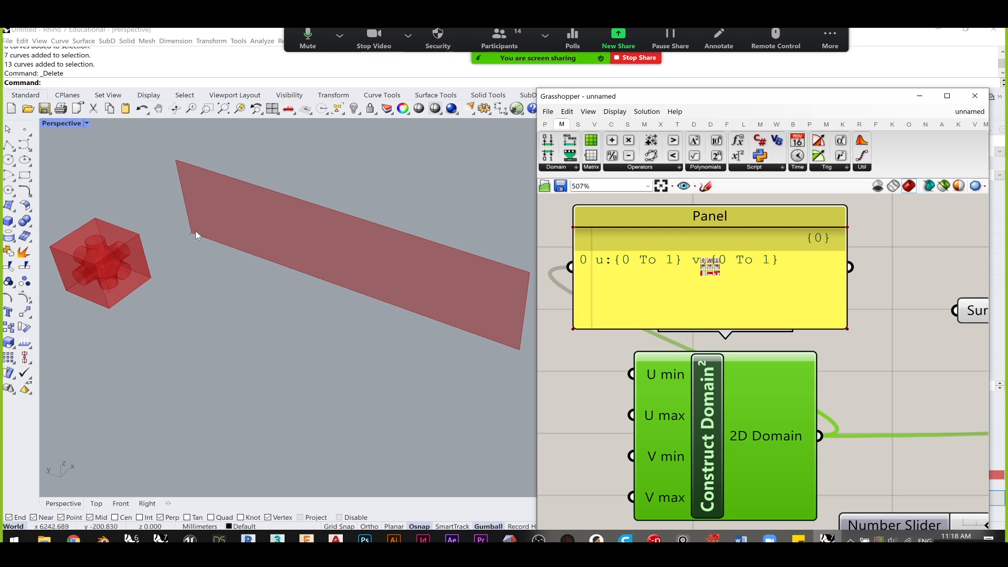
scroll(188, 234, up, 4)
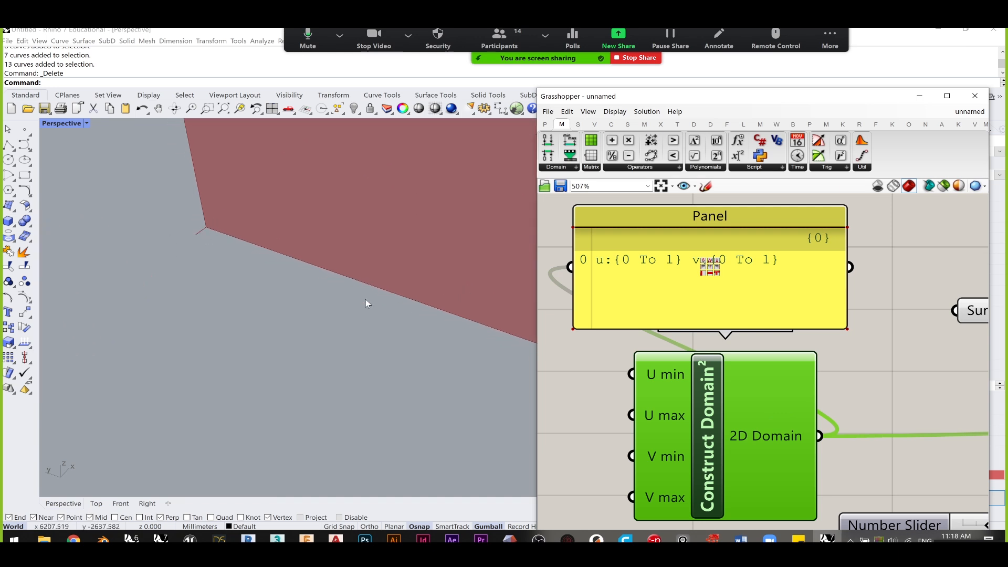
scroll(297, 289, down, 5)
shift+right_drag(366, 310, 210, 272)
scroll(239, 277, down, 3)
scroll(190, 256, up, 4)
scroll(203, 255, down, 4)
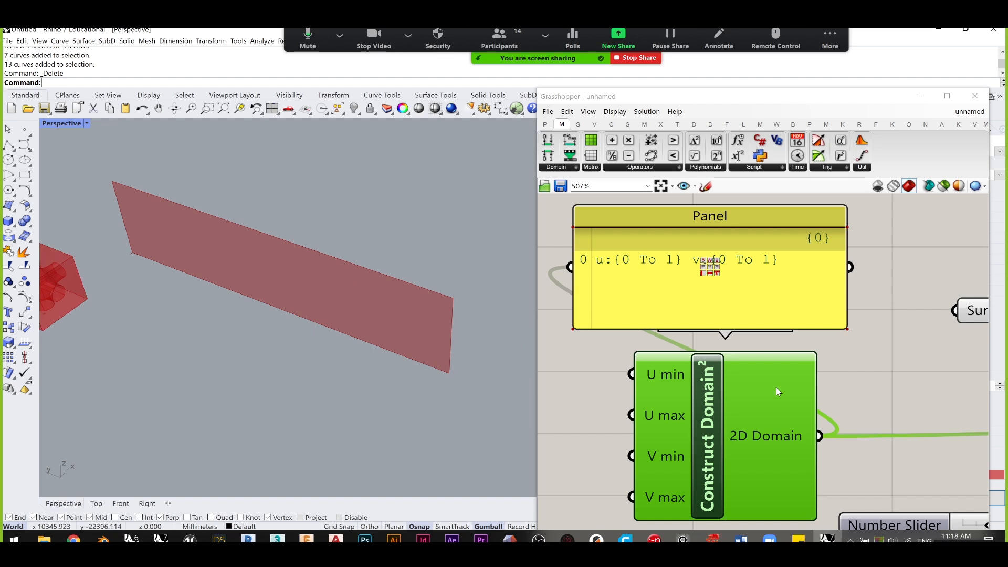
scroll(706, 356, down, 2)
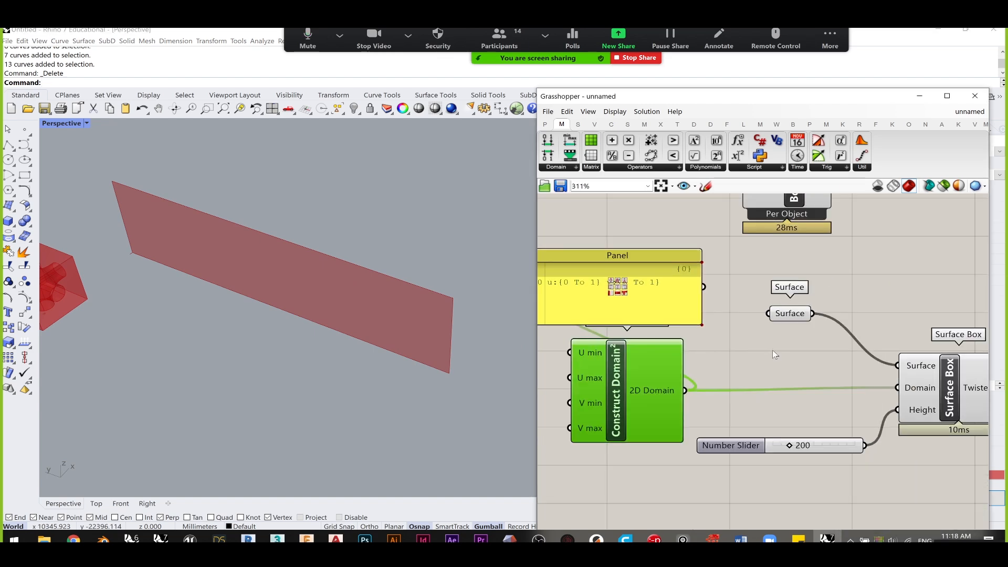
- Reparameterize the Surface parameter that feeds the Surface Box component
scroll(799, 302, up, 1)
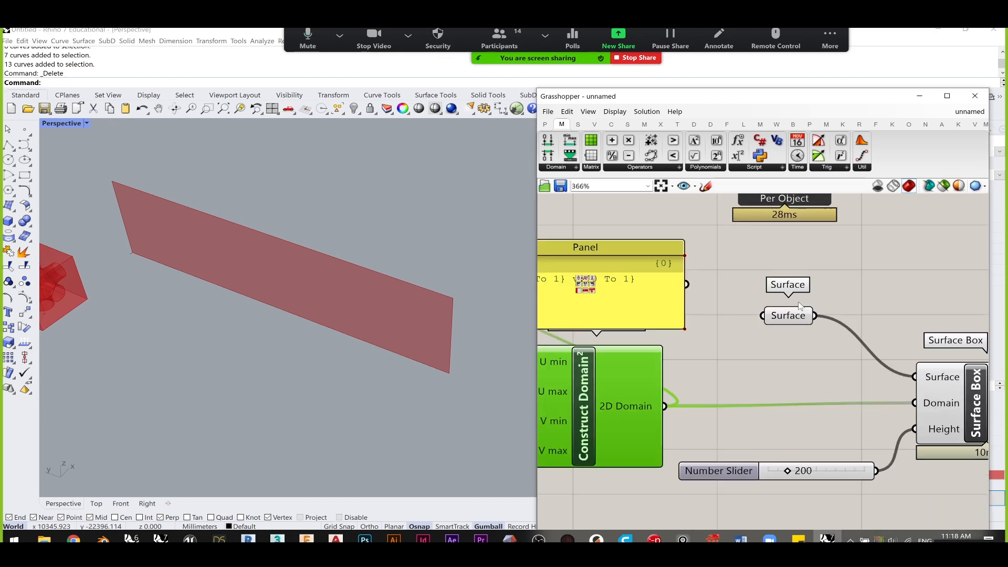
right_drag(693, 313, 769, 315)
scroll(588, 287, up, 3)
scroll(666, 279, down, 5)
right_drag(869, 308, 794, 311)
scroll(794, 311, up, 1)
scroll(796, 315, up, 4)
click(705, 297)
right_click(704, 297)
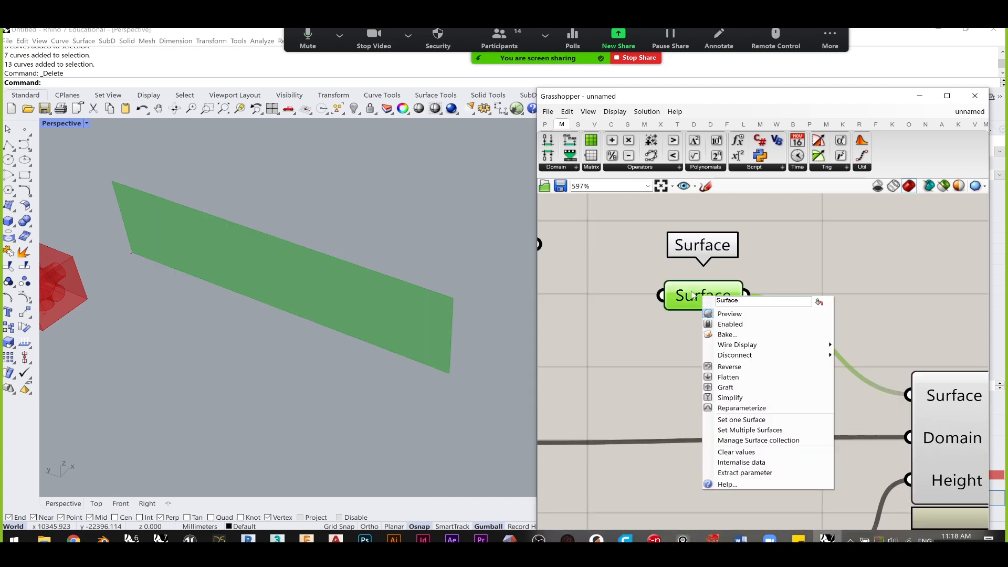
click(641, 272)
drag(694, 290, 710, 303)
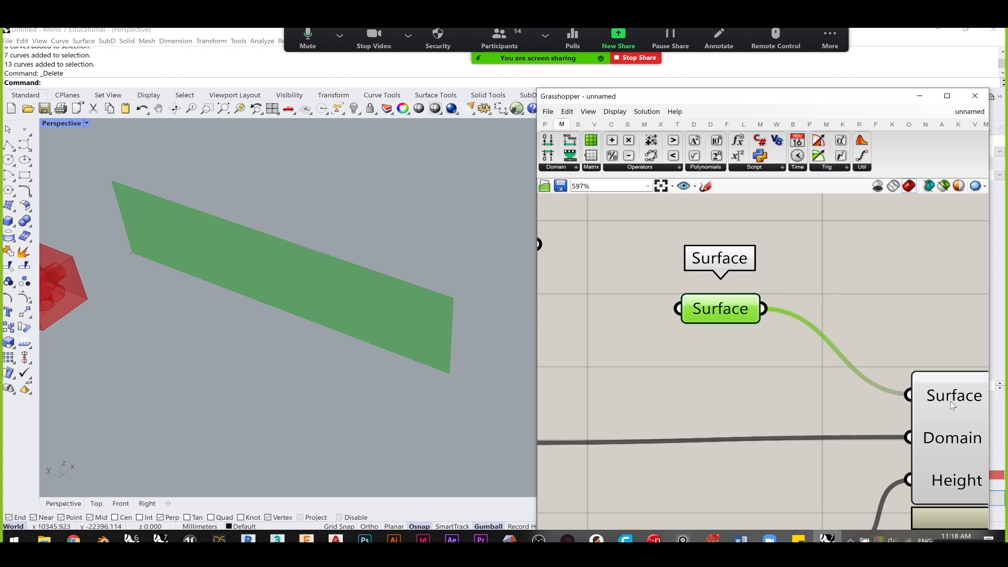
right_drag(952, 402, 826, 382)
right_drag(572, 288, 622, 302)
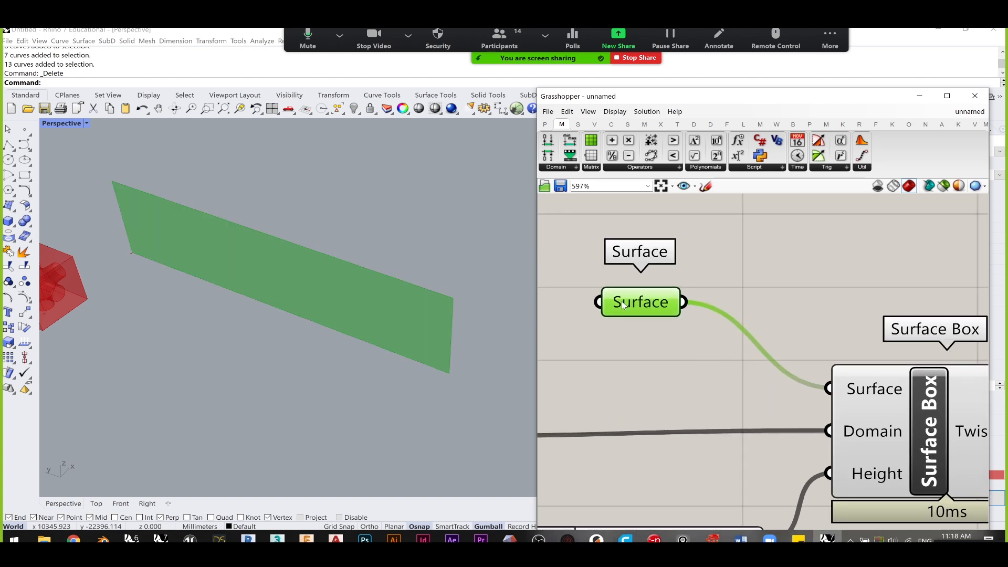
right_click(622, 302)
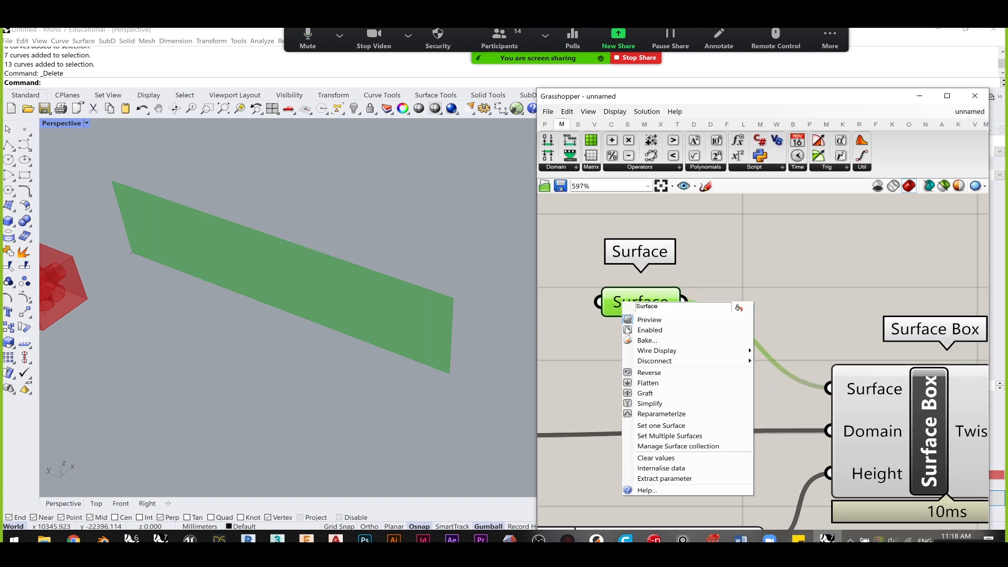
click(661, 413)
drag(652, 303, 703, 306)
click(755, 208)
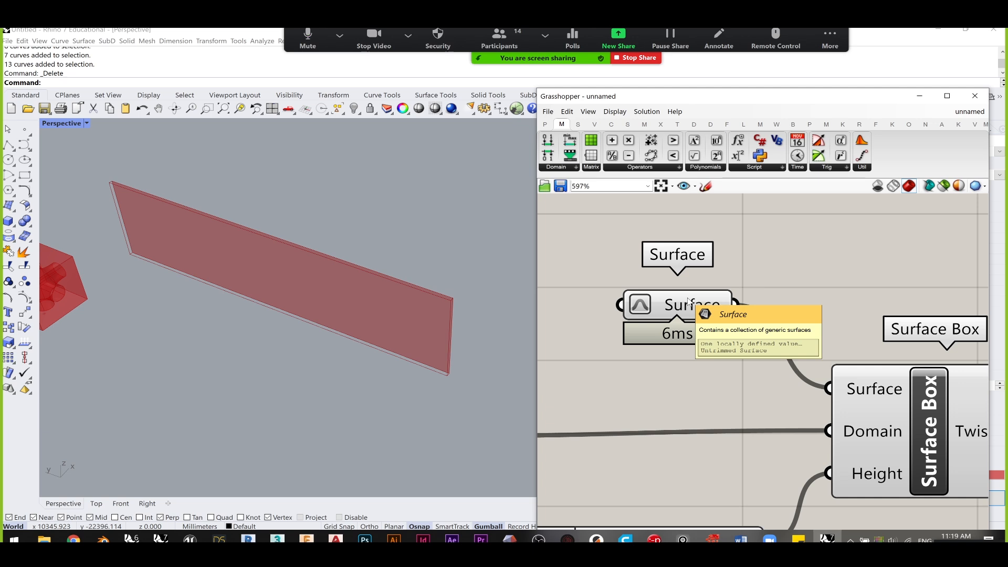
- Delete the Construct Domain² component together with the Panel above it
drag(688, 302, 716, 308)
scroll(698, 347, down, 8)
right_drag(608, 383, 682, 392)
scroll(682, 392, up, 3)
drag(756, 436, 655, 251)
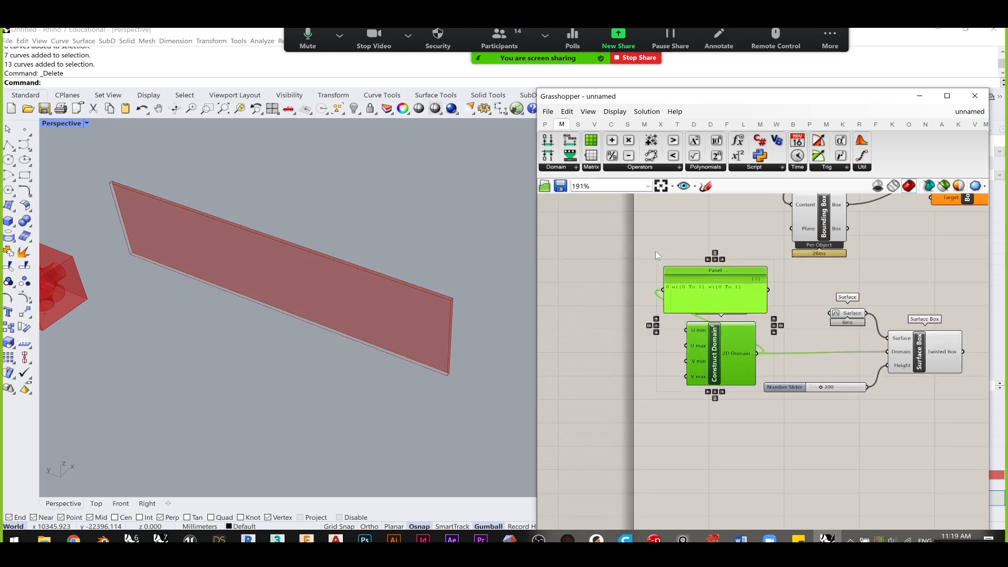
key(Delete)
right_drag(700, 334, 639, 329)
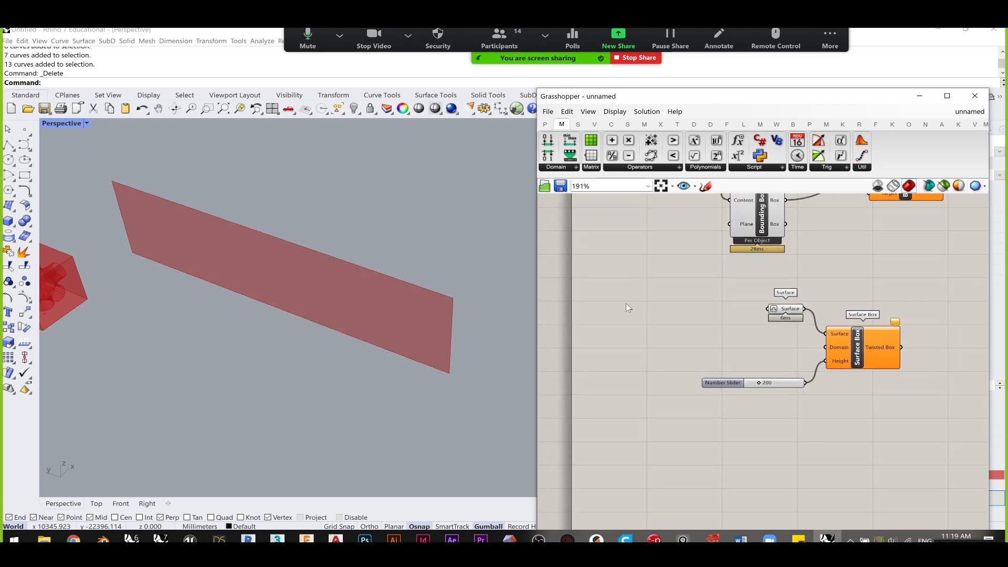
- Shift the Surface parameter, the 200 height slider and the Surface Box together to a clearer area of the canvas
scroll(777, 372, up, 1)
right_drag(898, 357, 794, 380)
drag(870, 480, 589, 300)
drag(793, 366, 883, 332)
click(863, 263)
scroll(819, 269, up, 3)
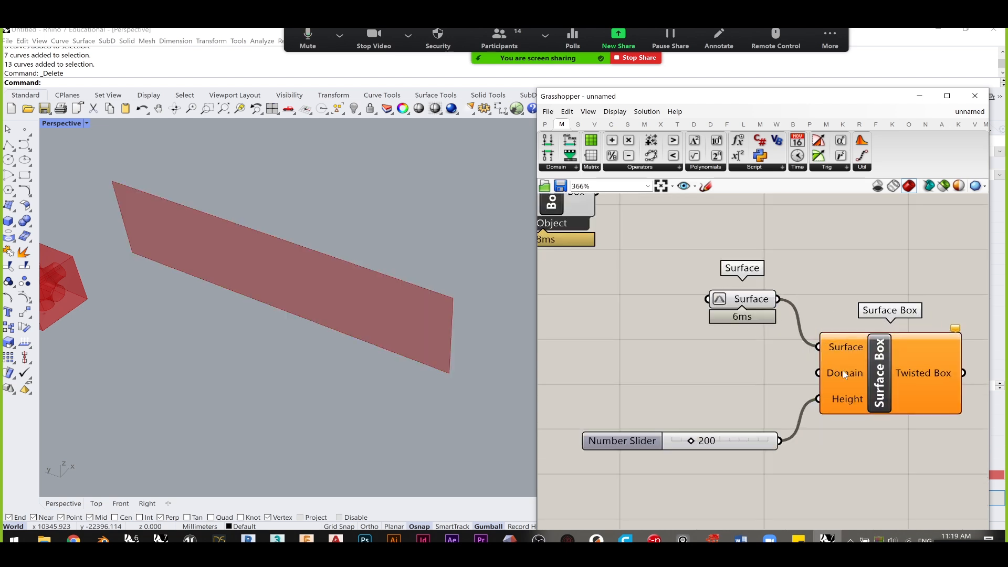
- Move the Surface parameter farther away from the Surface Box to make room between them
mouse_move(843, 371)
scroll(820, 376, down, 1)
scroll(820, 377, down, 4)
right_drag(789, 342, 739, 340)
scroll(753, 341, up, 2)
drag(776, 347, 733, 363)
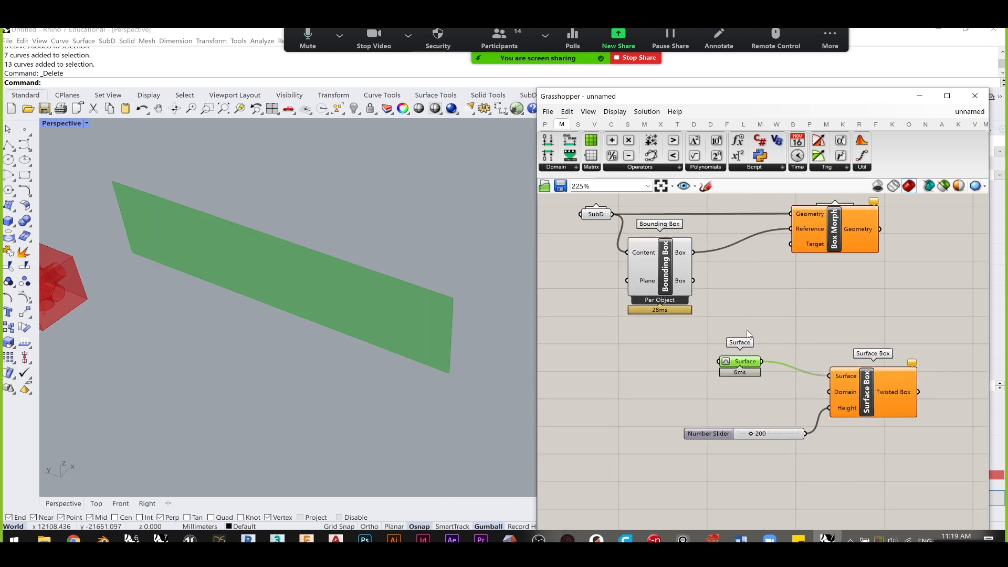
click(768, 312)
- Snap the Grasshopper window to half of the screen and move the meeting toolbar clear of its component tabs
click(555, 168)
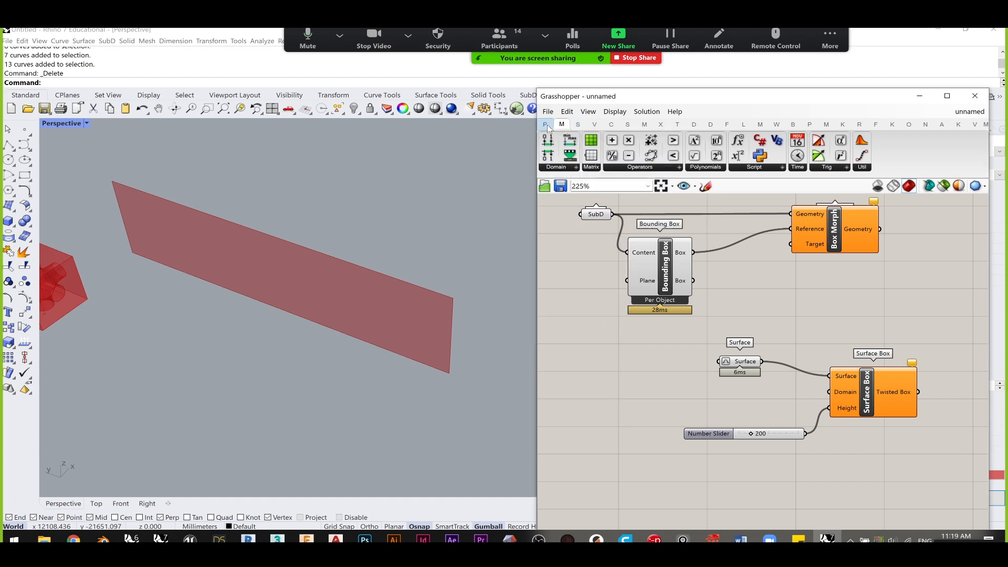
mouse_move(566, 128)
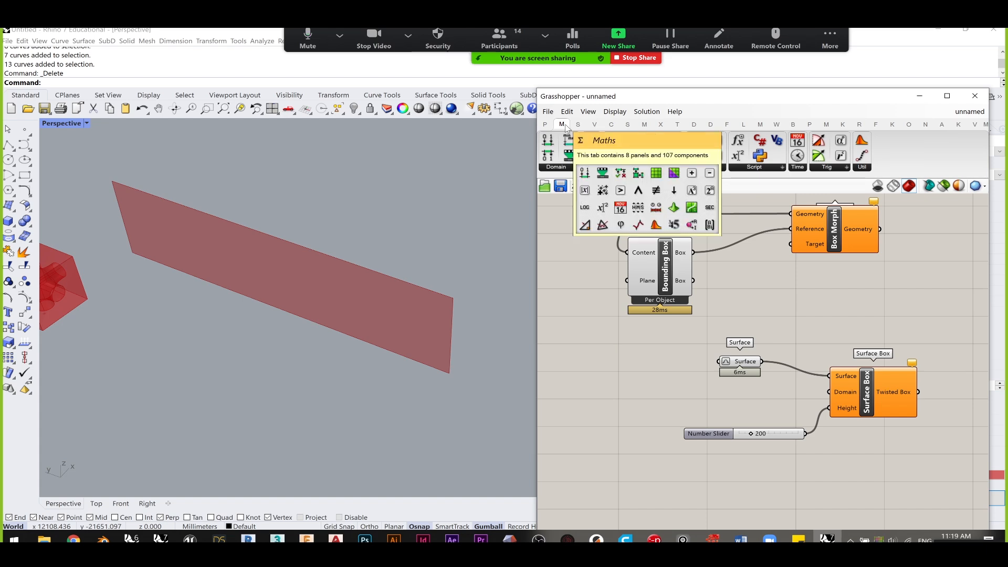
drag(649, 97, 1006, 184)
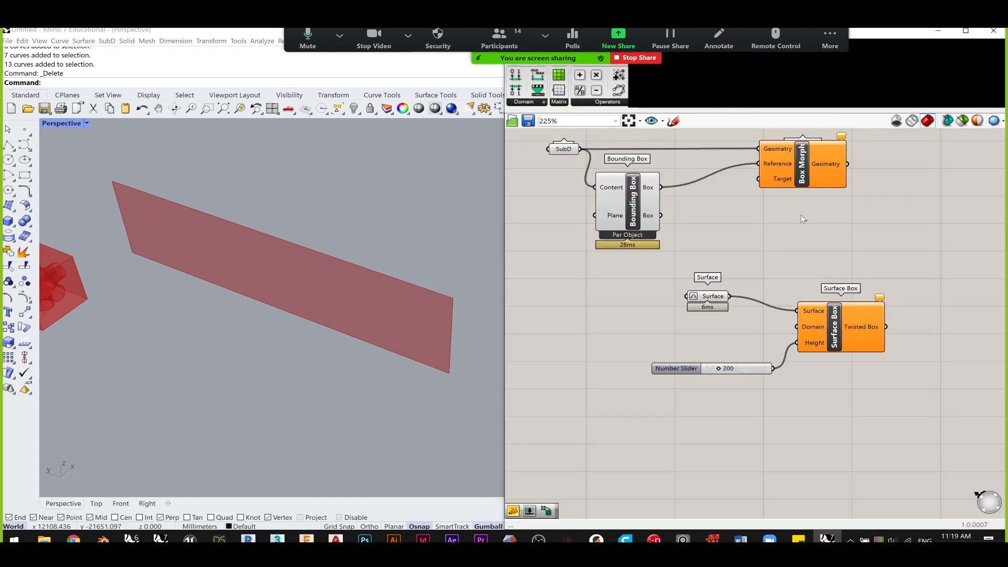
drag(904, 30, 874, 55)
click(828, 40)
drag(656, 29, 390, 27)
click(565, 38)
drag(810, 57, 1006, 64)
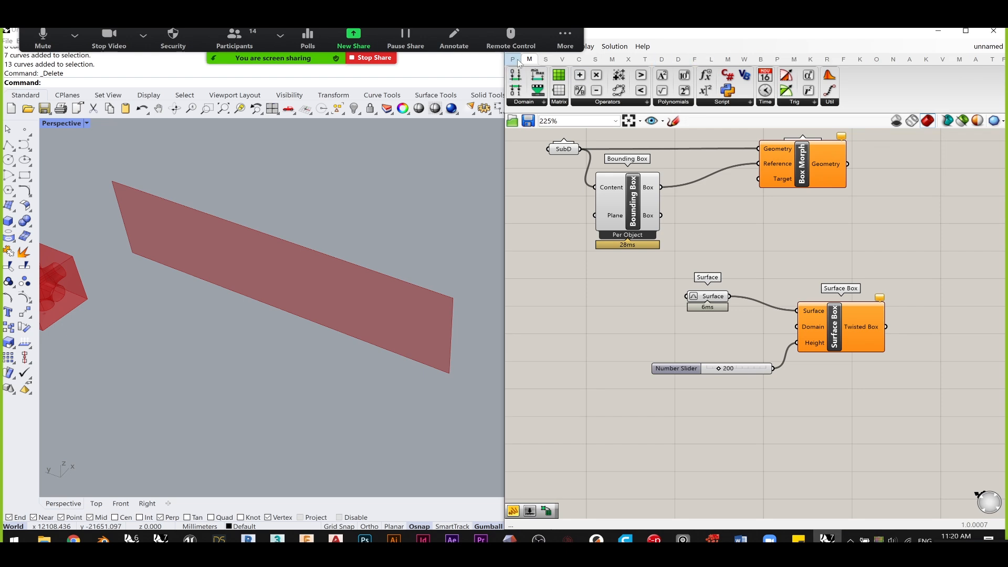
- Add a Divide Domain² component and place it below the Bounding Box, beside the Surface parameter
mouse_move(529, 60)
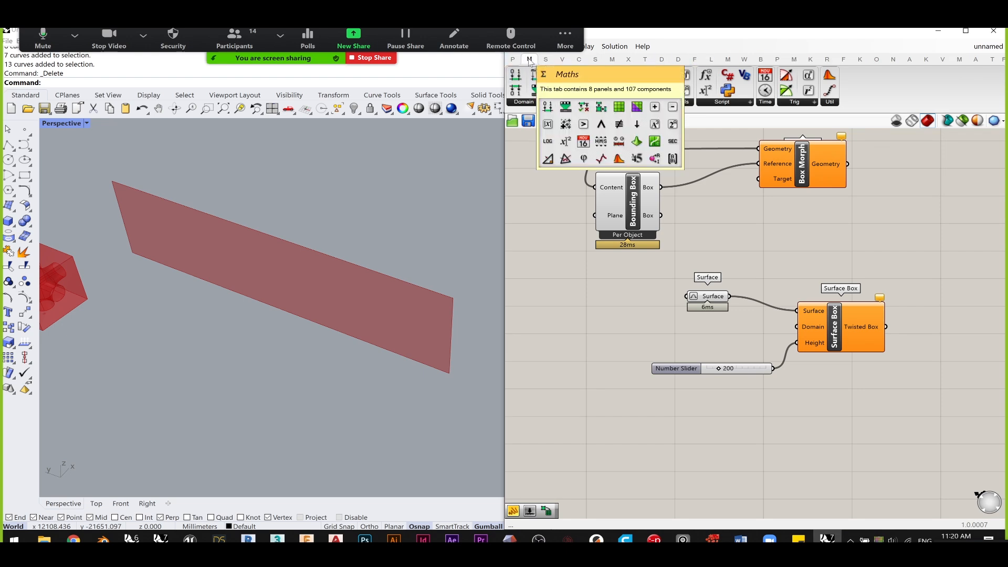
click(531, 103)
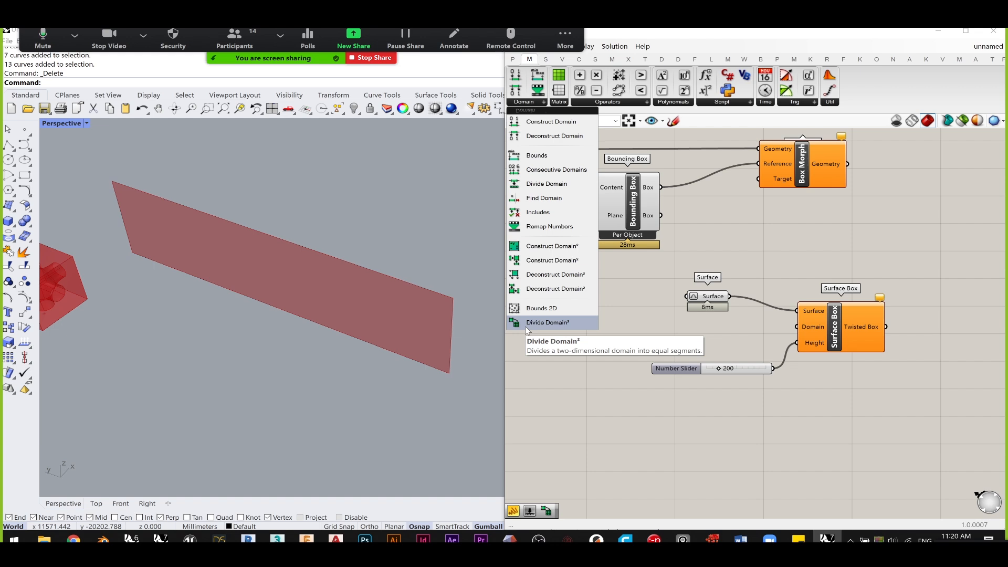
click(546, 323)
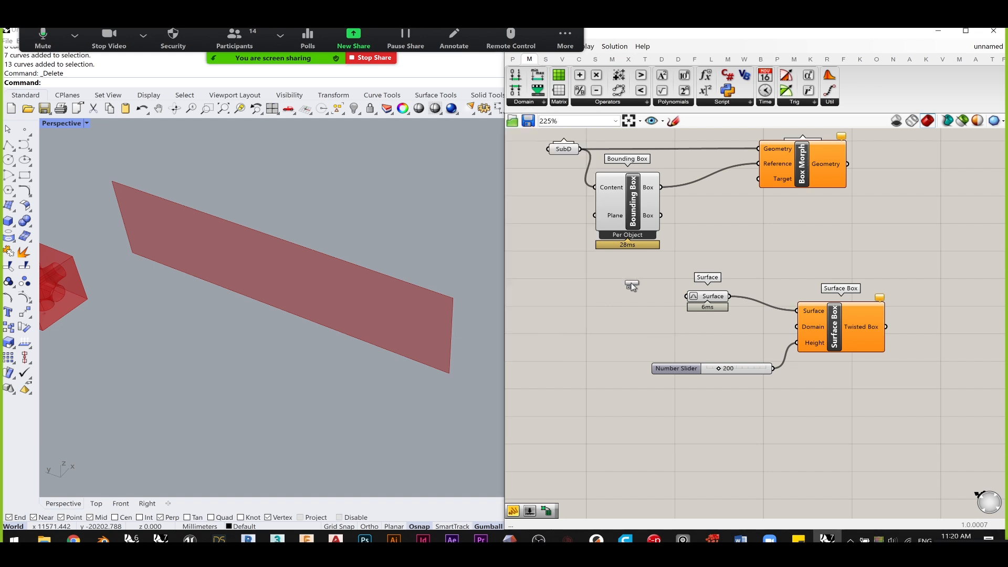
click(599, 325)
right_drag(622, 319, 657, 336)
drag(648, 333, 636, 334)
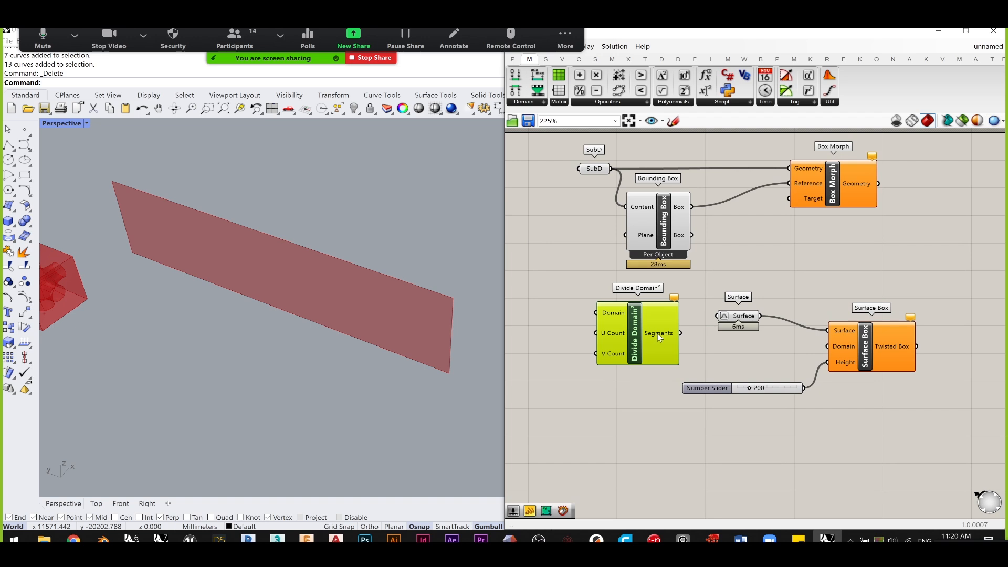
drag(652, 351, 656, 373)
right_drag(600, 353, 629, 328)
drag(630, 331, 612, 326)
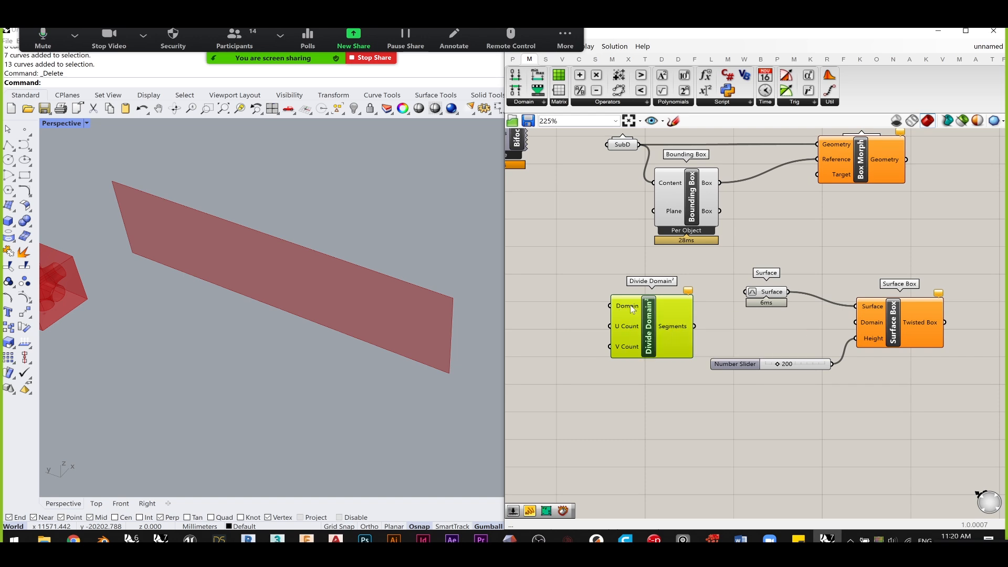
- Place the Surface parameter ahead of Divide Domain² and shift the height slider and Surface Box farther away from it
drag(773, 298, 585, 276)
drag(965, 410, 705, 321)
click(845, 233)
click(757, 295)
scroll(602, 282, up, 2)
- Connect the Surface parameter to the Domain input of Divide Domain² and tidy both components' positions
drag(585, 267, 660, 305)
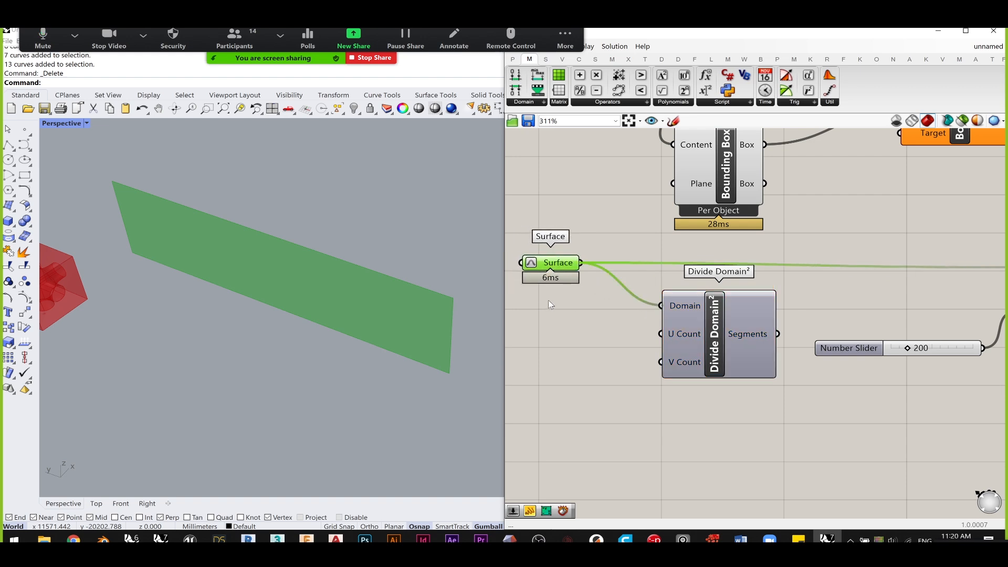
click(578, 348)
drag(698, 334, 697, 342)
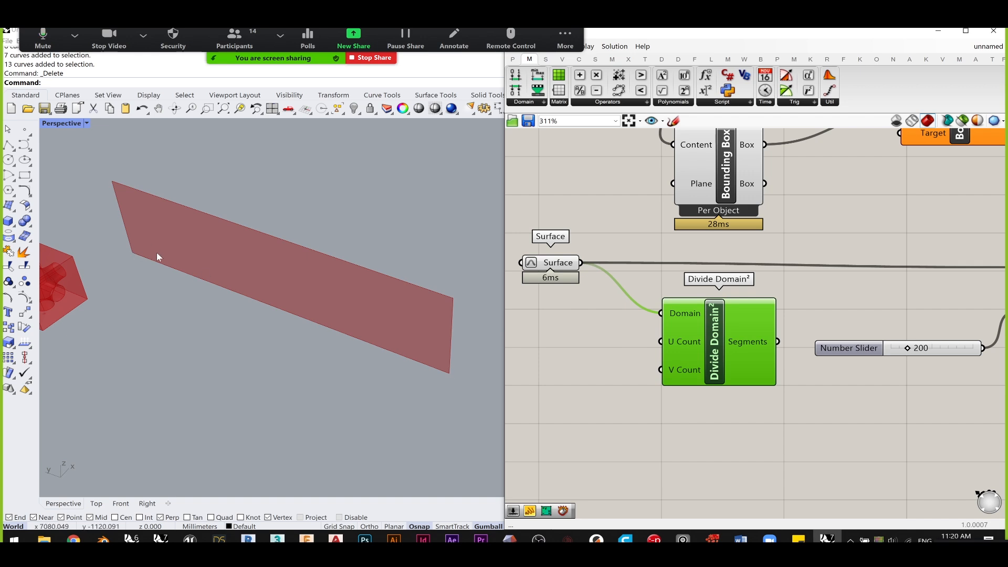
mouse_move(558, 265)
mouse_down()
mouse_move(573, 261)
mouse_move(574, 271)
mouse_up()
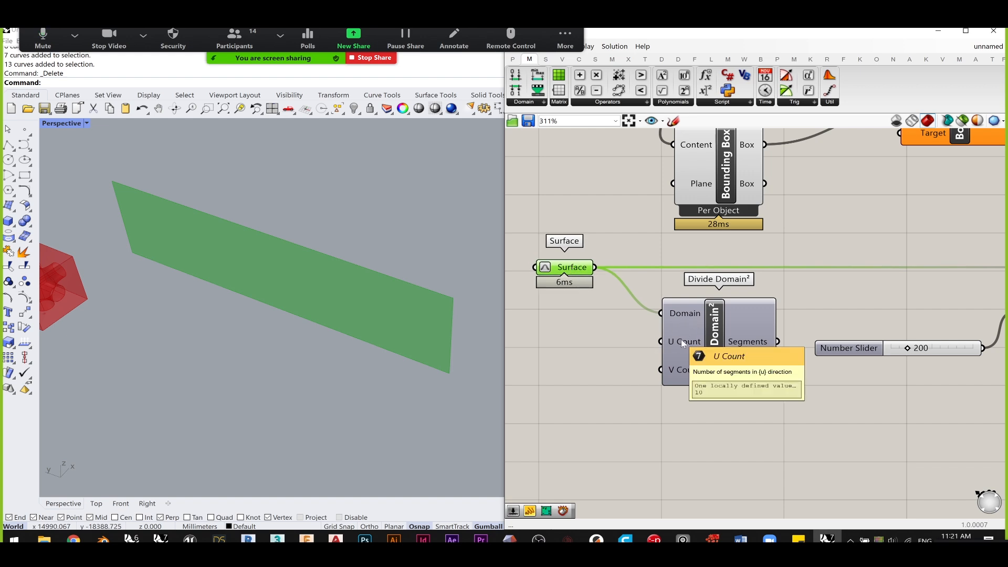
mouse_move(682, 369)
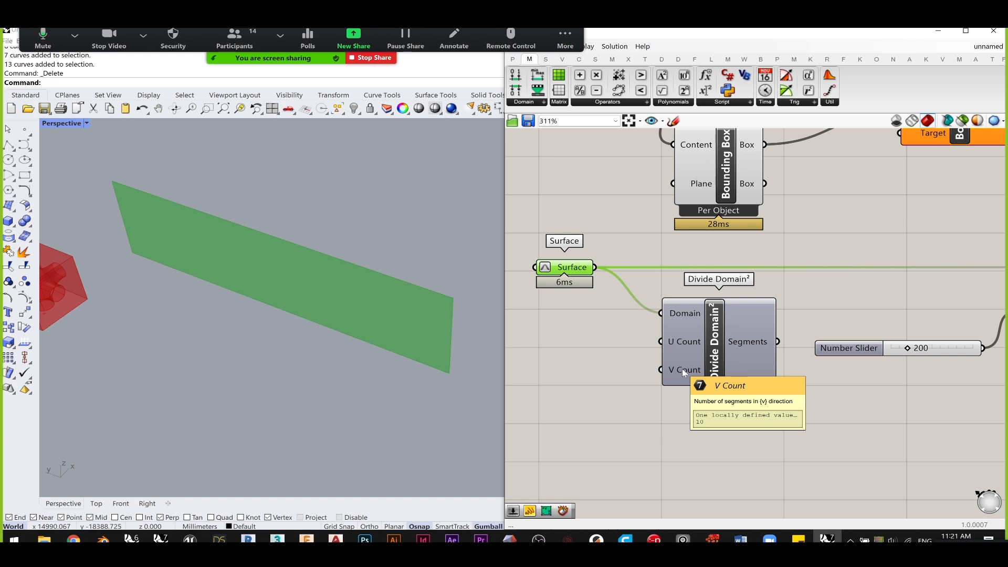
right_drag(682, 368, 774, 374)
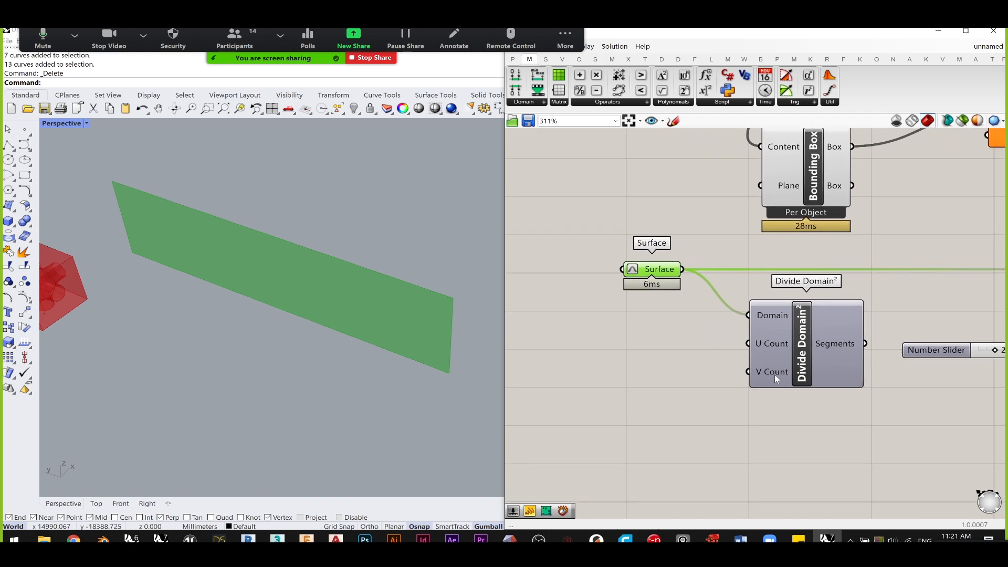
- Add a number slider with the value 5 and connect it to the U Count of Divide Domain²
double_click(648, 354)
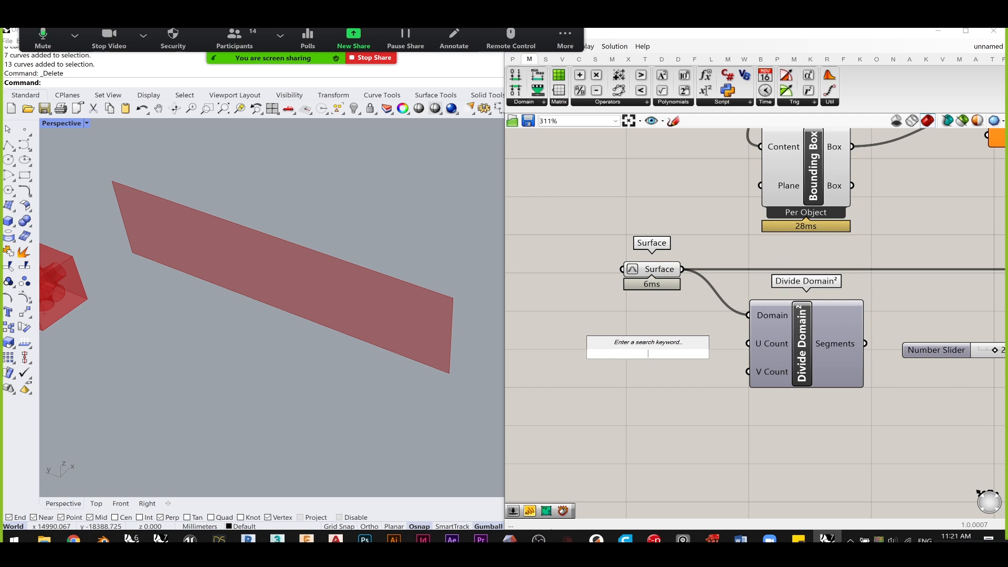
text(5)
key(Return)
drag(691, 355, 721, 348)
- Add a number slider with the value 25, connect it to the V Count of Divide Domain² and align it there
double_click(647, 404)
text(2)
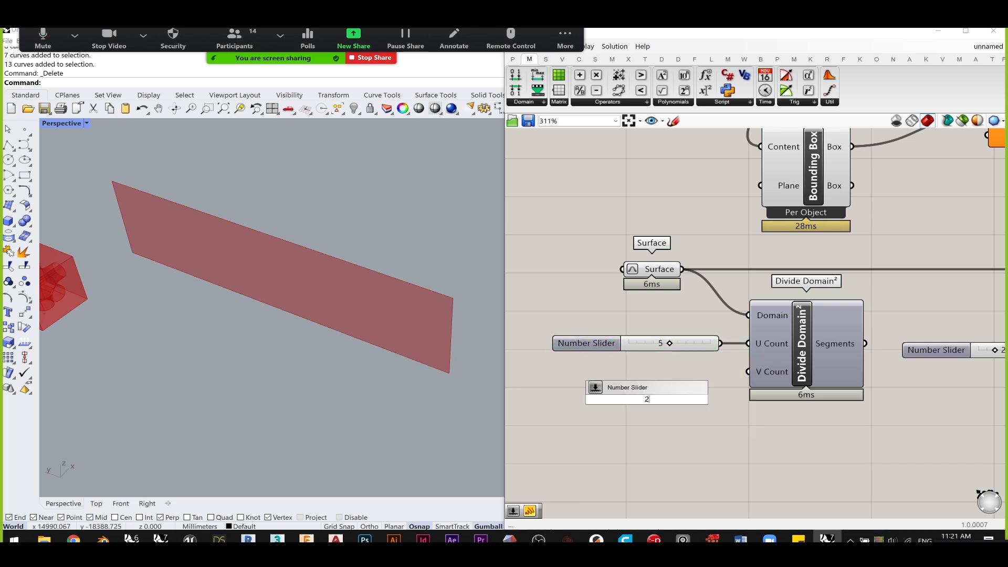
key(Return)
drag(688, 402, 699, 370)
click(686, 407)
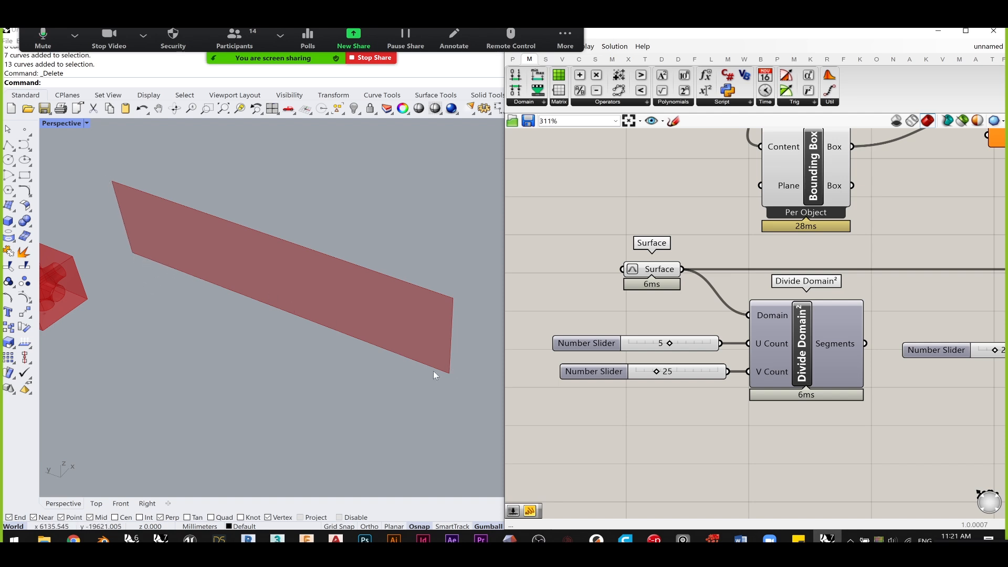
- Connect the Segments output of Divide Domain² to the Domain input of the Surface Box
scroll(744, 408, down, 3)
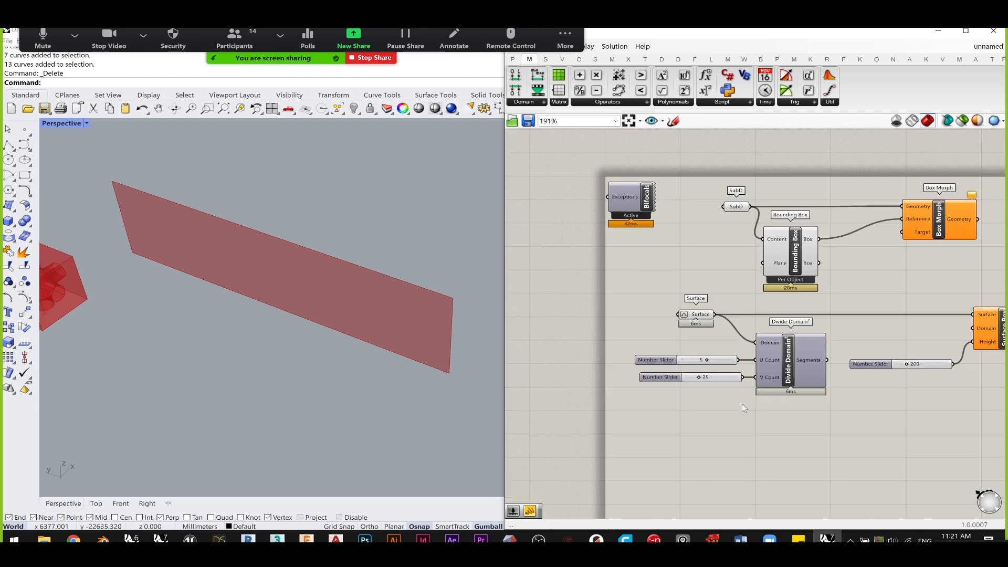
scroll(798, 375, up, 3)
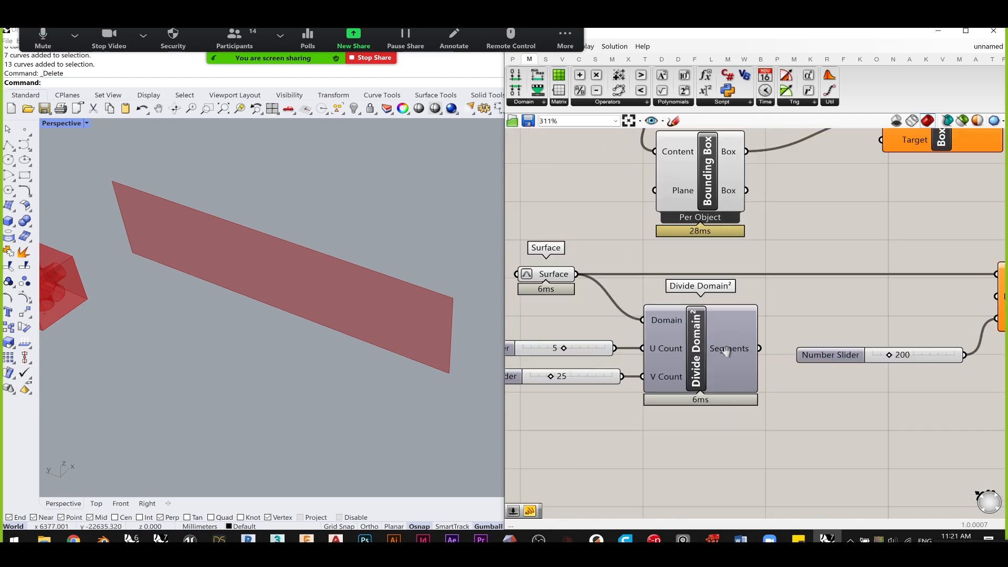
right_drag(737, 357, 618, 374)
drag(640, 366, 885, 317)
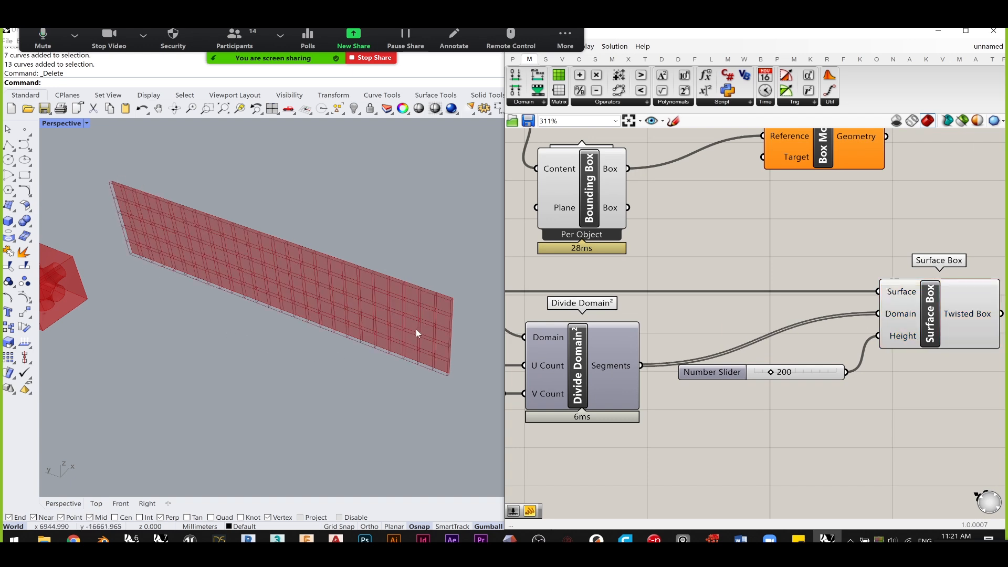
- Try swapping the counts by wiring the 25 slider to U Count and the 5 slider to V Count
right_drag(635, 349, 813, 333)
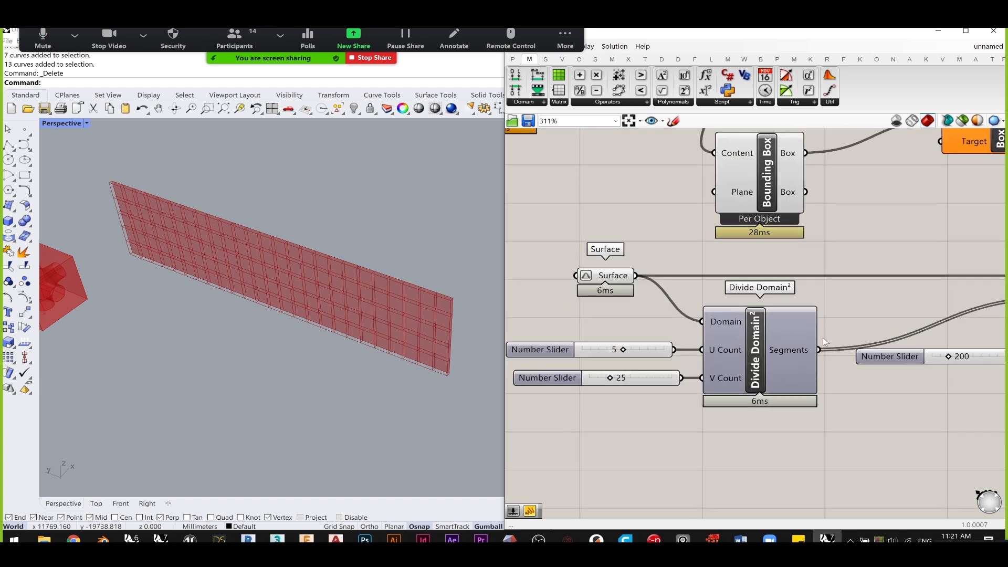
drag(665, 385, 597, 394)
scroll(532, 354, up, 1)
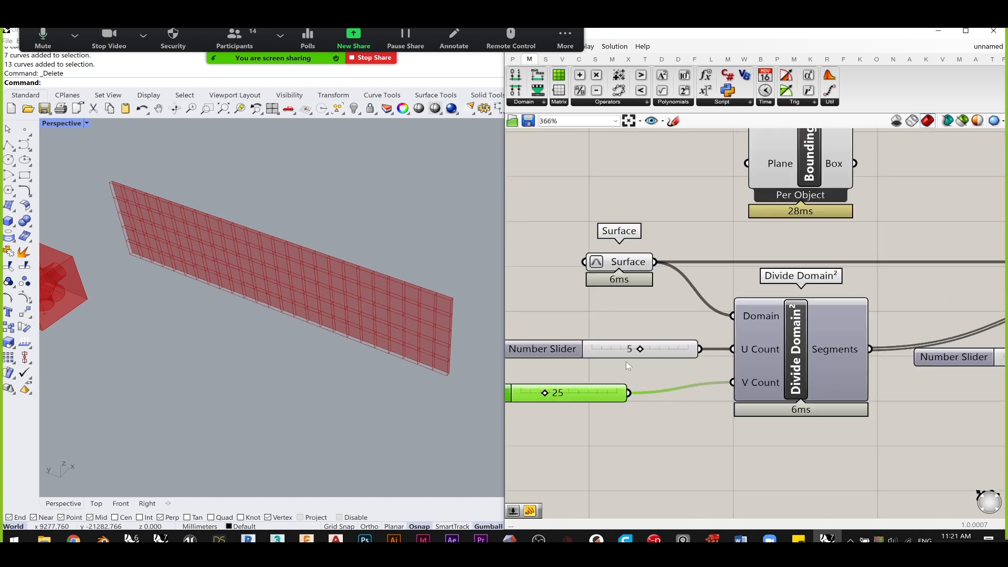
drag(693, 358, 637, 352)
drag(651, 350, 734, 384)
drag(629, 393, 733, 349)
drag(596, 395, 617, 313)
scroll(420, 295, up, 3)
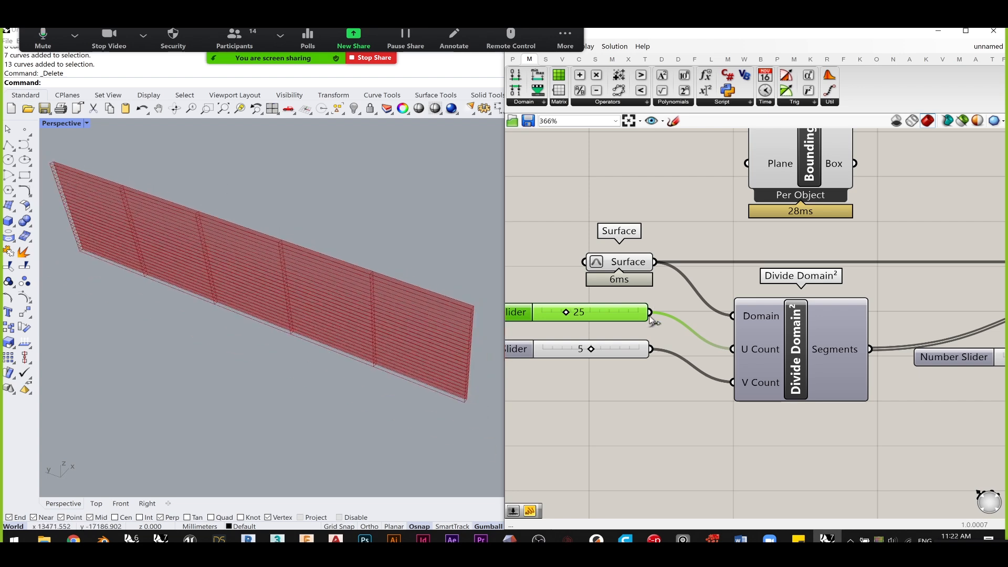
- Reverse the swap by wiring the 5 slider to U Count and the 25 slider to V Count, realigning both sliders
drag(651, 313, 732, 382)
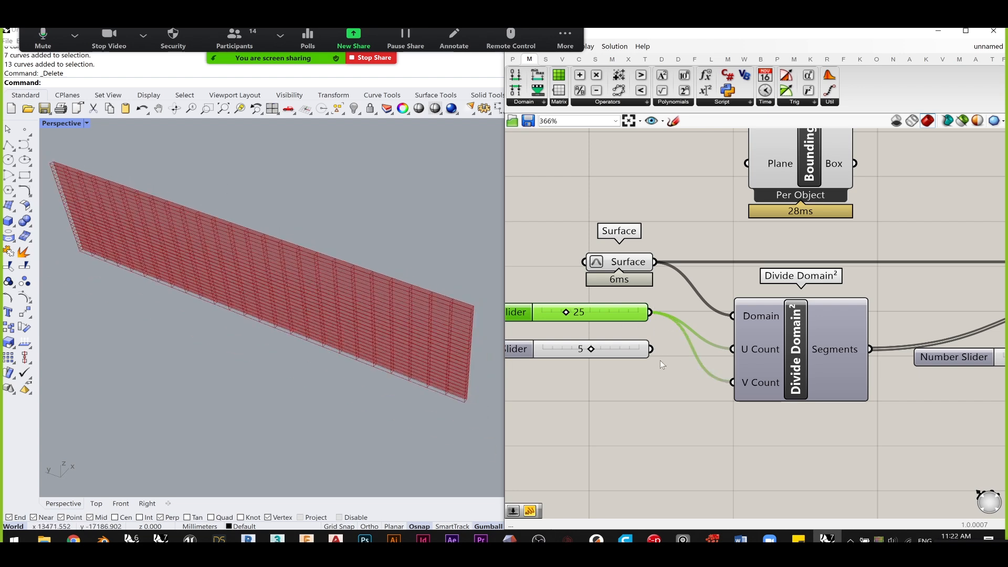
drag(739, 348, 739, 348)
drag(629, 311, 632, 373)
drag(671, 418, 688, 383)
click(674, 367)
click(676, 368)
click(647, 308)
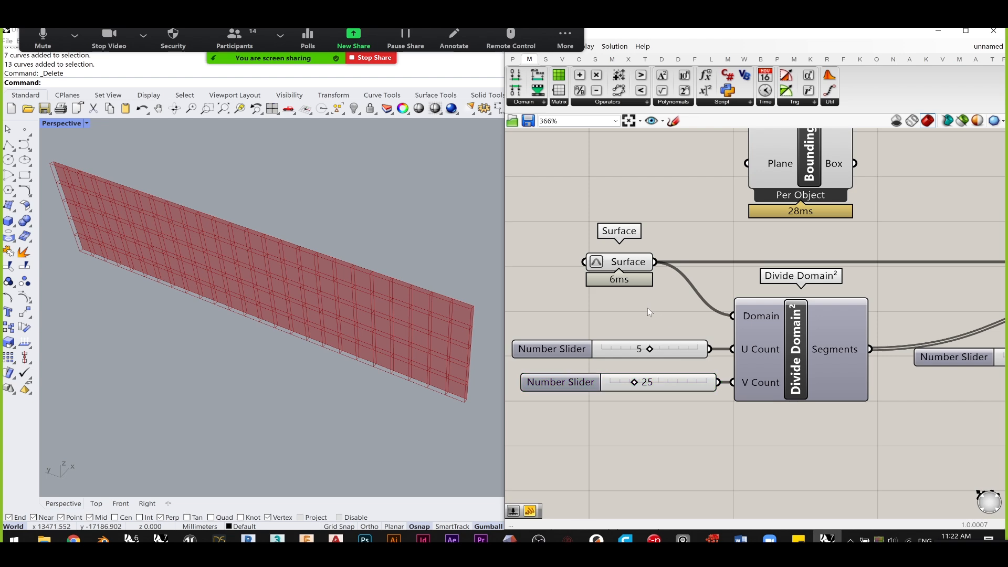
- Rearrange the Box Morph components beside the Surface Box and connect its Twisted Box output to the Target input of Box Morph
scroll(648, 307, down, 2)
click(665, 337)
right_drag(890, 300, 694, 350)
click(896, 366)
scroll(818, 294, down, 3)
drag(859, 326, 572, 226)
drag(761, 265, 903, 276)
click(901, 301)
scroll(877, 268, up, 2)
mouse_move(871, 283)
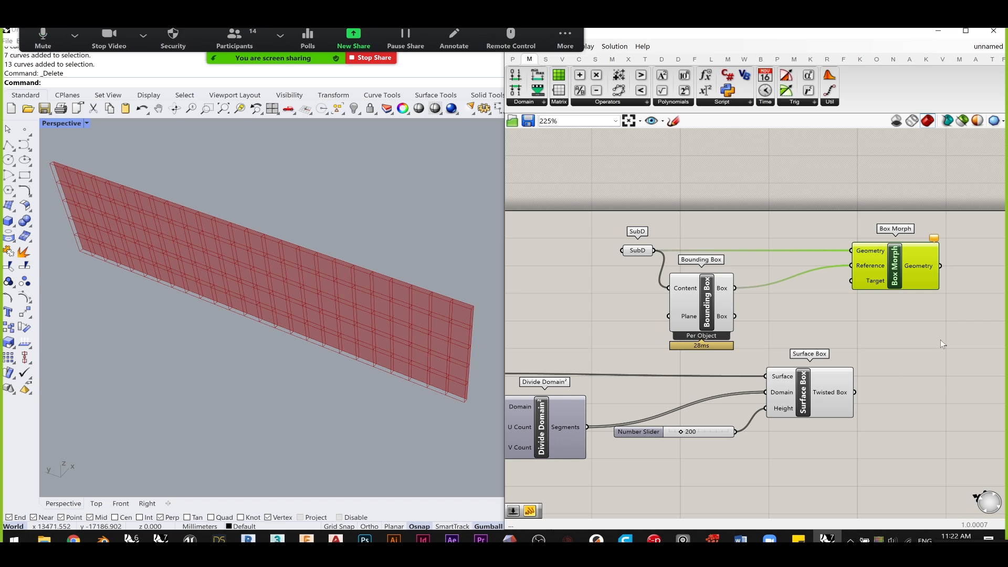
right_drag(928, 318, 879, 317)
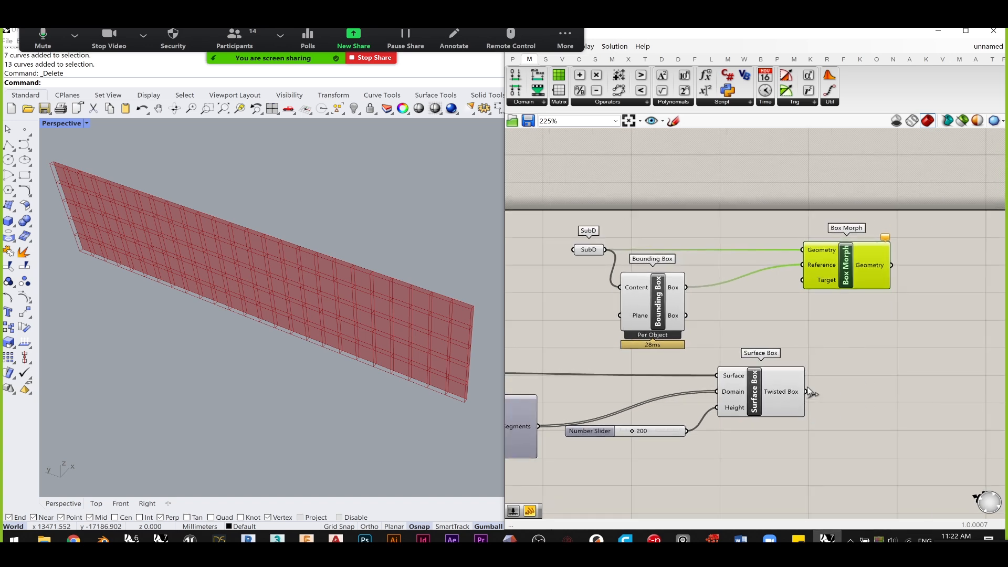
drag(804, 393, 805, 280)
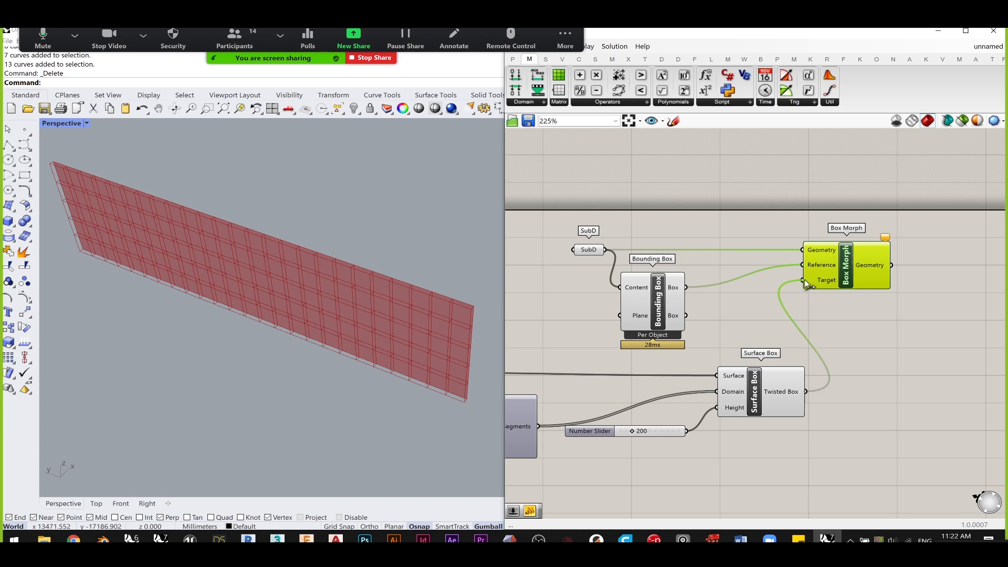
click(857, 329)
- Disable the preview of the SubD, Bounding Box, Surface Box and height slider components
drag(757, 465, 562, 221)
middle_click(589, 219)
click(612, 196)
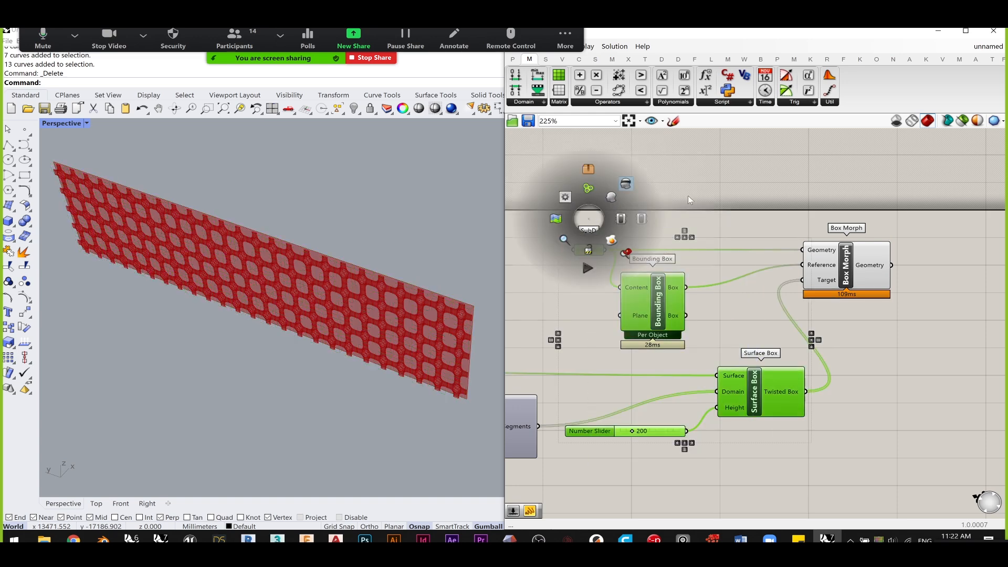
scroll(330, 336, up, 5)
scroll(330, 336, up, 5)
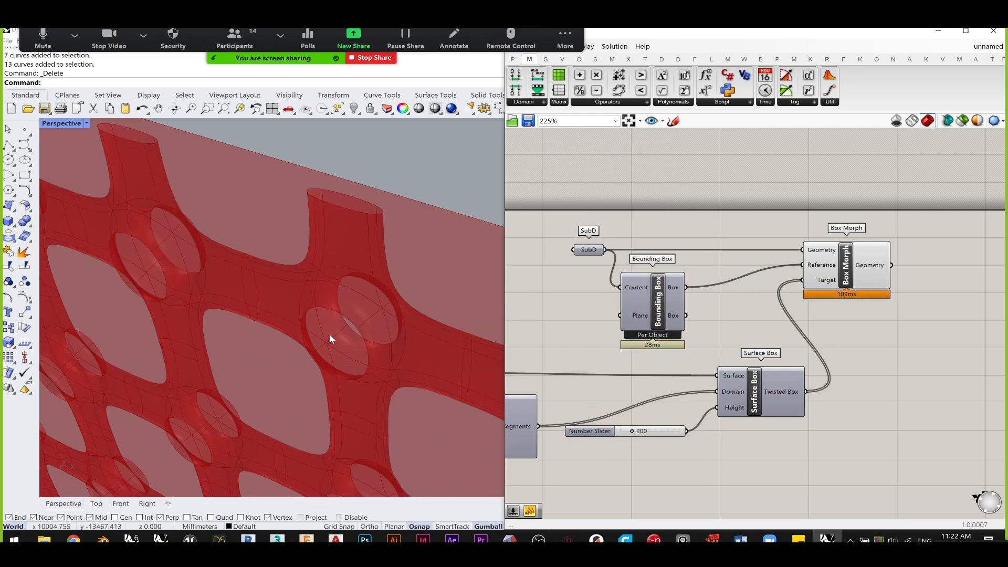
scroll(330, 336, down, 10)
right_drag(330, 336, 391, 307)
- Disable the preview of the Surface and Divide Domain² components so only the morphed geometry is displayed
scroll(573, 333, down, 4)
right_drag(577, 336, 751, 311)
drag(788, 432, 620, 309)
middle_click(620, 309)
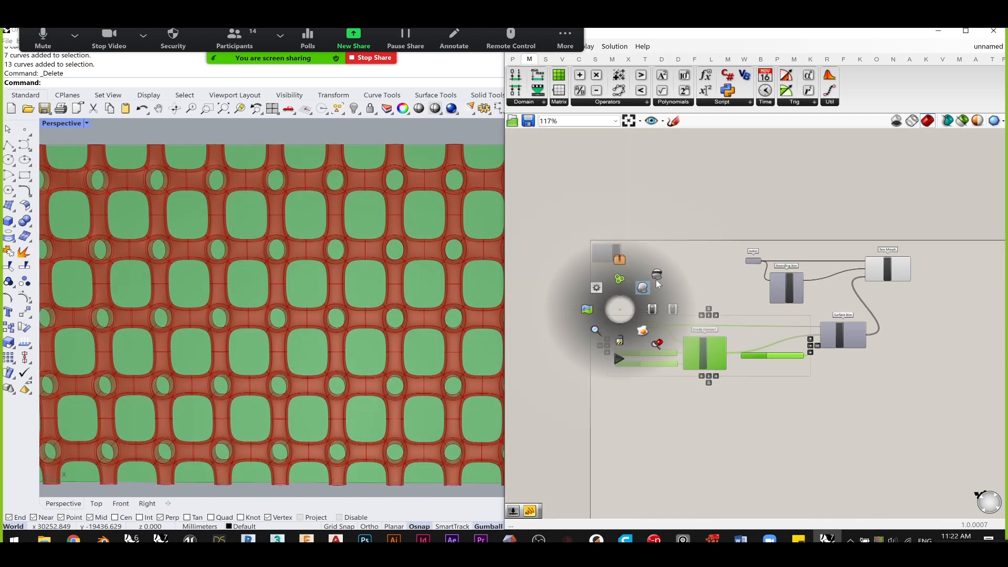
click(658, 276)
click(675, 289)
right_drag(268, 260, 569, 337)
drag(809, 408, 651, 274)
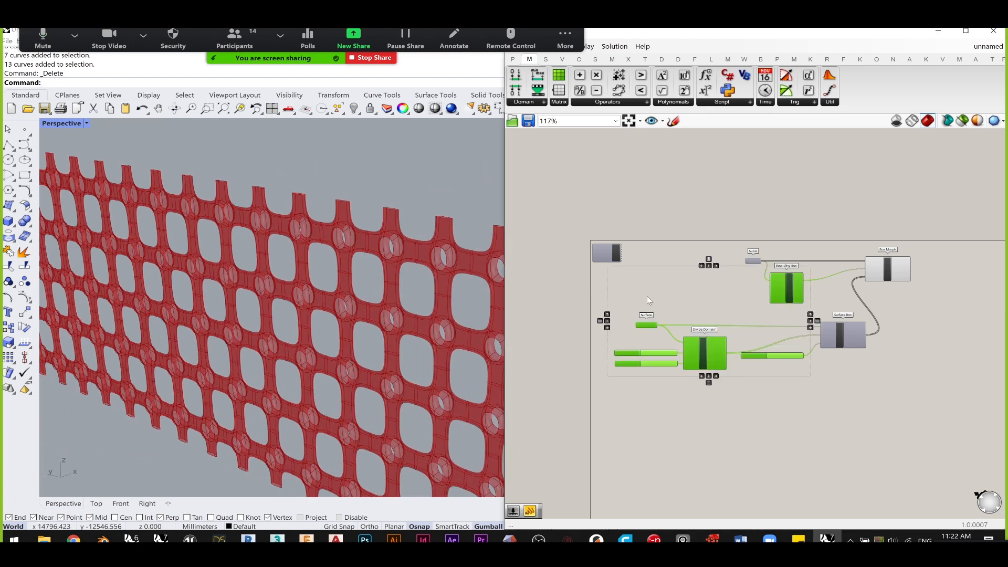
middle_click(676, 319)
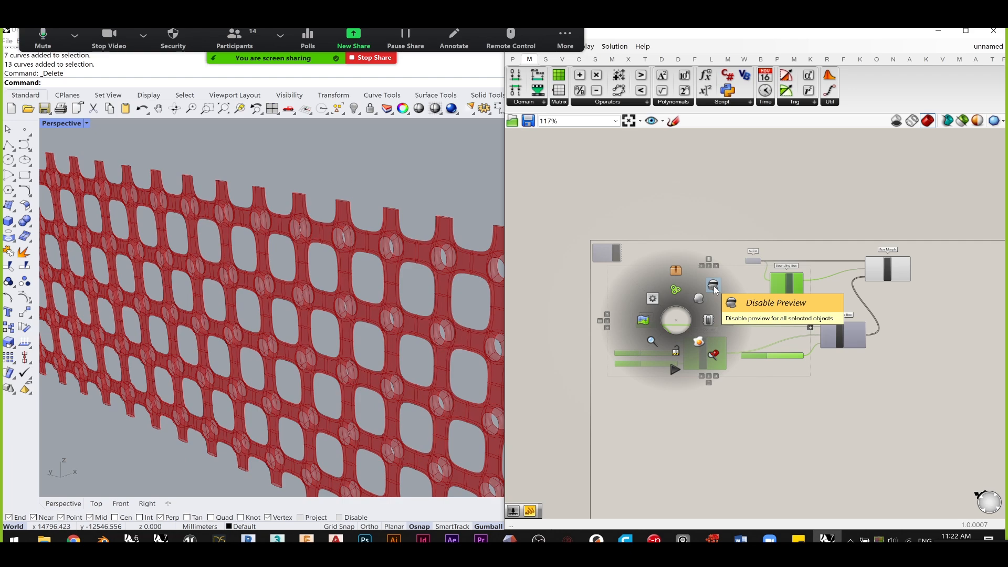
click(713, 286)
mouse_move(349, 225)
right_down()
mouse_move(281, 234)
mouse_move(335, 228)
right_up()
scroll(232, 269, up, 10)
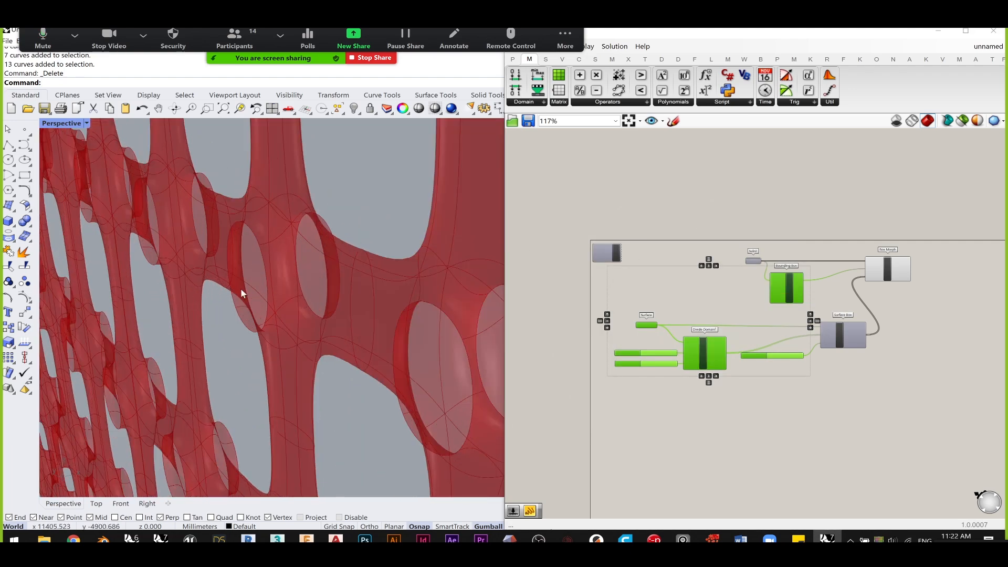
scroll(310, 280, down, 10)
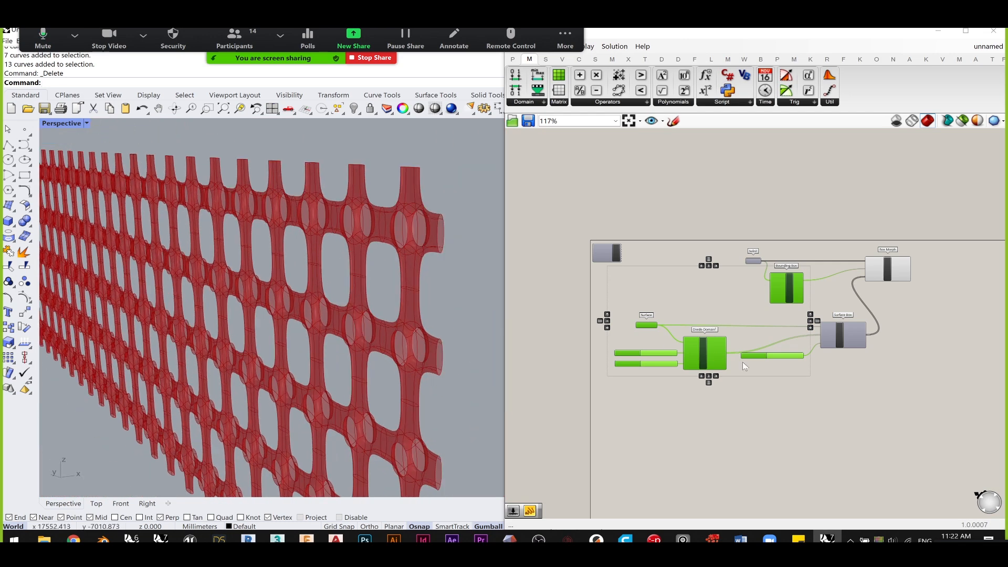
- Move the Surface Box's Height slider slightly lower and set its value to 1000
click(640, 374)
scroll(777, 359, up, 6)
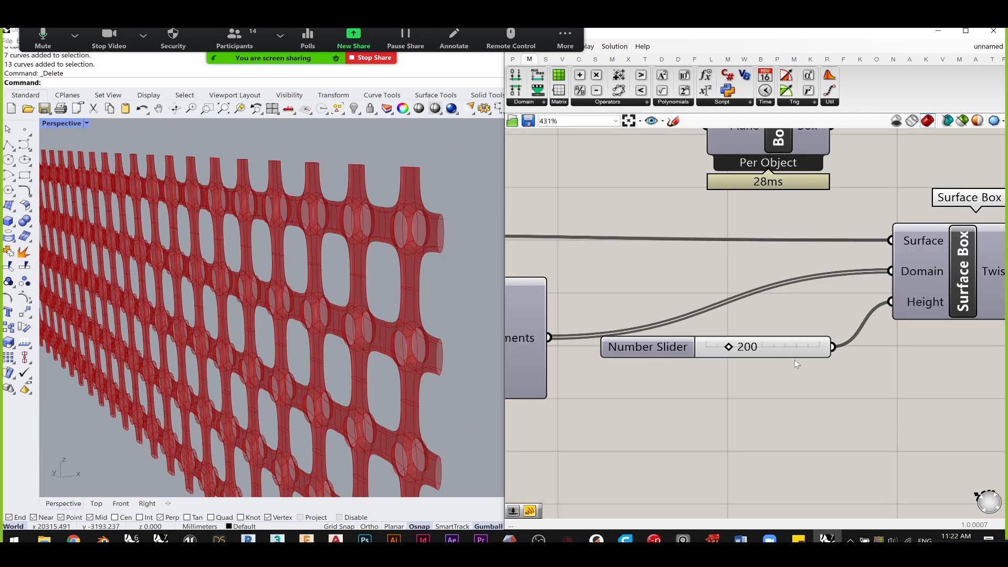
drag(795, 346, 790, 373)
scroll(782, 374, down, 3)
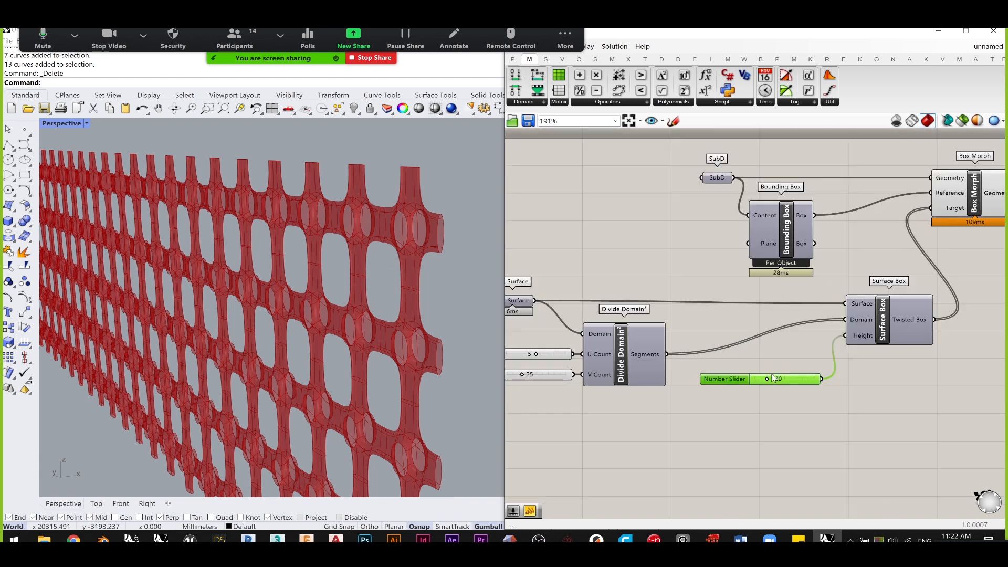
scroll(770, 380, up, 2)
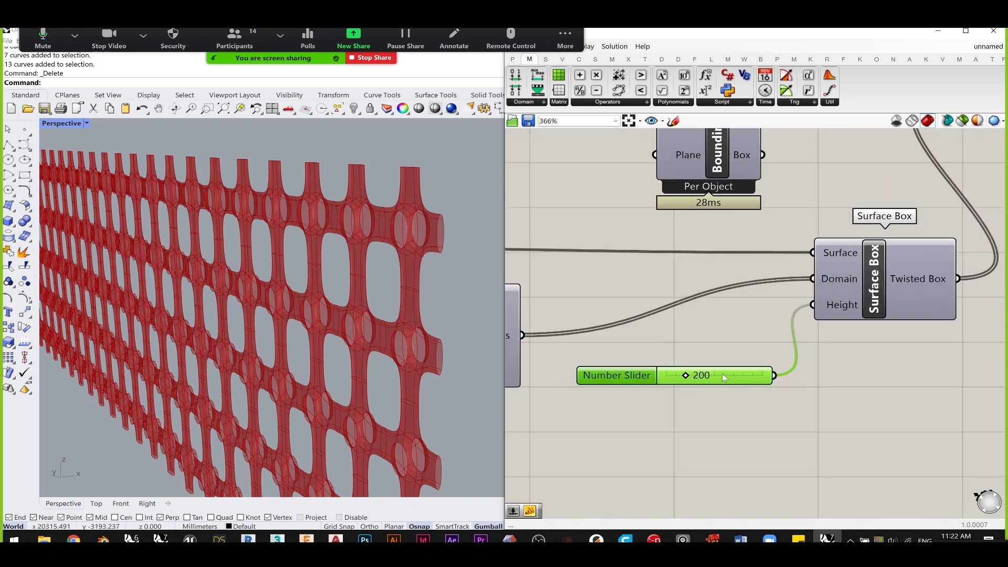
double_click(722, 378)
text(1000)
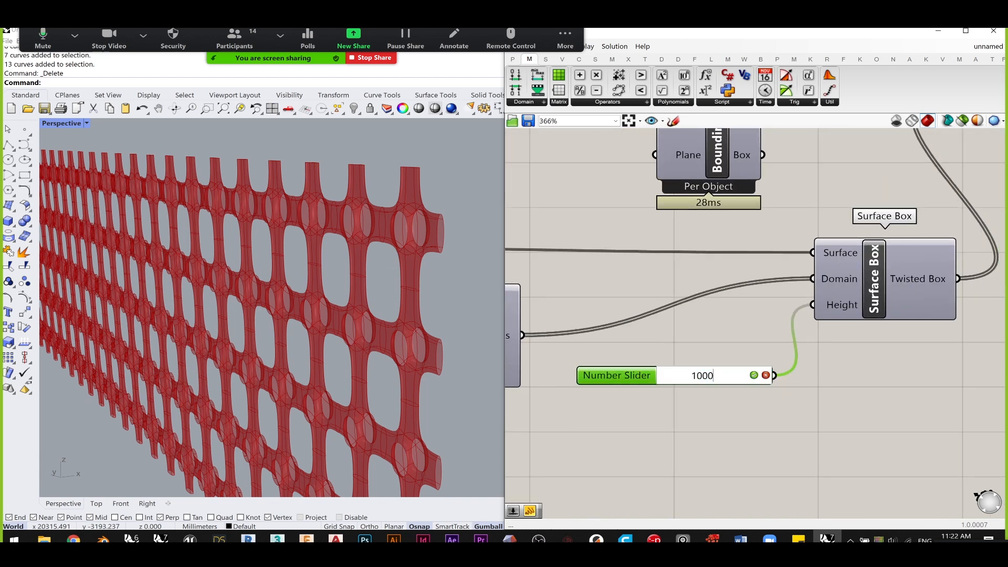
key(Return)
click(705, 316)
right_drag(336, 283, 307, 354)
scroll(166, 264, up, 10)
scroll(180, 264, down, 10)
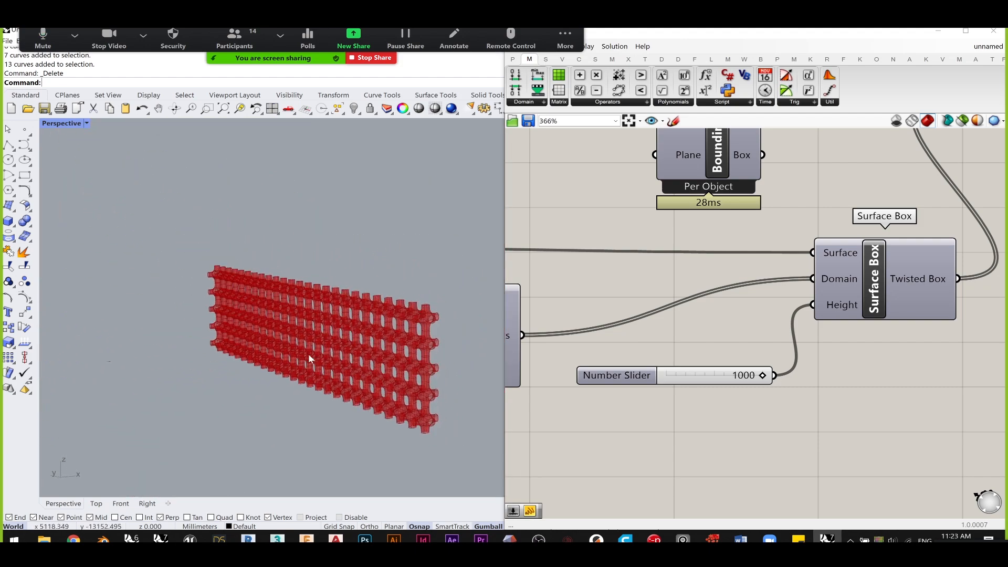
- Tidy the definition by shifting the component group and spacing Box Morph farther from the other components
scroll(801, 327, down, 3)
right_drag(834, 294, 737, 320)
drag(881, 194, 901, 192)
click(911, 252)
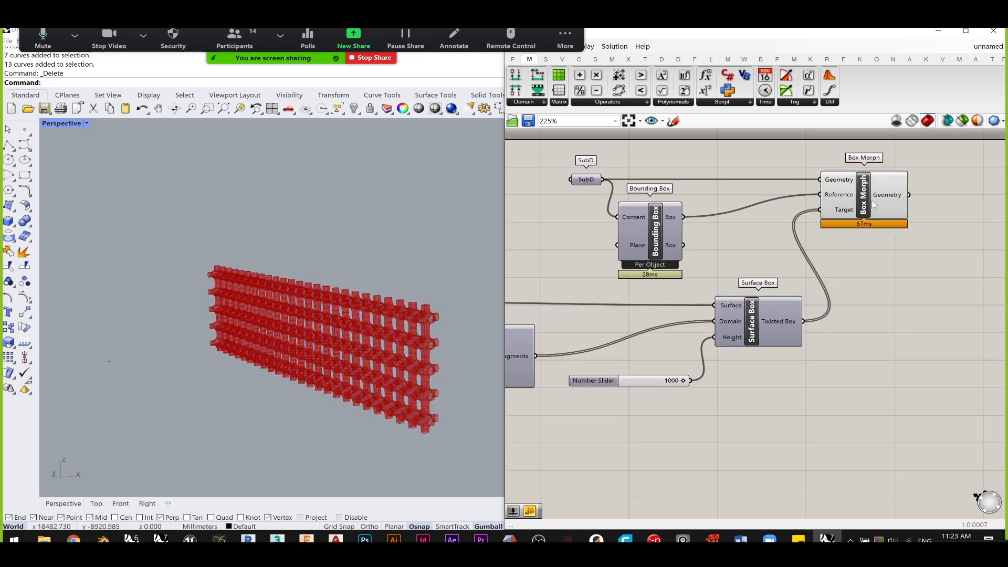
scroll(820, 266, down, 3)
drag(883, 419, 593, 204)
drag(834, 238, 853, 300)
click(878, 322)
right_drag(878, 322, 789, 267)
scroll(421, 326, up, 3)
scroll(422, 328, up, 3)
drag(779, 234, 787, 234)
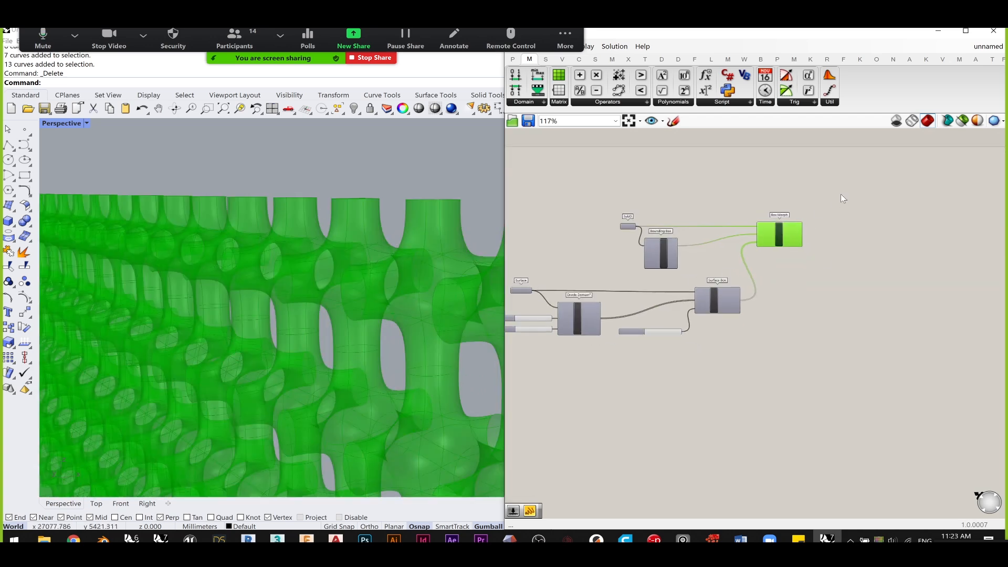
click(842, 198)
- Minimize the Grasshopper window to switch to the Rhino model and unhide the base surface with ShowSelected
scroll(727, 289, up, 5)
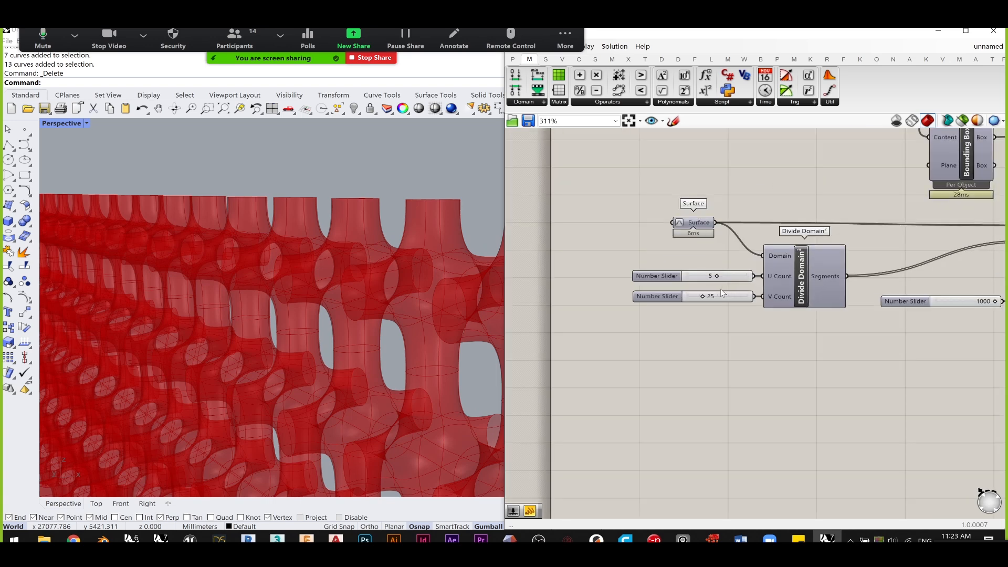
click(736, 307)
click(644, 204)
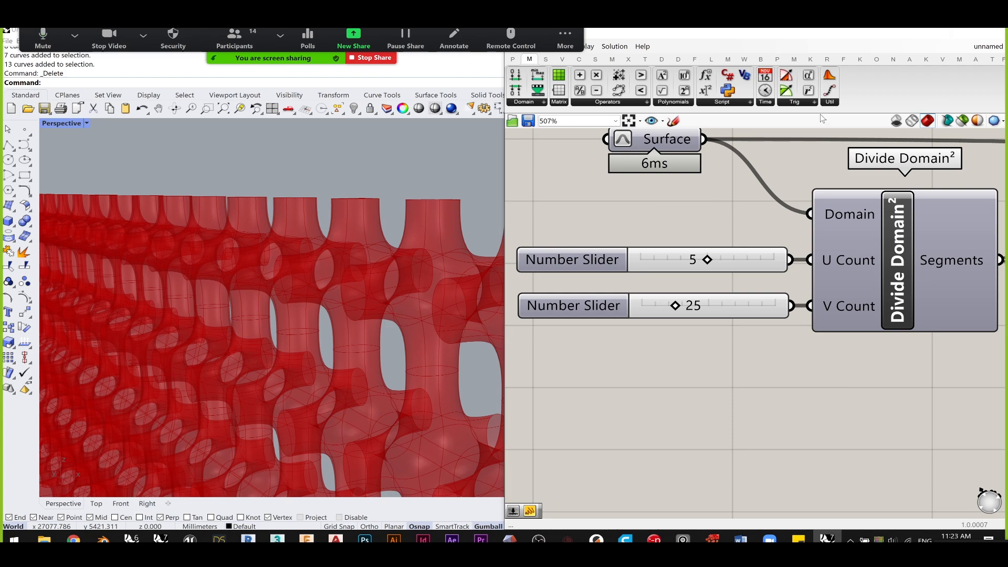
click(938, 31)
scroll(331, 269, down, 5)
right_drag(332, 269, 352, 286)
scroll(353, 287, down, 6)
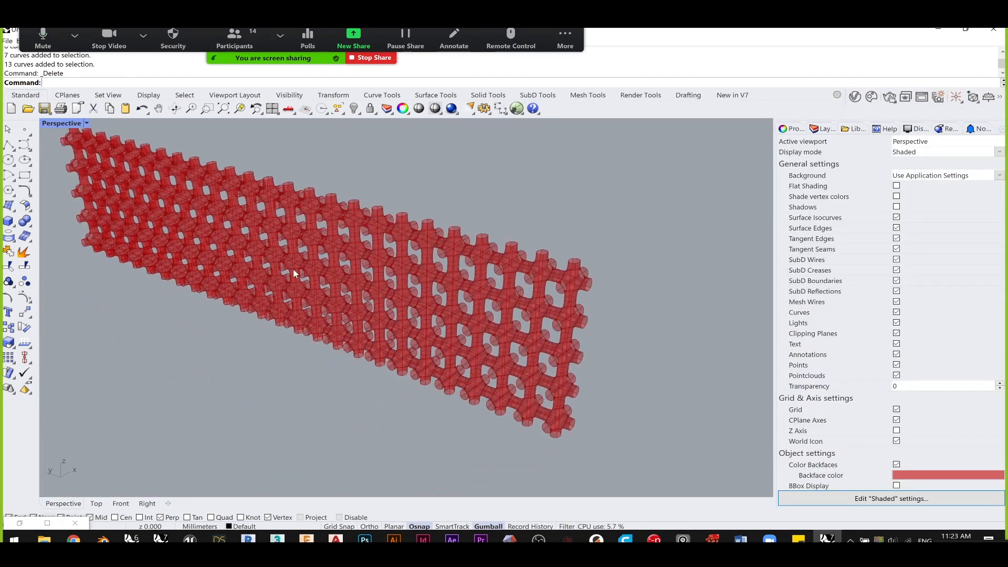
text(ShowSelected)
key(Return)
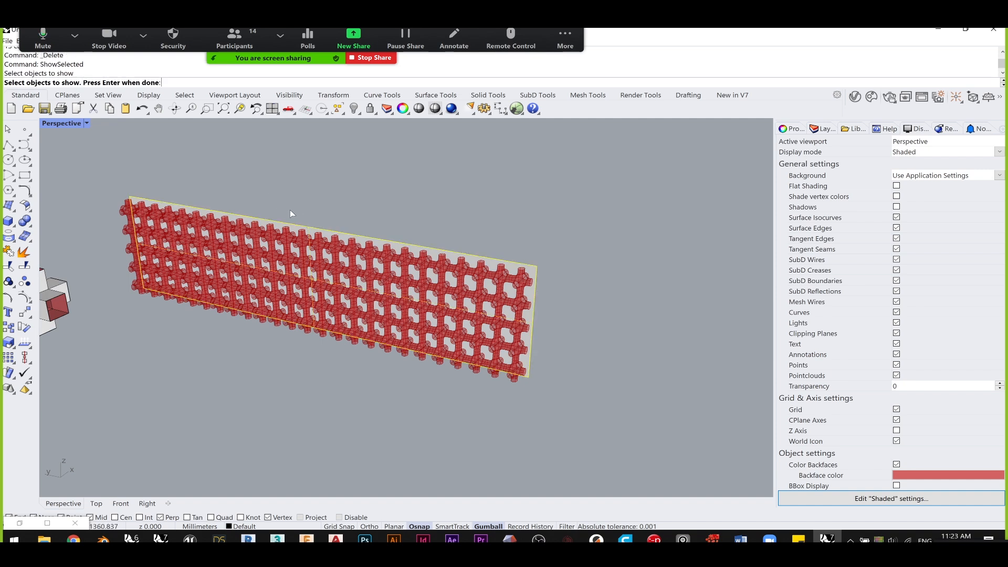
key(Return)
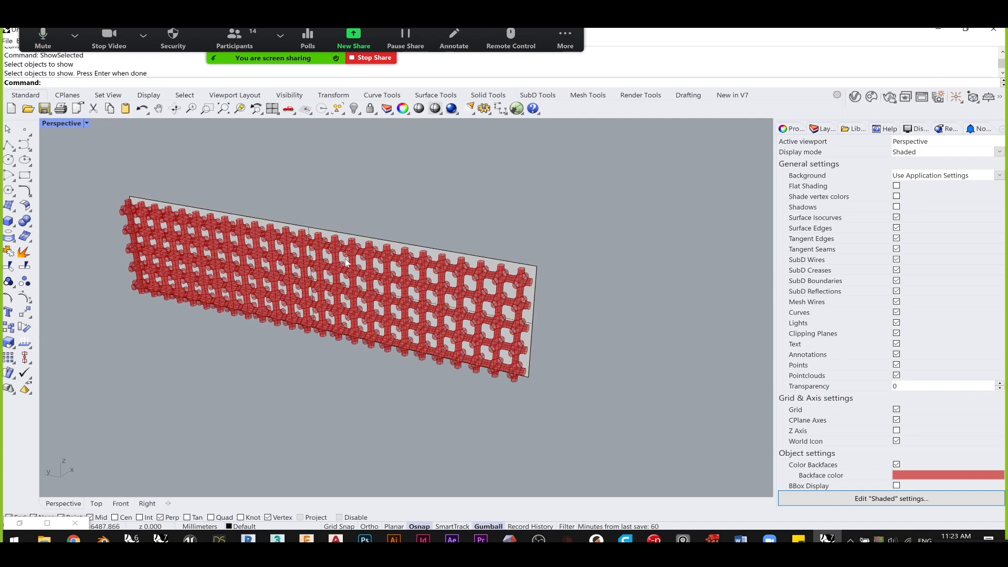
- Rebuild the base surface with five control points in each direction
click(329, 269)
right_drag(308, 259, 379, 296)
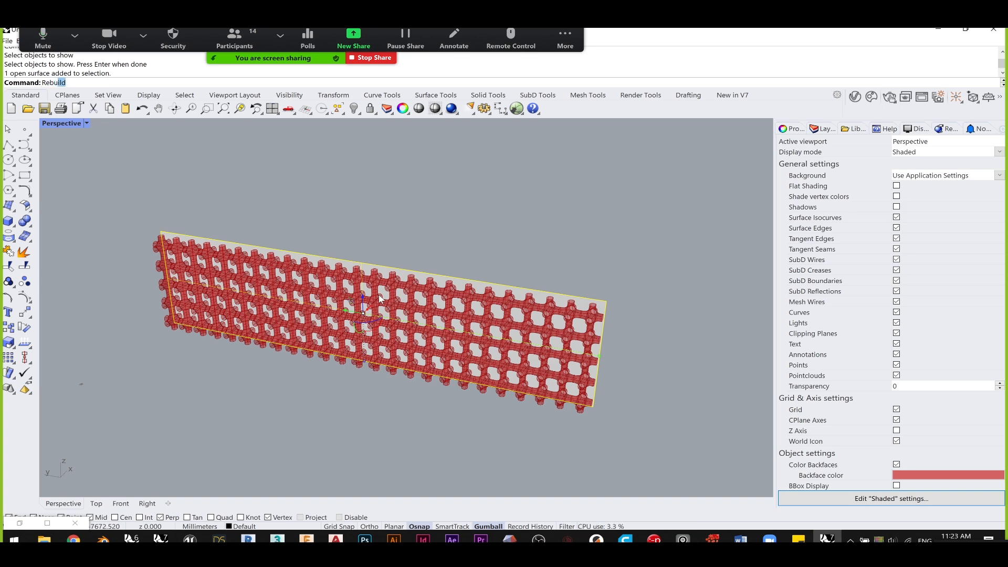
key(Return)
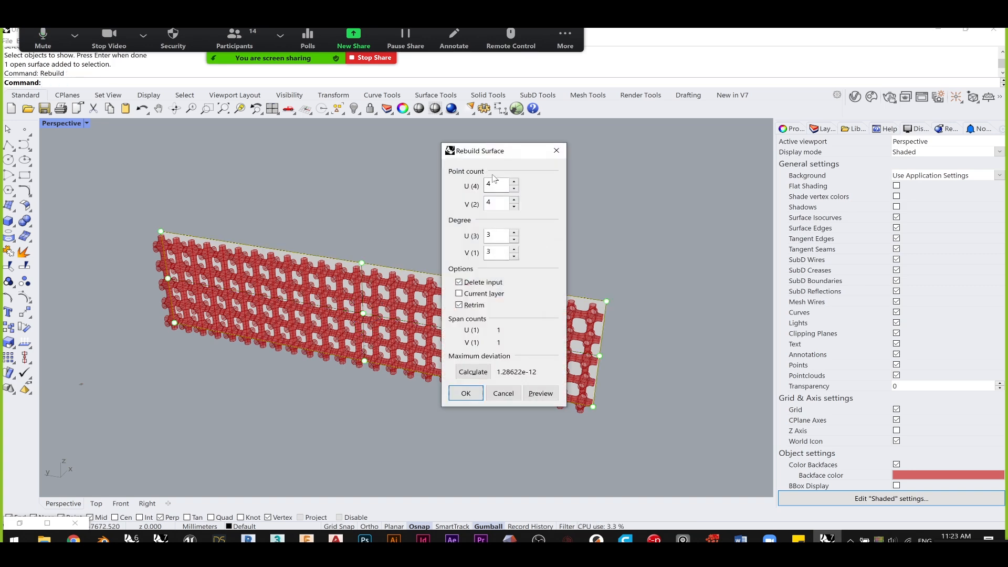
key(Tab)
click(463, 394)
- Move the base surface slightly down and turn on its control points with PointsOn
mouse_move(363, 295)
mouse_down()
mouse_move(364, 286)
mouse_move(362, 300)
mouse_up()
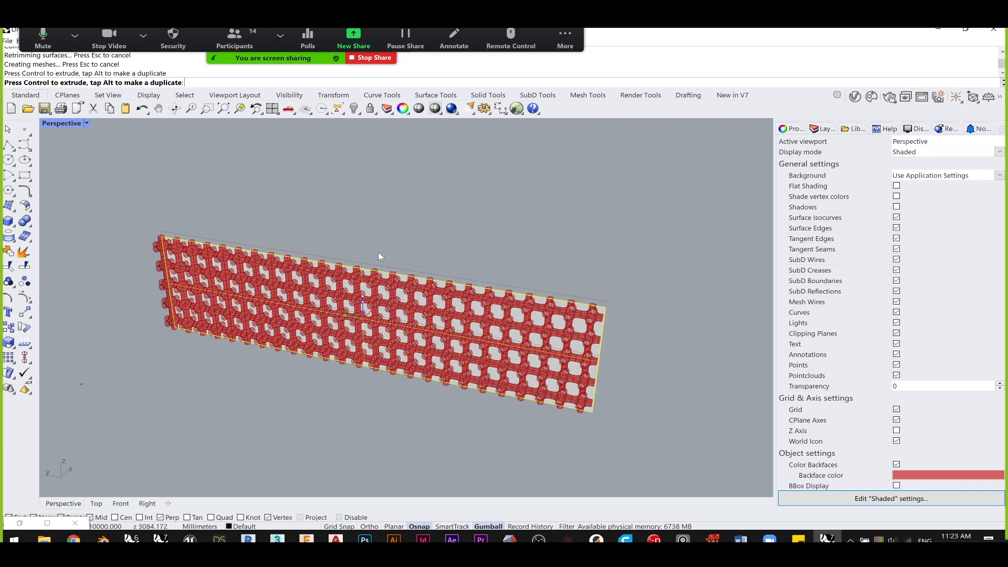
click(333, 237)
click(295, 289)
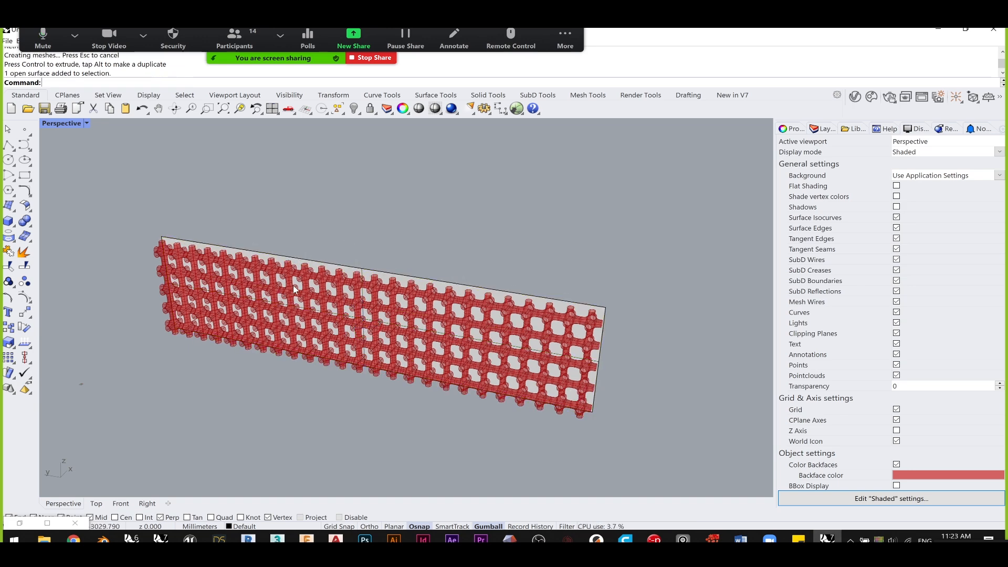
text(Point)
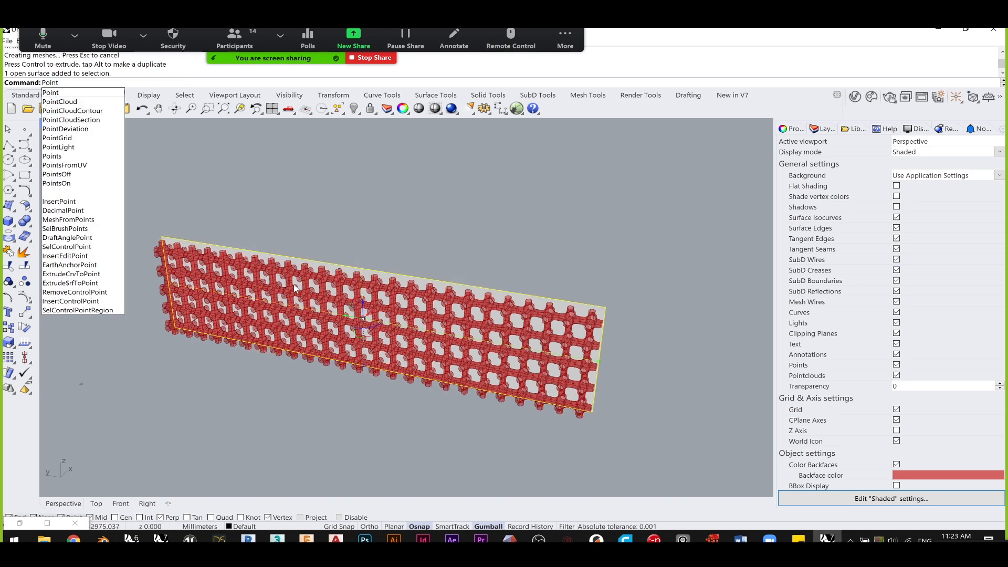
text(sOn)
key(Return)
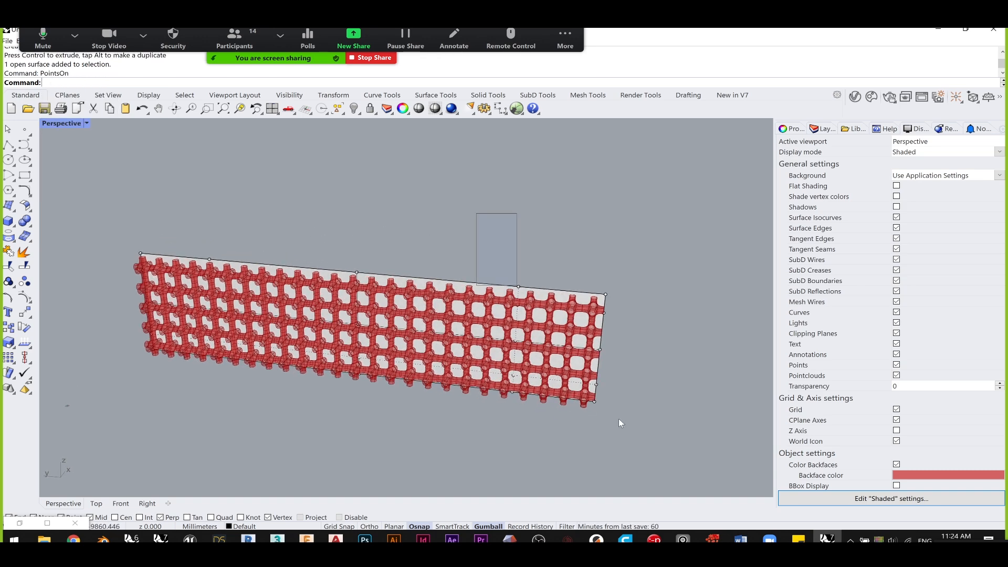
- Select the last two columns of control points at one end of the surface and move them sideways to bend it
drag(478, 217, 665, 458)
right_drag(630, 408, 626, 467)
drag(554, 300, 544, 232)
drag(280, 293, 302, 288)
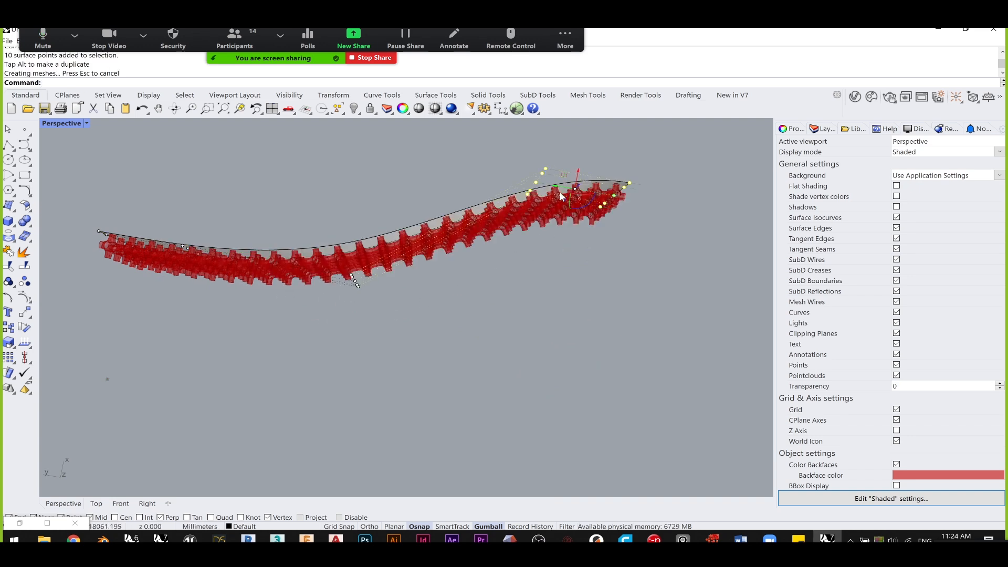
- Rotate the selected end points and pull them back toward the surface's other end to curl it into a U shape
drag(588, 211, 654, 223)
right_drag(650, 228, 549, 255)
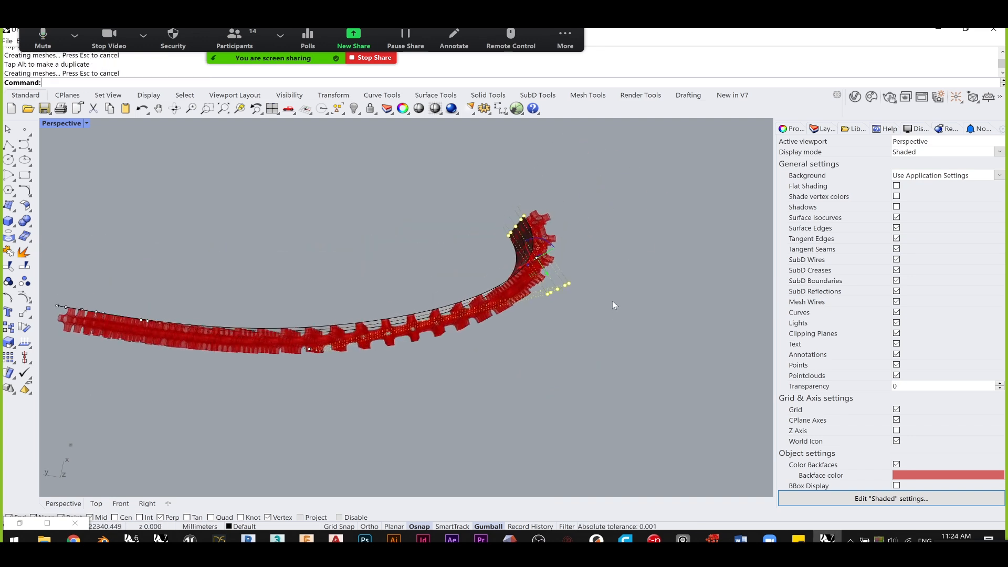
drag(534, 277, 287, 242)
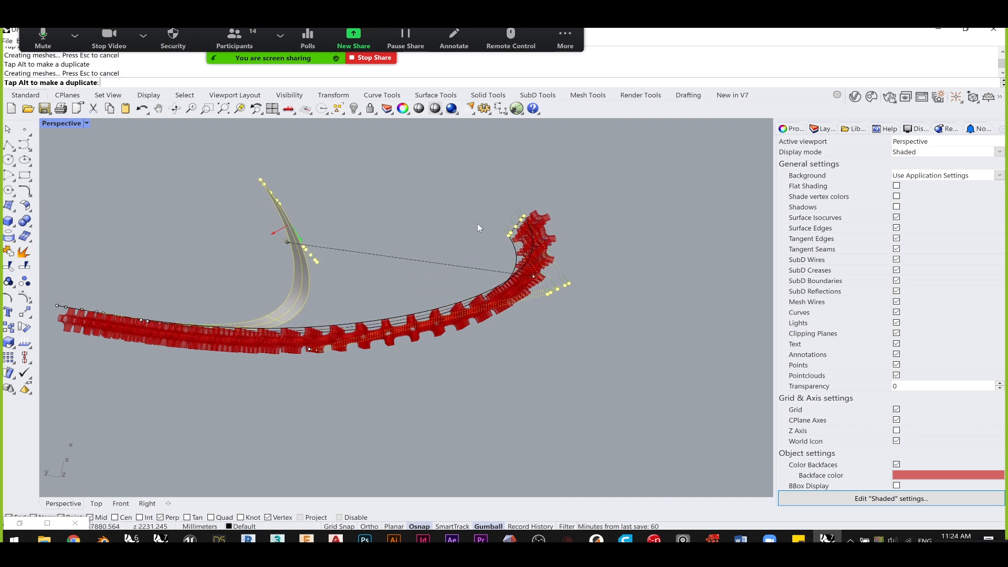
- Select the middle lengthwise row of five control points and move it toward the inside of the curve to fold the surface
right_drag(472, 292, 514, 346)
drag(136, 330, 600, 373)
right_drag(418, 362, 373, 307)
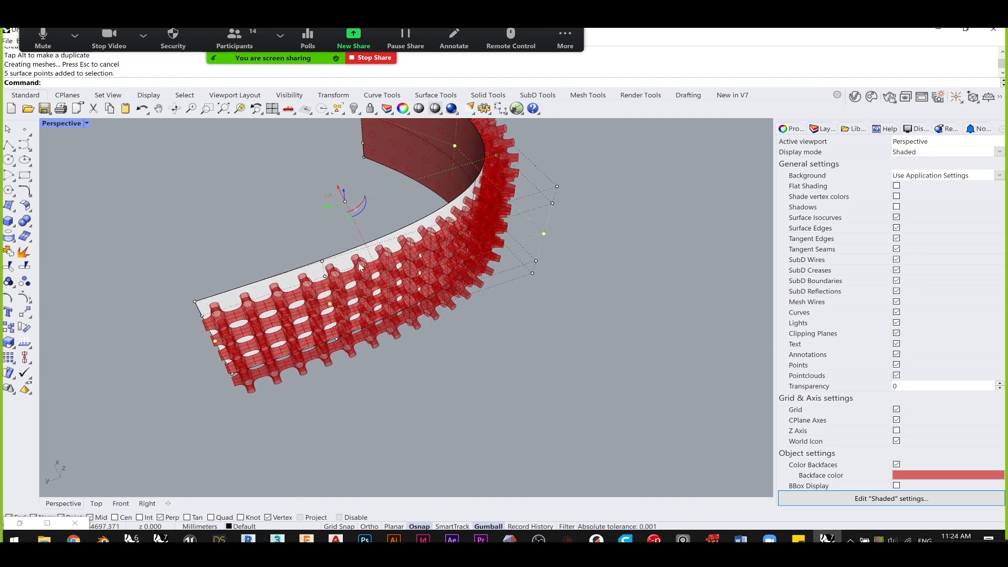
drag(334, 199, 231, 152)
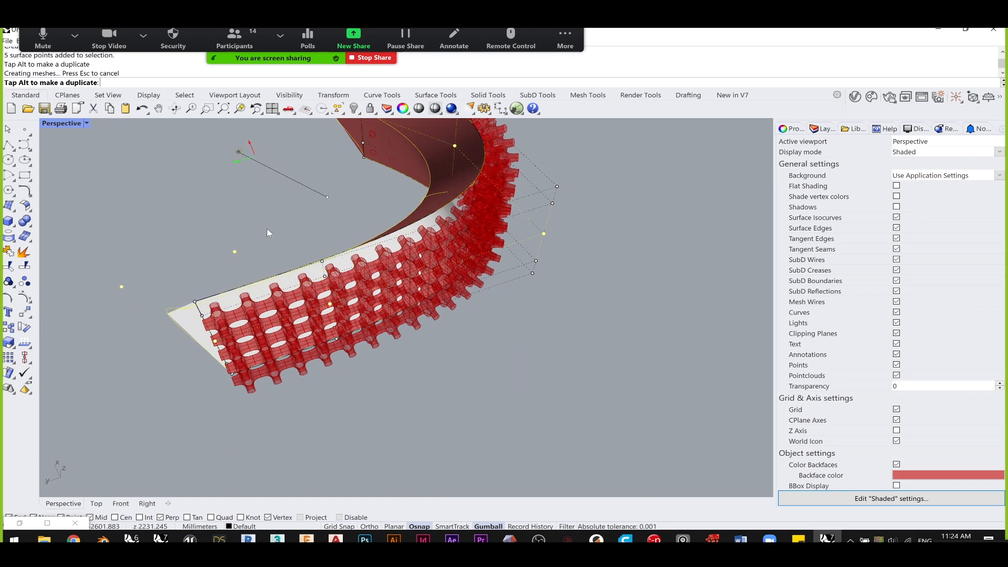
click(509, 425)
right_drag(509, 426, 445, 358)
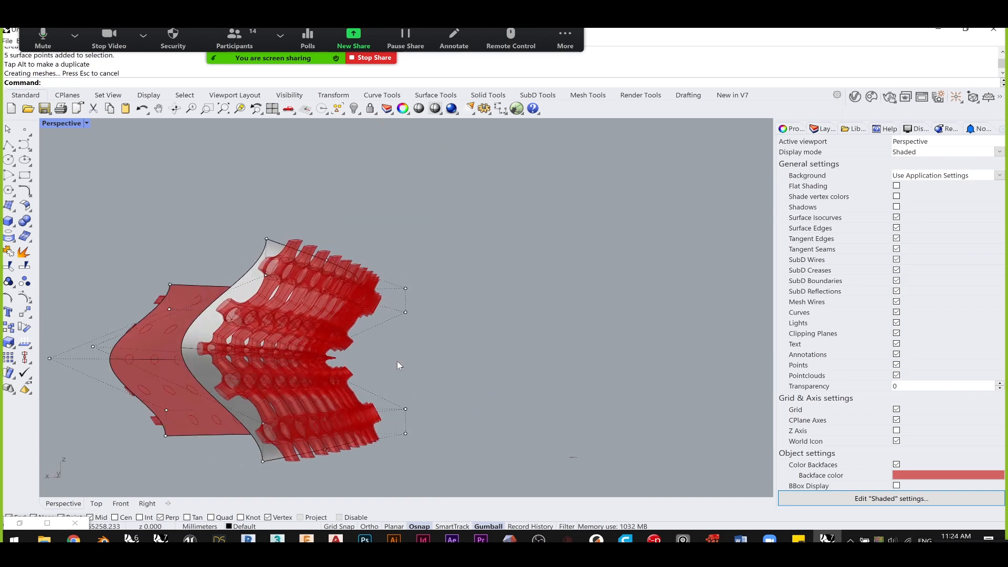
scroll(296, 359, up, 6)
scroll(379, 355, up, 4)
right_drag(379, 355, 281, 348)
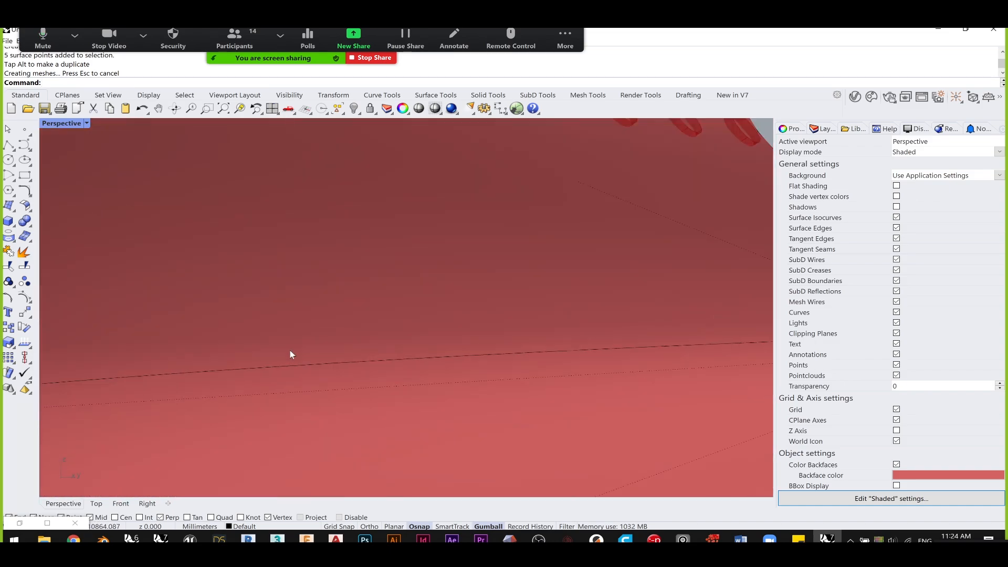
- Examine the folded lattice wall and the openings between its morphed modules, including close up
scroll(345, 366, down, 6)
right_drag(345, 367, 362, 363)
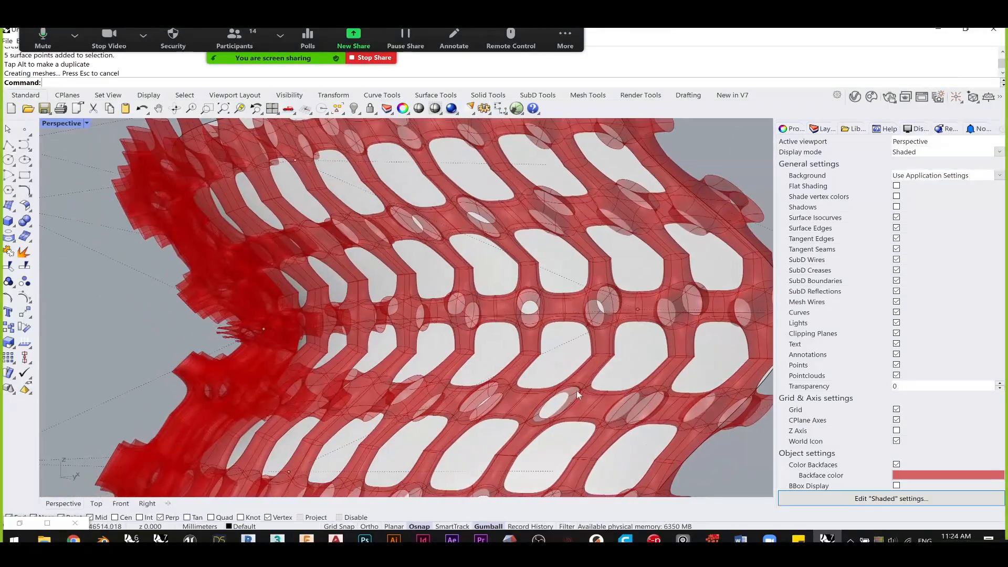
right_drag(326, 392, 471, 396)
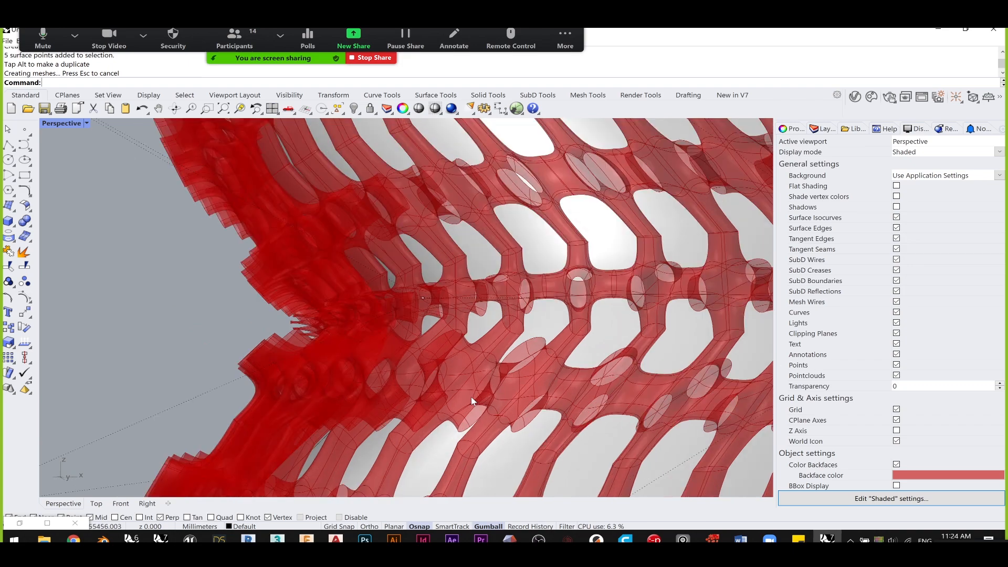
scroll(546, 309, up, 4)
scroll(543, 282, up, 5)
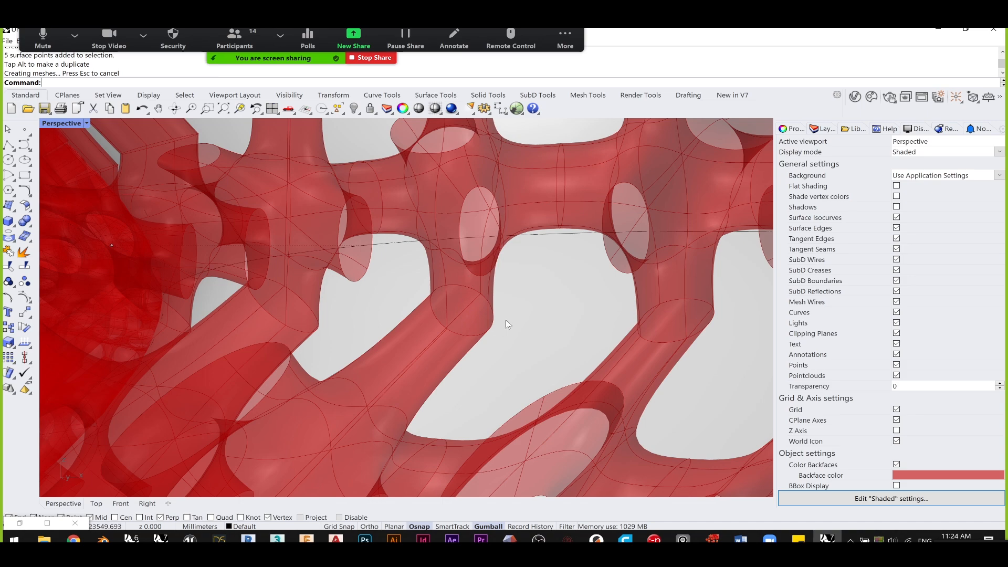
scroll(507, 308, down, 5)
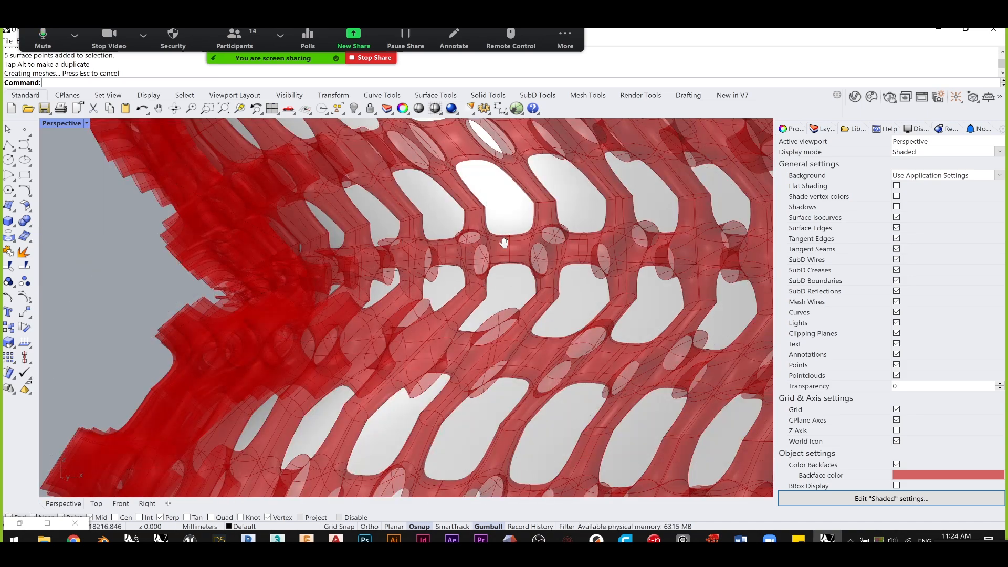
scroll(495, 245, up, 4)
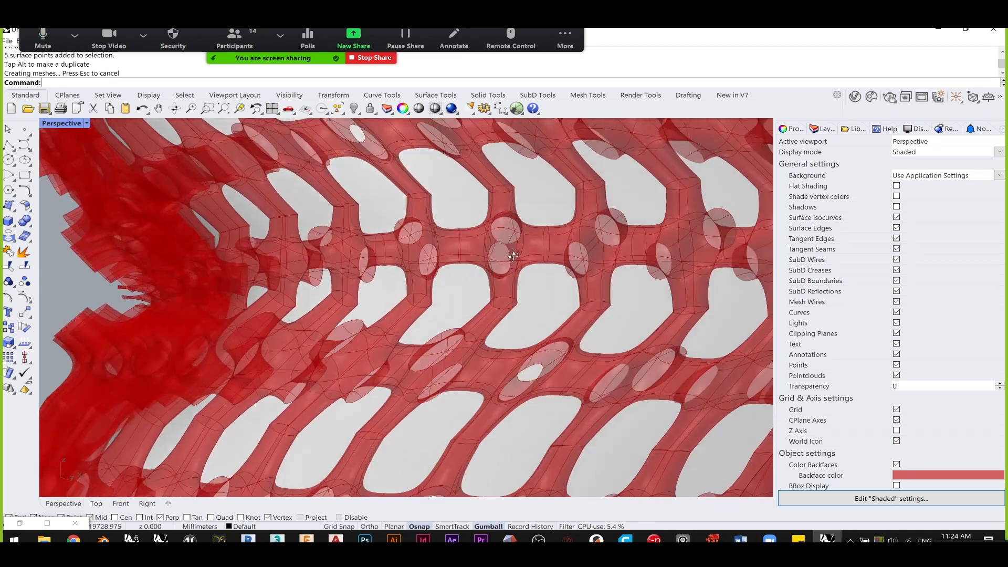
right_drag(513, 256, 504, 257)
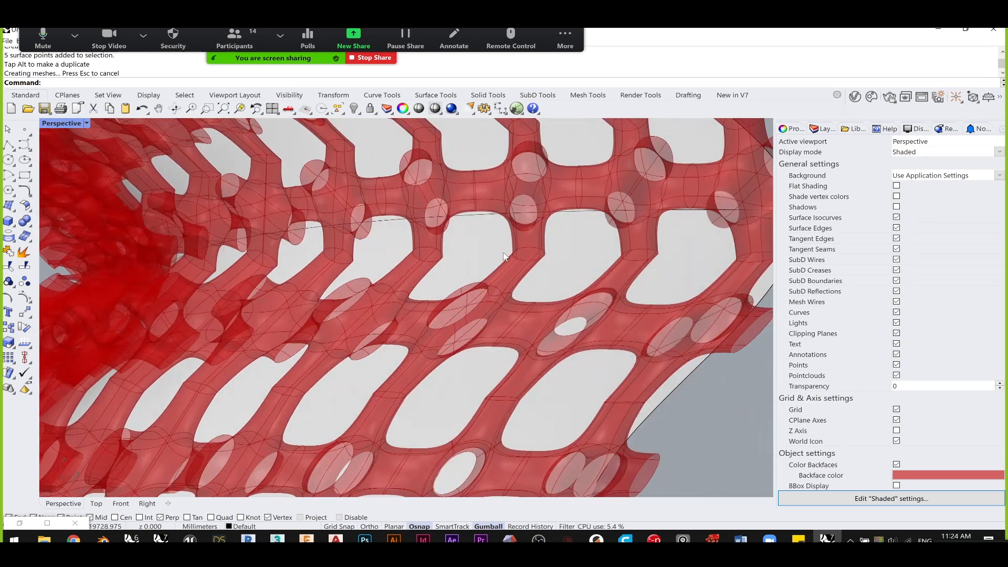
- Switch to Grasshopper and inspect the geometry output of the Box Morph component
click(19, 524)
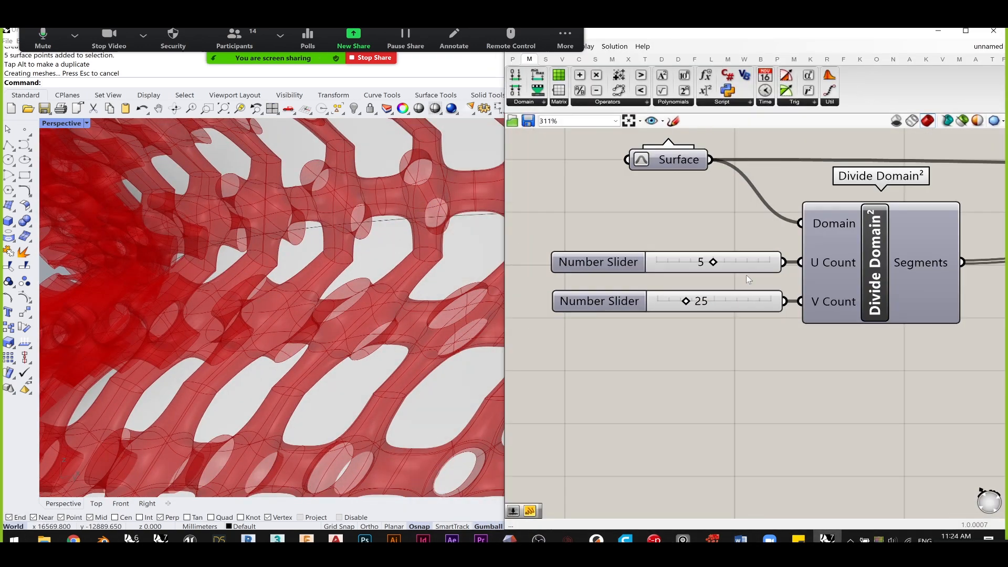
scroll(855, 239, up, 8)
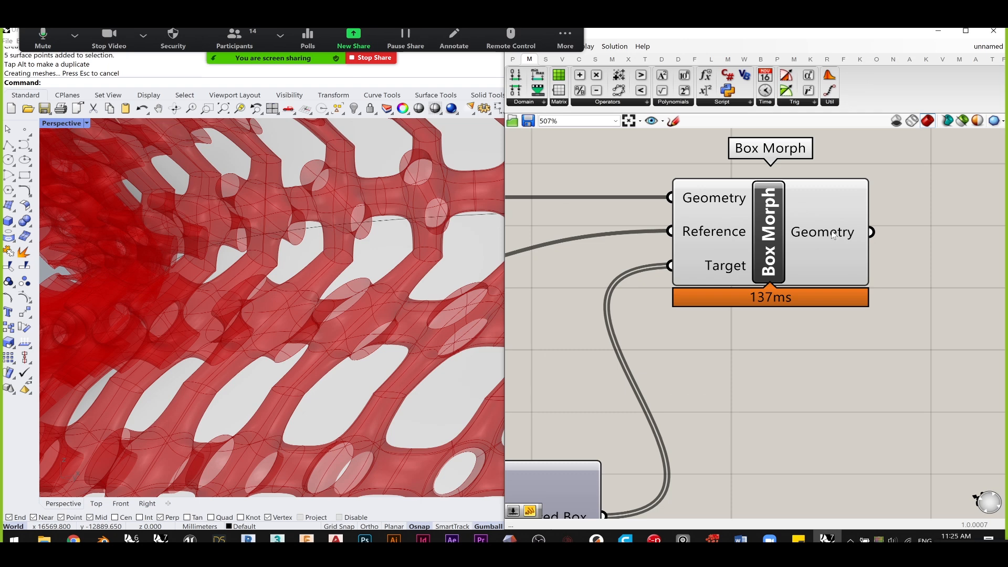
mouse_move(833, 235)
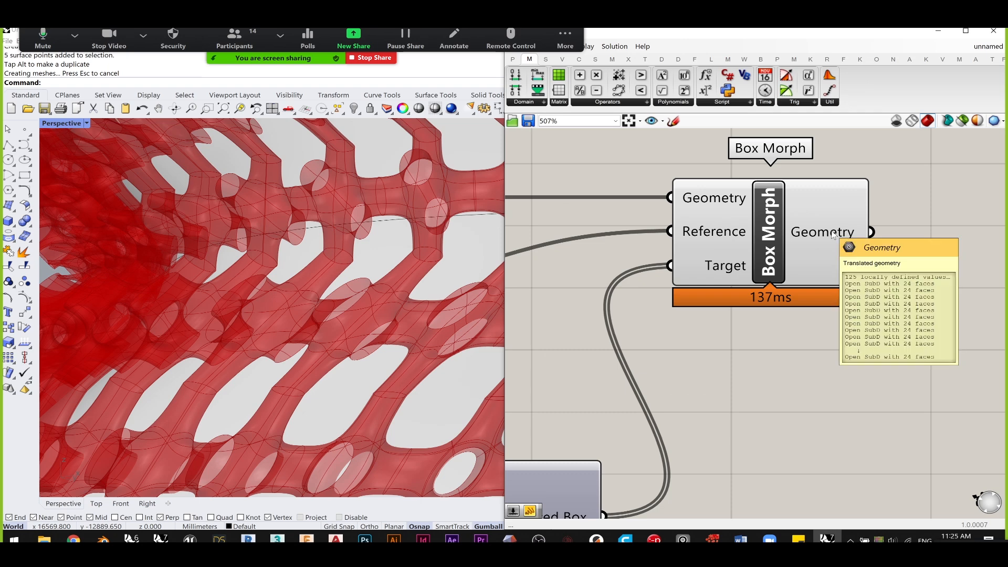
right_drag(797, 233, 675, 261)
drag(684, 262, 710, 262)
right_drag(827, 282, 707, 282)
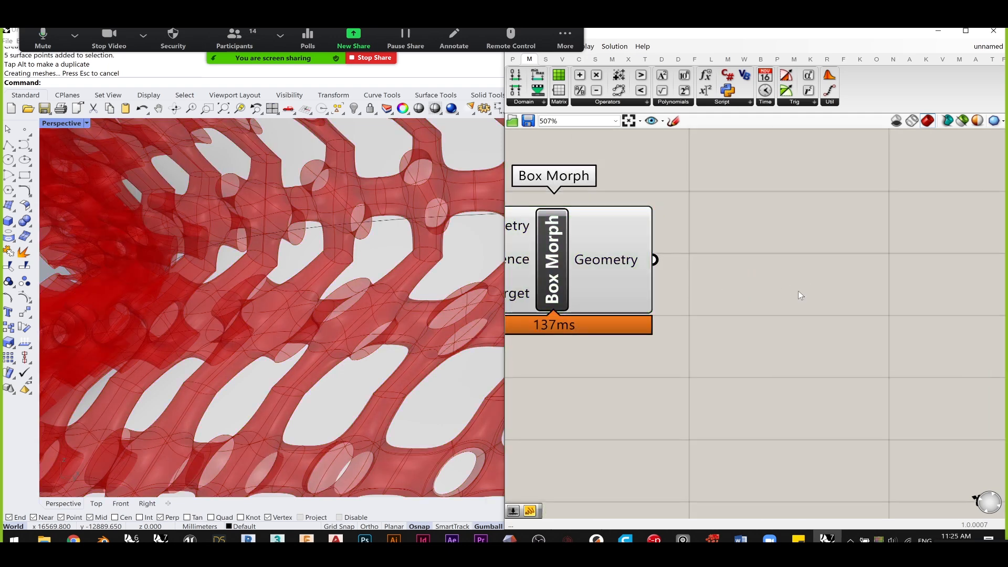
double_click(799, 288)
text(join)
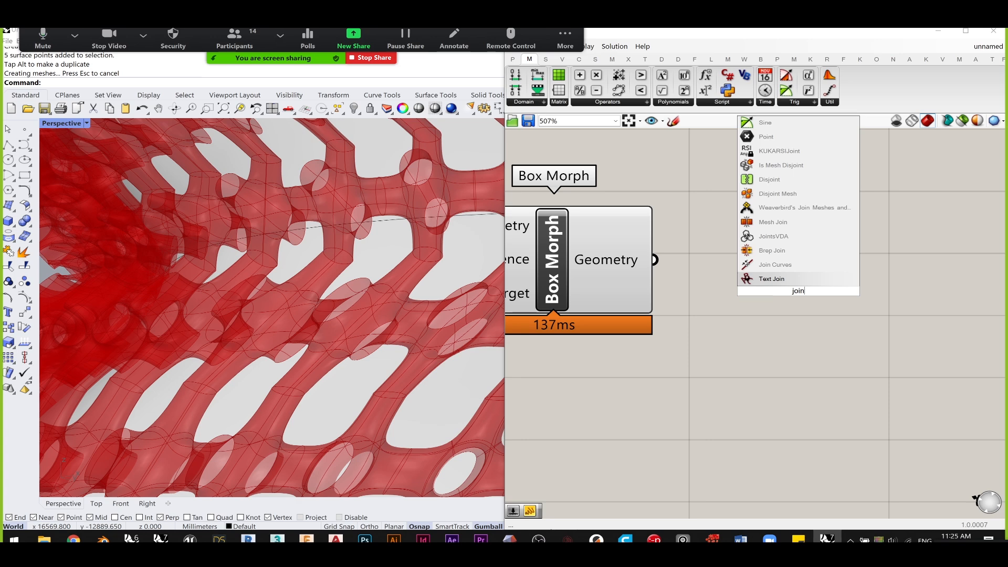
click(719, 333)
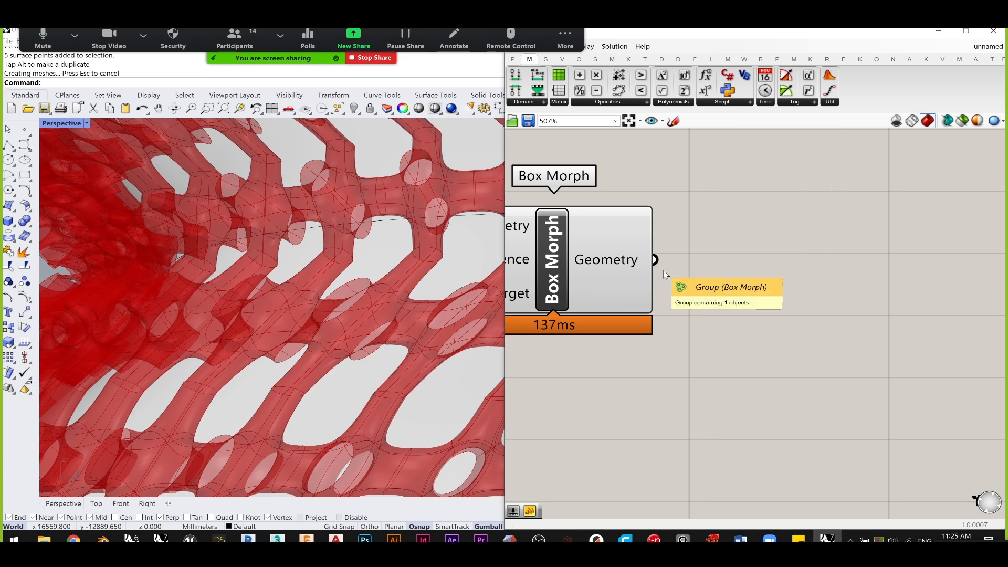
- Switch to Rhino, hide the base surface, and examine the lattice modules' edges where neighbouring modules meet
click(272, 262)
text(Hide)
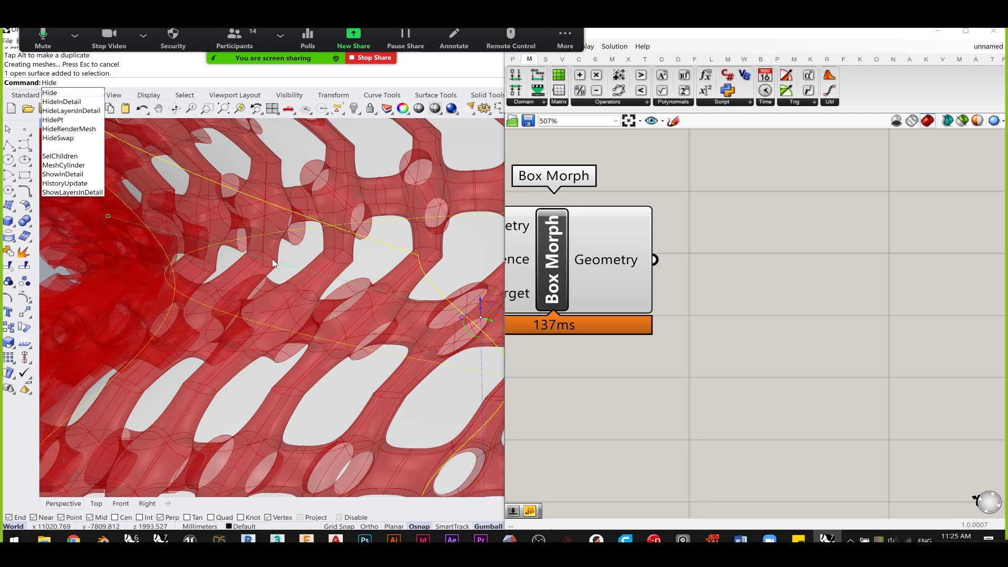
key(Return)
scroll(289, 275, down, 5)
right_drag(263, 278, 289, 265)
scroll(229, 323, up, 5)
right_drag(225, 330, 342, 371)
scroll(322, 378, up, 8)
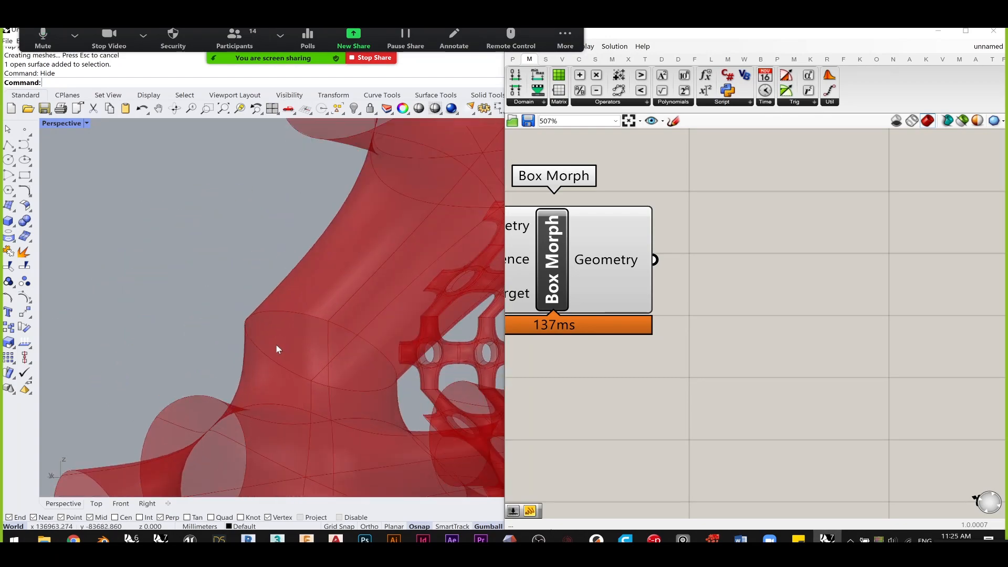
right_drag(265, 344, 209, 345)
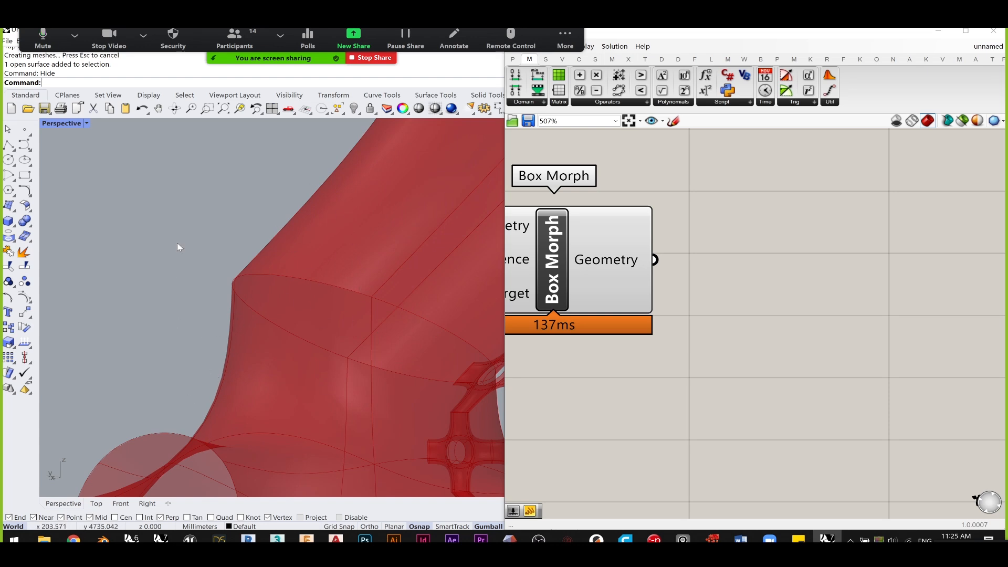
- Add a SubD Control Polygon component in Grasshopper and connect Box Morph's Geometry output to its SubD input
scroll(764, 281, down, 3)
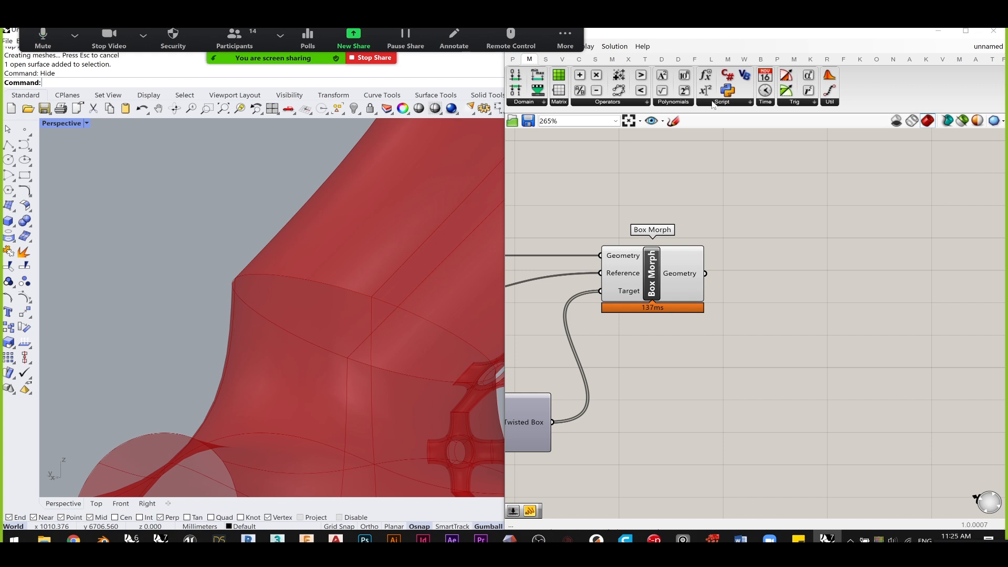
click(595, 59)
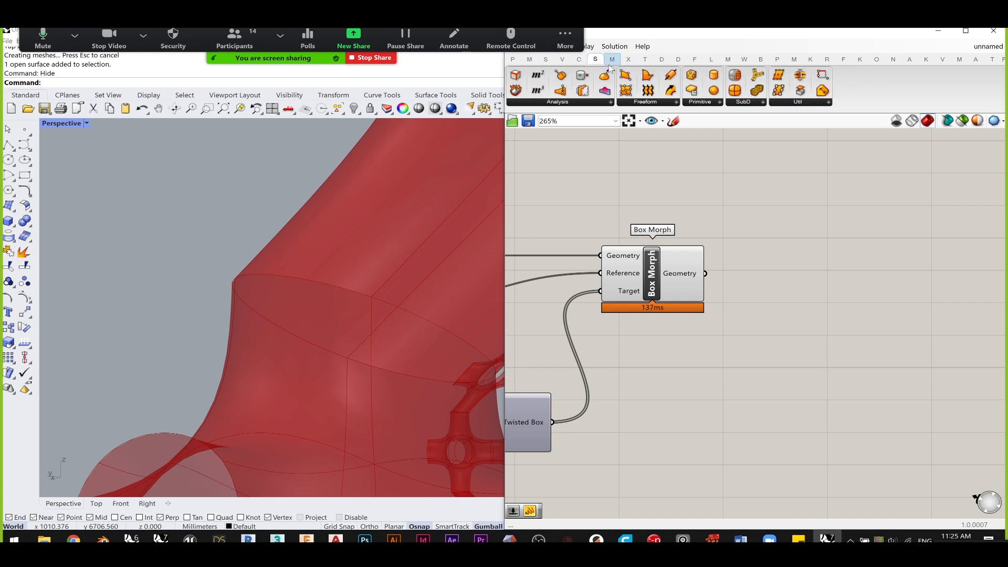
click(737, 102)
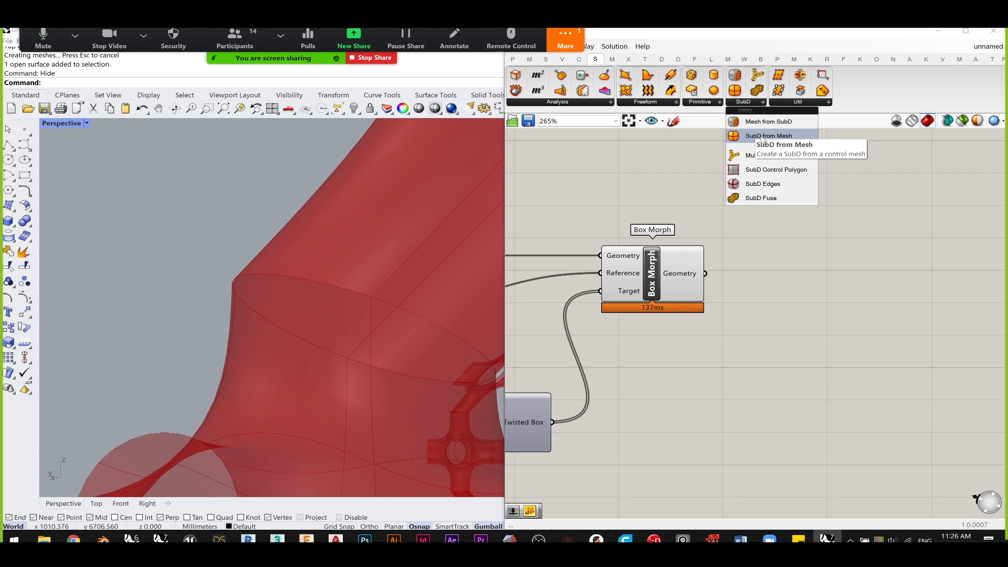
click(768, 170)
click(806, 289)
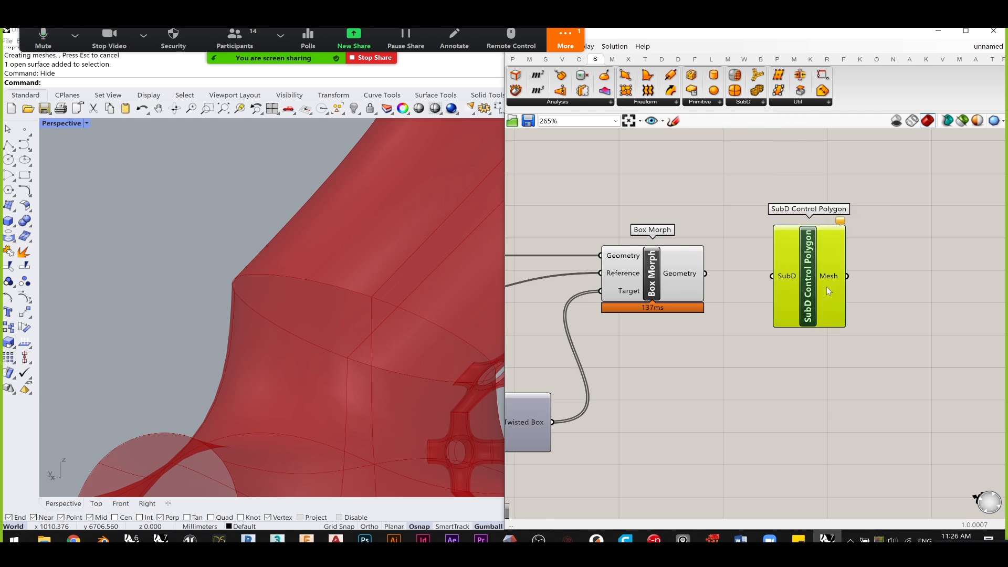
drag(705, 273, 799, 284)
click(719, 330)
- Turn off the preview of the Box Morph component so only the control-polygon meshes are displayed
click(661, 274)
middle_click(660, 274)
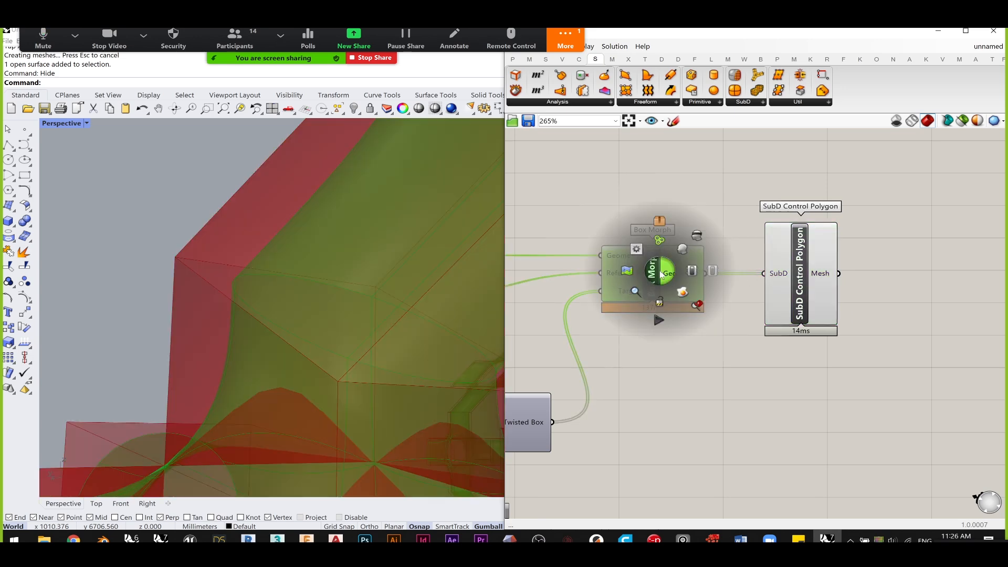
click(660, 226)
click(652, 175)
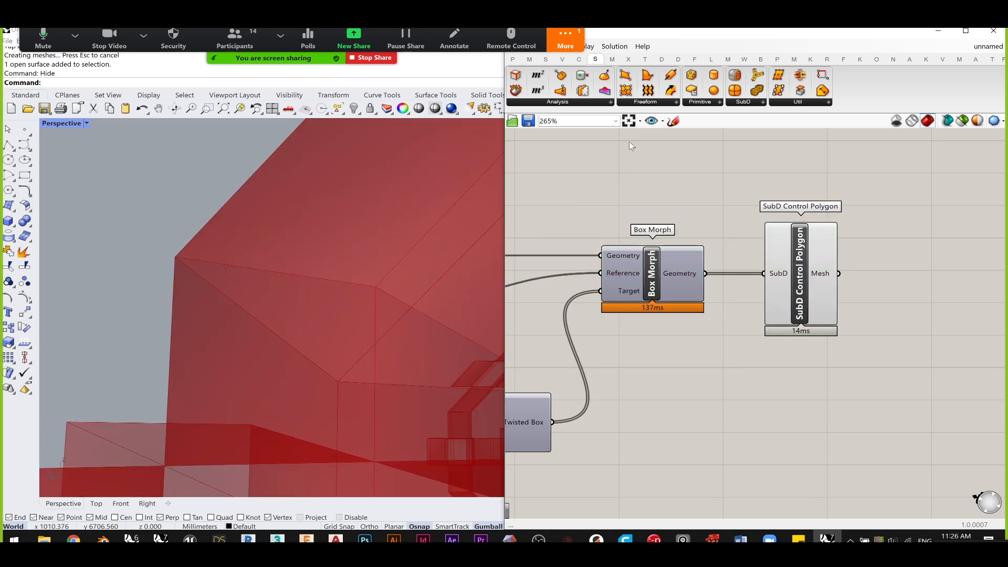
- Read the Zoom chat question about making the geometry thicker and minimise the chat window
click(565, 39)
click(569, 67)
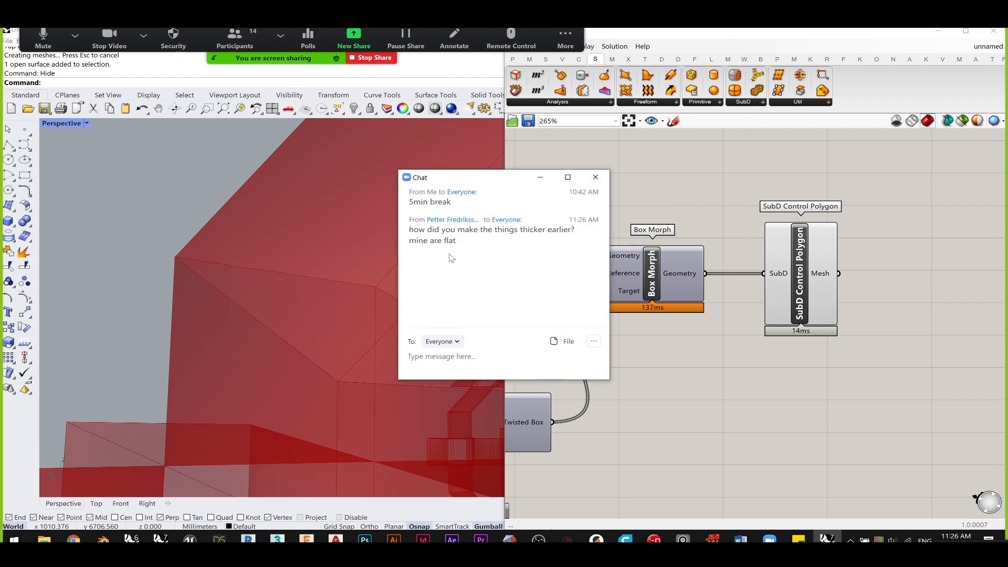
drag(410, 230, 510, 239)
click(479, 243)
click(510, 237)
click(540, 177)
- Locate the 1000 number slider wired to the Surface Box's Height input and move it slightly lower on the canvas
scroll(640, 262, down, 6)
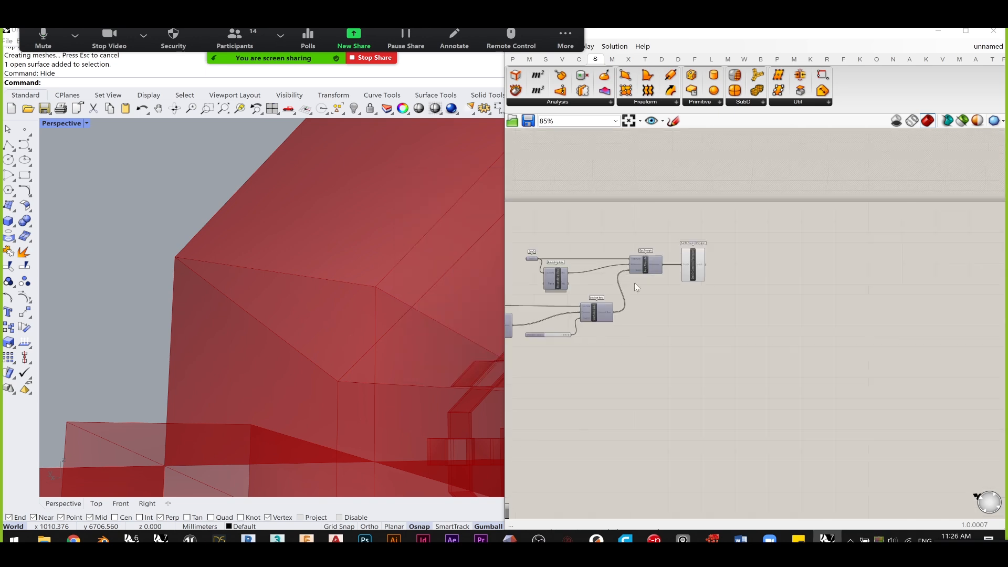
scroll(654, 293, up, 8)
drag(752, 321, 646, 244)
mouse_move(693, 276)
mouse_down()
mouse_move(708, 255)
mouse_move(680, 264)
mouse_move(694, 253)
mouse_up()
scroll(694, 251, down, 2)
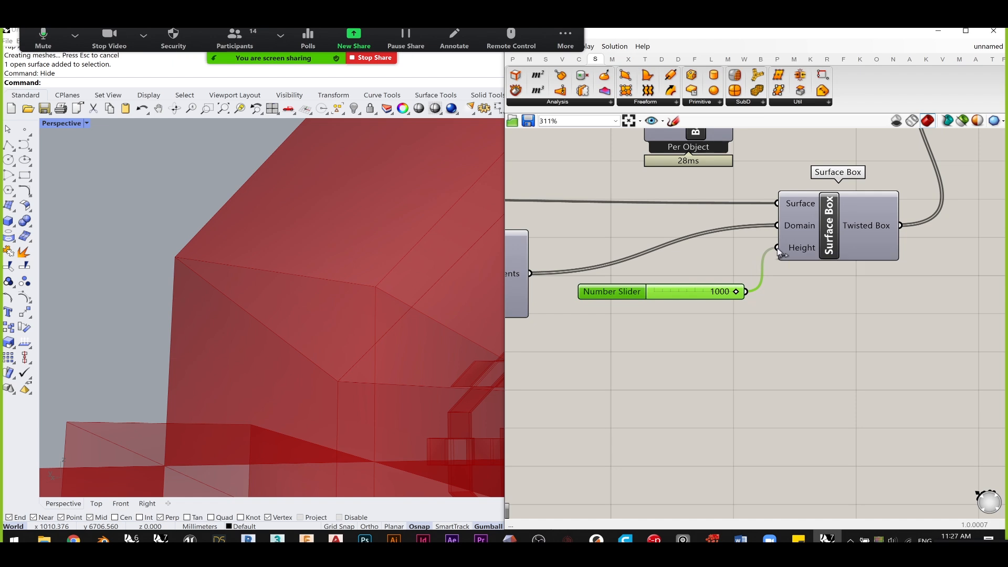
mouse_move(797, 243)
drag(695, 291, 685, 300)
click(785, 333)
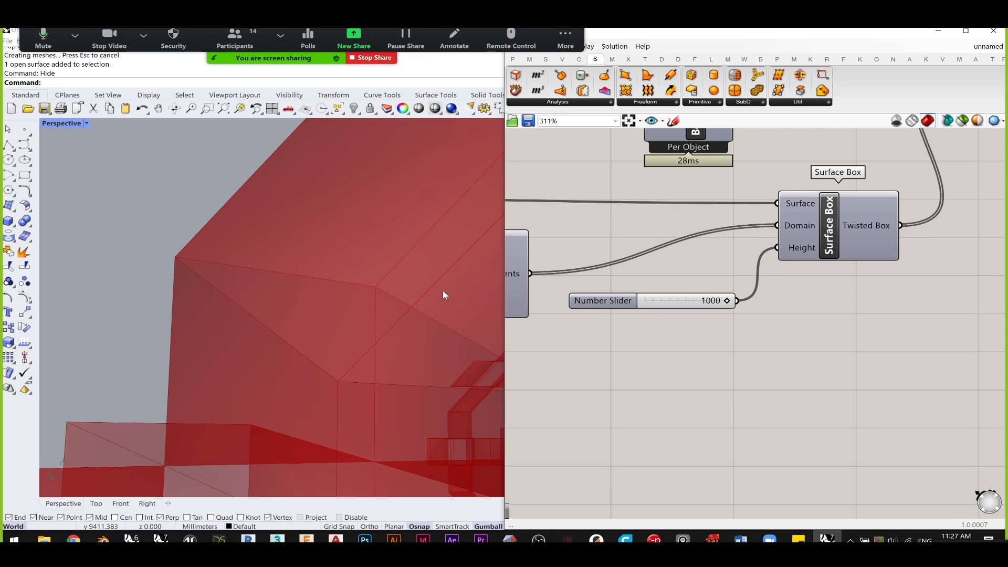
- Examine the control-polygon meshes at the edge of the lattice in the Rhino viewport
scroll(324, 271, down, 10)
right_drag(374, 260, 365, 180)
scroll(283, 272, down, 8)
scroll(433, 283, up, 6)
scroll(363, 175, up, 1)
scroll(732, 219, down, 2)
- Inspect the SubD Control Polygon component's Mesh output and its highlighted preview
right_drag(696, 328, 568, 450)
right_drag(869, 244, 729, 279)
scroll(730, 278, up, 2)
click(651, 252)
right_drag(875, 241, 817, 306)
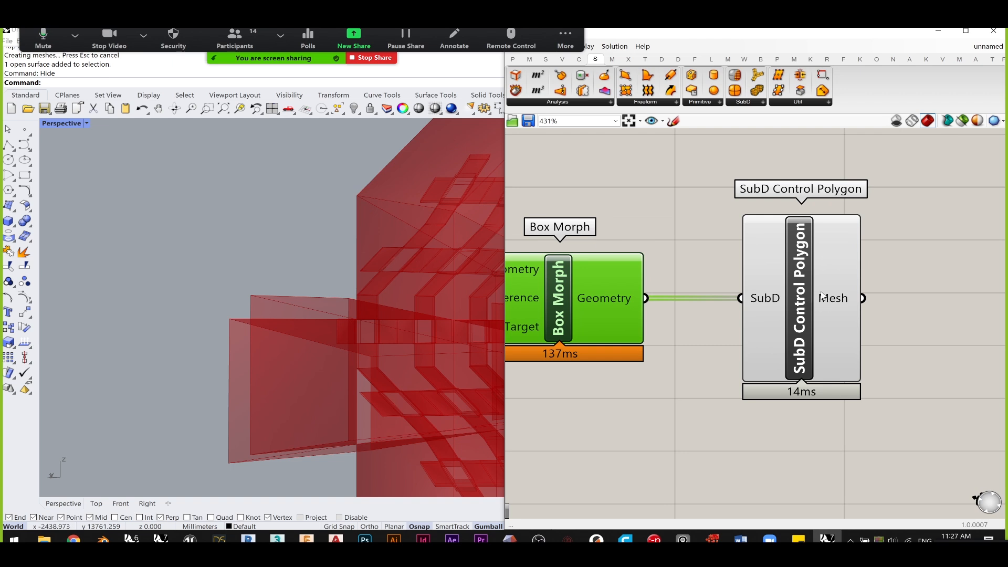
drag(818, 305, 798, 286)
right_drag(799, 303, 707, 286)
drag(708, 286, 712, 302)
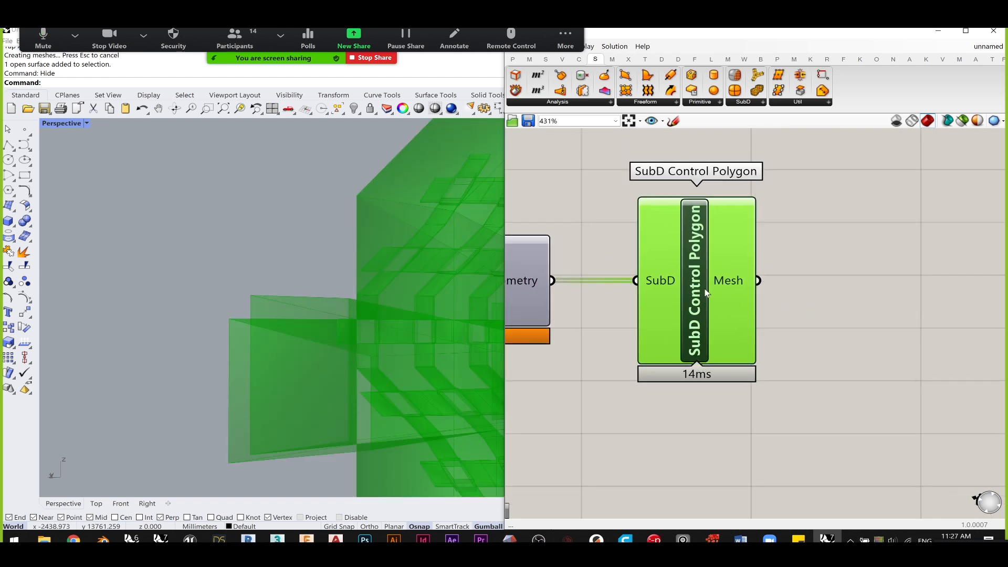
mouse_move(730, 284)
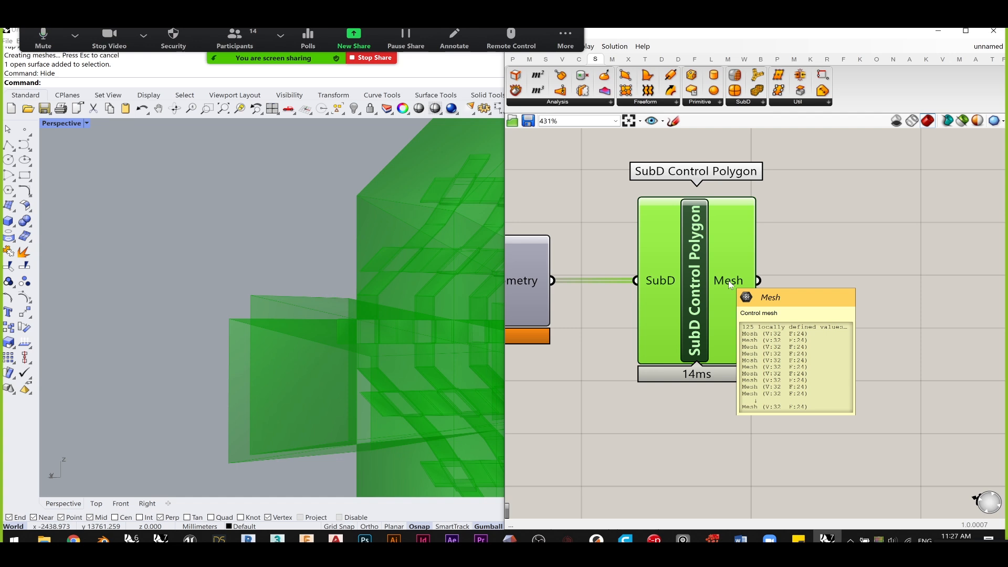
right_drag(806, 285, 750, 290)
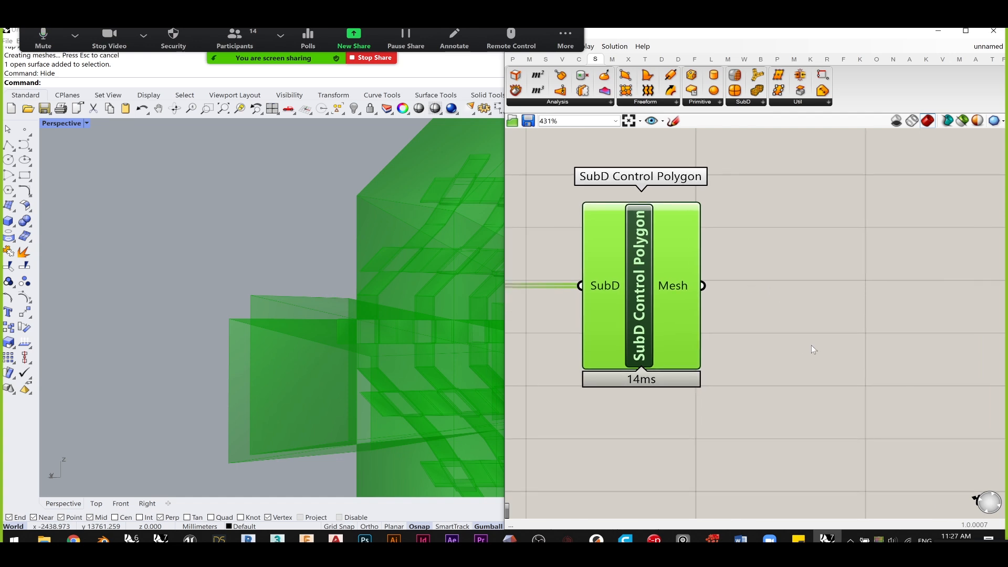
right_drag(810, 344, 744, 298)
click(743, 297)
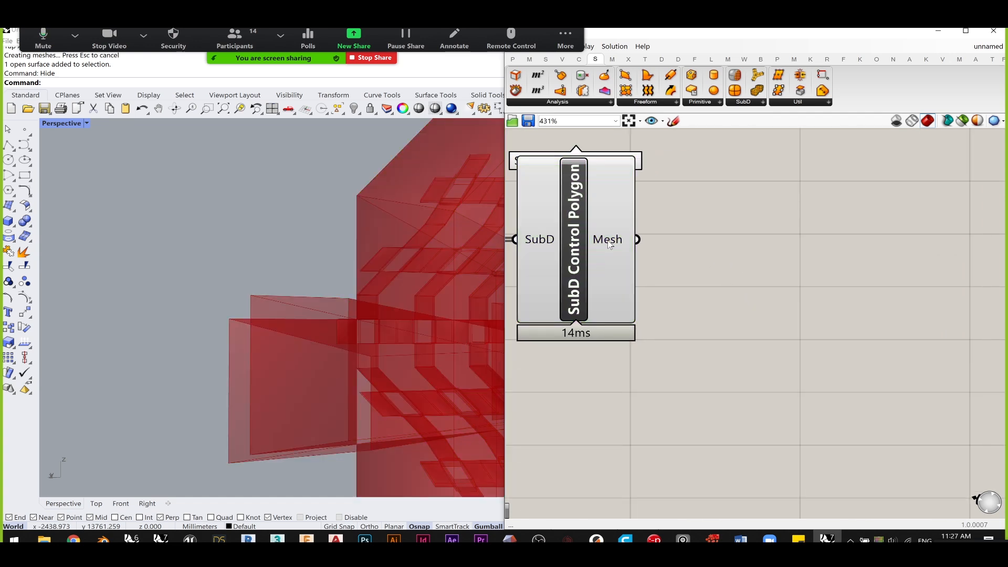
double_click(811, 310)
text(joi)
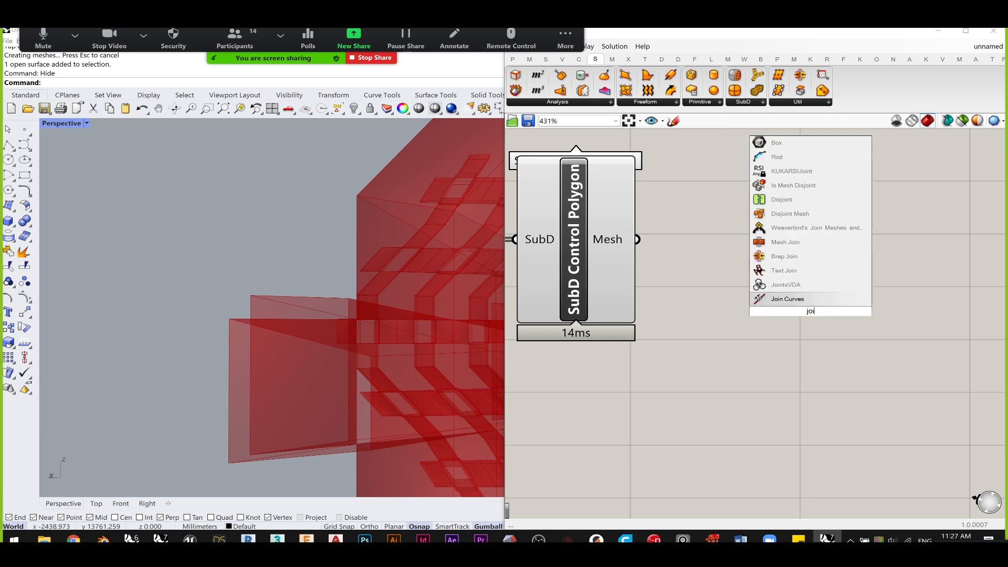
key(BackSpace)
key(BackSpace)
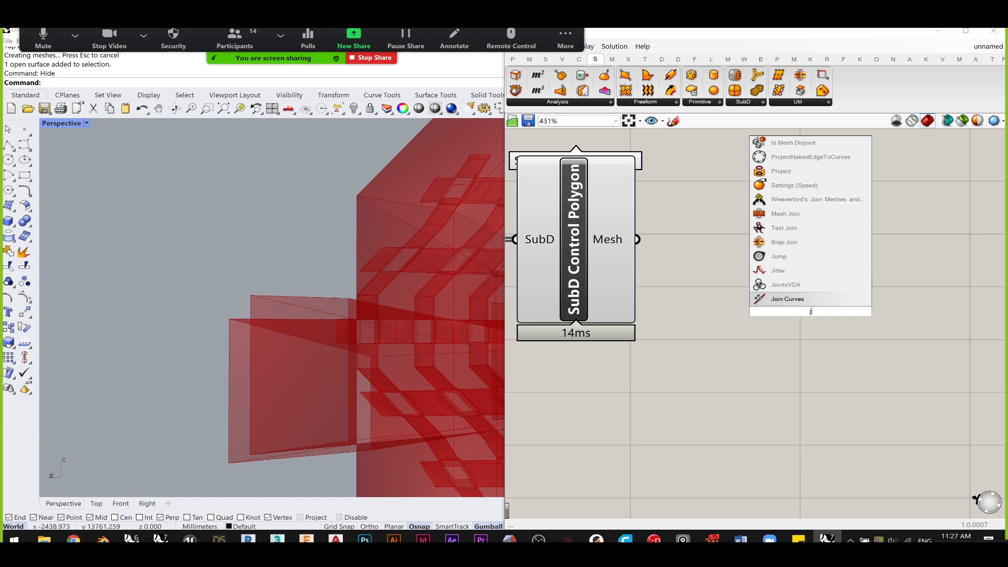
scroll(357, 253, down, 5)
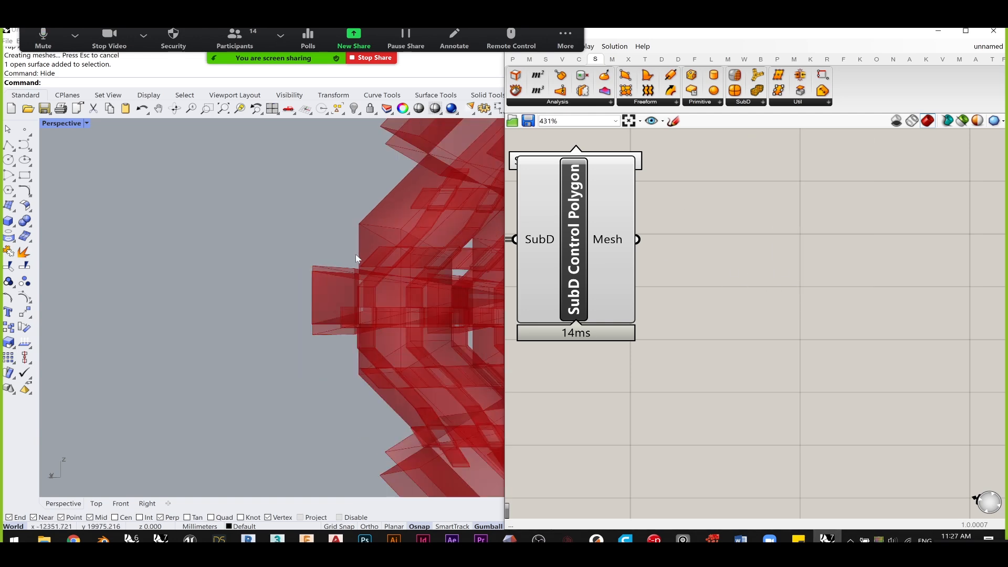
scroll(375, 252, up, 10)
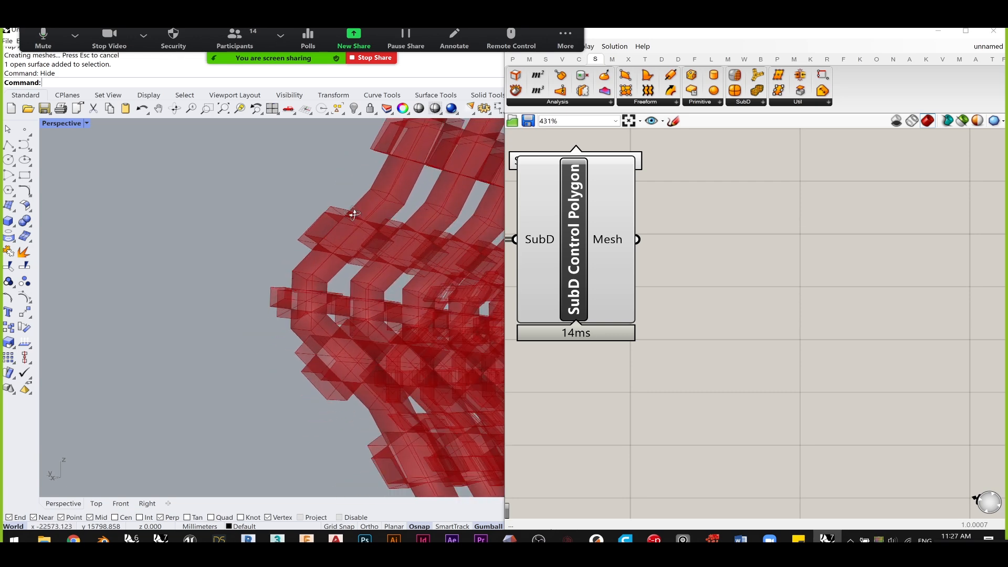
shift+right_drag(246, 256, 267, 275)
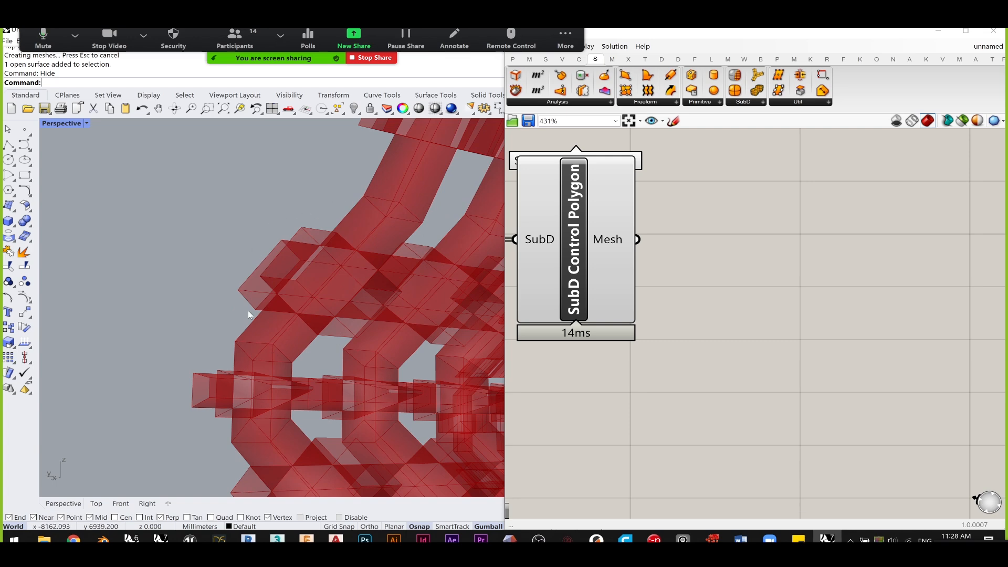
- Examine up close how the control meshes of neighbouring modules meet at the bends near the lattice edge in Rhino
shift+right_drag(396, 230, 299, 367)
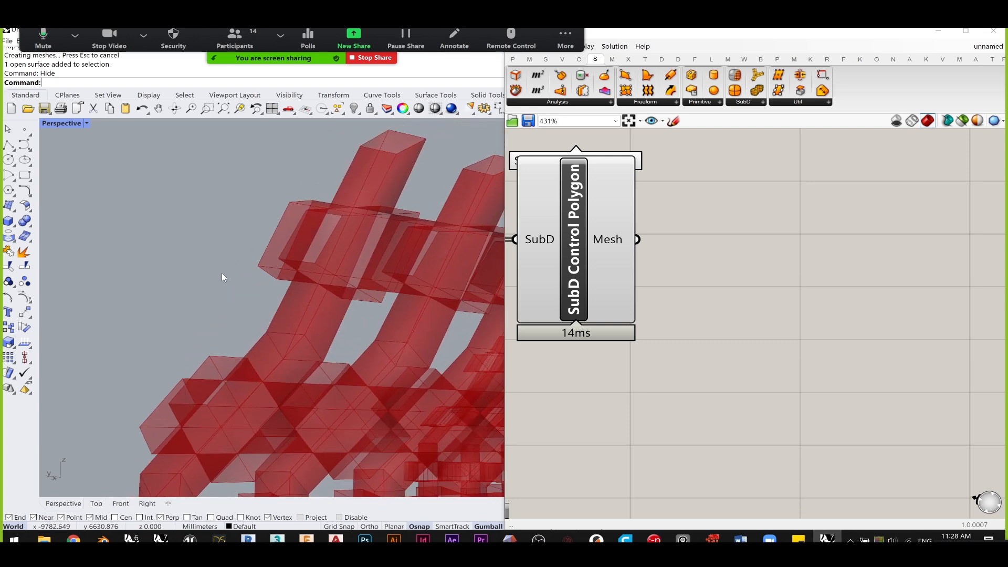
shift+right_drag(280, 179, 359, 155)
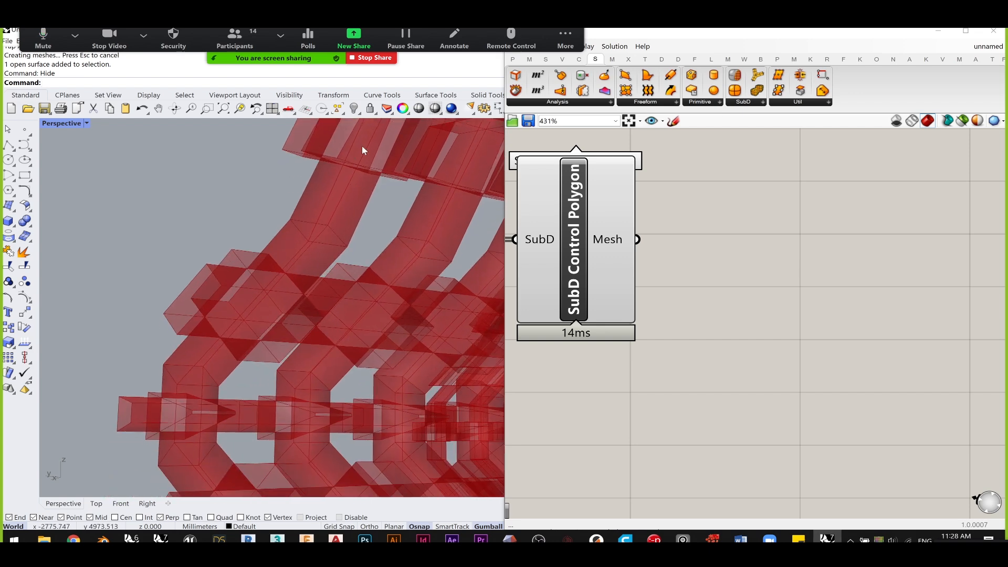
scroll(326, 211, up, 5)
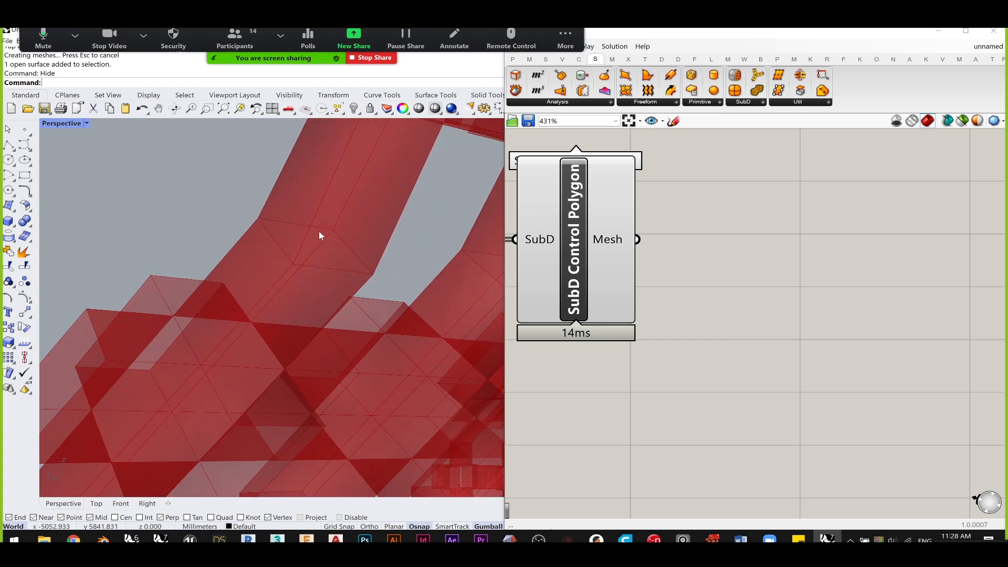
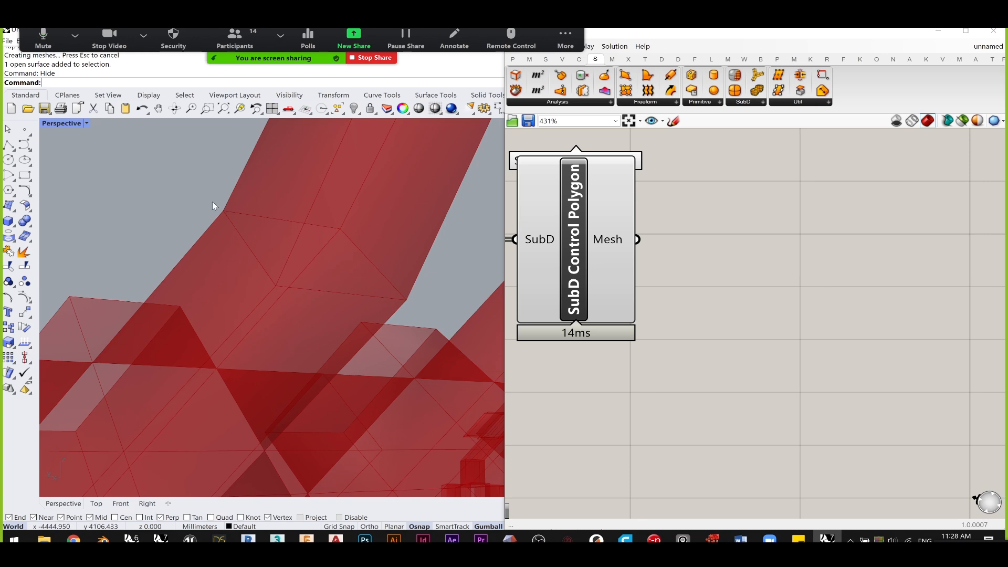
scroll(315, 180, down, 6)
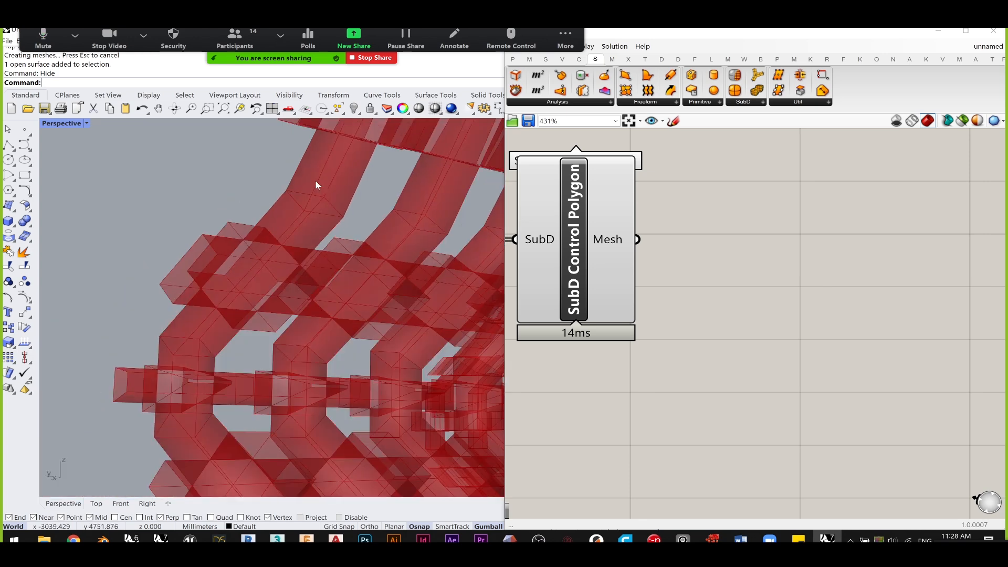
scroll(332, 203, up, 2)
scroll(345, 192, up, 2)
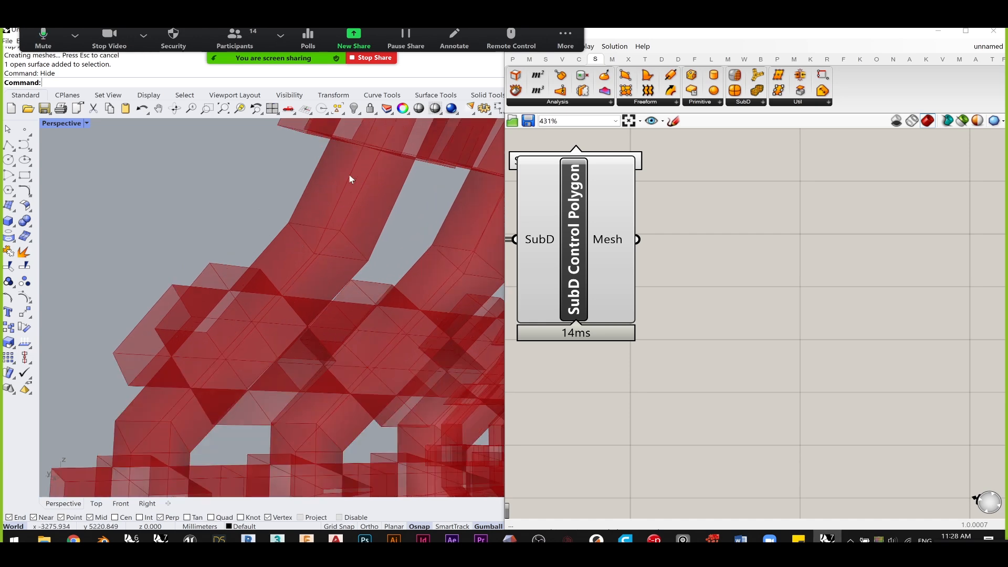
scroll(302, 219, up, 4)
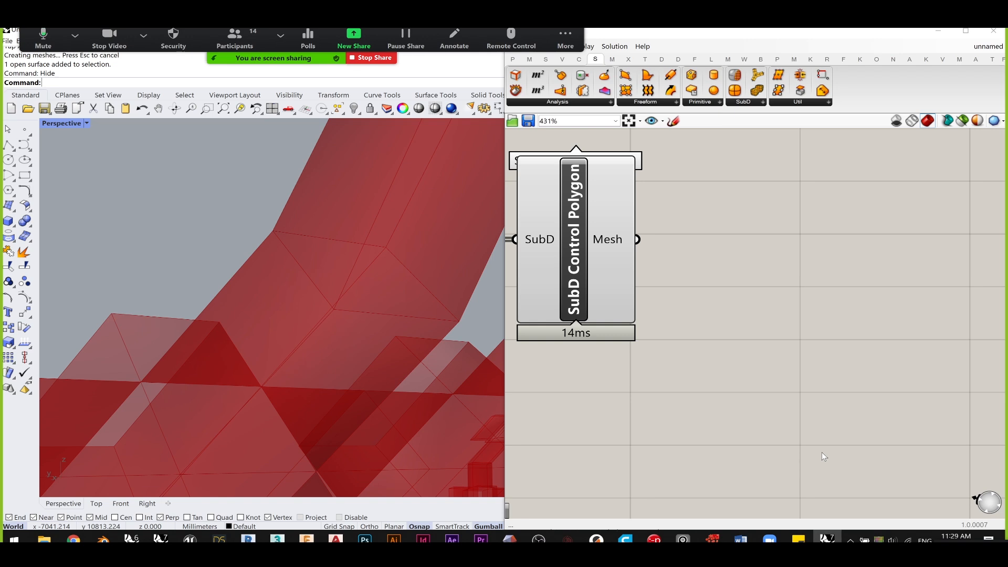
- Add a Combine&Clean component to the canvas beside SubD Control Polygon
right_drag(791, 301, 752, 349)
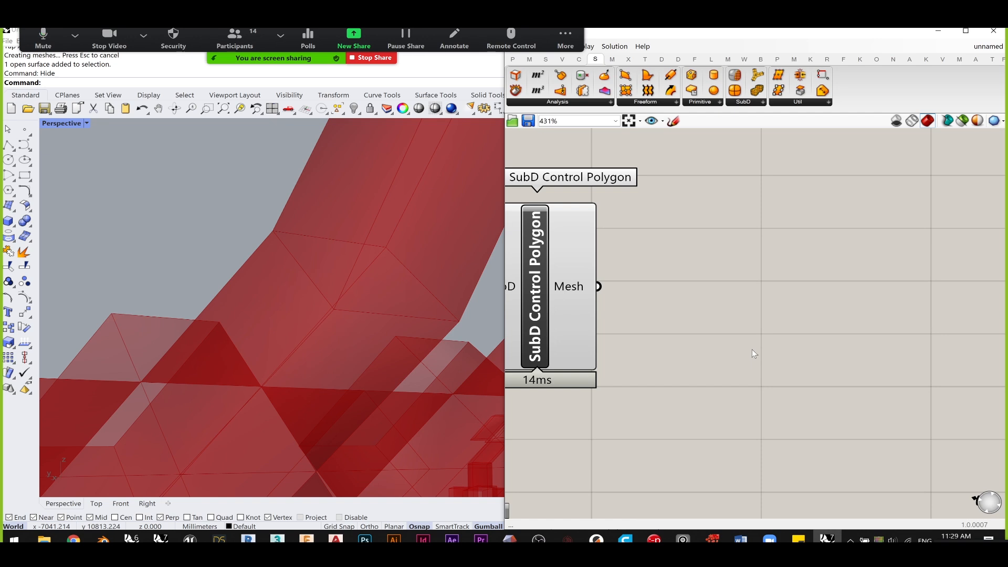
double_click(764, 336)
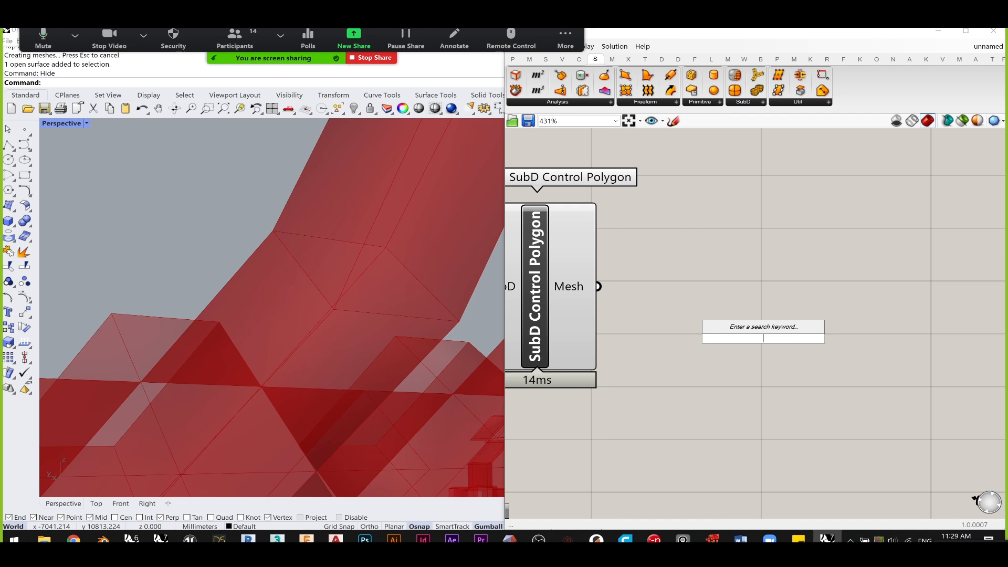
text(combine an)
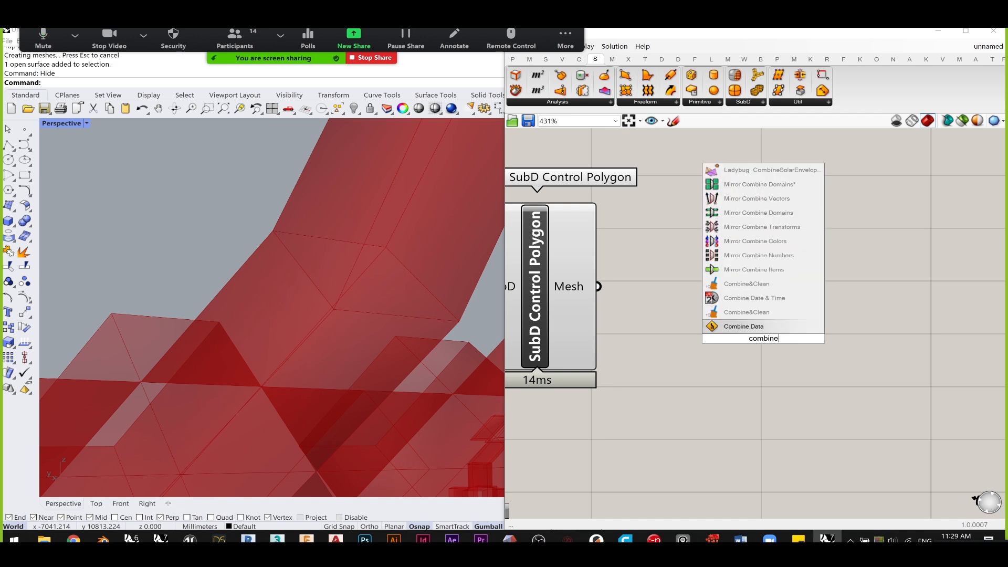
key(BackSpace)
key(BackSpace)
key(BackSpace)
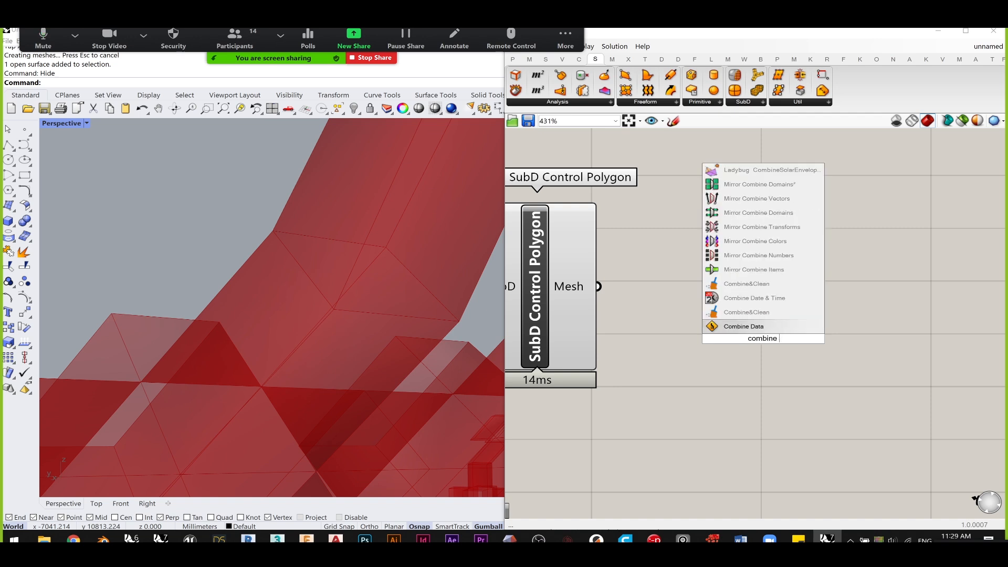
click(752, 316)
drag(741, 298, 714, 265)
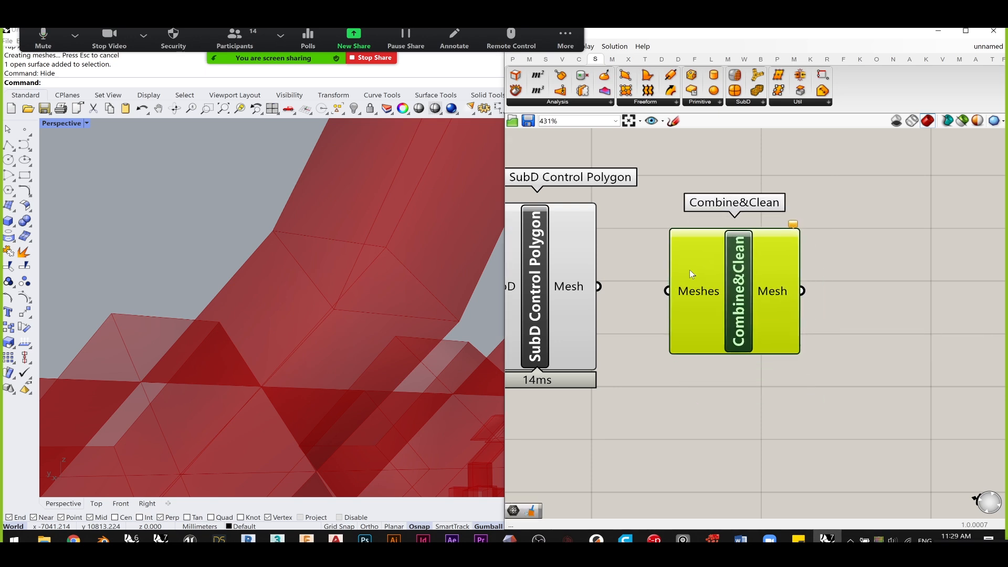
- Connect SubD Control Polygon's Mesh output to Combine&Clean's Meshes input, align the component and inspect its Mesh output
drag(598, 286, 667, 290)
drag(779, 308, 754, 304)
click(887, 331)
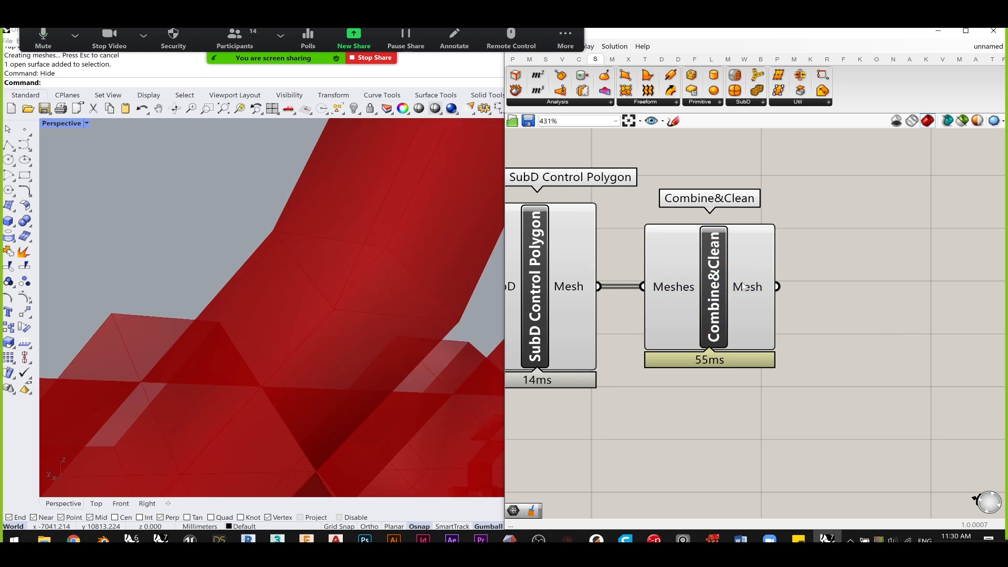
mouse_move(752, 293)
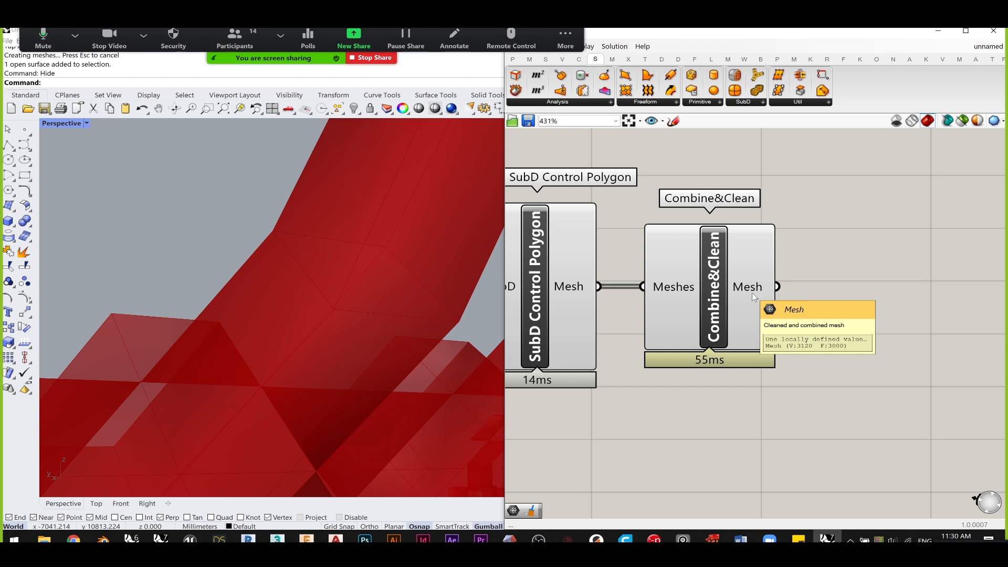
- Turn off the preview of the SubD Control Polygon component
scroll(659, 347, down, 2)
scroll(659, 347, down, 2)
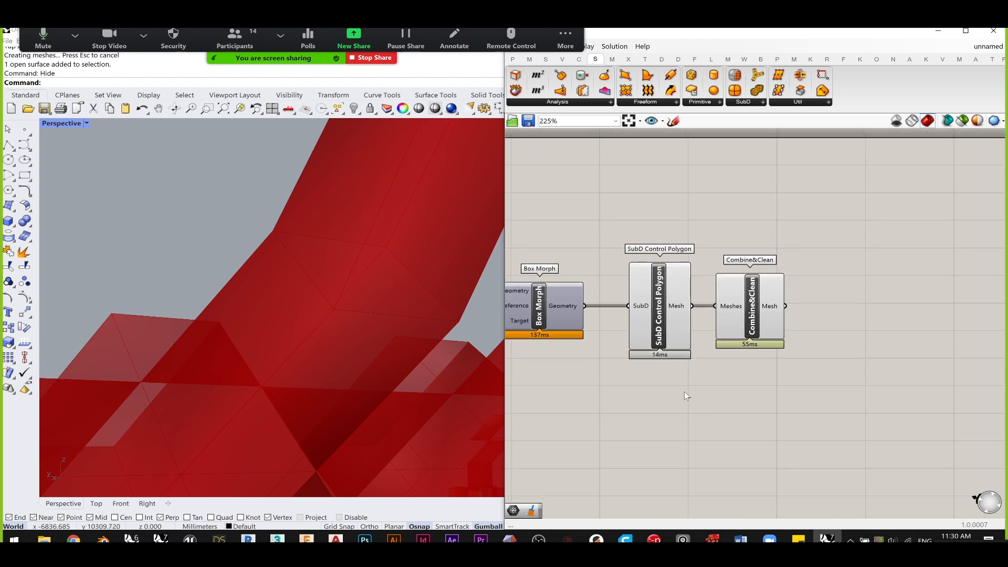
click(631, 278)
middle_click(631, 279)
click(684, 239)
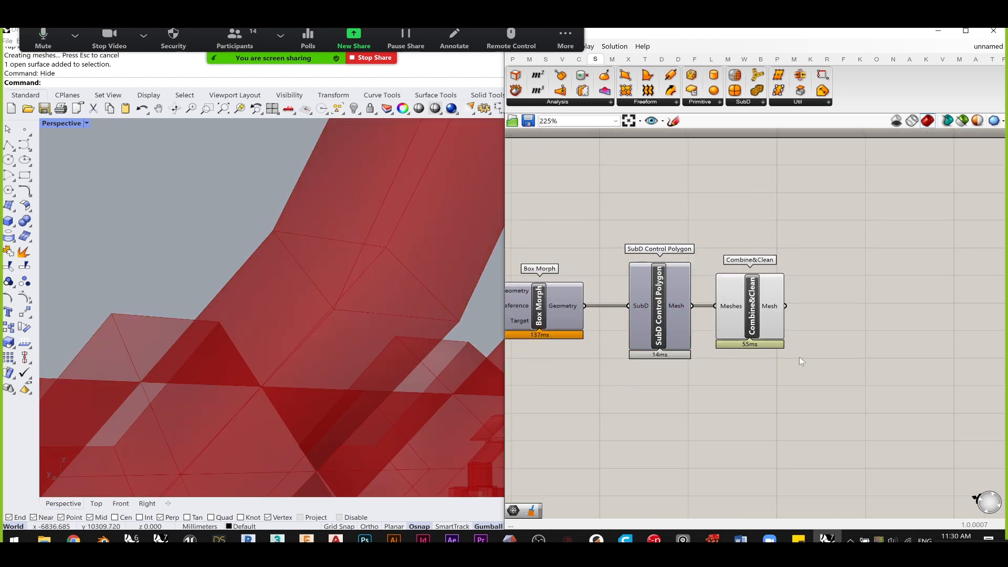
- Move Combine&Clean slightly farther from SubD Control Polygon and make canvas room after it
scroll(763, 302, up, 2)
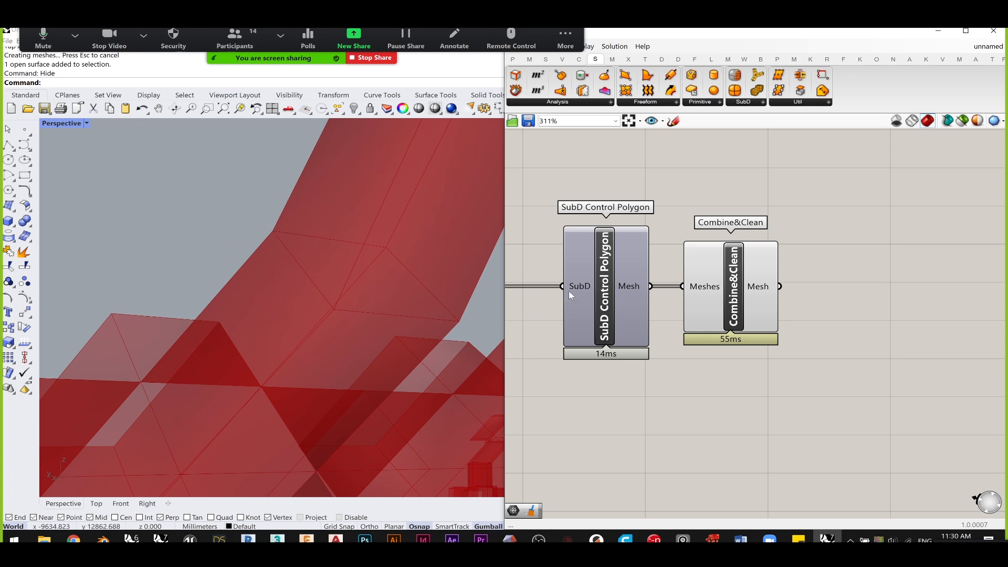
right_drag(854, 324, 750, 317)
drag(654, 282, 680, 282)
click(796, 318)
right_drag(781, 305, 767, 303)
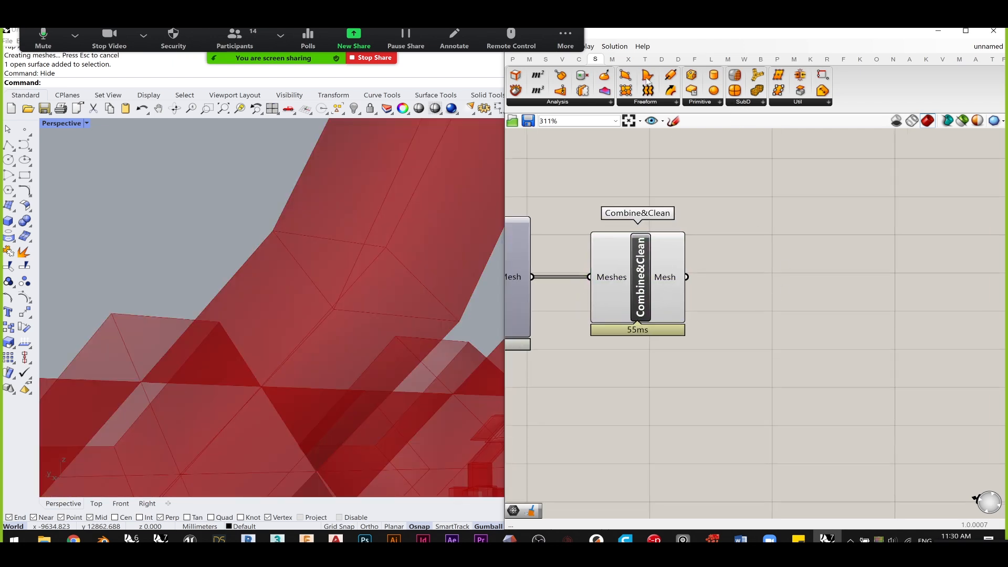
- Add a SubD from Mesh component and connect Combine&Clean's Mesh output to its Mesh input, aligning it with the wire
click(744, 103)
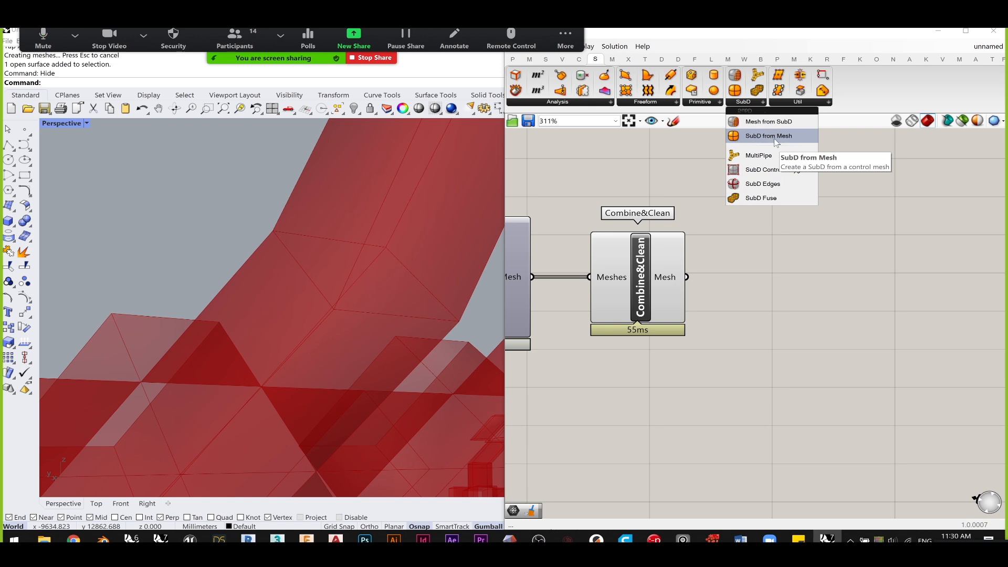
drag(757, 138, 796, 317)
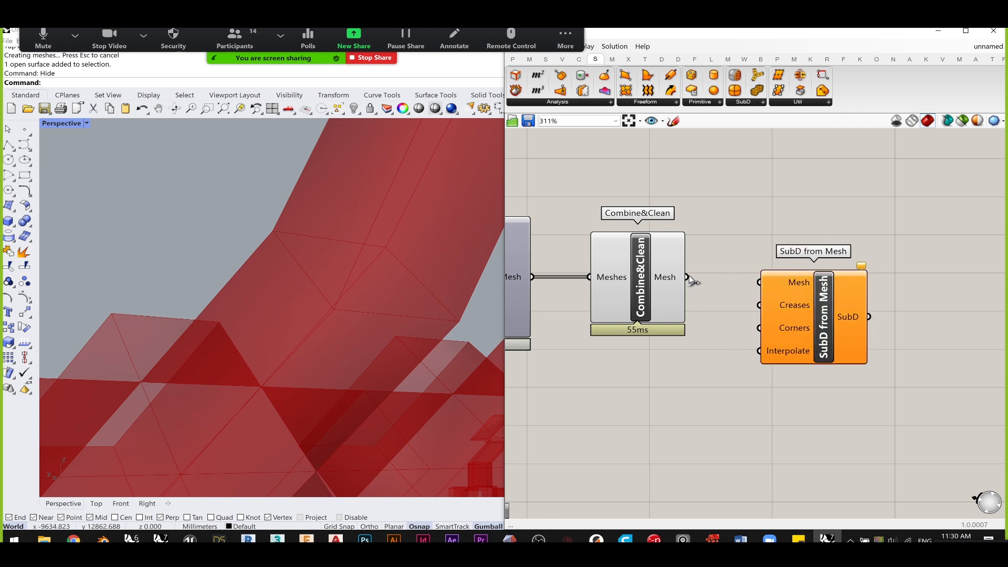
drag(688, 277, 759, 282)
drag(827, 313, 793, 275)
click(720, 283)
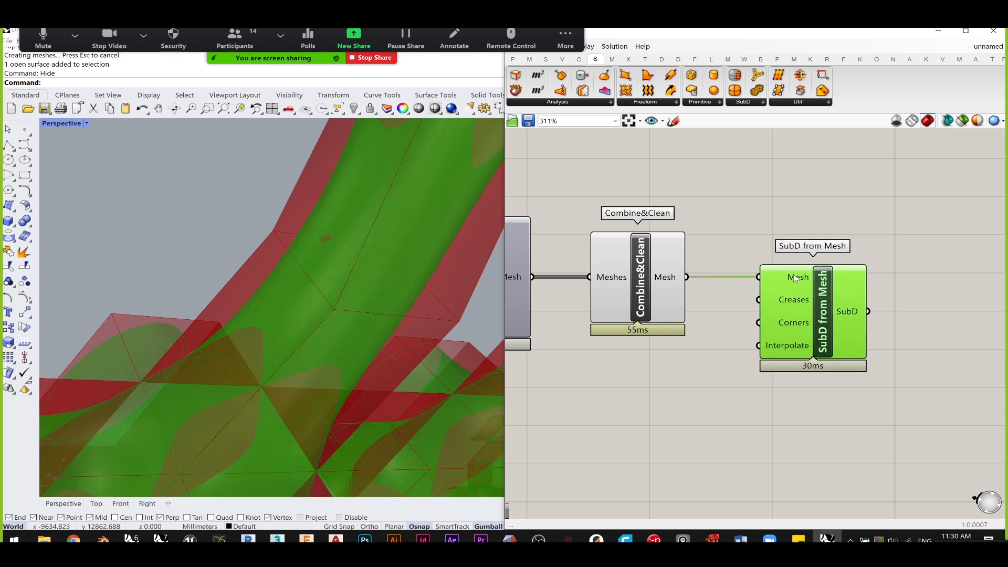
click(726, 286)
- Turn off the preview of the Combine&Clean component
drag(687, 408, 588, 226)
scroll(588, 225, up, 1)
middle_click(588, 225)
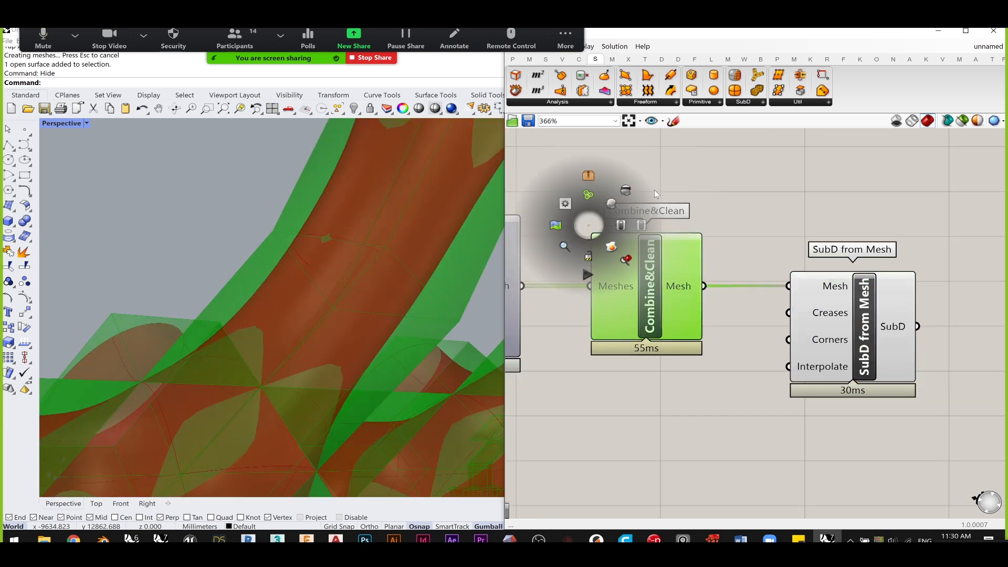
click(624, 191)
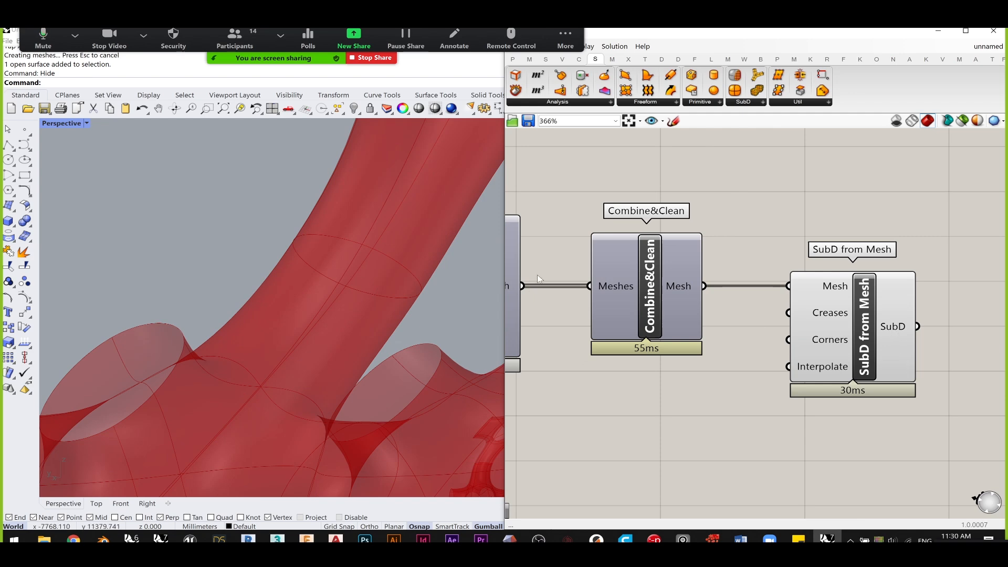
- Examine the smooth SubD lattice in the Rhino viewport, both as a whole and at the junctions between modules
scroll(410, 259, down, 20)
right_drag(409, 263, 276, 284)
scroll(453, 307, up, 8)
right_drag(453, 307, 300, 288)
scroll(389, 292, up, 4)
scroll(356, 272, up, 3)
scroll(357, 266, down, 9)
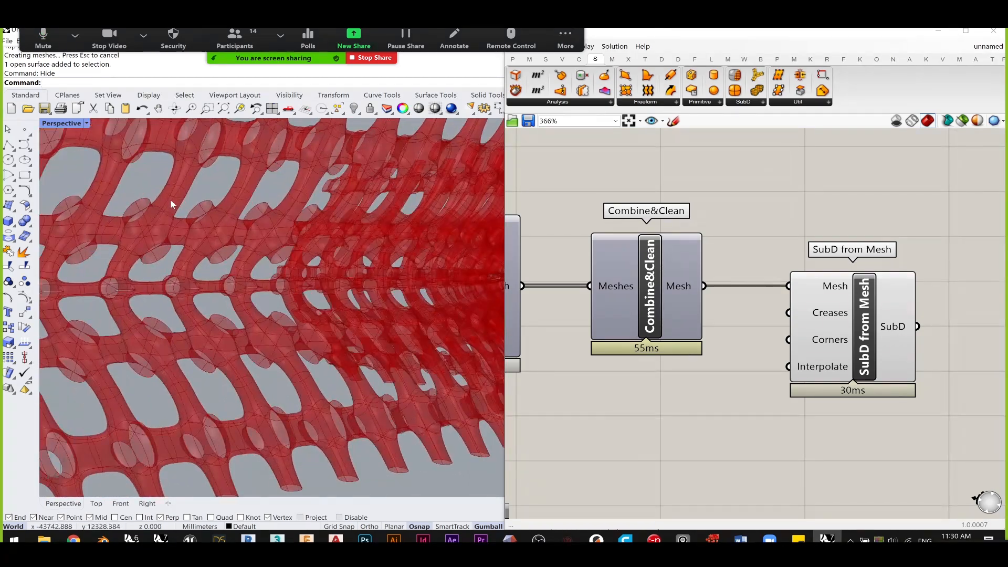
scroll(171, 201, up, 6)
scroll(153, 214, down, 2)
shift+right_drag(152, 215, 248, 252)
scroll(248, 252, up, 2)
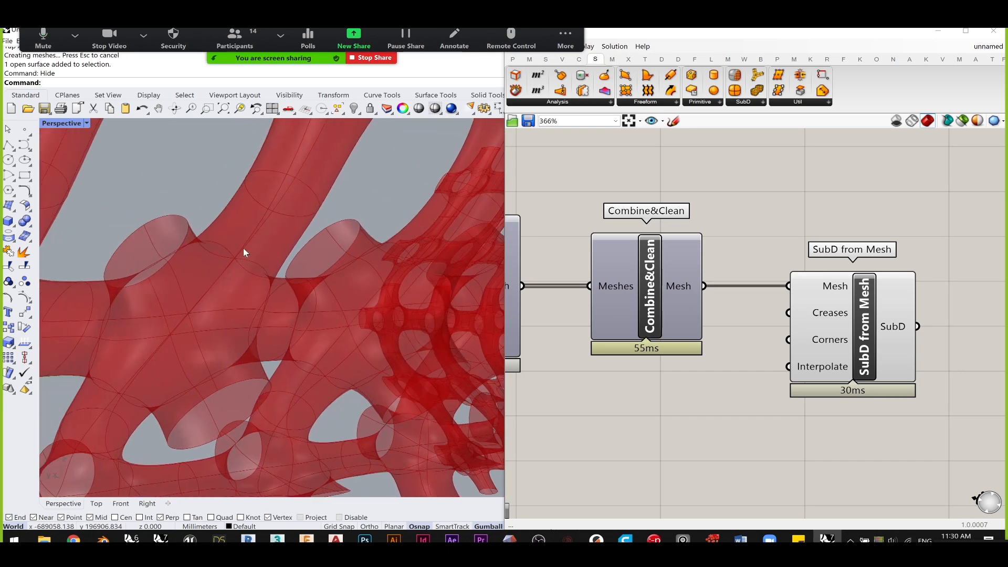
scroll(241, 261, down, 3)
scroll(264, 210, down, 5)
scroll(231, 231, down, 2)
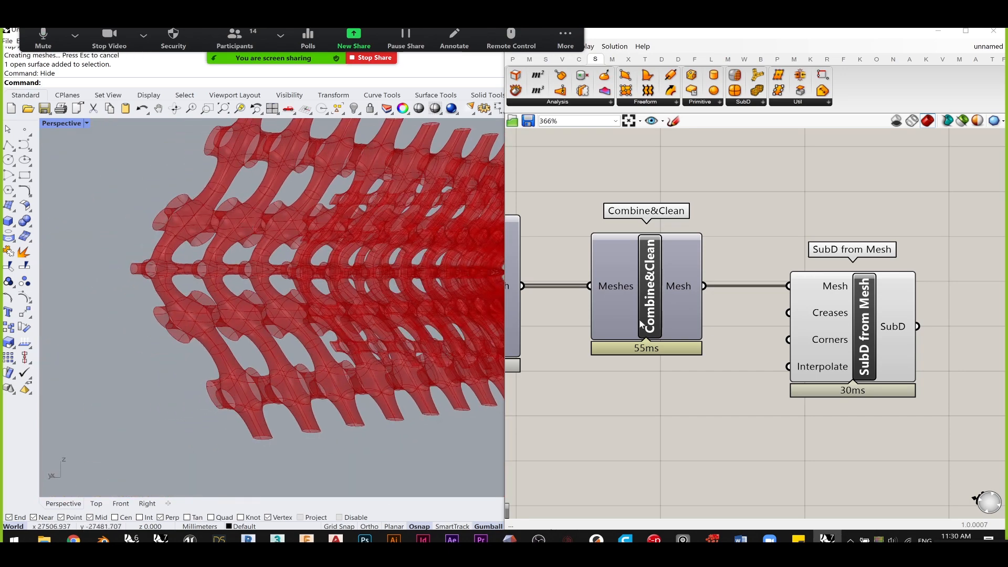
- Preview the Box Morph geometry temporarily to compare the separate modules with the joined SubD, and hide it again
scroll(544, 316, down, 3)
right_drag(556, 318, 646, 325)
right_drag(516, 332, 642, 310)
click(610, 286)
middle_click(610, 286)
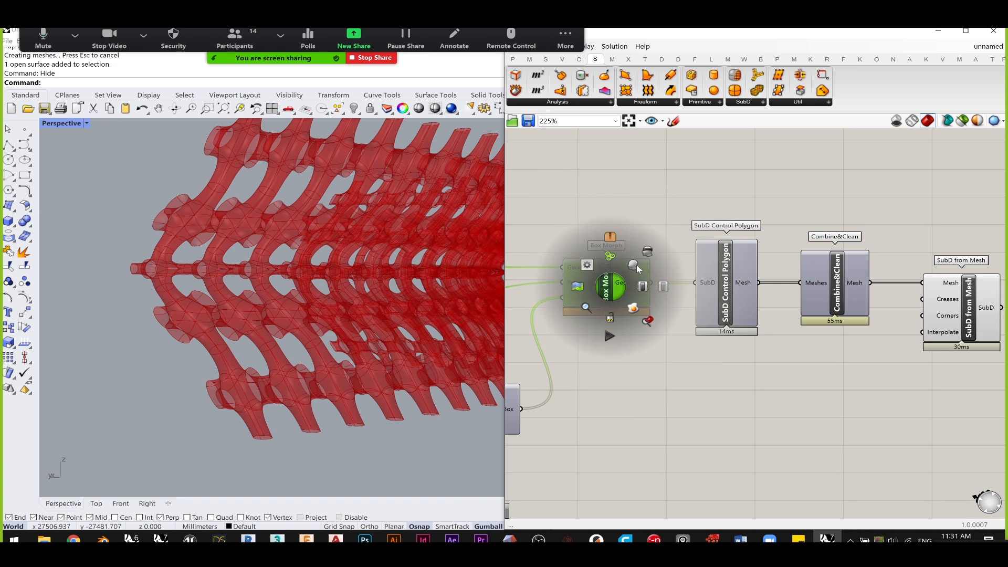
click(636, 267)
scroll(192, 184, up, 8)
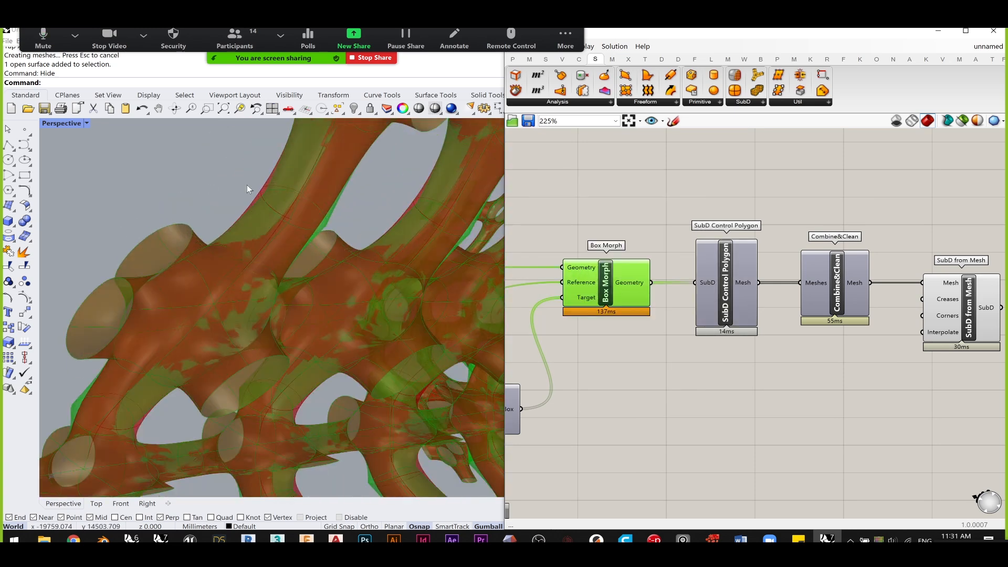
scroll(236, 182, up, 3)
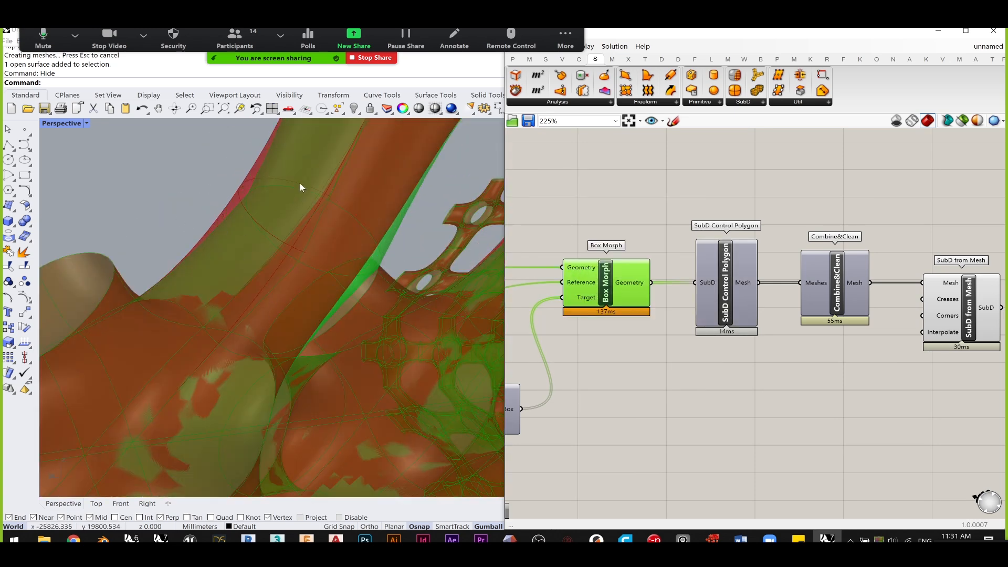
middle_click(598, 278)
click(638, 243)
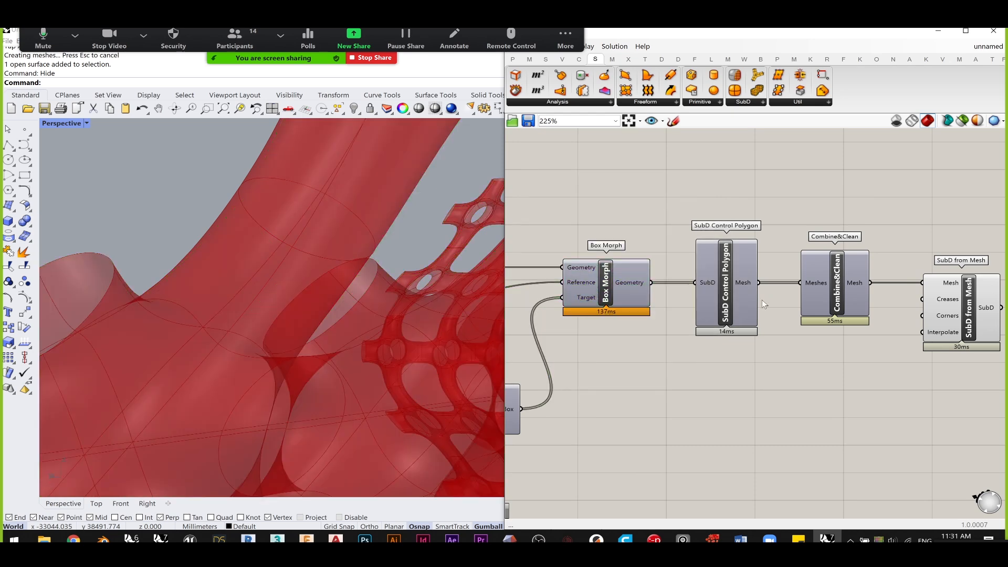
- Tidy the spacing and alignment of SubD Control Polygon, Combine&Clean and SubD from Mesh on the canvas
drag(730, 308, 725, 308)
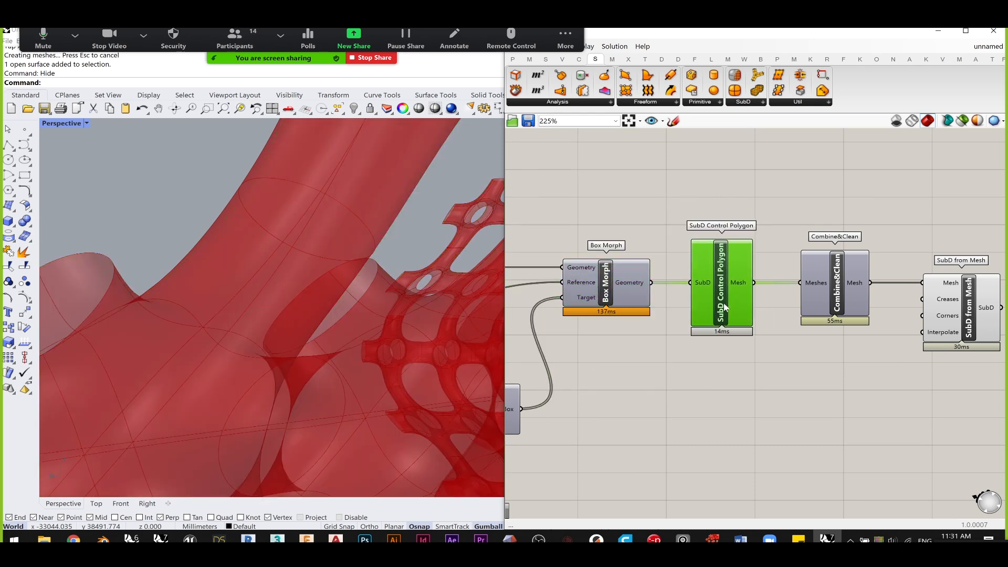
mouse_move(704, 288)
mouse_down()
mouse_move(713, 279)
mouse_move(706, 287)
mouse_up()
drag(838, 287, 843, 287)
right_drag(901, 344, 779, 342)
mouse_move(850, 317)
mouse_down()
mouse_move(857, 324)
mouse_move(849, 300)
mouse_up()
click(854, 208)
click(829, 219)
- Bake the SubD from Mesh result into Rhino on the Default layer
scroll(278, 244, down, 15)
right_drag(408, 257, 500, 263)
click(854, 302)
right_click(867, 309)
click(892, 322)
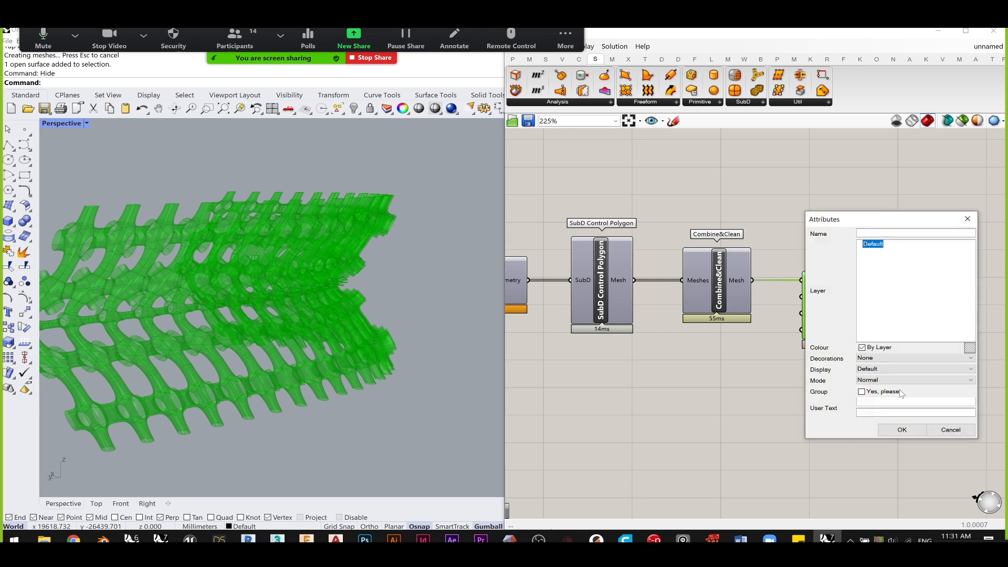
click(901, 427)
- Move the baked SubD lattice in Rhino clear of the Grasshopper preview
scroll(293, 289, down, 8)
right_drag(292, 288, 321, 286)
click(335, 273)
drag(304, 269, 175, 232)
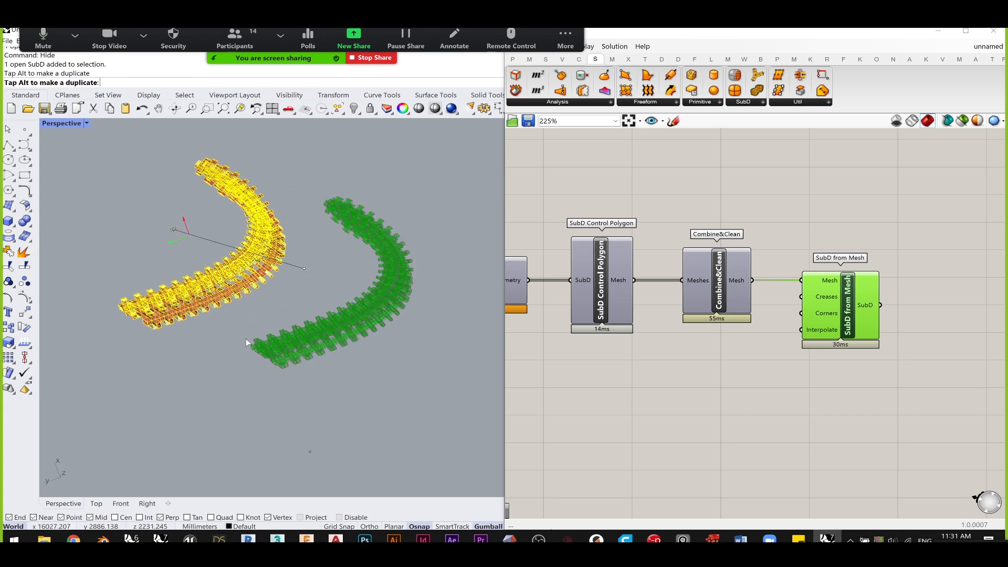
click(204, 370)
- Run the Flip command on the baked SubD lattice to reverse its face directions
scroll(204, 370, up, 6)
right_drag(204, 370, 319, 332)
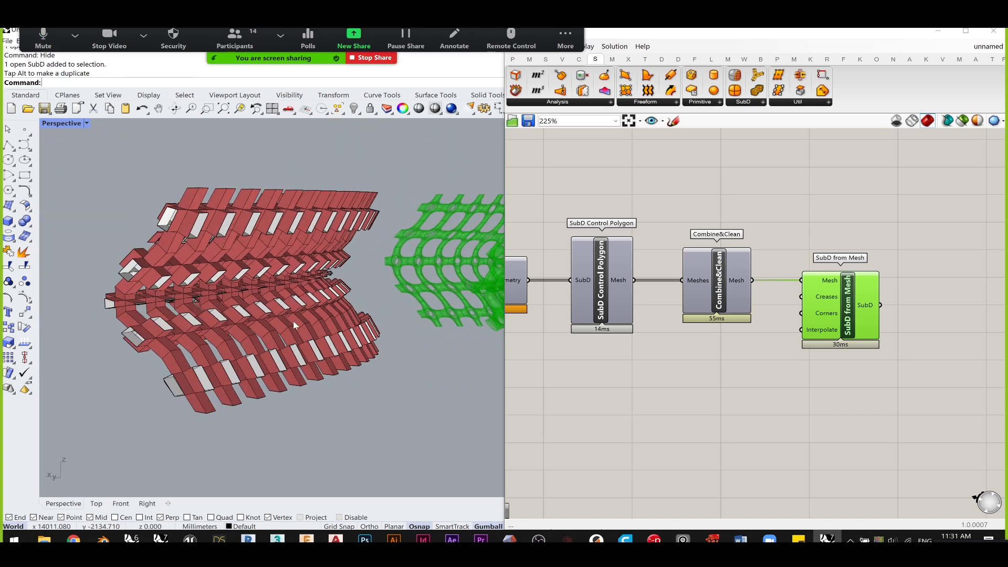
click(162, 282)
text(flip)
key(Return)
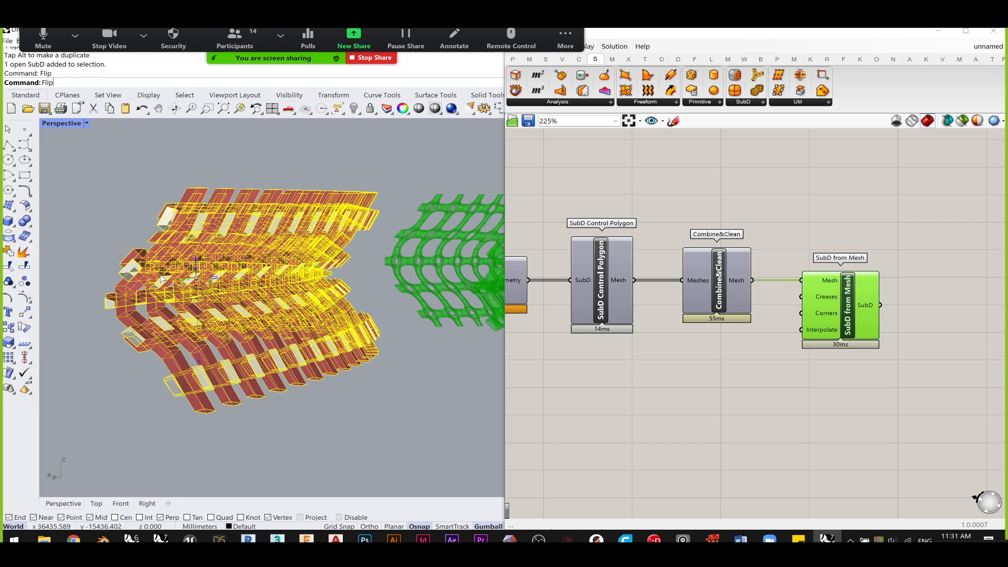
- Deselect the flipped SubD lattice and toggle the SubD display from flat to smooth
click(389, 414)
right_drag(323, 356, 310, 359)
key(Tab)
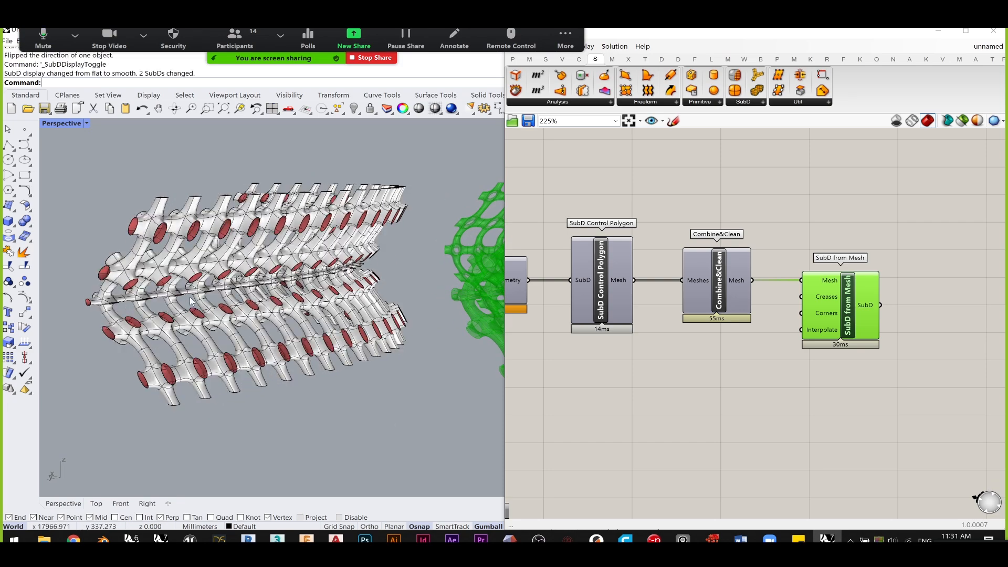
scroll(140, 267, up, 6)
scroll(285, 317, down, 5)
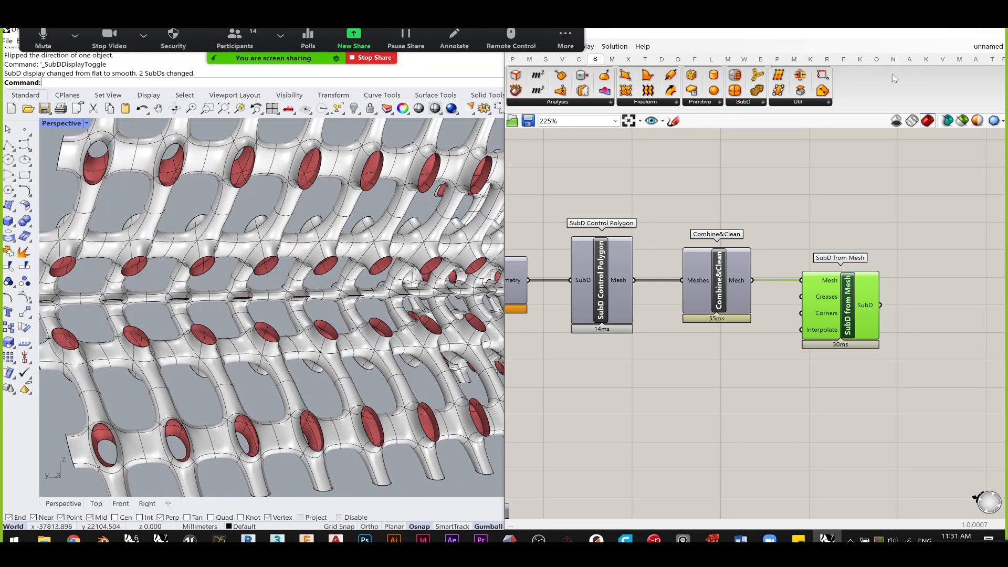
- Minimize Grasshopper and examine the smooth lattice's branches, joints and open ends up close in Rhino
click(939, 32)
right_drag(614, 244, 473, 259)
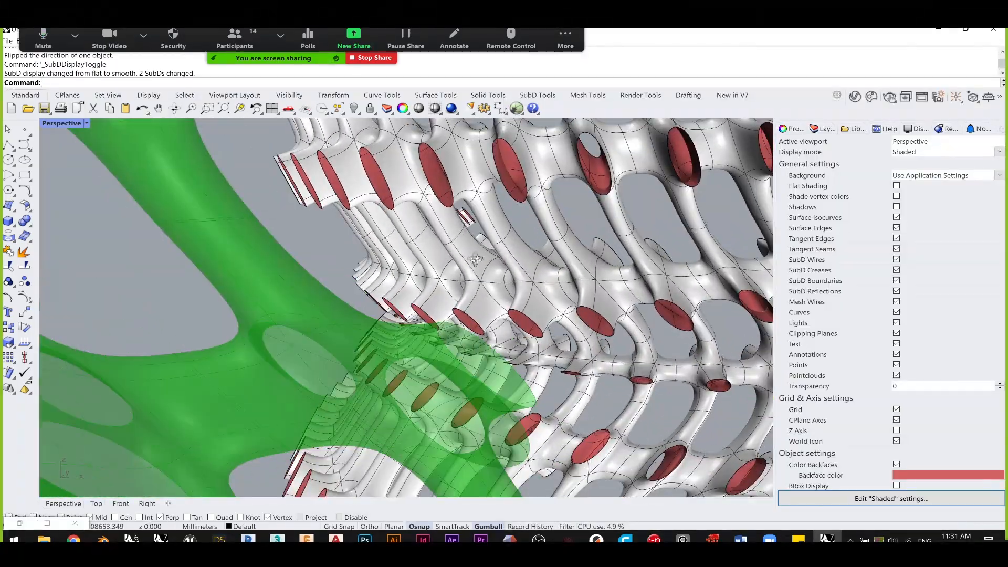
right_drag(559, 367, 597, 371)
scroll(502, 292, up, 8)
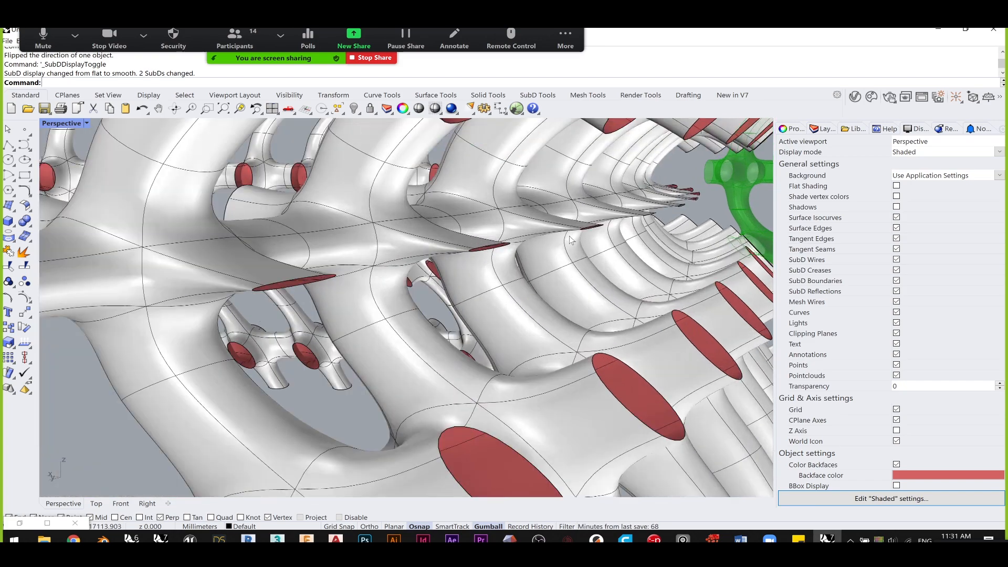
scroll(469, 306, up, 4)
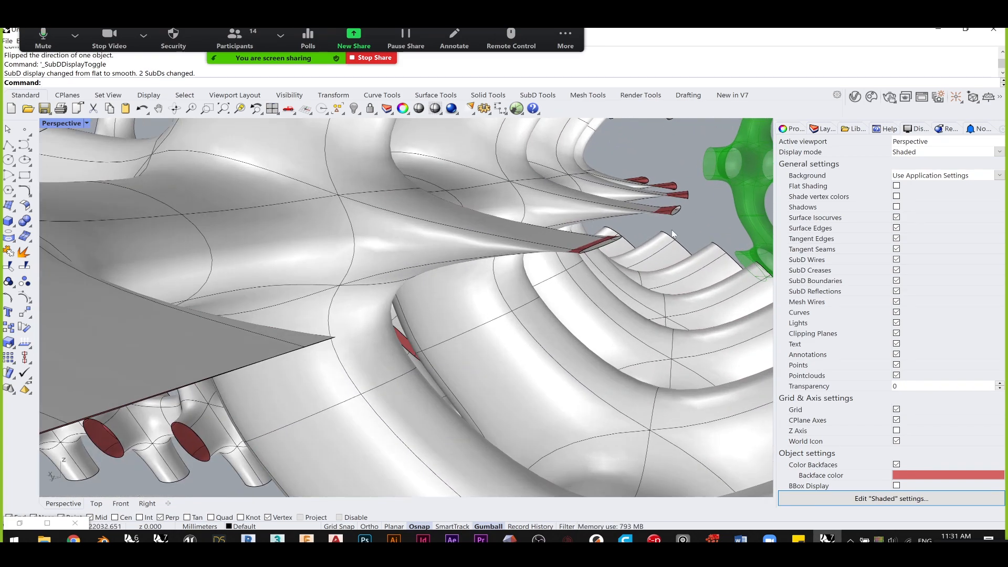
right_drag(613, 276, 593, 248)
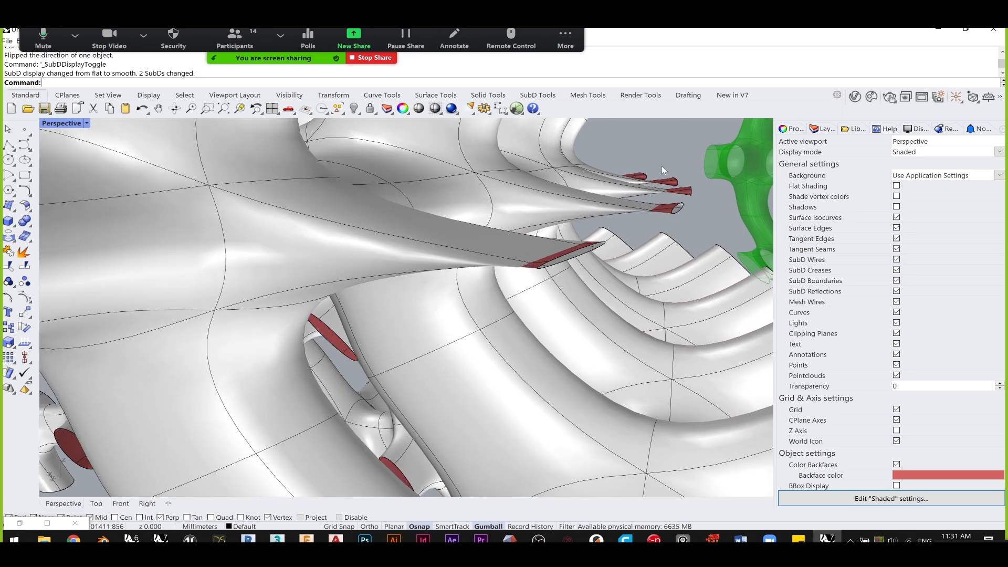
scroll(588, 237, down, 8)
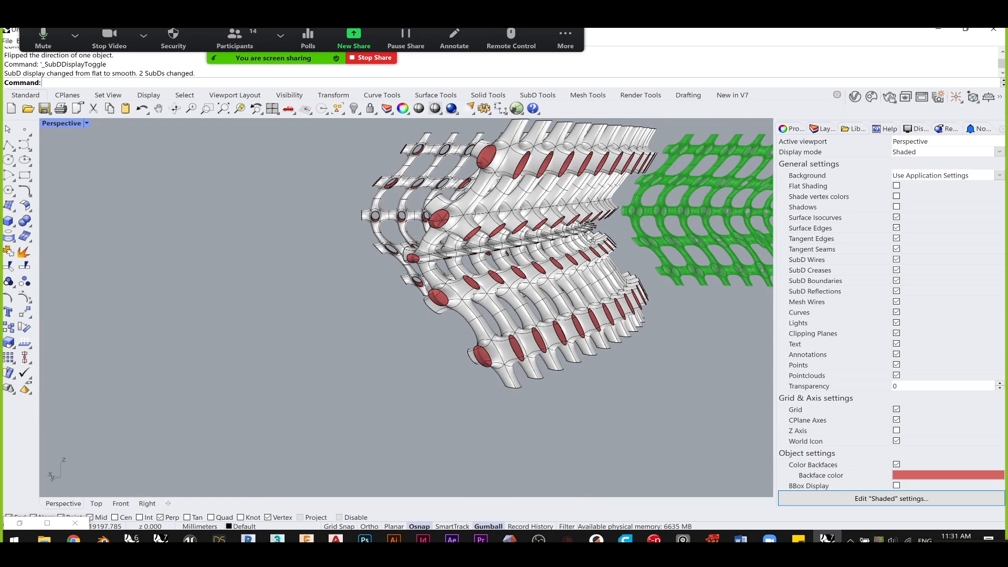
- Run EMap on the baked SubD lattice, inspect the surface reflections around its joints, and close the EMap options
right_drag(620, 168, 543, 215)
click(542, 215)
text(EMap)
key(Return)
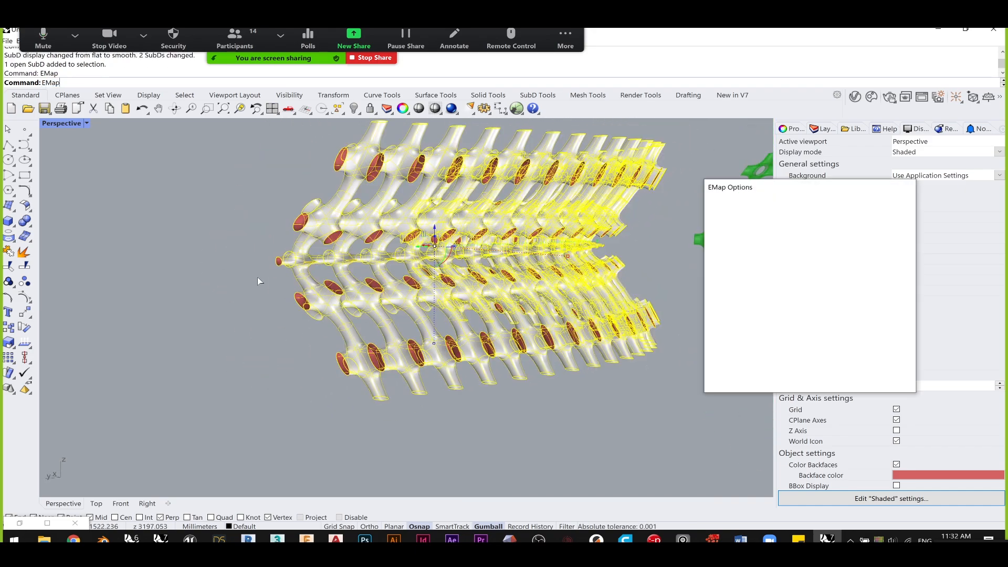
click(187, 247)
right_drag(418, 229, 468, 395)
scroll(315, 233, up, 10)
scroll(364, 243, up, 4)
scroll(440, 332, down, 6)
shift+right_drag(436, 247, 451, 323)
shift+right_drag(515, 437, 532, 227)
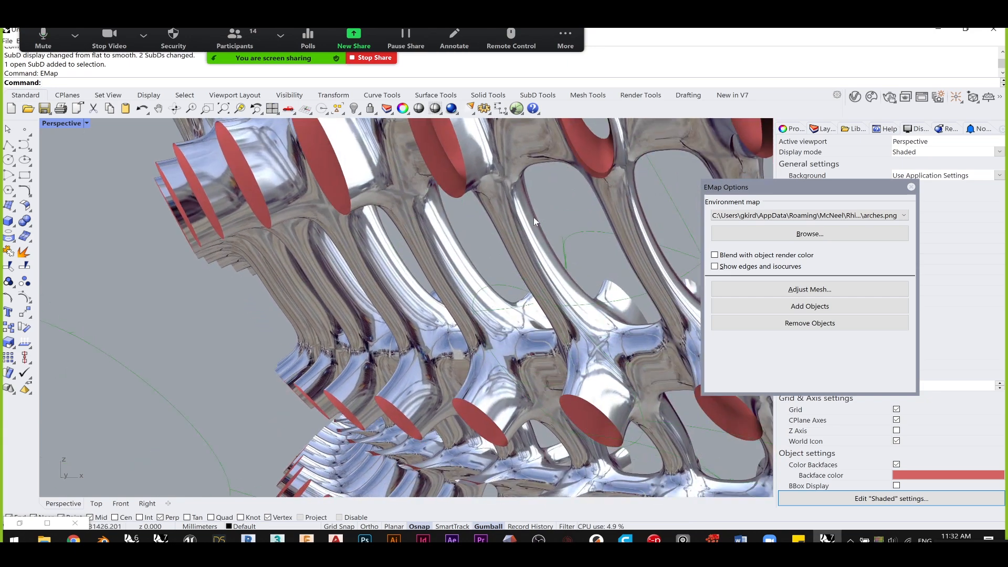
click(912, 187)
- Delete the baked SubD lattice from the Rhino model
scroll(554, 273, down, 6)
scroll(555, 276, down, 5)
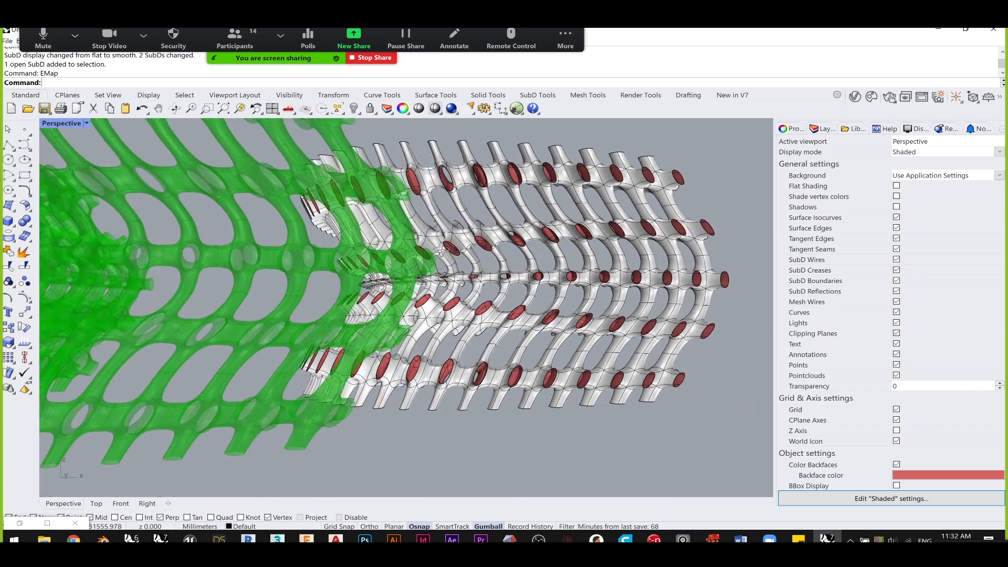
click(458, 251)
key(Delete)
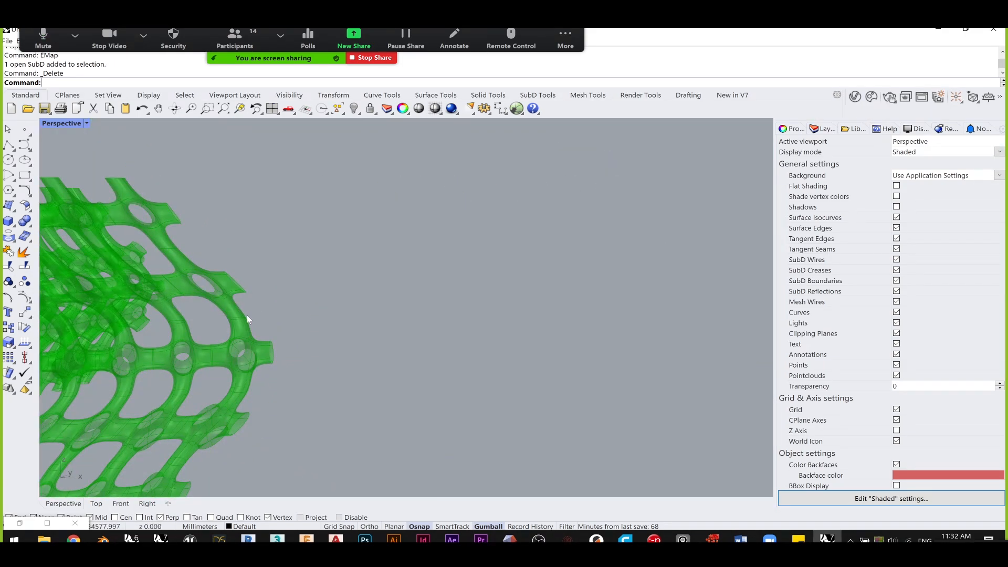
- Return to Grasshopper and examine the SubD from Mesh preview of the lattice wall from several angles
key(alt+Tab)
scroll(856, 298, down, 4)
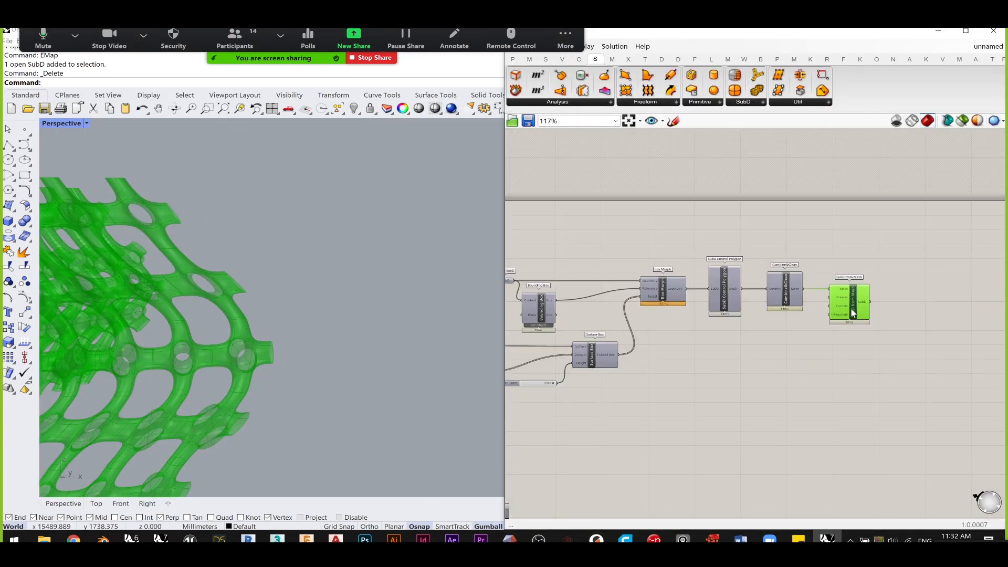
right_drag(286, 303, 181, 286)
scroll(333, 299, down, 6)
right_drag(181, 286, 157, 278)
scroll(334, 231, up, 5)
right_drag(334, 231, 314, 256)
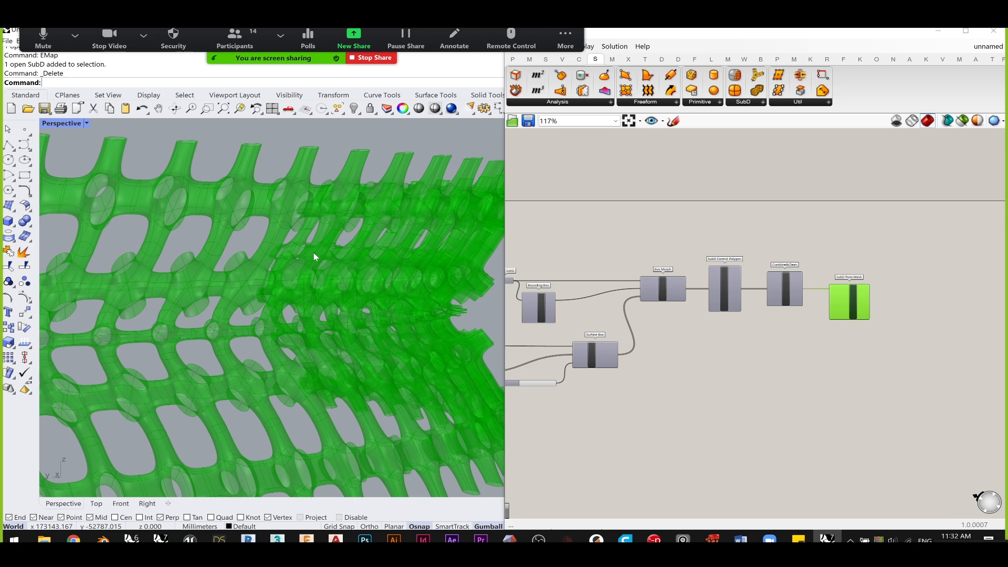
scroll(313, 253, down, 5)
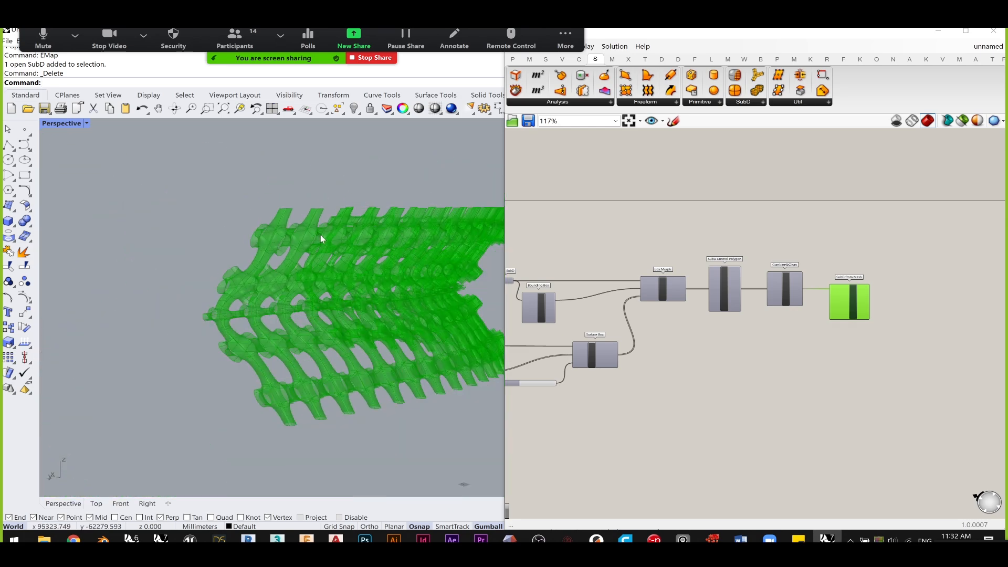
- Move SubD from Mesh away from Combine&Clean and turn on the Combine&Clean preview
click(849, 304)
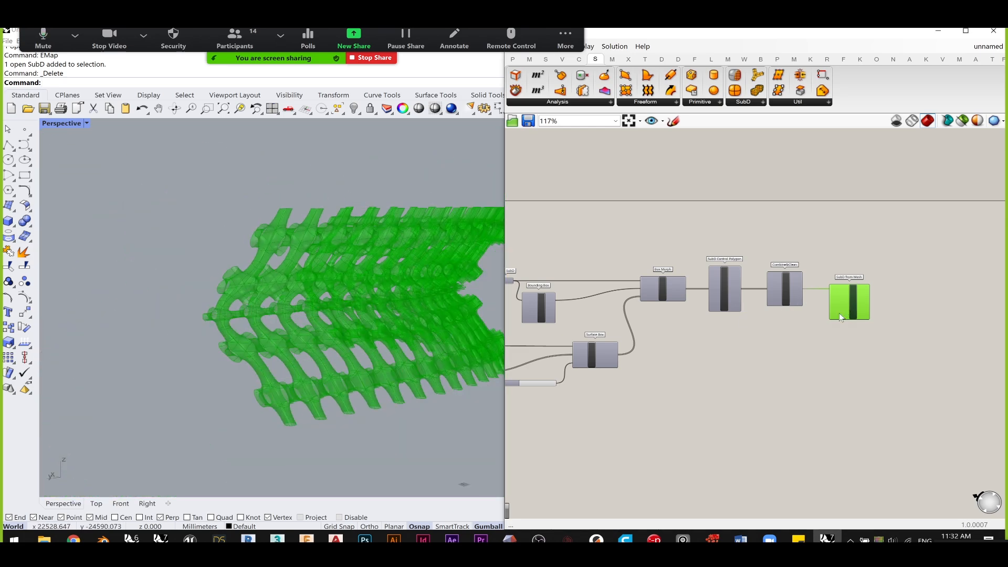
scroll(844, 314, up, 5)
drag(893, 285, 980, 279)
click(690, 254)
middle_click(690, 253)
click(713, 230)
click(751, 169)
- Hide the SubD from Mesh preview and delete that component from the definition
right_drag(944, 311, 843, 318)
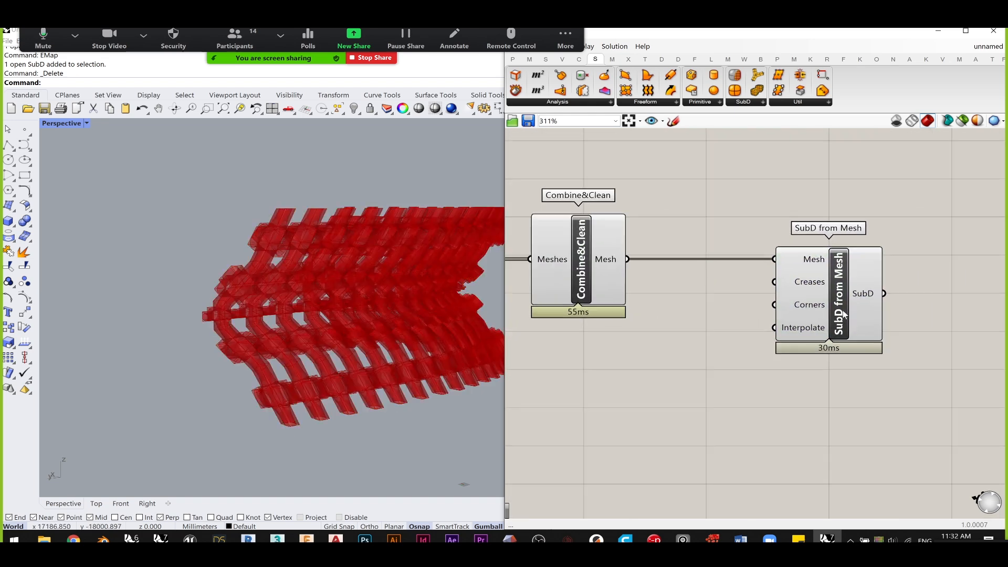
click(842, 314)
middle_click(842, 310)
click(867, 286)
click(899, 231)
drag(852, 304, 959, 306)
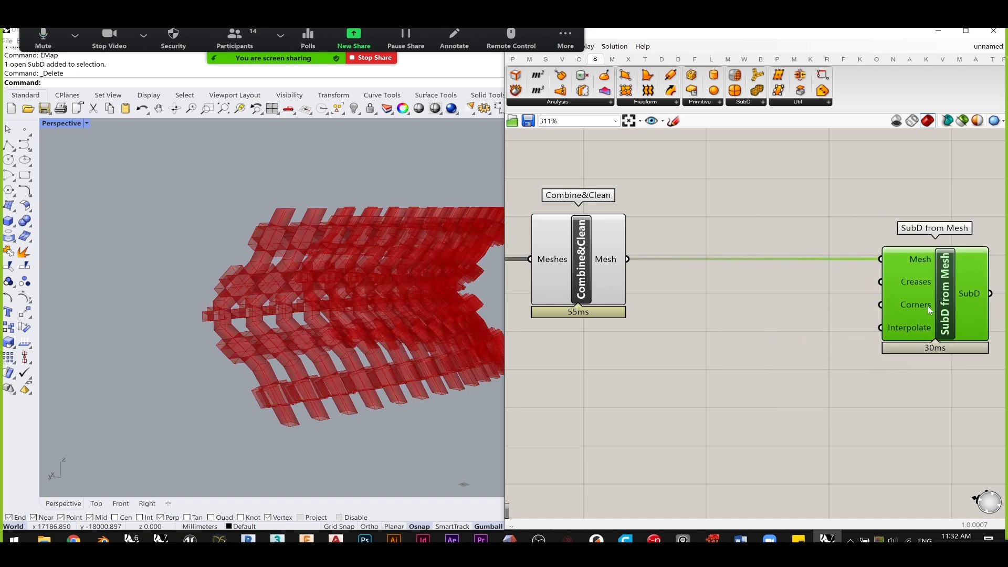
right_drag(973, 318, 883, 329)
key(Delete)
- Inspect the open ends and junctions of the combined control mesh in the Rhino viewport
right_drag(680, 301, 836, 307)
scroll(340, 300, up, 15)
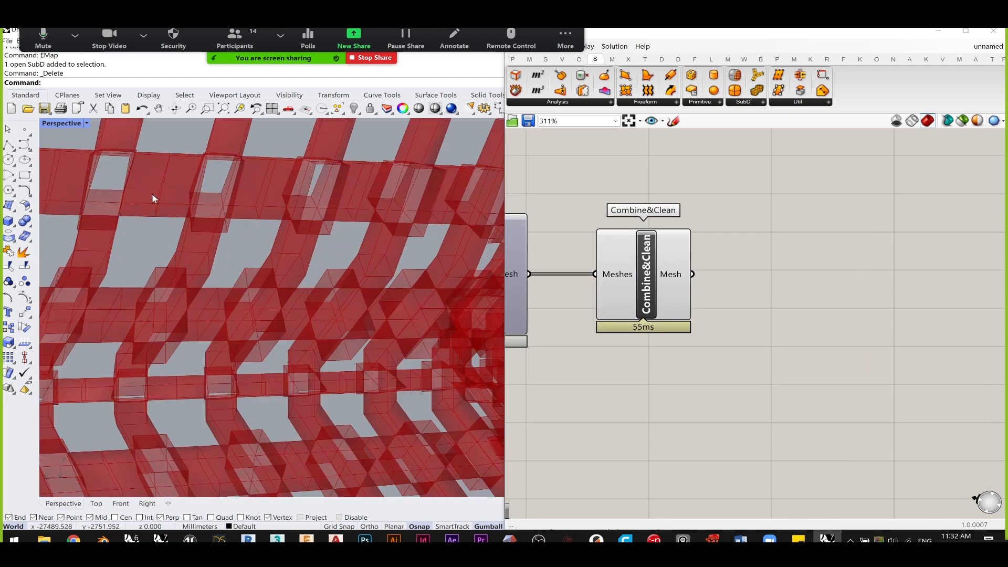
scroll(154, 223, down, 3)
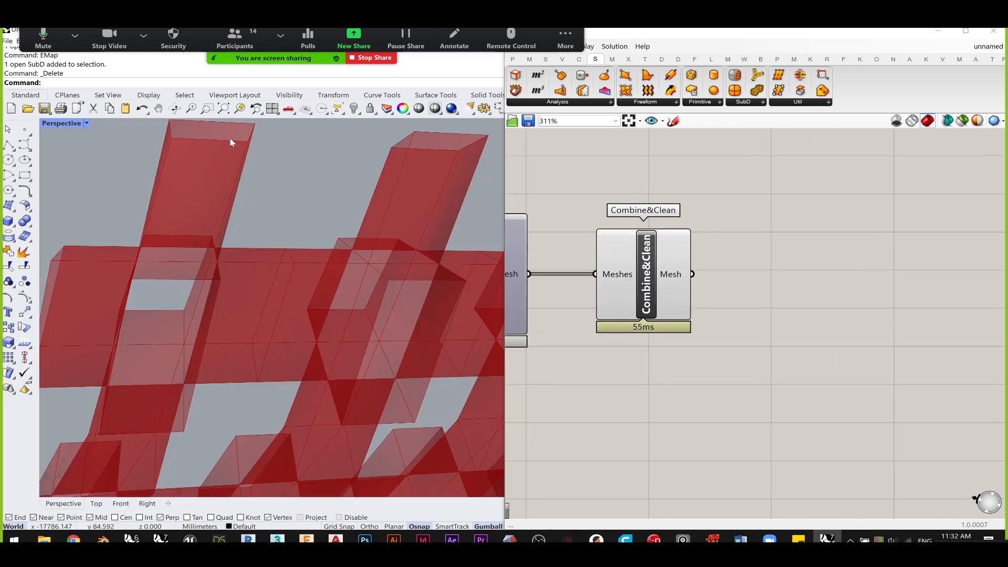
scroll(227, 294, down, 7)
scroll(227, 279, up, 7)
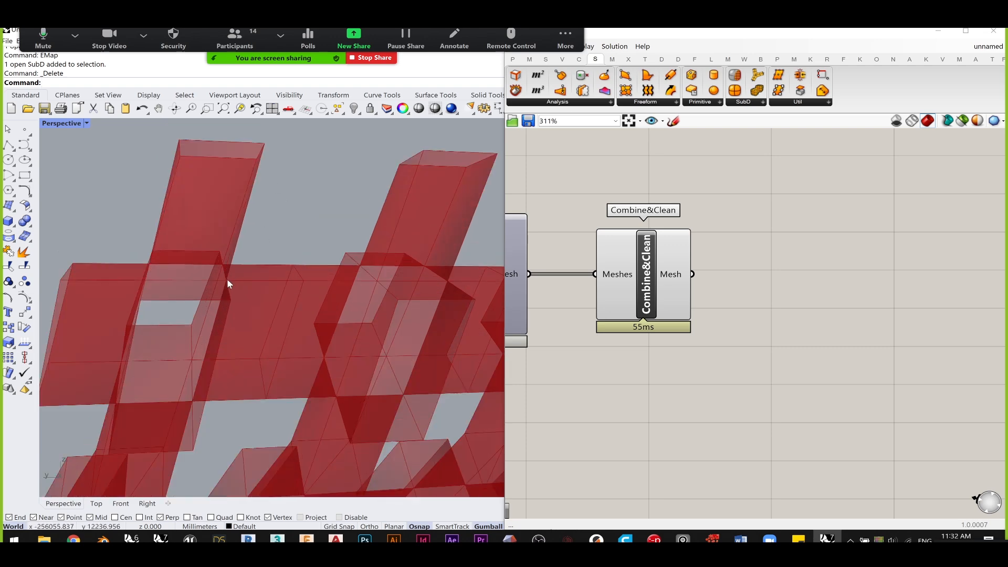
right_drag(227, 279, 257, 323)
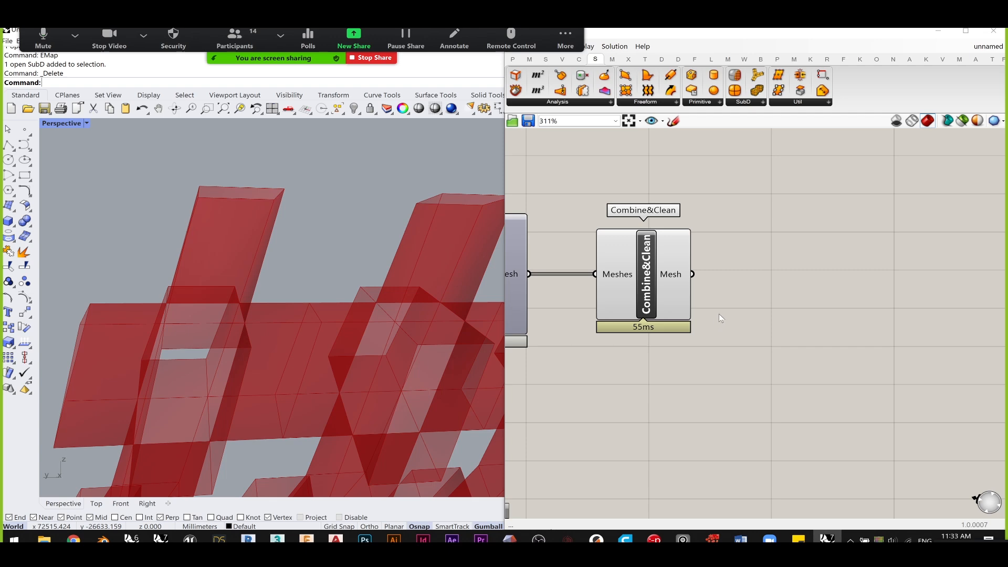
scroll(368, 289, down, 8)
scroll(267, 260, up, 6)
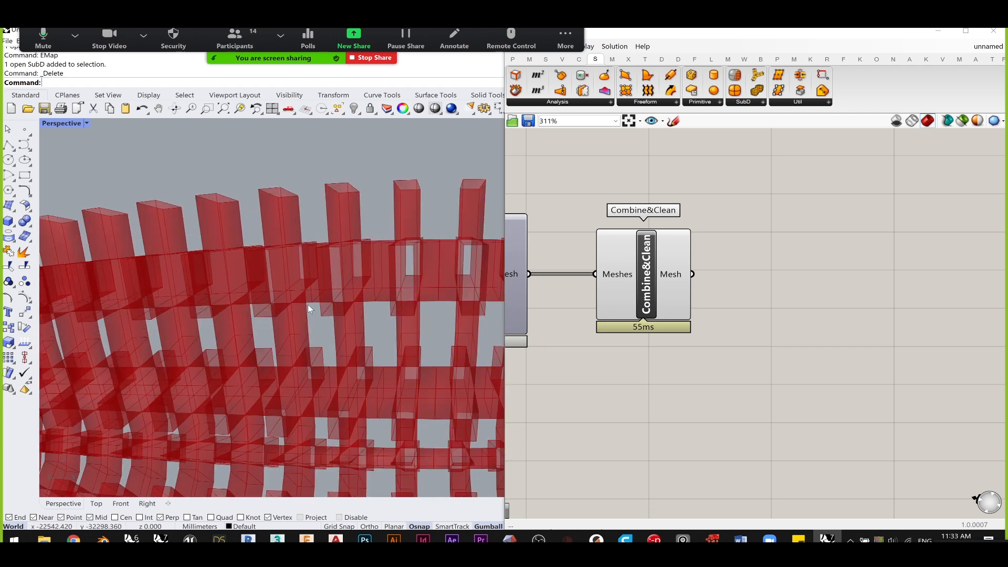
scroll(336, 312, down, 3)
- Try a value of 15 on the number slider feeding the V Count of Divide Domain²
scroll(592, 350, down, 4)
scroll(594, 343, up, 3)
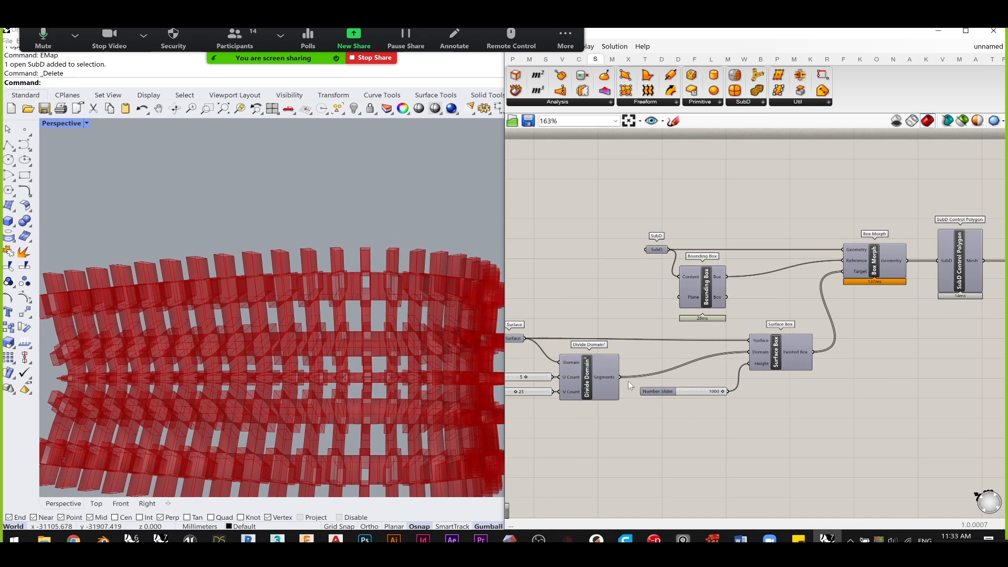
scroll(633, 379, up, 5)
double_click(721, 367)
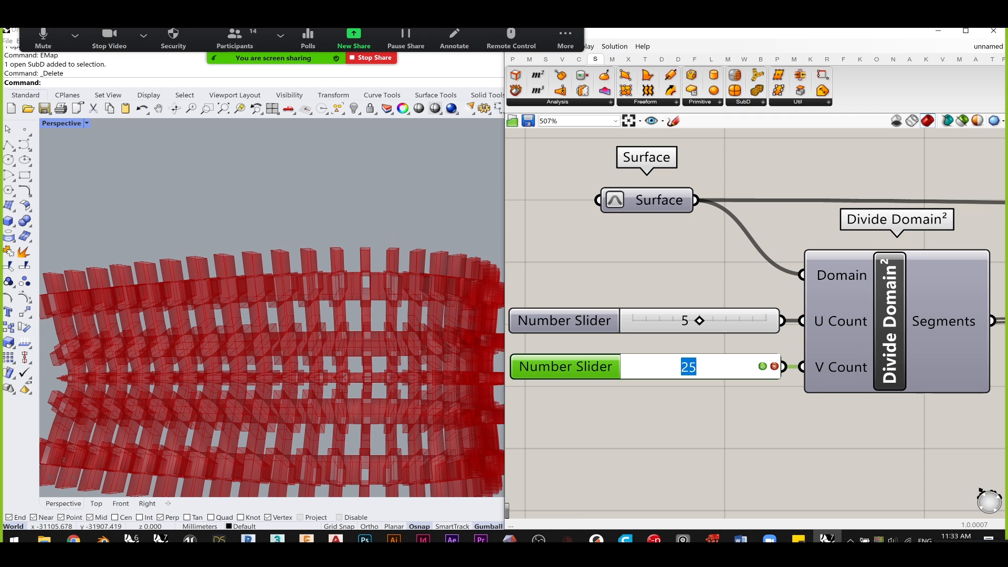
text(15)
key(Return)
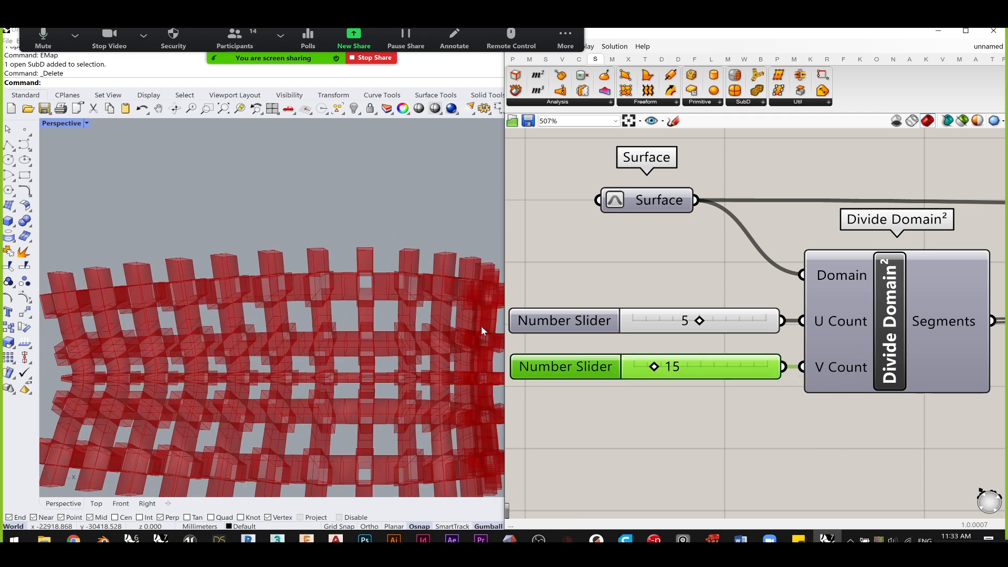
- Set the number slider feeding the V Count of Divide Domain² to 10
double_click(723, 378)
text(10)
key(Return)
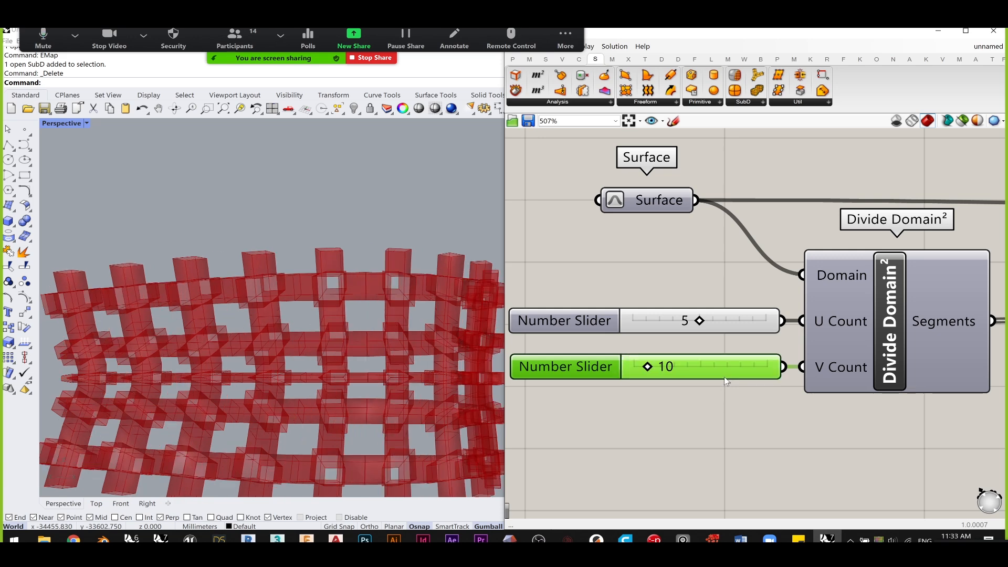
click(552, 260)
- Examine the coarser combined mesh in Rhino, then return to Combine&Clean at the end of the definition
scroll(286, 300, down, 4)
right_drag(286, 301, 204, 308)
scroll(202, 309, up, 5)
scroll(200, 313, up, 8)
scroll(284, 280, up, 3)
scroll(229, 235, down, 3)
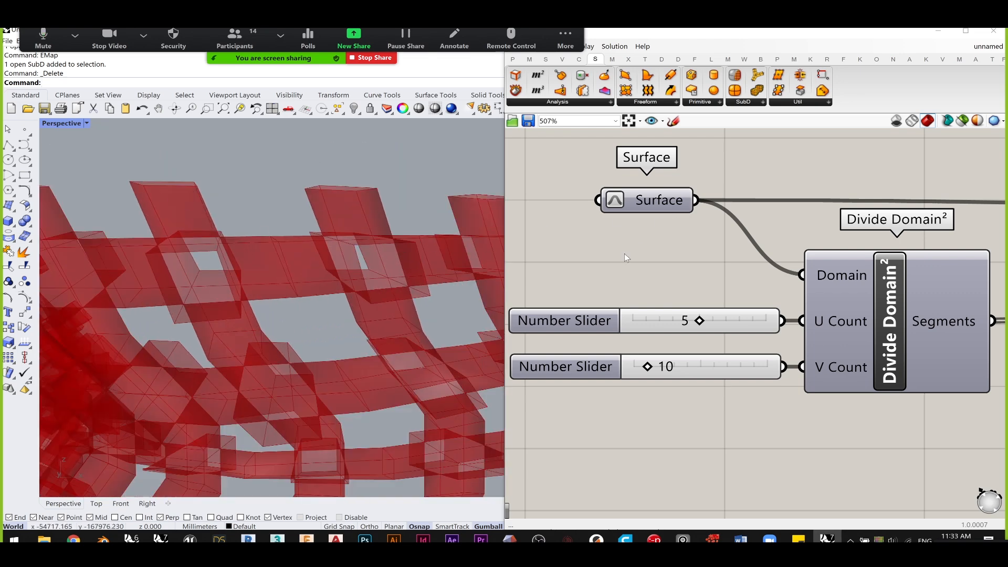
scroll(619, 266, down, 5)
scroll(727, 256, up, 4)
- Shift Combine&Clean farther from SubD Control Polygon and bring up the Weaverbird component set
drag(694, 292, 707, 291)
click(765, 307)
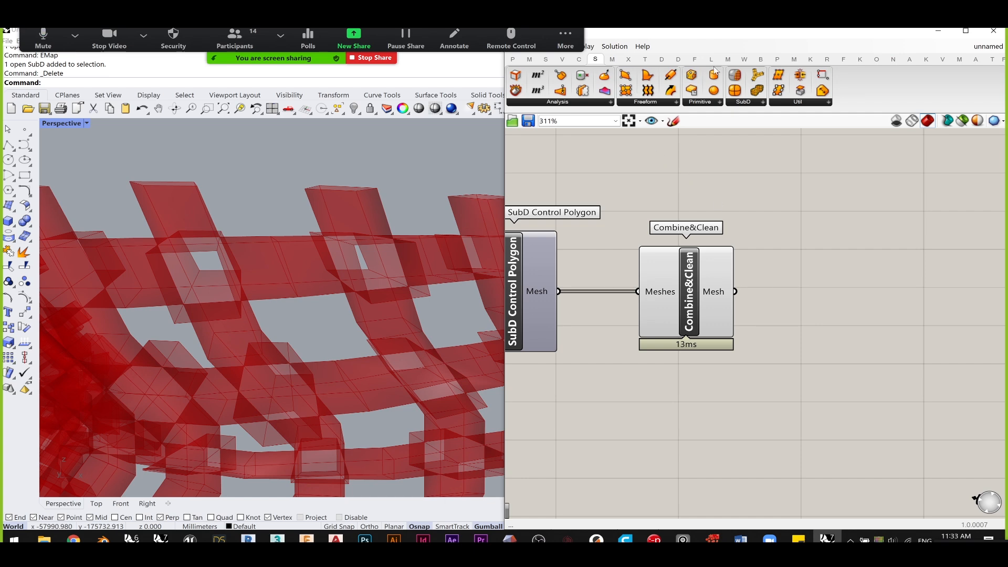
click(744, 60)
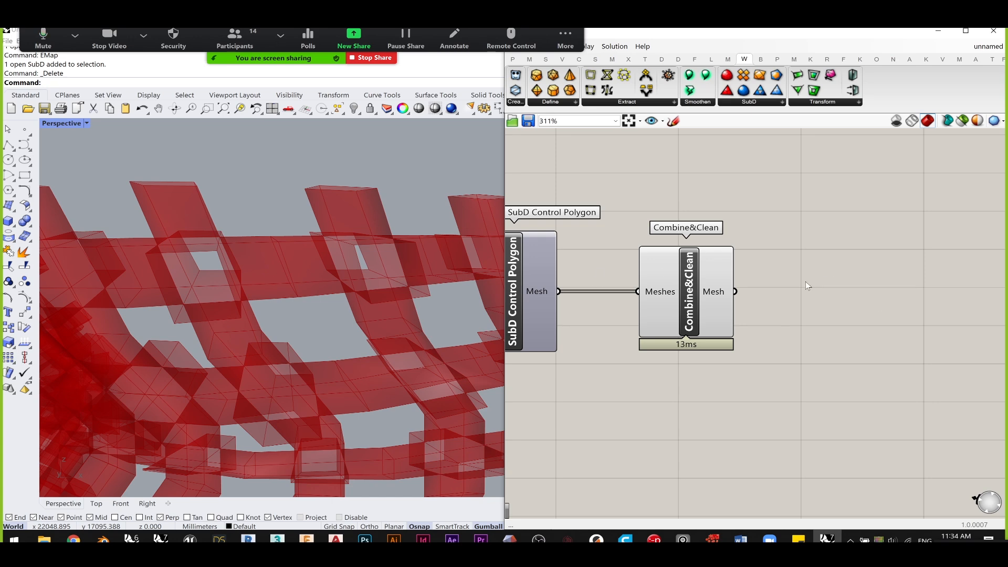
right_drag(805, 282, 766, 267)
drag(659, 272, 691, 273)
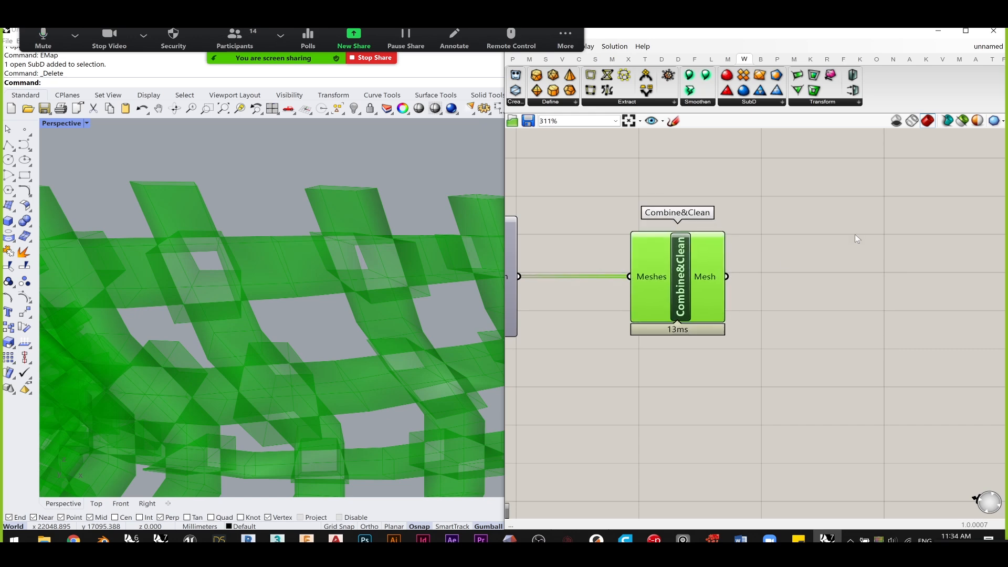
click(777, 267)
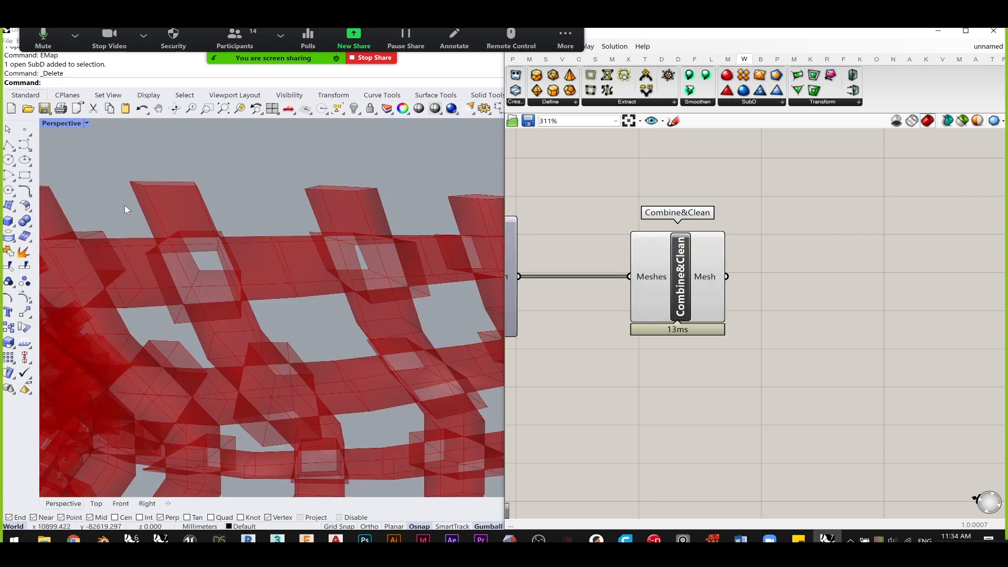
- Reposition Combine&Clean below the level of SubD Control Polygon, leaving free canvas space beside and above it
scroll(126, 206, up, 2)
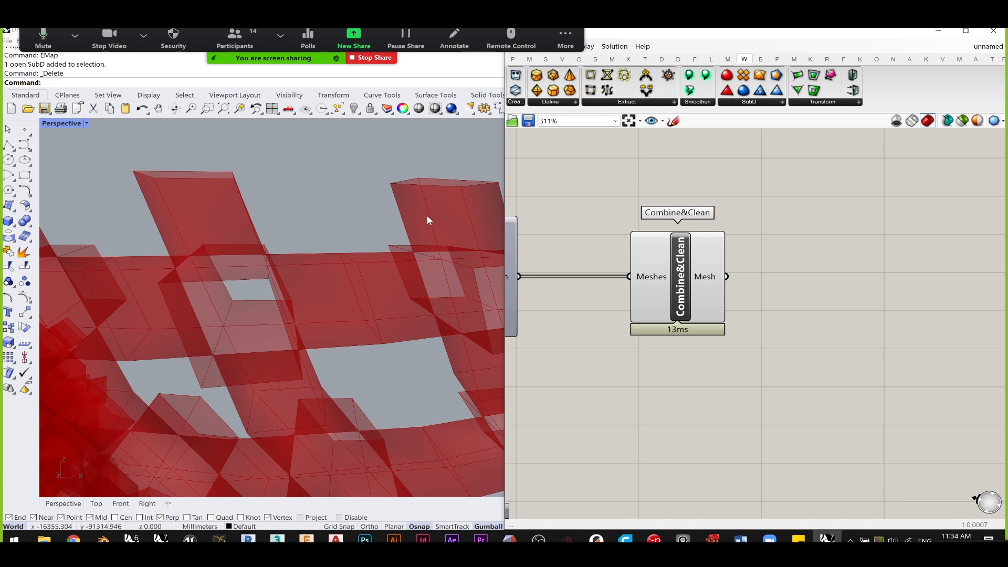
right_drag(732, 166, 666, 153)
drag(630, 264, 647, 264)
click(773, 253)
scroll(672, 238, down, 2)
right_drag(535, 219, 594, 201)
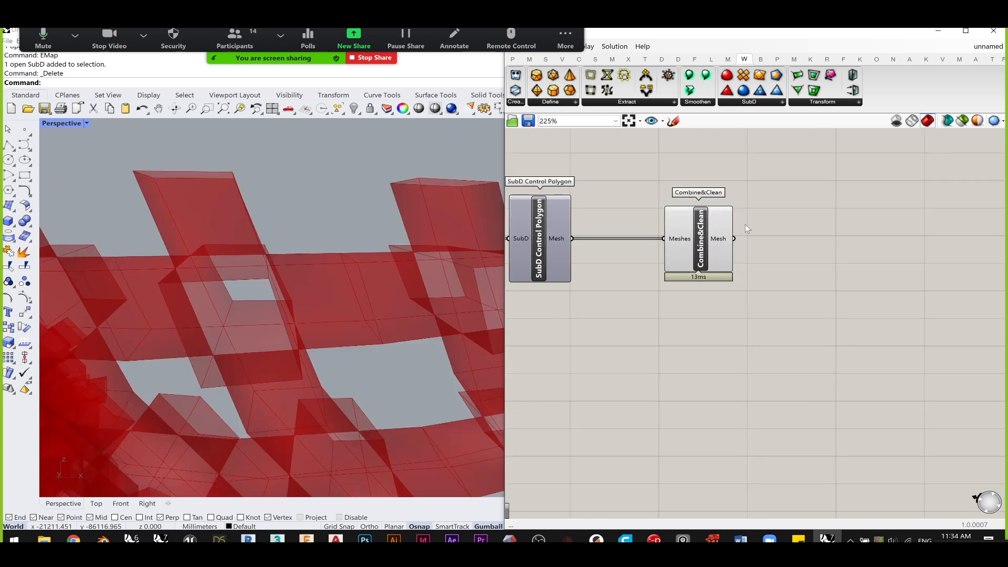
right_drag(745, 224, 722, 253)
drag(675, 279, 673, 329)
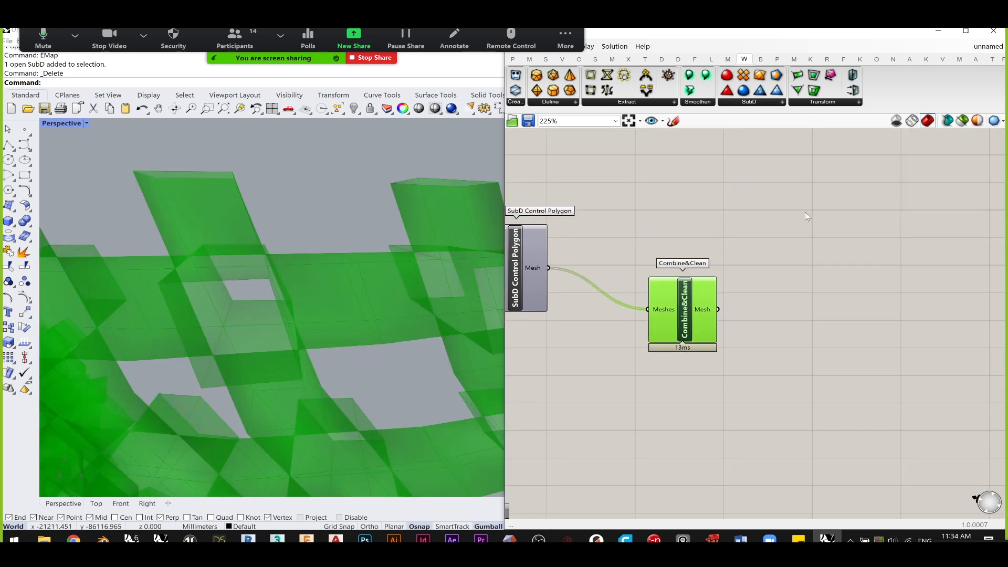
click(793, 219)
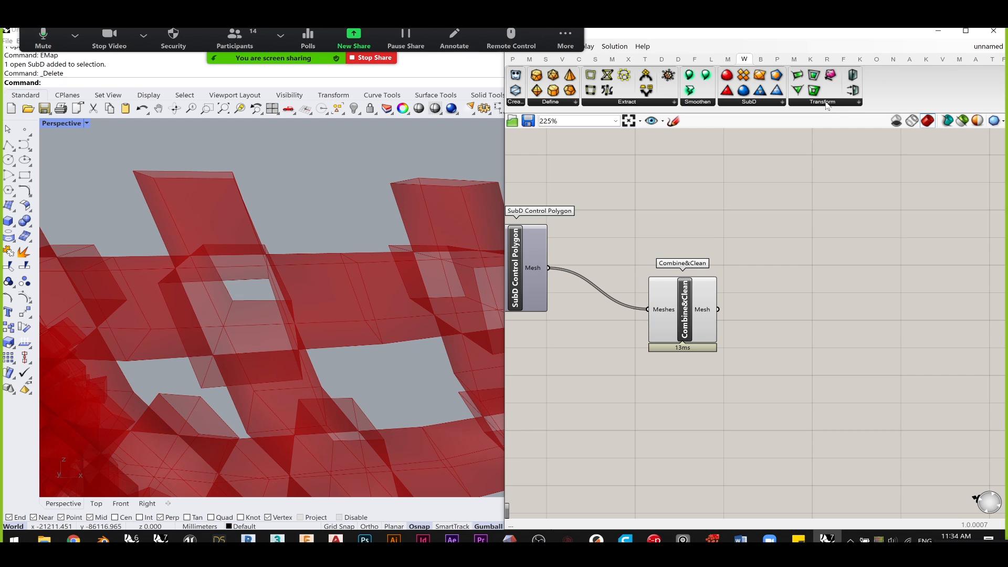
- Add Weaverbird's Picture Frame and feed the Combine&Clean mesh into its Mesh/Polylines input
click(826, 104)
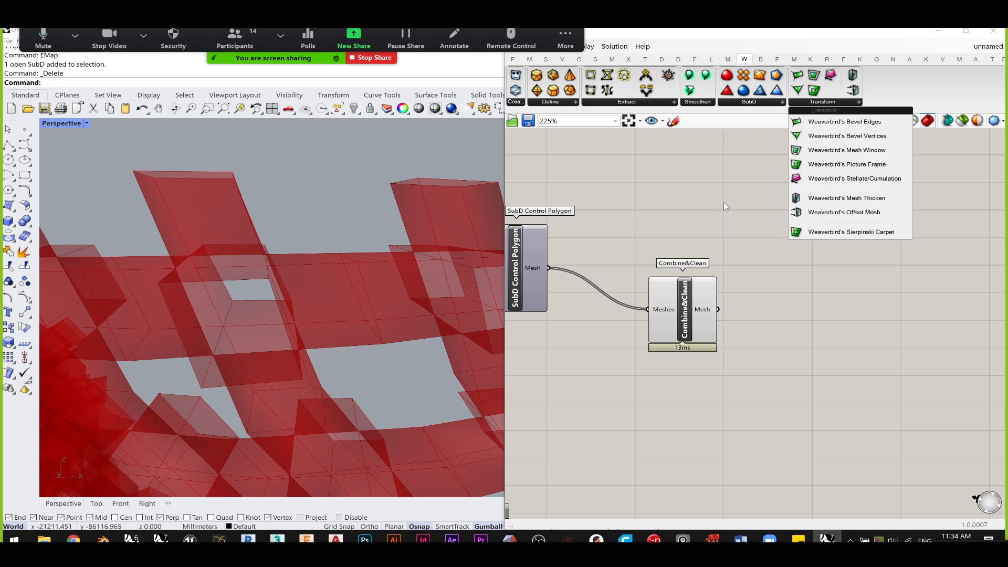
click(847, 167)
click(826, 235)
drag(718, 309, 775, 199)
- Hide the Combine&Clean preview and examine the picture-frame mesh around the protruding modules in Rhino
click(689, 313)
middle_click(689, 309)
click(719, 281)
click(740, 235)
right_drag(223, 263, 241, 260)
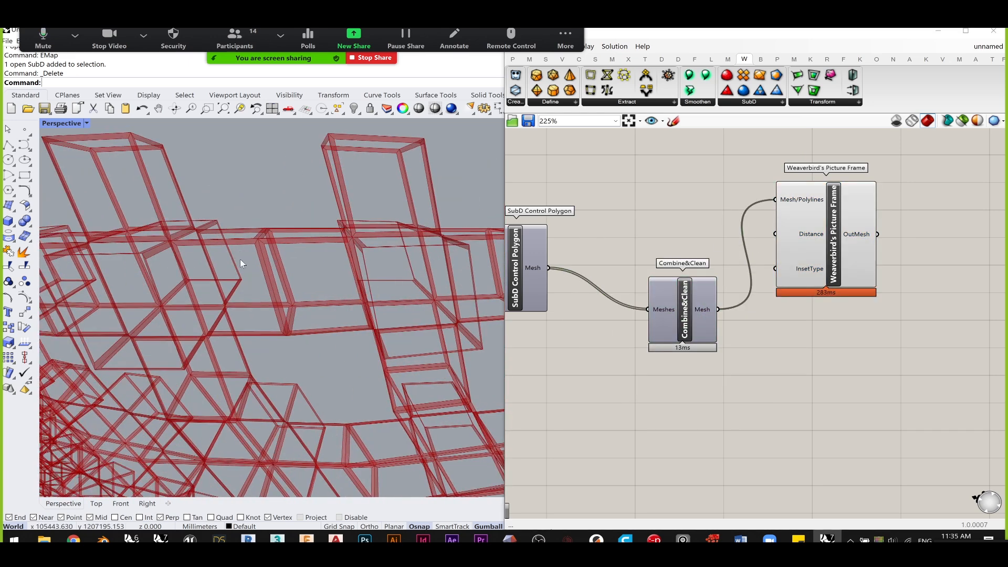
scroll(322, 165, up, 5)
scroll(323, 169, down, 3)
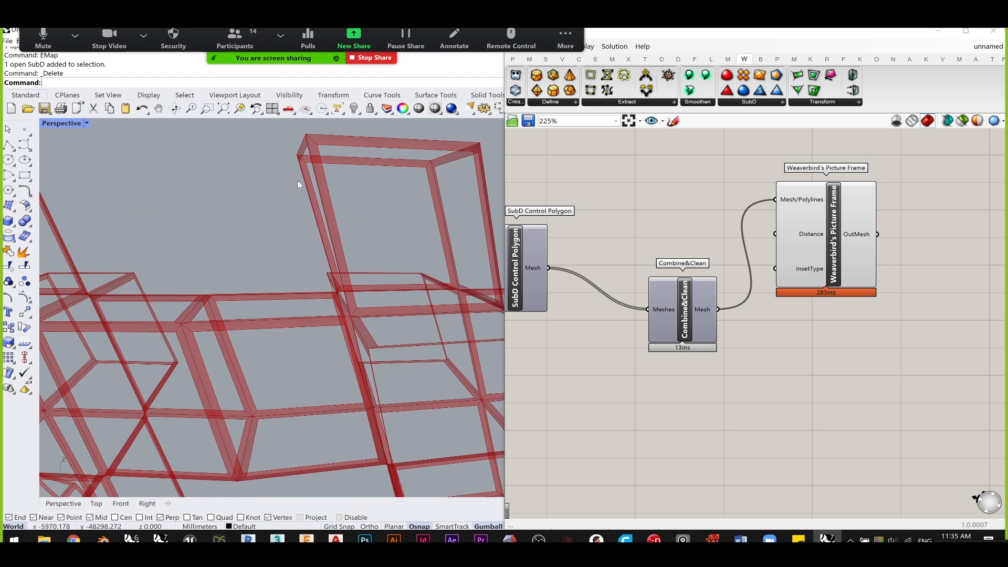
right_drag(388, 187, 351, 183)
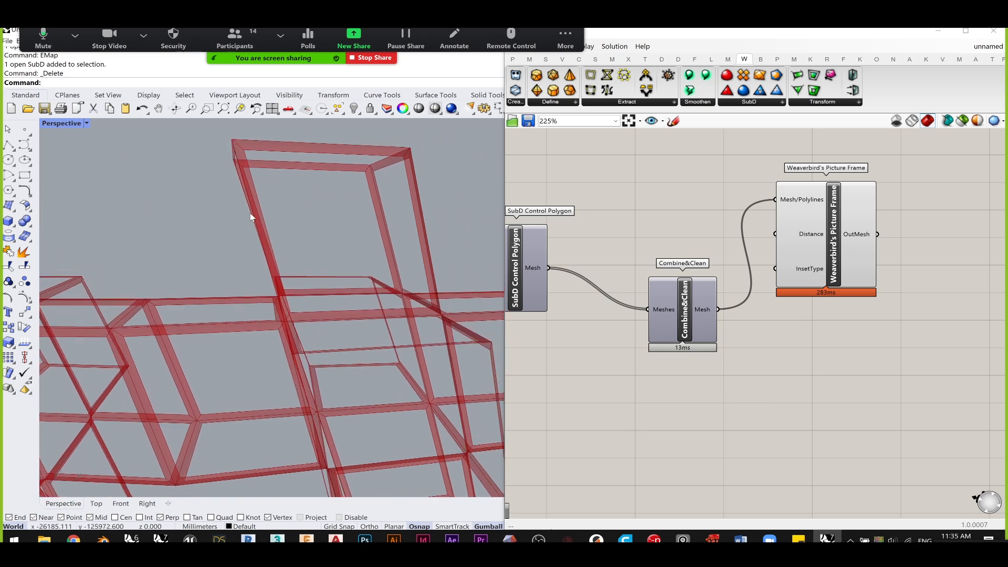
- Delete Weaverbird's Picture Frame and turn the Combine&Clean preview back on
click(834, 274)
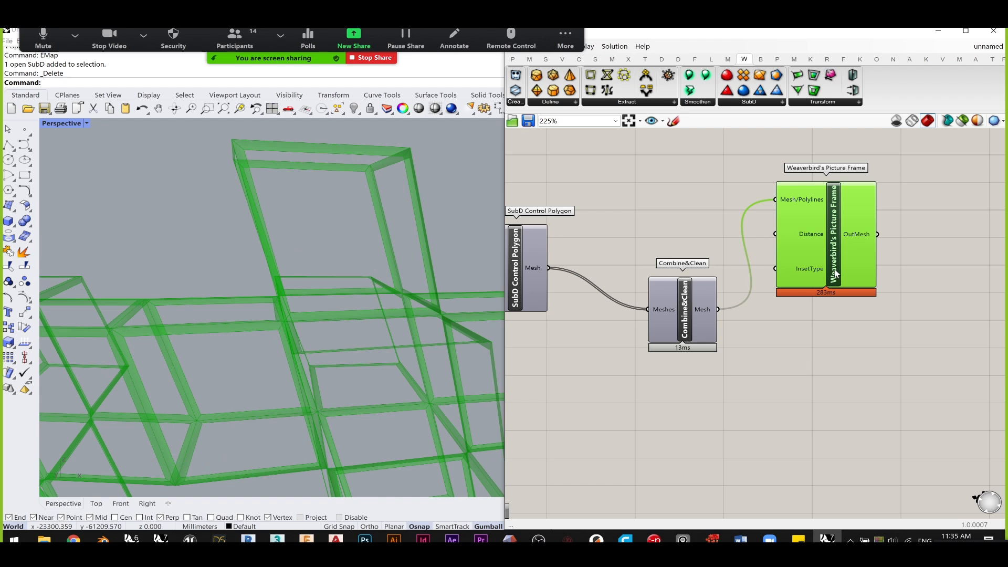
key(Delete)
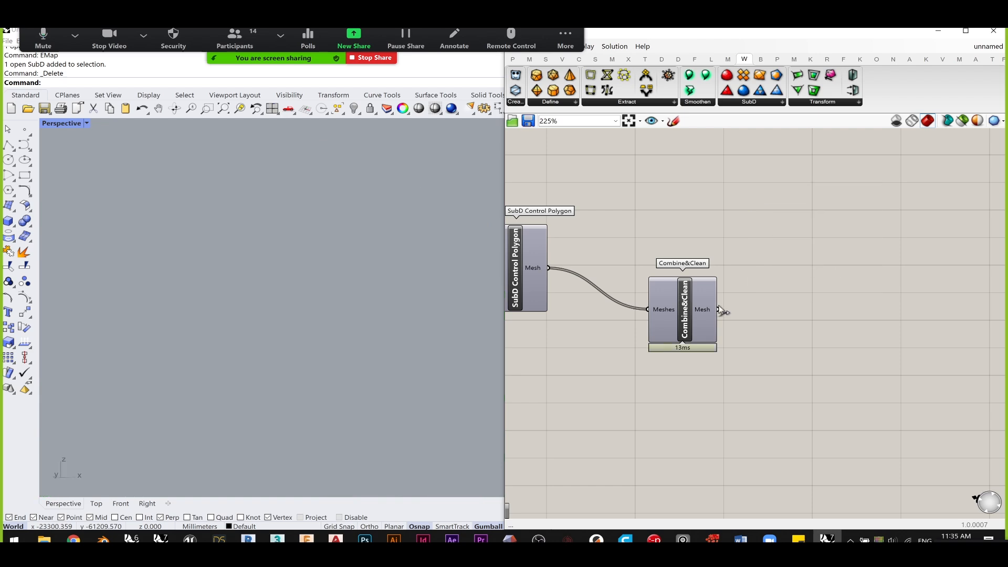
click(682, 286)
middle_click(684, 282)
click(706, 256)
right_drag(746, 271, 726, 250)
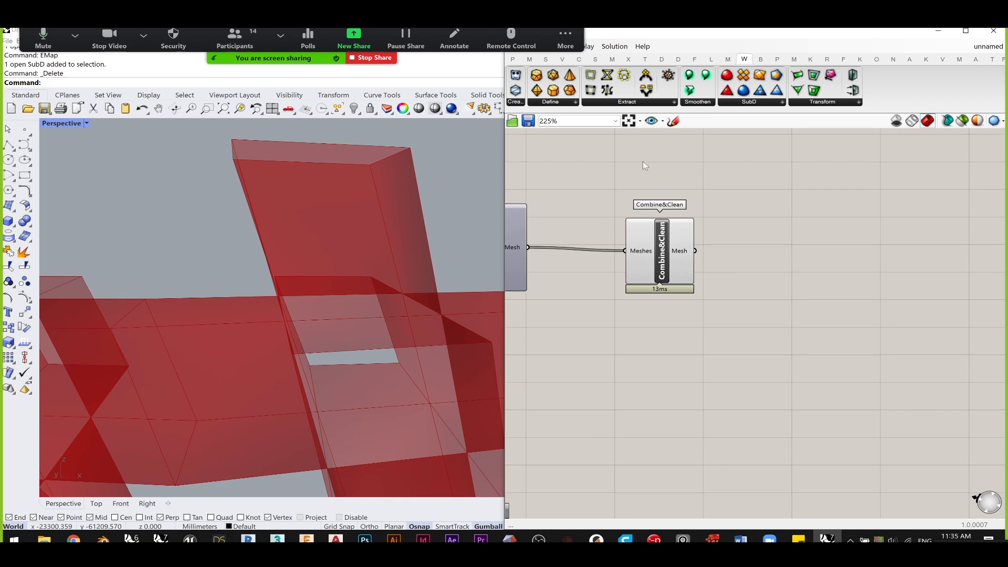
- Add a Face Boundaries component beside Combine&Clean and connect the combined mesh to its Mesh input
click(612, 60)
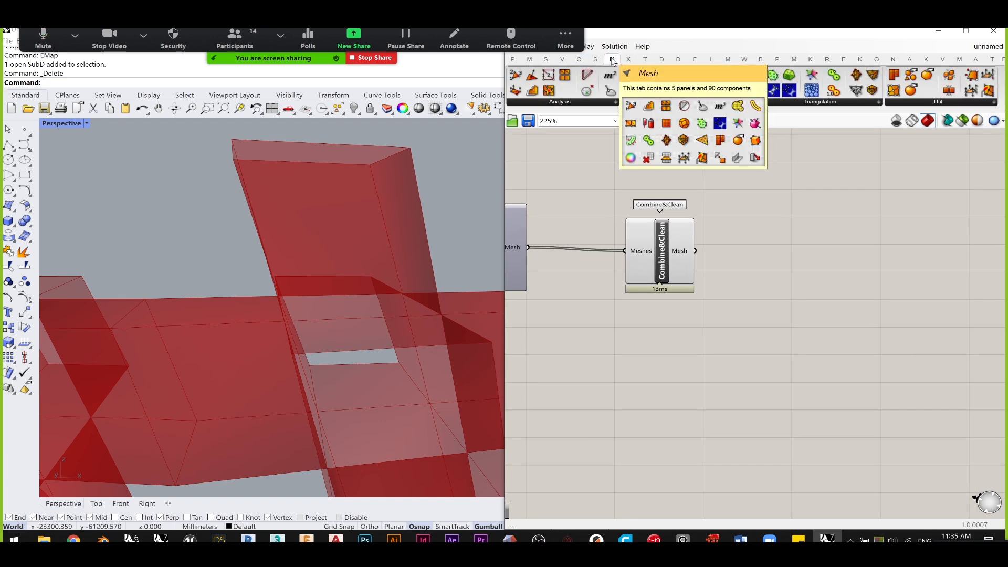
click(604, 103)
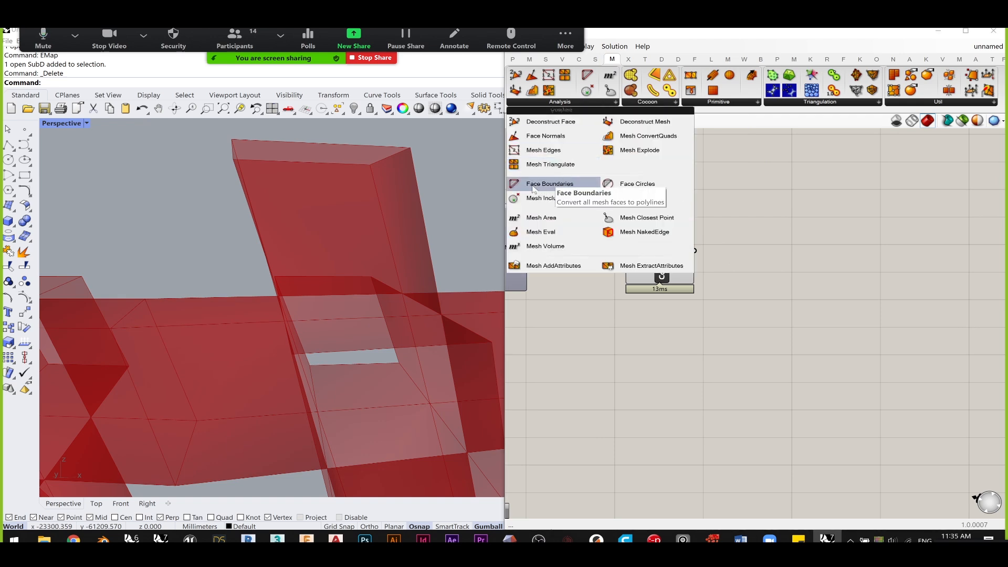
double_click(808, 317)
text(face)
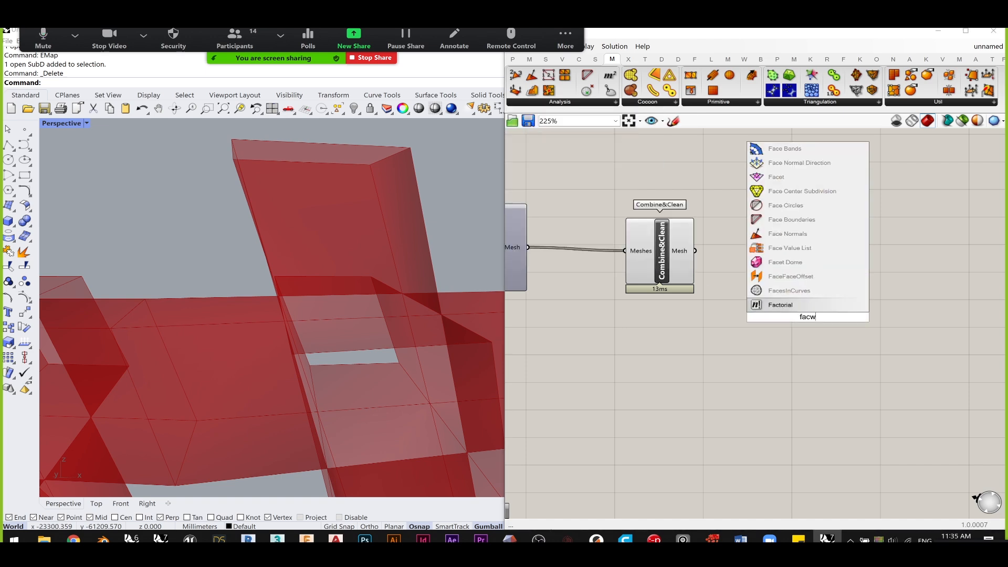
text( bou)
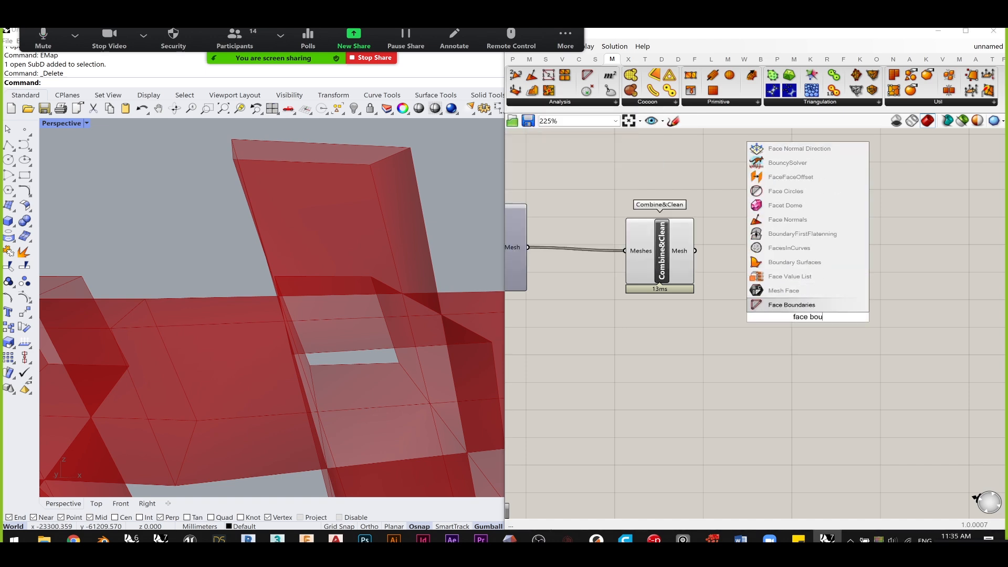
click(808, 309)
drag(806, 318, 789, 246)
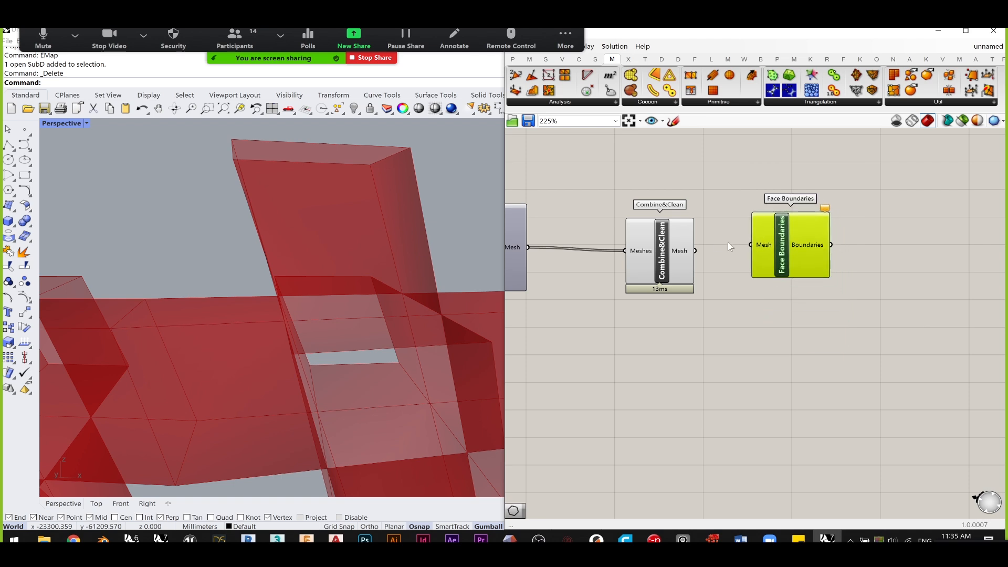
scroll(701, 247, up, 2)
drag(692, 253, 811, 266)
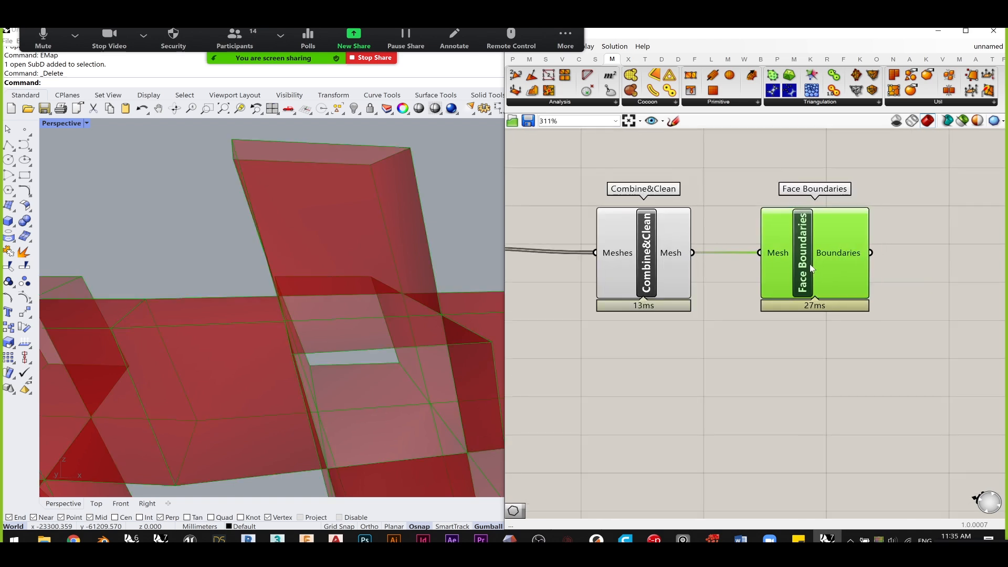
- Hide the Combine&Clean preview and align Combine&Clean with Face Boundaries so that their connecting wire runs straight
click(823, 175)
drag(655, 261, 656, 257)
mouse_move(805, 271)
mouse_down()
mouse_move(818, 267)
mouse_move(804, 267)
mouse_up()
click(641, 255)
middle_click(639, 254)
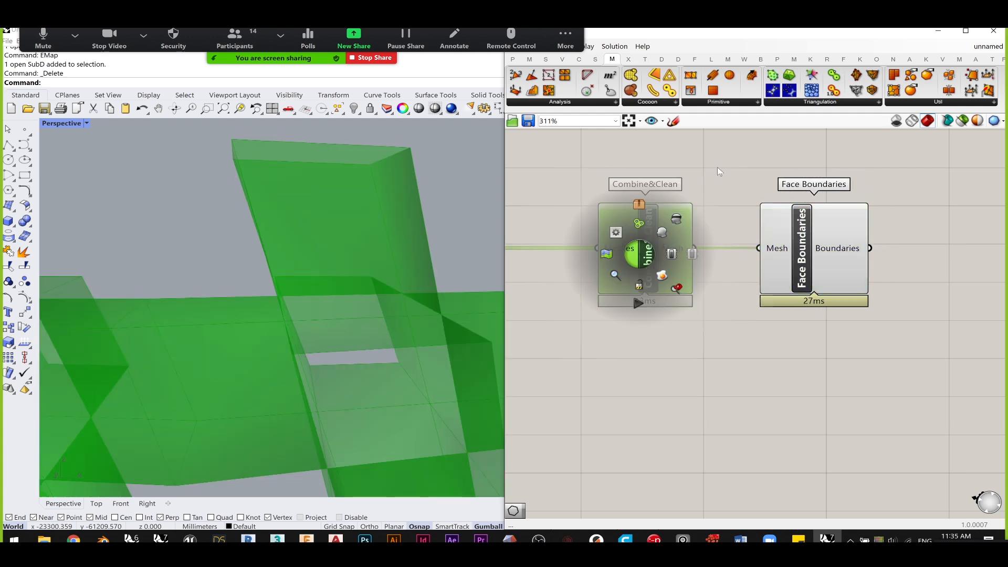
click(676, 221)
click(712, 213)
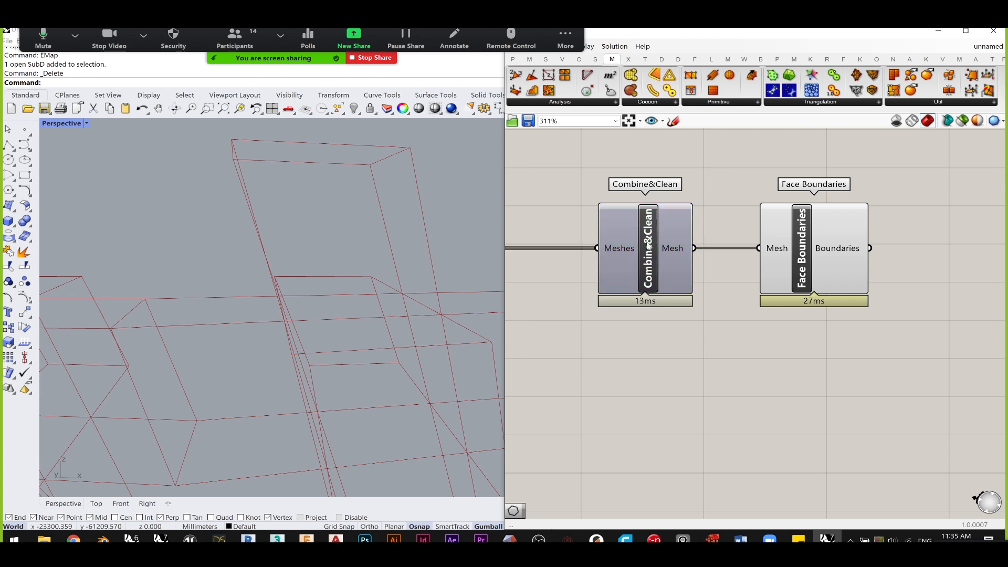
drag(662, 255, 650, 255)
drag(786, 264, 787, 257)
drag(788, 298, 794, 298)
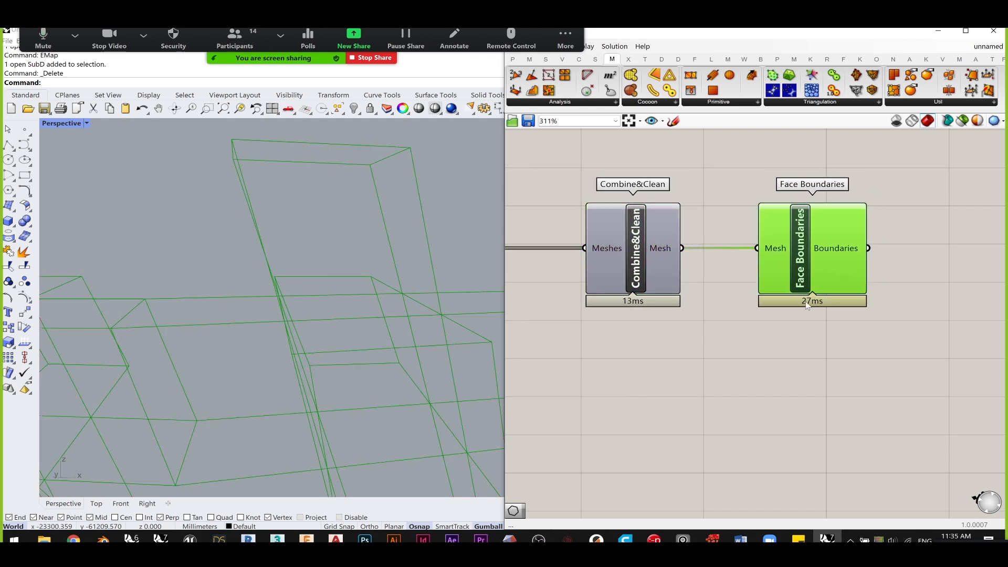
click(850, 313)
right_drag(850, 313, 770, 324)
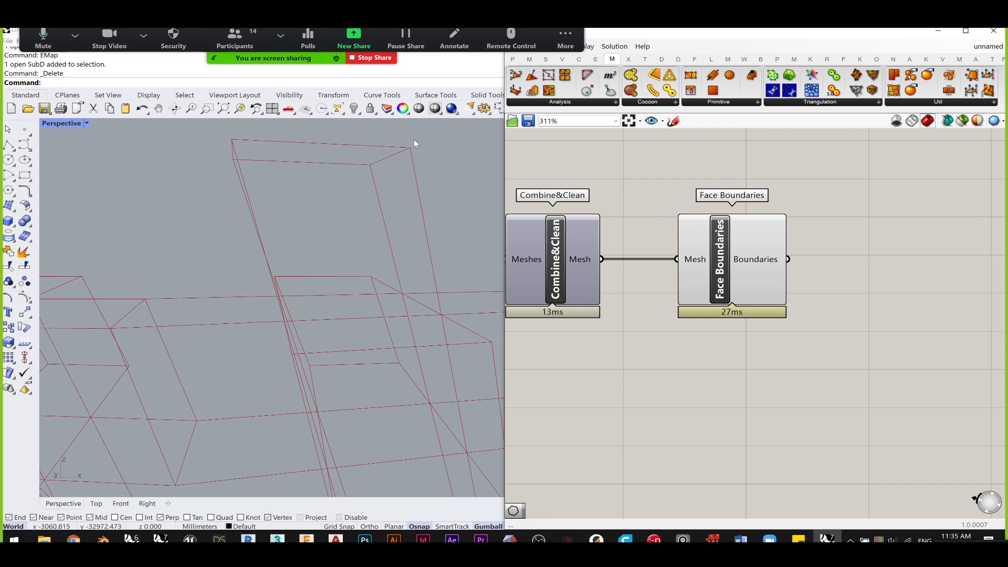
- Examine the face outline polylines of the modules in Rhino and the Boundaries output of Face Boundaries
scroll(342, 280, down, 5)
shift+right_drag(341, 281, 390, 247)
scroll(321, 235, down, 6)
right_drag(298, 231, 356, 229)
scroll(141, 188, up, 5)
scroll(146, 226, up, 3)
scroll(150, 269, up, 3)
right_drag(150, 269, 289, 307)
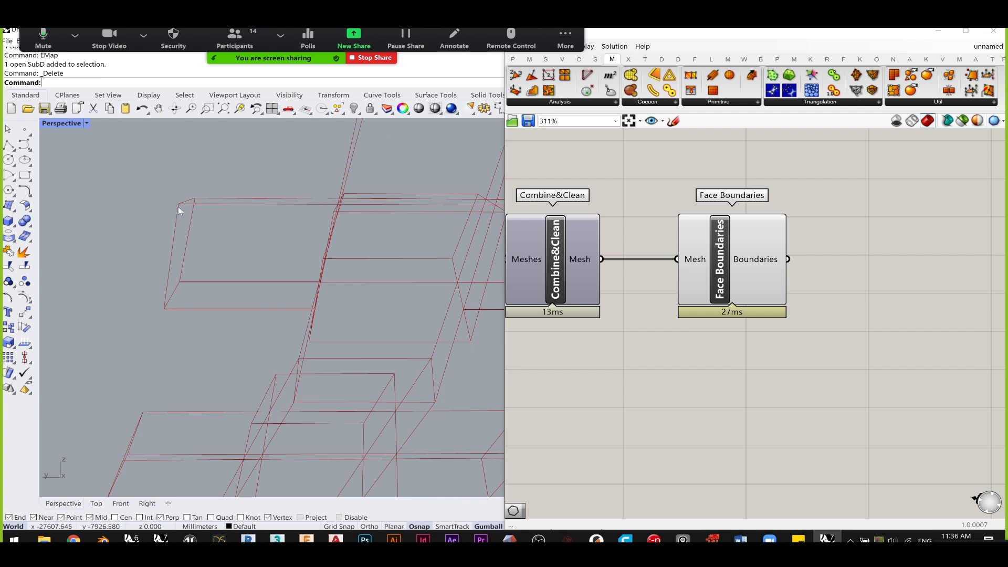
mouse_move(758, 261)
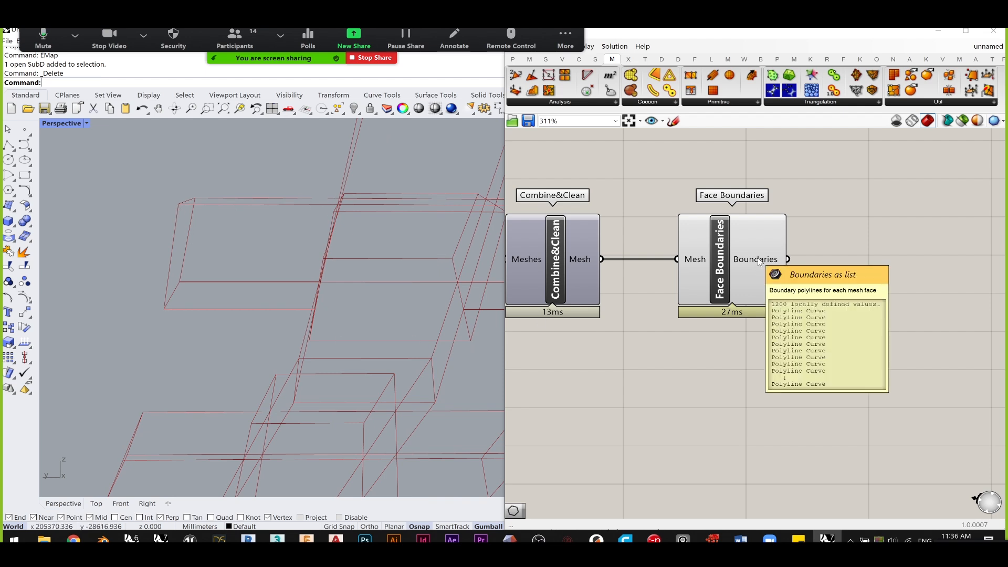
- Add a Scale component, connect Boundaries to its Geometry input, and leave free canvas space between the two components
right_drag(830, 263, 665, 253)
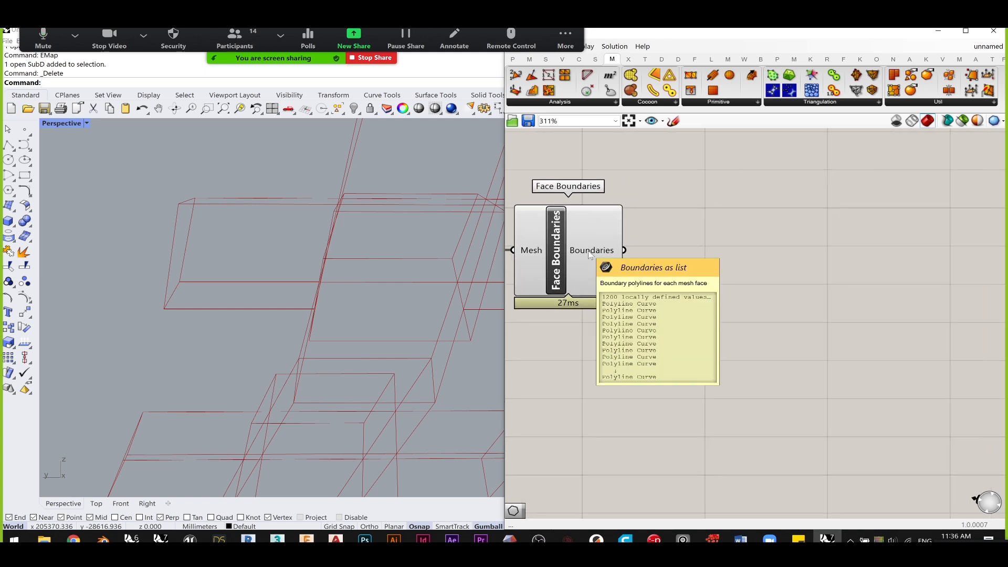
double_click(722, 284)
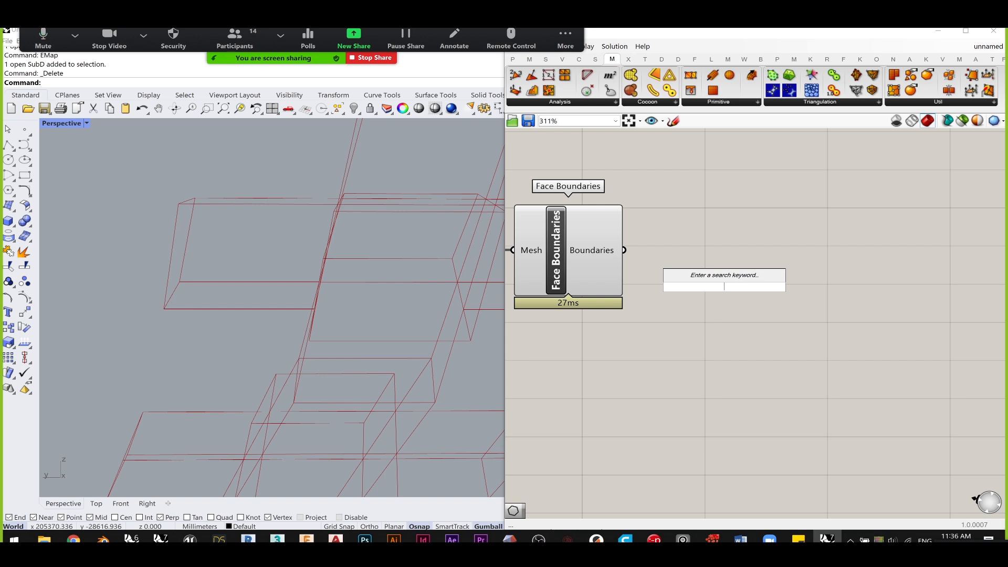
text(scale)
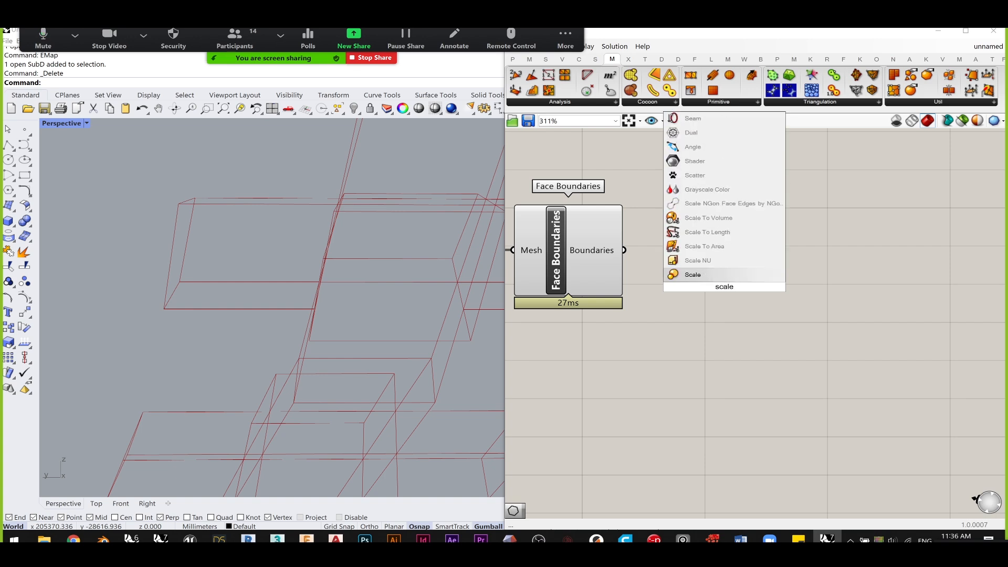
key(Return)
drag(720, 288, 816, 276)
drag(591, 257, 741, 255)
drag(786, 280, 864, 275)
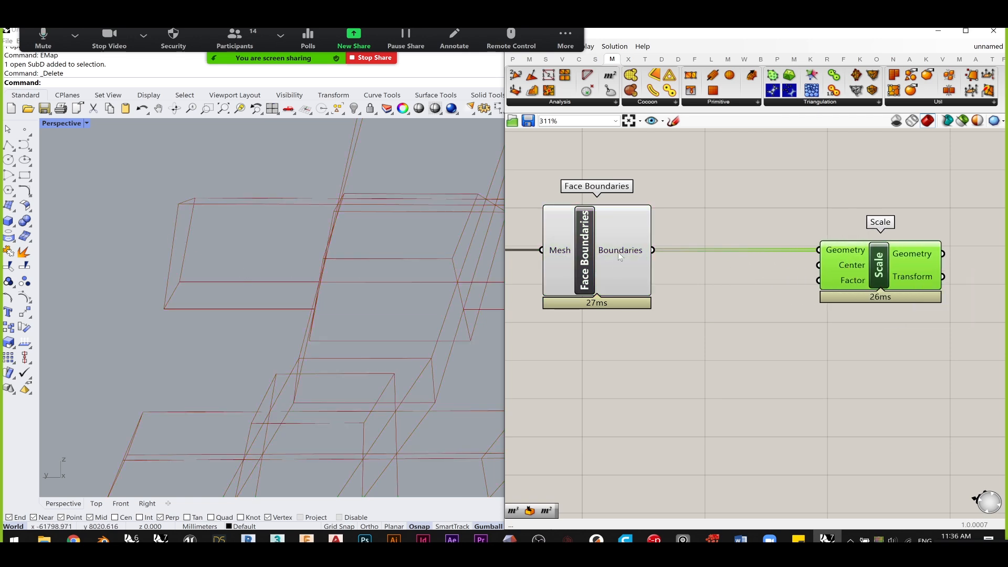
mouse_move(608, 252)
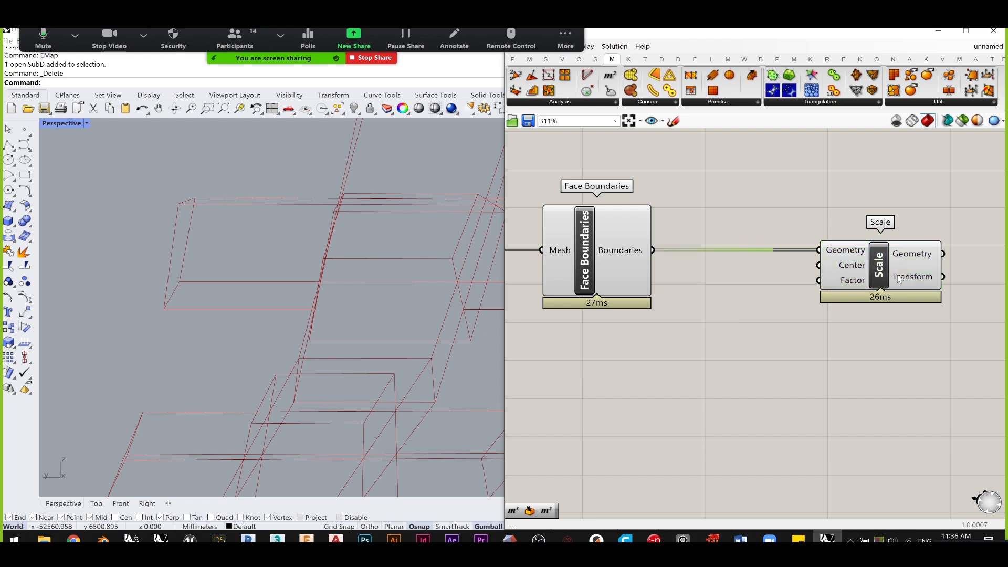
drag(876, 281, 946, 281)
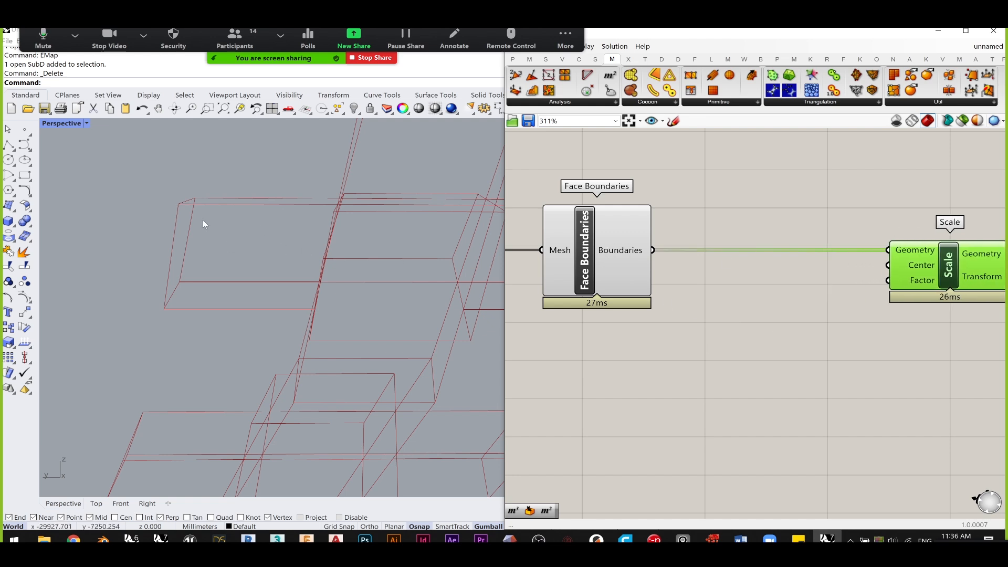
- Add a Polygon Center component between Face Boundaries and Scale and connect Boundaries to its Polyline input
double_click(806, 347)
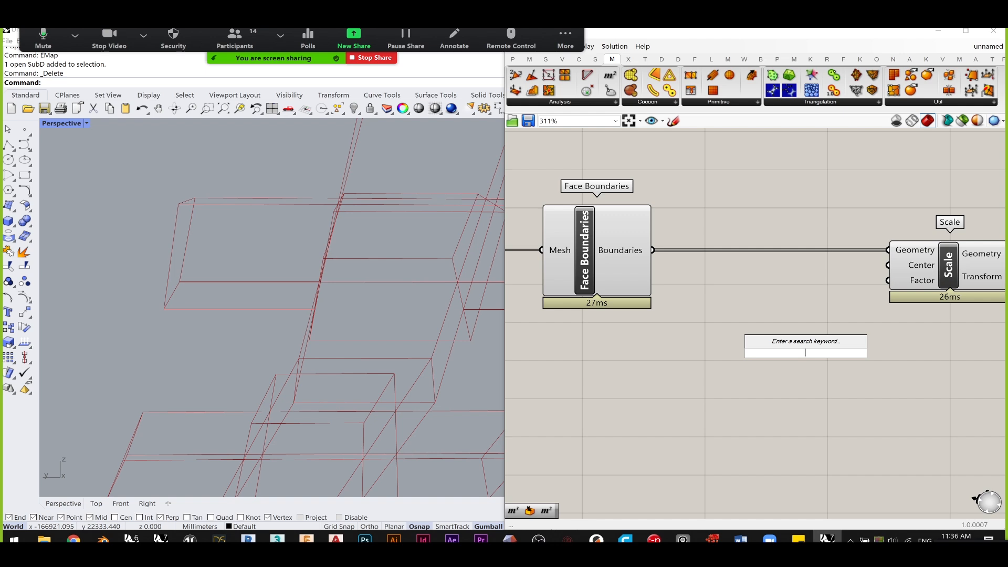
text(p)
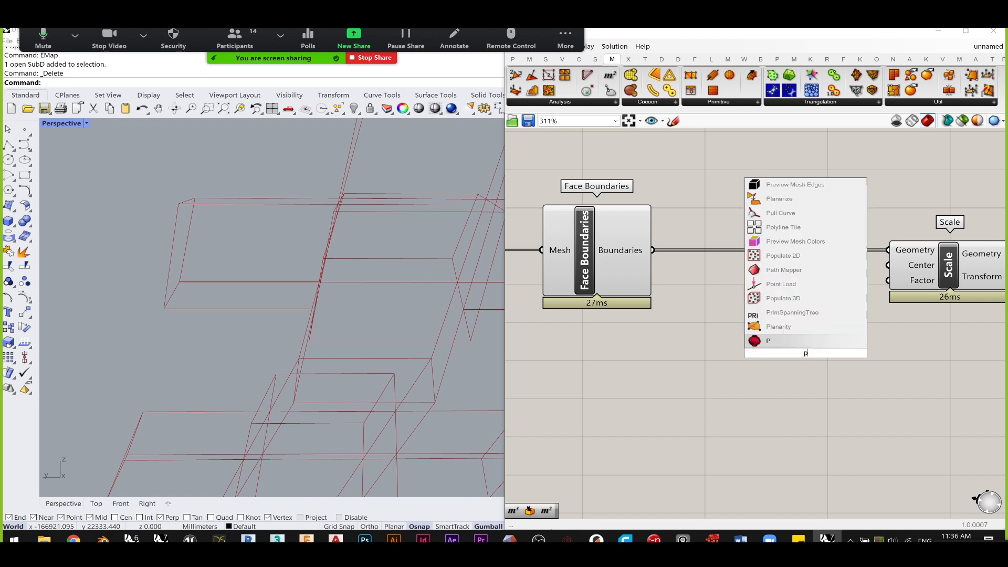
text(olygon ce)
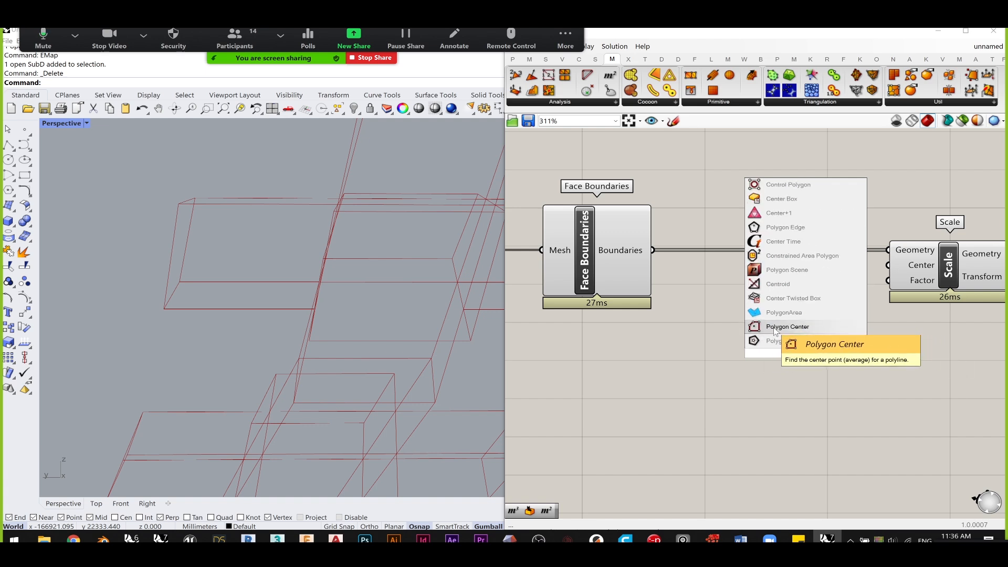
click(798, 327)
drag(804, 355, 748, 331)
click(684, 190)
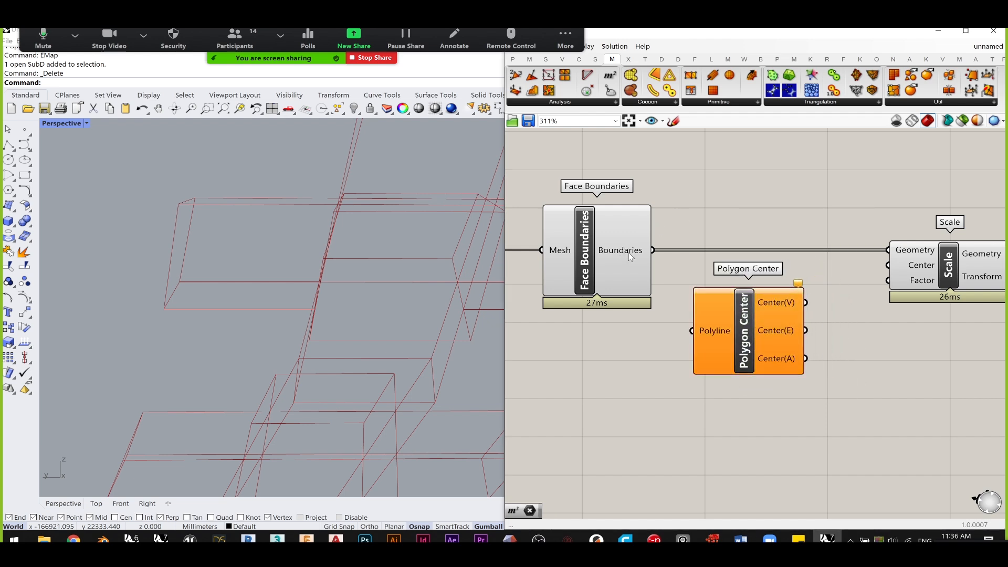
drag(652, 250, 693, 331)
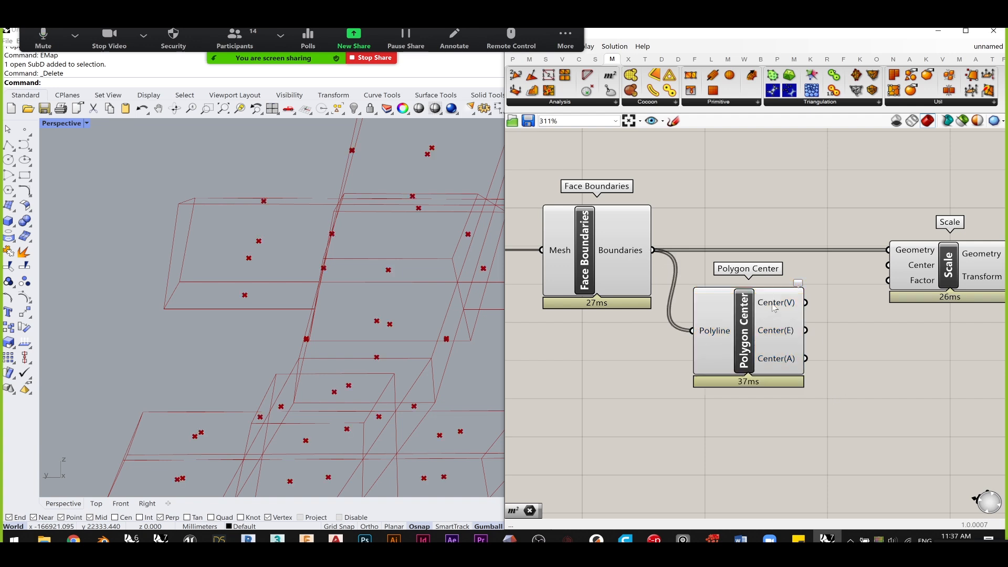
- Connect Center(V) of Polygon Center to the Center input of Scale and check Scale's Factor input
mouse_move(774, 308)
mouse_move(783, 337)
mouse_move(777, 368)
drag(752, 315, 756, 312)
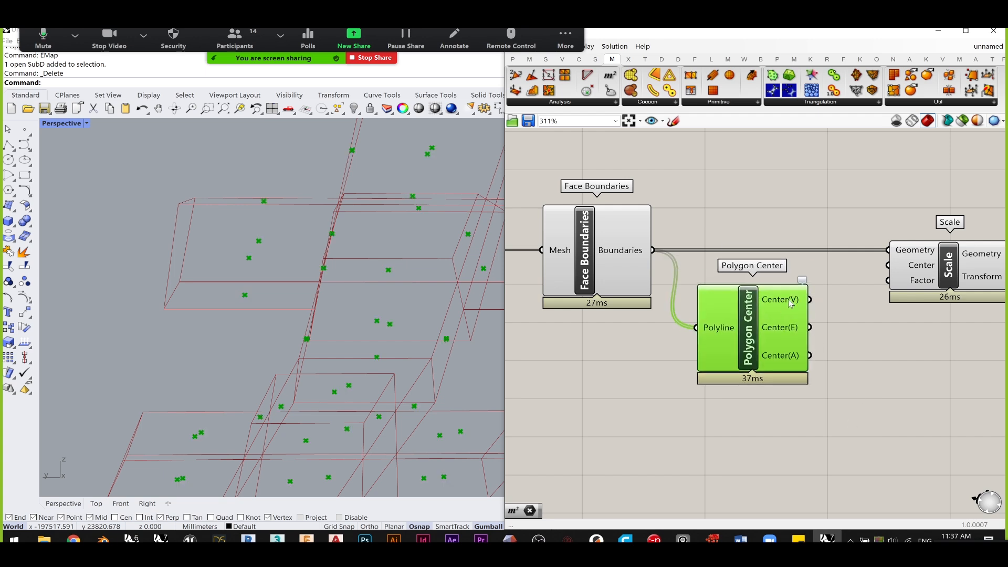
mouse_move(791, 303)
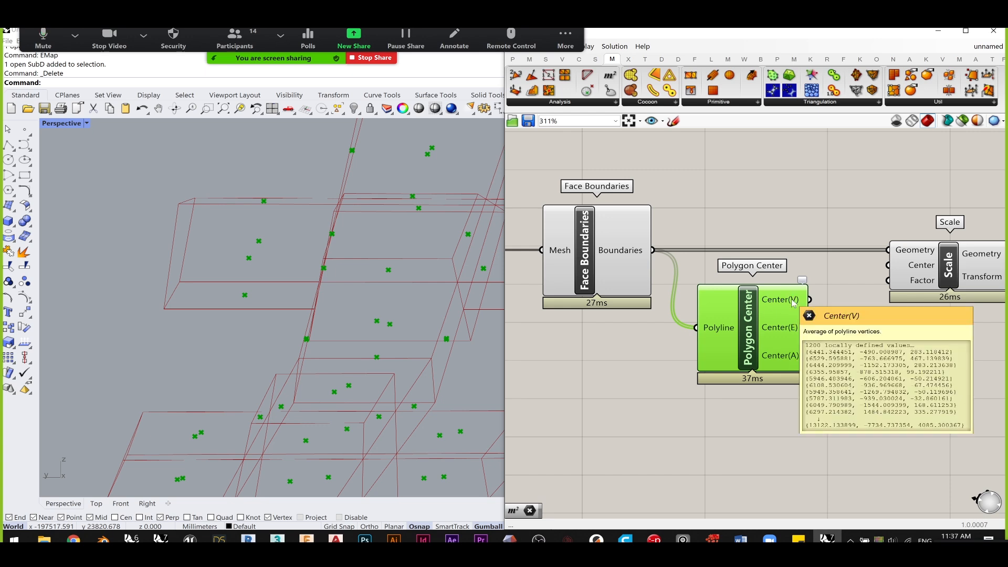
drag(811, 299, 891, 268)
drag(778, 310, 784, 302)
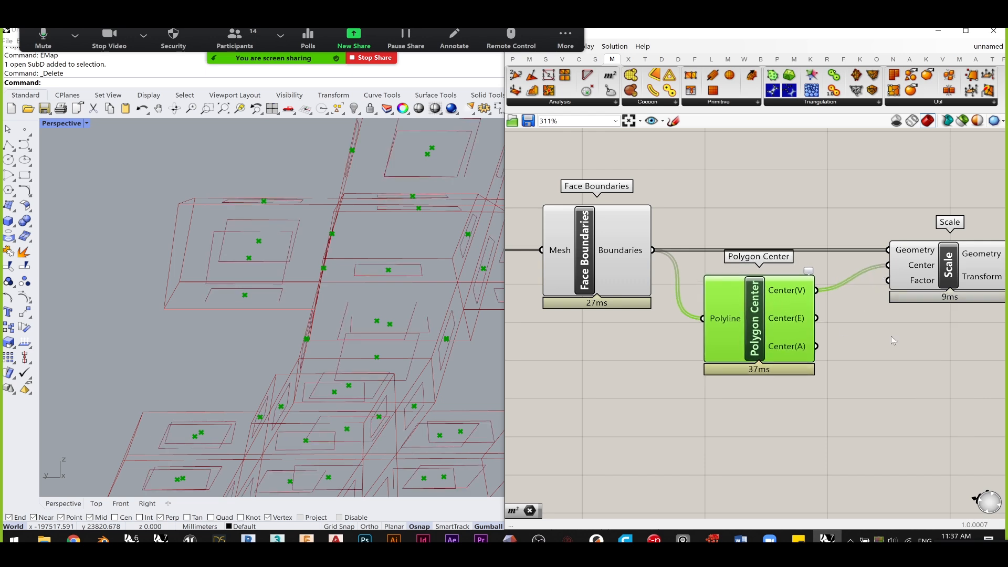
click(879, 334)
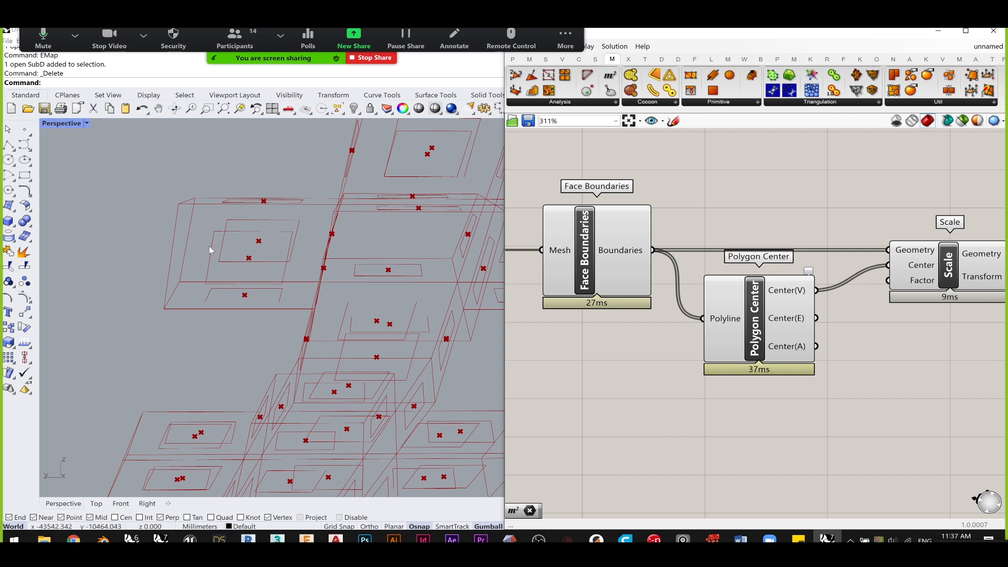
right_drag(915, 284, 758, 265)
mouse_move(760, 266)
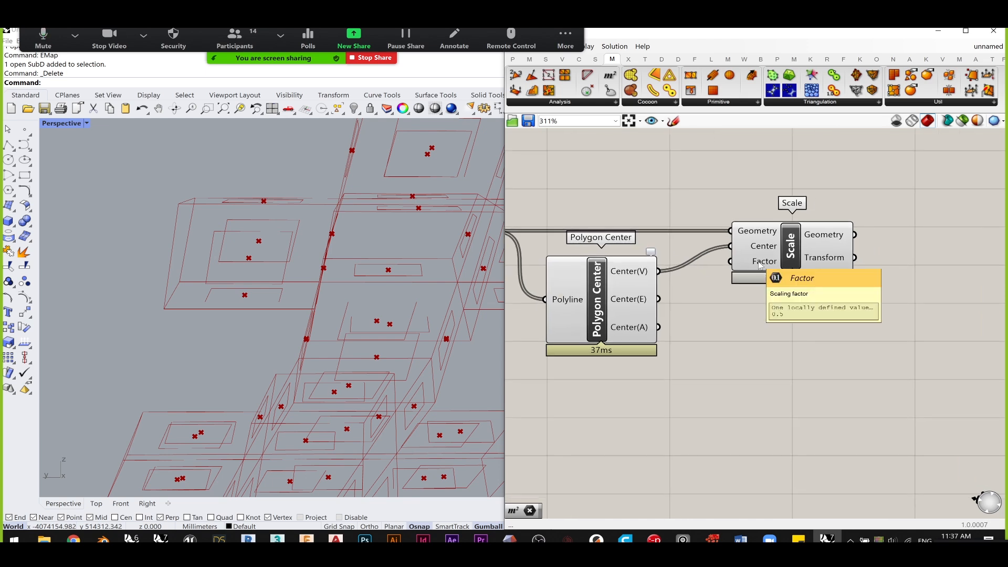
- Add a number slider of 0.7, connect it to Scale's Factor input, and place it below the Scale component
double_click(694, 404)
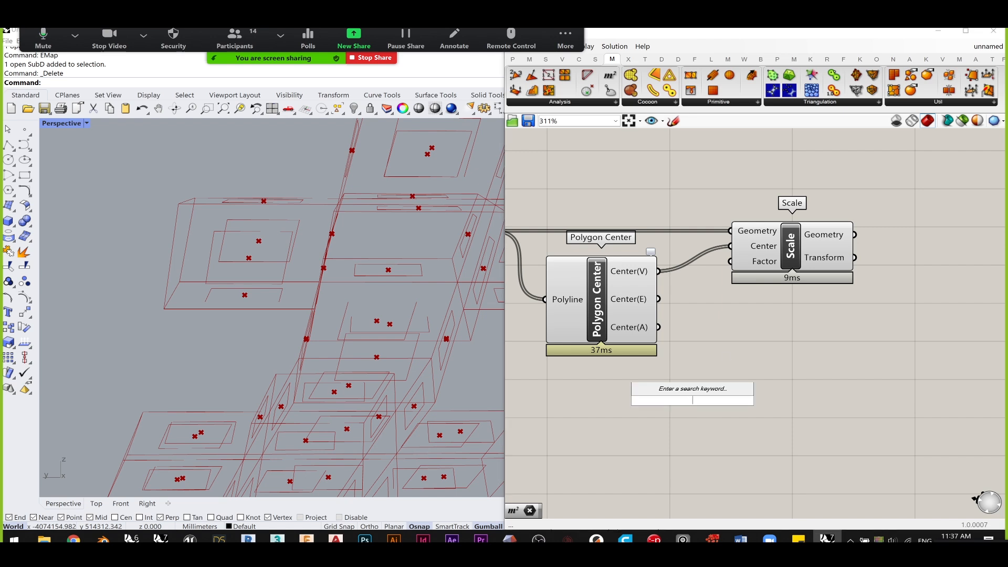
text(0.7)
key(Return)
drag(787, 403, 731, 261)
drag(745, 400, 745, 421)
drag(662, 401, 627, 403)
right_drag(635, 358, 716, 432)
- Turn off the preview of Polygon Center while keeping the preview of Face Boundaries on
drag(716, 432, 505, 251)
middle_click(552, 248)
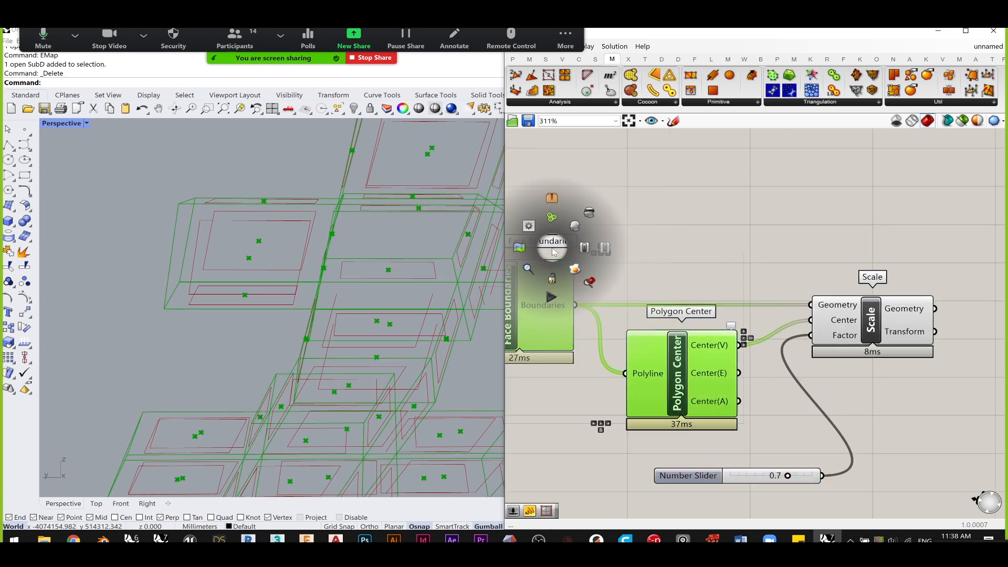
click(589, 212)
click(670, 243)
scroll(661, 244, down, 2)
right_drag(603, 275, 671, 286)
click(631, 288)
middle_click(631, 288)
click(650, 271)
- Move Polygon Center, Scale and the number slider lower on the canvas, away from Face Boundaries
click(813, 331)
right_drag(810, 356, 712, 360)
drag(882, 470, 572, 292)
drag(644, 353, 644, 420)
click(578, 320)
right_drag(577, 319, 602, 318)
drag(561, 307, 582, 282)
drag(822, 385, 824, 382)
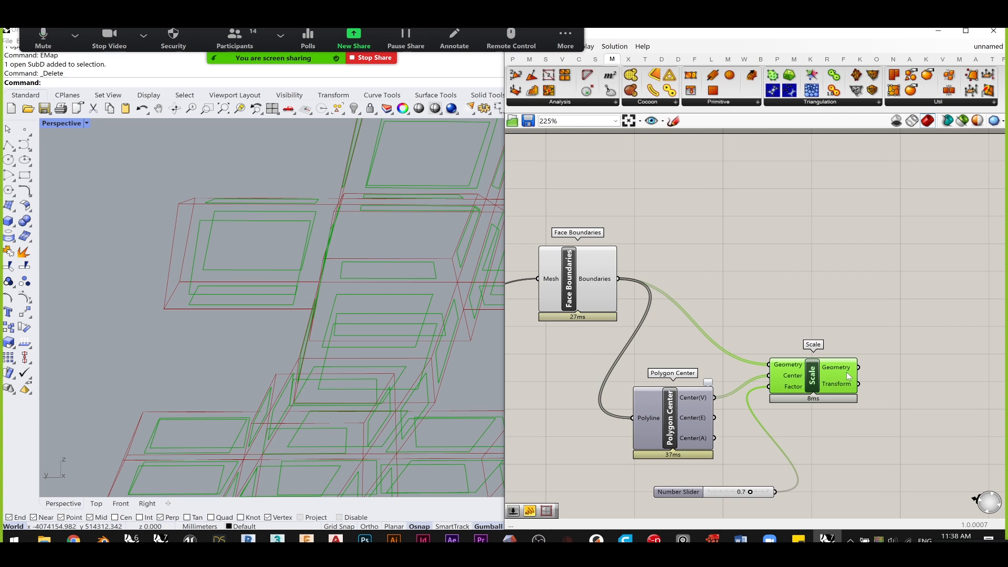
- Compare the scaled polylines from Scale's Geometry output with the original outlines from Face Boundaries
mouse_move(839, 372)
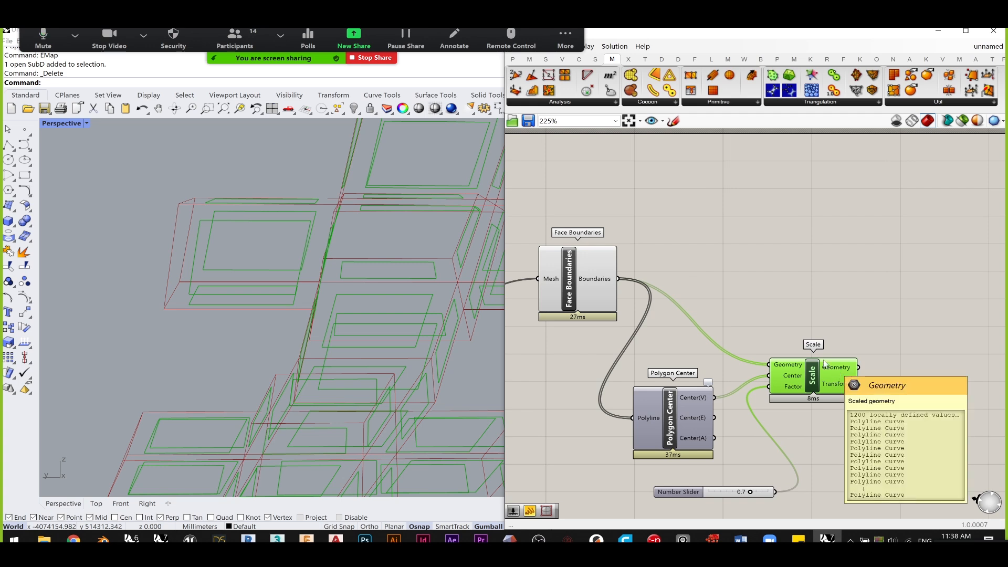
click(593, 281)
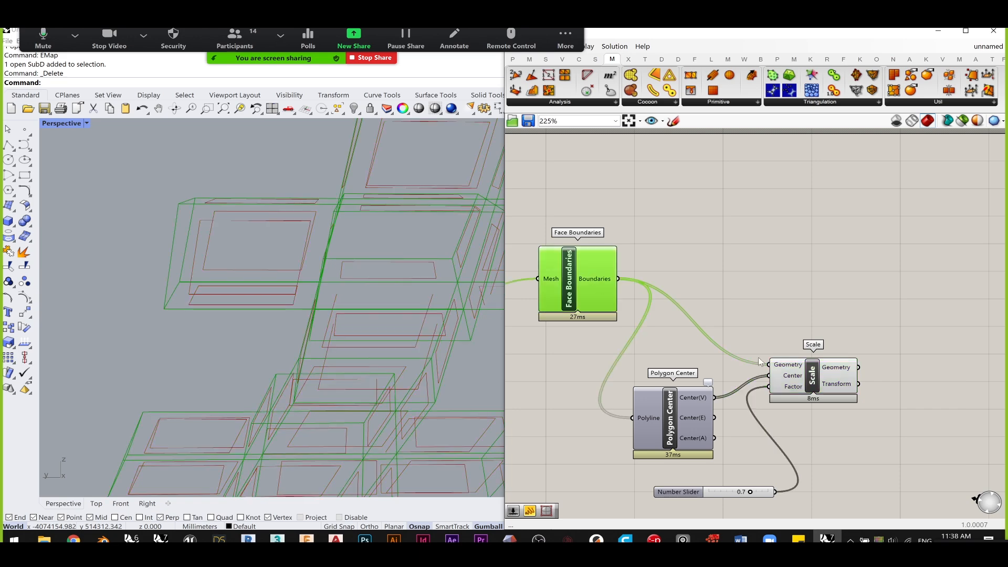
click(837, 372)
click(814, 367)
click(588, 277)
click(808, 375)
click(792, 257)
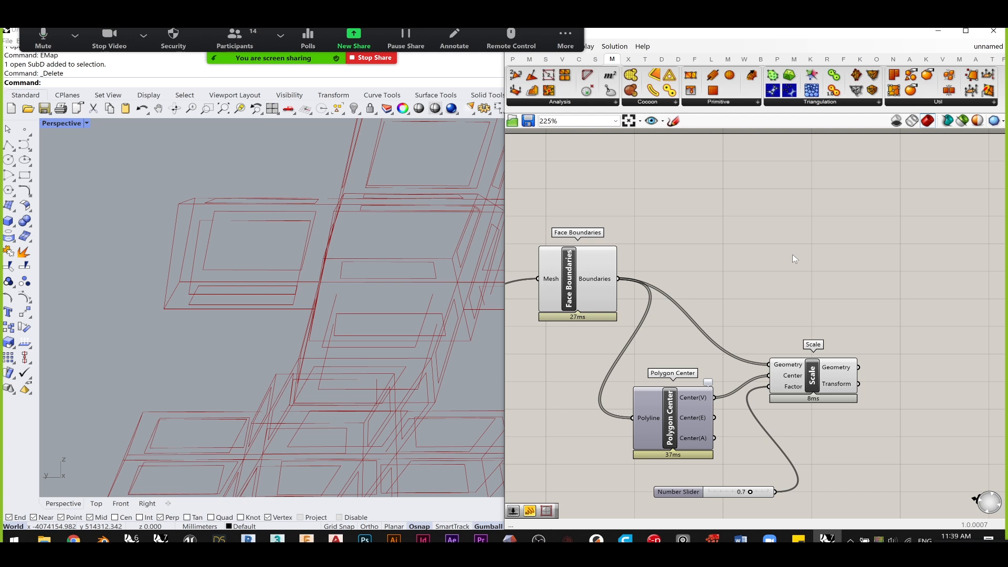
- Graft the Boundaries output of Face Boundaries and check the resulting Geometry output of Scale
right_drag(582, 290, 639, 277)
scroll(694, 270, up, 4)
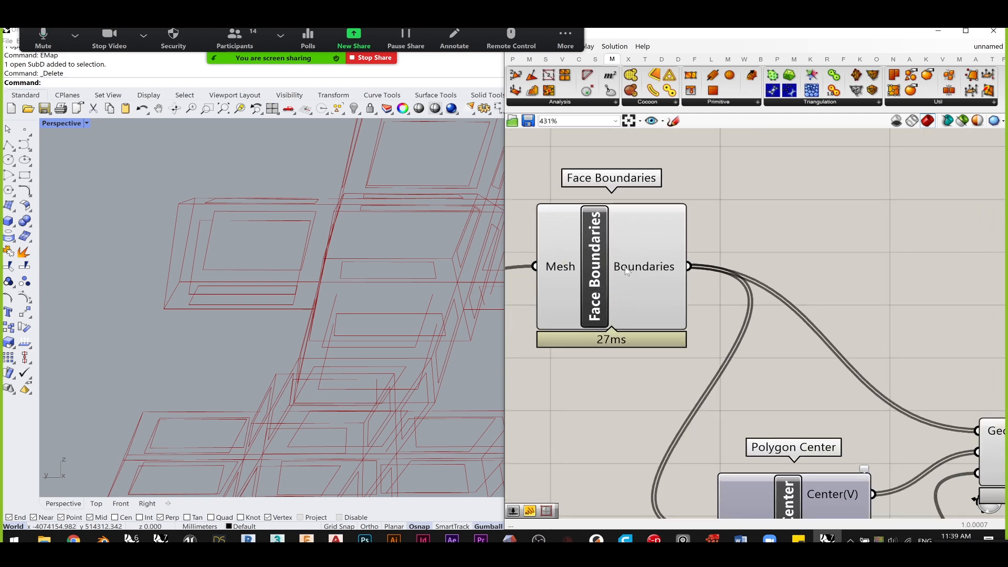
mouse_move(640, 271)
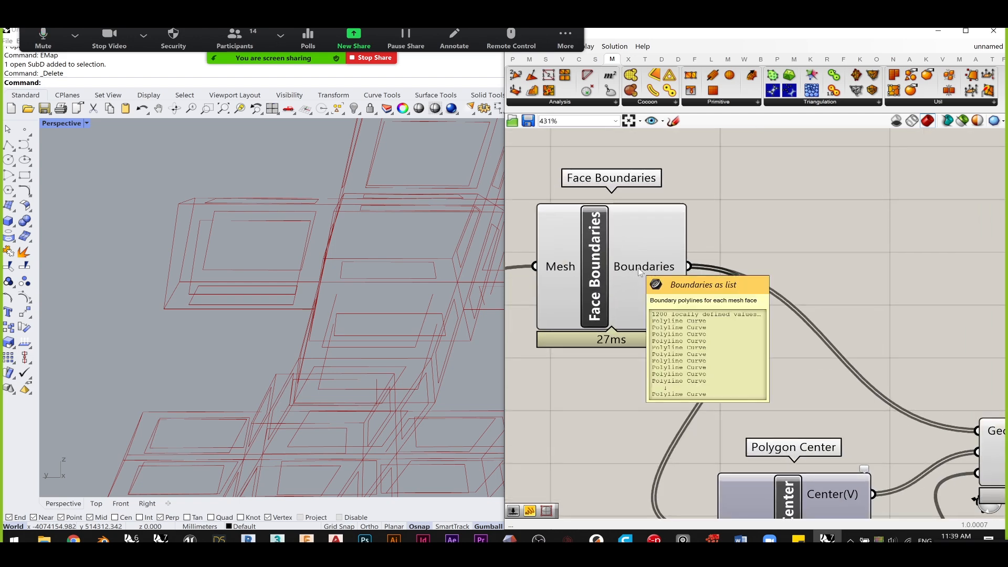
right_click(639, 269)
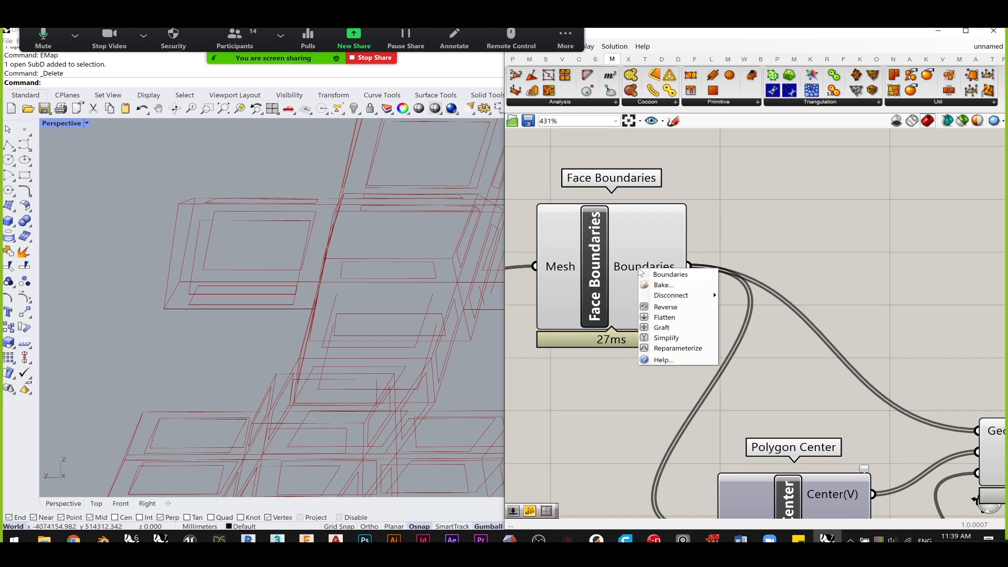
click(662, 327)
scroll(687, 282, down, 3)
scroll(591, 248, up, 2)
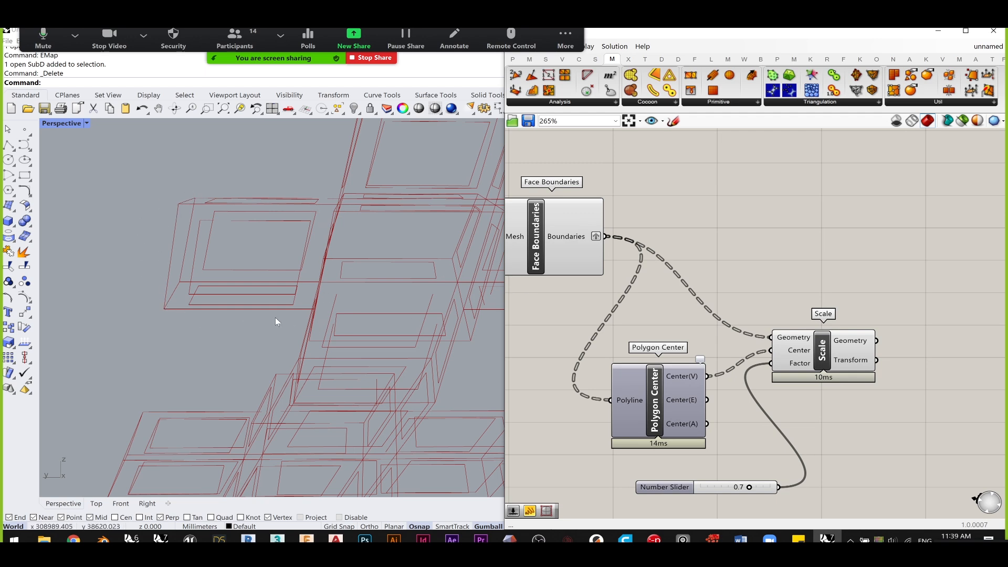
right_drag(722, 295, 704, 253)
drag(828, 306, 835, 304)
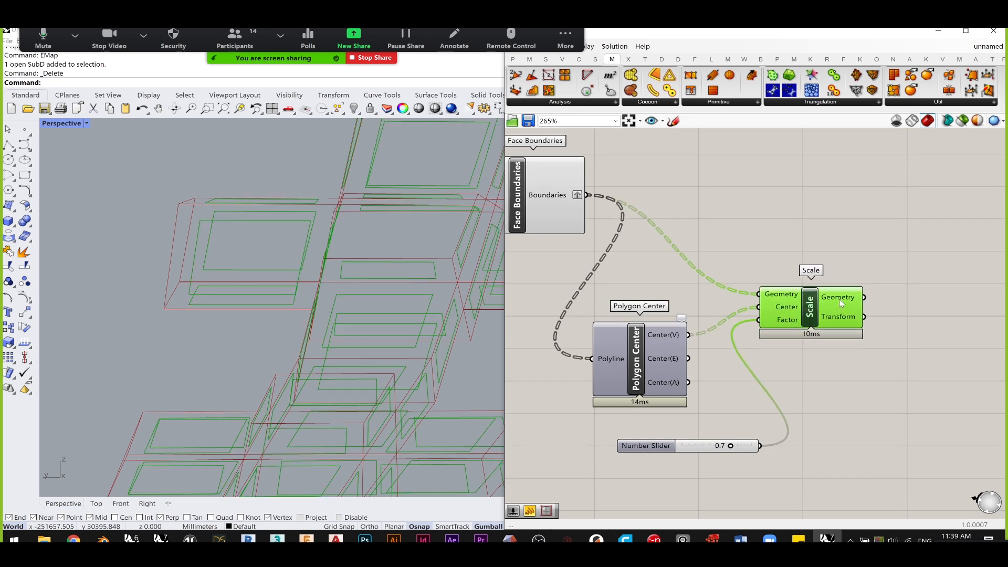
mouse_move(841, 295)
- Add a Merge component beyond Scale and connect the grafted Boundaries output to its D1 input
double_click(823, 213)
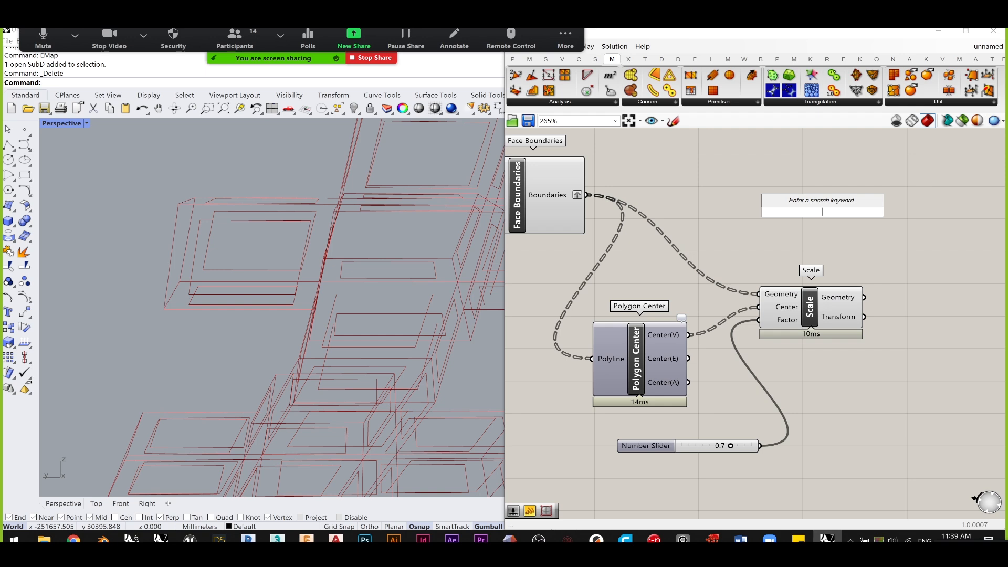
text(merge)
click(819, 199)
drag(828, 213, 899, 204)
click(777, 164)
right_drag(630, 226, 691, 227)
drag(649, 194, 914, 194)
right_drag(877, 198, 821, 204)
drag(875, 206, 924, 209)
click(895, 252)
- Connect Scale's Geometry output to D2 of Merge and remove the unused D3 input
drag(867, 301, 908, 220)
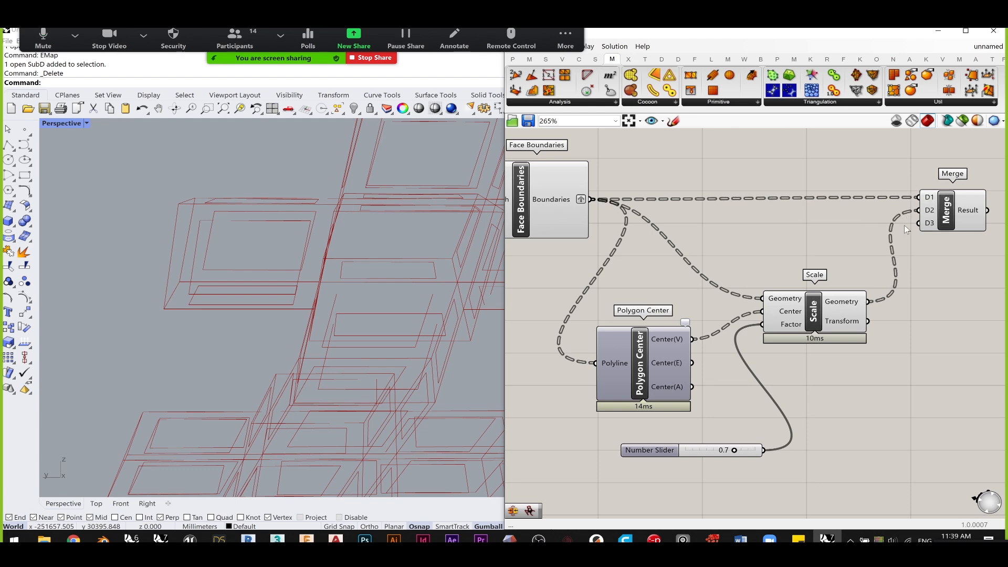
scroll(904, 225, up, 2)
scroll(943, 230, down, 4)
scroll(879, 216, up, 2)
mouse_move(874, 216)
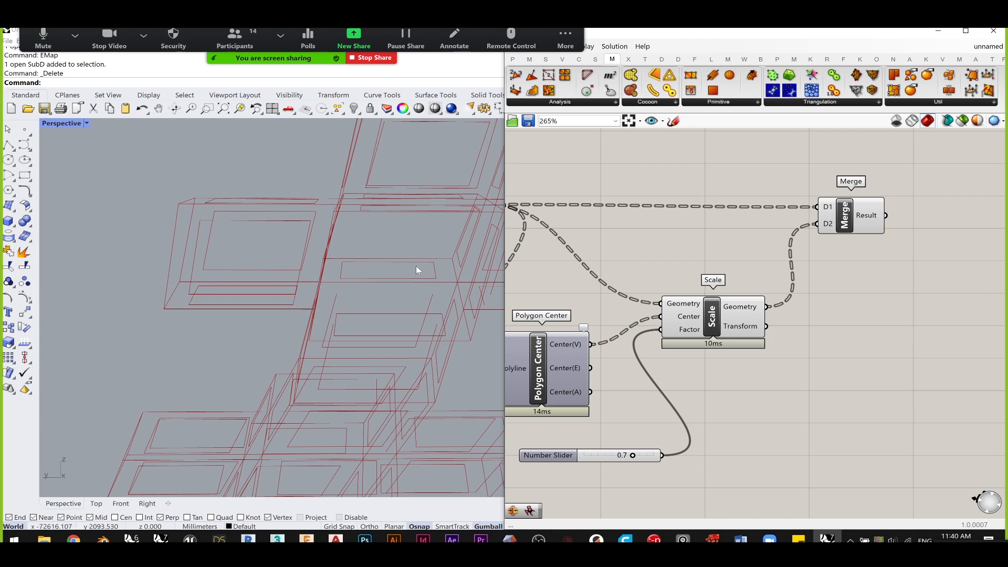
- Inspect the outline pairs in Rhino, add a Loft component after Merge, and connect Merge's Result to its Curves input
scroll(250, 289, up, 5)
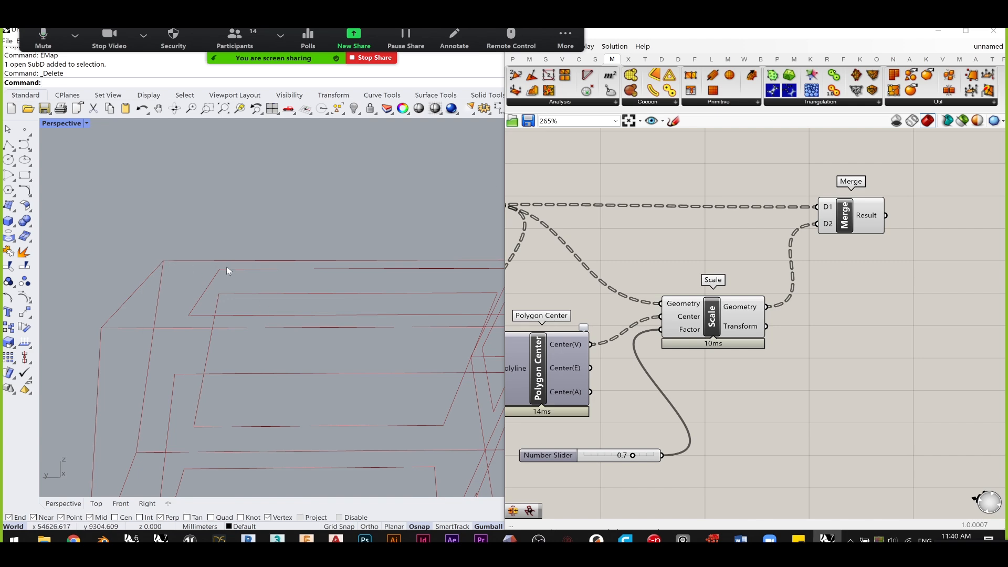
scroll(275, 283, down, 5)
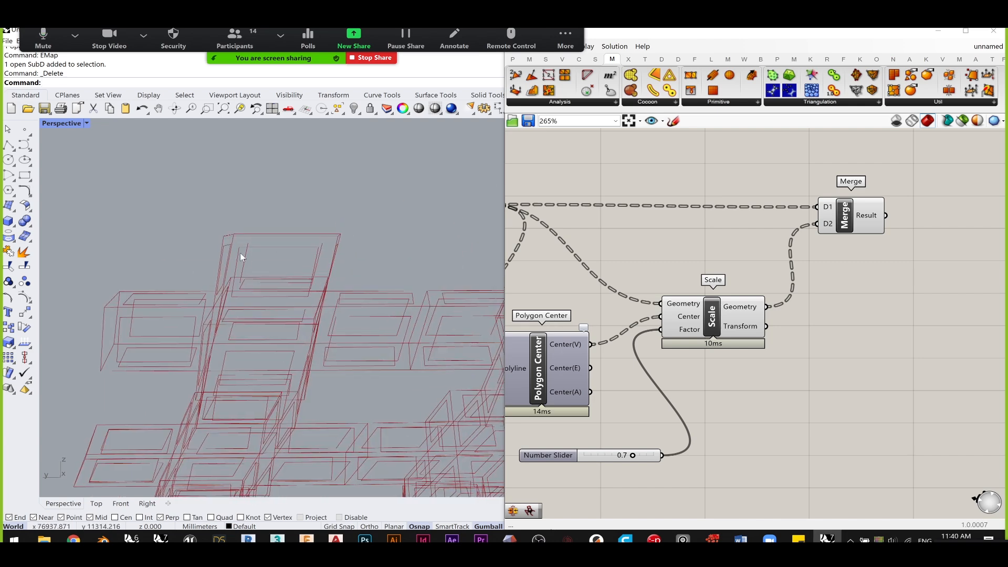
scroll(380, 286, down, 3)
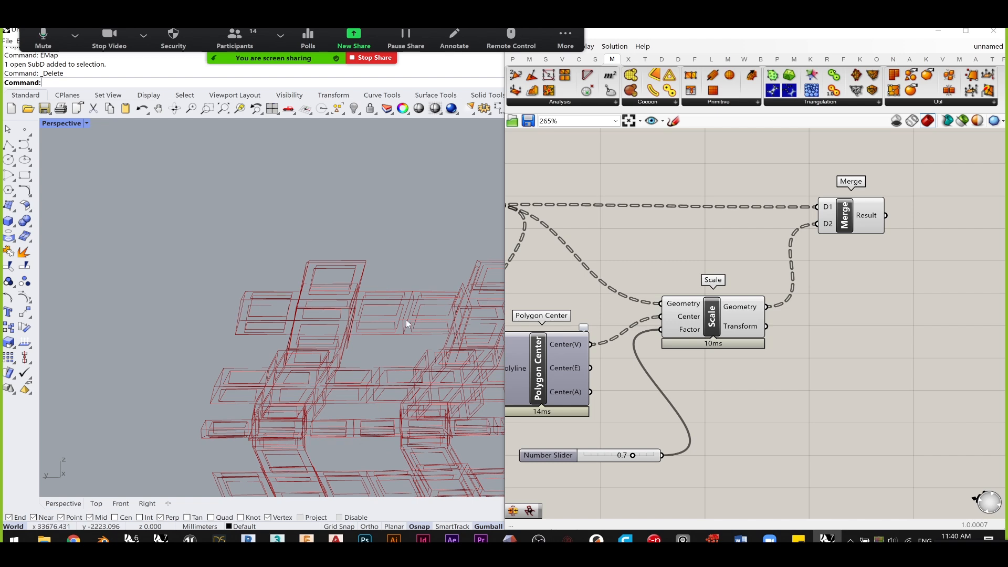
scroll(315, 268, up, 4)
right_drag(919, 277, 717, 275)
scroll(734, 241, up, 2)
double_click(745, 260)
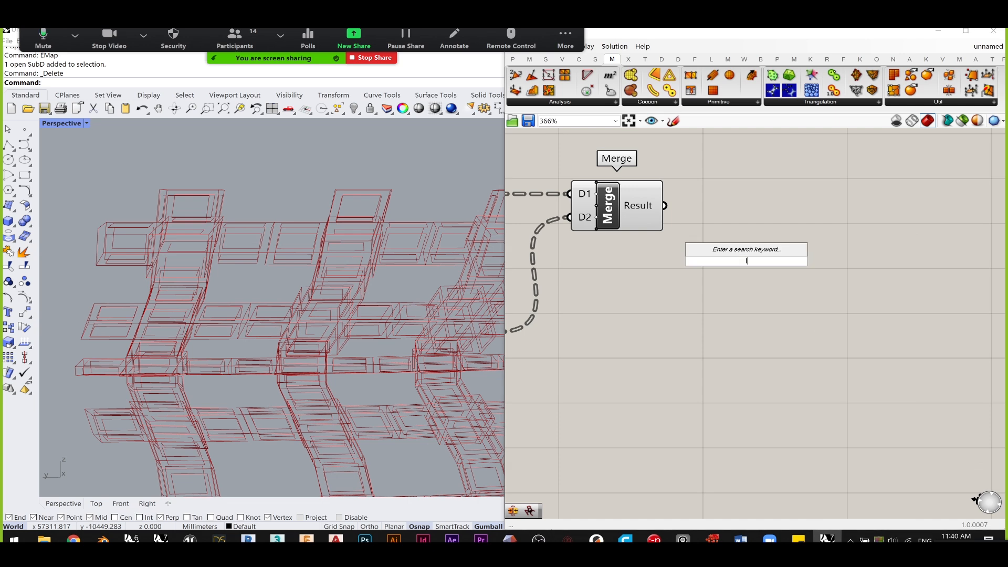
text(loft)
click(734, 252)
drag(758, 279, 767, 257)
drag(665, 206, 702, 229)
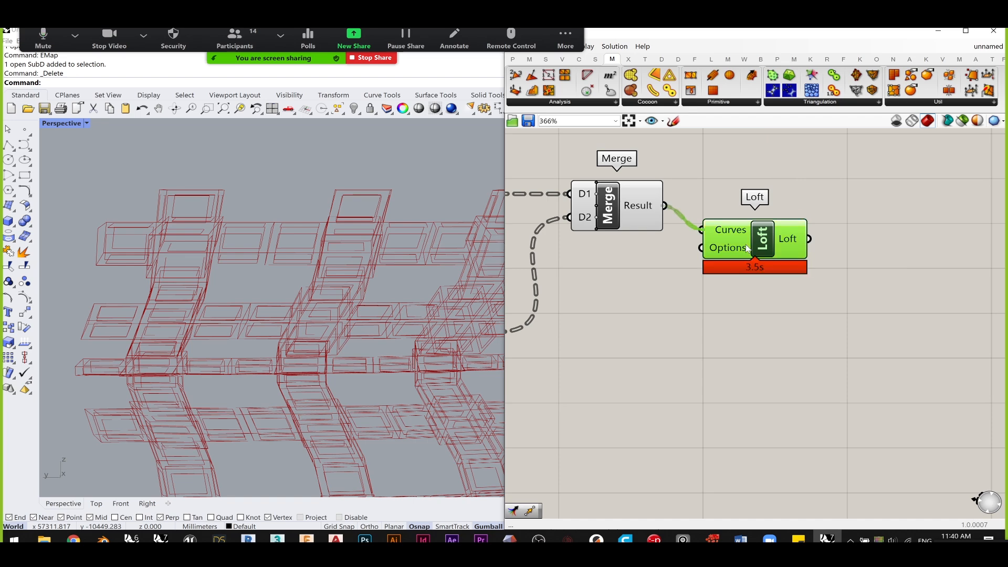
drag(748, 249, 747, 225)
click(745, 274)
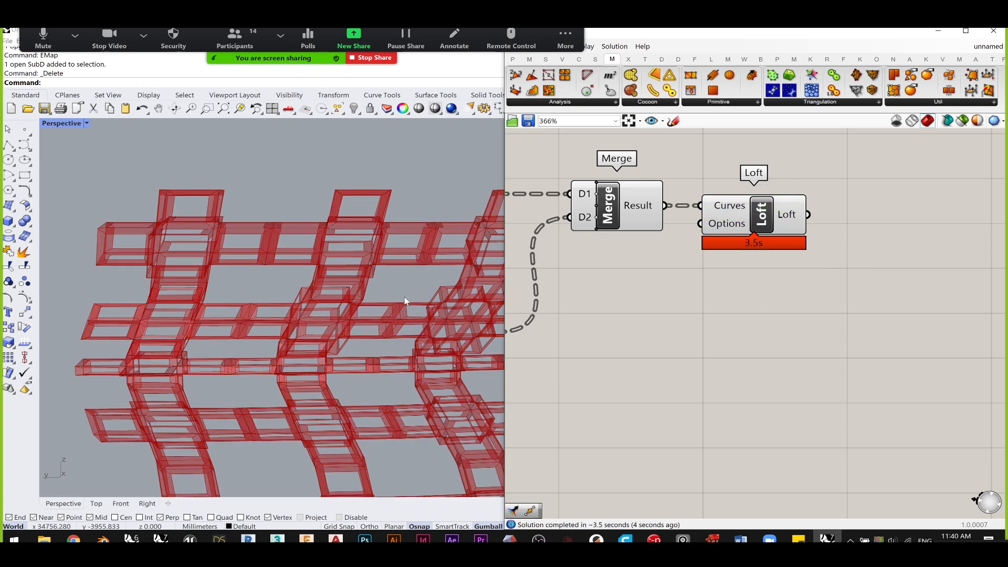
- Examine the lofted frame surfaces of the lattice wall in the Perspective view, both close up and as a whole
scroll(404, 297, down, 6)
shift+right_drag(405, 297, 366, 273)
scroll(359, 218, up, 8)
scroll(358, 218, up, 10)
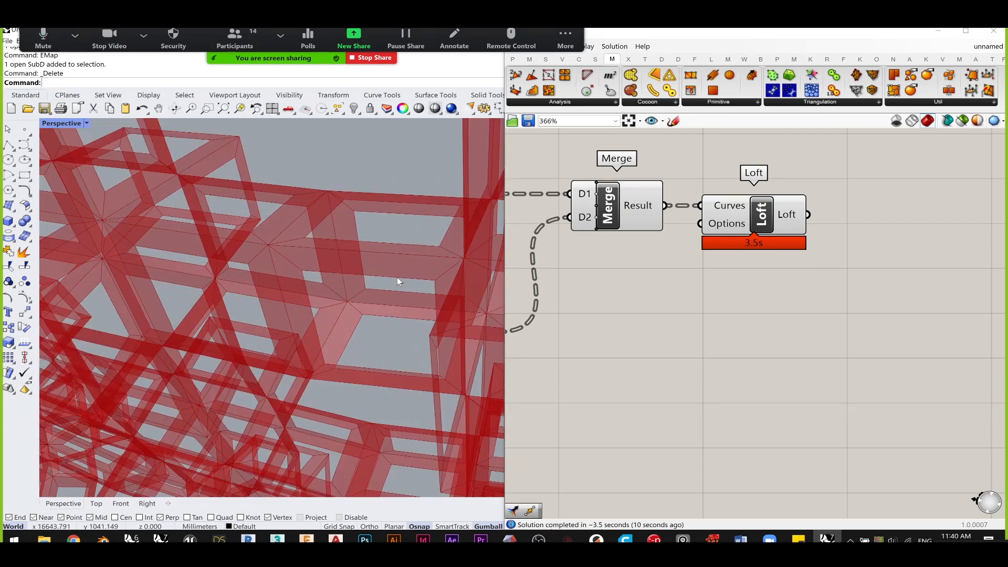
scroll(408, 272, down, 15)
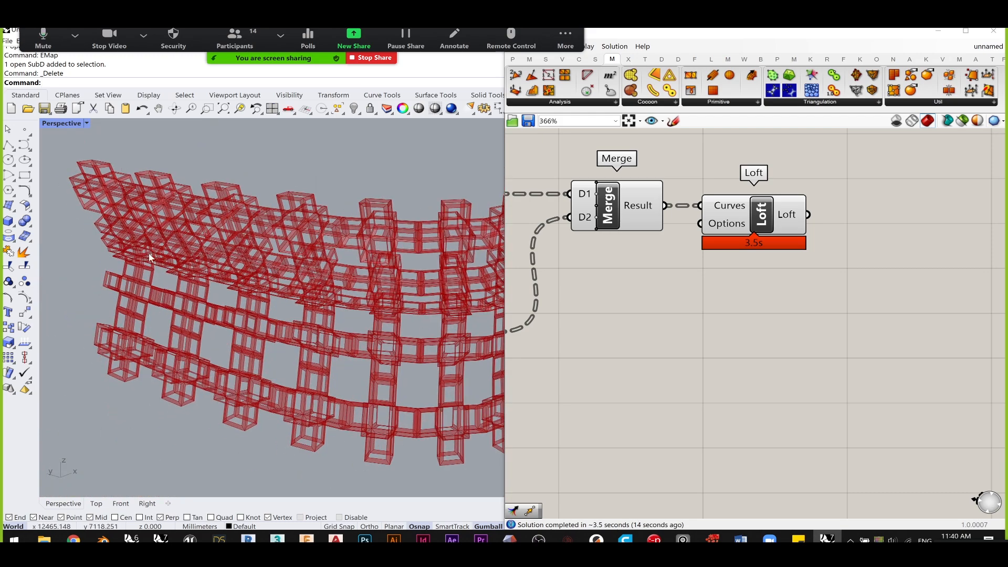
- Turn off the preview of Face Boundaries, Polygon Center, Scale and Merge so only the Loft geometry is displayed
right_drag(637, 307, 888, 339)
right_drag(610, 291, 793, 310)
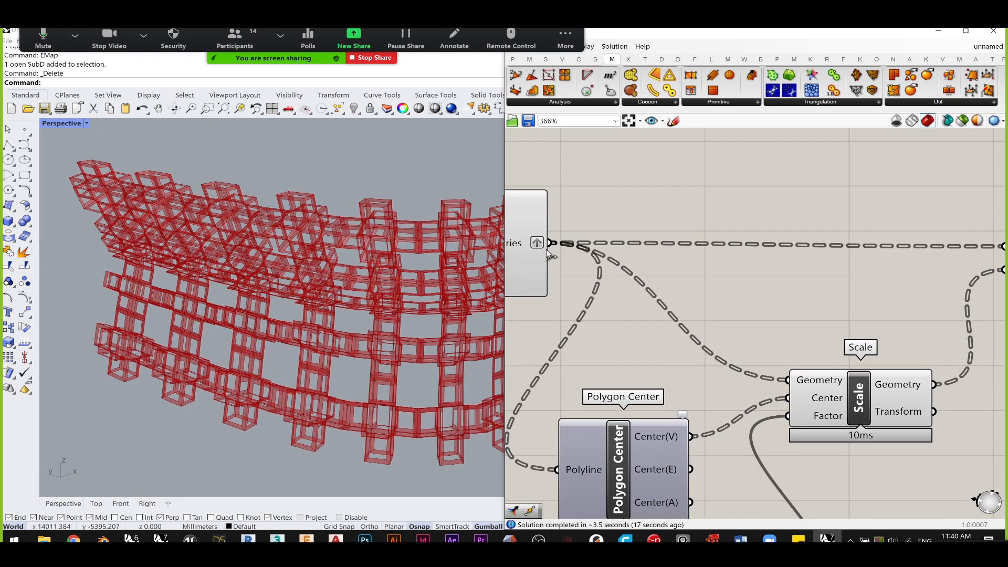
scroll(547, 249, down, 3)
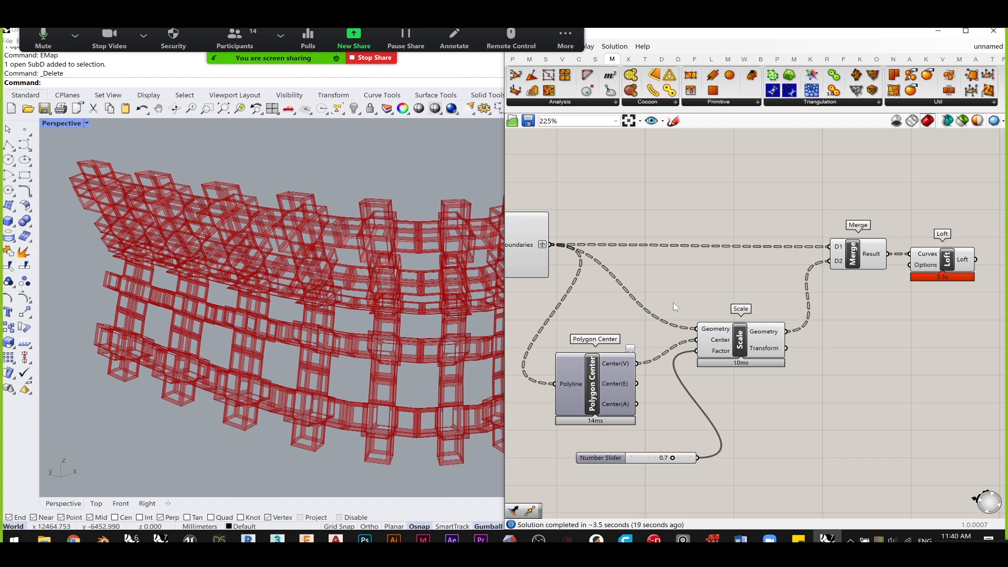
right_drag(549, 247, 660, 244)
scroll(857, 272, down, 3)
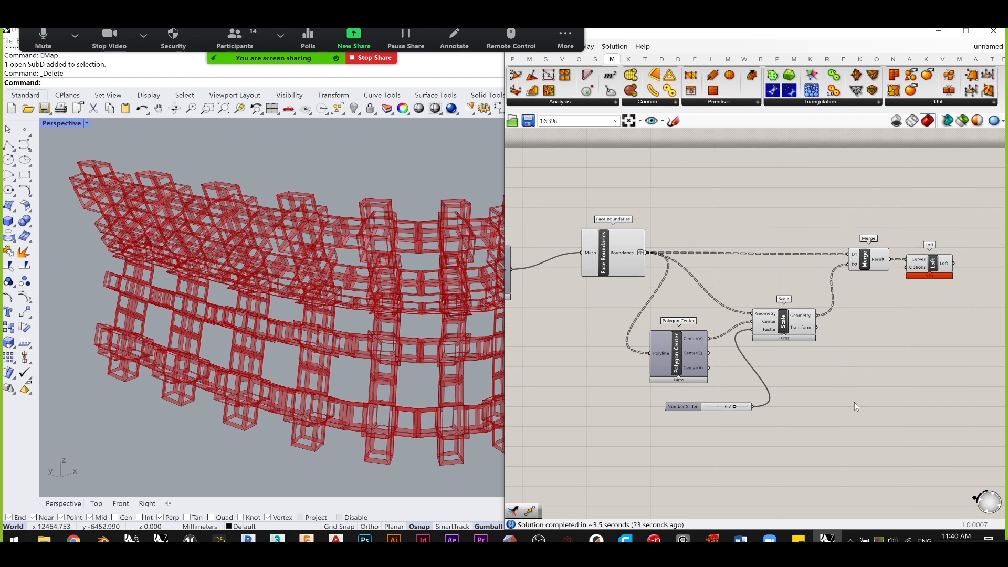
drag(863, 415, 599, 205)
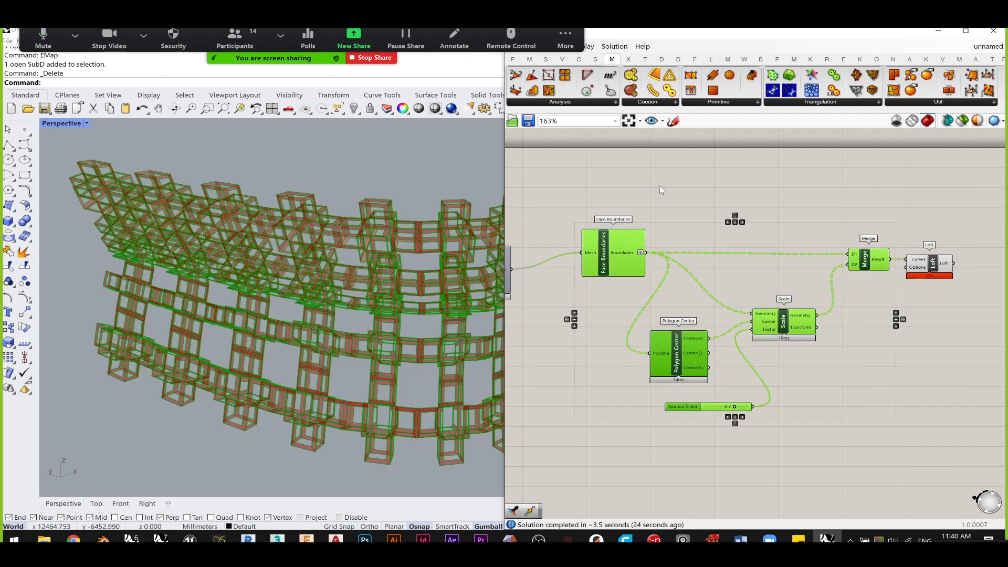
middle_click(678, 180)
click(719, 151)
click(810, 184)
- Reposition the Loft component slightly and add a Simple Mesh component after it
right_drag(775, 196, 606, 190)
scroll(771, 257, up, 2)
drag(772, 258, 789, 268)
right_drag(842, 293, 723, 284)
click(754, 295)
scroll(647, 228, up, 5)
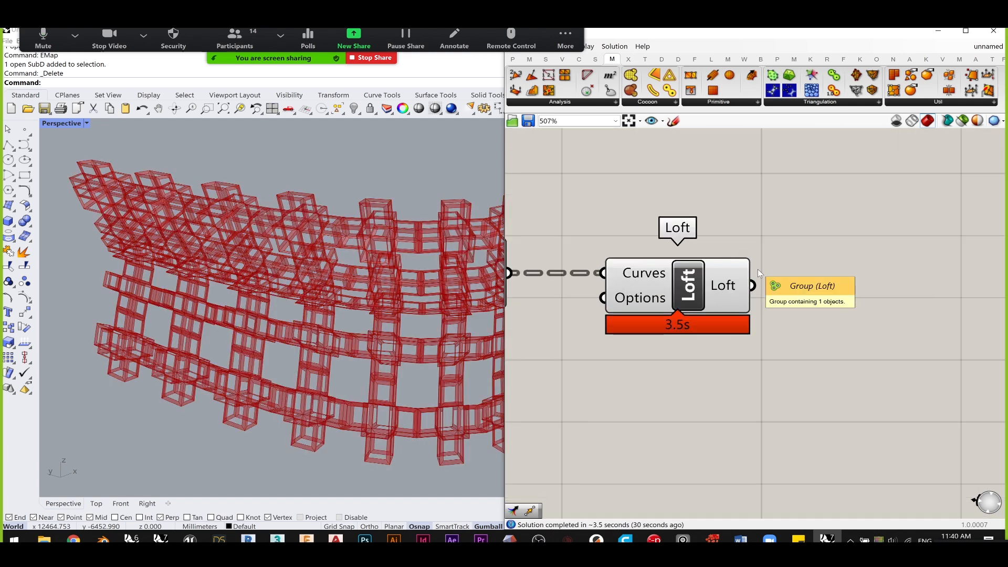
right_drag(758, 269, 716, 253)
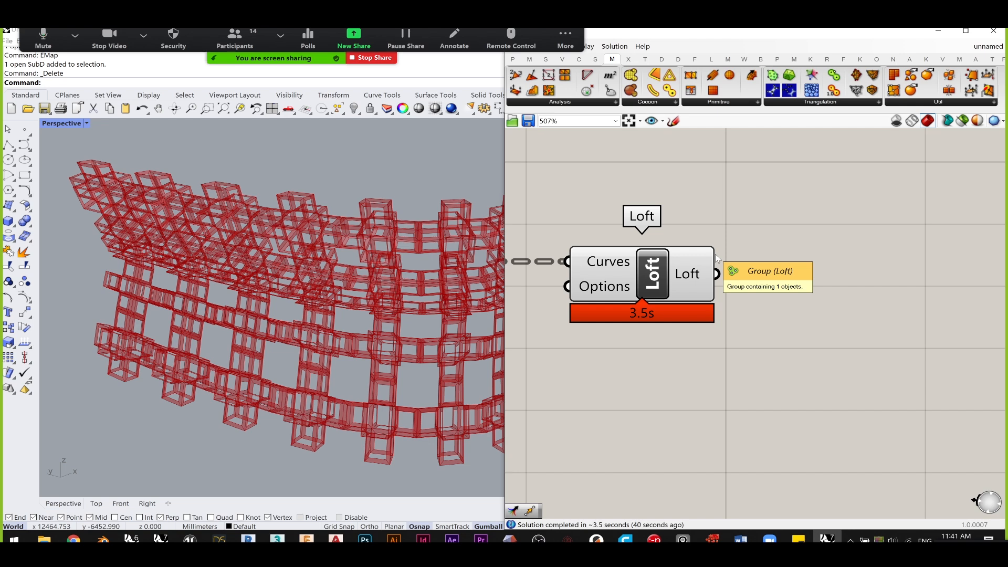
double_click(774, 256)
text(sim)
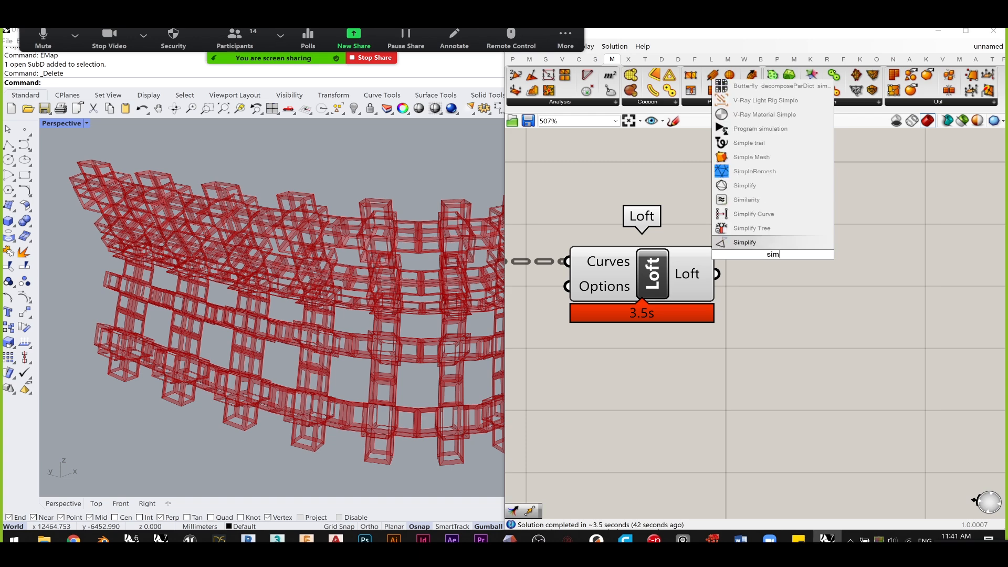
text(ple mesh)
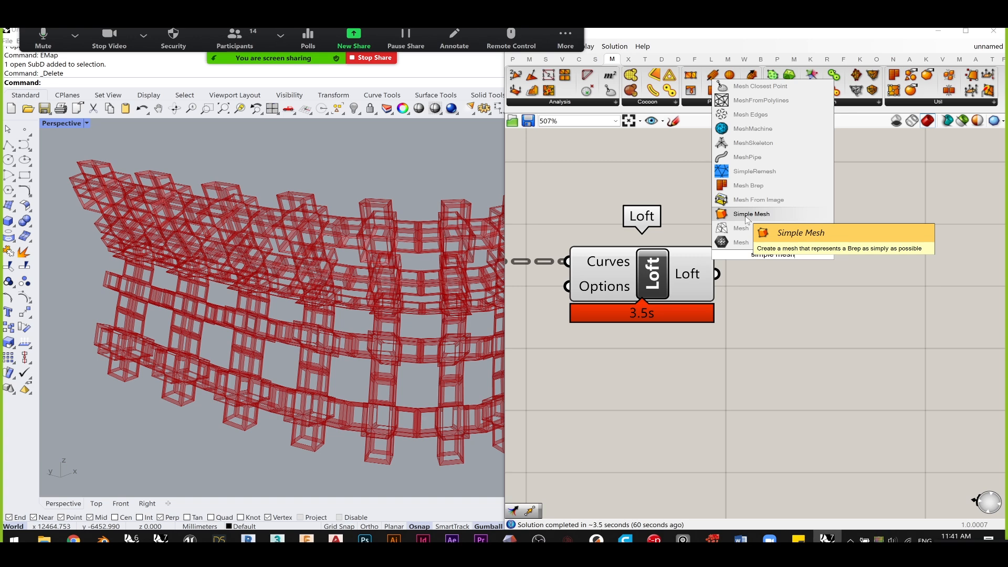
click(750, 214)
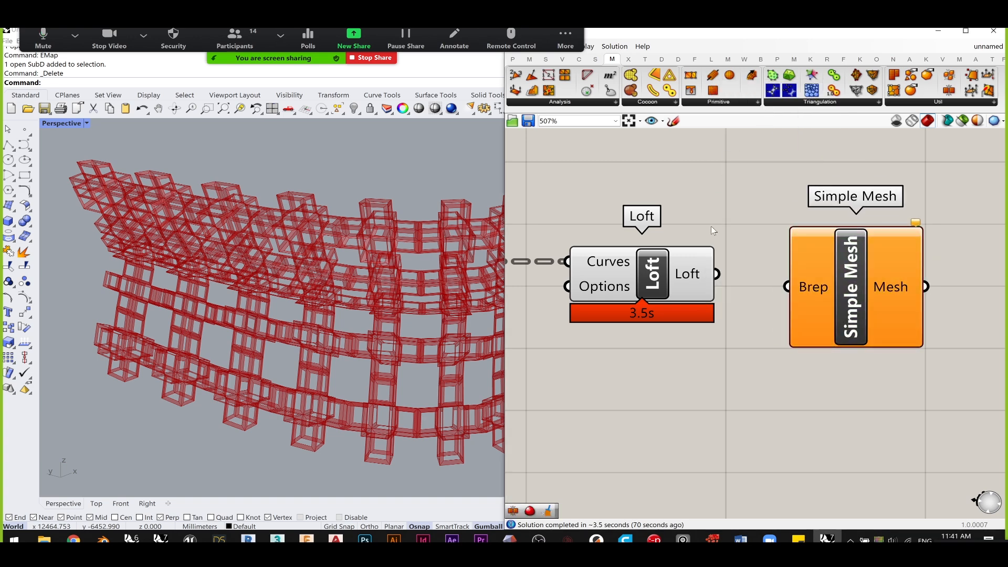
- Highlight the Loft surfaces and examine the whole lattice wall from different angles in the Perspective view
mouse_move(644, 295)
mouse_down()
mouse_move(682, 259)
mouse_move(676, 284)
mouse_move(634, 282)
mouse_up()
scroll(641, 284, down, 3)
right_drag(336, 292, 451, 196)
scroll(452, 194, up, 5)
right_drag(436, 249, 290, 246)
scroll(373, 181, up, 3)
scroll(368, 180, down, 3)
scroll(262, 248, down, 2)
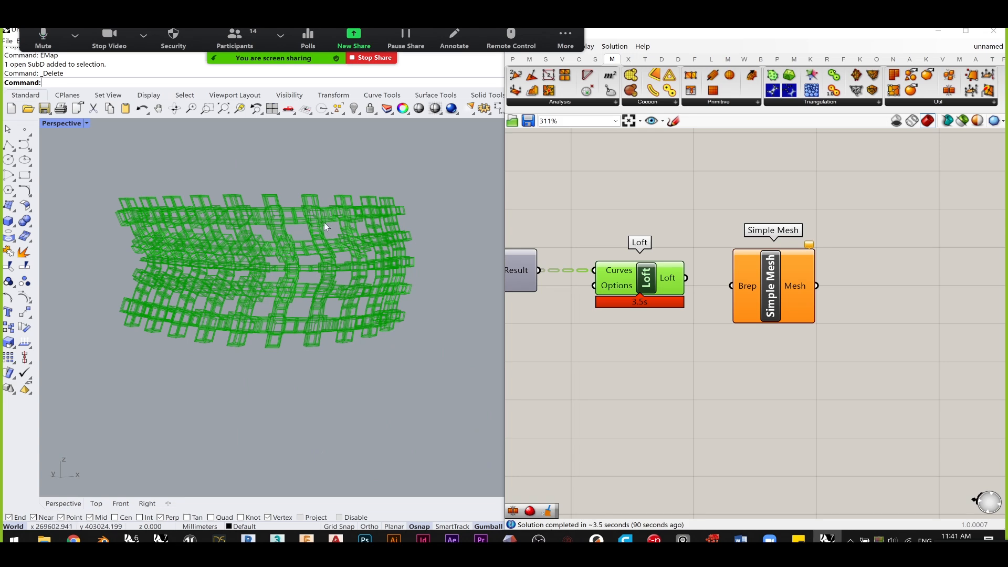
- Leave more space between Loft and Simple Mesh, then check Loft's output data and a frame corner up close
right_drag(632, 286, 601, 276)
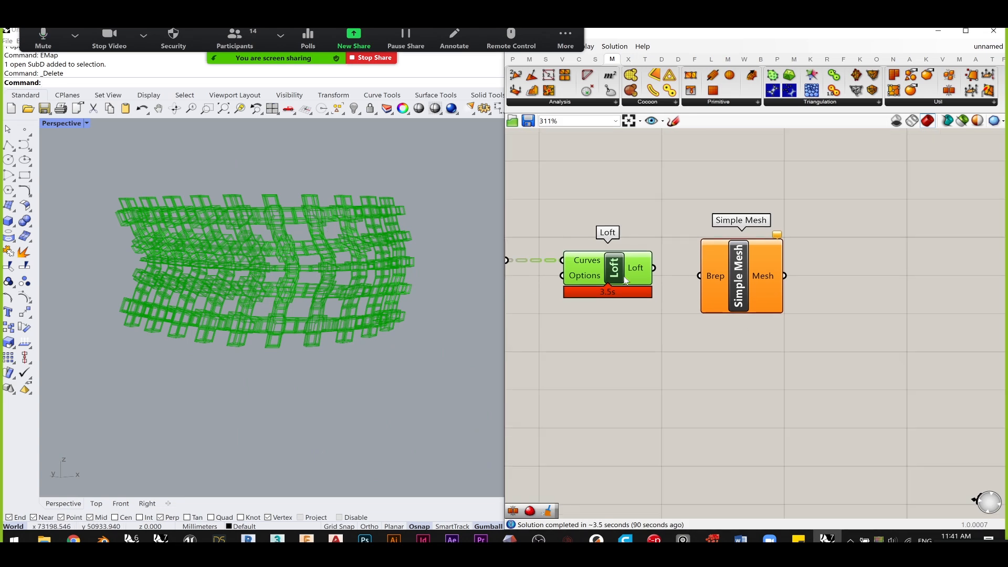
right_drag(671, 290, 649, 325)
drag(729, 306, 756, 302)
click(647, 258)
mouse_move(623, 307)
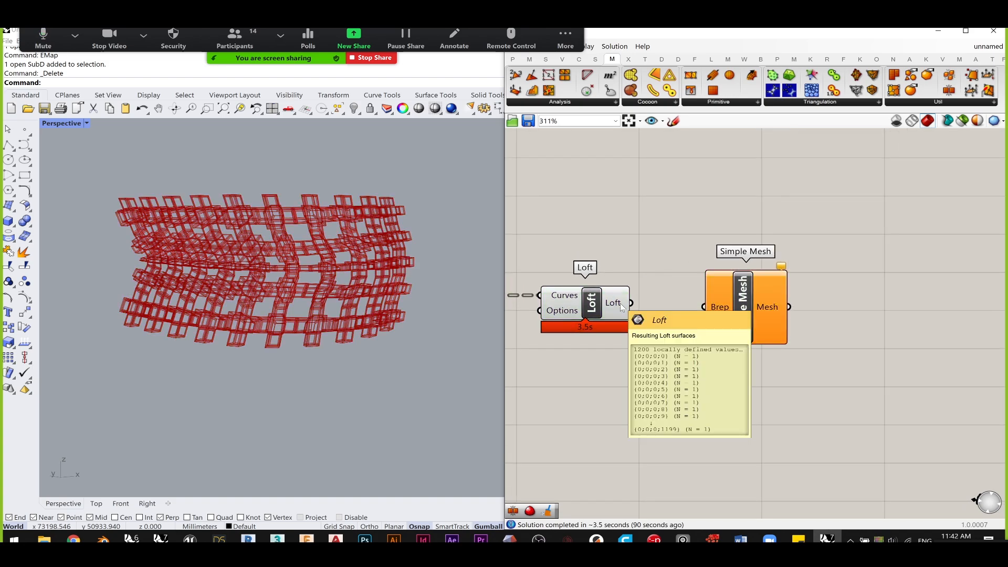
scroll(257, 197, up, 10)
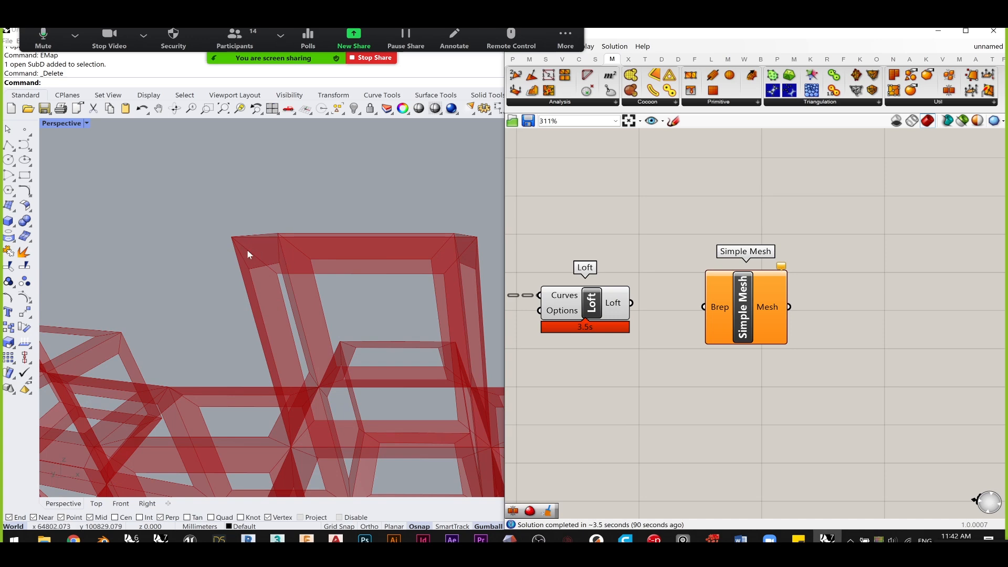
- Sketch a rectangular frame with an inner opening and corner lines on the canvas above Loft, and delete the sketch
scroll(403, 270, up, 3)
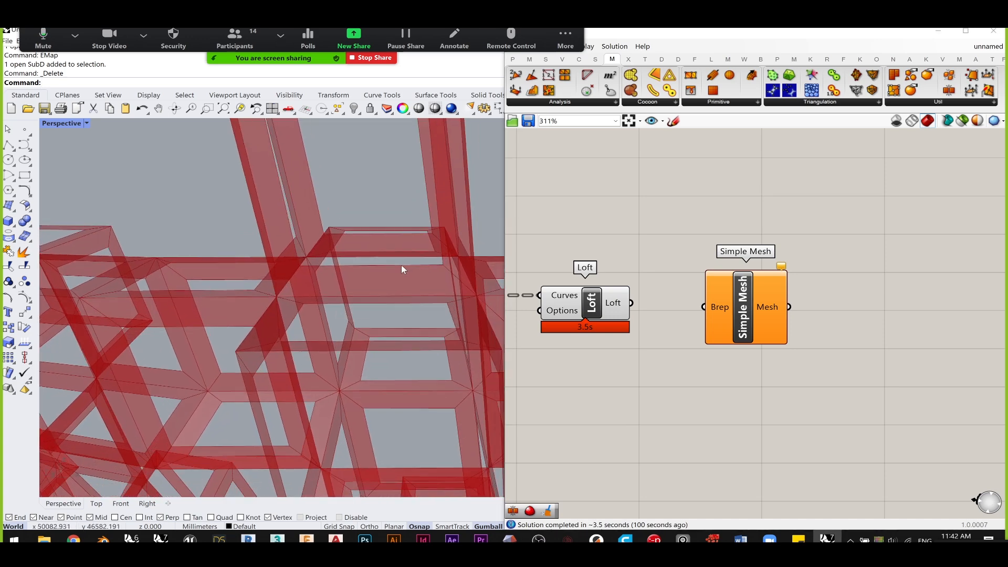
scroll(402, 266, down, 5)
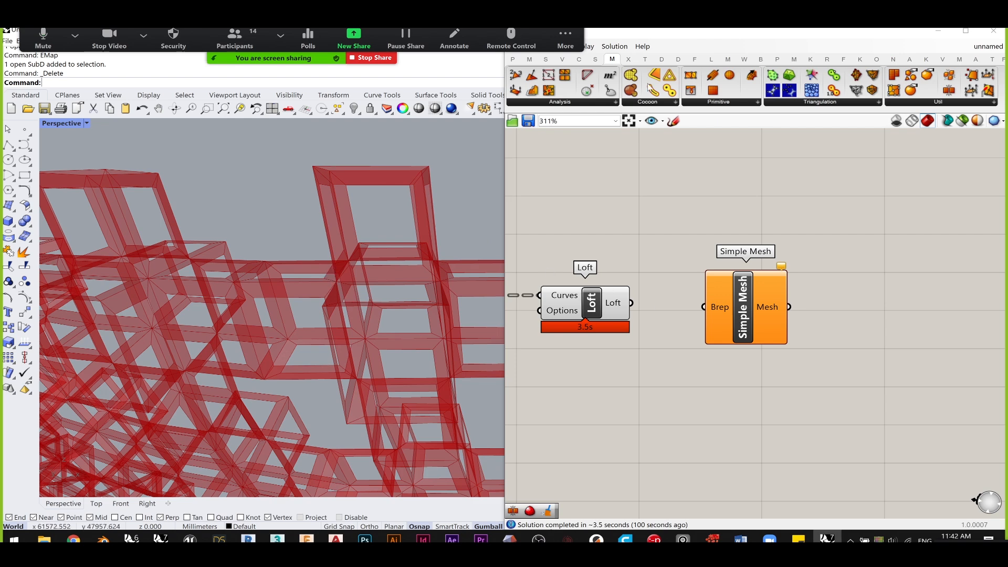
click(672, 119)
mouse_move(643, 176)
mouse_down()
mouse_move(642, 212)
mouse_move(714, 228)
mouse_move(715, 173)
mouse_move(642, 171)
mouse_move(675, 215)
mouse_move(699, 187)
mouse_move(658, 184)
mouse_move(715, 175)
mouse_move(644, 169)
mouse_move(646, 227)
mouse_move(658, 202)
mouse_move(647, 182)
mouse_move(660, 213)
mouse_move(650, 223)
mouse_move(728, 231)
mouse_move(659, 214)
mouse_up()
mouse_move(697, 186)
mouse_down()
mouse_move(706, 217)
mouse_move(727, 231)
mouse_move(716, 183)
mouse_up()
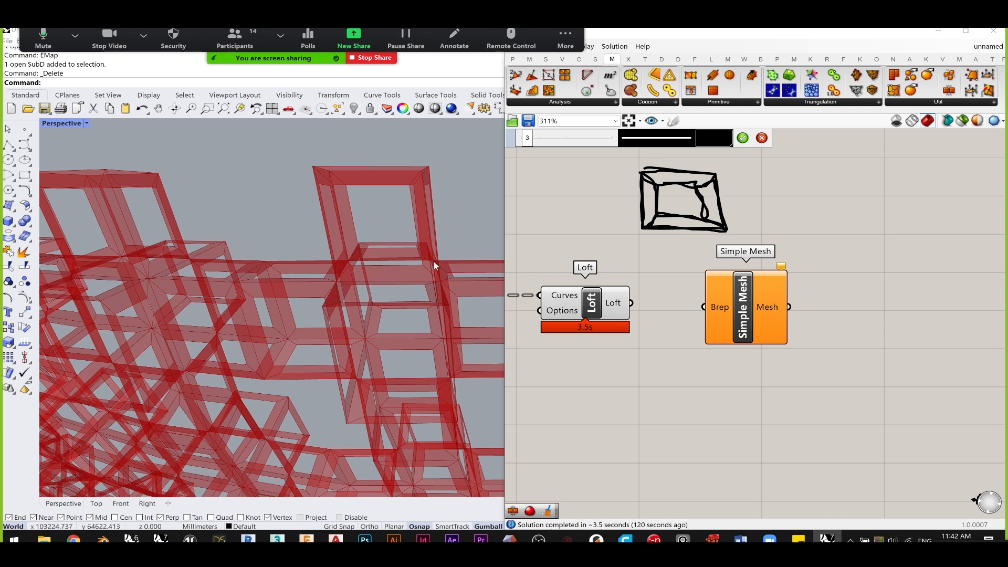
click(743, 138)
drag(801, 199, 607, 168)
key(Delete)
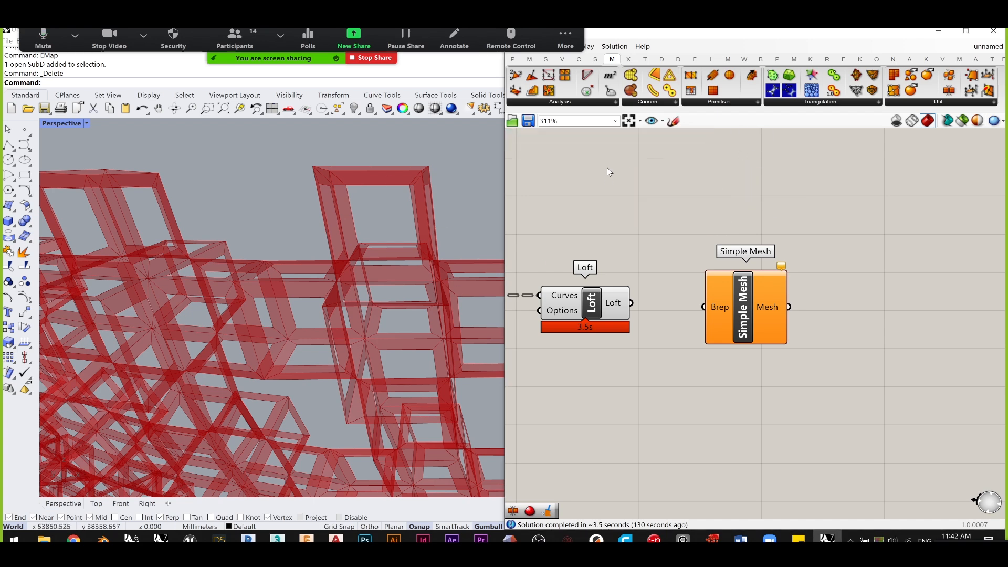
- Connect Loft's output to the Brep input of Simple Mesh and turn off the Loft preview
drag(760, 328, 775, 327)
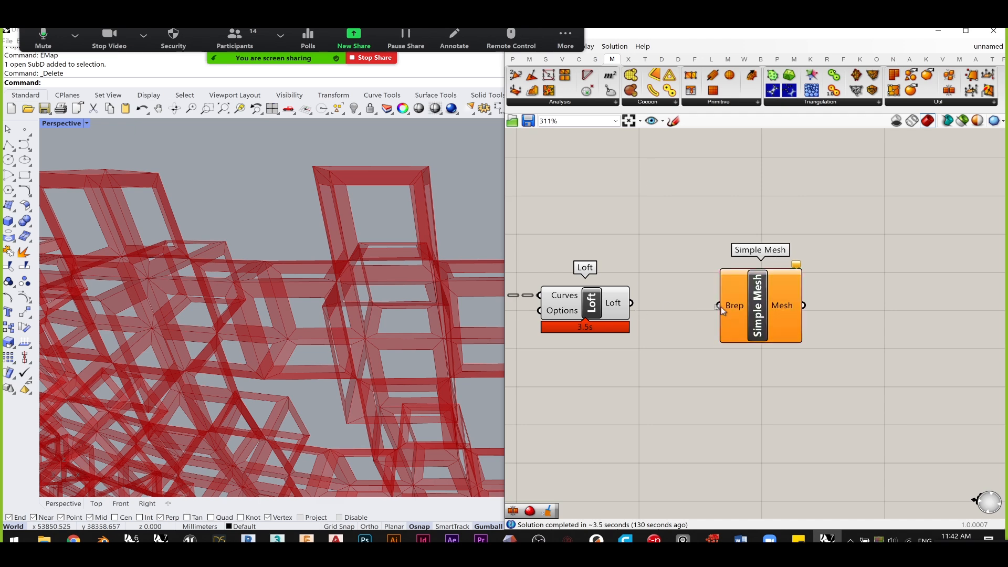
drag(630, 303, 701, 305)
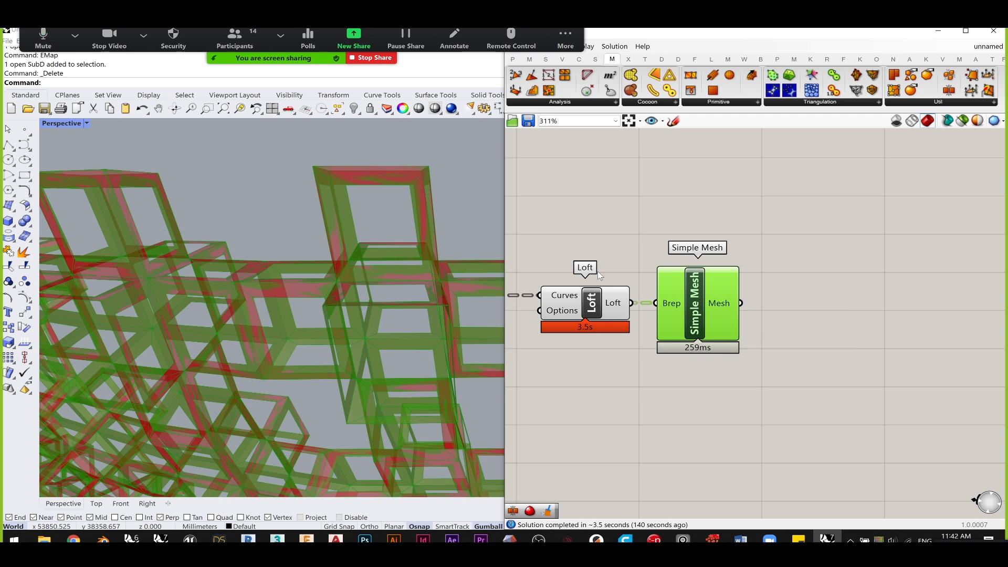
click(587, 315)
middle_click(589, 306)
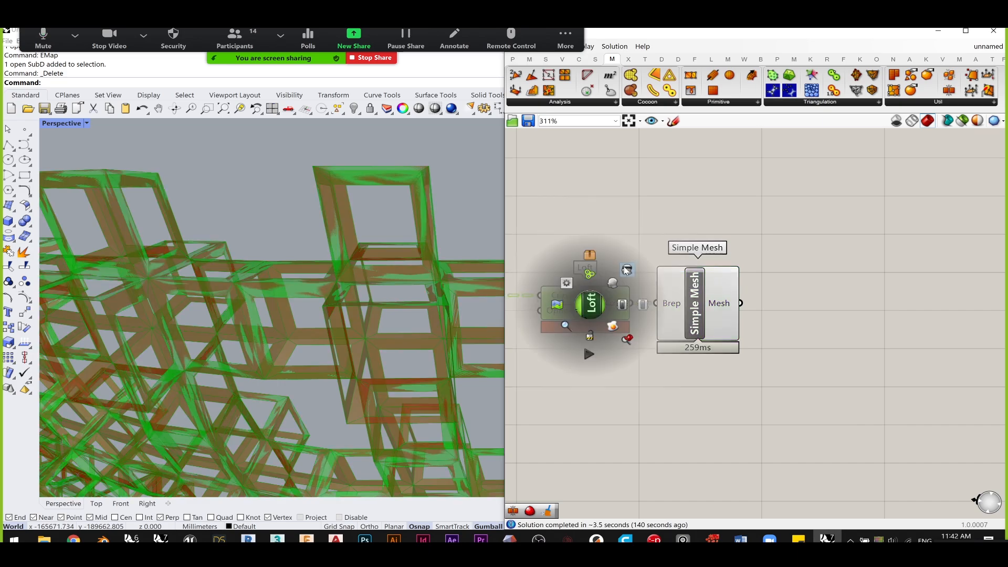
click(625, 269)
scroll(388, 224, down, 5)
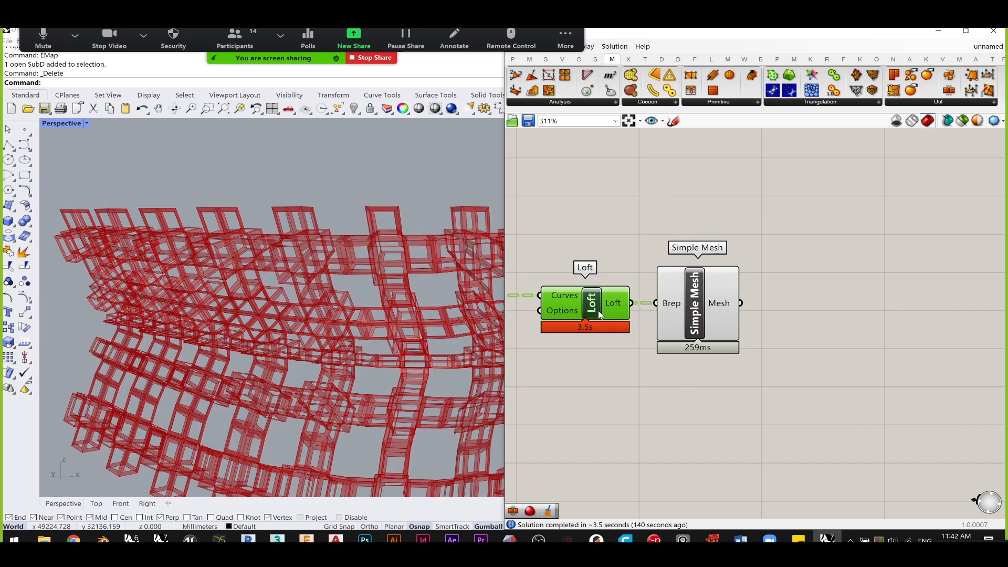
right_drag(362, 273, 412, 270)
scroll(514, 347, up, 4)
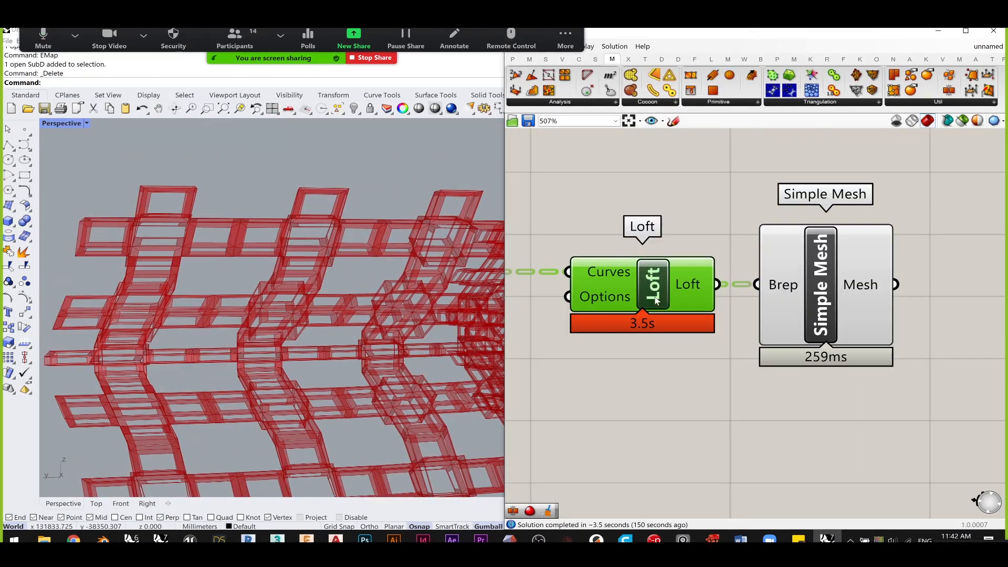
- Reposition the Loft component slightly to leave a clearer gap before Simple Mesh
mouse_move(621, 285)
mouse_down()
mouse_move(591, 290)
mouse_move(628, 292)
mouse_up()
click(621, 195)
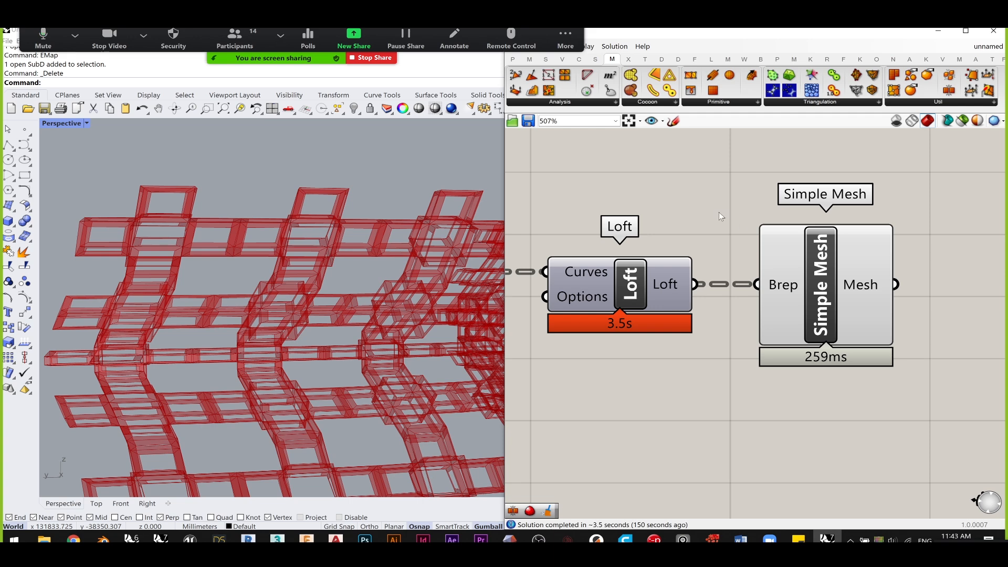
mouse_move(639, 301)
mouse_down()
mouse_move(653, 301)
mouse_move(644, 299)
mouse_up()
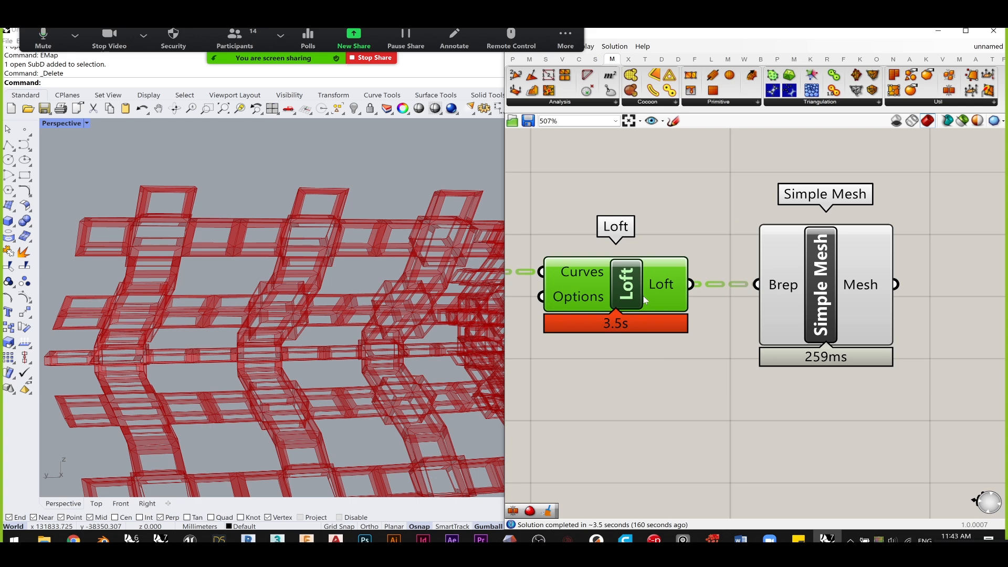
scroll(665, 258, down, 3)
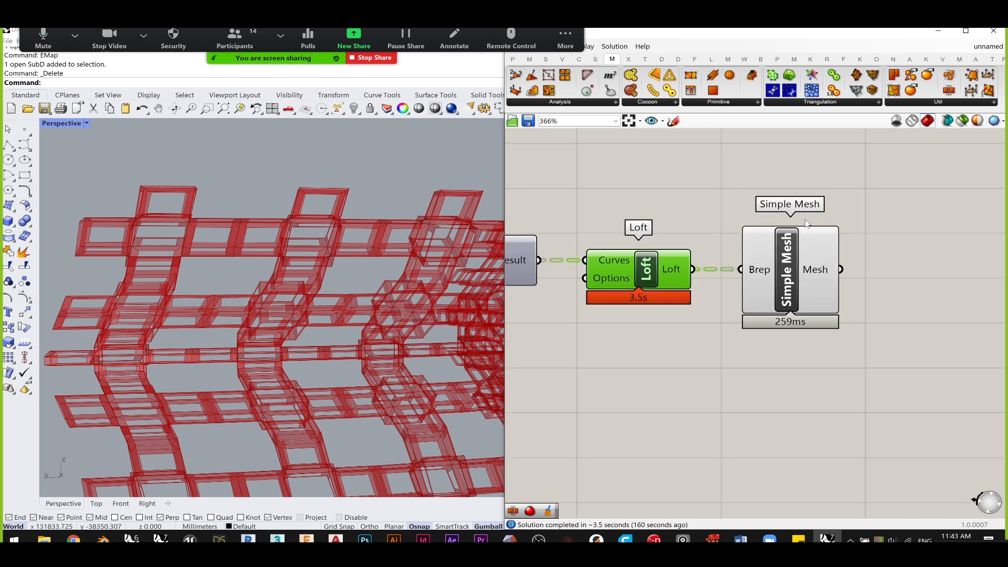
click(710, 261)
drag(710, 261, 687, 252)
drag(651, 284, 637, 281)
click(735, 284)
- Flatten the Mesh output of Simple Mesh and check the whole lattice wall in the Perspective view
scroll(640, 273, up, 2)
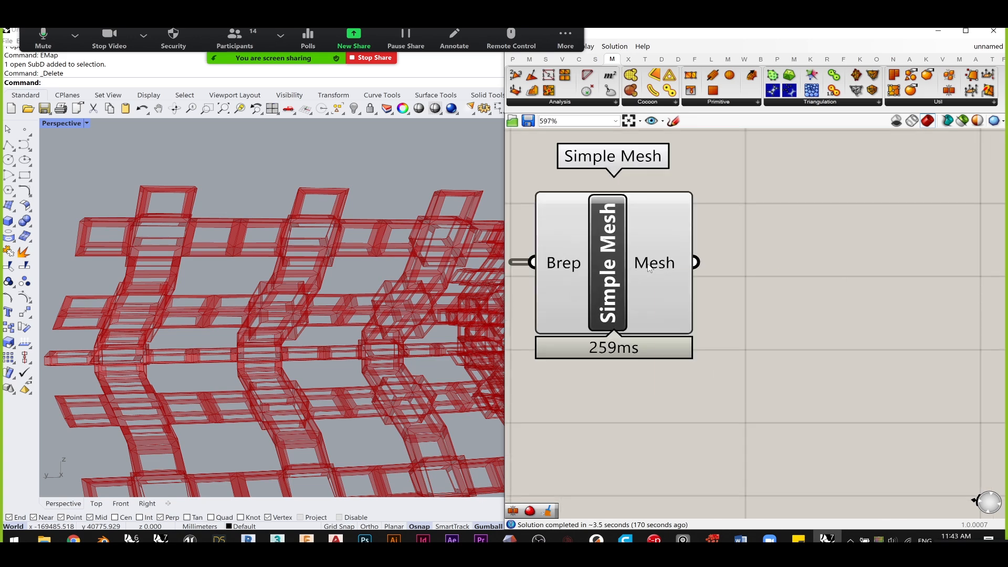
mouse_move(649, 268)
right_click(661, 268)
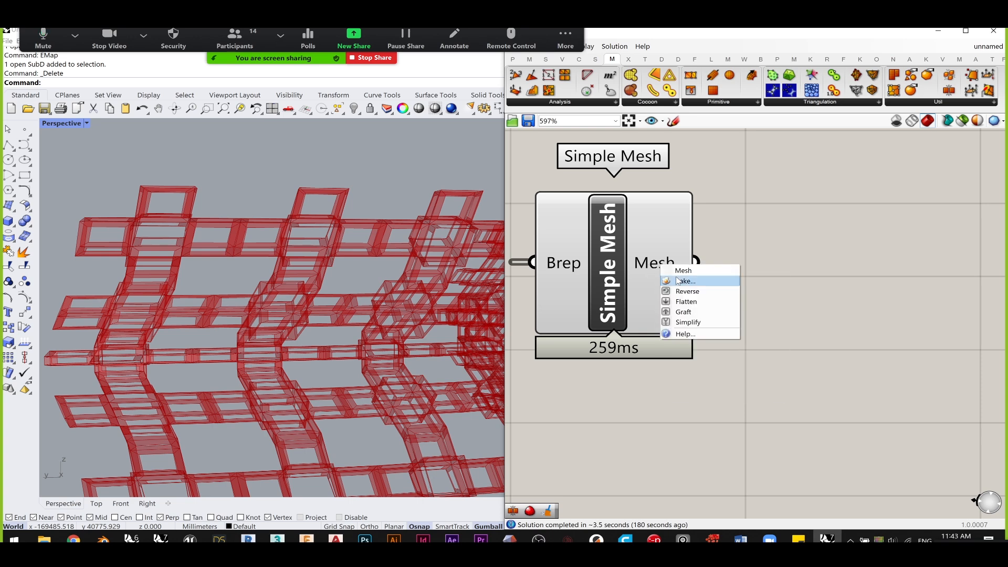
click(709, 302)
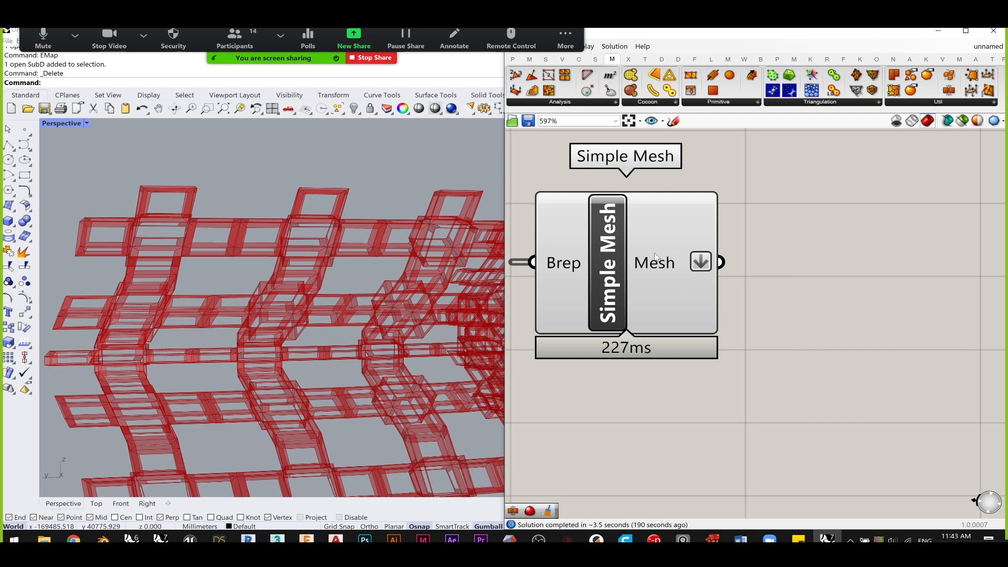
scroll(267, 242, down, 4)
right_drag(267, 242, 233, 248)
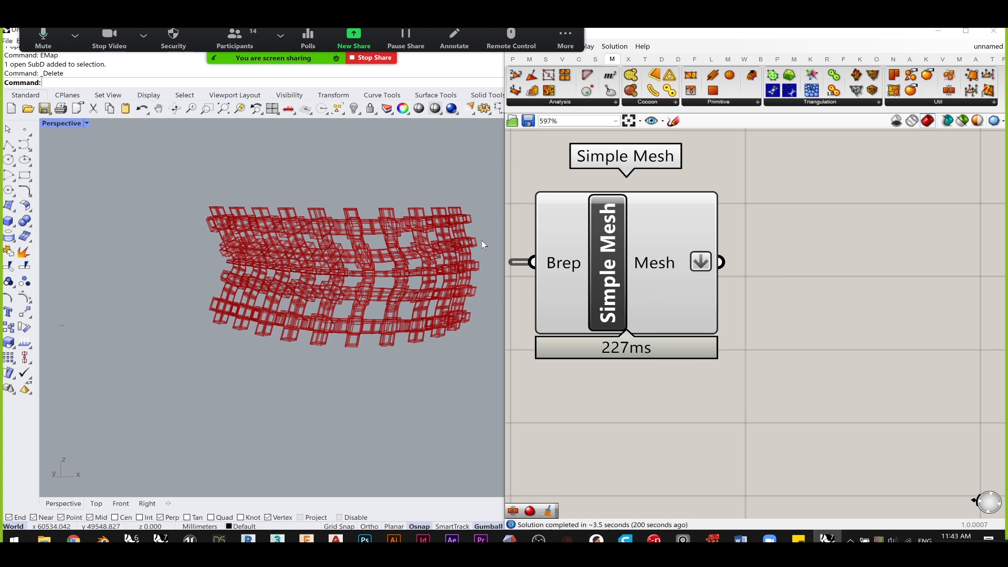
mouse_move(674, 269)
- Add a Combine&Clean component after Simple Mesh and feed it the flattened Mesh output
scroll(766, 302, down, 6)
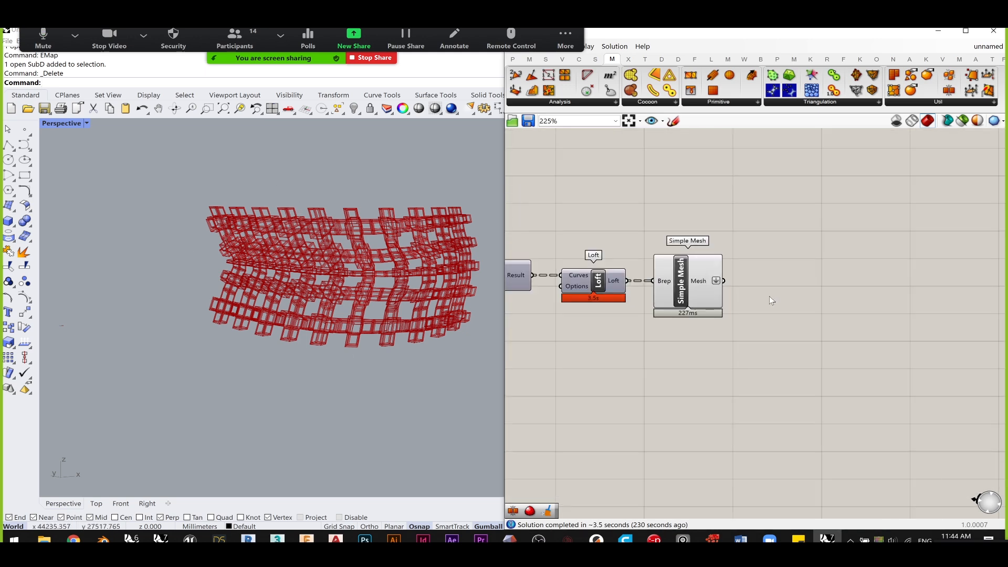
scroll(770, 297, up, 3)
double_click(805, 294)
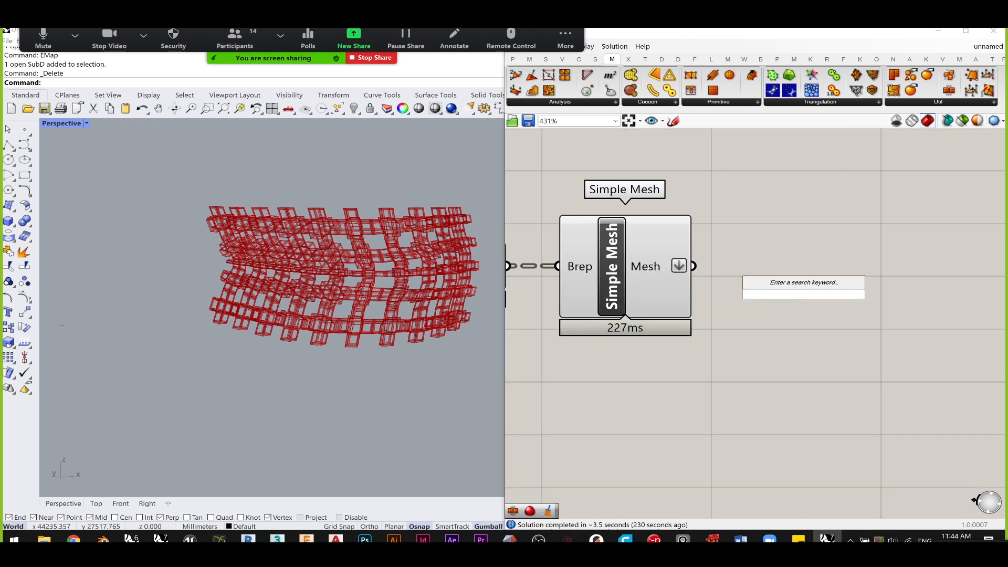
text(combi)
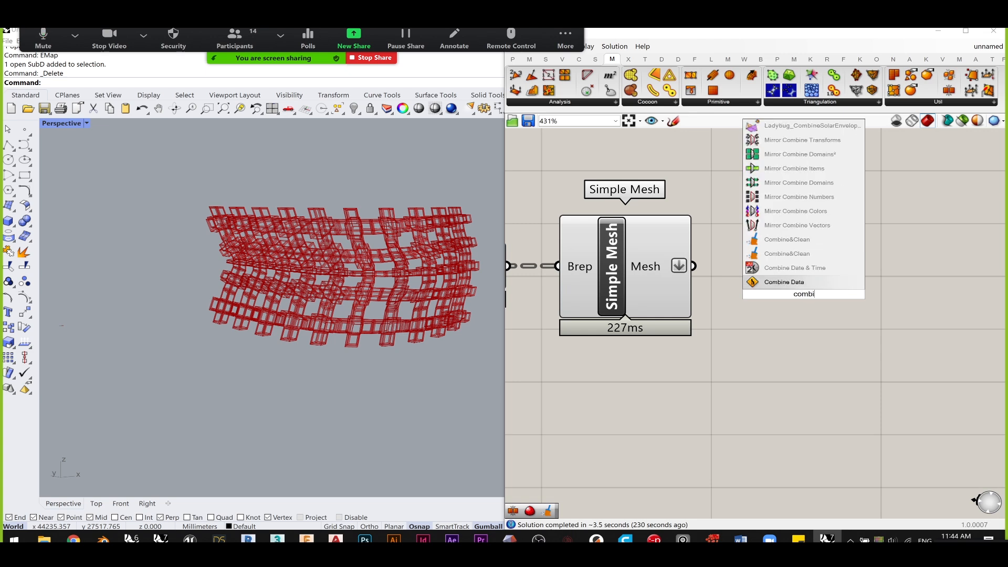
text(ne an)
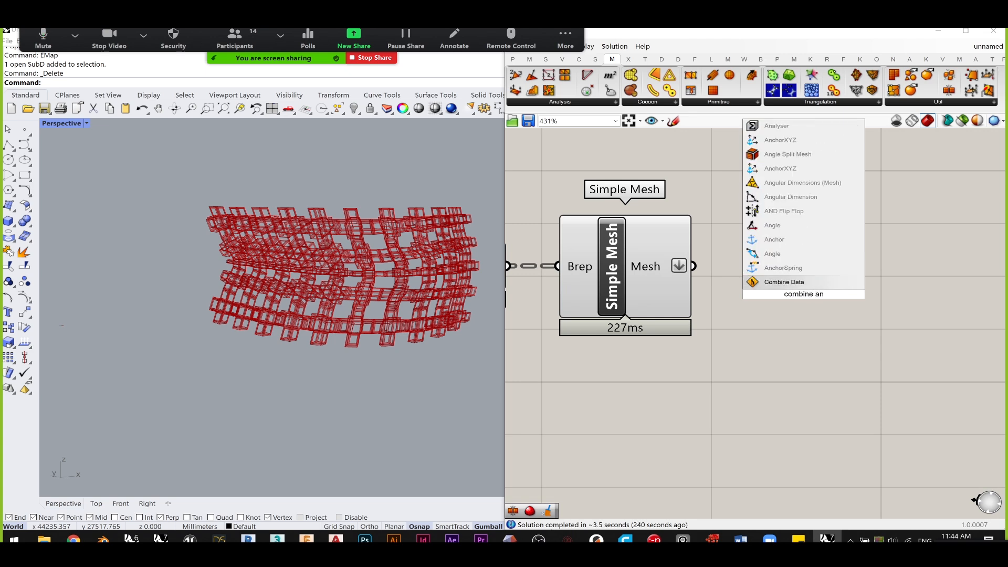
key(BackSpace)
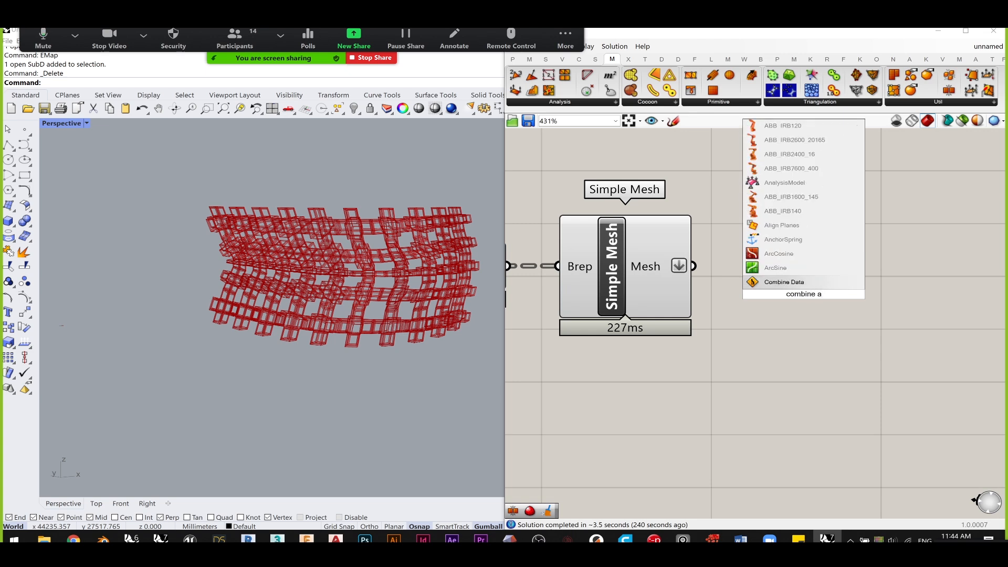
key(BackSpace)
key(BackSpace)
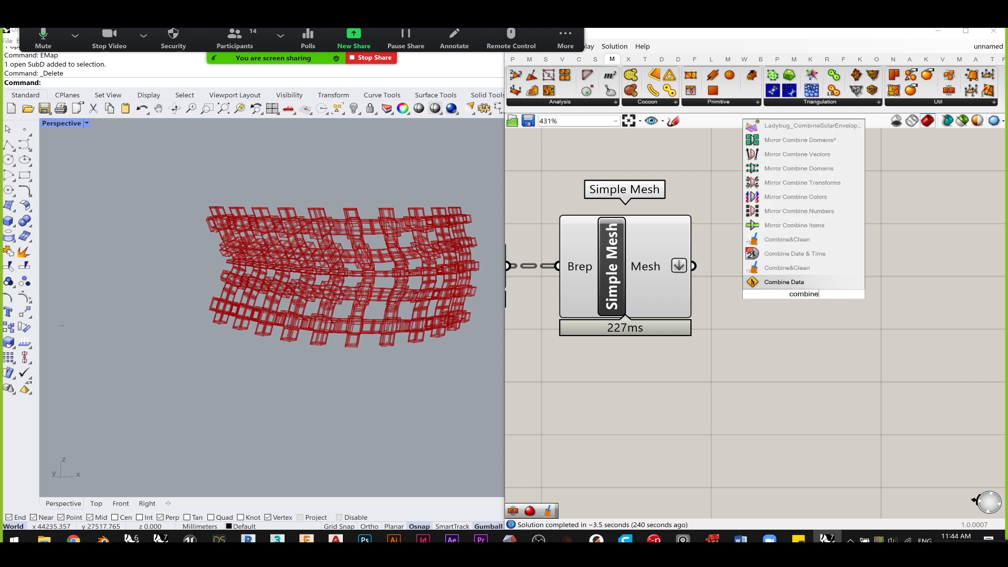
click(791, 269)
drag(694, 266, 796, 296)
- Turn off the Simple Mesh preview and check the data in Combine&Clean's Mesh output
click(671, 398)
right_drag(671, 399, 780, 411)
drag(780, 411, 689, 224)
middle_click(689, 225)
click(726, 188)
click(856, 275)
right_drag(855, 275, 783, 278)
mouse_move(890, 267)
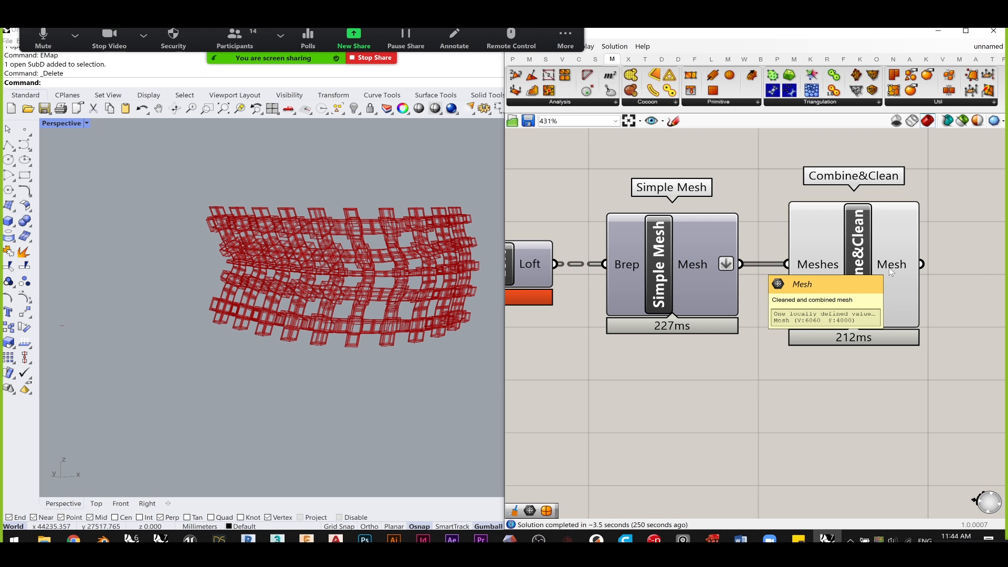
- Add a SubD from Mesh component and connect Combine&Clean's Mesh output to its Mesh input
right_drag(900, 249, 636, 231)
double_click(738, 231)
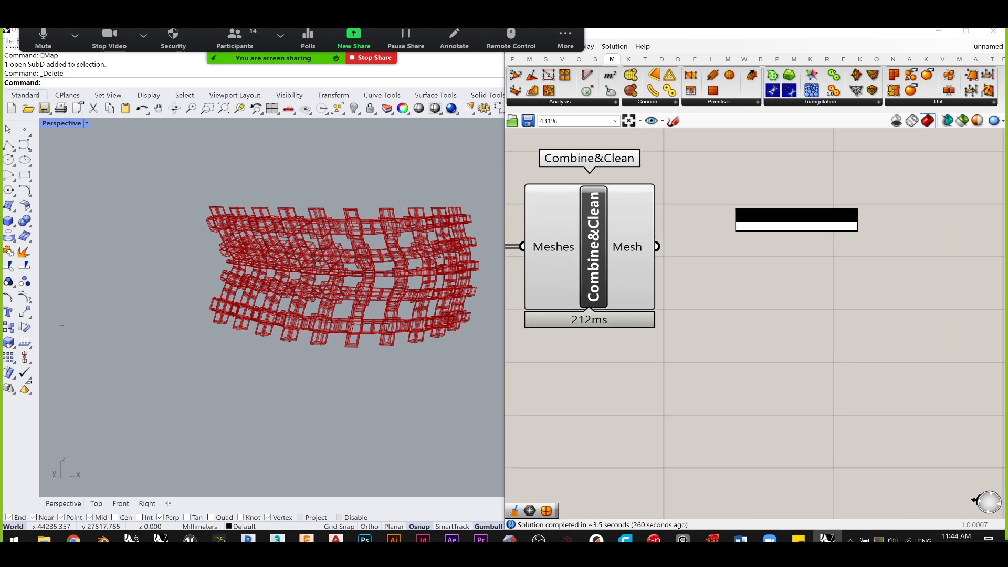
text(subd)
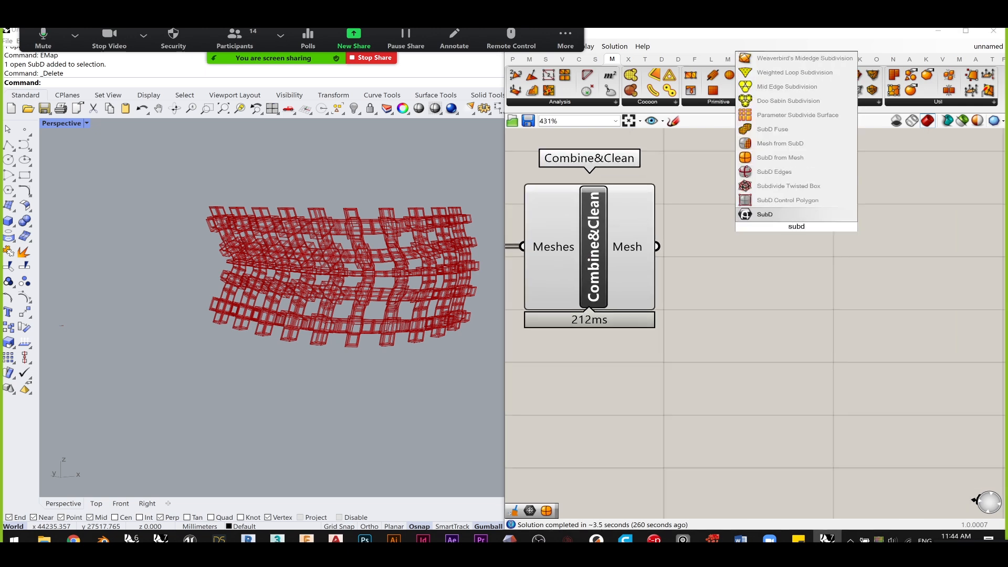
text( f)
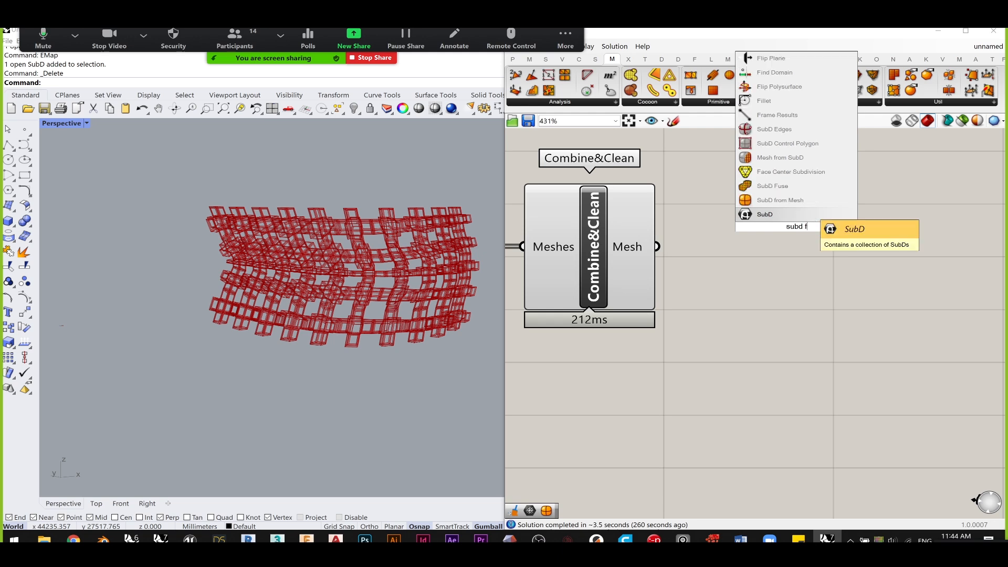
text(rom mes)
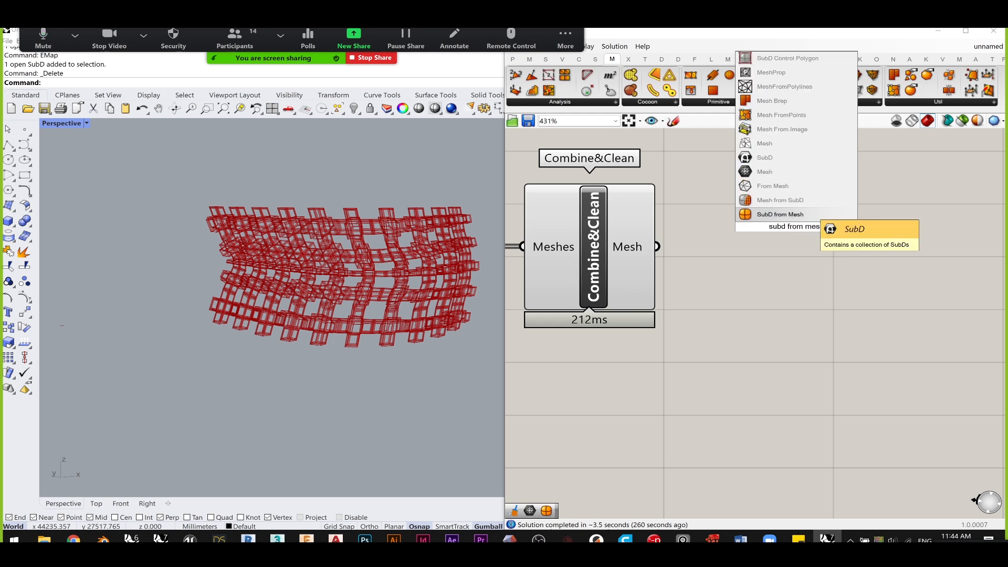
text(h)
key(Return)
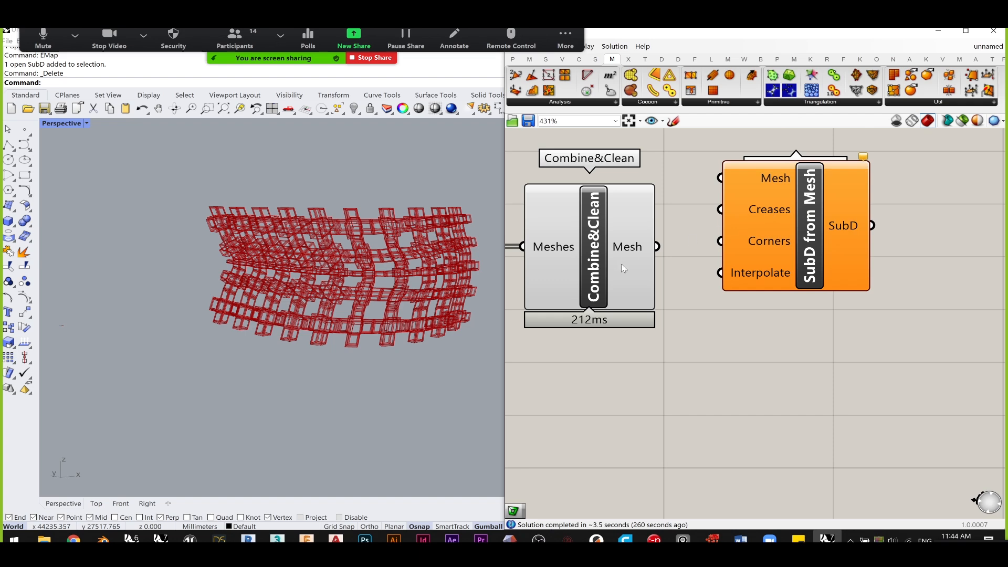
drag(592, 261, 606, 261)
drag(672, 246, 720, 178)
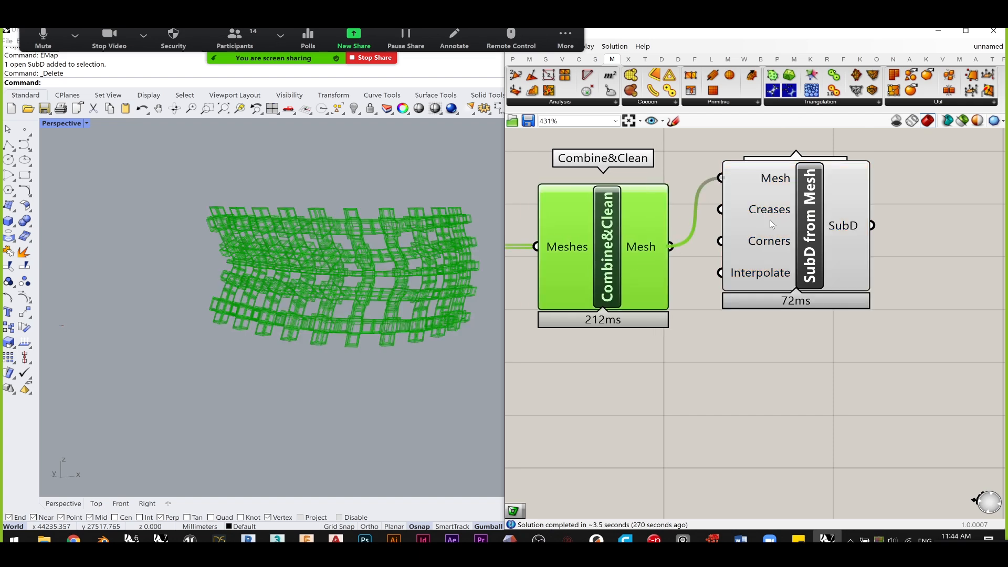
- Align SubD from Mesh with Combine&Clean's output and turn off the Combine&Clean preview
drag(771, 223, 814, 293)
click(593, 265)
middle_click(591, 262)
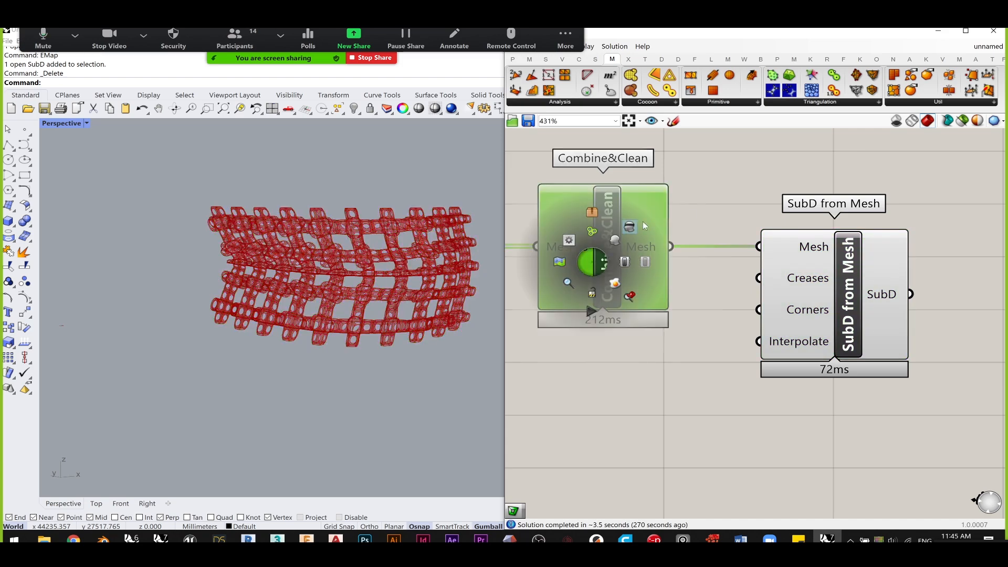
click(632, 230)
click(695, 221)
- Examine the smoothed SubD lattice wall from different angles and up close in the Perspective view
scroll(323, 241, up, 8)
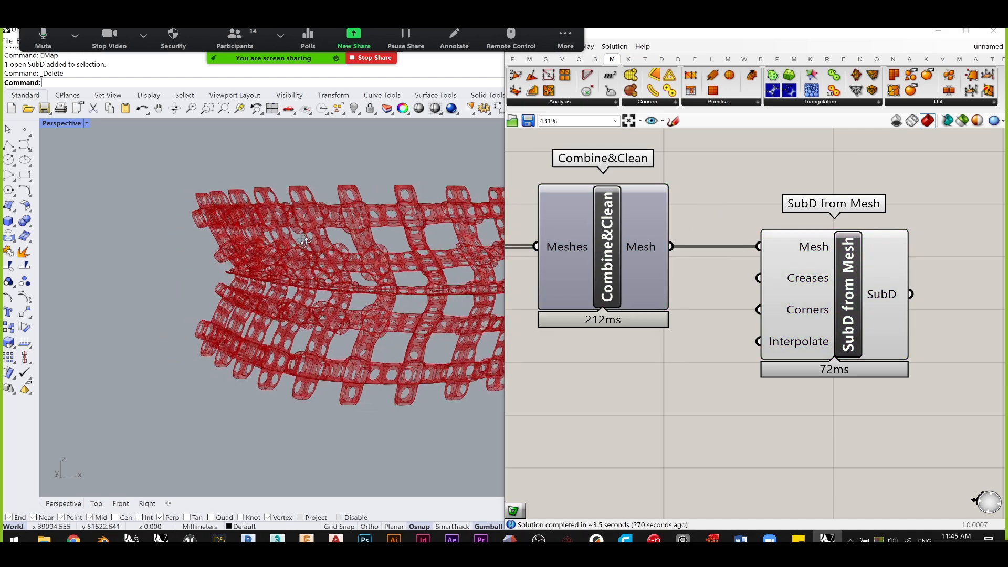
scroll(292, 193, up, 5)
right_drag(272, 188, 282, 257)
scroll(284, 261, down, 7)
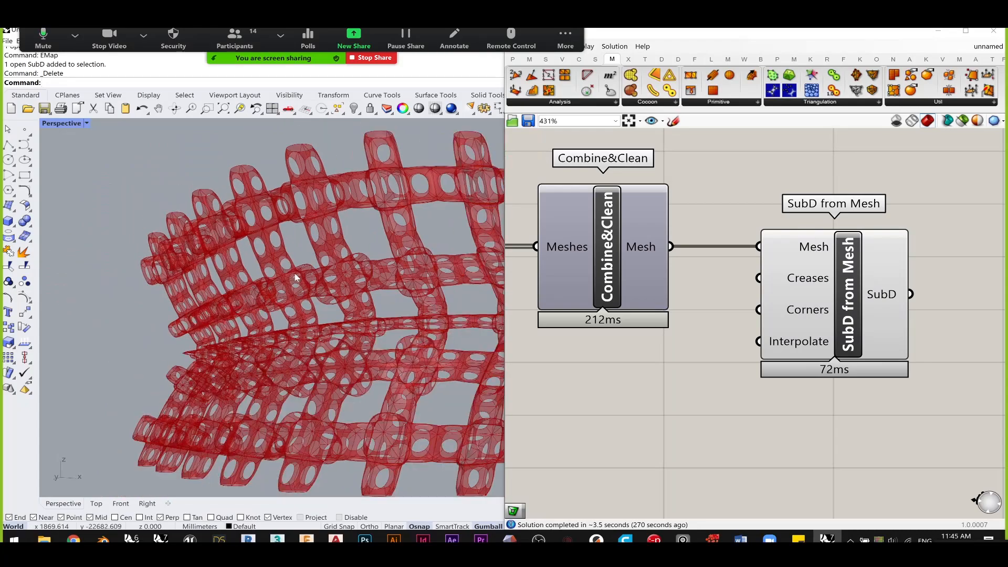
scroll(212, 243, up, 3)
right_drag(212, 247, 314, 254)
scroll(281, 261, up, 6)
scroll(332, 242, up, 2)
scroll(332, 238, down, 5)
scroll(383, 240, up, 5)
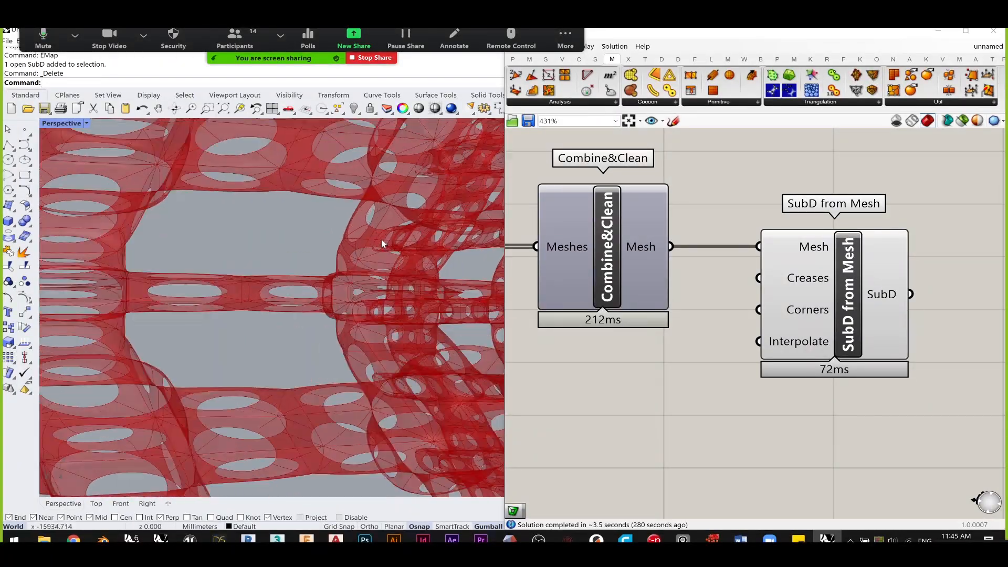
- Bake the SubD output of SubD from Mesh to the Default layer with the default attributes
click(891, 300)
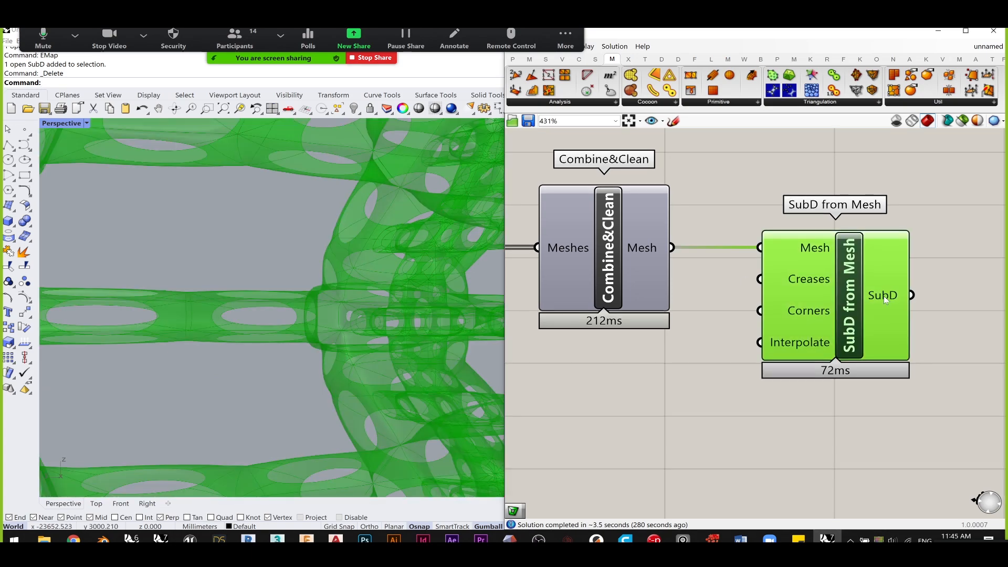
right_click(890, 298)
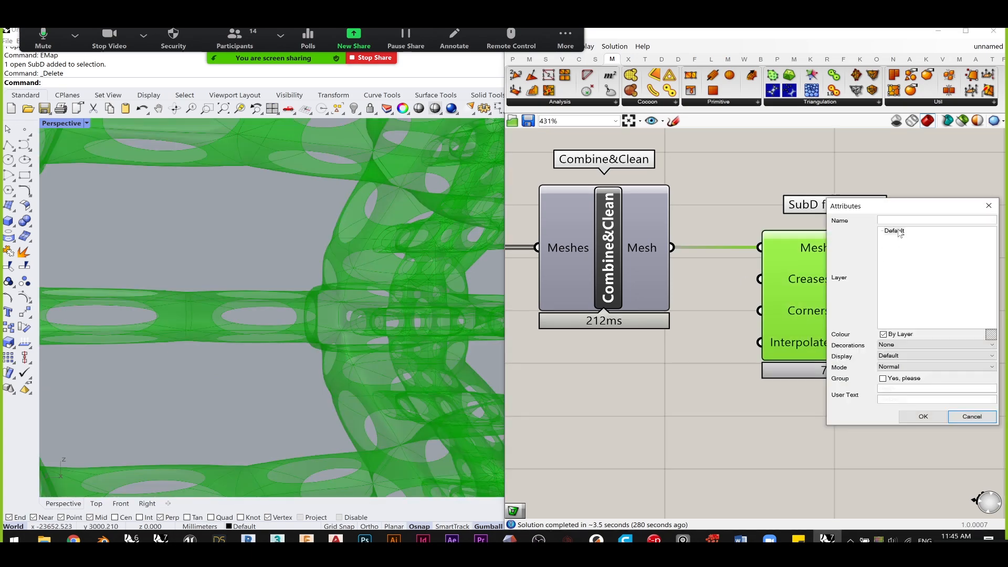
click(923, 417)
scroll(375, 249, down, 12)
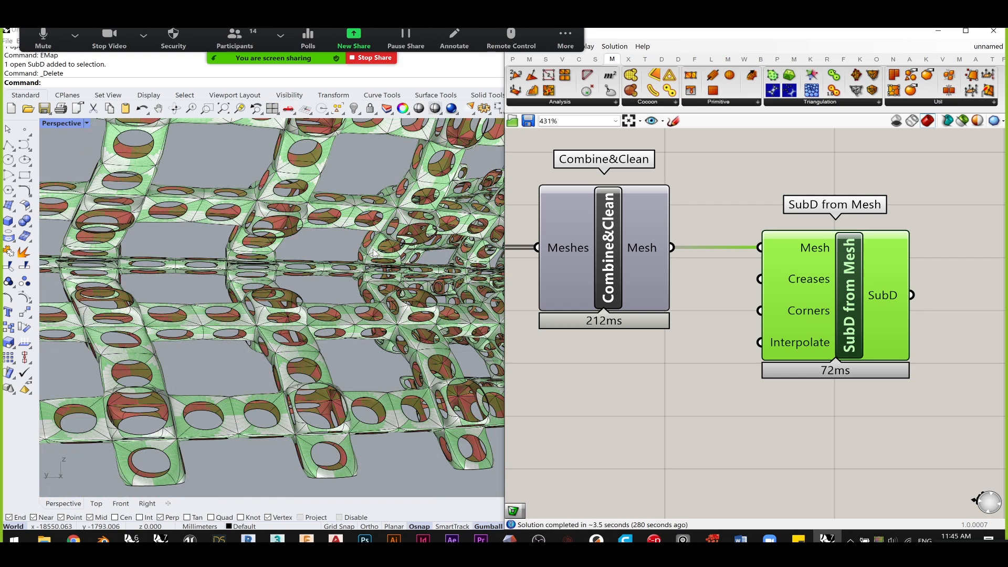
- Move the baked SubD clear of its Grasshopper preview and switch to Rhino by hiding the Grasshopper window
right_drag(375, 249, 397, 285)
click(424, 253)
scroll(423, 253, down, 4)
drag(398, 289, 275, 265)
click(317, 324)
scroll(273, 223, up, 8)
click(939, 33)
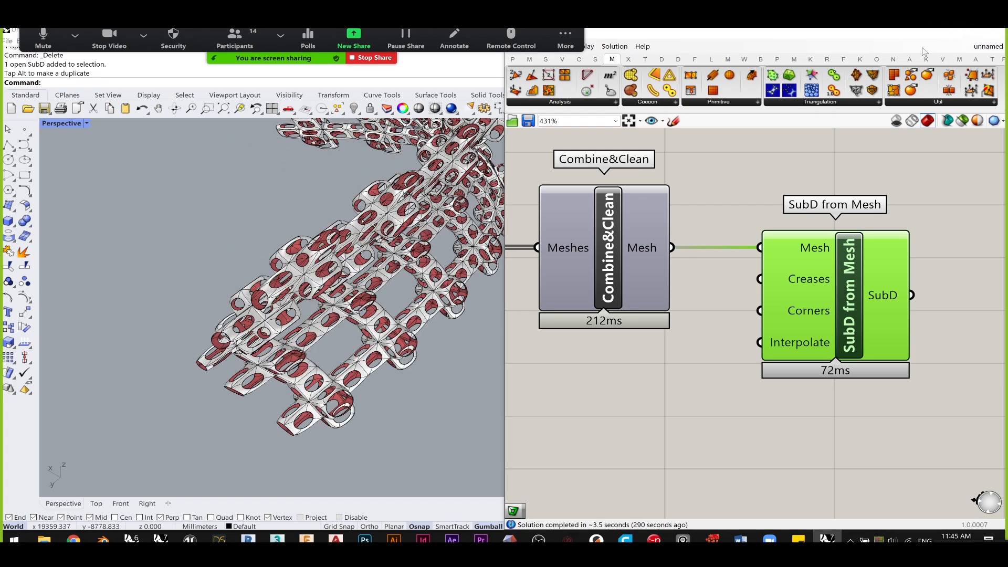
- Toggle the SubD display to flat and back to smooth, and examine the baked lattice up close
right_drag(543, 298, 424, 276)
scroll(397, 272, up, 10)
key(Tab)
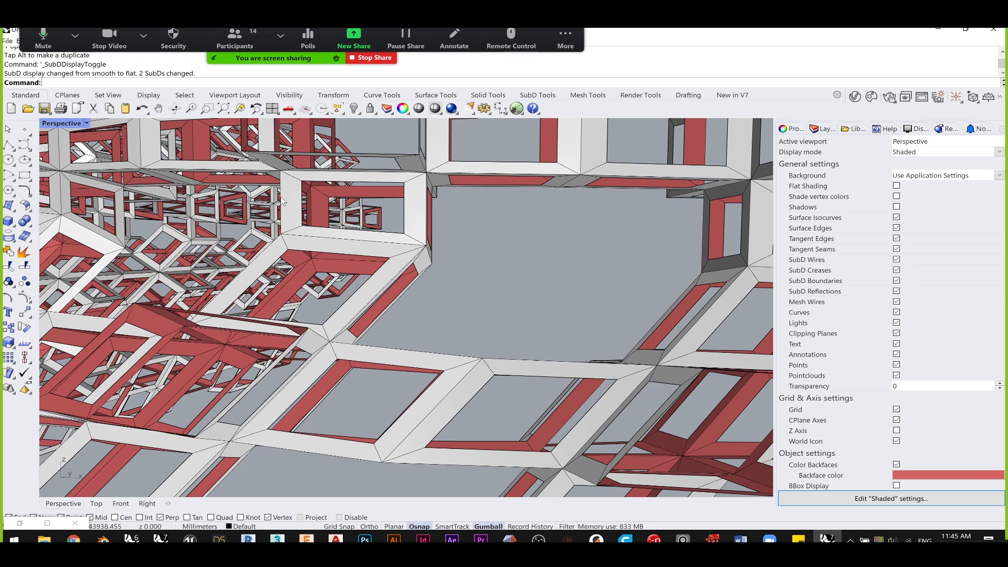
scroll(407, 284, down, 10)
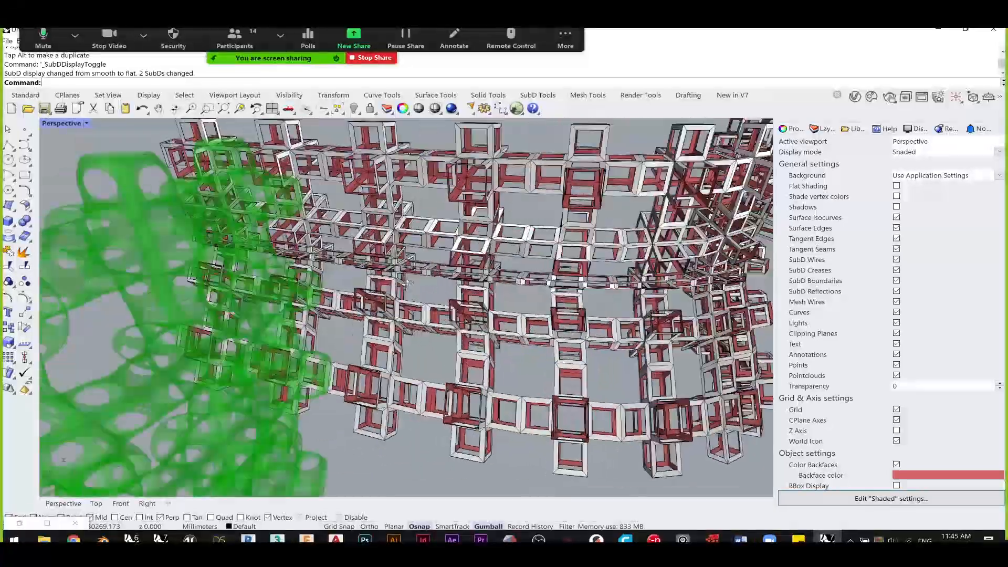
right_drag(407, 284, 508, 240)
key(Tab)
scroll(508, 240, up, 6)
scroll(508, 239, up, 8)
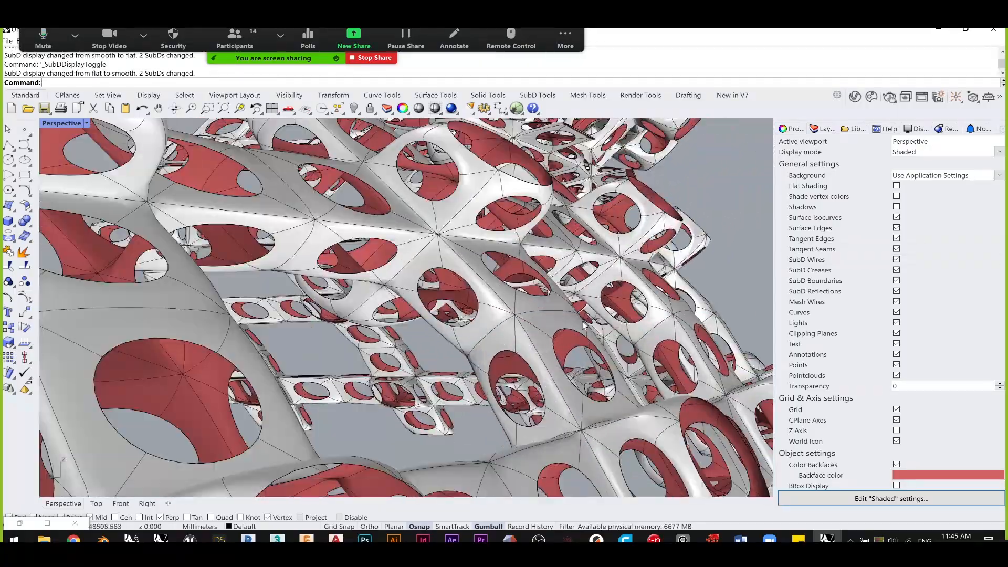
scroll(507, 293, down, 3)
right_drag(487, 300, 509, 315)
scroll(466, 362, up, 4)
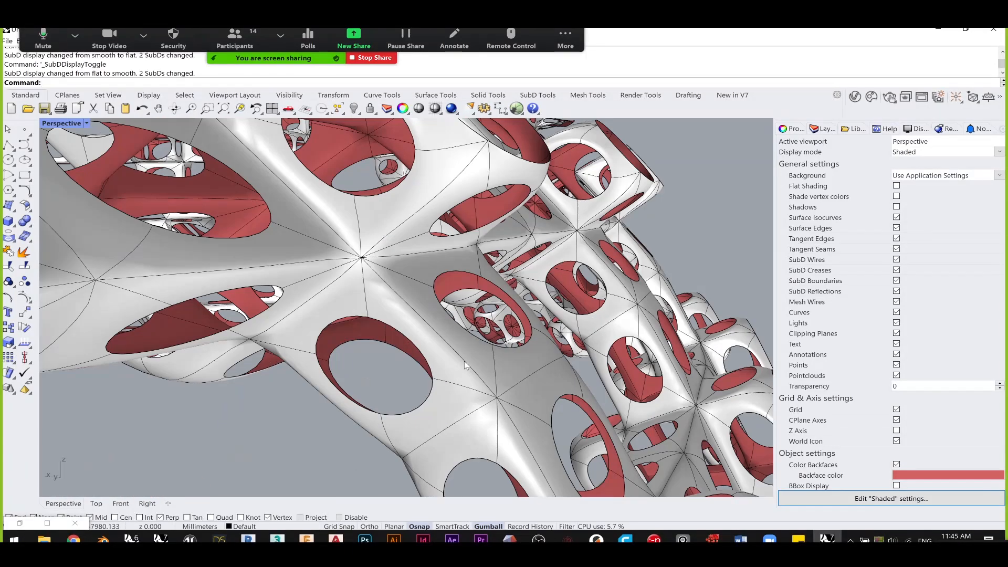
scroll(467, 364, down, 7)
right_drag(467, 363, 429, 339)
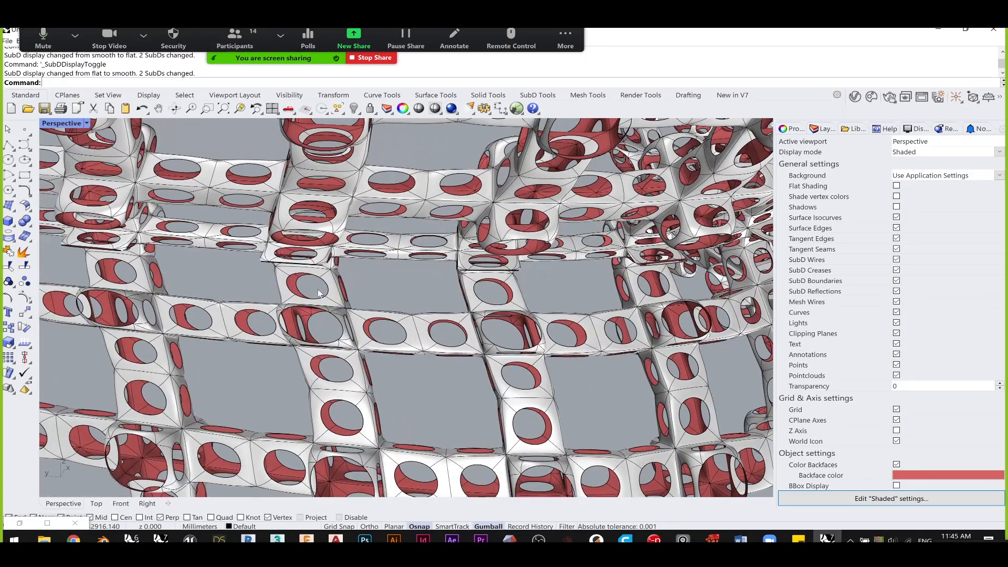
- Try to bridge the two facing edge loops of one lattice hole with Bridge, using 1 segment and Join
scroll(291, 280, up, 5)
ctrl+shift+click(319, 299)
ctrl+shift+double_click(344, 264)
ctrl+shift+double_click(281, 299)
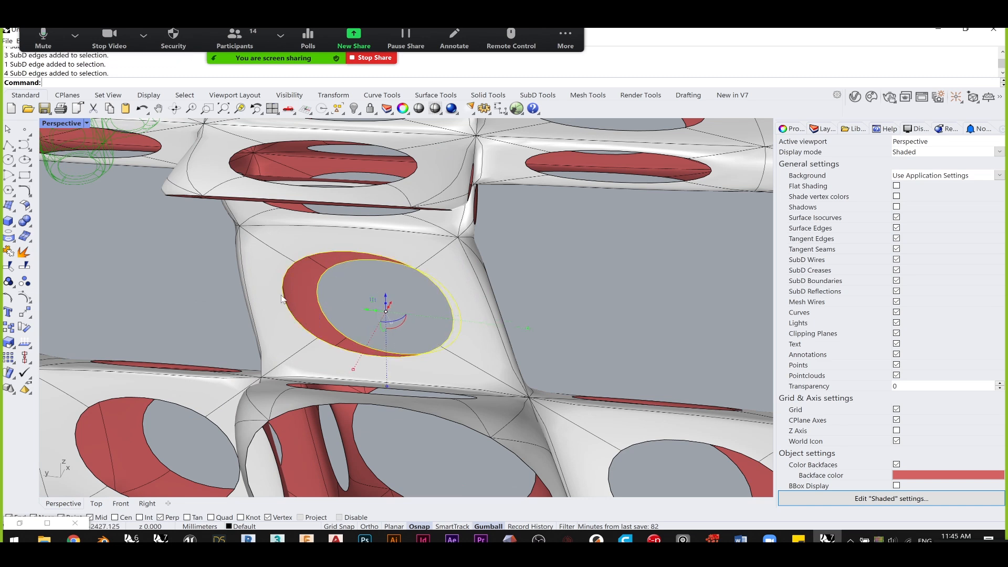
text(Br)
key(Return)
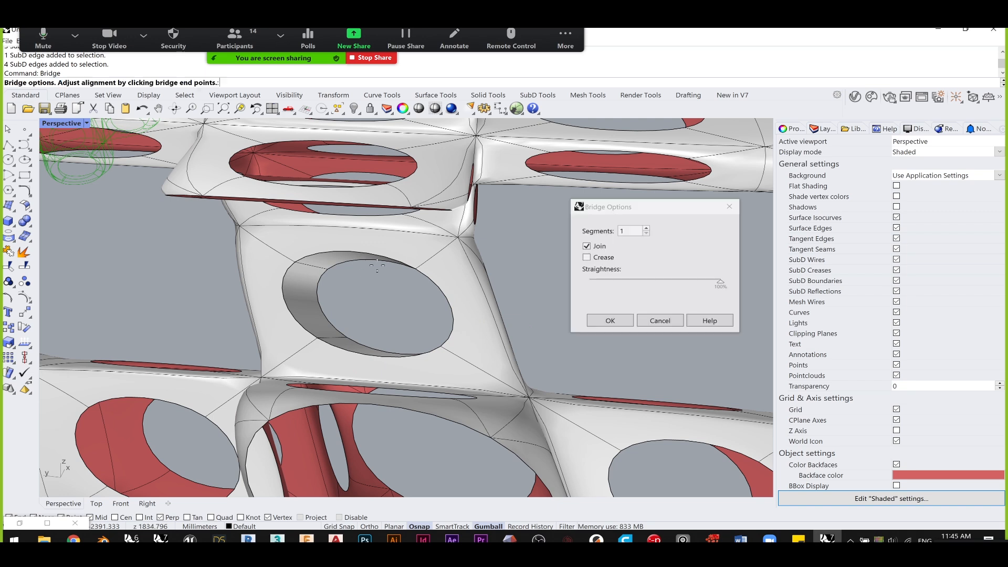
click(610, 320)
- Undo the bridge made on the baked lattice
right_drag(572, 304, 584, 305)
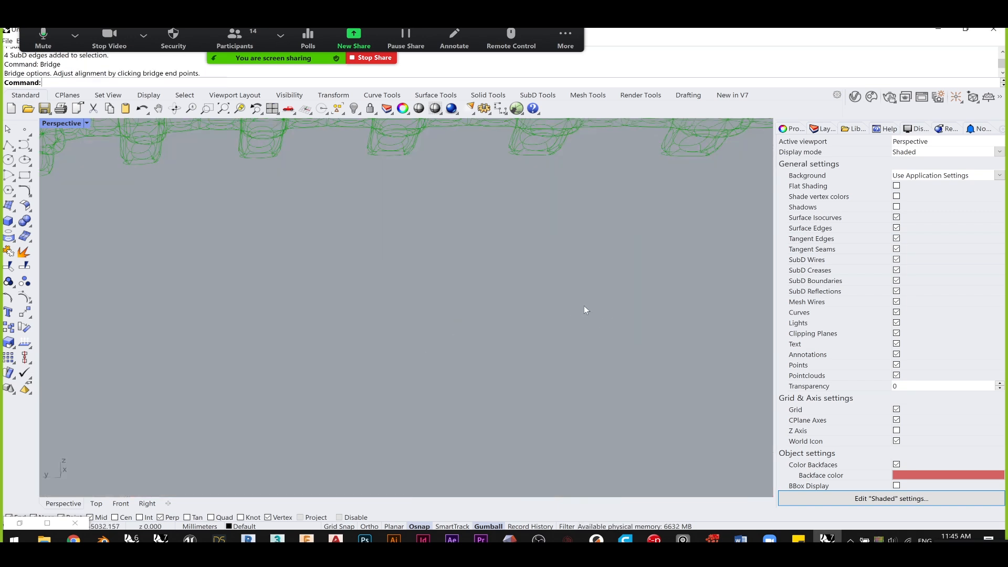
scroll(438, 294, down, 5)
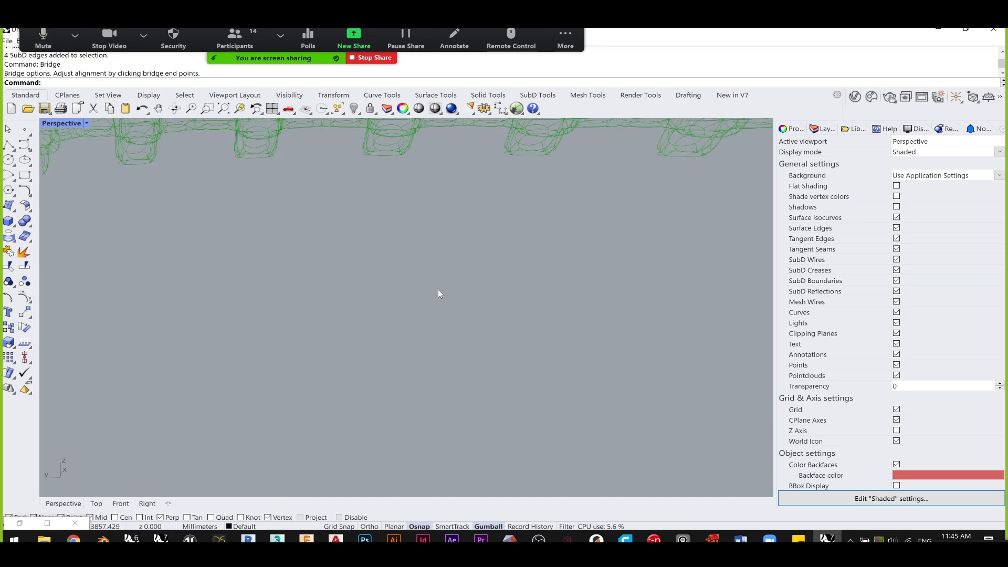
scroll(434, 290, up, 3)
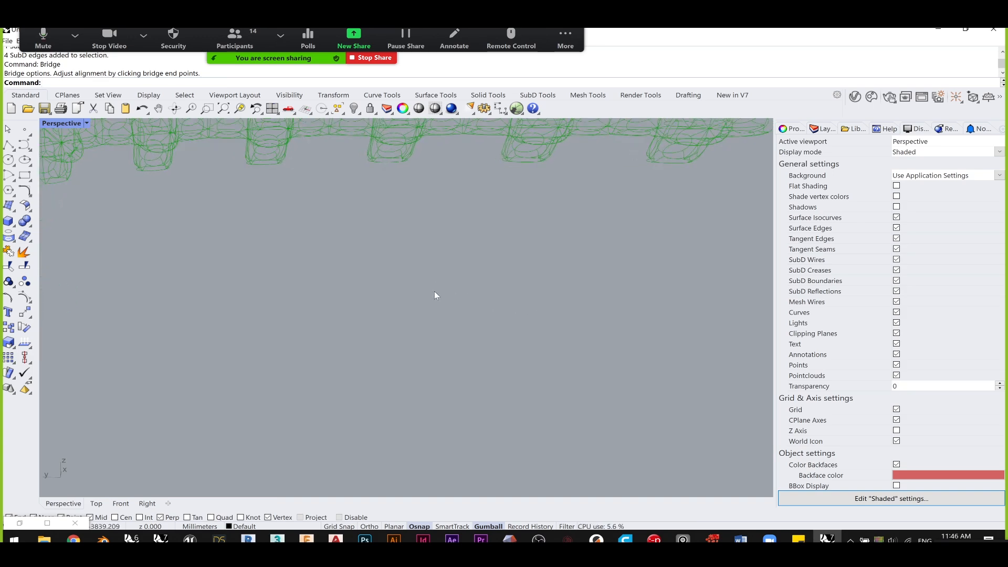
key(ctrl+z)
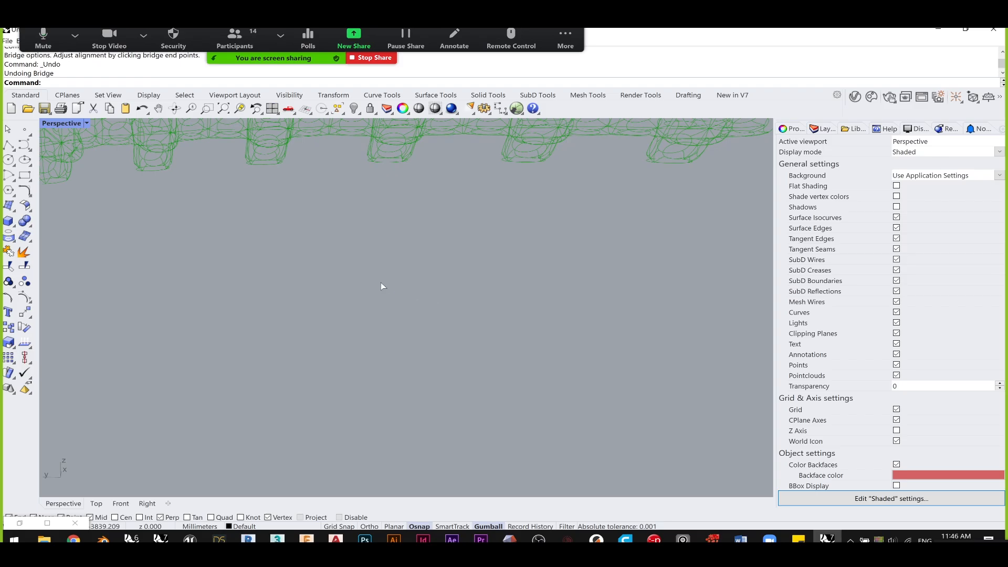
- Offset the baked SubD as a solid with OffsetSubD at a distance of 10 and delete the original surface
right_drag(298, 286, 388, 297)
scroll(324, 282, down, 6)
mouse_move(263, 316)
right_down()
mouse_move(349, 298)
mouse_move(238, 317)
mouse_move(349, 275)
mouse_move(355, 318)
mouse_move(468, 291)
mouse_move(428, 318)
right_up()
scroll(346, 298, down, 6)
scroll(356, 318, up, 5)
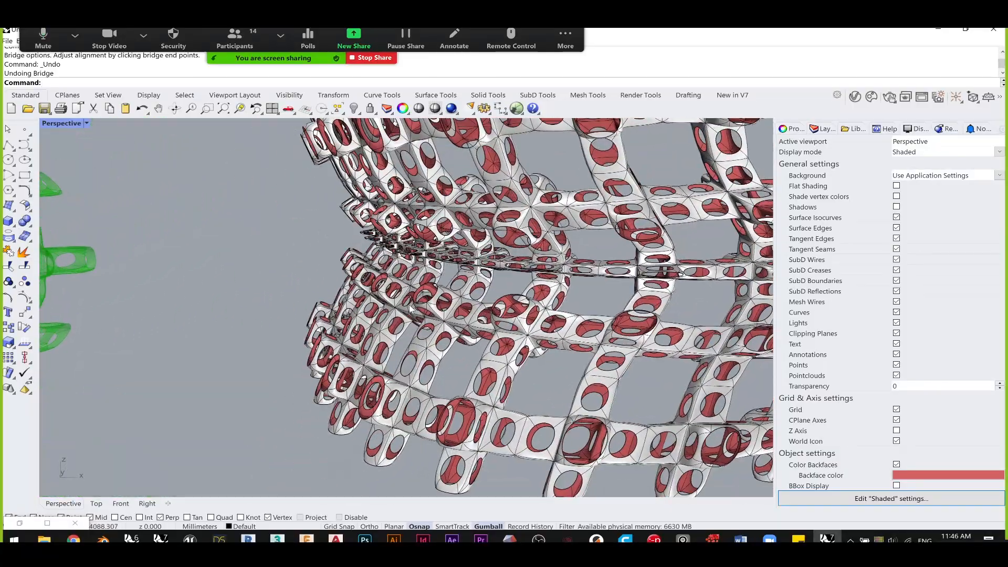
scroll(430, 321, up, 7)
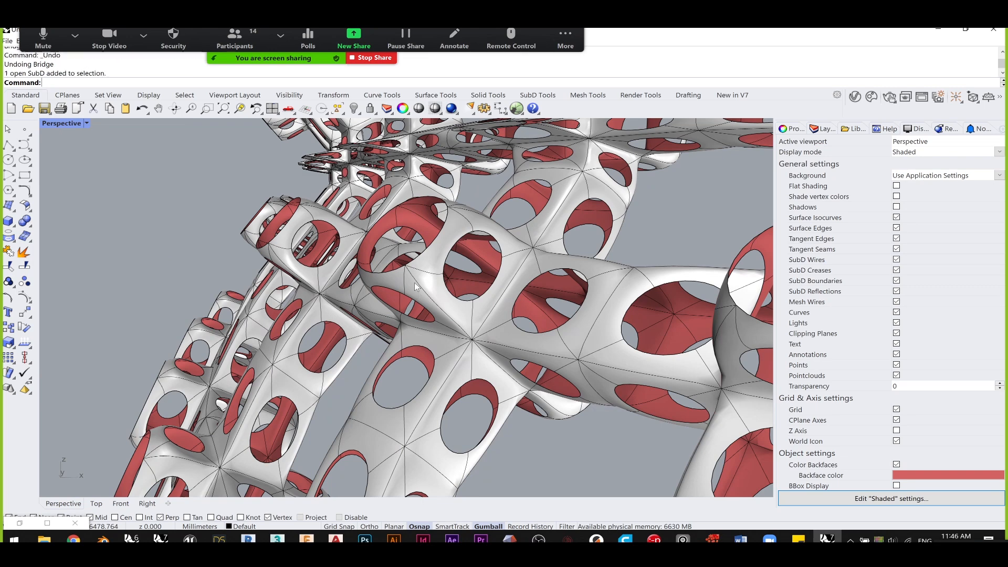
click(414, 282)
text(OffsetSubD)
key(Return)
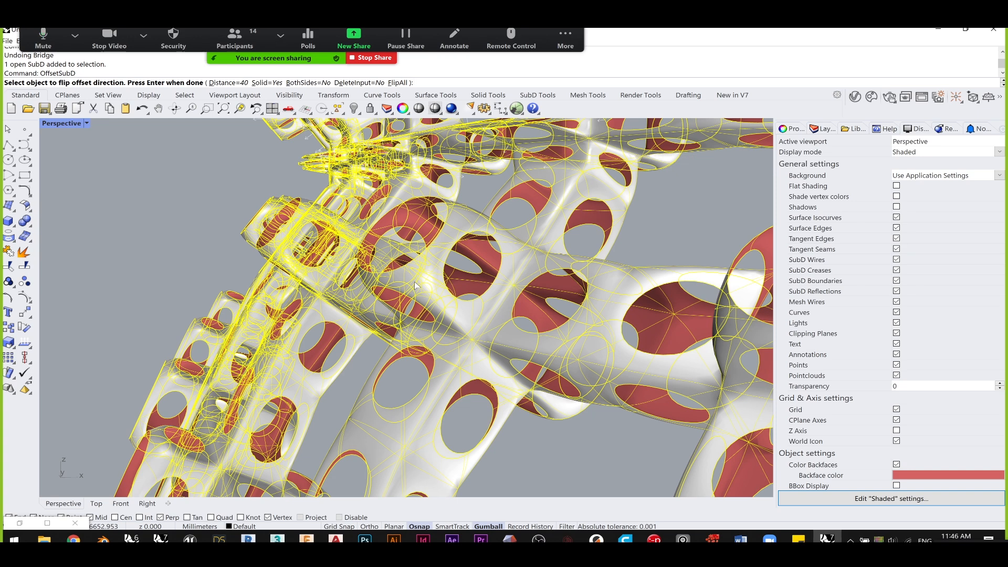
text(10)
key(Return)
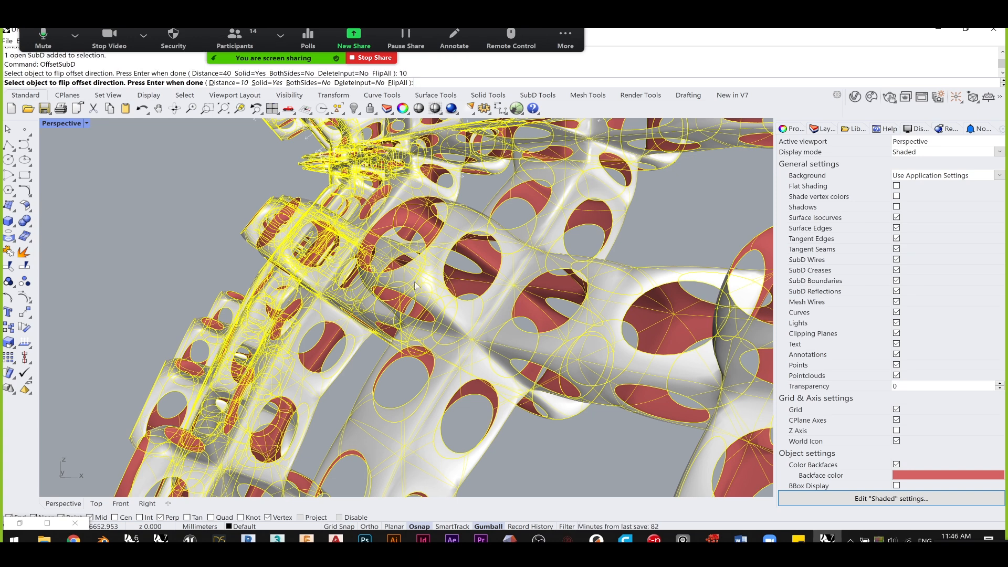
key(Return)
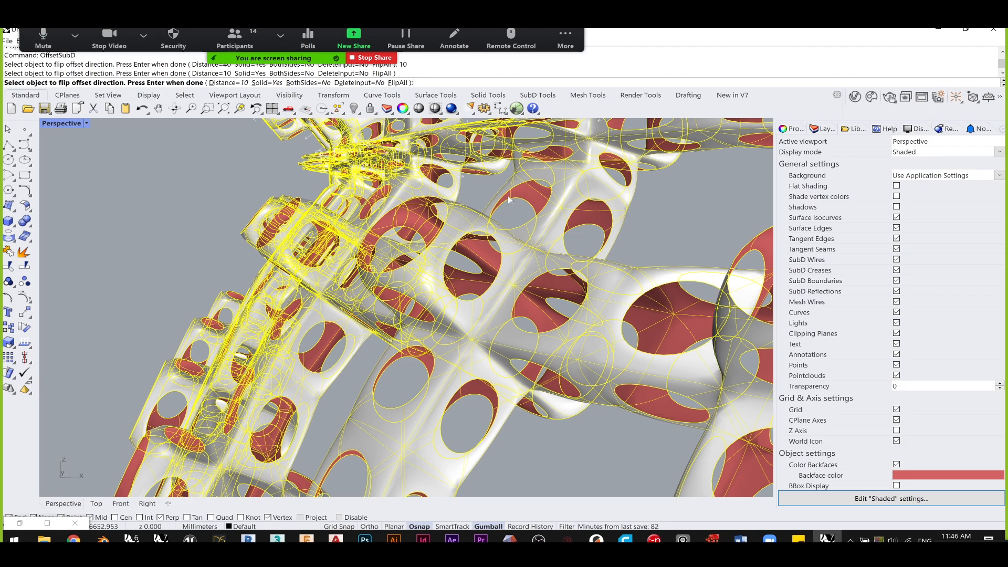
key(Delete)
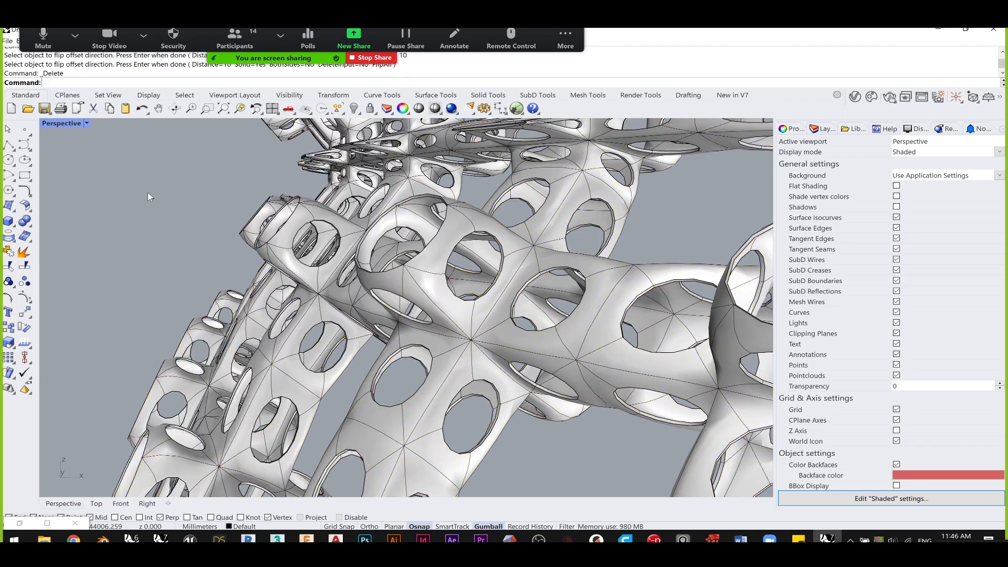
- Run the EMap environment map analysis on the thickened SubD lattice
scroll(400, 276, down, 3)
right_drag(549, 288, 370, 286)
scroll(400, 277, down, 4)
scroll(394, 288, up, 2)
scroll(371, 288, up, 3)
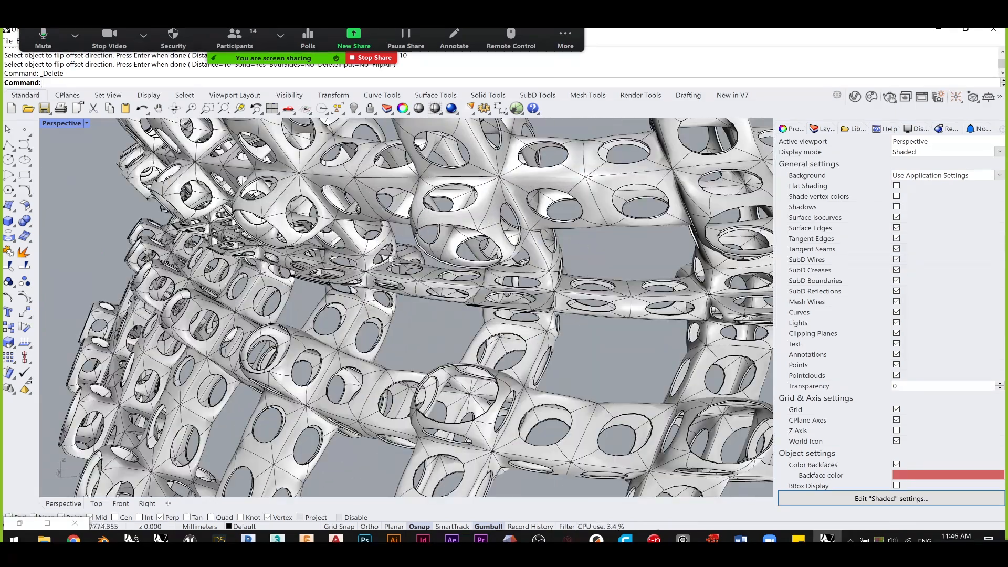
click(395, 254)
text(EMap)
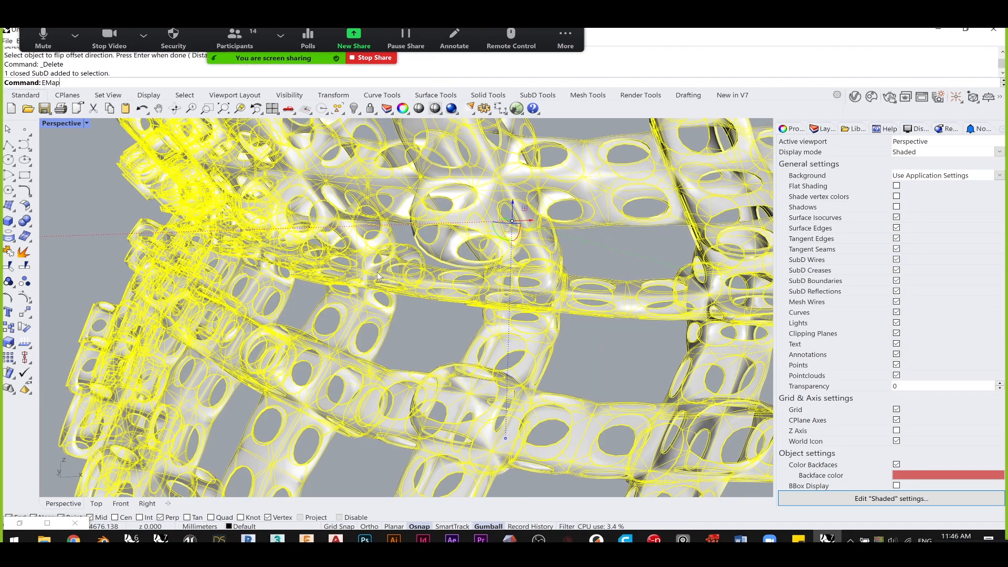
key(Return)
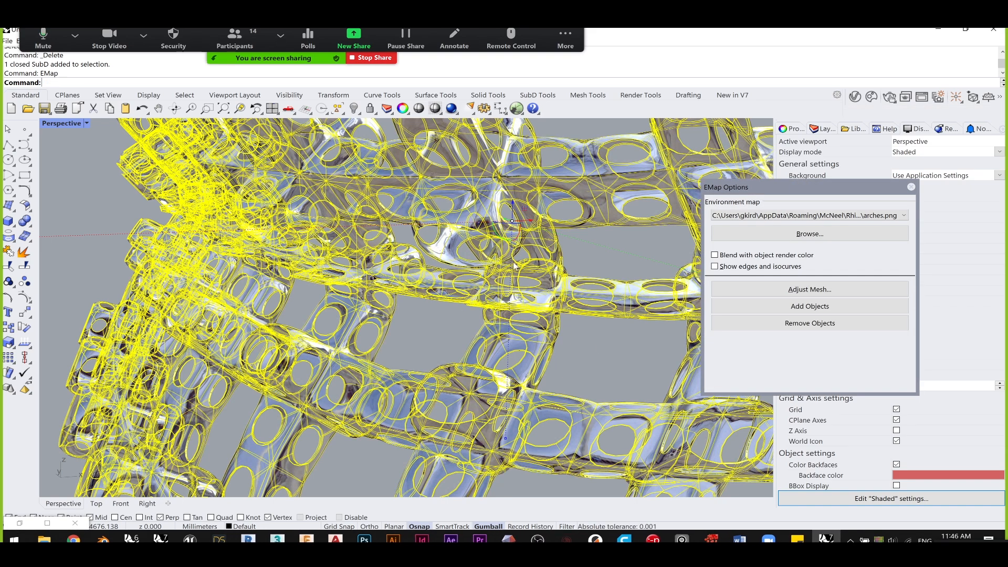
- Examine the reflections across the lattice from several angles and close the EMap analysis
click(578, 351)
scroll(578, 351, down, 6)
scroll(387, 276, up, 10)
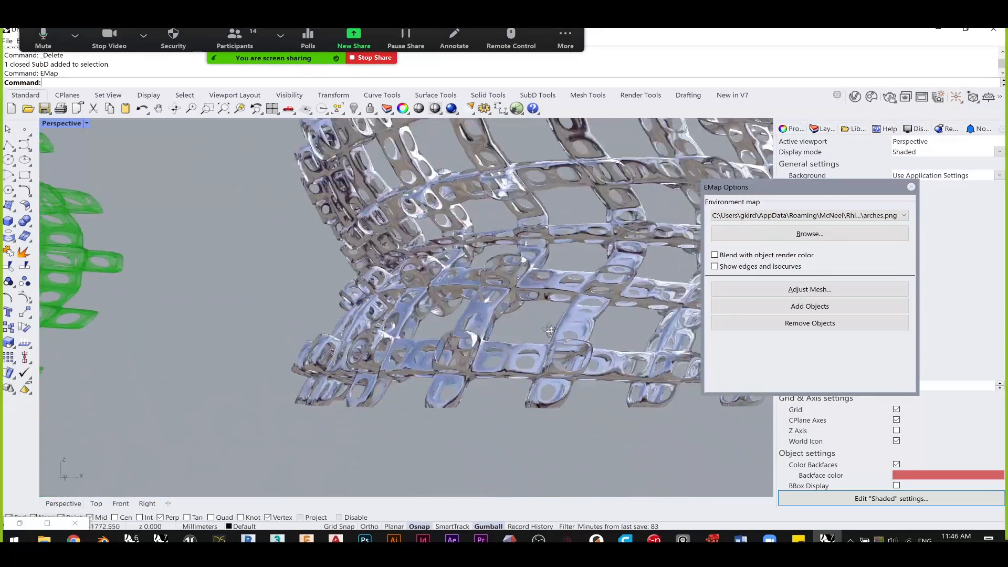
mouse_move(392, 265)
right_down()
mouse_move(376, 234)
mouse_move(410, 237)
mouse_move(463, 266)
mouse_move(339, 241)
mouse_move(399, 247)
right_up()
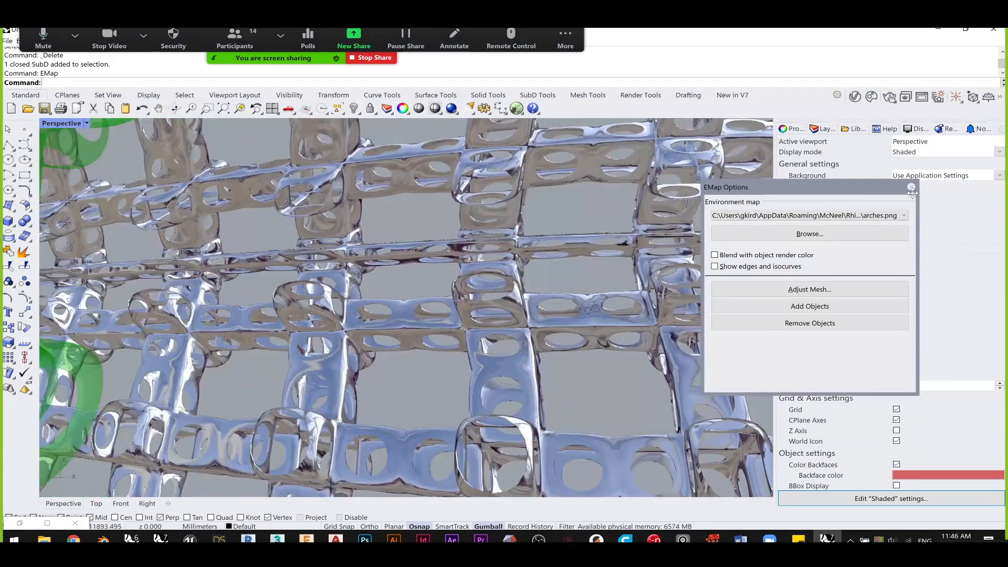
click(911, 188)
- Delete the thickened SubD lattice so only the component preview is left
click(475, 300)
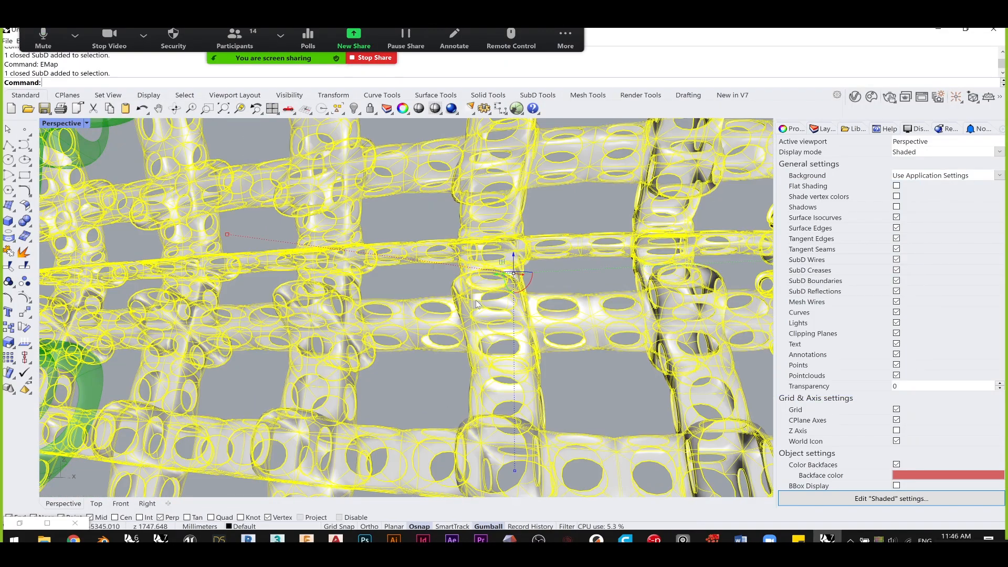
key(Delete)
scroll(366, 310, down, 10)
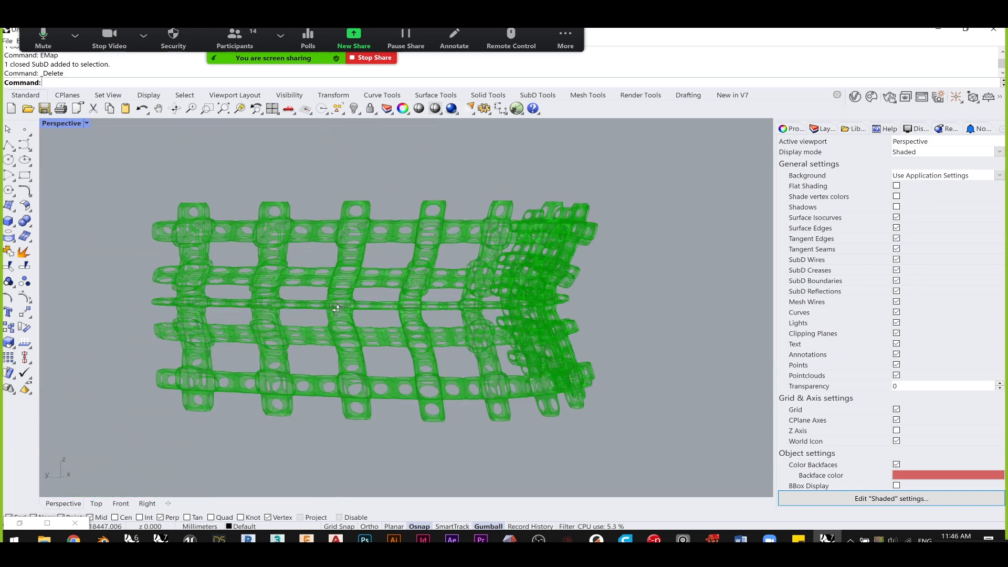
- Switch back to Grasshopper and group the components from Face Boundaries through the last Combine&Clean, including the scale factor slider
click(20, 523)
scroll(868, 226, down, 3)
click(743, 151)
scroll(682, 171, down, 3)
right_drag(672, 179, 788, 236)
right_drag(680, 252, 689, 251)
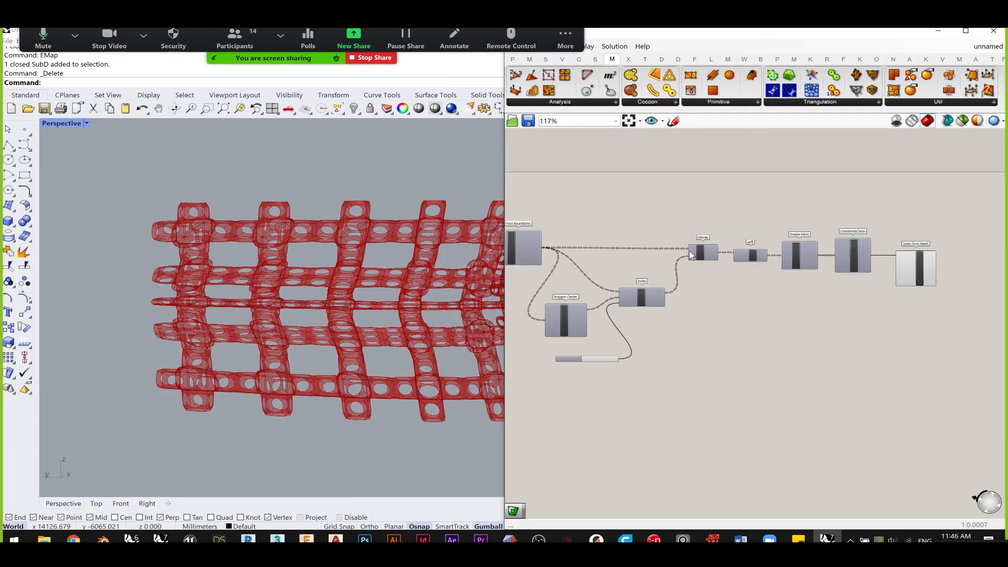
scroll(689, 252, up, 3)
right_drag(613, 312, 732, 300)
scroll(731, 301, down, 2)
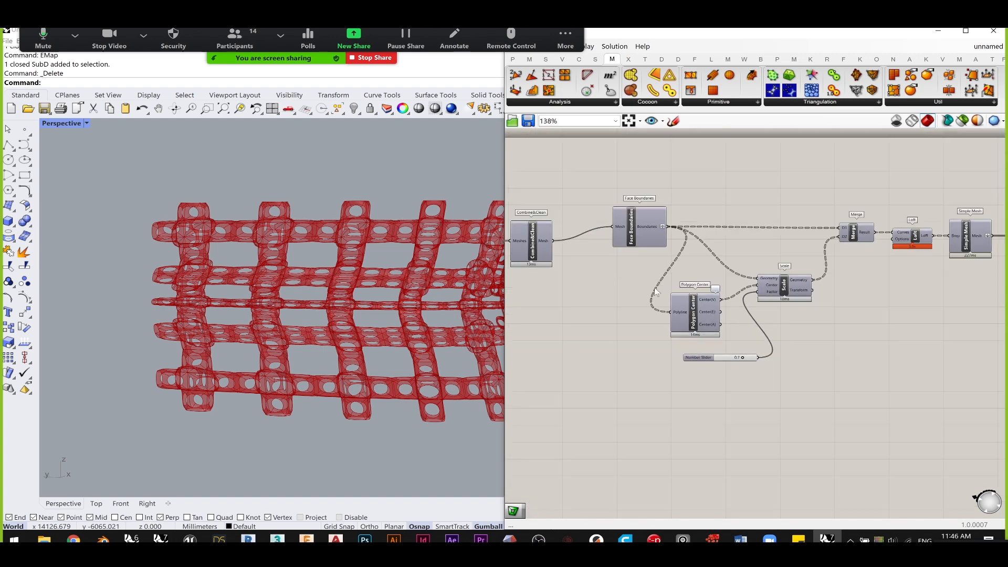
scroll(752, 276, down, 2)
drag(892, 371, 587, 200)
middle_click(587, 200)
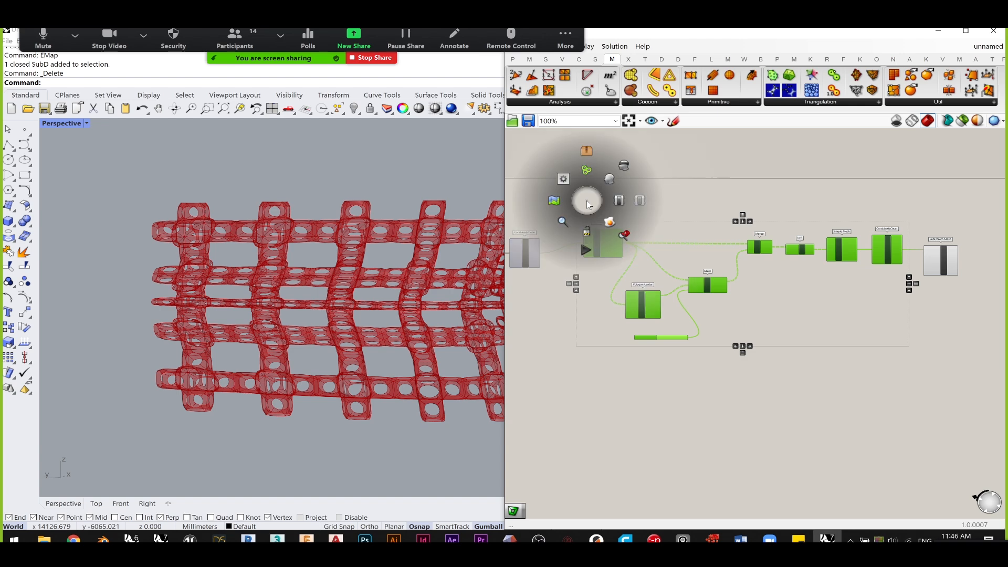
click(579, 172)
- Nudge Face Boundaries and Scale to tidy the layout inside the new group
click(604, 257)
scroll(604, 252, up, 4)
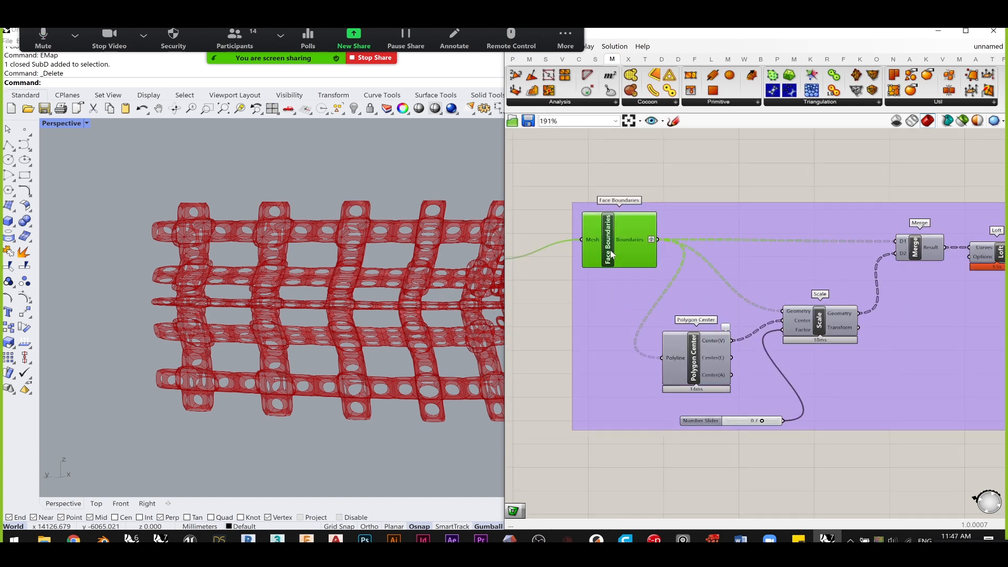
drag(611, 256, 597, 262)
right_drag(843, 254, 755, 256)
drag(749, 327, 758, 323)
right_drag(852, 266, 756, 274)
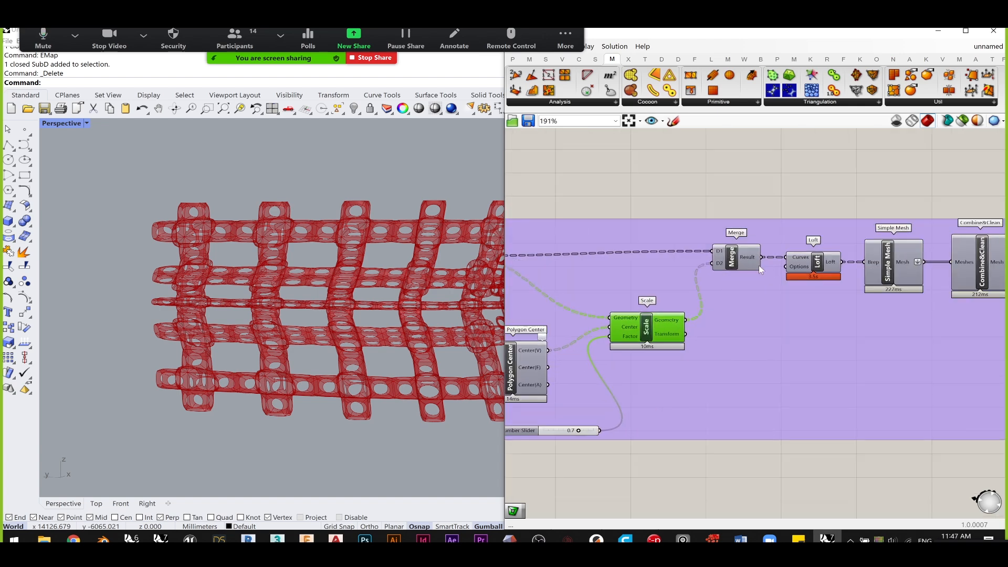
click(817, 277)
right_drag(897, 262, 742, 276)
click(742, 280)
click(822, 285)
- Move the whole purple group slightly higher on the canvas and clear the selection
scroll(796, 286, down, 5)
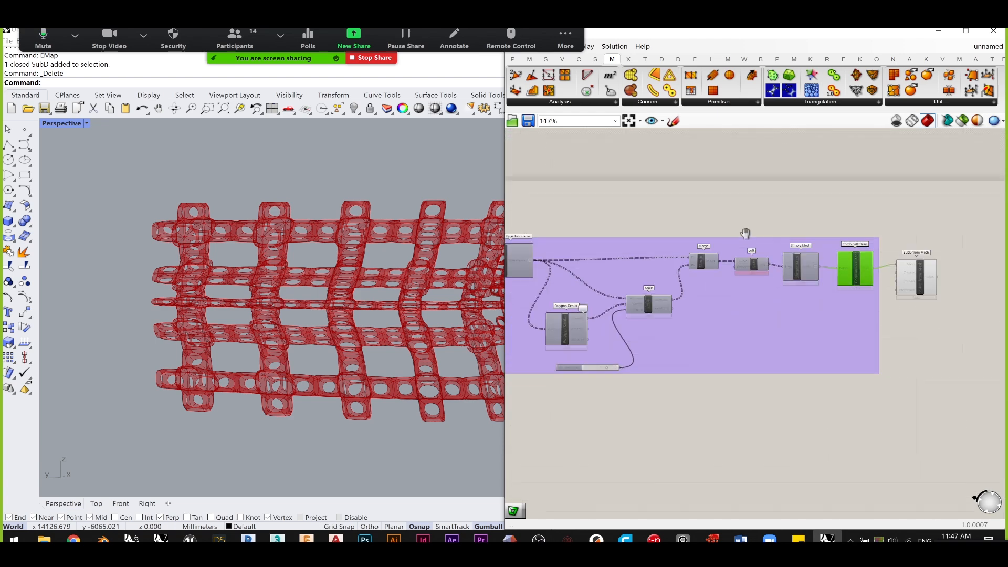
drag(792, 291, 785, 261)
click(818, 328)
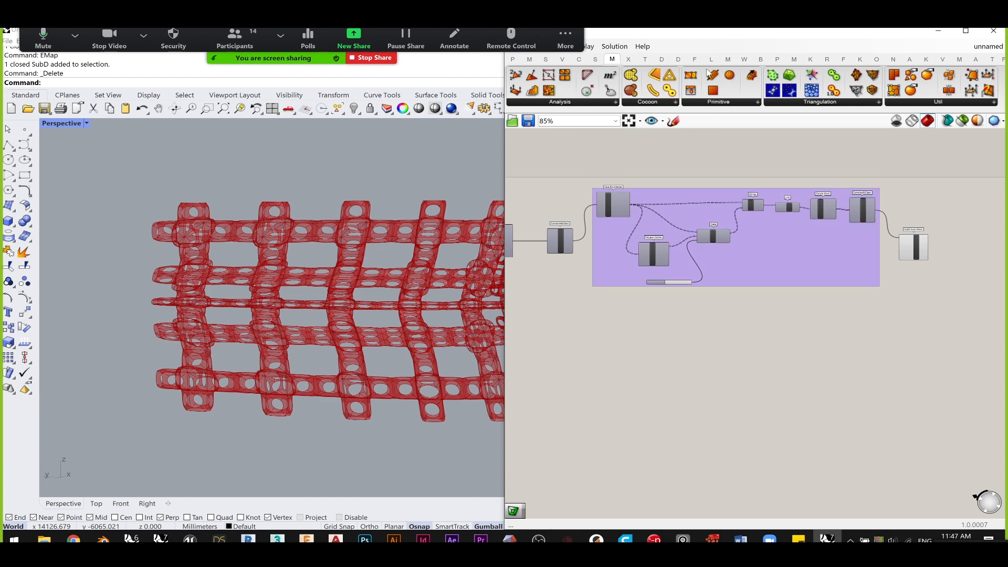
- Place a Weaverbird's Picture Frame component below the purple group, inspect its inputs and delete it
click(744, 59)
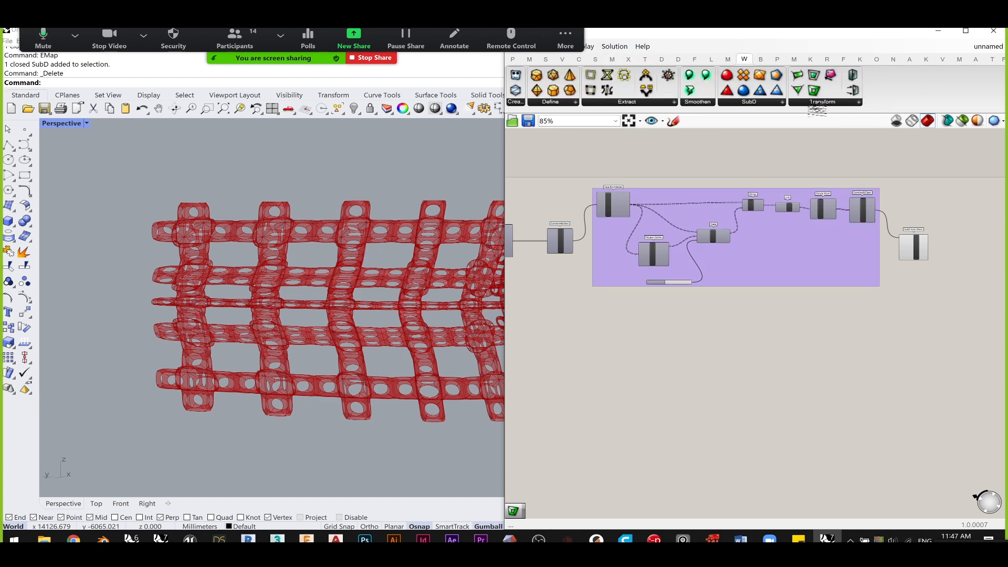
click(813, 103)
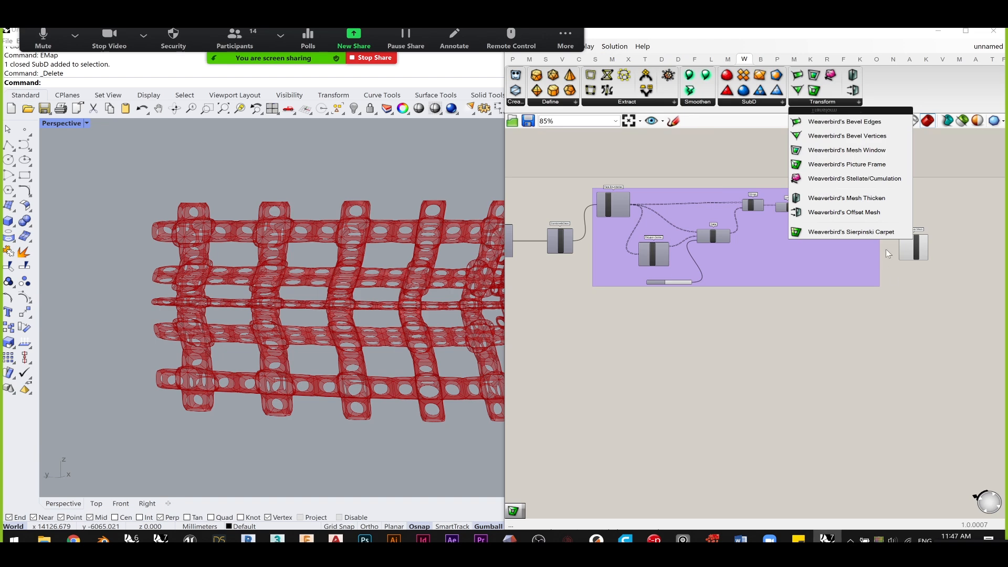
drag(847, 164, 595, 324)
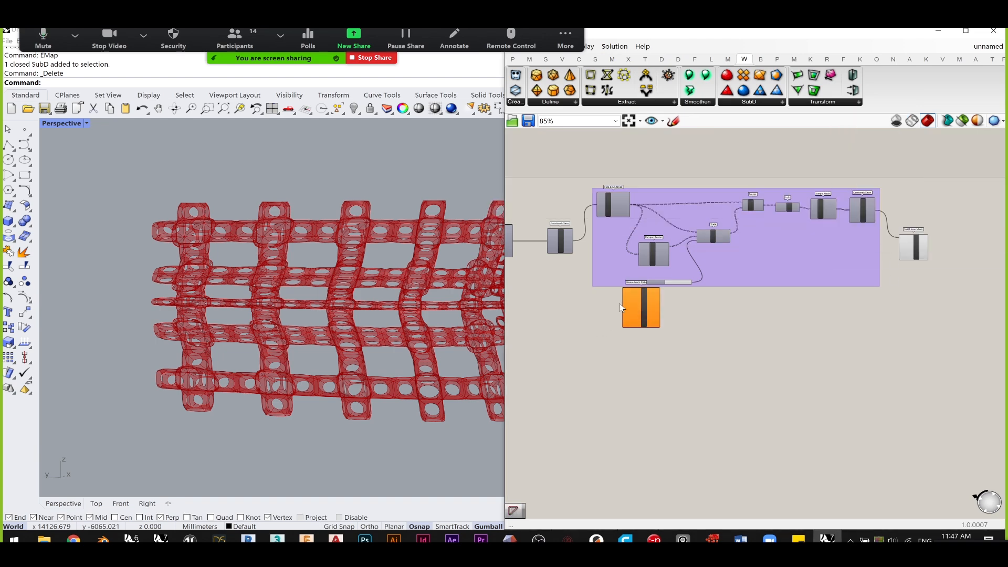
scroll(628, 306, up, 4)
drag(696, 322, 699, 345)
click(734, 337)
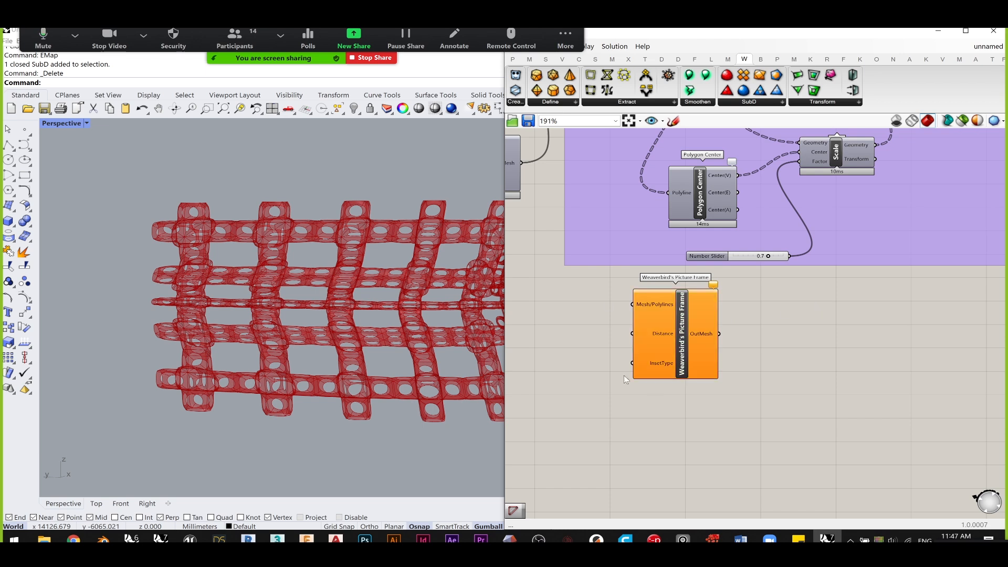
click(686, 322)
key(Delete)
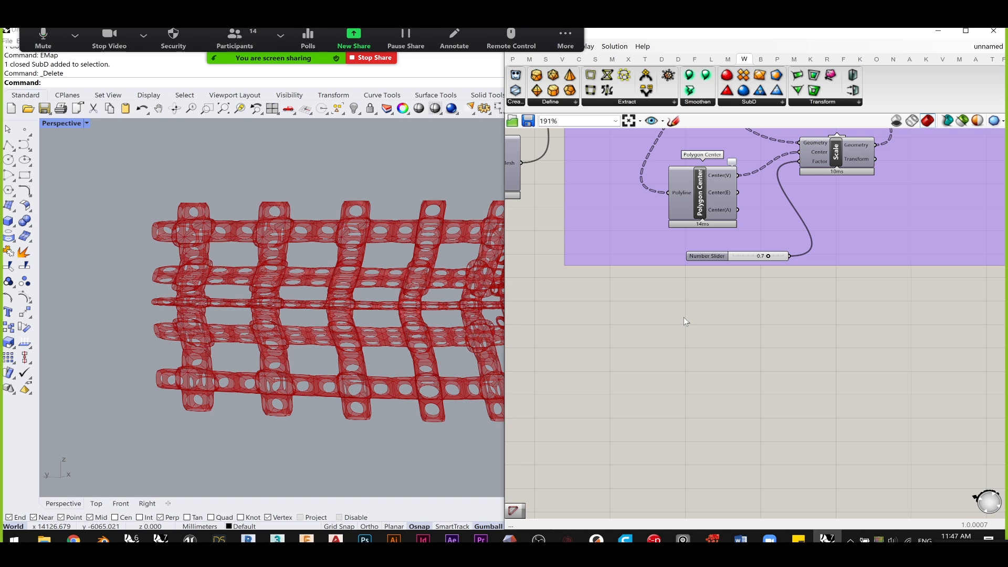
- Examine the whole definition around the purple group and the lattice preview in the perspective viewport
scroll(697, 248, down, 4)
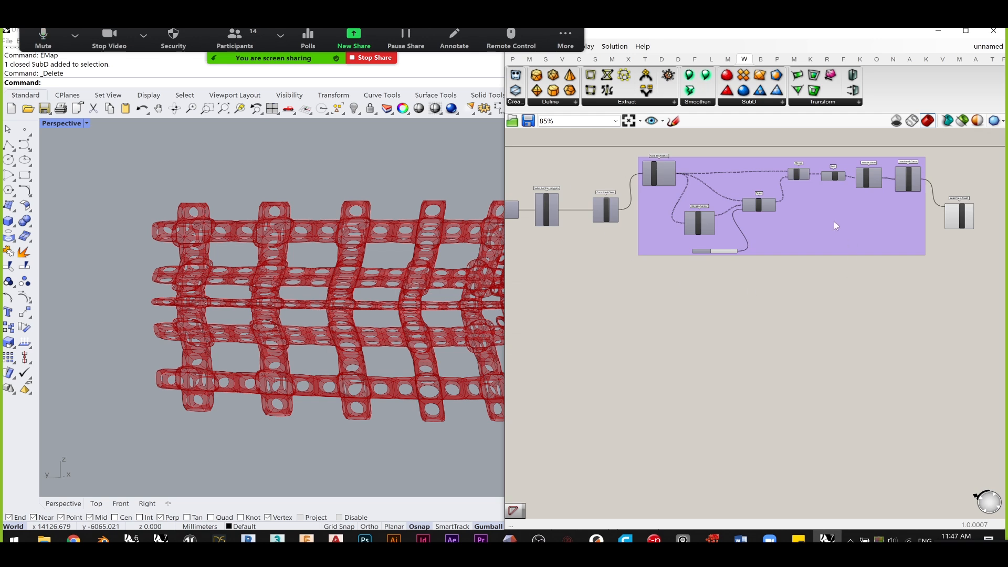
scroll(739, 148, down, 4)
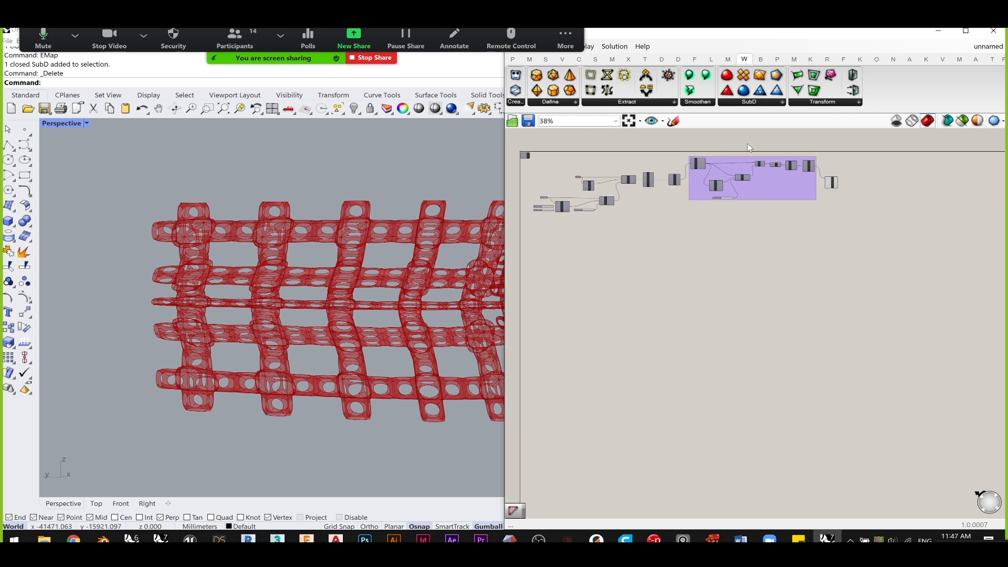
scroll(802, 194, up, 3)
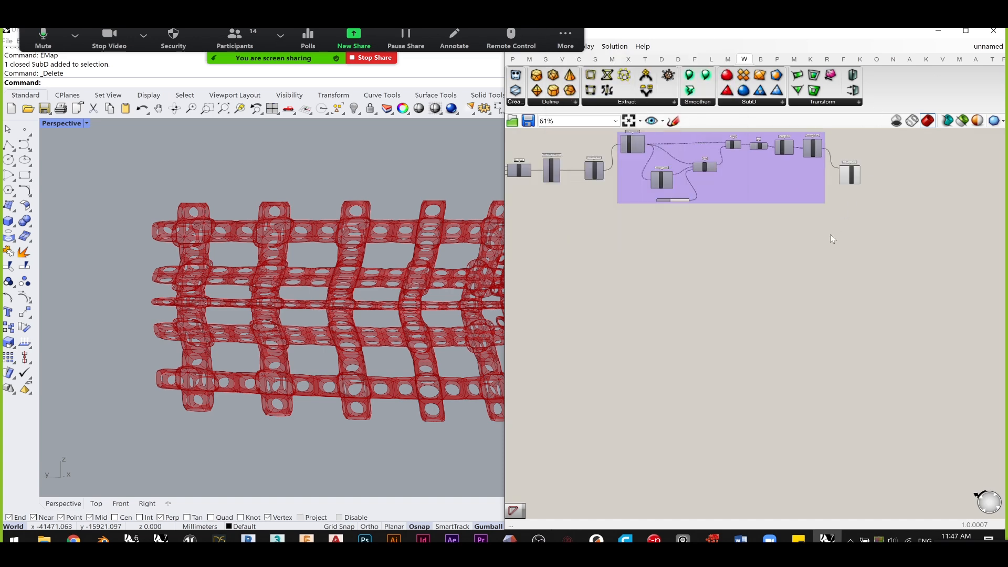
right_drag(772, 228, 865, 309)
drag(935, 341, 717, 254)
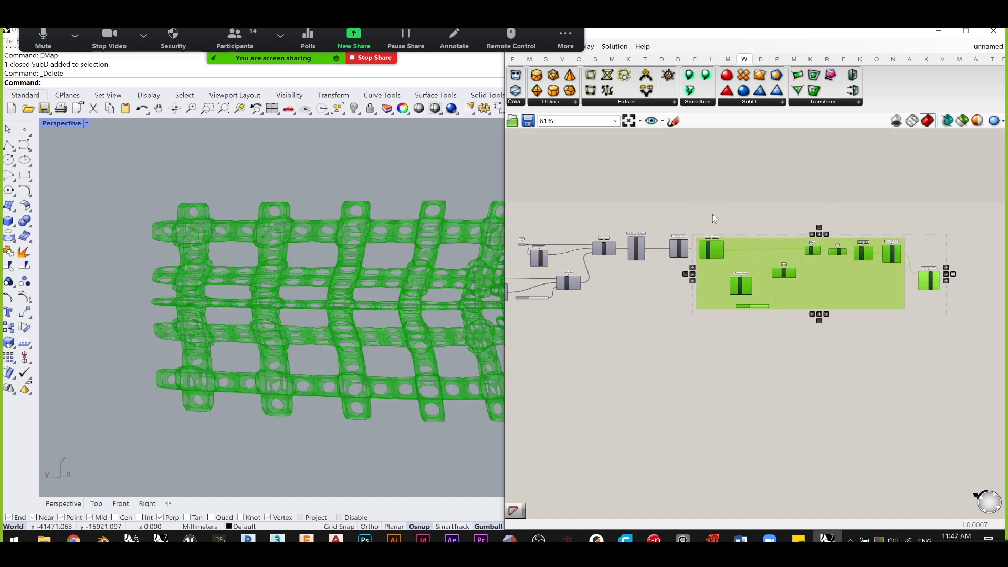
click(717, 209)
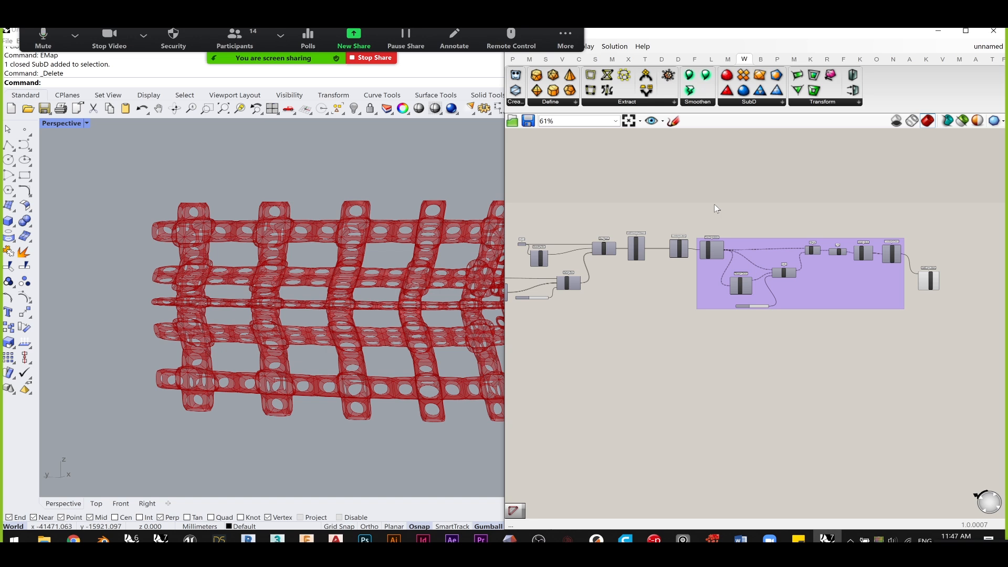
scroll(714, 203, down, 2)
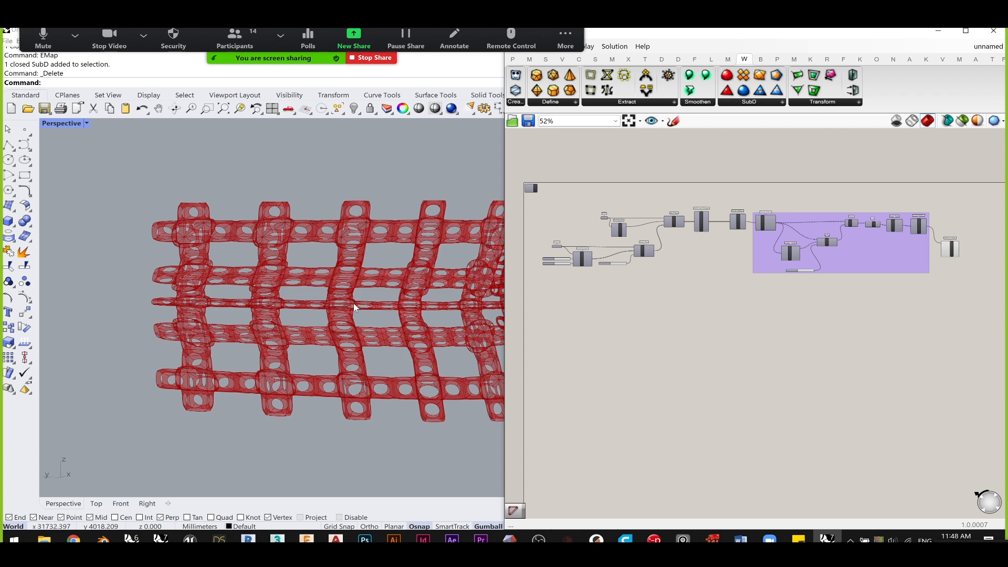
scroll(324, 309, down, 5)
scroll(324, 310, up, 3)
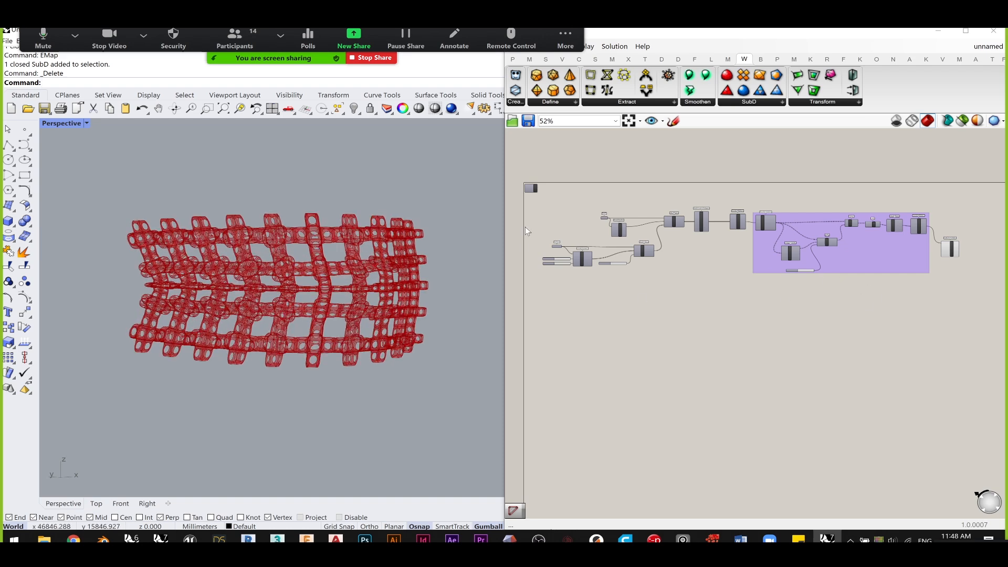
scroll(437, 302, up, 3)
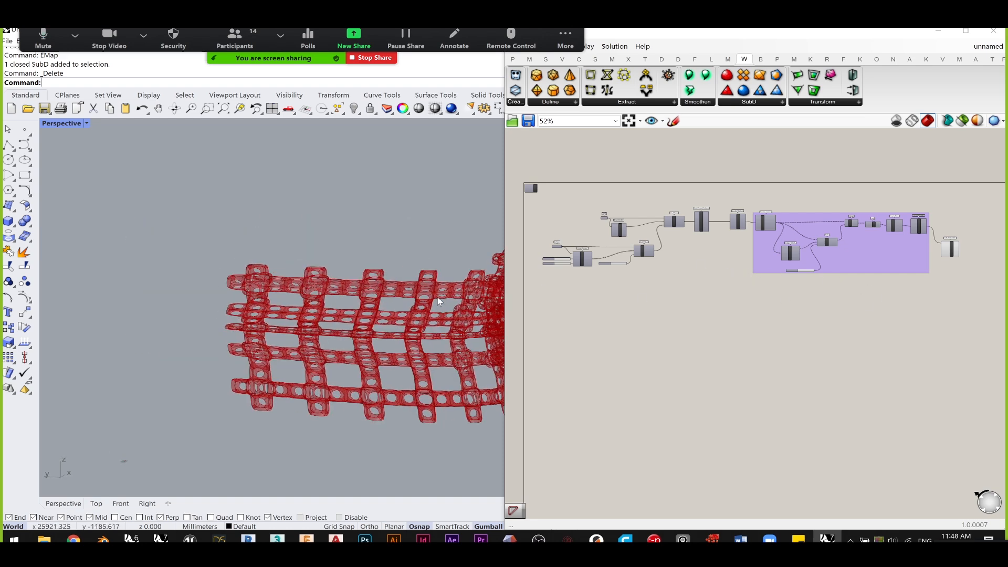
right_drag(437, 302, 394, 286)
scroll(712, 215, up, 3)
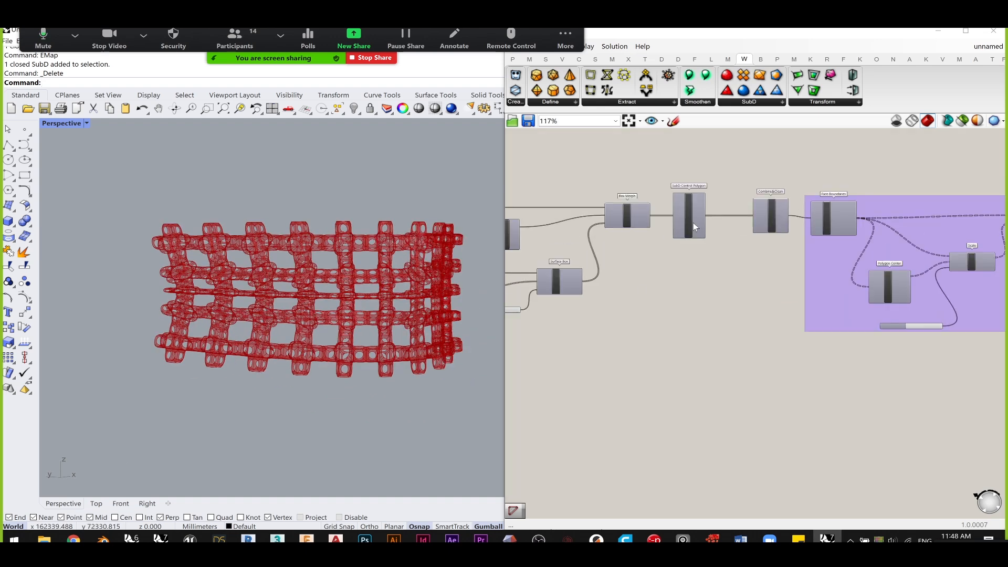
- Move the SubD parameter farther from Bounding Box and turn on the preview of the SubD and Surface parameters
scroll(614, 221, up, 5)
click(613, 188)
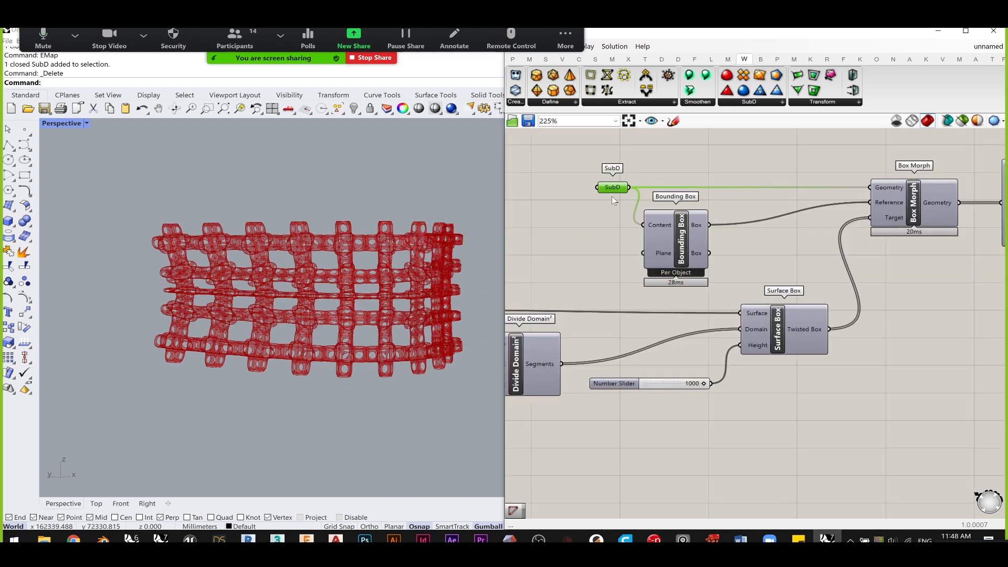
right_drag(610, 194, 732, 219)
drag(736, 214, 665, 213)
middle_click(666, 212)
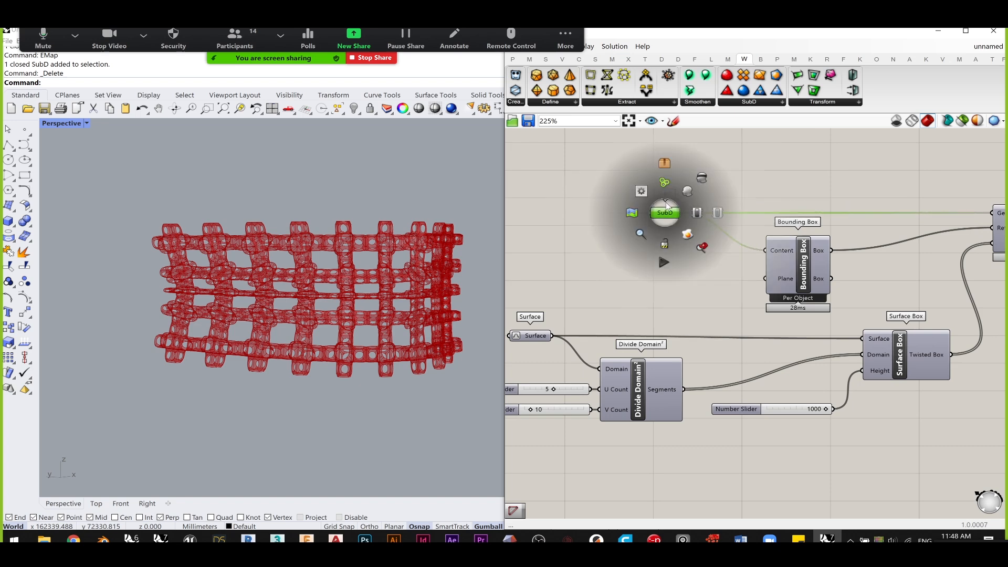
right_drag(671, 274, 743, 241)
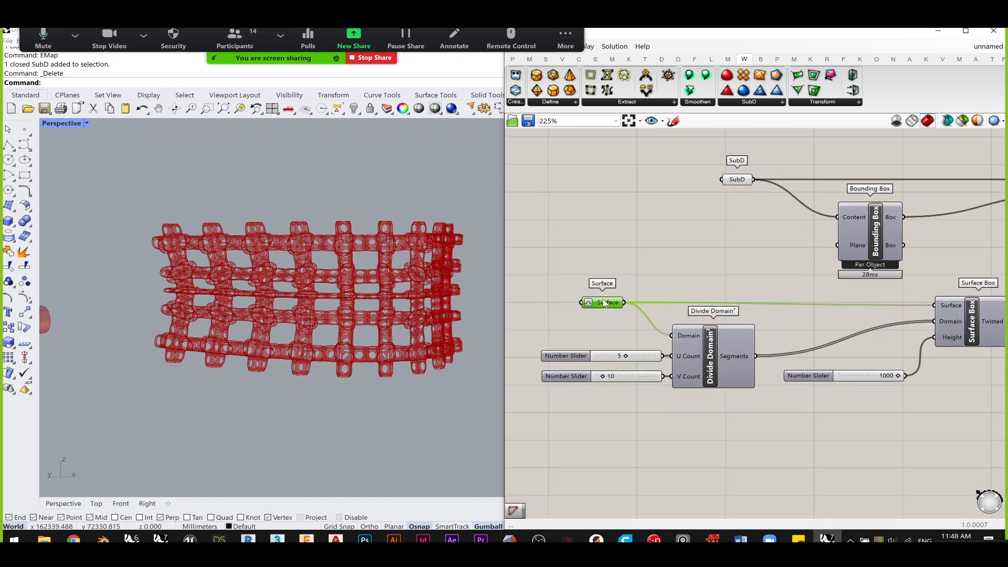
middle_click(604, 302)
click(625, 277)
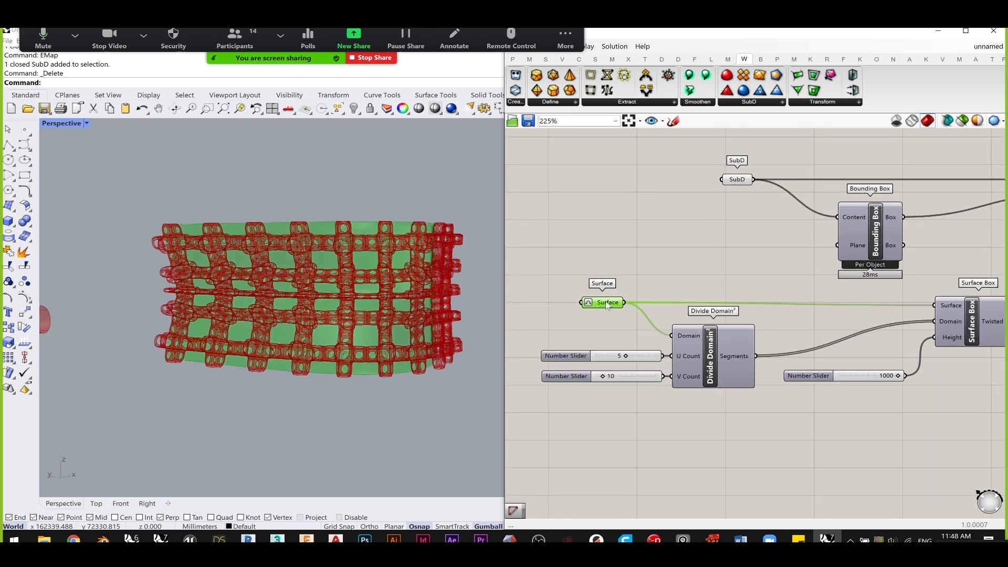
drag(798, 320, 570, 161)
click(714, 215)
- Delete all components together with the purple group so the Grasshopper canvas is empty
scroll(722, 236, down, 5)
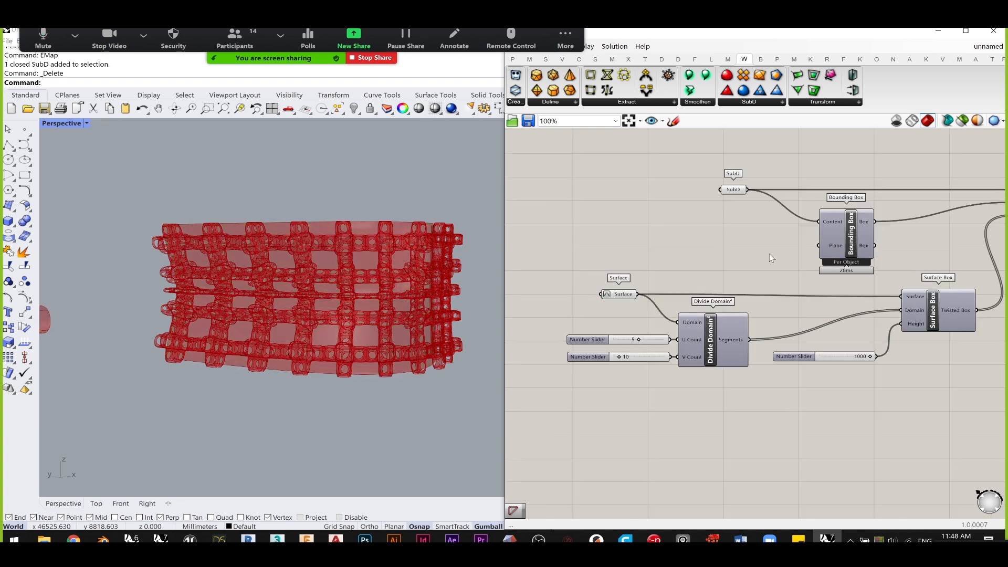
scroll(799, 267, down, 1)
right_drag(661, 202, 810, 190)
drag(580, 210, 755, 314)
middle_click(755, 314)
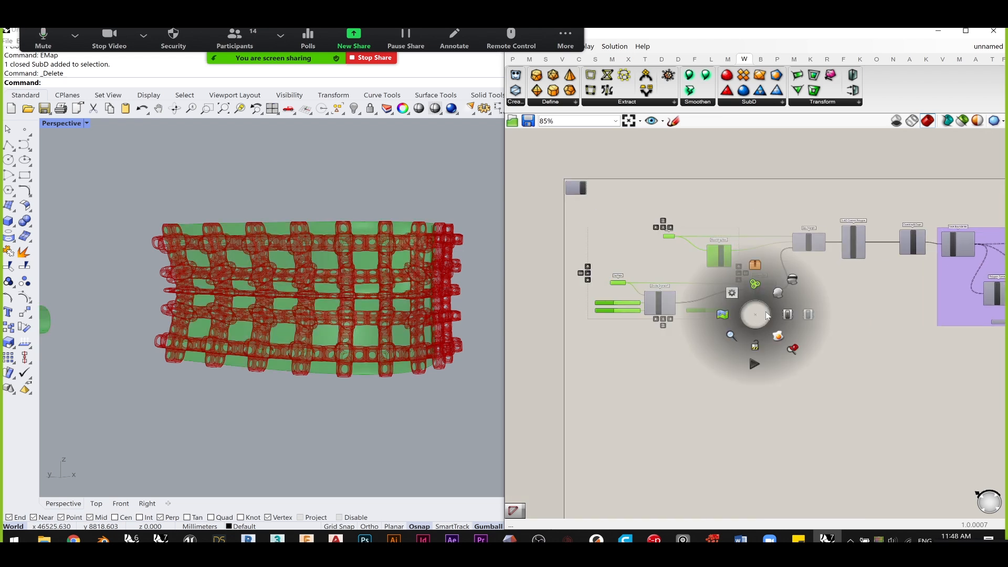
click(791, 314)
click(851, 315)
scroll(851, 315, down, 3)
right_drag(852, 315, 653, 302)
drag(937, 375, 522, 191)
key(Delete)
right_drag(540, 199, 811, 266)
drag(810, 403, 609, 181)
key(Delete)
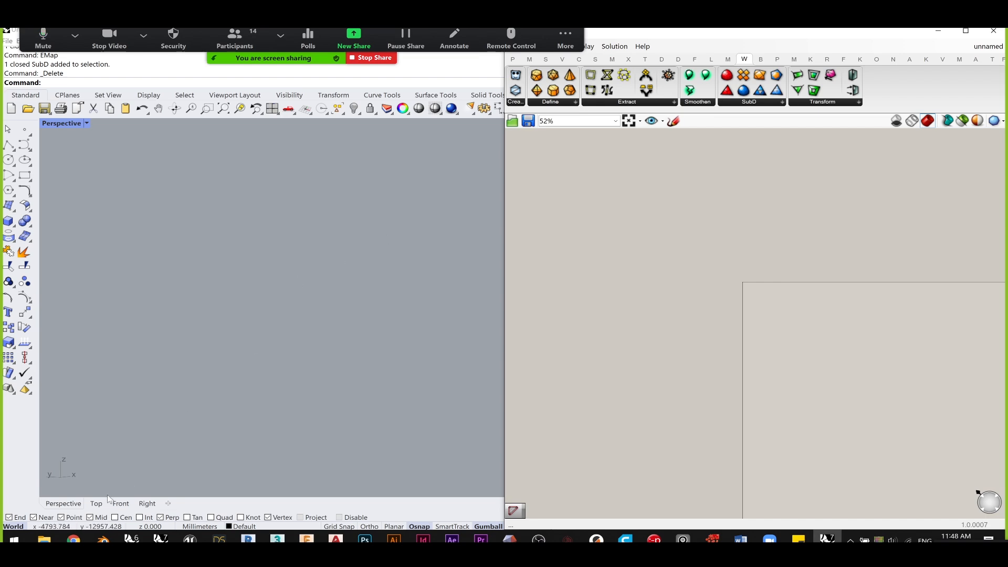
- Switch to Chrome and view the Armadillo Vault photo and the Very Good Project 25 page
click(73, 540)
click(75, 35)
click(702, 36)
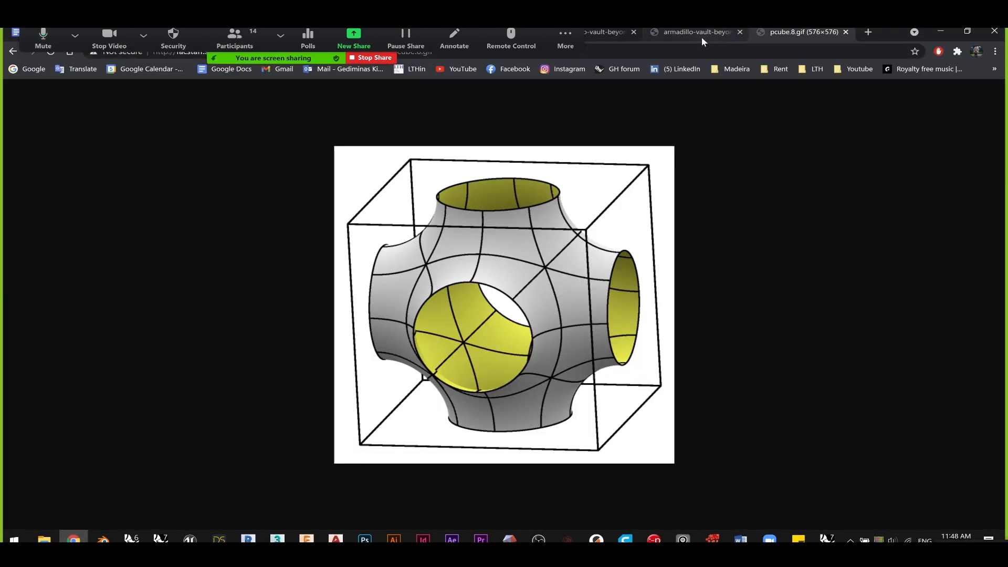
click(701, 36)
drag(900, 26, 891, 111)
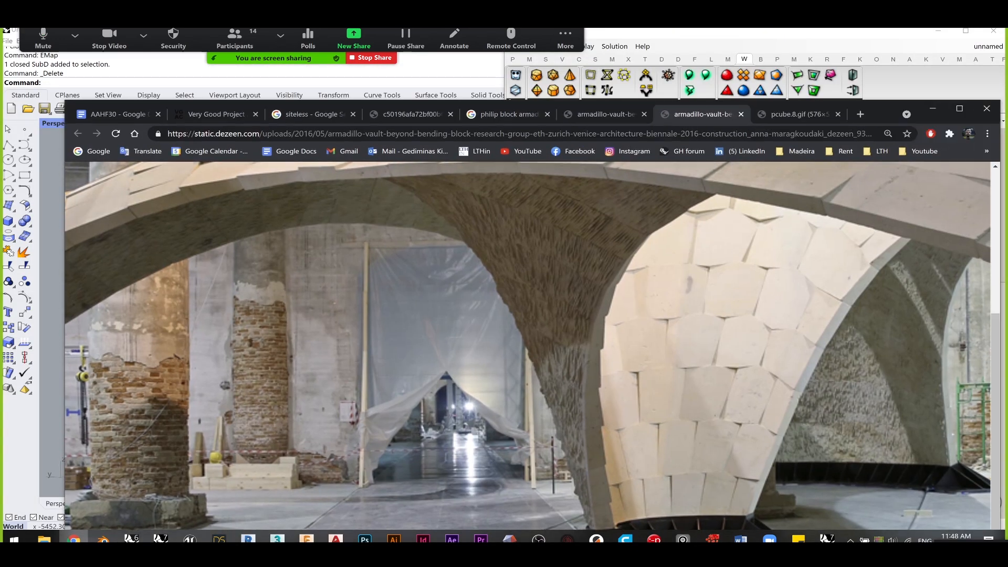
click(199, 113)
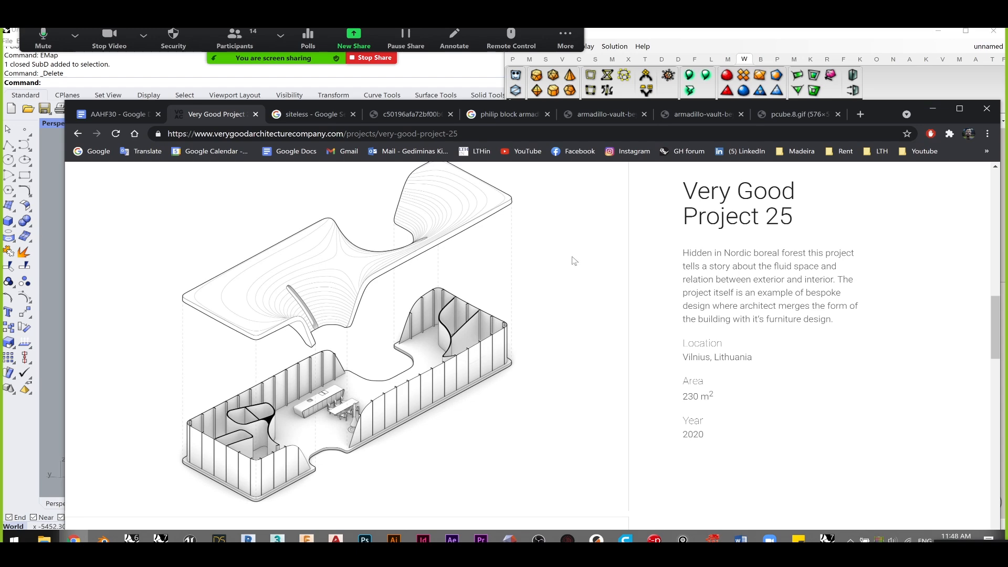
double_click(884, 110)
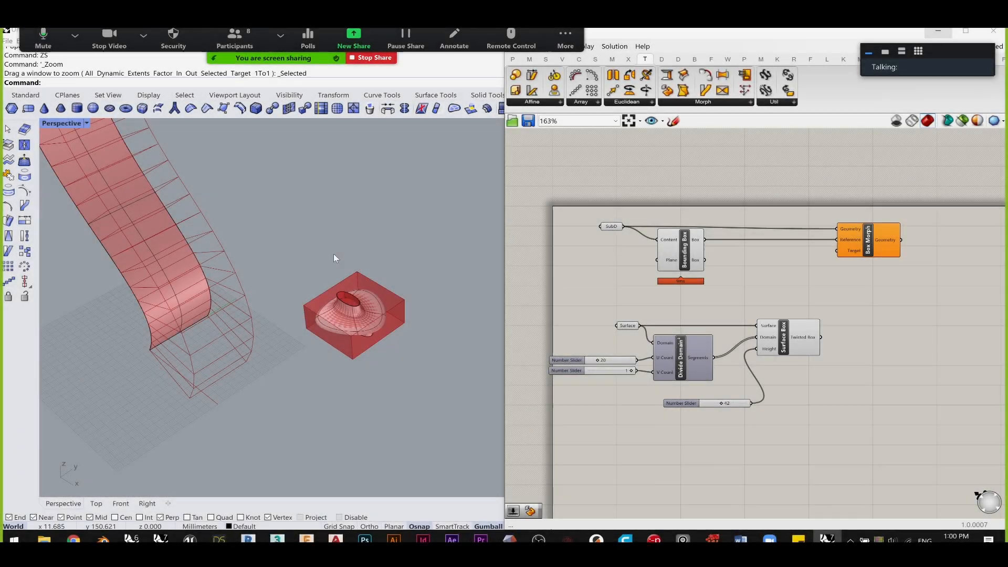
- Examine the boxed surface and SubD module in the viewport and the Bounding Box, Surface Box and Box Morph components
scroll(335, 253, down, 4)
shift+right_drag(335, 253, 329, 304)
scroll(339, 336, down, 4)
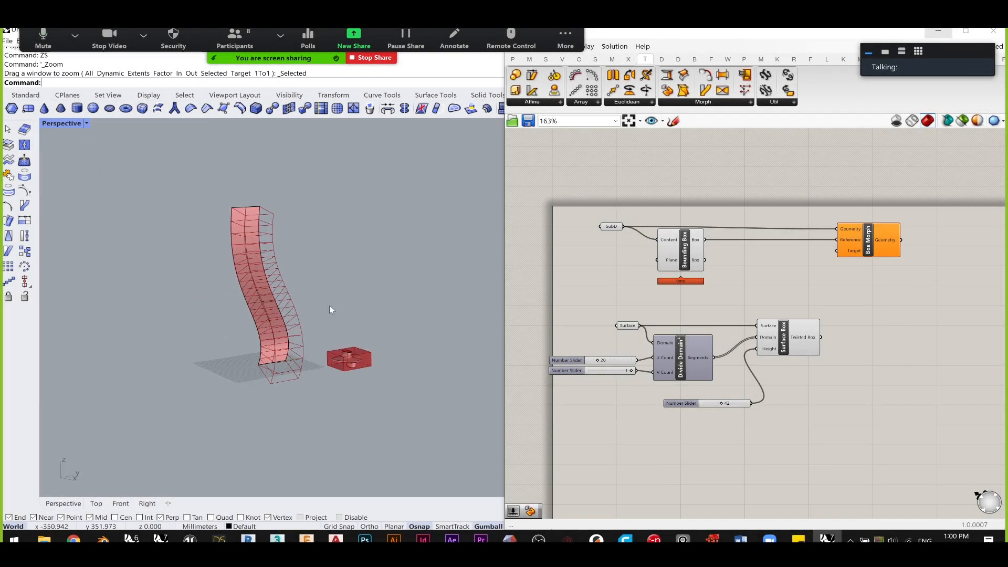
right_drag(342, 326, 344, 324)
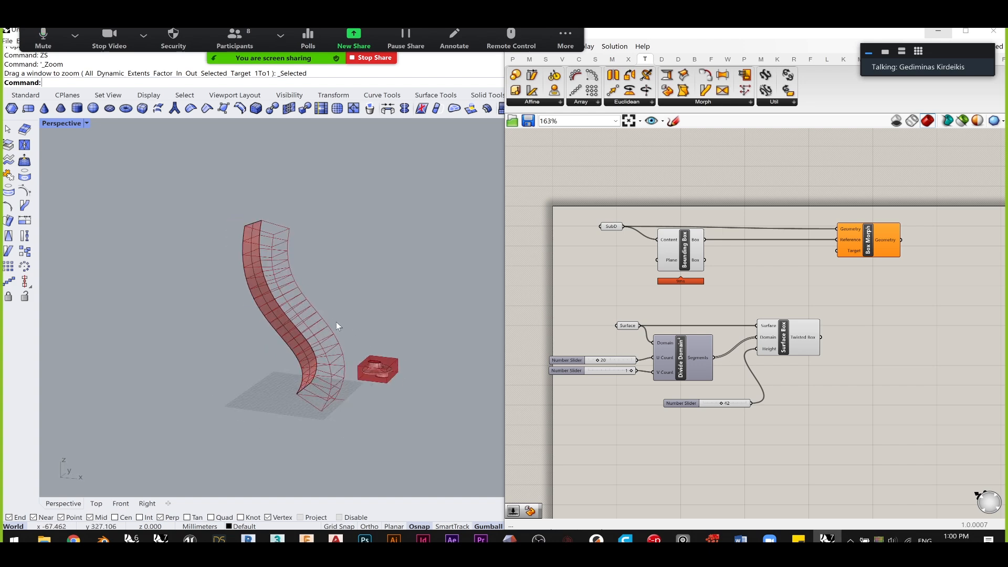
right_drag(412, 336, 370, 235)
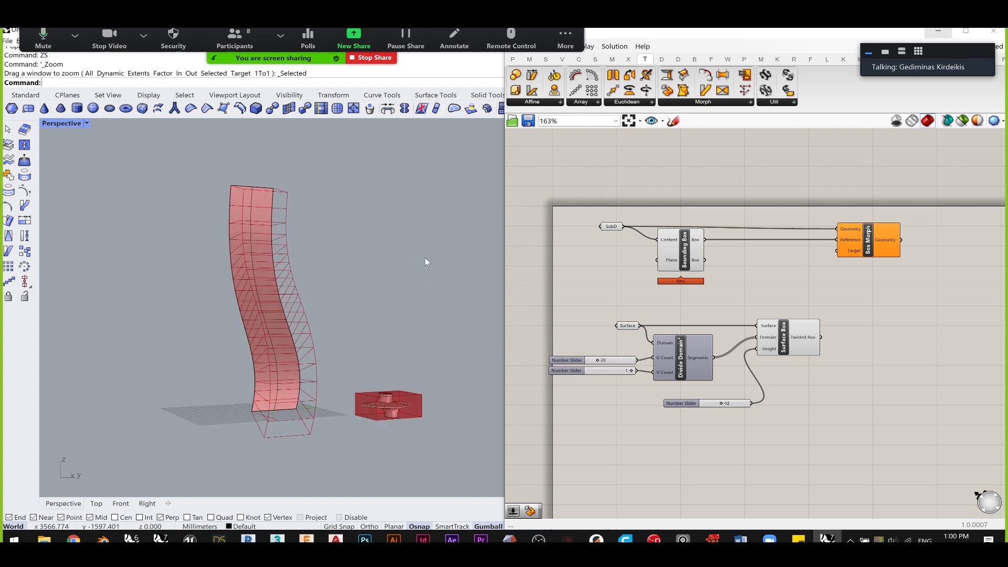
drag(941, 418, 548, 177)
click(584, 281)
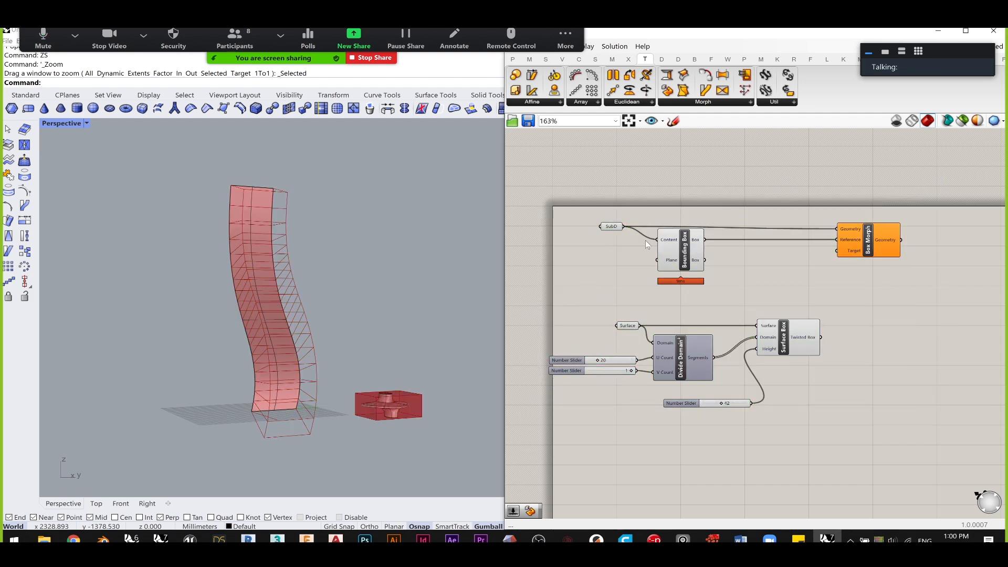
scroll(659, 242, up, 2)
click(678, 264)
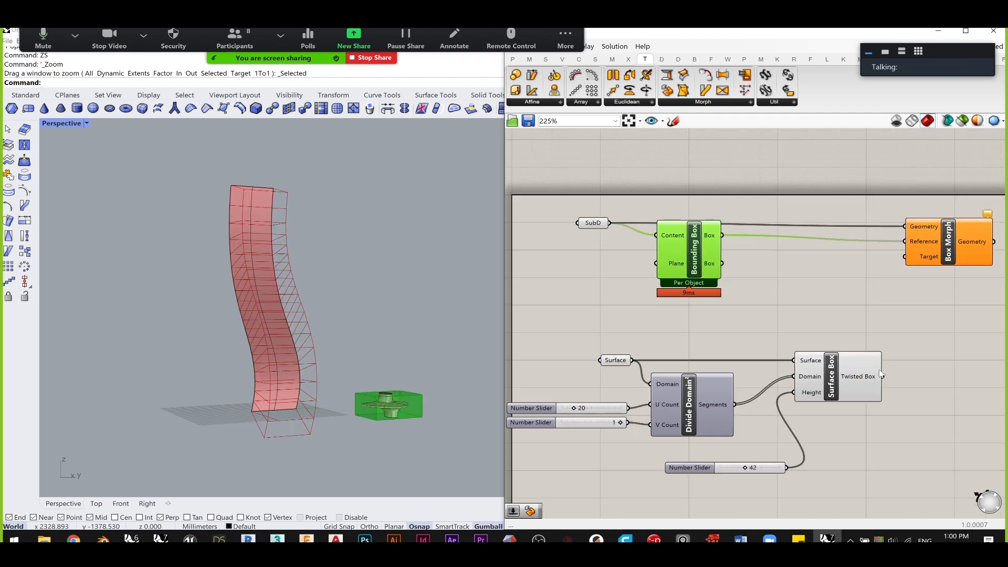
click(862, 388)
right_drag(901, 320, 823, 334)
click(915, 260)
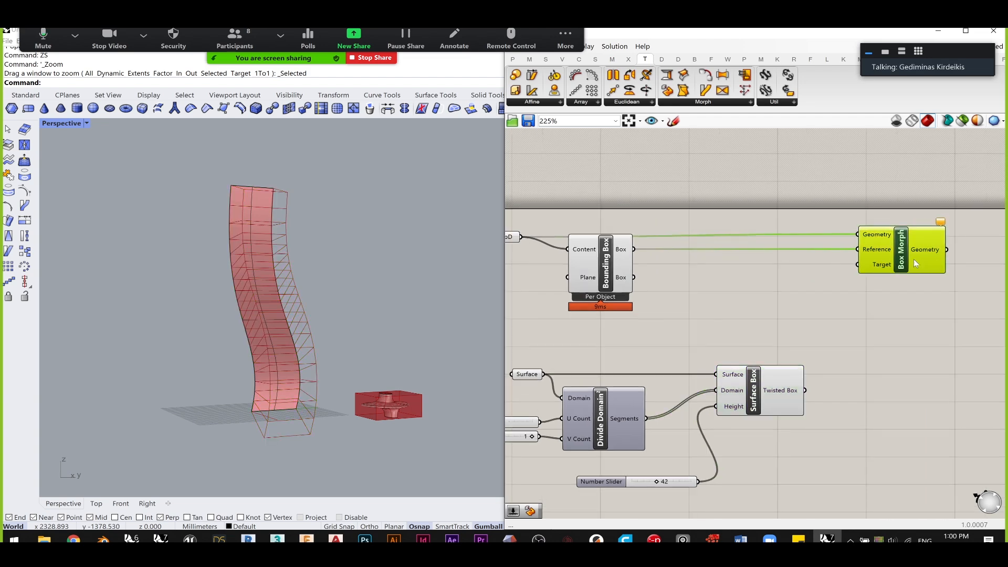
- Move the Bounding Box component slightly lower on the canvas, beneath the SubD wire
right_drag(553, 282, 623, 251)
click(622, 251)
drag(647, 257, 651, 278)
click(790, 267)
scroll(804, 262, down, 2)
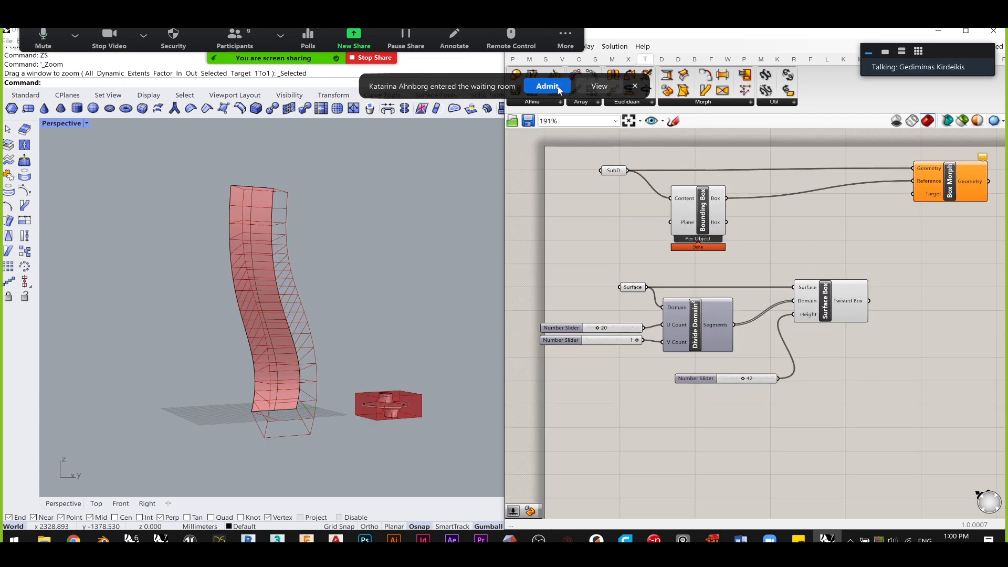
- Shift the Surface Box chain with its sliders, and the SubD, Bounding Box and Box Morph components, slightly rightward on the canvas
drag(895, 405, 575, 266)
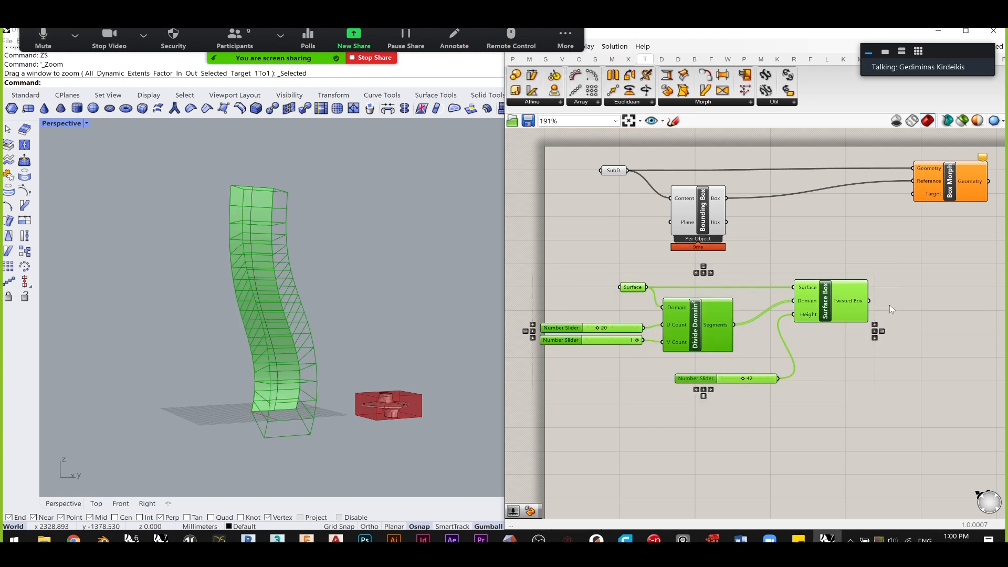
right_drag(857, 300, 792, 321)
drag(792, 320, 822, 321)
click(856, 261)
drag(946, 266, 512, 160)
drag(633, 221, 667, 220)
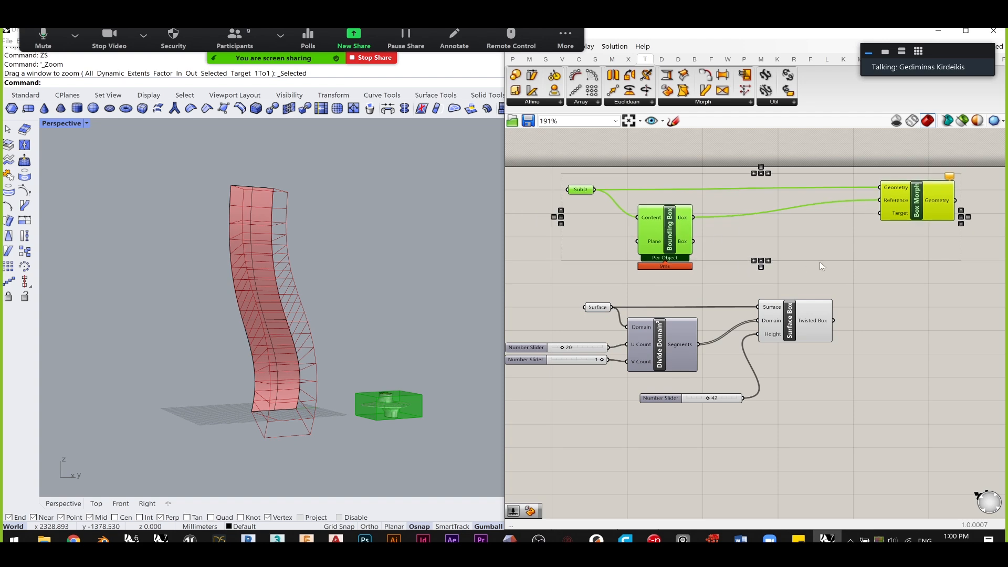
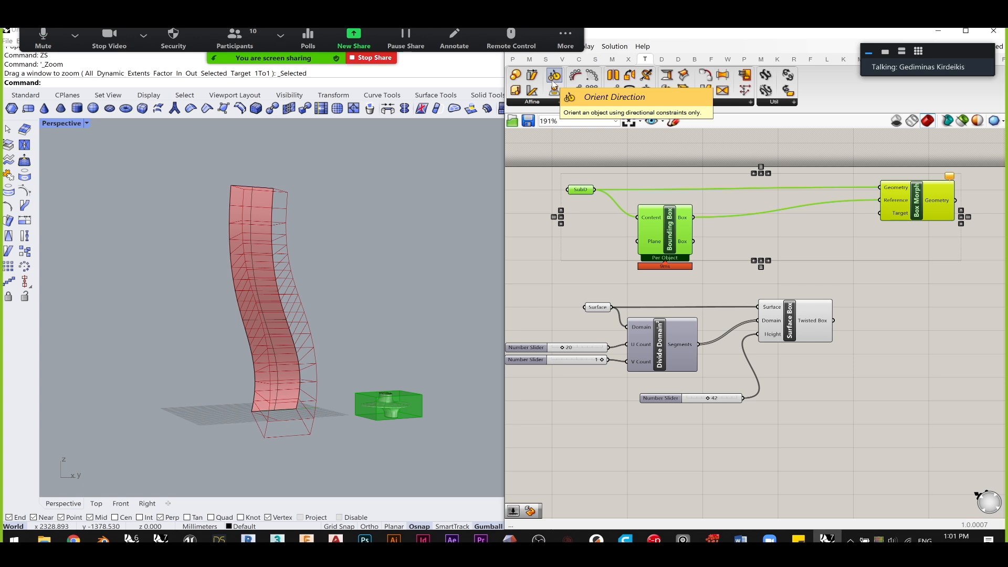
- Move the Box Morph component slightly lower on the canvas
click(933, 246)
drag(921, 210, 918, 215)
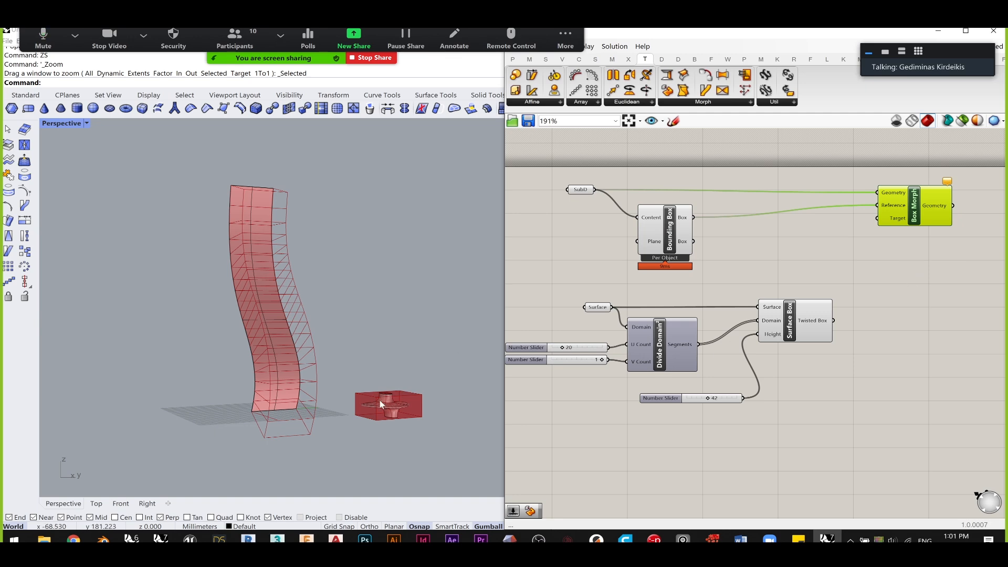
- Switch the SubD module's display to flat and back to smooth to inspect its control shape inside the bounding box
right_drag(384, 395, 411, 423)
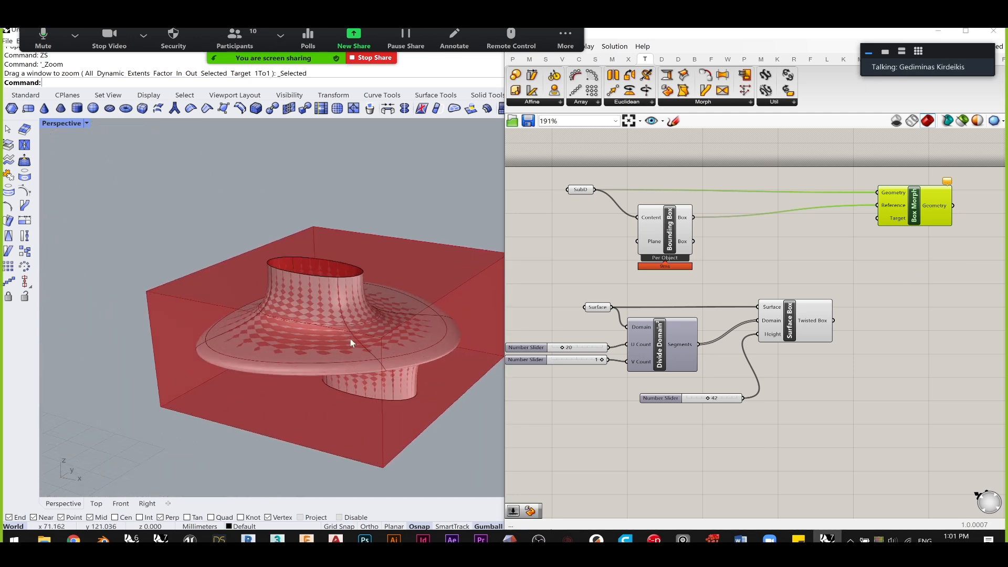
click(350, 339)
key(Escape)
right_drag(241, 257, 749, 357)
key(Tab)
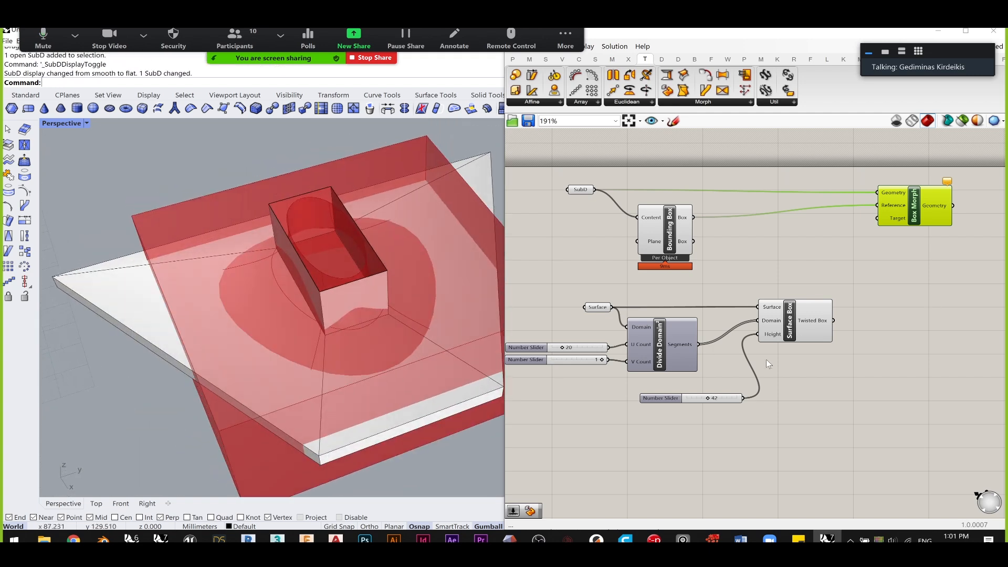
key(Tab)
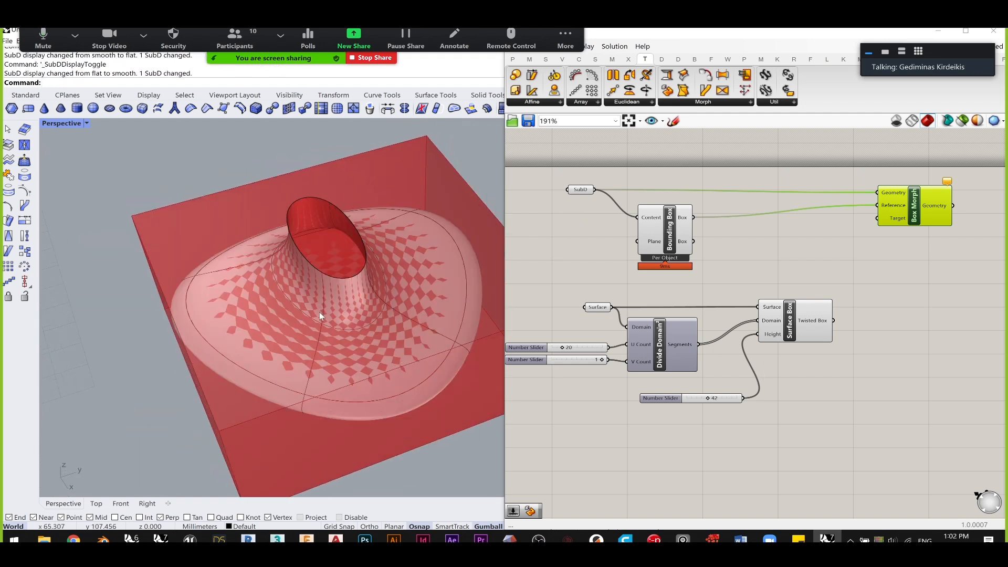
right_drag(139, 219, 396, 282)
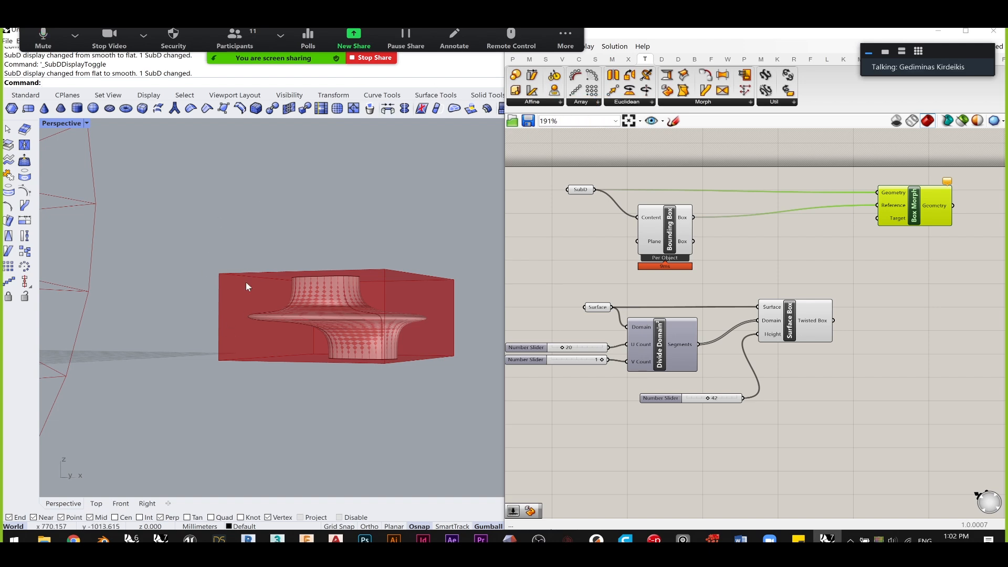
drag(203, 218, 469, 417)
click(192, 220)
drag(180, 191, 429, 401)
click(238, 183)
right_drag(258, 196, 273, 437)
- Connect the Surface Box's Twisted Box output to the Target input of Box Morph and inspect the morphed modules
click(811, 287)
right_drag(811, 287, 759, 313)
click(777, 351)
drag(780, 346, 808, 280)
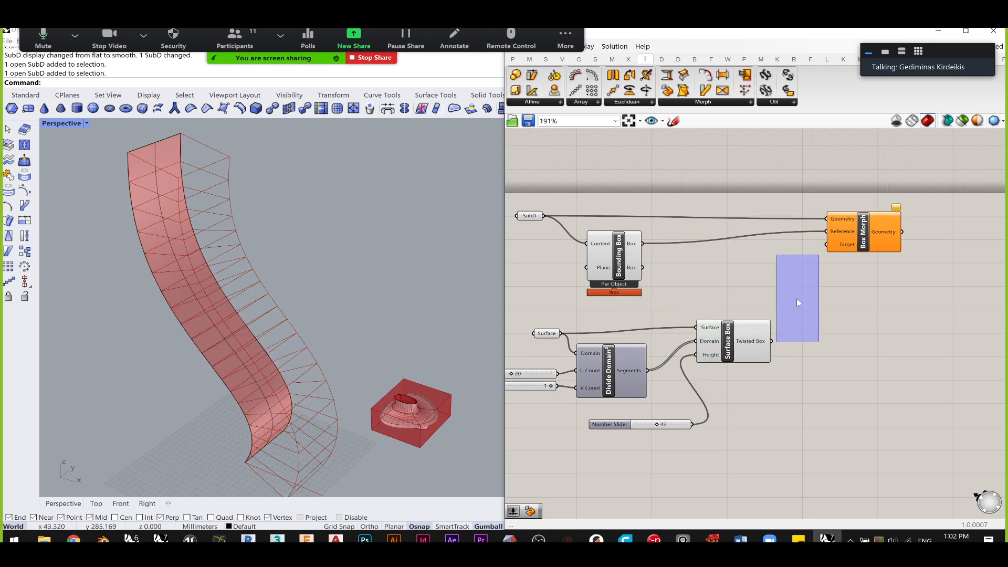
drag(778, 345, 826, 245)
right_drag(294, 284, 297, 210)
scroll(337, 206, down, 5)
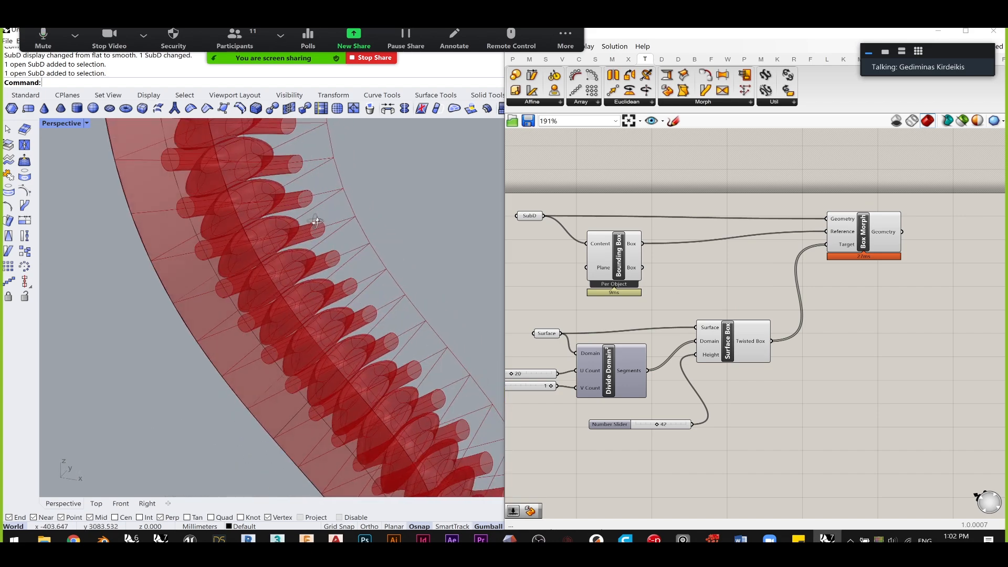
right_drag(329, 260, 249, 271)
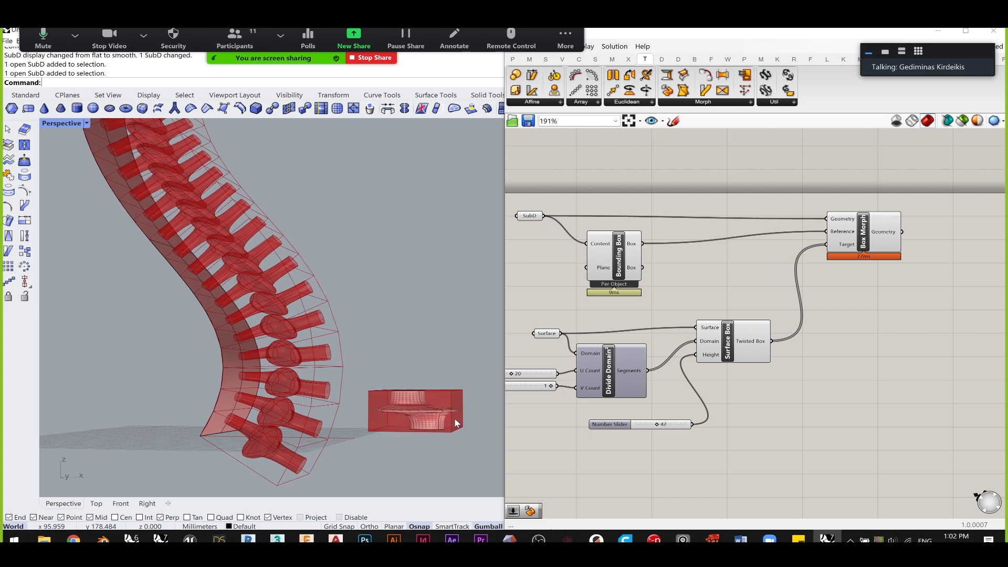
- Rotate the SubD module about 90 degrees in the vertical plane so its tubular openings face sideways
click(436, 408)
right_drag(436, 407, 431, 383)
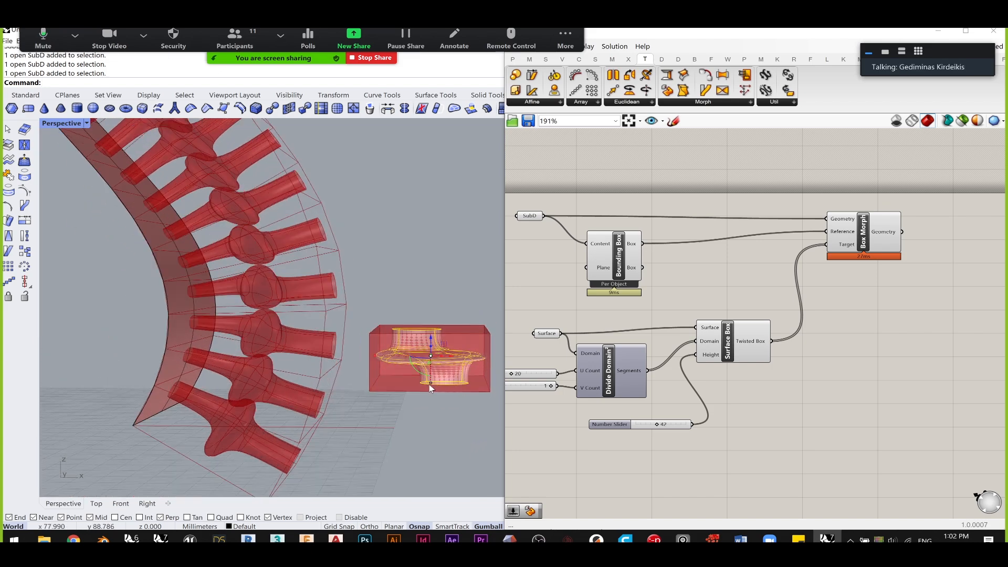
drag(417, 370, 411, 335)
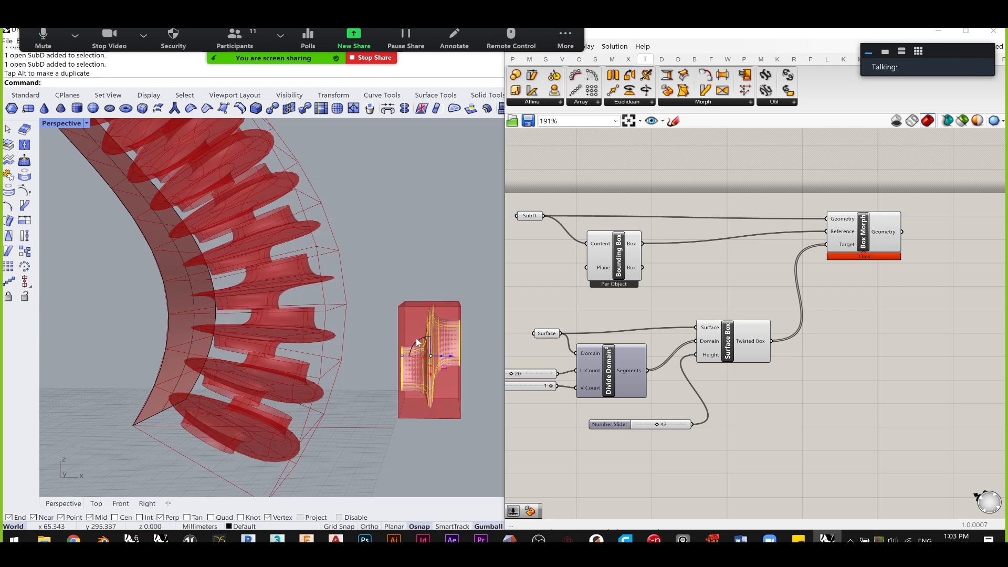
right_drag(414, 344, 231, 241)
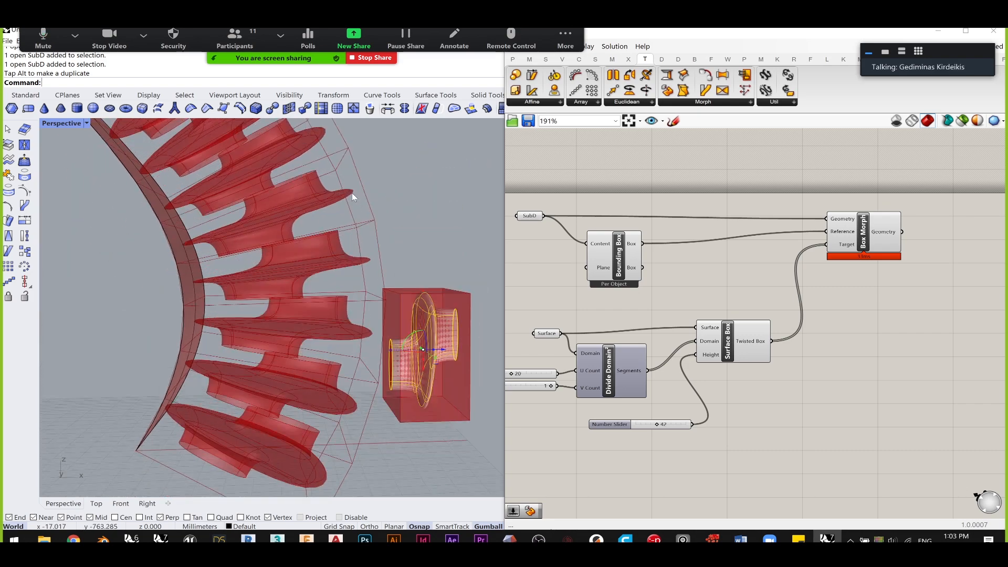
scroll(236, 251, up, 3)
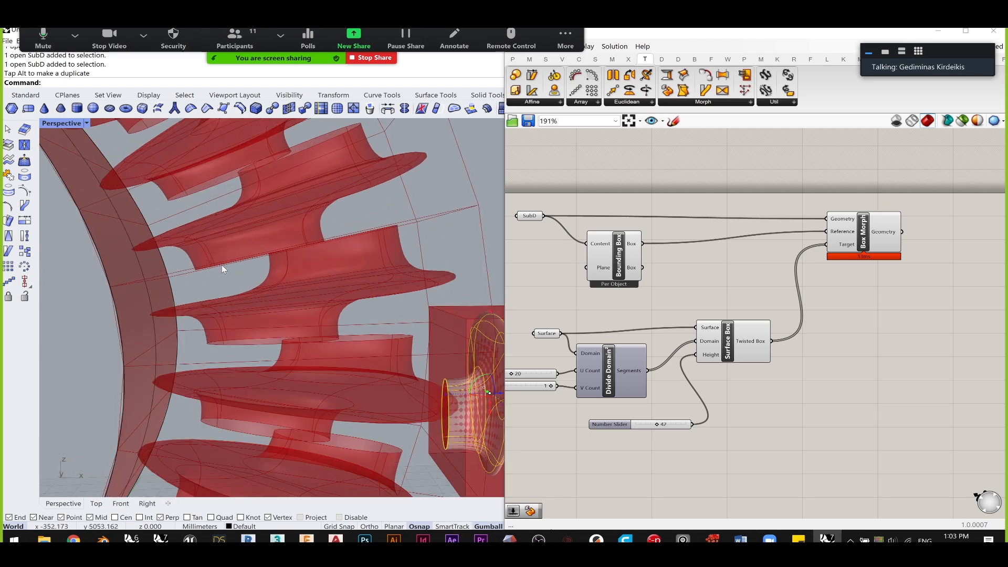
- Mirror a copy of the SubD module across the vertical plane at its open tube end
right_drag(316, 238, 330, 260)
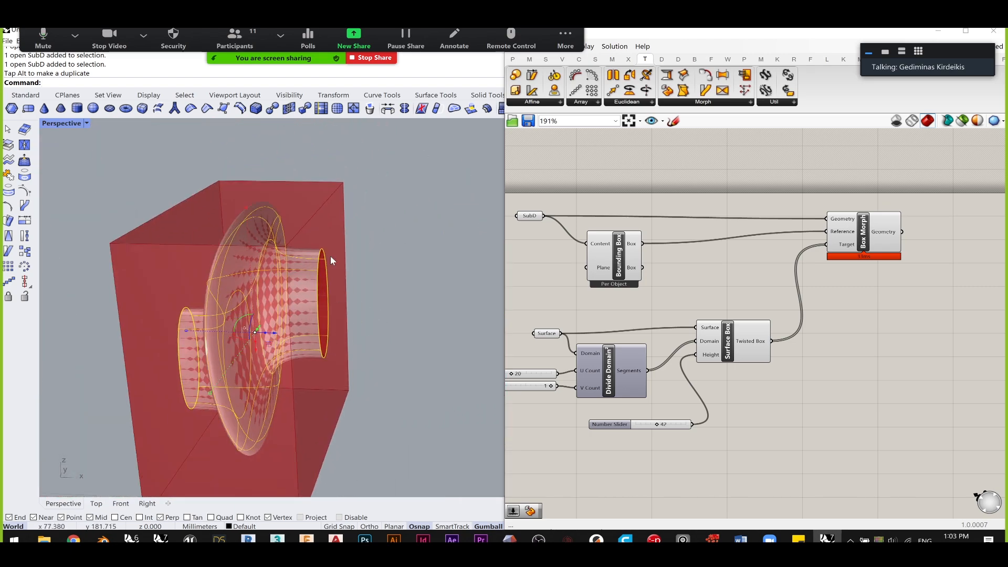
right_drag(190, 342, 239, 339)
right_drag(342, 336, 351, 402)
click(351, 403)
scroll(272, 310, up, 1)
click(273, 311)
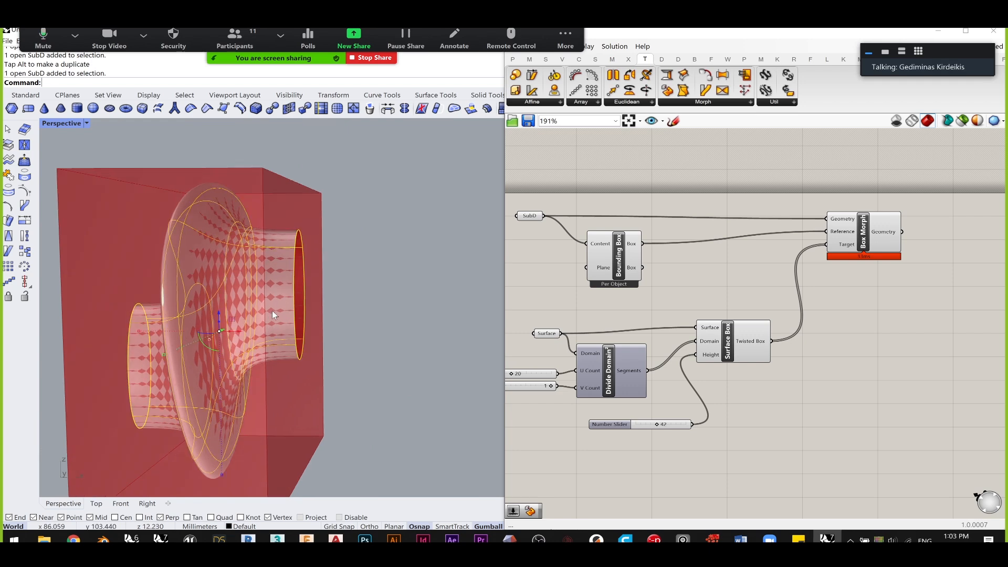
text(Mi)
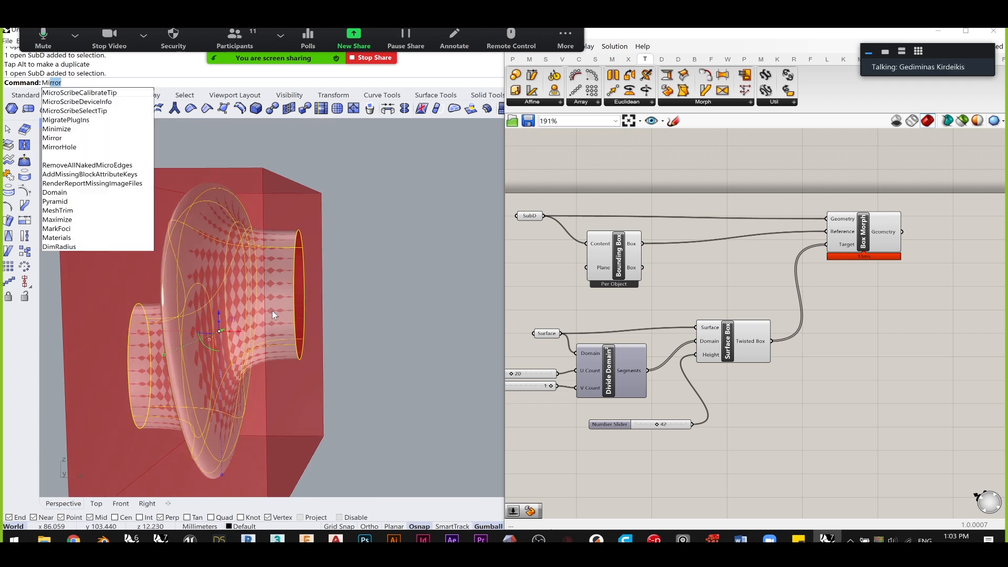
key(Return)
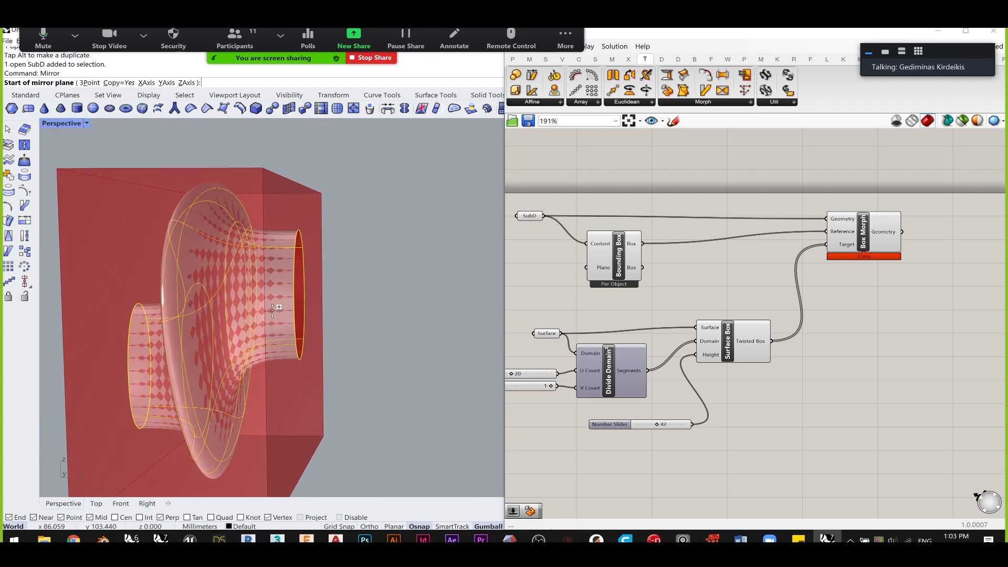
click(295, 270)
click(290, 454)
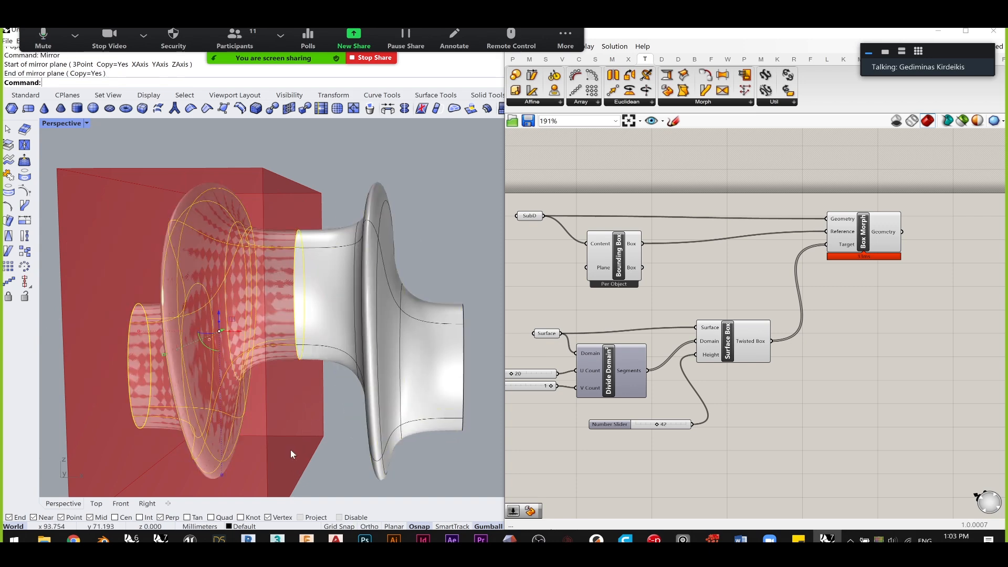
- Join the original and mirrored SubD modules into one SubD with the default join options
scroll(310, 445, down, 1)
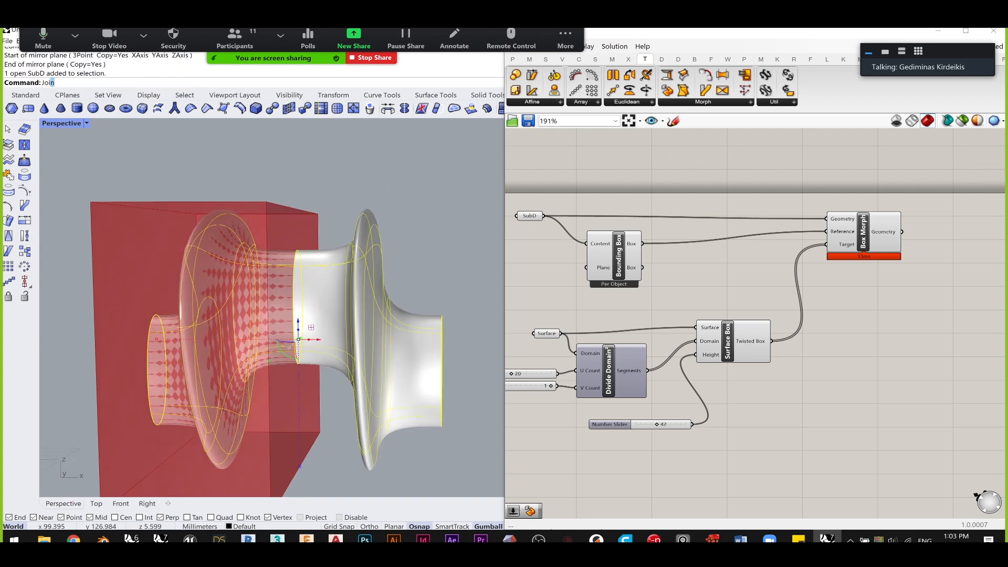
key(Return)
key(Return)
- Set the joined double module as the geometry referenced by the SubD parameter
click(355, 206)
click(353, 324)
right_click(533, 216)
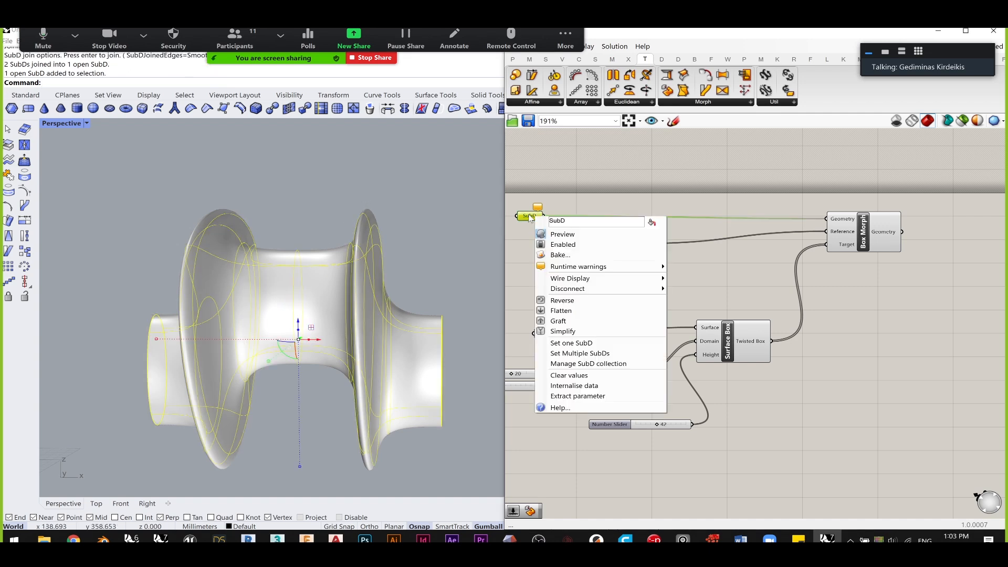
click(597, 344)
scroll(299, 308, down, 10)
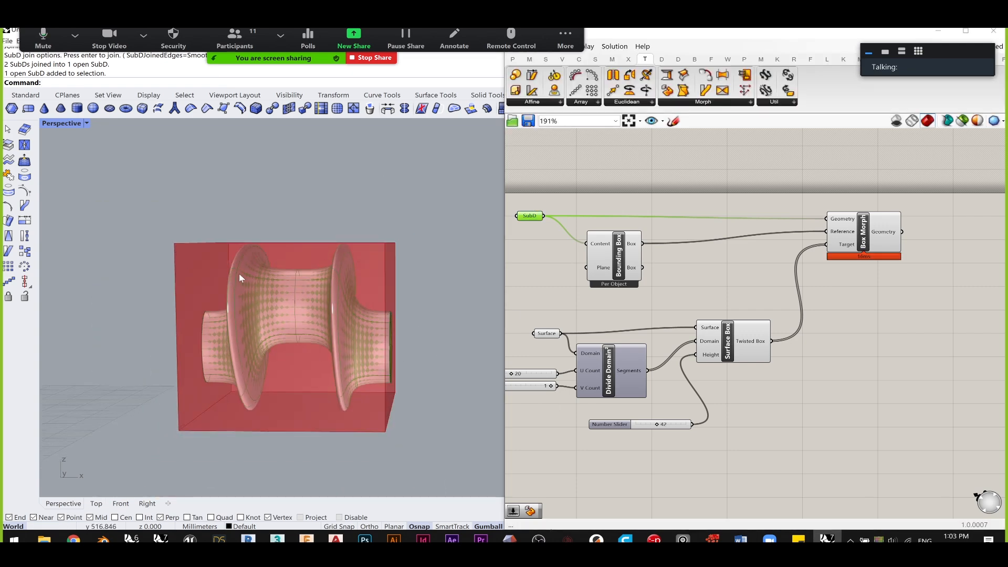
- Add a Custom Preview component and connect the Box Morph geometry output to its Geometry input
right_drag(359, 305, 292, 242)
scroll(253, 237, up, 3)
right_drag(947, 294, 817, 319)
click(816, 319)
double_click(817, 321)
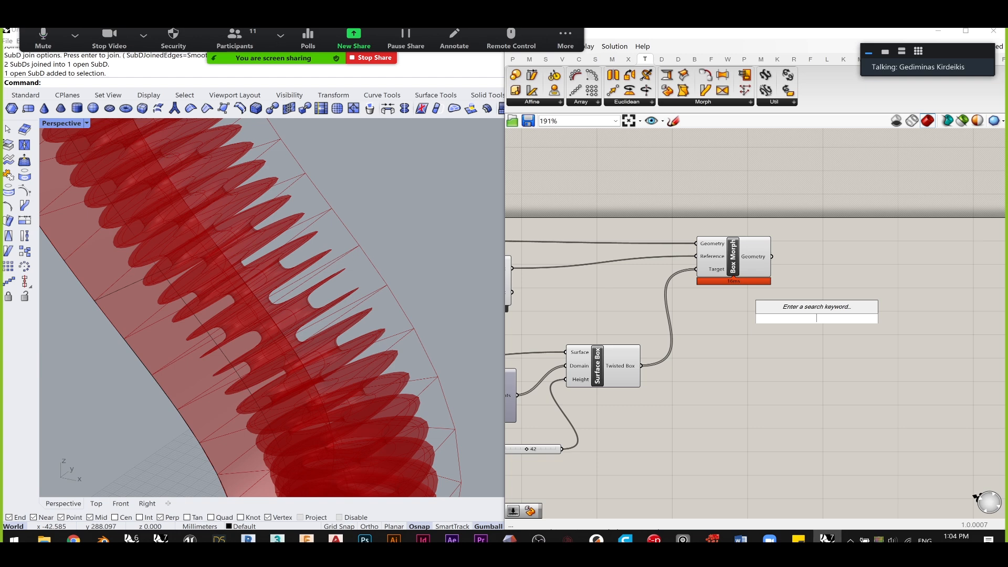
text(custo)
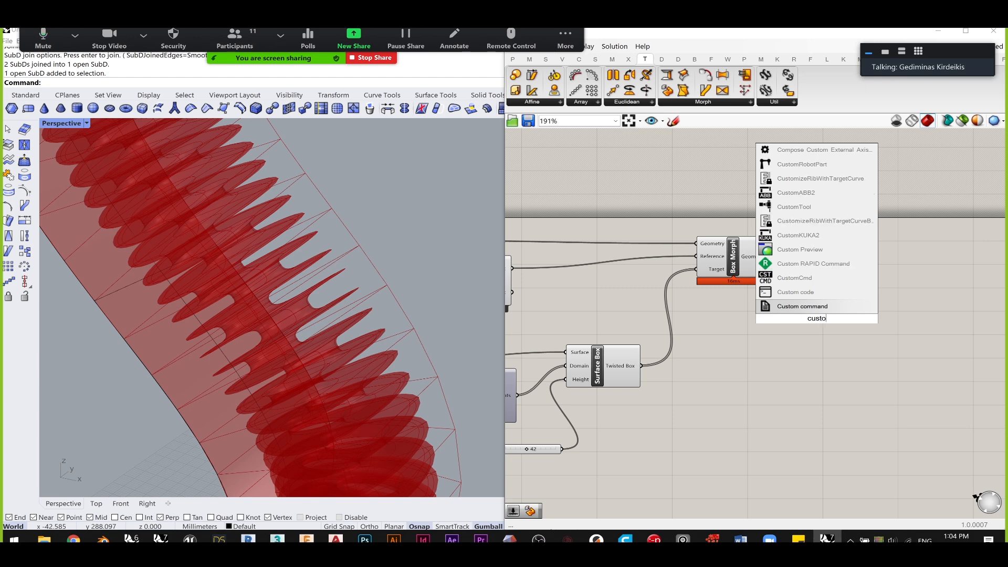
click(827, 247)
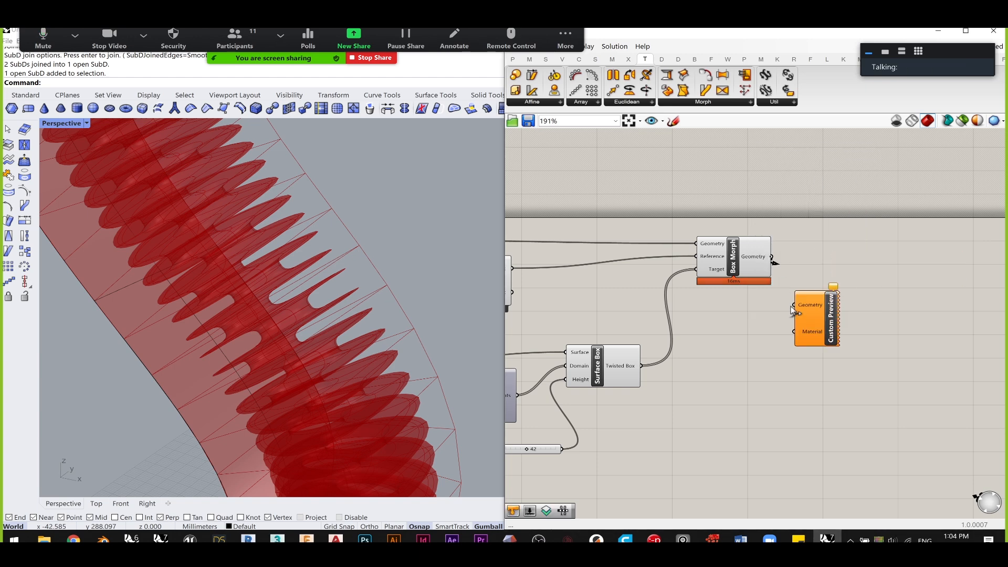
drag(794, 314, 879, 276)
click(837, 319)
- Turn off the preview of the Box Morph component
click(738, 269)
middle_click(740, 269)
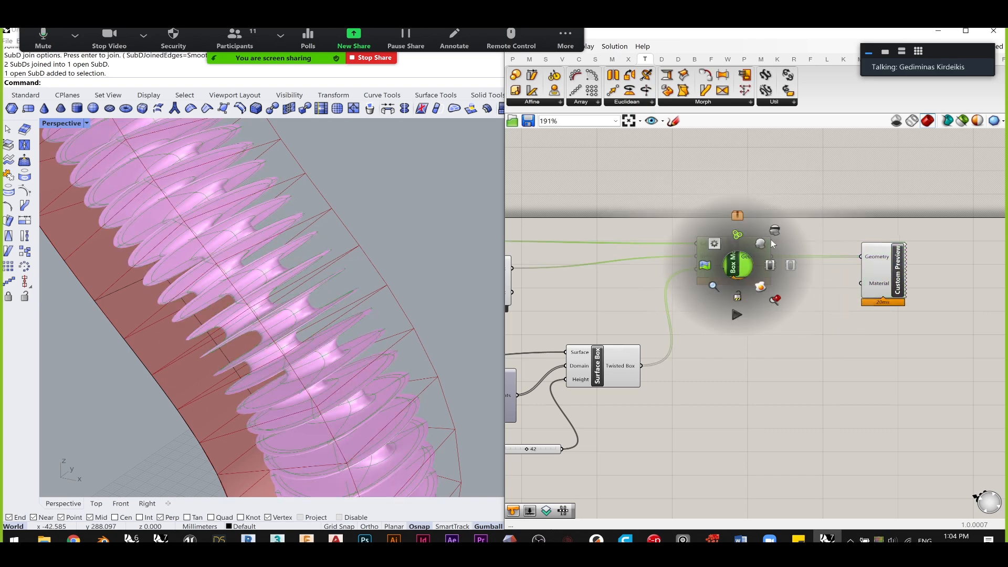
click(775, 230)
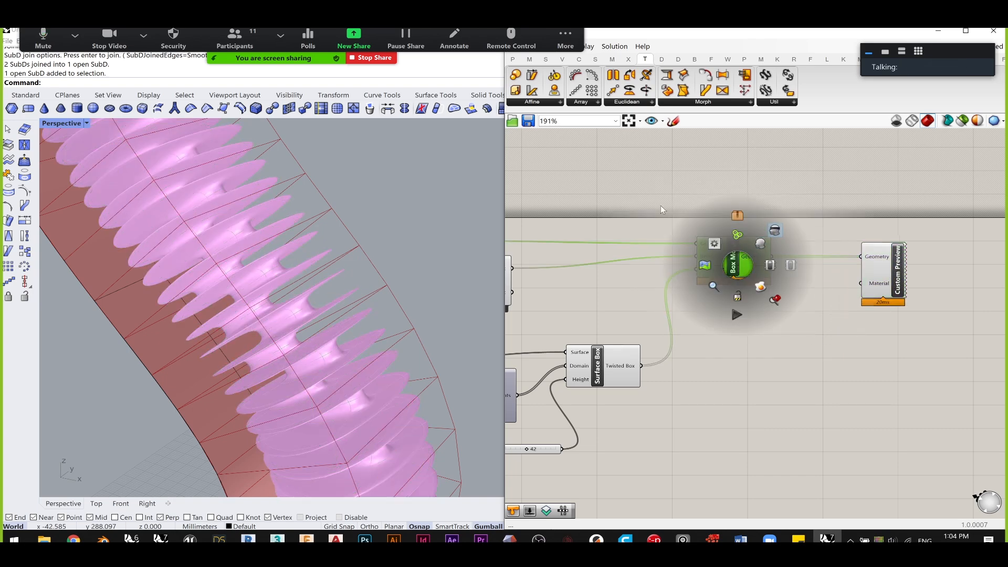
click(751, 187)
- Set the number slider feeding the U Count of Divide Domain² to 10
scroll(315, 268, down, 4)
right_drag(336, 274, 328, 263)
scroll(691, 340, down, 7)
scroll(632, 358, up, 11)
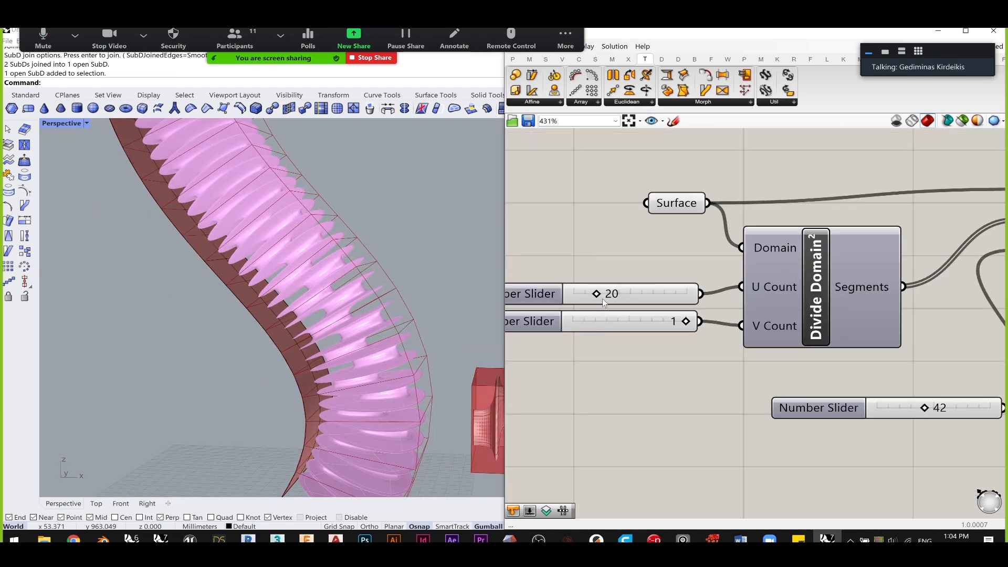
double_click(635, 296)
text(10)
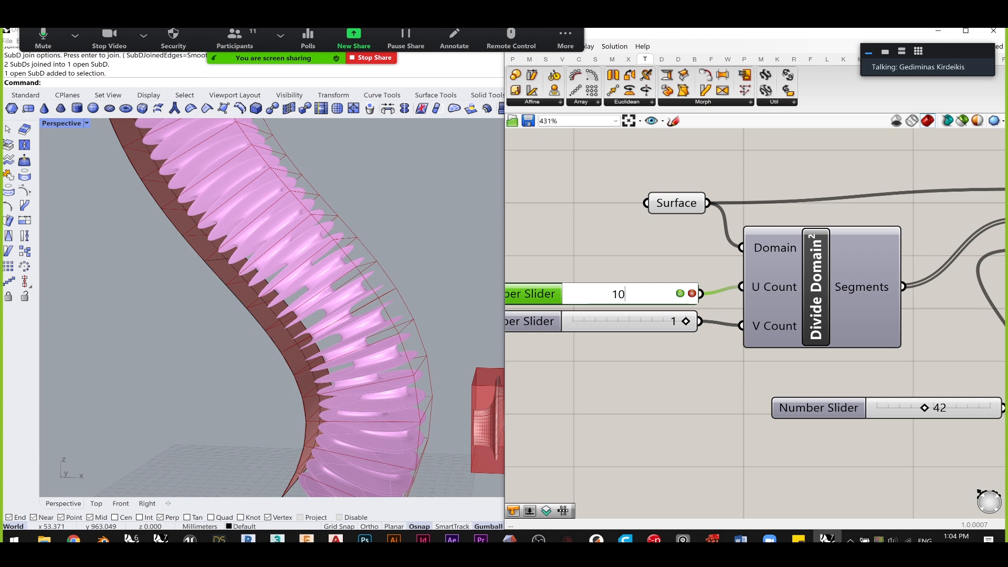
key(Return)
- Rebuild the curved base surface with point counts U 5 and V 3 and degrees U 3 and V 2
scroll(367, 247, down, 5)
right_drag(332, 244, 320, 374)
scroll(363, 351, up, 5)
click(363, 358)
shift+right_drag(338, 376, 373, 349)
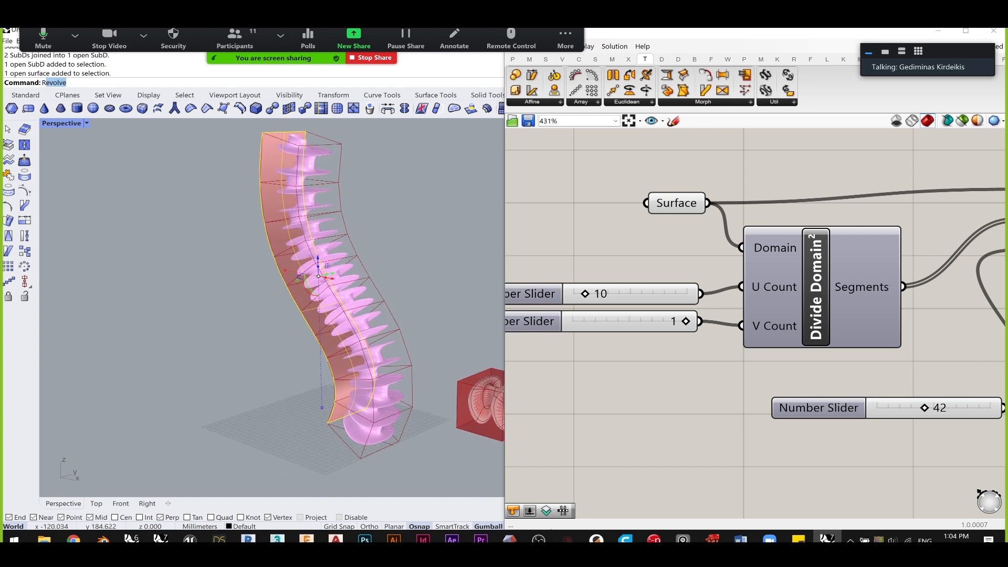
key(Return)
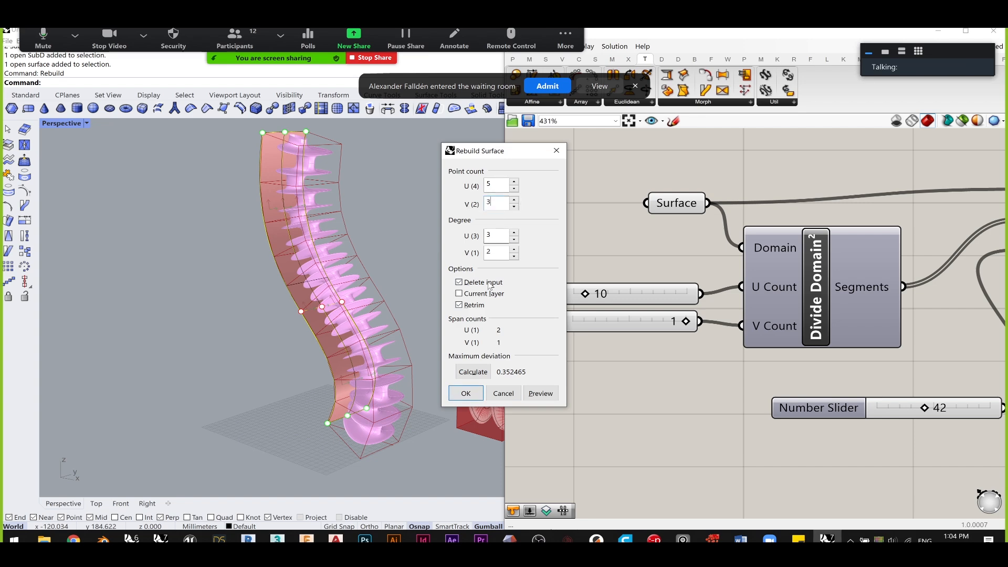
click(465, 393)
click(323, 430)
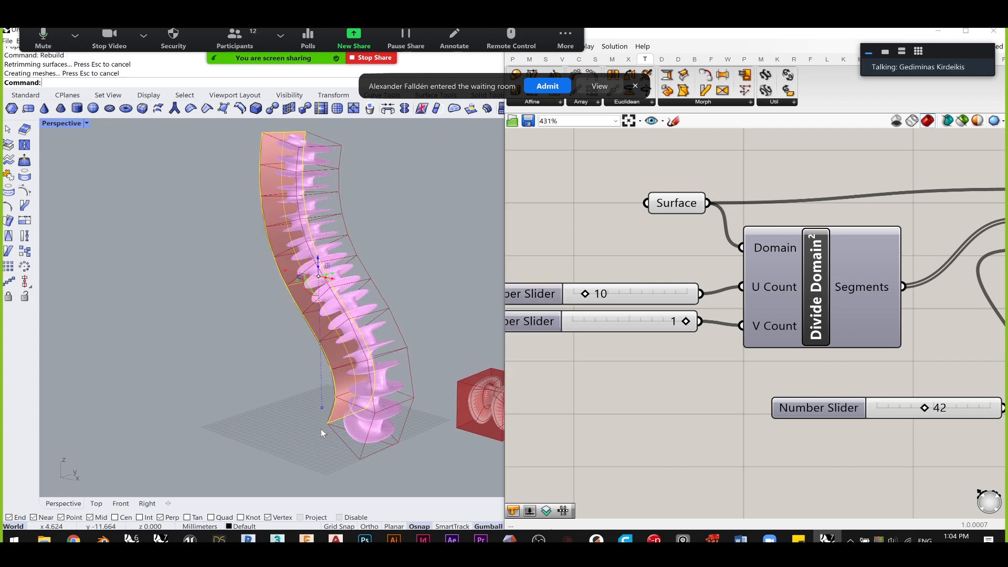
click(547, 86)
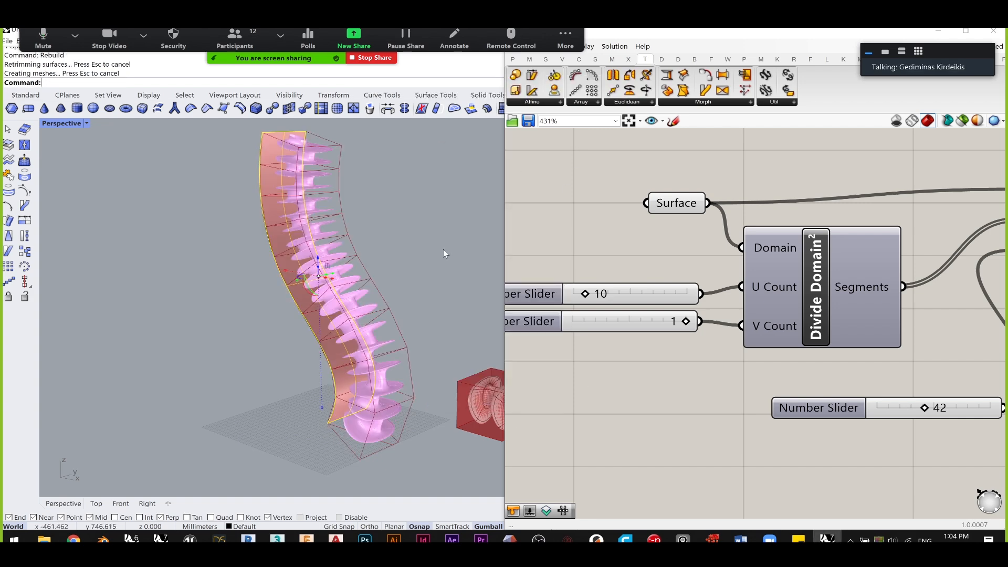
- Turn on the base surface's control points and scale its six lowest points outward along Y to widen the base
text(PointsOn)
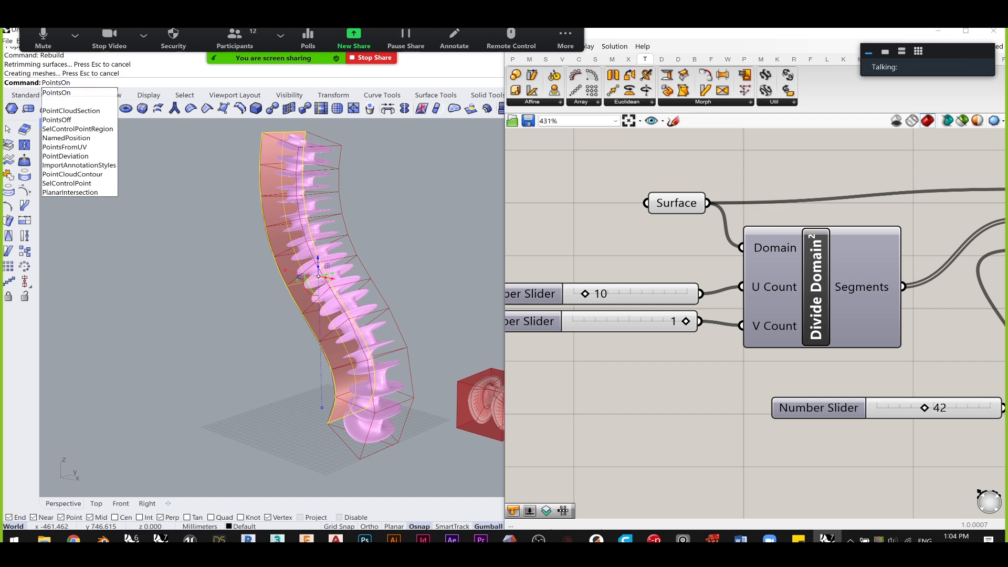
key(Return)
mouse_move(311, 346)
right_down()
mouse_move(293, 361)
mouse_move(270, 356)
mouse_move(312, 363)
right_up()
drag(260, 348, 471, 470)
right_drag(431, 373, 374, 412)
scroll(375, 412, up, 3)
drag(368, 405, 322, 404)
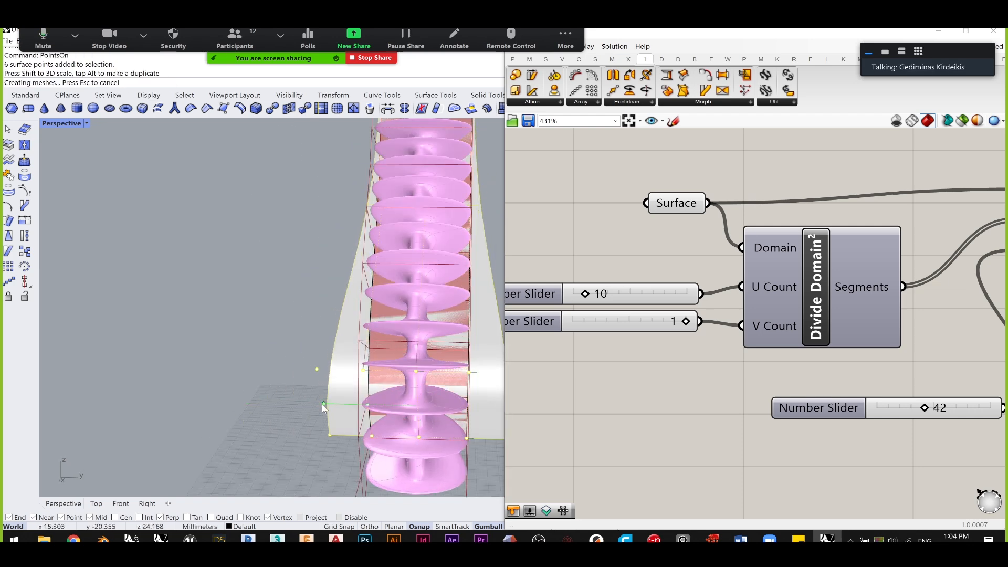
- Move the six uppermost control points of the base surface along X so the spine's upper part leans the other way
scroll(323, 404, down, 5)
right_drag(323, 404, 335, 377)
scroll(371, 442, up, 2)
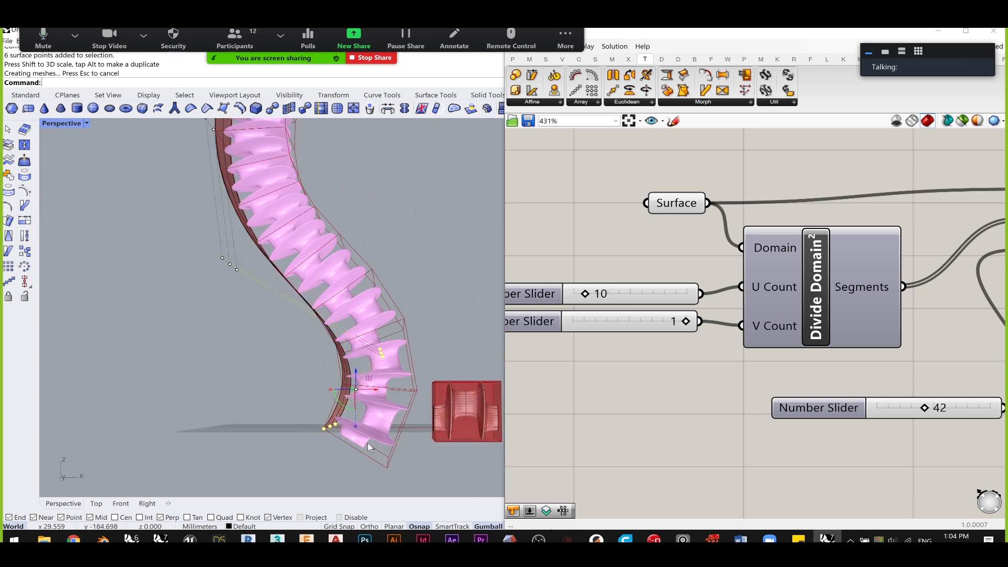
click(208, 311)
scroll(209, 310, down, 2)
shift+right_drag(210, 247, 222, 348)
drag(200, 193, 293, 316)
drag(253, 257, 386, 280)
- Delete the leftover curve beside the spine and shift the surface's six upper control points slightly back along X
drag(296, 271, 167, 251)
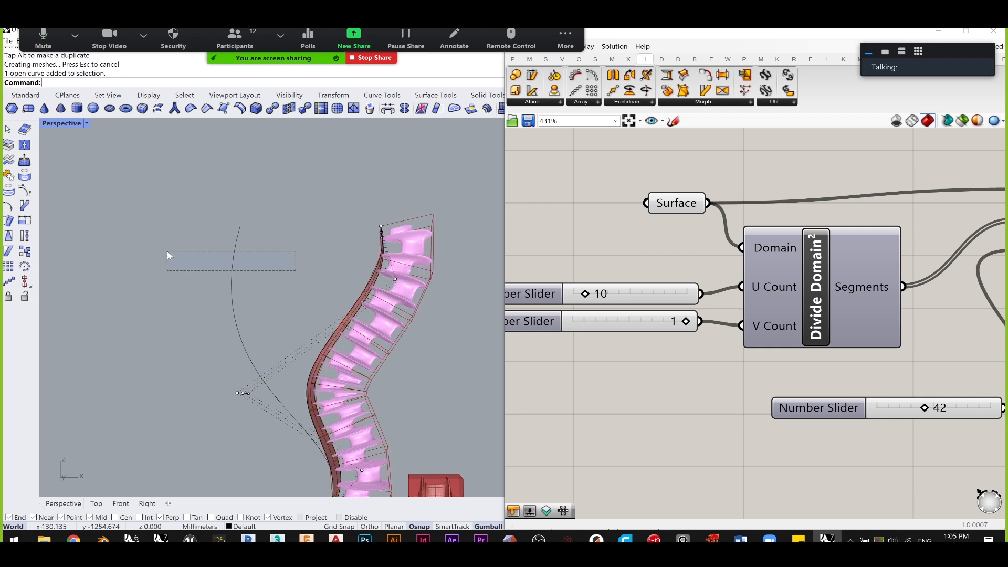
key(Delete)
drag(294, 196, 444, 305)
drag(402, 263, 370, 266)
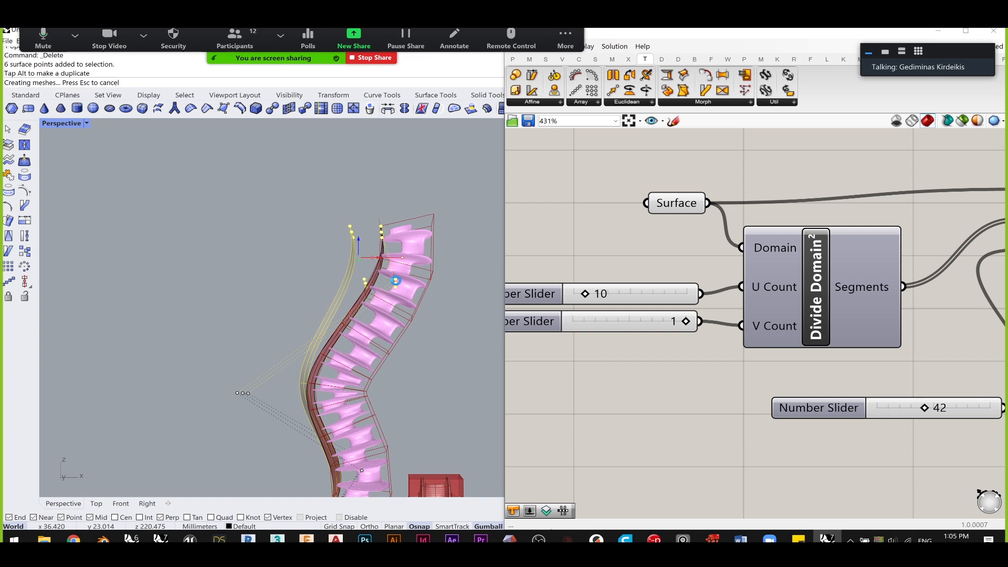
- Rotate the surface's six upper control points about the vertical axis to twist the top of the spine
right_drag(397, 282, 272, 318)
right_drag(272, 319, 335, 325)
scroll(291, 302, up, 6)
scroll(322, 281, up, 5)
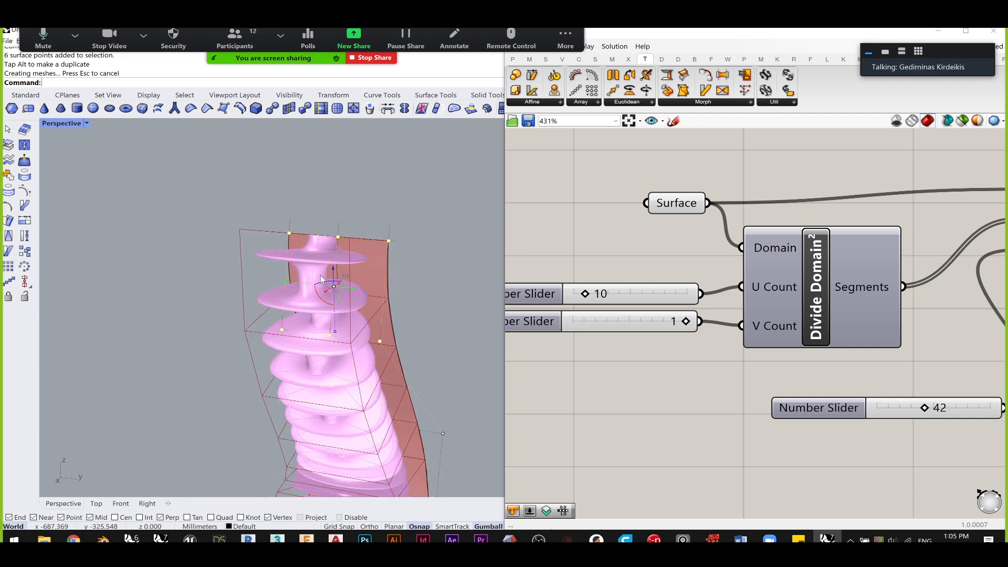
right_drag(325, 285, 385, 267)
scroll(353, 321, up, 8)
scroll(278, 276, down, 4)
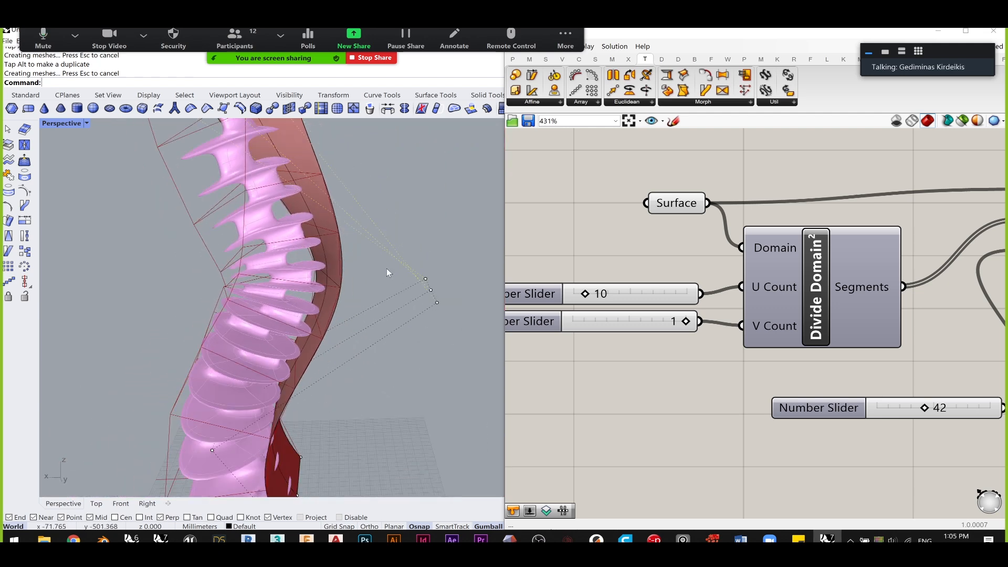
- Shift the three middle control points of the surface sideways in plan and rotate them
drag(481, 336, 480, 336)
scroll(351, 297, down, 4)
right_drag(368, 266, 418, 298)
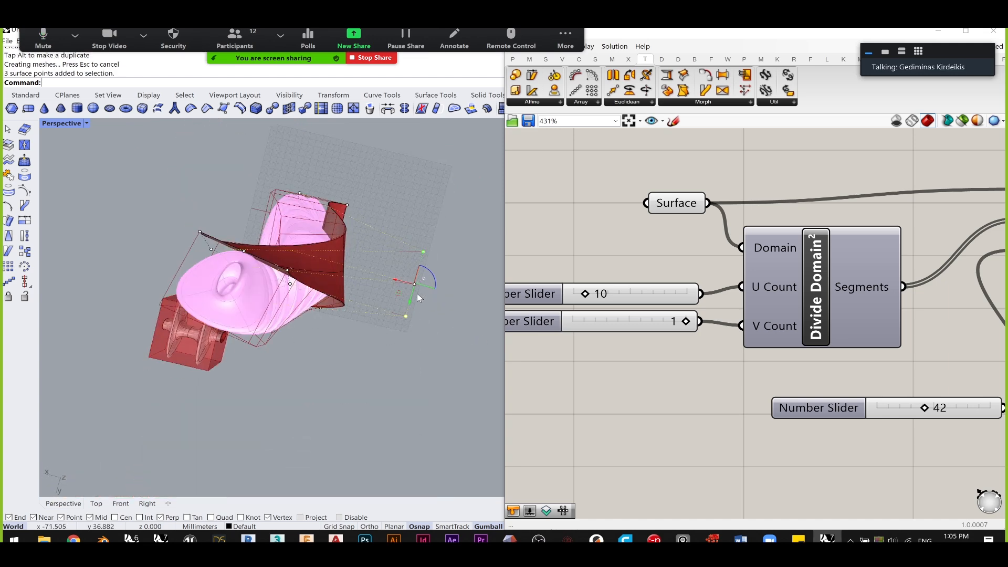
drag(402, 292, 395, 199)
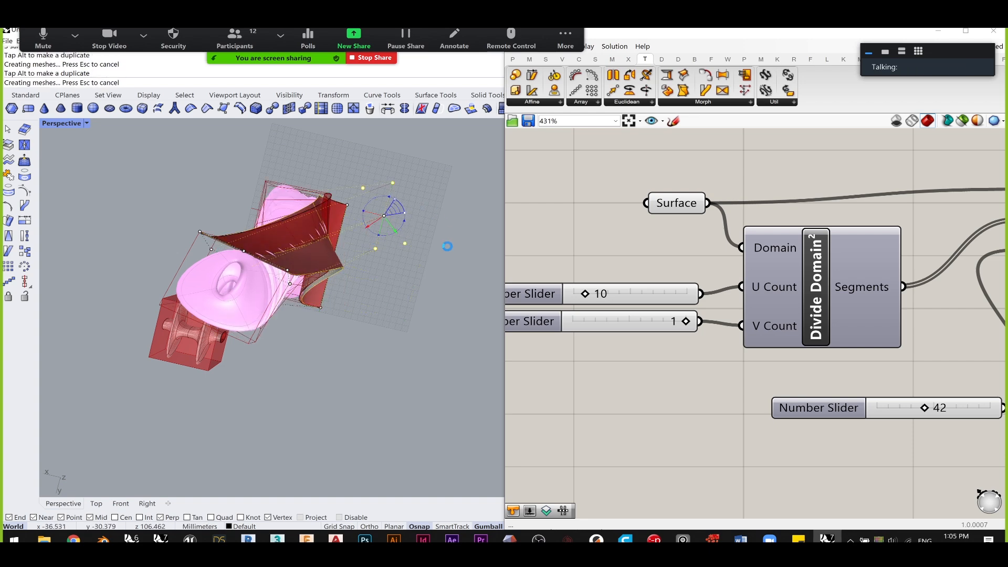
- Select the three middle control points of the surface and raise them about 30 mm along Z
right_drag(417, 307, 220, 294)
scroll(369, 279, down, 2)
scroll(344, 320, up, 5)
drag(221, 294, 286, 347)
right_drag(301, 355, 292, 301)
drag(273, 324, 273, 286)
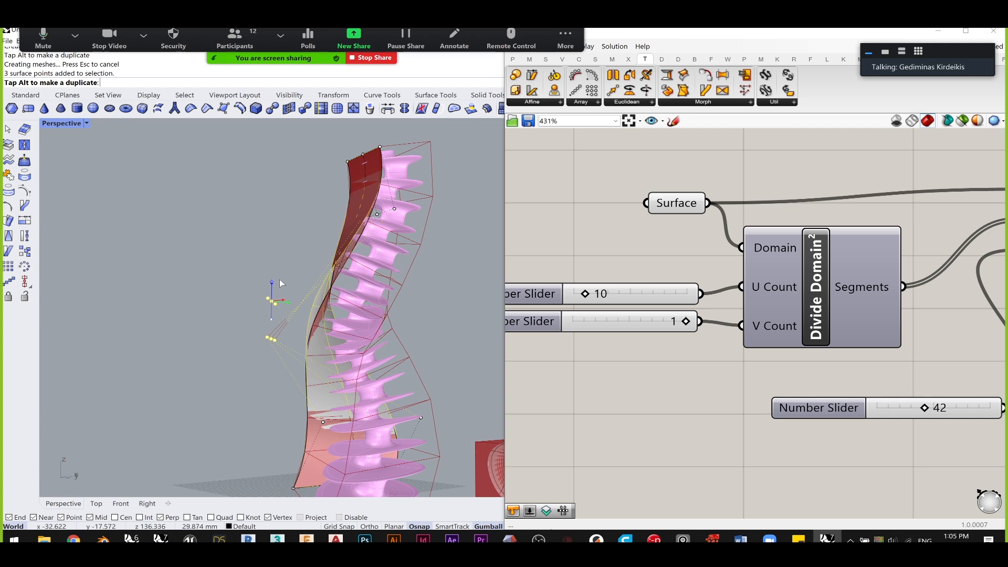
- Try a second column of modules by connecting a new number slider set to 2 to V Count of Divide Domain²
right_drag(452, 250, 224, 303)
click(224, 303)
scroll(325, 263, up, 6)
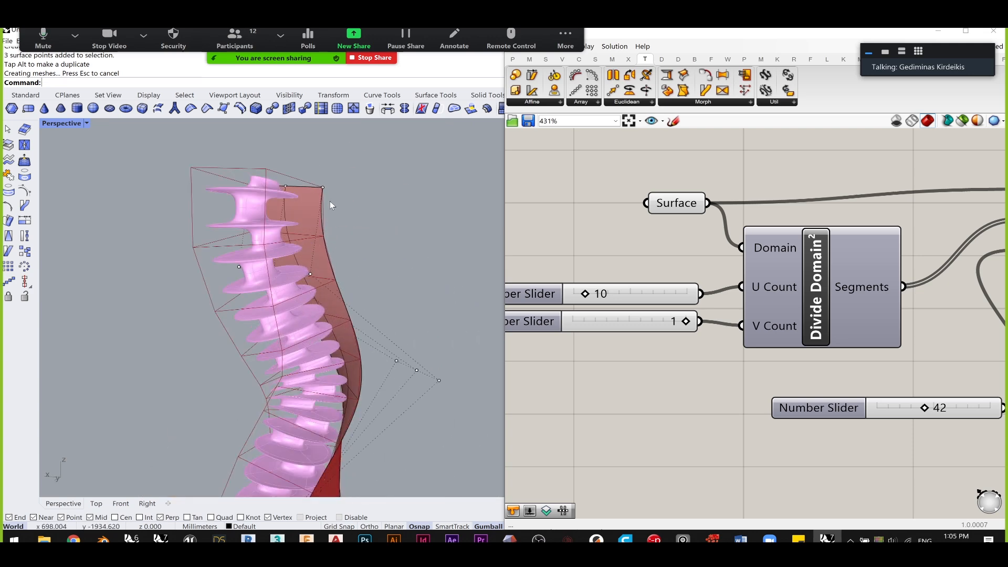
right_drag(257, 207, 260, 328)
scroll(309, 349, up, 5)
scroll(309, 349, up, 2)
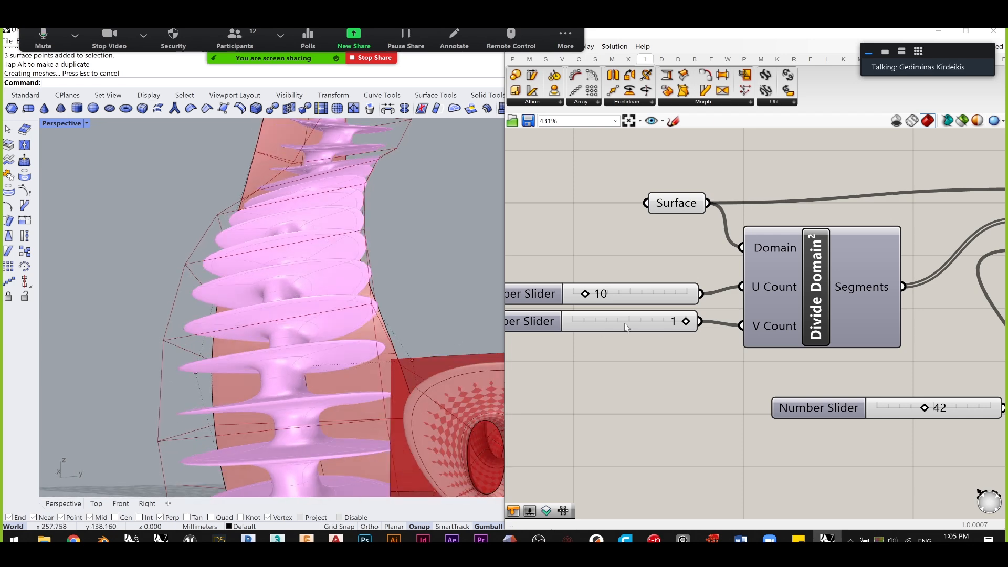
scroll(633, 380, up, 1)
double_click(633, 381)
text(2)
key(Return)
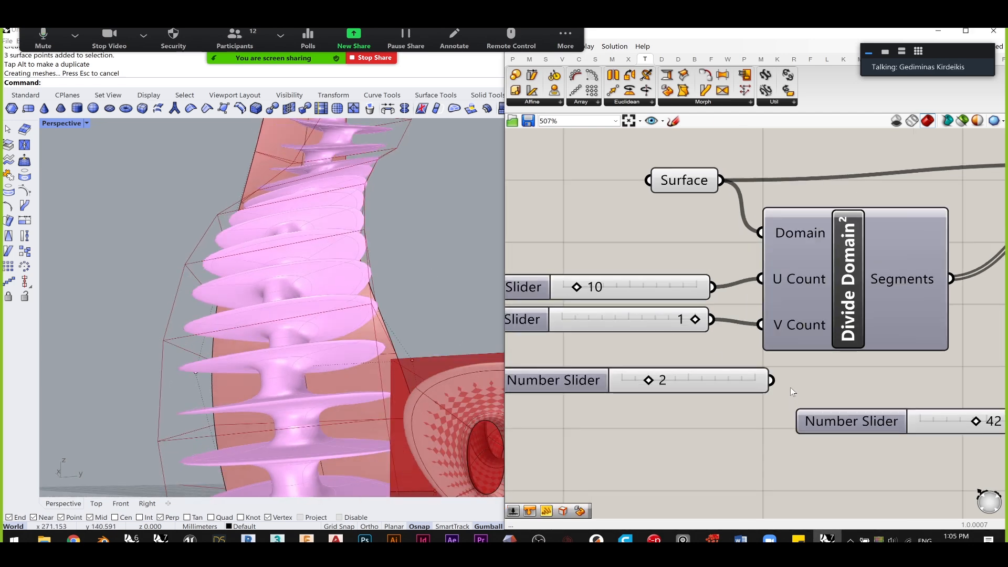
drag(726, 380, 694, 373)
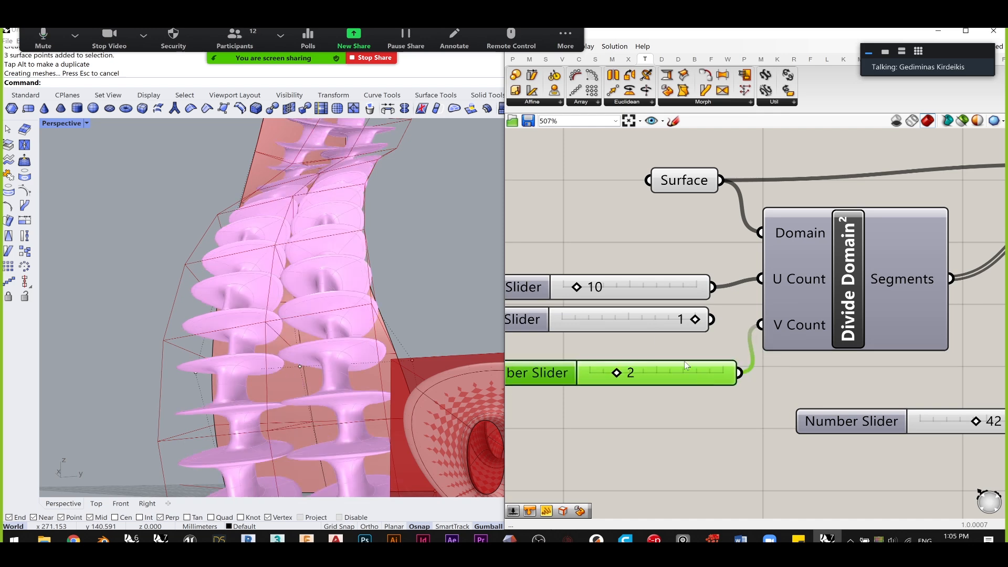
- Reconnect the slider set to 1 to V Count and delete the slider set to 2
scroll(292, 266, down, 5)
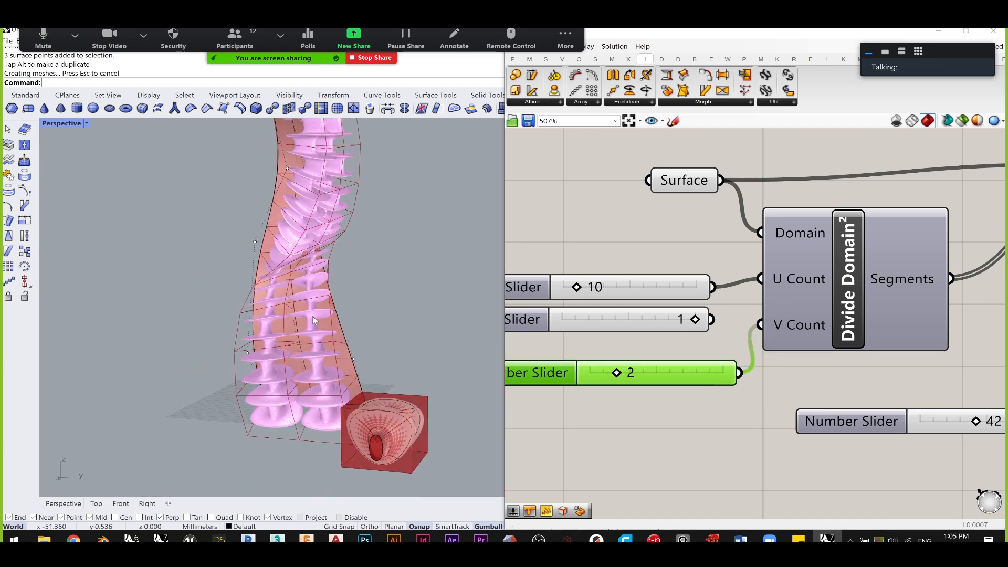
shift+right_drag(344, 267, 348, 304)
drag(712, 320, 761, 325)
key(Delete)
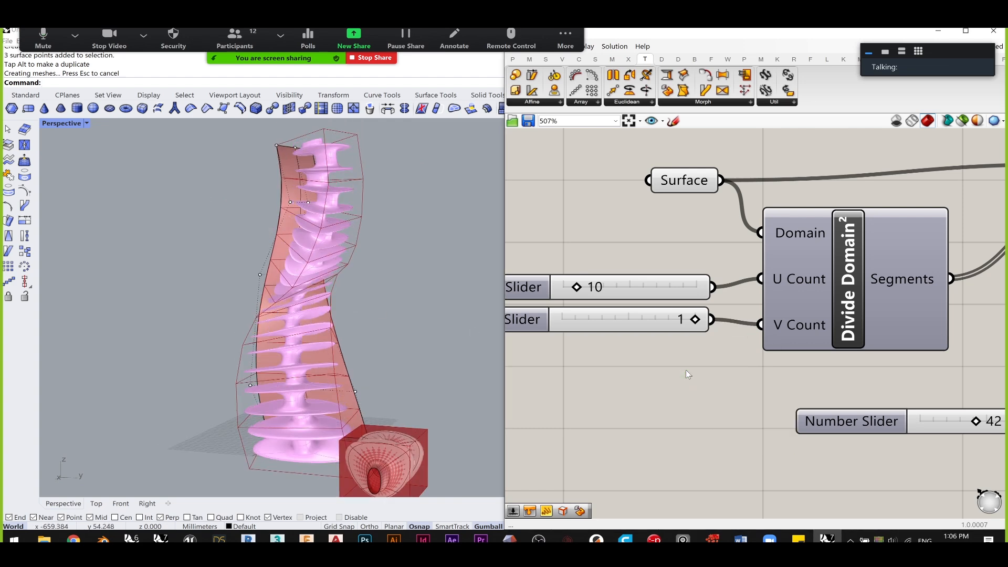
drag(623, 309, 625, 321)
- Examine the twisted spine from several sides and look over the definition up to the Box Morph component
right_drag(341, 298, 299, 286)
scroll(317, 226, up, 4)
scroll(316, 225, down, 3)
right_drag(316, 226, 341, 283)
shift+right_drag(313, 325, 386, 300)
scroll(411, 261, down, 4)
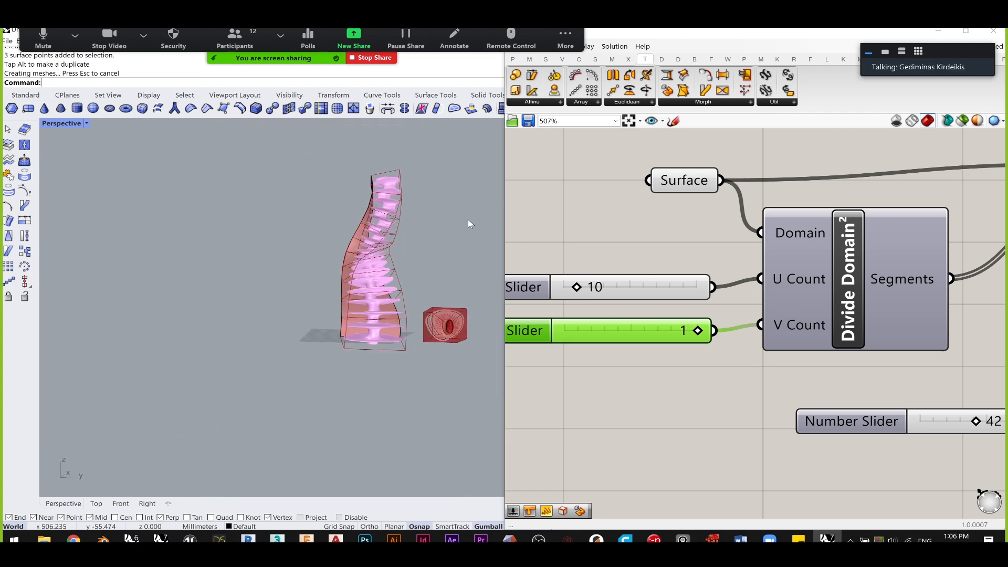
scroll(770, 311, down, 2)
scroll(851, 257, down, 6)
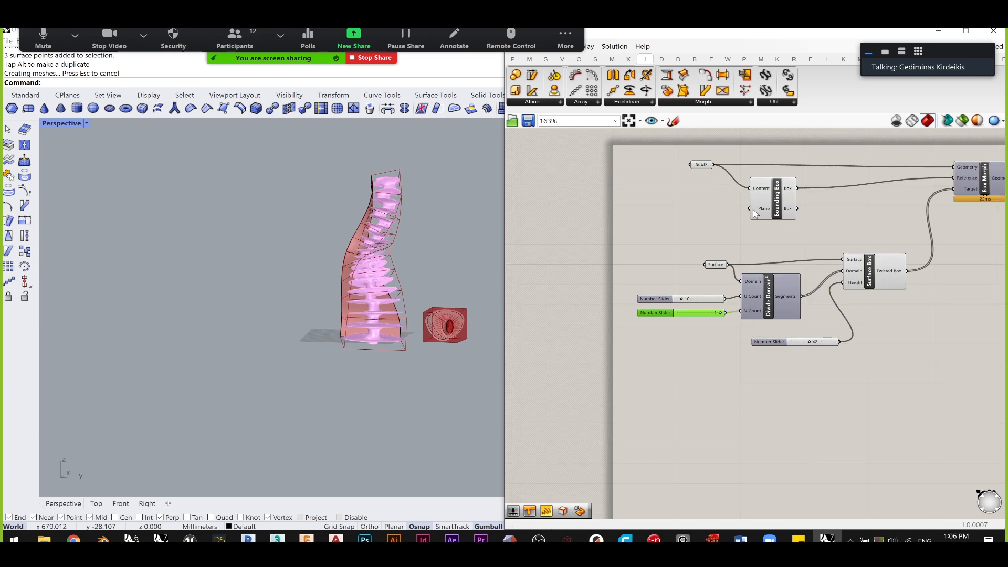
right_drag(993, 168, 920, 207)
right_drag(840, 245, 732, 243)
right_drag(898, 273, 802, 280)
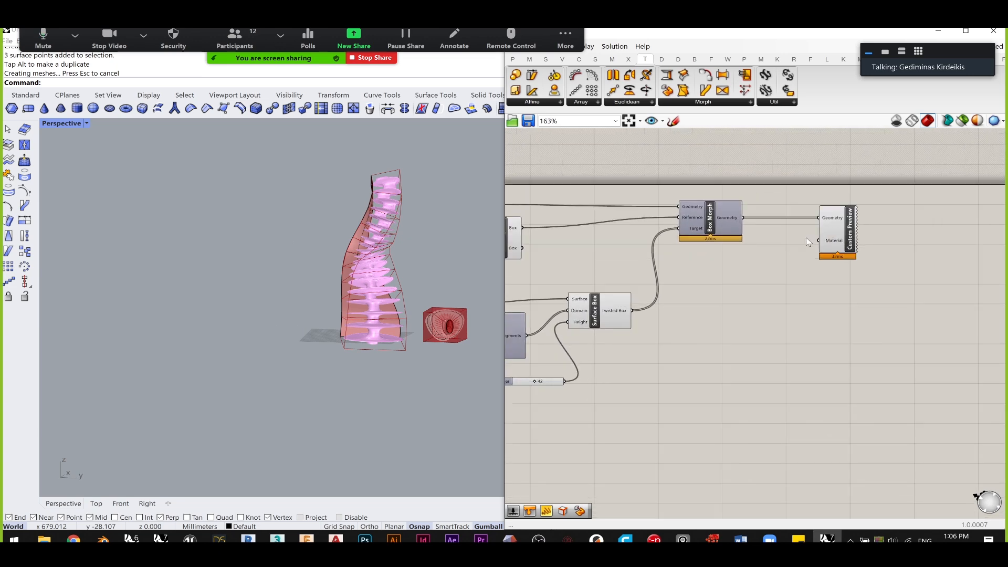
scroll(810, 238, up, 3)
click(681, 208)
right_click(686, 205)
click(637, 281)
- Inspect the source SubD module in its bounding box beside the spine
right_drag(364, 281, 331, 287)
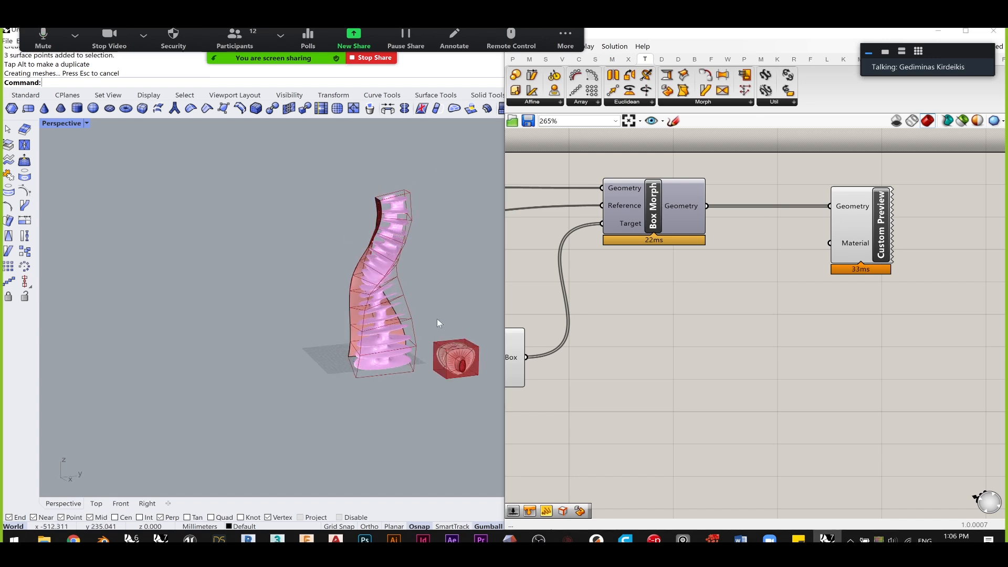
scroll(471, 358, up, 5)
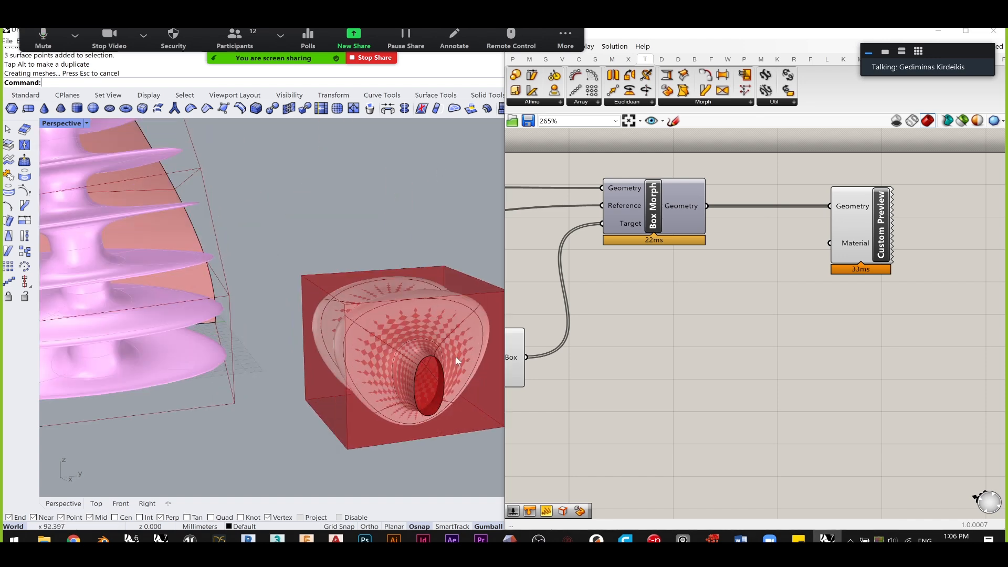
click(420, 338)
scroll(368, 373, down, 5)
click(314, 405)
shift+right_drag(250, 301, 310, 368)
- Bake the Box Morph geometry onto the Default layer
click(679, 207)
right_click(680, 207)
click(733, 223)
click(721, 144)
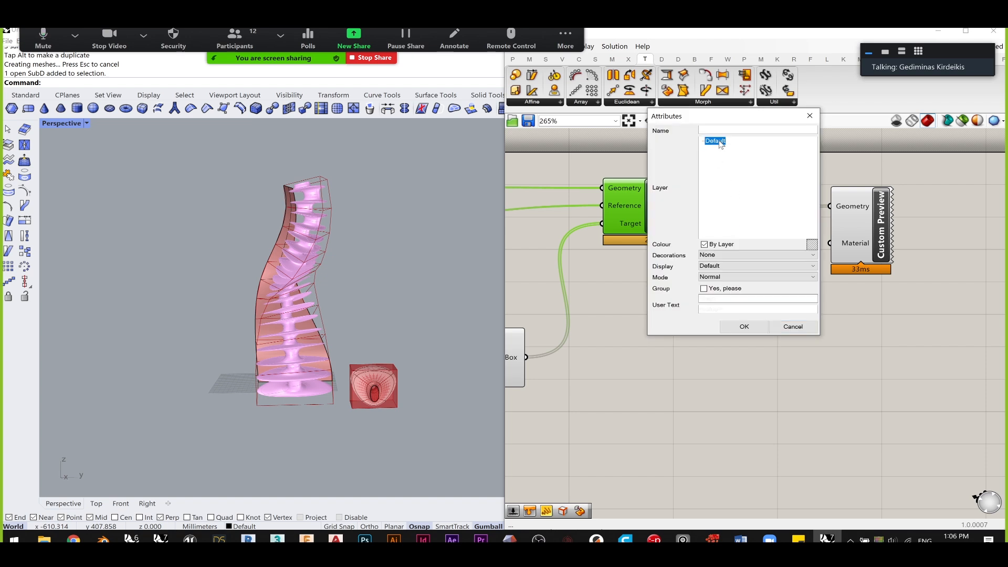
click(754, 328)
- Select all SubDs with SelSubD and move them along the Y axis, clear of the Grasshopper preview
click(292, 267)
scroll(292, 267, down, 1)
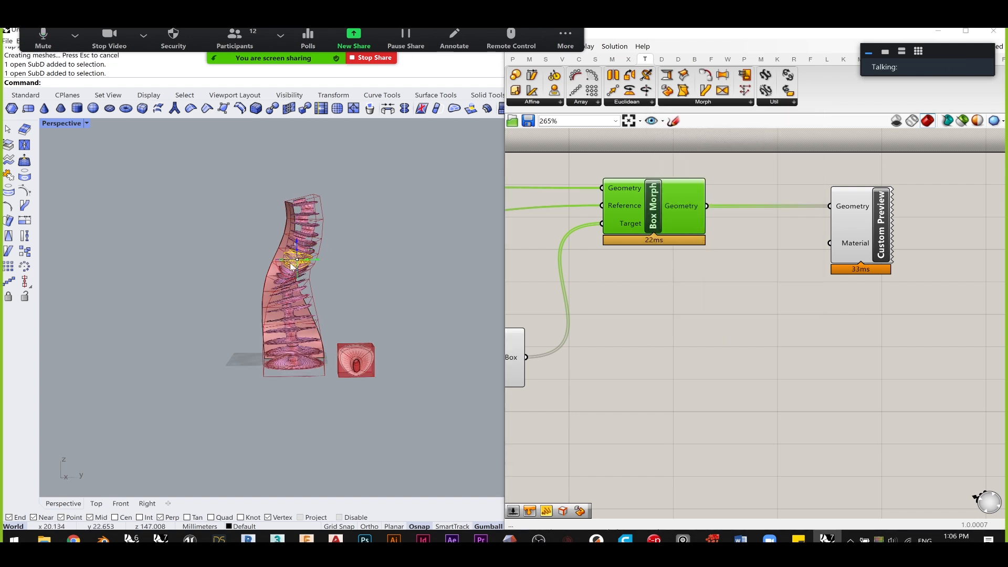
click(182, 202)
text(S)
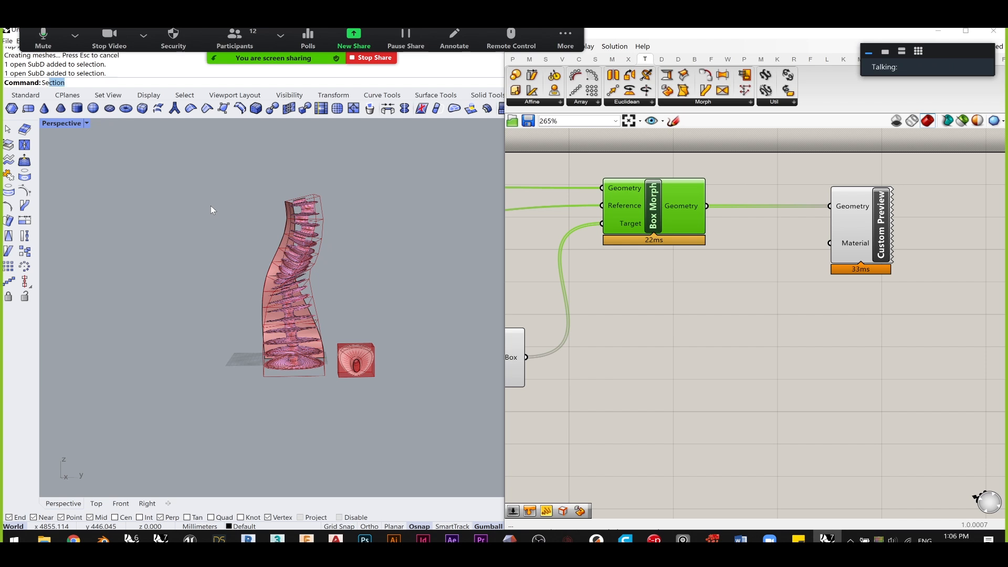
text(elSubD)
key(Return)
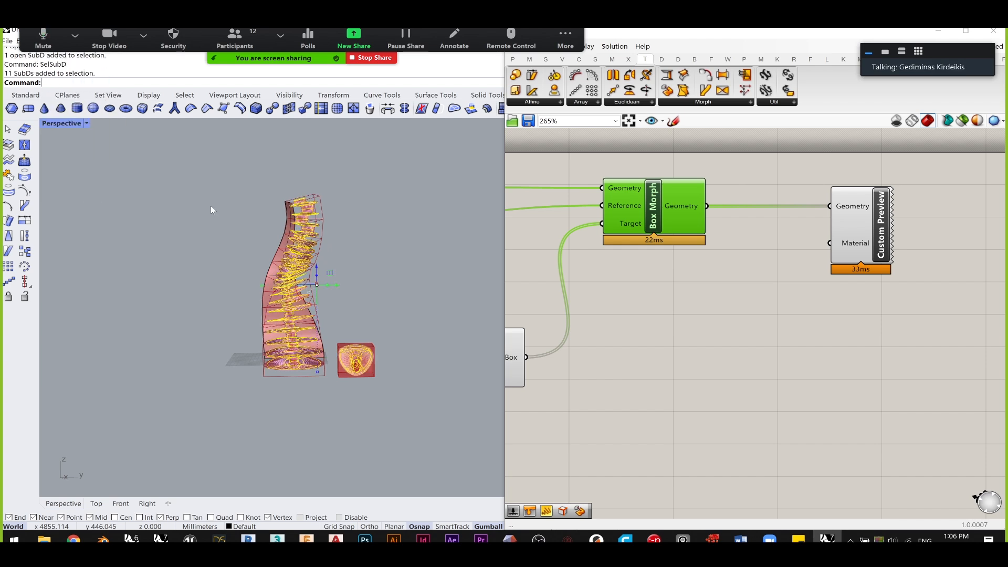
drag(336, 285, 450, 291)
click(361, 232)
- Join the baked spine SubDs into one with smooth joined edges and flip the direction of the joined SubD
shift+right_drag(416, 414, 340, 431)
drag(308, 241, 309, 191)
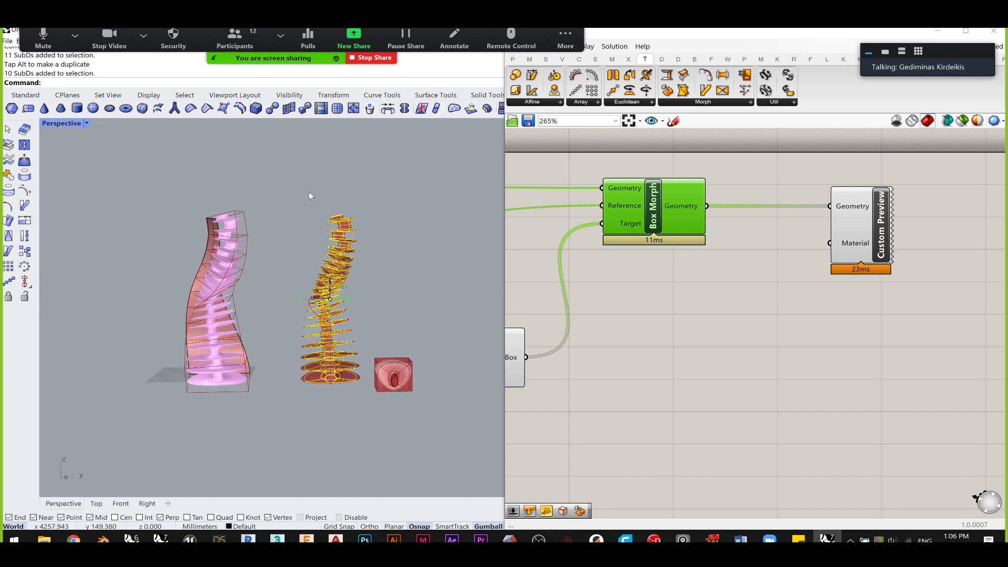
key(Return)
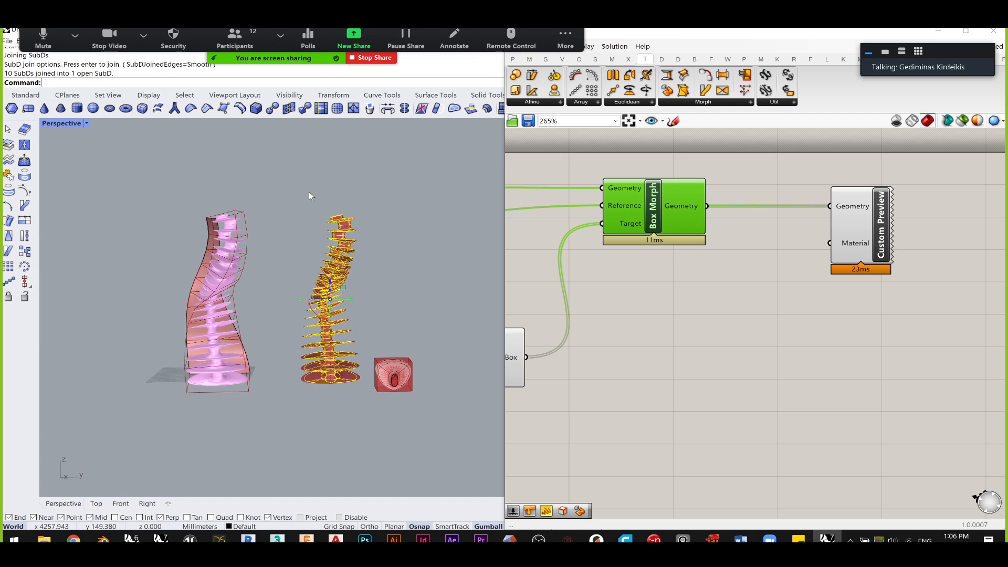
text(Flip)
key(Return)
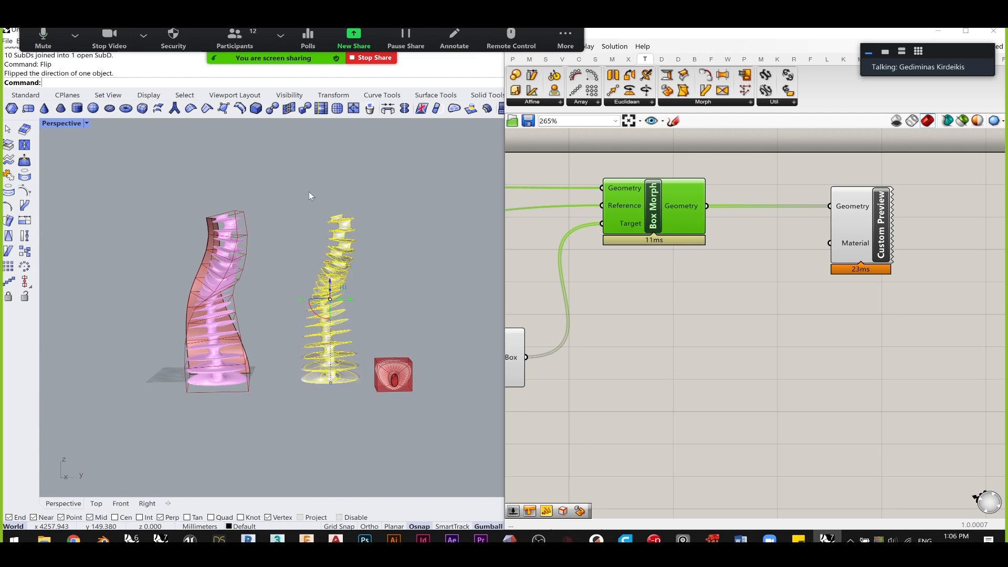
- Minimise Grasshopper and run EMap on the joined spine to display an environment map on it
scroll(368, 333, up, 2)
click(939, 32)
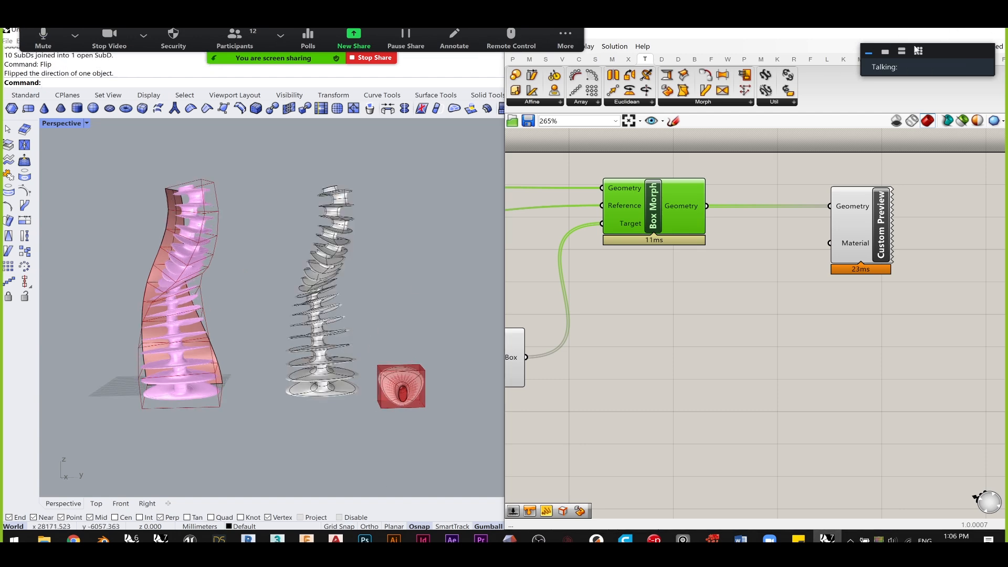
scroll(324, 275, up, 5)
click(324, 276)
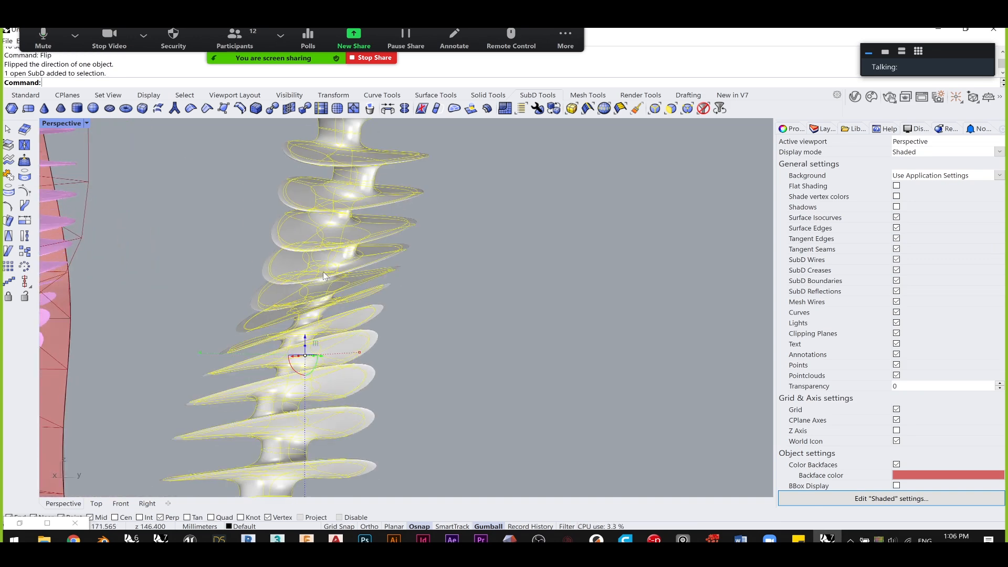
text(EMap)
key(Return)
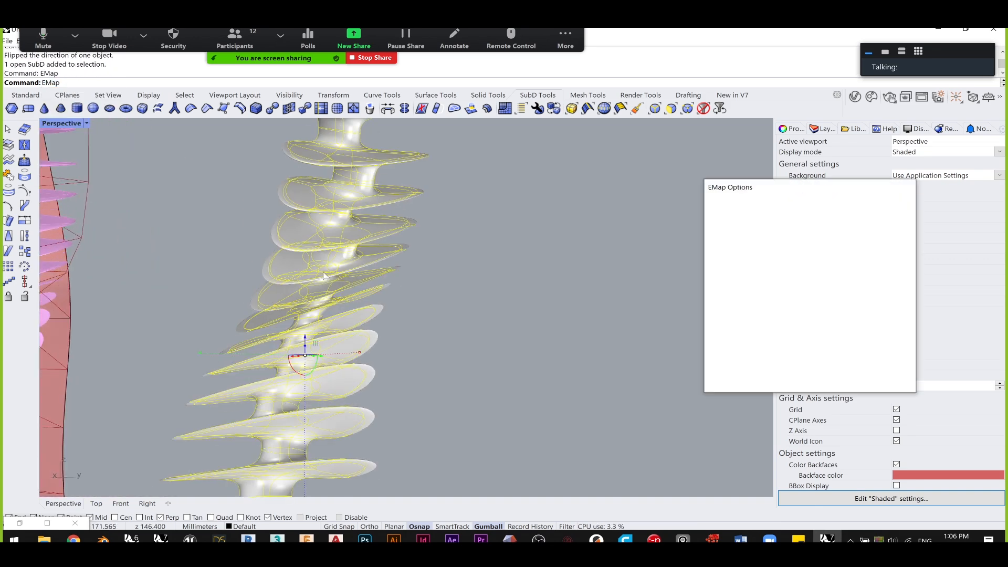
- Examine the reflections on the spine's discs and core from several angles, then close the environment map analysis
mouse_move(404, 282)
right_down()
mouse_move(506, 293)
mouse_move(445, 301)
mouse_move(469, 305)
mouse_move(349, 344)
mouse_move(385, 365)
mouse_move(303, 271)
mouse_move(354, 313)
mouse_move(354, 333)
mouse_move(434, 309)
mouse_move(411, 295)
right_up()
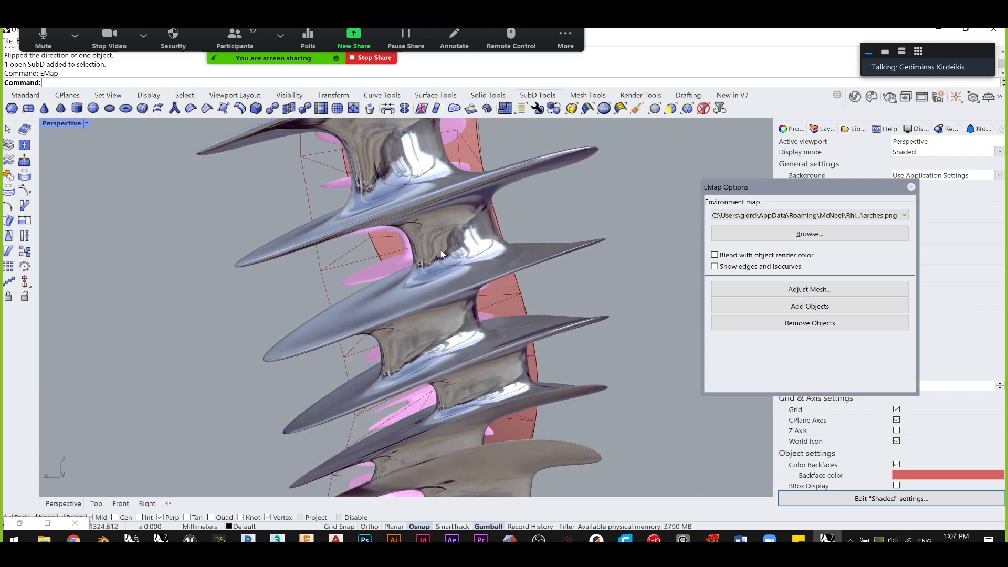
right_drag(447, 257, 417, 326)
scroll(417, 323, down, 7)
right_drag(286, 247, 320, 301)
scroll(386, 416, up, 4)
right_drag(386, 417, 409, 322)
scroll(408, 341, up, 10)
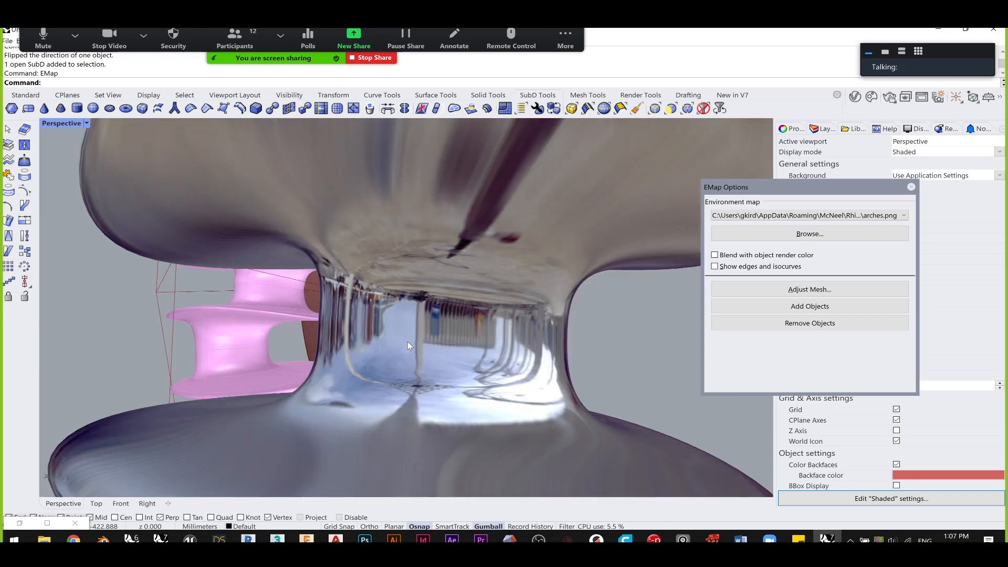
scroll(408, 341, down, 10)
scroll(395, 326, down, 5)
scroll(399, 318, up, 4)
right_drag(400, 320, 525, 289)
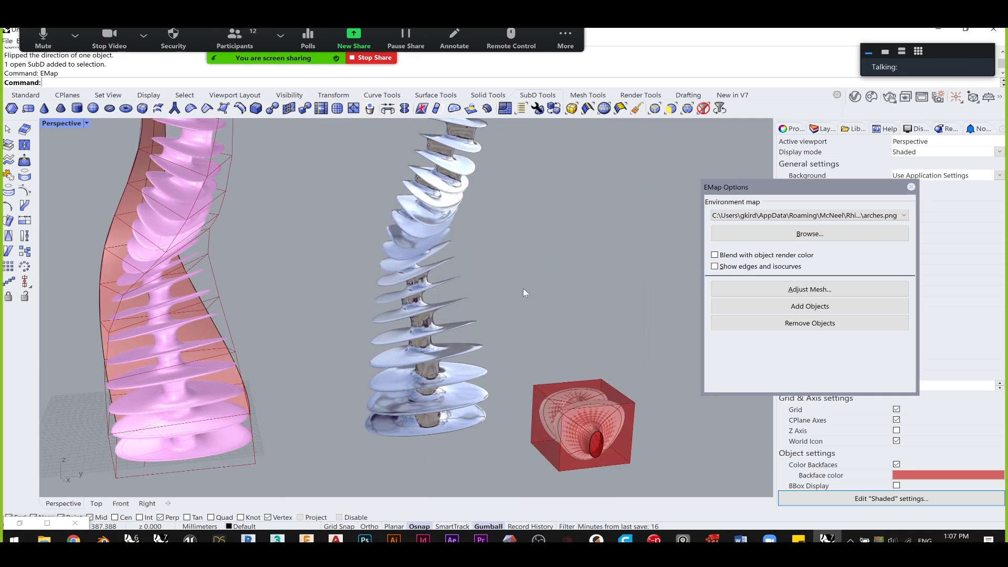
scroll(523, 288, down, 2)
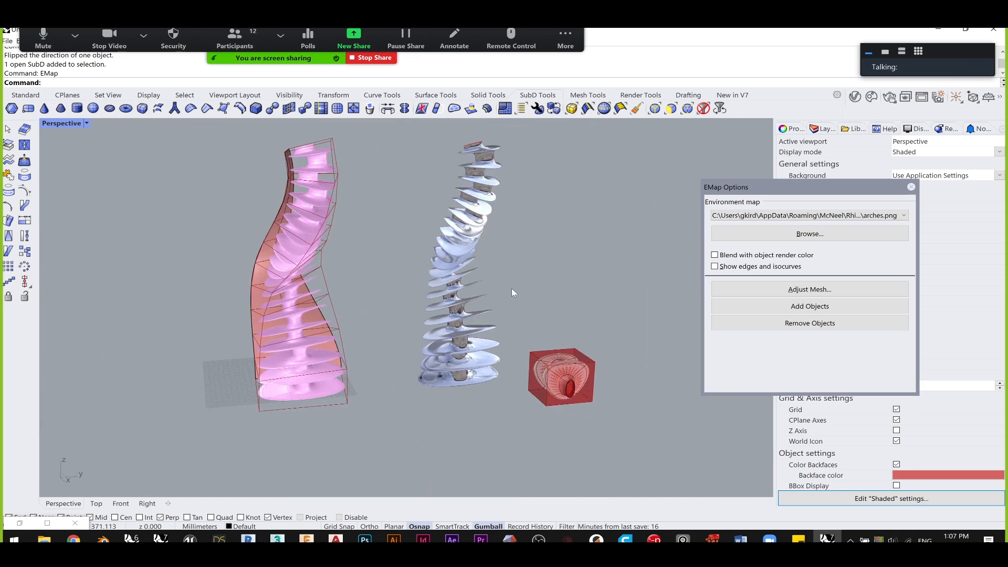
click(912, 187)
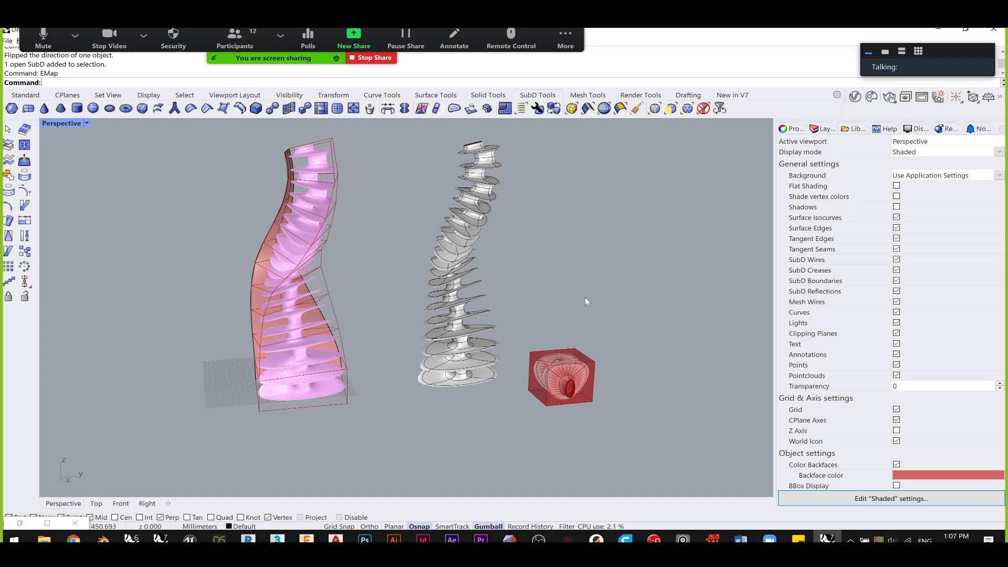
- Hide the joined spine, the source SubD module and the sculpted surface in the Perspective view
drag(660, 443, 166, 124)
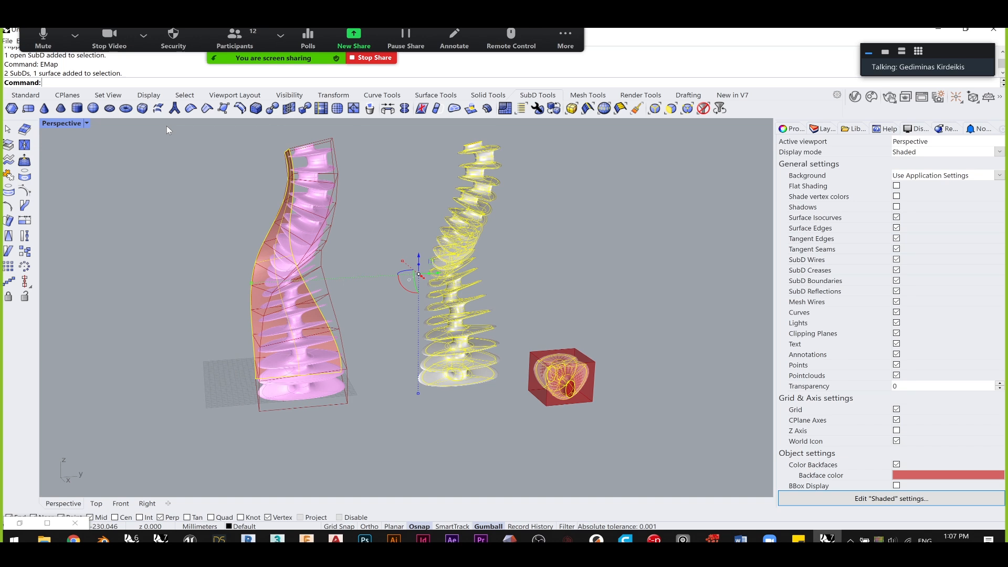
text(hide)
key(Return)
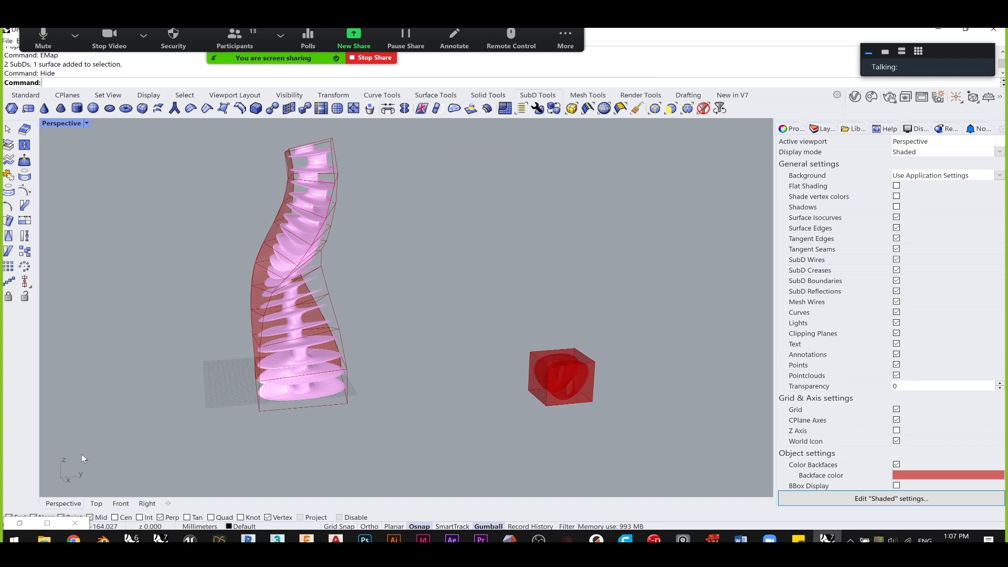
- Restore Grasshopper, disable the preview of the whole morph definition and move its components up out of the working area
click(24, 526)
scroll(802, 269, down, 3)
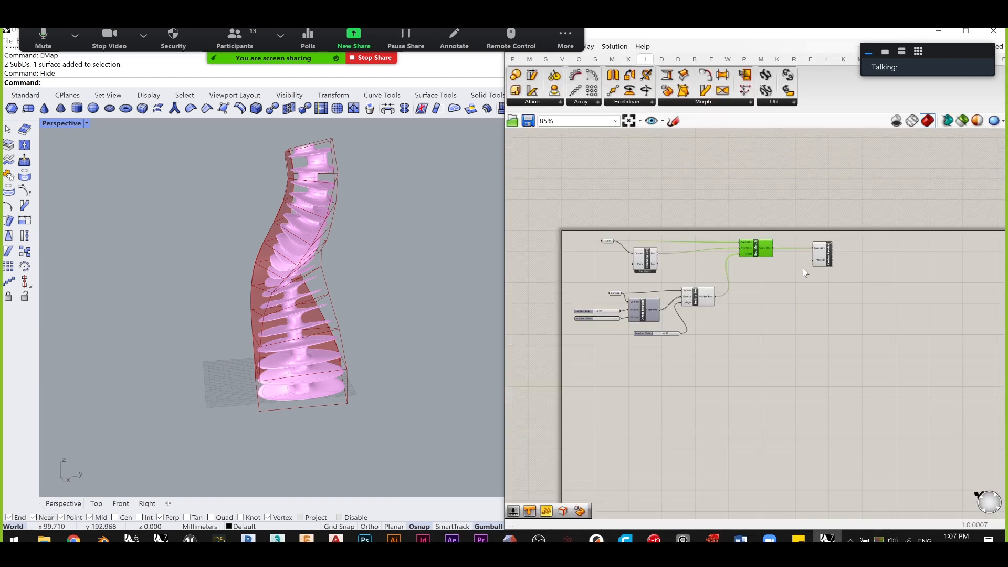
drag(862, 356, 658, 212)
middle_click(658, 212)
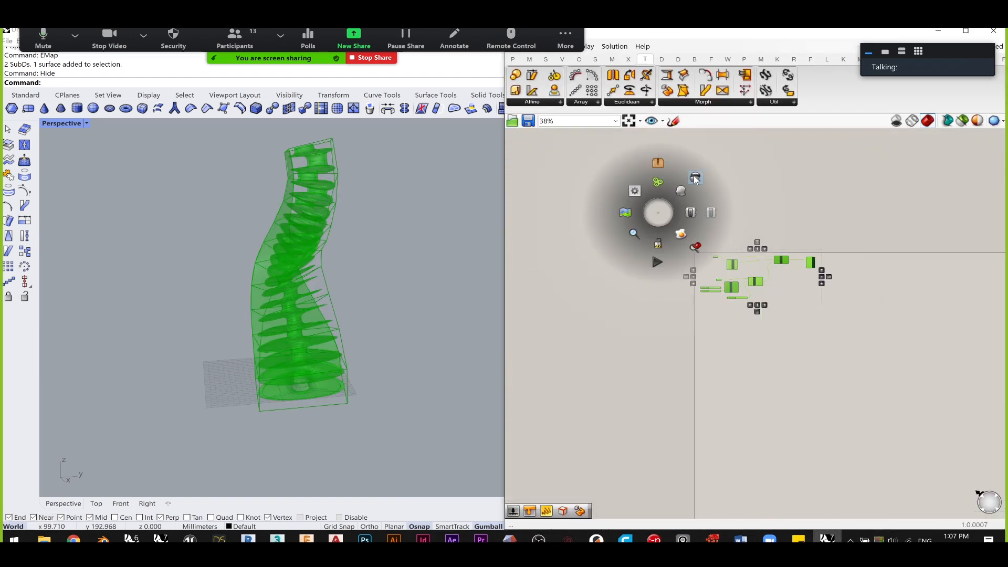
click(695, 179)
drag(813, 265, 817, 197)
click(817, 203)
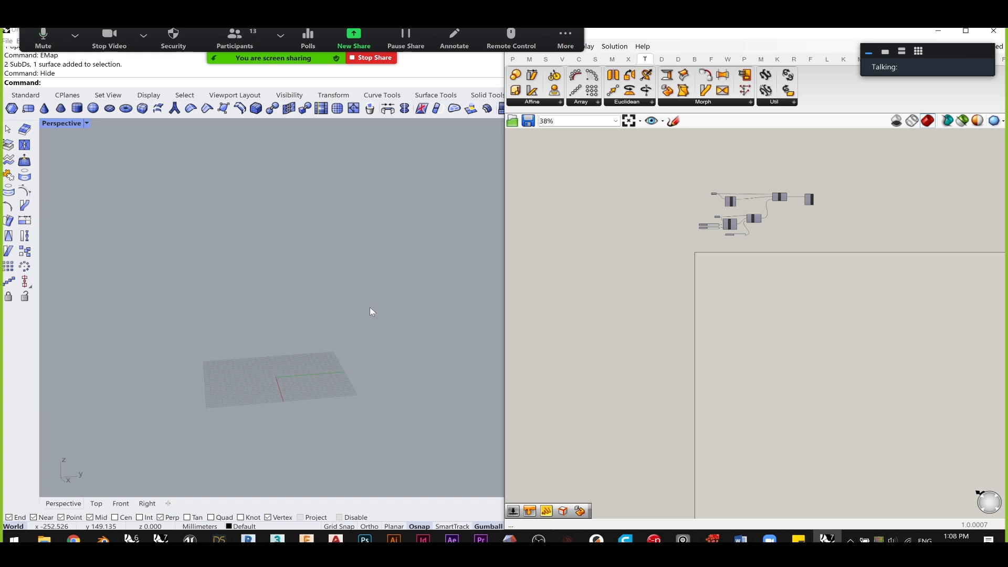
- Look at the exploded axonometric of Very Good Project 25 in Chrome, then return to the full Rhino window
click(74, 540)
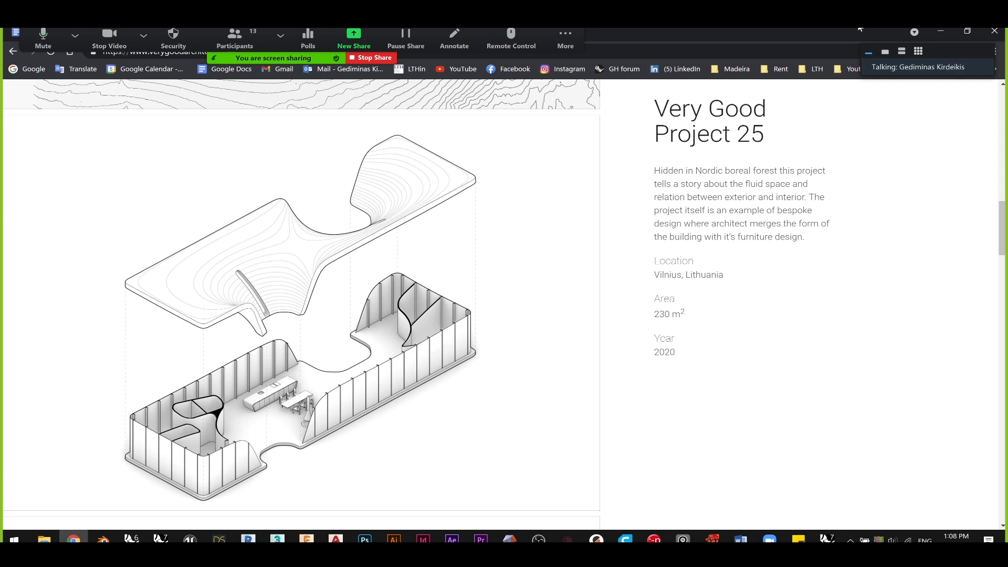
click(948, 32)
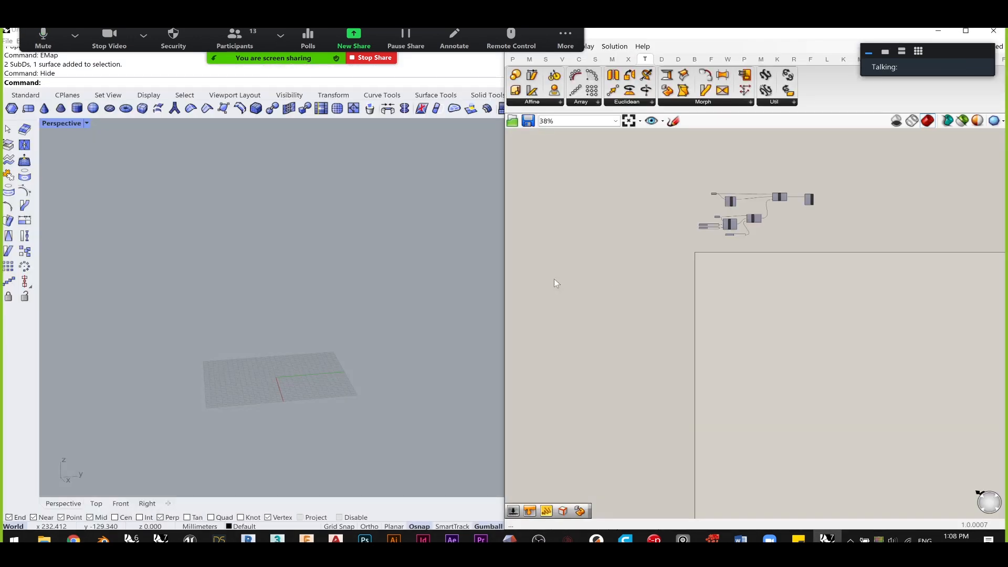
click(938, 30)
shift+right_drag(333, 265, 436, 233)
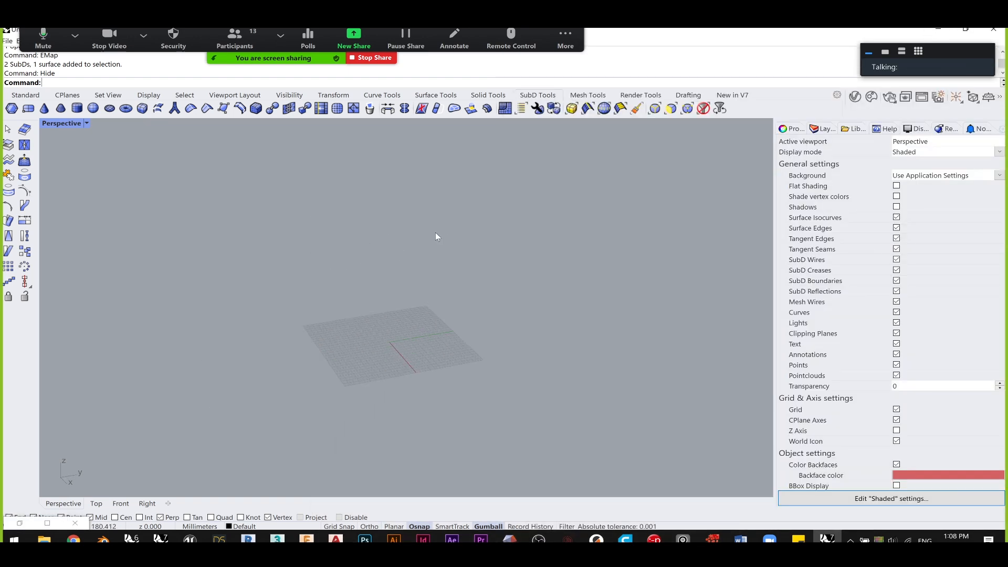
right_drag(485, 259, 455, 289)
scroll(456, 289, up, 2)
shift+right_drag(403, 314, 303, 303)
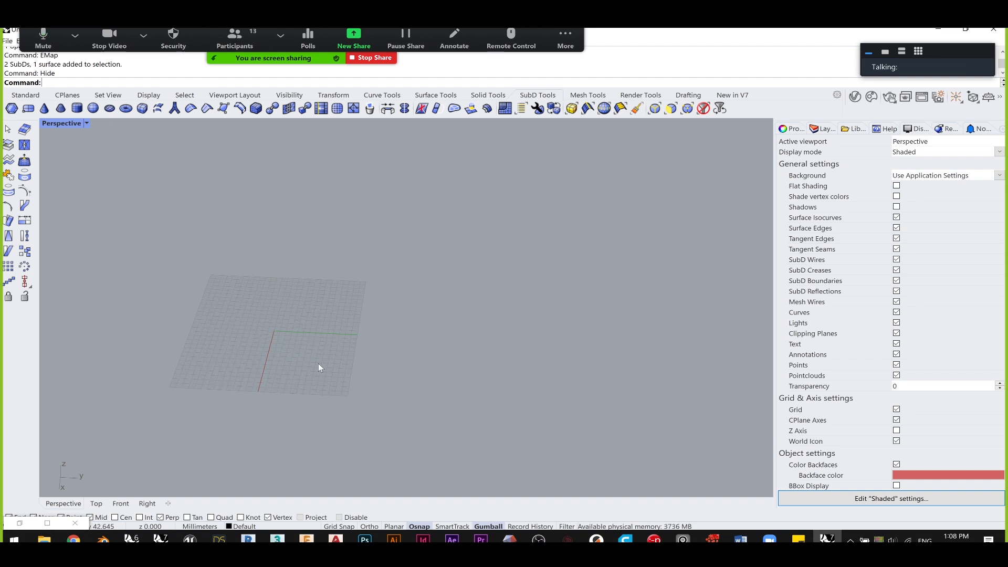
right_drag(576, 324, 304, 299)
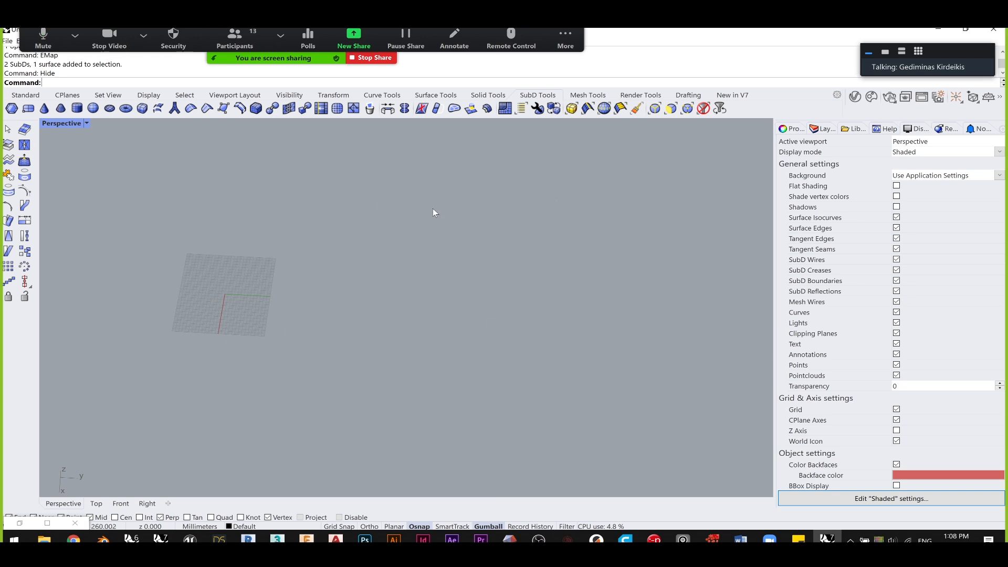
shift+right_drag(175, 157, 97, 156)
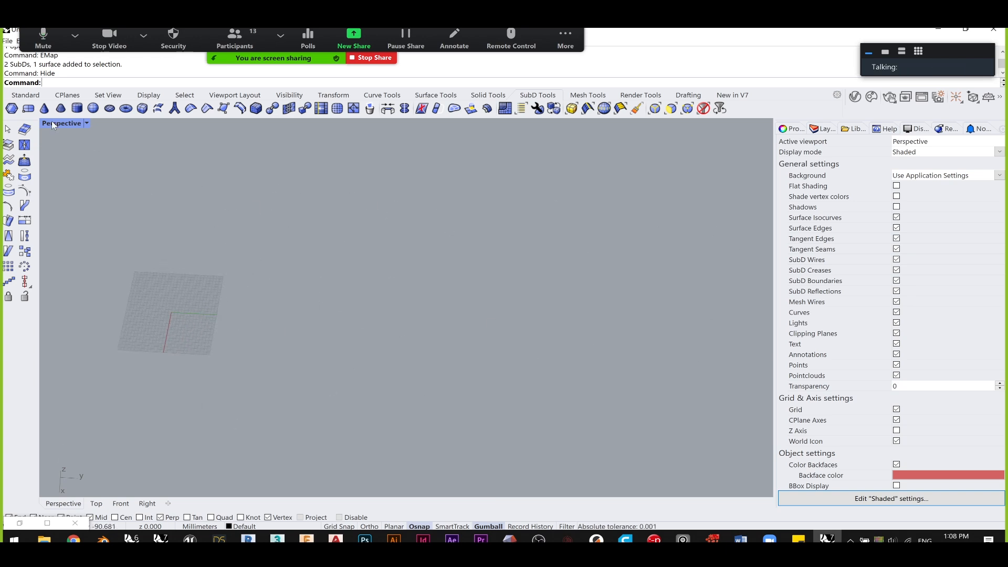
click(25, 95)
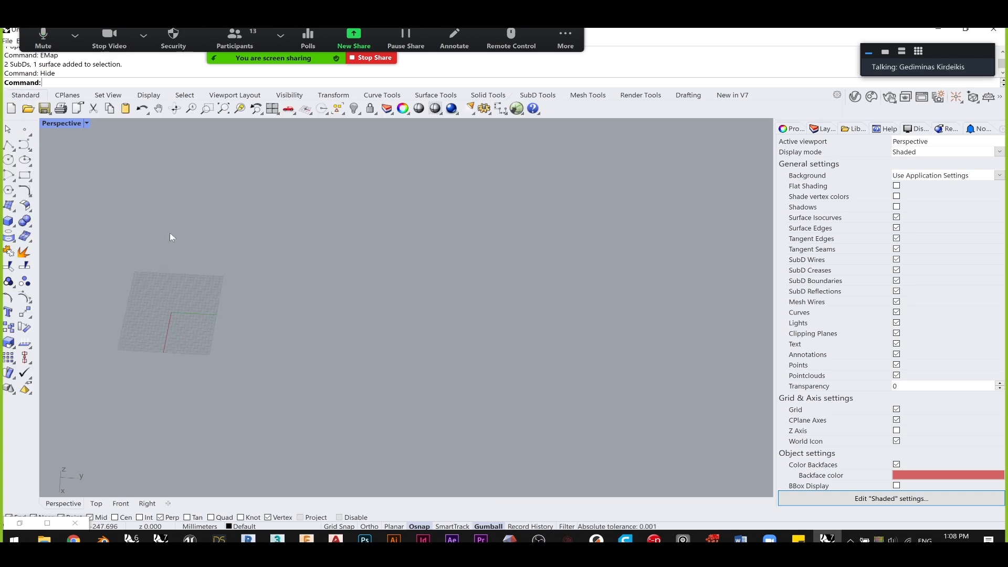
click(25, 176)
key(Escape)
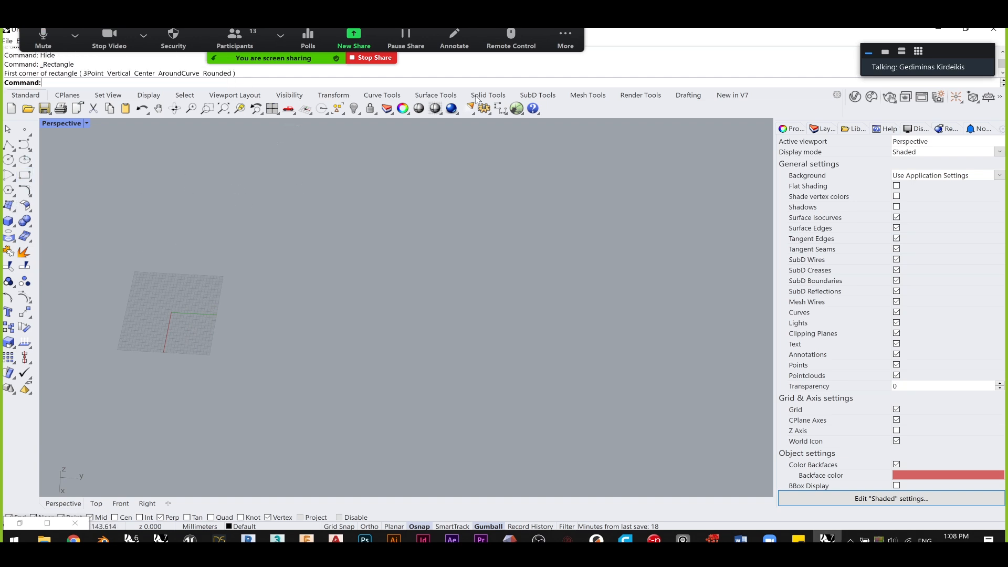
- Start a SubD plane with an X count of 7 and a Y count of 3
click(538, 98)
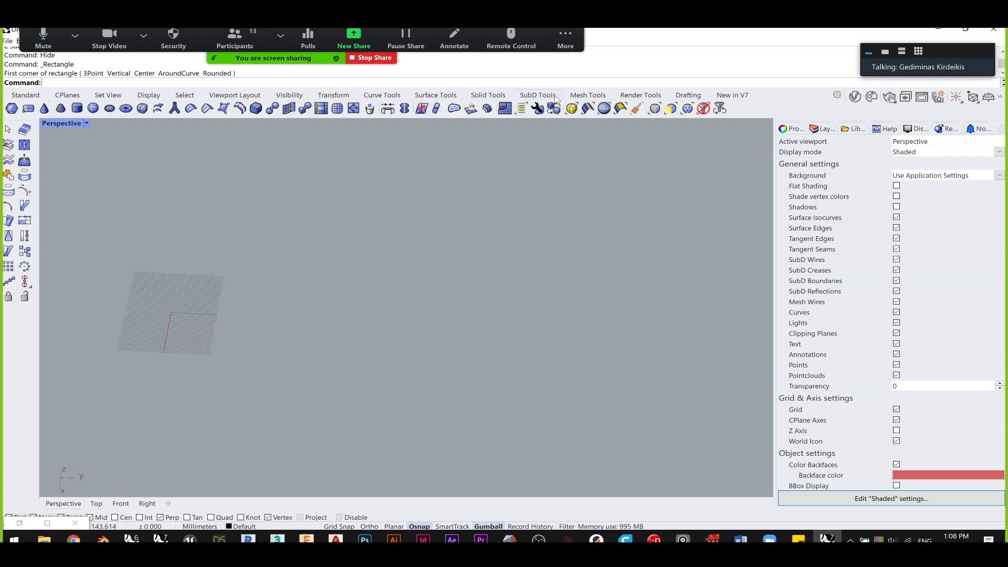
click(29, 110)
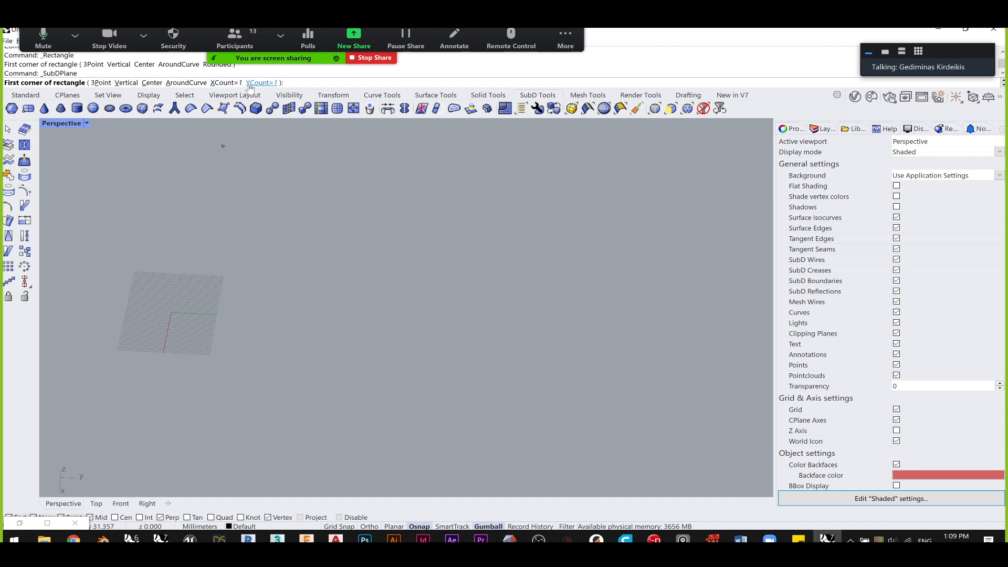
click(218, 83)
text(7)
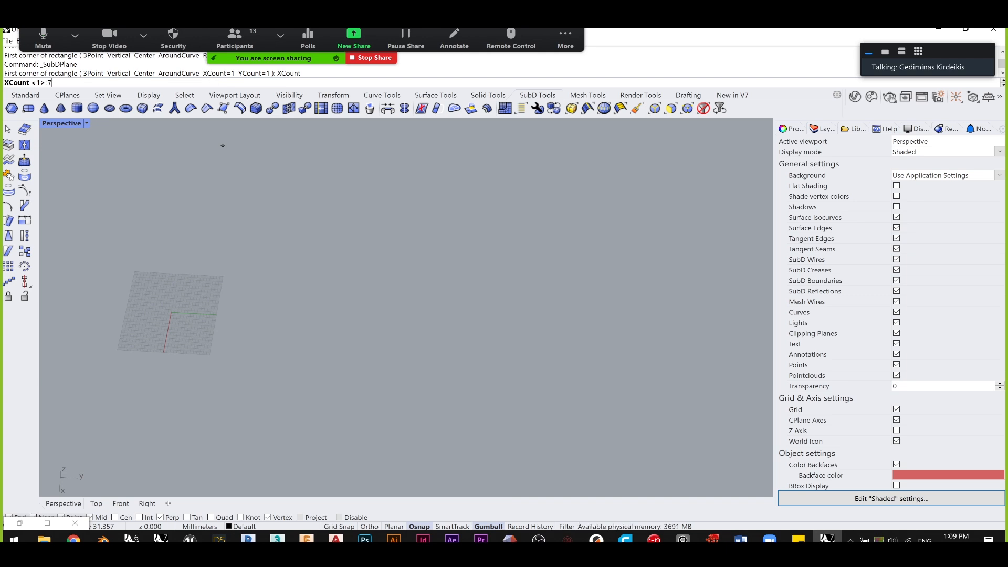
key(Return)
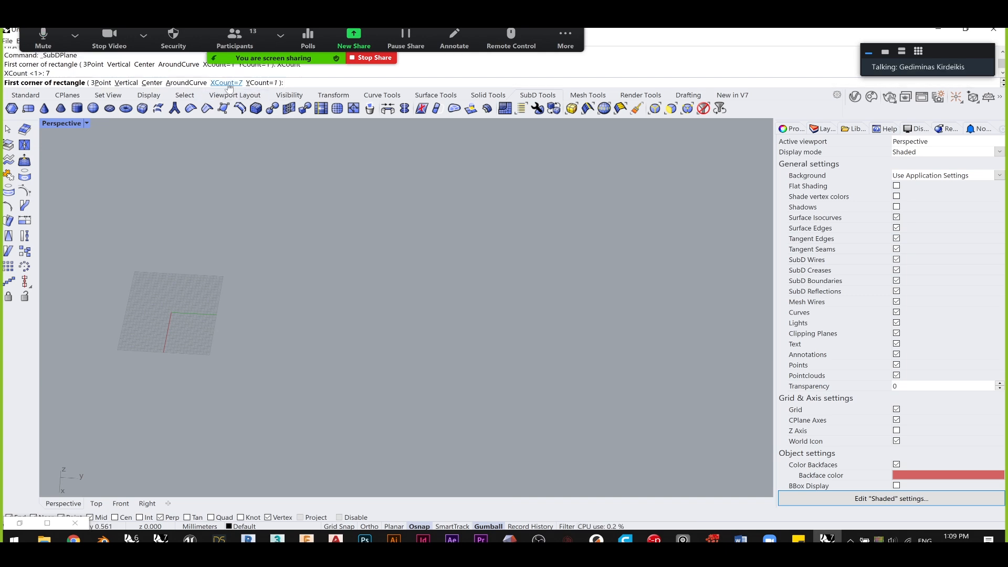
click(258, 84)
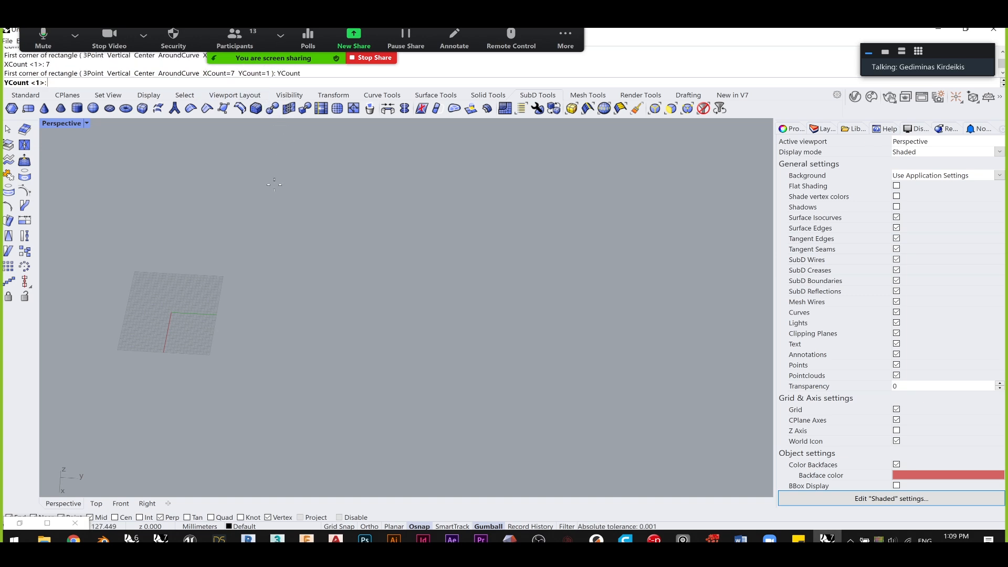
text(3)
key(Return)
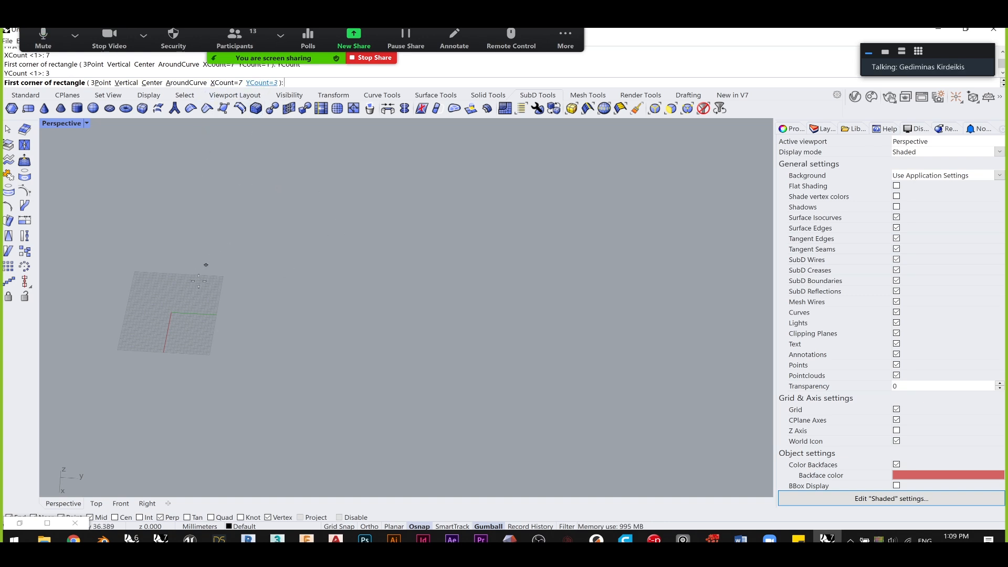
- Place the SubD plane from the origin (0) with a length of 12000 and a width of 5000
text(0)
key(Return)
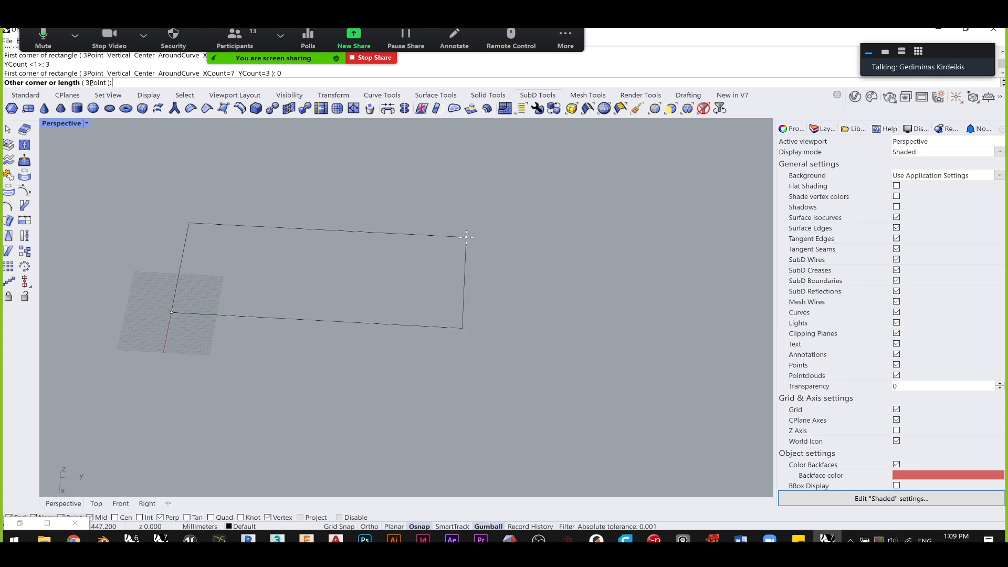
text(12000)
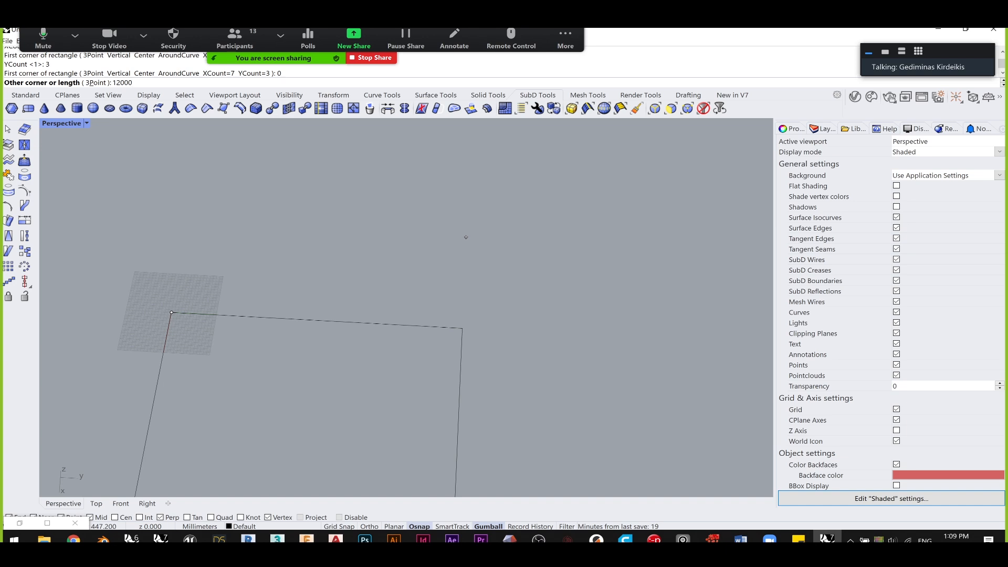
key(Return)
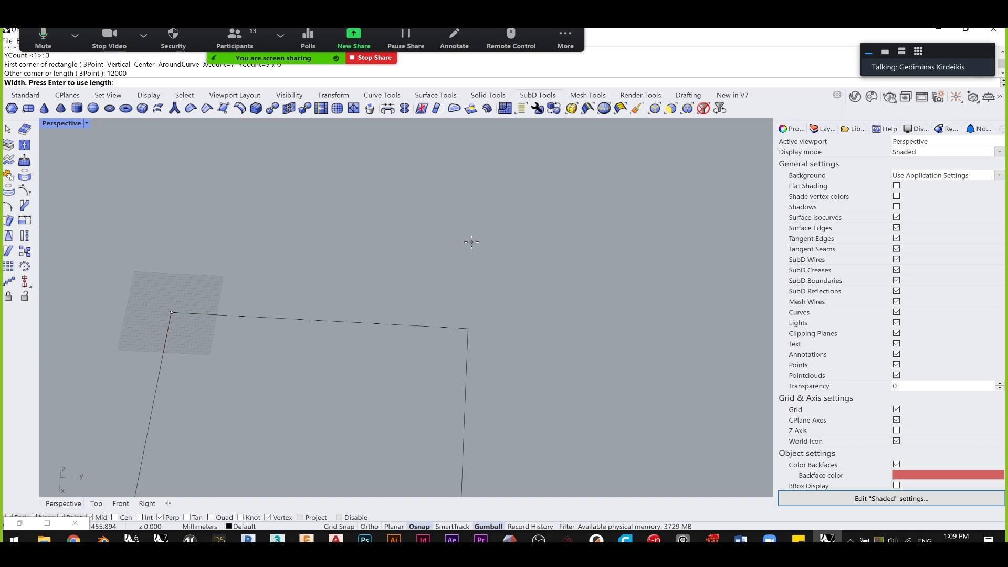
text(5000)
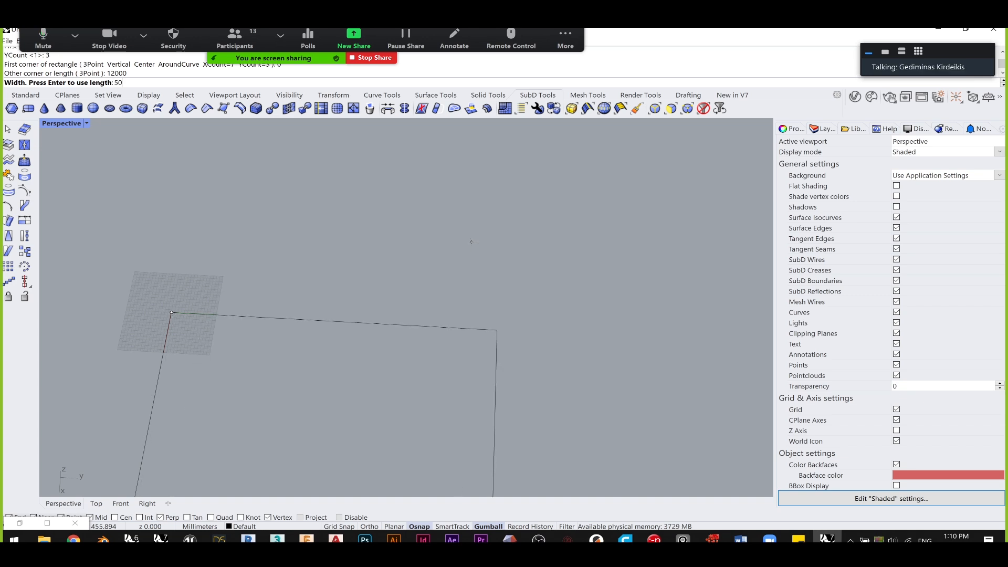
key(Return)
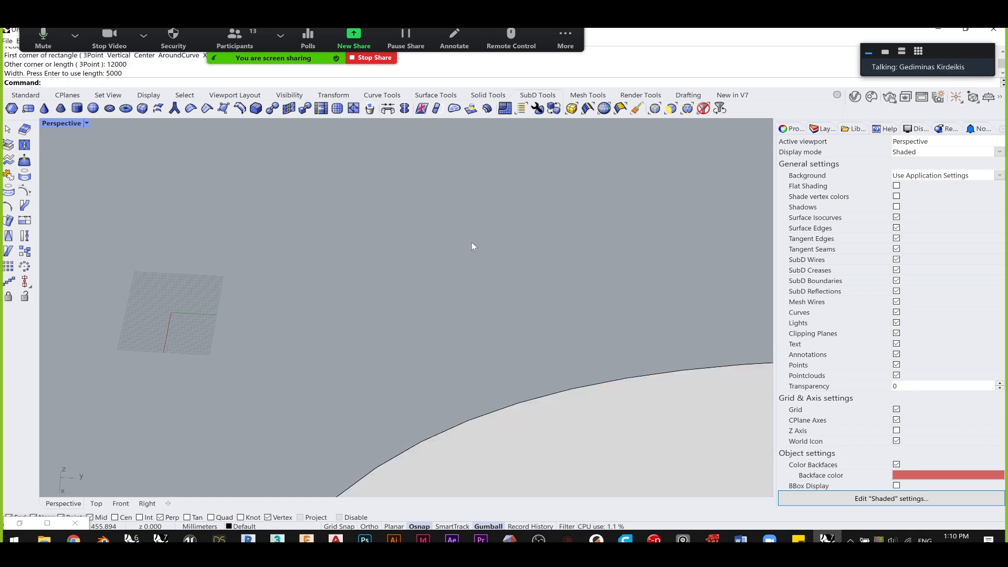
- Switch the SubD display to flat and check the exploded axonometric of Very Good Project 25 in Chrome
scroll(471, 242, down, 5)
shift+right_drag(508, 286, 344, 237)
scroll(347, 244, down, 5)
right_drag(365, 273, 423, 263)
scroll(395, 330, up, 2)
right_drag(397, 334, 403, 332)
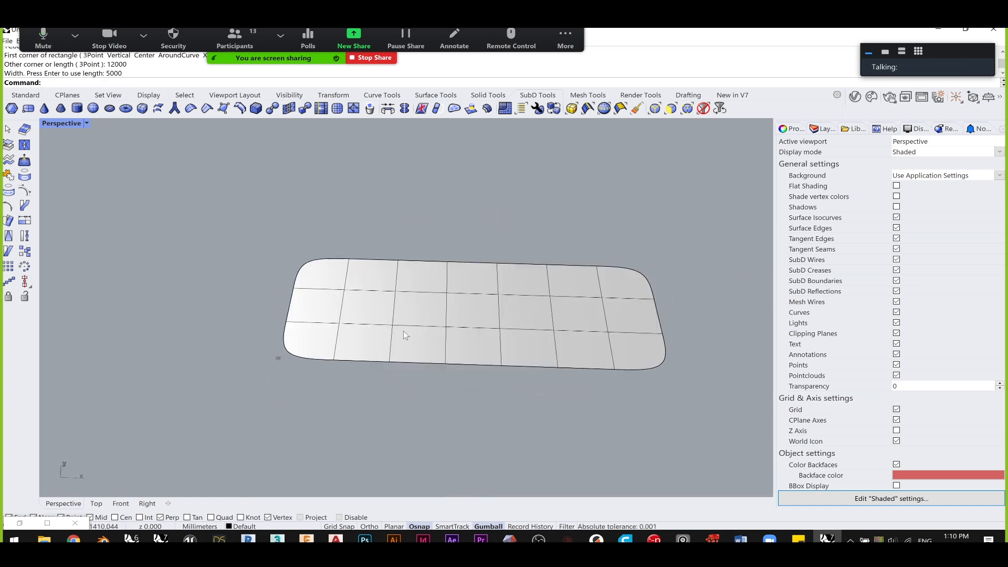
key(Tab)
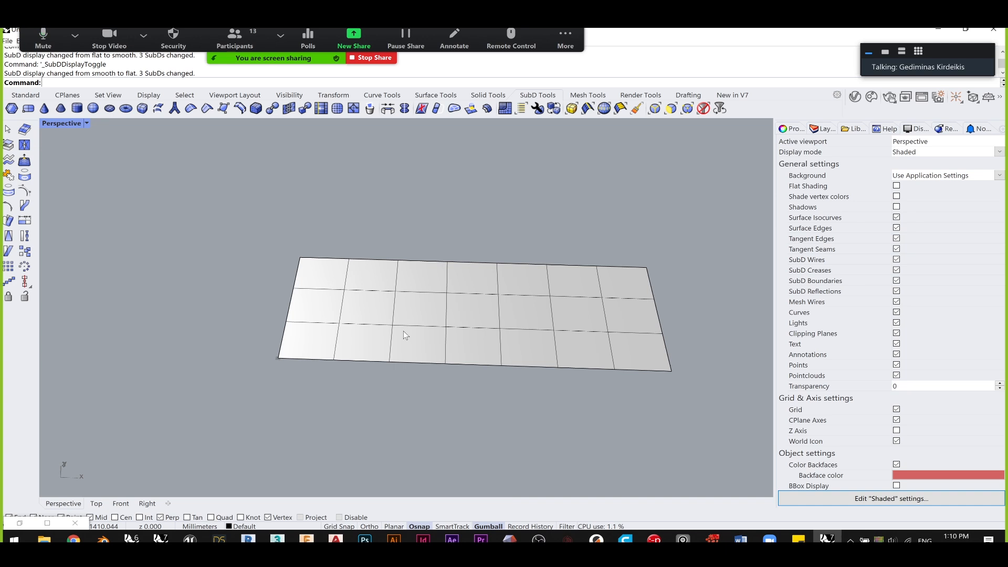
right_drag(404, 331, 383, 297)
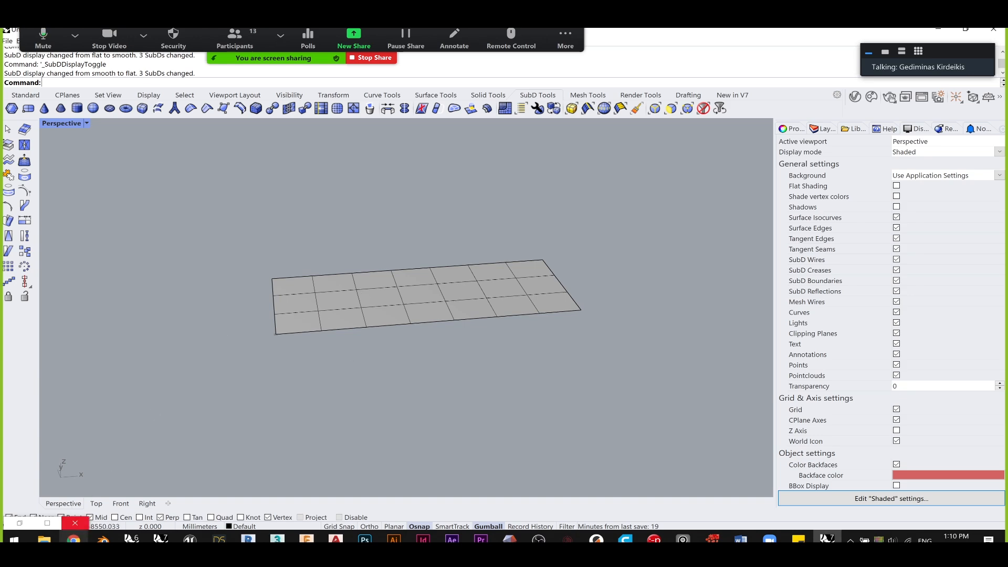
click(73, 539)
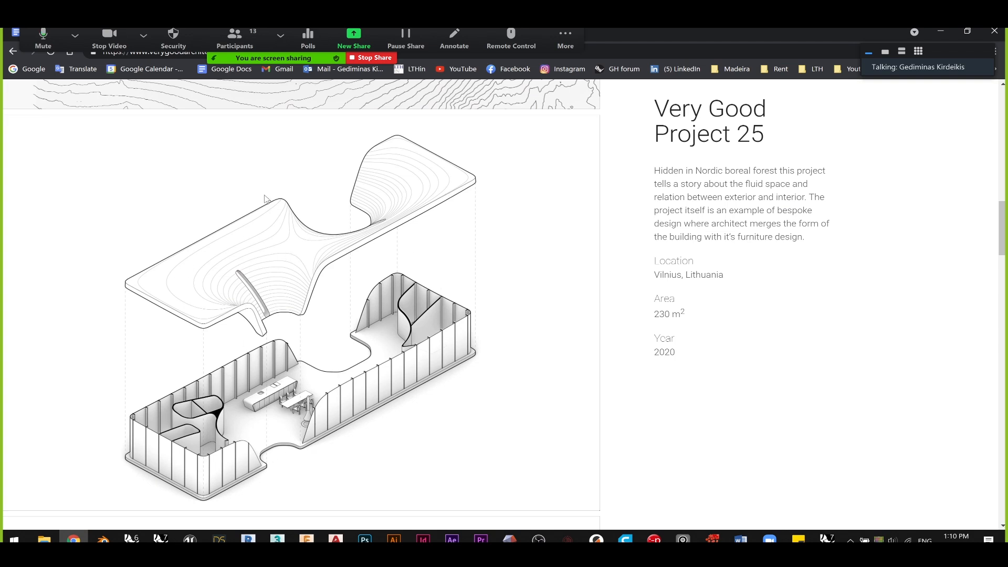
click(942, 30)
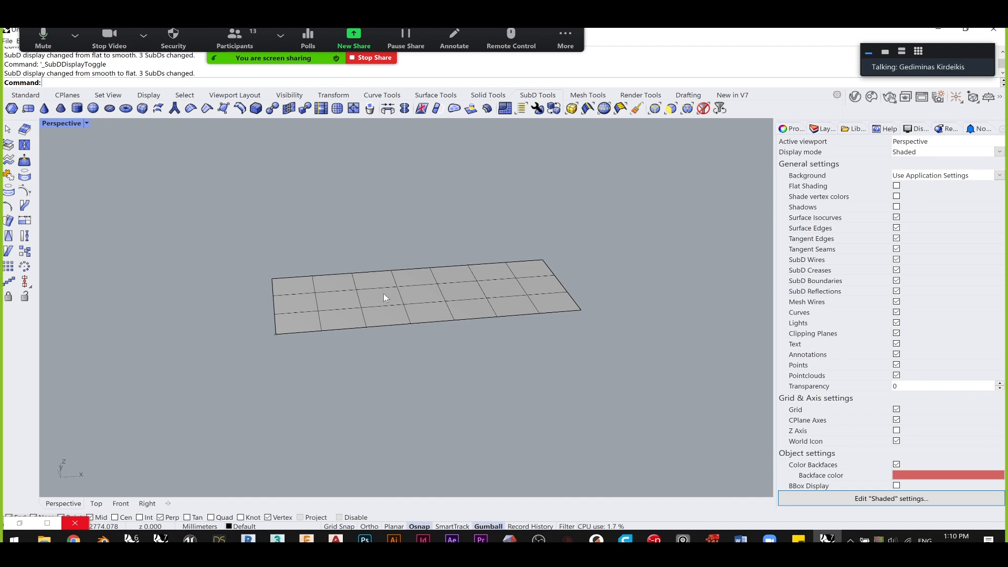
- Extrude the second face of the front row and the fifth face of the back row by -3000 in the Z direction with ExtrudeSubD
scroll(326, 336, up, 3)
right_drag(313, 355, 396, 386)
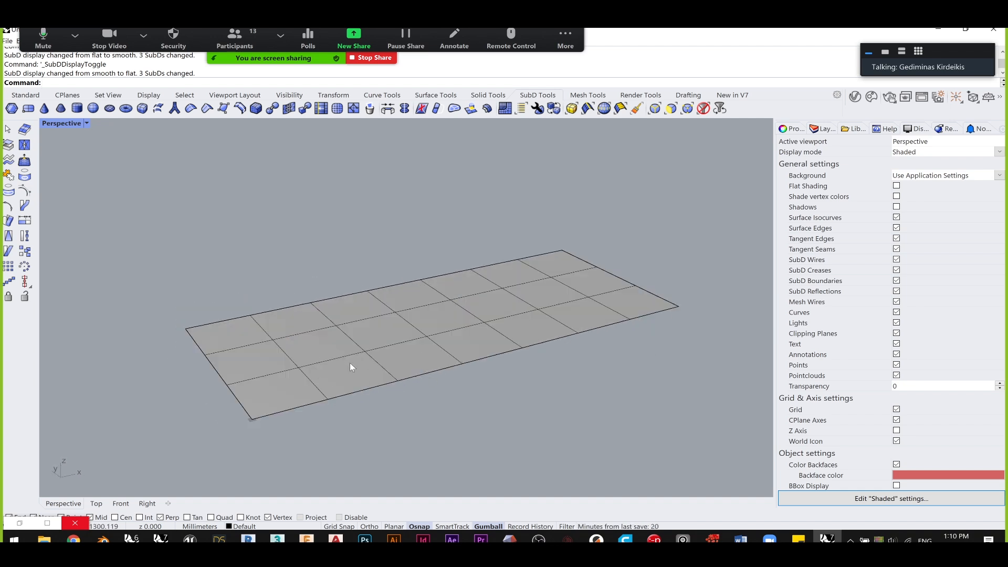
right_drag(350, 364, 319, 370)
ctrl+shift+click(298, 352)
right_drag(447, 354, 541, 251)
ctrl+shift+click(503, 265)
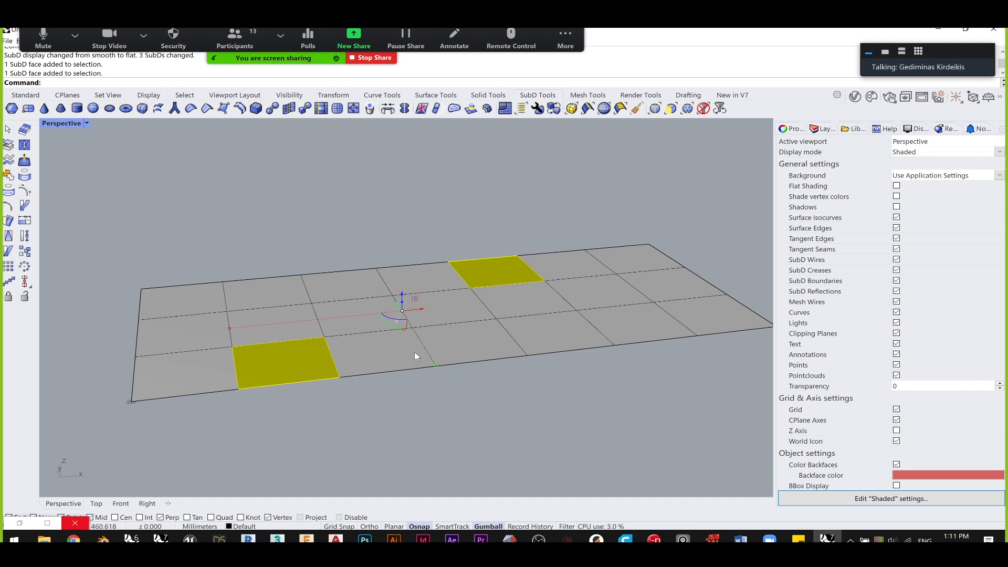
scroll(469, 254, down, 4)
text(Extru)
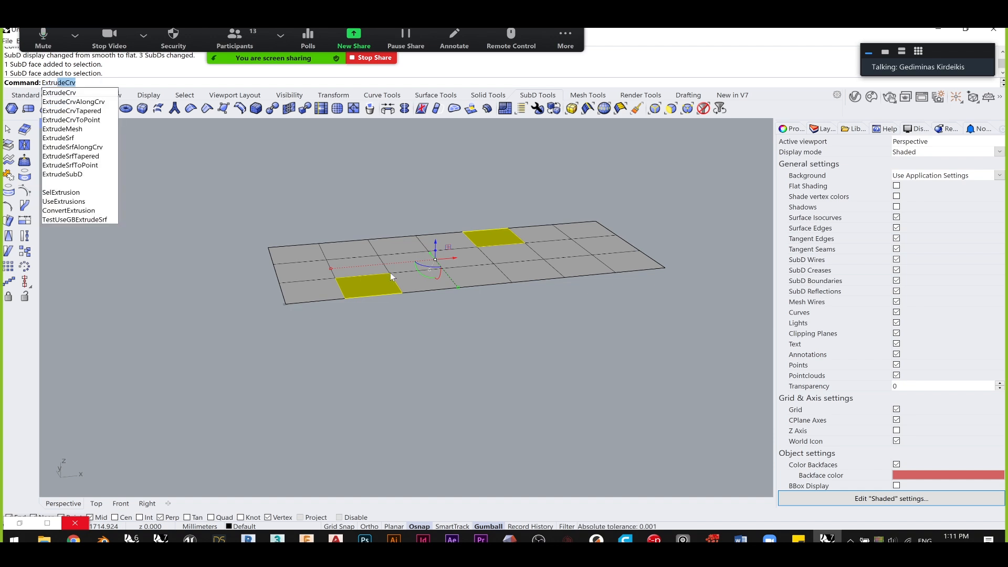
text(deSubD)
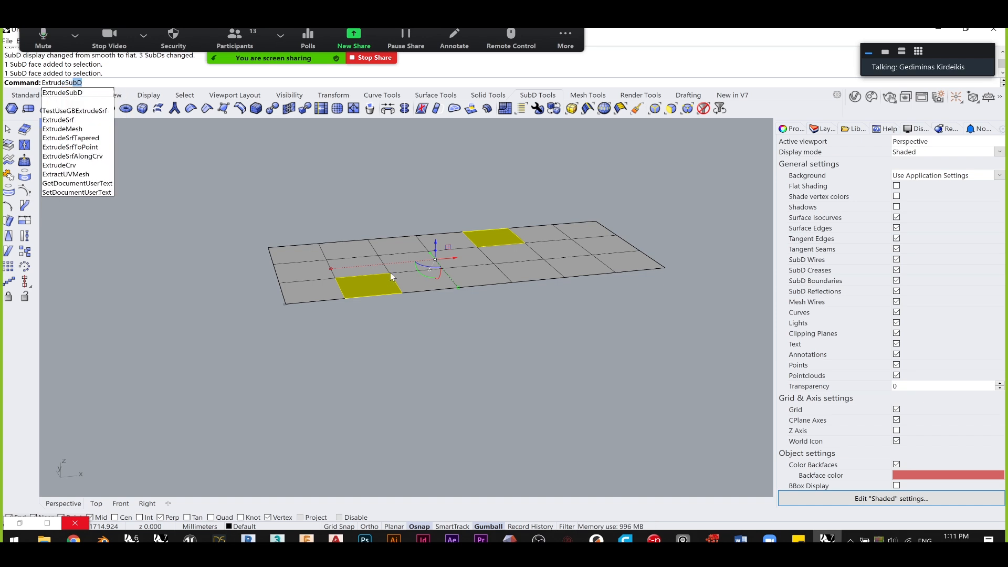
key(Return)
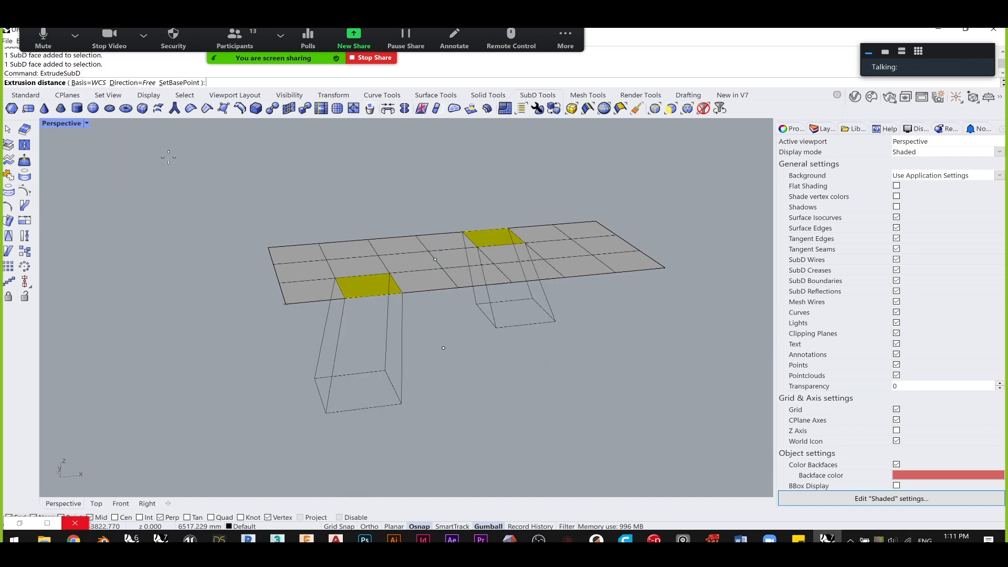
click(131, 85)
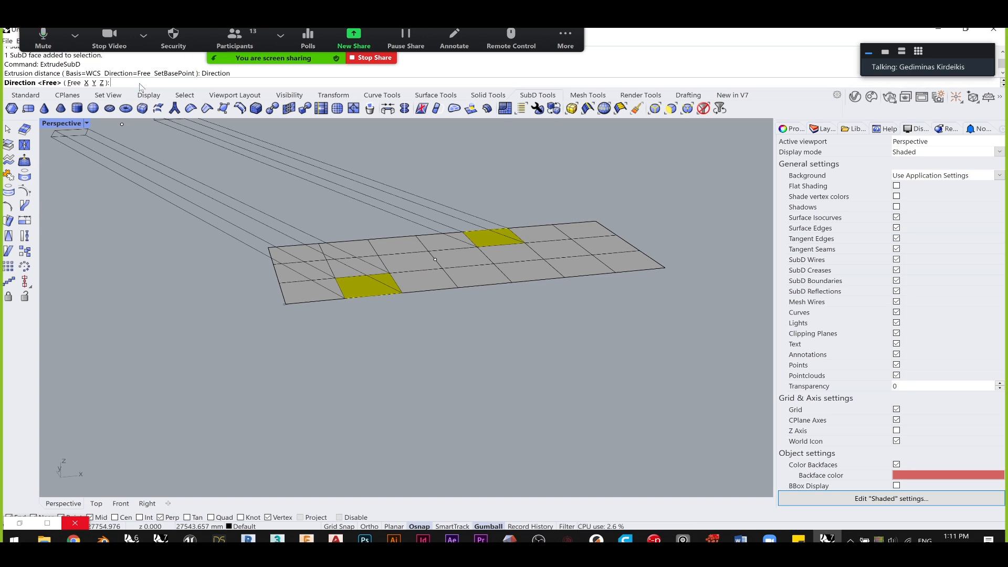
click(100, 83)
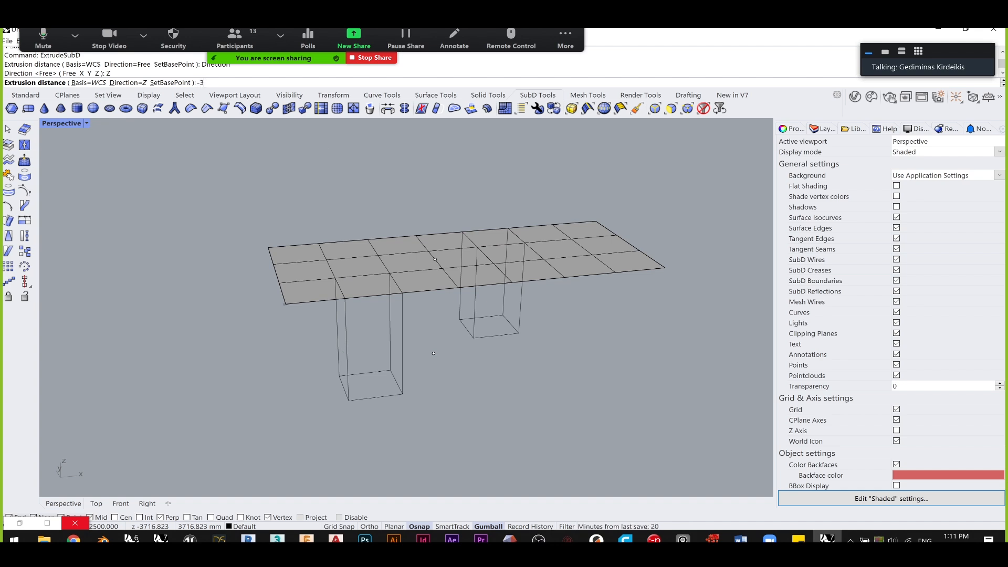
text(-3000)
key(Return)
- Compare the two extruded legs with the roof in the Very Good Project 25 axonometric in Chrome
mouse_move(343, 357)
right_down()
mouse_move(343, 403)
mouse_move(387, 361)
mouse_move(588, 248)
mouse_move(635, 279)
mouse_move(599, 304)
mouse_move(451, 319)
right_up()
right_drag(386, 369, 118, 510)
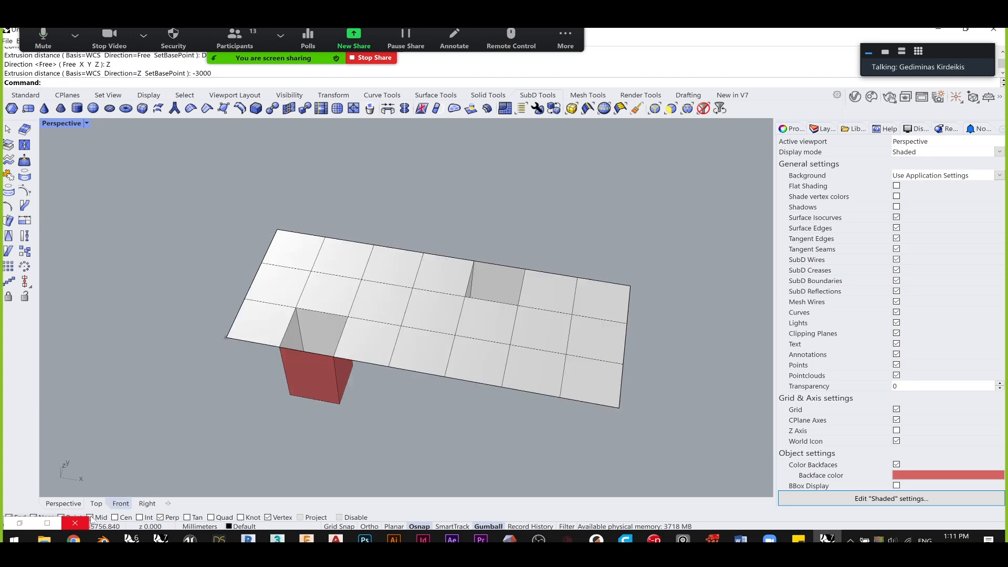
click(74, 539)
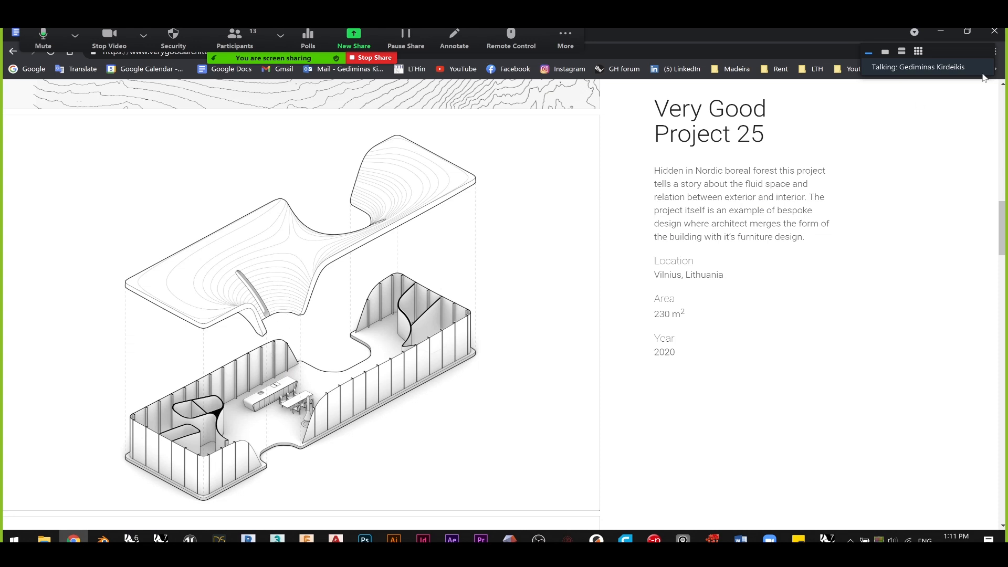
click(947, 33)
- Delete the outer side face and the bottom face of the front leg
right_drag(321, 358, 331, 360)
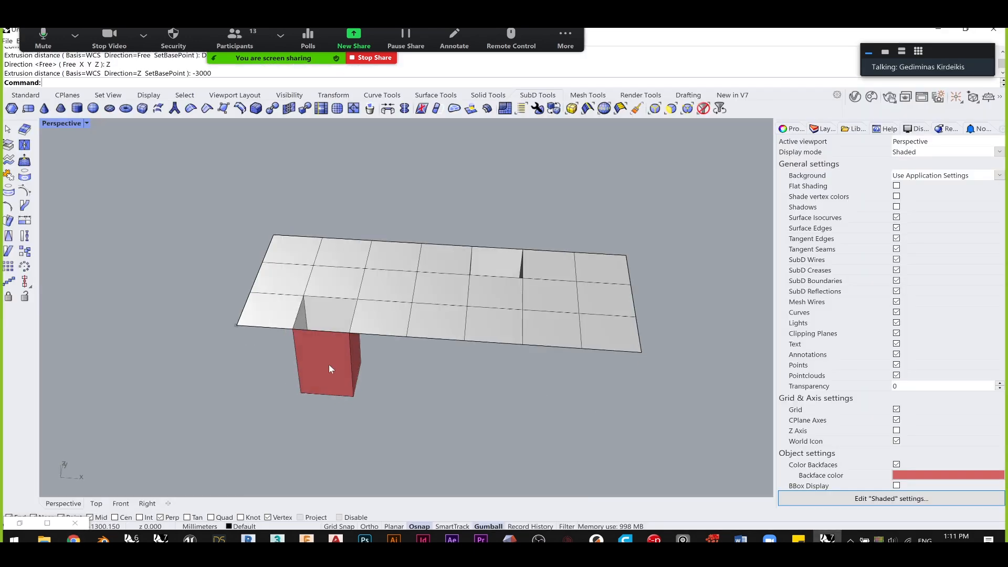
scroll(330, 368, up, 4)
ctrl+shift+click(323, 364)
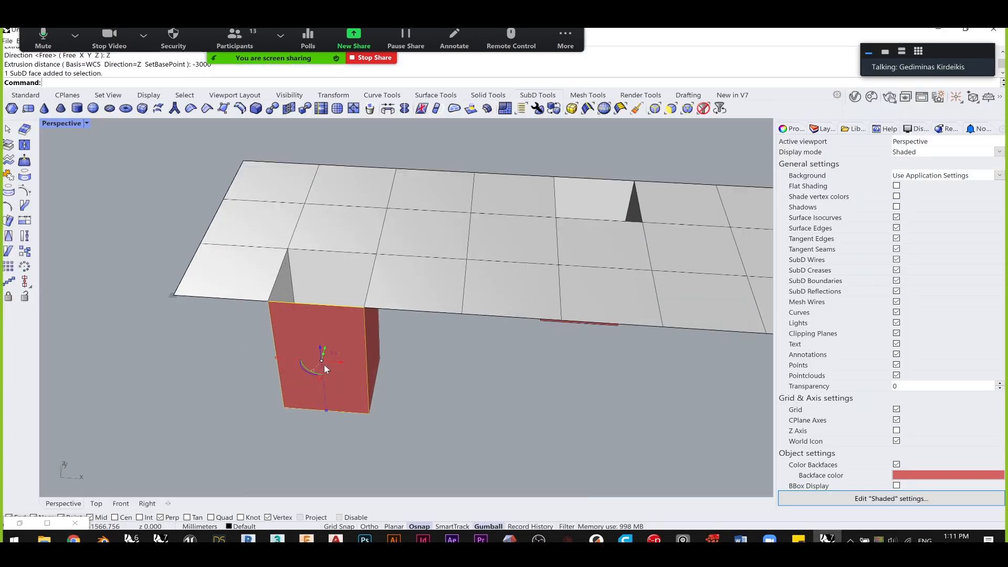
key(Delete)
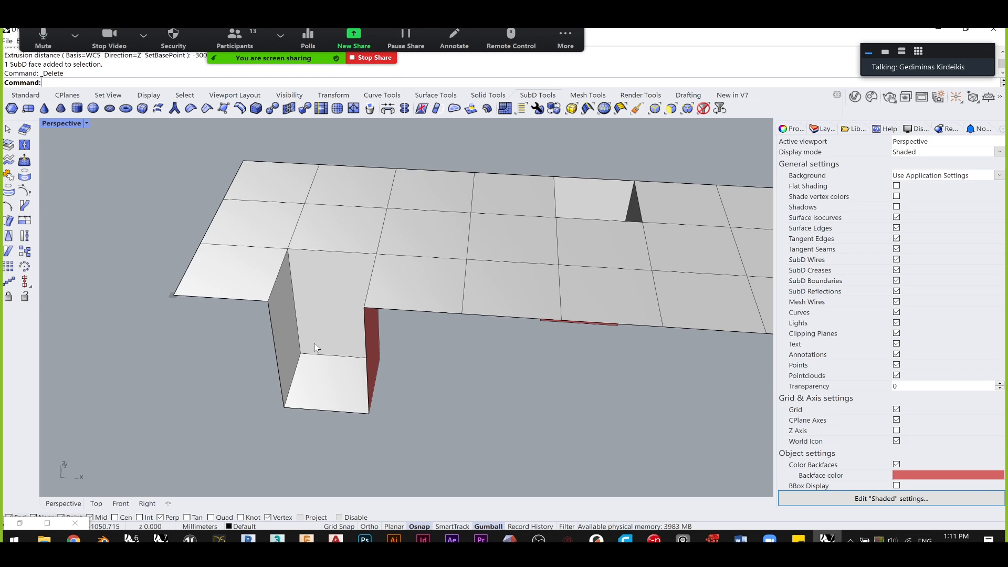
ctrl+shift+click(320, 381)
key(Delete)
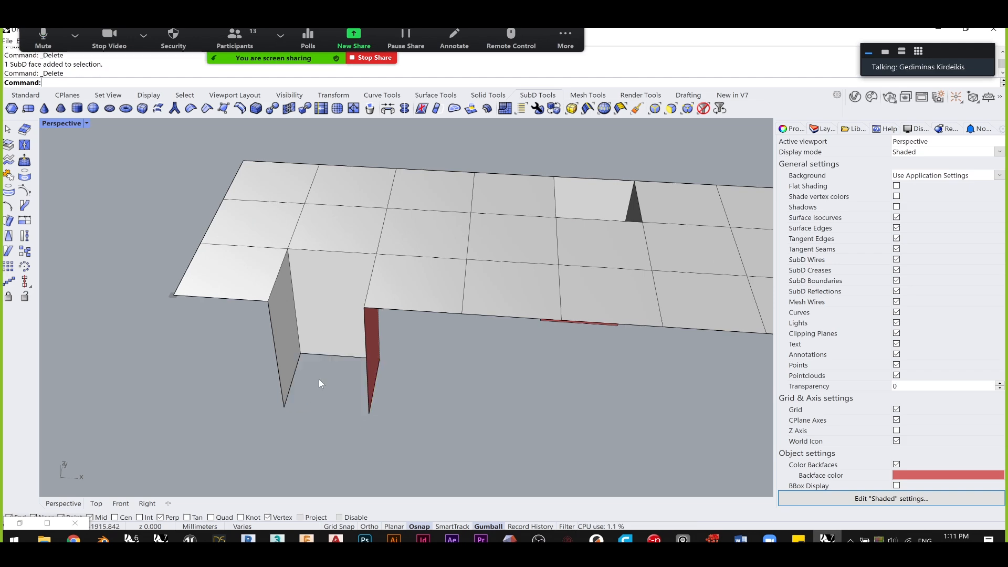
- Delete the outer side face and the bottom face of the back leg
mouse_move(367, 365)
right_down()
mouse_move(484, 334)
mouse_move(405, 342)
mouse_move(314, 333)
mouse_move(379, 348)
right_up()
ctrl+shift+click(360, 357)
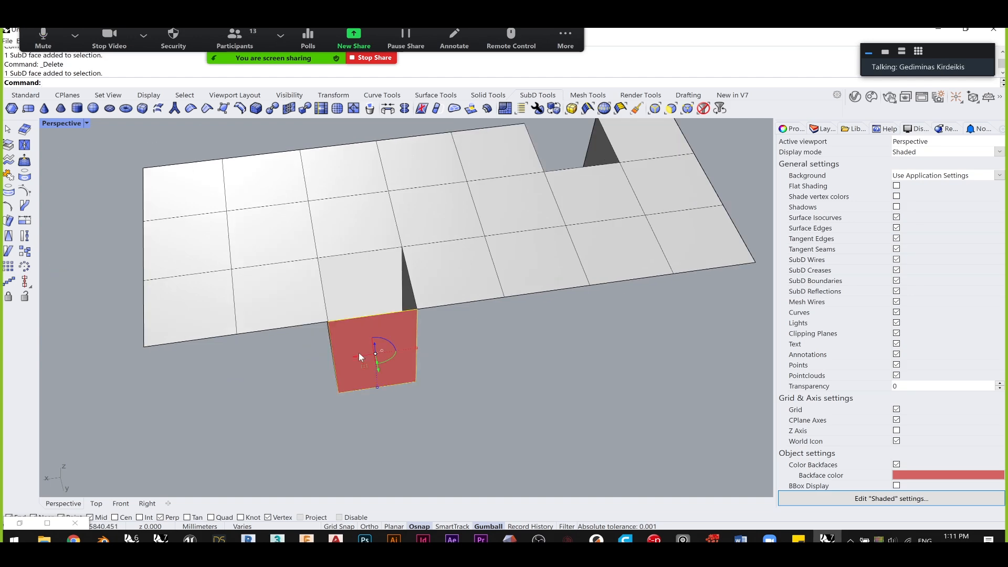
key(Delete)
ctrl+shift+click(359, 355)
key(Delete)
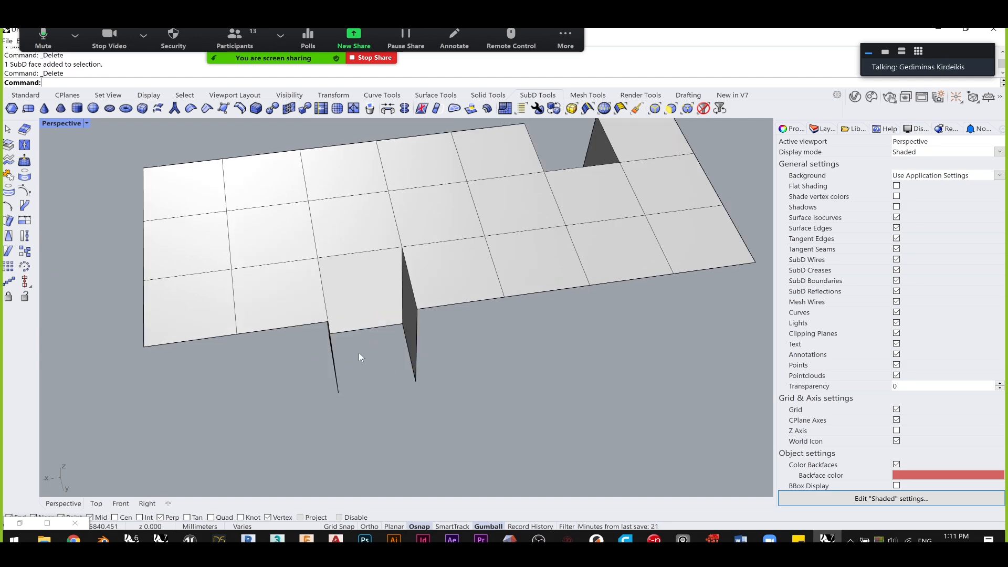
- View the roof in smooth SubD display and compare it with the project axonometric in Chrome
right_drag(359, 357, 331, 269)
key(Tab)
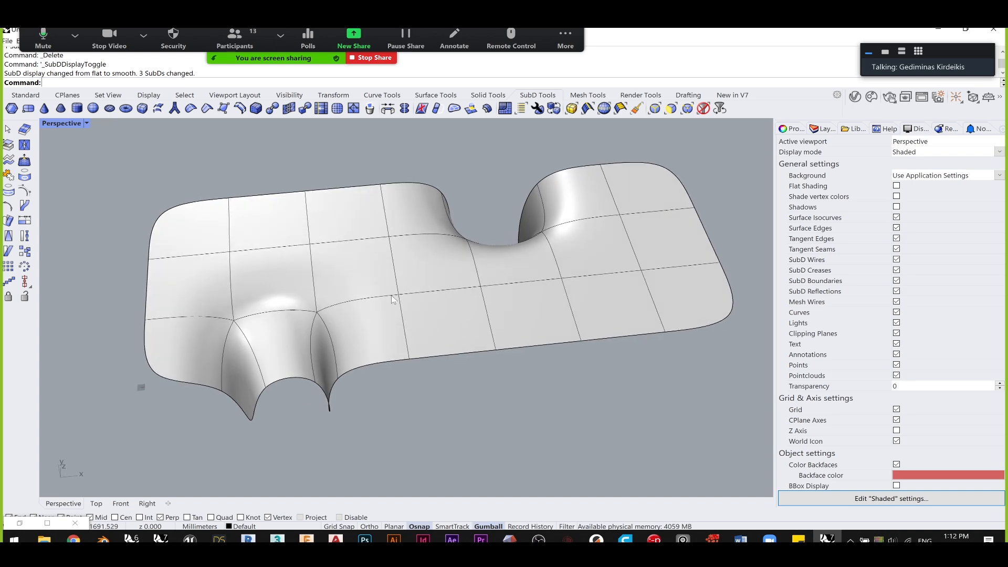
click(73, 539)
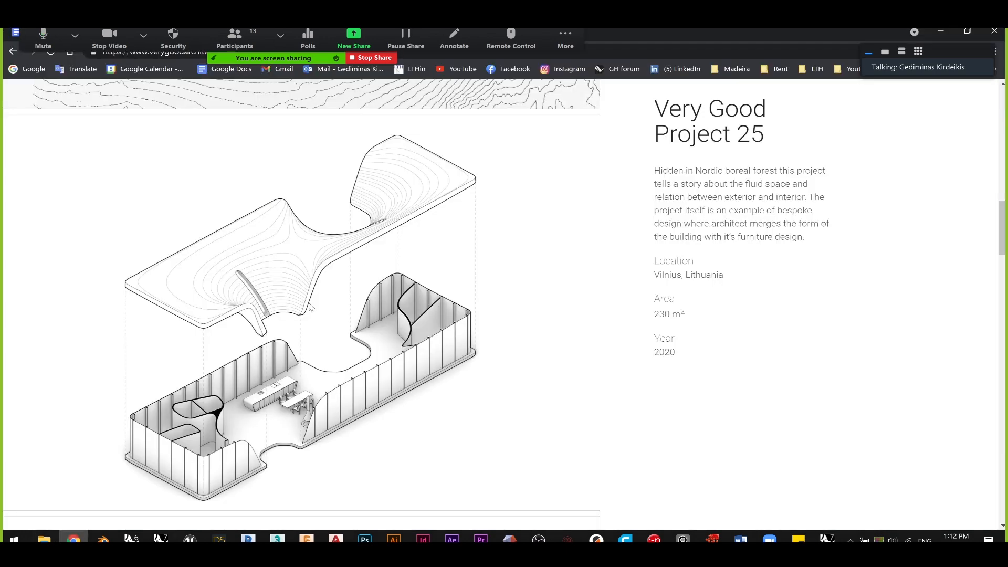
click(942, 32)
- In flat SubD display, scale the two side top edges of the front leg apart along the plane's length
key(Tab)
right_drag(316, 326, 237, 315)
ctrl+shift+click(348, 305)
ctrl+shift+click(217, 301)
drag(216, 304, 181, 306)
- Move the front leg's inner top edge further into the plane and switch the SubD display to smooth
right_drag(284, 284, 344, 305)
click(141, 213)
ctrl+shift+click(263, 306)
drag(398, 316, 357, 311)
key(Tab)
- Inspect the widened front leg in smooth and flat display, then leave the SubD display flat
right_drag(581, 360, 324, 230)
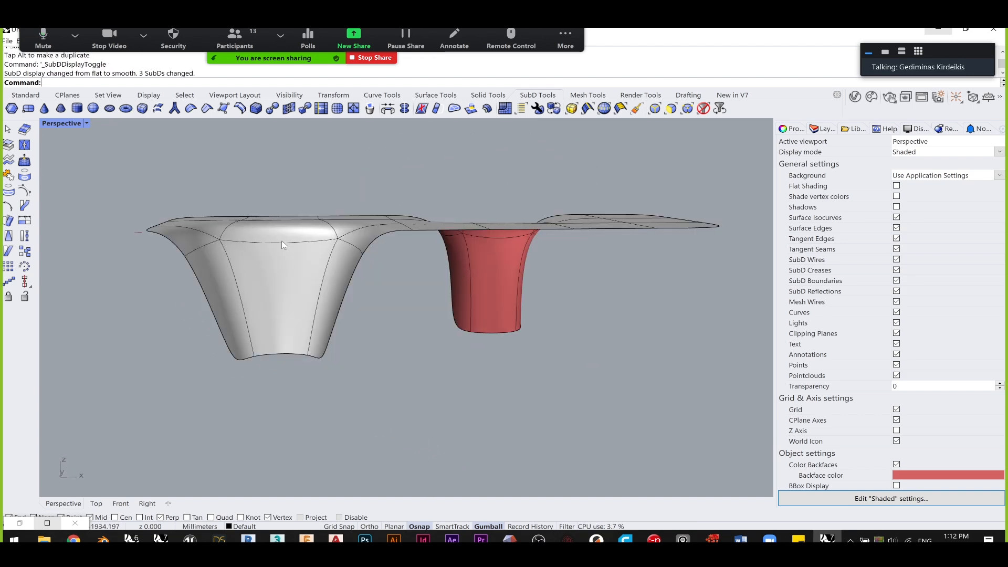
key(Tab)
key(Tab)
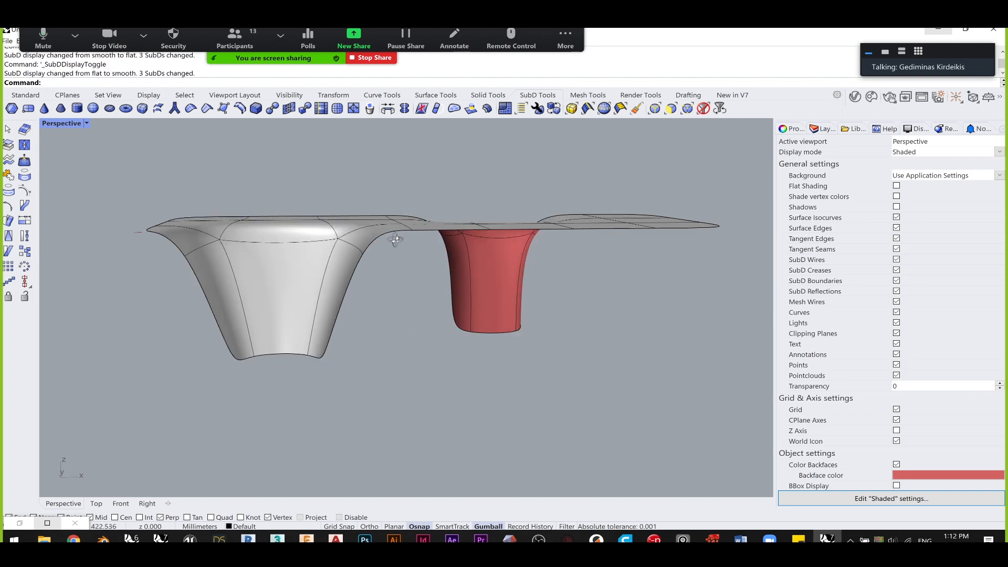
right_drag(398, 237, 423, 226)
key(Tab)
- Try to move the three top edges of the back leg together
right_drag(520, 267, 347, 278)
ctrl+shift+click(337, 269)
ctrl+shift+click(307, 300)
right_drag(386, 311, 466, 286)
scroll(466, 285, up, 4)
ctrl+shift+click(481, 282)
click(555, 323)
ctrl+shift+click(493, 296)
click(532, 322)
ctrl+shift+click(446, 268)
ctrl+shift+click(363, 263)
ctrl+shift+click(345, 329)
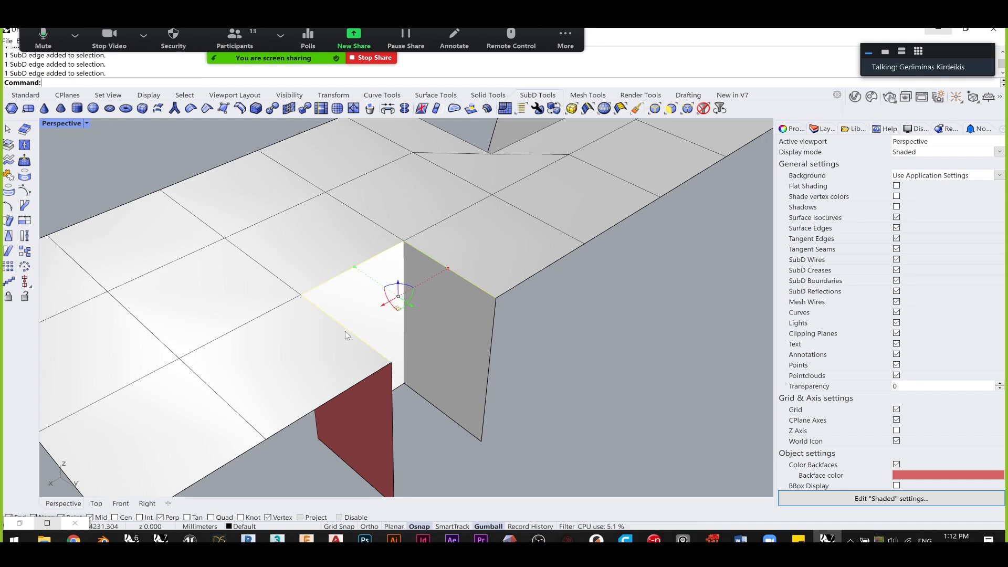
drag(447, 263, 476, 259)
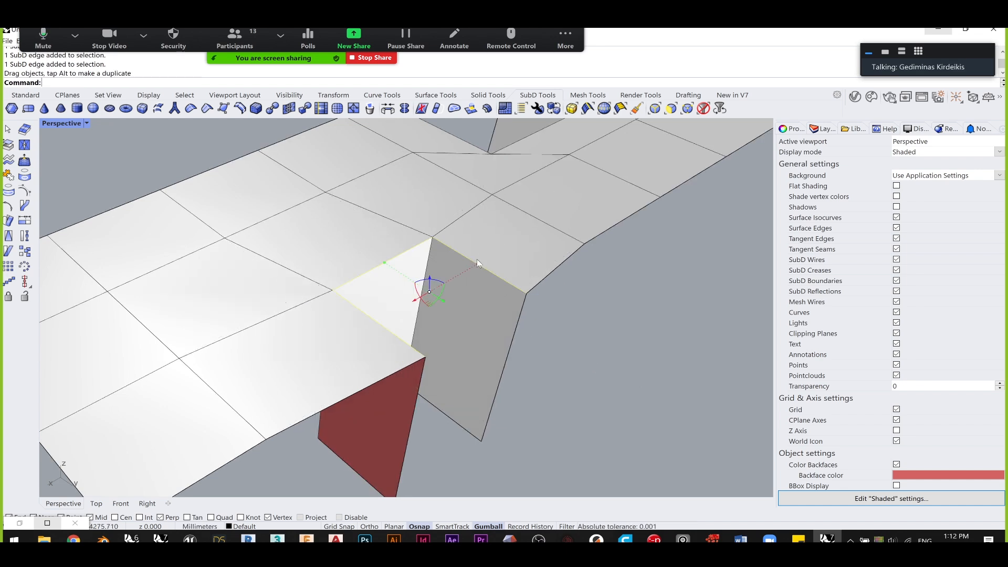
key(ctrl+z)
- Scale the two side top edges of the back leg apart along the plane's length
ctrl+shift+click(464, 281)
ctrl+shift+click(348, 327)
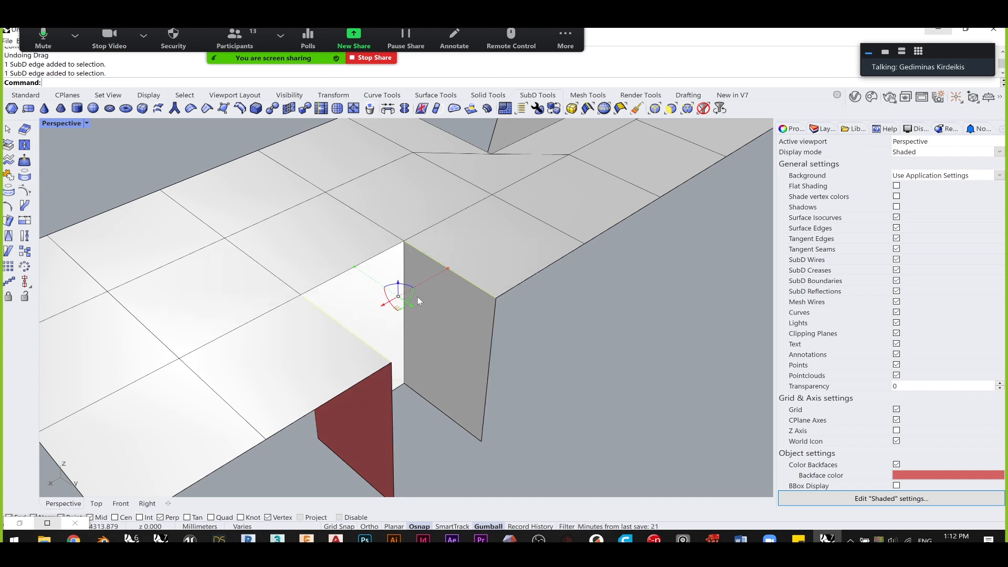
drag(448, 268, 482, 250)
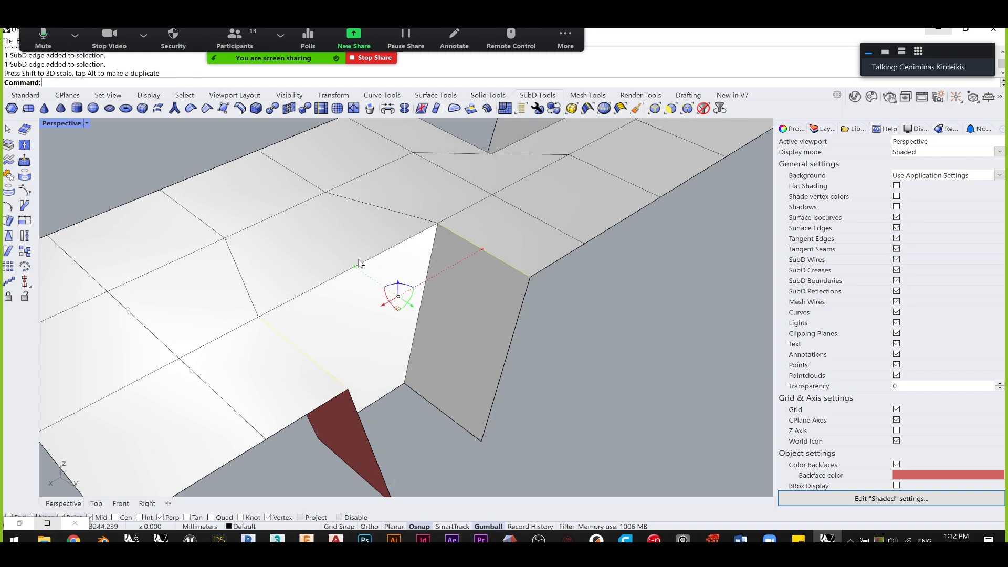
click(369, 261)
click(652, 358)
- Move the back leg's inner top edge further into the plane and view both legs from the side
ctrl+shift+click(373, 261)
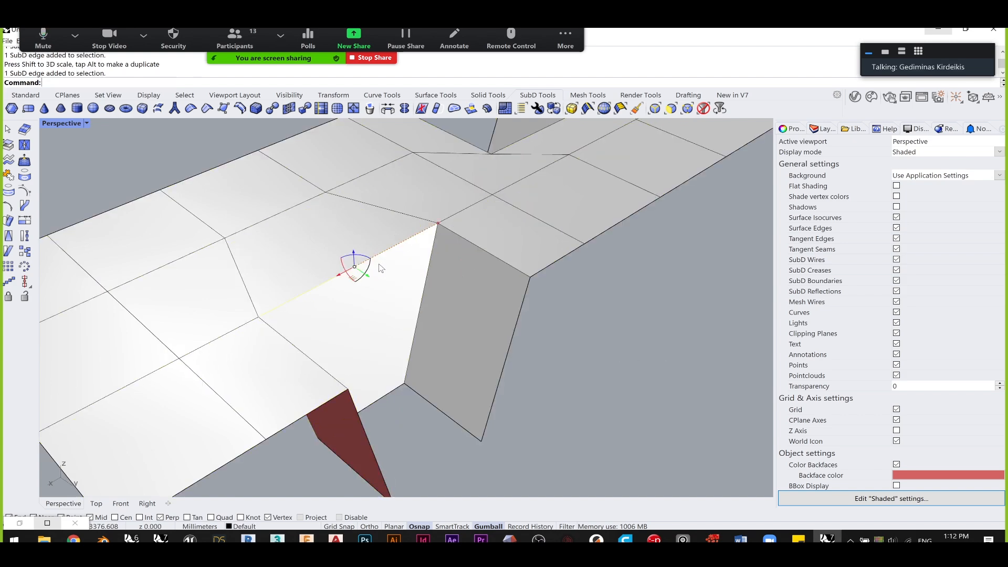
drag(368, 277, 354, 266)
click(602, 351)
scroll(602, 351, down, 5)
right_drag(603, 351, 332, 362)
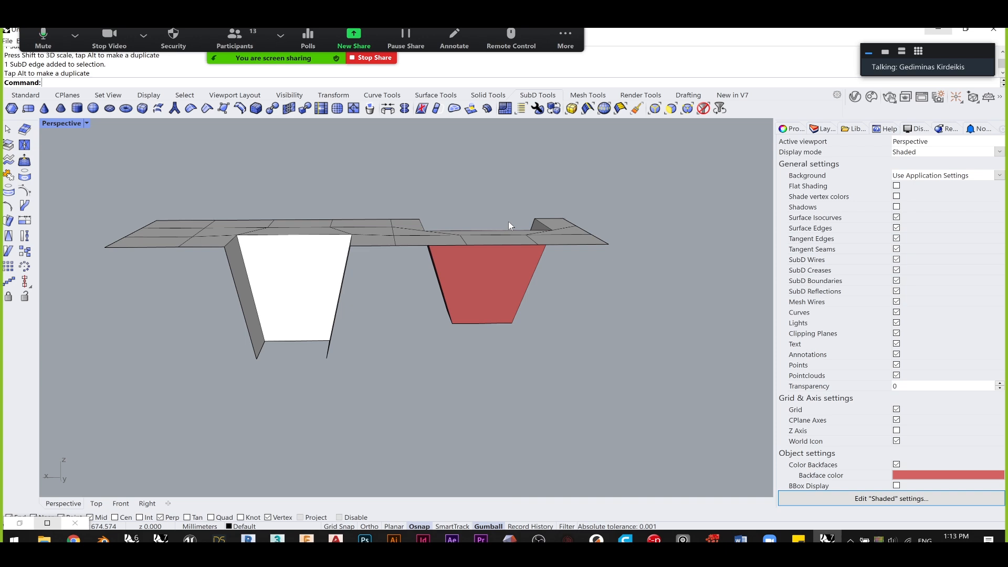
- Bring up Grasshopper beside the model, compare the SubD roof in smooth and flat display, and select the roof
click(19, 524)
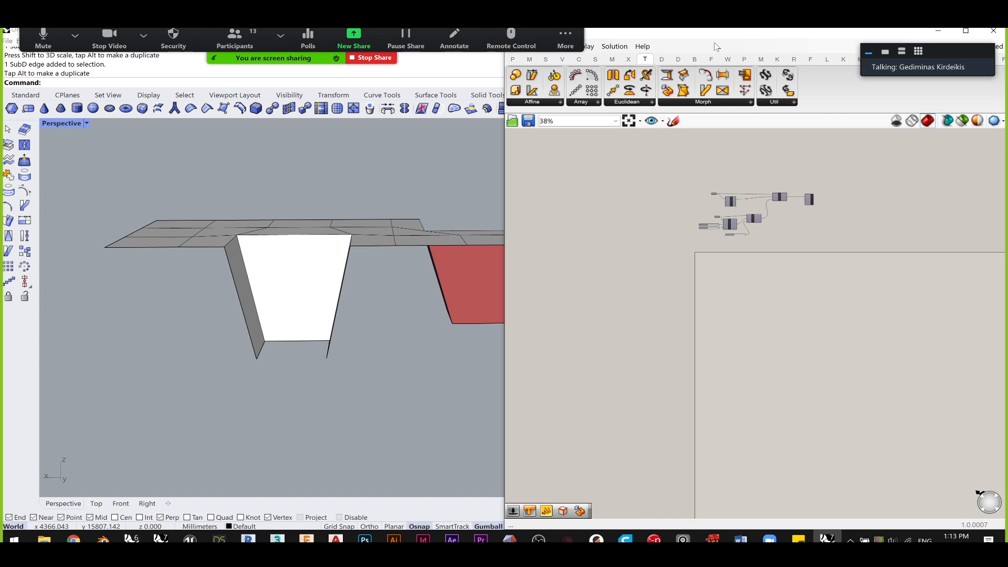
right_drag(348, 250, 307, 257)
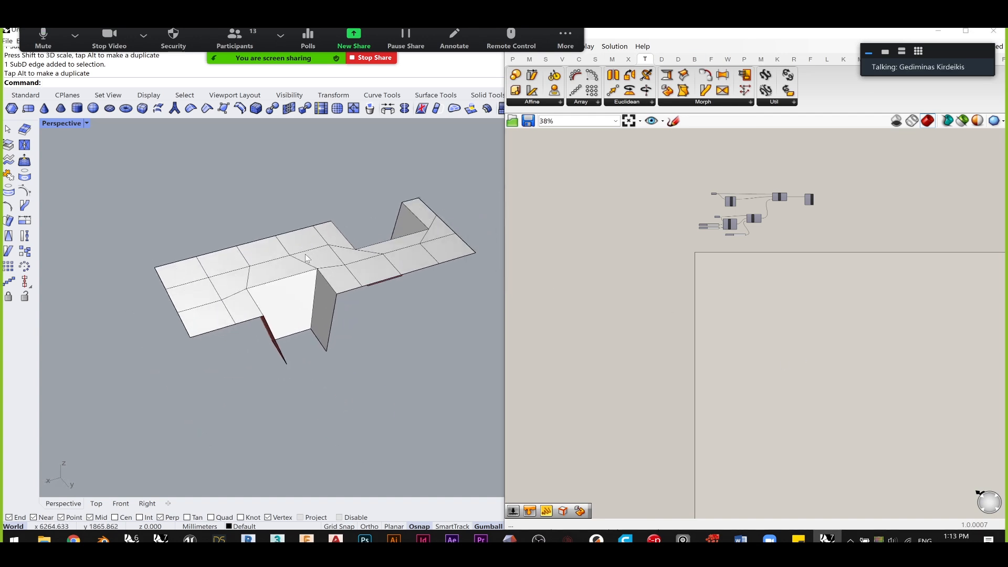
key(Tab)
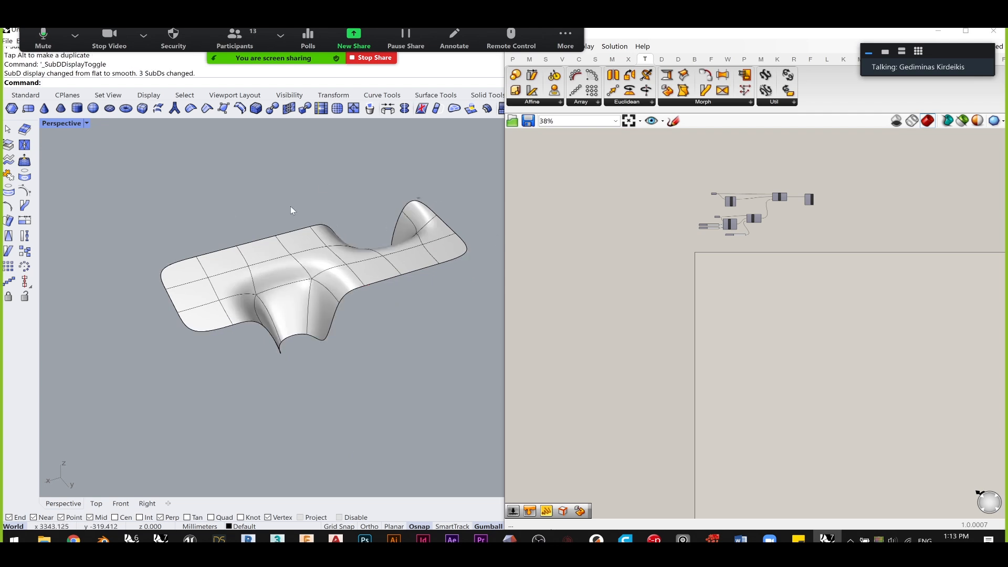
right_drag(293, 253, 202, 214)
key(Tab)
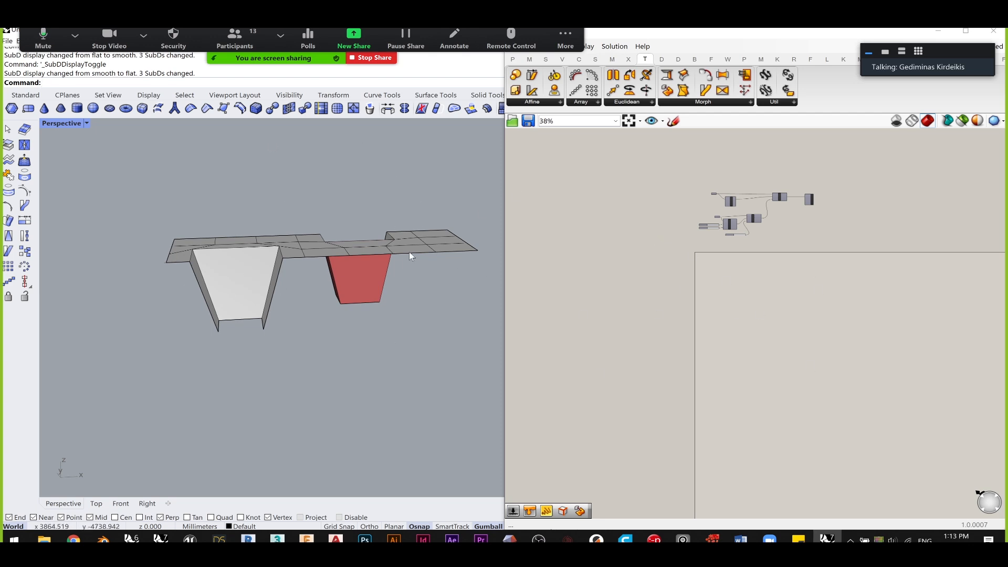
click(352, 250)
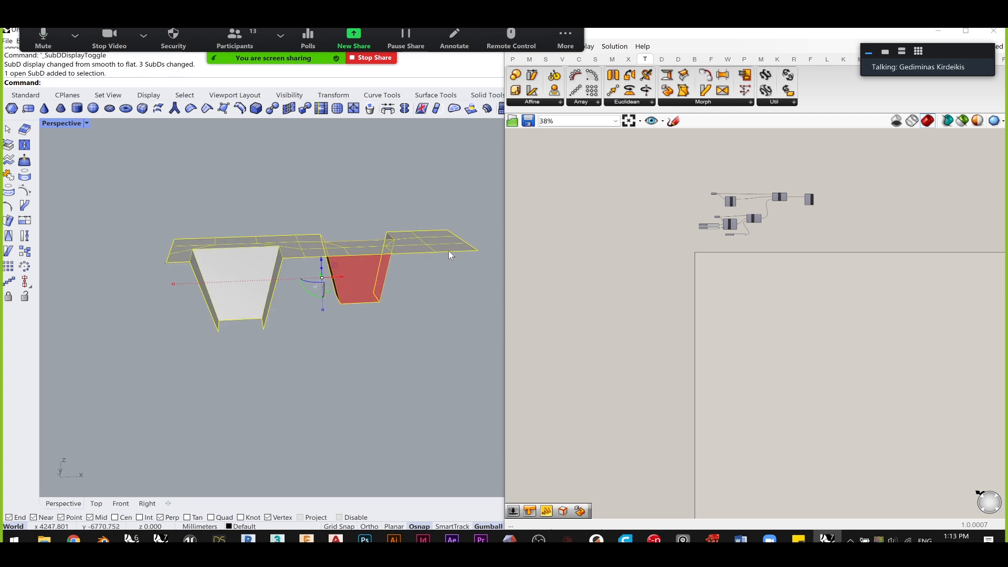
- Show the Weaverbird components in Grasshopper, including the SubD group
scroll(717, 209, up, 6)
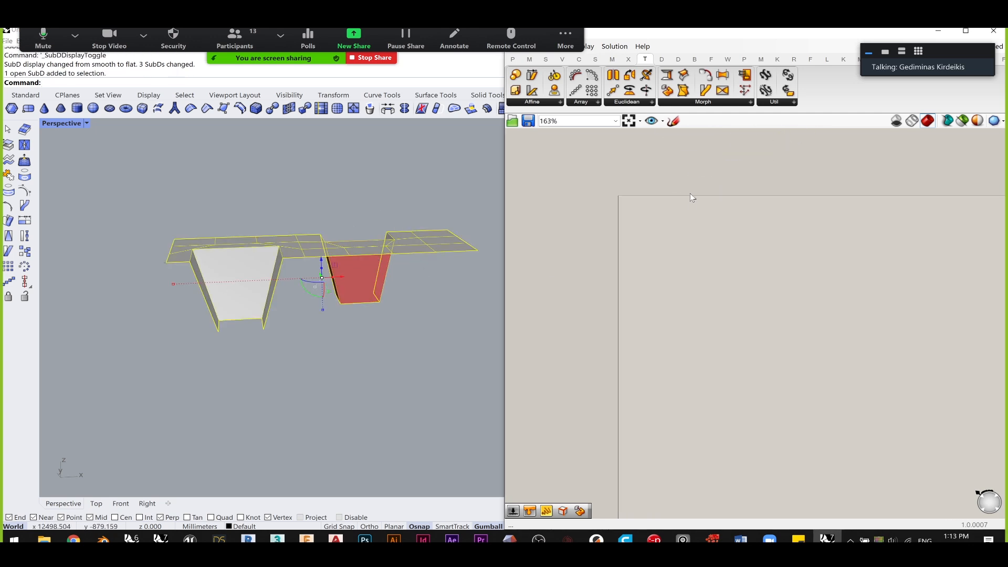
scroll(666, 241, up, 2)
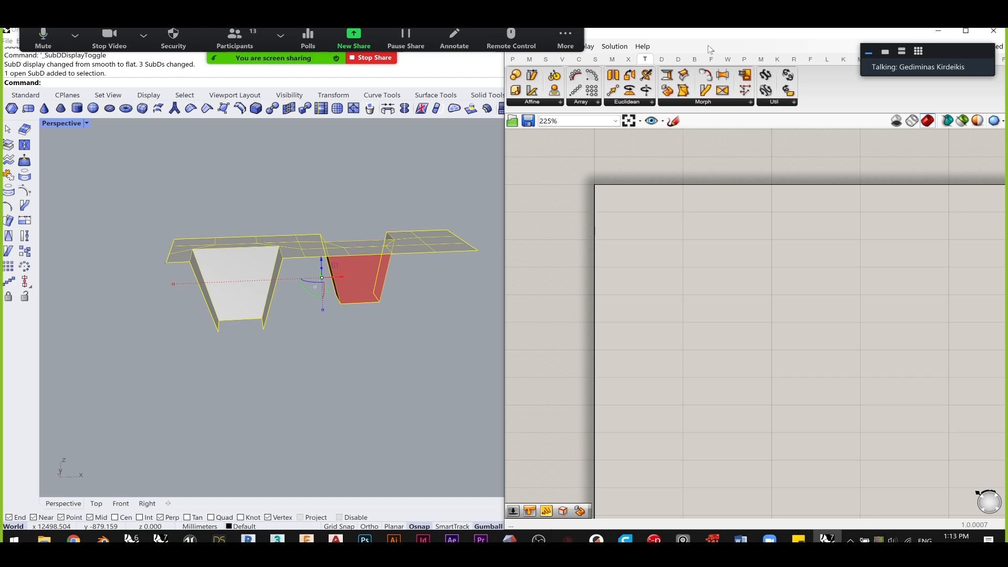
click(728, 59)
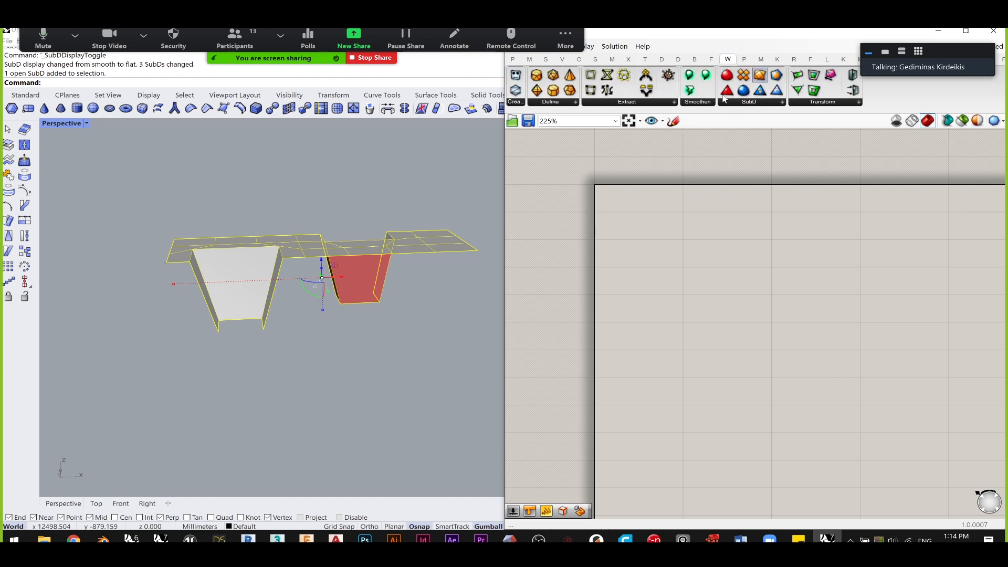
- Switch to the Chrome browser, search for "weaverbird grasshopper" and open the Weaverbird – Topological Mesh Editor page
key(alt+Tab)
drag(700, 36, 593, 147)
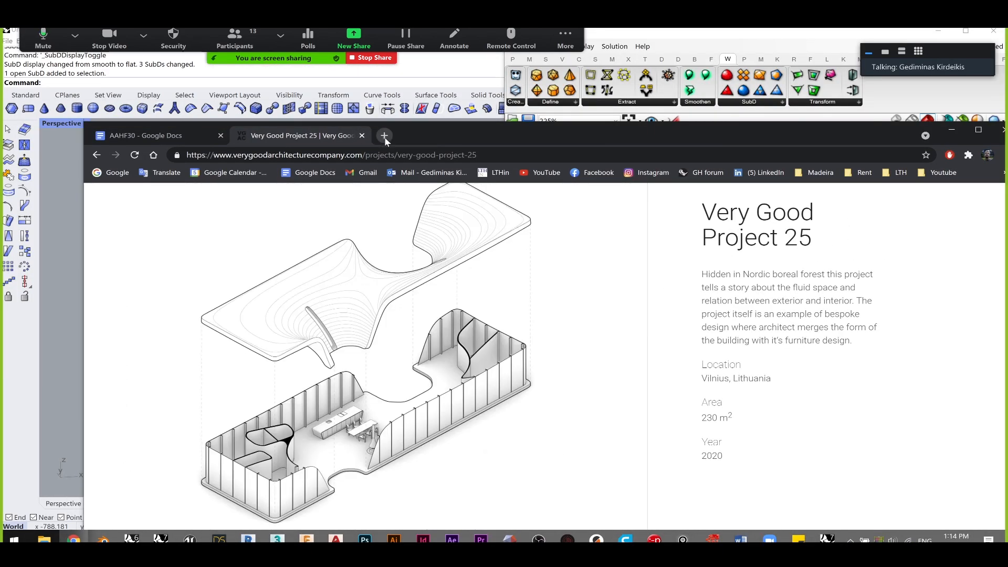
key(ctrl+t)
text(w)
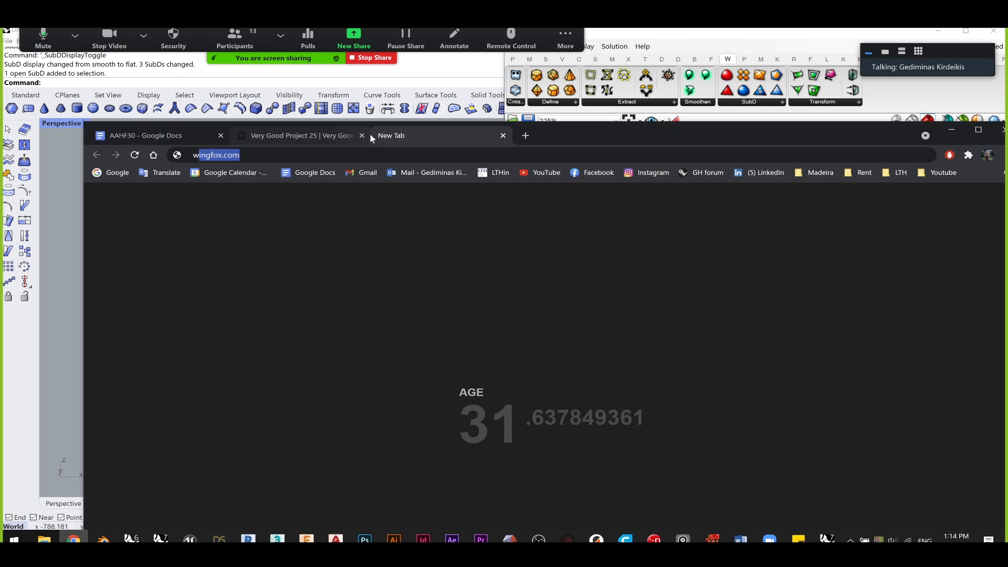
text(eaverbird)
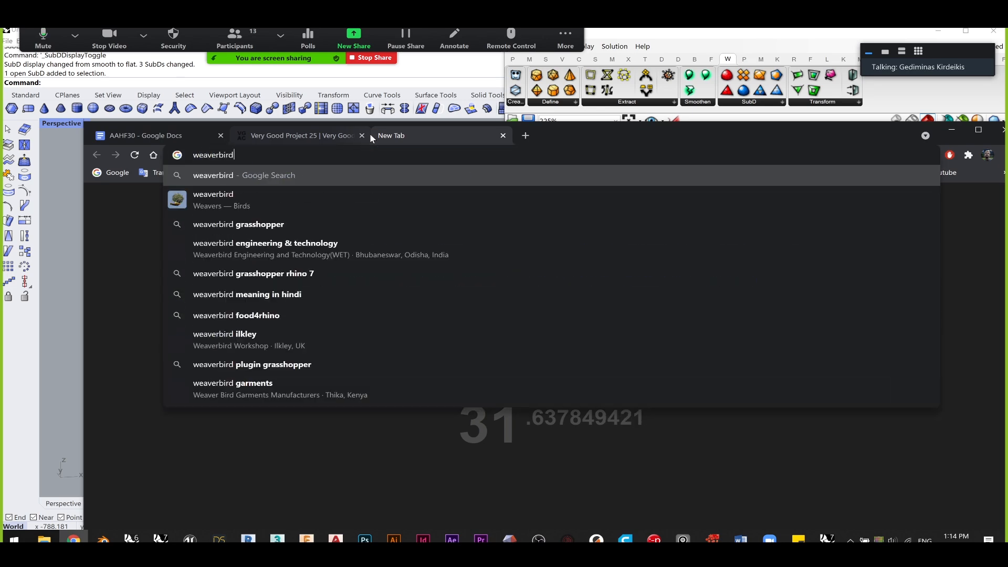
text( grasshopper)
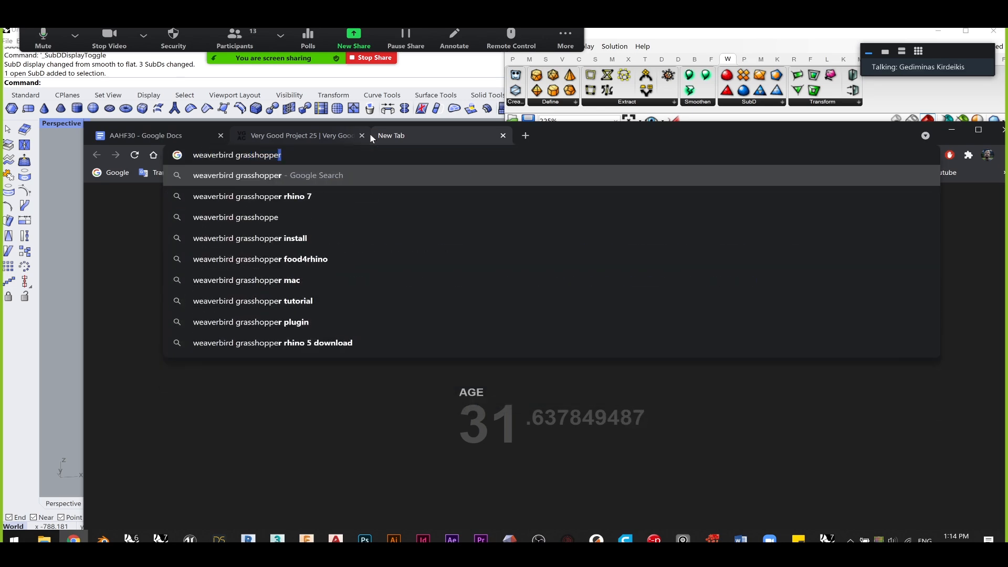
key(Return)
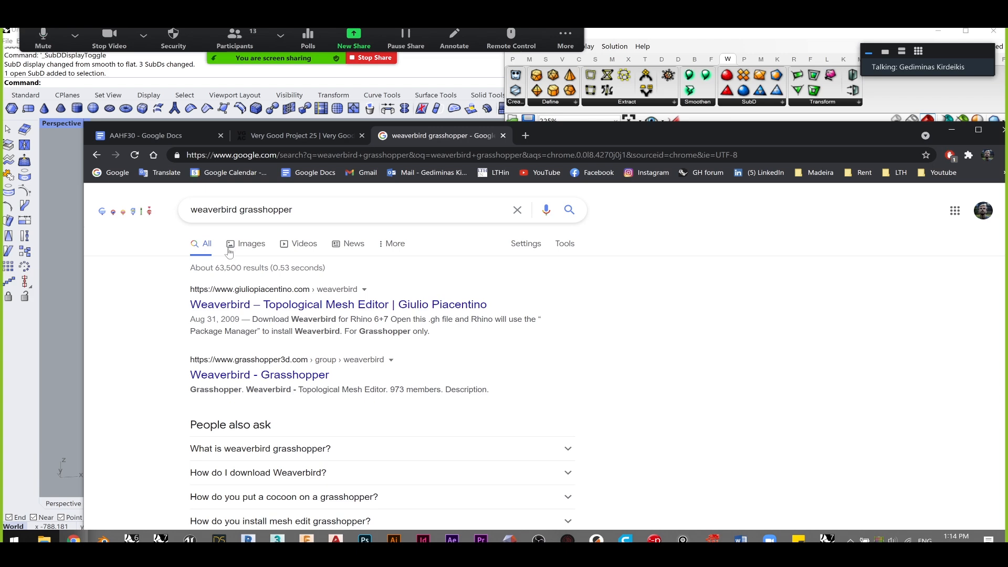
click(304, 310)
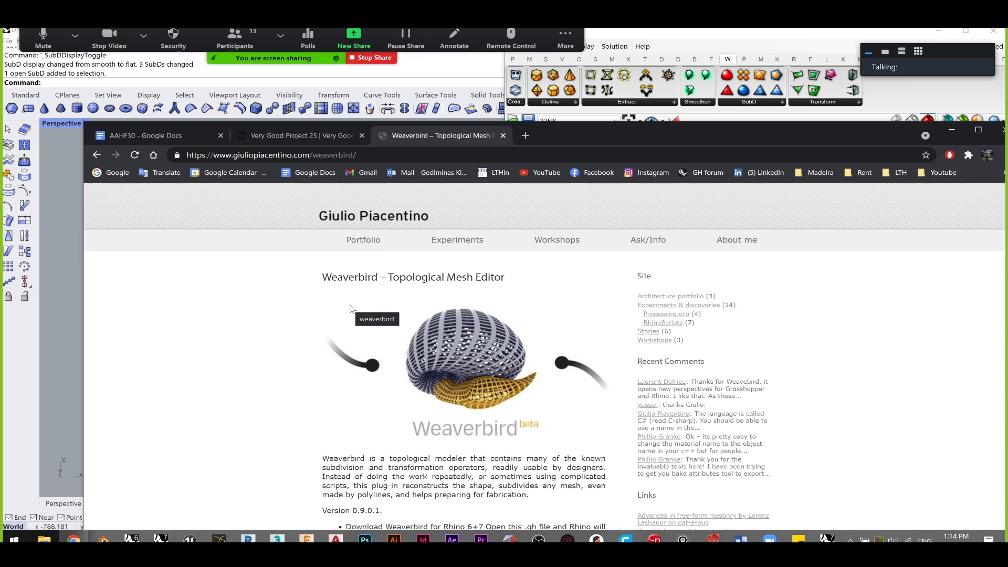
- Download Weaverbird for Rhino 6+7 and show the downloaded definition in its folder
scroll(350, 309, down, 3)
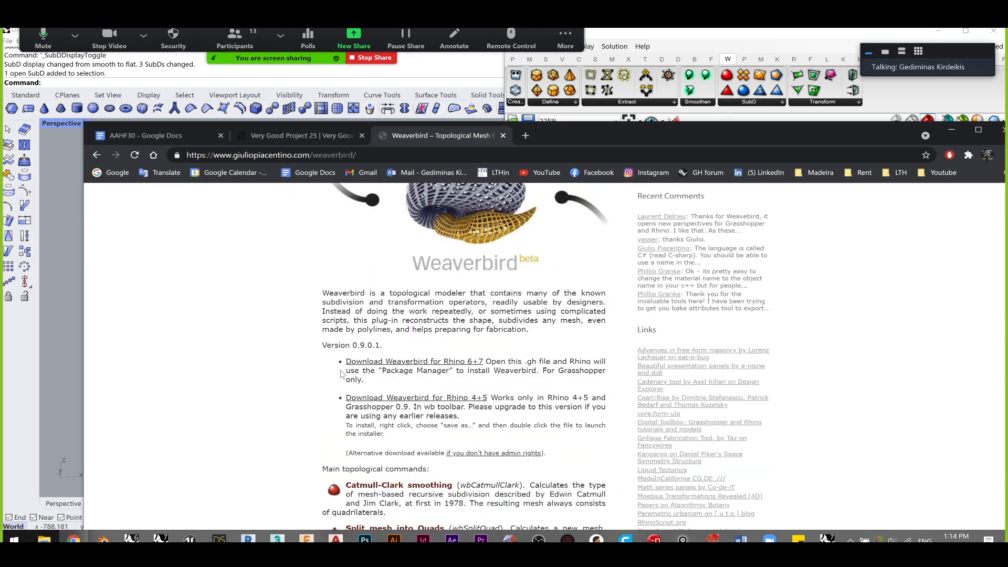
drag(496, 363, 345, 362)
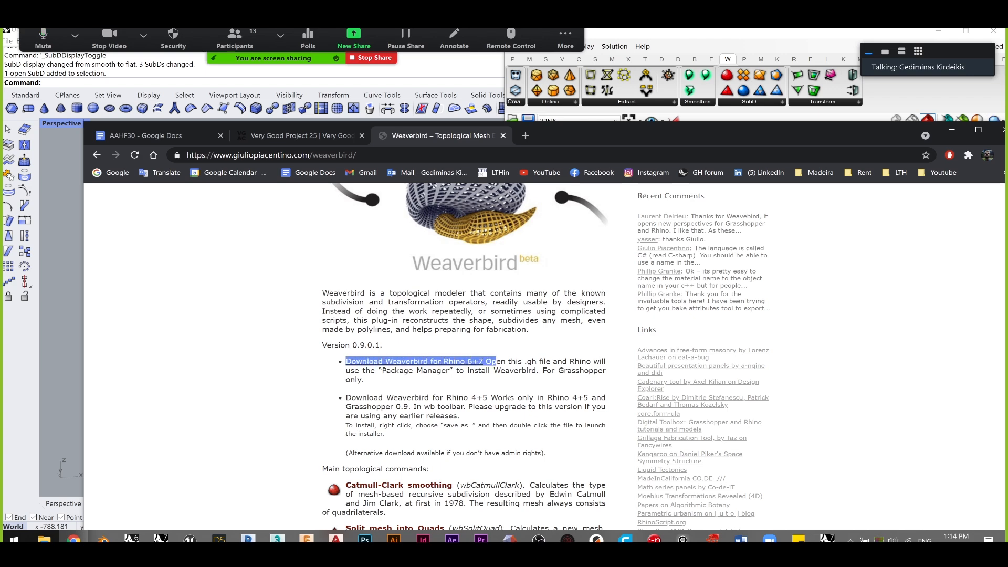
click(343, 363)
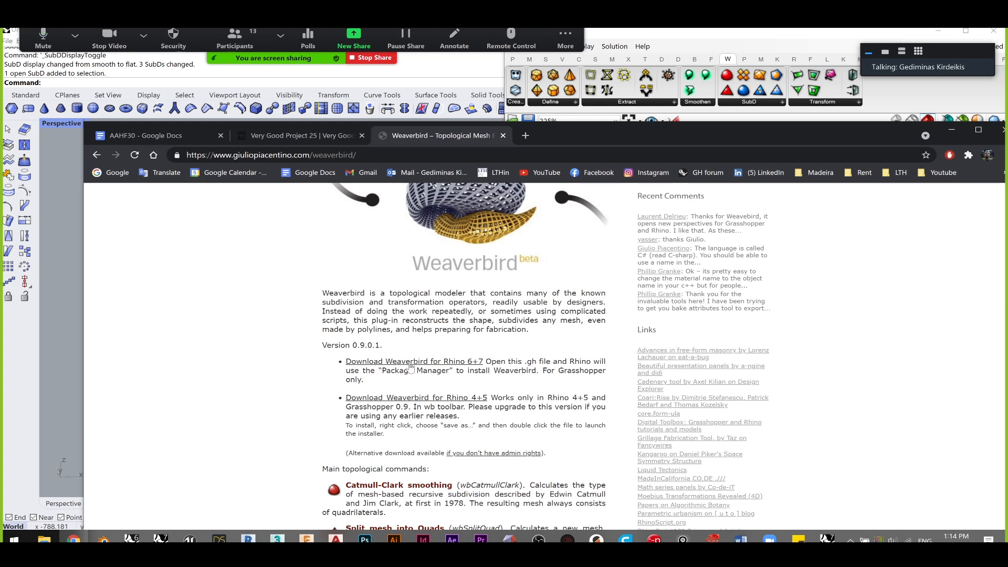
double_click(624, 135)
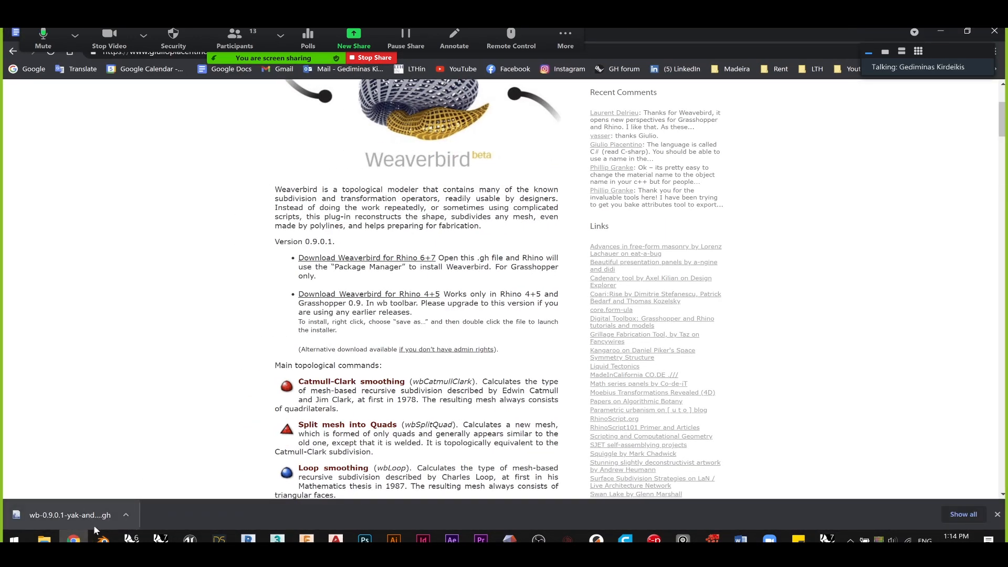
right_click(80, 513)
click(131, 484)
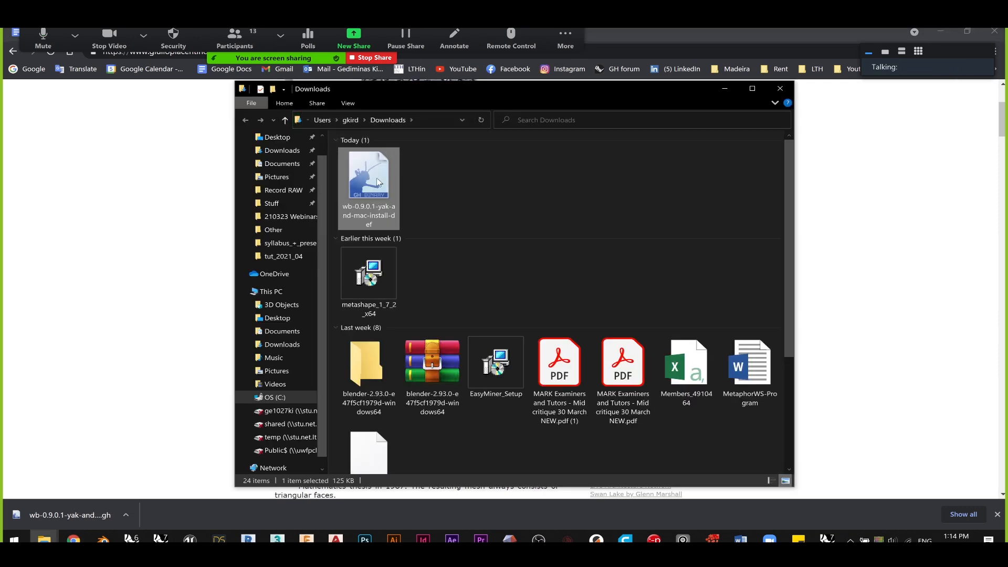
- Load wb-0.9.0.1-yak-and-mac-install-def from the Downloads folder into Grasshopper and bring the whole definition into view
drag(386, 182, 667, 246)
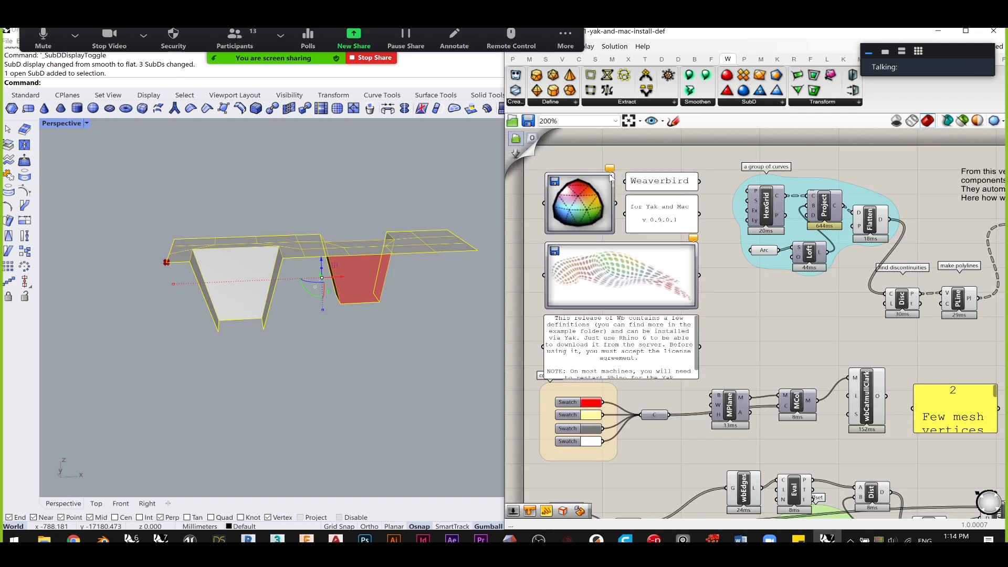
scroll(616, 269, down, 5)
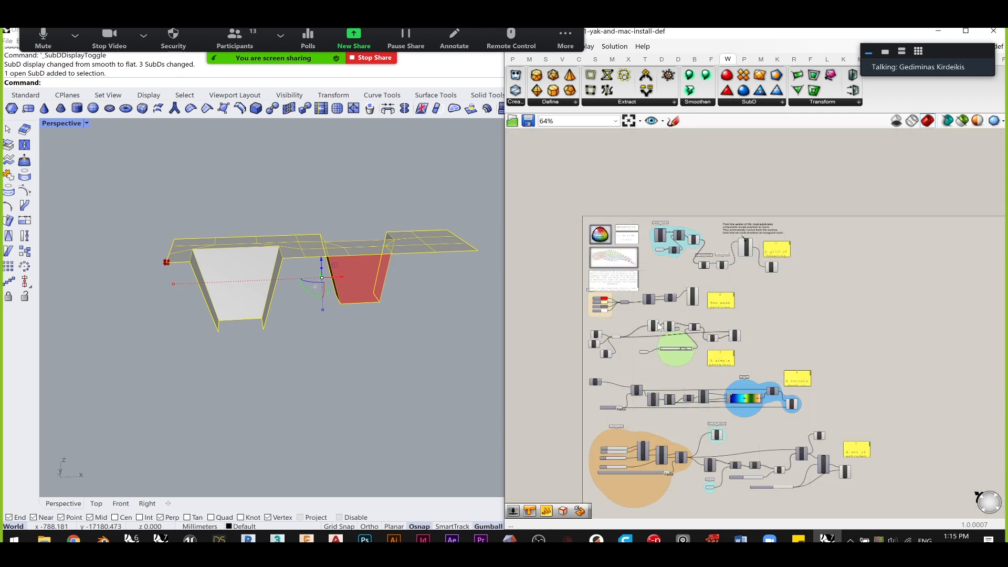
right_drag(814, 344, 774, 278)
scroll(765, 284, down, 2)
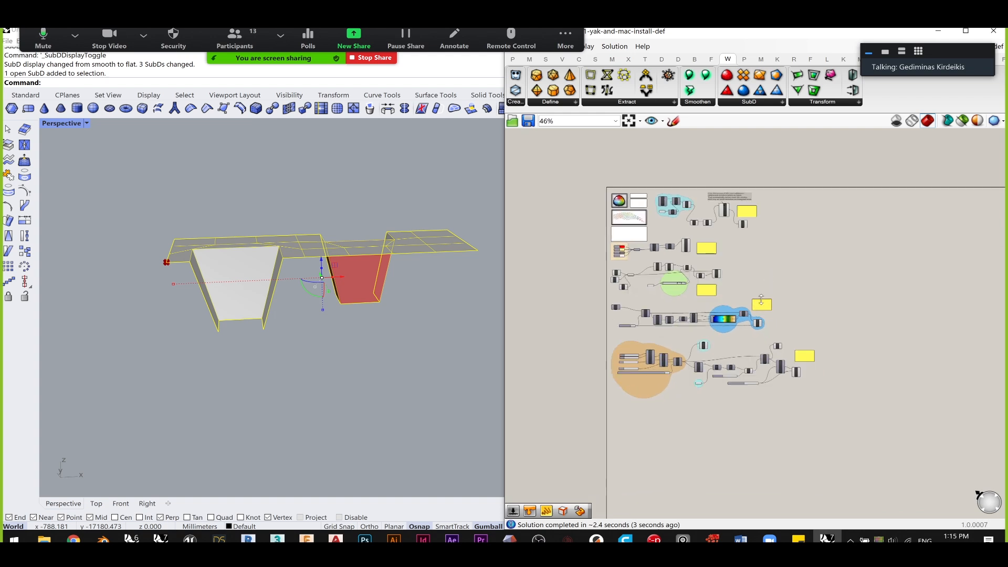
- Examine the example groups of the Weaverbird install definition, selecting all of its components together
drag(872, 462, 595, 169)
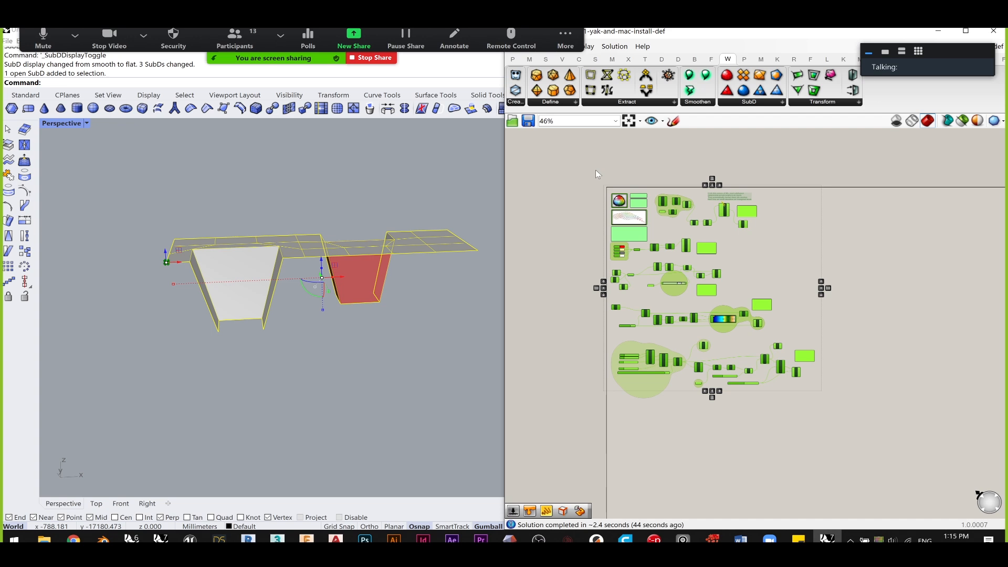
click(830, 367)
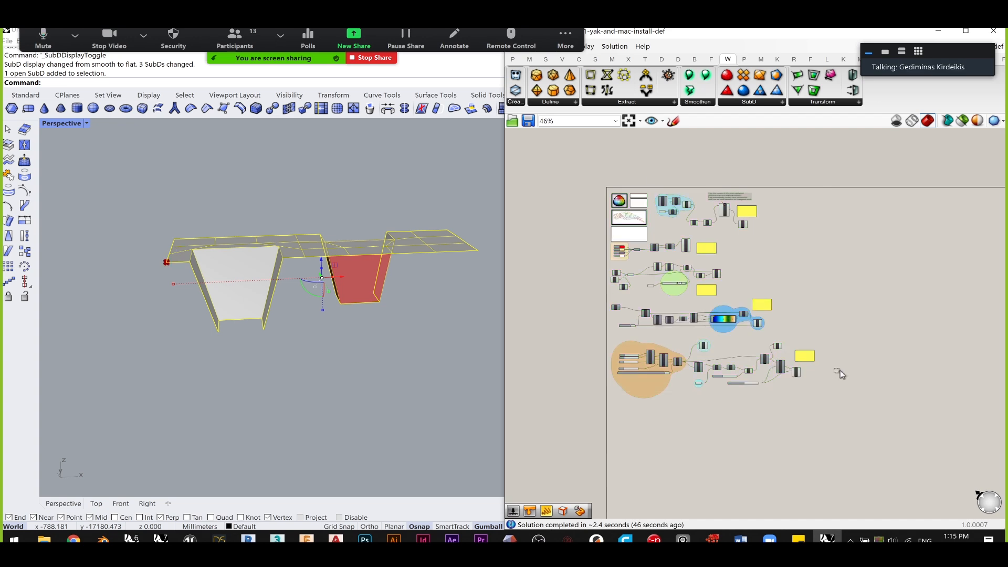
drag(874, 401, 583, 184)
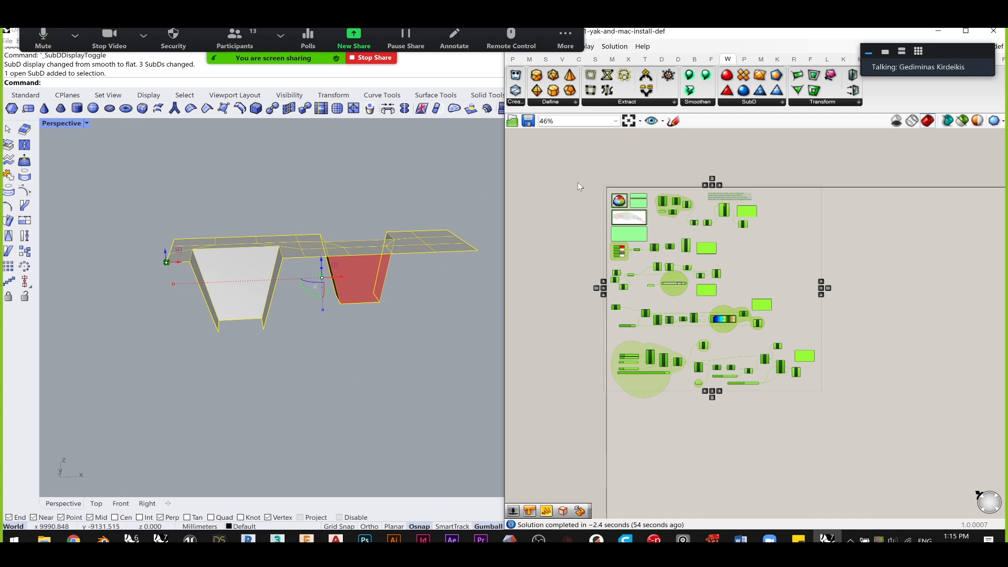
scroll(590, 175, up, 5)
scroll(745, 202, up, 2)
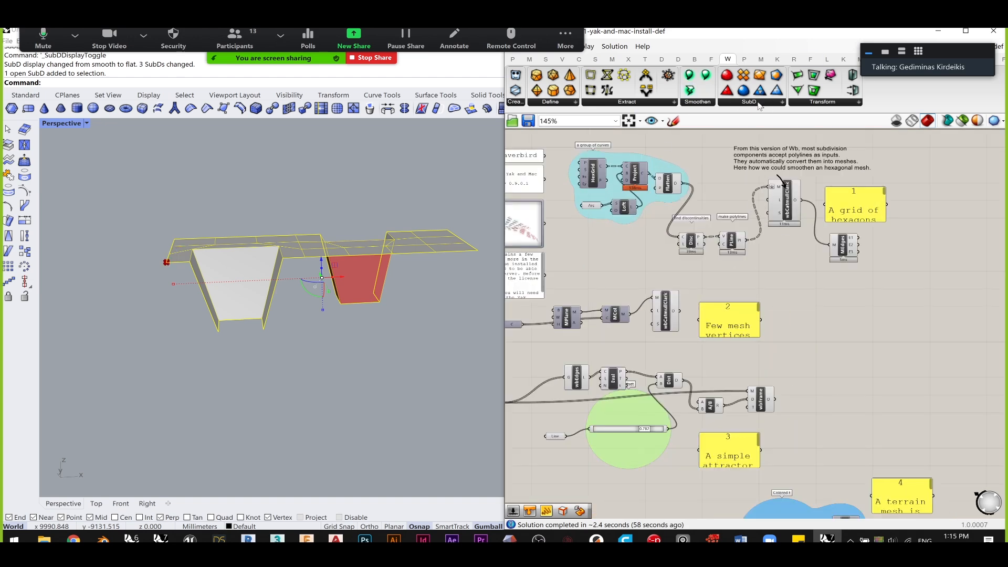
scroll(804, 336, down, 5)
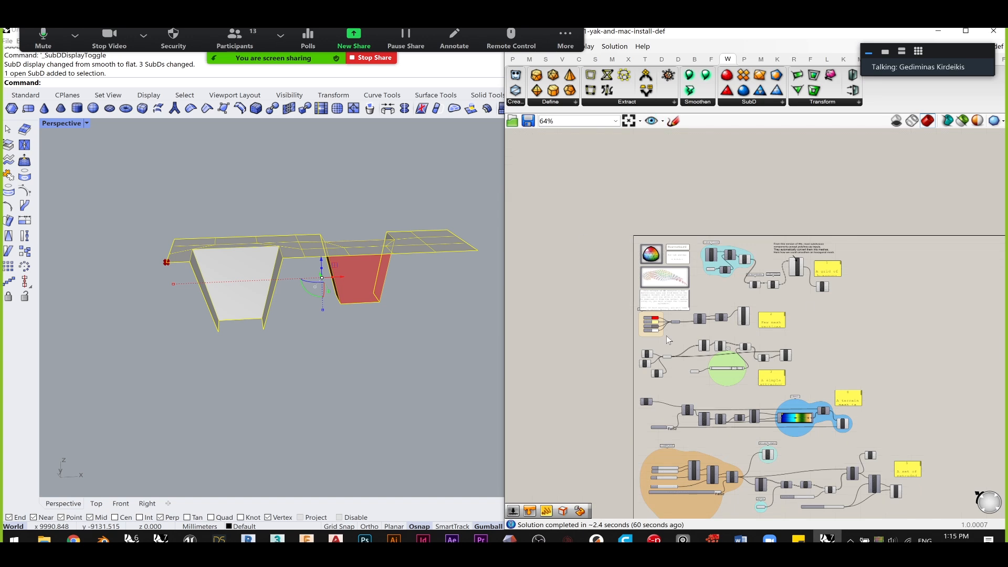
right_drag(798, 369, 757, 335)
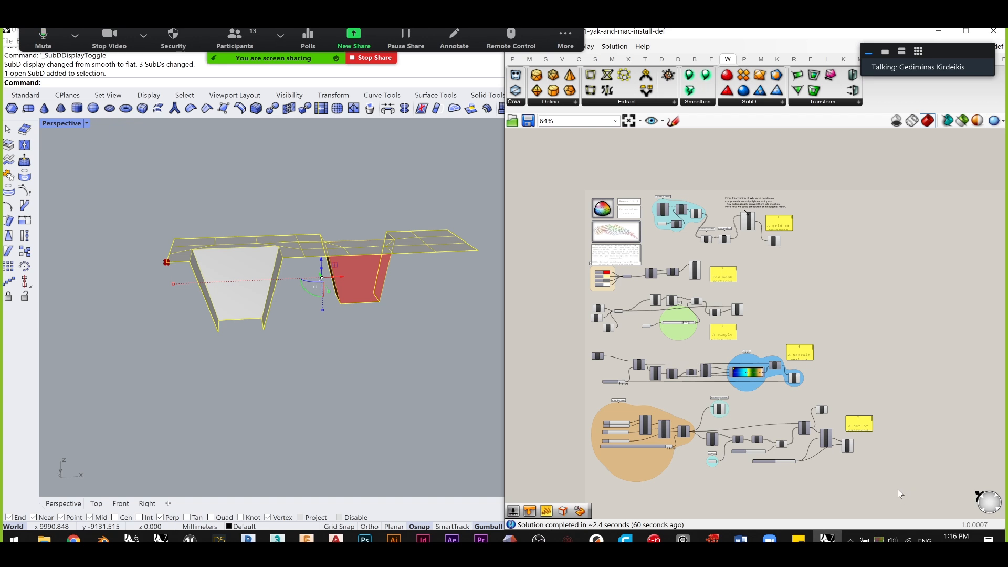
drag(903, 506, 570, 159)
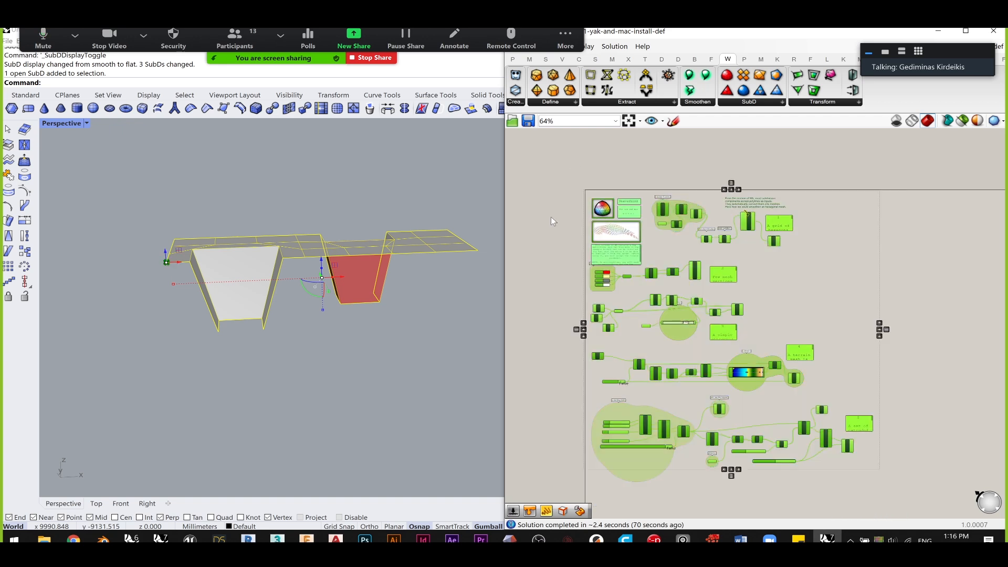
- Maximize the Grasshopper window and clear the selection of the Weaverbird definition's components
drag(808, 29, 607, 95)
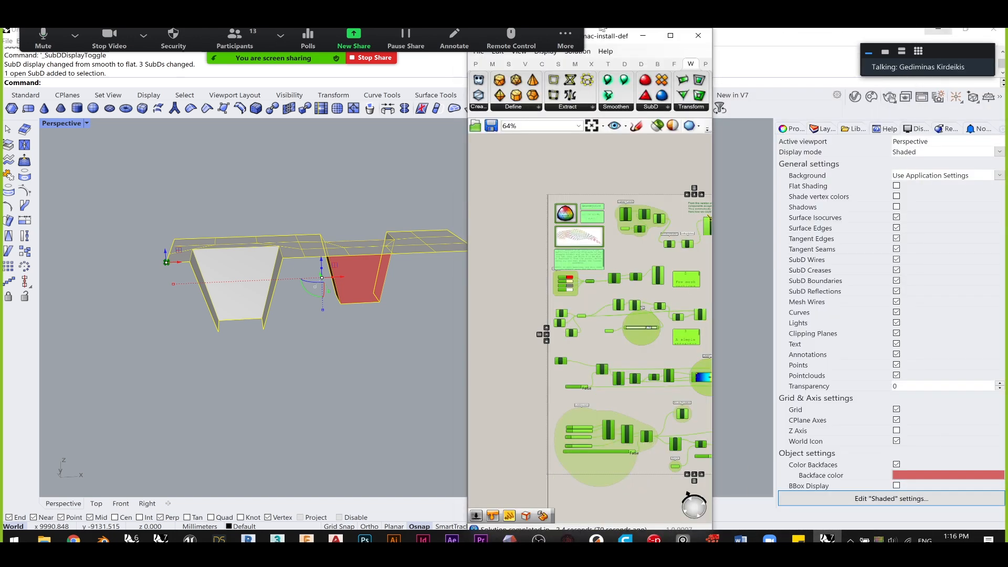
double_click(607, 95)
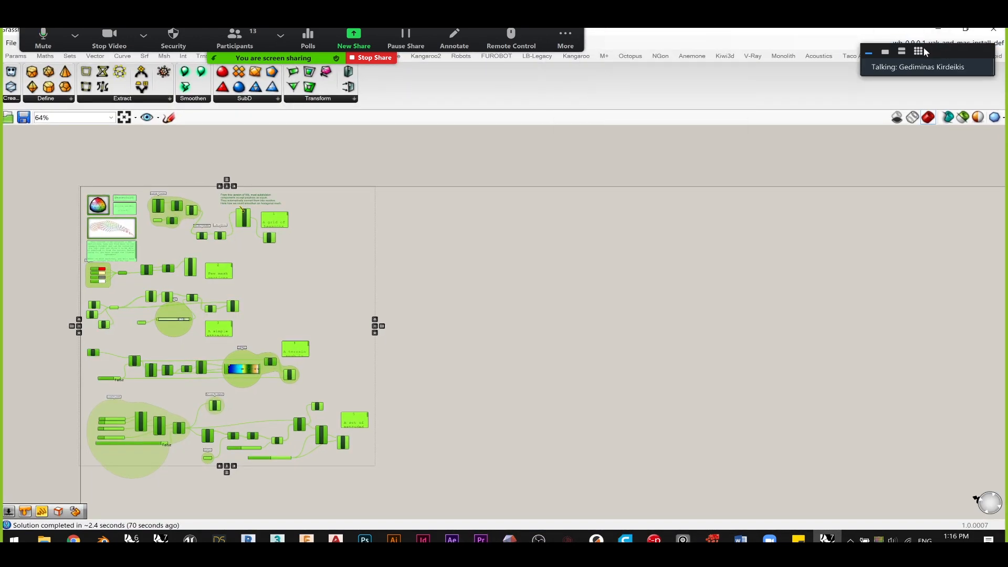
drag(929, 52, 767, 34)
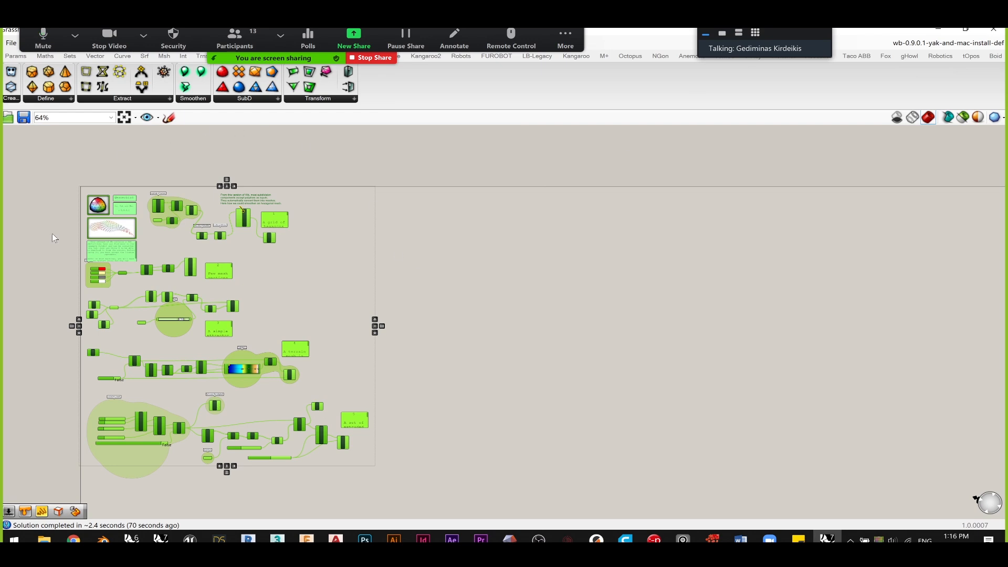
click(602, 268)
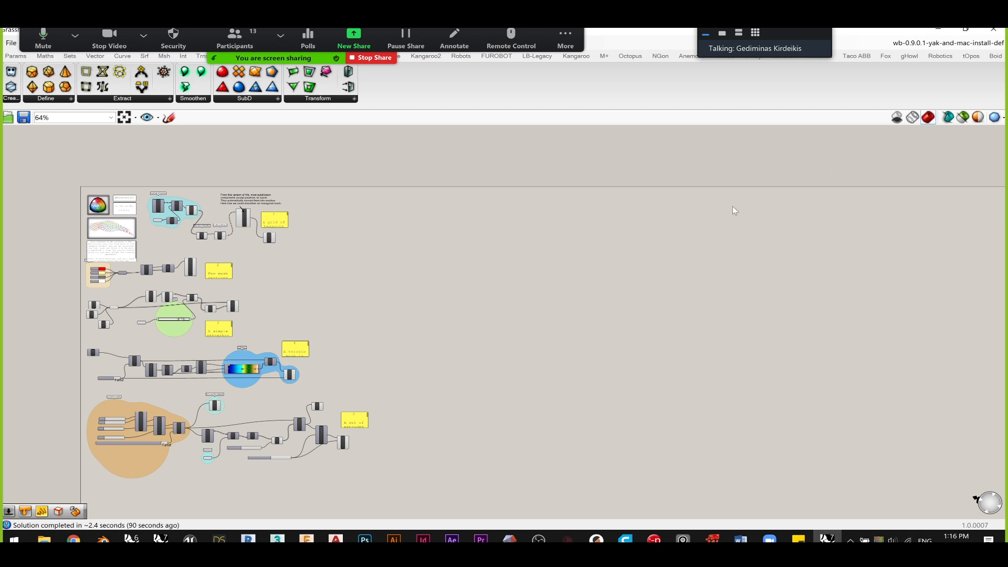
- Restore the Grasshopper window to a smaller size over Rhino and switch to the unnamed definition with its component group in view
click(930, 45)
drag(871, 34, 456, 95)
drag(579, 215, 898, 215)
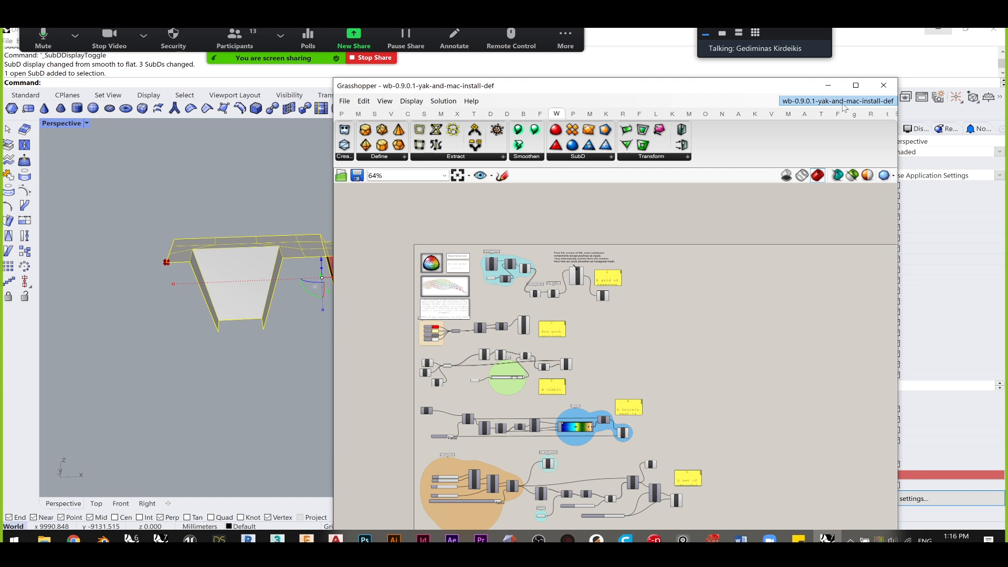
click(826, 104)
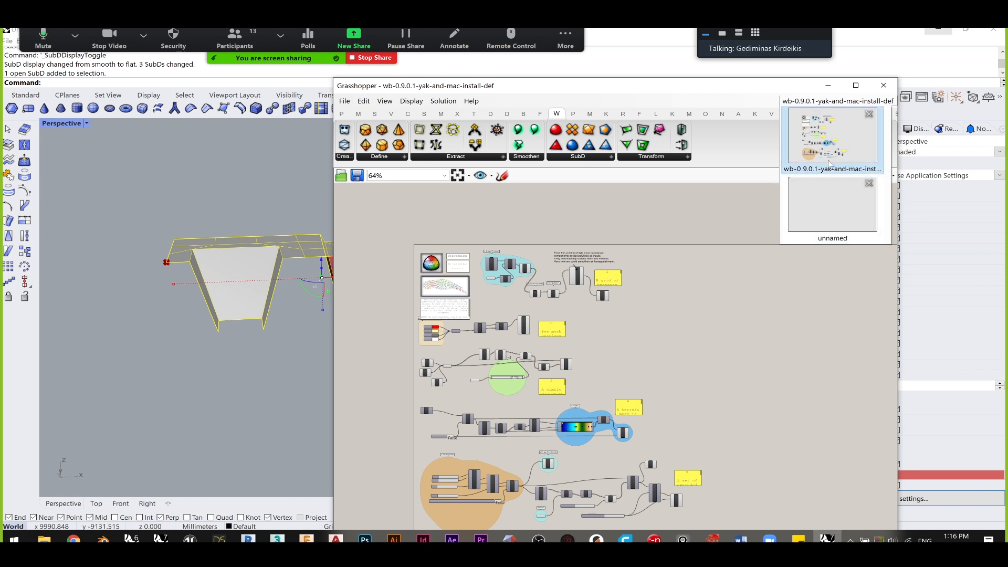
click(842, 227)
scroll(639, 322, down, 3)
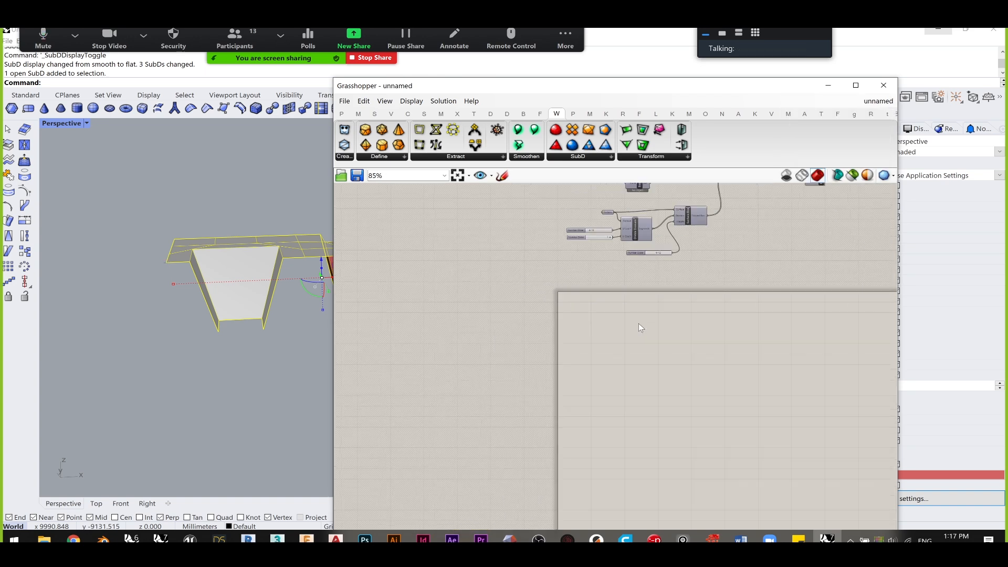
scroll(639, 323, down, 3)
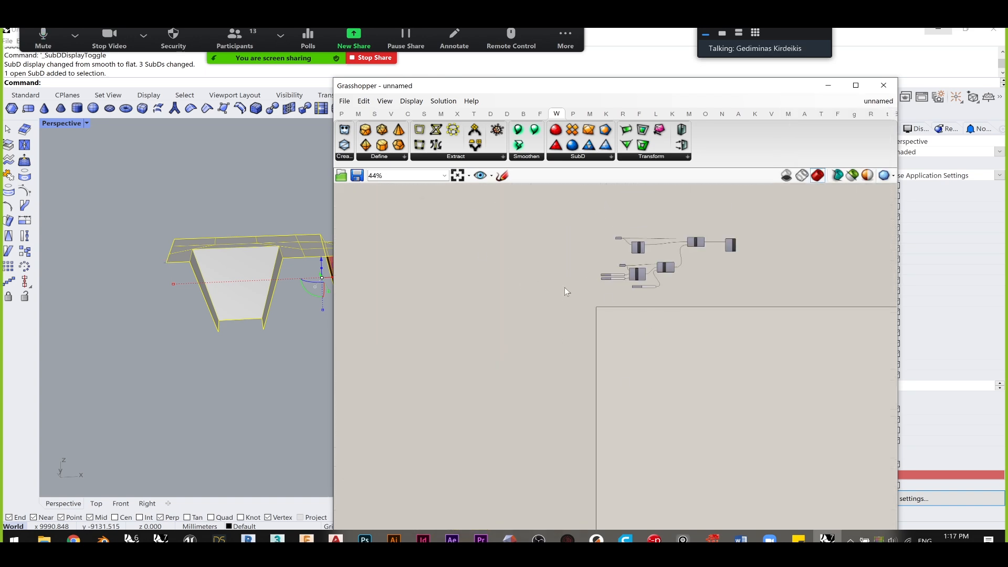
right_drag(550, 287, 503, 282)
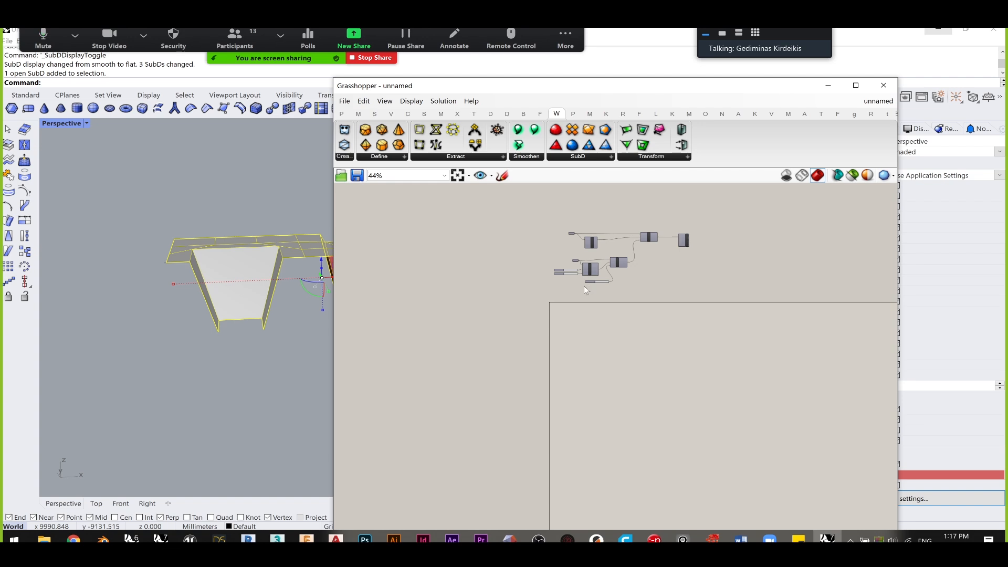
right_drag(585, 302, 543, 315)
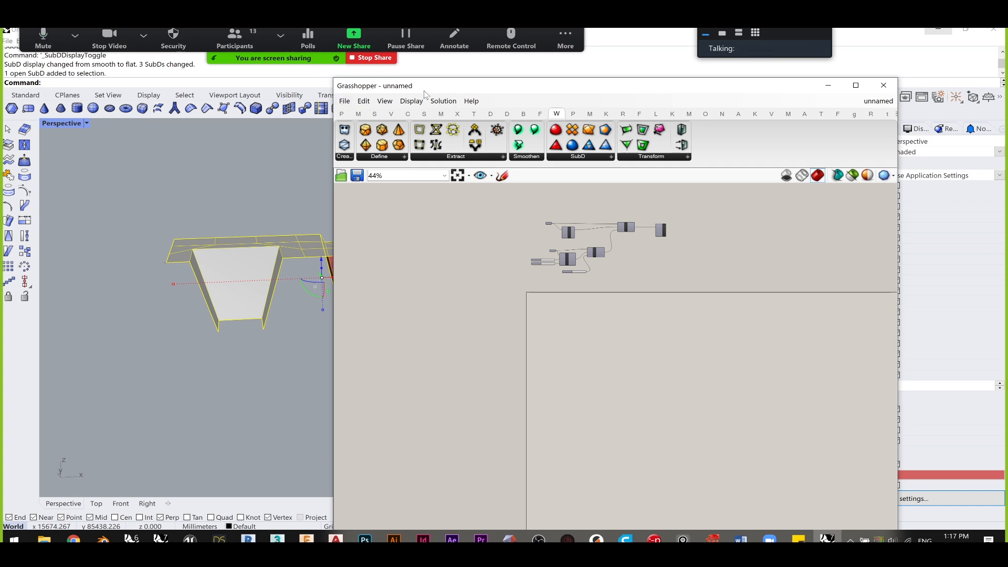
- Save the unnamed Grasshopper definition on the Desktop as aahfday3
click(344, 101)
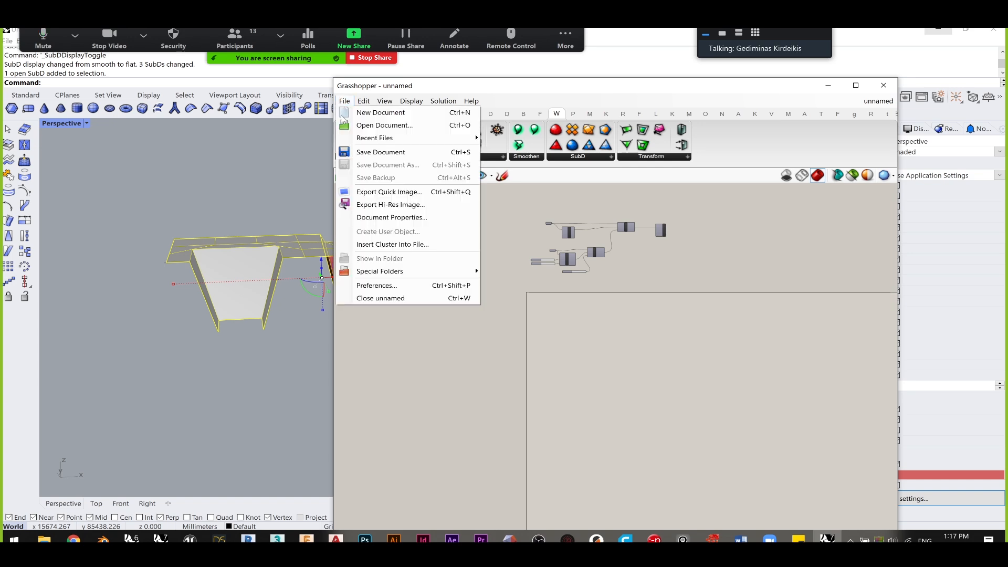
click(361, 152)
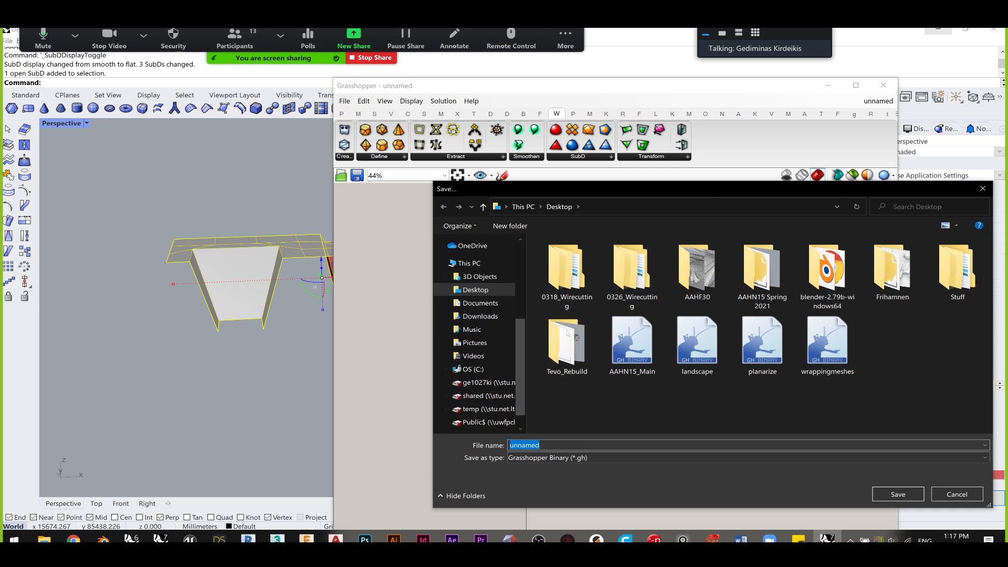
text(aahf)
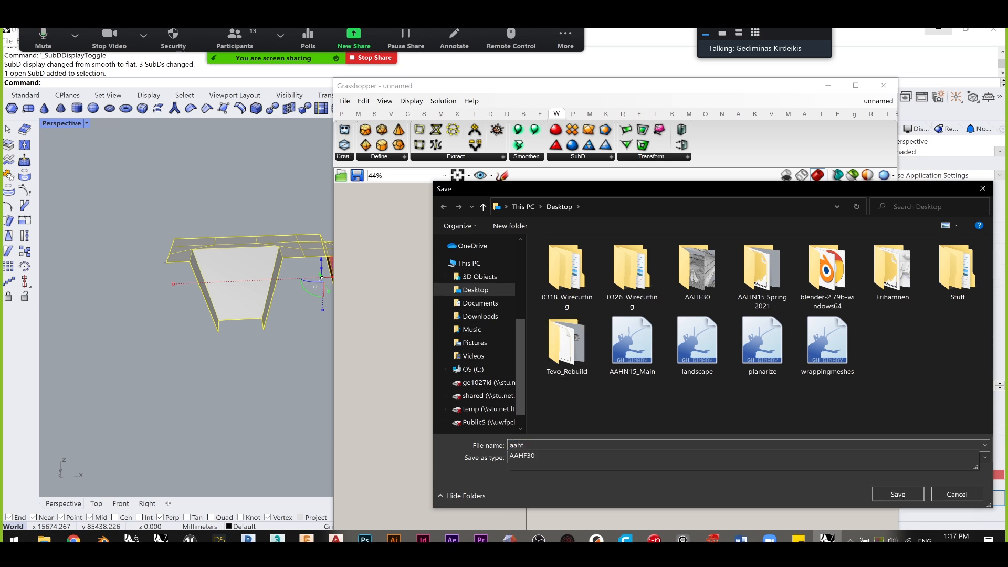
text(day4)
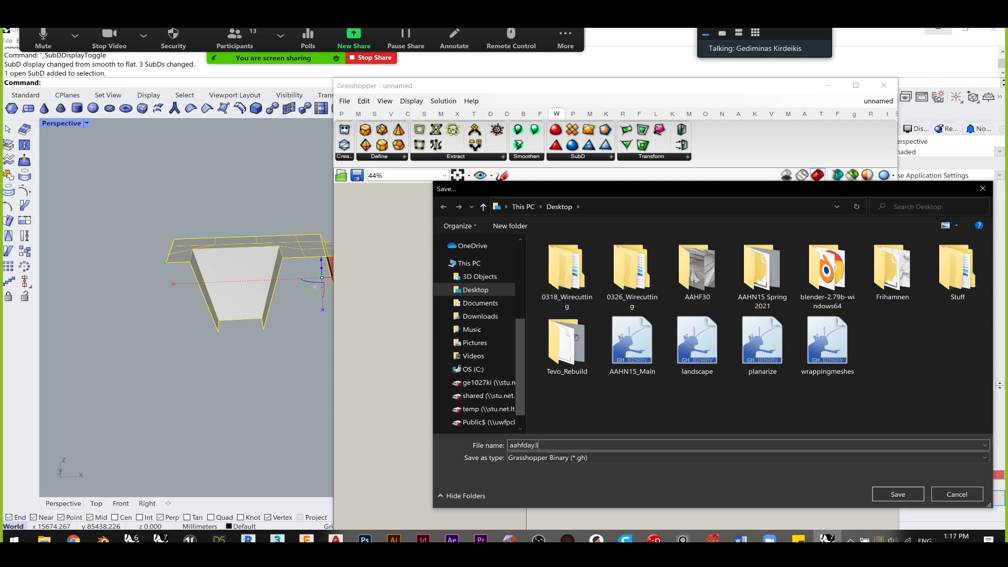
key(Return)
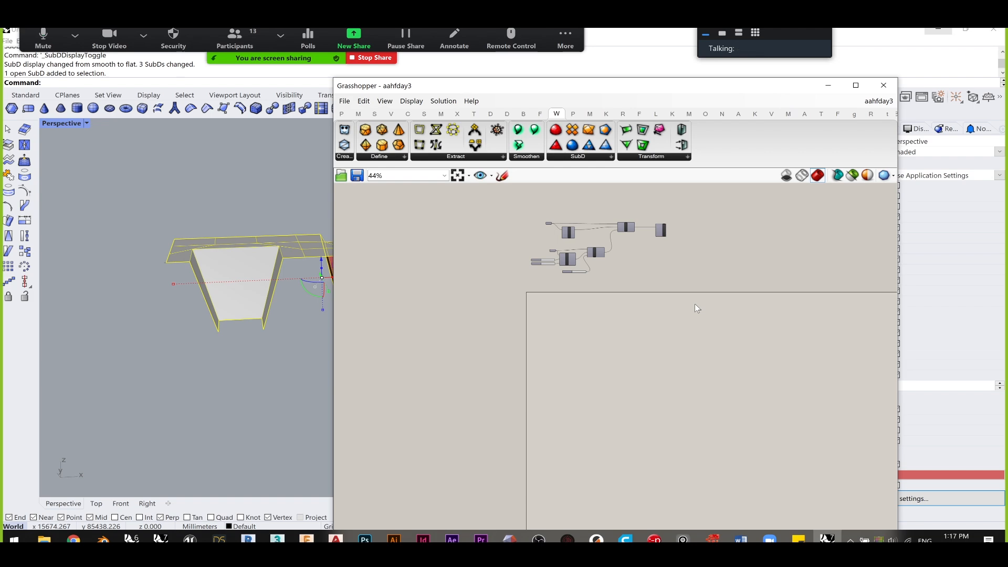
- Tile the Grasshopper window beside the Rhino viewport and deselect the SubD roof
drag(529, 87, 1007, 124)
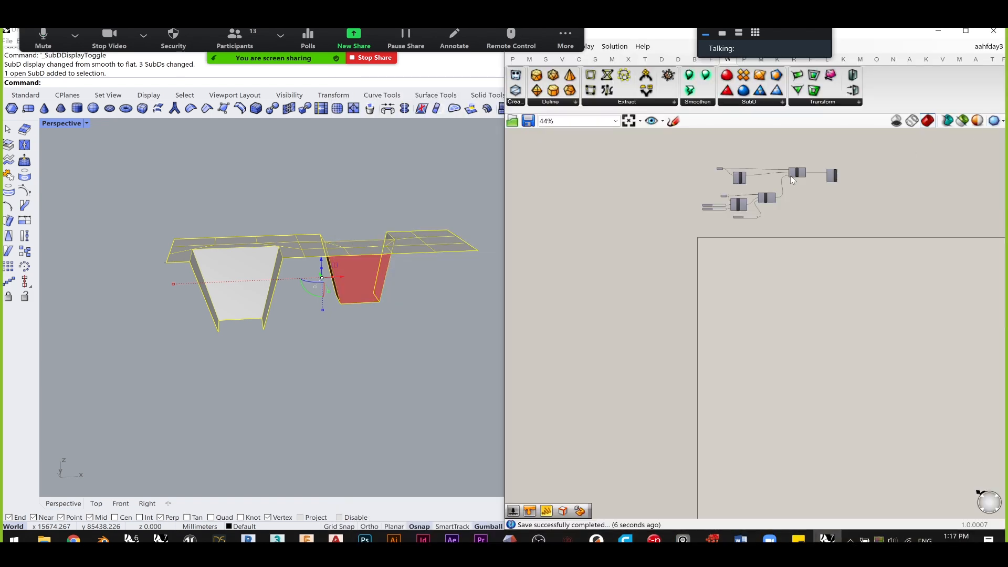
click(341, 332)
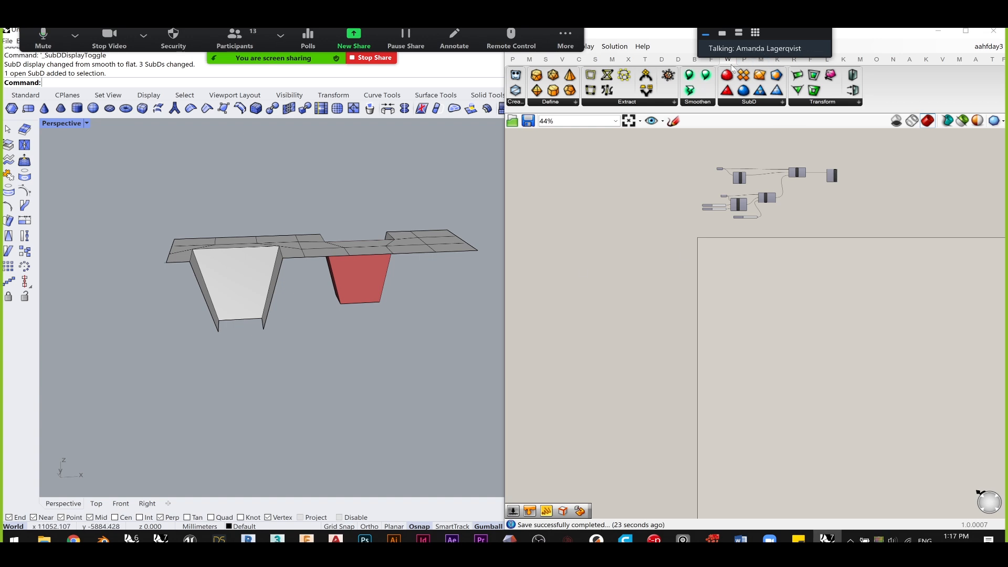
- Search the Grasshopper components for catmull-clar without placing any
mouse_move(723, 64)
scroll(734, 223, up, 2)
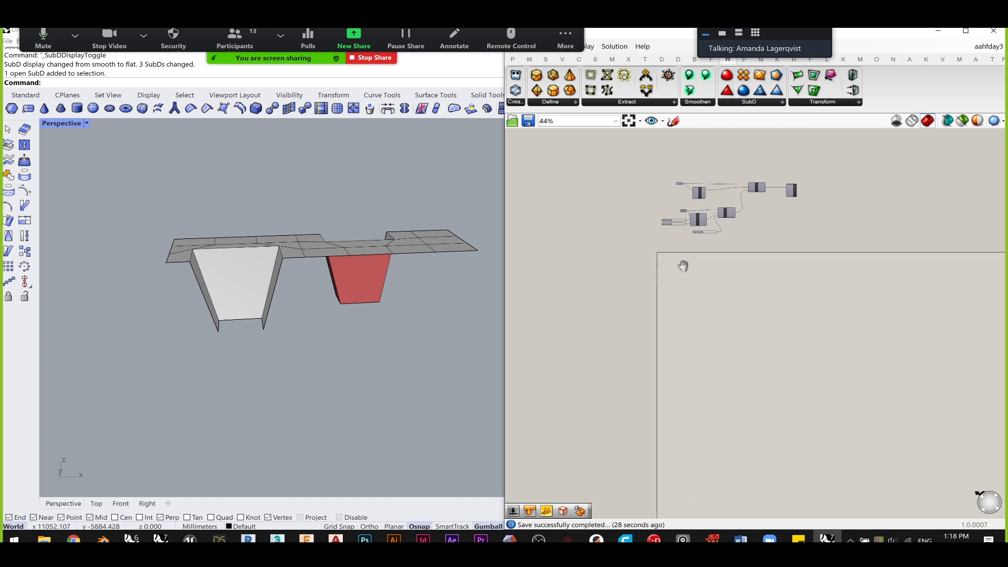
scroll(672, 279, up, 3)
double_click(677, 294)
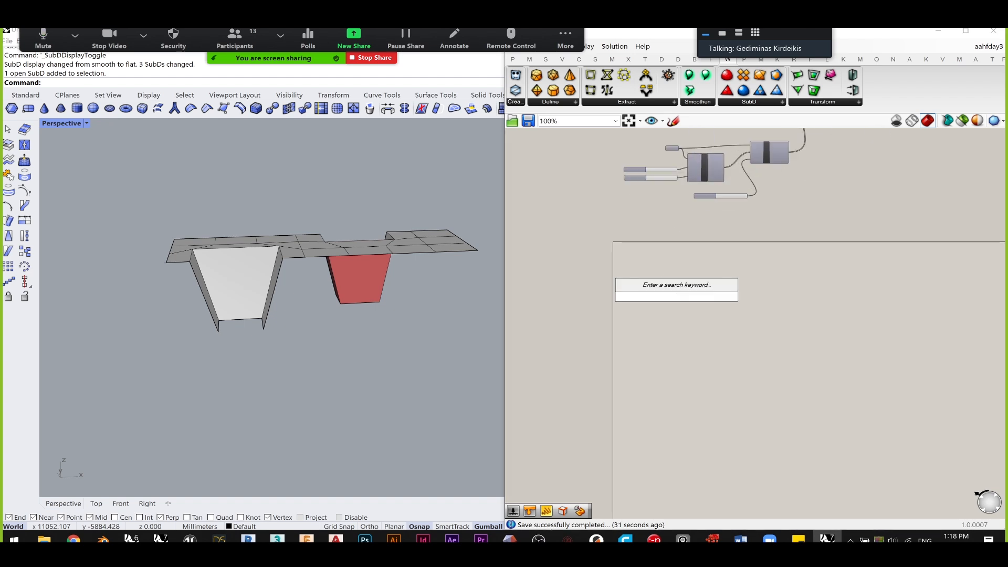
text(catmu)
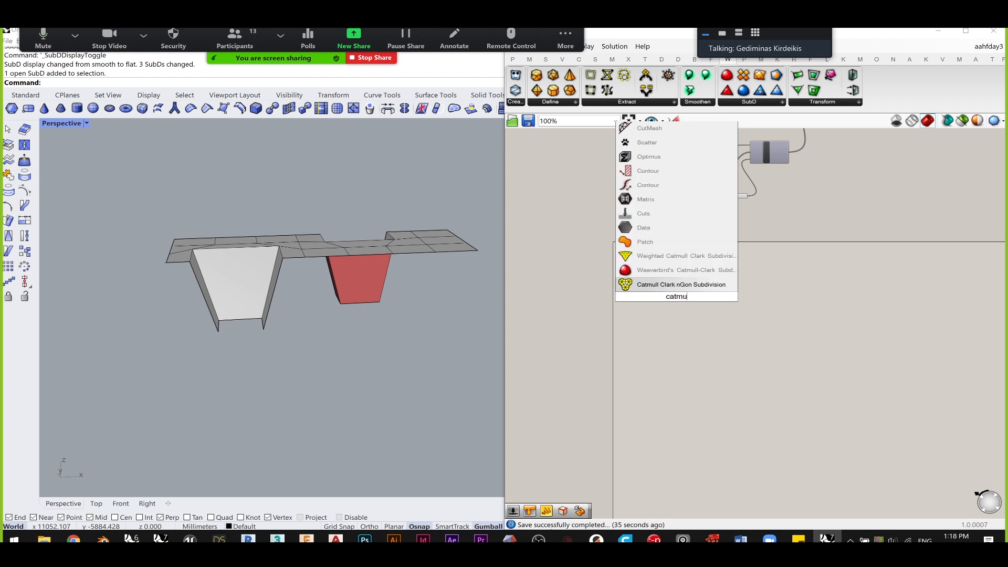
text(ll)
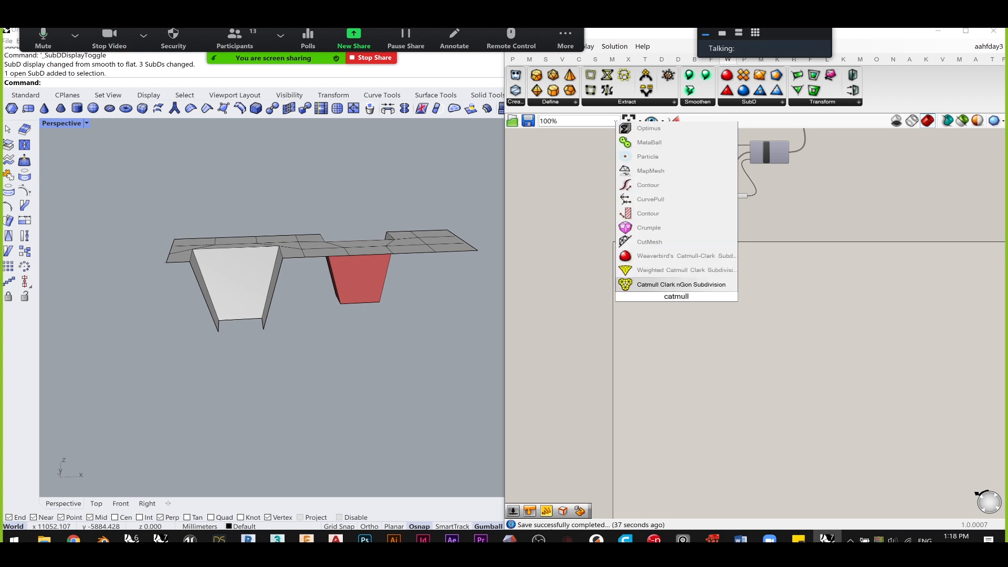
text(-cl)
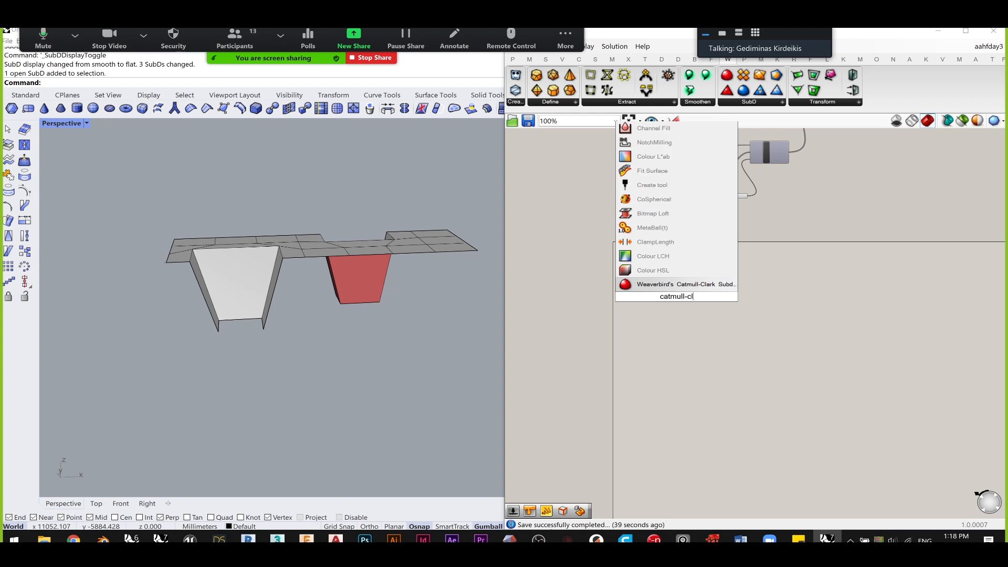
text(ar)
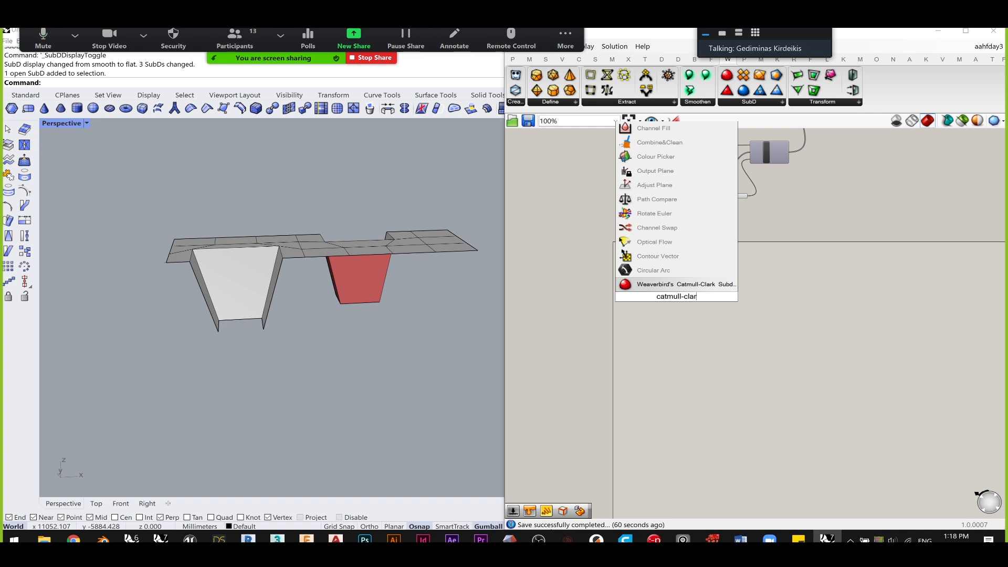
click(551, 304)
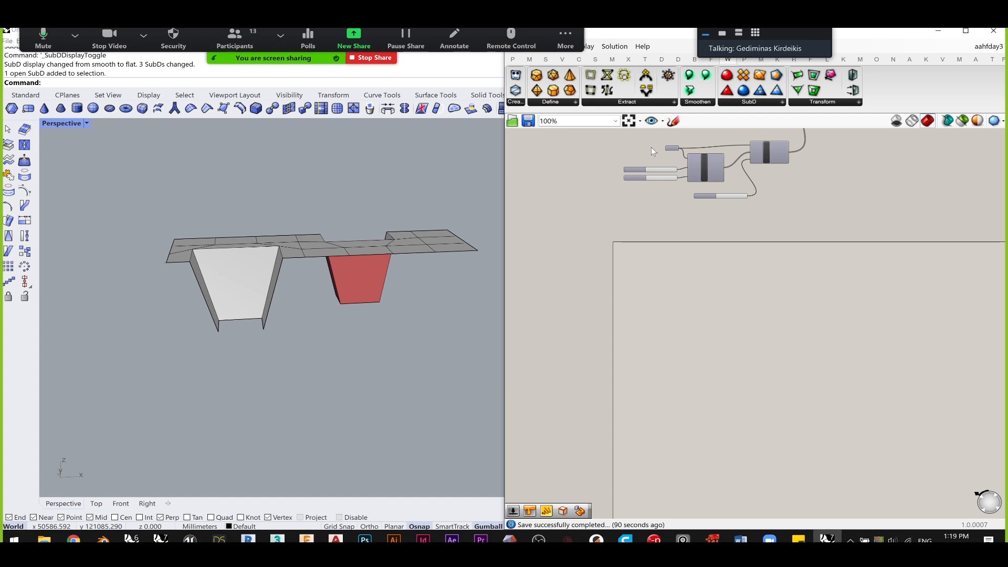
right_drag(338, 277, 332, 291)
scroll(342, 242, up, 5)
click(337, 220)
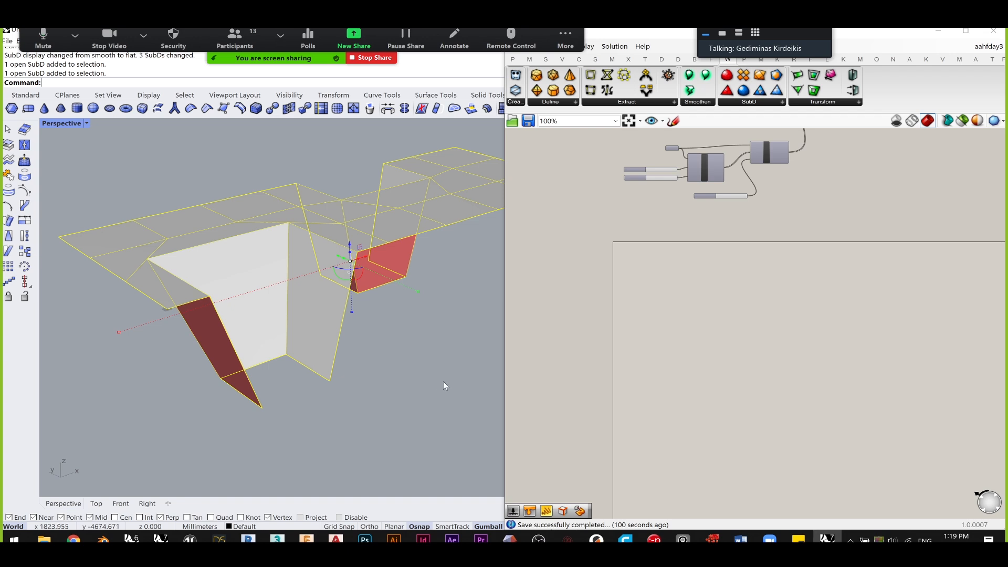
click(407, 321)
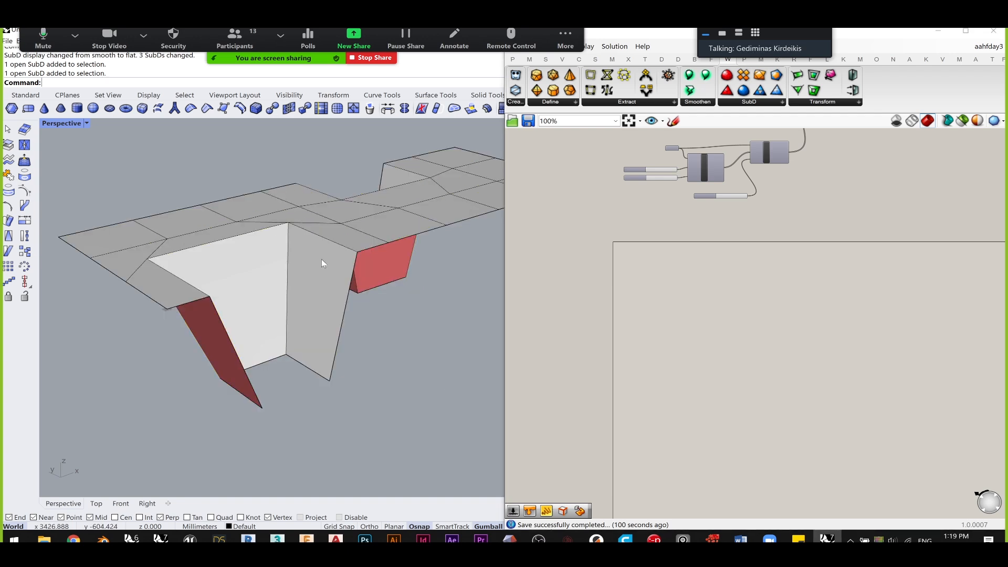
- Add a SubD parameter to an empty area of the Grasshopper canvas
scroll(646, 274, up, 3)
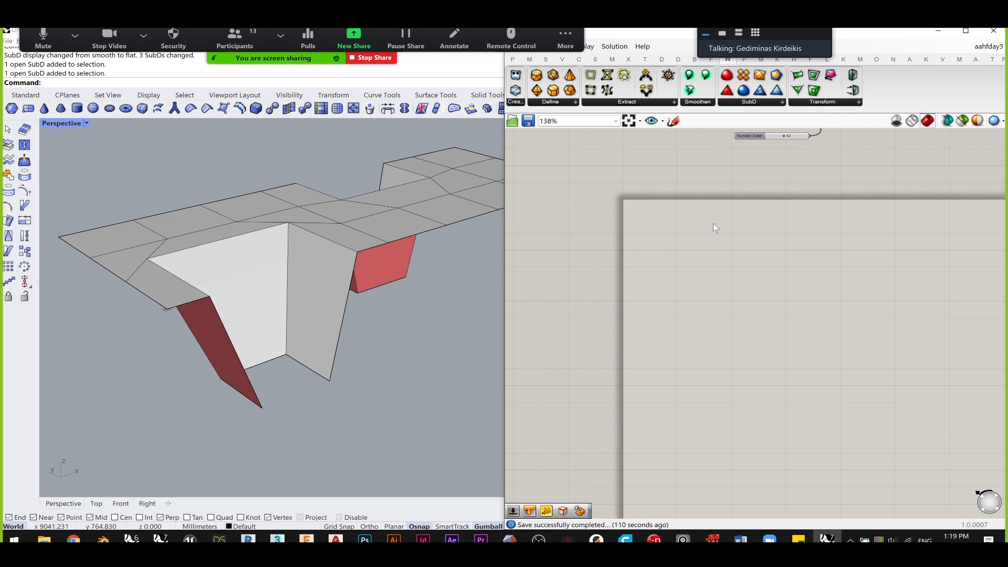
double_click(677, 243)
text(sub)
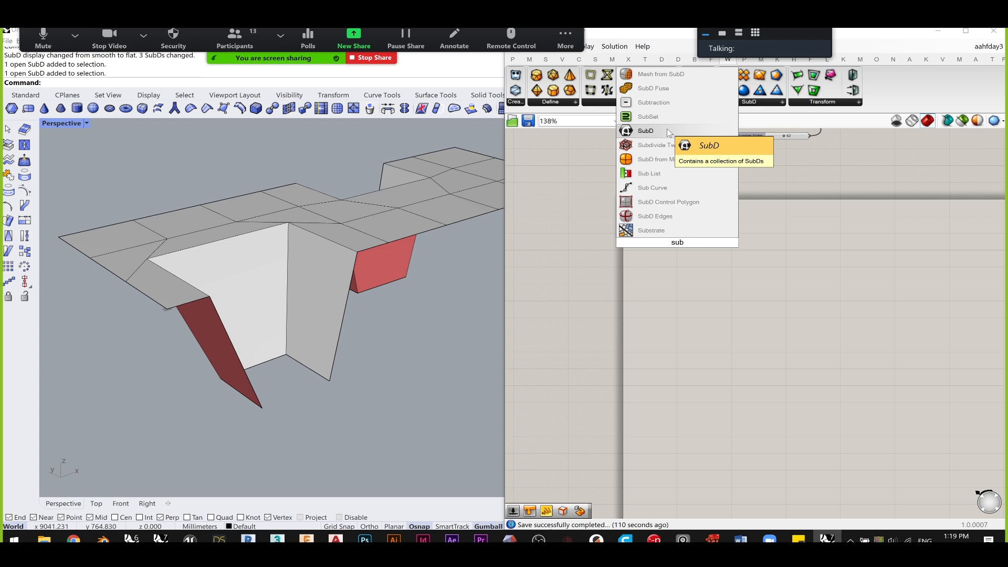
click(651, 131)
scroll(678, 236, up, 9)
drag(679, 261, 689, 287)
- Add a Bifocals component above the SubD parameter so that components carry name labels
scroll(653, 231, down, 7)
right_drag(647, 275, 649, 341)
double_click(622, 232)
text(bifo)
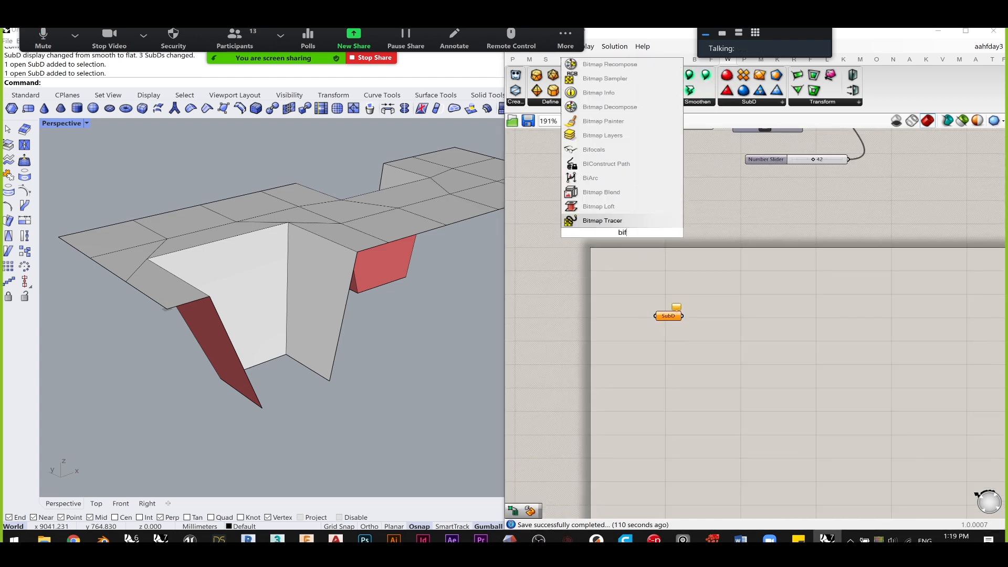
key(Return)
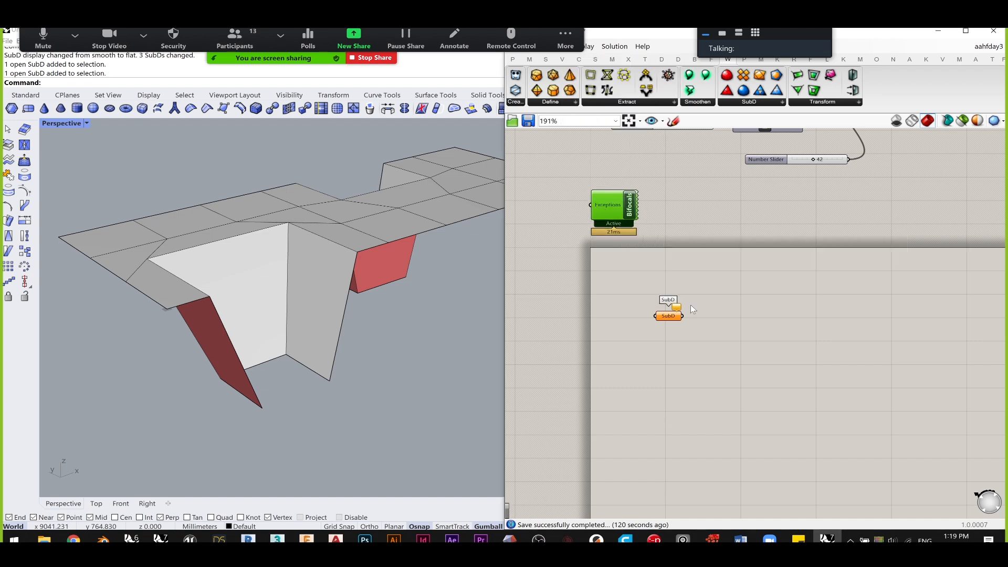
- Reference the two-legged roof from the Rhino viewport as the SubD parameter's geometry
scroll(701, 335, up, 3)
scroll(701, 335, up, 1)
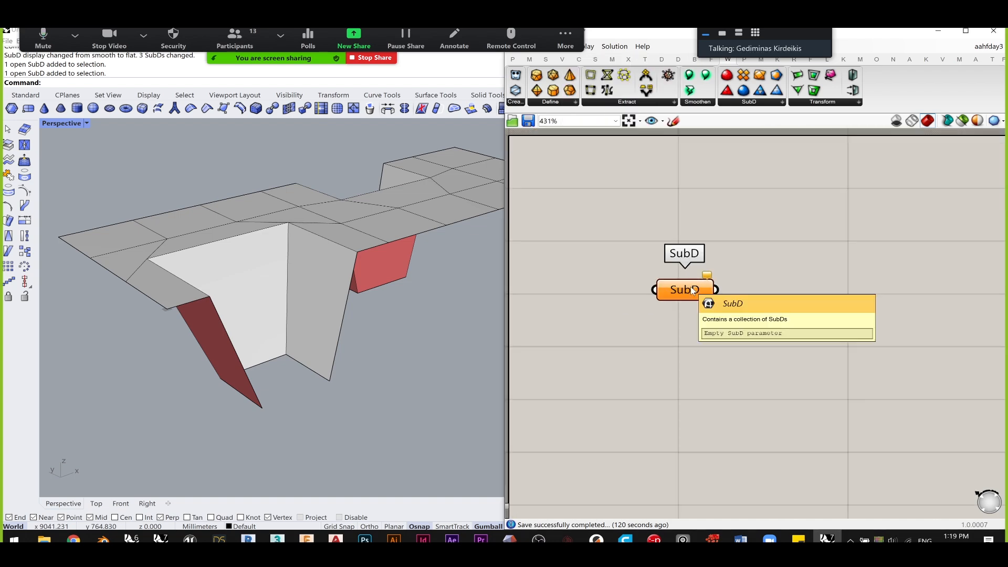
drag(691, 295, 712, 328)
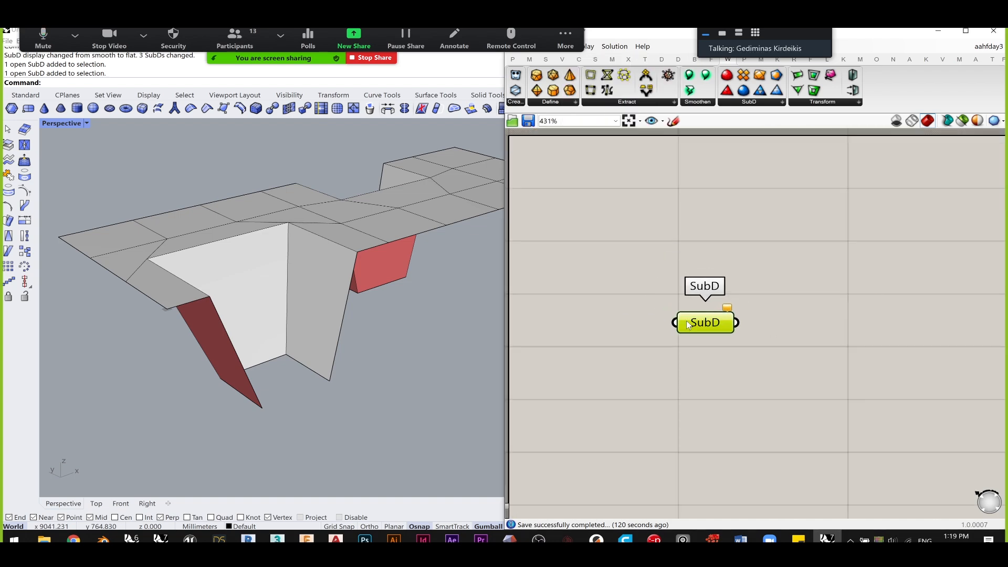
right_click(719, 326)
click(754, 439)
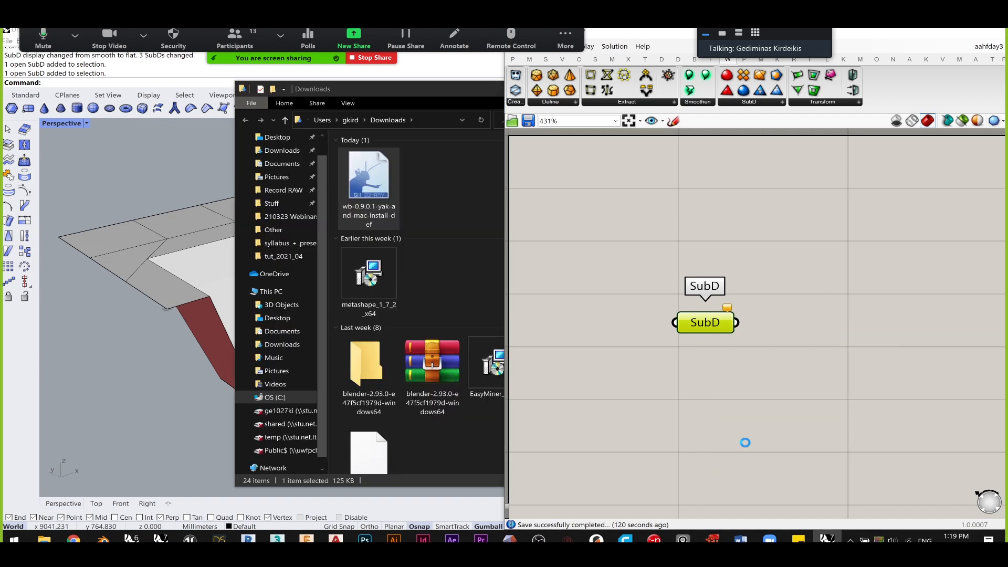
click(244, 239)
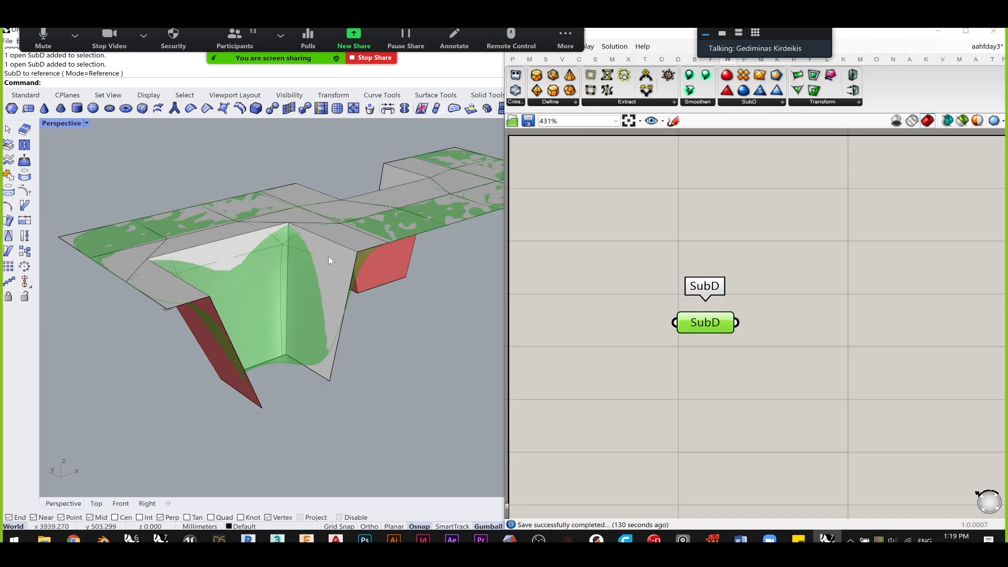
- Hide the original SubD roof in Rhino, leaving only the Grasshopper preview displayed
click(322, 284)
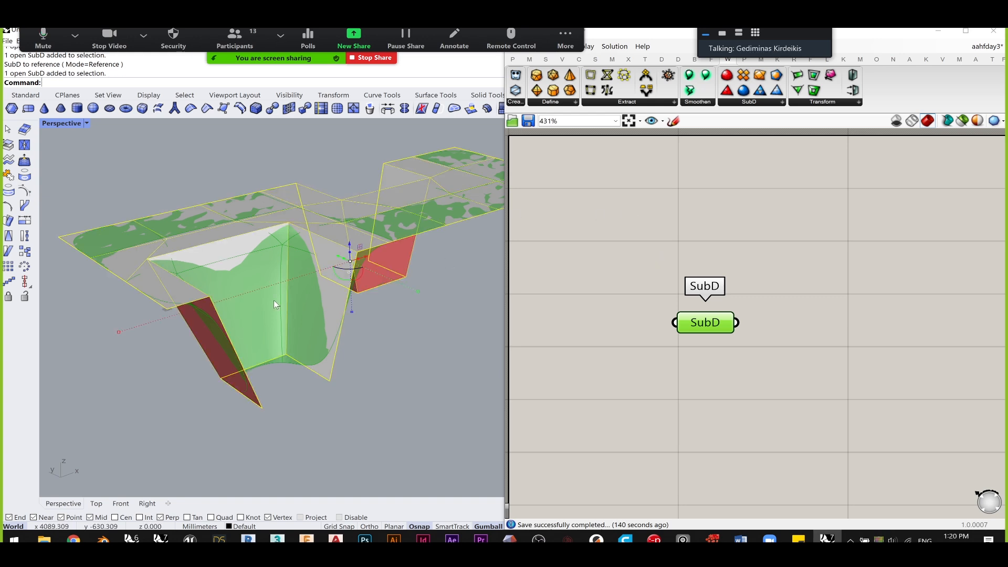
click(370, 393)
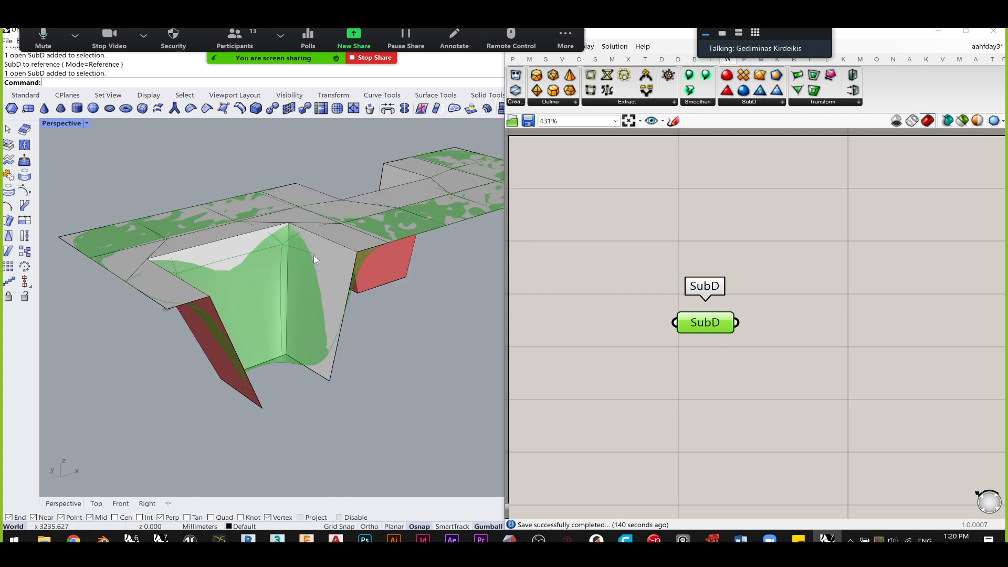
click(293, 288)
text(Hide)
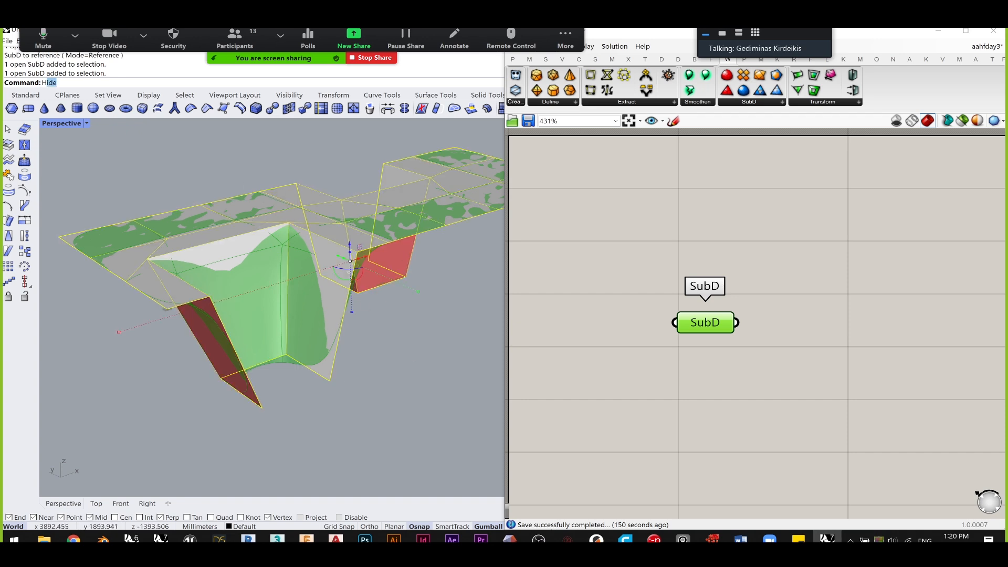
key(Return)
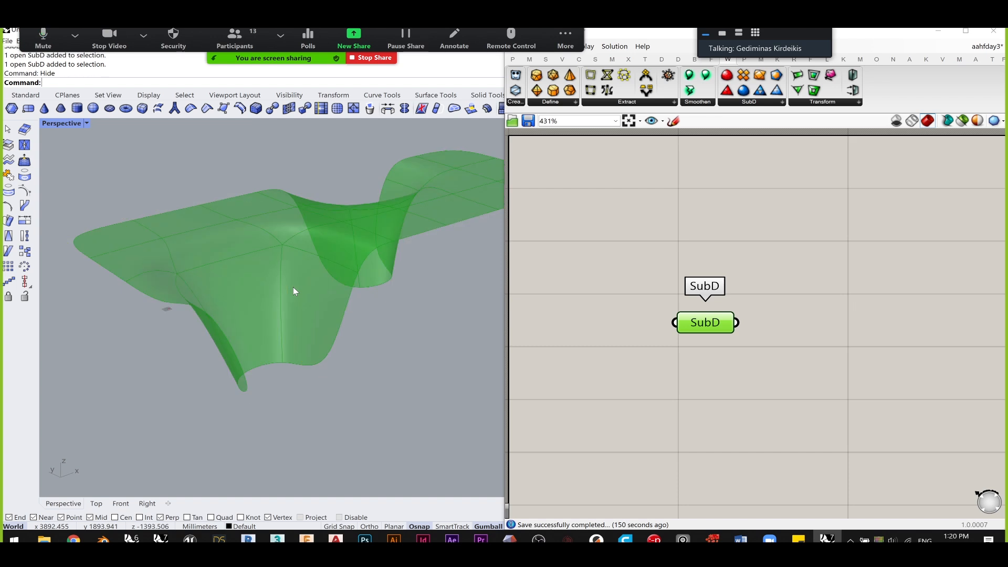
right_drag(731, 287, 696, 241)
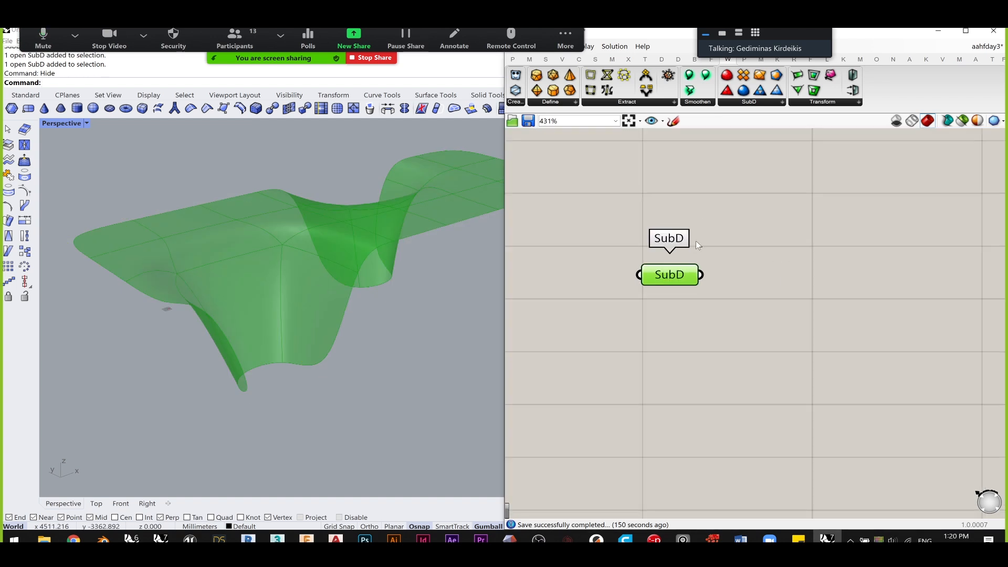
- Reposition the SubD parameter on the empty Grasshopper canvas, leaving free space beside it for further components
mouse_move(670, 304)
right_down()
mouse_move(660, 312)
mouse_move(670, 320)
right_up()
click(779, 249)
scroll(780, 248, down, 3)
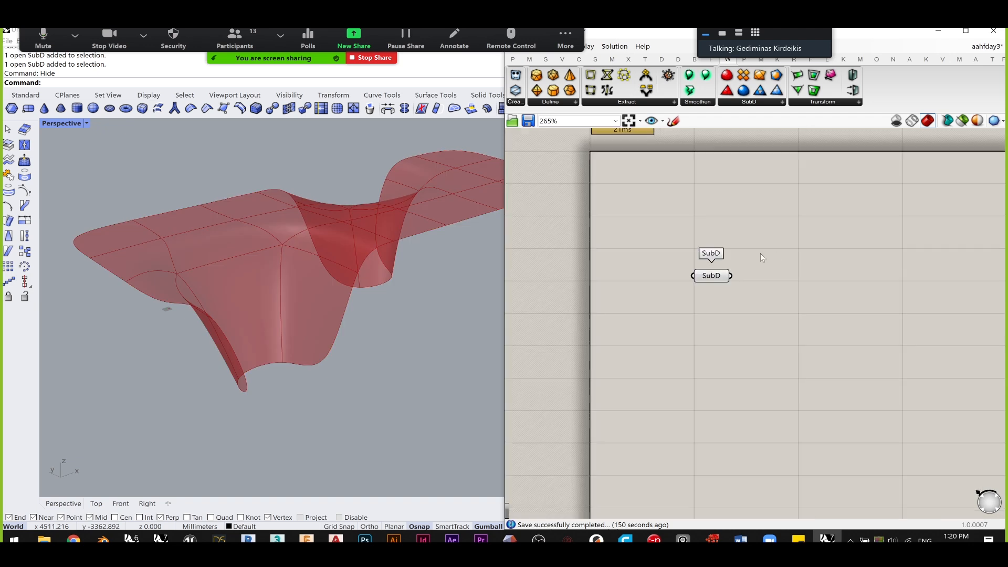
scroll(753, 275, down, 1)
drag(718, 277, 688, 287)
click(641, 267)
click(750, 293)
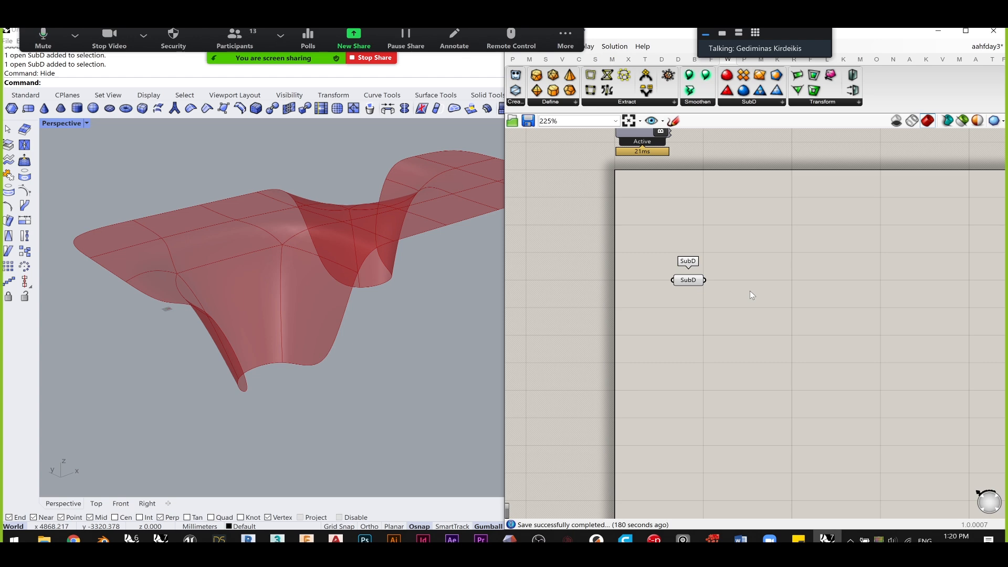
- Add a SubD Control Polygon component beside the SubD parameter and connect the parameter to its SubD input
double_click(753, 294)
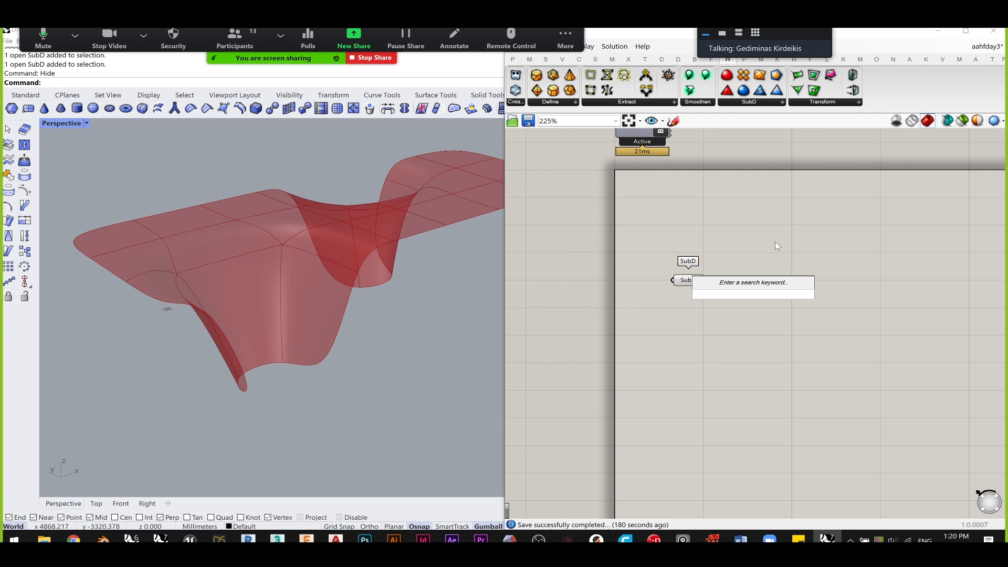
text(ex)
text(trac)
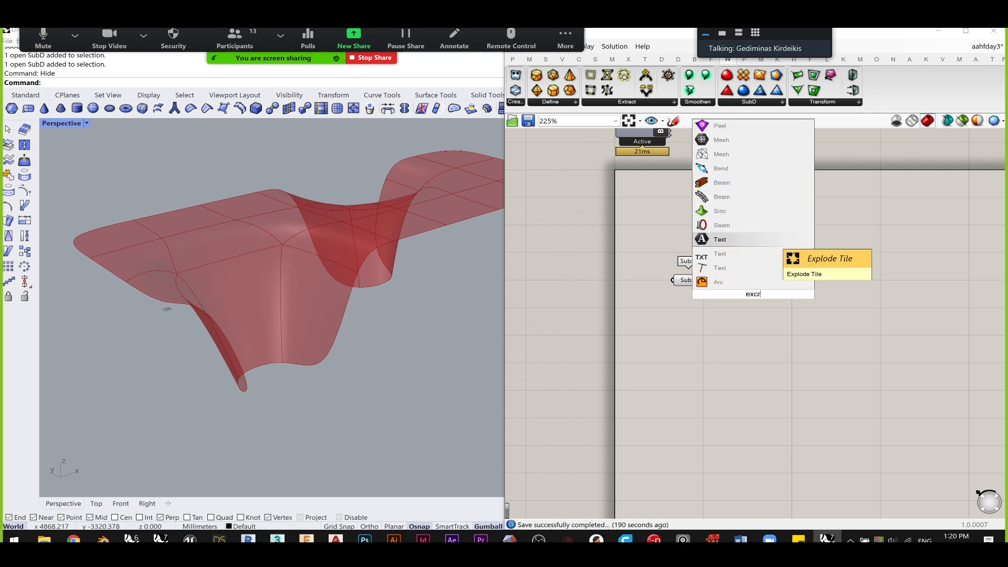
text(t subd)
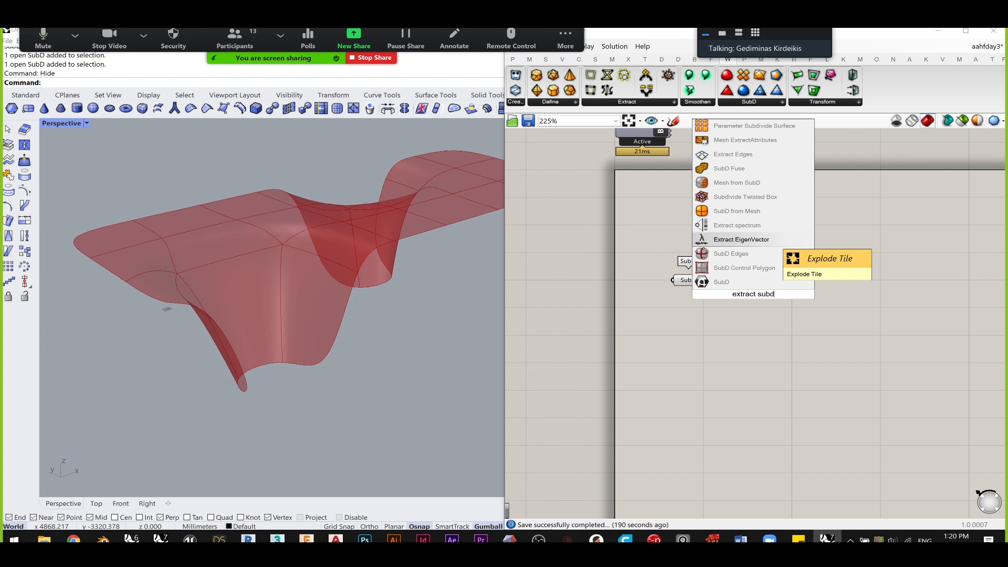
click(748, 269)
scroll(756, 304, up, 2)
drag(752, 309, 761, 289)
scroll(761, 289, up, 2)
drag(667, 267, 753, 271)
- Turn off the SubD parameter's preview and line it up with the SubD Control Polygon component
click(644, 336)
drag(675, 351, 575, 228)
middle_click(575, 228)
click(646, 341)
drag(639, 272, 602, 271)
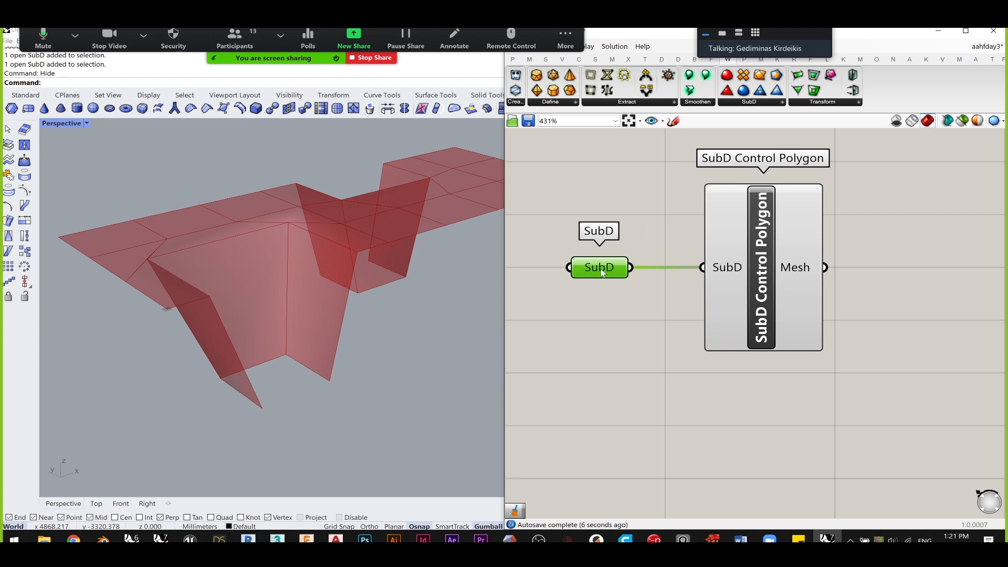
click(746, 285)
drag(746, 285, 724, 283)
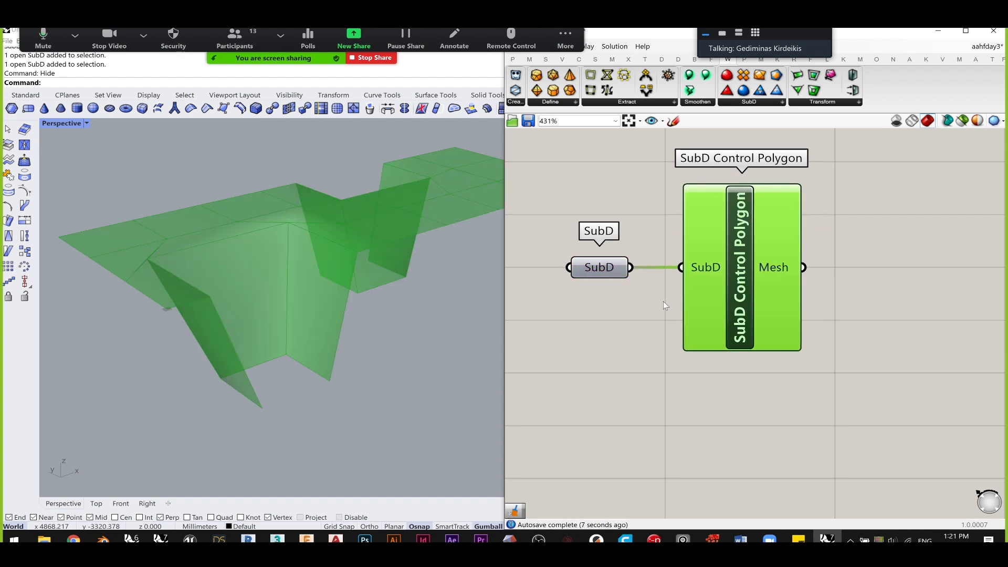
click(856, 281)
- Examine the control polygon mesh from another angle, showing and hiding the SubD parameter's preview to compare both shapes
mouse_move(351, 264)
right_down()
mouse_move(329, 286)
mouse_move(299, 268)
mouse_move(292, 315)
mouse_move(342, 247)
right_up()
right_drag(244, 267, 370, 285)
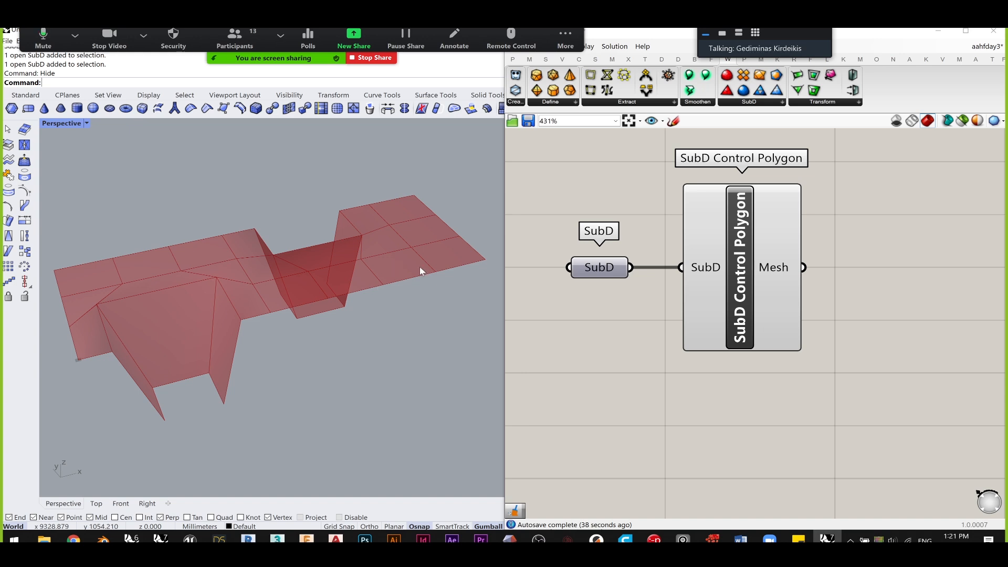
click(738, 297)
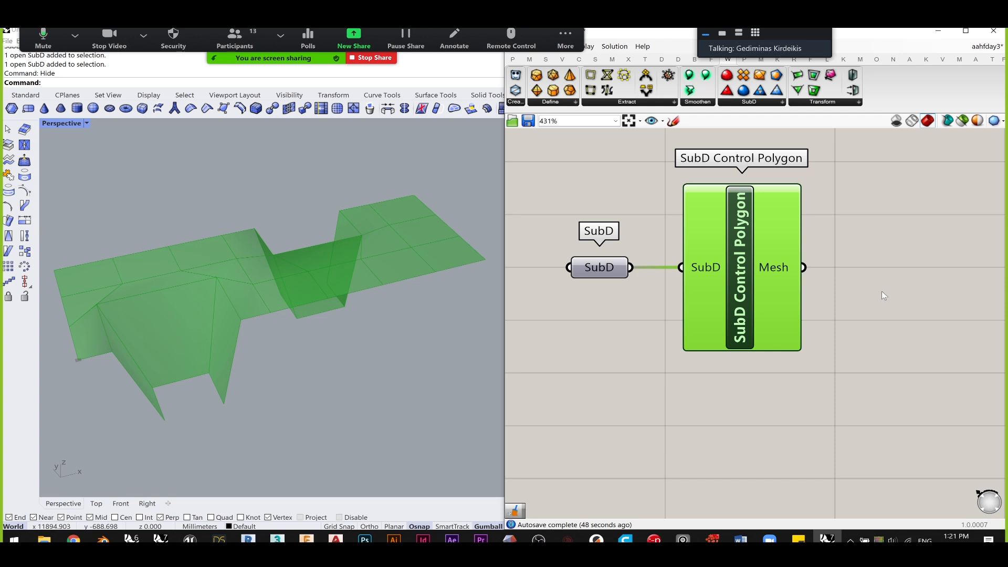
right_drag(895, 336, 848, 282)
click(847, 273)
right_drag(841, 227, 855, 250)
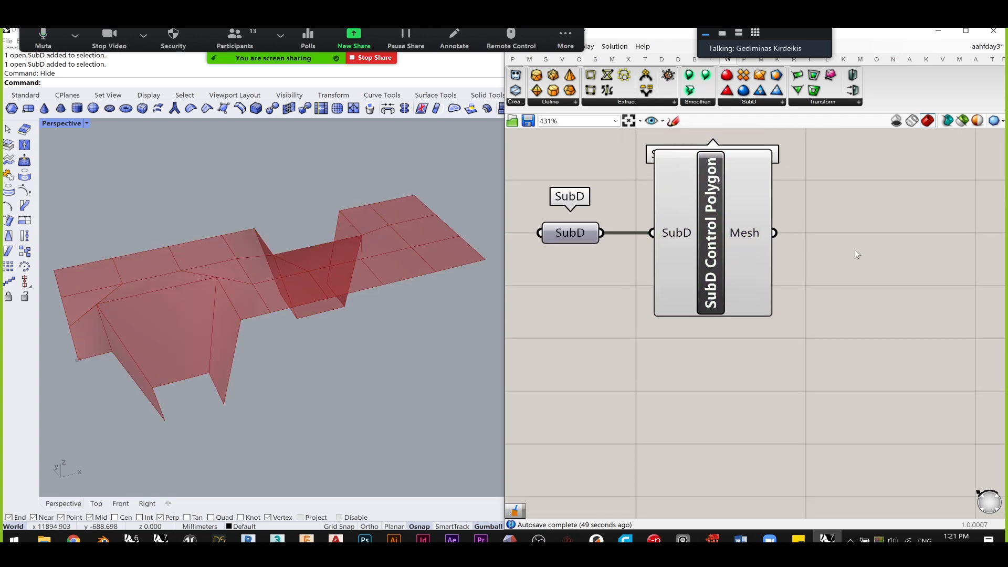
right_drag(692, 217, 675, 262)
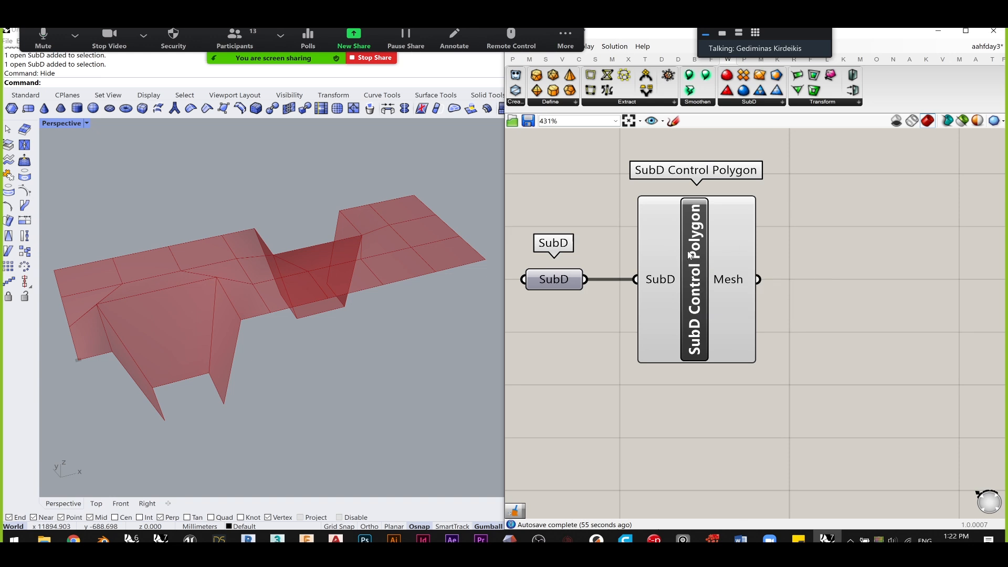
click(562, 282)
middle_click(563, 282)
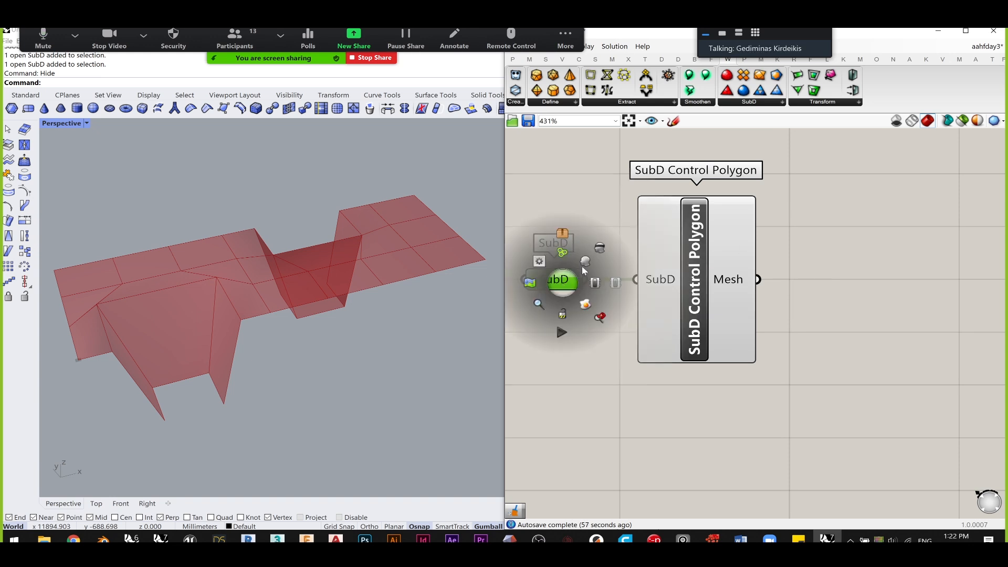
click(585, 261)
click(588, 210)
click(556, 278)
middle_click(556, 278)
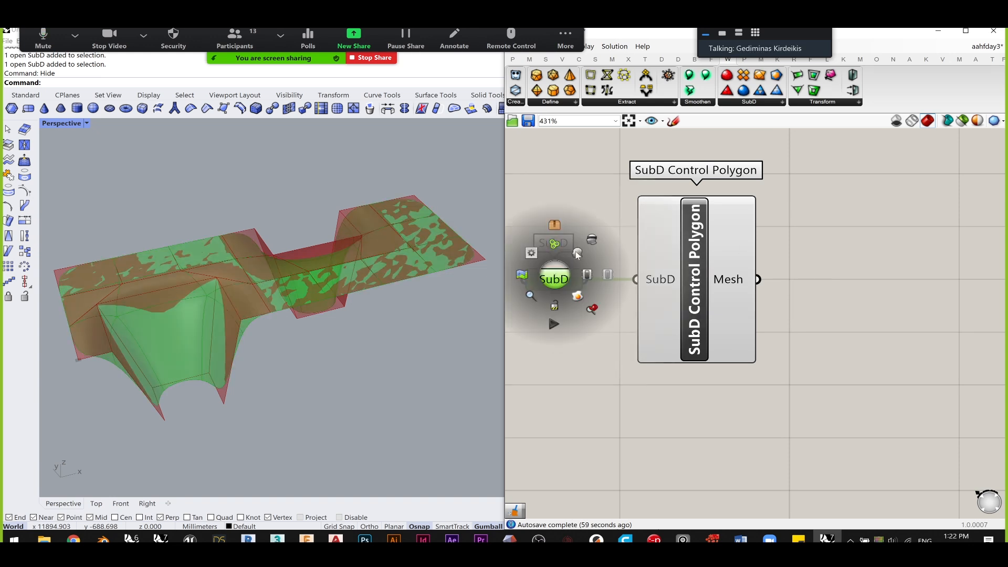
click(582, 256)
- Show the smooth SubD preview over the control polygon once more for comparison and hide it again
mouse_move(684, 273)
mouse_down()
mouse_move(706, 273)
mouse_move(695, 273)
mouse_up()
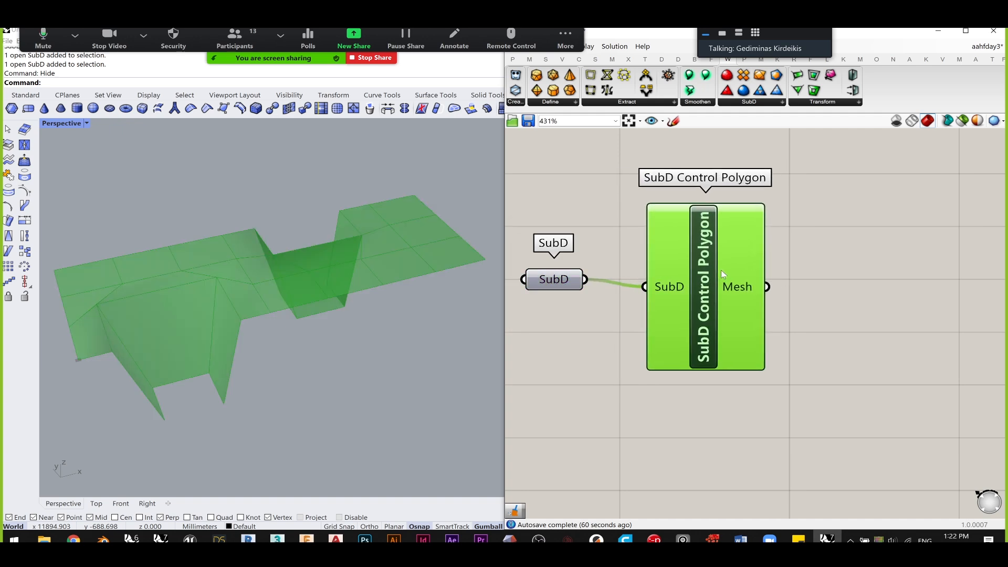
click(613, 212)
click(565, 283)
middle_click(564, 282)
click(569, 262)
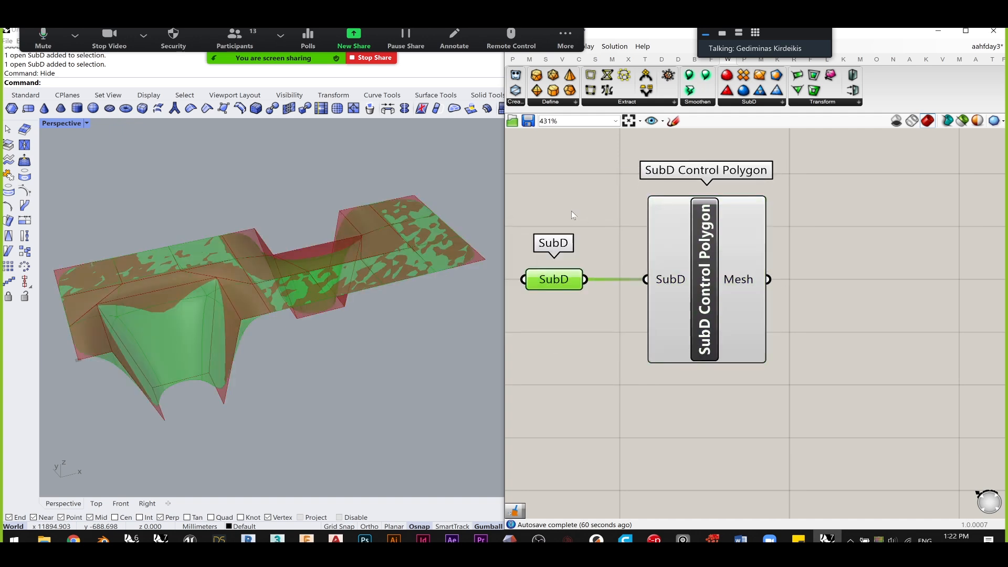
click(573, 214)
click(554, 279)
middle_click(555, 279)
click(579, 255)
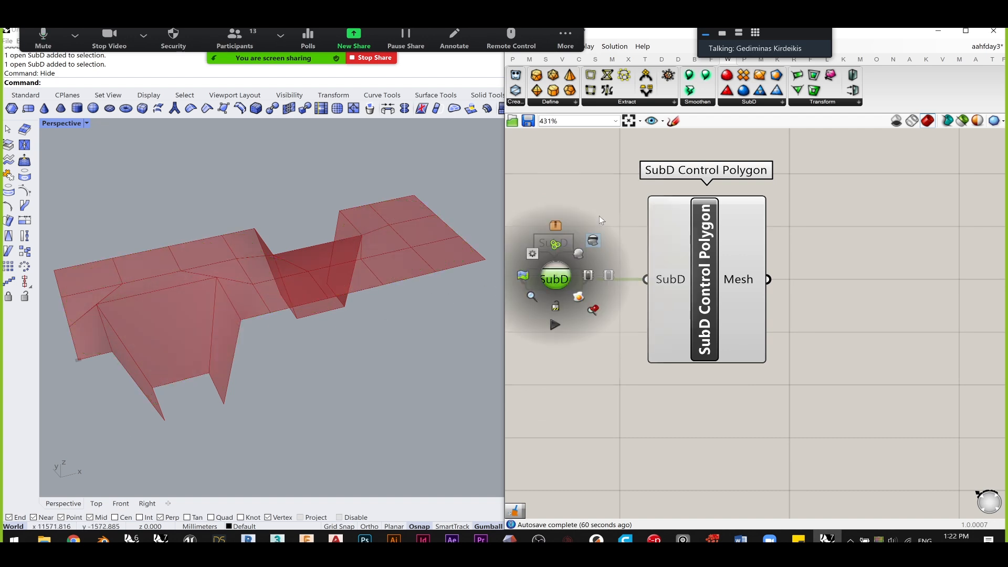
click(620, 169)
- Add Weaverbird's Catmull-Clark Subdivision component and connect the SubD Control Polygon's Mesh output to its Mesh/Curves input
click(749, 103)
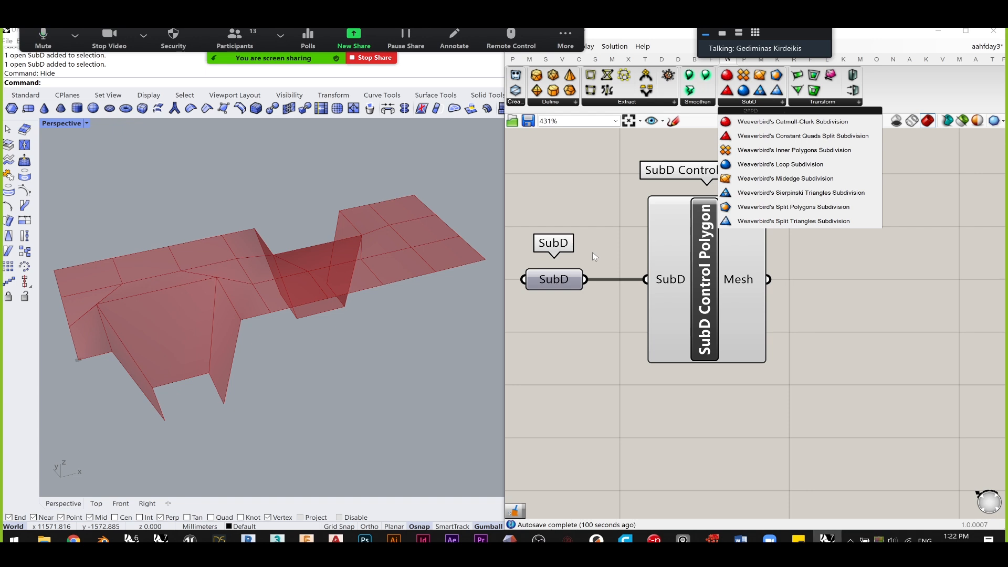
mouse_move(730, 291)
mouse_down()
mouse_move(726, 303)
mouse_move(737, 293)
mouse_up()
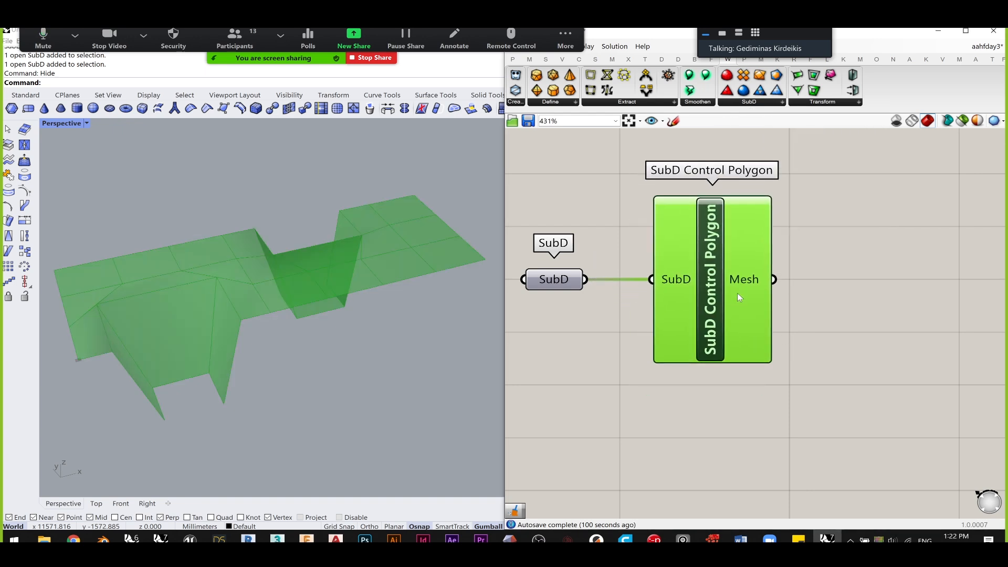
click(831, 268)
right_drag(830, 268, 761, 252)
click(747, 102)
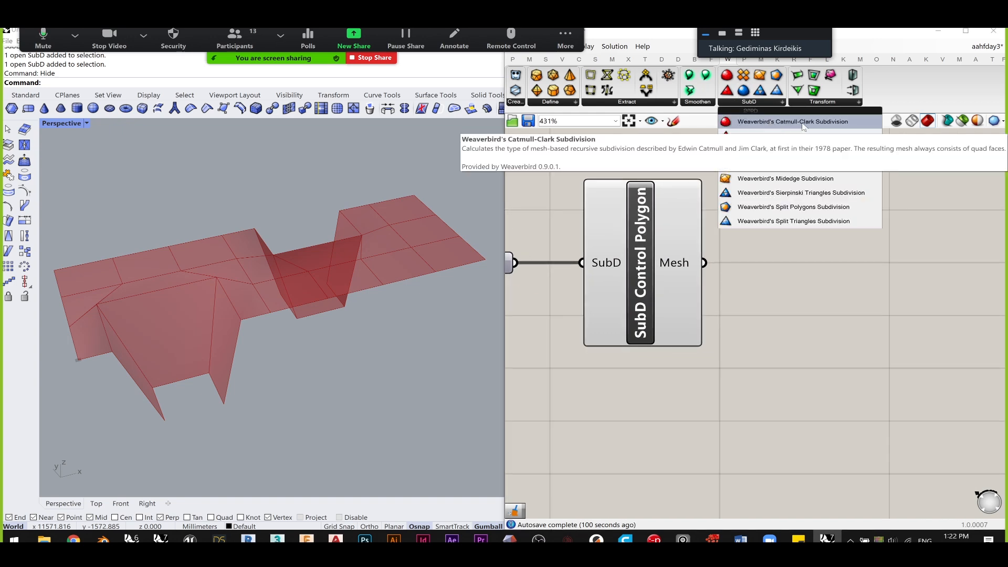
drag(804, 126, 838, 305)
click(816, 301)
scroll(831, 302, down, 4)
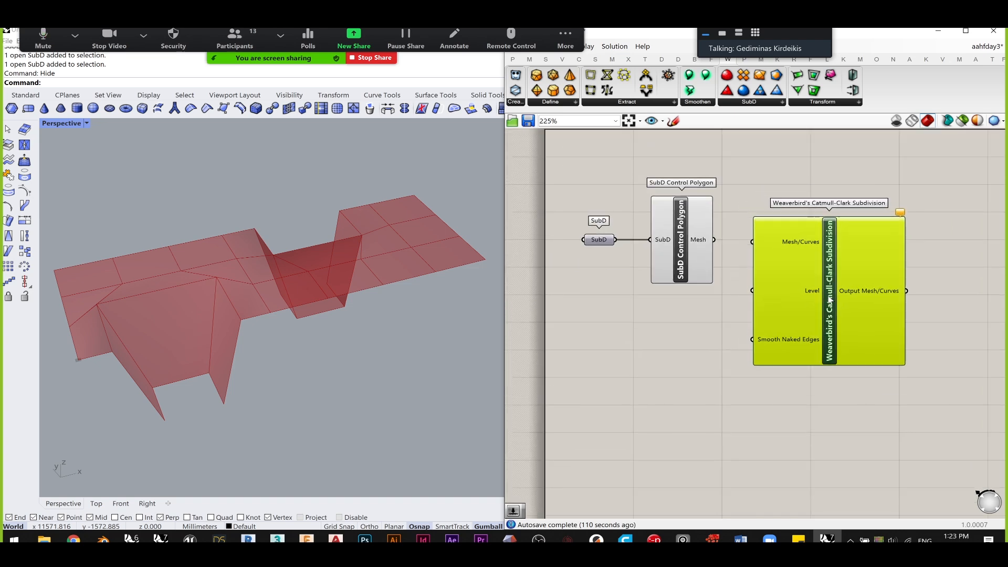
click(733, 259)
scroll(734, 248, up, 2)
drag(706, 235, 813, 254)
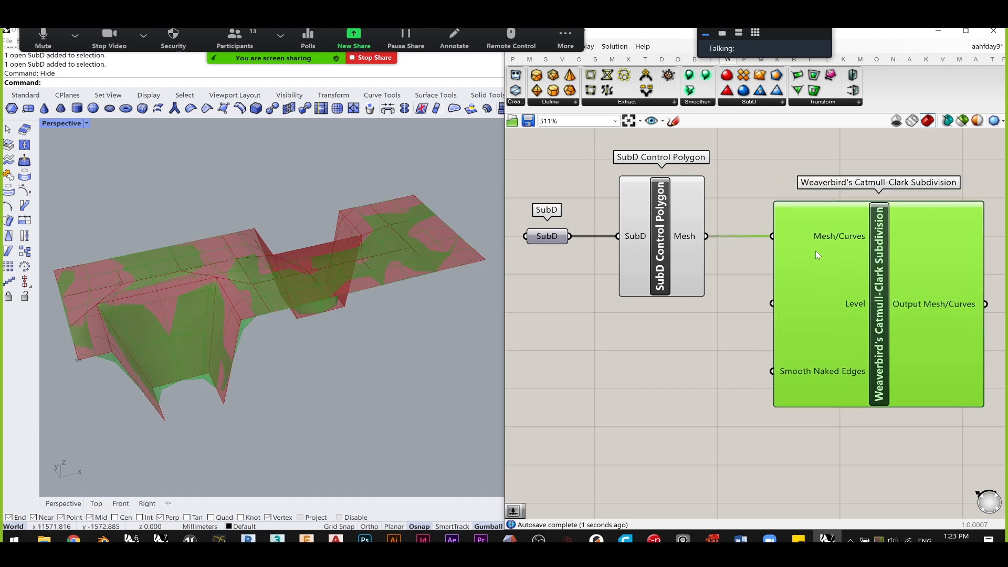
- Add a number slider set to 3 below the SubD Control Polygon component and connect it to the Catmull-Clark Level input
double_click(666, 379)
text(3)
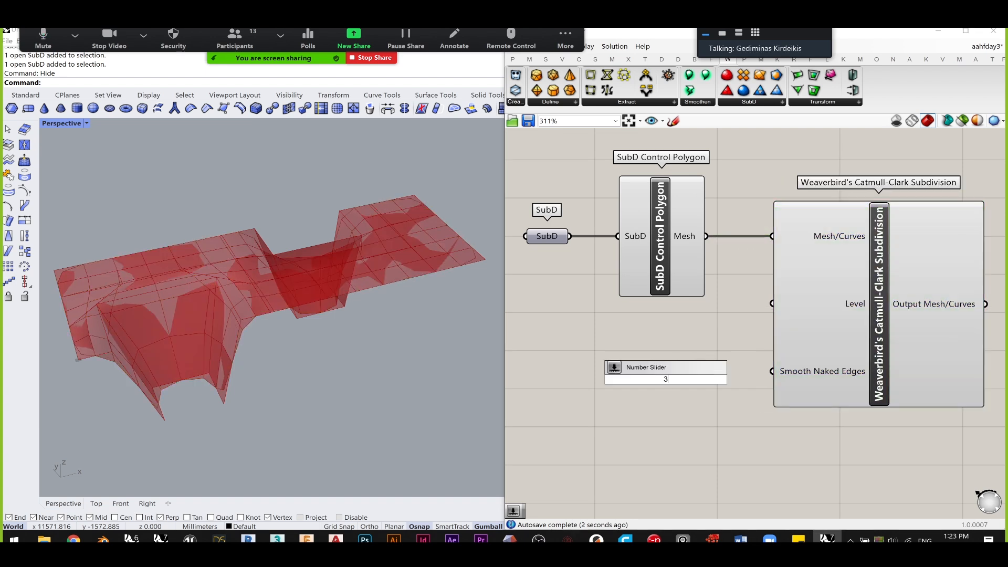
key(Return)
drag(705, 379, 772, 303)
drag(686, 341, 685, 315)
click(764, 330)
click(815, 313)
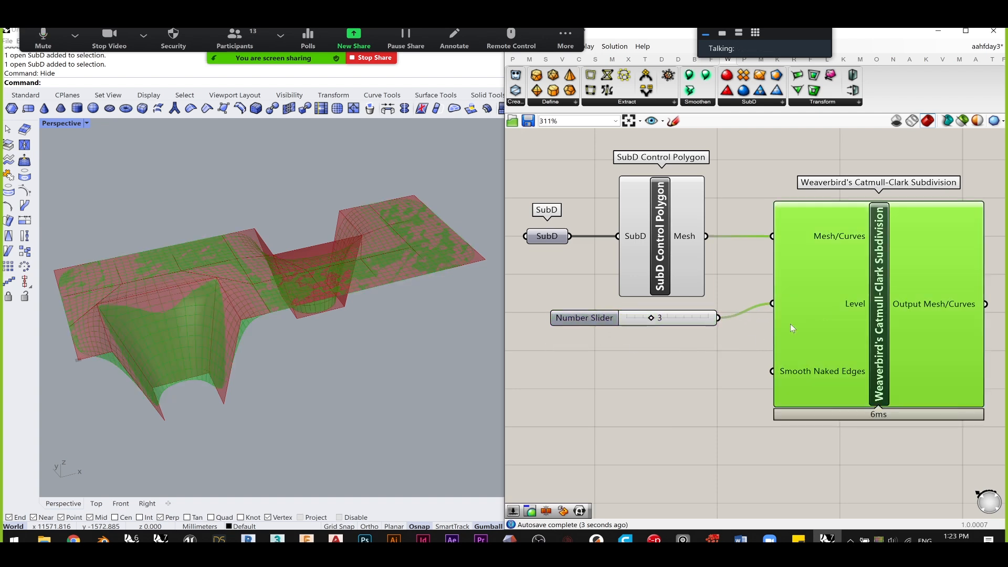
click(757, 370)
- Bake the Catmull-Clark component's Output Mesh/Curves into Rhino
right_drag(935, 315, 872, 309)
click(859, 304)
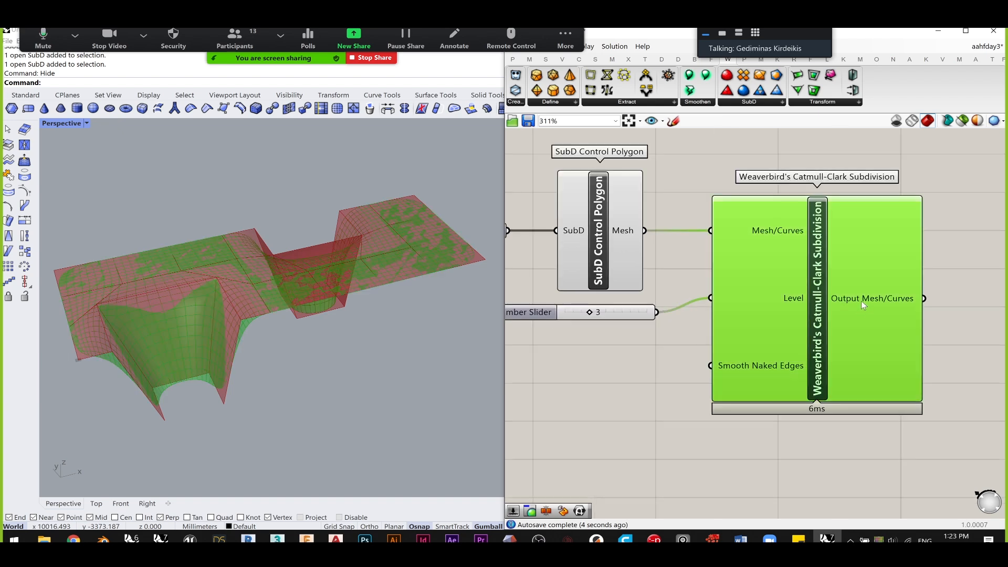
right_click(853, 303)
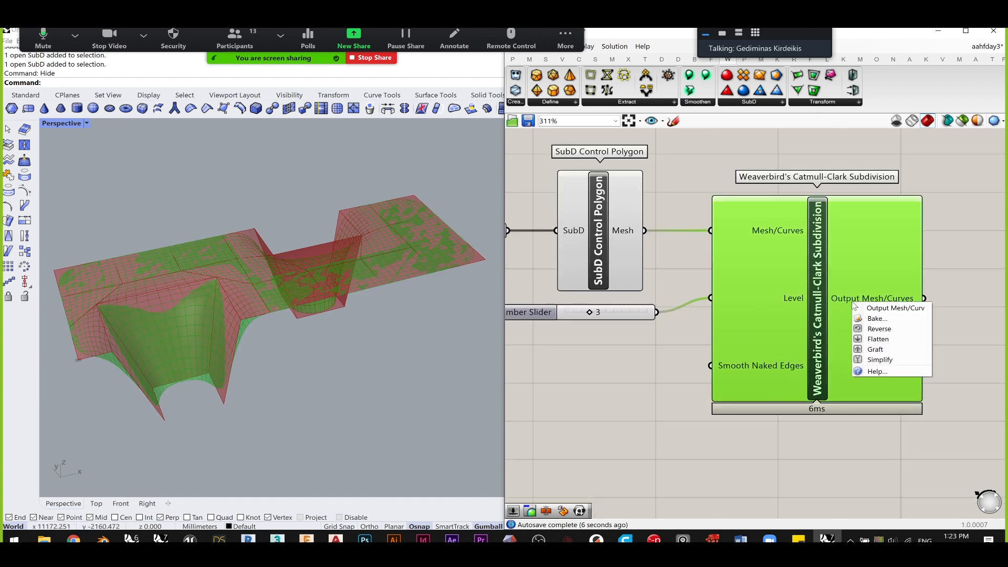
click(873, 319)
click(862, 245)
- Move the baked subdivision mesh in Rhino clear of the Grasshopper preview
scroll(391, 331, down, 4)
right_drag(284, 341, 338, 377)
click(337, 376)
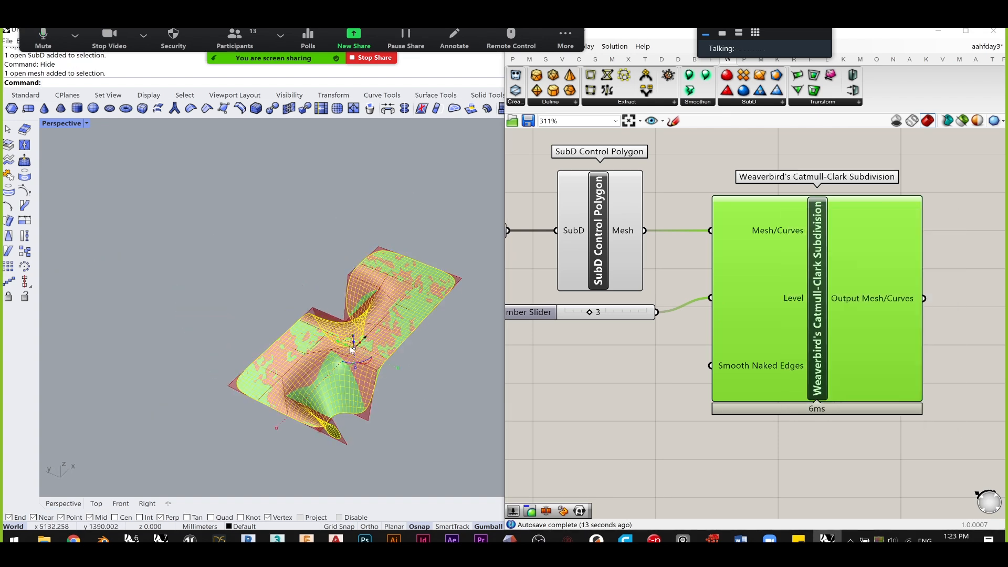
drag(352, 368, 238, 379)
click(206, 388)
- Show all hidden objects in the Rhino model again
scroll(165, 334, up, 4)
shift+right_drag(165, 334, 341, 273)
text(how)
key(Return)
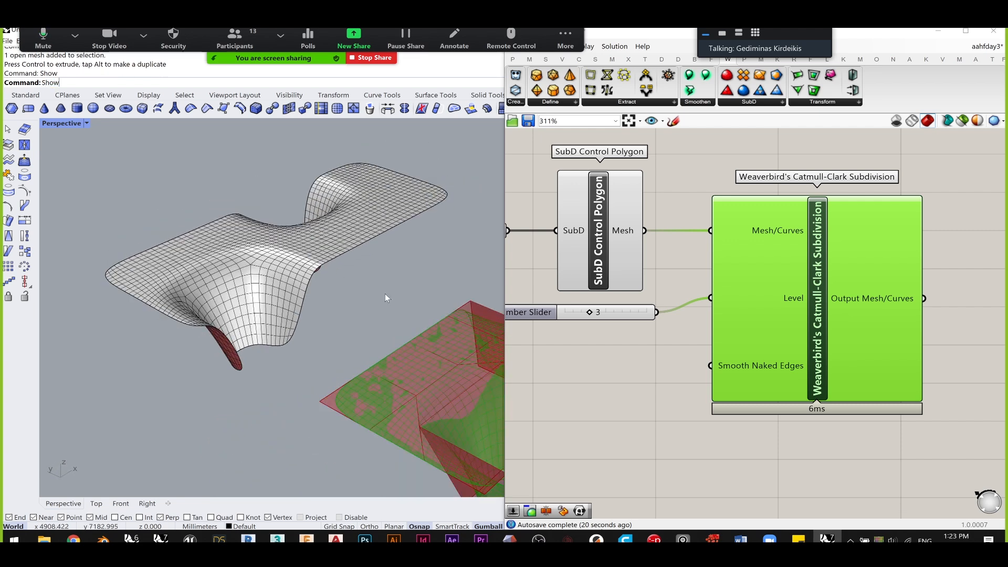
- Try to move the original SubD roof past the baked mesh, and undo the move
scroll(426, 283, down, 4)
click(455, 328)
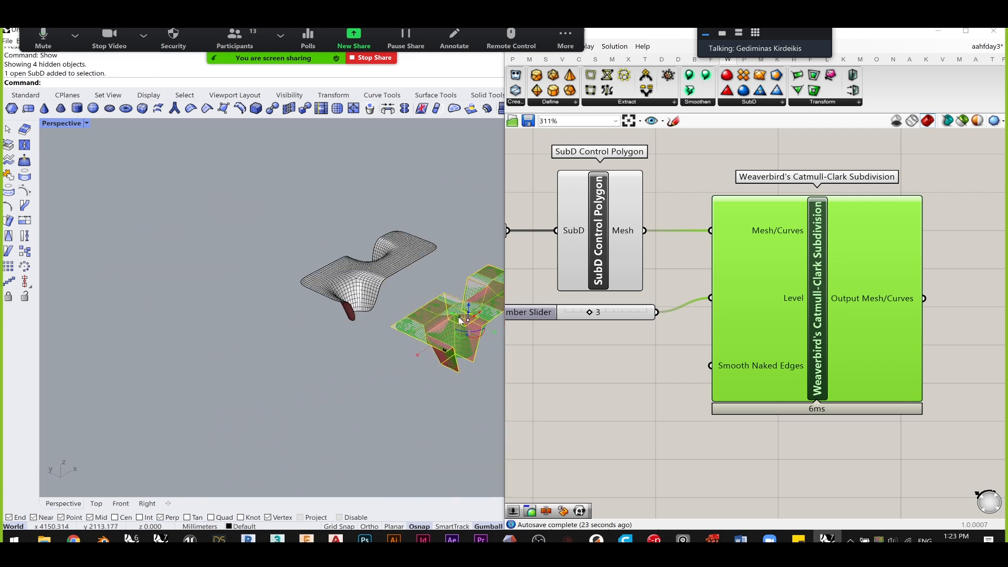
drag(447, 314, 301, 287)
key(ctrl+z)
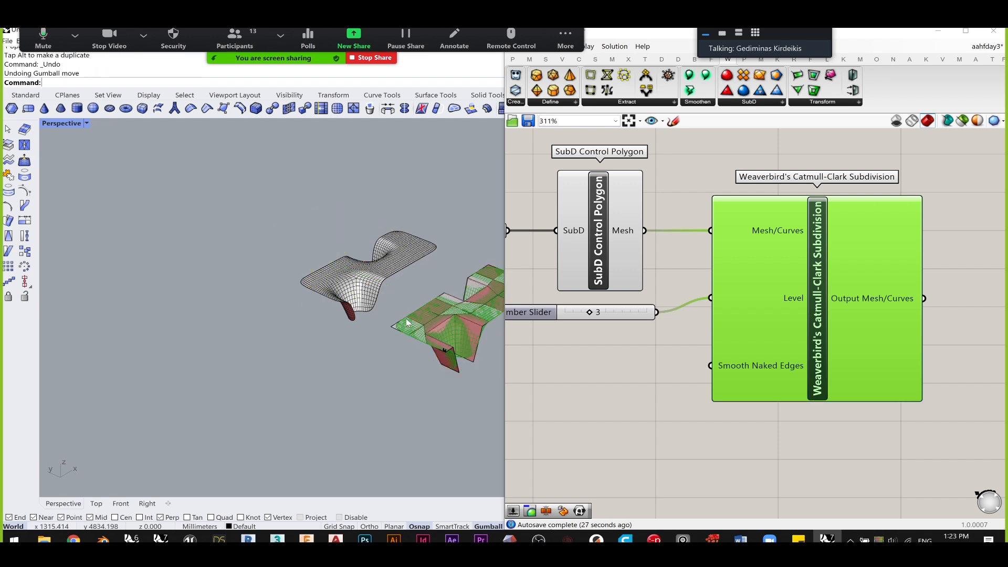
- Place a copy of the original SubD roof on the far side of the baked mesh
drag(439, 320, 273, 255)
click(350, 356)
scroll(350, 356, down, 4)
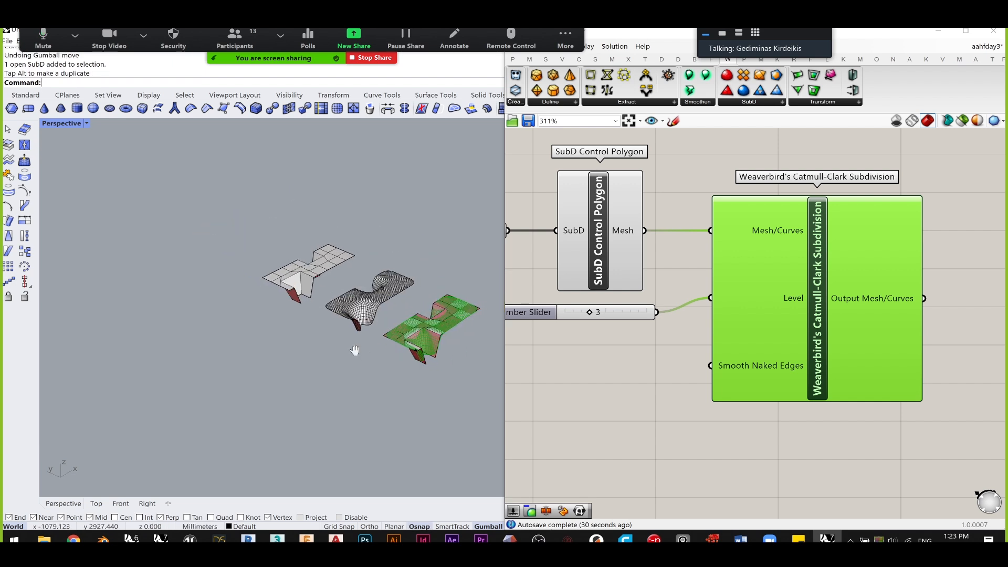
right_drag(376, 350, 372, 354)
- Hide the original SubDs and surface under the Grasshopper preview and switch the SubD display from flat to smooth
drag(427, 399, 350, 305)
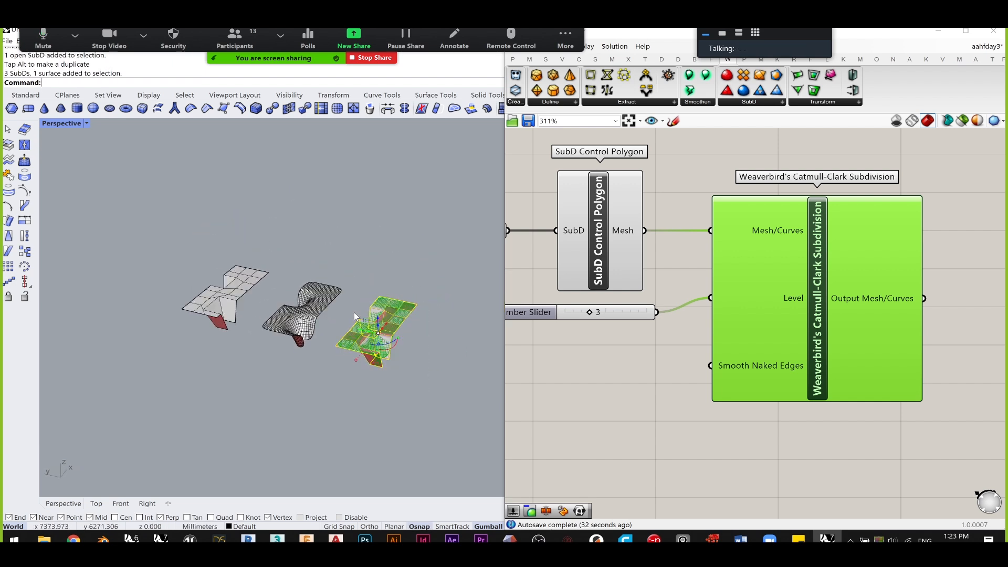
key(ctrl+h)
key(Tab)
- Apply EMap environment map analysis to the copied SubD roof and the baked mesh, and examine the reflections around the mesh's leg
scroll(262, 300, up, 3)
right_drag(285, 307, 412, 387)
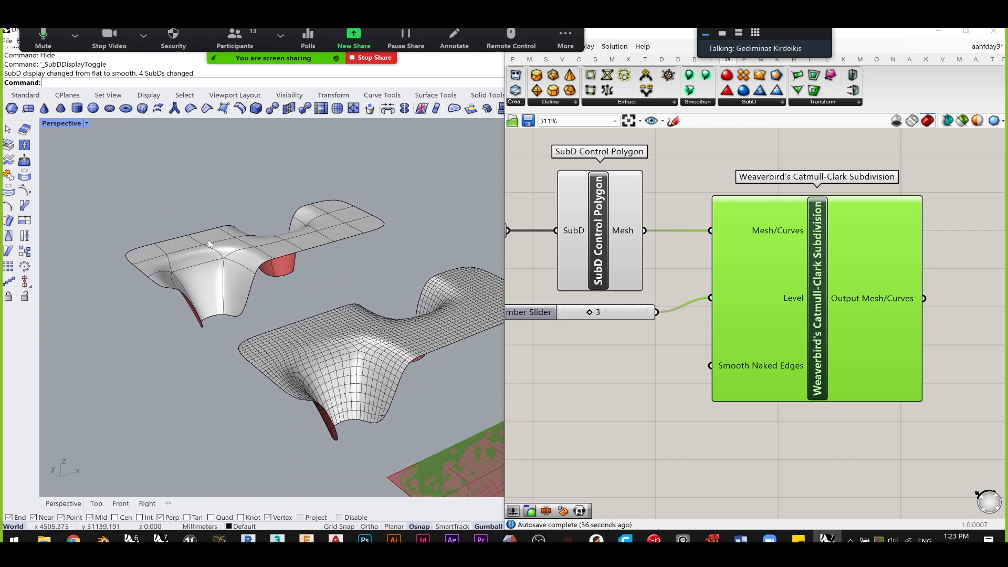
click(241, 291)
shift+click(354, 363)
text(EMap)
key(Return)
right_drag(423, 257, 364, 254)
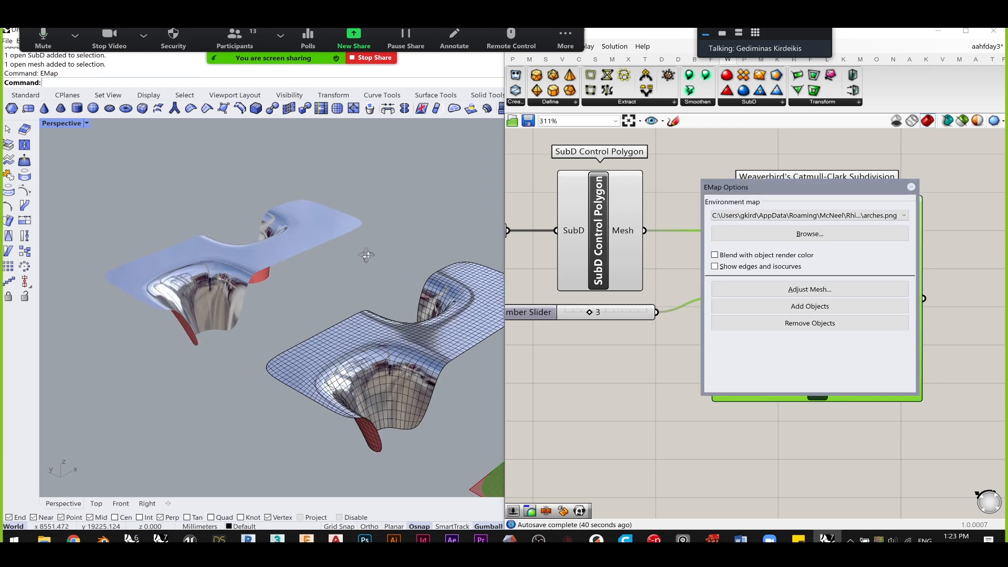
scroll(389, 422, up, 3)
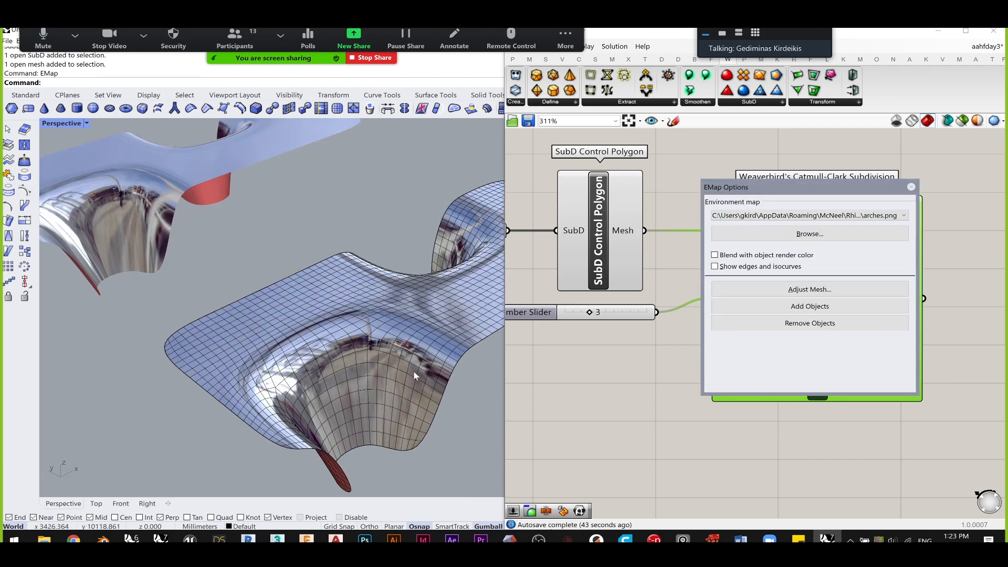
scroll(322, 331, up, 6)
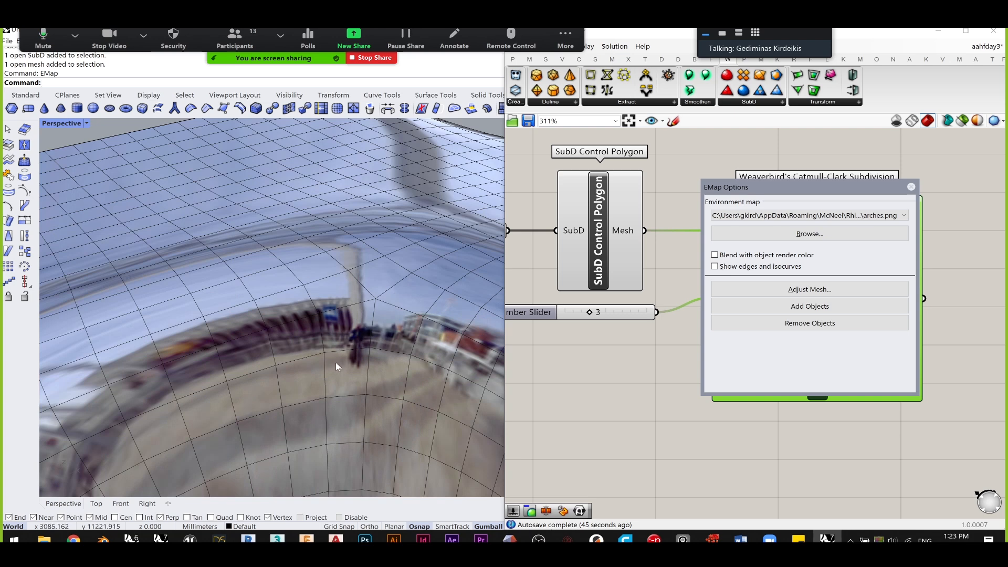
- End the EMap analysis and shift the copied SubD roof slightly along its length
scroll(392, 272, down, 8)
shift+right_drag(155, 283, 196, 314)
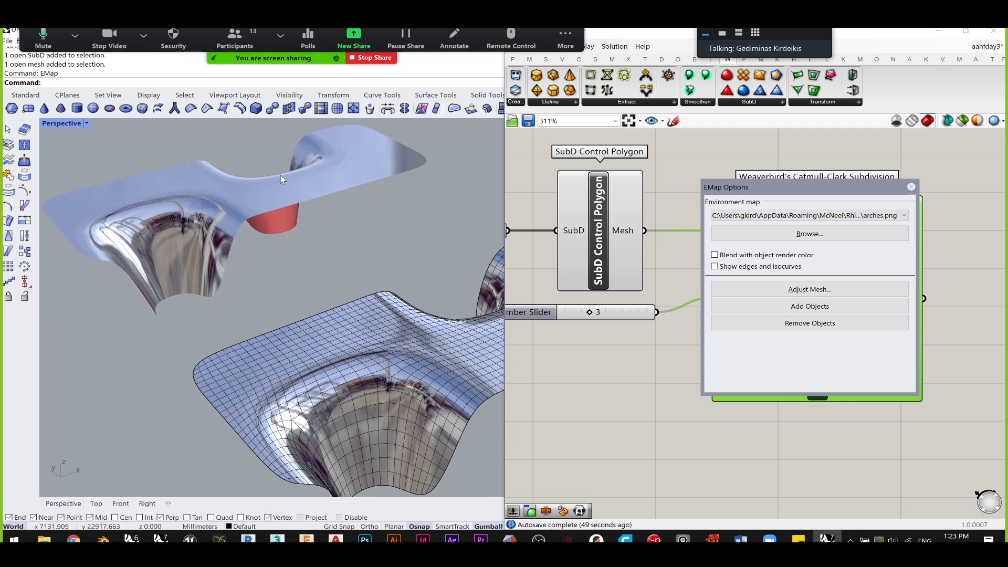
scroll(310, 236, down, 4)
right_drag(313, 274, 301, 281)
click(911, 187)
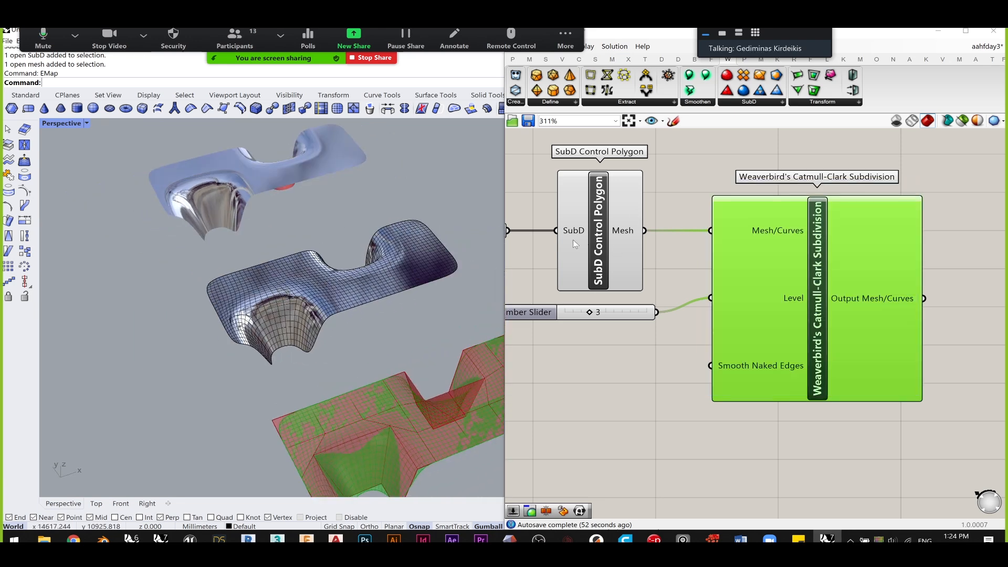
drag(211, 191, 223, 187)
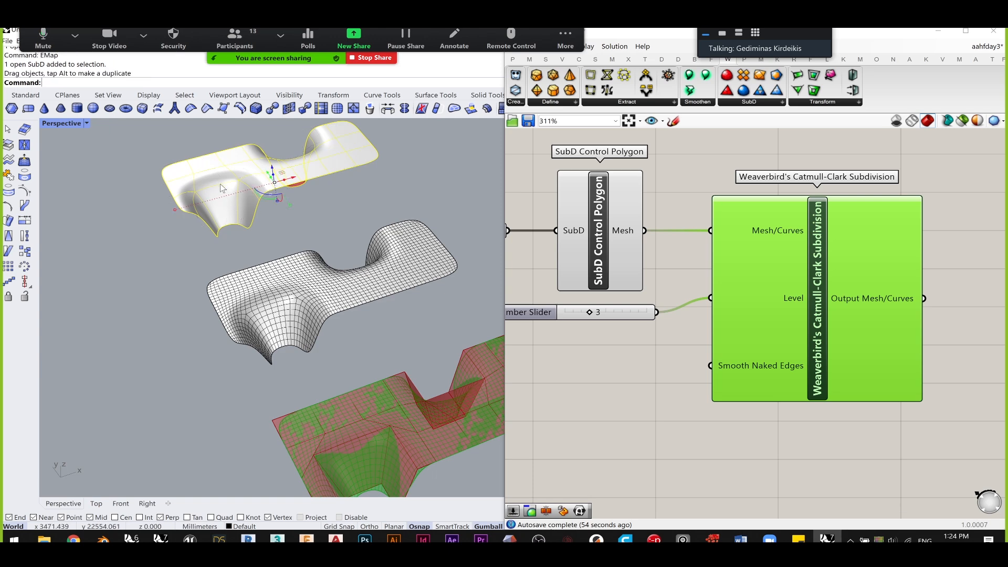
click(343, 237)
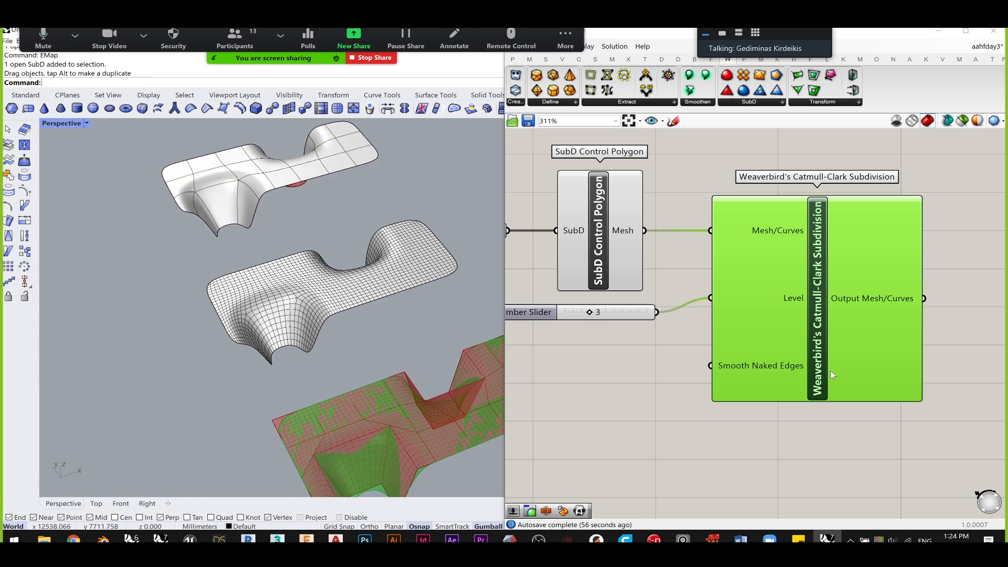
- Move Weaverbird's Catmull-Clark Subdivision component and its number slider lower beside the SubD Control Polygon component
mouse_move(852, 357)
mouse_down()
mouse_move(872, 336)
mouse_move(864, 348)
mouse_up()
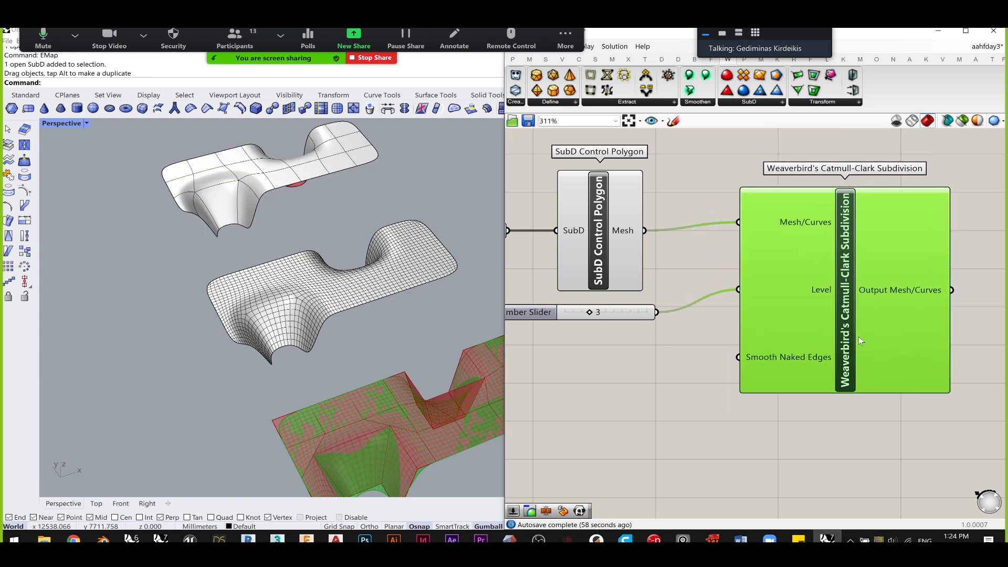
drag(639, 319, 660, 331)
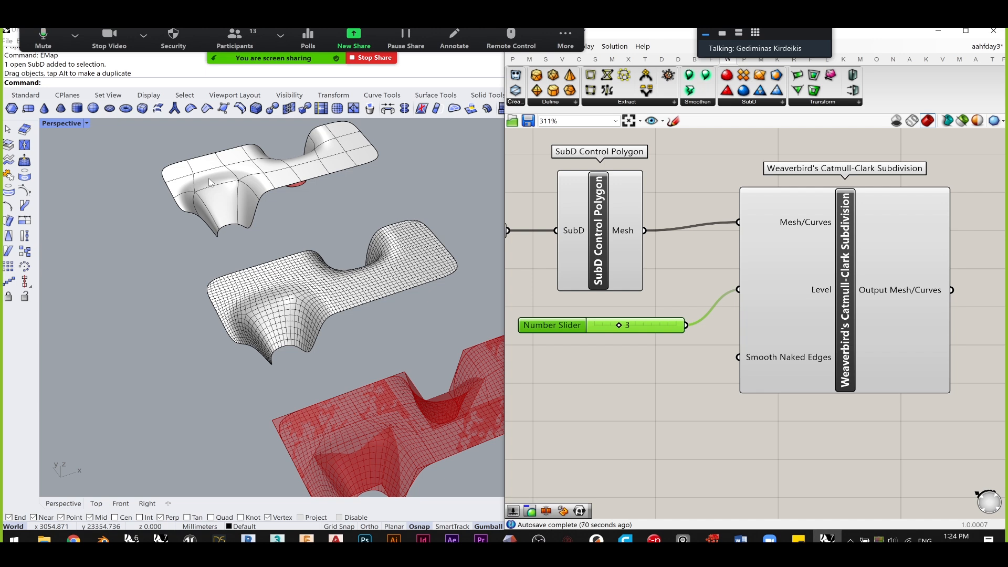
mouse_move(638, 330)
mouse_down()
mouse_move(674, 332)
mouse_move(631, 332)
mouse_up()
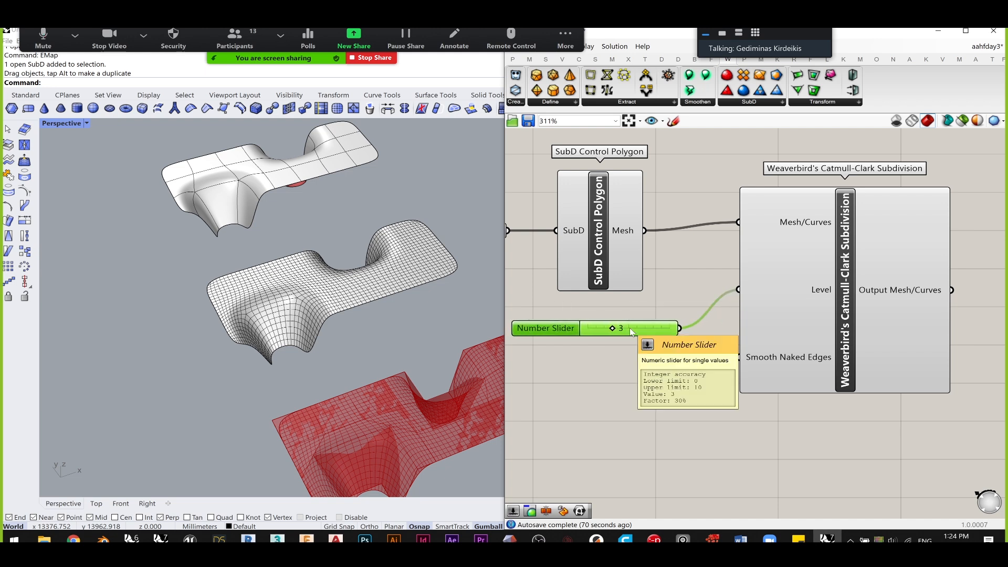
drag(814, 438, 650, 277)
drag(831, 271, 866, 298)
click(737, 176)
click(808, 171)
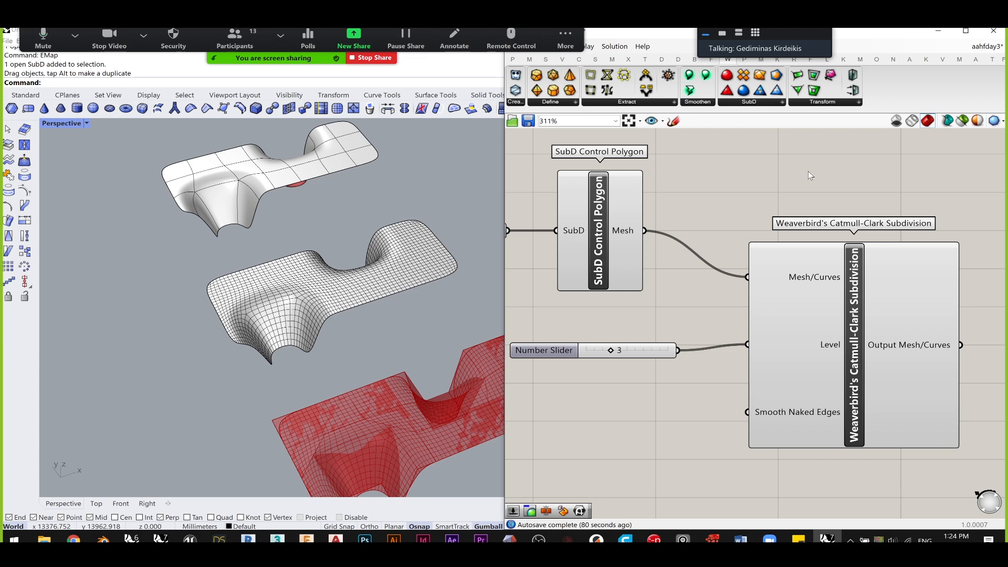
scroll(682, 237, down, 2)
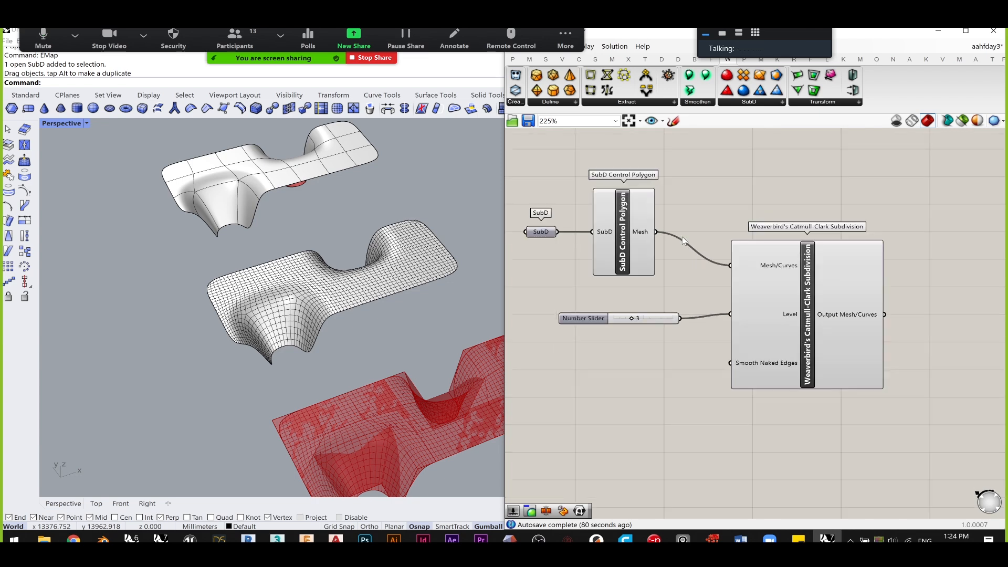
- Turn off the preview of the SubD Control Polygon component so only the subdivided mesh is previewed
right_drag(613, 245, 641, 244)
click(640, 244)
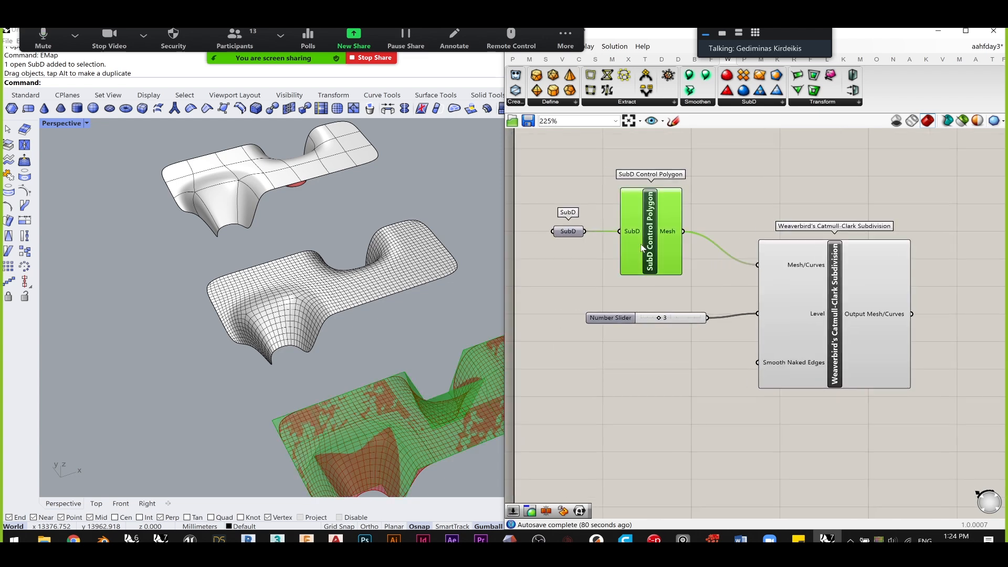
middle_click(641, 243)
click(678, 210)
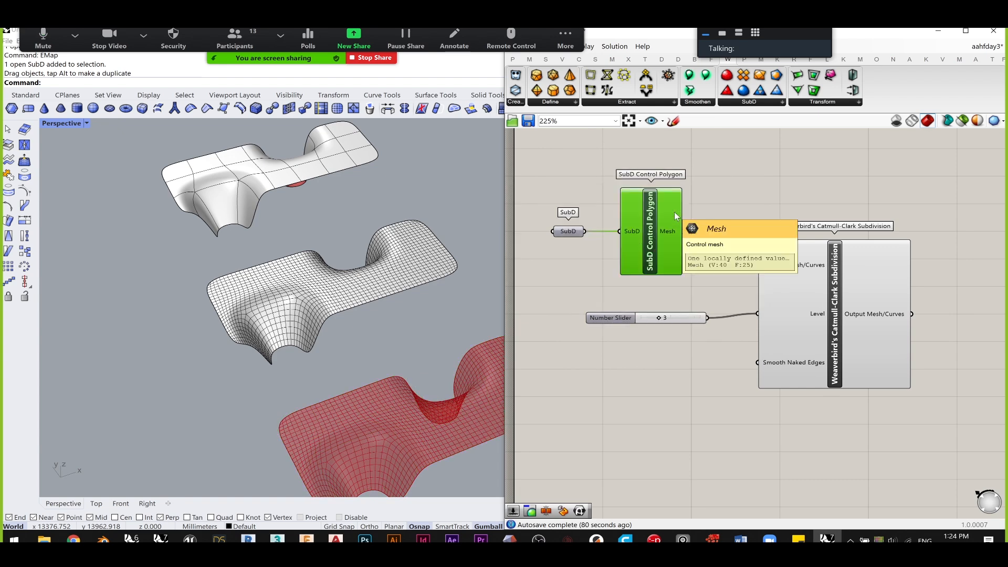
- Delete the baked mesh and the copied SubD roof from the Rhino model
right_drag(413, 316, 450, 282)
click(372, 256)
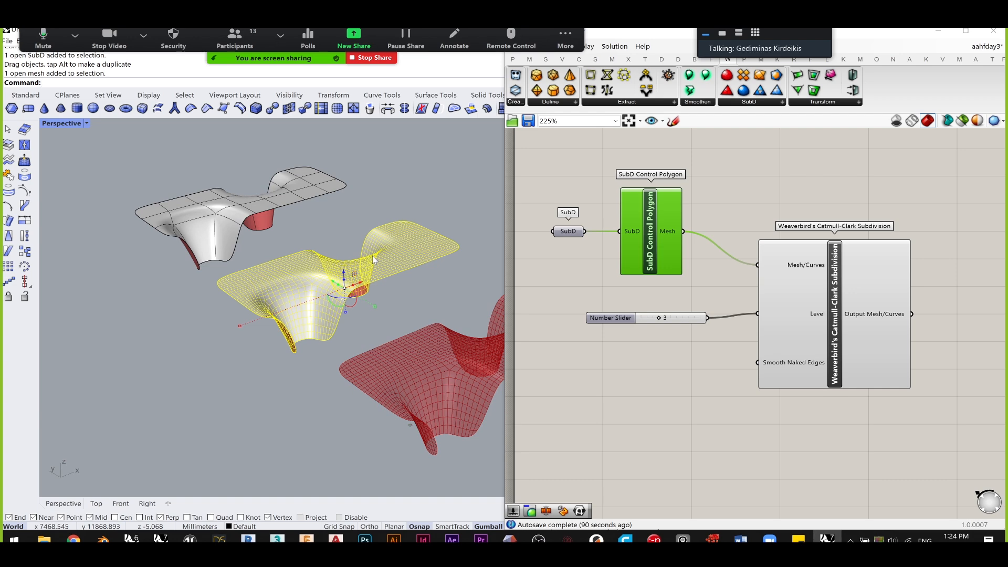
key(Delete)
click(310, 185)
key(Delete)
shift+right_drag(426, 344, 342, 273)
- Try Catmull-Clark subdivision levels 0 and 4 on the roof mesh, and return the level to 3
scroll(446, 281, up, 3)
scroll(646, 336, up, 2)
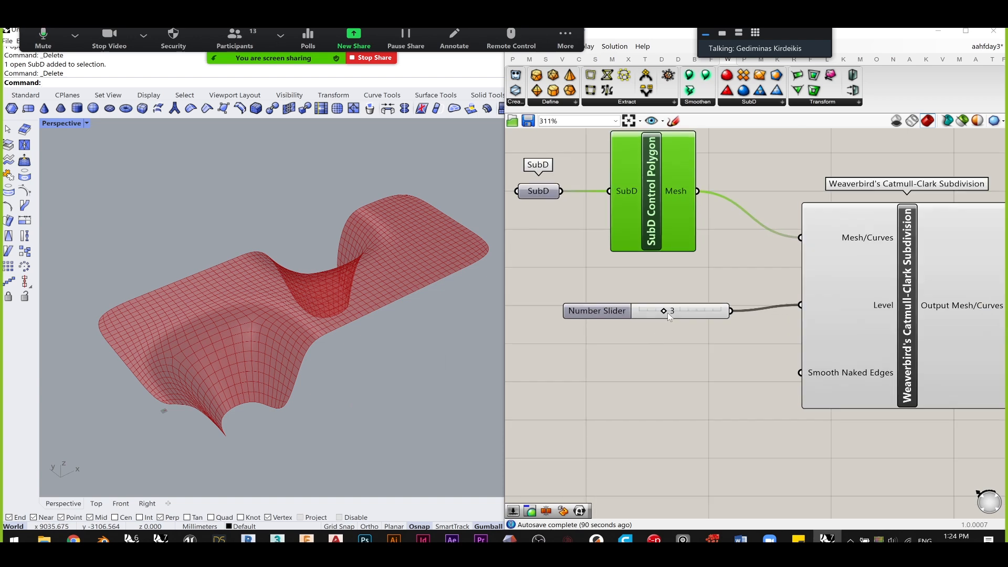
drag(664, 311, 637, 318)
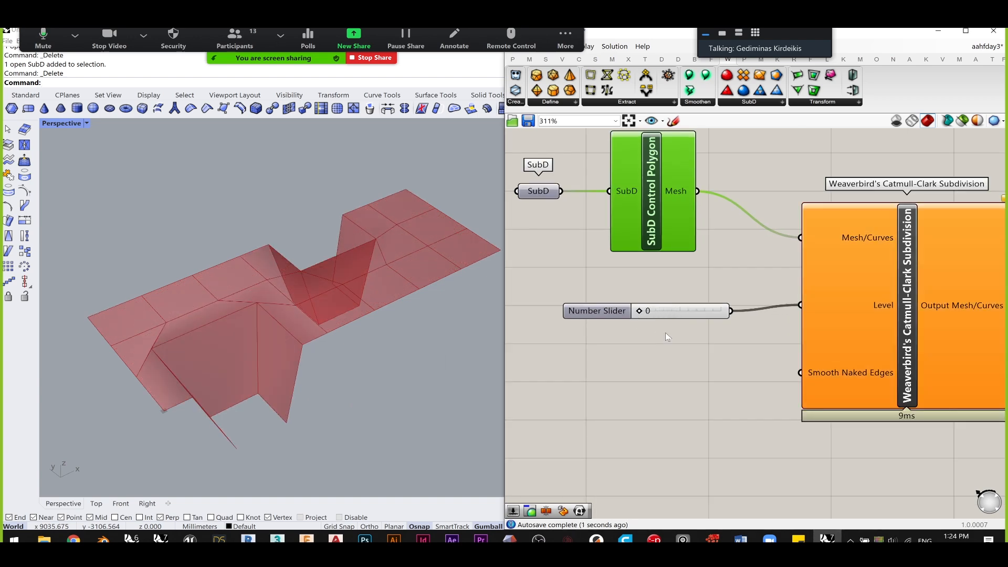
scroll(276, 300, up, 3)
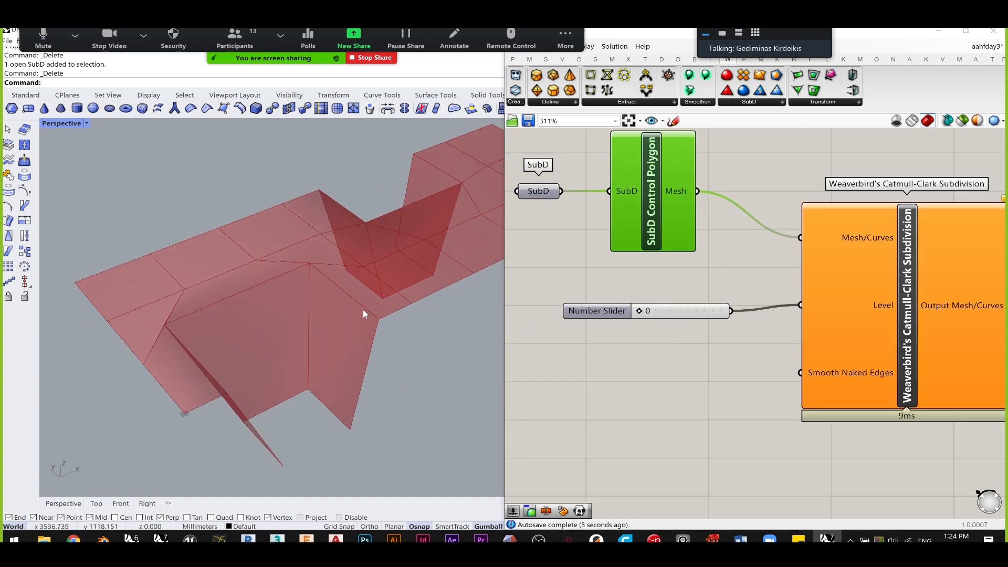
drag(639, 311, 673, 313)
scroll(665, 314, up, 2)
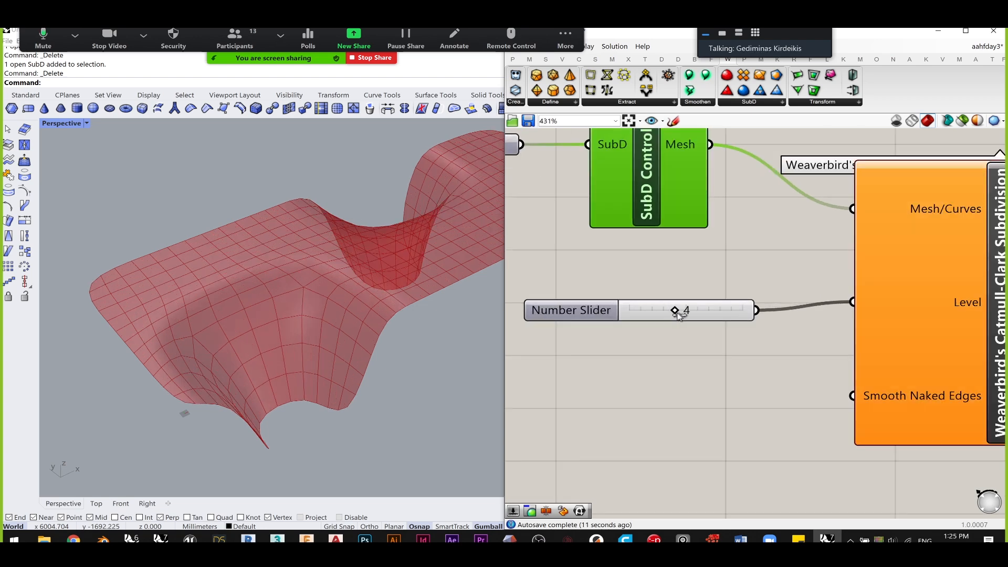
scroll(731, 332, down, 3)
scroll(610, 324, up, 3)
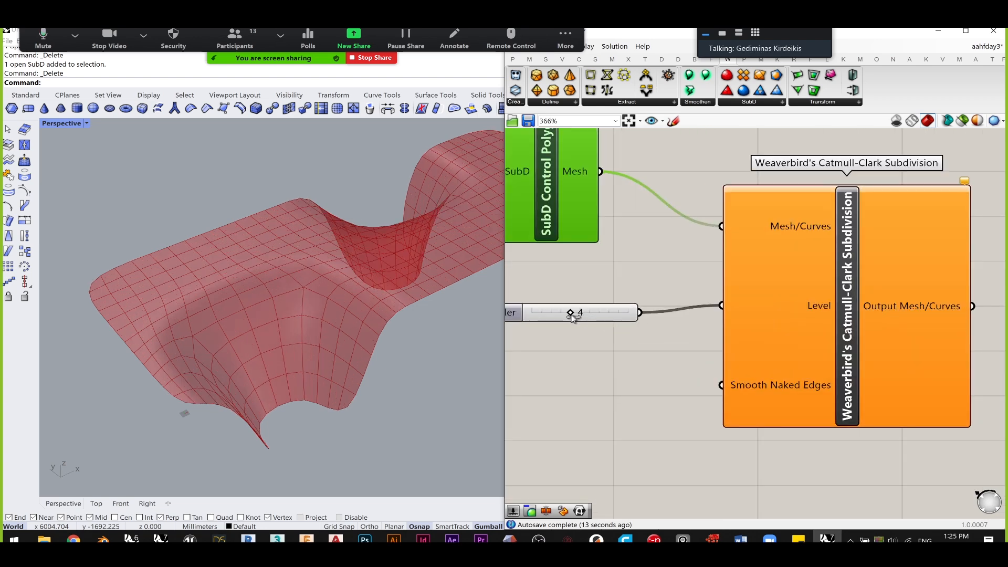
drag(564, 318, 554, 318)
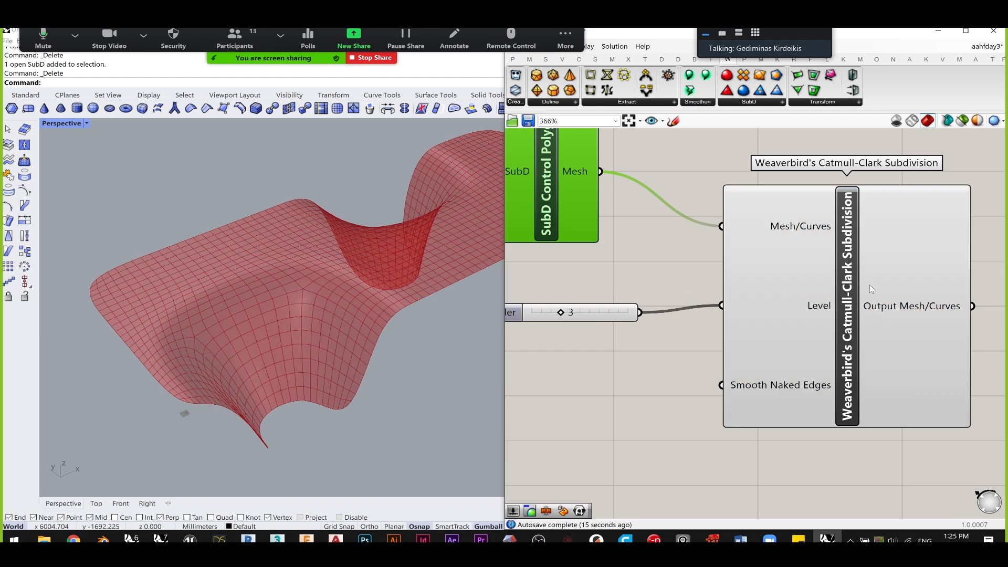
- Delete the Catmull-Clark component and its slider, preview the SubD Control Polygon mesh on its own, and undo both changes
mouse_move(737, 255)
scroll(736, 339, down, 3)
drag(858, 451, 645, 331)
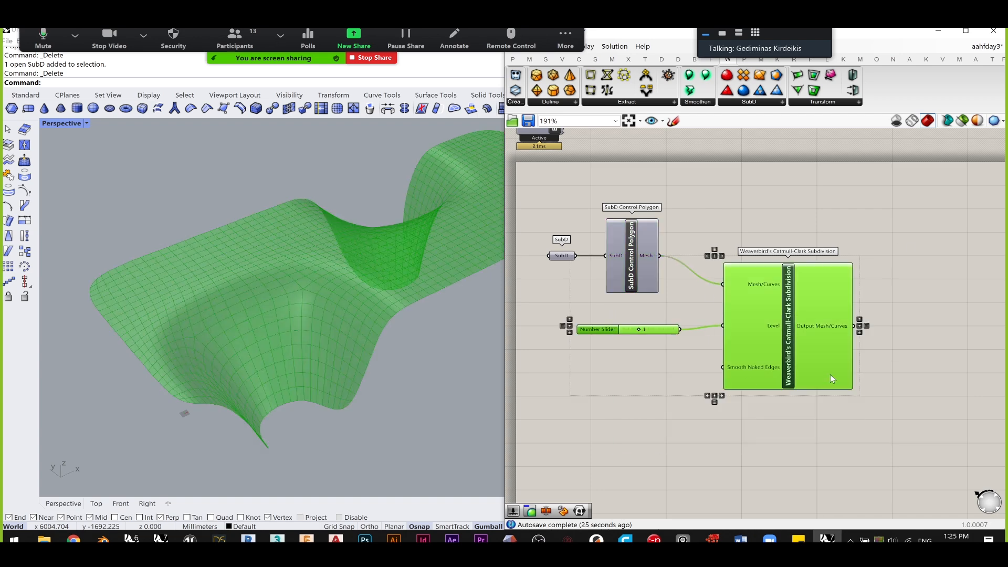
mouse_move(830, 374)
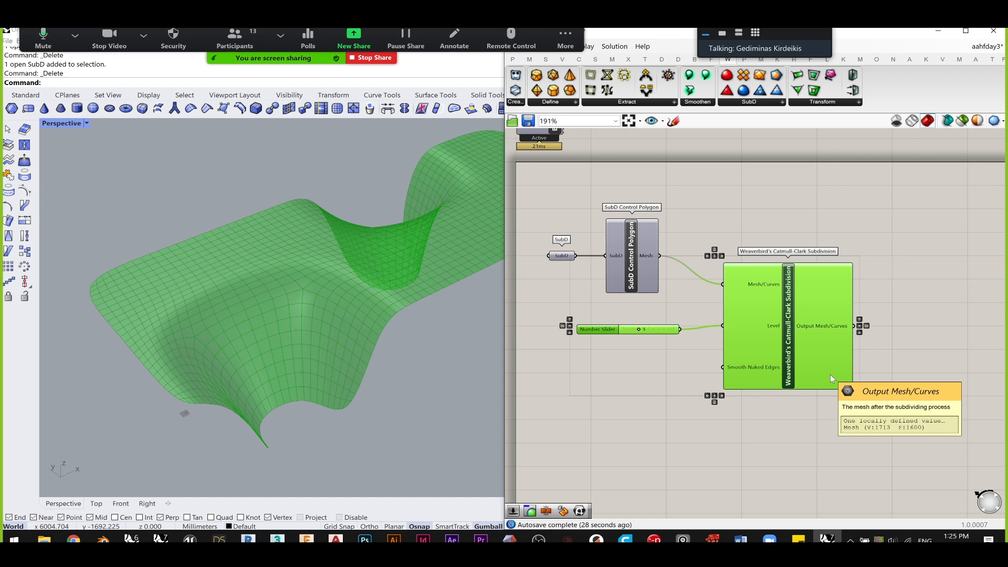
key(Delete)
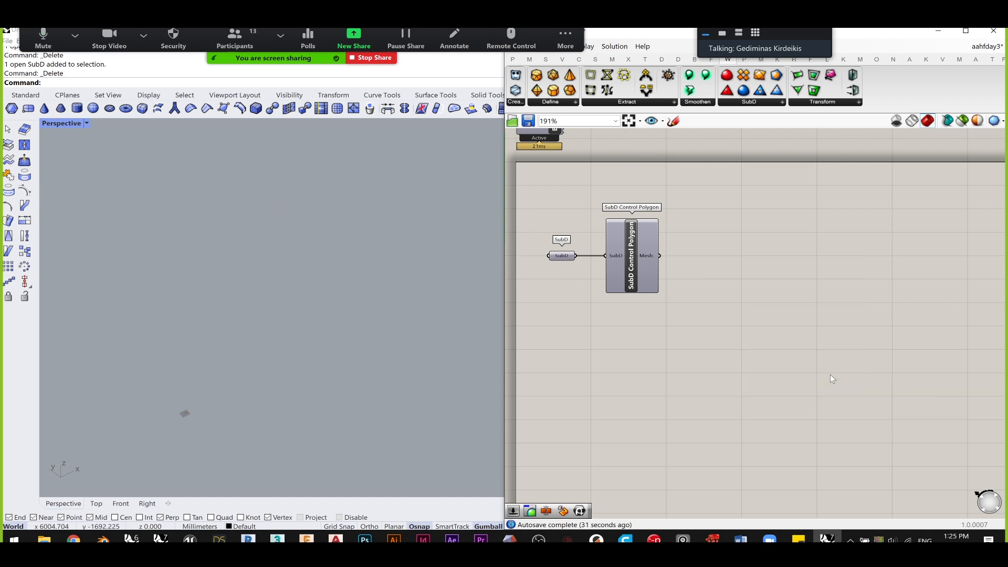
click(642, 272)
middle_click(642, 272)
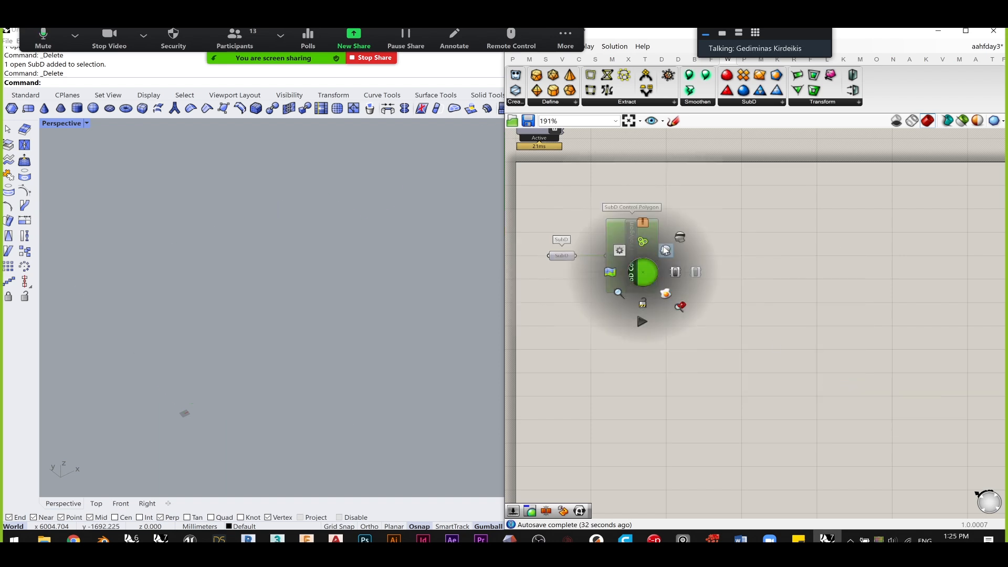
click(667, 251)
click(789, 275)
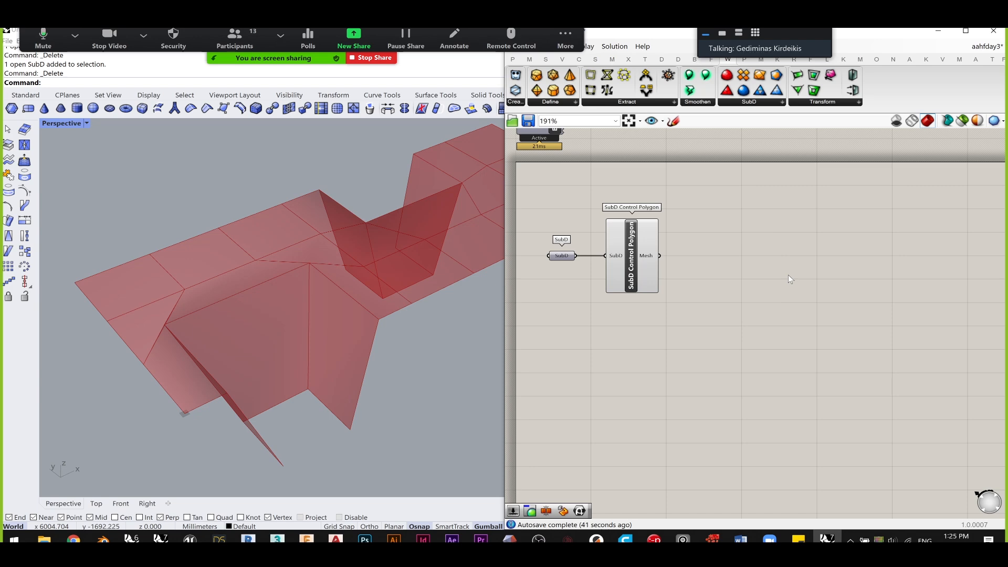
key(ctrl+z)
key(ctrl+z)
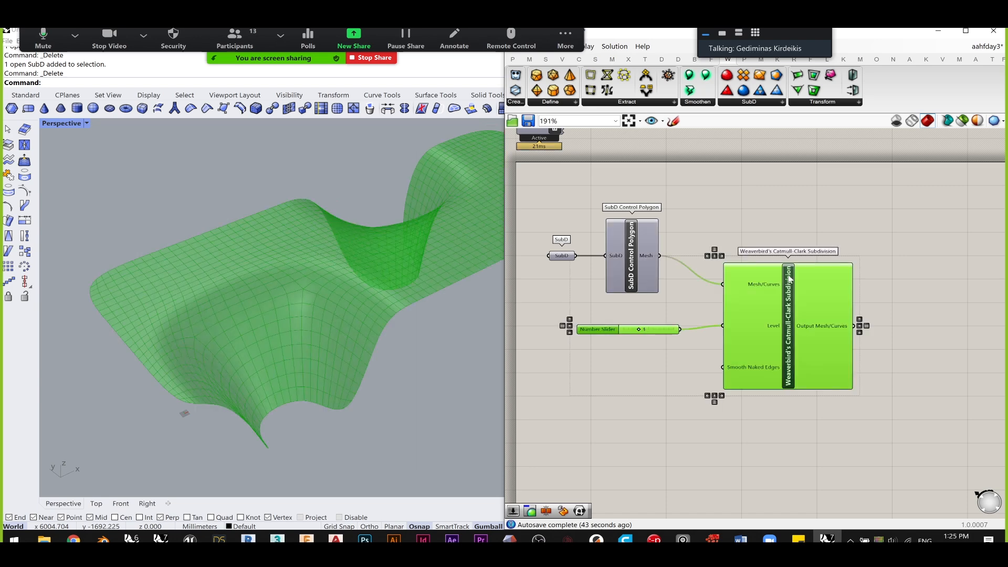
- Move the Catmull-Clark Subdivision component and its number slider up, closer to the SubD Control Polygon component
click(663, 278)
drag(779, 327, 774, 304)
click(642, 331)
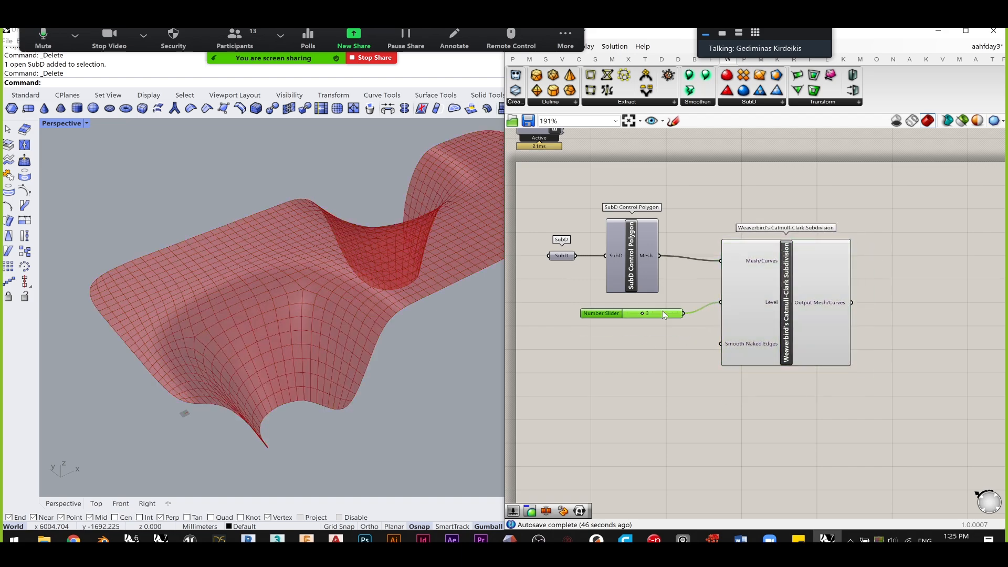
- Set the Catmull-Clark subdivision level to 1 and align the number slider with the Level input
scroll(698, 316, up, 1)
scroll(626, 320, up, 3)
drag(646, 312, 609, 315)
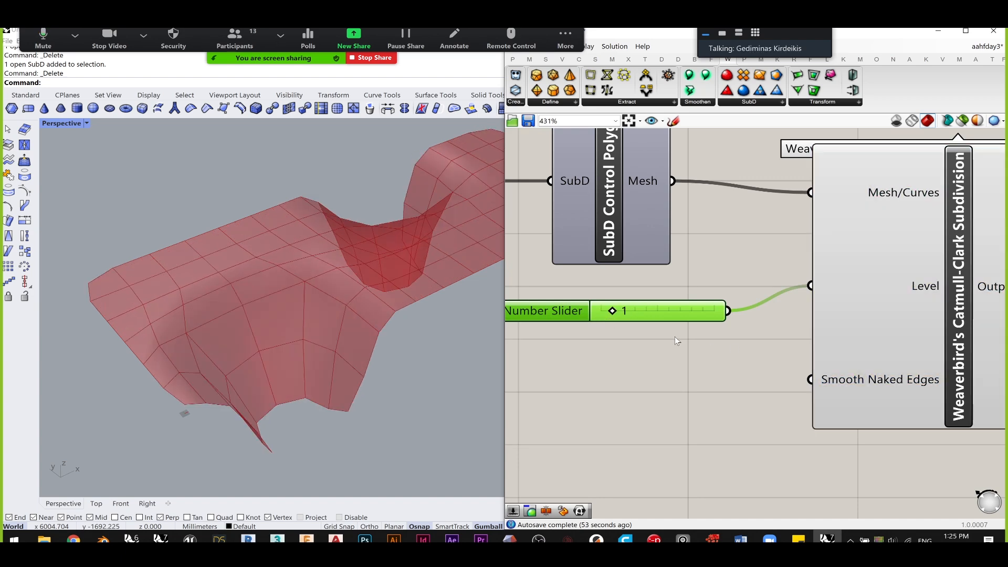
drag(691, 311, 708, 292)
click(698, 356)
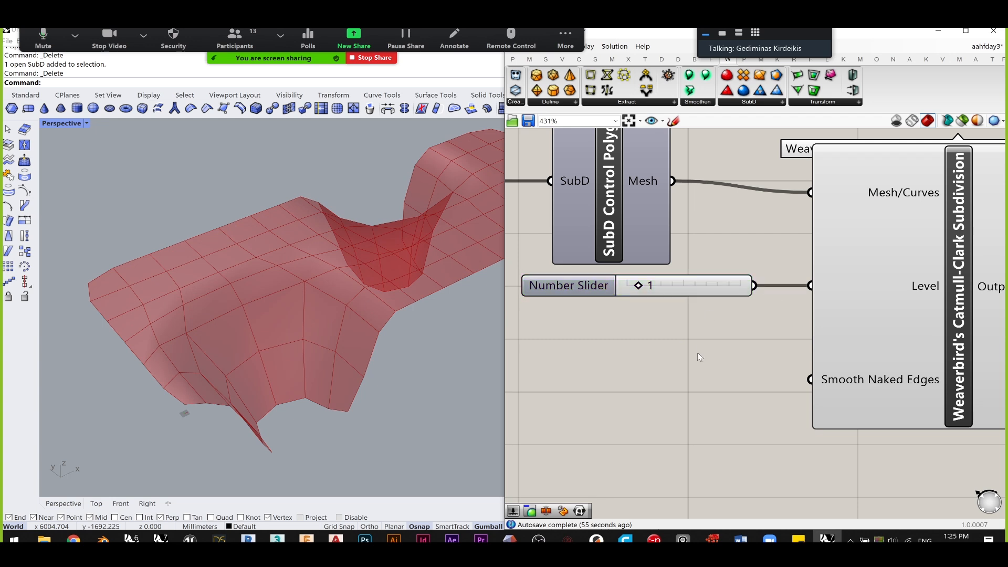
scroll(639, 288, up, 3)
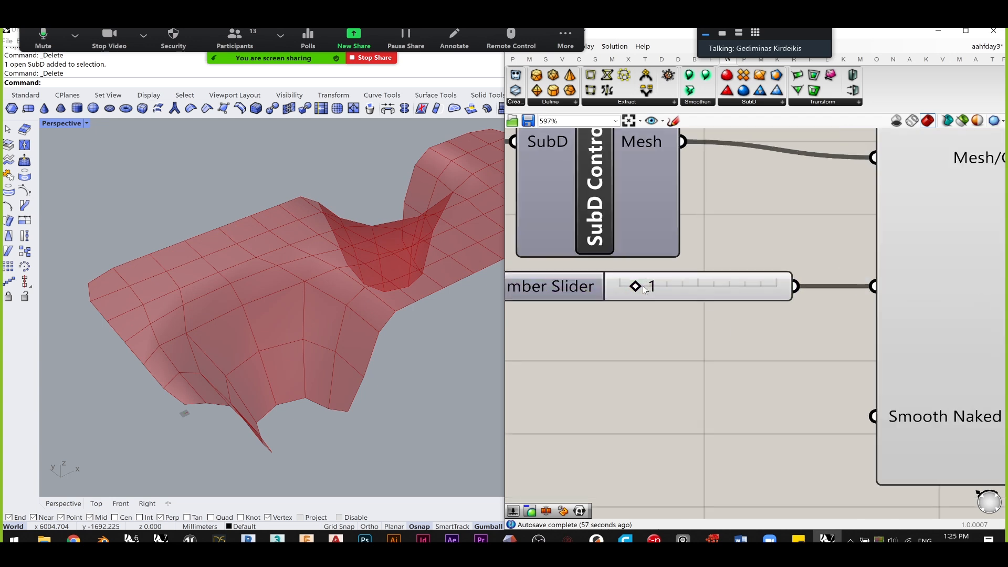
mouse_move(640, 291)
mouse_down()
mouse_move(626, 292)
mouse_move(635, 292)
mouse_up()
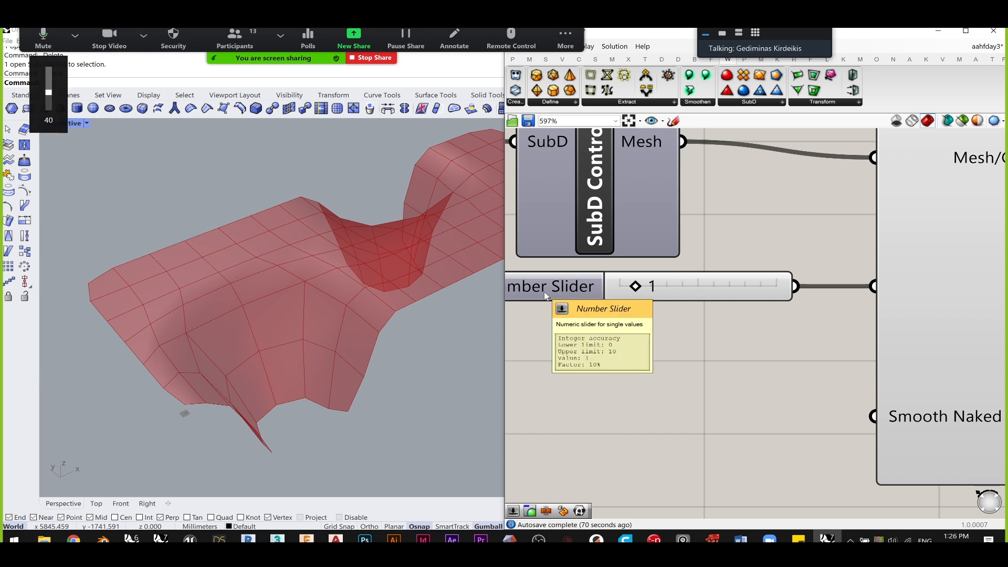
key(XF86AudioRaiseVolume)
key(XF86AudioRaiseVolume)
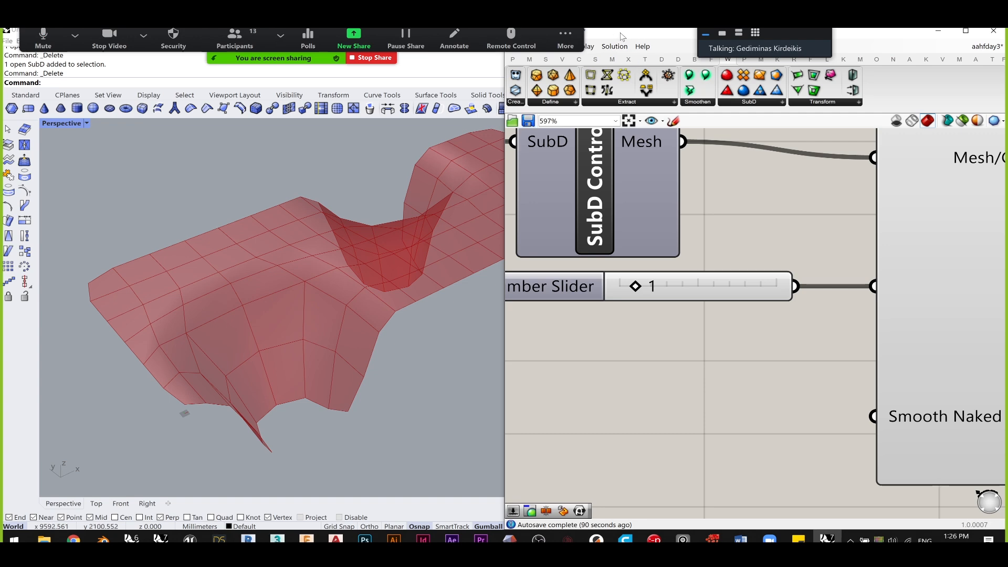
- Move the Grasshopper window clear of the meeting toolbar and locate the Preview Mesh Edges display option
drag(619, 33, 599, 86)
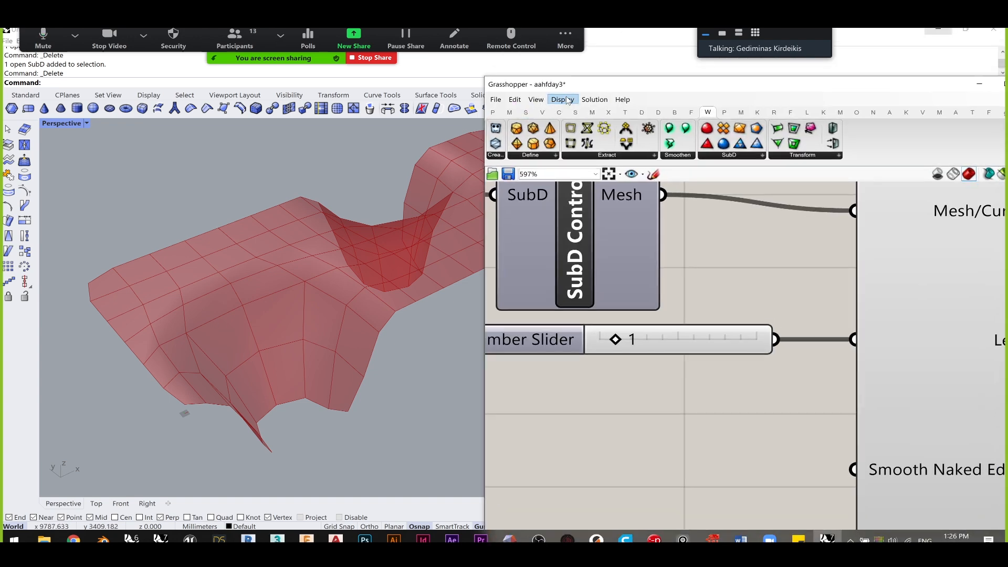
click(566, 102)
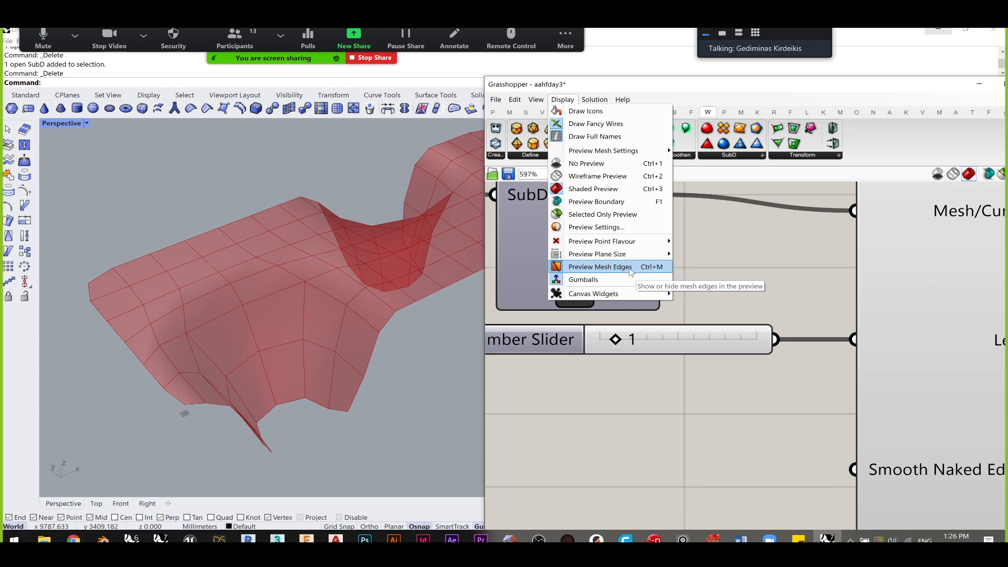
click(766, 251)
- Move the Catmull-Clark component slightly farther from its slider and set the subdivision level to 3
scroll(766, 251, down, 6)
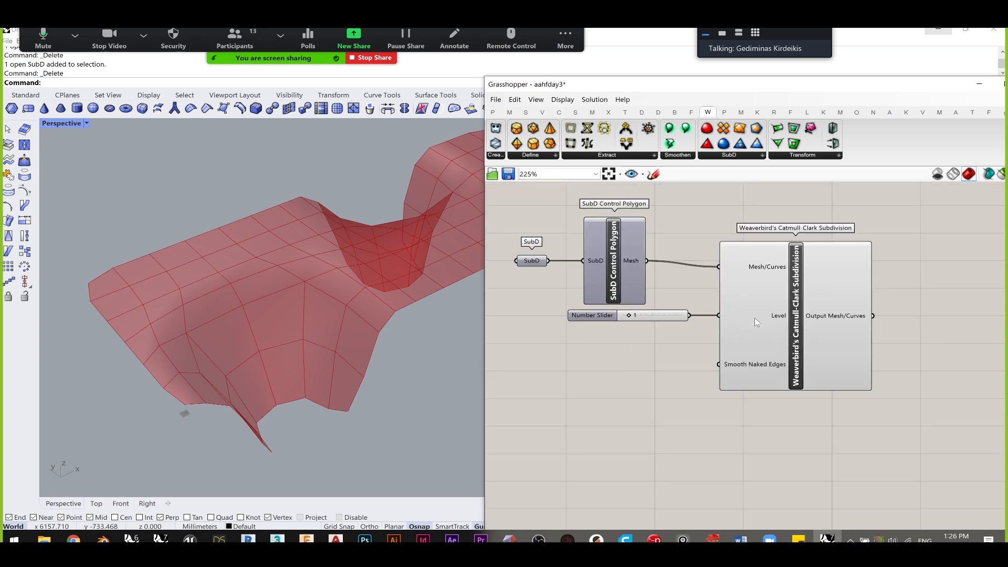
drag(784, 324, 852, 323)
scroll(652, 328, up, 1)
click(657, 332)
click(621, 332)
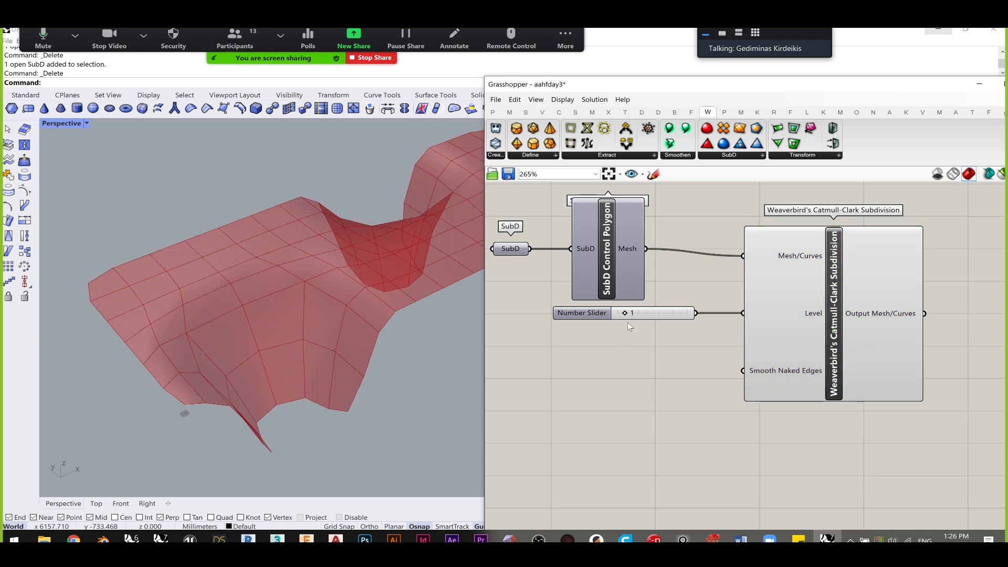
scroll(624, 329, up, 3)
drag(625, 303, 648, 306)
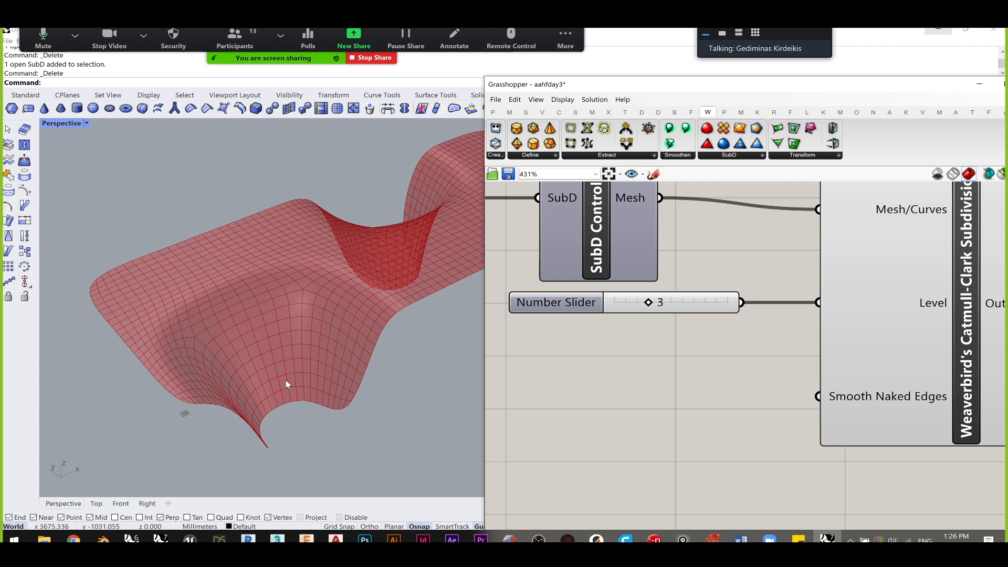
- Set the Catmull-Clark subdivision level to 1 and move the number slider slightly closer to the component
drag(649, 303, 625, 303)
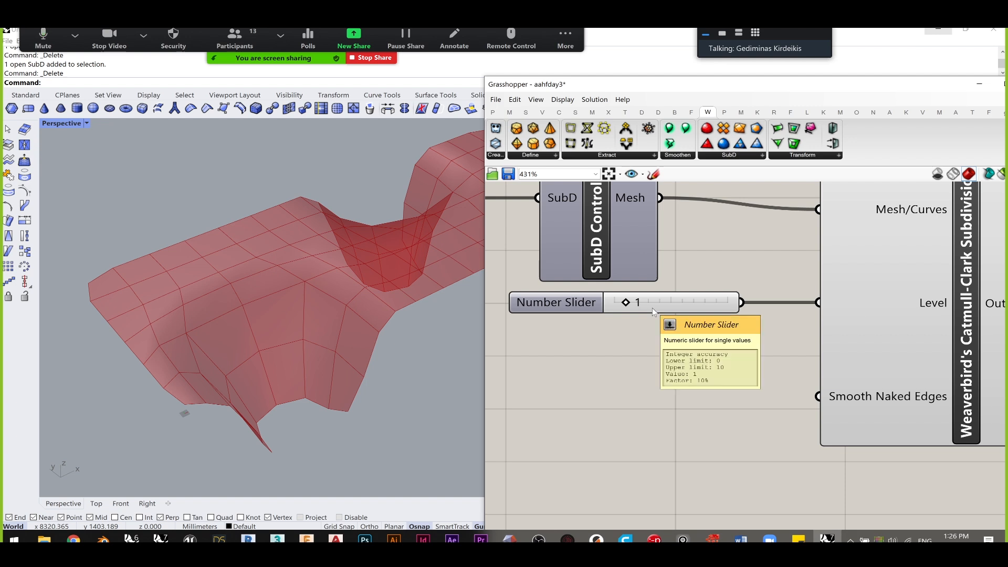
right_drag(384, 283, 451, 257)
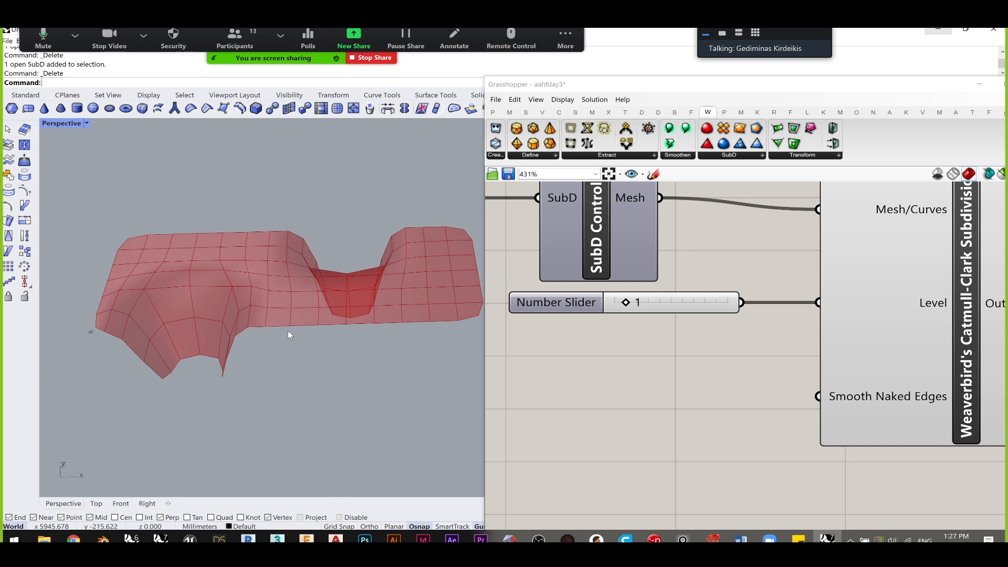
drag(691, 295, 706, 311)
click(709, 354)
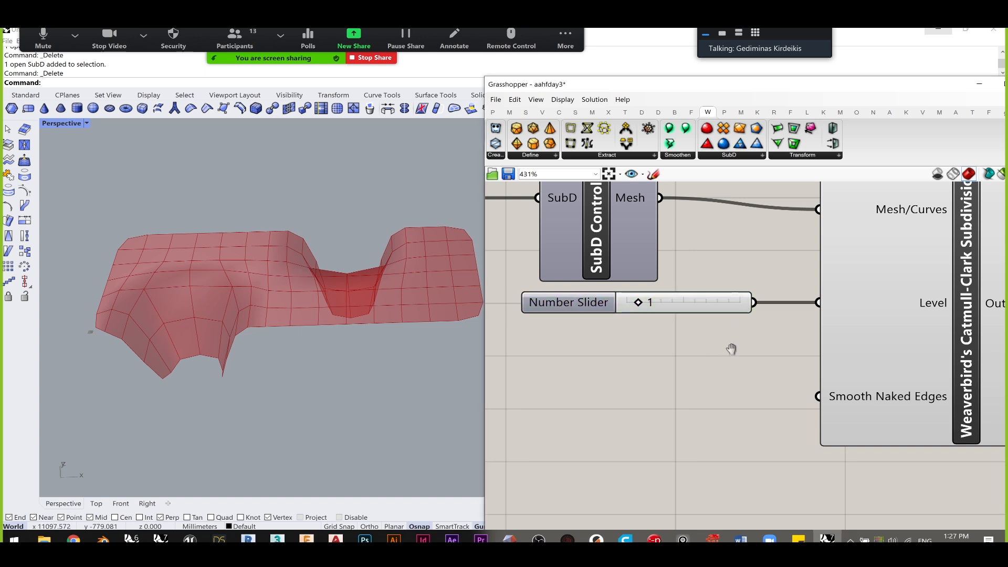
- Compare the mesh's corners and leg tips at subdivision levels 1 and 0, and return the level to 1
right_drag(731, 353, 757, 309)
right_drag(202, 349, 205, 336)
scroll(210, 340, up, 5)
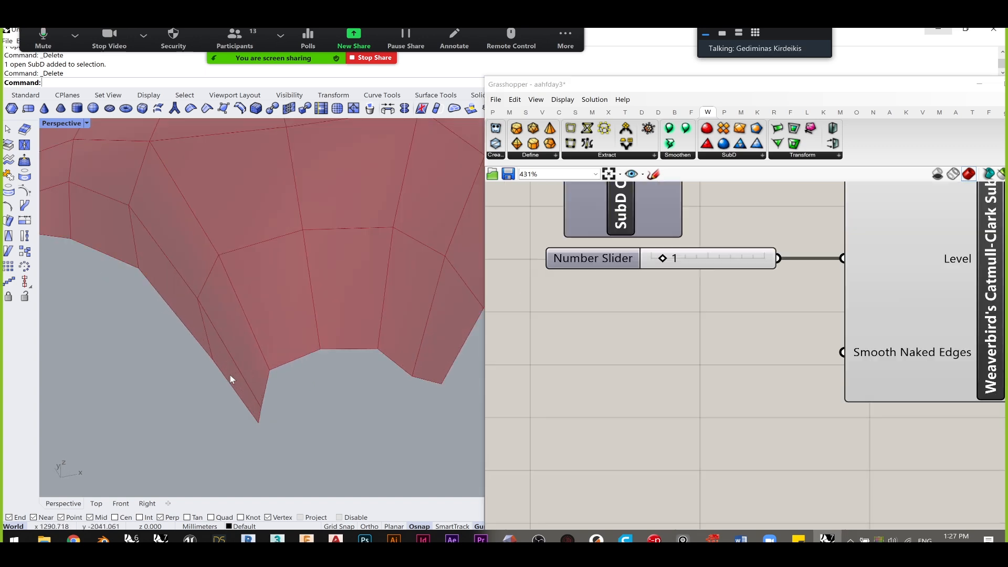
scroll(198, 425, down, 3)
right_drag(198, 425, 344, 380)
scroll(343, 380, up, 5)
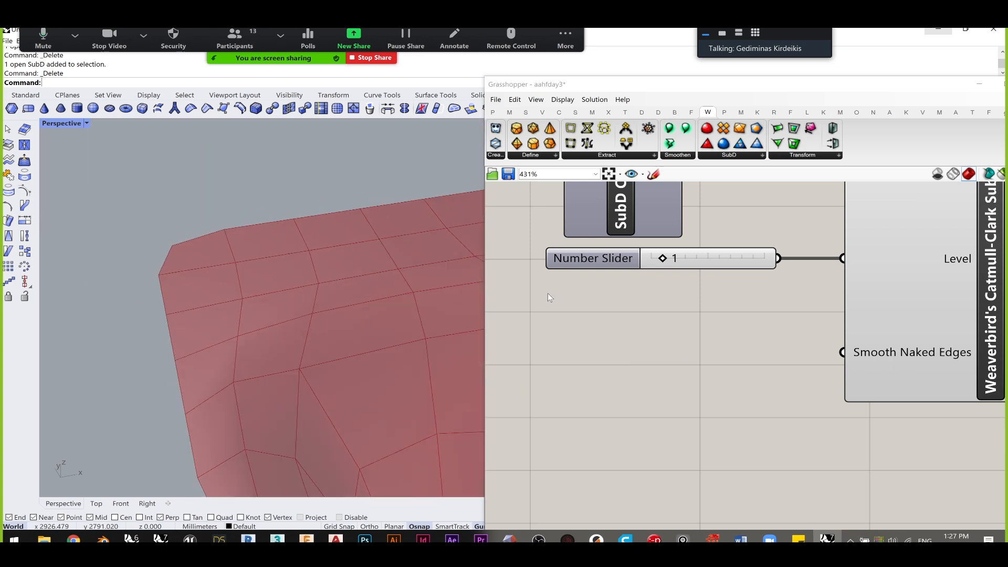
drag(662, 259, 657, 264)
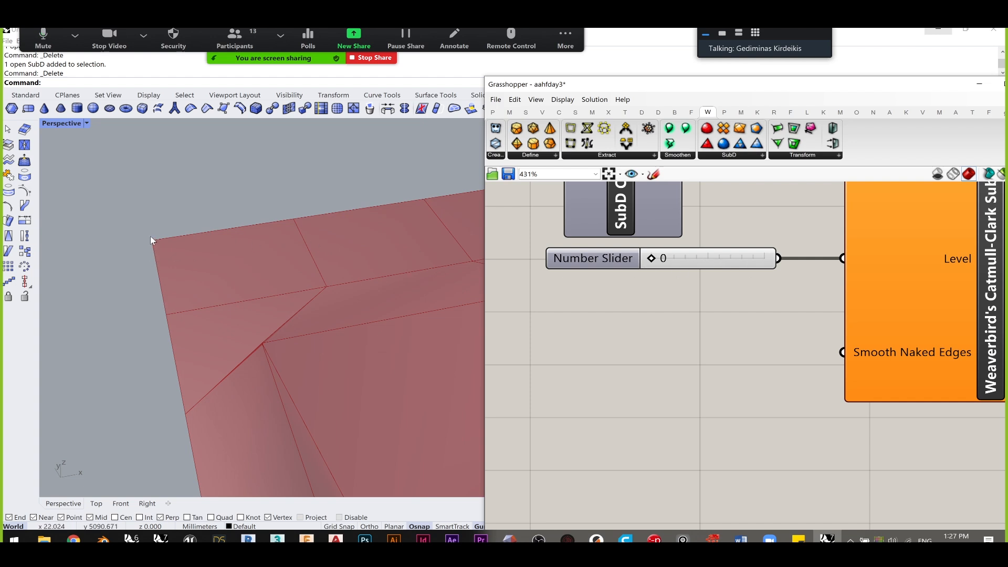
scroll(152, 241, down, 8)
scroll(183, 369, up, 6)
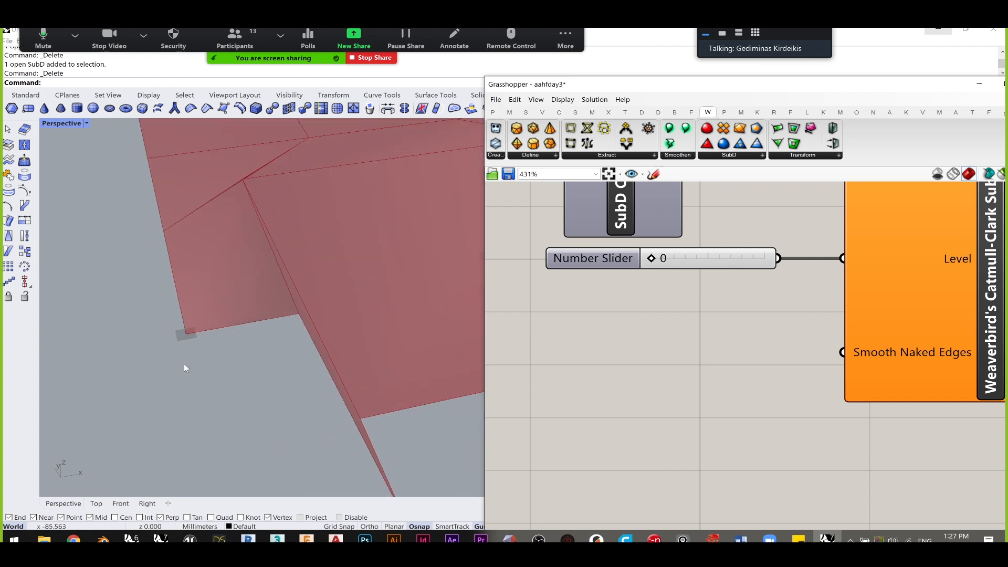
shift+right_drag(395, 441, 283, 335)
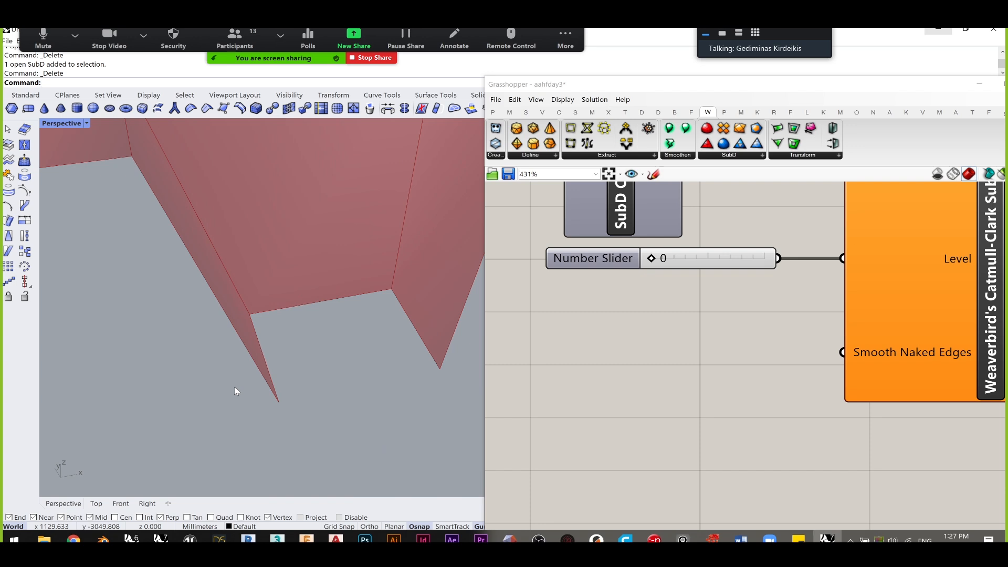
scroll(312, 350, down, 10)
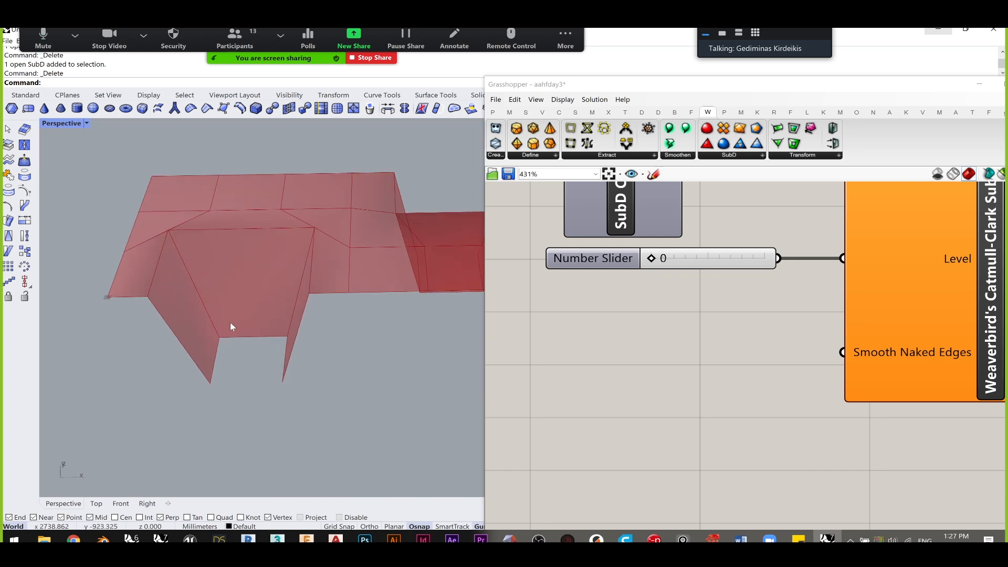
drag(652, 258, 663, 259)
- Add a Boolean Toggle set to False, connect it to the Catmull-Clark component's Smooth Naked Edges input and align it with that input
mouse_move(263, 355)
right_down()
mouse_move(236, 366)
mouse_move(292, 366)
mouse_move(265, 359)
right_up()
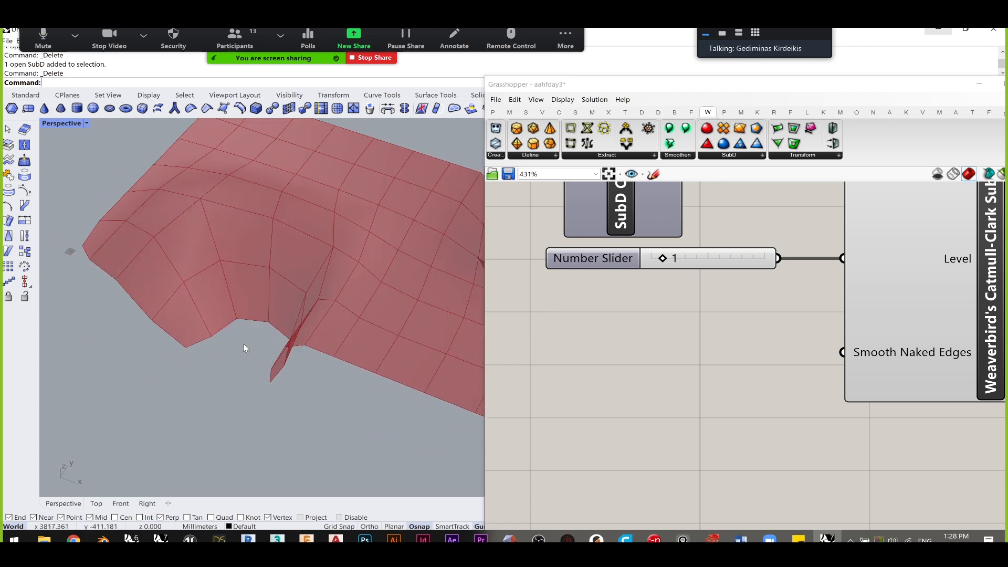
mouse_move(244, 347)
right_down()
mouse_move(281, 322)
mouse_move(258, 337)
right_up()
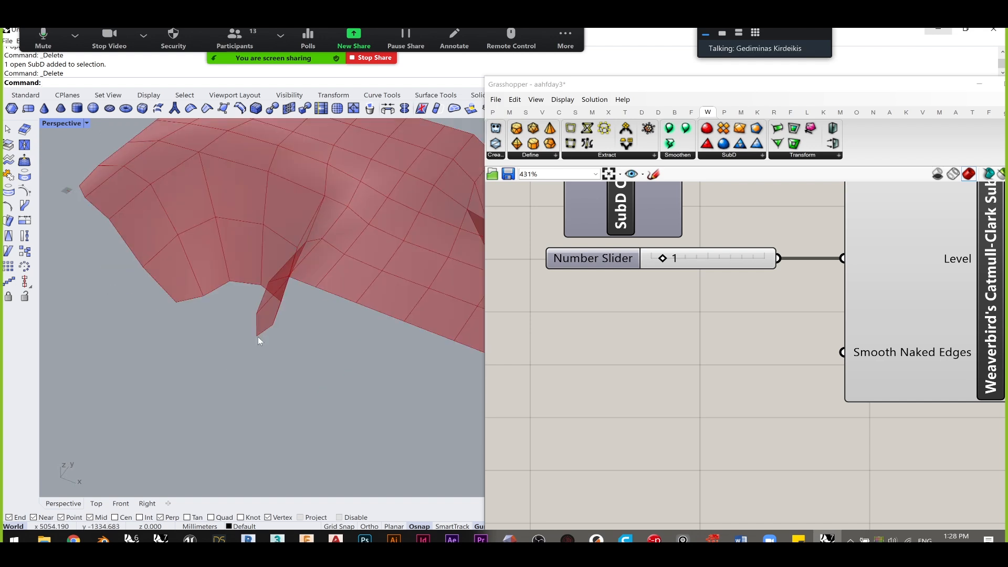
right_drag(263, 338, 367, 305)
right_drag(278, 314, 252, 313)
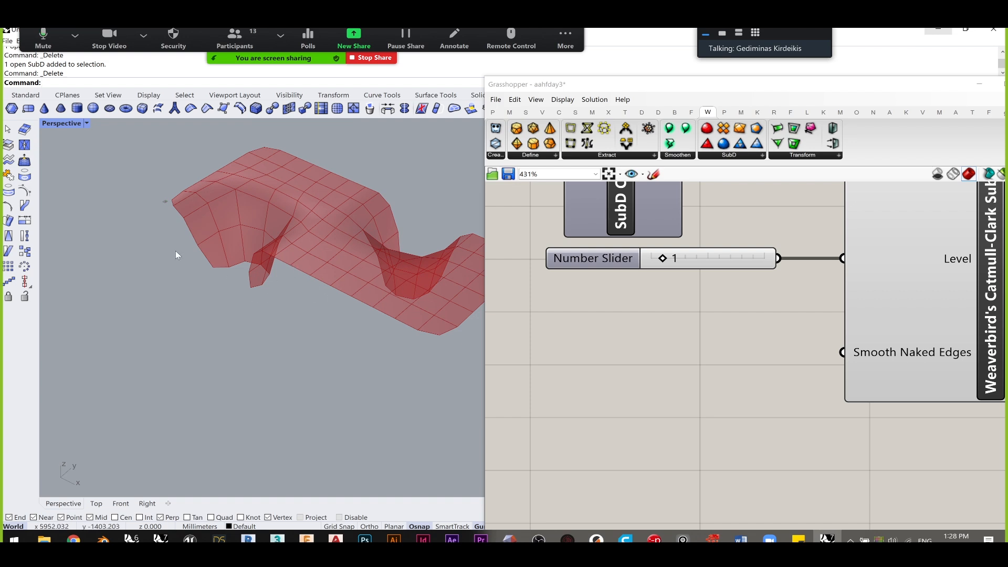
scroll(177, 197, up, 5)
scroll(198, 235, down, 2)
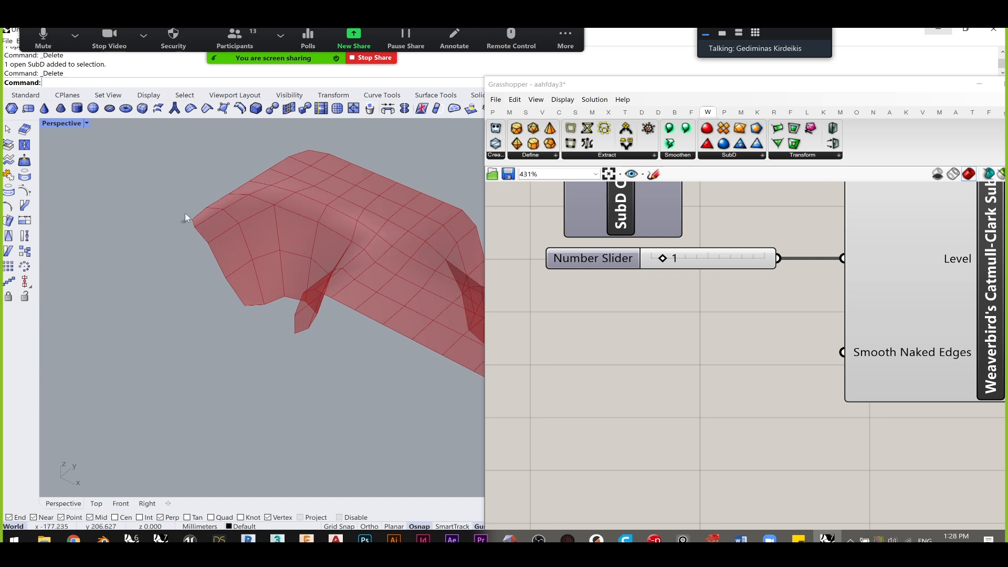
right_drag(713, 342, 718, 308)
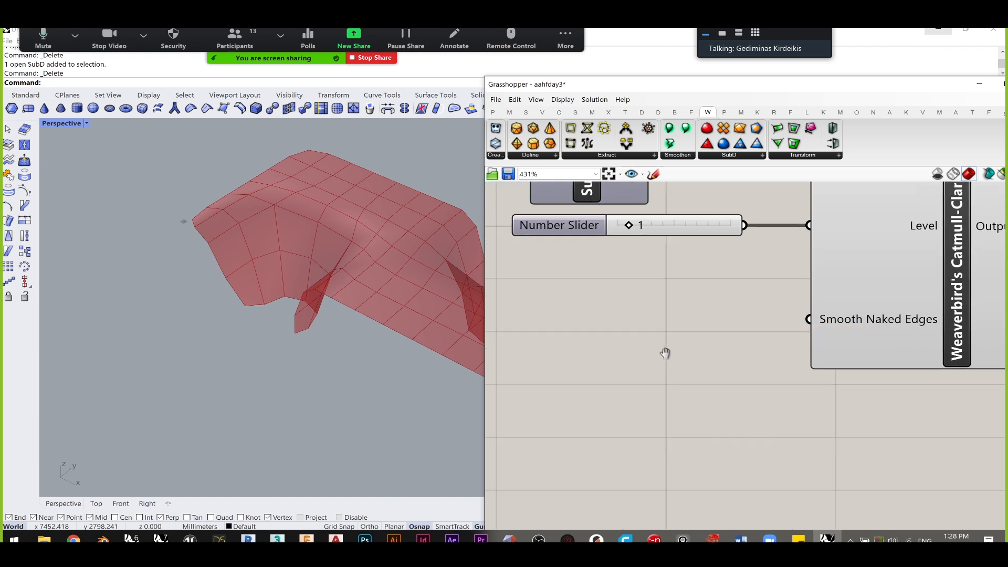
double_click(634, 358)
text(toggle)
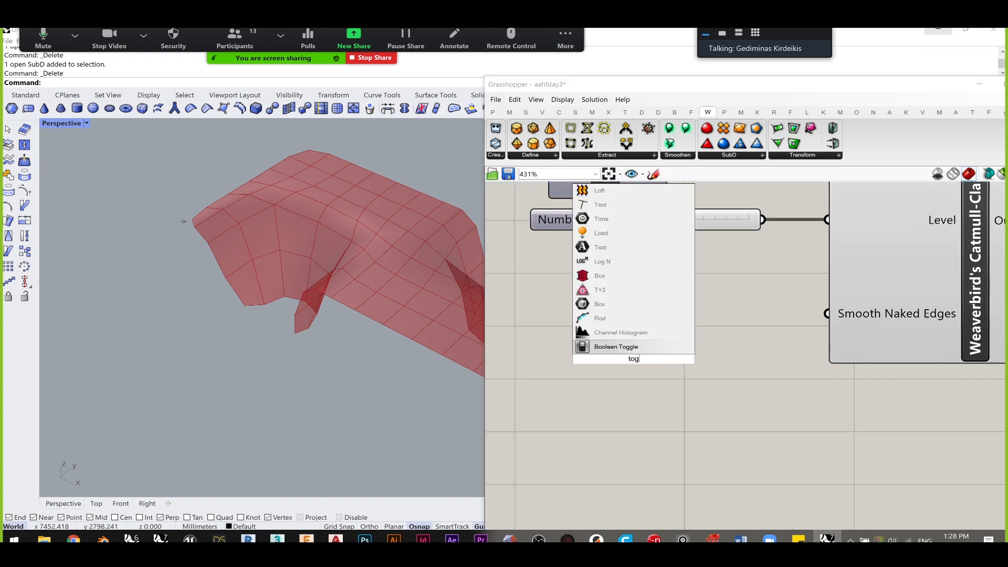
click(620, 348)
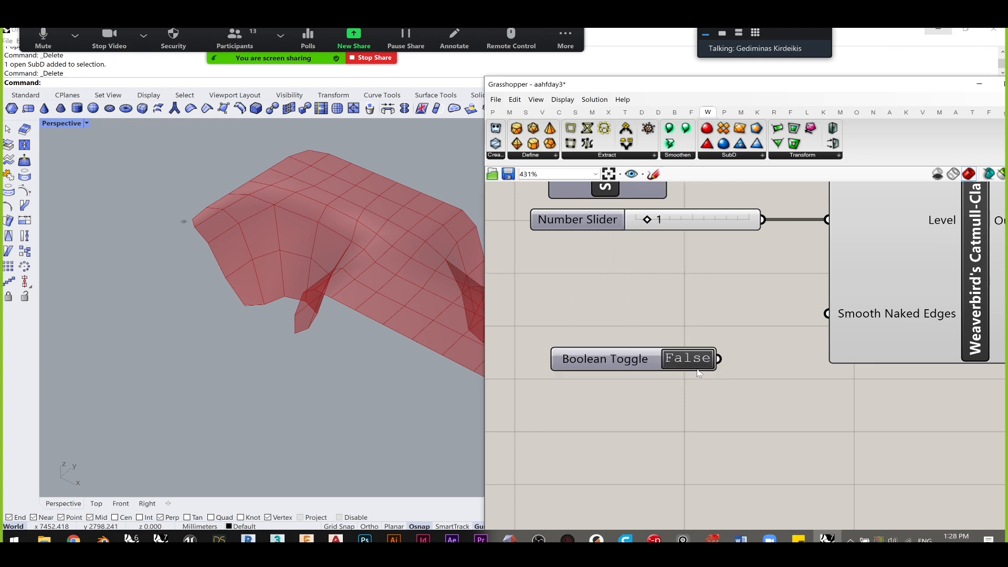
drag(668, 368, 827, 314)
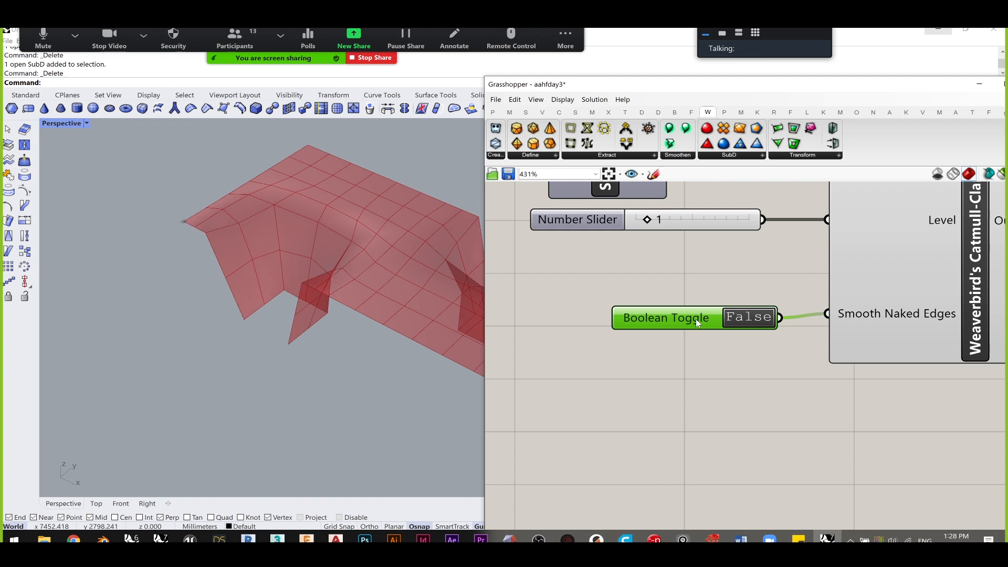
drag(694, 320, 708, 316)
- Switch the Smooth Naked Edges toggle between True and False to compare the mesh corners, and leave it set to True
right_drag(211, 236, 230, 245)
scroll(187, 241, up, 5)
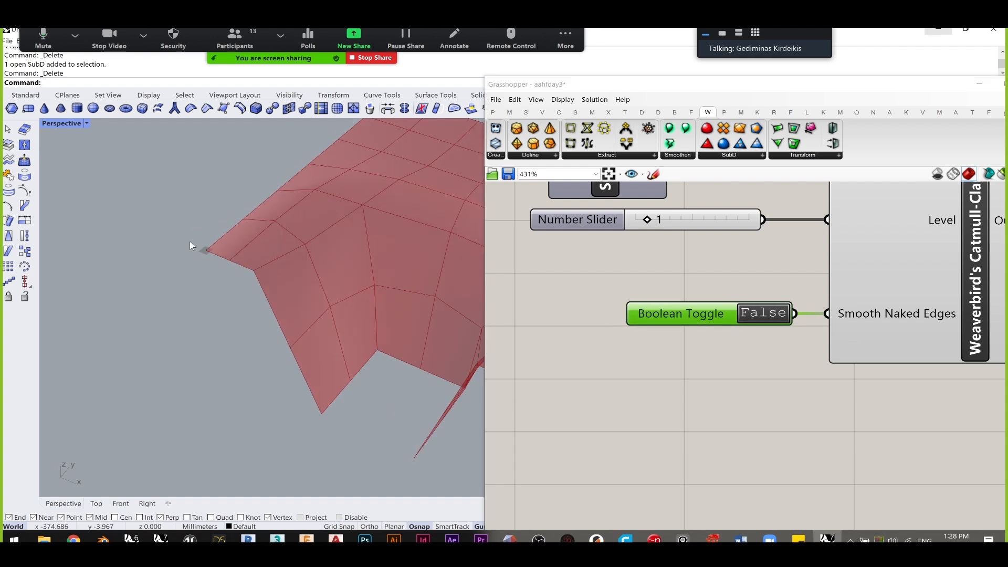
scroll(187, 242, up, 3)
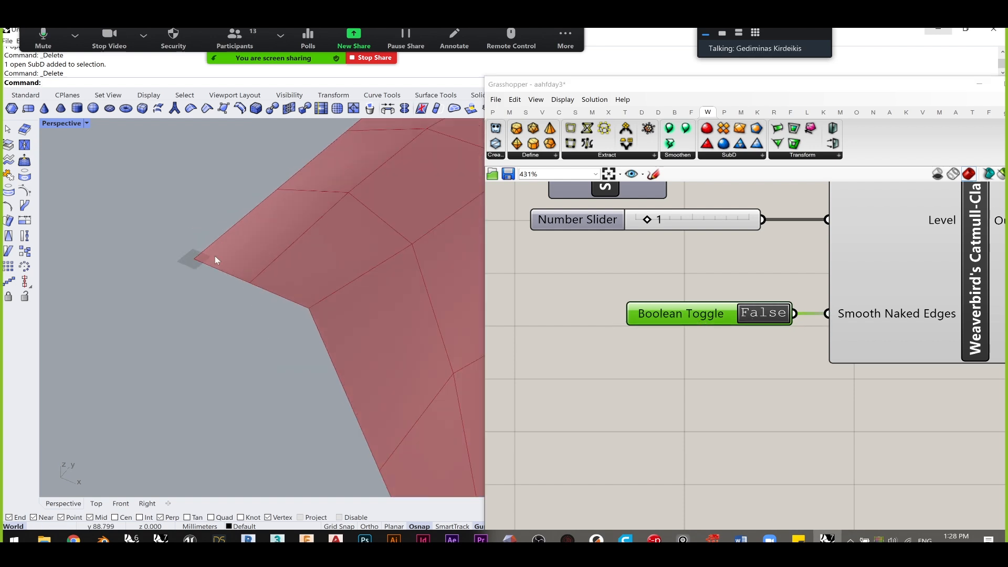
scroll(215, 258, down, 5)
right_drag(751, 321, 710, 315)
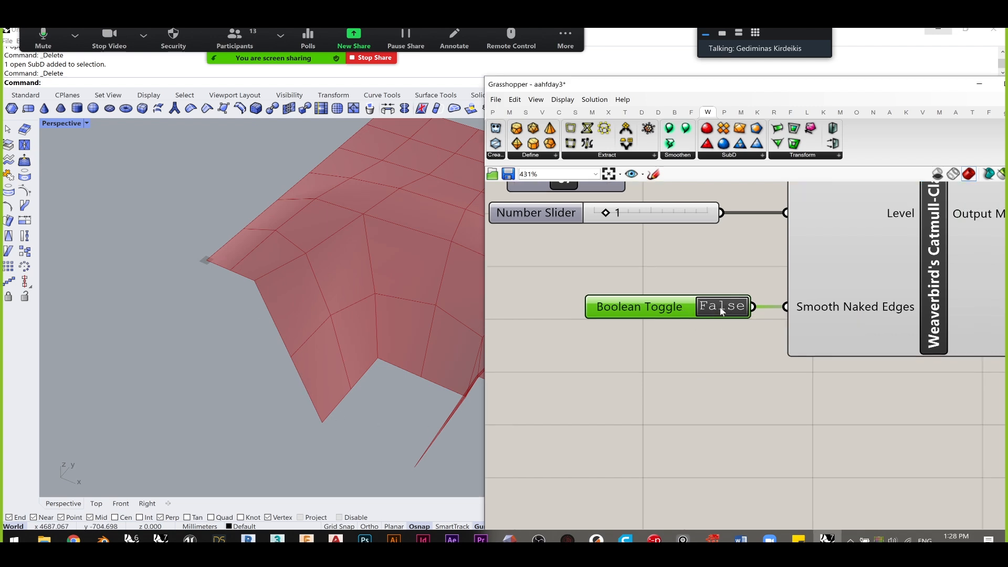
double_click(715, 310)
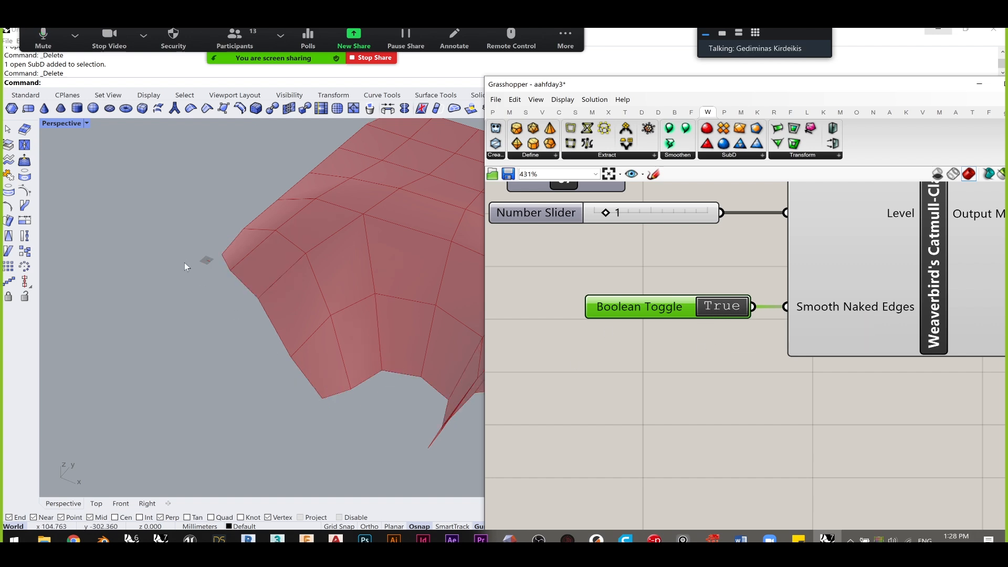
double_click(725, 308)
double_click(727, 308)
double_click(727, 309)
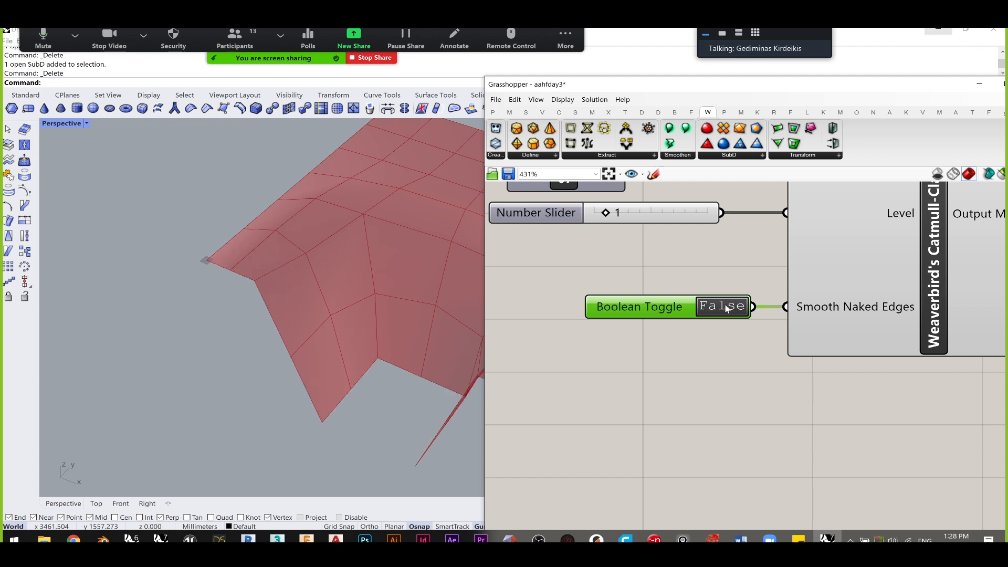
double_click(729, 308)
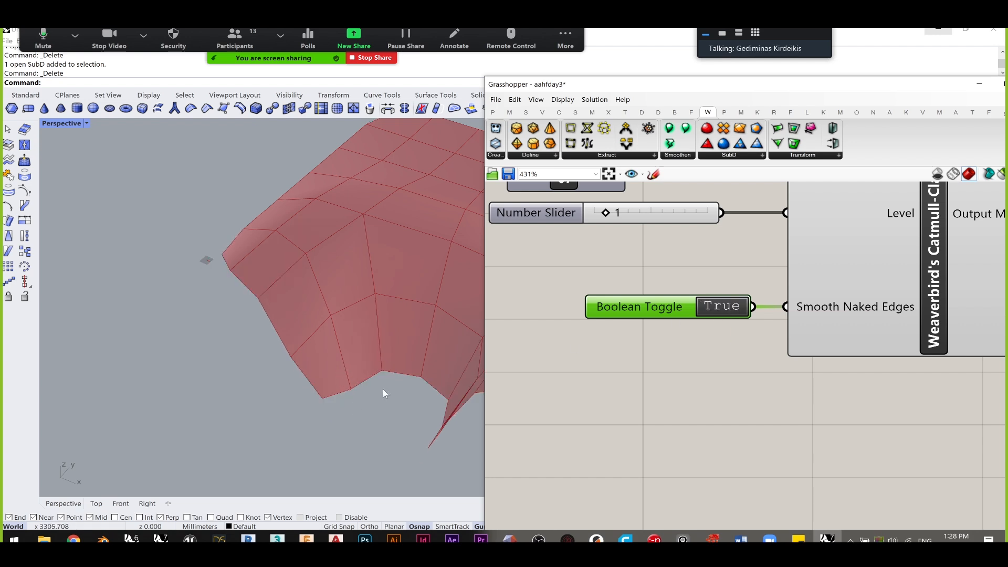
- Move the Boolean Toggle slightly farther from the Catmull-Clark component and deselect it
right_drag(374, 391, 340, 378)
scroll(371, 345, down, 5)
right_drag(370, 344, 541, 338)
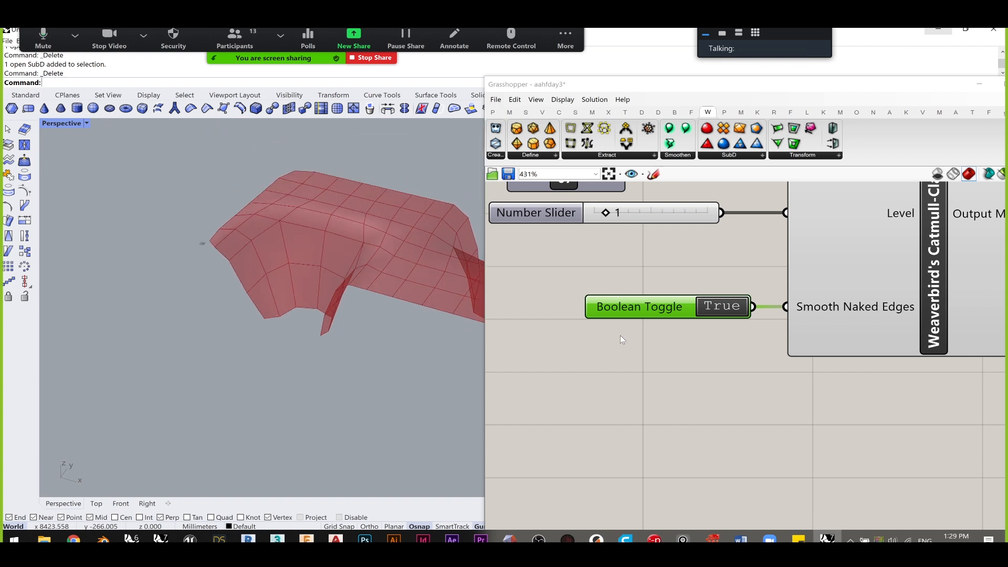
drag(649, 309, 638, 309)
click(704, 370)
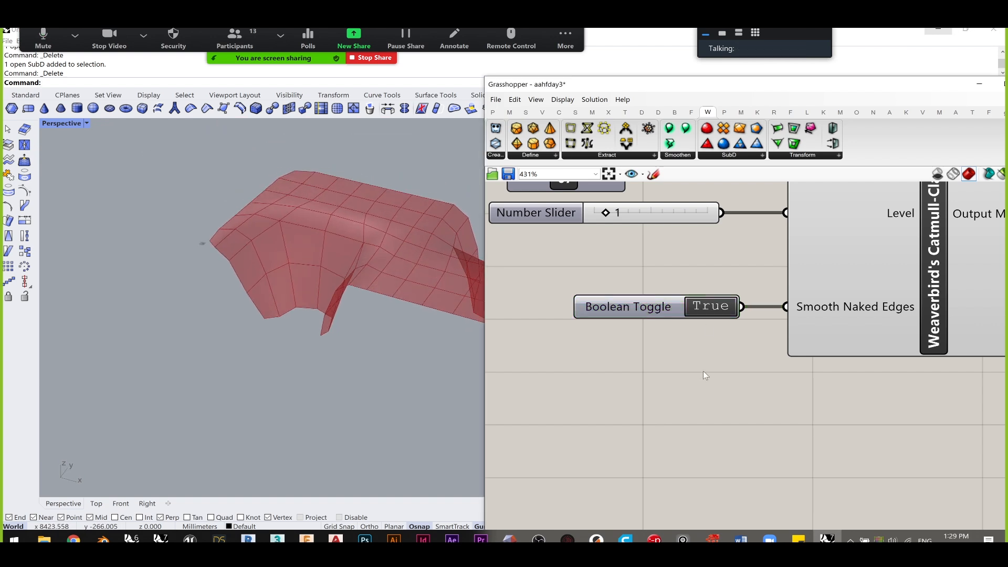
- Select the Catmull-Clark component to highlight its output, then deselect it and examine the whole subdivided roof mesh
scroll(704, 371, down, 5)
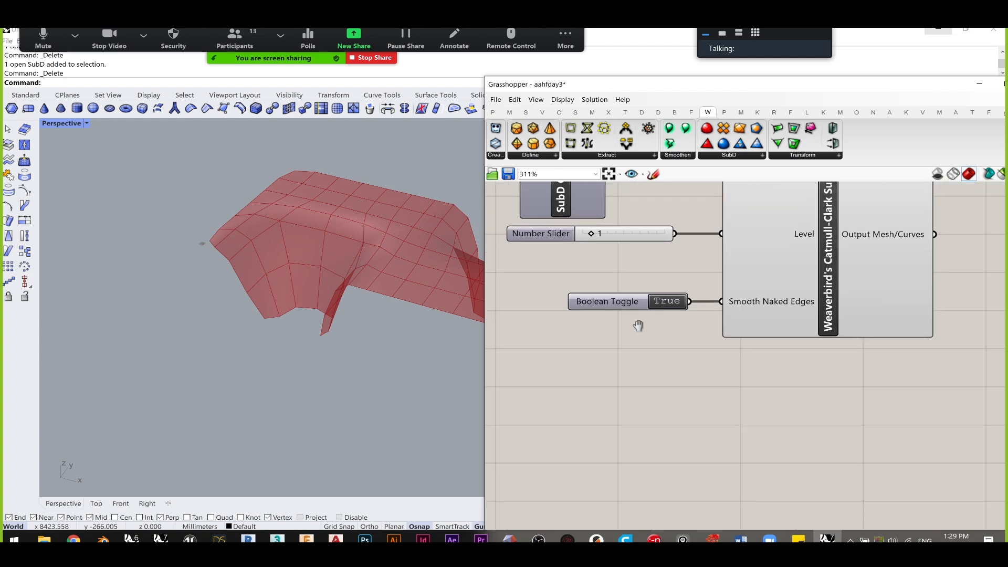
right_drag(593, 206, 628, 293)
scroll(712, 267, down, 1)
right_drag(797, 321, 719, 314)
click(702, 315)
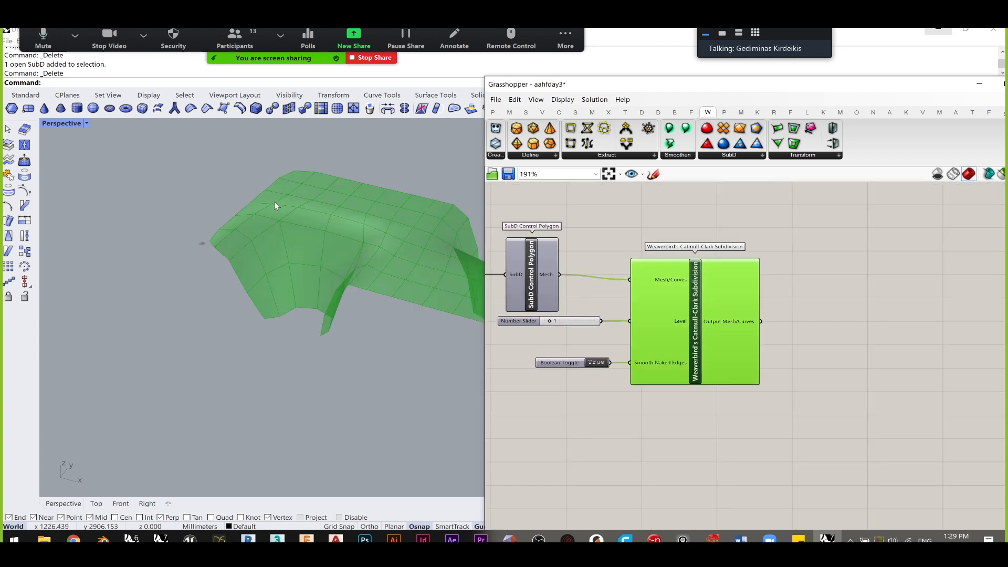
right_drag(313, 239, 259, 219)
click(884, 331)
right_drag(323, 215, 285, 266)
scroll(289, 246, down, 2)
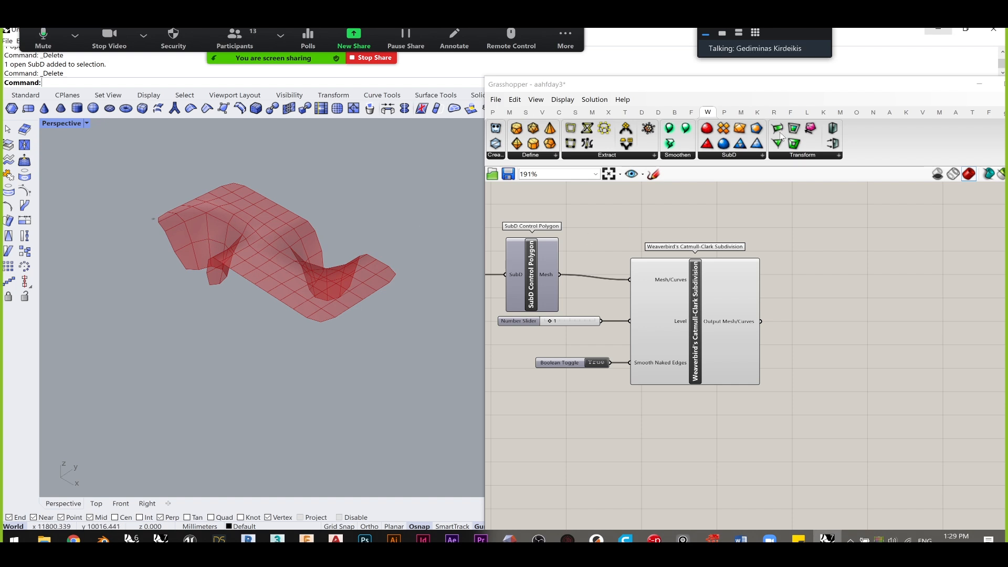
- Fit the Grasshopper window beside the Rhino viewport and compare the two Kangaroo component sets, leaving the one with the Goals groups open
click(774, 112)
click(757, 112)
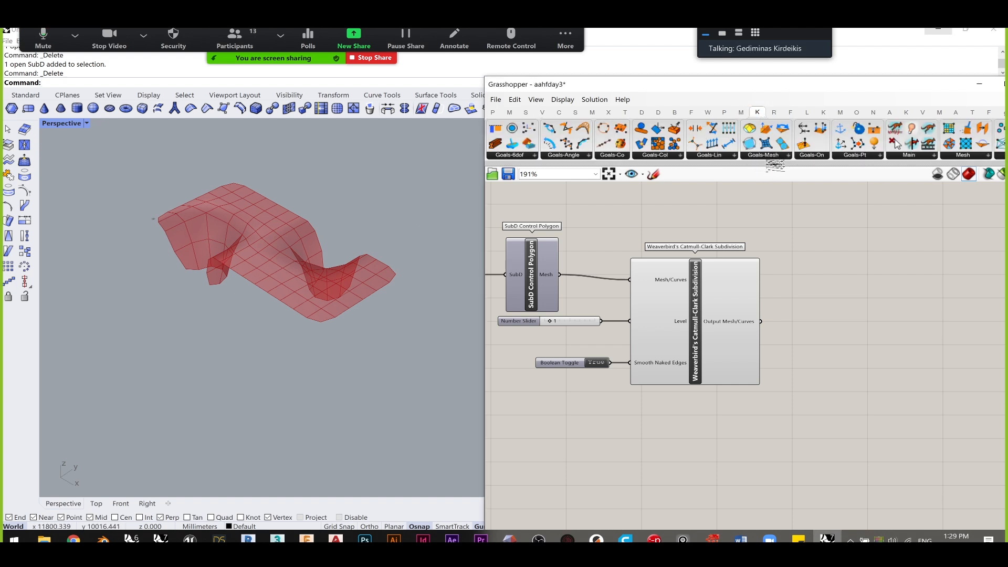
drag(948, 84, 1006, 158)
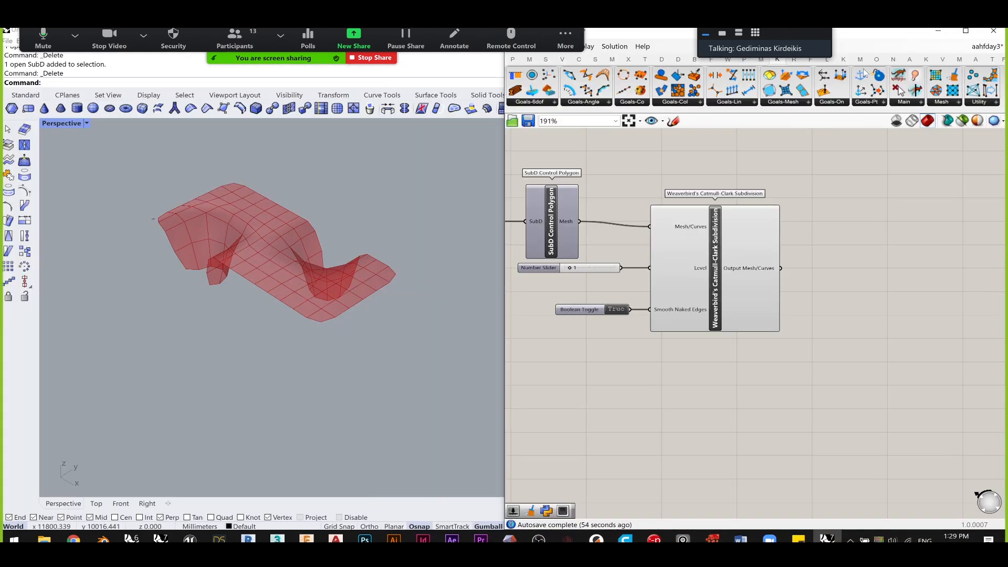
click(844, 60)
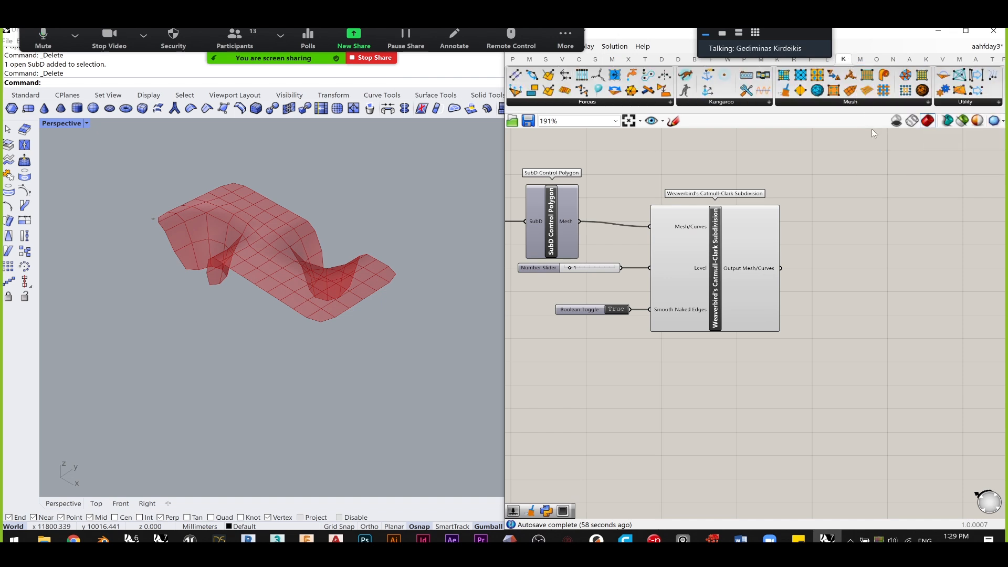
click(780, 60)
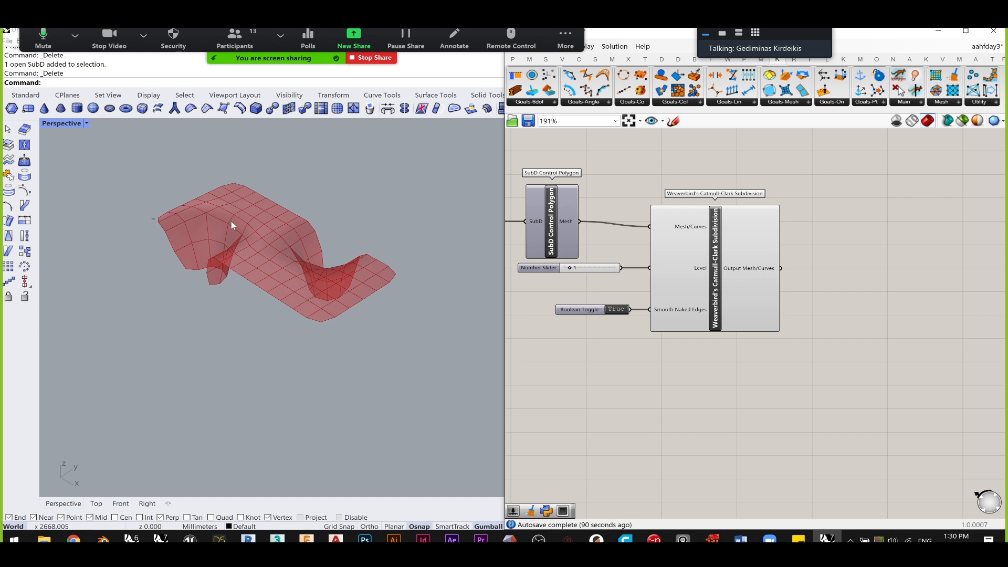
right_drag(232, 213, 276, 229)
scroll(197, 245, up, 6)
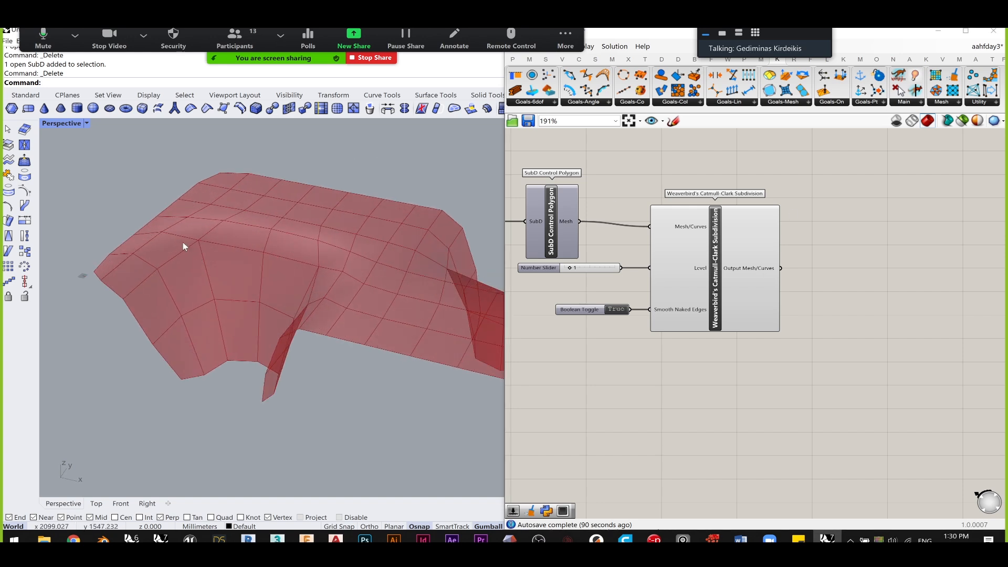
scroll(441, 255, down, 3)
right_drag(383, 254, 360, 258)
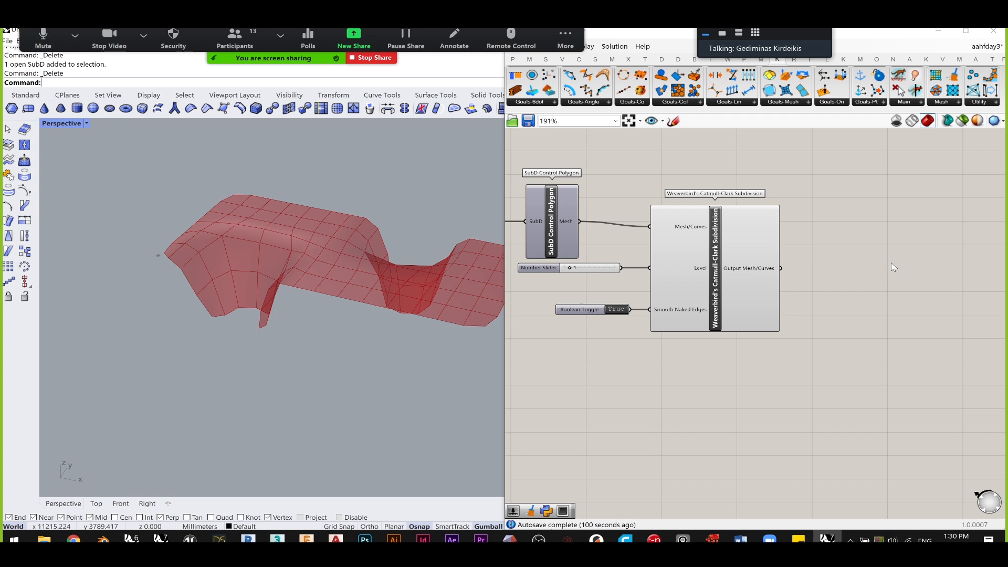
scroll(891, 263, down, 3)
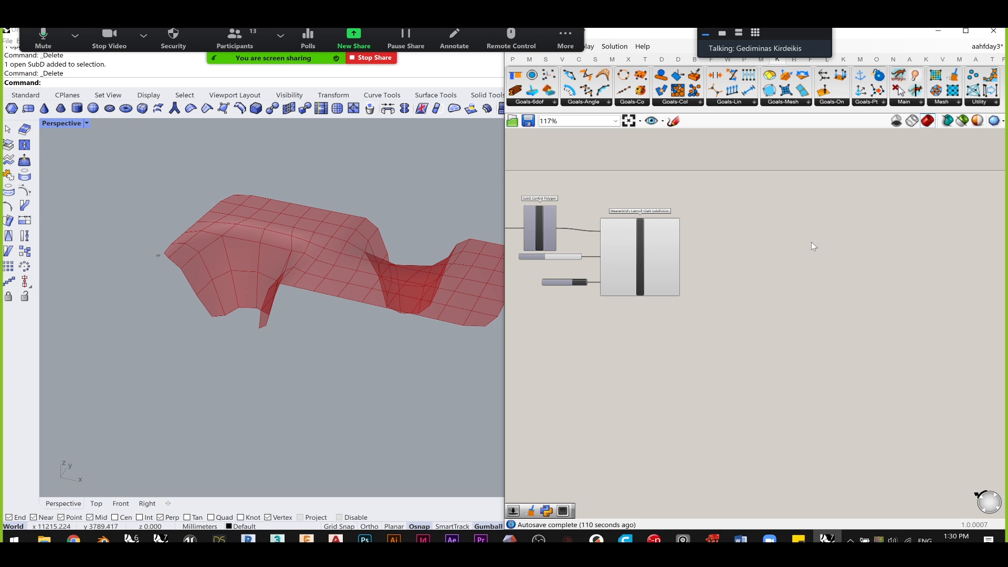
- Place a Kangaroo Solver component on the empty canvas beyond the Catmull-Clark component and deselect it
scroll(757, 239, down, 3)
right_drag(615, 241, 681, 234)
scroll(657, 231, up, 6)
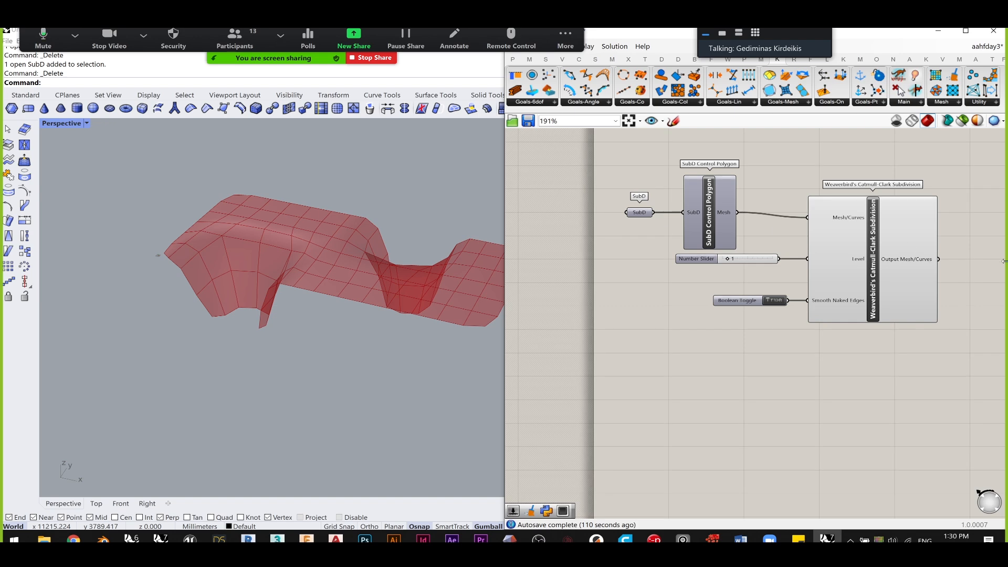
scroll(947, 253, down, 4)
scroll(946, 253, up, 2)
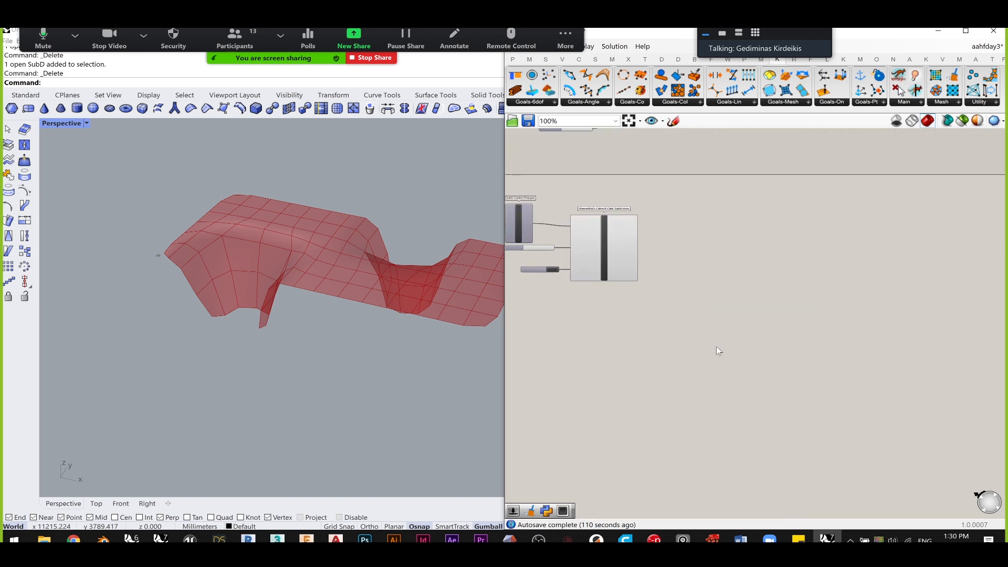
click(915, 102)
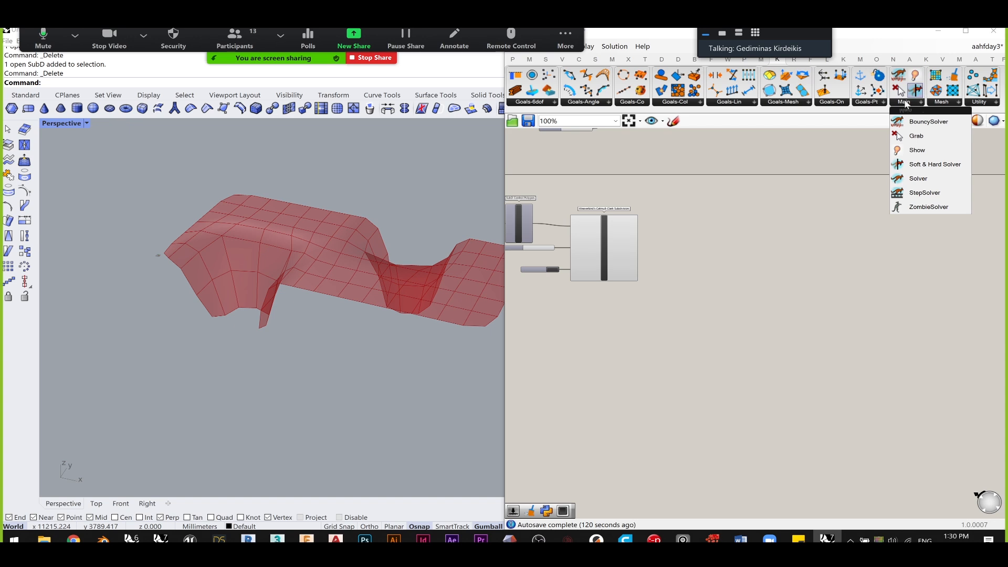
click(933, 180)
click(850, 267)
scroll(862, 284, up, 5)
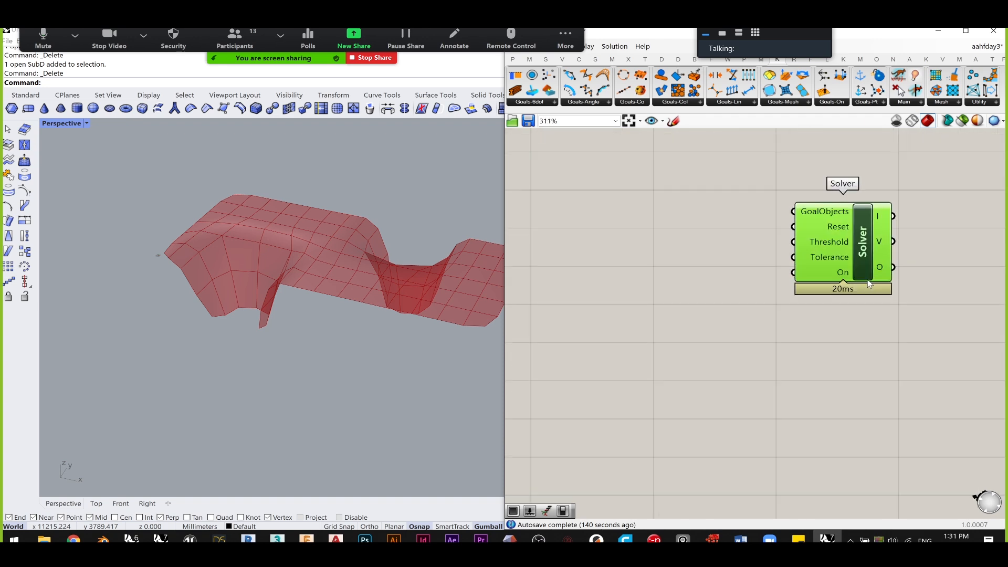
scroll(868, 241, down, 2)
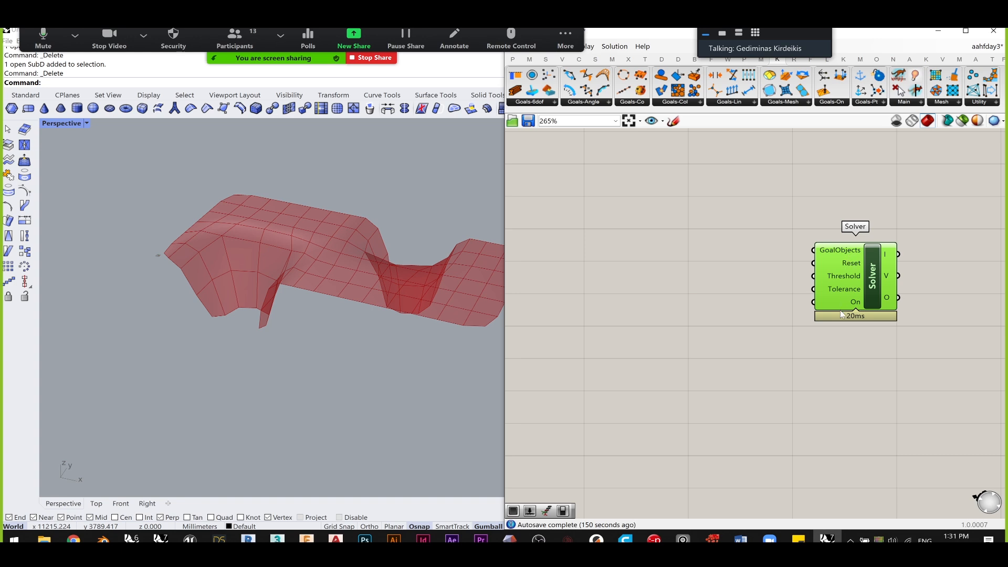
click(812, 338)
- Add a Boolean Toggle and connect it to the Solver's On input, keeping it close to the Solver
scroll(853, 315, up, 2)
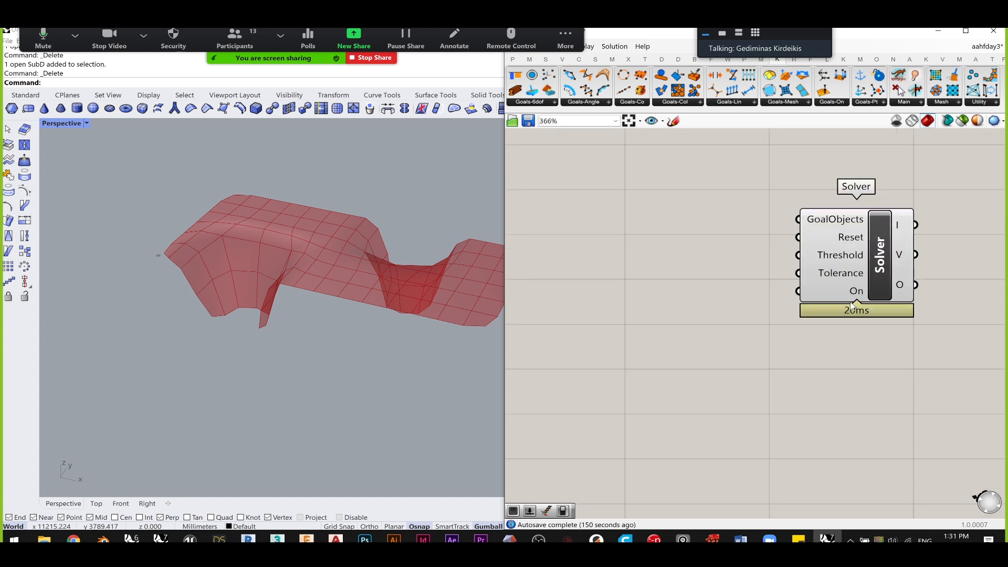
mouse_move(853, 304)
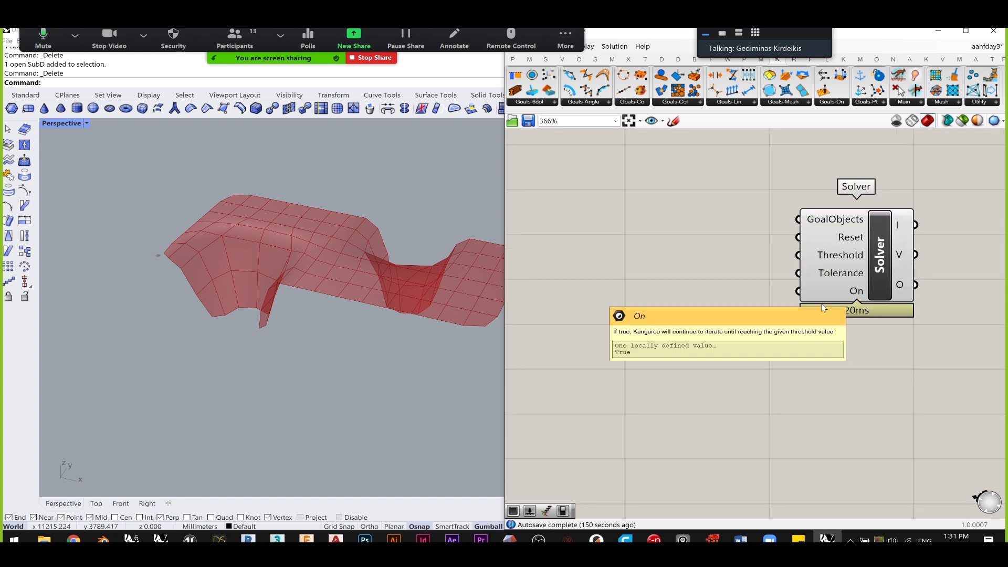
double_click(657, 313)
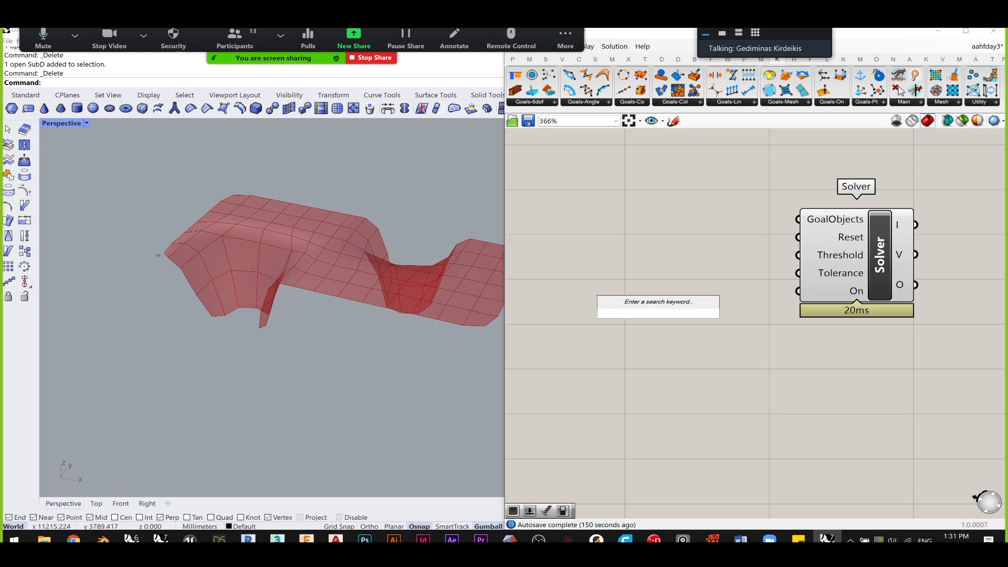
text(toggle)
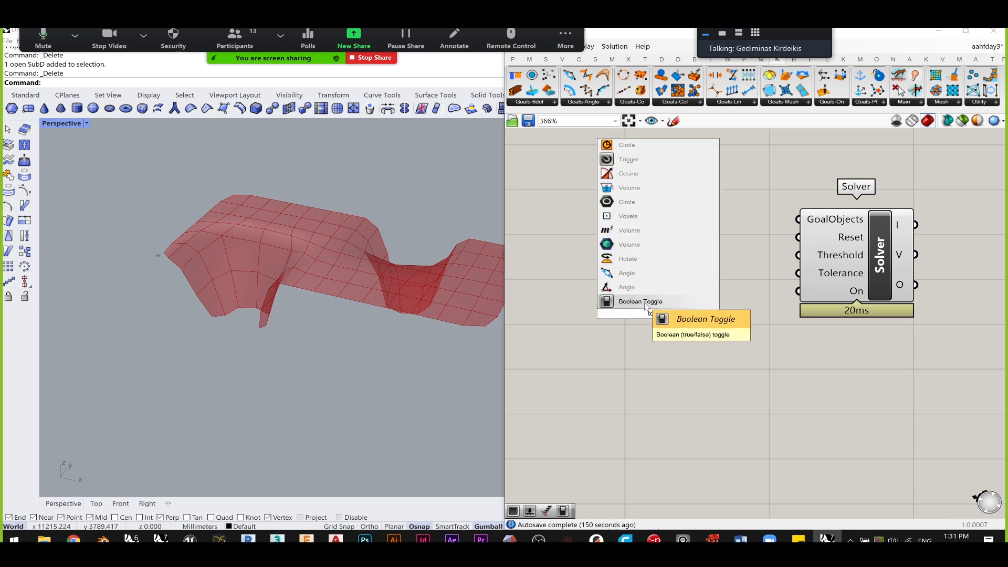
click(646, 302)
drag(673, 313, 798, 291)
drag(678, 299, 707, 297)
click(725, 336)
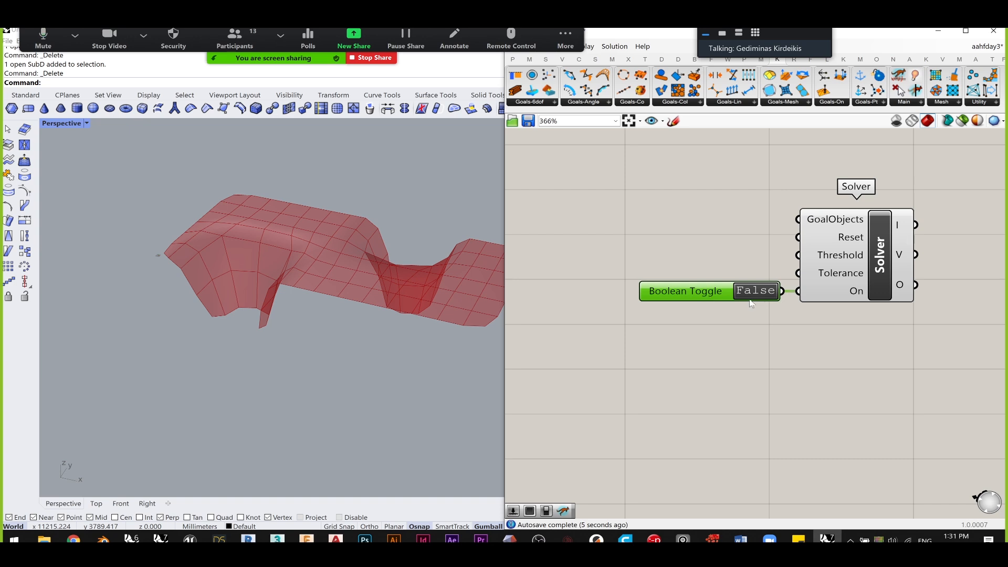
- Move the Solver slightly away from the Boolean Toggle and switch the toggle to True and back to False
drag(890, 280, 901, 277)
click(701, 291)
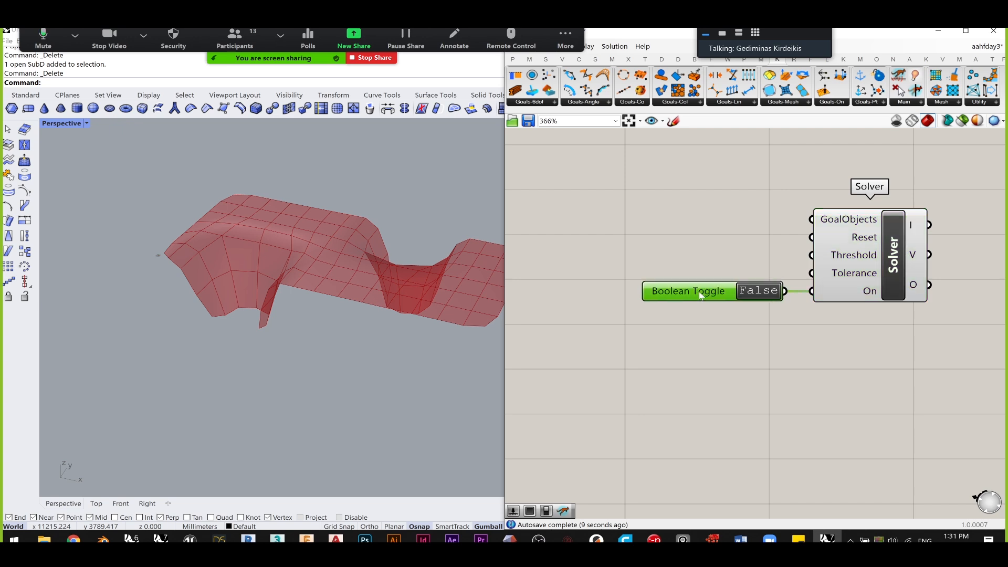
double_click(758, 296)
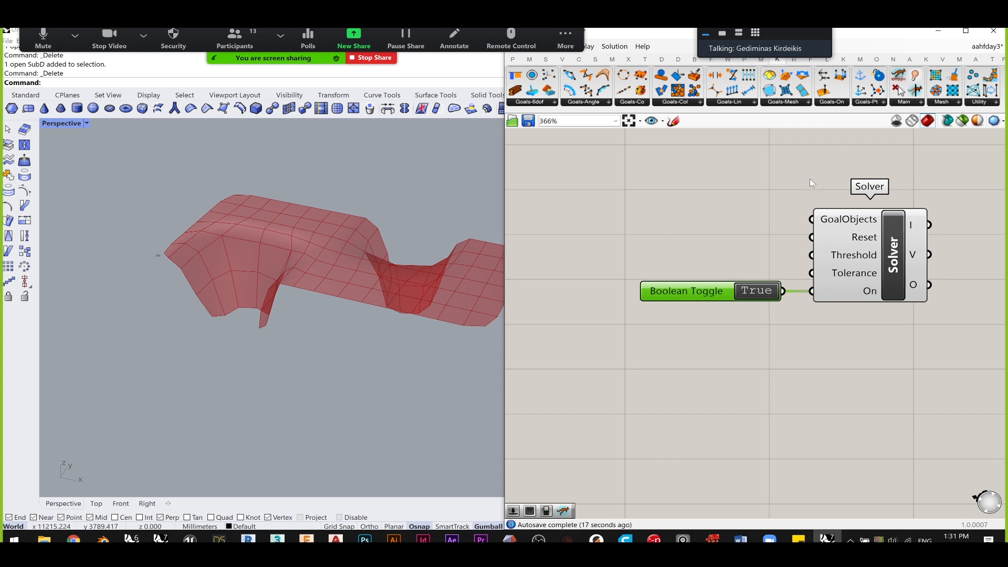
mouse_move(879, 279)
mouse_down()
mouse_move(901, 275)
mouse_move(889, 279)
mouse_up()
click(777, 227)
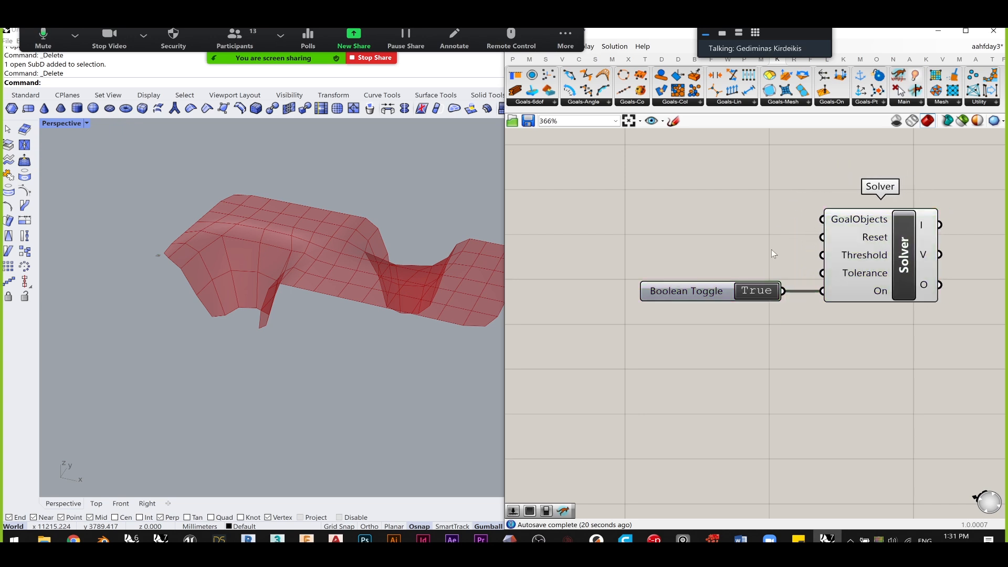
click(767, 294)
drag(767, 293, 778, 292)
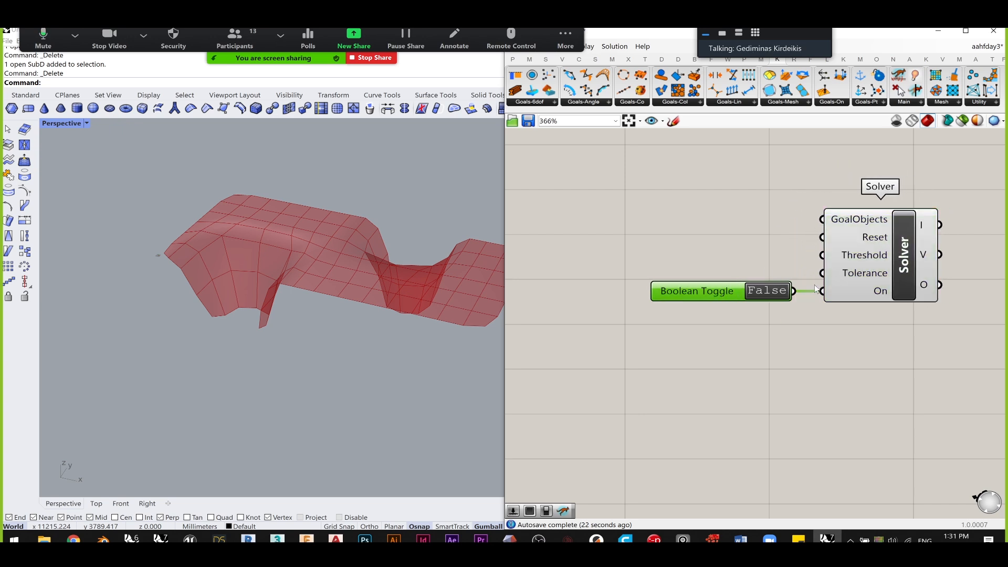
click(848, 332)
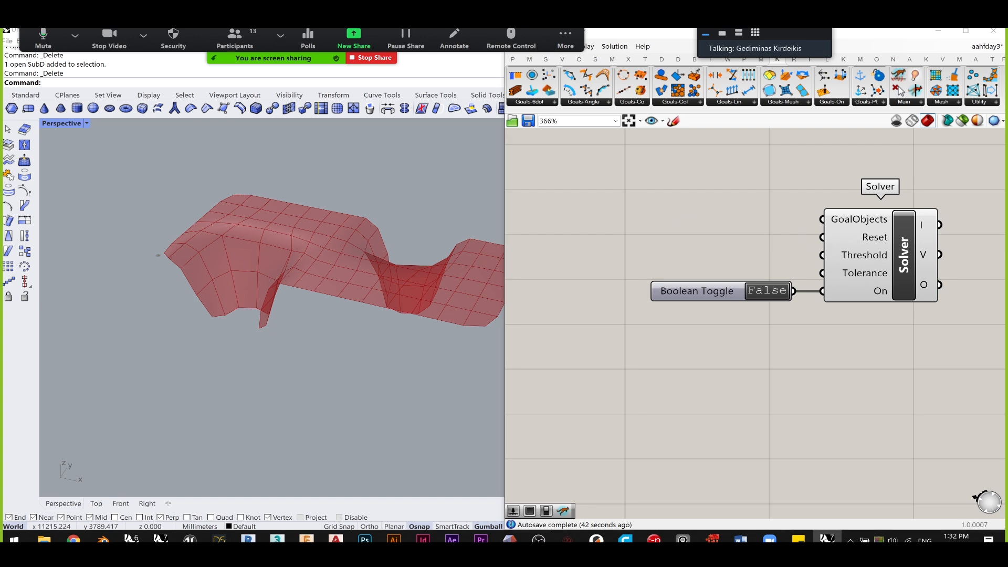
- Add a Button above the Boolean Toggle and connect it to the Solver's Reset input
double_click(745, 239)
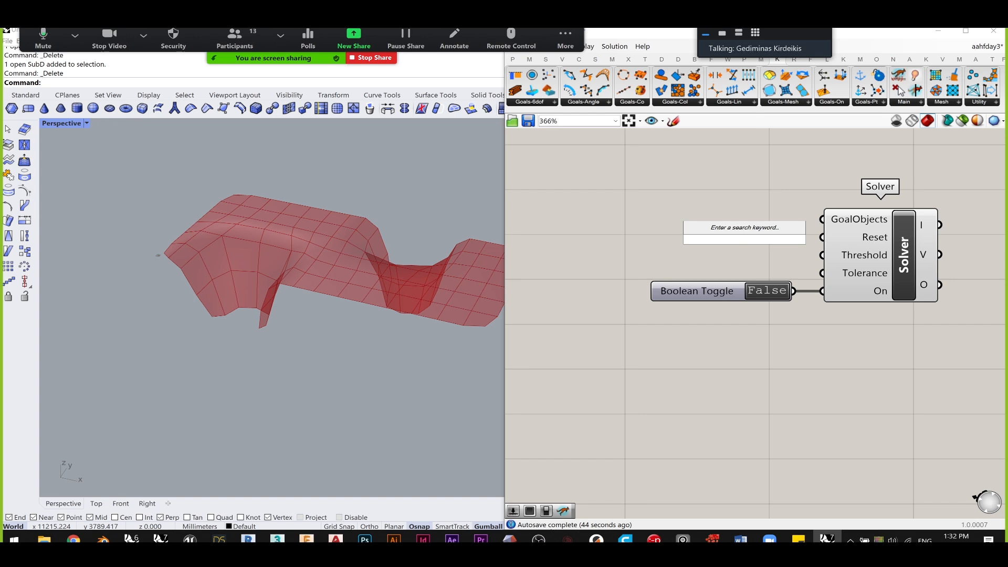
text(butto)
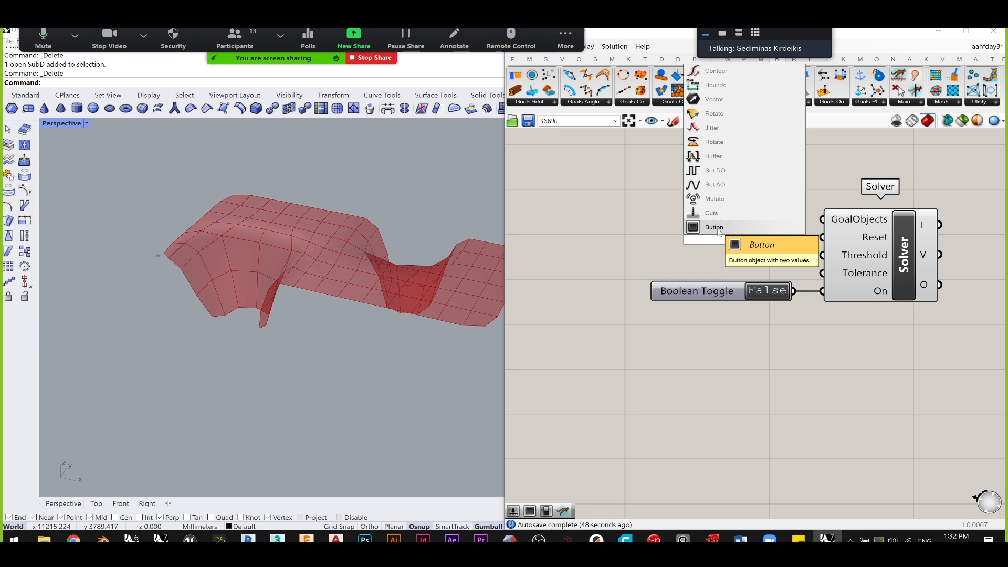
click(721, 230)
drag(795, 239, 823, 237)
drag(723, 240, 715, 238)
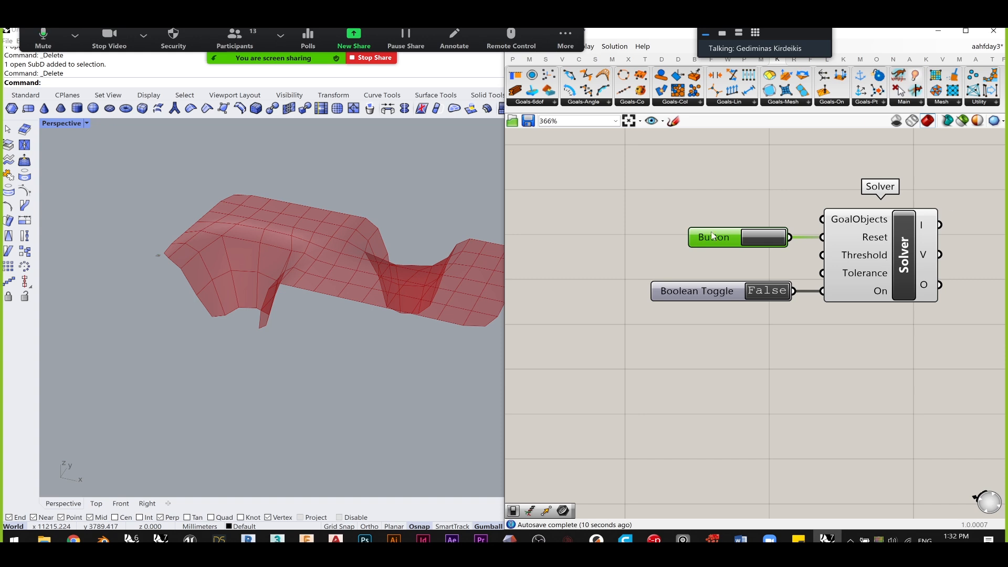
click(913, 266)
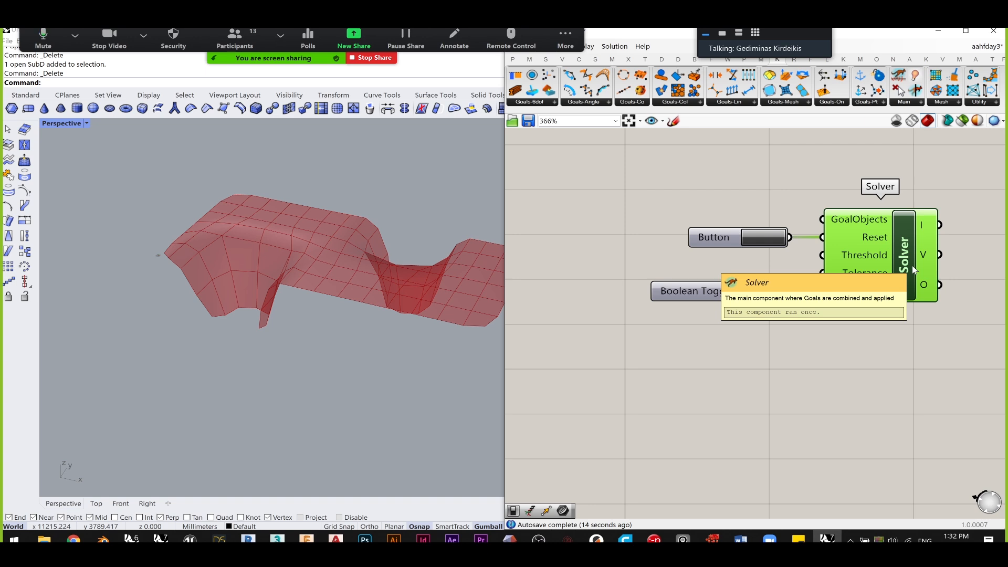
click(701, 364)
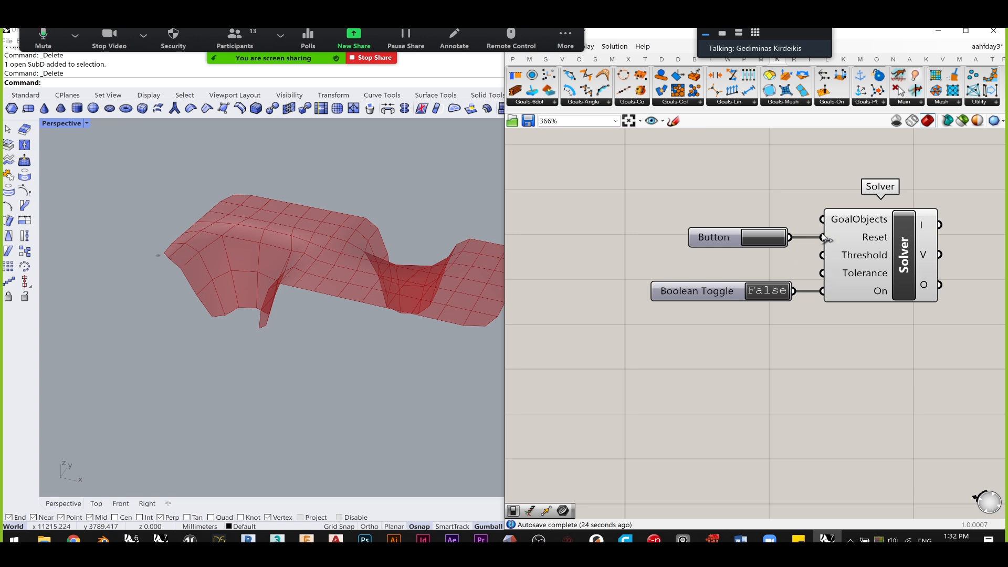
- Trigger the Solver's reset Button once and shift the Boolean Toggle and Button slightly closer to the Solver
click(760, 242)
drag(739, 292, 745, 296)
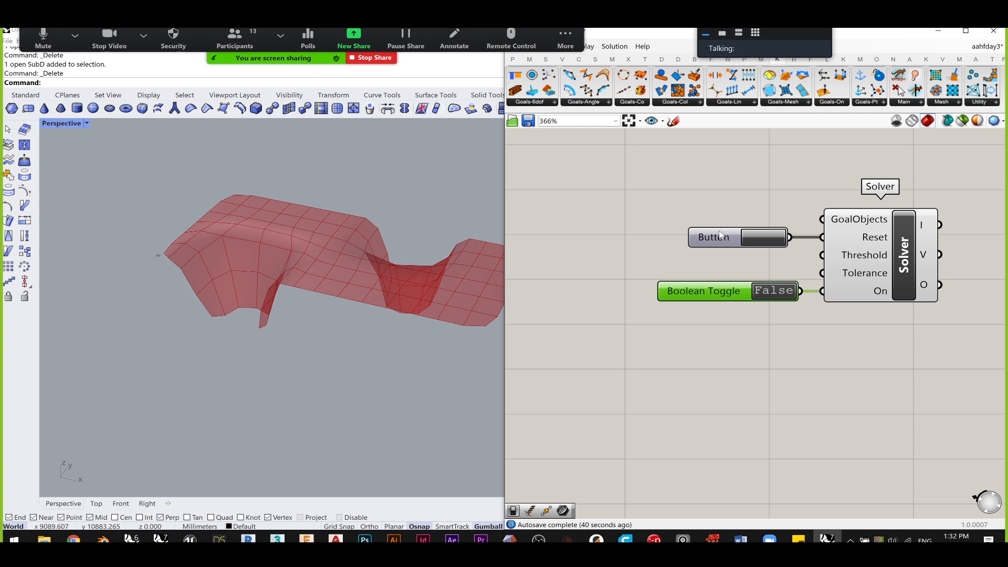
drag(717, 239, 724, 239)
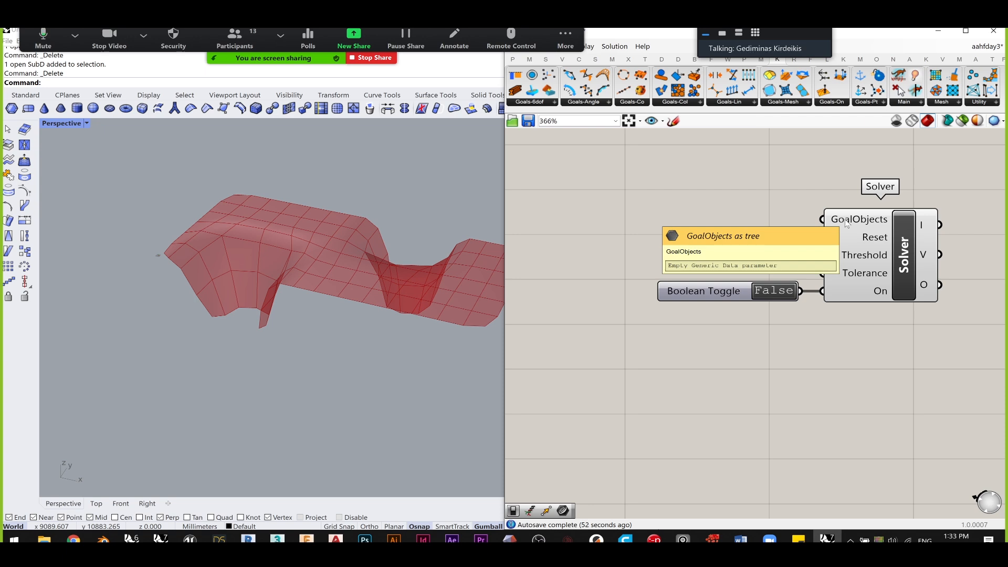
- Add a Merge component to the canvas ahead of the Solver for collecting the goals
scroll(722, 210, down, 1)
right_drag(712, 214, 812, 209)
click(590, 234)
double_click(590, 234)
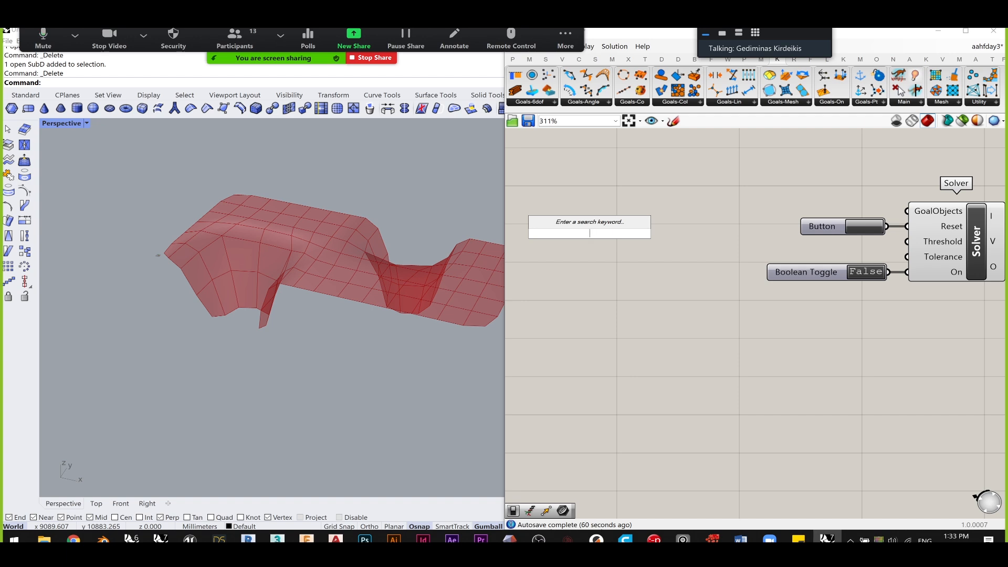
text(merge)
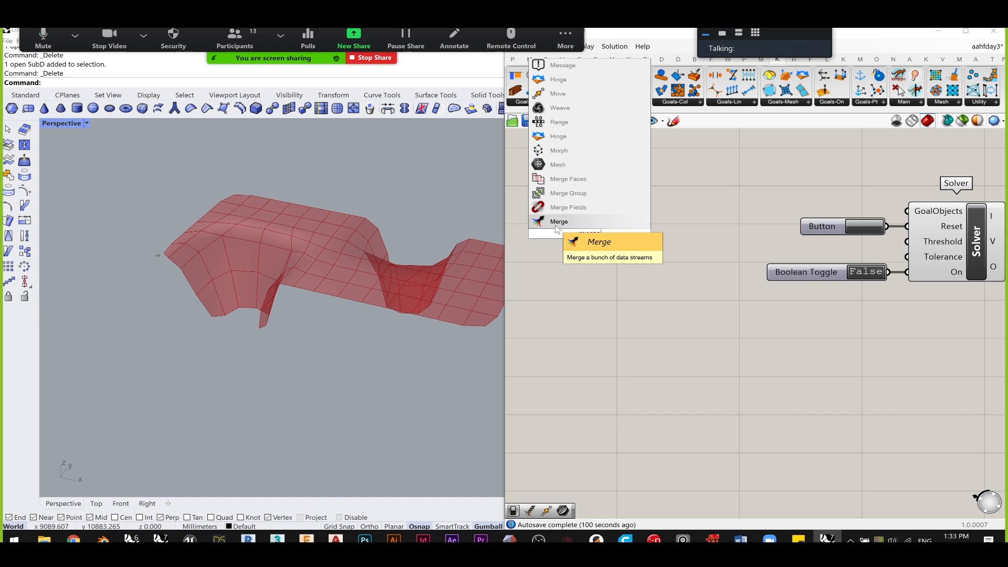
click(556, 223)
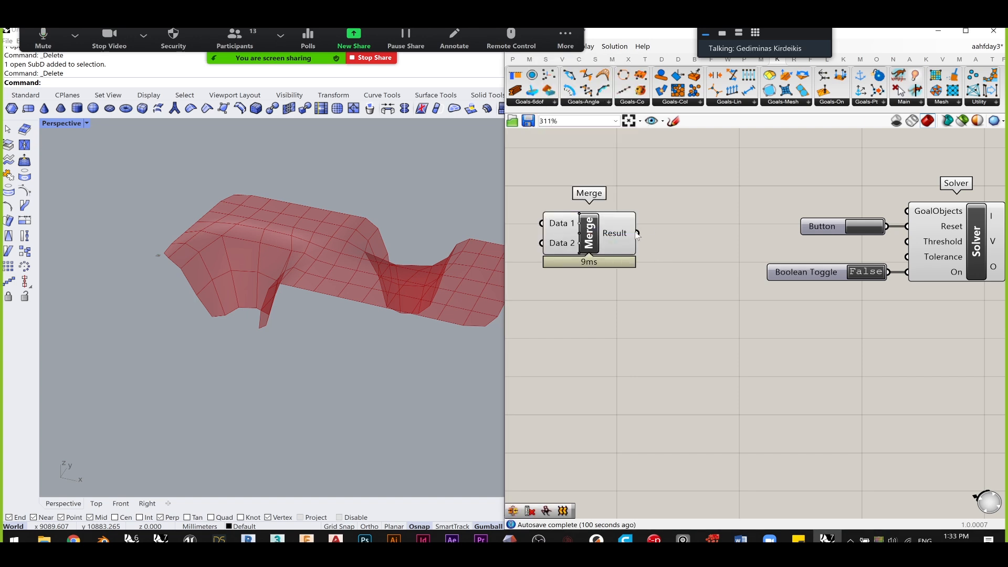
- Connect the Merge component's Result to the Solver's GoalObjects input and move the Merge closer to the Solver
scroll(695, 208, up, 1)
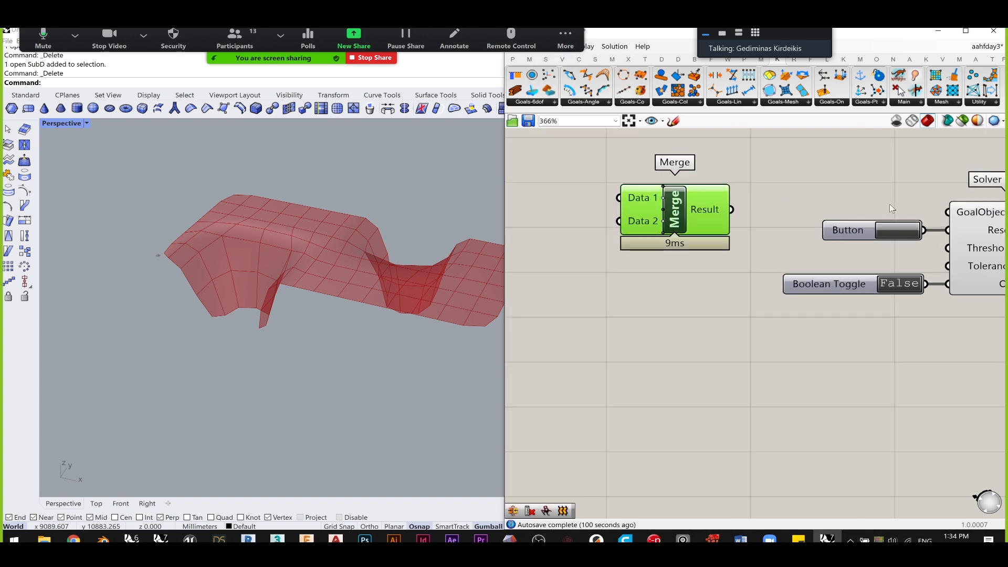
right_drag(896, 208, 835, 208)
drag(671, 209, 887, 211)
drag(639, 211, 677, 213)
right_drag(686, 203, 732, 178)
right_drag(611, 191, 622, 222)
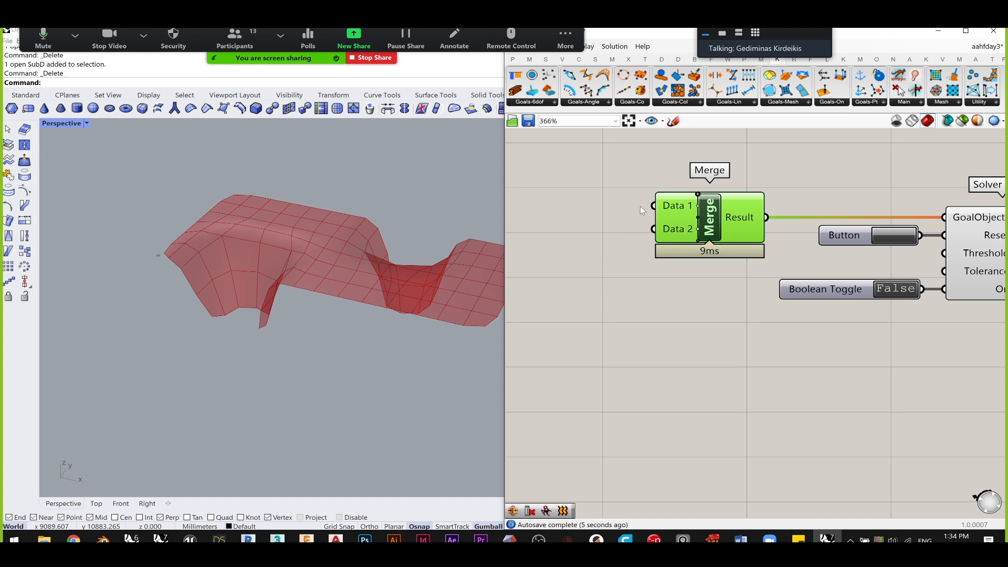
scroll(692, 241, down, 1)
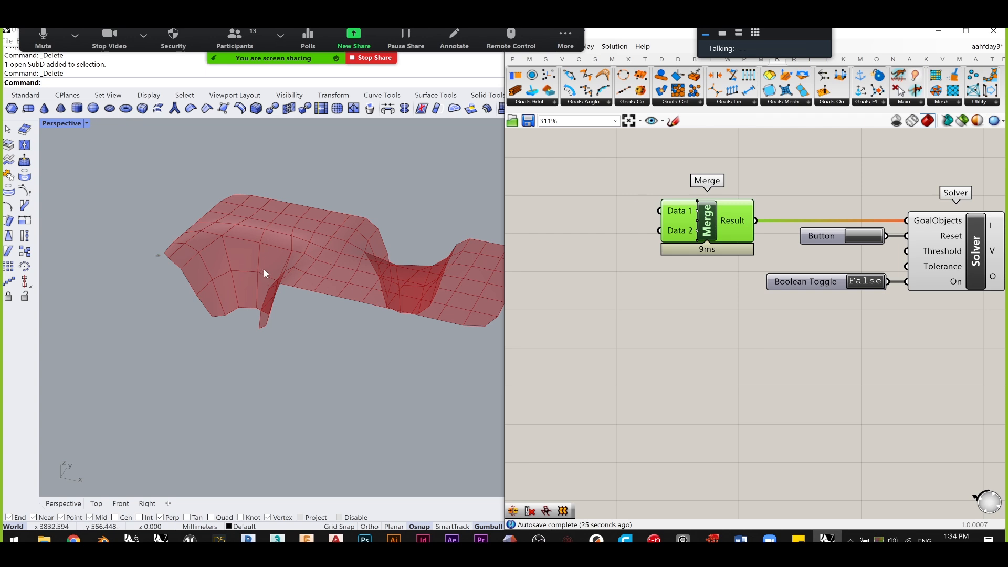
right_drag(285, 286, 248, 313)
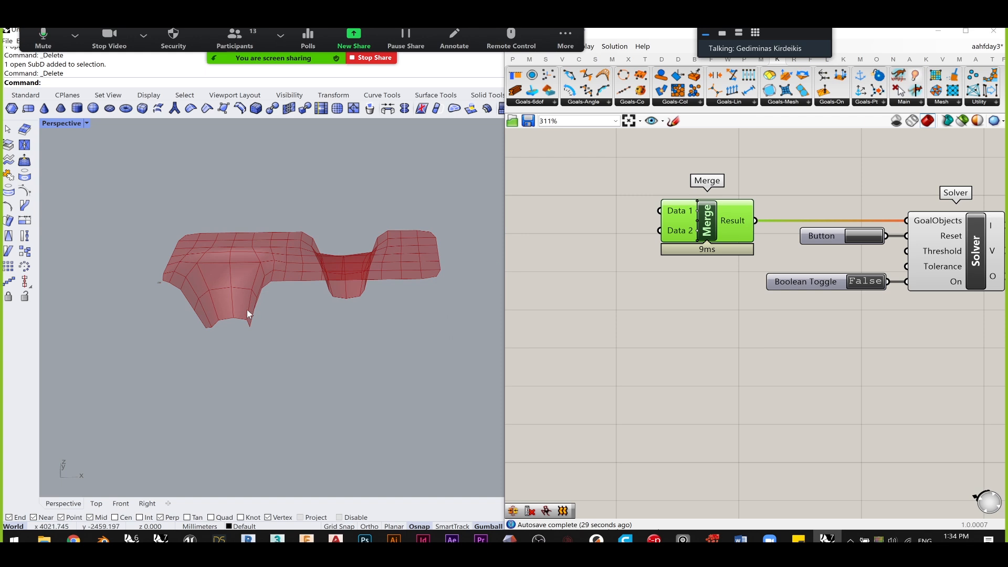
right_drag(345, 301, 315, 286)
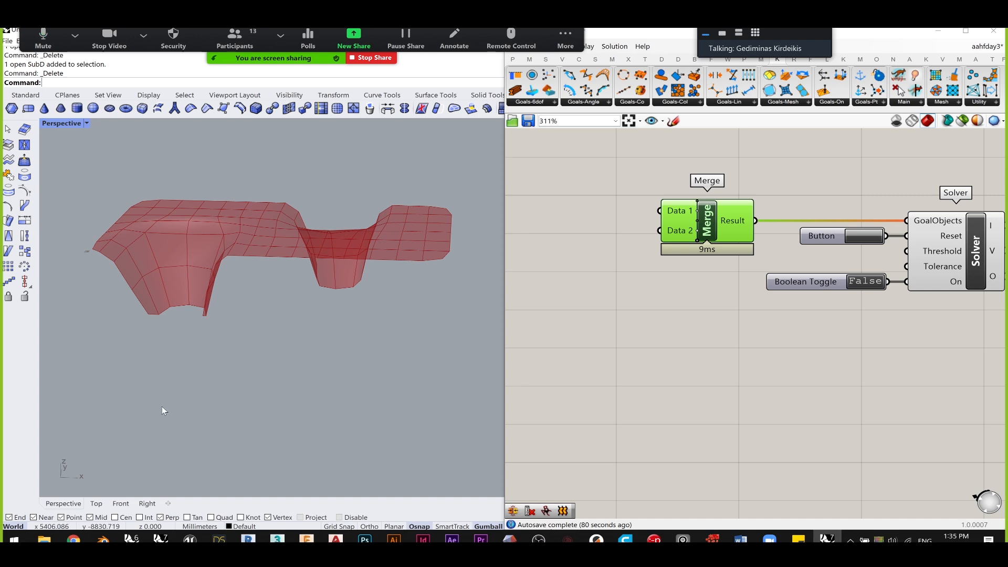
- Switch to Chrome, search the web for "frei otto" in a new tab and maximize the browser window
click(74, 539)
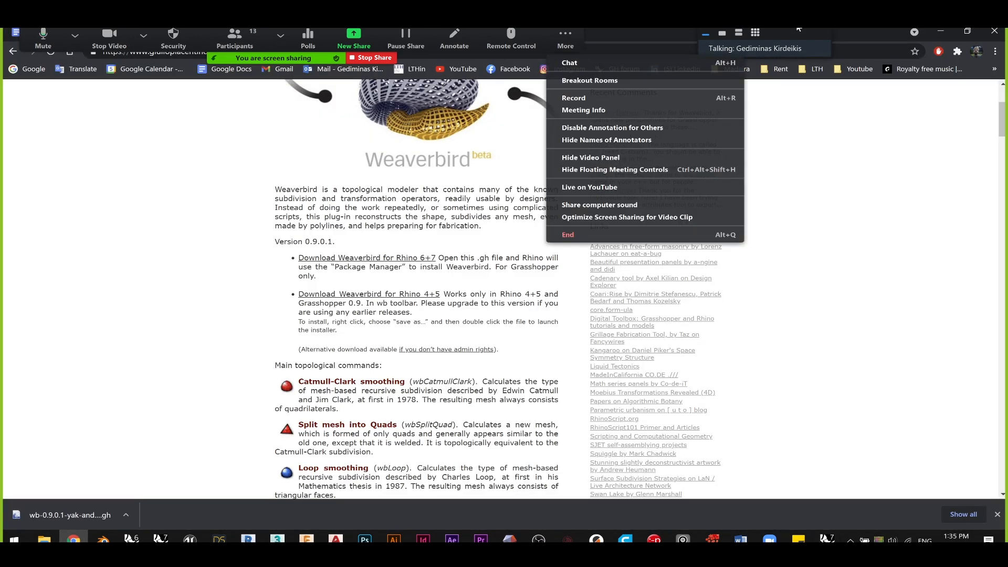
drag(875, 34, 795, 156)
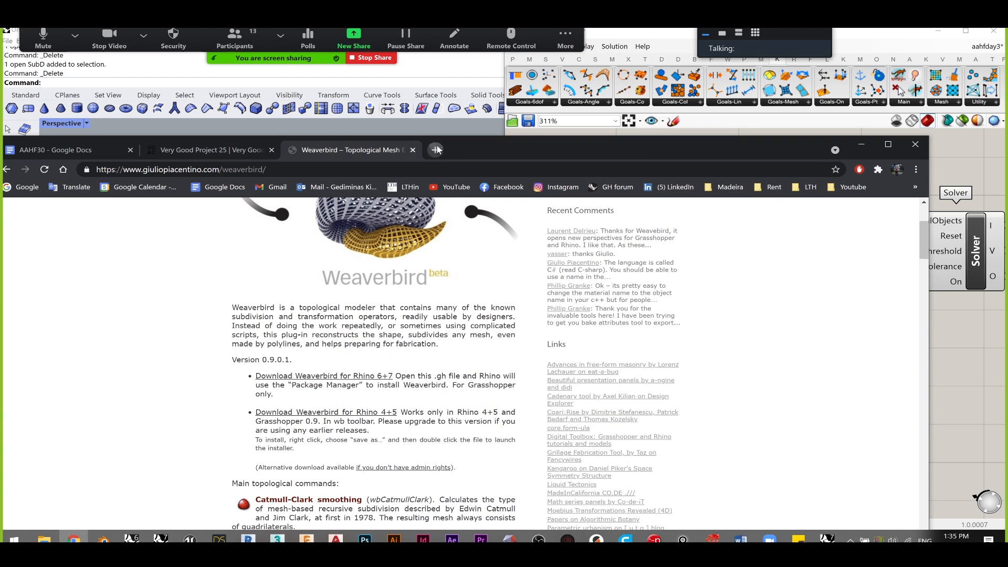
click(435, 150)
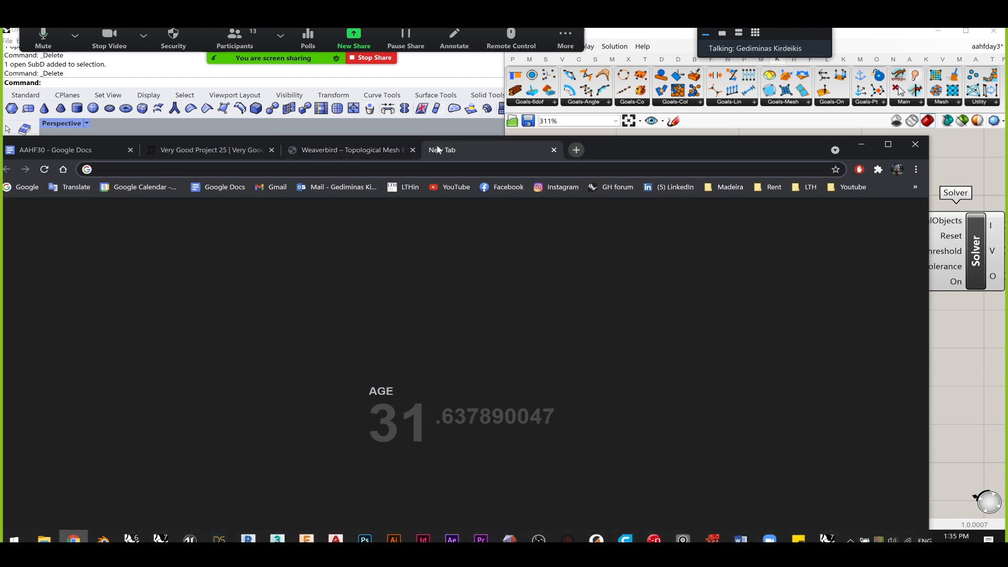
text(frei otto)
key(Return)
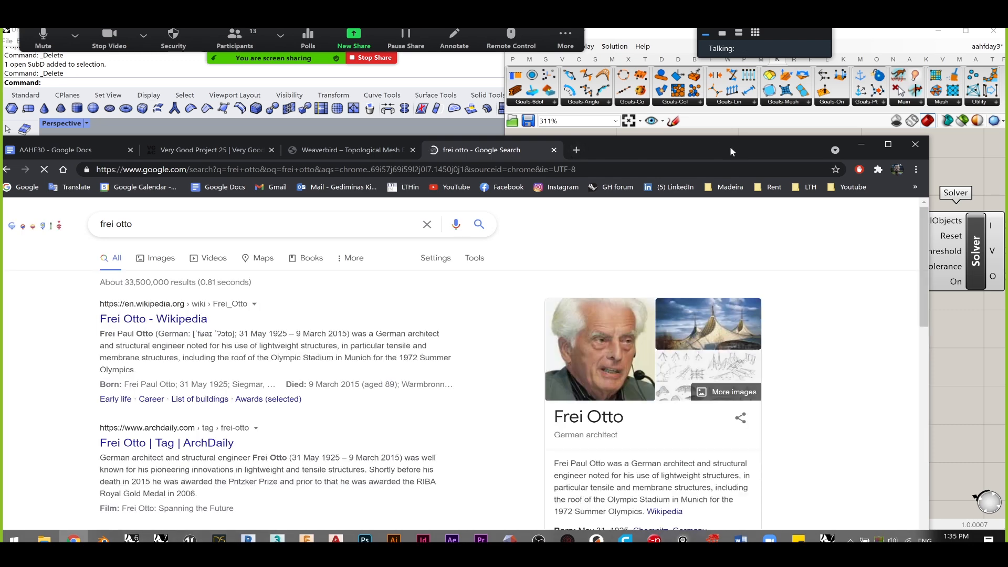
double_click(725, 143)
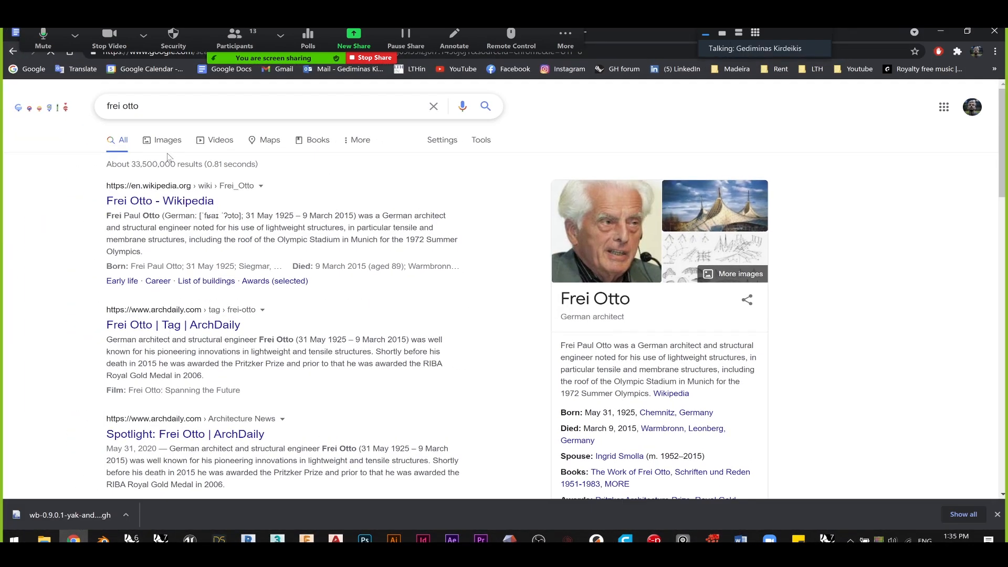
- Examine image results of Frei Otto's soap-film model and the German Pavilion Expo '67, ending back in the Rhino and Grasshopper workspace
click(173, 140)
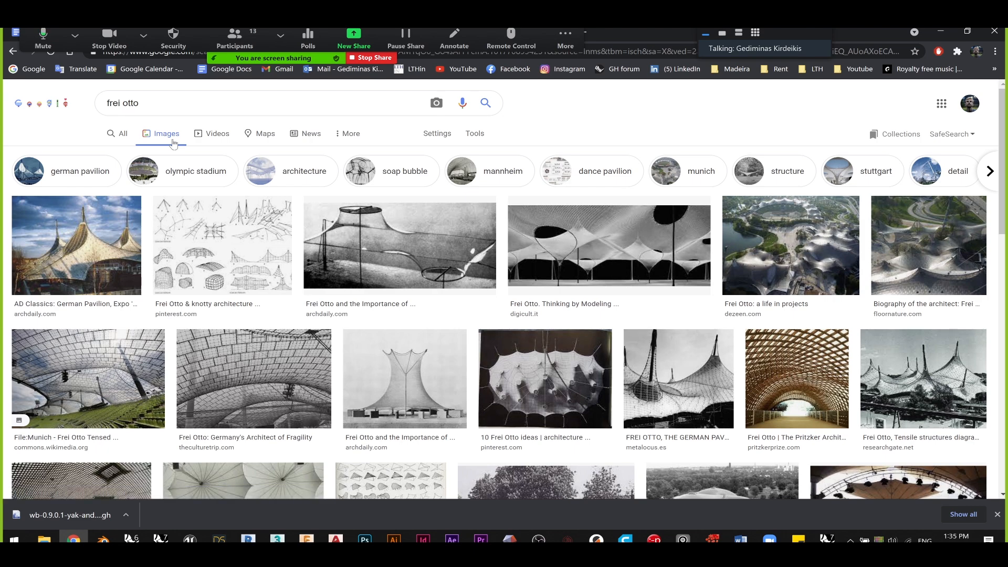
click(388, 239)
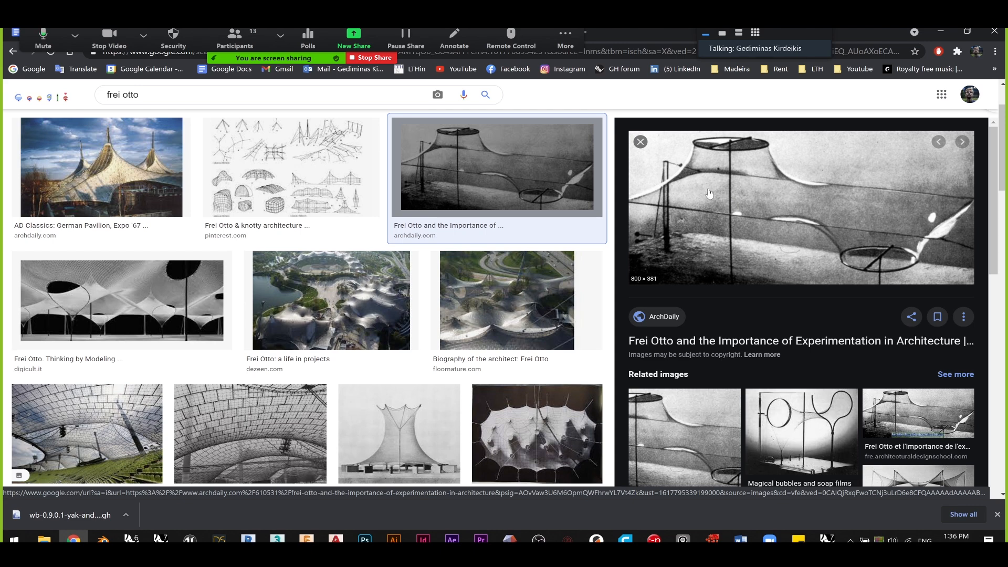
click(134, 179)
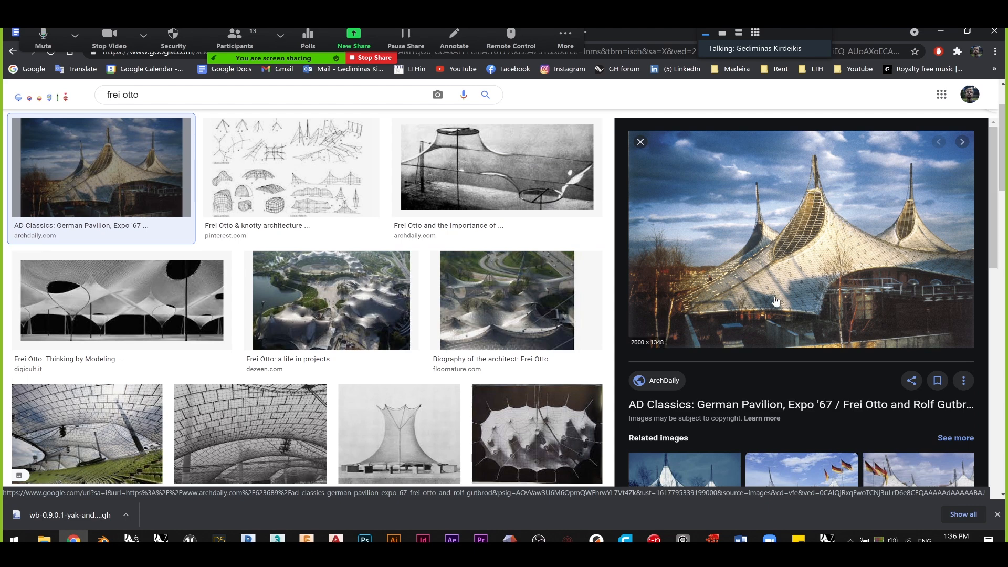
scroll(776, 302, down, 2)
scroll(776, 303, up, 2)
click(538, 195)
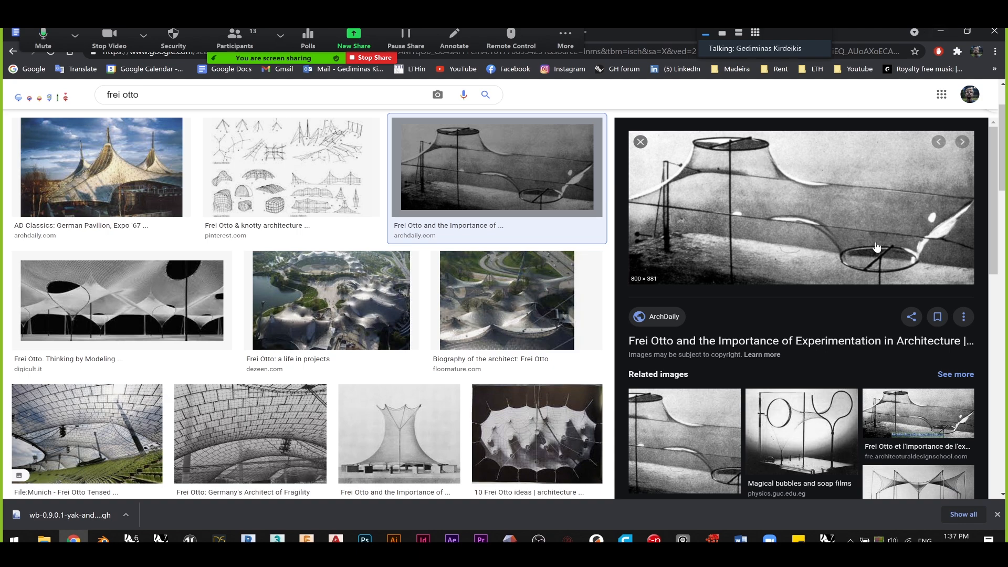
click(939, 32)
- Add a Kangaroo Show component to the canvas ahead of the Merge component
right_drag(344, 252, 272, 298)
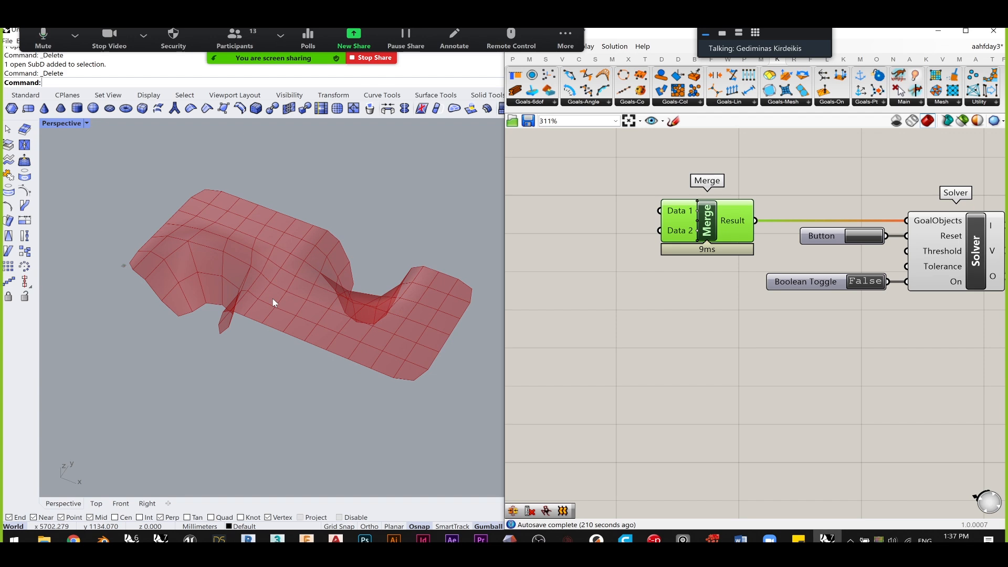
right_drag(540, 309, 687, 244)
double_click(687, 244)
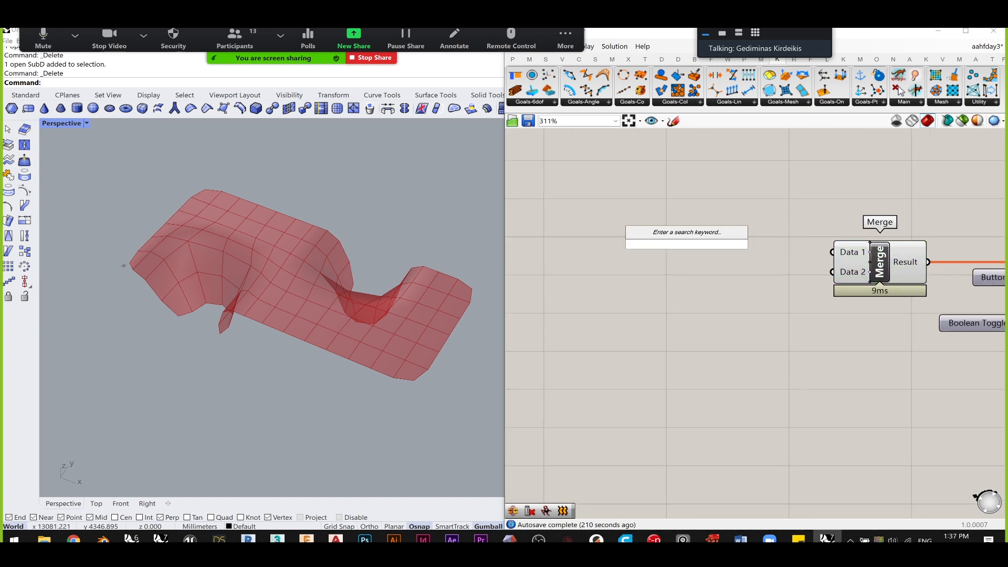
text(show)
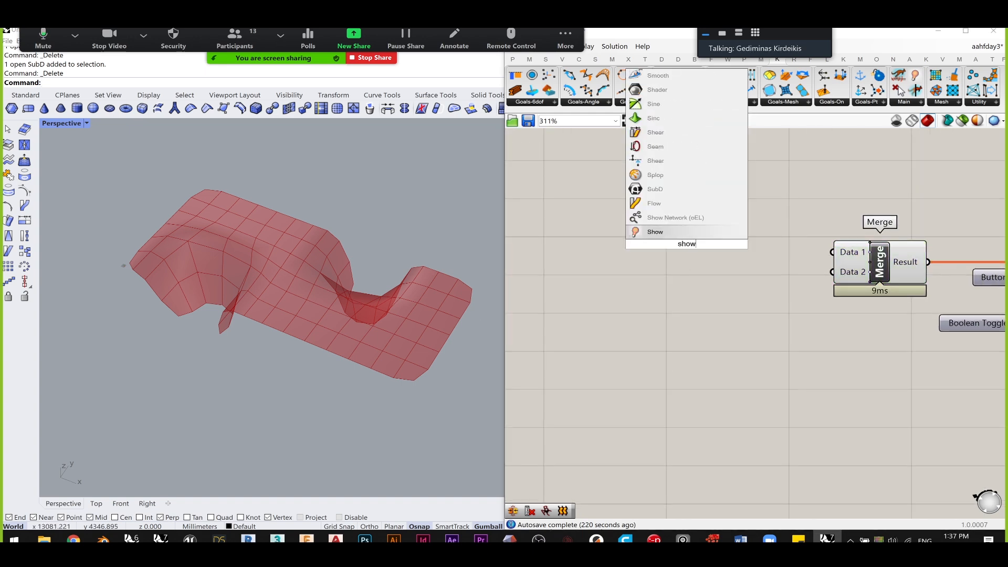
key(Return)
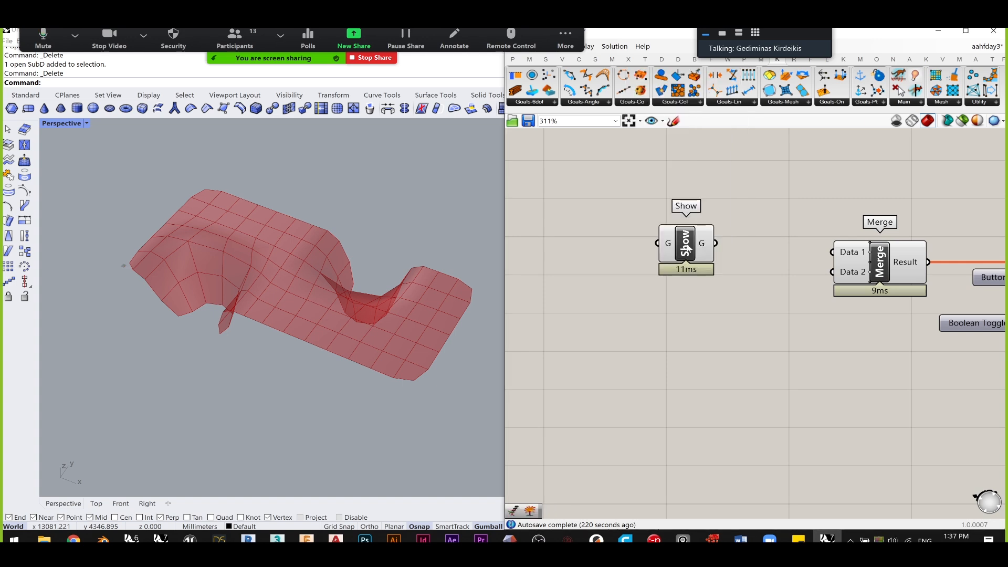
- Connect the Show component's G output to the Merge's Data 1 input and place Show slightly above the Merge
drag(715, 243, 832, 252)
drag(682, 251, 711, 224)
scroll(720, 216, down, 2)
click(685, 289)
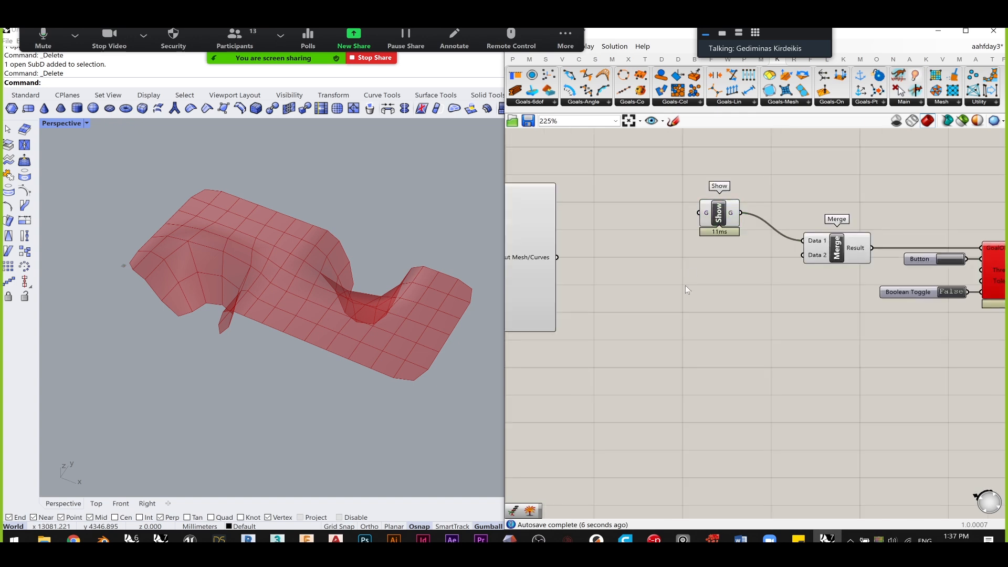
drag(719, 233, 729, 227)
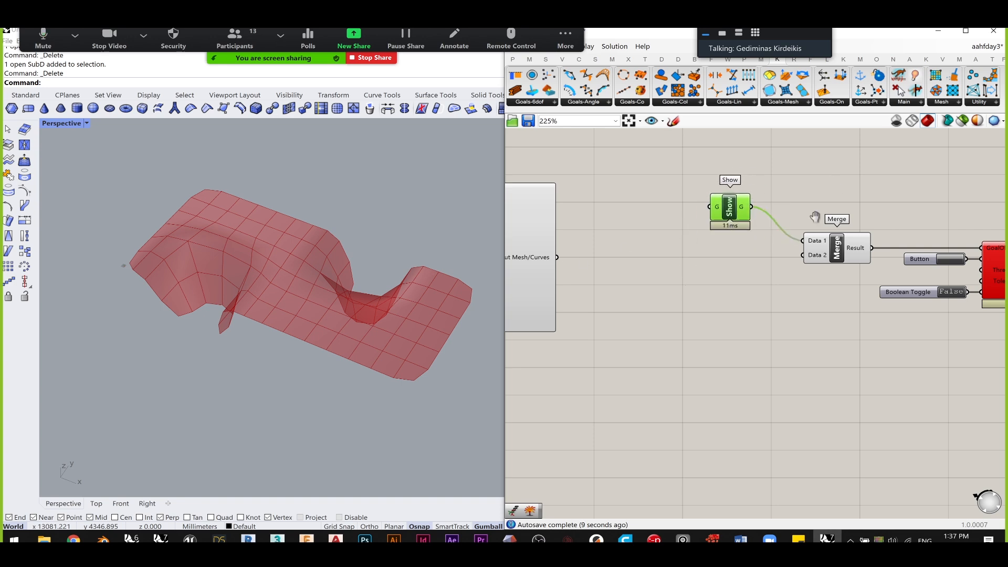
right_drag(854, 229, 617, 197)
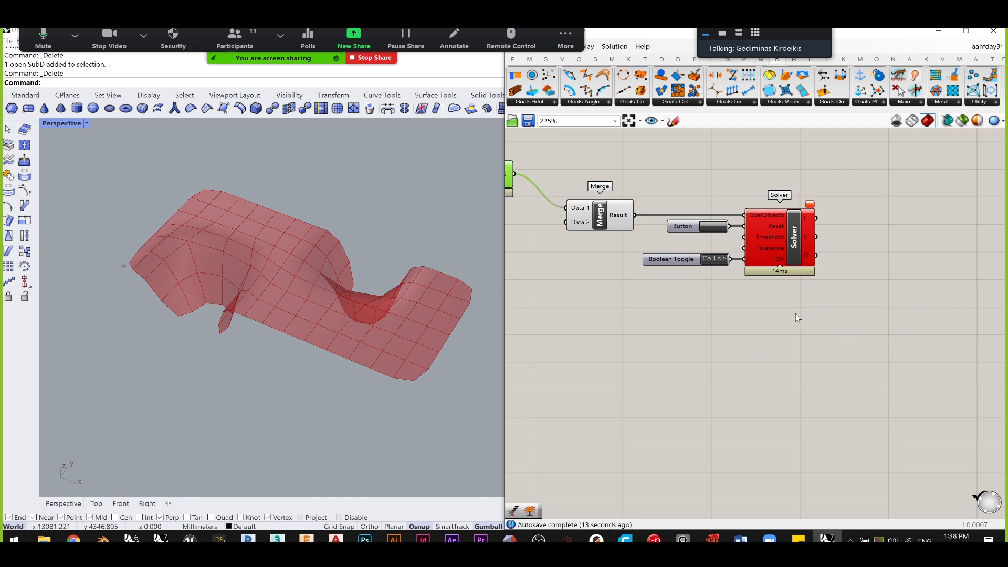
right_drag(810, 294, 971, 322)
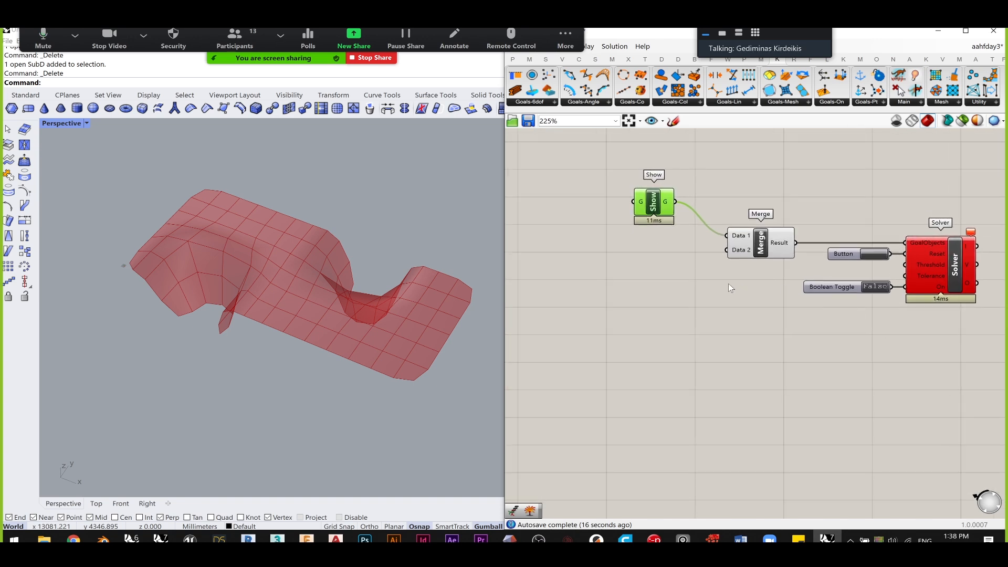
mouse_move(655, 206)
mouse_down()
mouse_move(644, 230)
mouse_move(652, 217)
mouse_up()
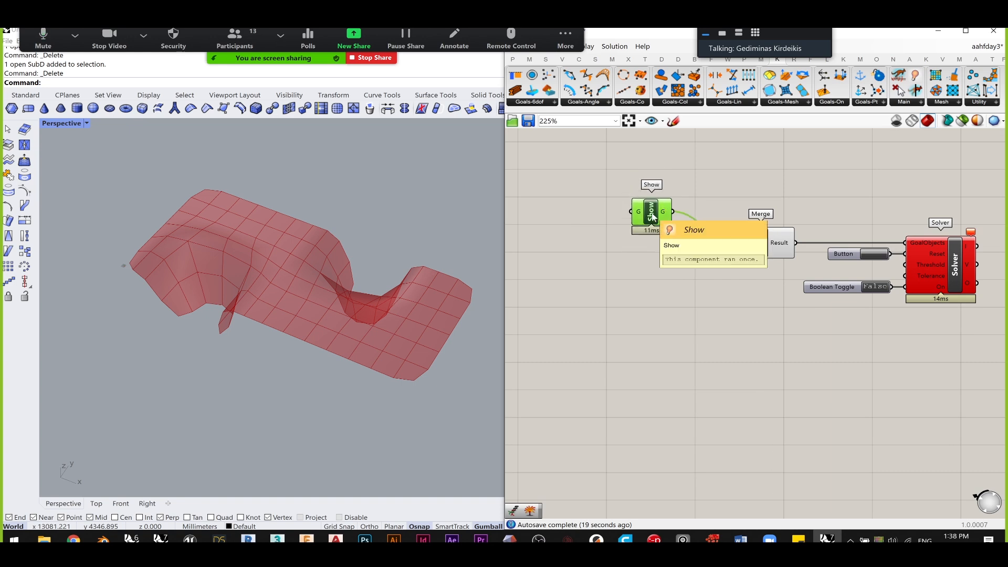
- Connect the Catmull-Clark Subdivision's Output Mesh/Curves to the Show component's G input and nudge the subdivision component slightly
right_drag(700, 196, 834, 180)
right_drag(603, 241, 643, 244)
drag(629, 242, 806, 200)
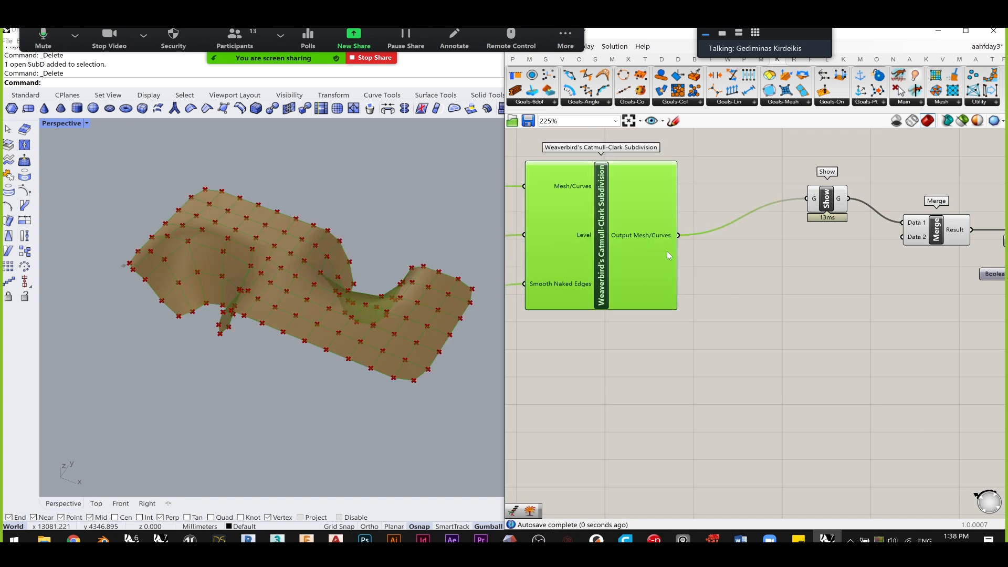
drag(600, 242, 604, 250)
click(765, 285)
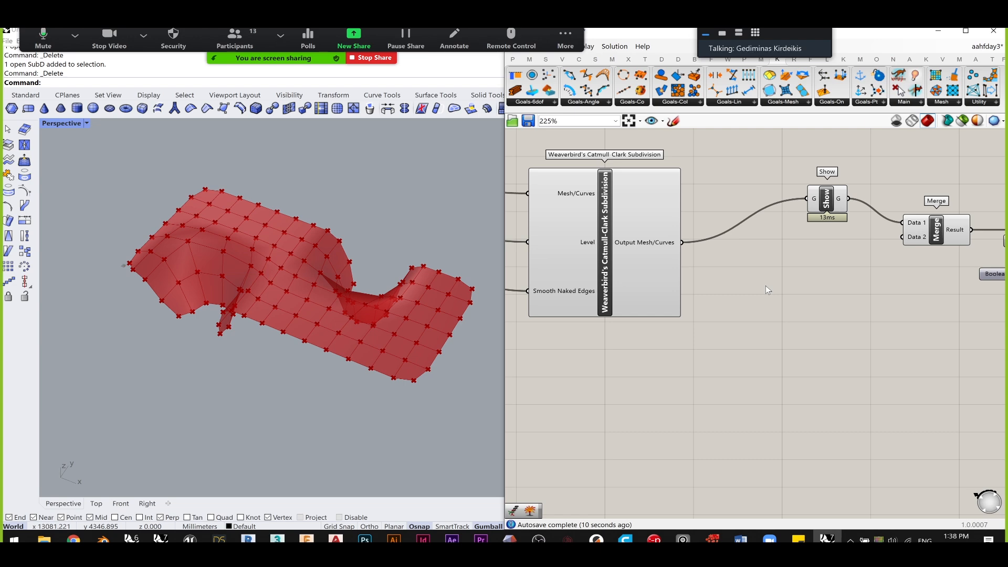
- Run the Solver with only the Show goal by setting its Boolean Toggle to True
scroll(852, 286, down, 3)
right_drag(755, 329, 539, 306)
scroll(787, 272, up, 4)
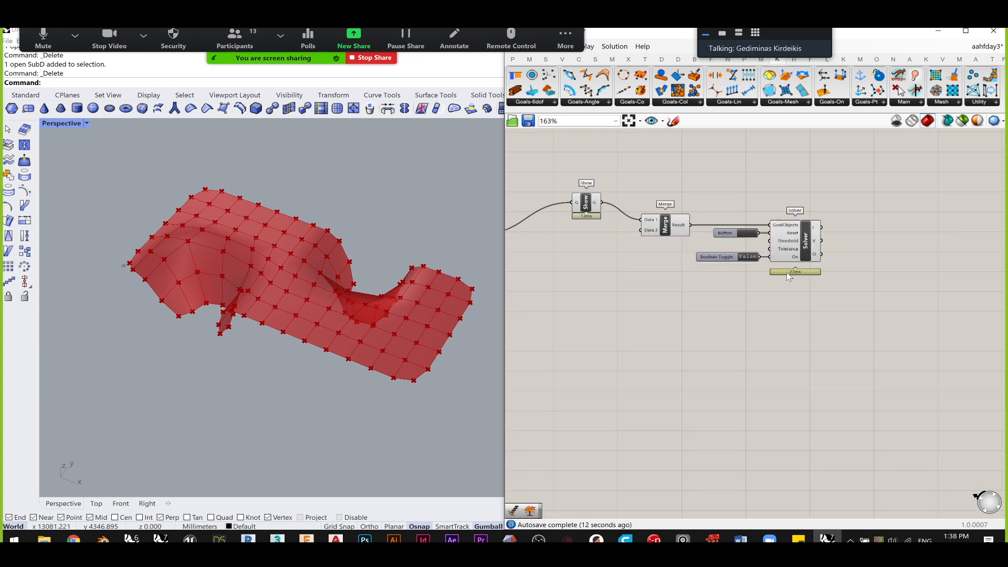
scroll(742, 256, up, 2)
right_drag(681, 236, 785, 255)
scroll(785, 254, down, 3)
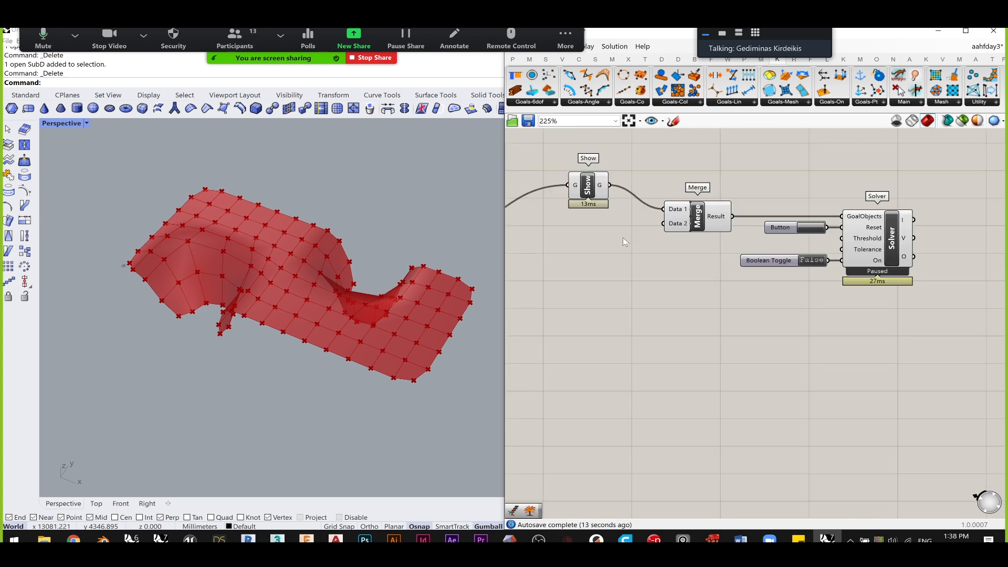
right_drag(551, 239, 657, 255)
right_drag(730, 270, 540, 260)
scroll(783, 250, up, 4)
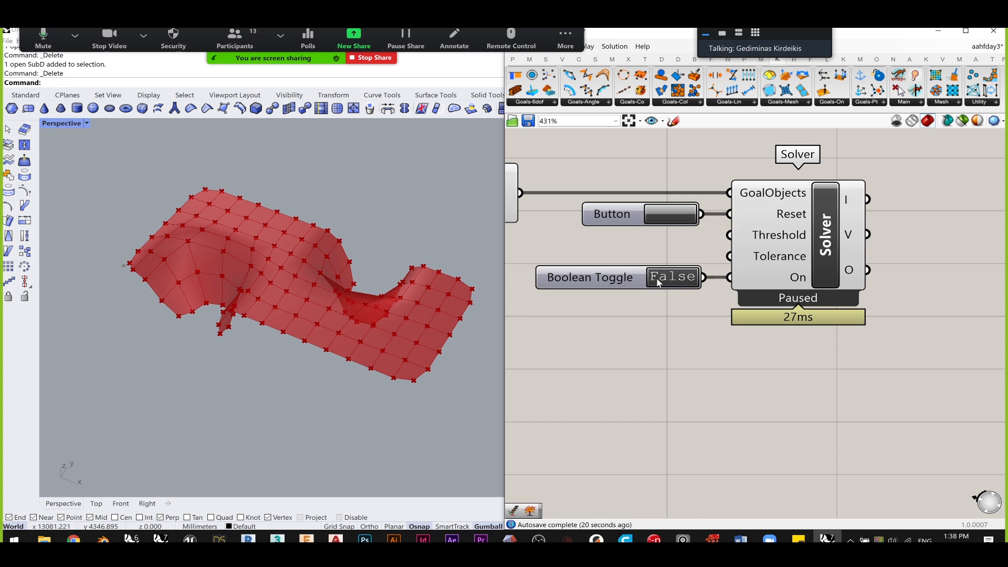
double_click(682, 281)
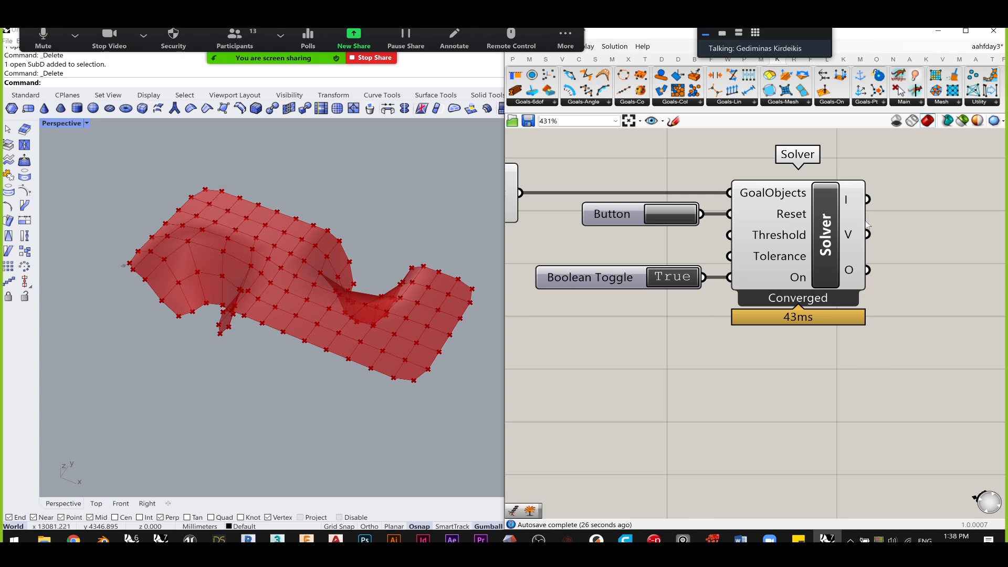
- Select the Solver and Show components in turn to examine which geometry each one previews in the viewport
drag(835, 223, 848, 229)
scroll(766, 216, down, 2)
right_drag(741, 224, 915, 246)
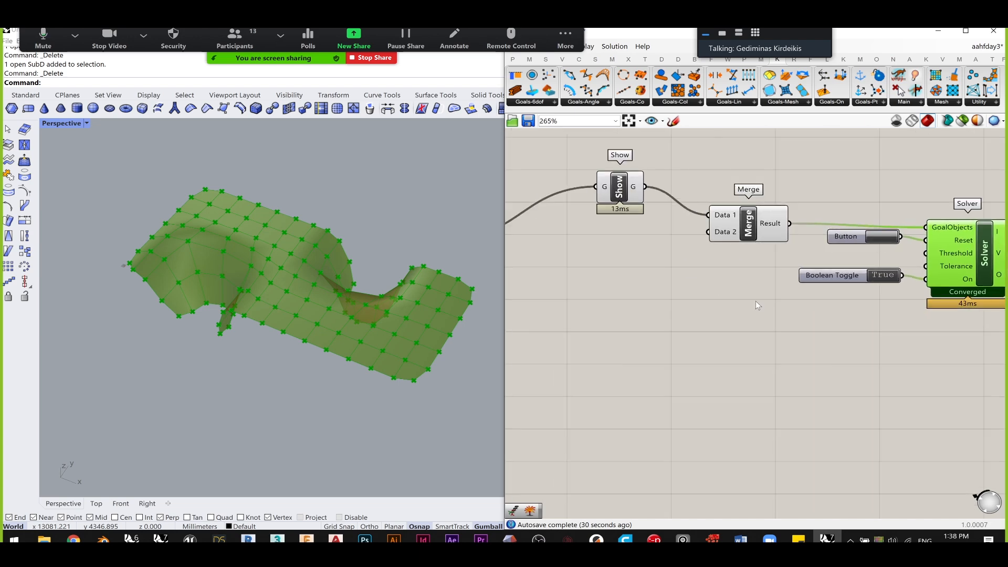
drag(618, 194, 633, 199)
scroll(604, 223, down, 3)
right_drag(530, 258, 547, 229)
scroll(657, 242, up, 2)
click(588, 218)
scroll(595, 212, down, 2)
scroll(596, 216, up, 2)
right_drag(830, 228, 641, 225)
scroll(640, 226, up, 3)
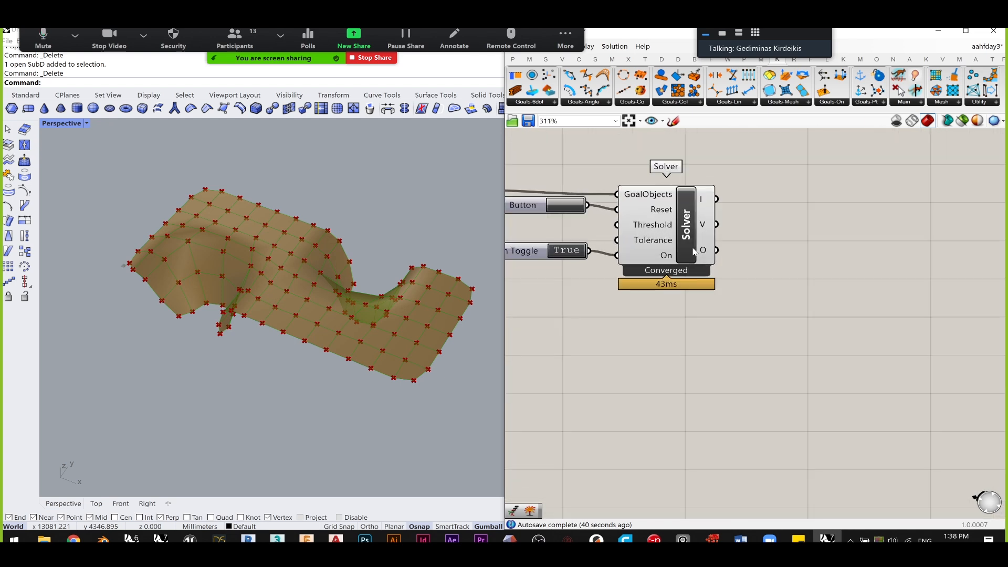
click(701, 253)
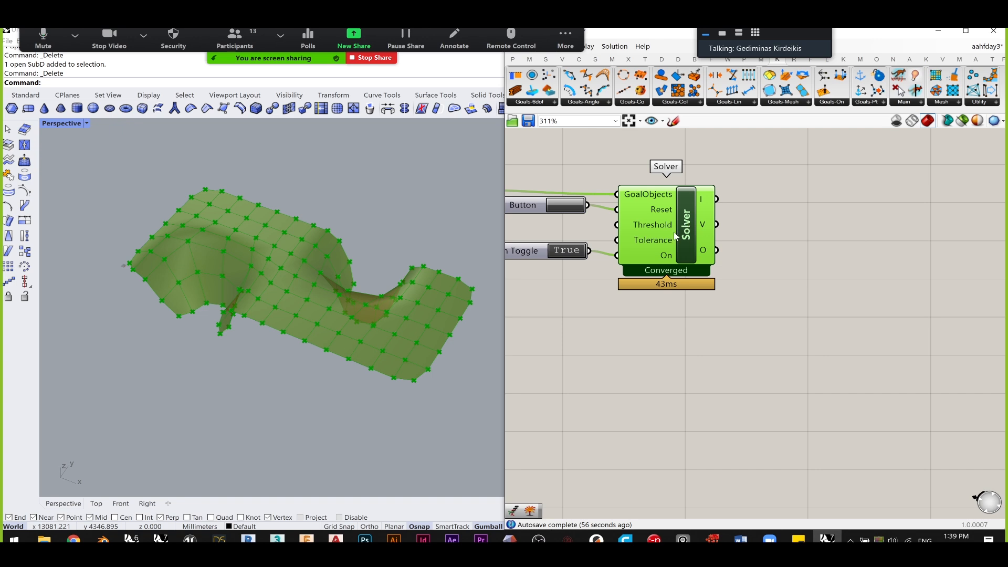
- Pause the Solver by setting its Boolean Toggle to False, and move the Toggle and Button closer to the Solver
scroll(687, 228, down, 3)
right_drag(699, 245, 912, 273)
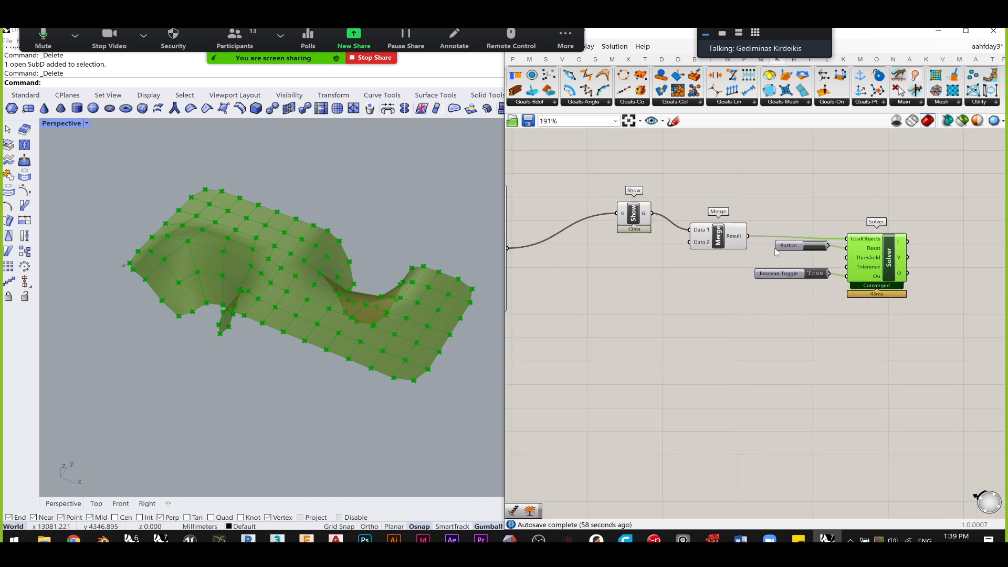
click(847, 332)
scroll(862, 298, up, 3)
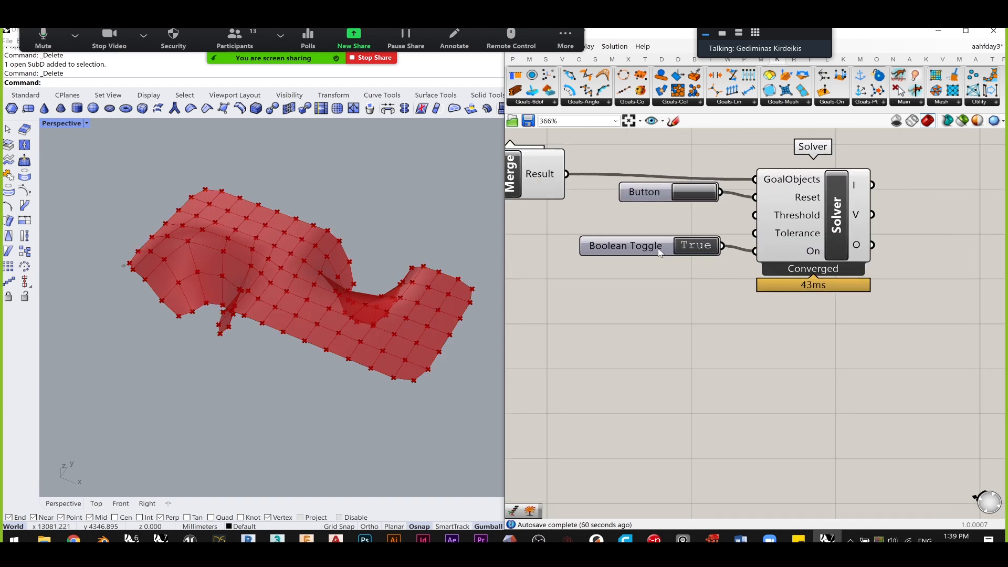
drag(659, 249, 672, 254)
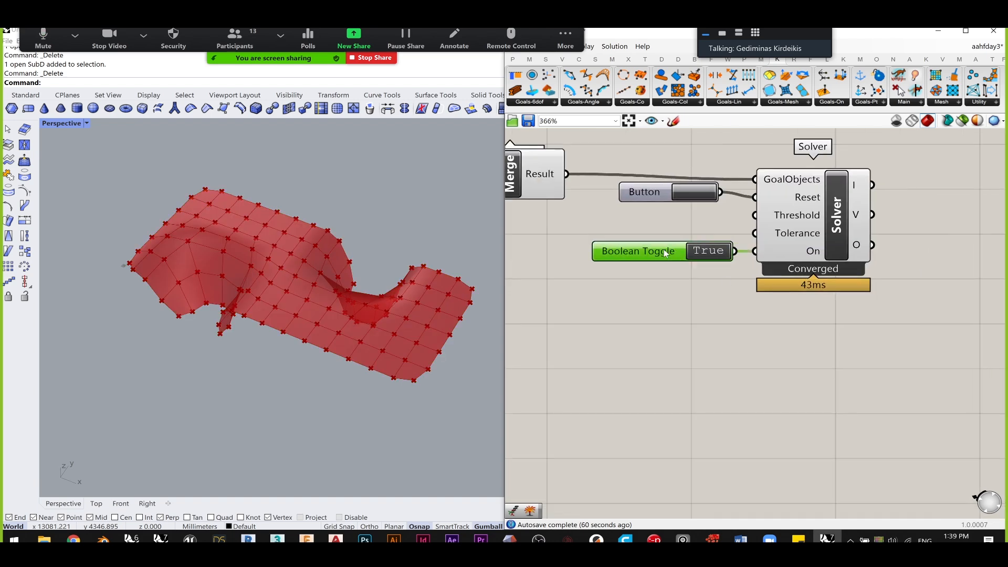
click(717, 253)
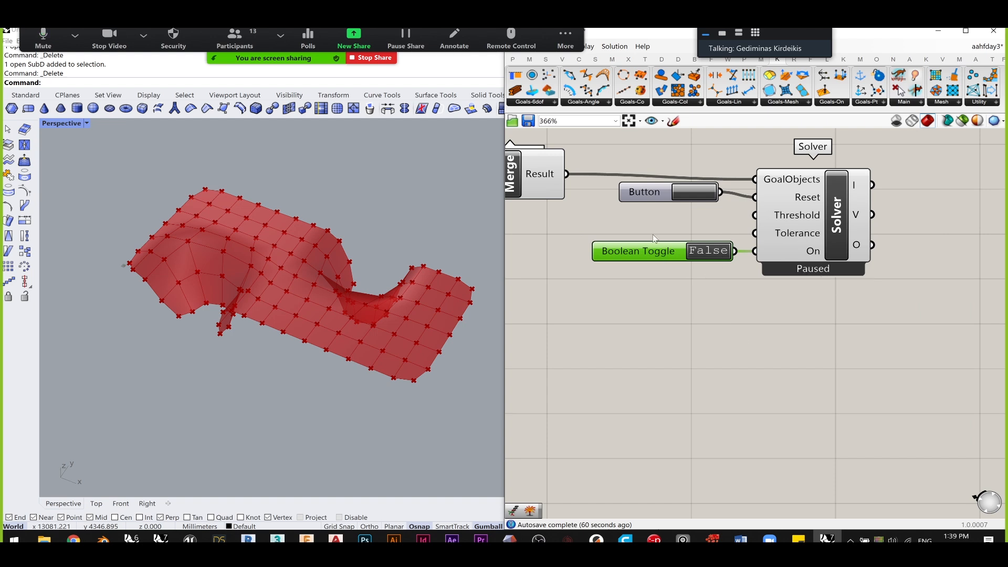
drag(647, 207, 663, 203)
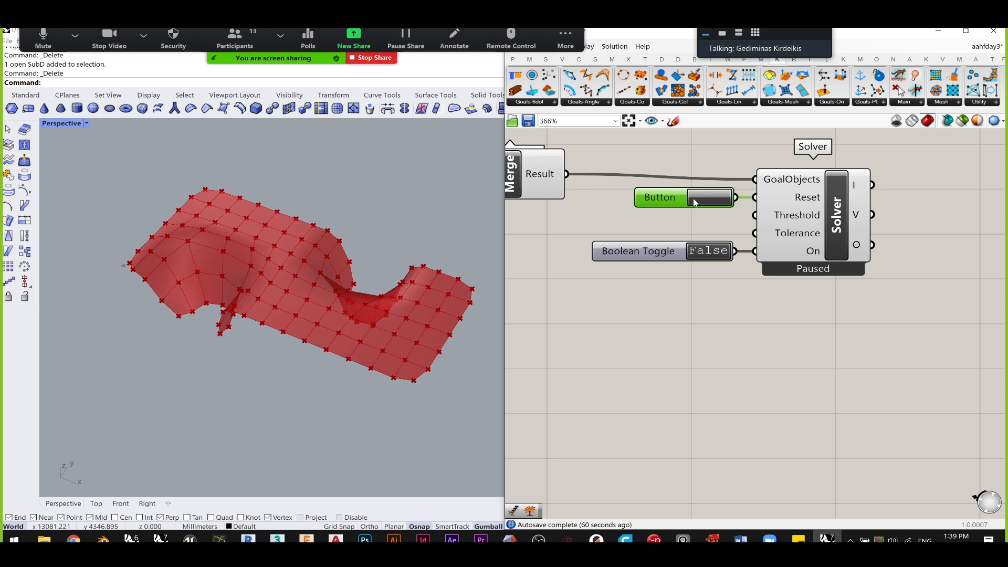
drag(689, 316, 699, 305)
- Move the Merge, Button, Boolean Toggle and Solver together away from Show, then shift Show closer to them to leave space for more goals
scroll(699, 305, down, 3)
right_drag(674, 289, 776, 286)
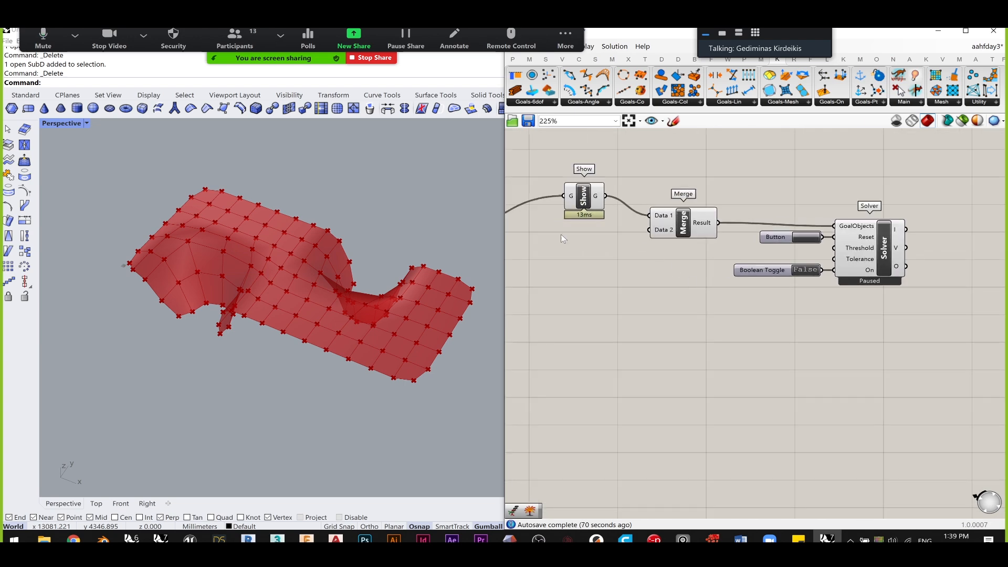
right_drag(549, 230, 705, 238)
scroll(737, 234, down, 1)
drag(742, 210, 735, 197)
right_drag(735, 198, 615, 192)
drag(929, 326, 698, 210)
drag(861, 247, 918, 249)
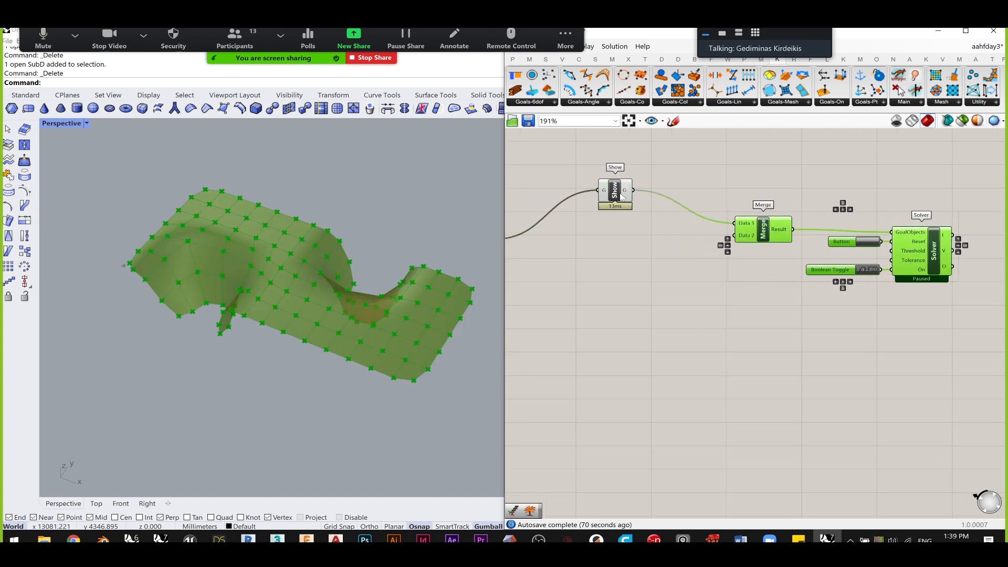
drag(622, 192, 650, 192)
click(725, 171)
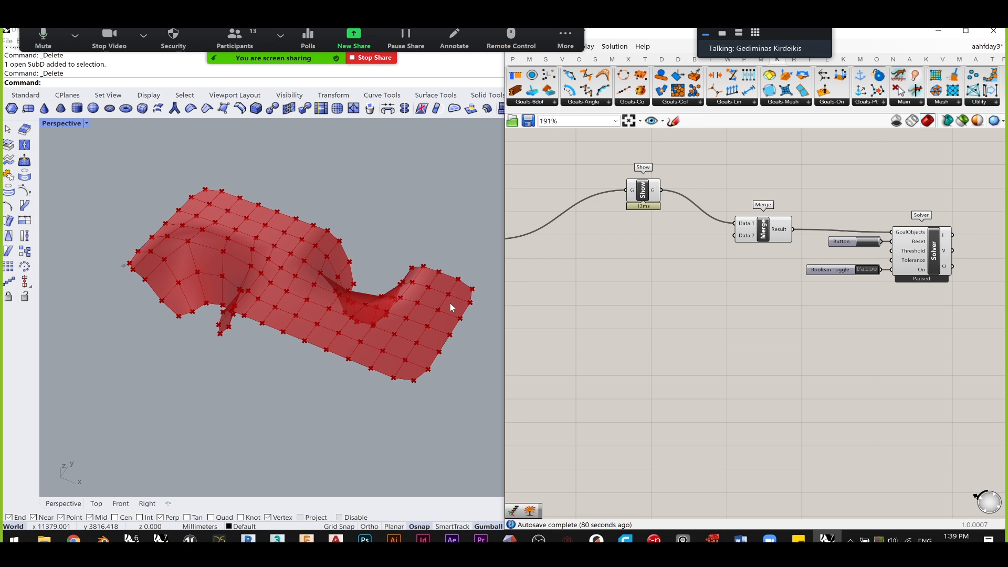
- Add an EdgeLengths mesh goal component to the canvas directly below Show
click(783, 104)
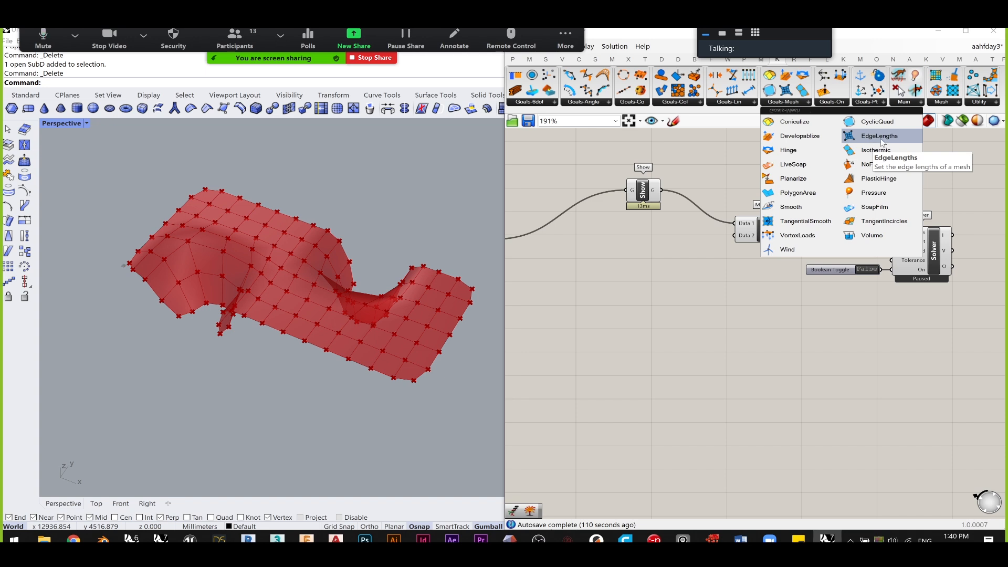
click(871, 140)
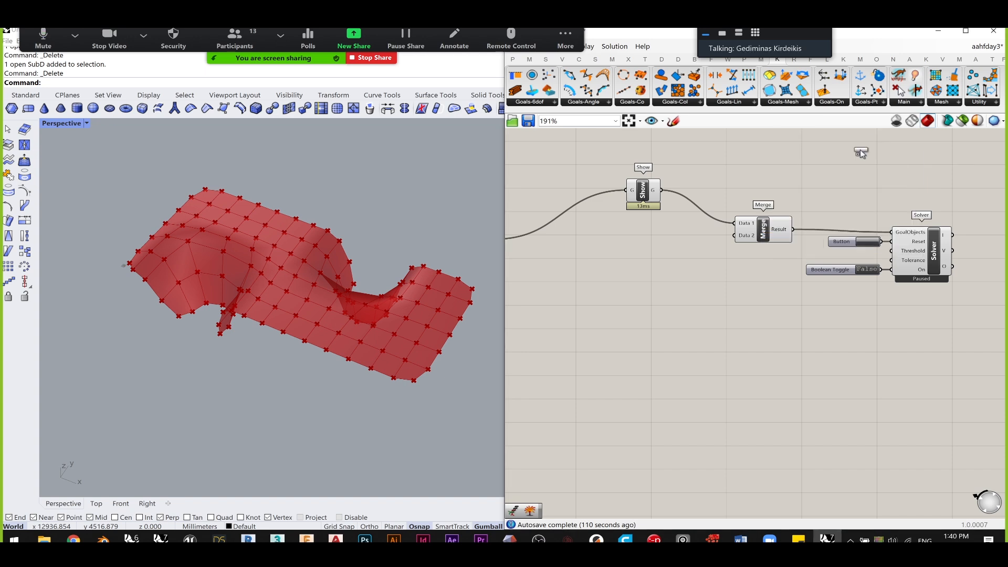
click(647, 258)
scroll(645, 258, up, 3)
right_drag(697, 287, 786, 282)
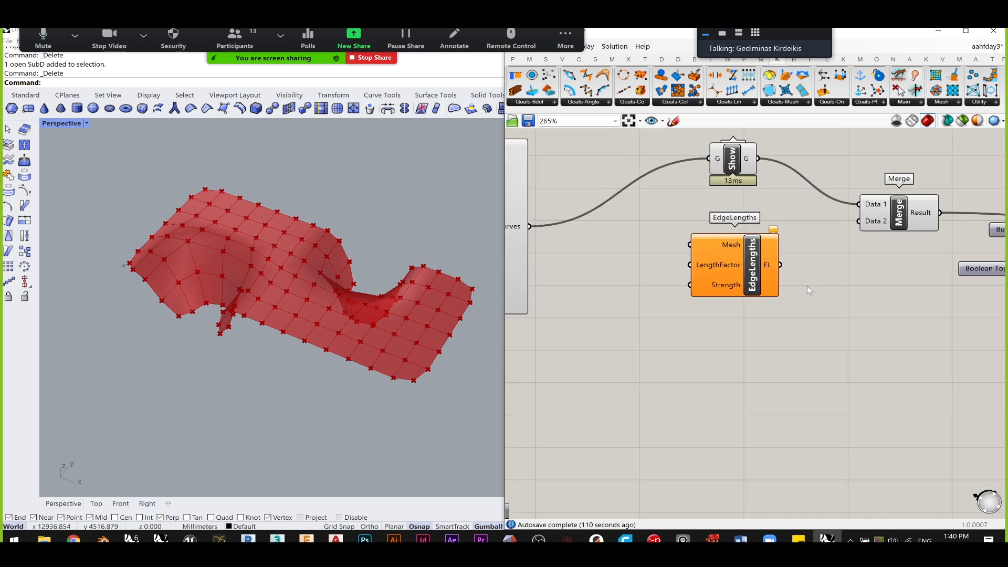
- Connect the EdgeLengths component's EL output to the Merge's second data input so it feeds the Solver
drag(780, 265, 861, 221)
right_drag(803, 317, 625, 333)
right_drag(933, 319, 925, 318)
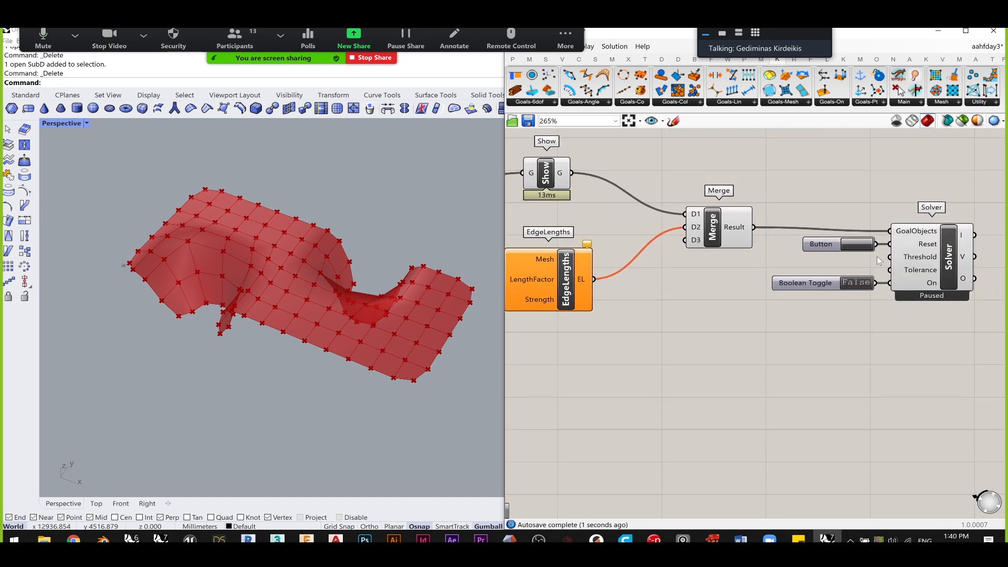
scroll(825, 281, down, 1)
right_drag(646, 316, 715, 320)
scroll(973, 306, up, 2)
right_drag(943, 310, 857, 327)
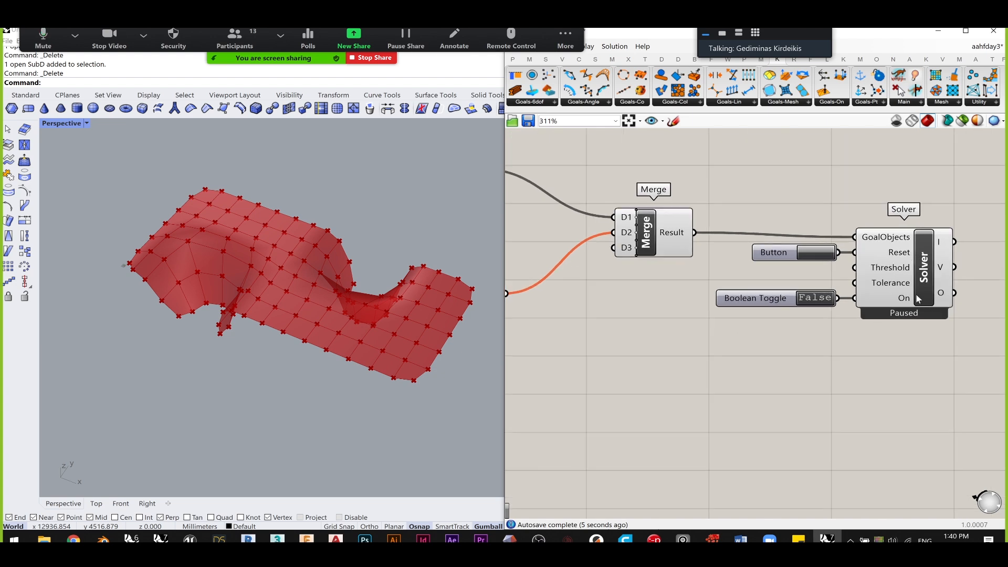
- Reposition the EdgeLengths component on the canvas so it sits below Show with clear space before the Merge
double_click(817, 304)
double_click(817, 303)
right_drag(800, 198, 929, 193)
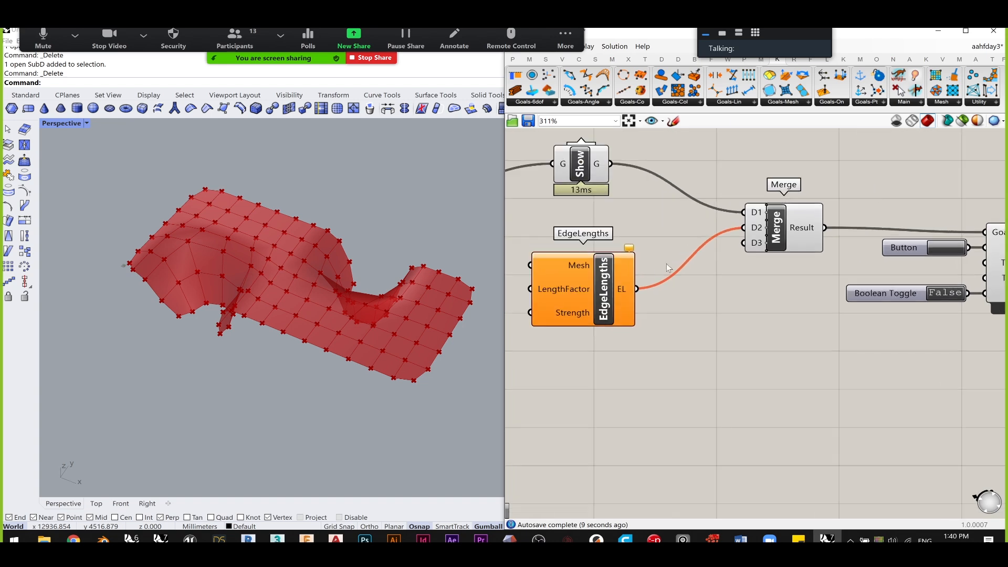
right_drag(624, 252, 684, 248)
drag(650, 287, 666, 269)
scroll(706, 252, down, 2)
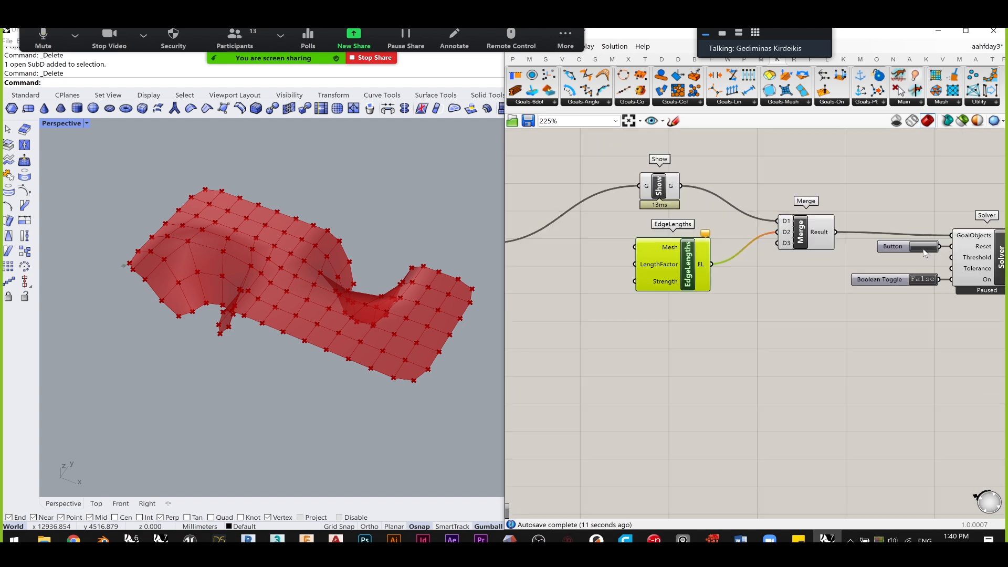
scroll(663, 270, up, 1)
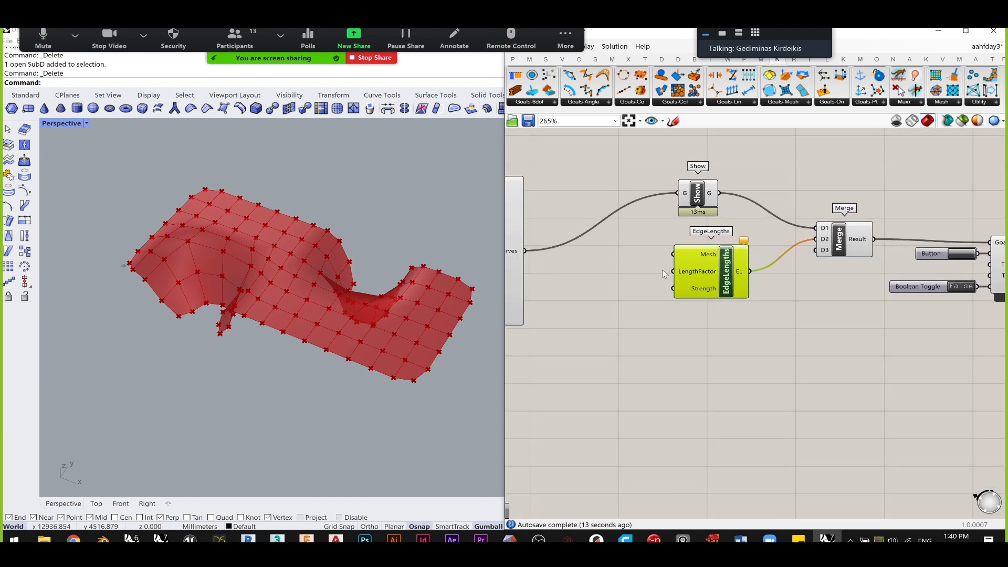
drag(733, 269, 720, 277)
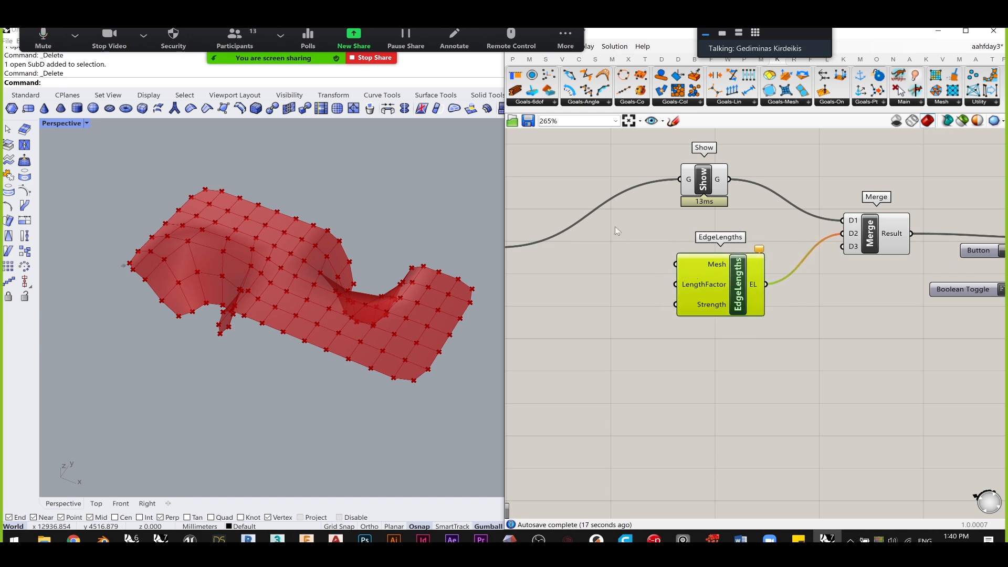
mouse_move(723, 284)
drag(723, 284, 720, 283)
- Add a Number Slider with the value 0 and place it next to EdgeLengths' LengthFactor input
scroll(278, 272, up, 5)
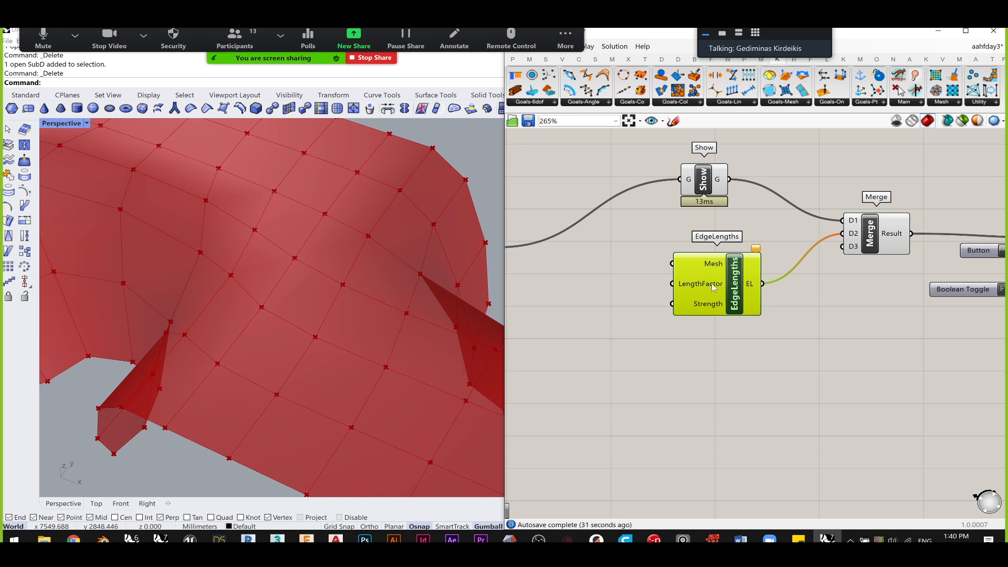
mouse_move(714, 287)
right_drag(588, 303, 655, 304)
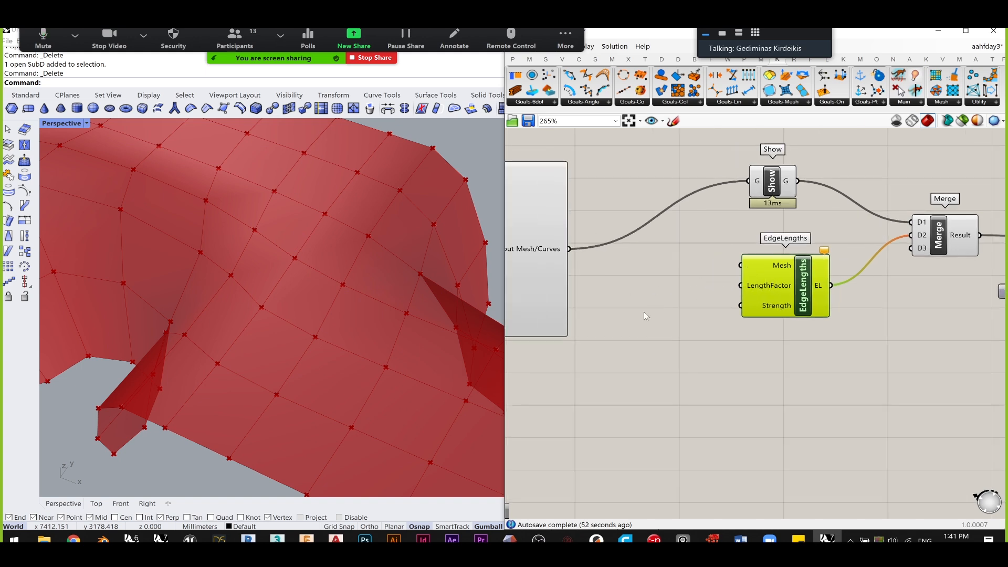
click(661, 307)
double_click(661, 306)
text(0)
key(Return)
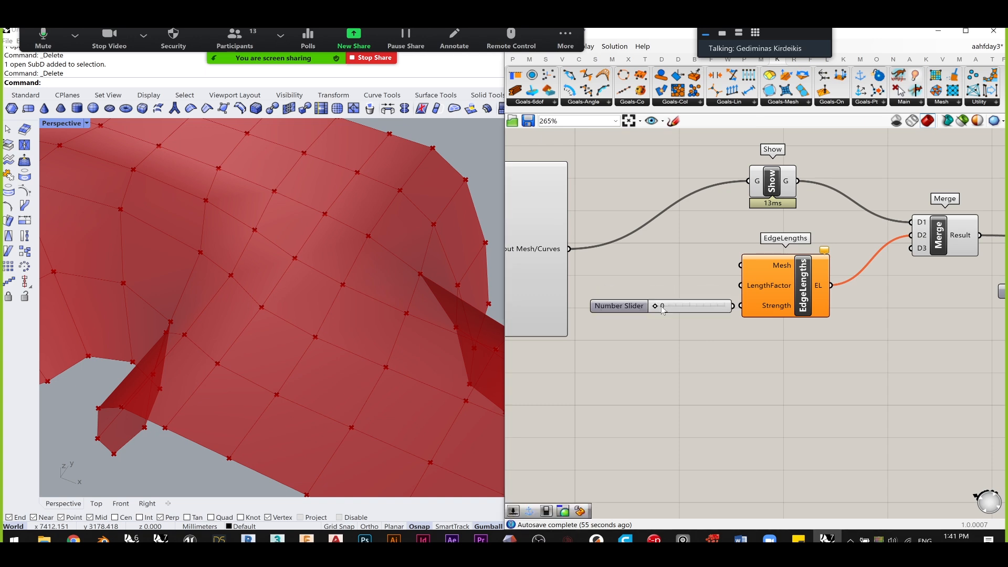
drag(660, 307, 651, 288)
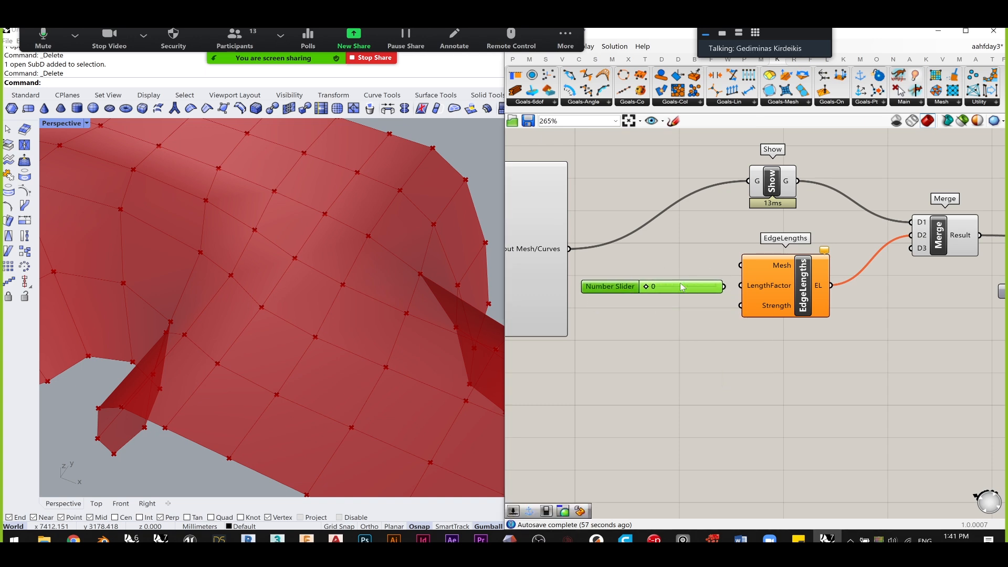
- Connect the Number Slider to the LengthFactor input of EdgeLengths
scroll(302, 253, down, 5)
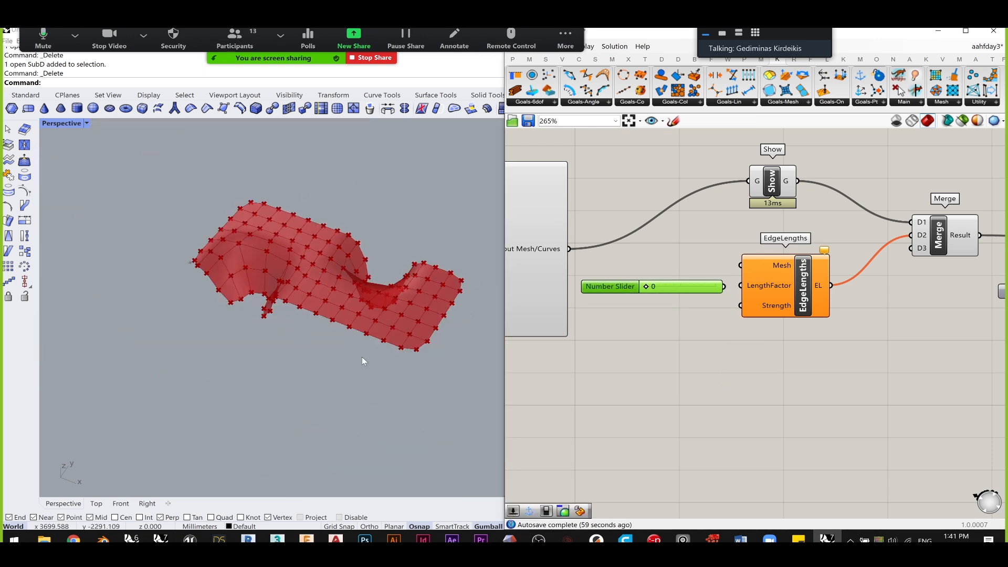
scroll(731, 273, up, 3)
drag(721, 296, 745, 297)
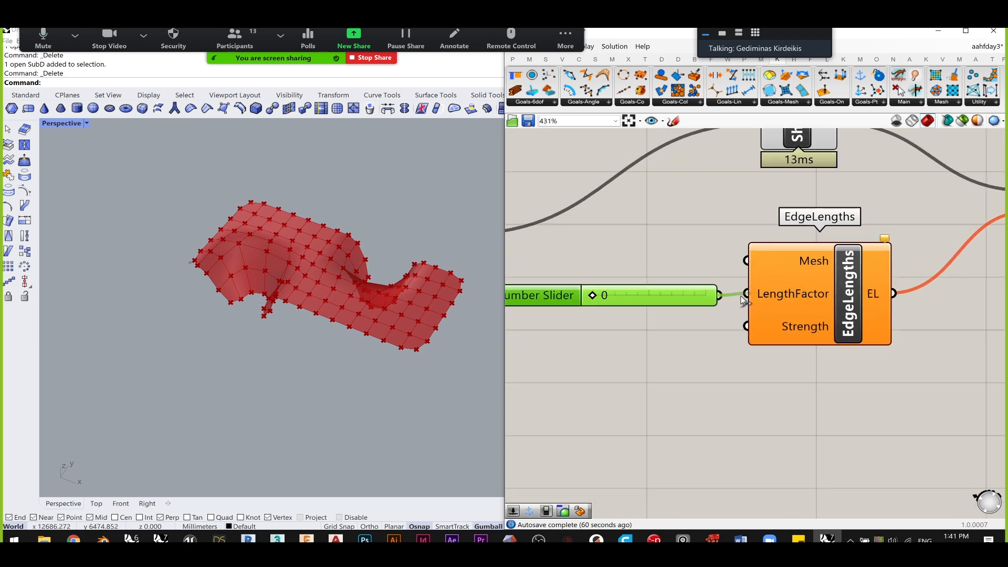
click(647, 257)
- Connect the Output Mesh/Curves of Weaverbird's Catmull-Clark Subdivision to the Mesh input of EdgeLengths
scroll(804, 278, down, 2)
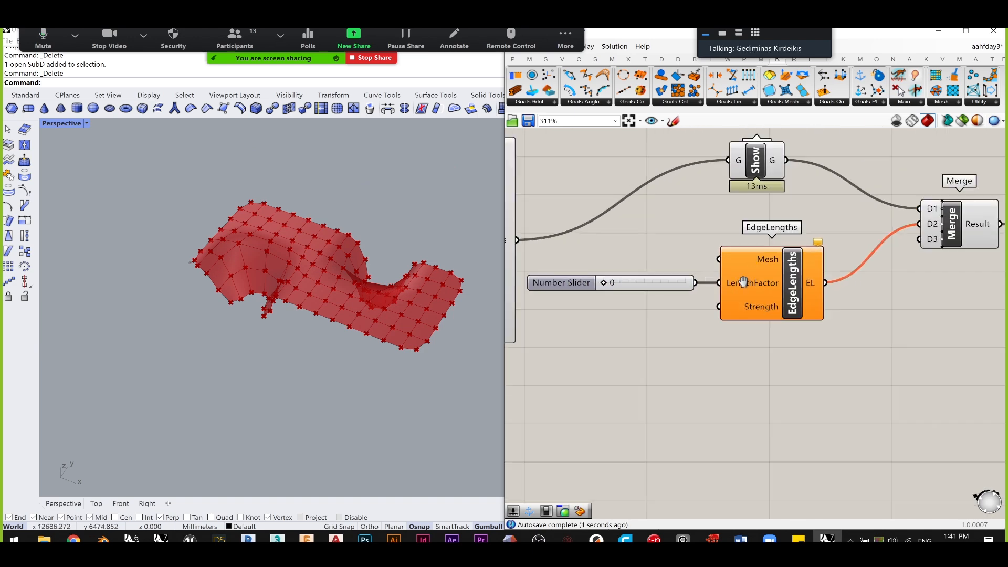
right_drag(558, 235, 626, 237)
click(626, 255)
drag(642, 251, 845, 271)
click(829, 231)
right_drag(864, 264, 822, 249)
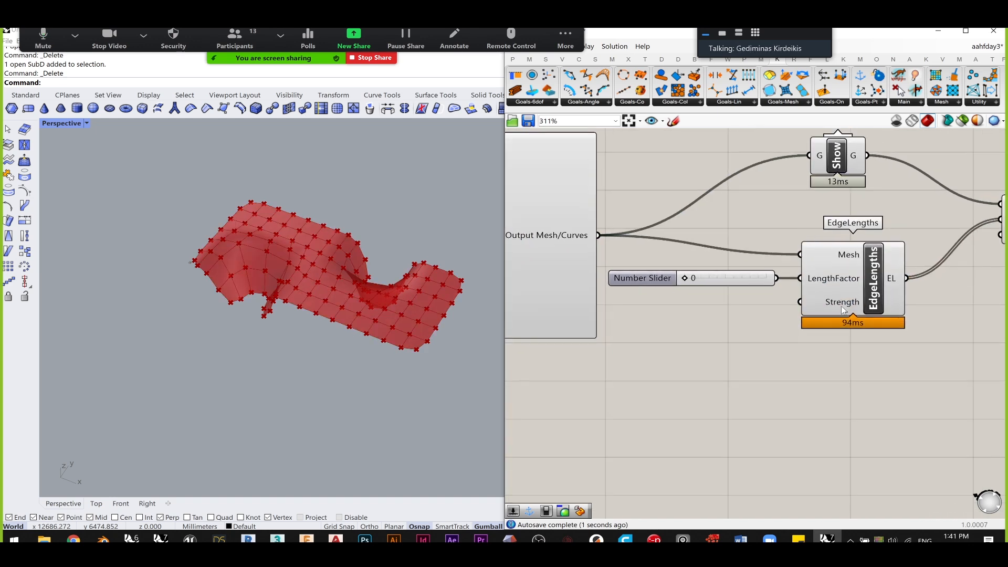
- Turn off the preview of Weaverbird's Catmull-Clark Subdivision, Show, EdgeLengths and Merge, leaving the Solver's preview on
mouse_move(842, 302)
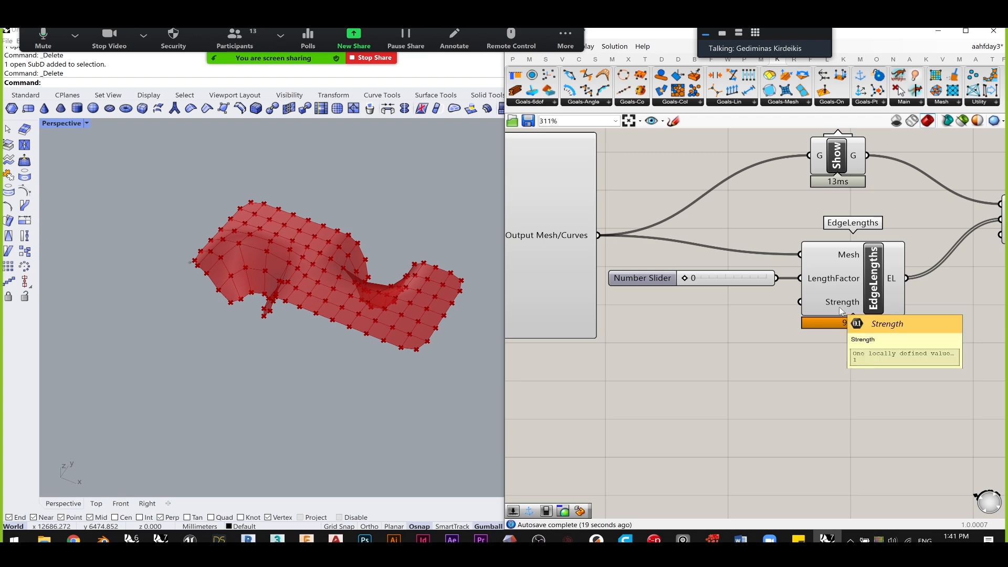
scroll(839, 306, down, 3)
drag(855, 401, 530, 196)
middle_click(536, 199)
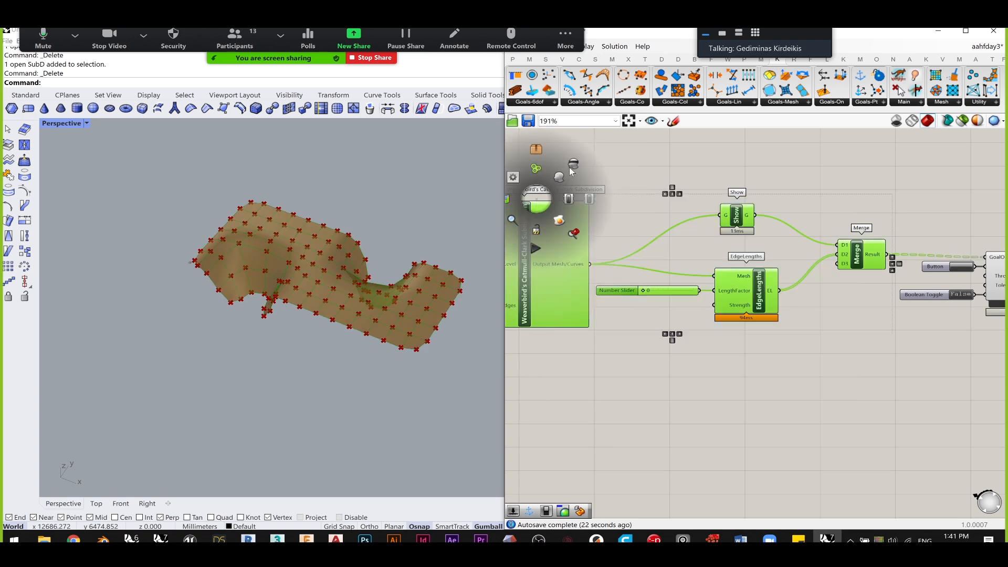
click(758, 175)
scroll(651, 325, down, 4)
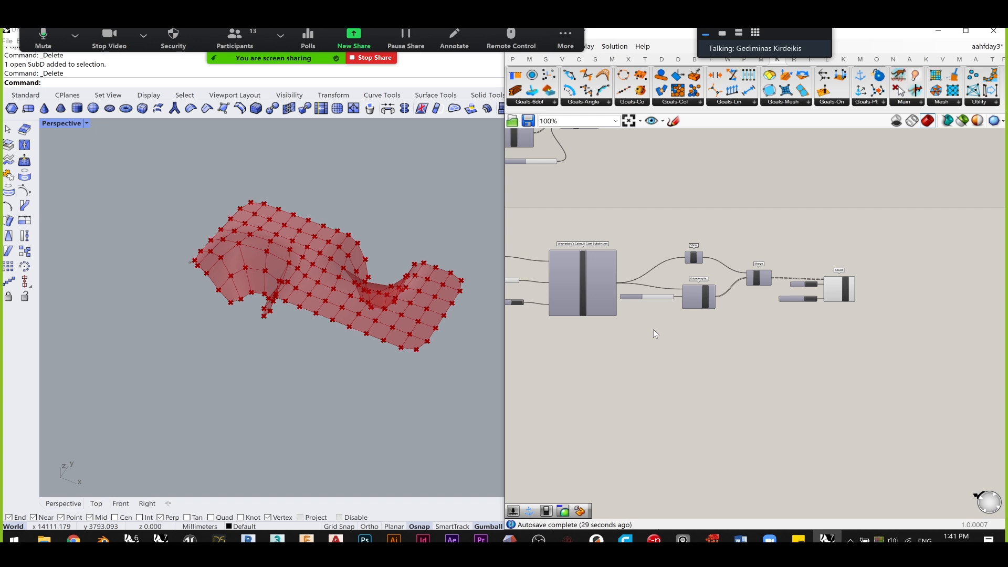
- Test the simulation by setting the Solver's Boolean Toggle to True and resetting it repeatedly, and end with the Toggle on False and a reset
scroll(784, 299, up, 9)
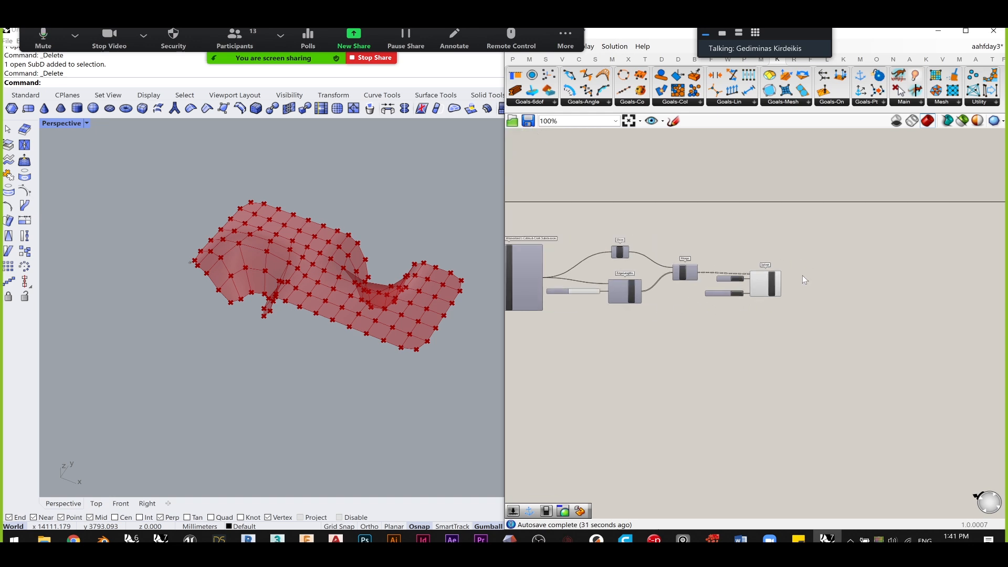
right_drag(623, 308, 693, 279)
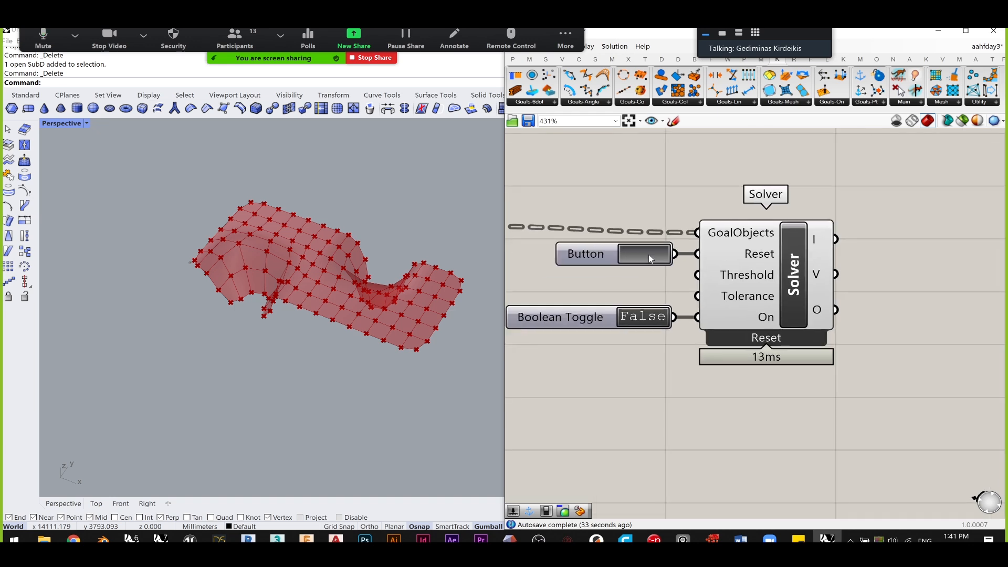
double_click(640, 317)
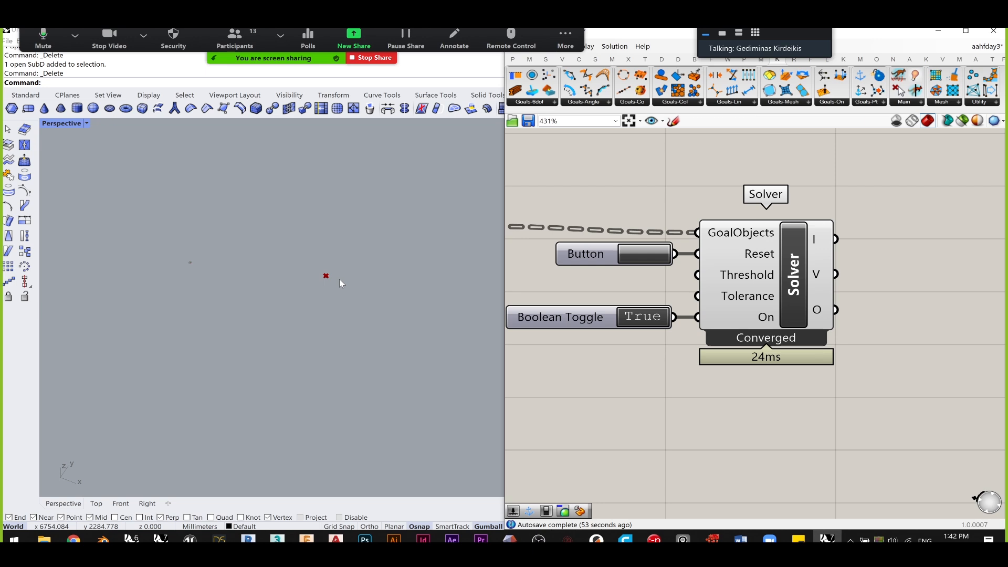
click(656, 257)
click(645, 257)
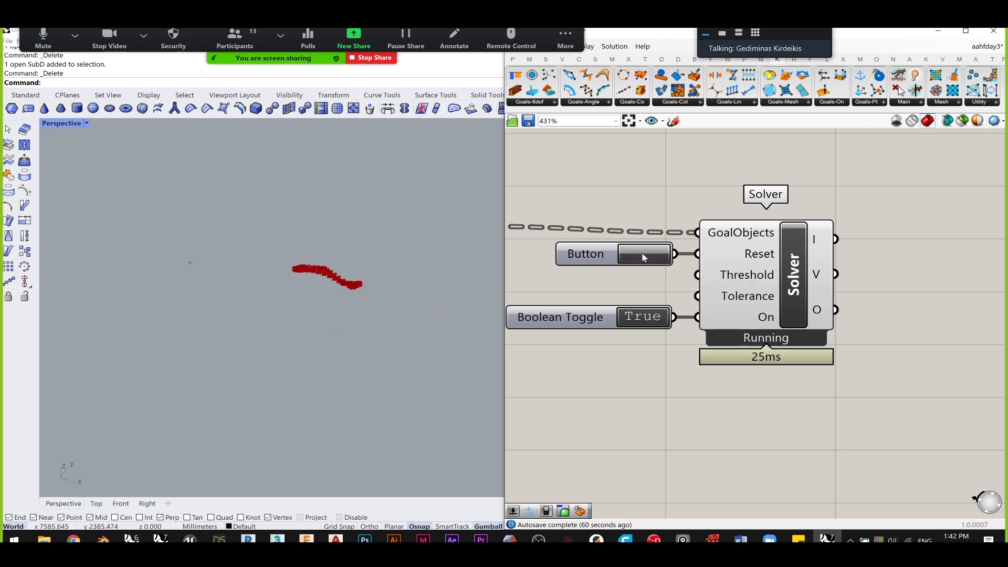
click(645, 258)
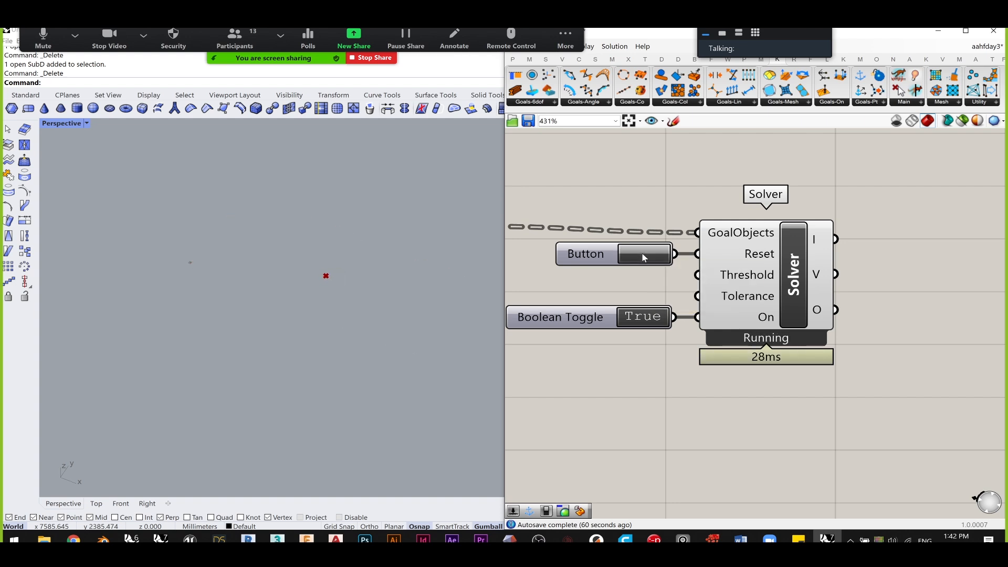
click(642, 317)
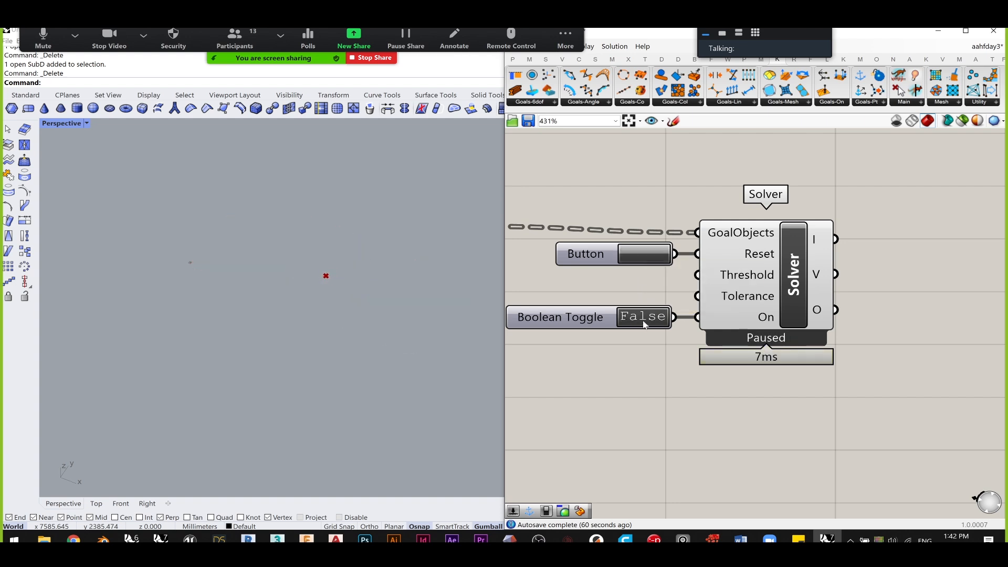
click(643, 254)
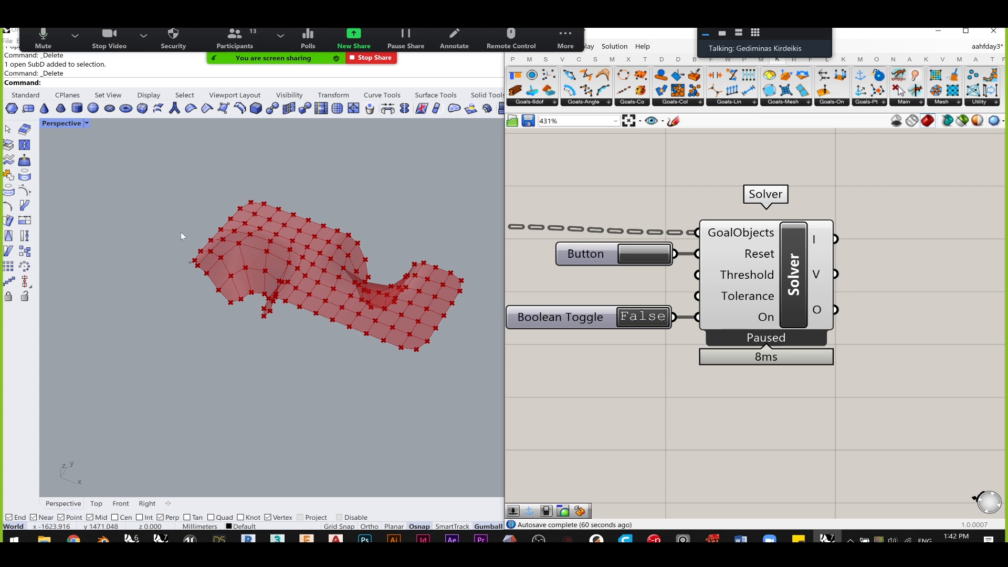
- Switch to Chrome to look at the Frei Otto image results, and return to the Solver definition in Grasshopper
click(74, 539)
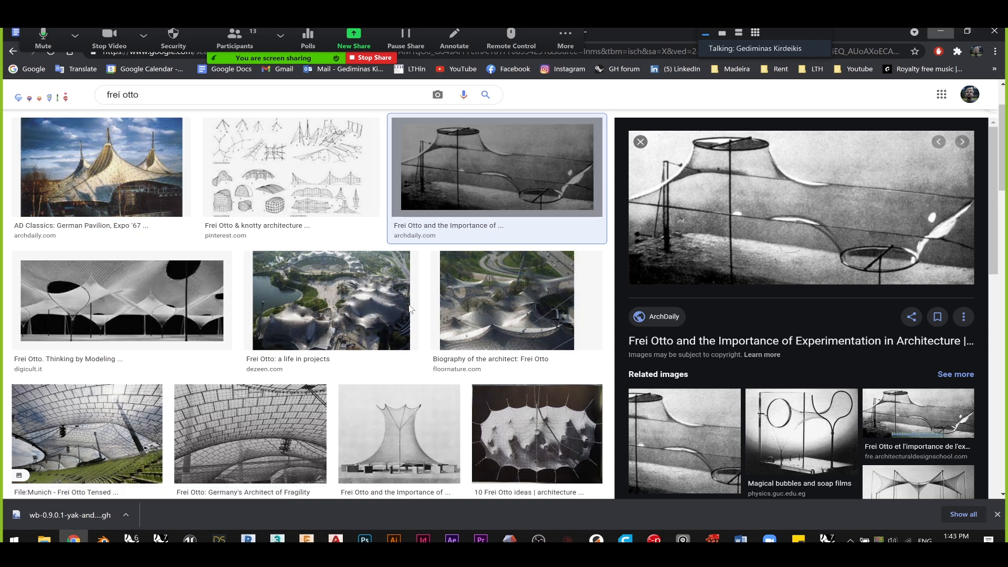
key(alt+Tab)
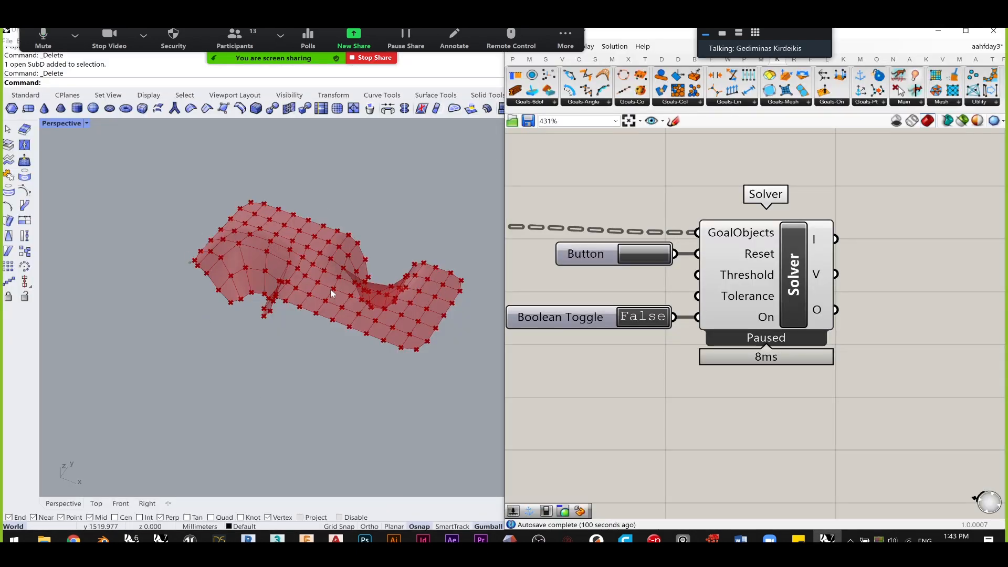
scroll(759, 320, down, 4)
right_drag(611, 351, 772, 320)
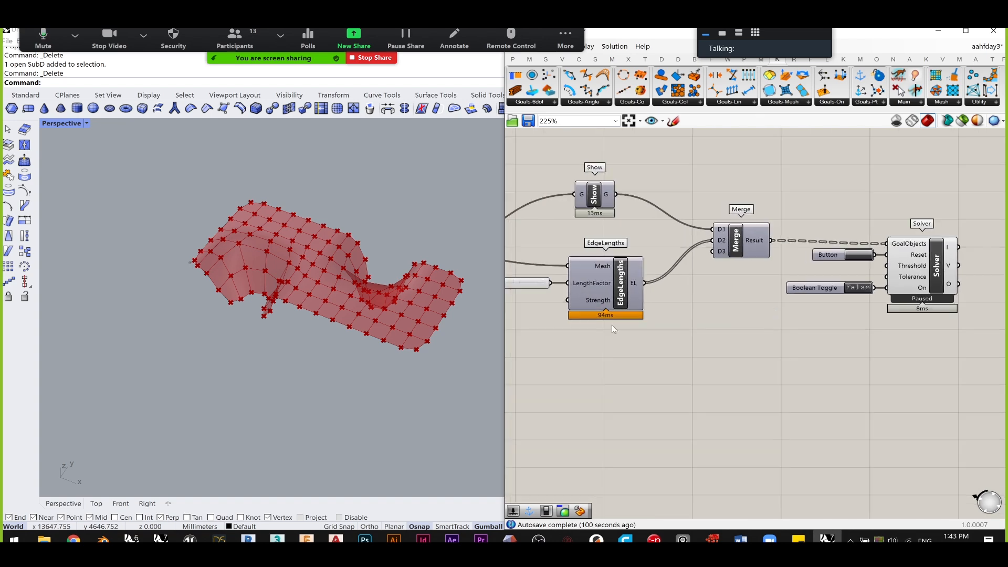
- Add a Kangaroo Anchor component below the EdgeLengths component
scroll(625, 330, up, 3)
click(704, 284)
drag(721, 266, 716, 259)
click(863, 318)
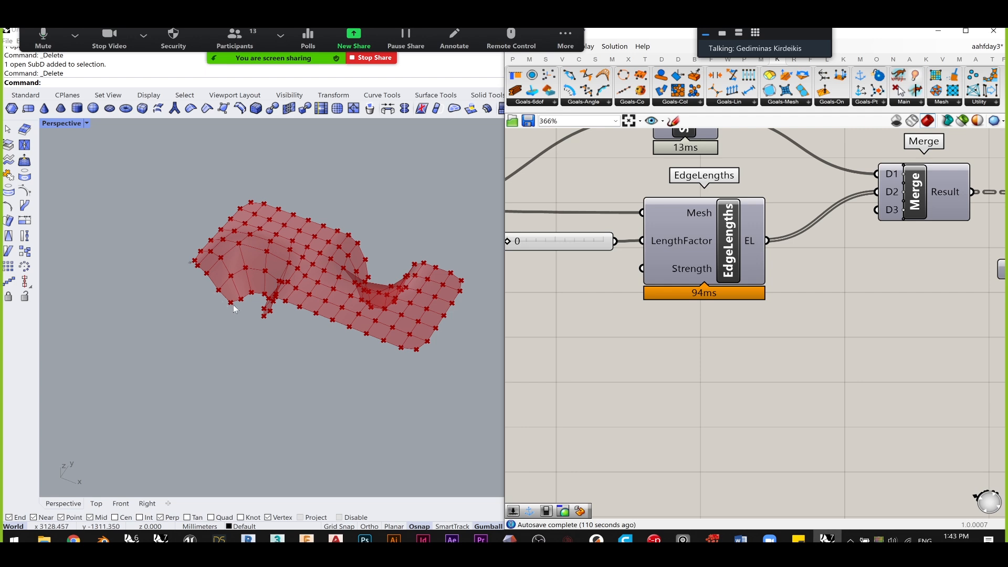
right_drag(257, 322, 271, 319)
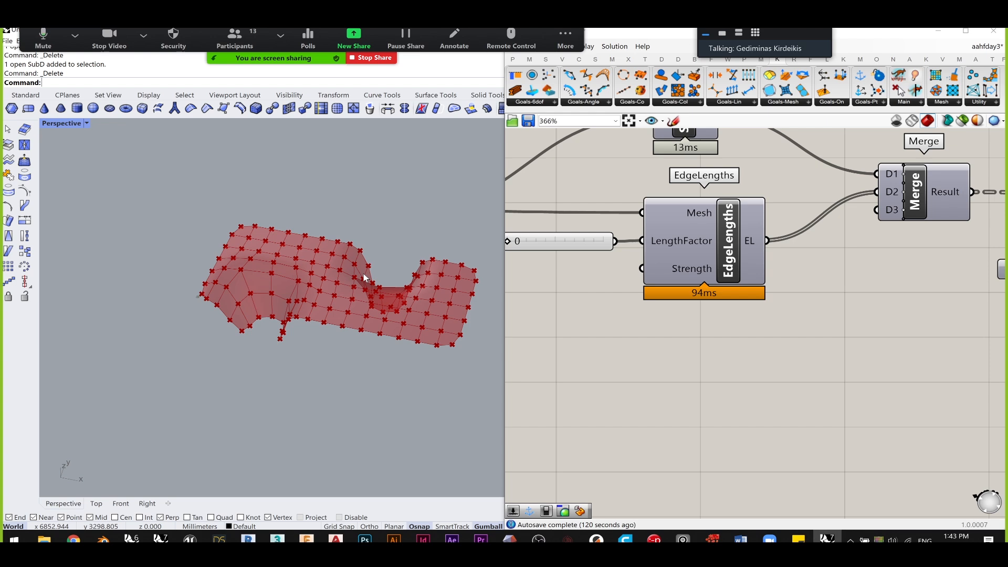
double_click(708, 365)
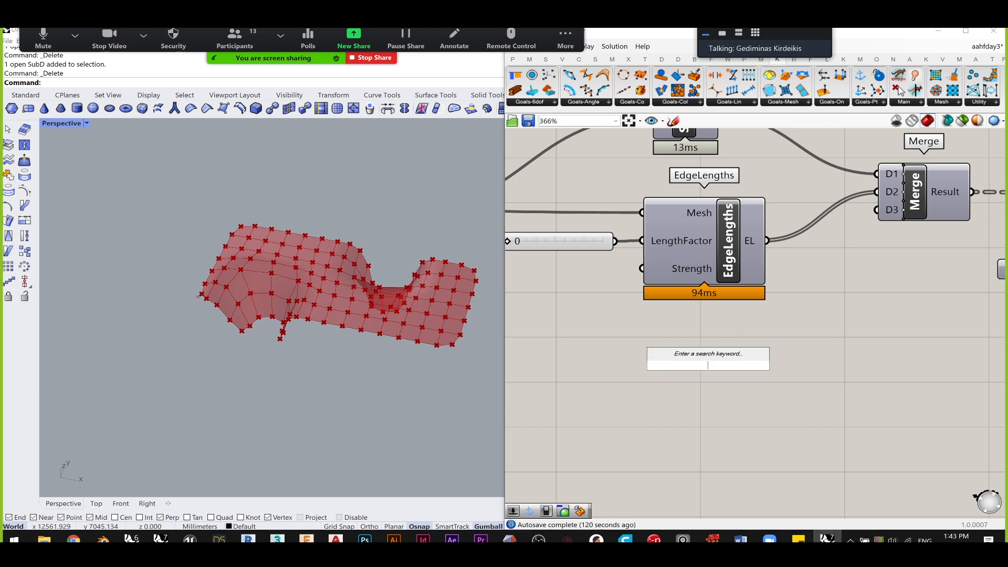
text(anc)
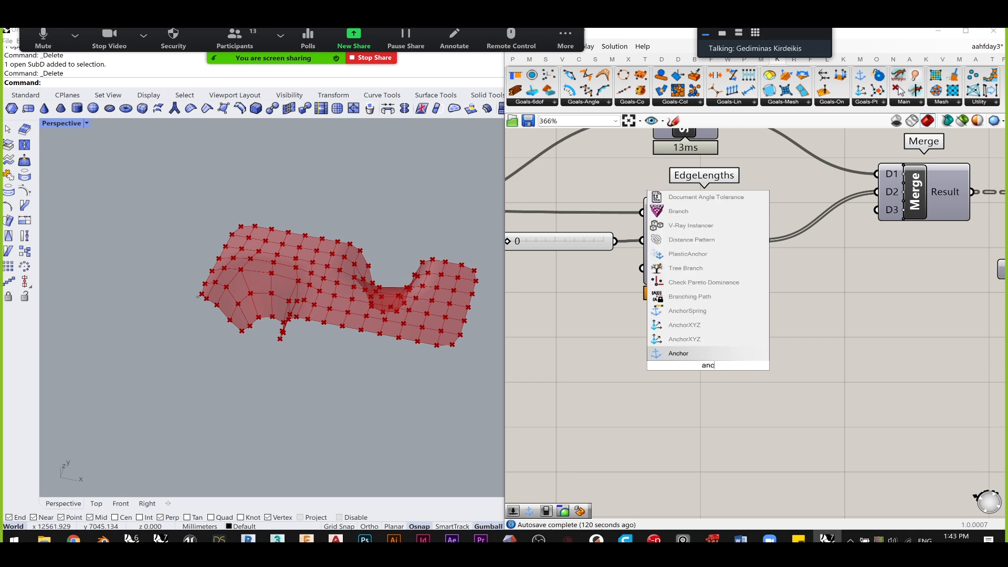
text(hor)
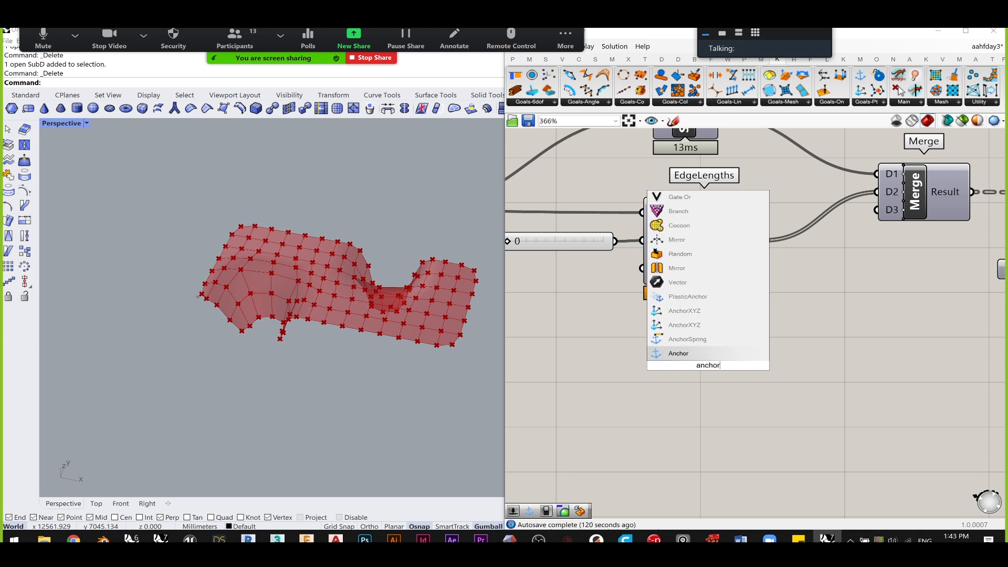
click(683, 354)
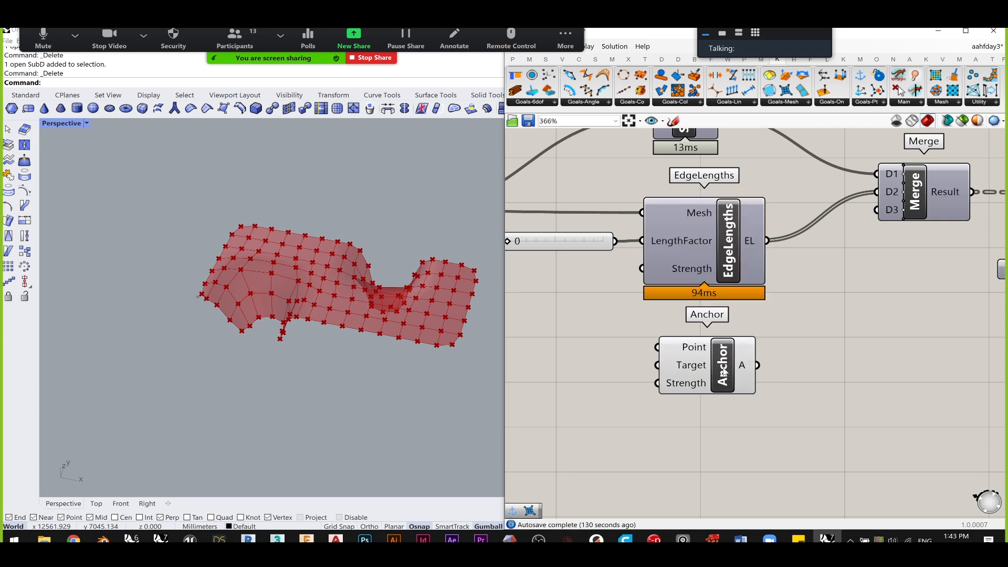
- Connect the Anchor output to the D3 input of Merge and position the Anchor component just below EdgeLengths
right_drag(741, 390, 705, 405)
drag(720, 390, 851, 223)
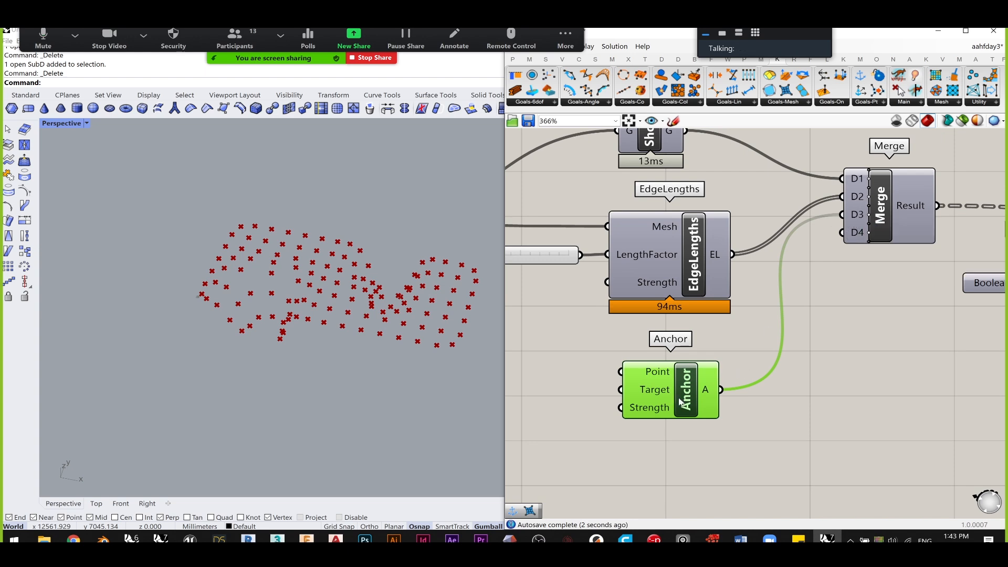
right_drag(752, 333, 801, 317)
click(771, 348)
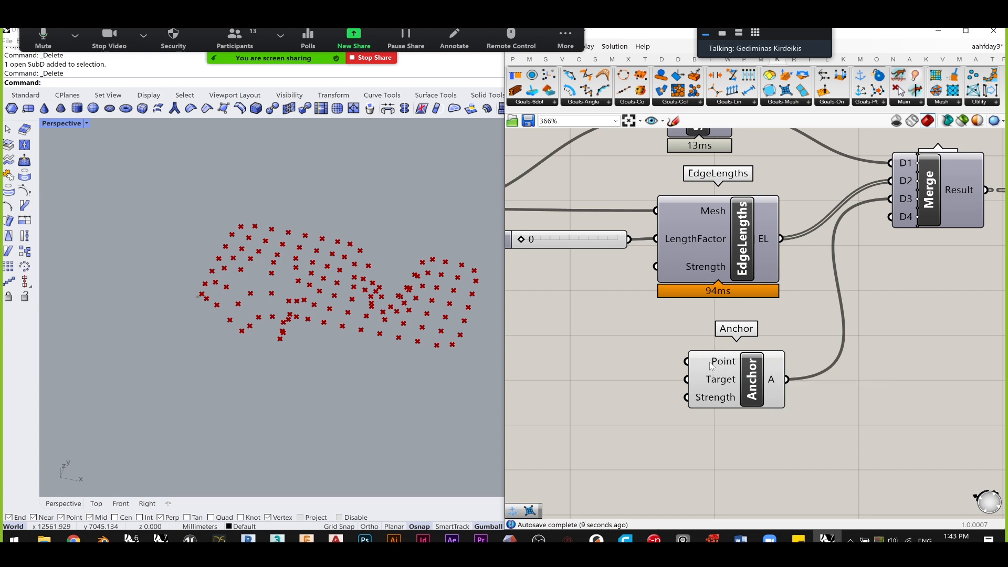
mouse_move(711, 366)
mouse_move(716, 402)
mouse_move(701, 277)
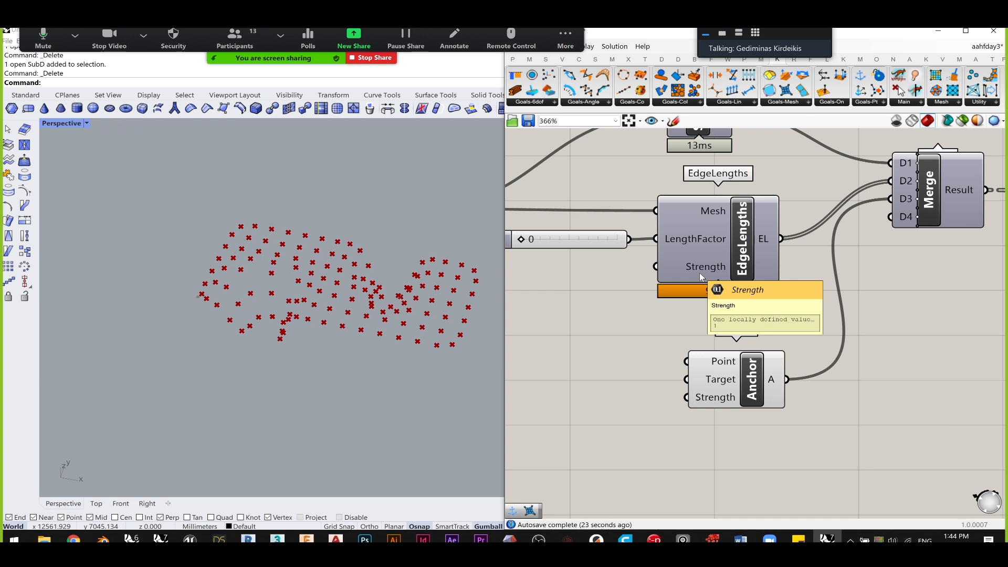
drag(750, 397, 745, 411)
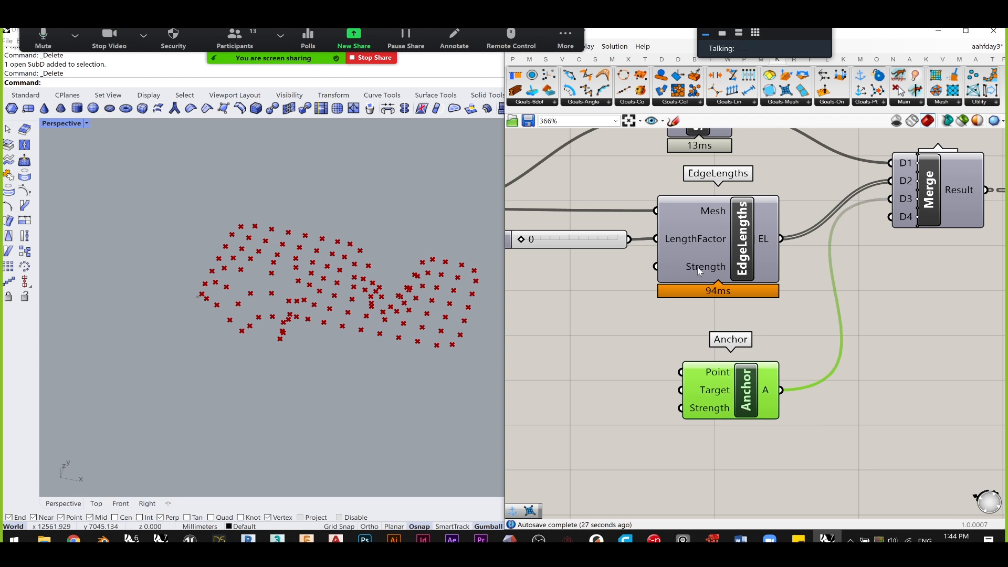
drag(734, 405, 736, 398)
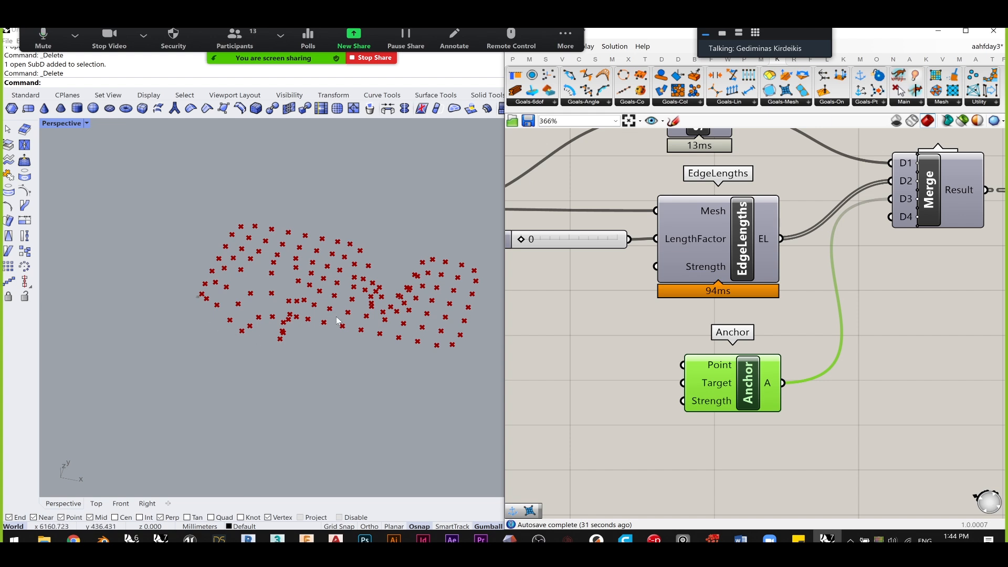
- Add the Kangaroo NakedVertices component to the empty canvas area between the Catmull-Clark Subdivision and Anchor components
right_drag(593, 375, 772, 354)
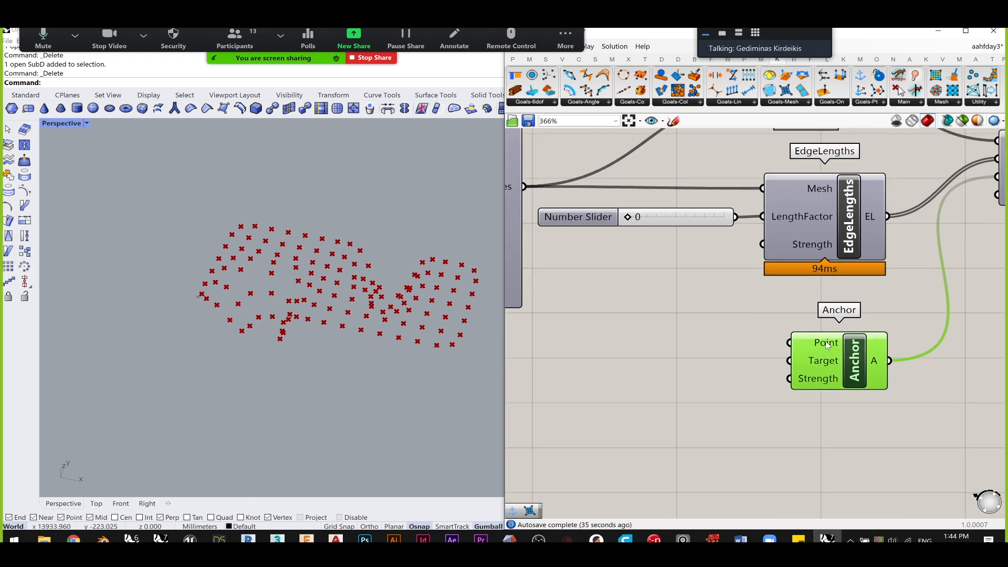
mouse_move(823, 349)
right_drag(668, 330, 815, 355)
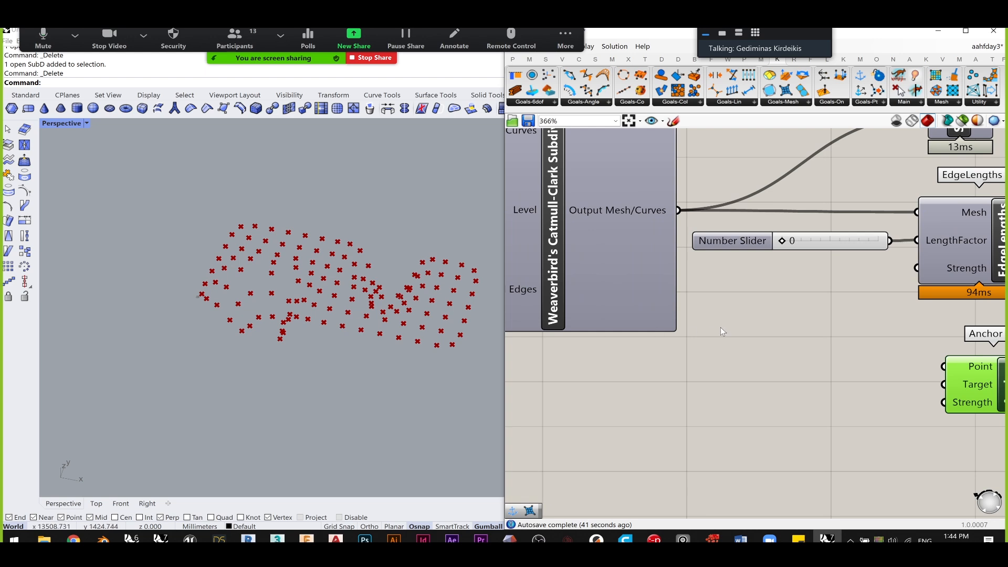
right_drag(720, 326, 685, 326)
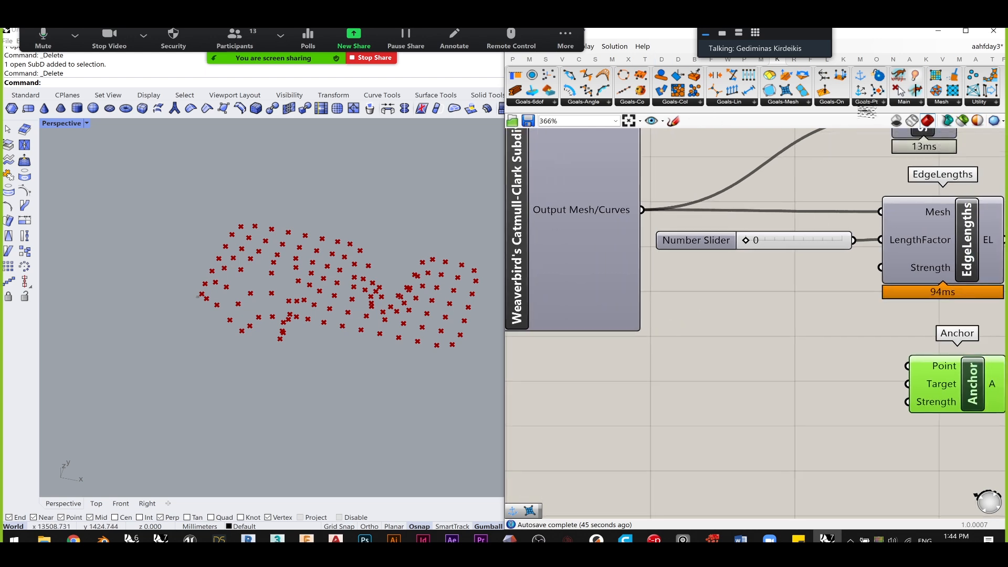
click(982, 103)
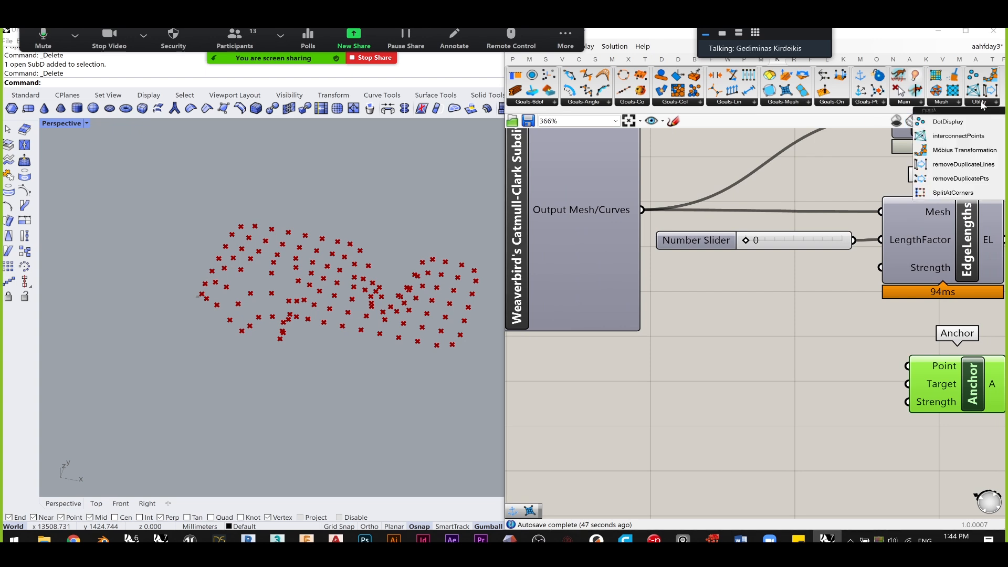
click(940, 103)
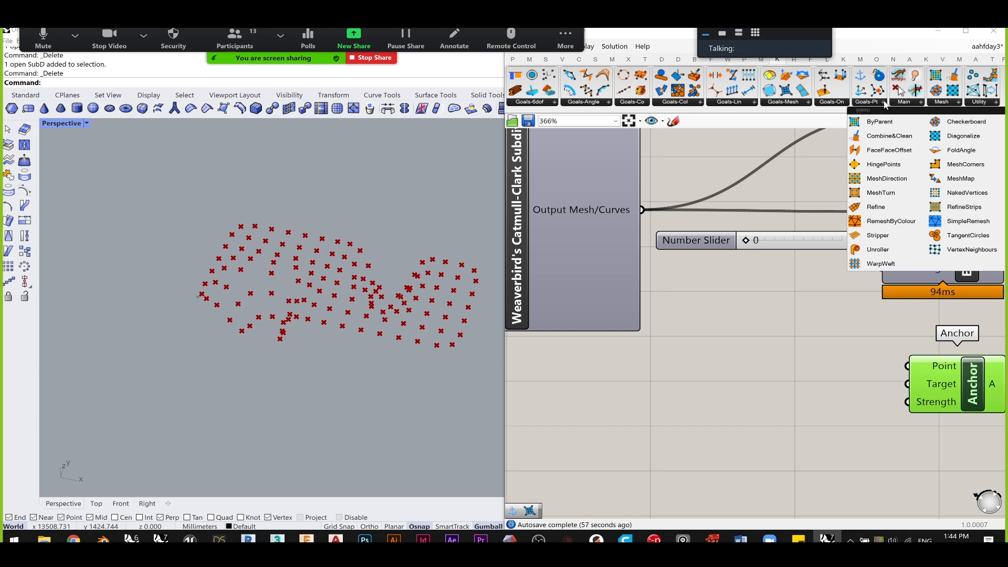
click(782, 102)
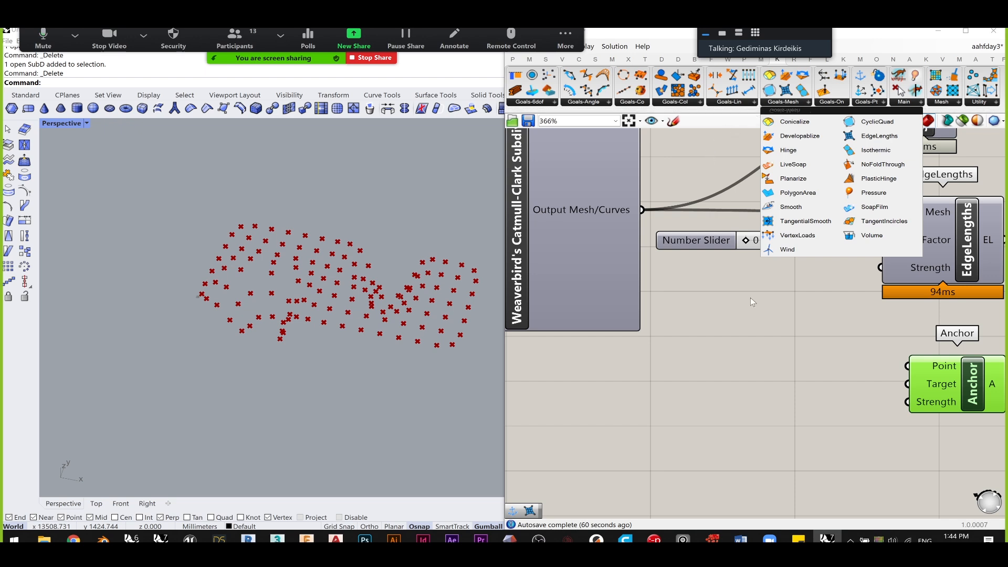
double_click(695, 357)
text(naked v)
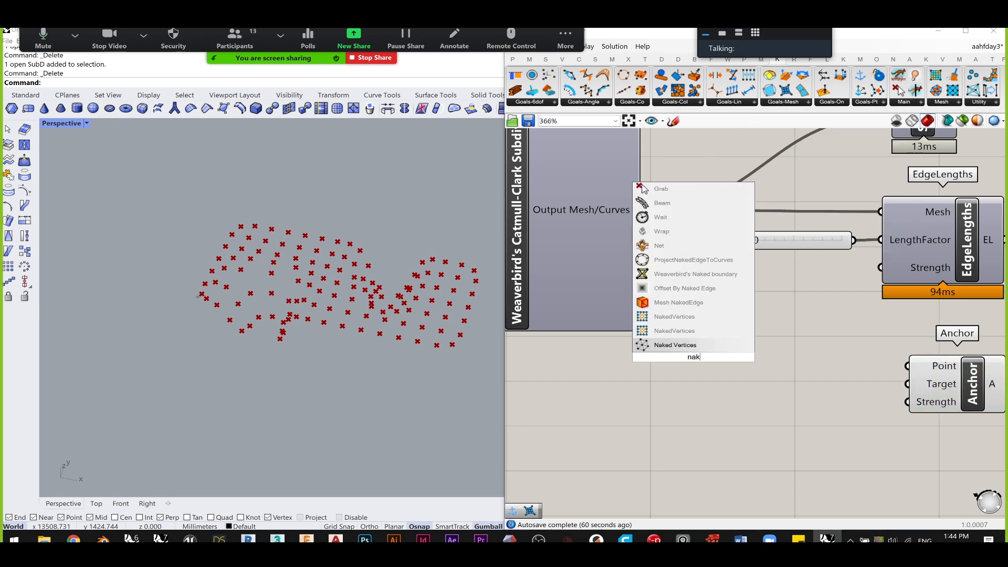
key(BackSpace)
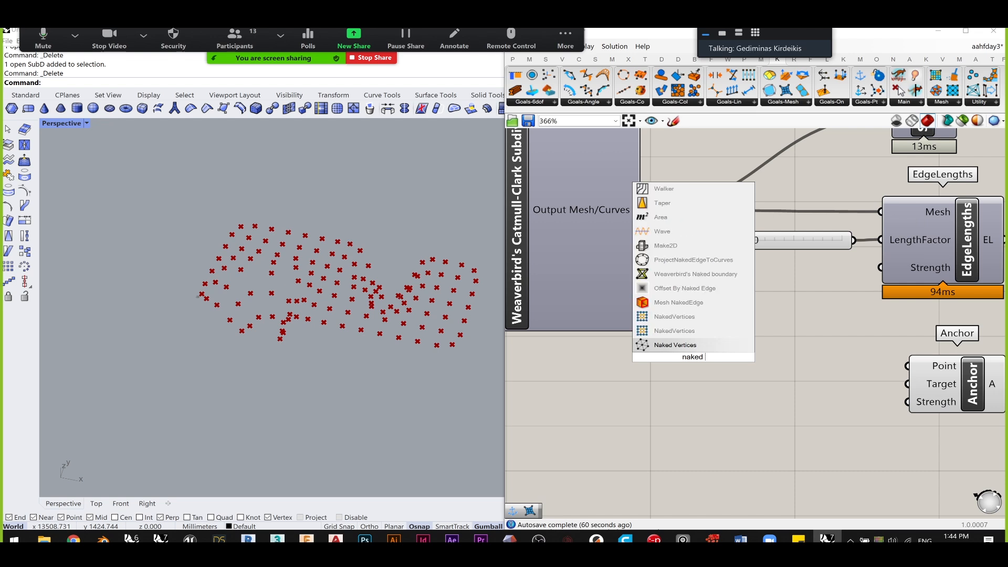
click(692, 329)
drag(675, 367, 688, 397)
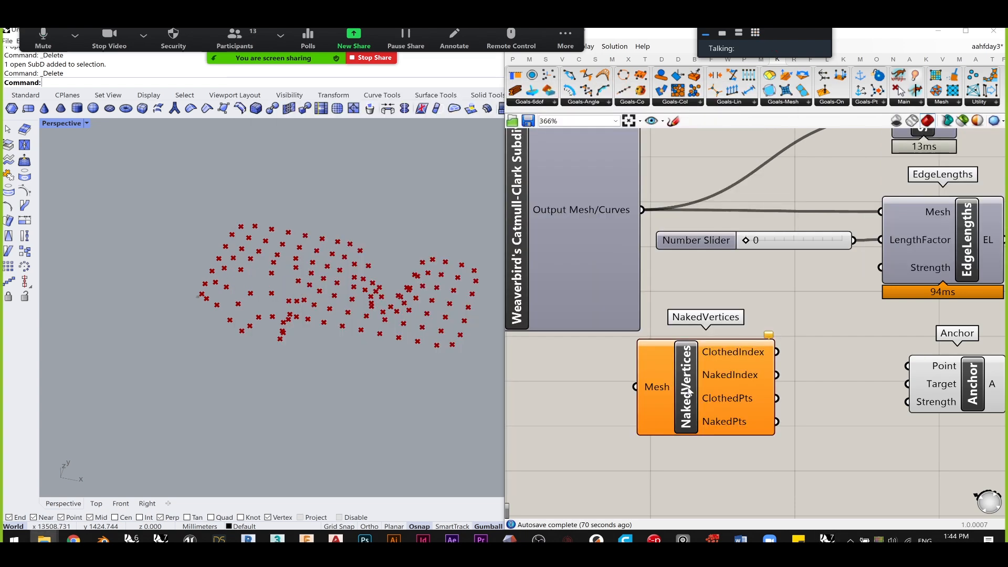
- Look up NakedVertices among Kangaroo's mesh components and move the placed component closer to Anchor
click(904, 103)
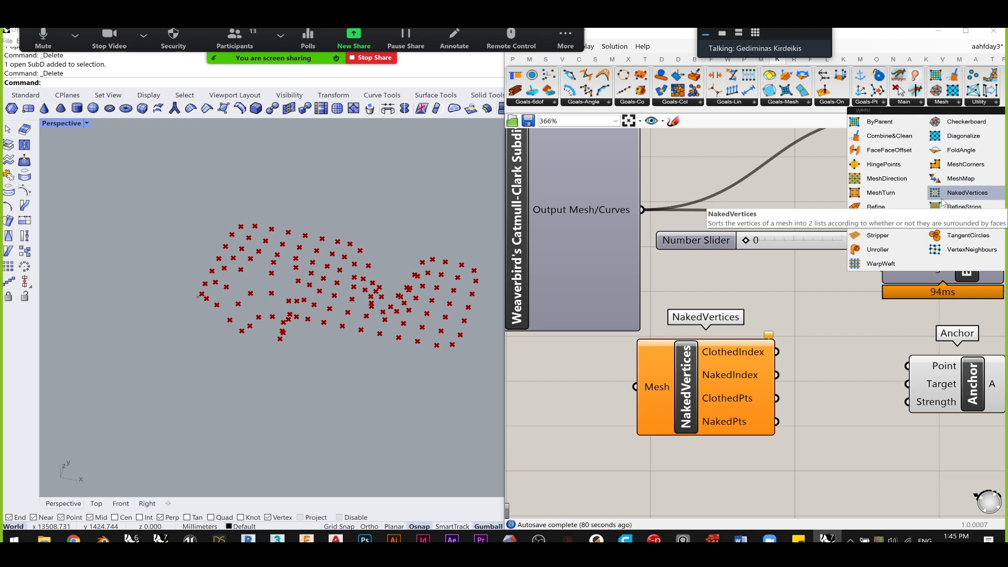
click(943, 104)
click(943, 103)
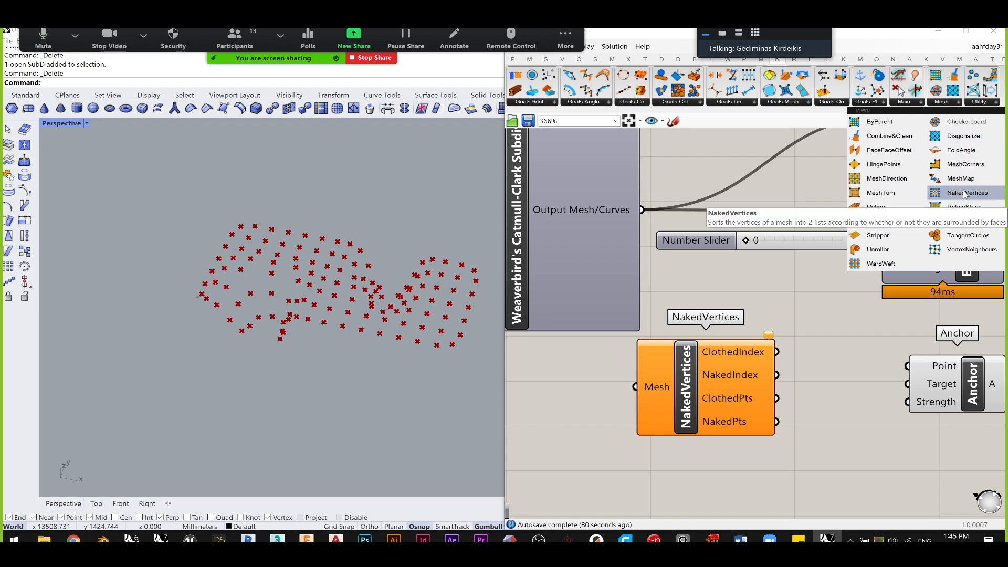
drag(689, 317, 731, 332)
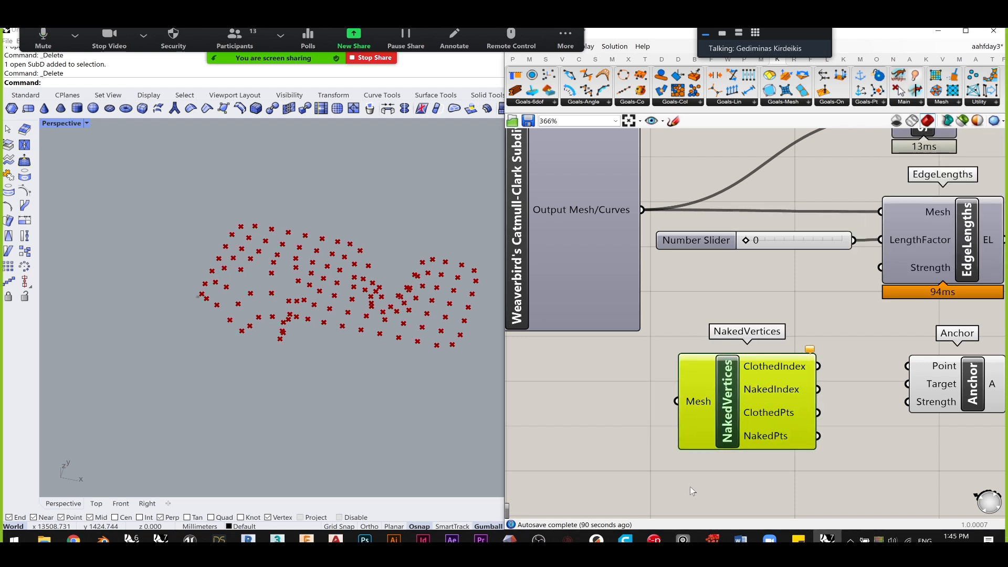
- Turn on the preview of Weaverbird's Catmull-Clark Subdivision component
right_drag(695, 460, 690, 507)
right_drag(706, 397, 651, 358)
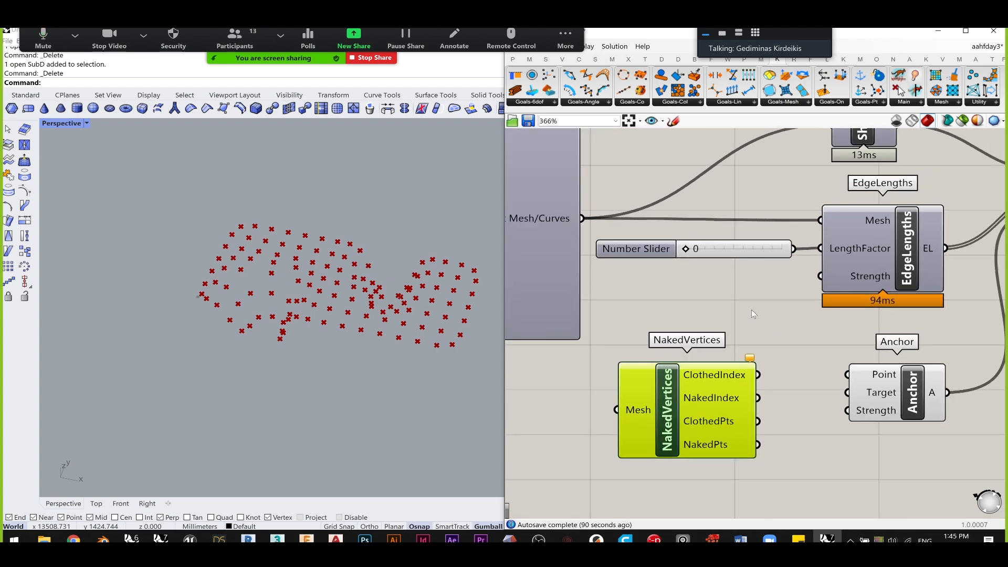
scroll(756, 312, down, 1)
right_drag(569, 249, 738, 287)
drag(681, 279, 675, 281)
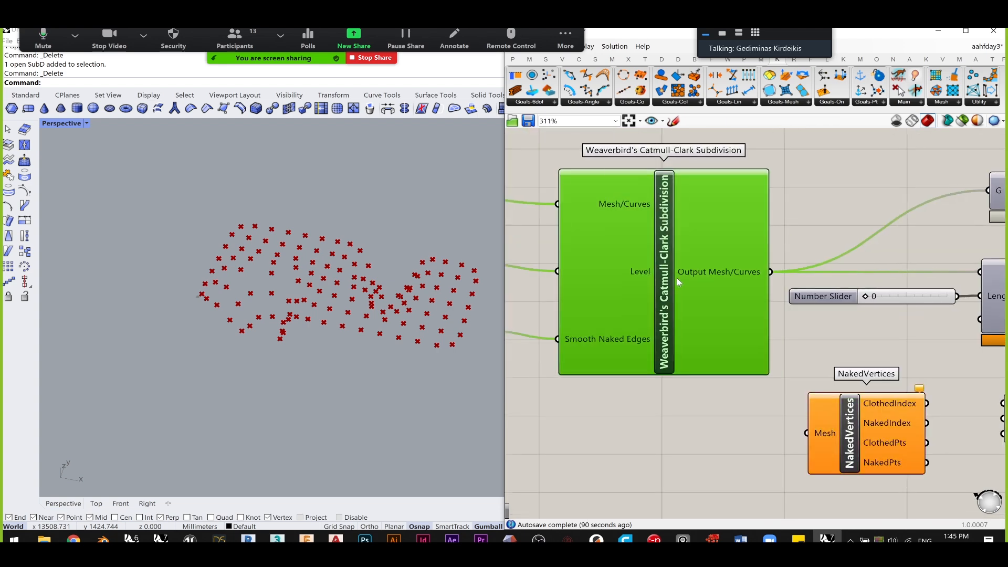
middle_click(675, 281)
click(699, 262)
click(786, 197)
- Examine an interior vertex of the subdivided mesh and the vertices along its open boundary up close
scroll(291, 295, up, 7)
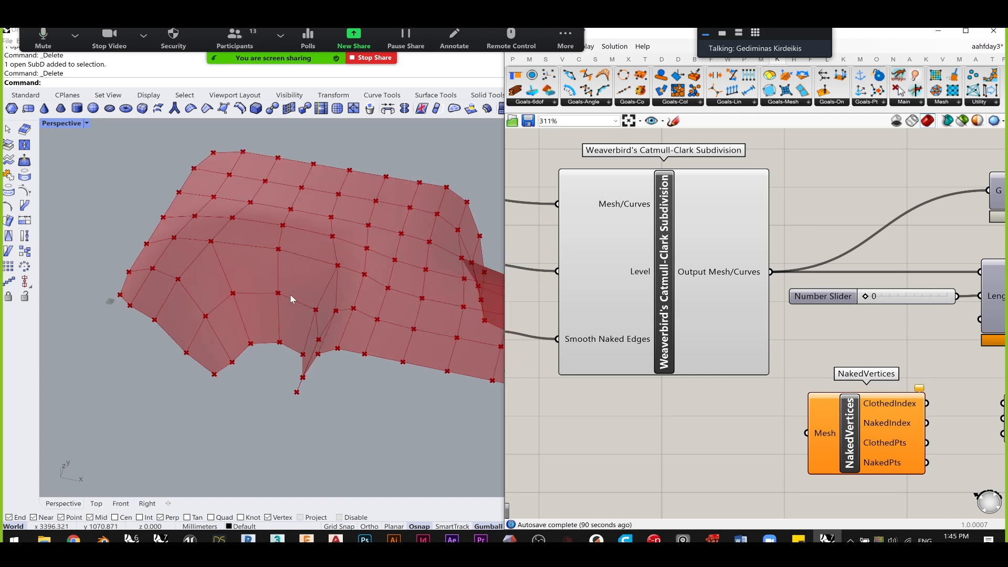
scroll(290, 295, up, 5)
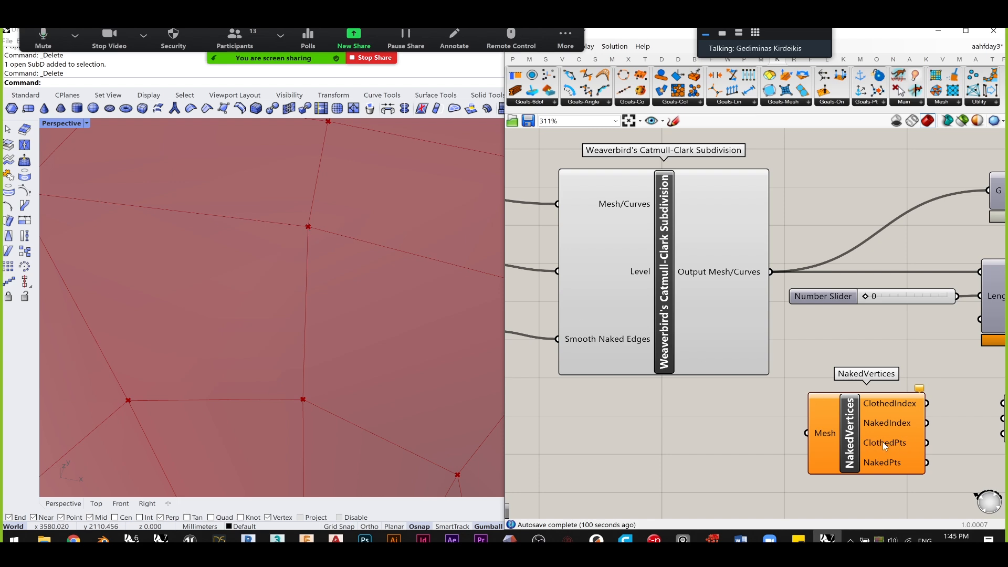
scroll(313, 227, down, 5)
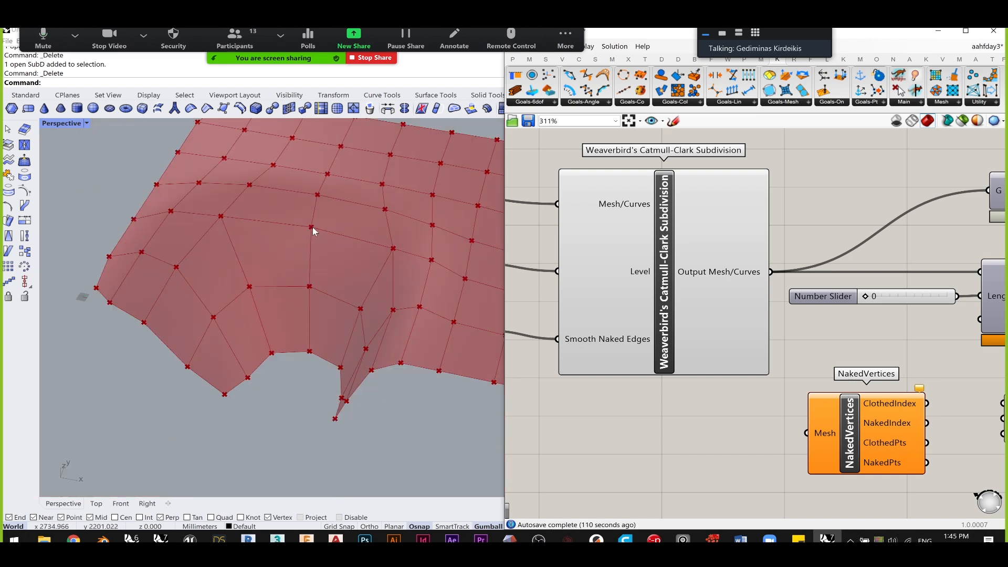
scroll(256, 267, up, 5)
scroll(341, 233, up, 4)
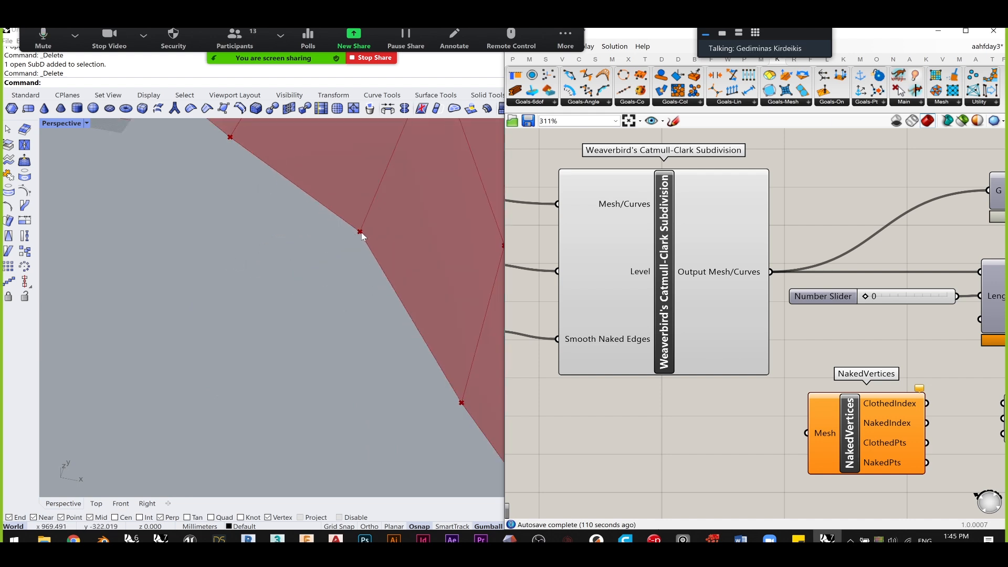
right_drag(360, 232, 351, 234)
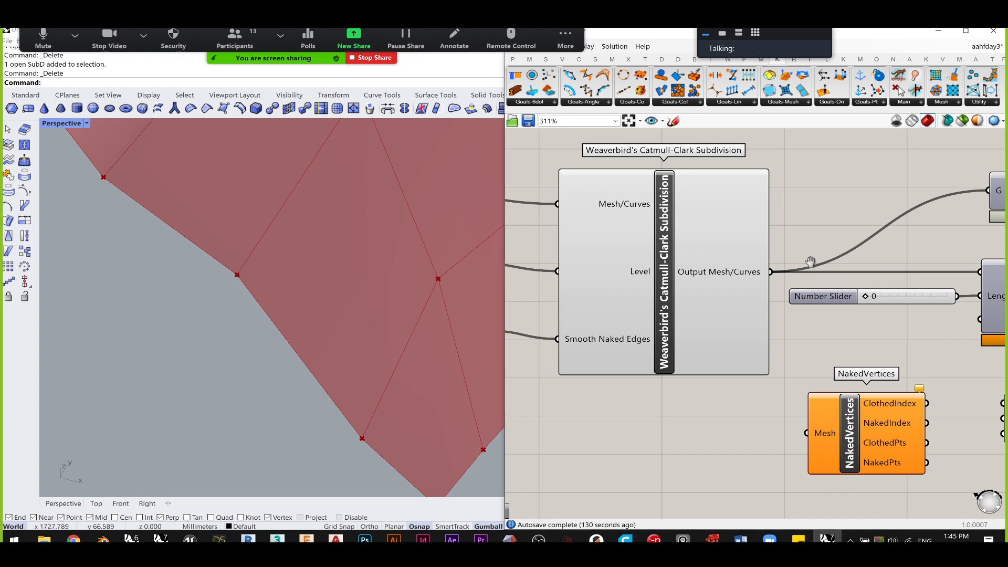
- Connect the Output Mesh/Curves of the Catmull-Clark Subdivision to the Mesh input of NakedVertices
right_drag(762, 289, 698, 269)
click(696, 266)
drag(706, 251, 767, 397)
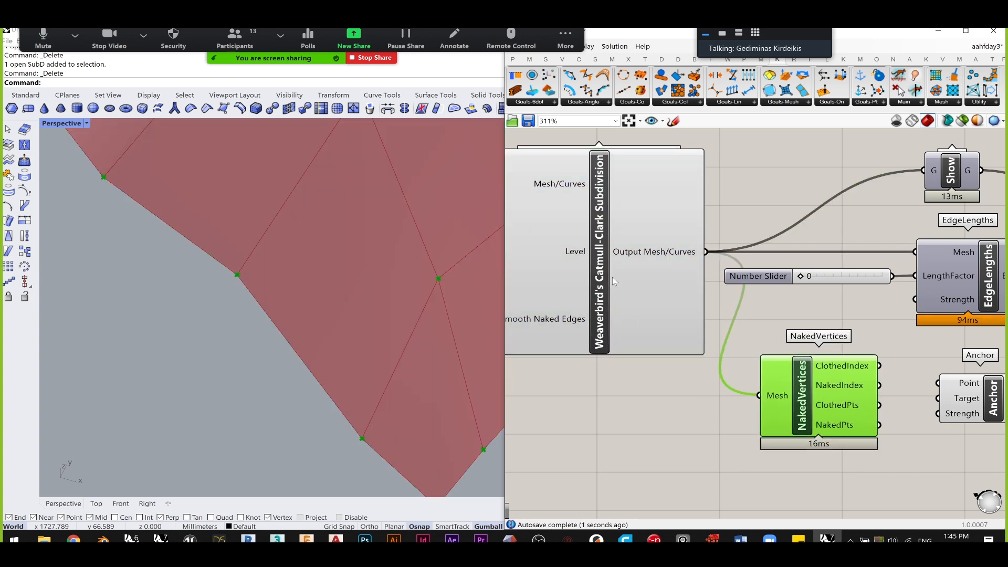
- Turn off the preview of Weaverbird's Catmull-Clark Subdivision component
click(613, 279)
middle_click(612, 276)
click(652, 241)
- Connect the NakedPts output of NakedVertices to the Point input of Anchor
right_drag(814, 313, 697, 235)
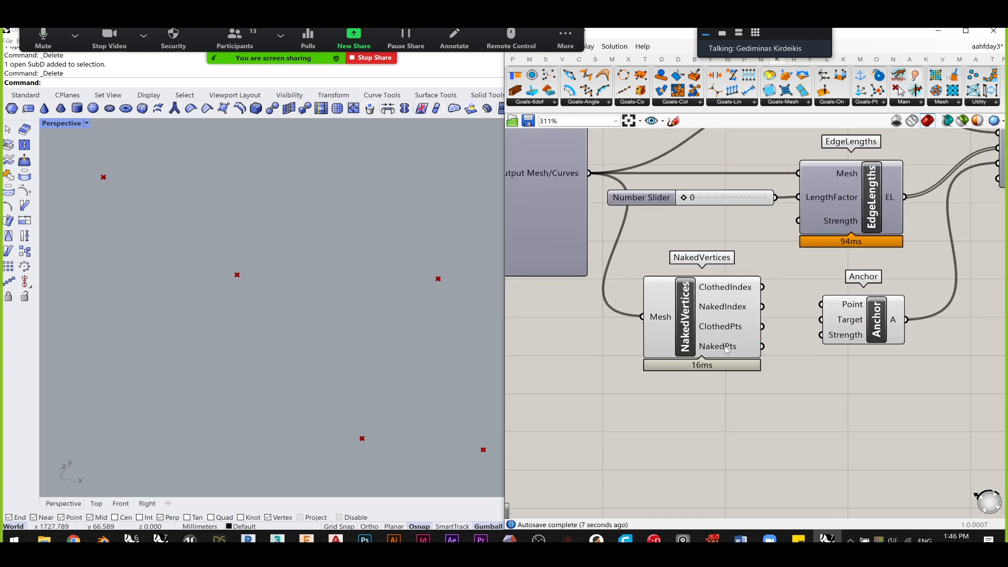
mouse_move(728, 351)
drag(762, 346, 823, 305)
- Hide the previews of the NakedVertices and Anchor components together
scroll(801, 340, down, 2)
drag(887, 428, 656, 326)
middle_click(654, 323)
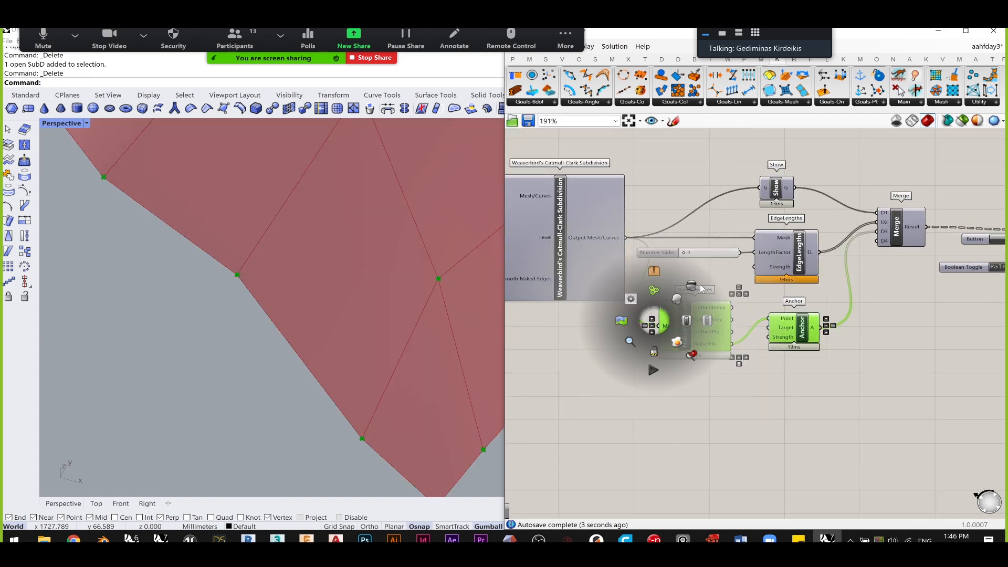
click(700, 285)
click(906, 307)
- Look over the whole mesh in the perspective viewport and the Merge and Solver end of the definition
scroll(896, 308, down, 2)
right_drag(897, 309, 712, 333)
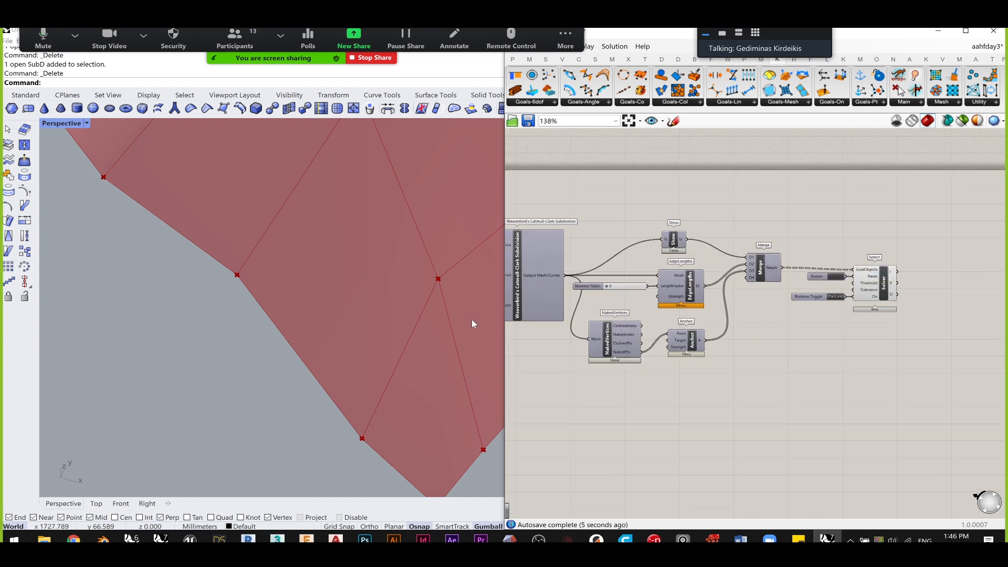
scroll(473, 315, down, 8)
scroll(367, 279, up, 5)
scroll(408, 279, down, 4)
right_drag(407, 279, 353, 336)
scroll(855, 284, up, 6)
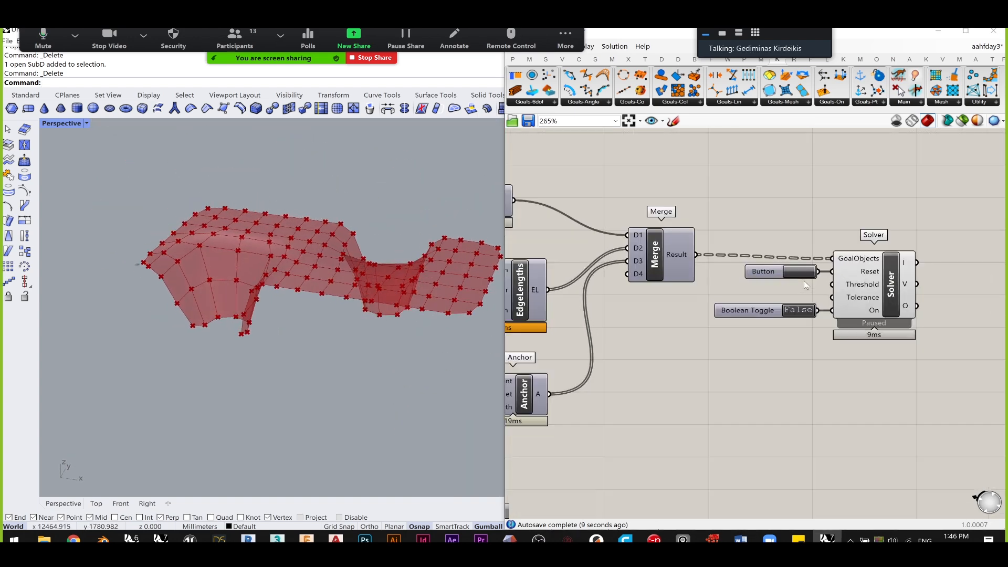
- Switch the Boolean Toggle feeding the Solver's On input to True and inspect the relaxed mesh
right_drag(774, 304, 697, 289)
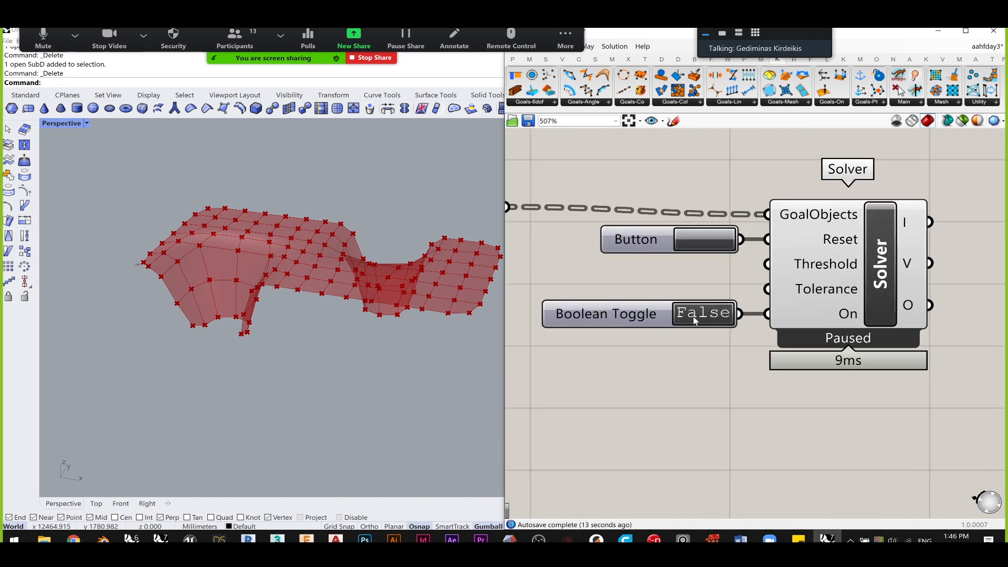
double_click(704, 313)
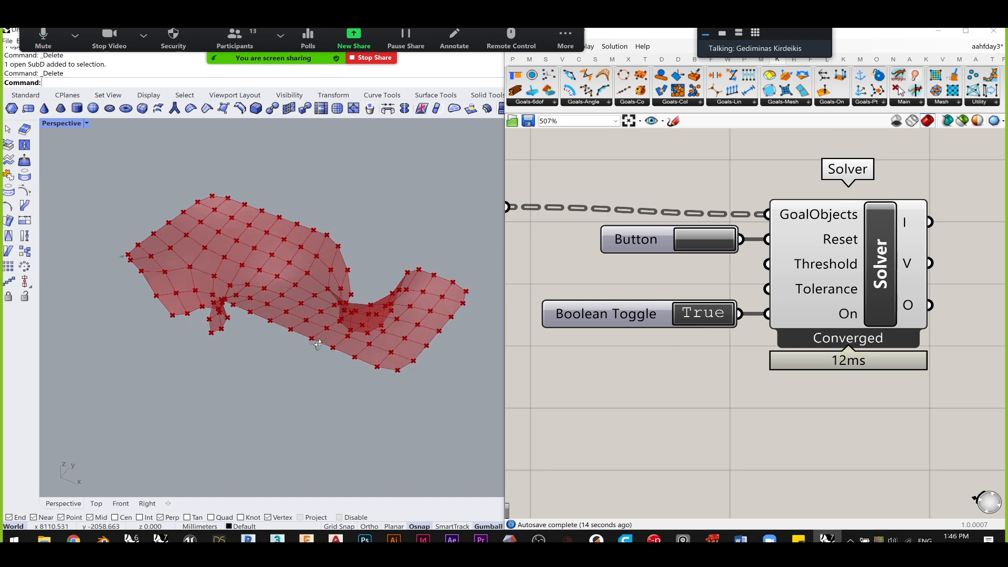
scroll(232, 300, up, 4)
right_drag(232, 297, 374, 319)
- Reset the Kangaroo Solver several times to rerun the relaxation from the original mesh
click(715, 238)
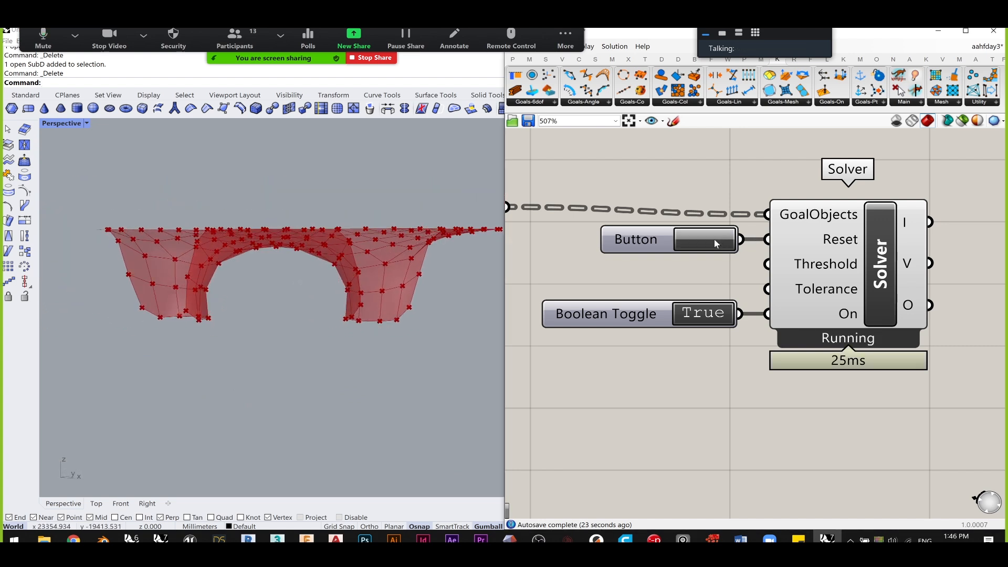
click(715, 239)
click(714, 239)
click(714, 239)
click(714, 239)
click(714, 239)
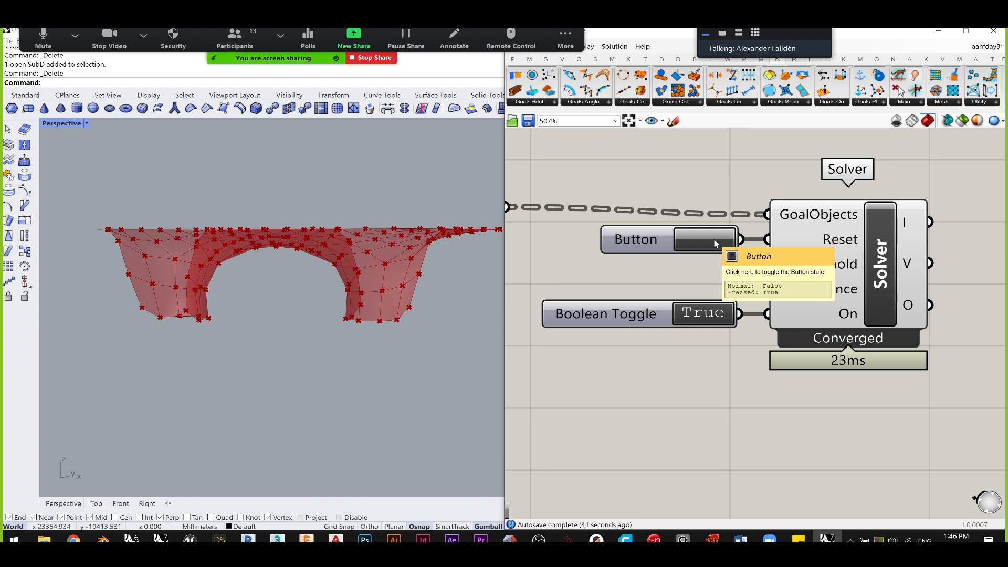
- Review the definition from Catmull-Clark Subdivision through EdgeLengths, NakedVertices and Anchor to Merge and the Solver
scroll(714, 240, down, 5)
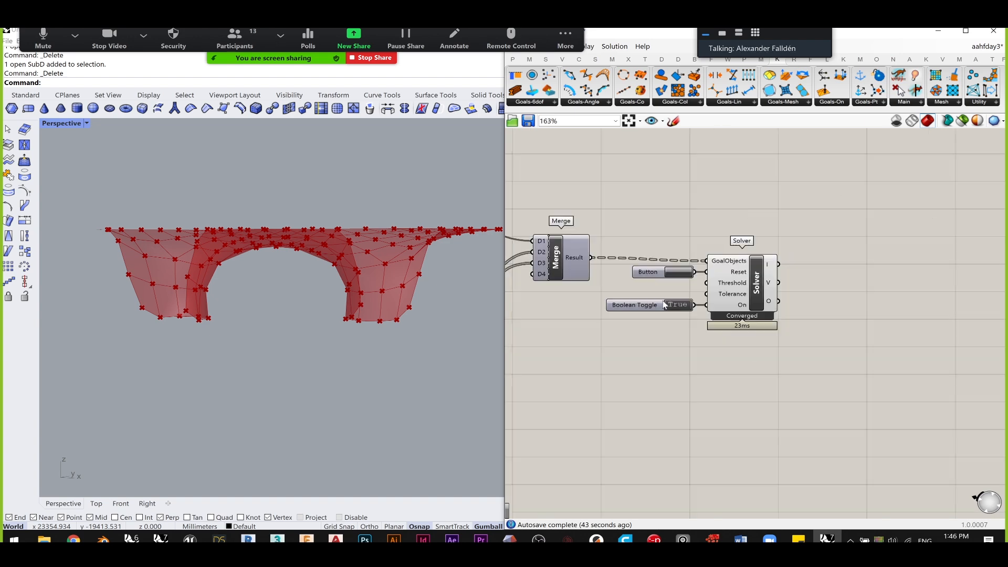
scroll(605, 330, up, 3)
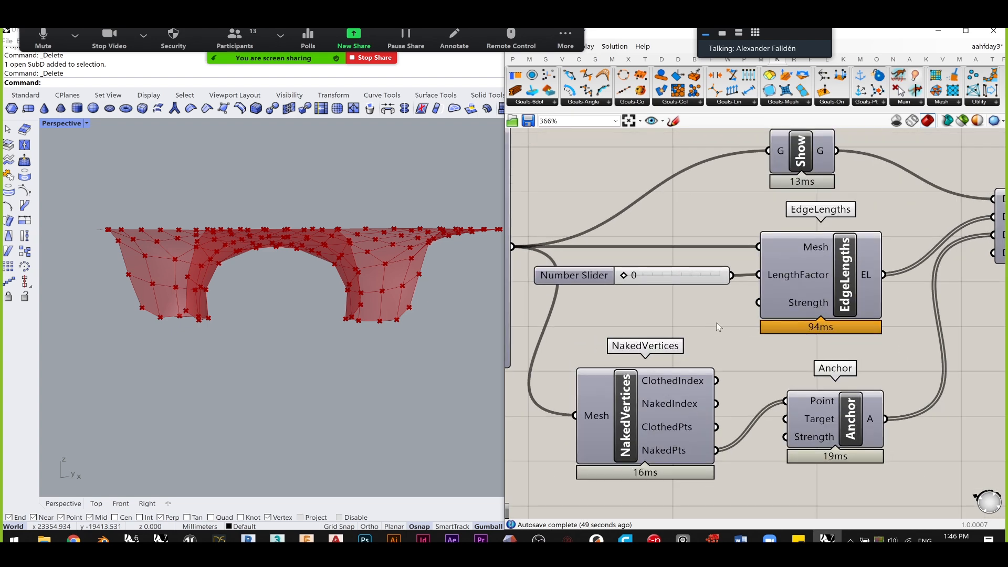
drag(666, 274, 679, 272)
right_drag(679, 272, 779, 277)
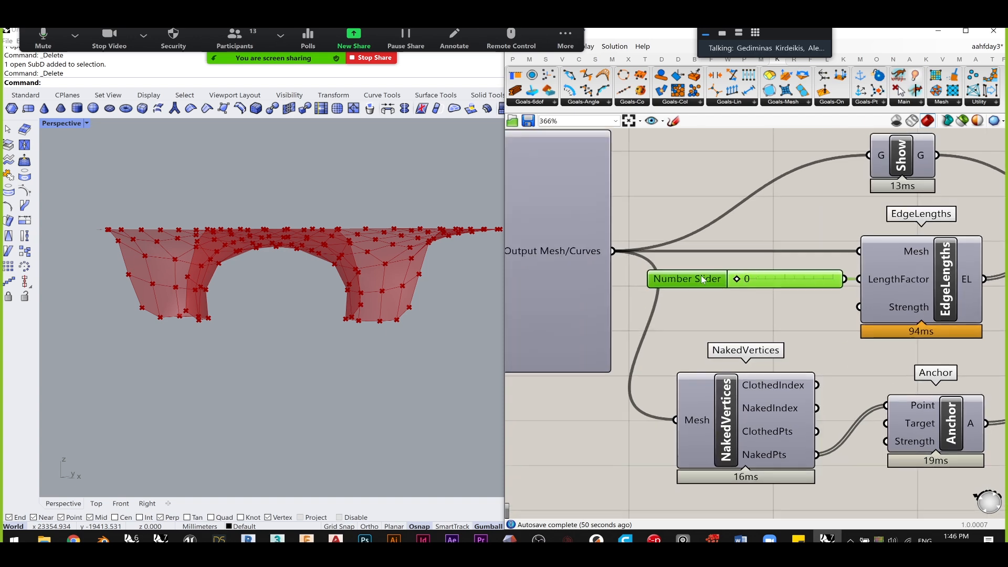
scroll(651, 279, down, 3)
right_drag(560, 273, 632, 279)
scroll(874, 269, up, 2)
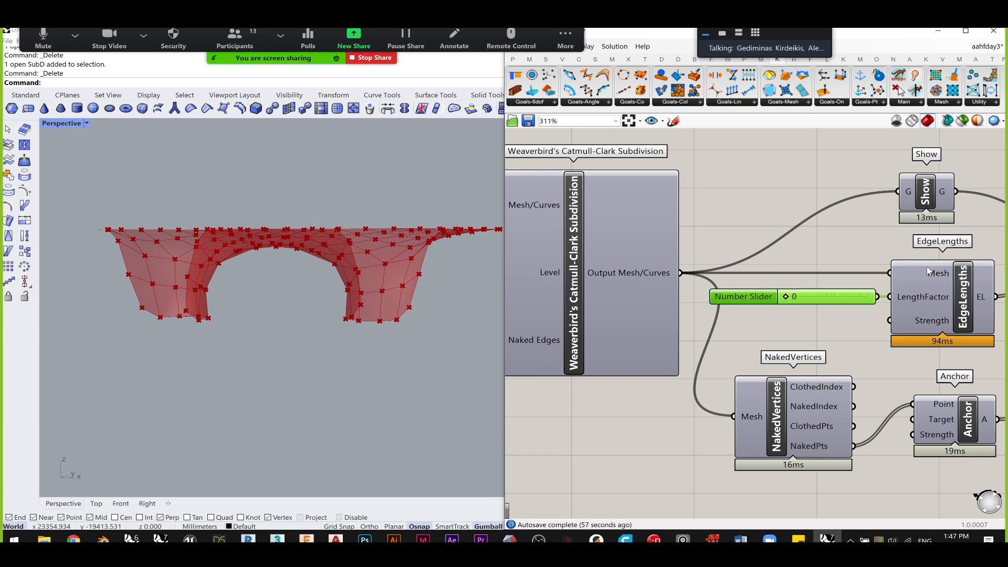
right_drag(927, 267, 817, 267)
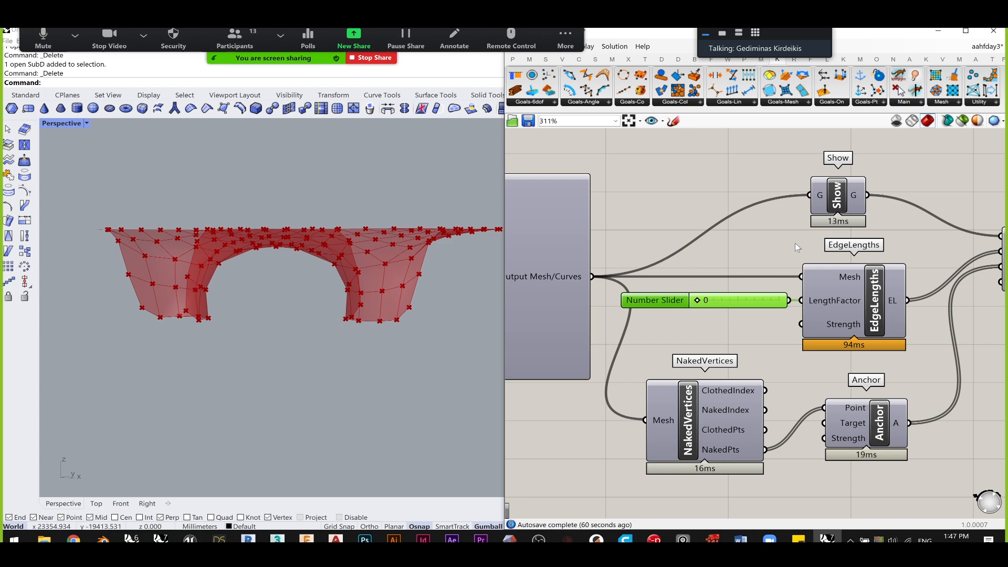
right_drag(861, 260, 749, 251)
scroll(749, 251, down, 2)
right_drag(795, 276, 683, 266)
scroll(809, 272, up, 3)
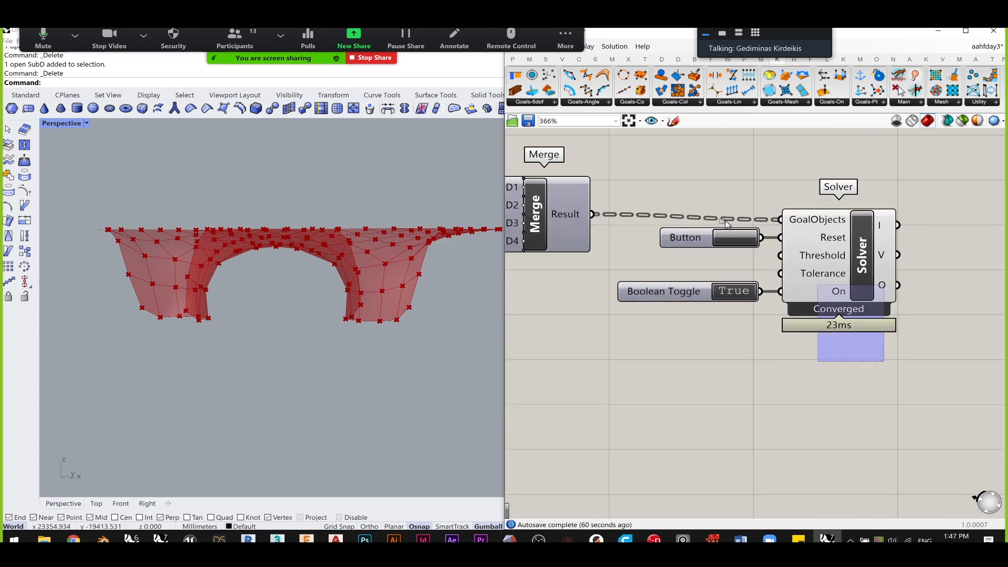
drag(885, 361, 676, 211)
mouse_move(864, 282)
mouse_down()
mouse_move(865, 269)
mouse_move(863, 278)
mouse_up()
click(934, 284)
right_drag(933, 284, 805, 276)
- Reset the Solver once more and examine the relaxed mesh from several angles
mouse_move(288, 286)
right_down()
mouse_move(265, 314)
mouse_move(272, 295)
mouse_move(284, 301)
right_up()
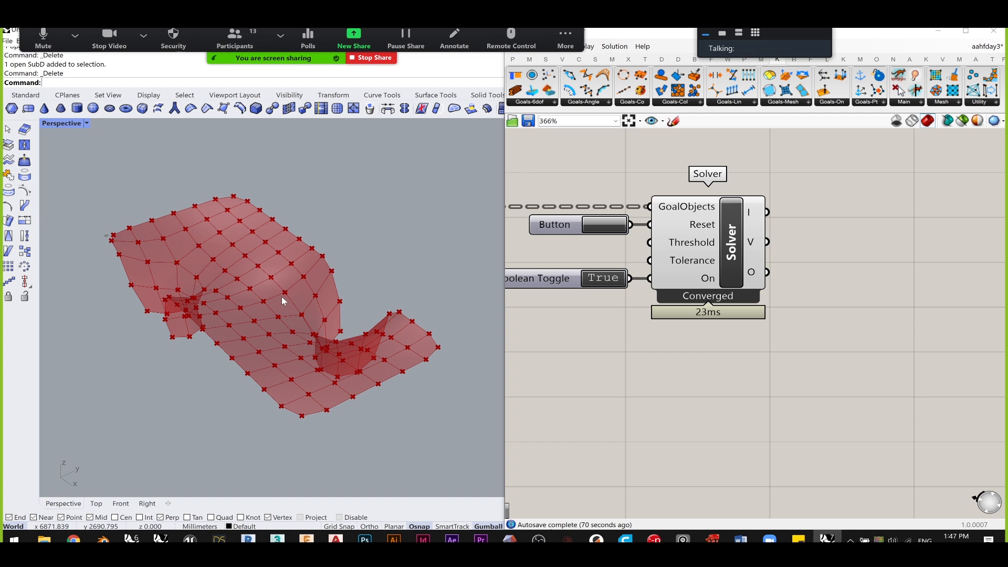
click(602, 231)
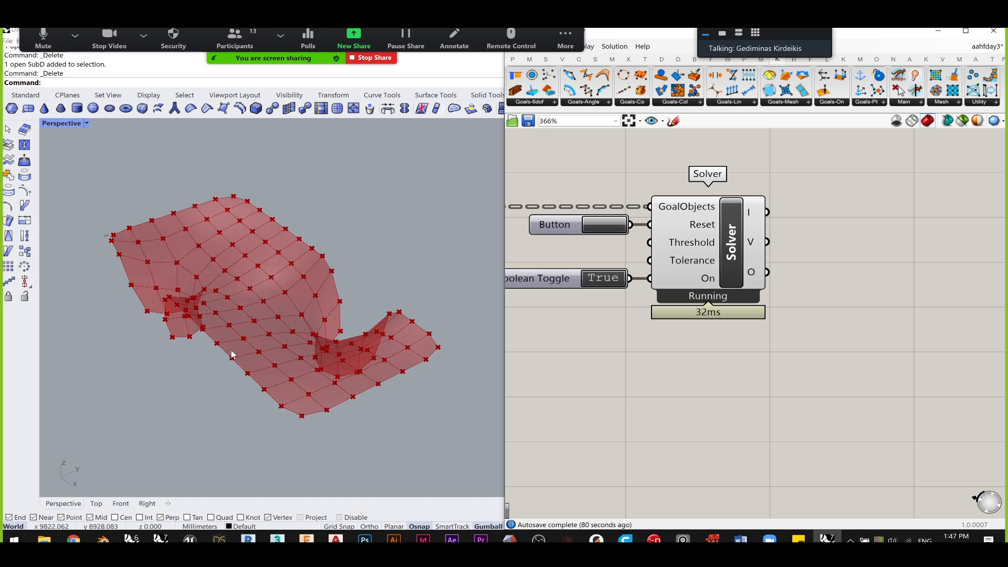
right_drag(225, 293, 335, 258)
right_drag(227, 266, 284, 311)
right_drag(405, 316, 432, 304)
- Show all hidden objects in the Rhino model with the Show command
text(Show)
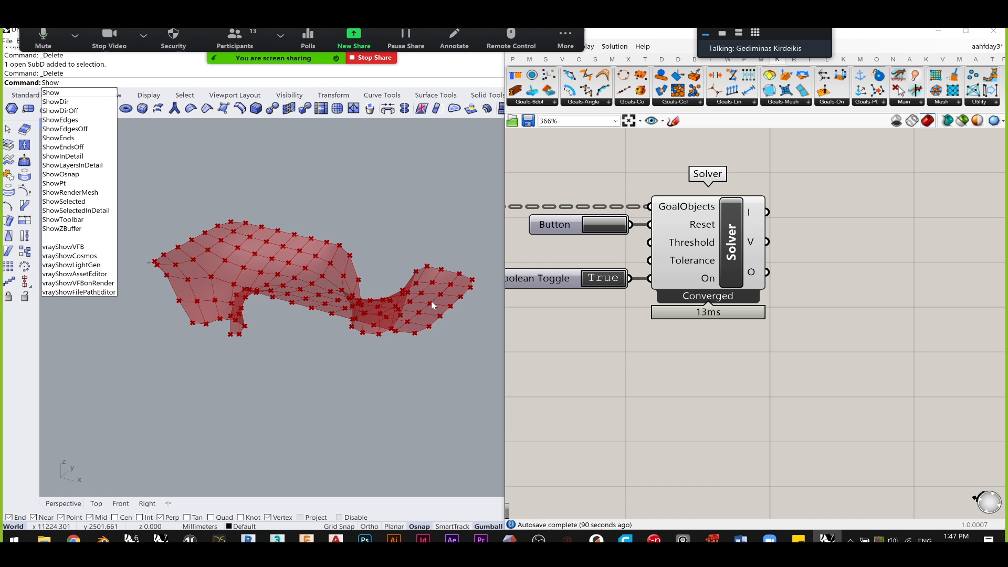
key(Return)
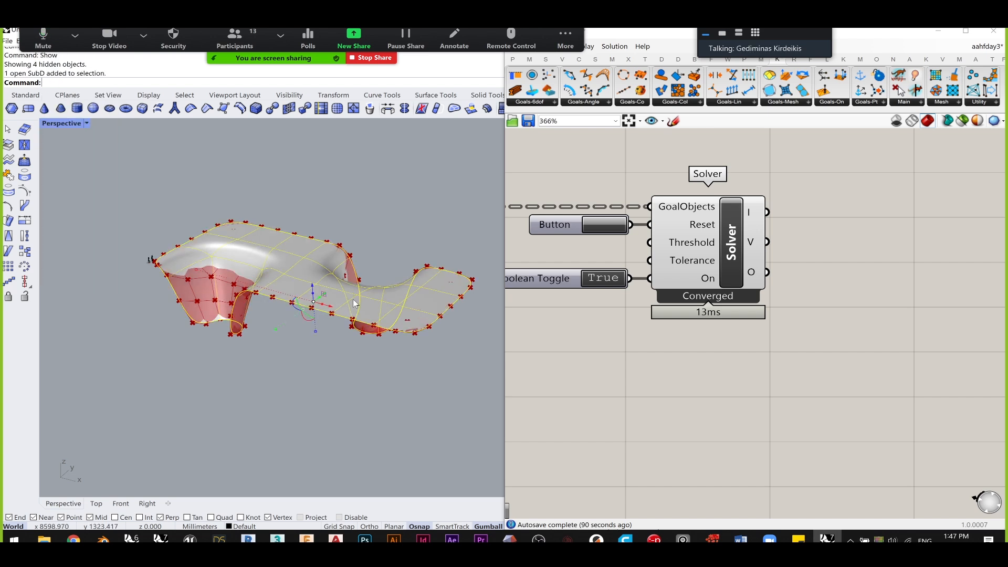
right_click(310, 374)
- Compare the original SubD with the relaxed mesh around the arch and legs
right_drag(331, 373, 327, 318)
scroll(349, 230, up, 7)
right_drag(350, 230, 200, 260)
click(201, 260)
click(316, 240)
right_drag(316, 243, 175, 275)
right_drag(166, 221, 158, 229)
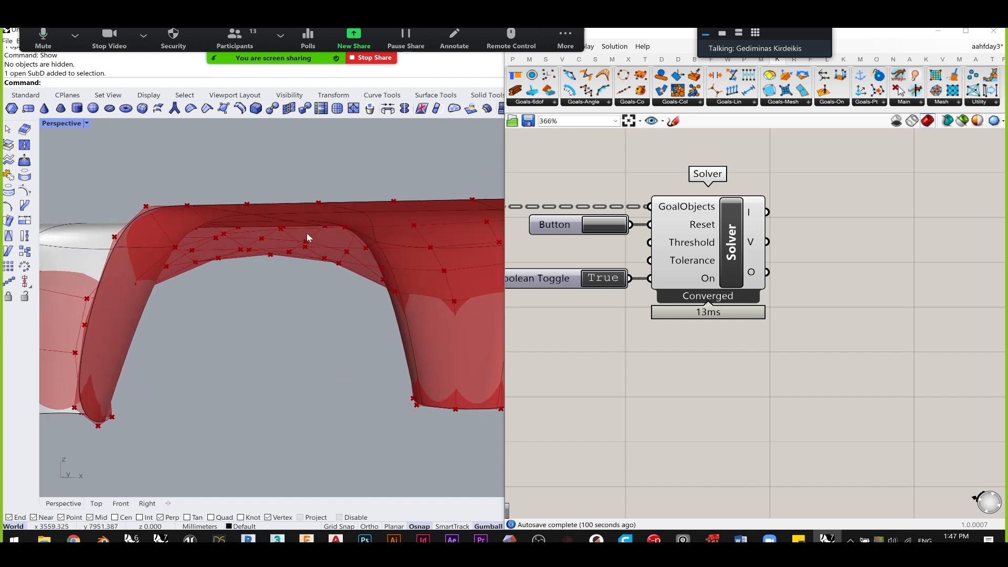
right_drag(308, 236, 346, 272)
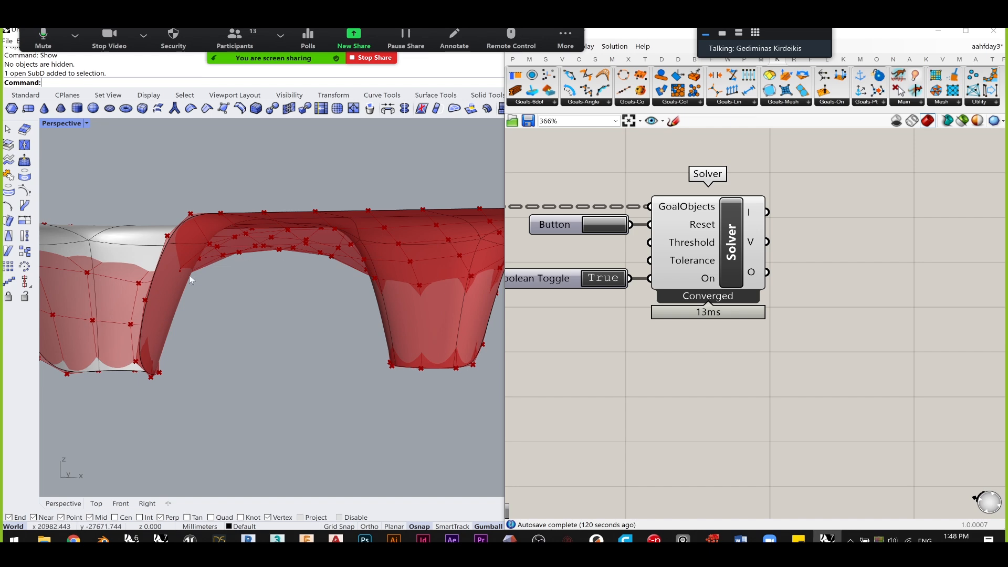
right_drag(285, 238, 201, 278)
right_drag(388, 238, 222, 234)
- Select the bottom edges of the SubD's near leg and move them, pulling the foot far outward along X
click(146, 236)
ctrl+shift+click(227, 234)
drag(233, 212, 315, 403)
right_drag(367, 368, 217, 357)
drag(218, 357, 230, 267)
right_drag(236, 275, 278, 331)
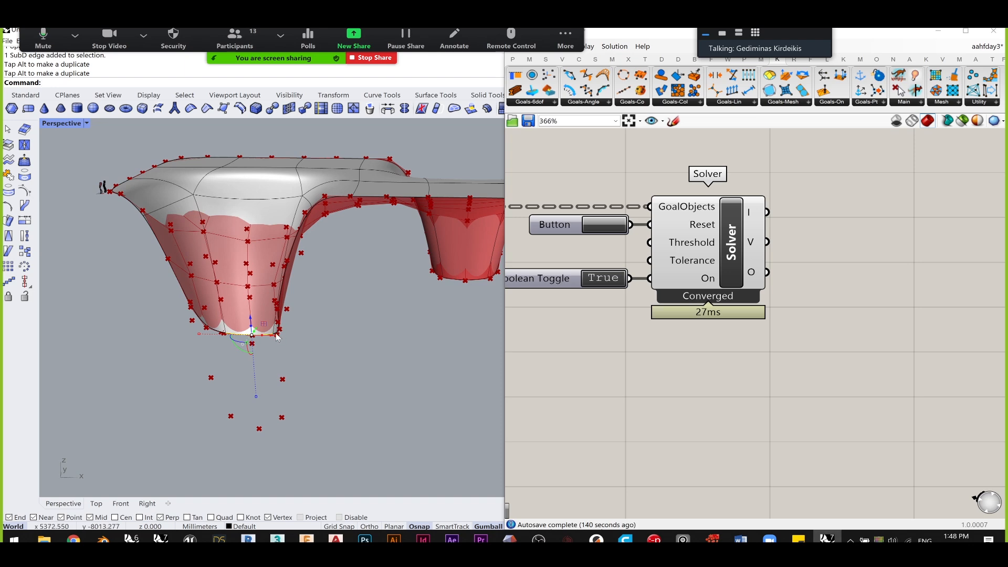
drag(274, 336, 100, 342)
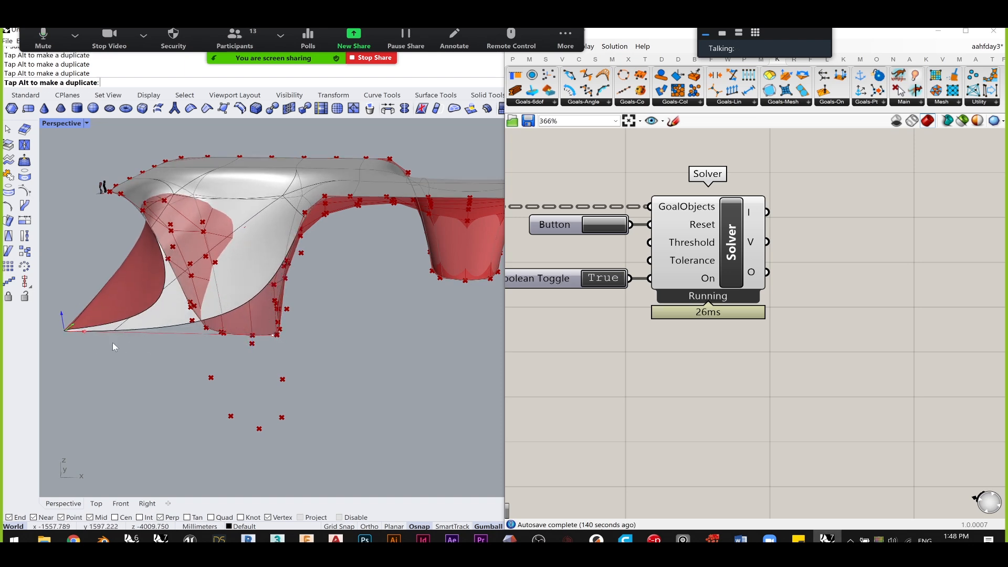
- Reset the Solver to relax the mesh with the displaced leg and inspect the new shape
right_drag(317, 311, 571, 301)
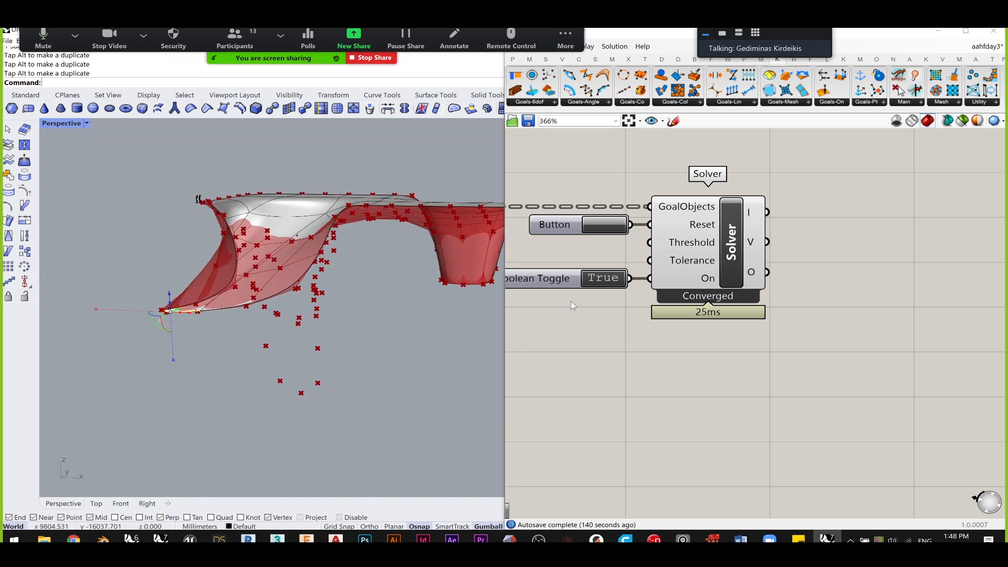
click(609, 228)
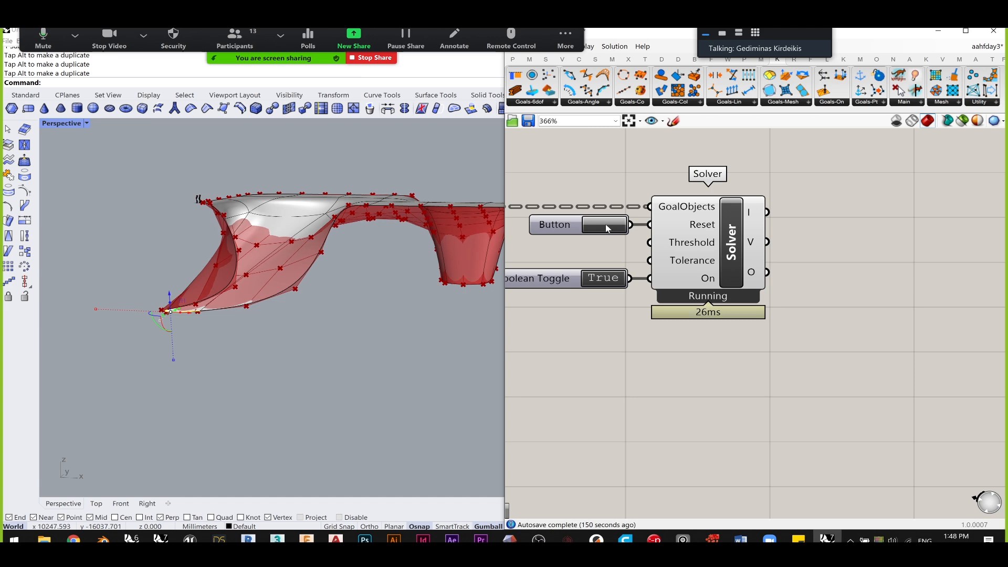
scroll(396, 218, up, 5)
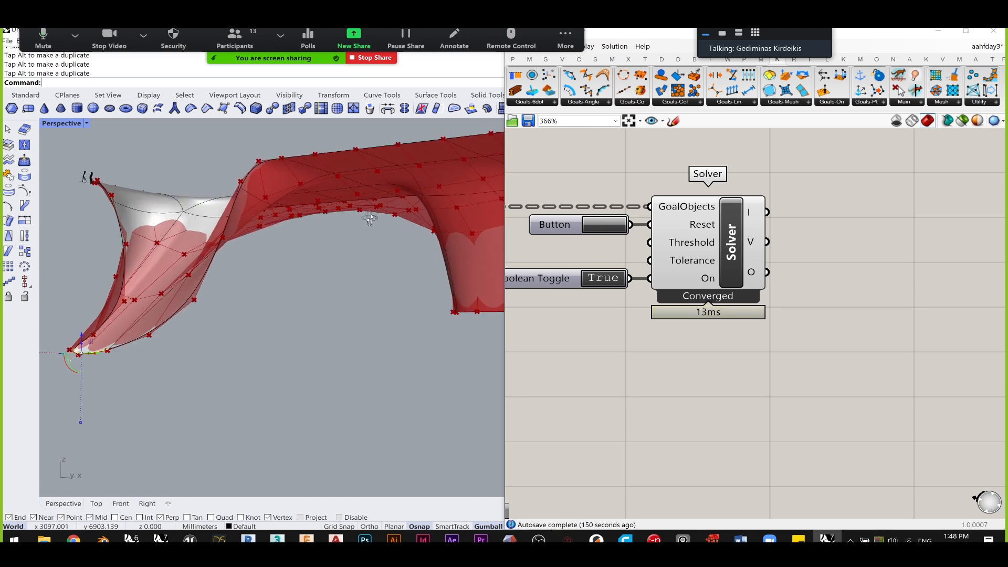
- Undo the gumball moves on the leg's edges and hide the SubD
key(ctrl+z)
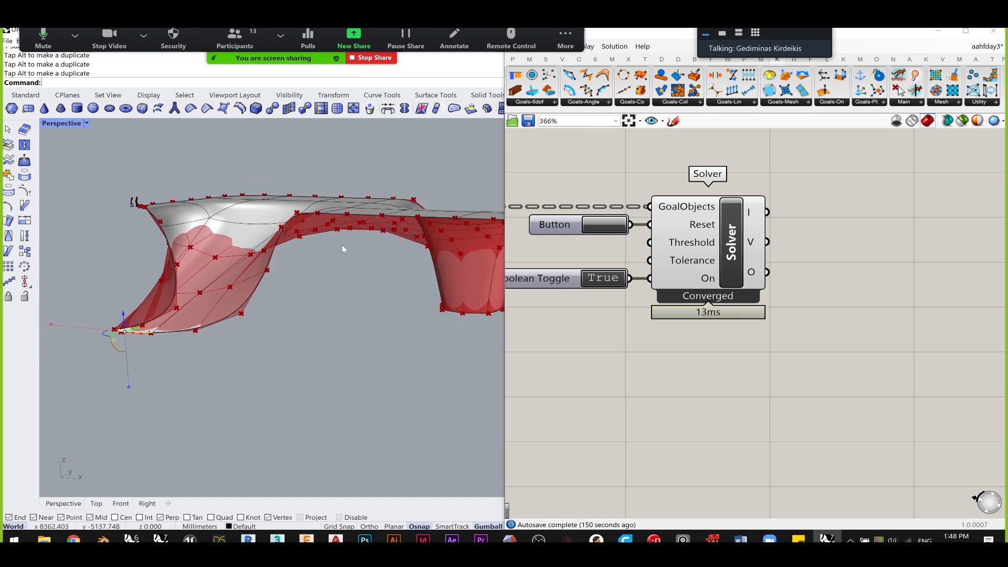
key(ctrl+z)
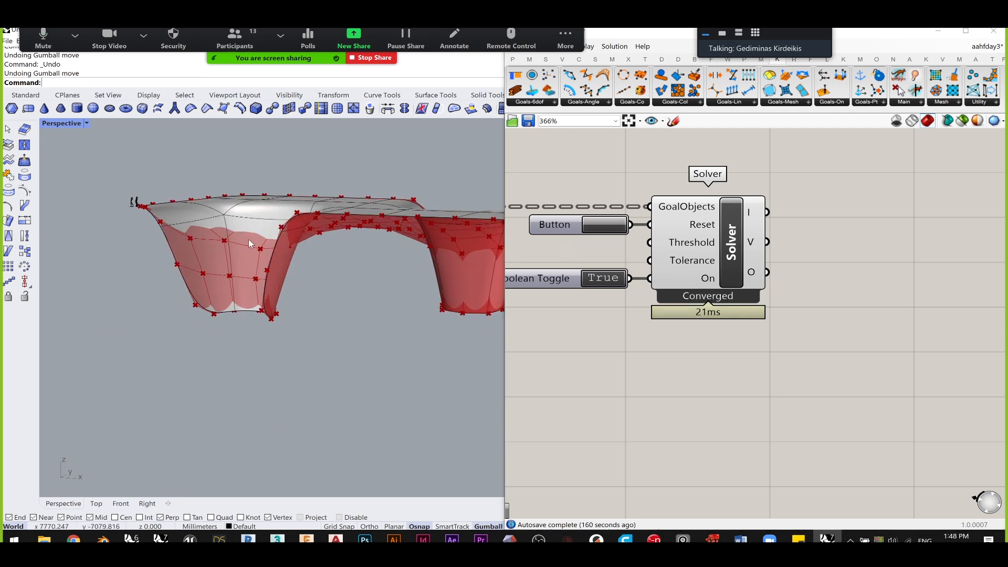
click(255, 215)
text(Hide)
key(Return)
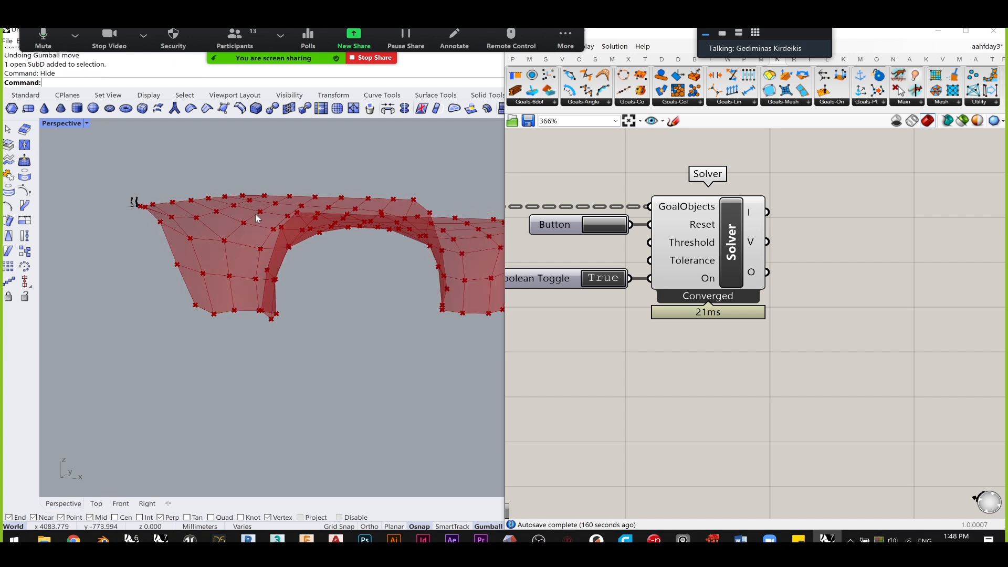
right_drag(255, 213, 105, 247)
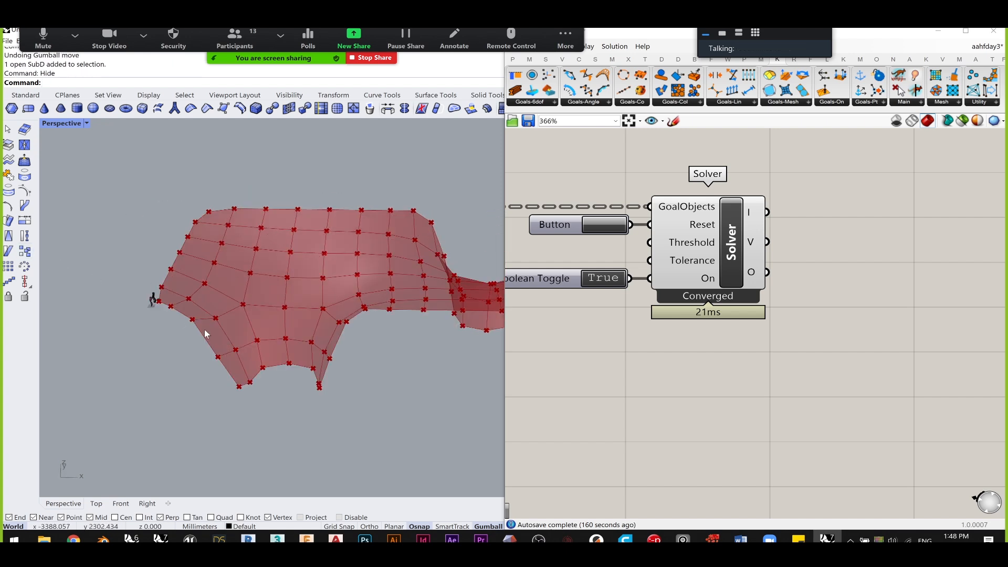
drag(144, 297, 216, 353)
text(h)
key(Escape)
key(Escape)
- Hide the small figures standing at the corner of the mesh
drag(122, 268, 191, 329)
text(hide)
key(Return)
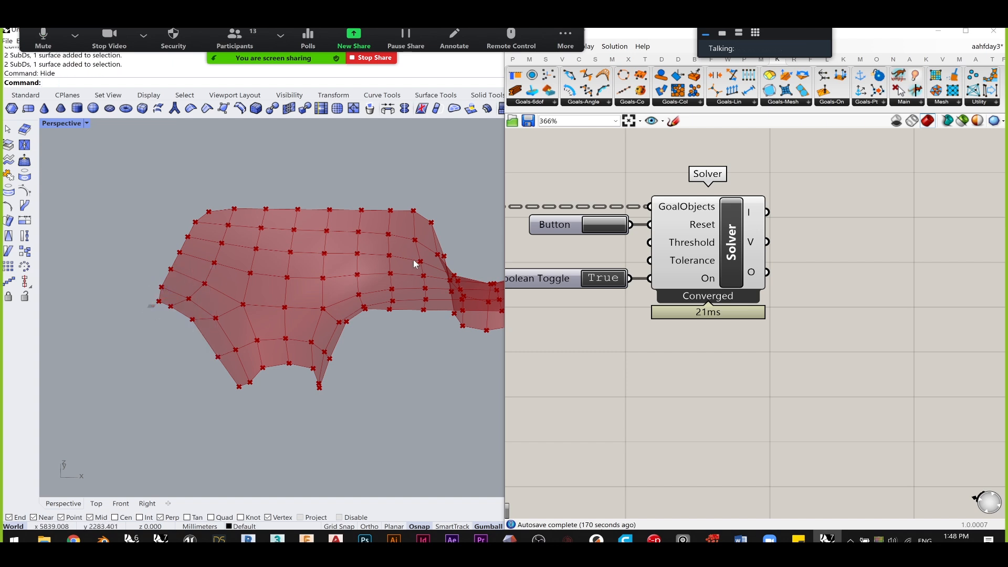
- Trace how the Show component's geometry passes through Merge into the Solver and out of its O output
scroll(315, 266, down, 5)
right_drag(320, 273, 461, 260)
right_drag(748, 285, 662, 267)
scroll(662, 267, up, 1)
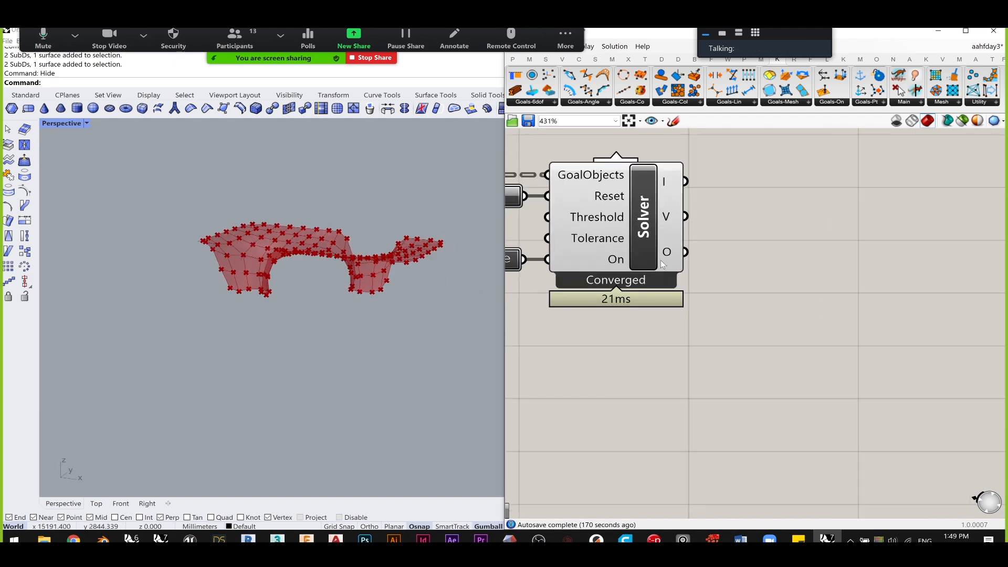
click(651, 210)
click(691, 235)
scroll(678, 257, up, 1)
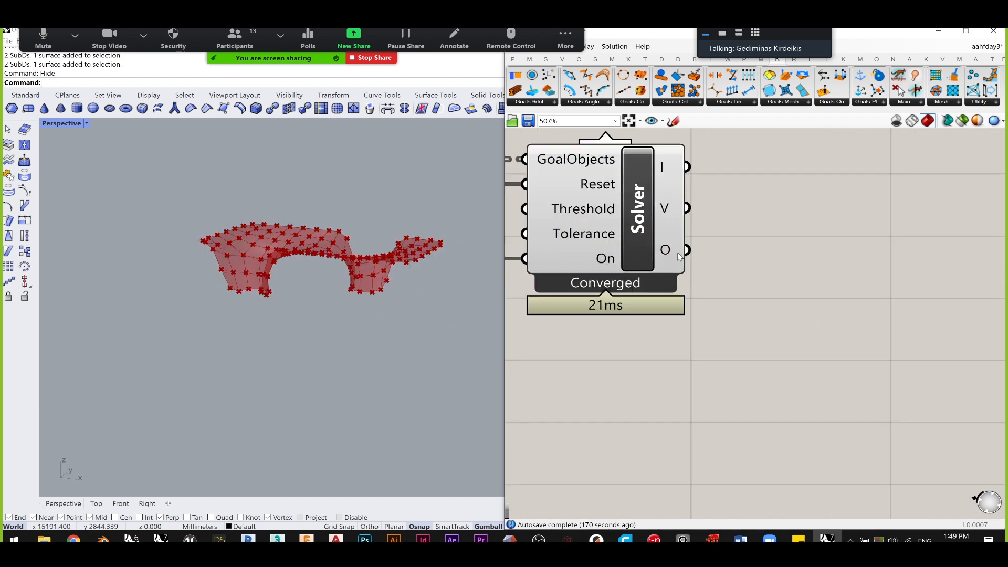
scroll(678, 252, down, 5)
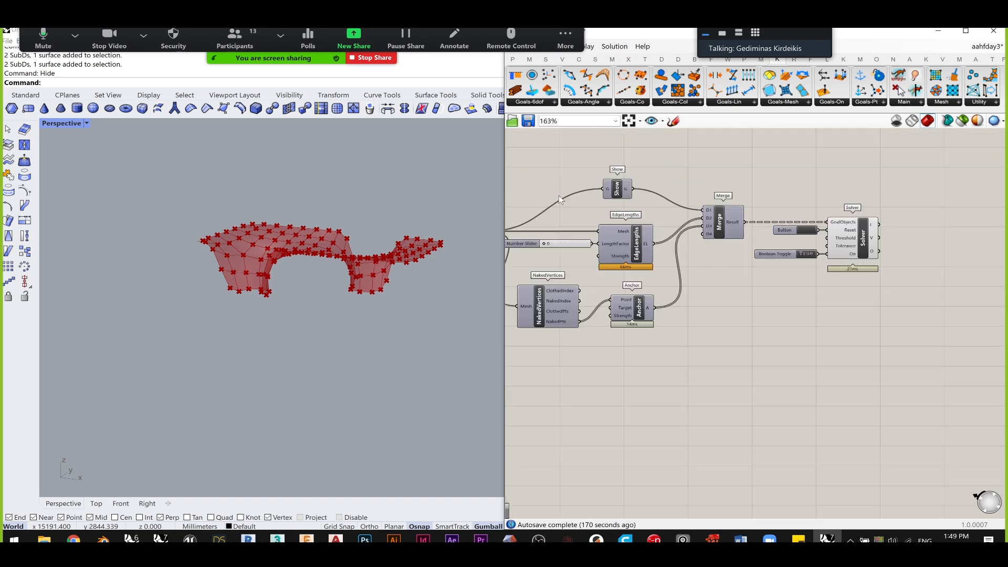
scroll(583, 211, up, 3)
drag(590, 183, 636, 181)
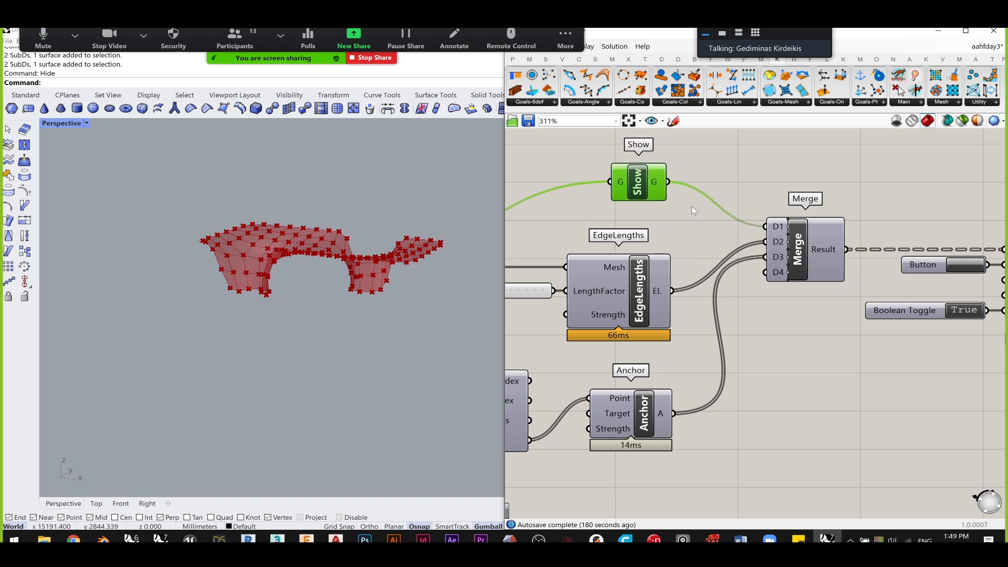
right_drag(829, 246, 728, 219)
scroll(808, 244, down, 2)
right_drag(854, 261, 722, 256)
scroll(810, 269, up, 2)
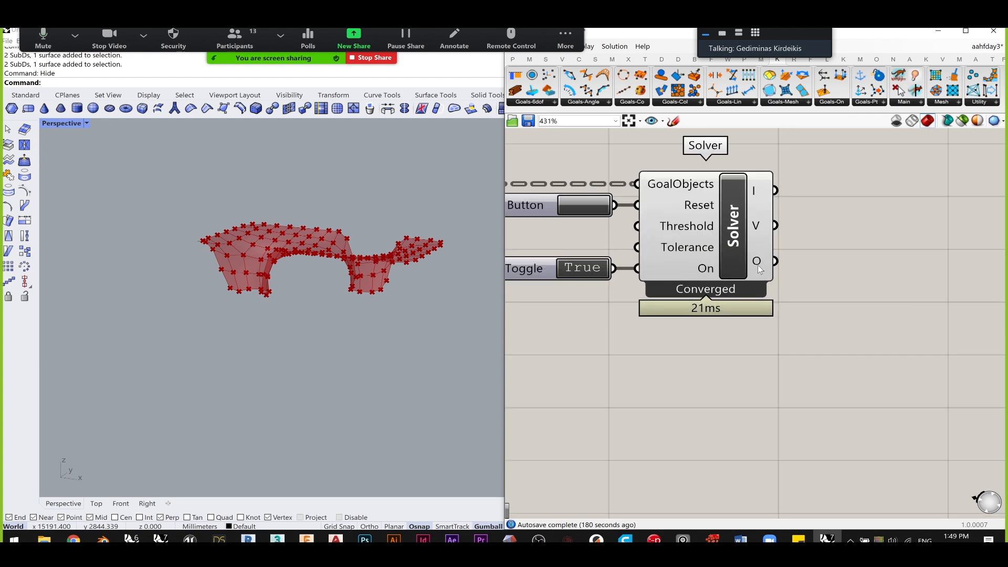
- Add a Panel beside the Solver and connect the Solver's O output to it
scroll(807, 306, up, 1)
double_click(808, 306)
text(panel)
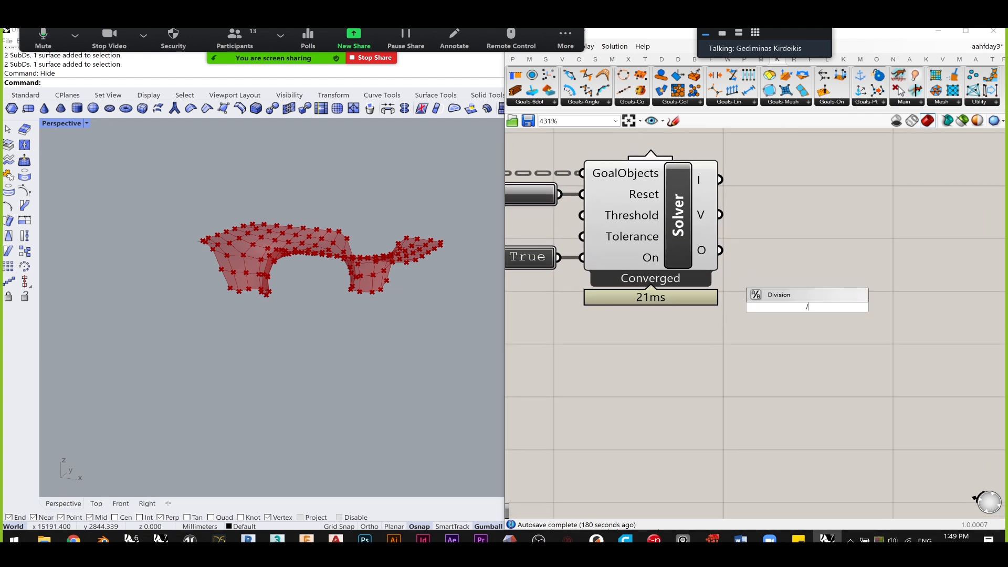
key(Return)
drag(750, 315, 816, 342)
drag(719, 251, 782, 334)
- Enlarge the Panel so the Solver's mesh and line output lists can be read
right_drag(851, 396, 707, 313)
scroll(760, 294, down, 3)
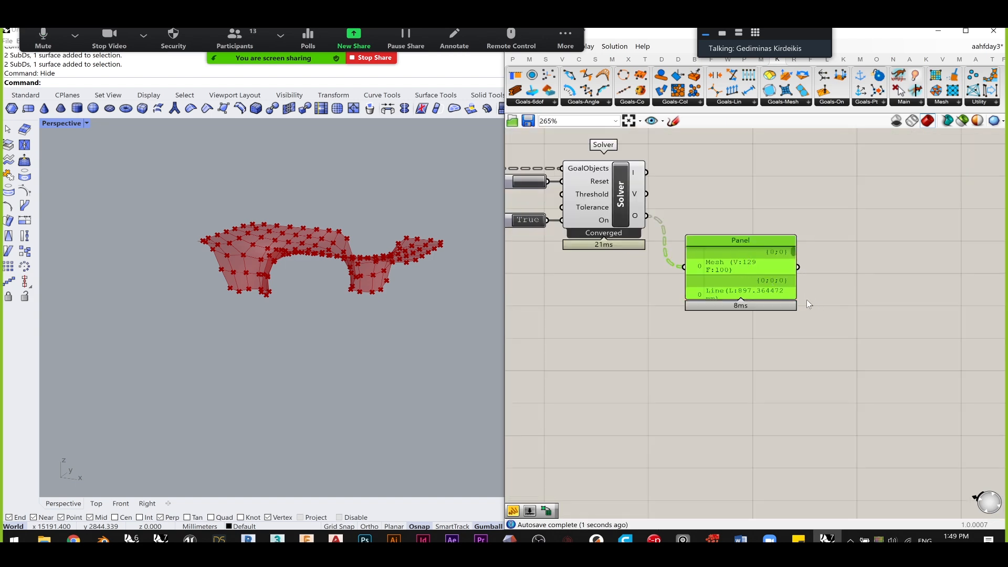
drag(795, 301, 877, 374)
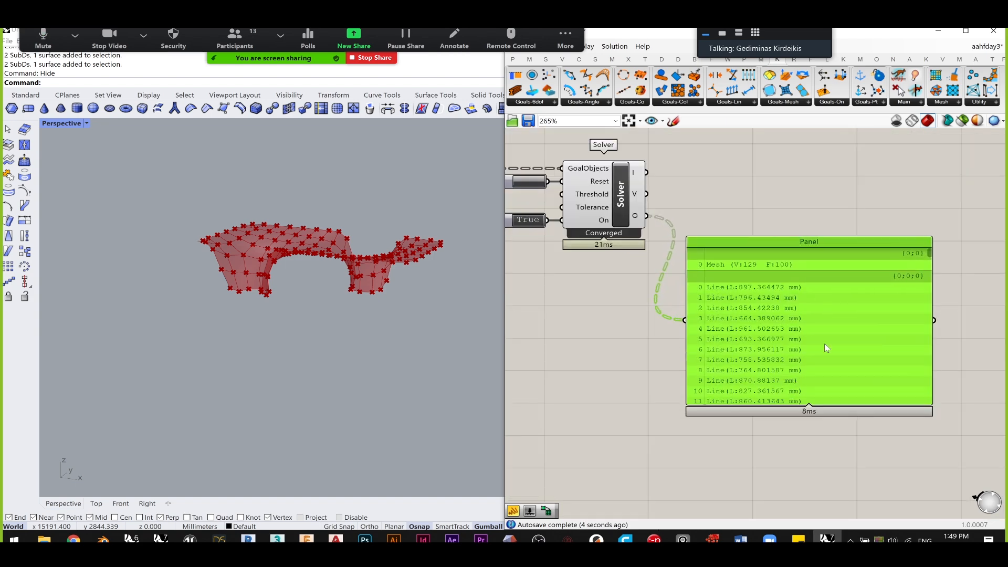
scroll(714, 270, up, 2)
scroll(784, 256, down, 3)
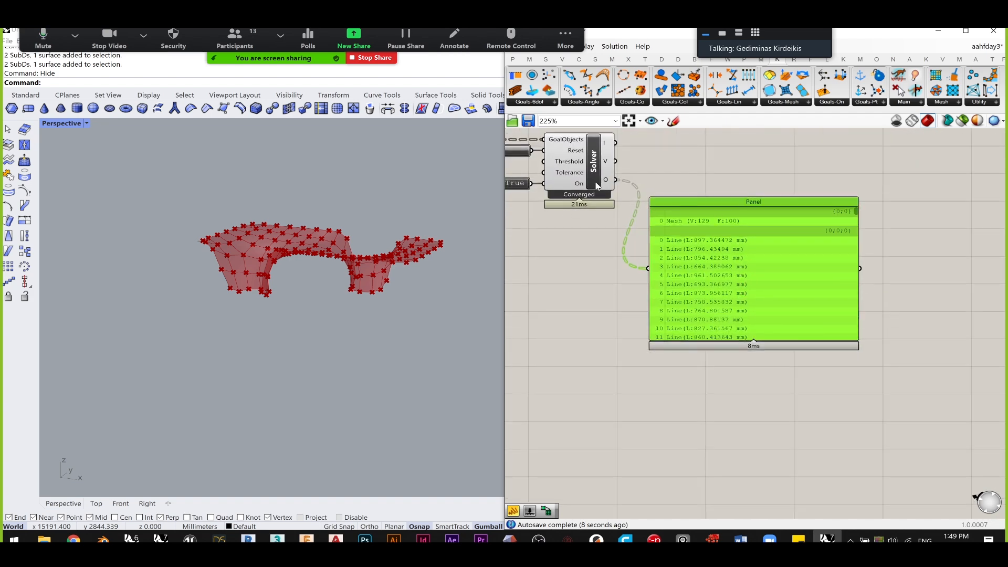
- Flatten the Solver's O output so the mesh and lines come out in a single list
right_click(606, 180)
click(705, 159)
scroll(612, 175, up, 7)
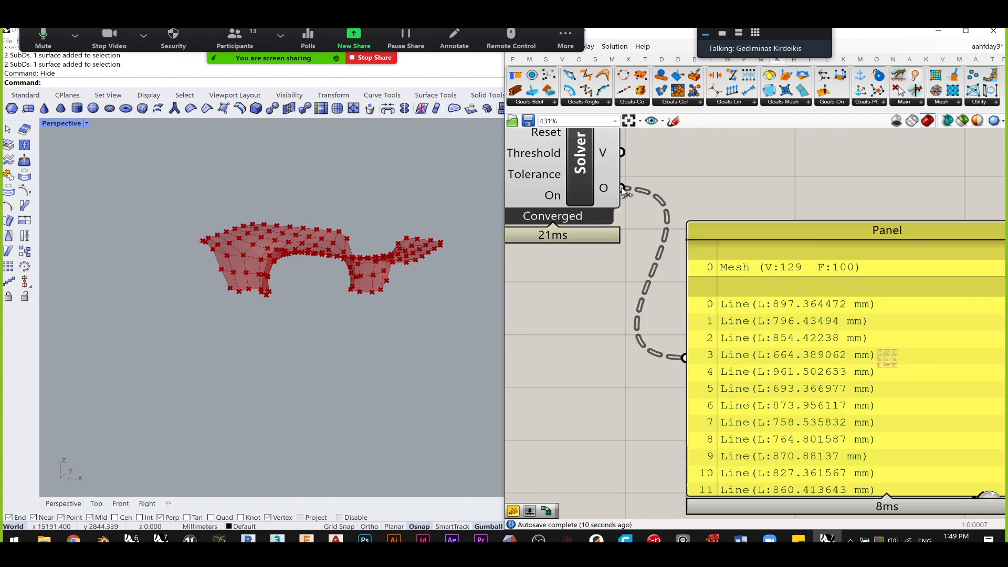
mouse_move(595, 194)
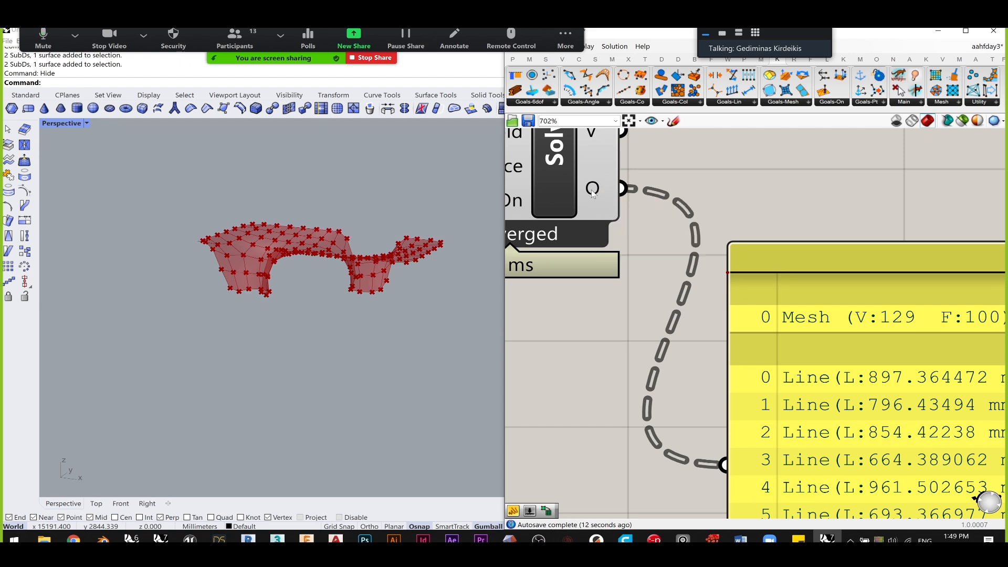
right_click(602, 191)
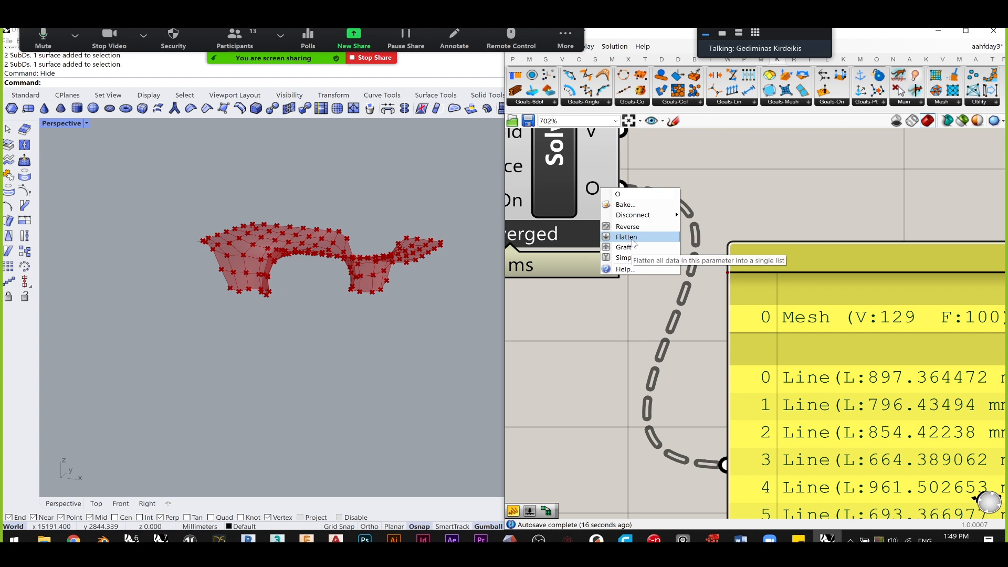
click(781, 200)
scroll(781, 205, down, 2)
right_drag(752, 222, 662, 207)
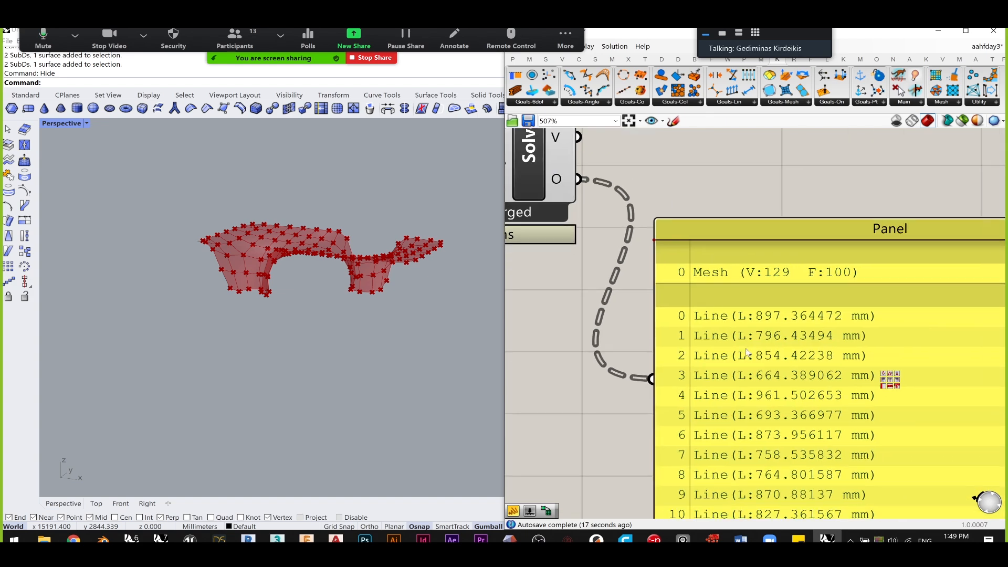
scroll(697, 307, down, 2)
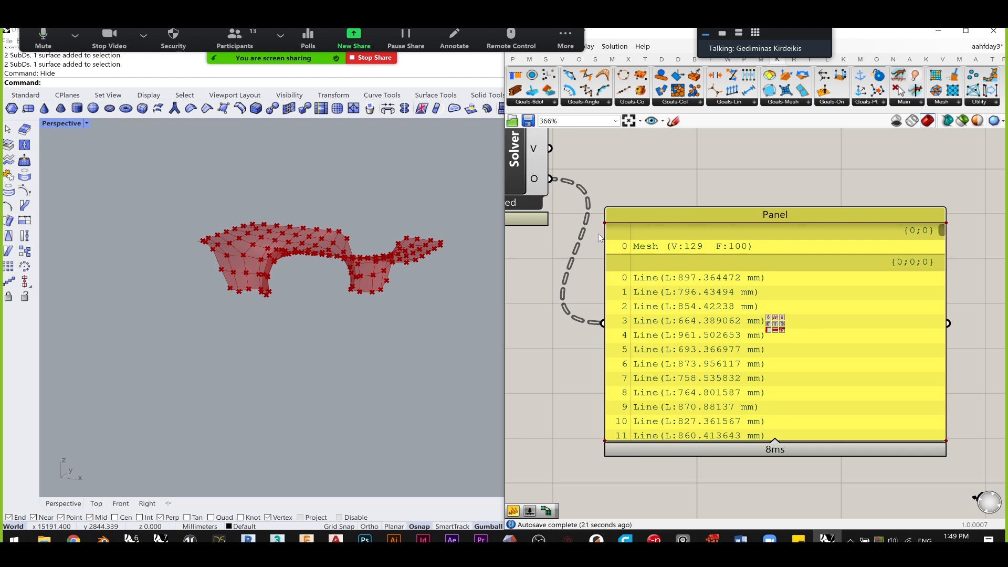
right_click(536, 179)
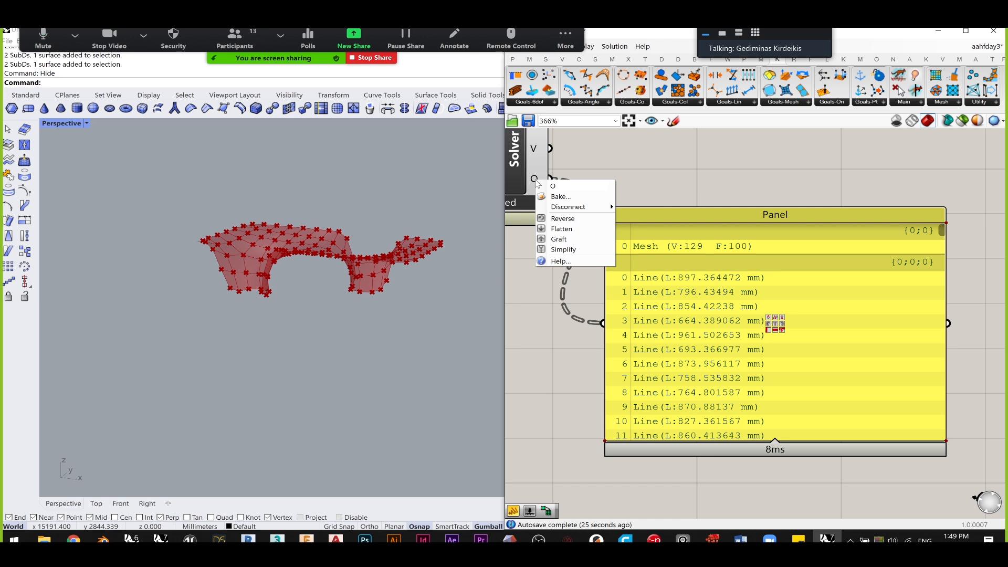
click(572, 232)
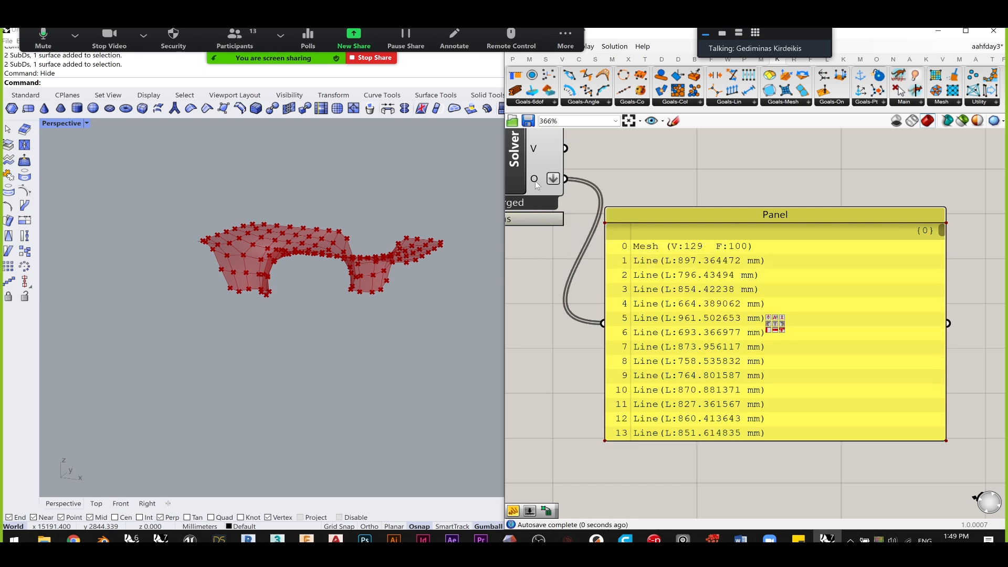
- Compare the Show component's place among the Merge inputs with the item order in the flattened Panel list
drag(648, 270, 683, 259)
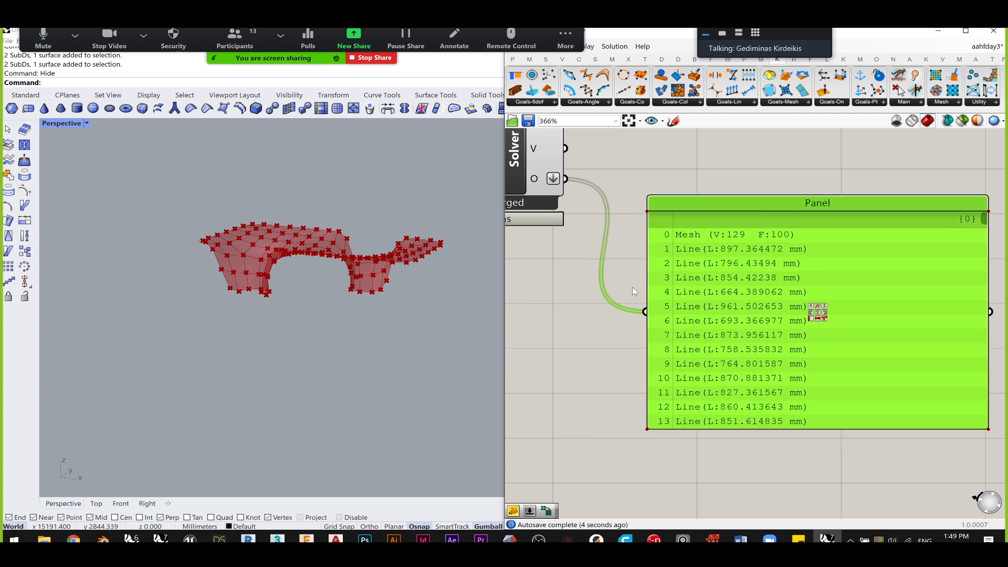
click(564, 286)
right_drag(664, 325, 767, 362)
scroll(767, 362, down, 4)
right_drag(665, 285, 795, 290)
click(555, 206)
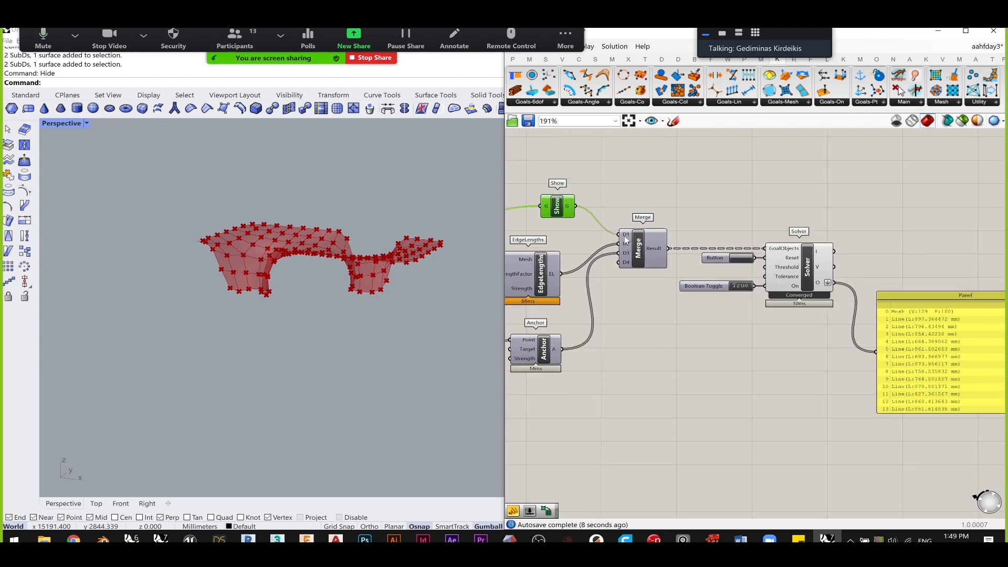
right_drag(855, 301, 696, 265)
scroll(729, 273, up, 4)
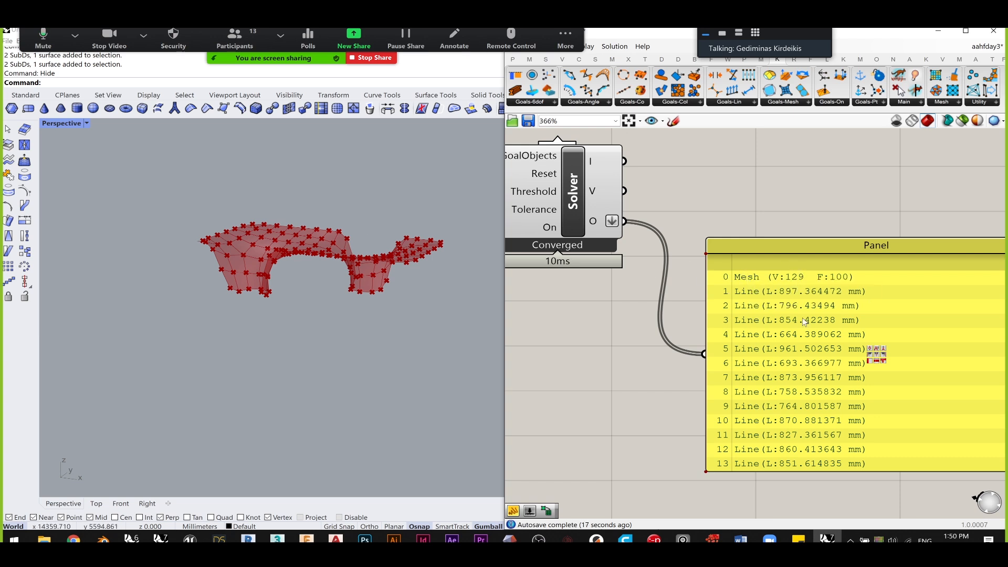
- Add a List Item component beside the Solver and connect the Solver's O output to its List input
drag(802, 312, 831, 409)
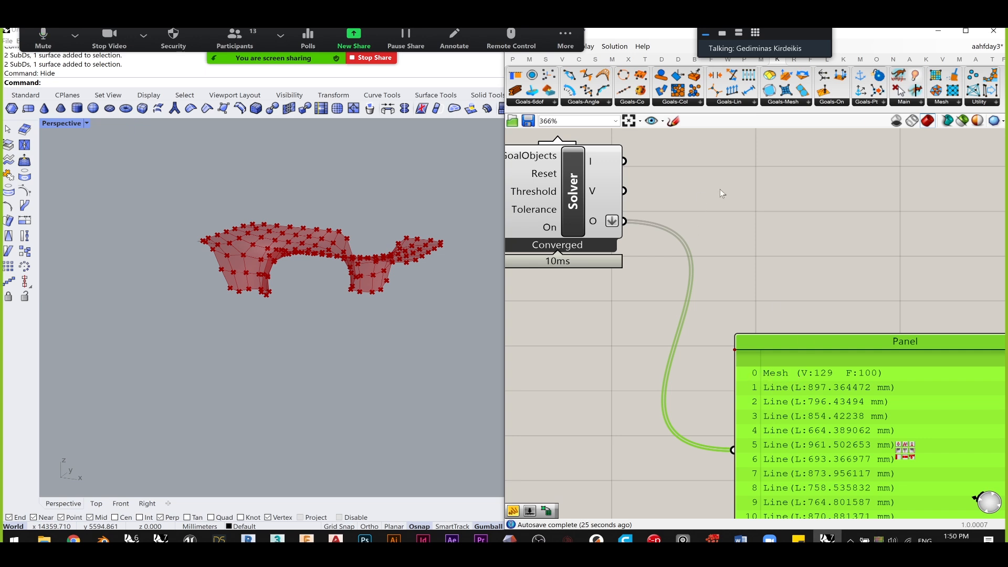
double_click(740, 234)
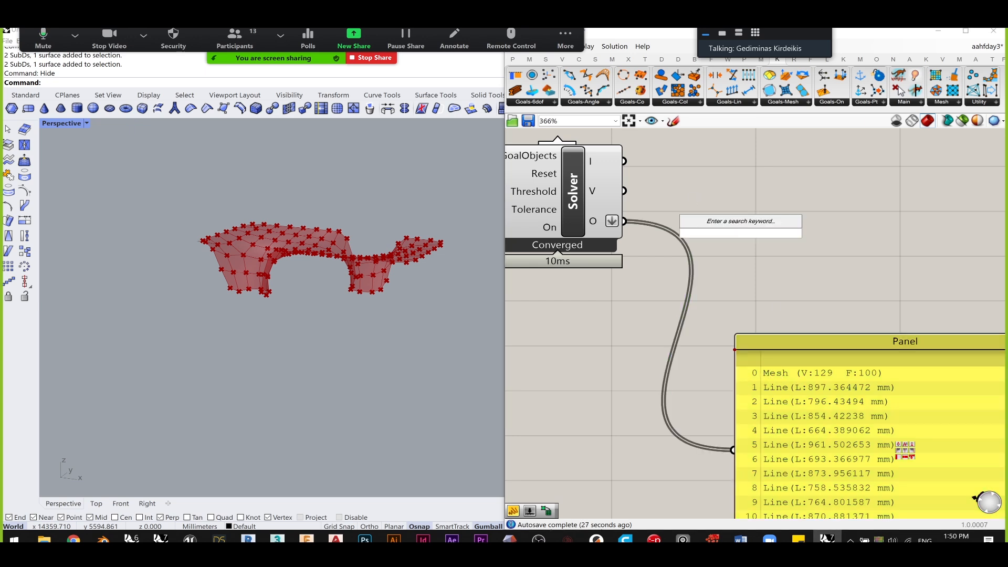
text(list item)
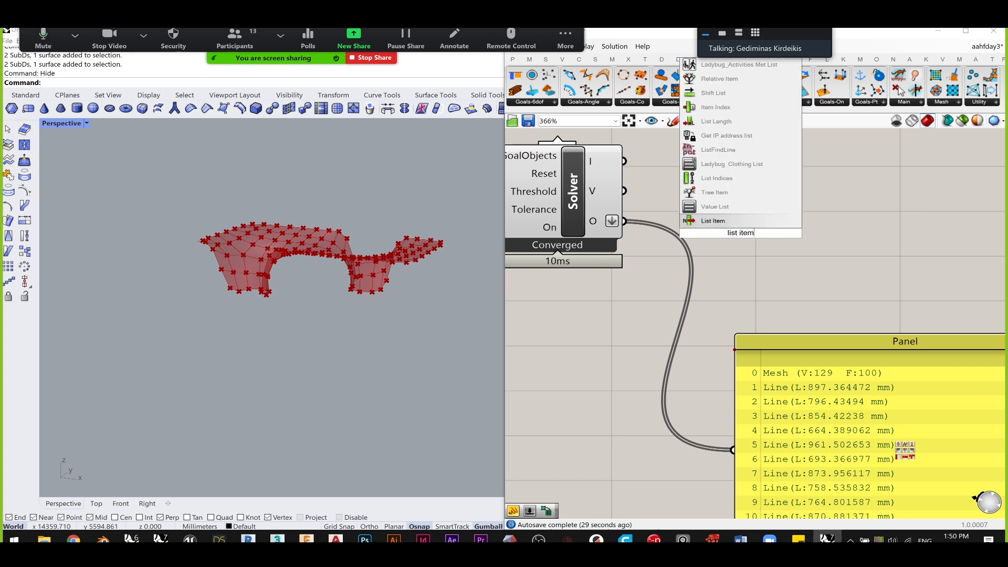
click(708, 222)
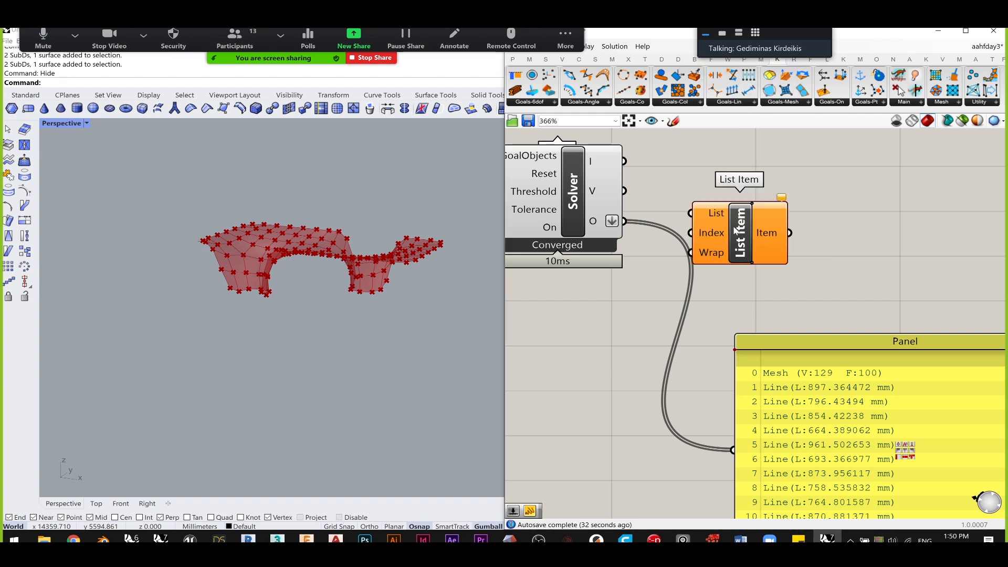
click(692, 213)
scroll(624, 223, up, 1)
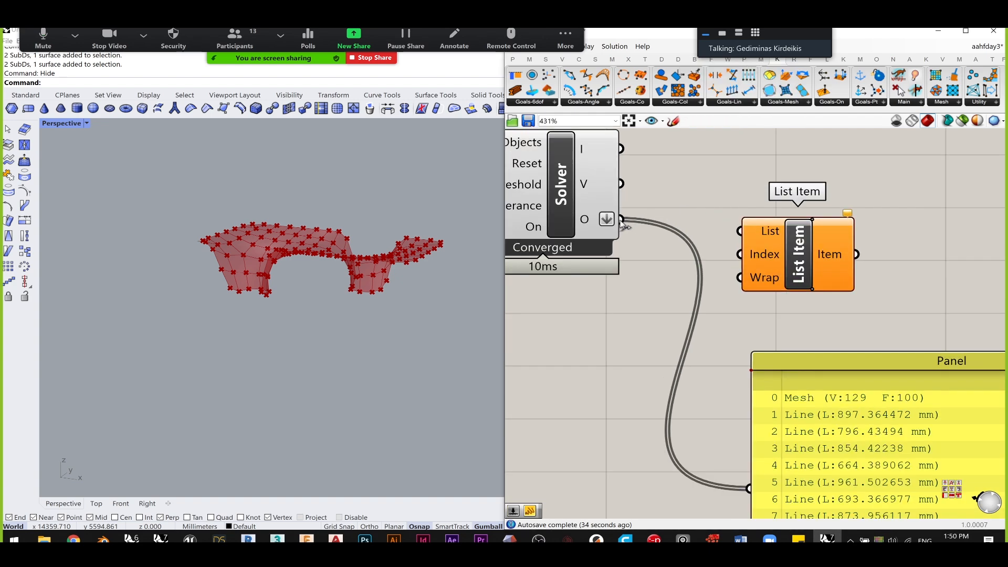
drag(737, 231, 802, 250)
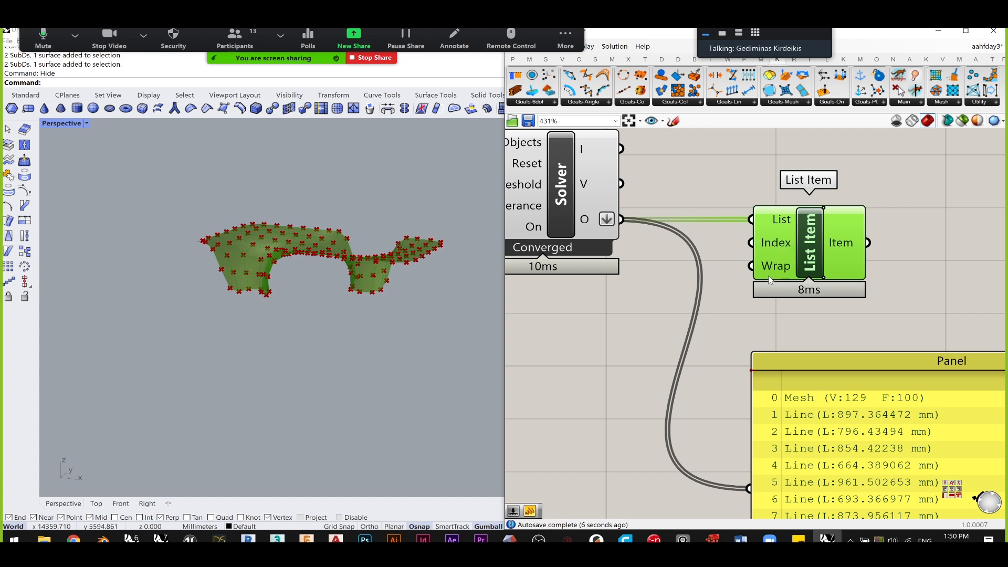
- Feed the List Item's Item output into the Panel beside it and shrink the Panel
scroll(776, 269, down, 2)
right_drag(851, 389, 706, 354)
drag(707, 354, 857, 311)
scroll(698, 217, up, 1)
drag(708, 230, 778, 260)
scroll(778, 260, down, 1)
right_drag(778, 260, 713, 315)
scroll(733, 309, down, 2)
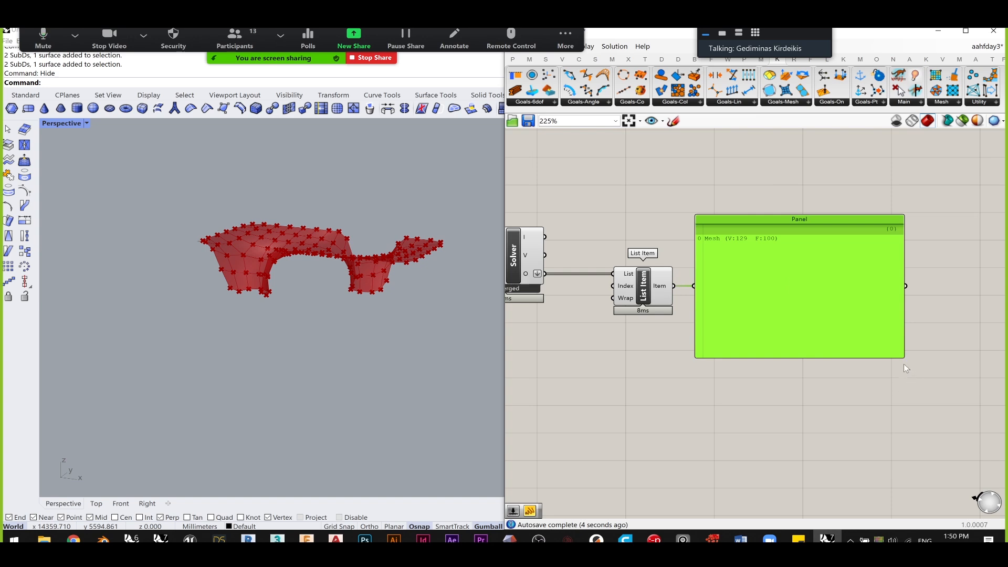
drag(901, 356, 768, 297)
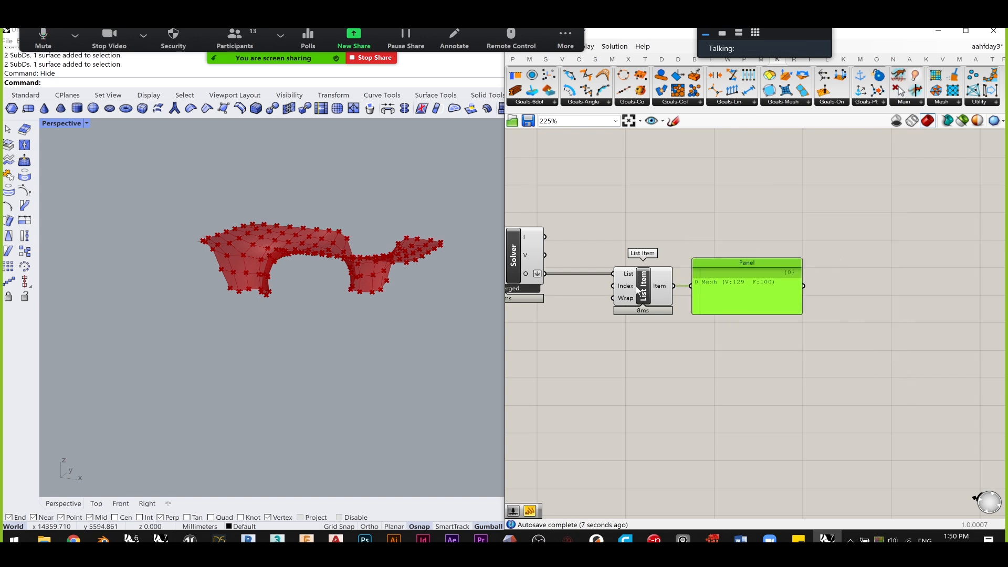
- Move the Panel below the List Item component to clear the space beside the Item output
drag(637, 290, 598, 288)
click(627, 188)
scroll(674, 294, up, 2)
click(721, 335)
drag(721, 335, 696, 405)
click(651, 318)
scroll(589, 284, up, 2)
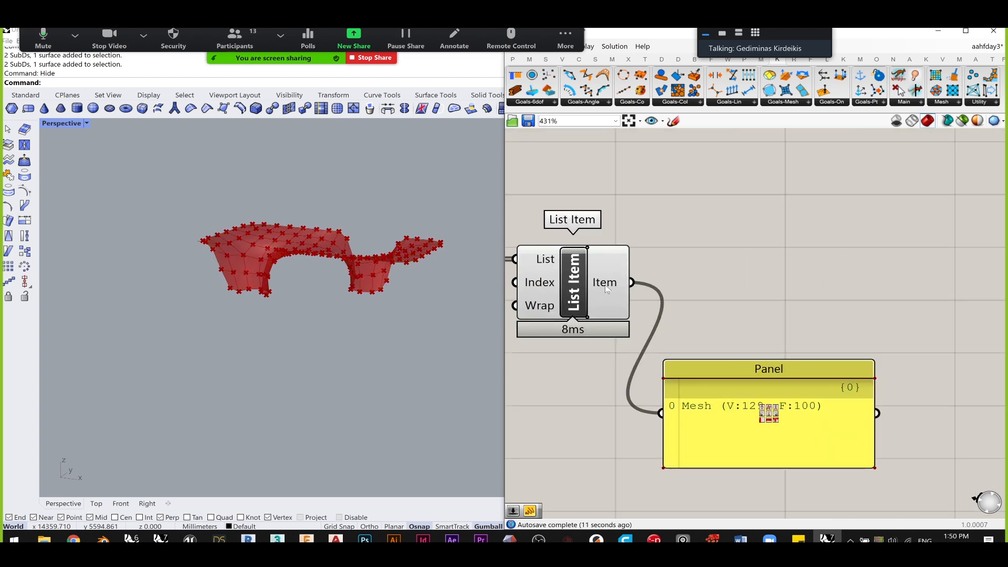
- Turn off the Solver's preview so only the List Item's mesh is displayed
scroll(603, 286, down, 7)
drag(736, 300, 712, 210)
middle_click(713, 210)
click(761, 181)
drag(832, 213, 850, 222)
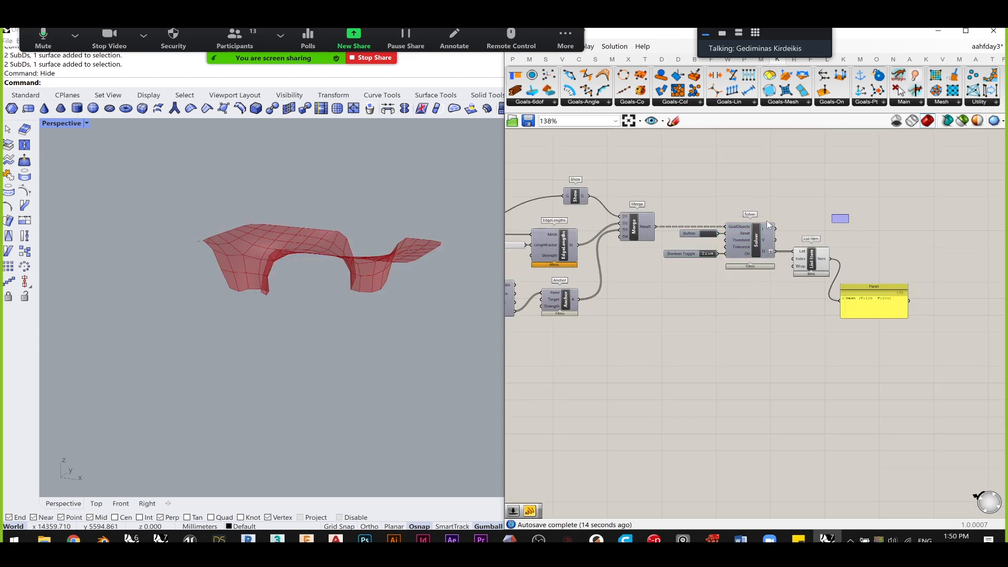
right_drag(842, 252, 723, 228)
scroll(723, 228, up, 4)
scroll(724, 228, up, 3)
right_drag(797, 295, 699, 275)
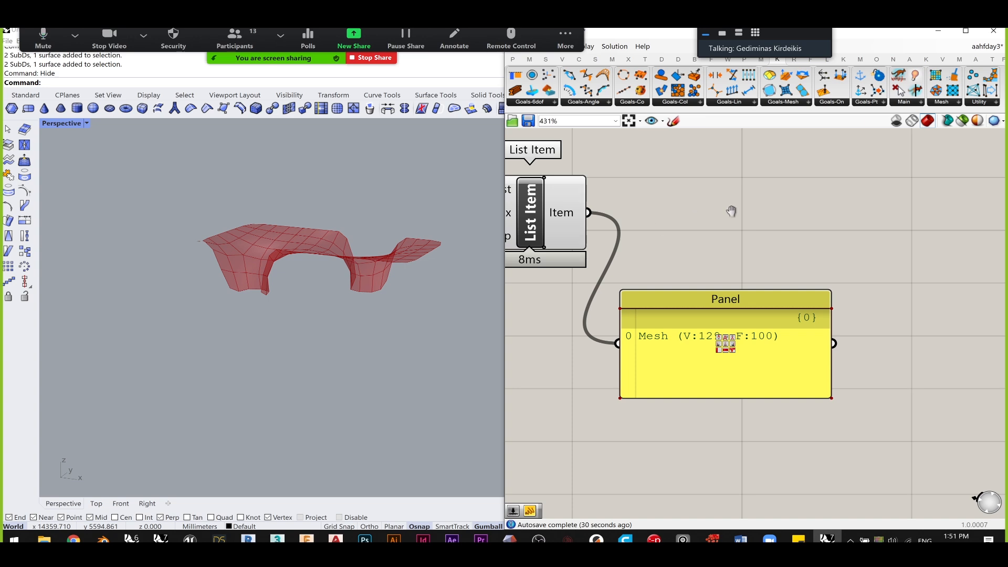
right_drag(723, 207, 760, 227)
double_click(718, 237)
text(t)
key(BackSpace)
text(to subd)
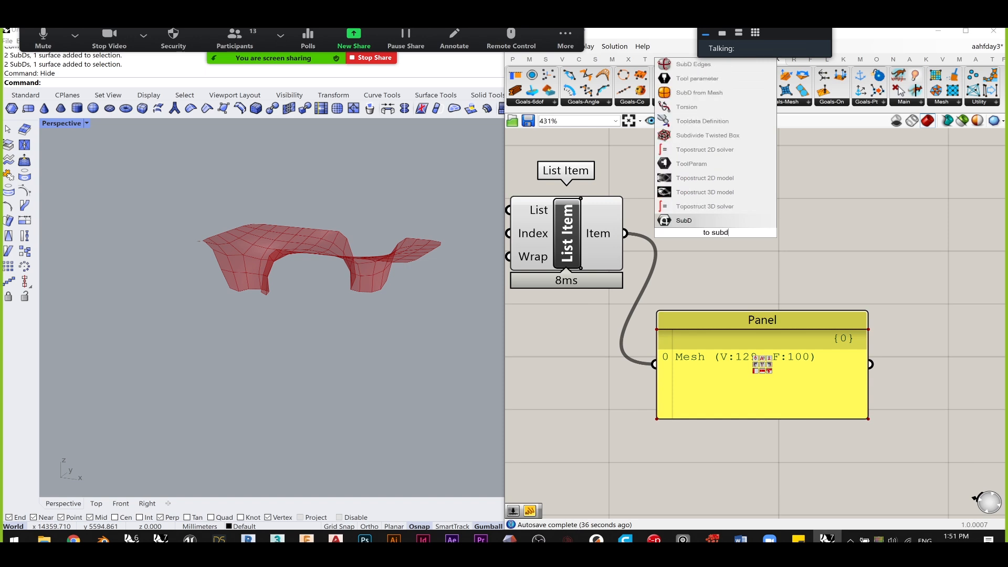
key(Escape)
click(579, 61)
click(611, 62)
click(595, 61)
click(735, 103)
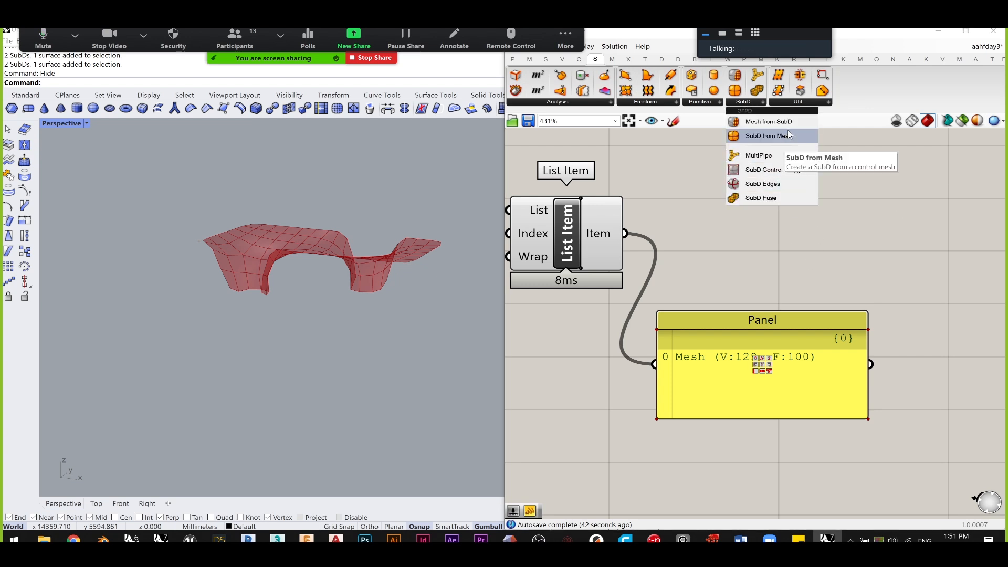
click(769, 121)
click(739, 237)
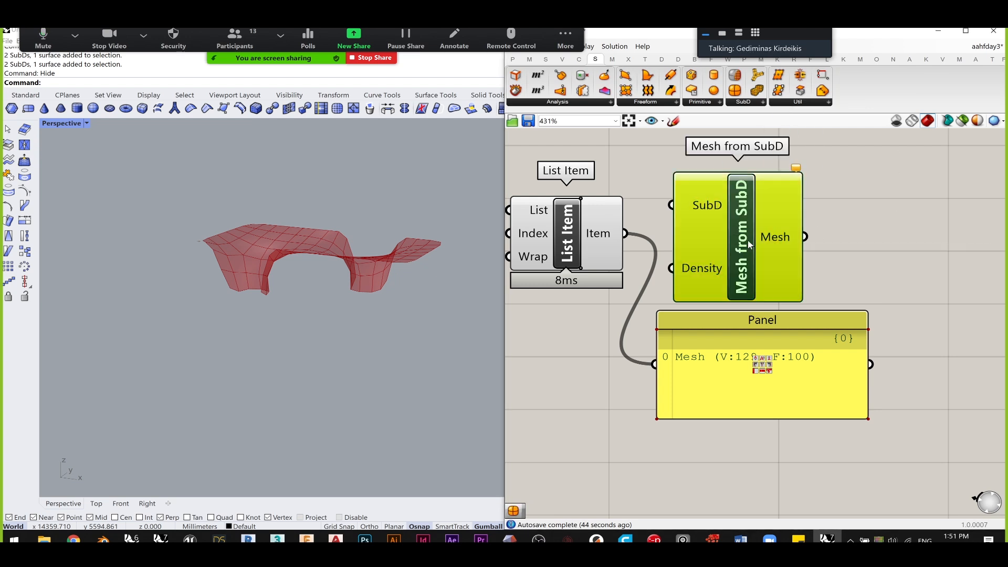
key(Delete)
- Add a SubD from Mesh component and connect the List Item's Item output to its Mesh input
click(747, 105)
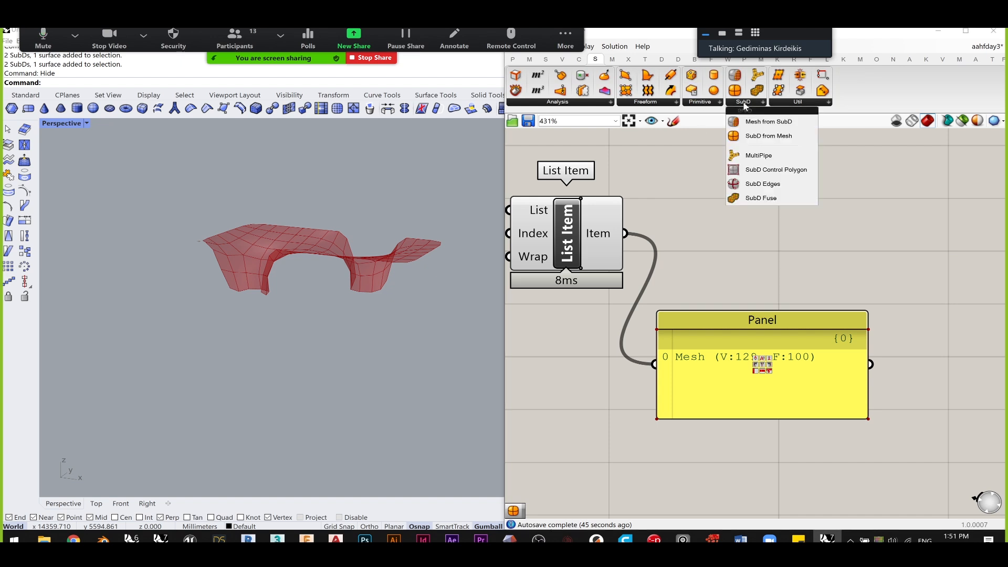
click(756, 136)
click(760, 224)
click(637, 183)
drag(696, 199, 727, 187)
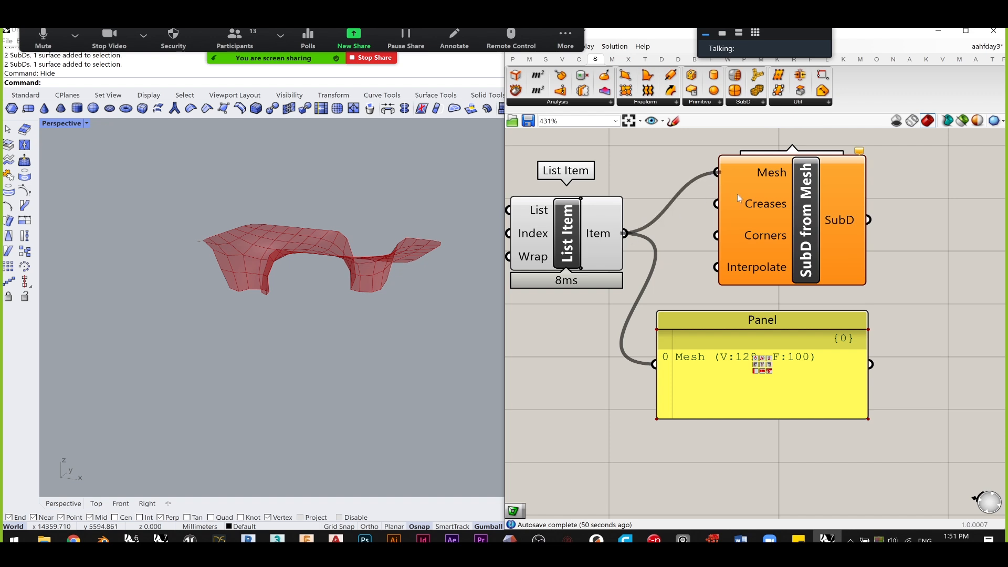
drag(782, 210, 808, 221)
- Delete the Panel below the List Item and reposition the SubD from Mesh component
scroll(783, 286, down, 2)
right_drag(782, 286, 776, 222)
drag(758, 285, 747, 361)
key(Delete)
drag(822, 205, 819, 245)
- Bake the SubD from Mesh component's SubD output with the default attributes
right_click(833, 216)
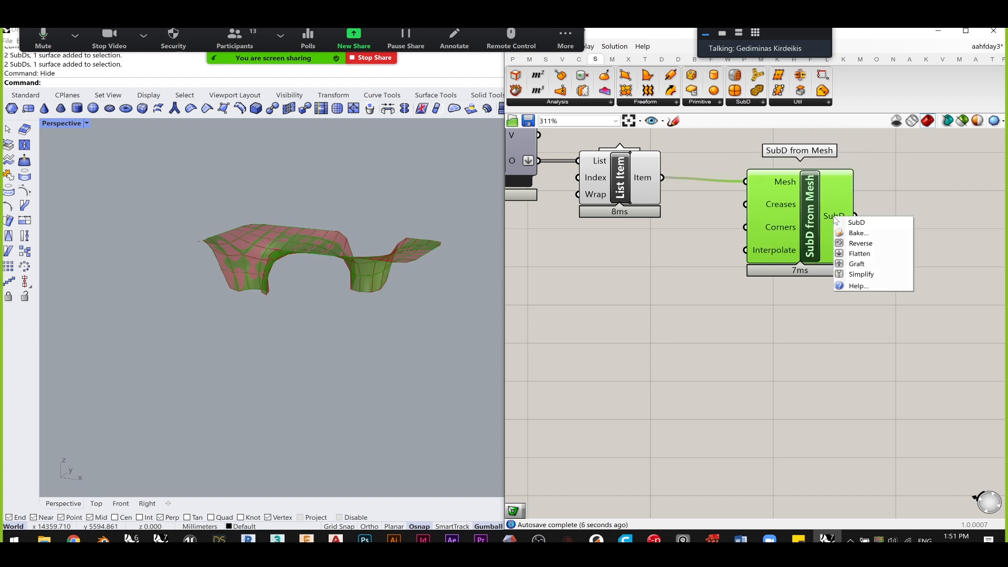
click(864, 234)
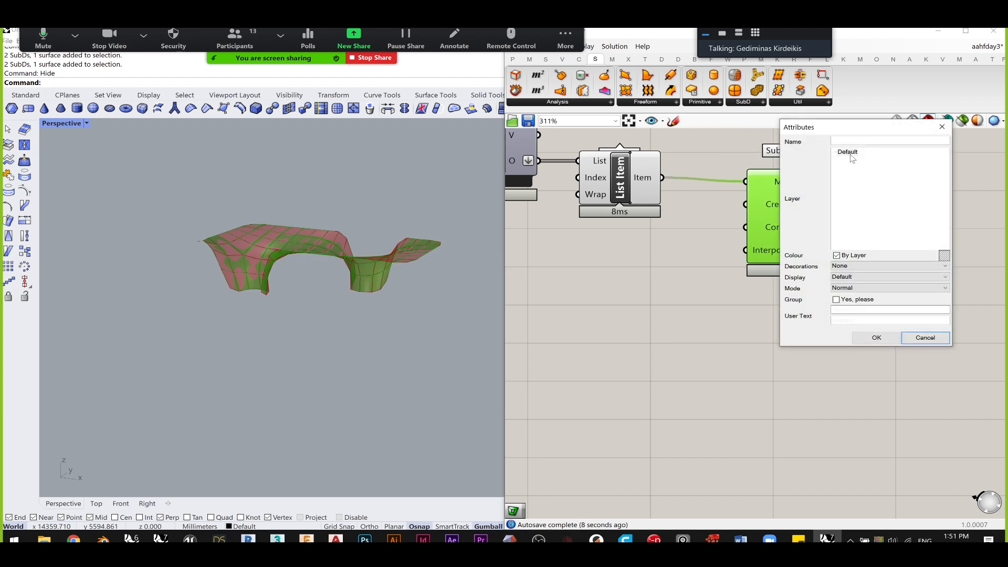
click(877, 338)
- Turn off the List Item component's preview so its mesh no longer overlaps the SubD
right_drag(360, 338, 428, 351)
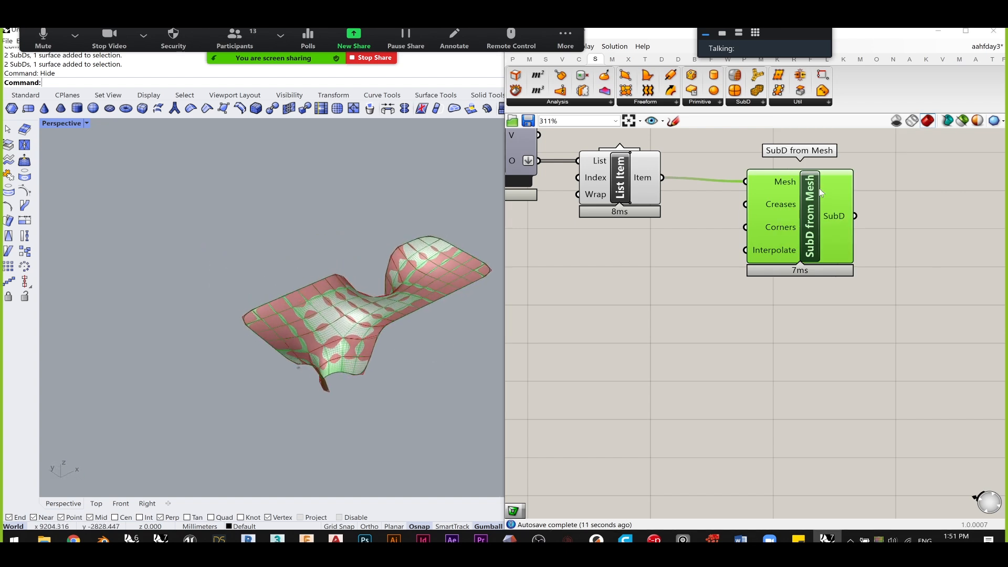
click(625, 186)
middle_click(625, 186)
click(901, 260)
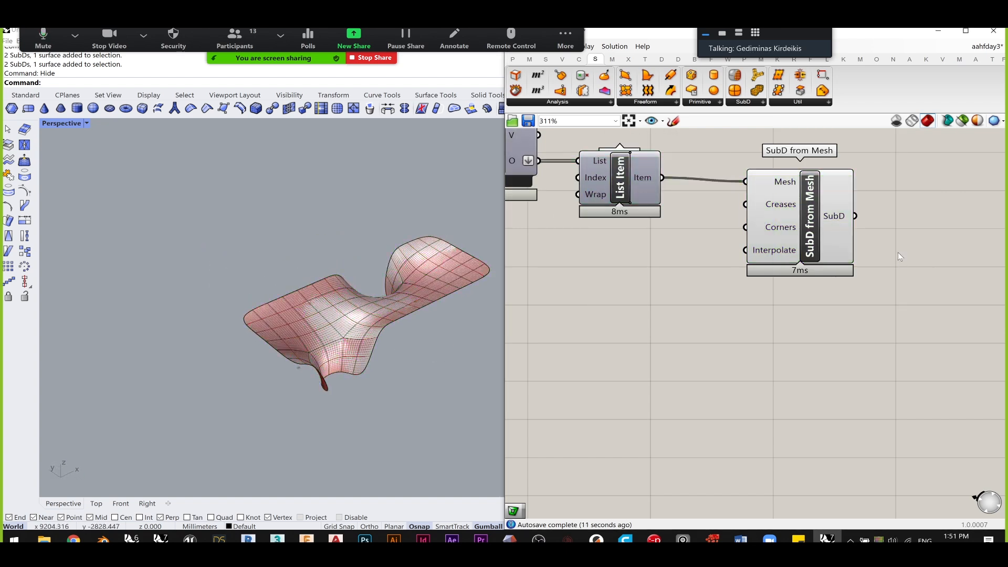
- Bake the SubD output once more, keeping the default attributes
scroll(865, 228, up, 5)
click(749, 225)
right_click(750, 232)
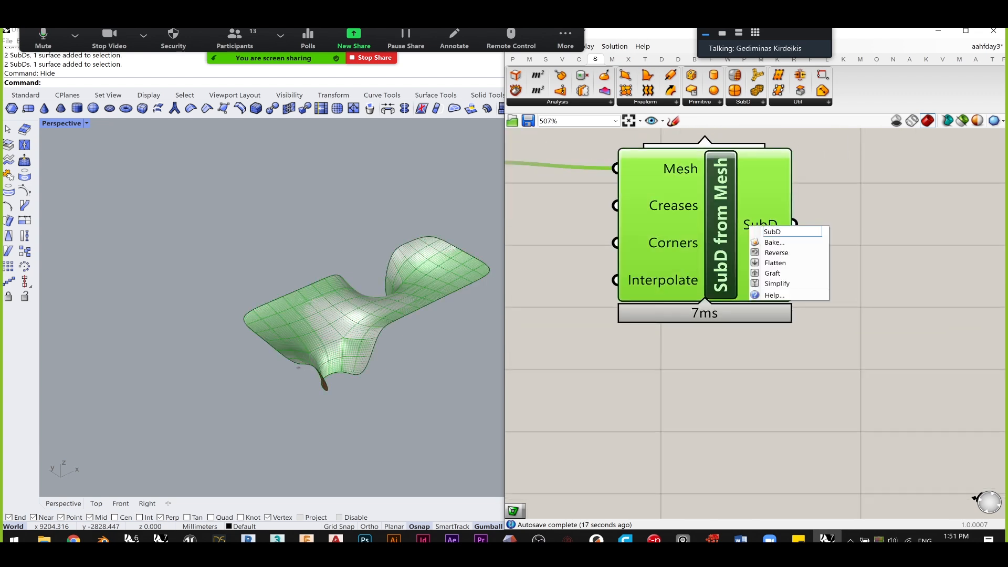
click(763, 242)
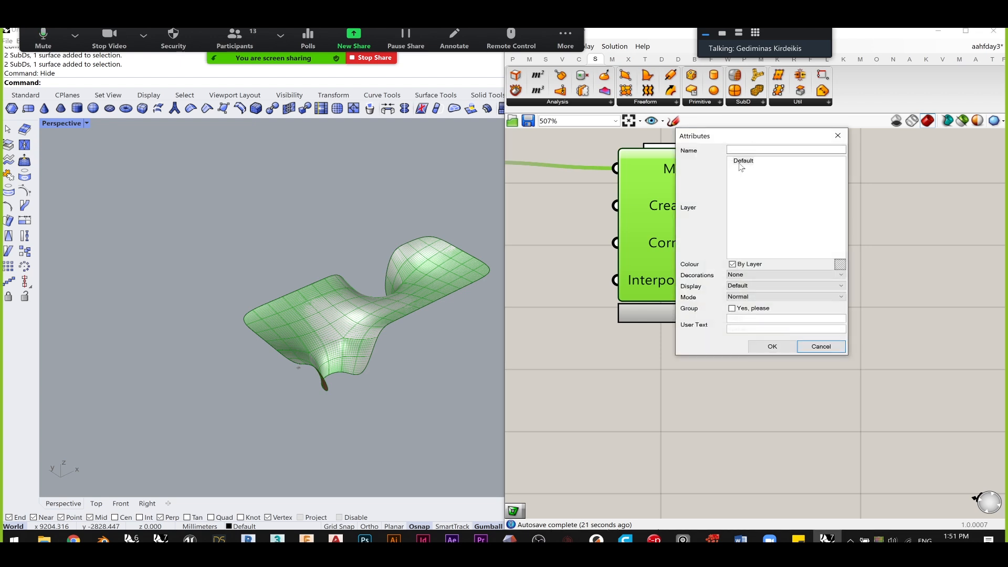
click(772, 346)
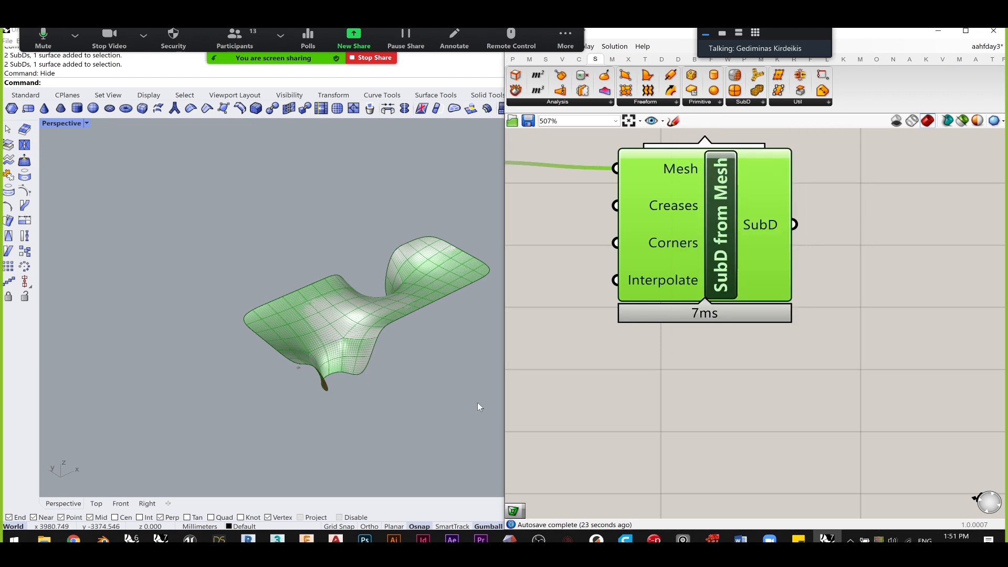
- Select the baked SubD, move it away from the Grasshopper preview, and view both from the side
click(338, 337)
scroll(338, 337, down, 2)
right_drag(338, 337, 396, 350)
click(397, 350)
scroll(397, 349, up, 8)
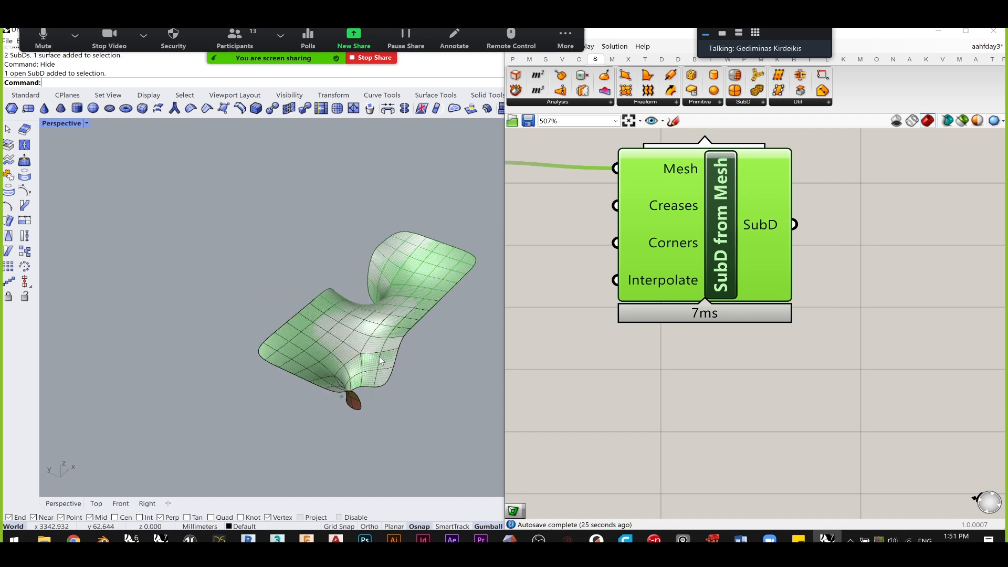
click(362, 316)
scroll(362, 316, down, 8)
shift+right_drag(362, 316, 435, 354)
drag(417, 339, 291, 287)
click(310, 405)
right_drag(309, 404, 252, 320)
scroll(232, 304, up, 5)
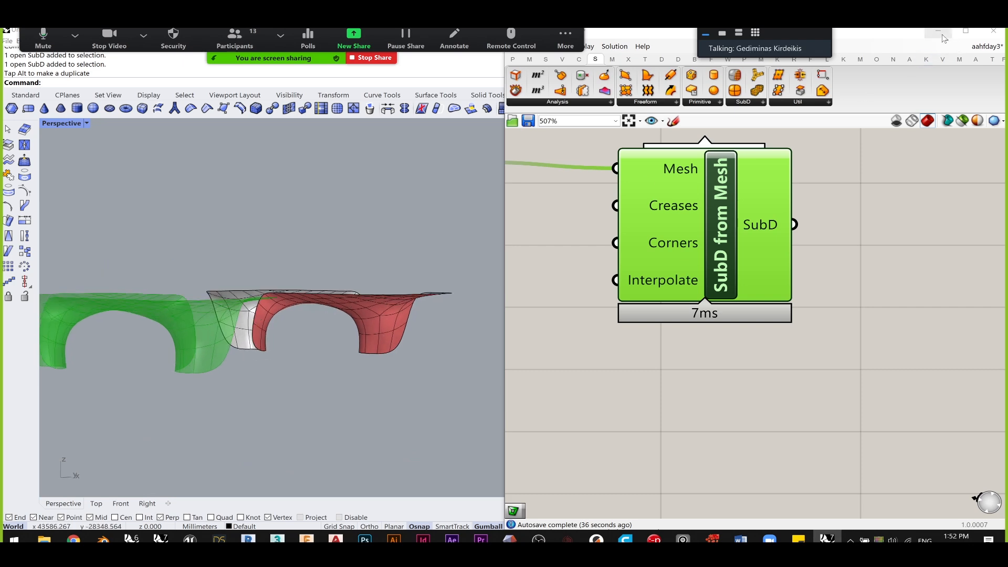
- Minimise the Grasshopper window and show the hidden coarse SubD over the preview with ShowSelected
click(939, 30)
right_drag(449, 316, 394, 314)
scroll(392, 314, up, 6)
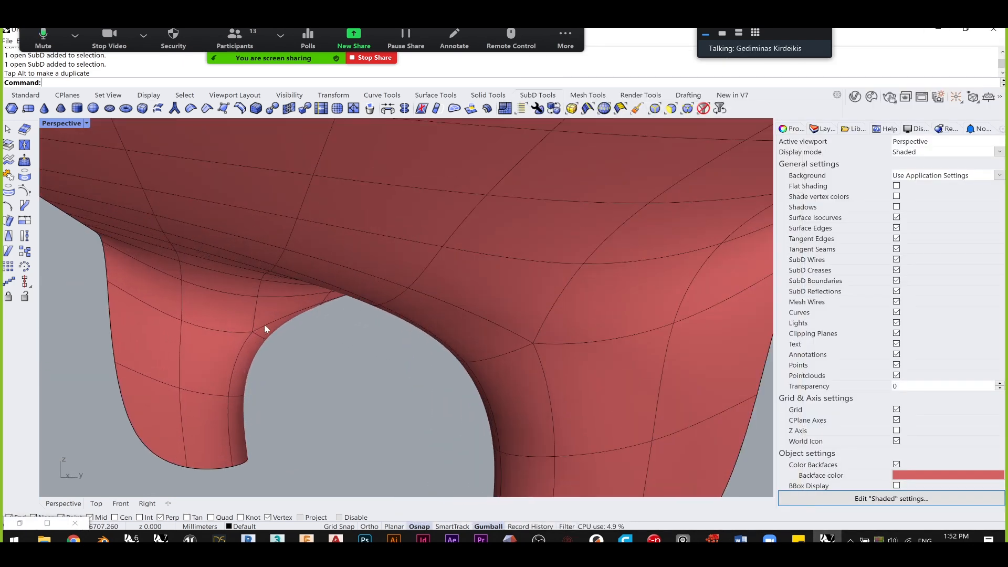
scroll(345, 276, down, 3)
right_drag(325, 280, 401, 320)
scroll(544, 283, down, 4)
text(S)
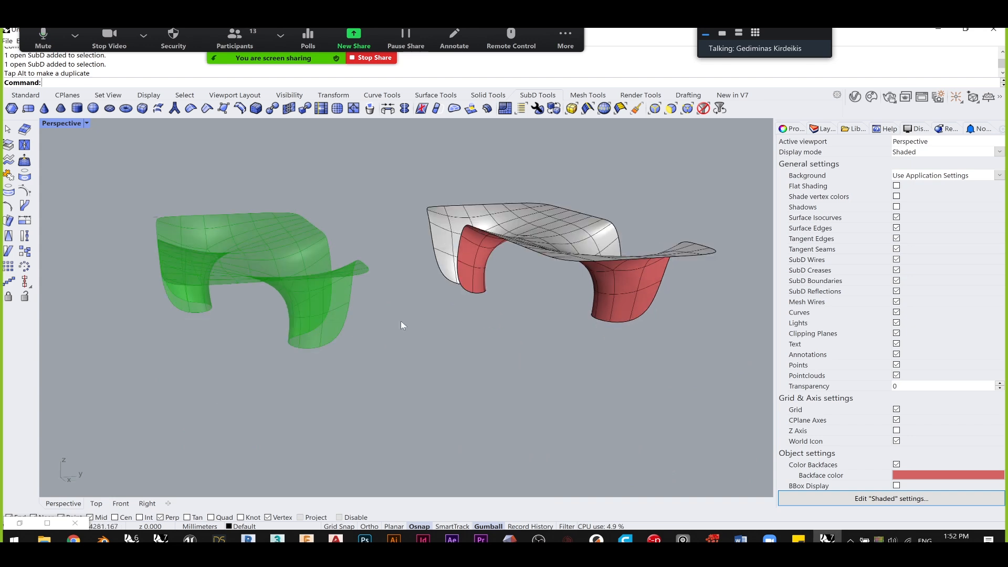
text(howSelected)
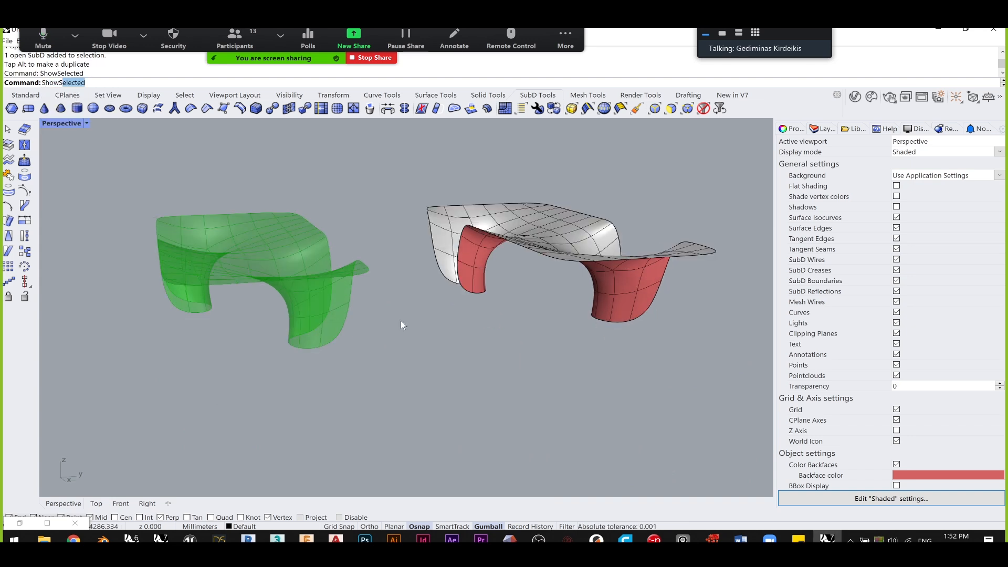
key(Return)
click(279, 266)
key(Return)
- Move the shown coarse SubD to the far side of the baked SubD for a side-by-side comparison
click(248, 267)
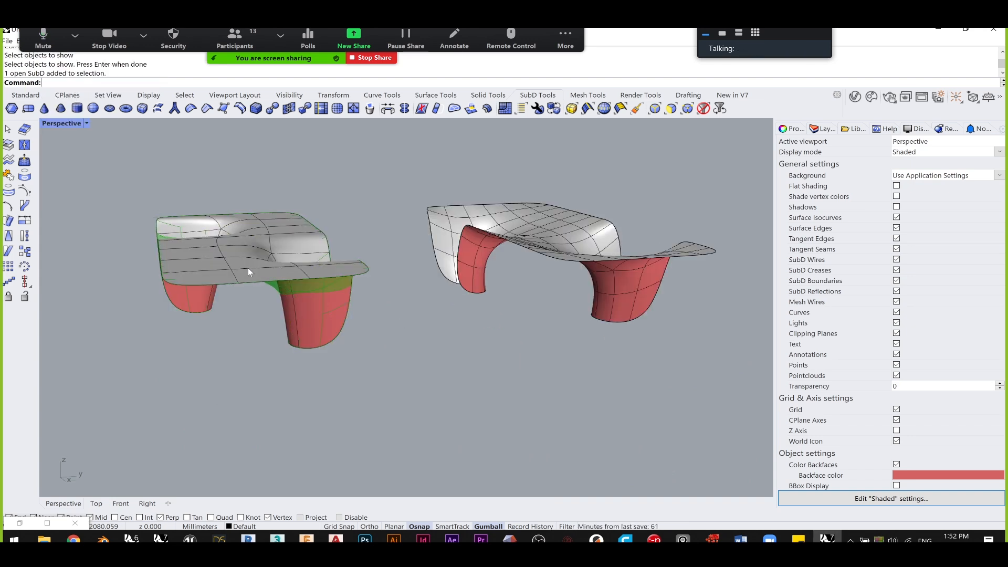
scroll(248, 267, down, 5)
drag(269, 274, 512, 256)
- Hide the remaining SubD that overlaps the Grasshopper preview
click(249, 268)
click(285, 360)
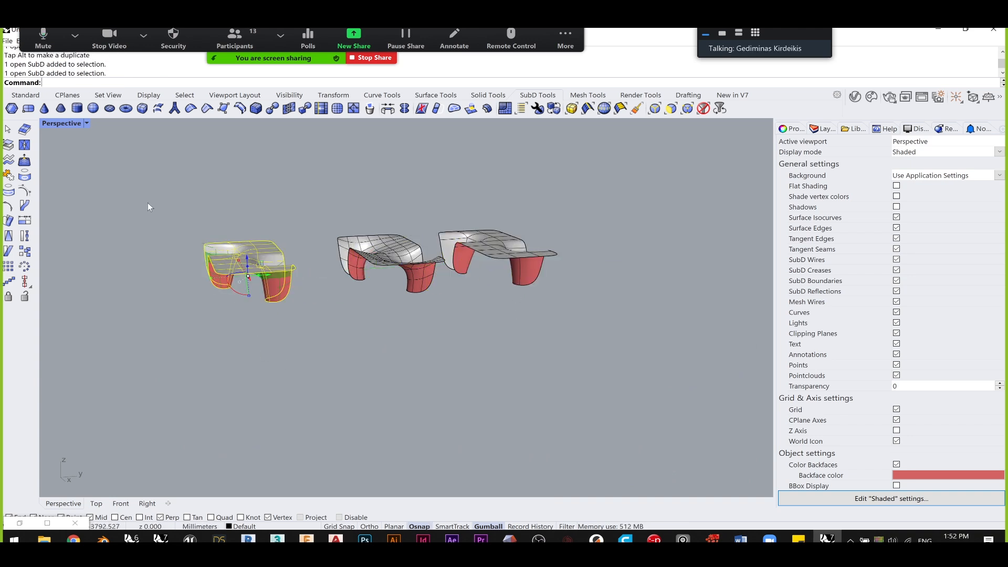
text(hide)
key(Return)
- Compare the legs, arches and undersides of the baked relaxed SubD and the coarse SubD, including the coarse one's face layout
scroll(462, 319, up, 10)
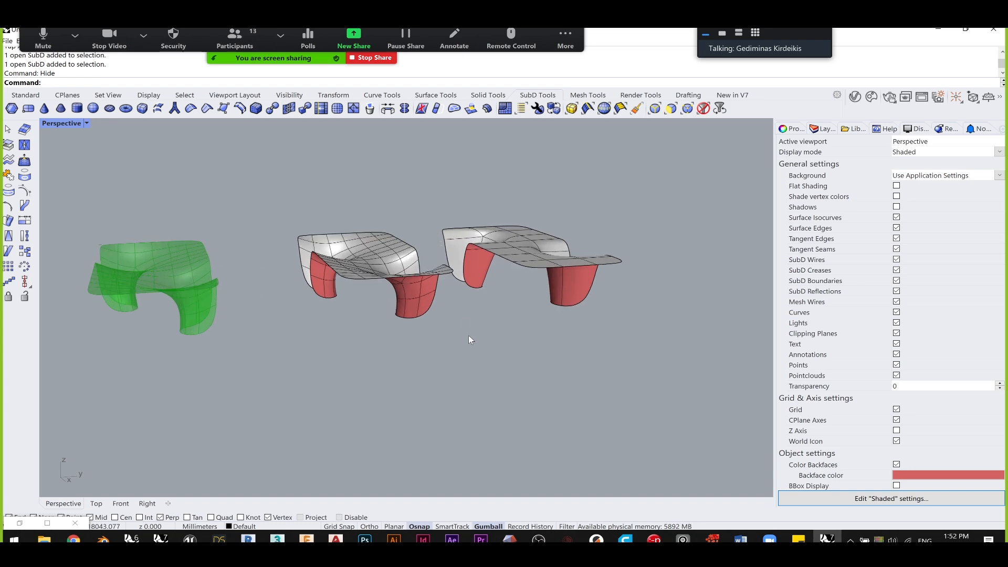
right_drag(377, 327, 302, 336)
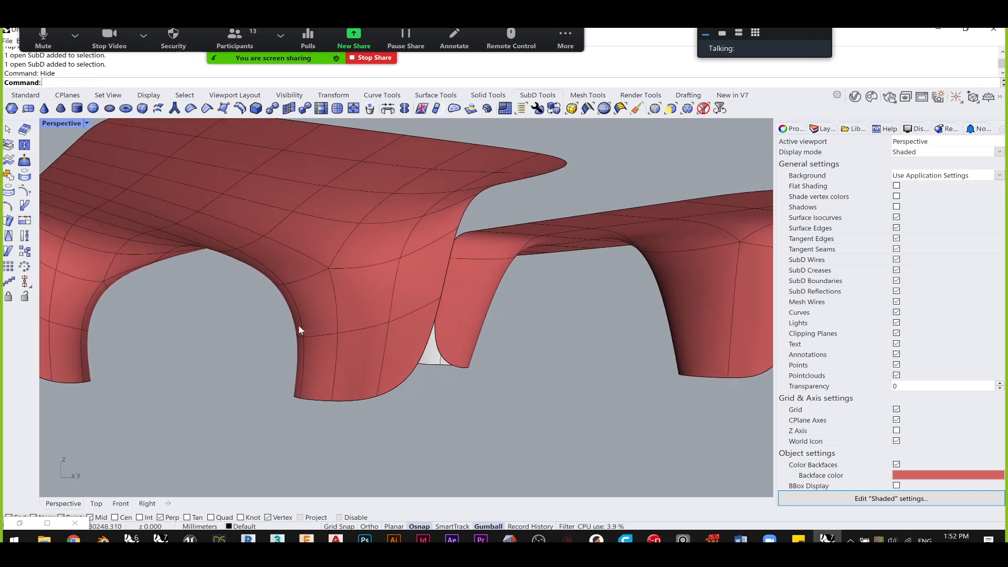
right_drag(48, 375, 181, 388)
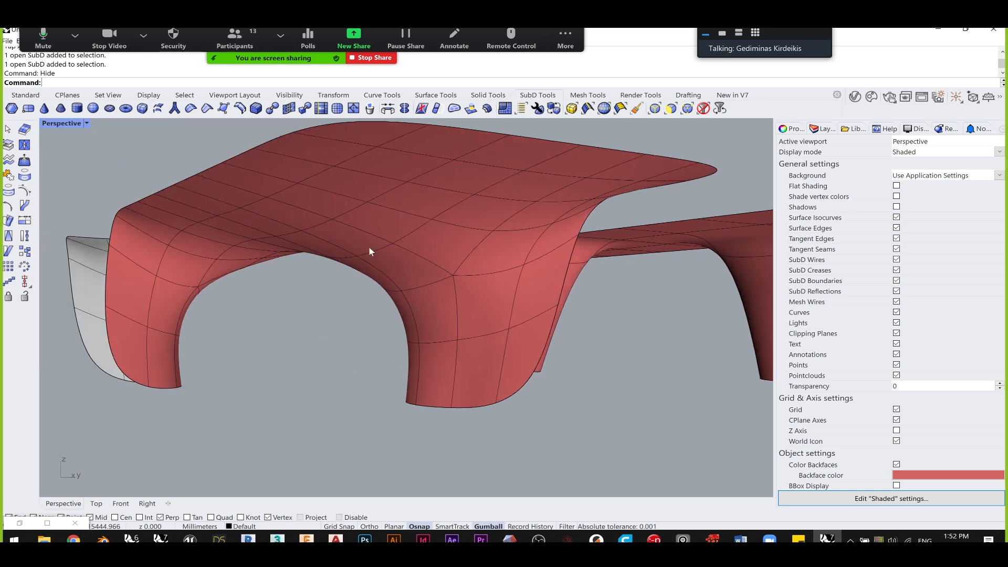
right_drag(305, 279, 558, 296)
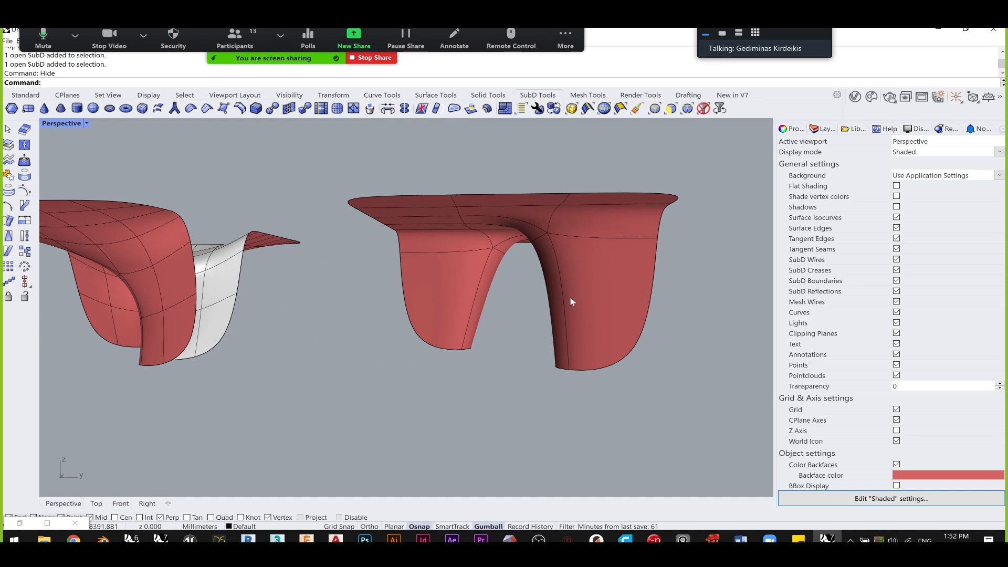
scroll(455, 276, up, 10)
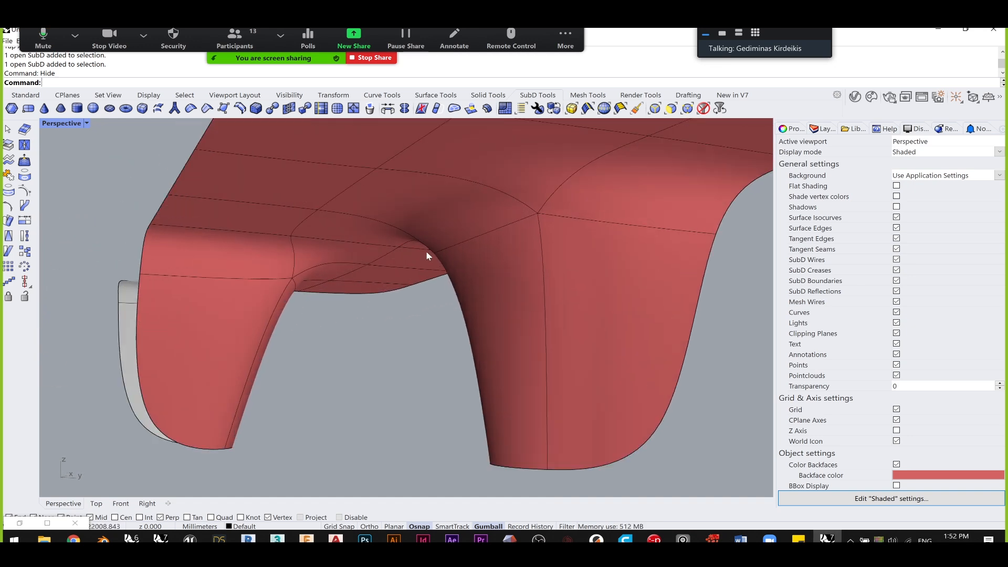
scroll(487, 288, up, 3)
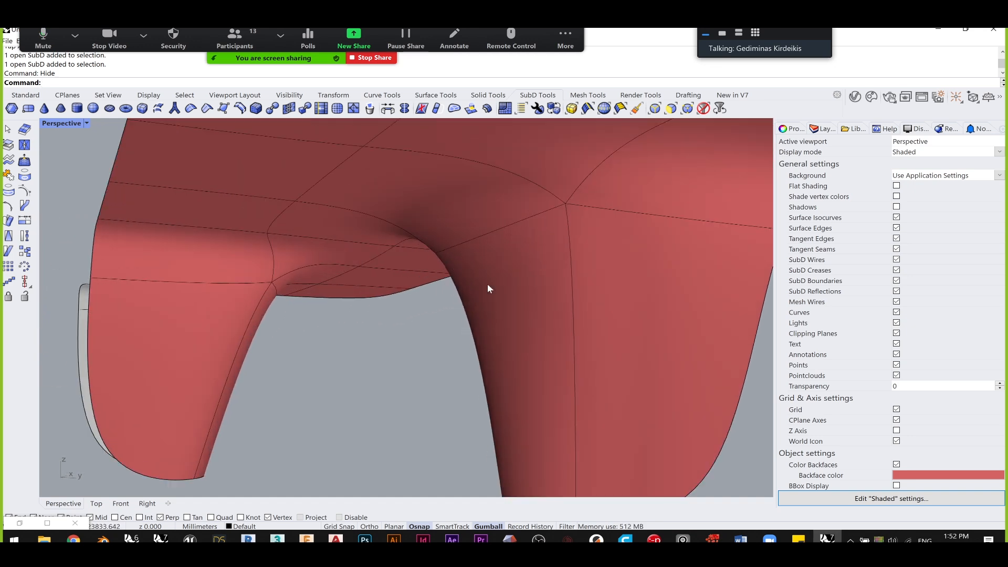
ctrl+shift+click(433, 205)
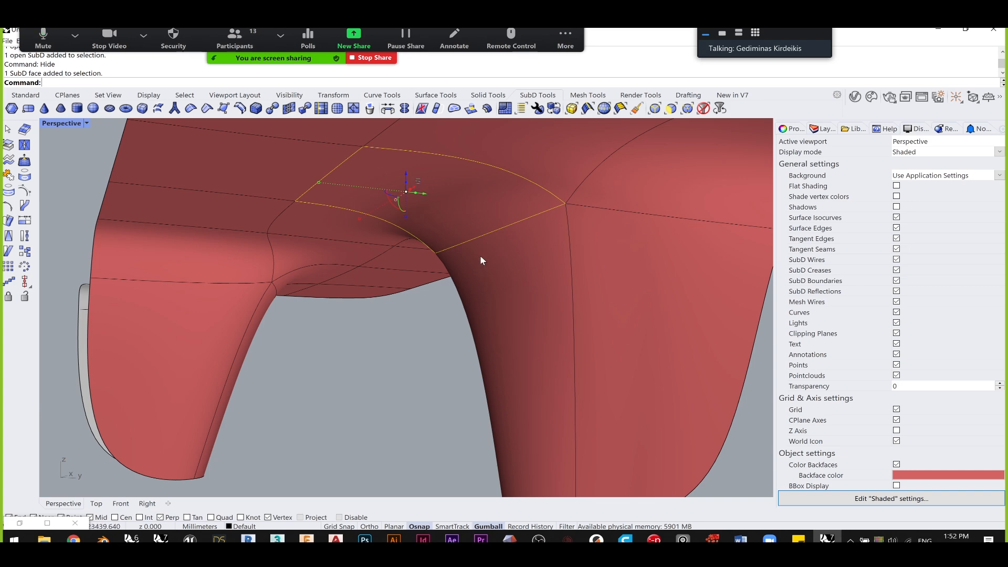
click(430, 313)
scroll(424, 335, down, 5)
shift+right_drag(424, 336, 583, 288)
scroll(258, 218, up, 3)
right_drag(258, 218, 424, 324)
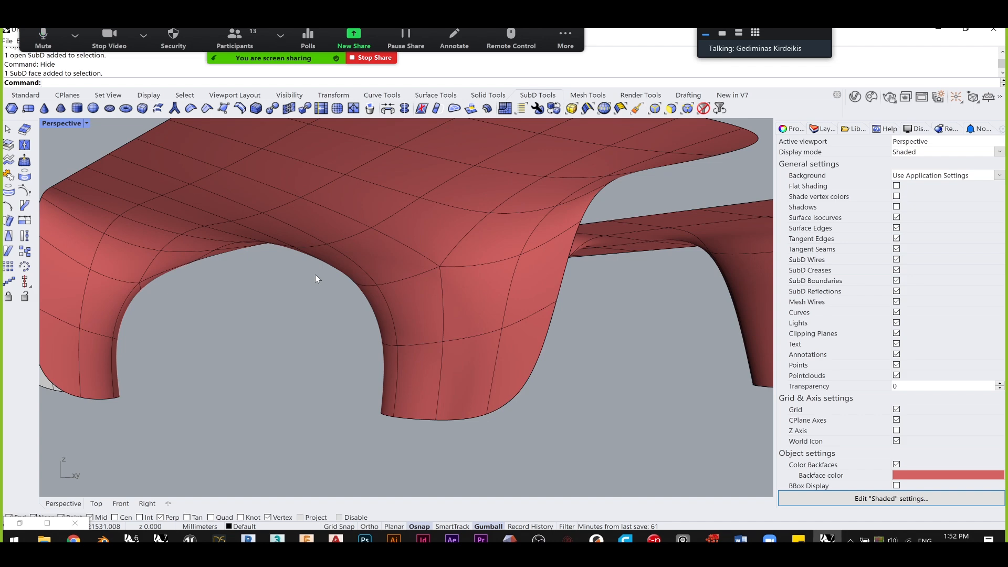
- Toggle the SubD display between smooth and flat and compare the control meshes of the two SubDs
key(Tab)
key(Tab)
key(Tab)
key(Tab)
key(Tab)
scroll(412, 274, down, 5)
right_drag(412, 274, 456, 286)
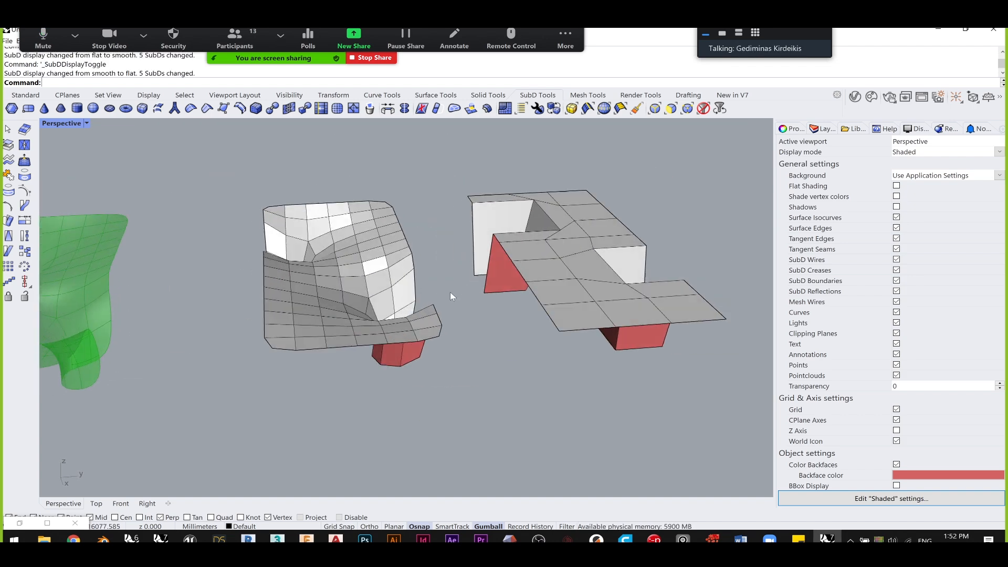
scroll(329, 291, up, 5)
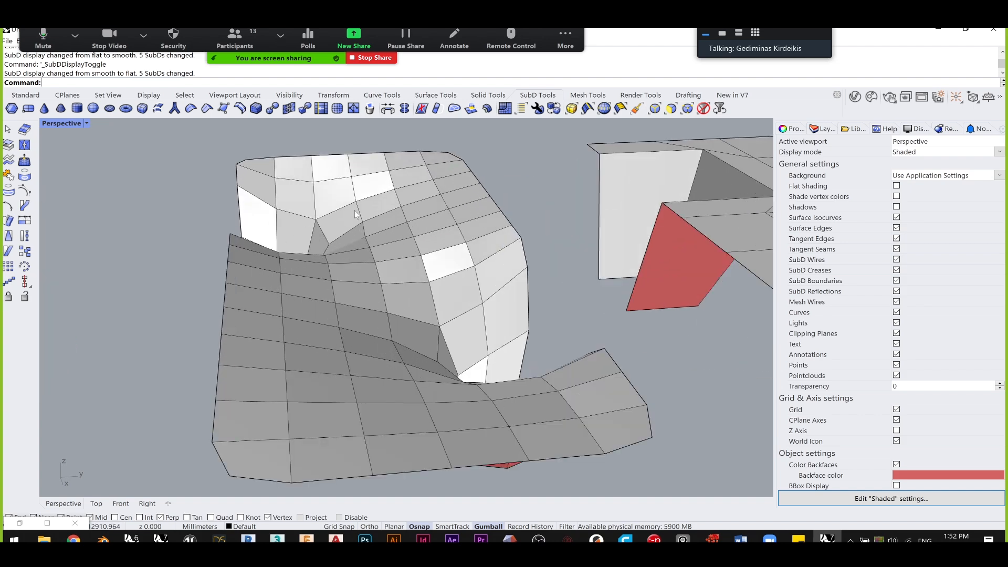
right_drag(449, 278, 444, 306)
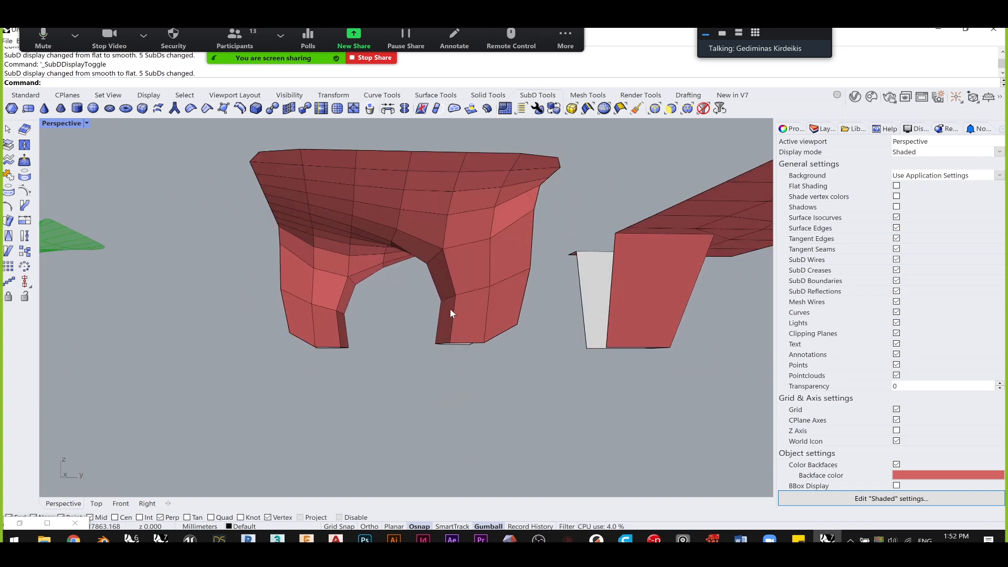
right_drag(409, 256, 471, 272)
key(Tab)
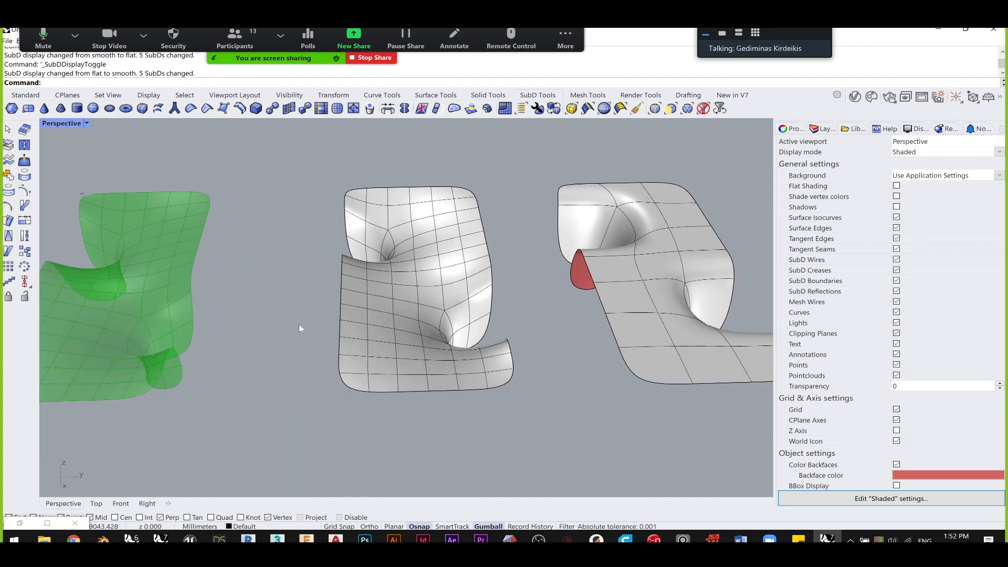
- Select both SubDs together and move them further away from the Grasshopper preview
scroll(252, 328, down, 4)
scroll(184, 334, up, 1)
shift+right_drag(370, 313, 272, 304)
drag(619, 439, 330, 285)
drag(424, 300, 539, 356)
click(345, 335)
- In flat display, move the two raised end vertices of one foot vertically to its base level, then check the smooth shape
right_drag(346, 335, 403, 304)
scroll(403, 305, up, 6)
right_drag(492, 353, 511, 316)
key(Tab)
right_drag(566, 335, 451, 282)
ctrl+shift+click(441, 270)
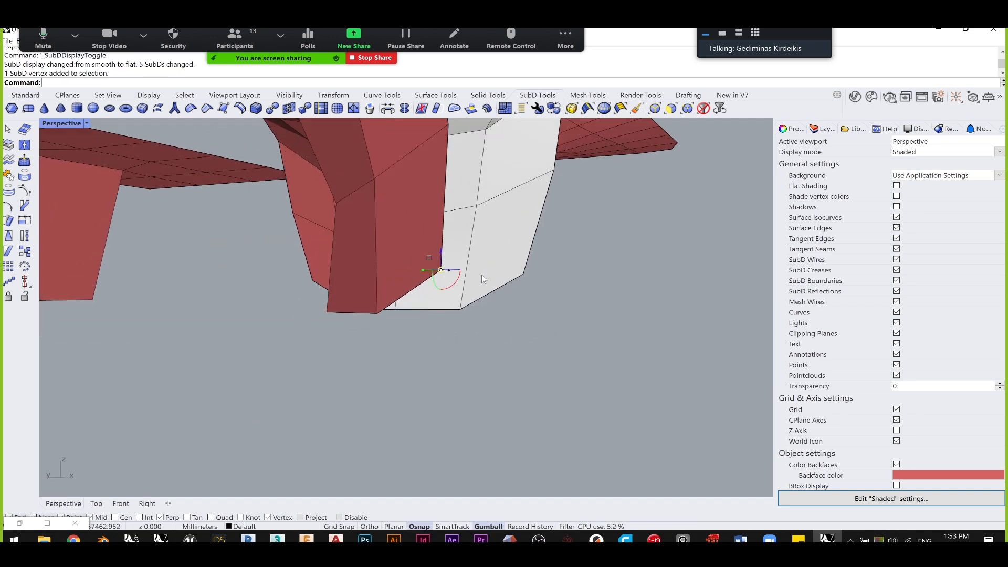
ctrl+shift+click(524, 274)
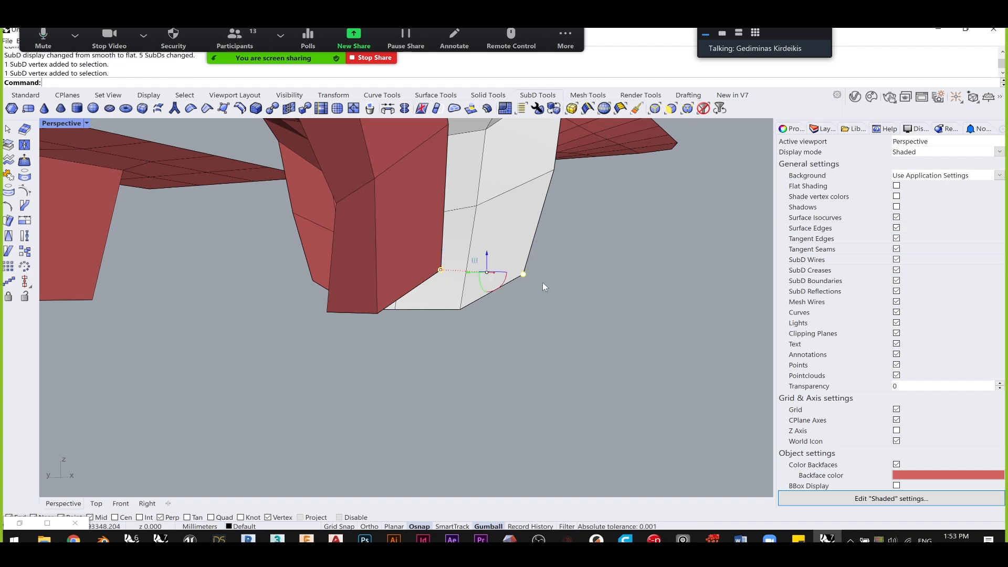
text(m)
key(Return)
text(v)
key(Return)
click(523, 274)
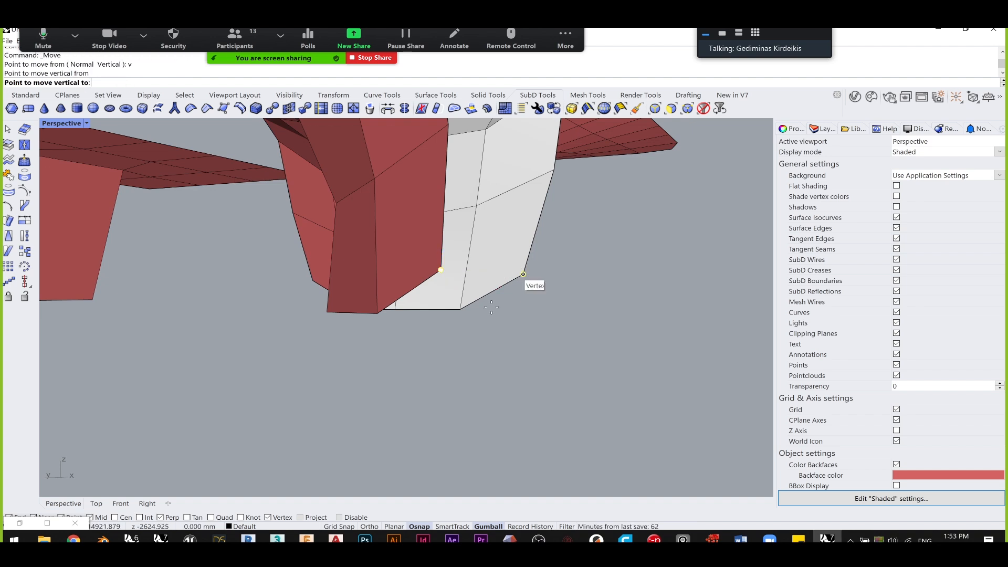
click(378, 314)
scroll(367, 356, down, 5)
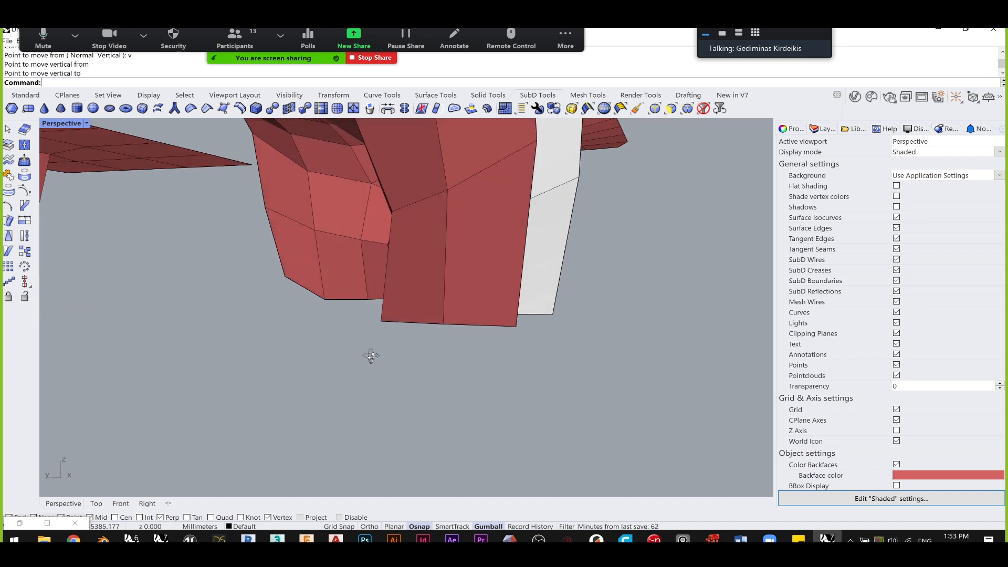
key(Tab)
scroll(533, 342, up, 5)
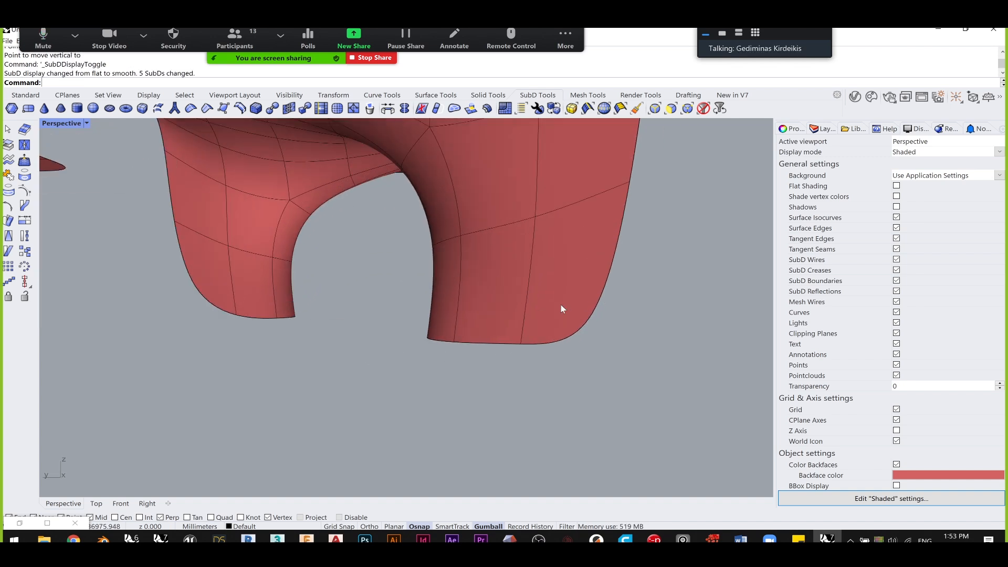
- Return to flat display and move the other foot's two raised end vertices vertically down to its base level
key(Tab)
ctrl+shift+click(324, 293)
right_drag(289, 328, 327, 326)
ctrl+shift+click(197, 300)
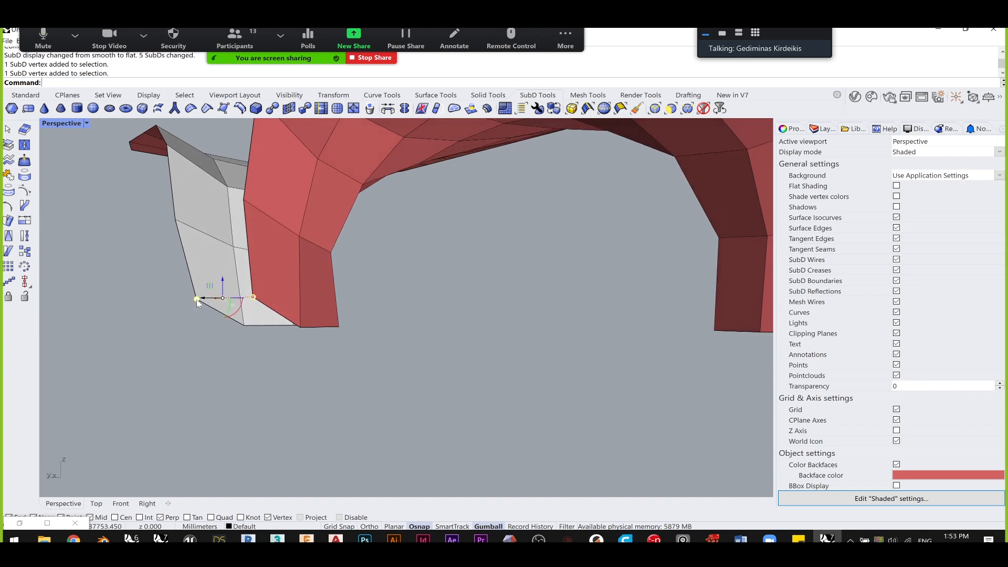
click(253, 298)
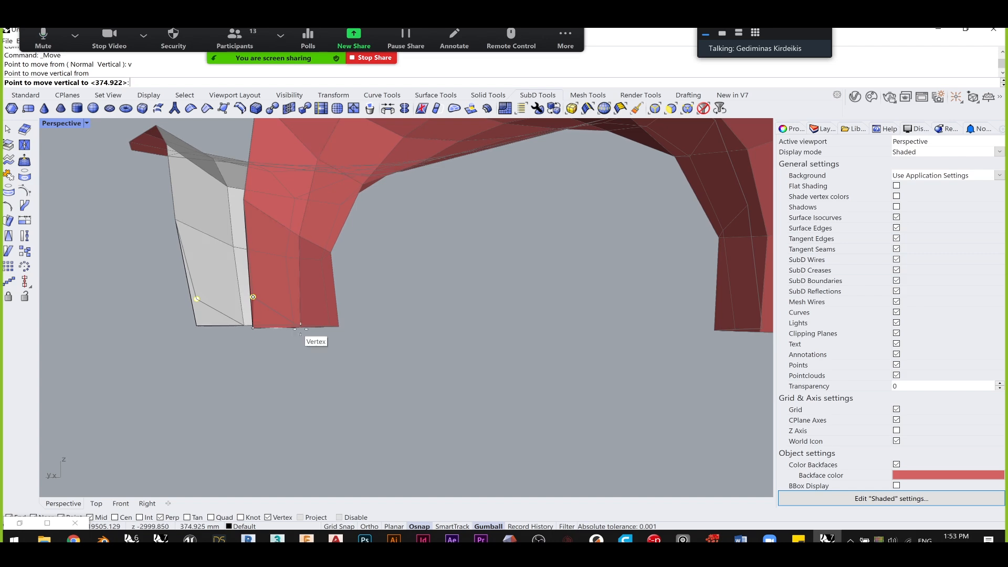
click(301, 329)
click(363, 355)
- Draw two straight polylines extending the roof edges beside a cut-off corner until they cross outside the mesh
scroll(363, 354, down, 6)
right_drag(365, 356, 333, 359)
scroll(372, 318, up, 3)
click(25, 95)
click(9, 145)
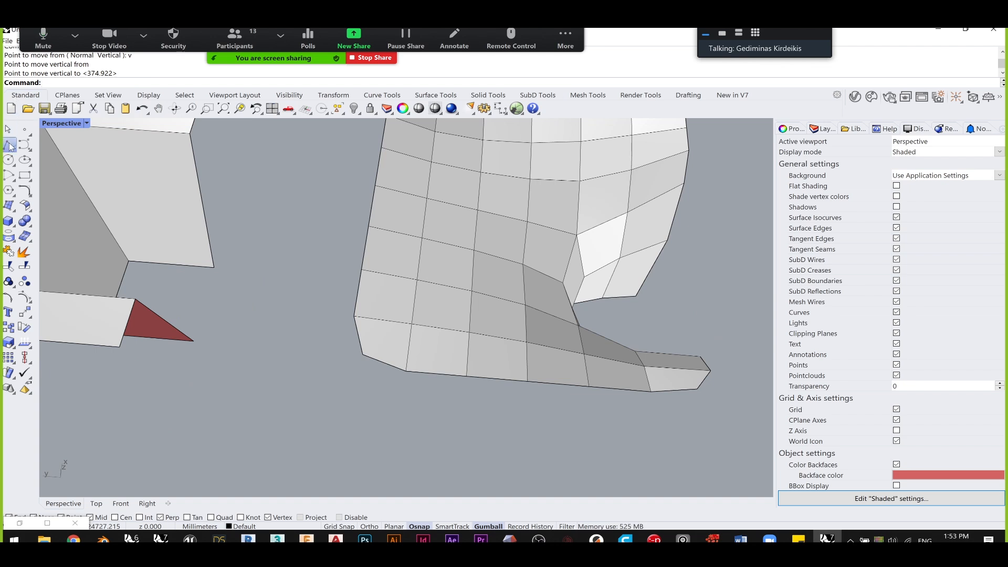
click(355, 317)
shift+click(363, 454)
key(Return)
key(Return)
click(406, 371)
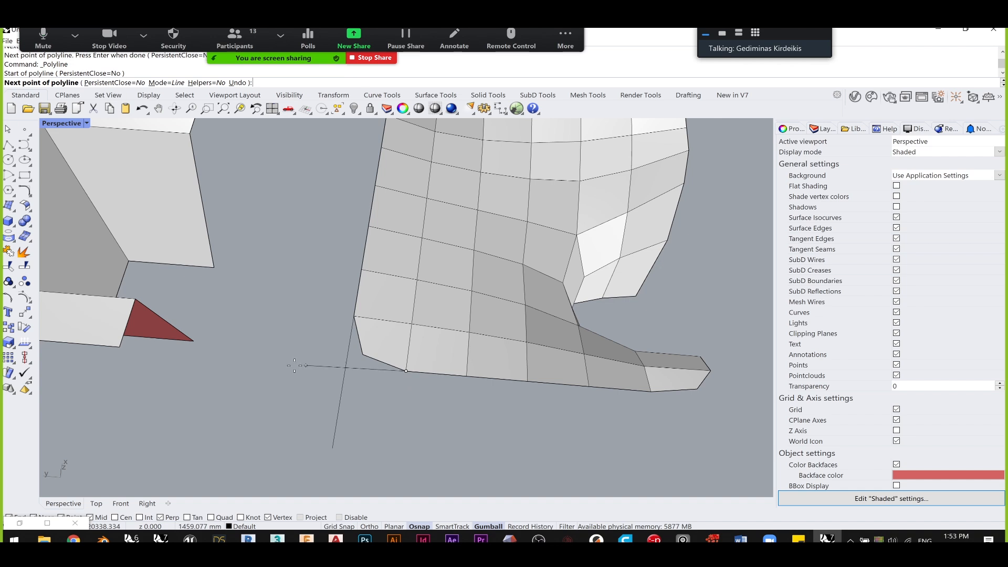
click(268, 364)
key(Return)
- Enable intersection snapping and move the cut-off corner's vertex to the crossing of the two guide lines
scroll(365, 358, up, 2)
scroll(365, 358, up, 1)
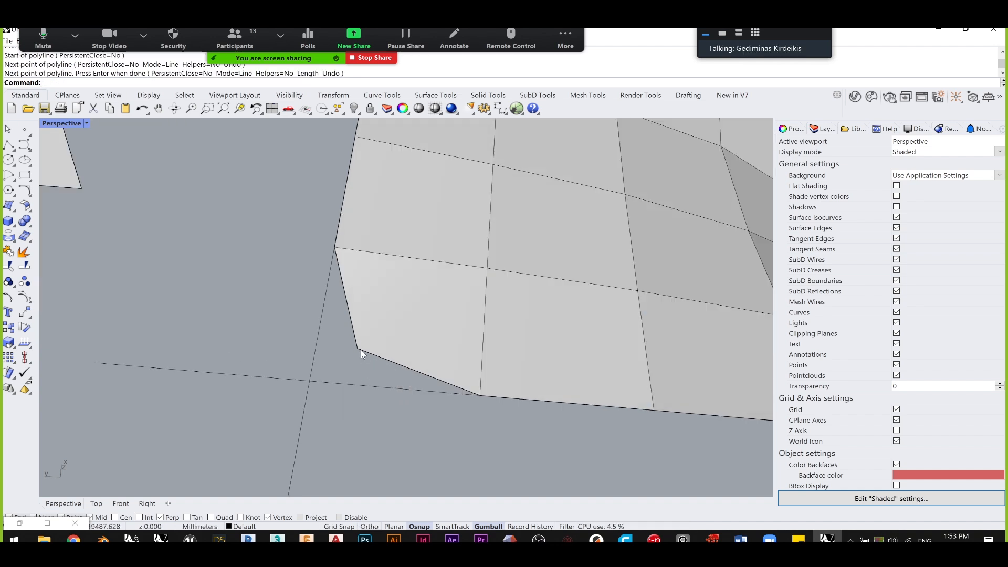
ctrl+shift+click(357, 348)
text(M)
key(Return)
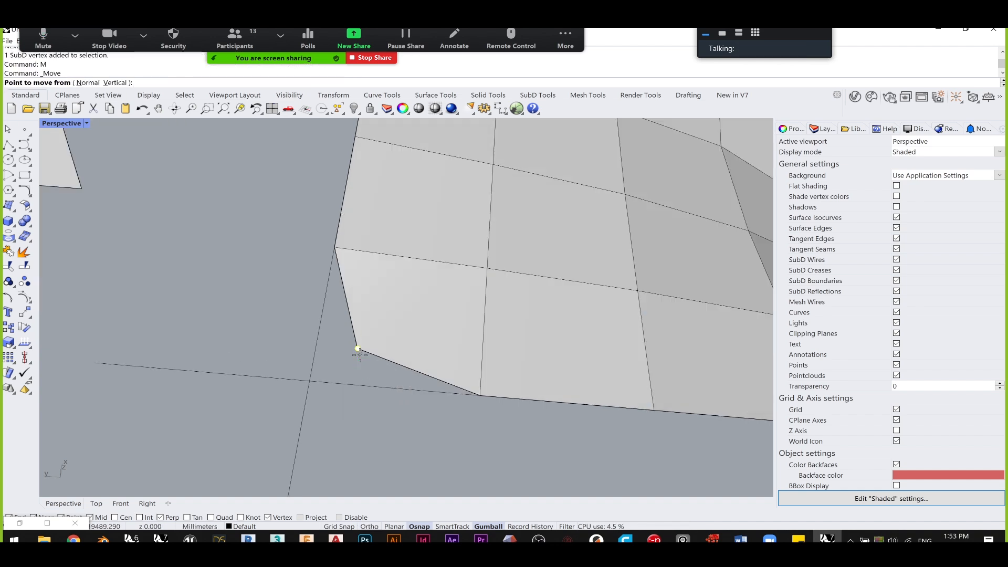
click(358, 350)
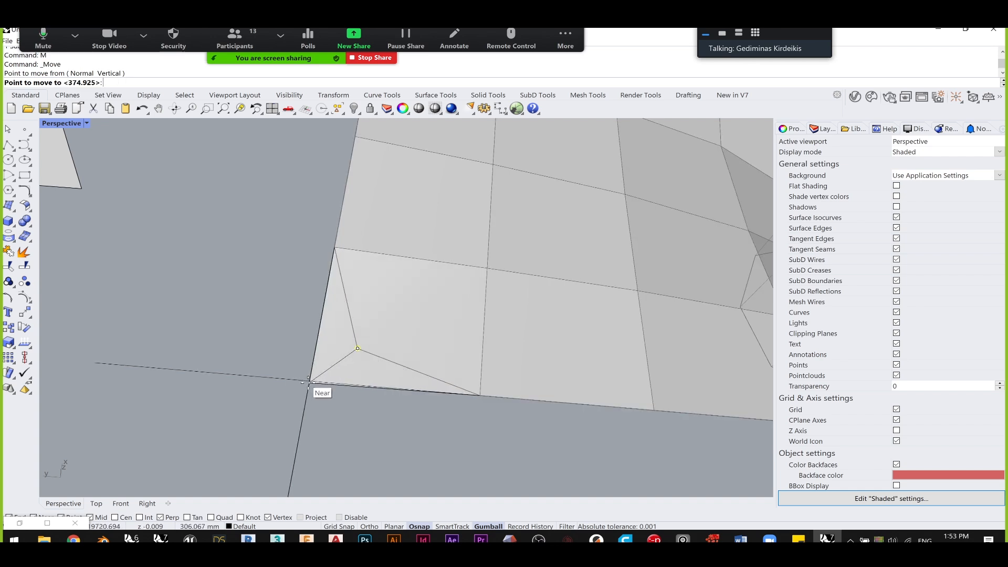
click(139, 518)
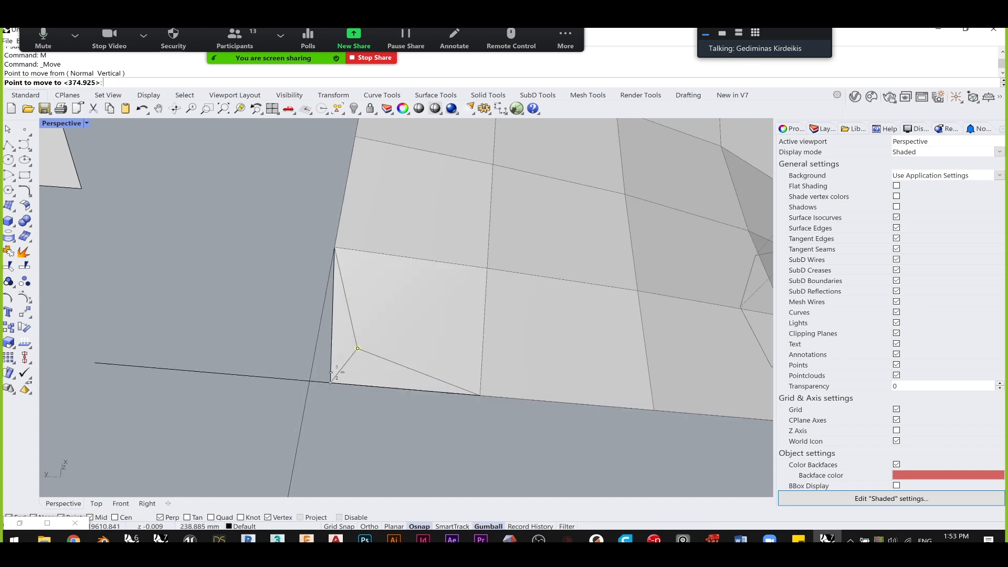
click(310, 379)
- Delete the two guide polylines around the squared roof corner
right_drag(292, 351, 320, 399)
drag(241, 386, 238, 385)
key(Delete)
- Draw two crossing guide polylines that extend the adjoining edges past the next cut-off roof corner
right_drag(227, 350, 291, 287)
scroll(291, 287, up, 5)
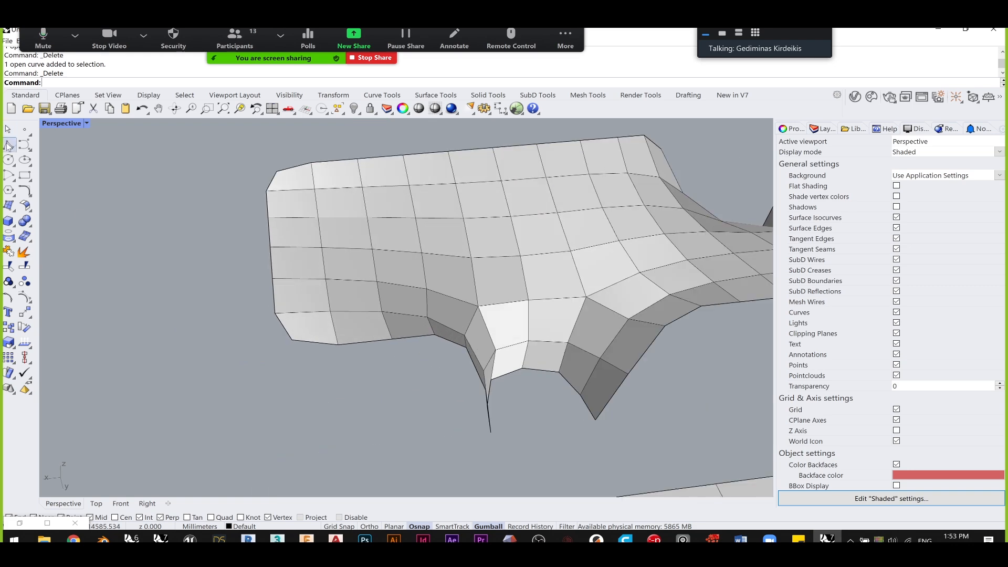
click(9, 145)
scroll(339, 354, up, 2)
click(343, 344)
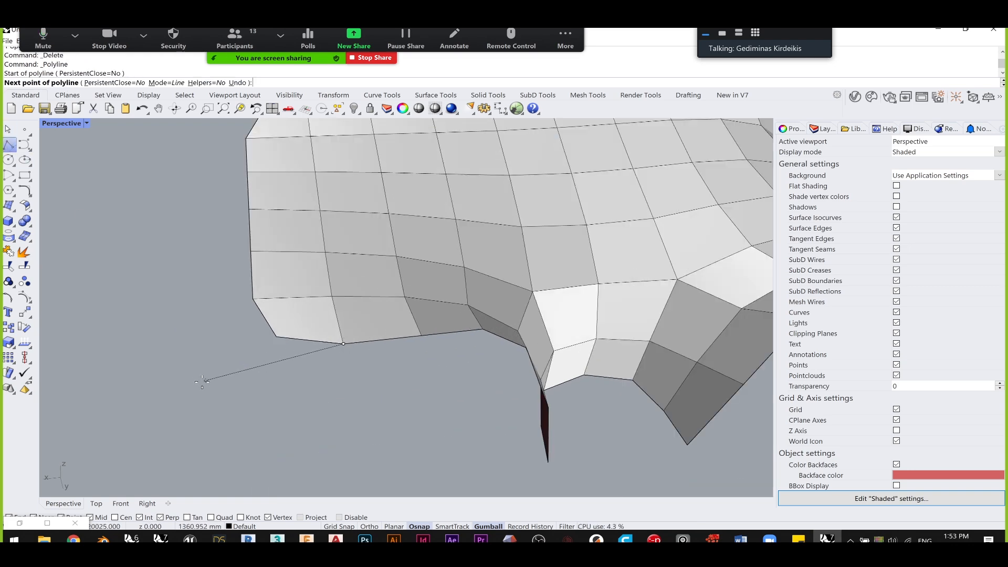
click(171, 362)
key(Return)
key(Return)
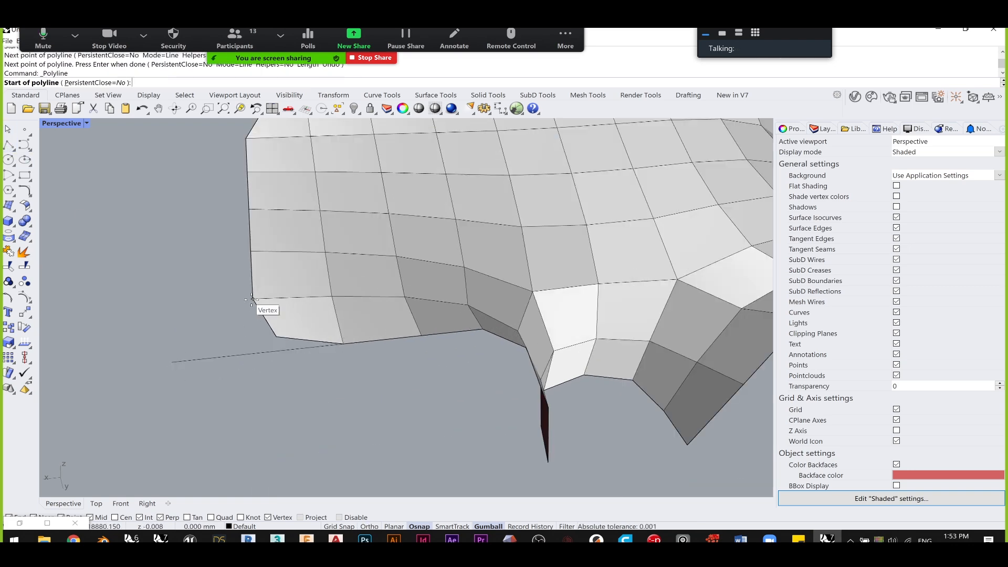
click(253, 298)
click(258, 413)
key(Return)
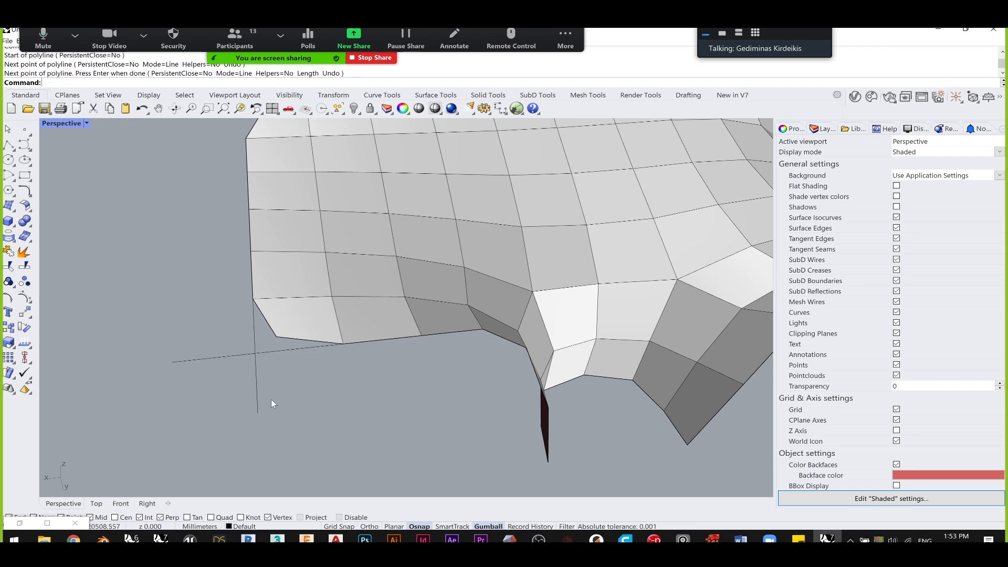
- Move the second roof corner's vertex to the point where its guide lines cross
ctrl+shift+click(276, 336)
text(M)
key(Return)
click(276, 336)
click(255, 354)
- Select and delete both guide polylines left at the second roof corner
drag(307, 414, 226, 385)
shift+click(181, 361)
key(Delete)
right_drag(227, 349, 402, 269)
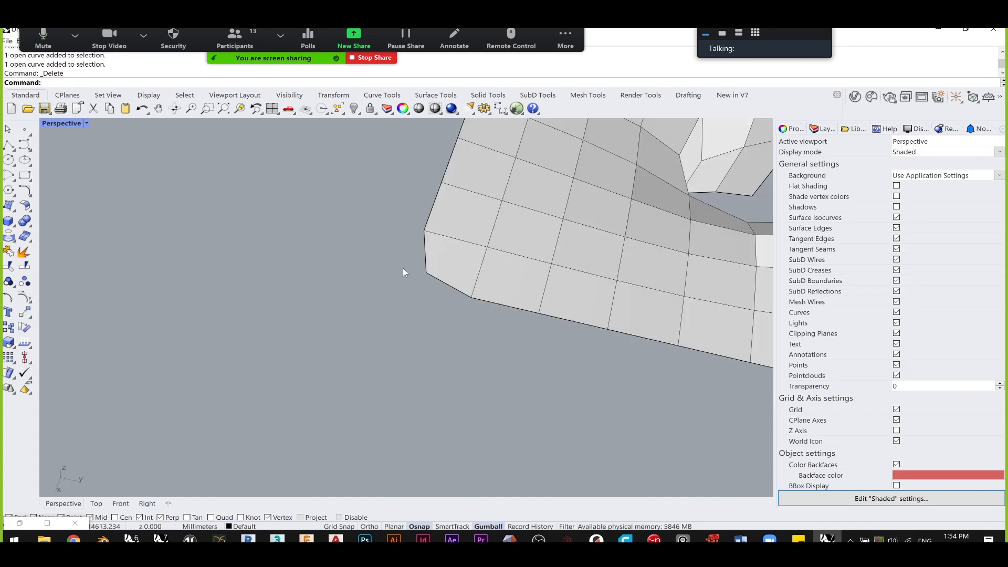
- Draw two crossing guide polylines that extend the adjoining edges beyond the third cut-off roof corner
scroll(403, 269, up, 6)
click(9, 147)
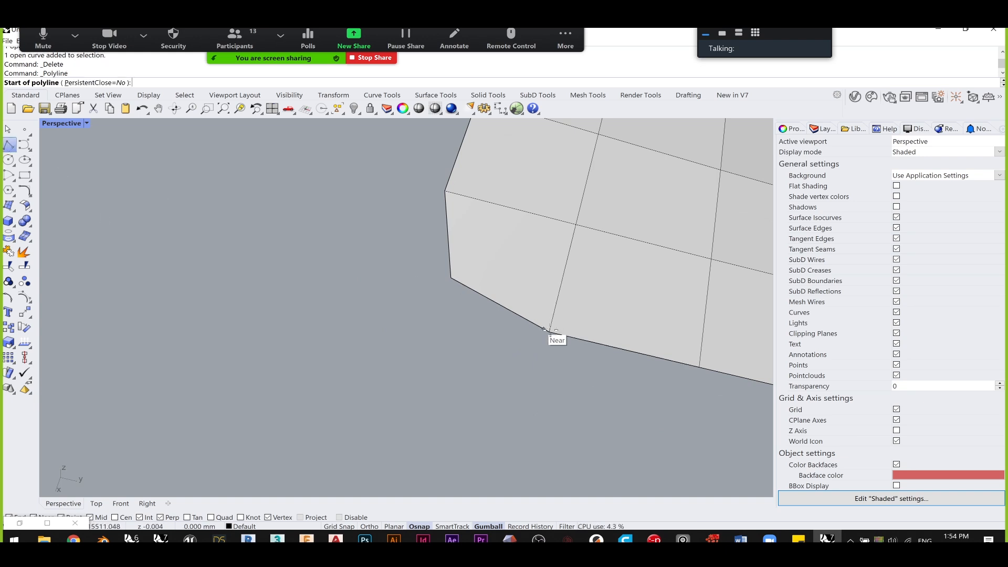
click(549, 332)
click(279, 269)
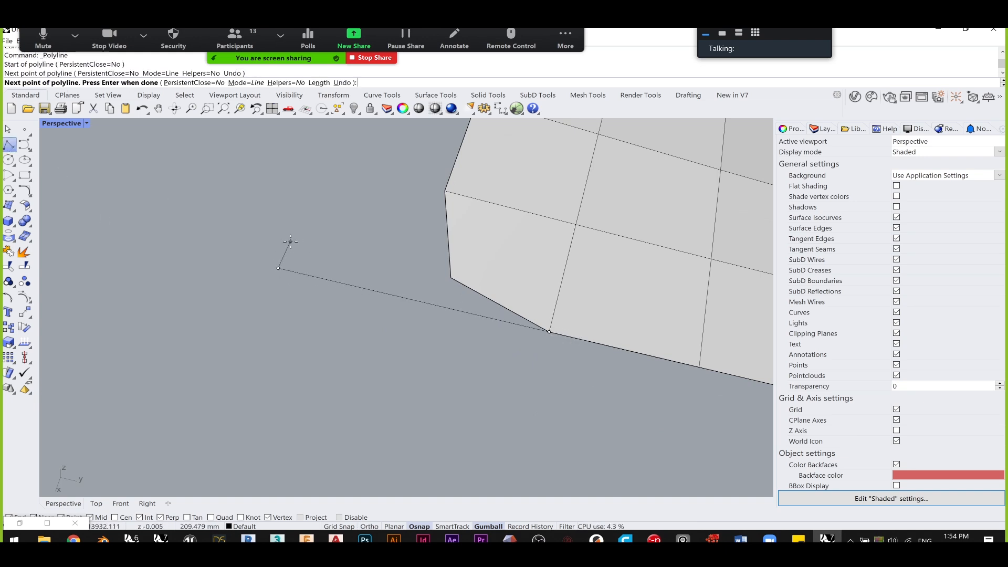
key(Return)
key(Return)
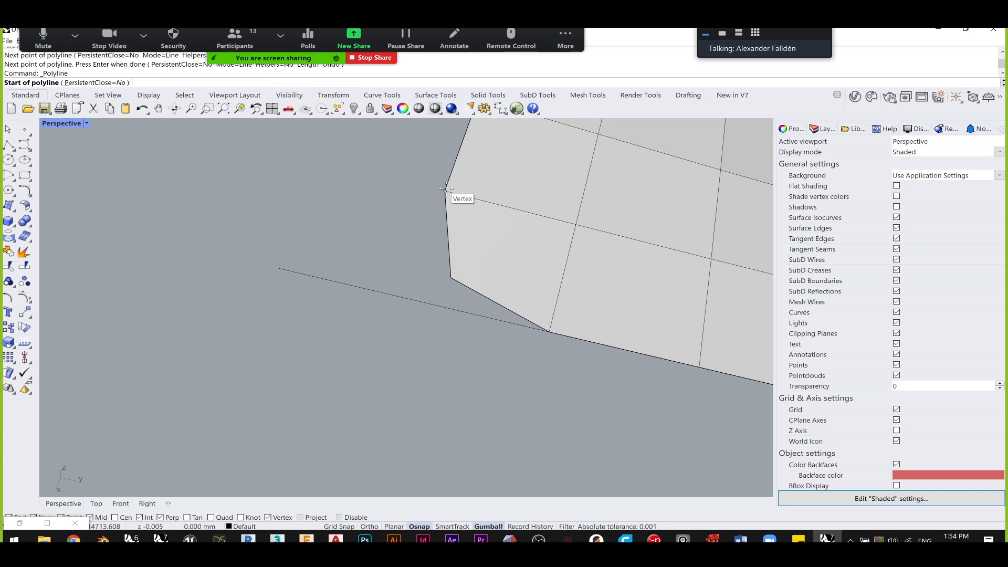
click(446, 193)
click(386, 365)
key(Return)
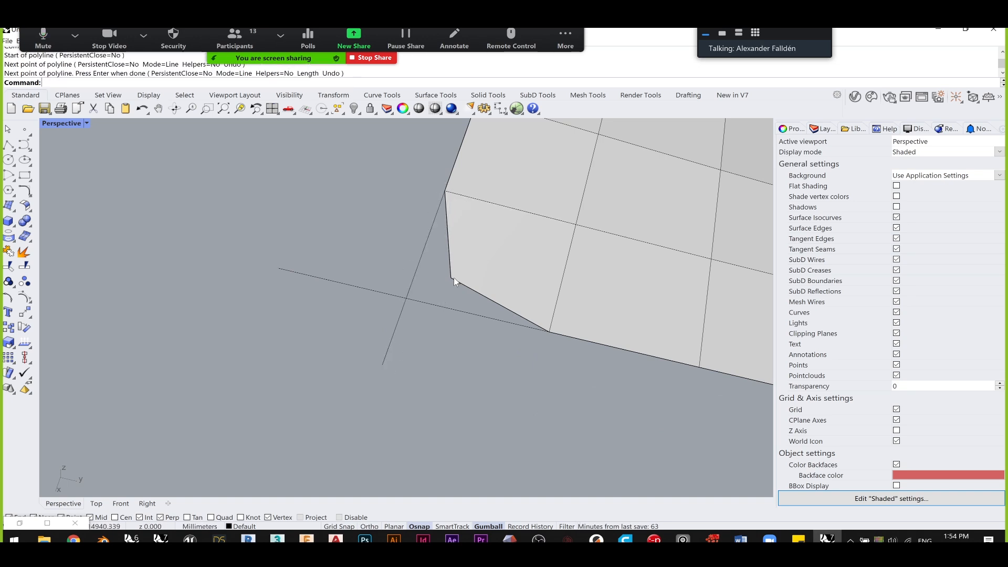
- Move the third roof corner's SubD vertex onto the intersection of its two guide polylines
click(451, 278)
text(M)
key(Return)
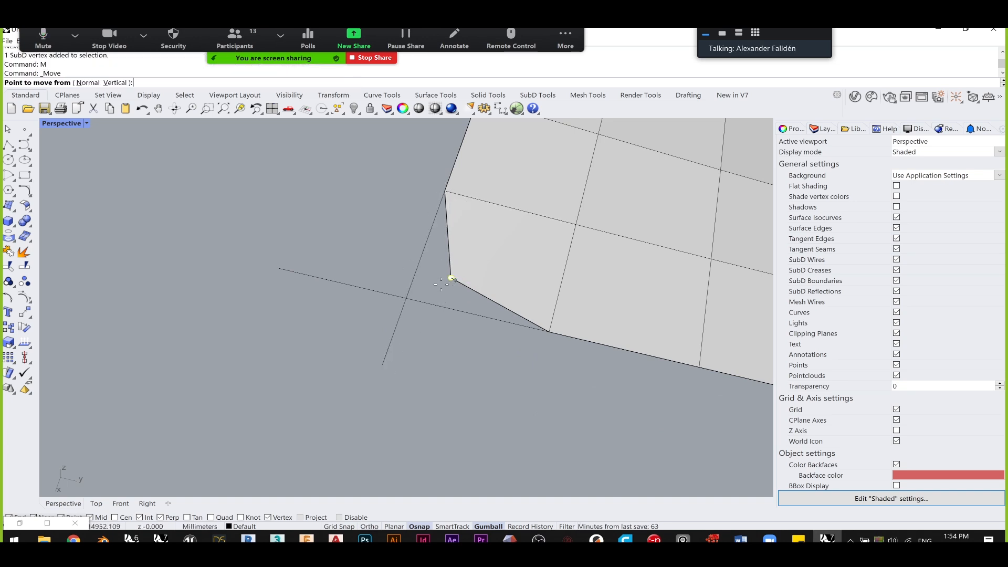
click(451, 278)
click(407, 299)
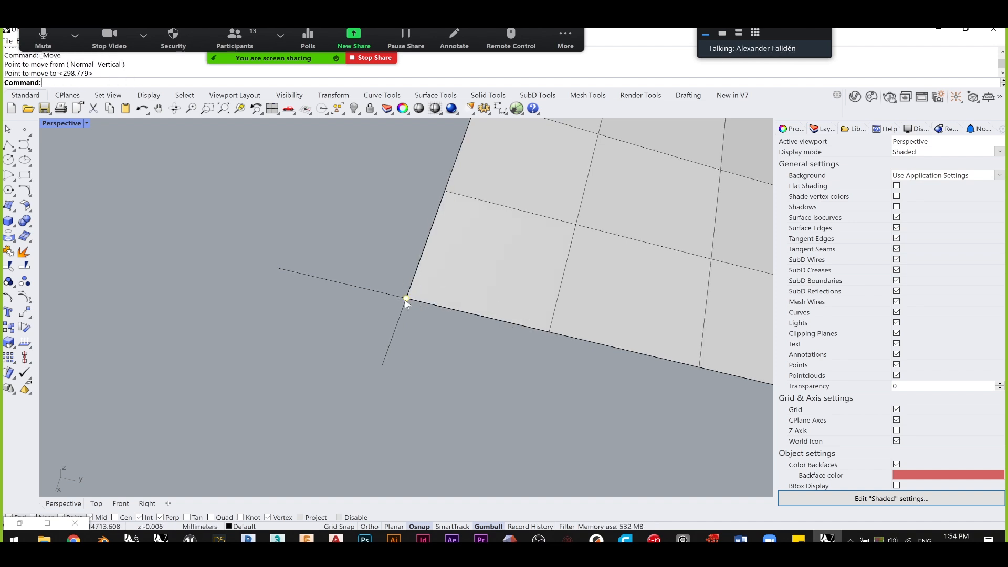
- Select and delete both guide polylines left at the third roof corner
click(386, 352)
shift+click(293, 268)
key(Delete)
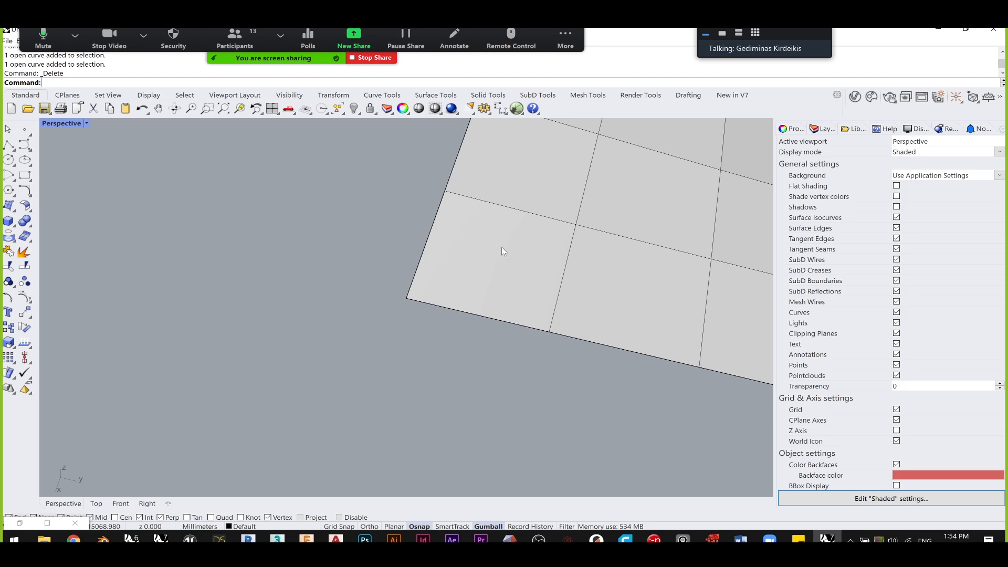
- Examine the edited roof and legs from several sides in flat and smooth SubD display, finishing in flat display
scroll(505, 243, down, 3)
right_drag(529, 240, 404, 374)
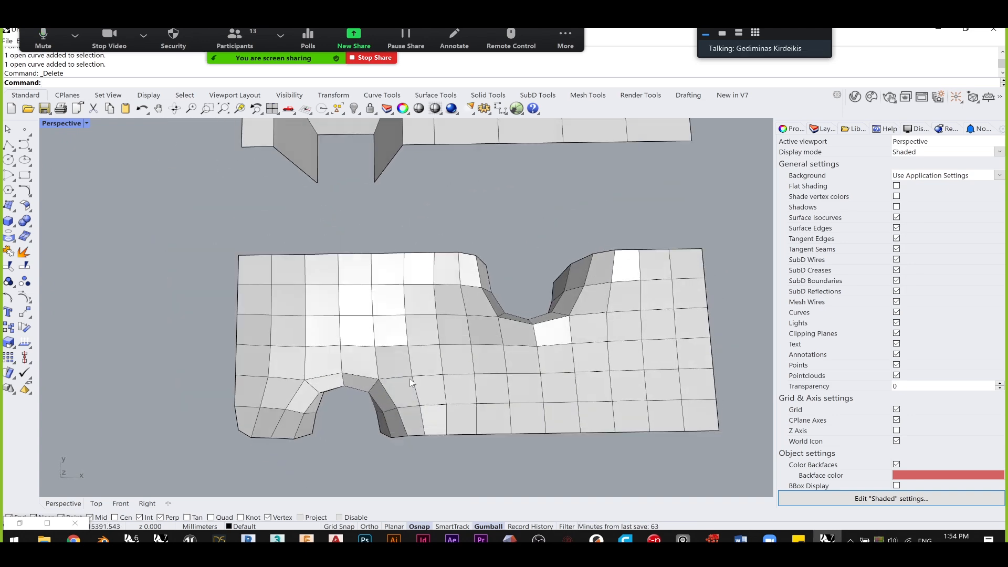
mouse_move(506, 375)
right_down()
mouse_move(545, 314)
mouse_move(333, 338)
mouse_move(282, 325)
mouse_move(292, 310)
mouse_move(359, 339)
mouse_move(359, 314)
mouse_move(322, 315)
mouse_move(362, 319)
mouse_move(367, 343)
right_up()
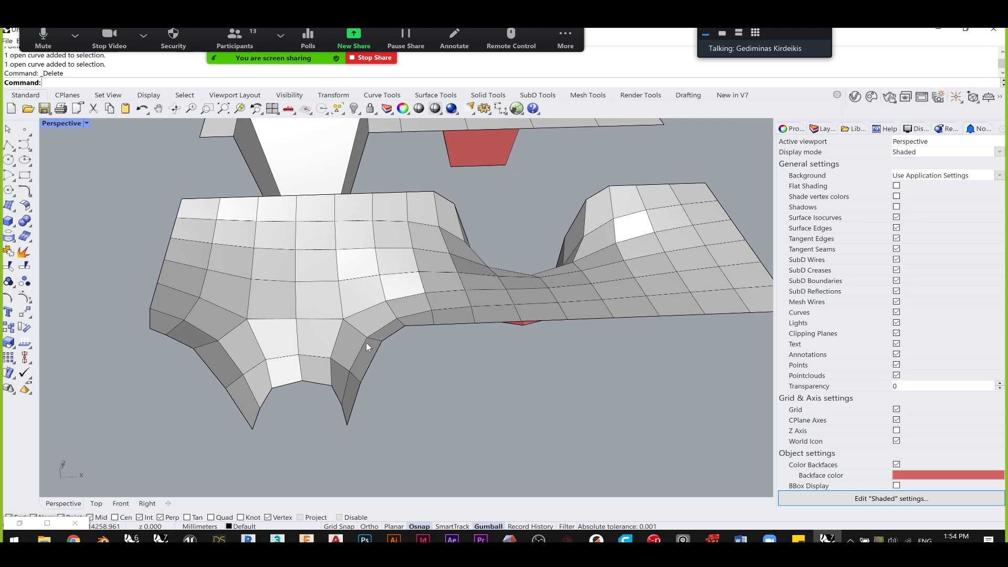
scroll(366, 342, down, 5)
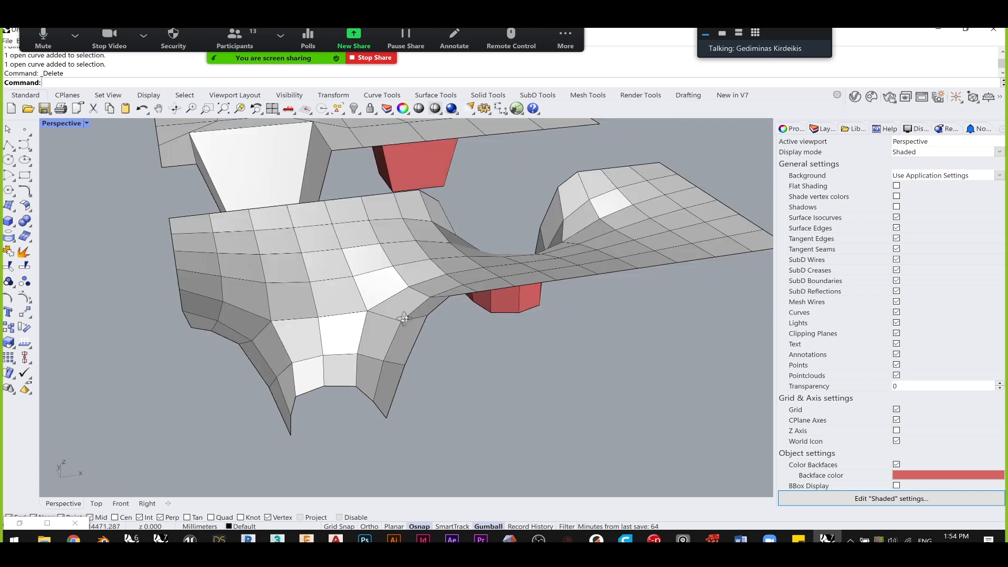
key(Tab)
right_drag(481, 292, 360, 292)
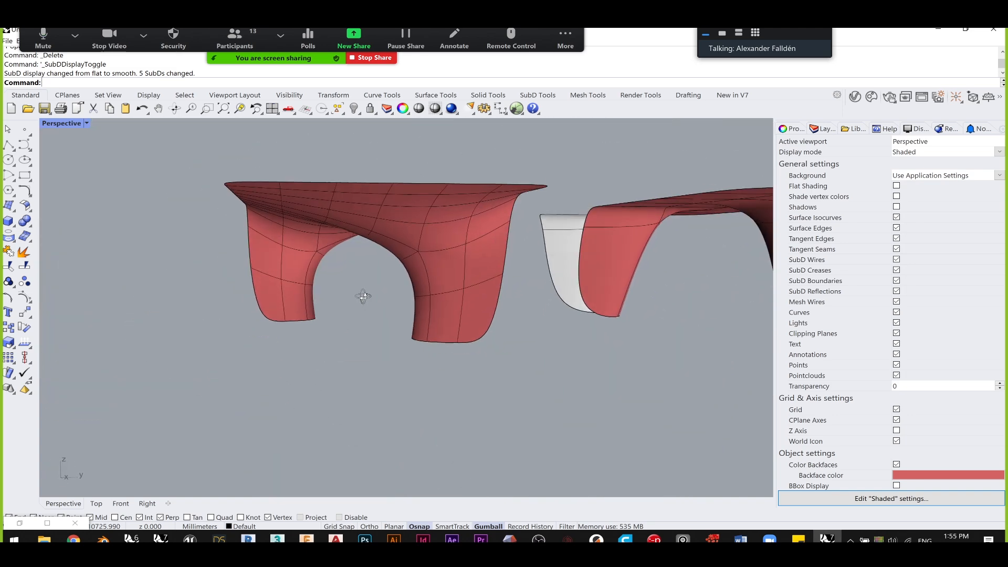
key(Tab)
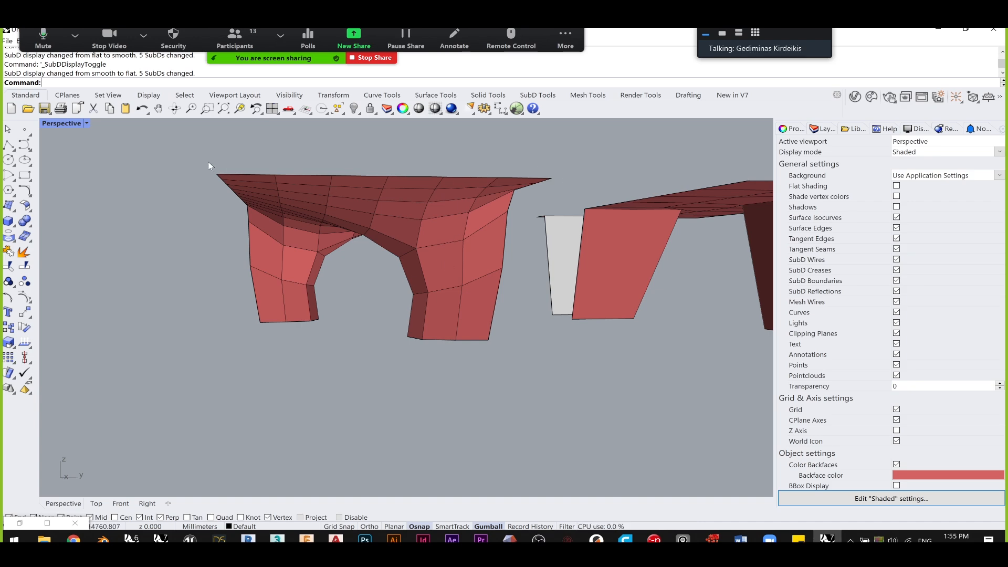
- Select the boundary edges along the bottom of the curved leg's foot and examine the leg from the side
right_drag(250, 329, 276, 313)
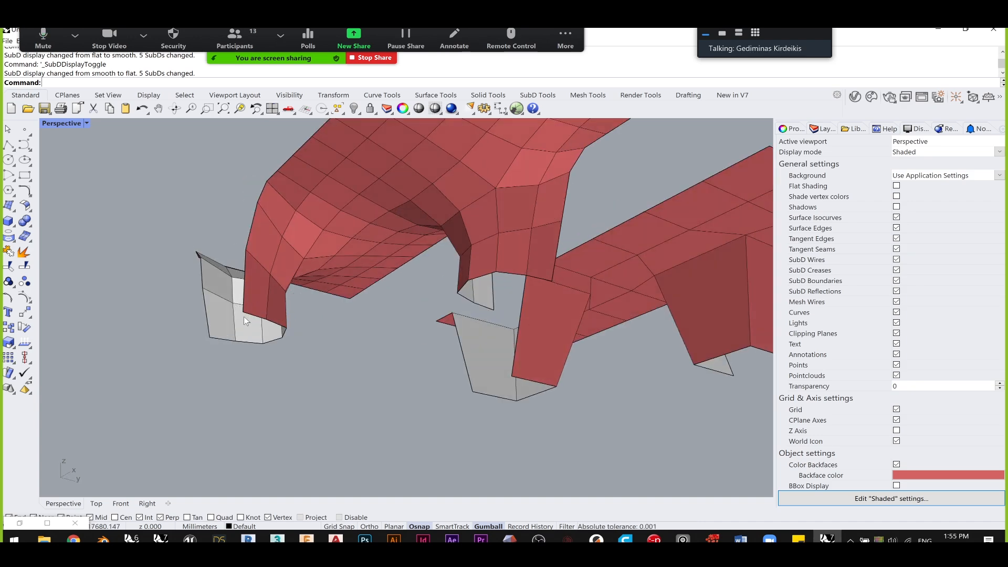
scroll(244, 315, up, 2)
ctrl+shift+click(261, 318)
ctrl+shift+click(294, 329)
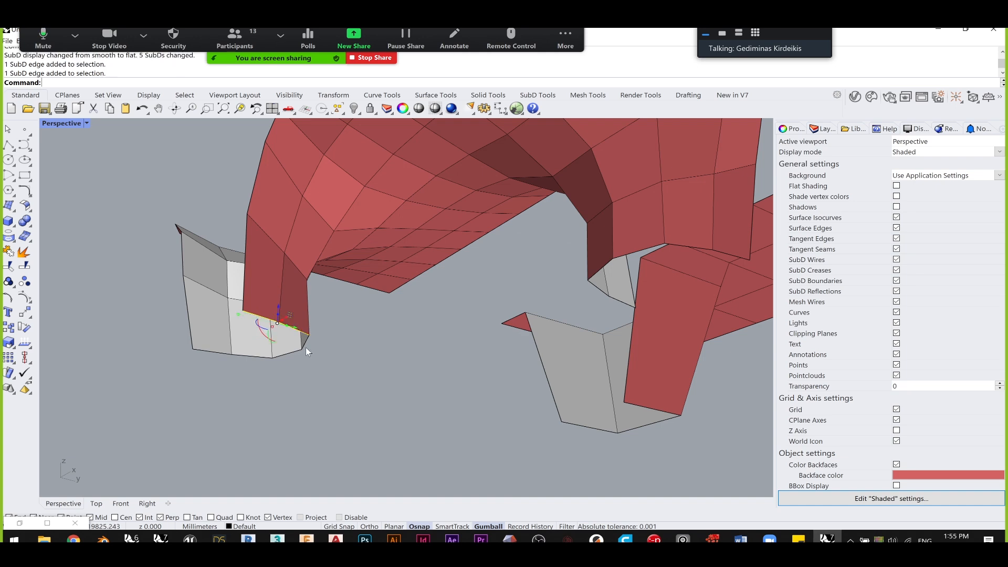
ctrl+shift+click(304, 342)
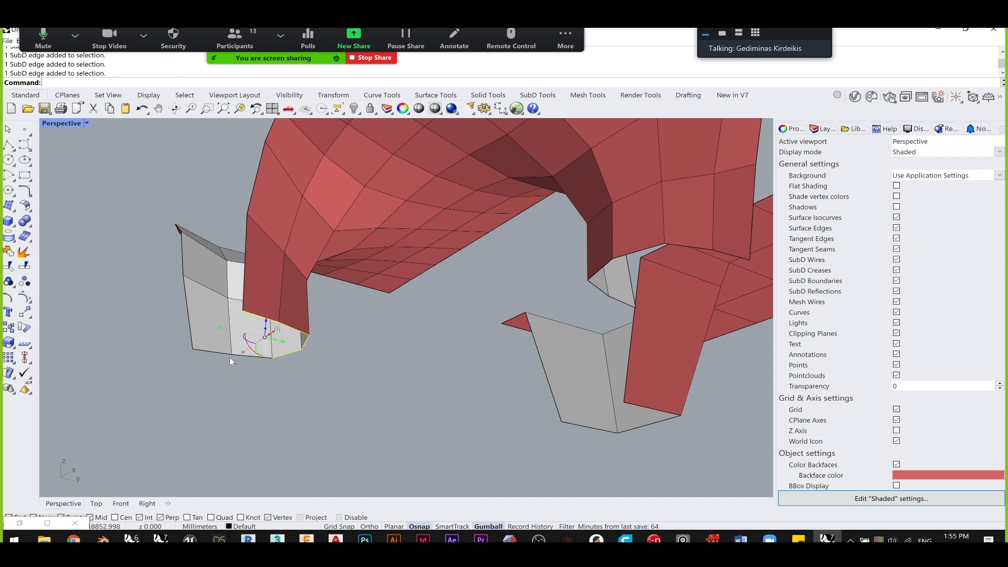
ctrl+shift+click(212, 351)
scroll(229, 331, up, 3)
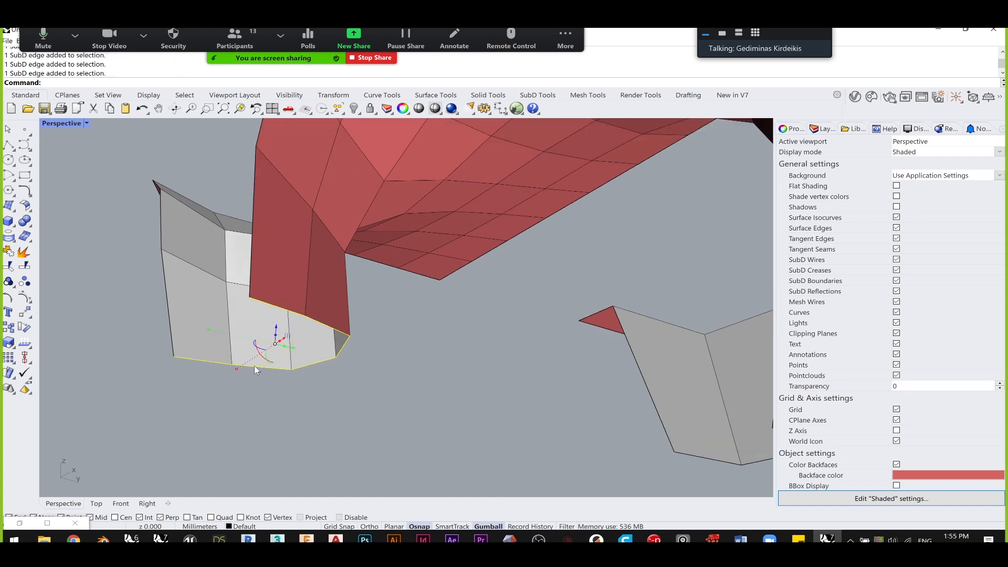
scroll(286, 379, down, 5)
right_drag(326, 326, 389, 365)
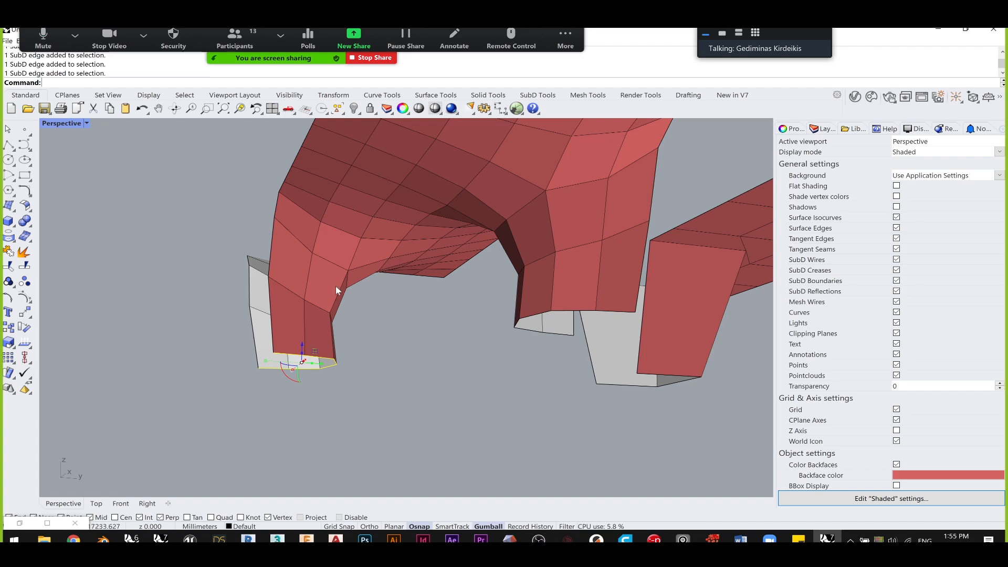
right_drag(424, 375, 397, 317)
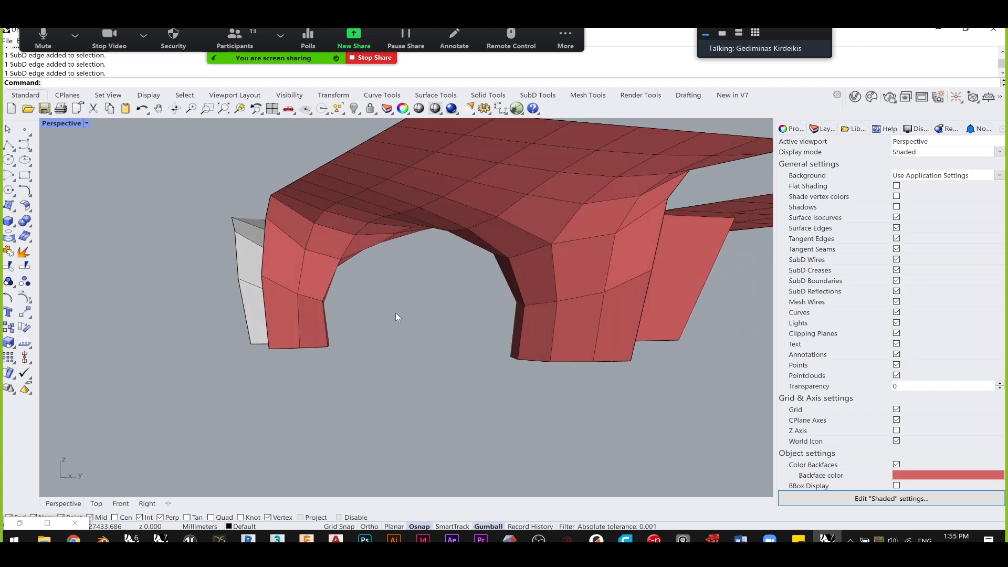
- Switch to the Grasshopper definition and turn off the preview of the SubD from Mesh component
click(20, 523)
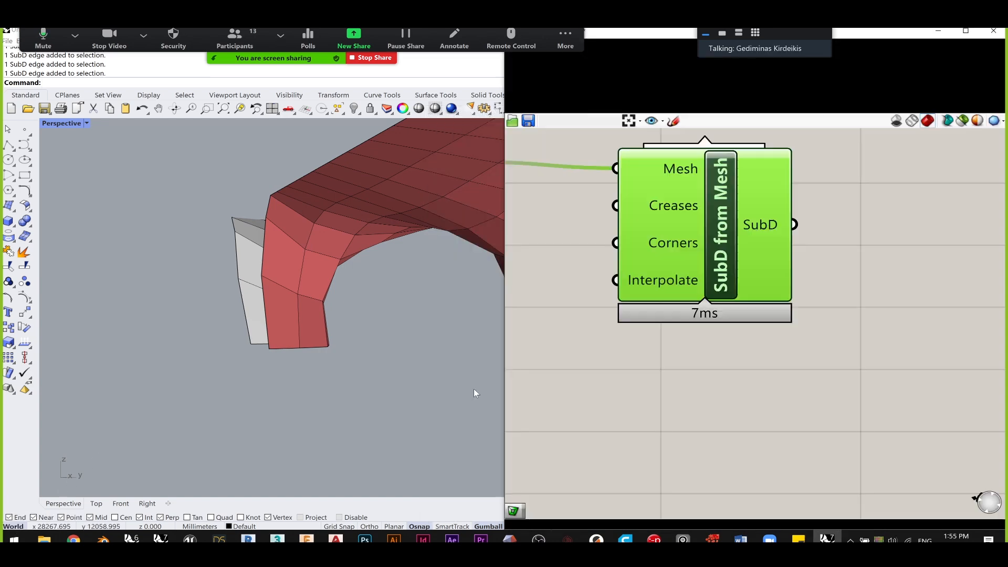
scroll(628, 322, down, 5)
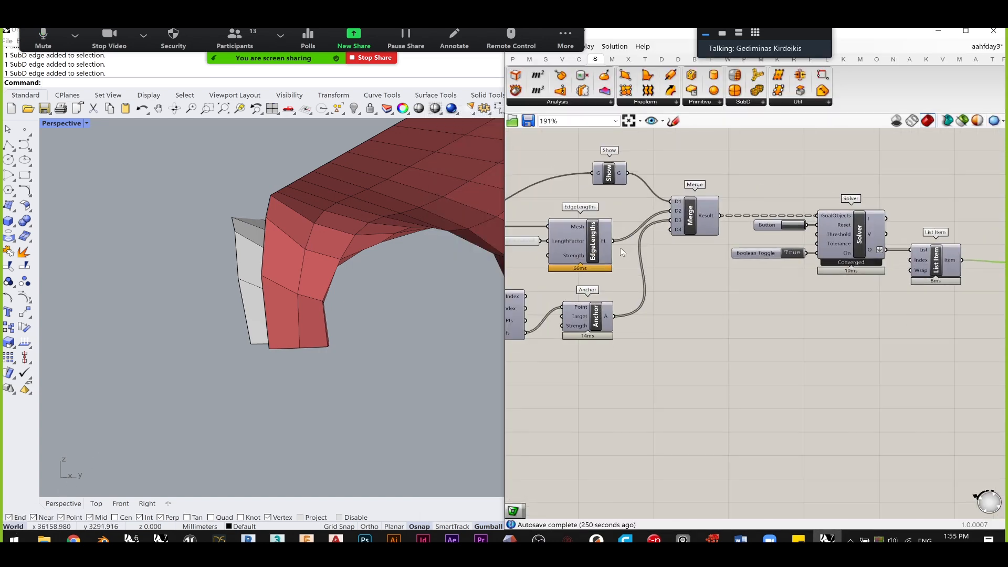
right_drag(279, 260, 310, 339)
click(704, 360)
scroll(760, 315, down, 2)
right_drag(857, 291, 706, 282)
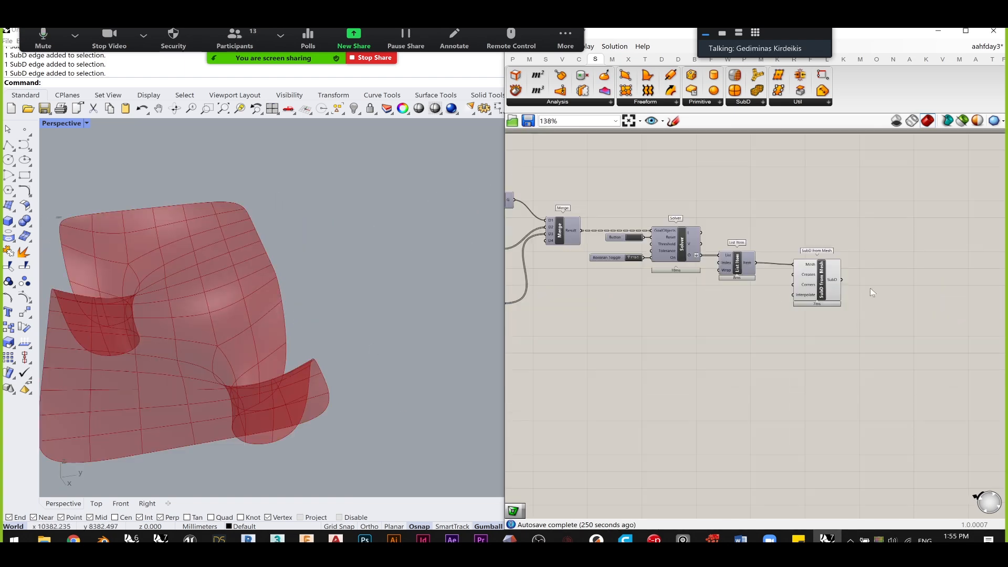
click(819, 288)
middle_click(820, 288)
click(853, 252)
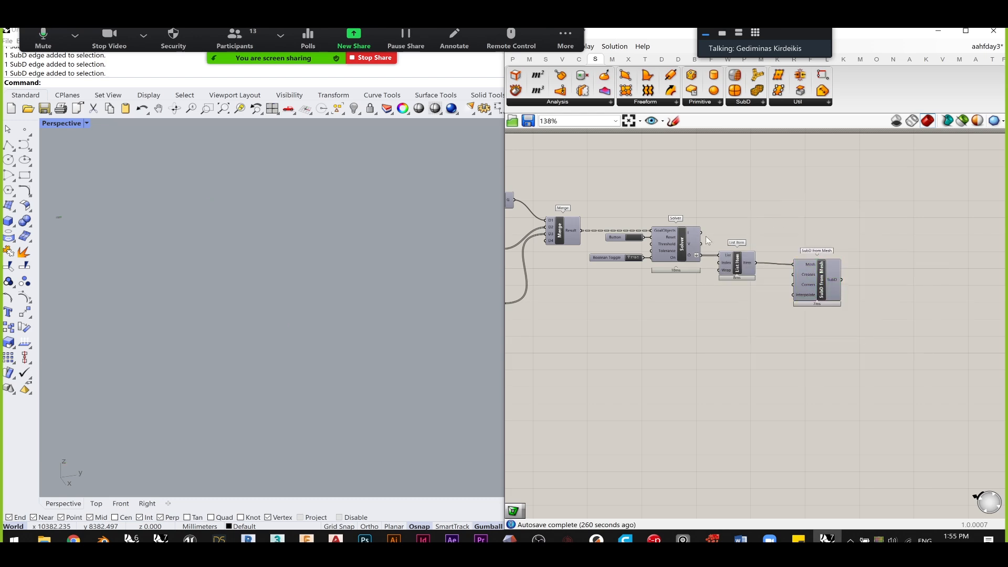
- Turn on the preview of the List Item component that outputs the solver's relaxed mesh
scroll(789, 246, up, 4)
click(839, 273)
middle_click(837, 274)
click(866, 249)
click(854, 190)
- Delete the SubD from Mesh component at the end of the definition
right_drag(191, 313, 338, 285)
scroll(743, 298, down, 4)
scroll(743, 298, down, 2)
right_drag(743, 298, 785, 293)
scroll(928, 291, up, 4)
right_drag(849, 295, 700, 298)
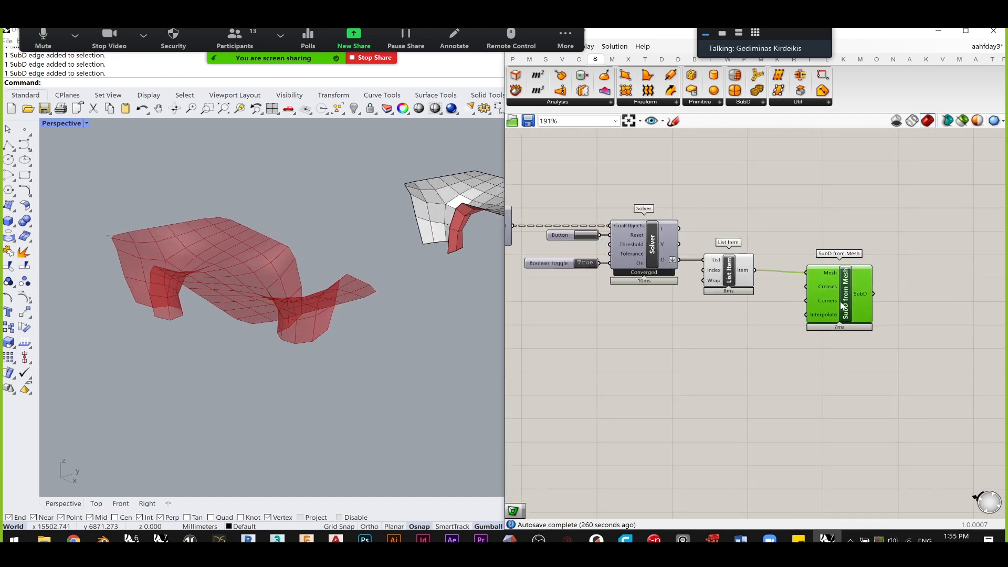
key(Delete)
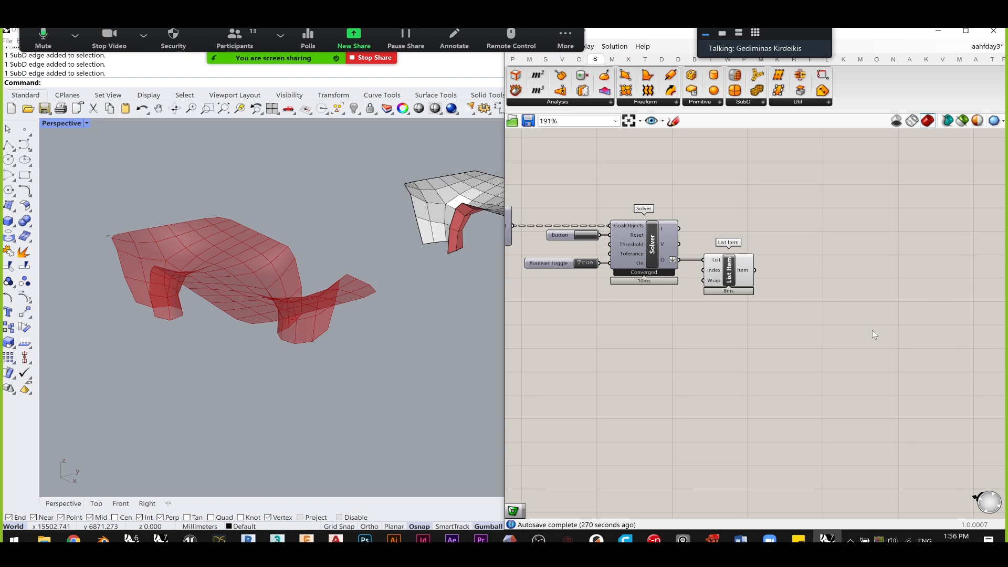
- Set the Level slider of Weaverbird's Catmull-Clark Subdivision to 2 and inspect the denser mesh
scroll(797, 332, down, 5)
right_drag(651, 315, 853, 310)
scroll(629, 254, up, 3)
scroll(629, 254, up, 3)
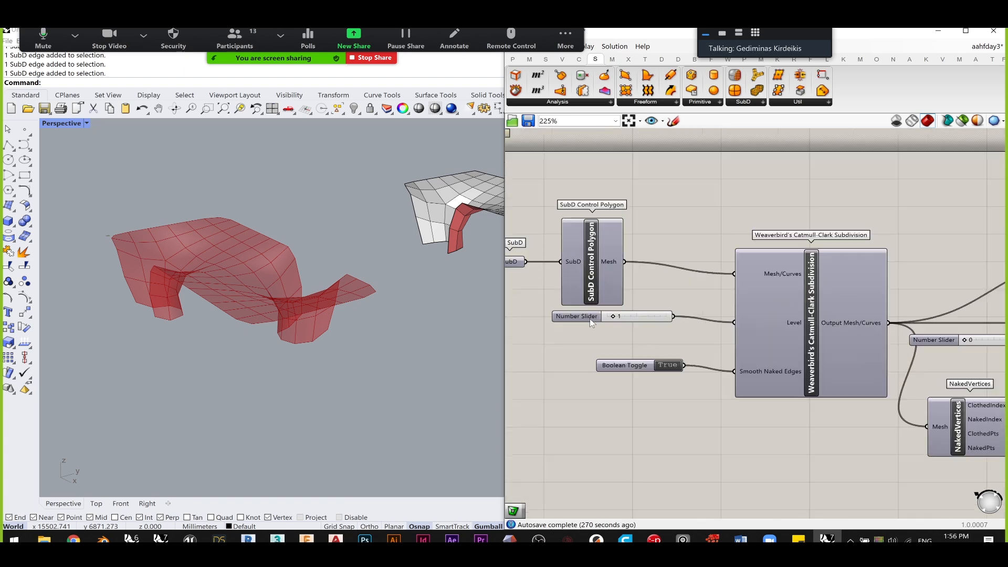
scroll(636, 321, up, 2)
double_click(642, 315)
key(Return)
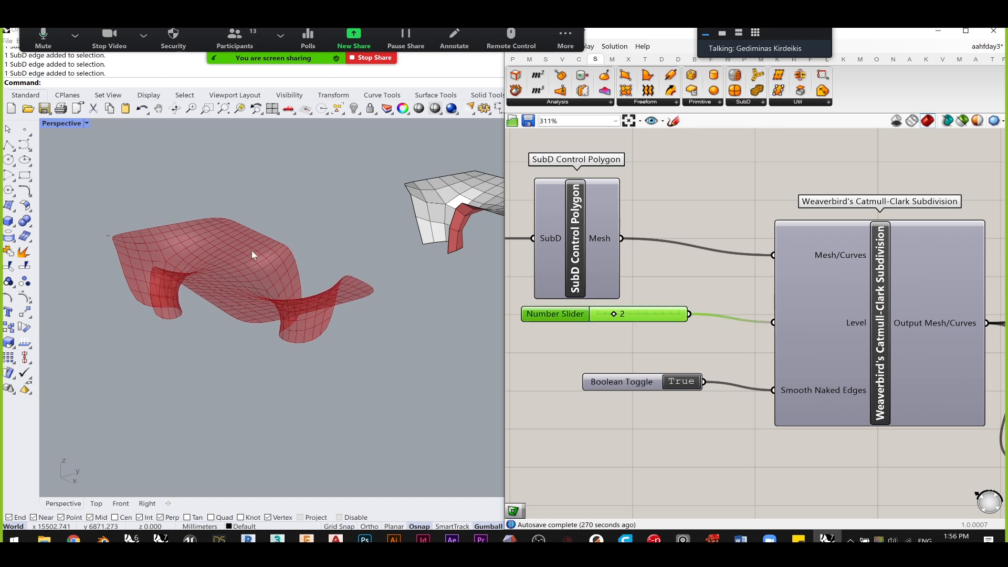
right_drag(248, 289, 246, 296)
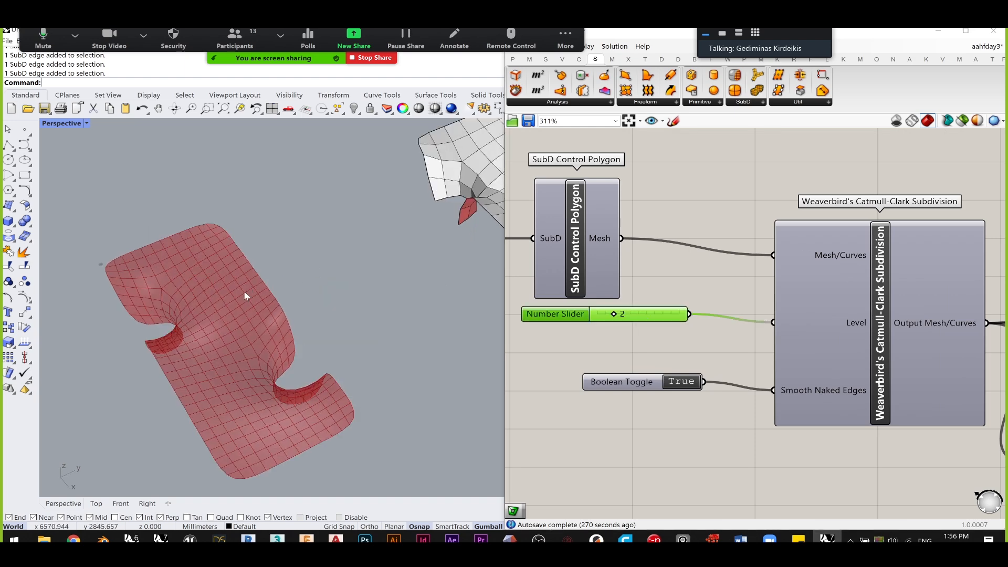
- Reset the Kangaroo Solver and pause it by setting its Boolean Toggle to False
scroll(772, 355, down, 2)
right_drag(820, 338, 709, 307)
right_drag(873, 319, 626, 326)
click(956, 297)
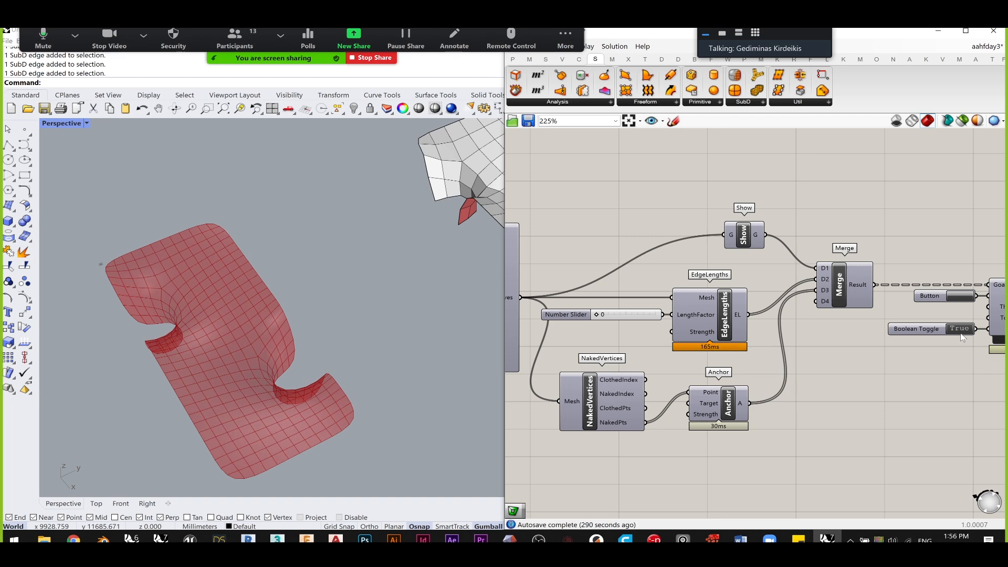
right_drag(960, 348, 874, 355)
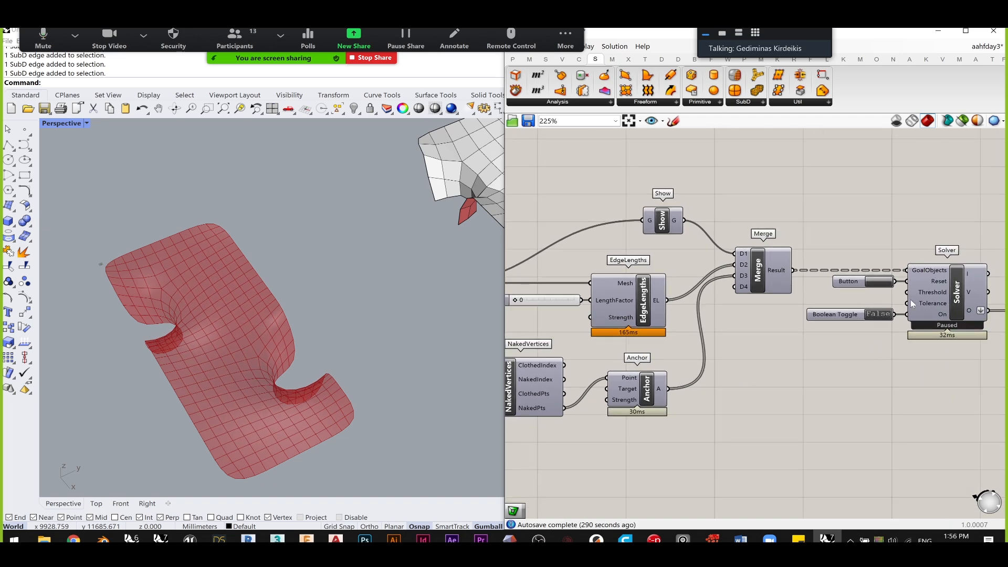
- Set the LengthFactor slider feeding the EdgeLengths goal to 1
right_drag(570, 351, 725, 299)
scroll(682, 275, up, 2)
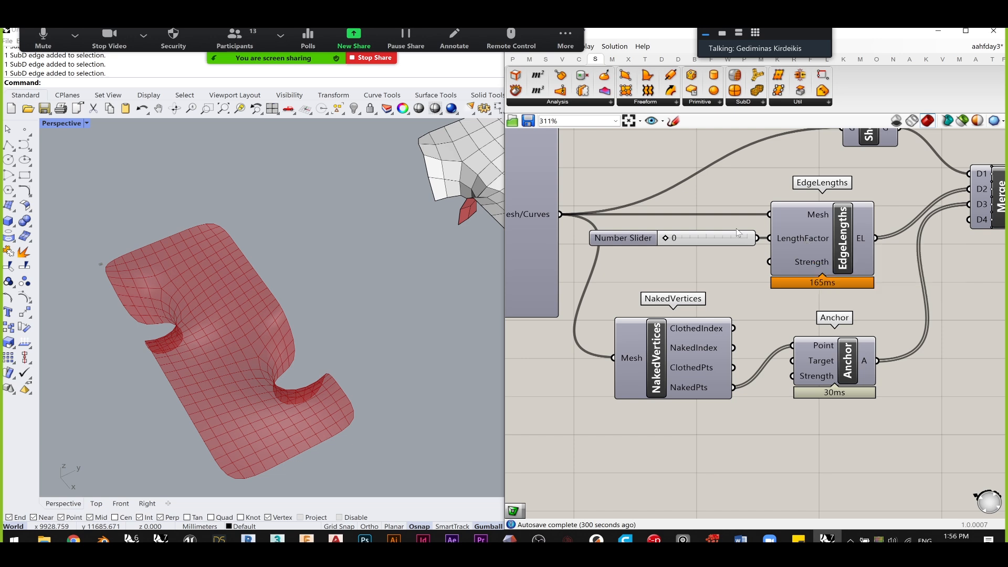
double_click(691, 240)
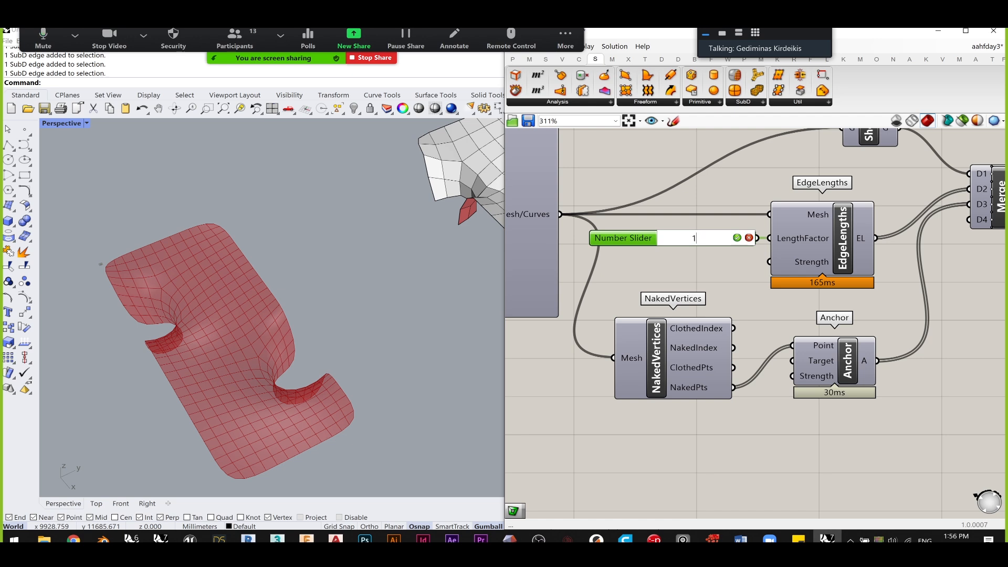
text(1)
key(Return)
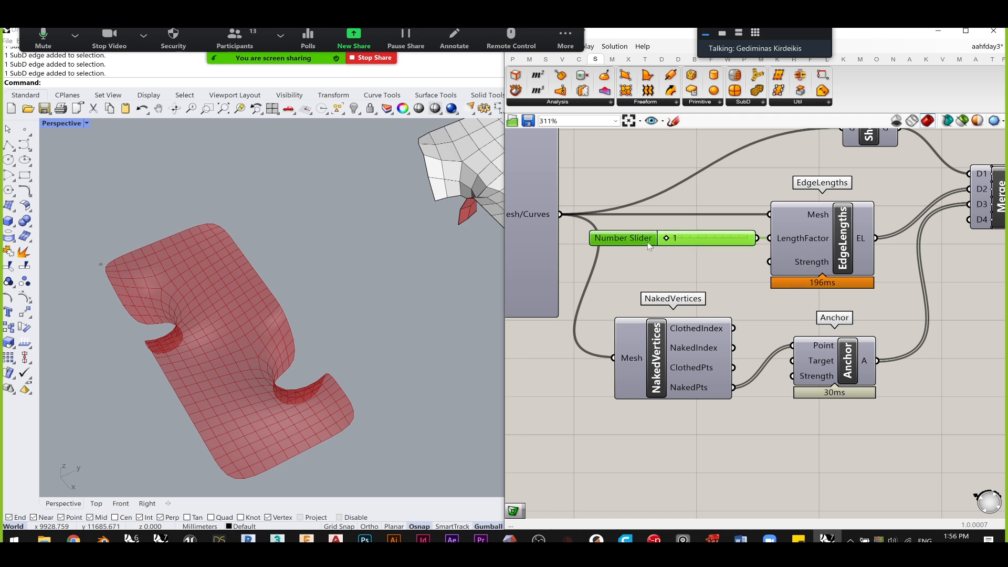
drag(716, 242, 720, 246)
click(761, 292)
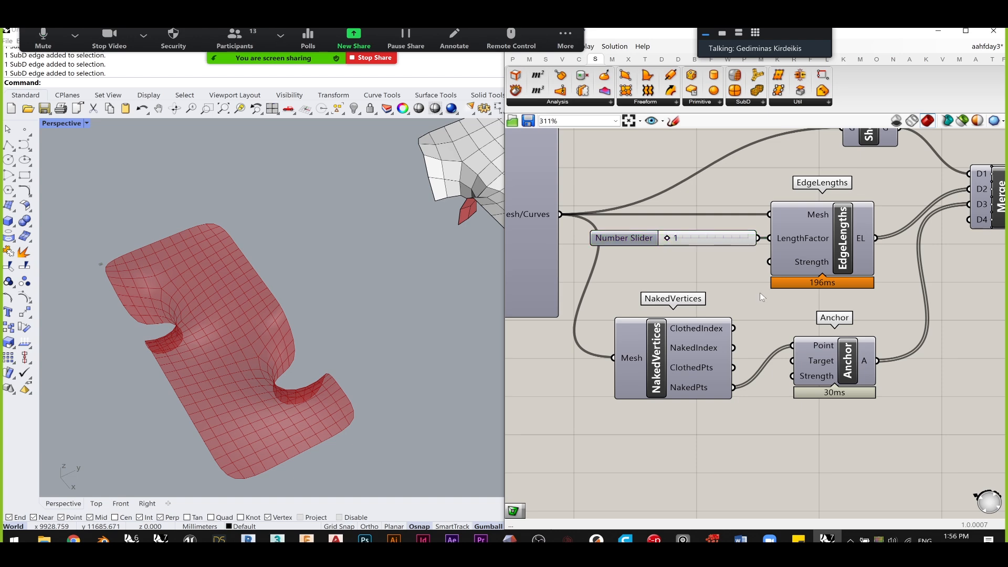
scroll(764, 301, down, 2)
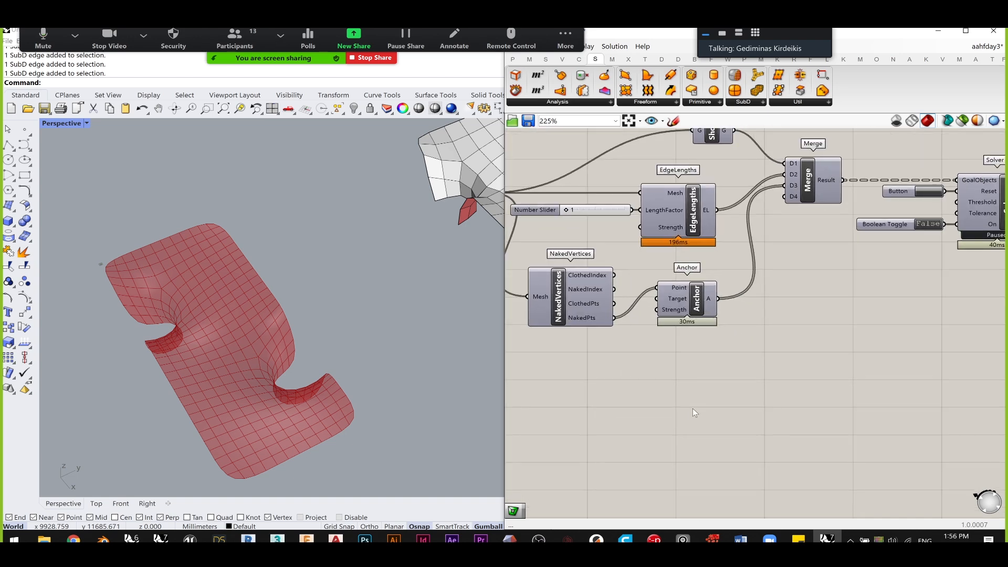
right_drag(218, 331, 189, 414)
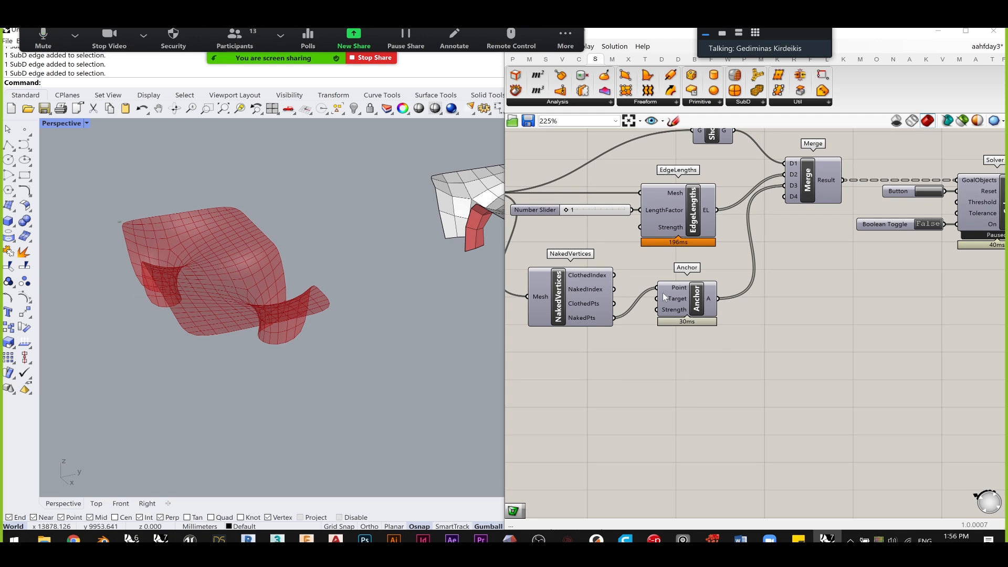
- Add Kangaroo's VertexLoads mesh goal below the Anchor component and connect the subdivided output mesh to its Mesh input
click(613, 60)
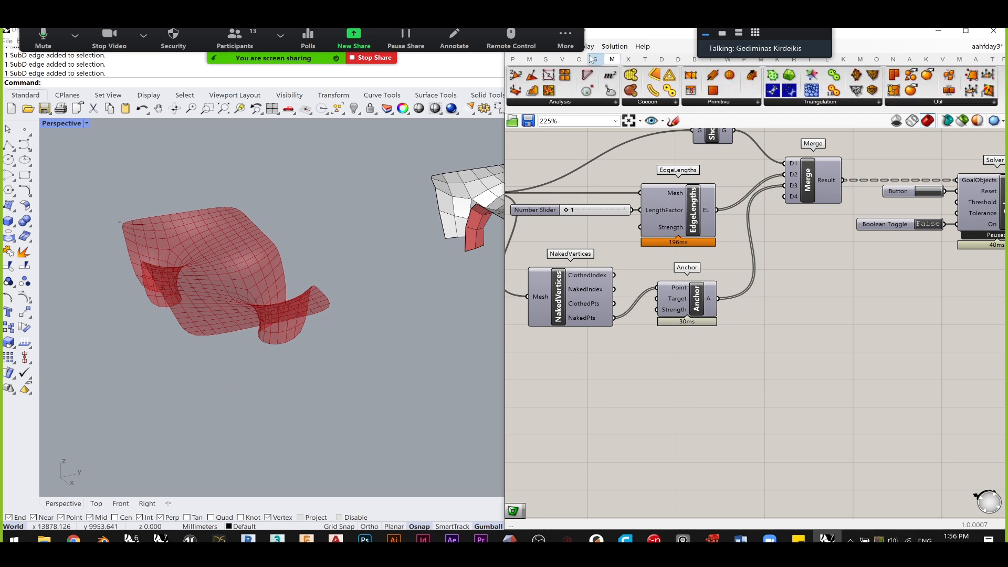
click(579, 60)
click(651, 58)
click(661, 59)
click(647, 59)
click(778, 60)
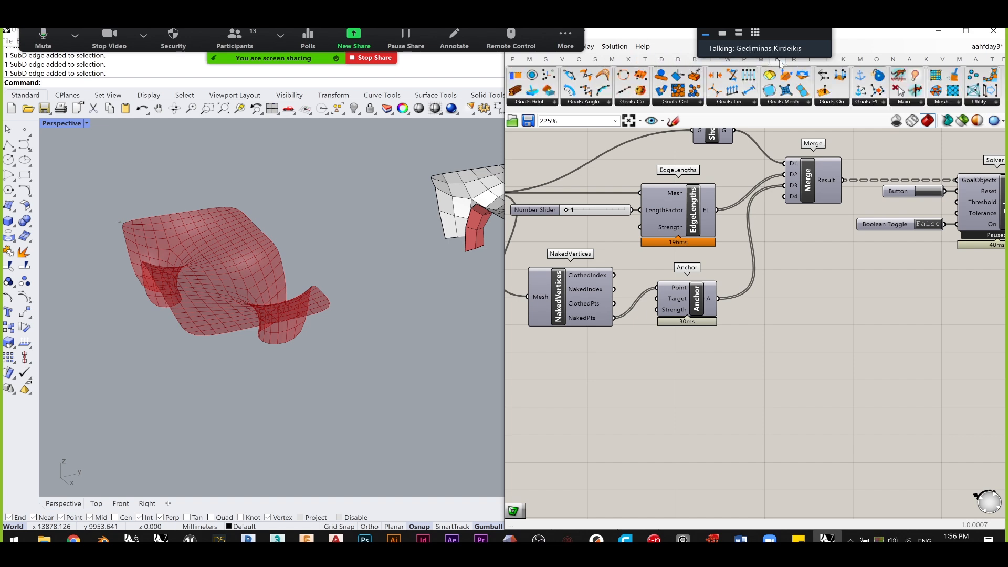
click(844, 60)
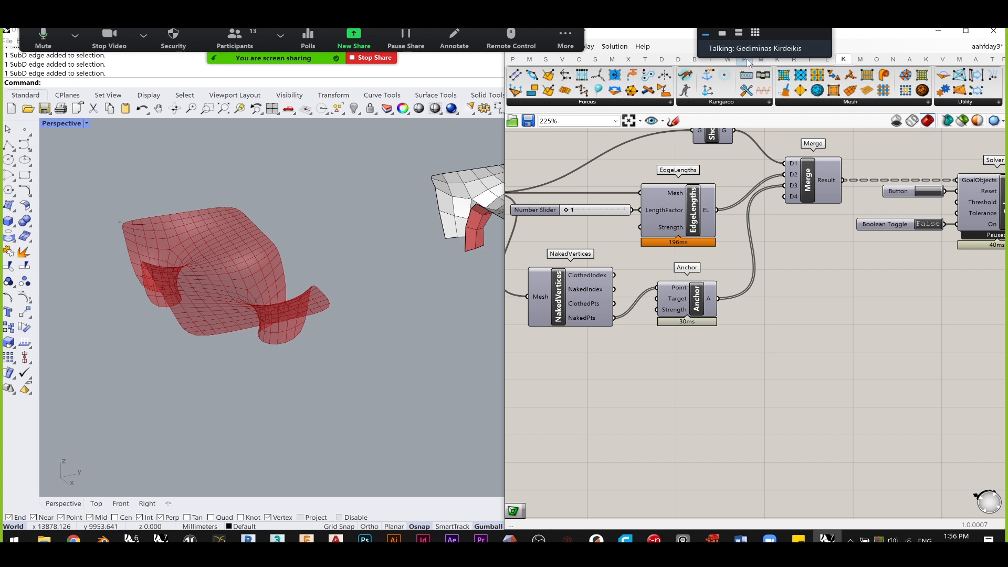
click(779, 61)
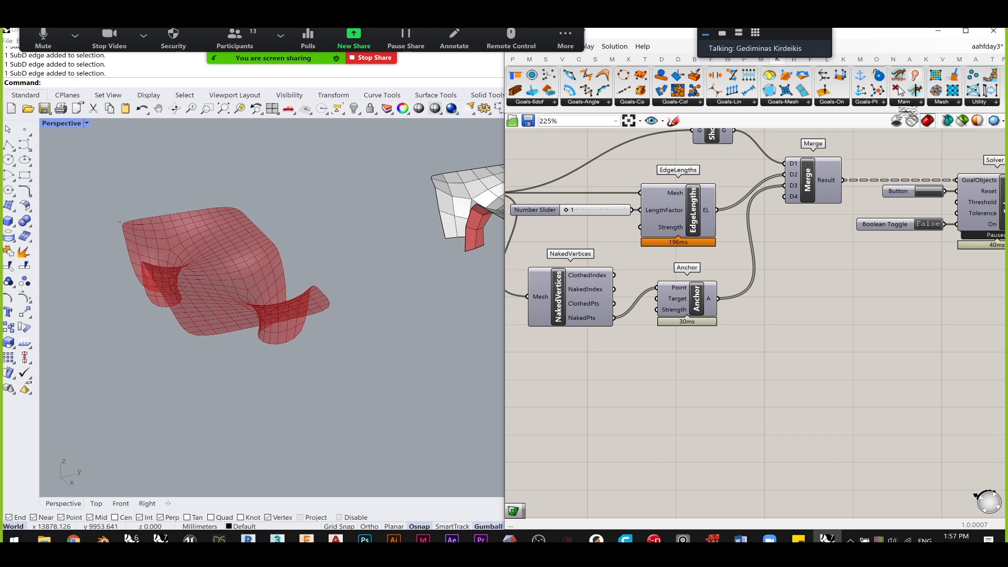
click(799, 104)
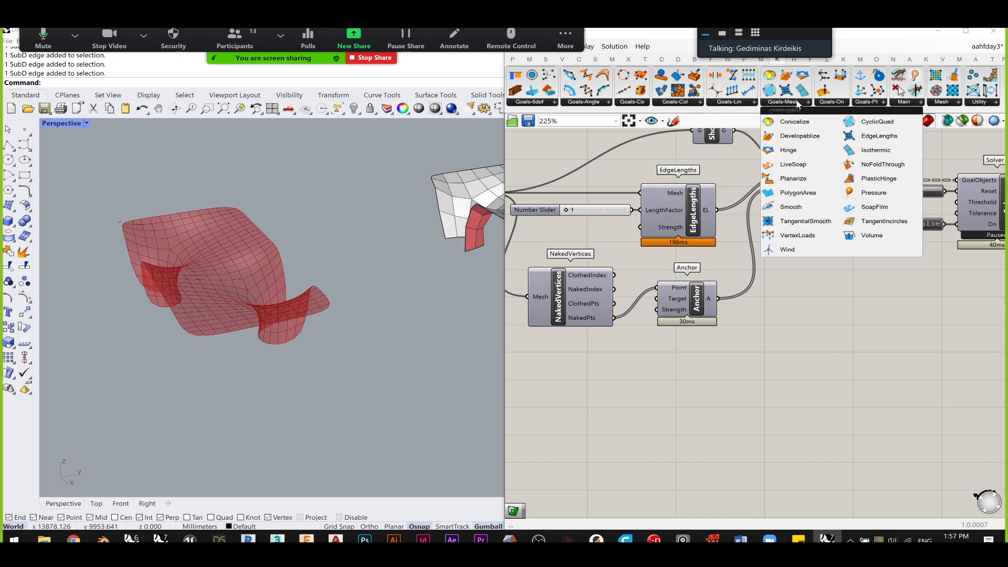
click(800, 237)
click(672, 383)
right_drag(511, 220, 648, 206)
drag(626, 178, 781, 357)
- Feed VertexLoads' Strength from a new number slider set to 100 and connect the goal's output to Merge's D4 input
right_drag(874, 281, 824, 281)
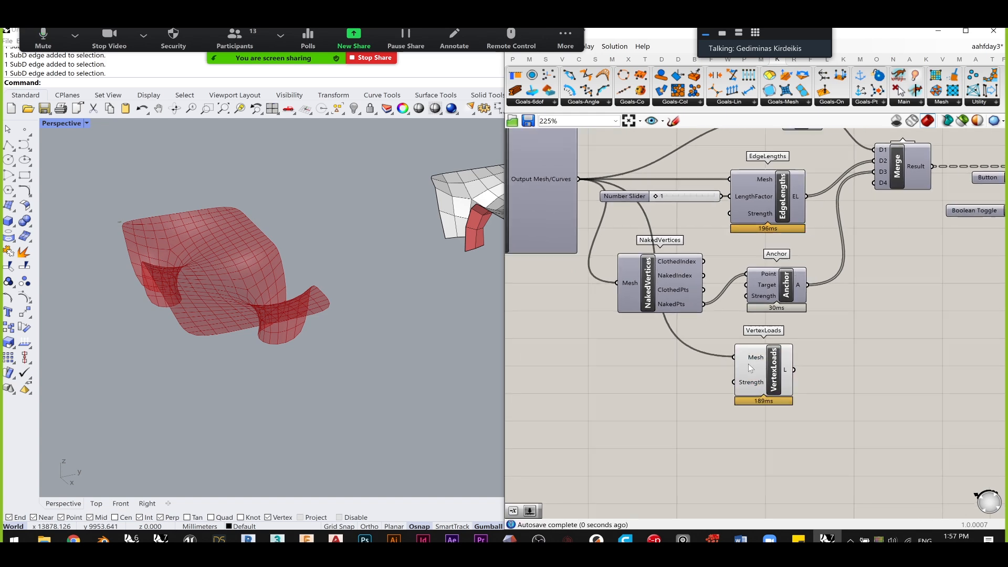
scroll(750, 391, up, 2)
right_drag(669, 373, 805, 317)
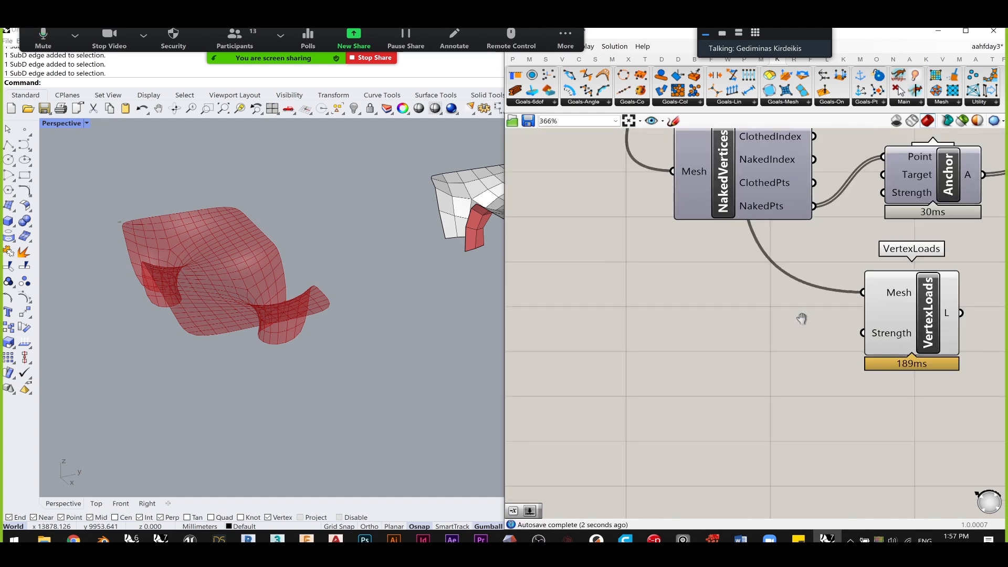
double_click(692, 356)
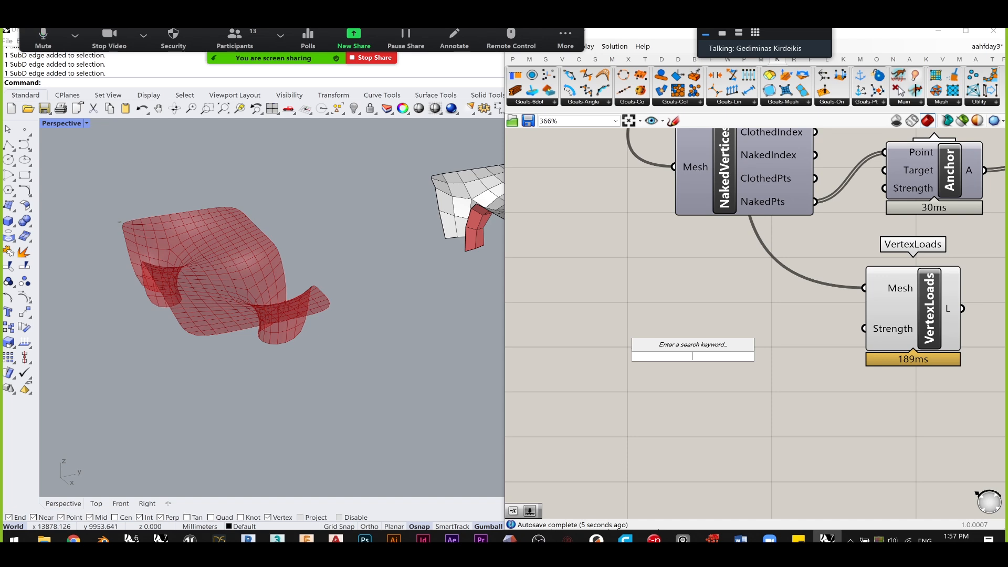
text(100)
key(Return)
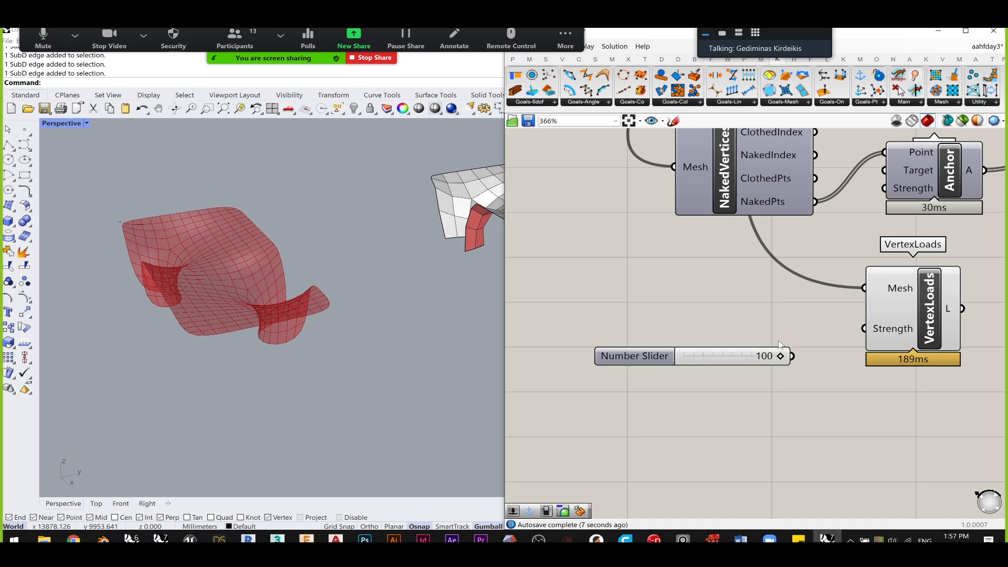
scroll(881, 330, down, 2)
right_drag(832, 333, 652, 379)
right_drag(767, 358, 755, 404)
drag(749, 401, 848, 185)
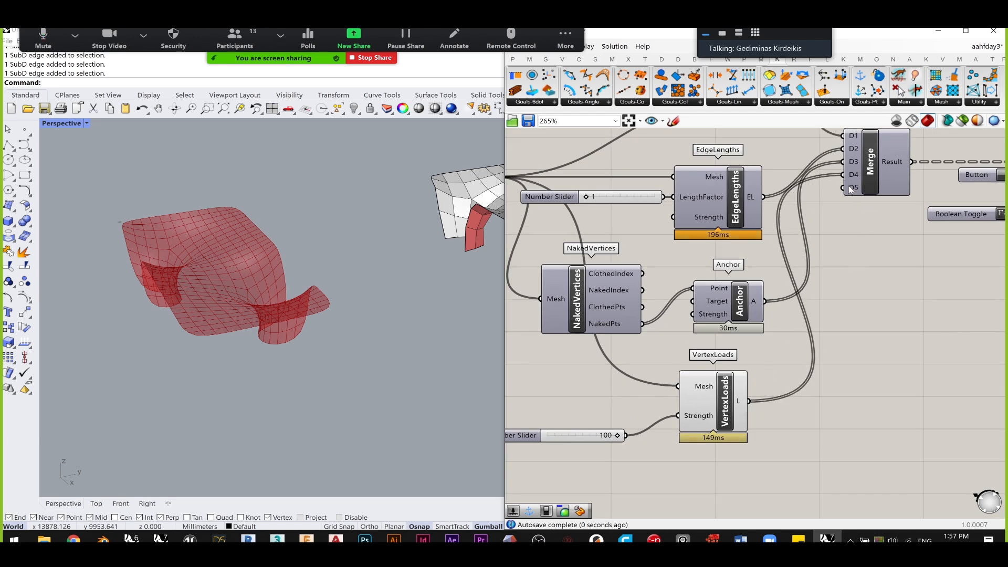
- Reset the Kangaroo Solver and run it by setting its Boolean Toggle to True
right_drag(859, 235, 704, 262)
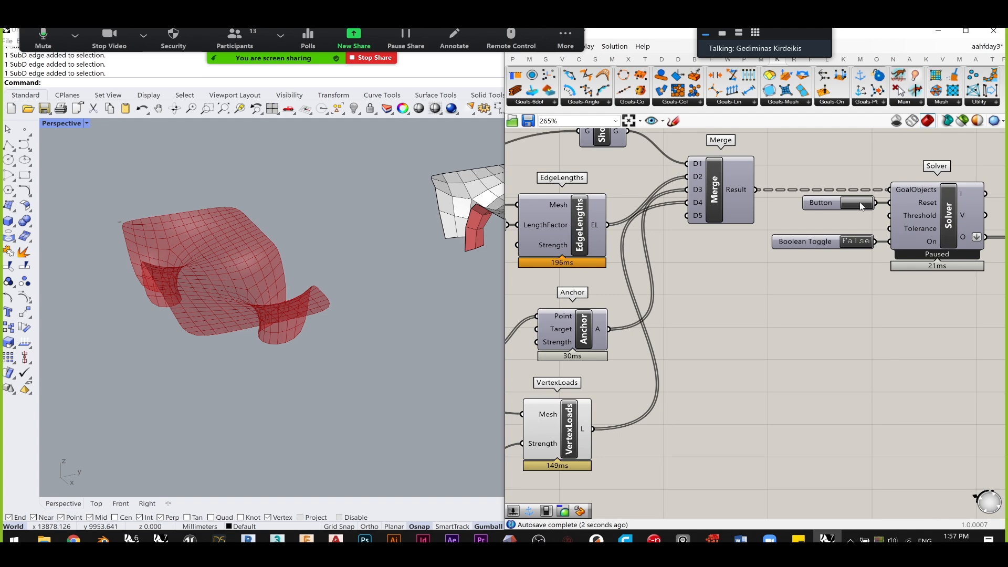
click(860, 203)
double_click(853, 243)
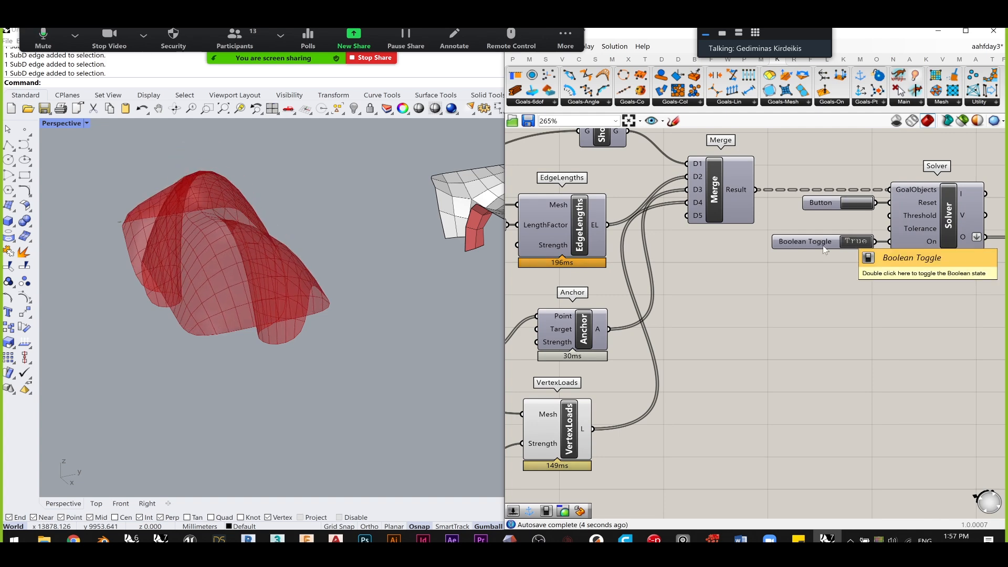
- Insert a Negative component between the load strength slider and VertexLoads' Strength input
right_drag(654, 350, 782, 238)
right_drag(543, 392, 678, 345)
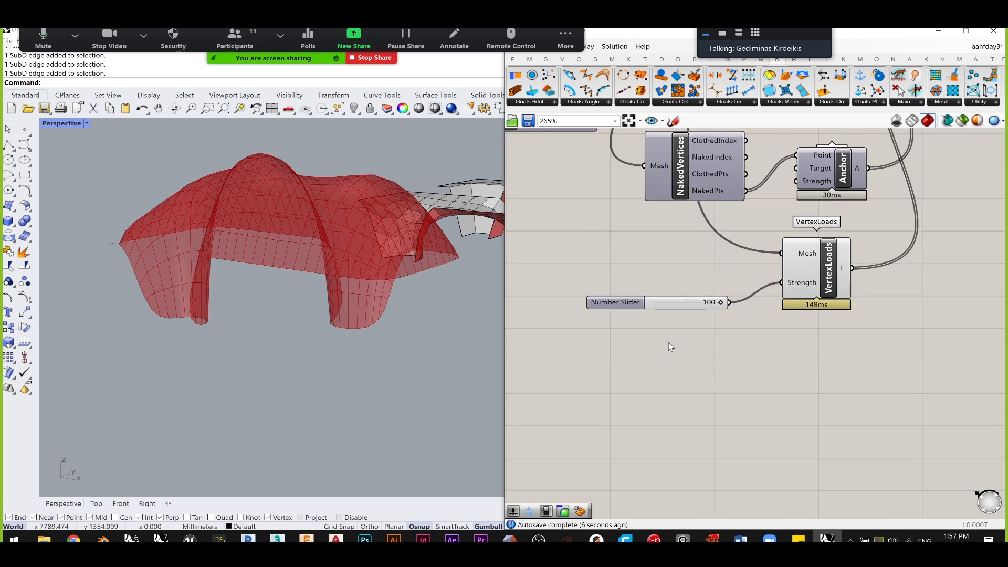
double_click(669, 342)
text(neg)
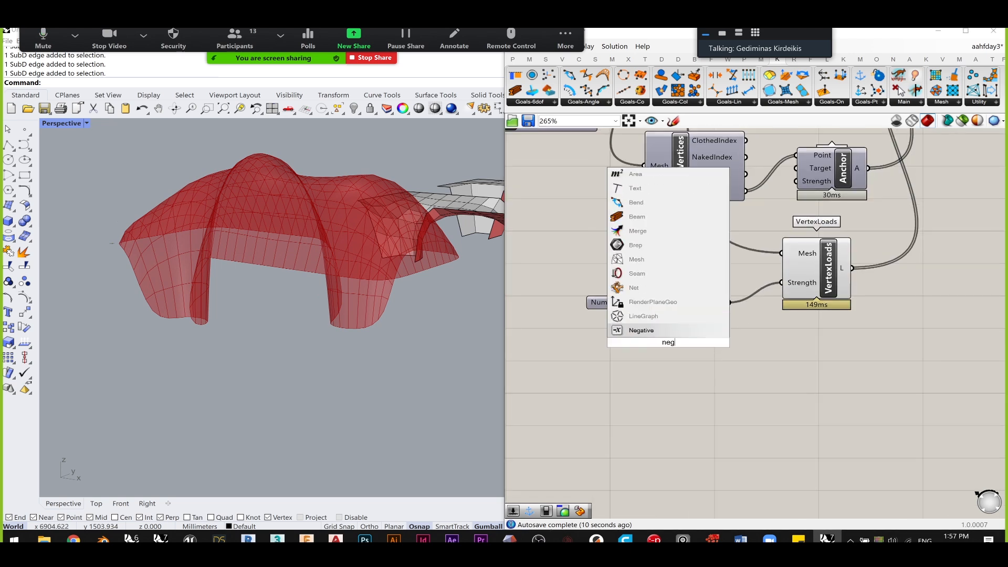
click(668, 330)
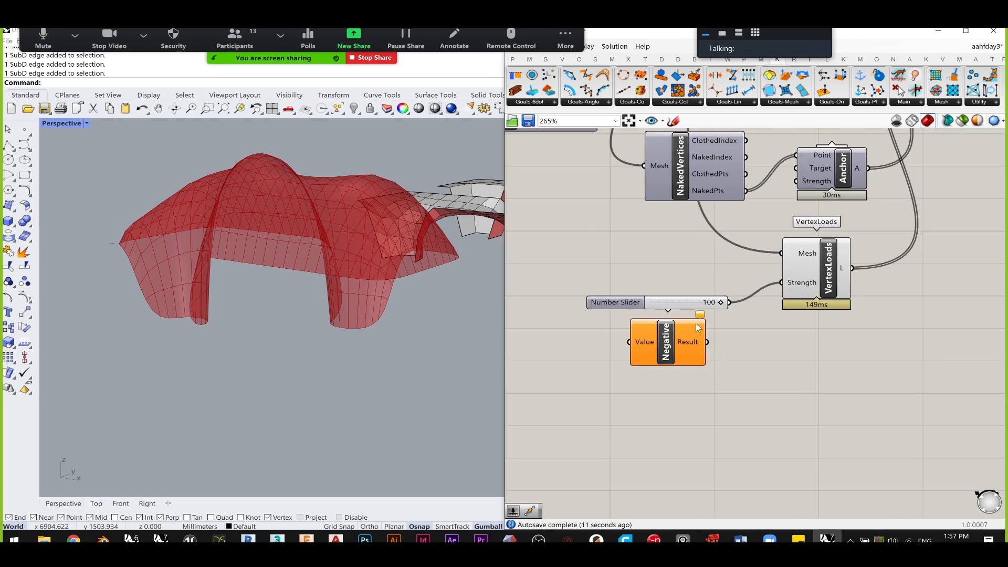
drag(707, 341, 782, 284)
click(589, 307)
drag(589, 310, 423, 357)
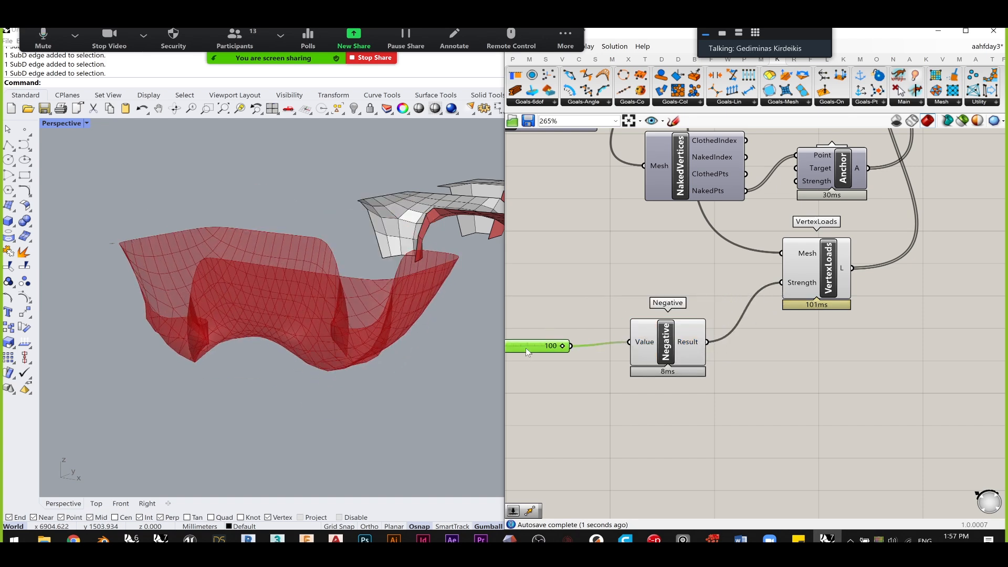
- Compare the simulated mesh from several angles with the load strength slider at 0 and back at 100
right_drag(364, 380, 383, 361)
right_drag(287, 247, 338, 276)
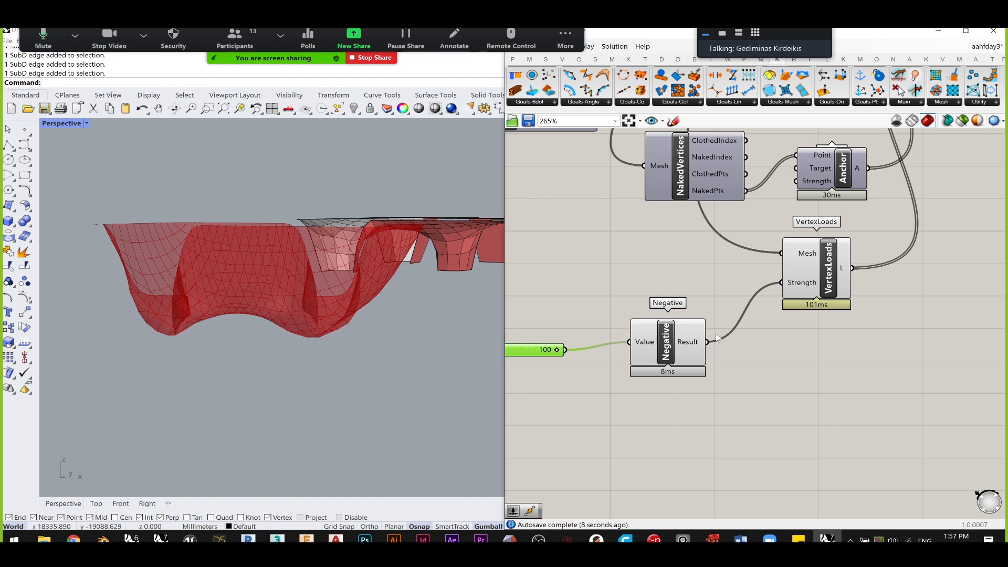
right_drag(513, 359, 654, 337)
drag(699, 329, 629, 329)
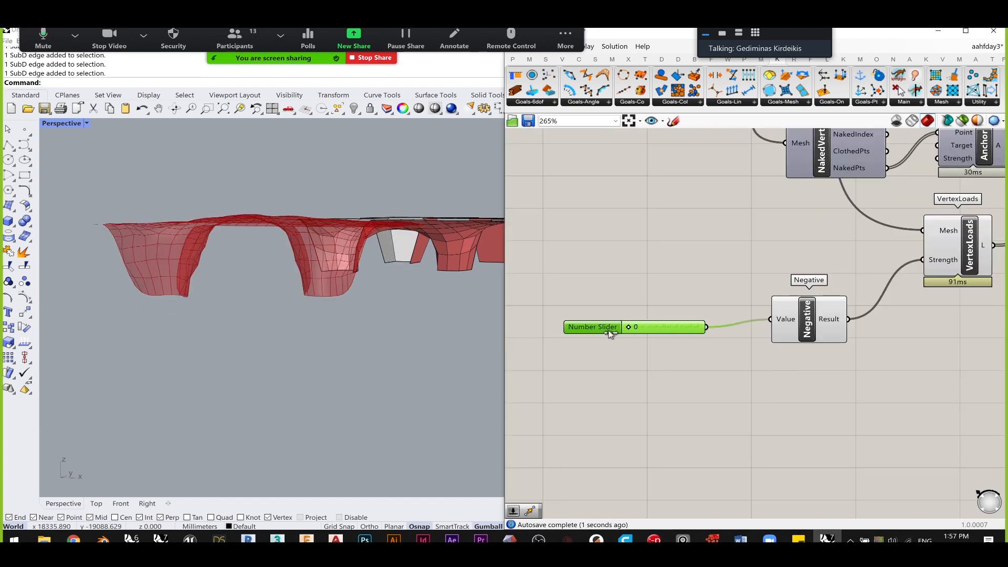
right_drag(329, 257, 255, 254)
drag(628, 329, 749, 333)
right_drag(376, 330, 324, 232)
right_drag(386, 305, 414, 229)
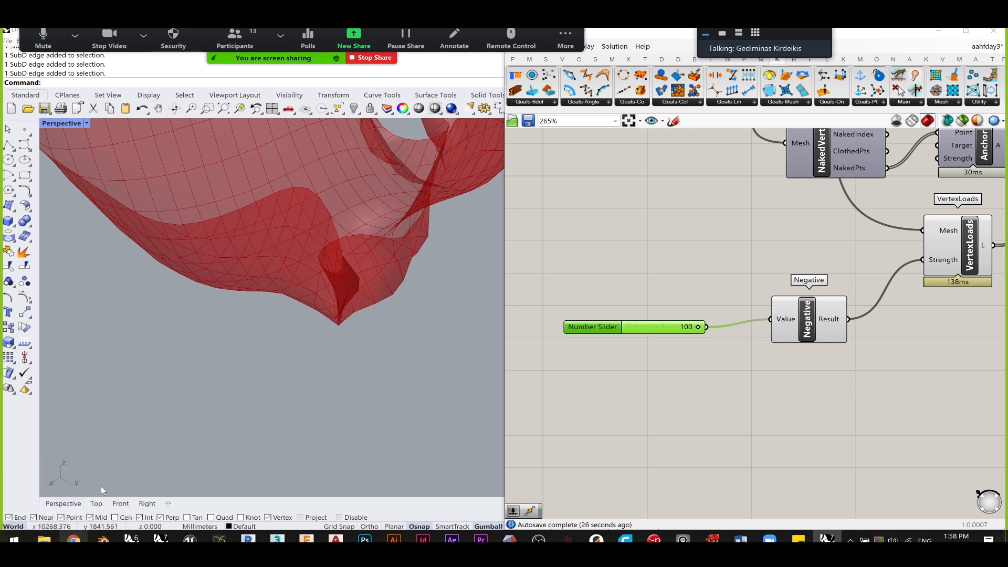
- Switch to Chrome, open YouTube in a new tab and go to the signed-in account's own channel
click(73, 540)
drag(633, 33, 546, 169)
key(ctrl+t)
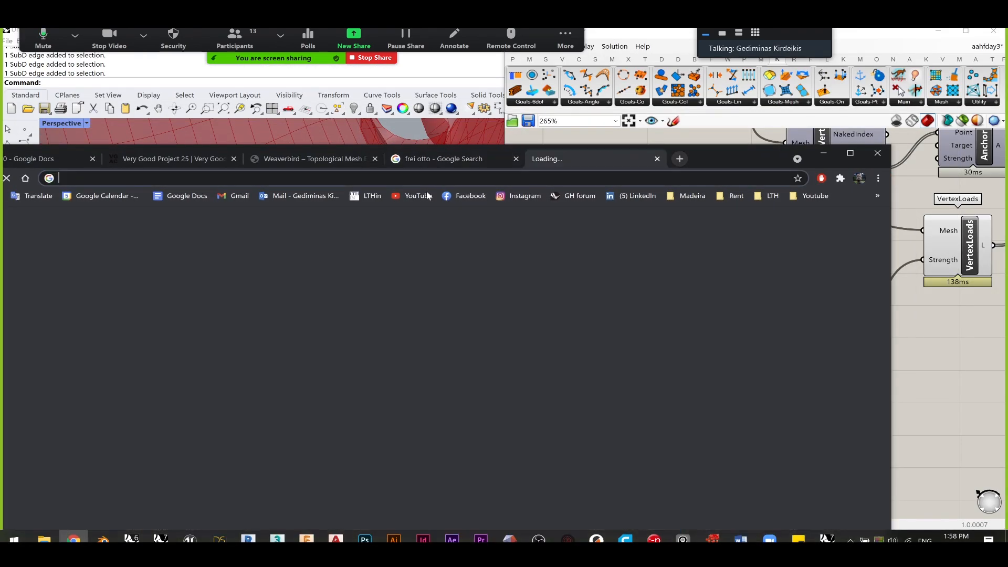
click(415, 195)
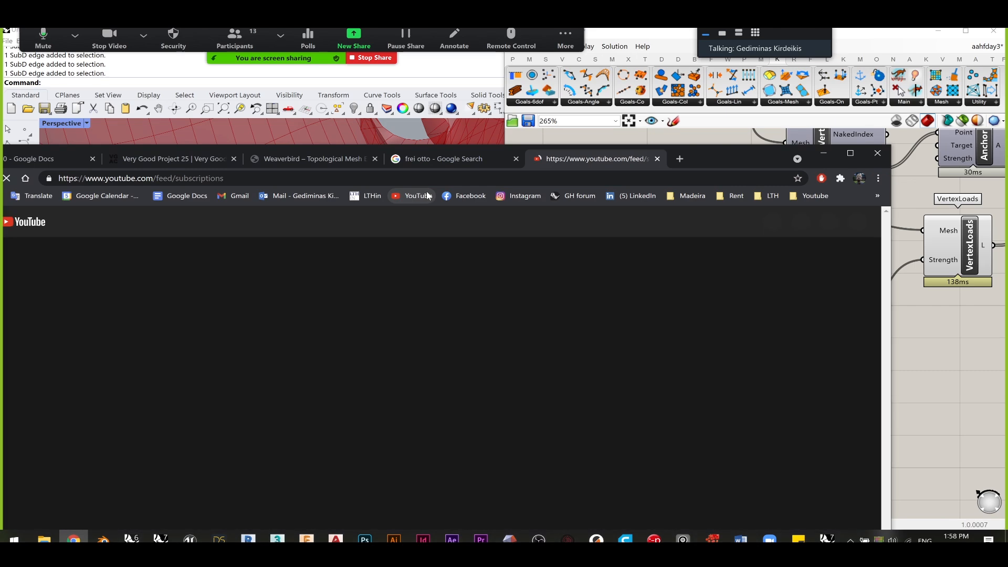
drag(710, 155, 595, 304)
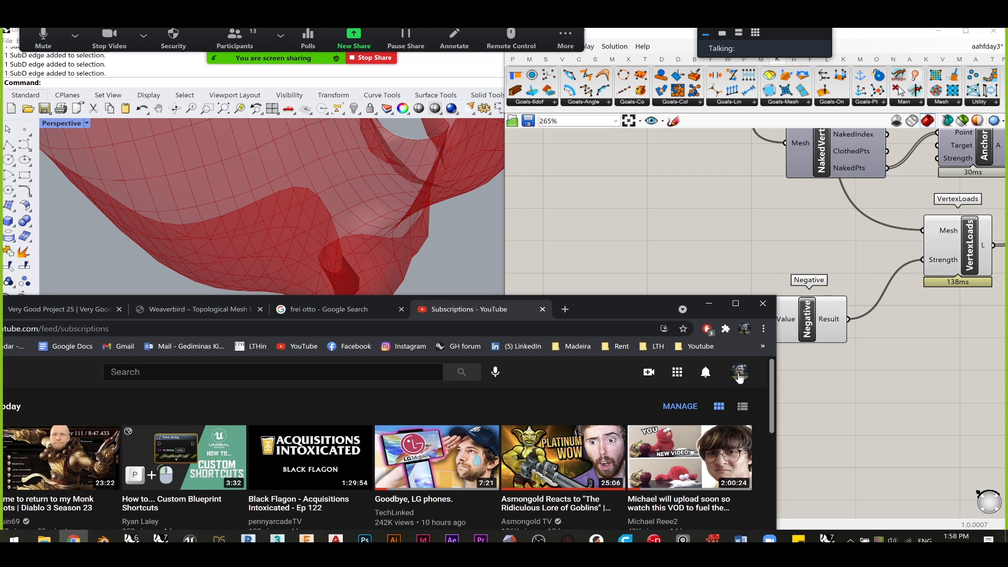
click(740, 374)
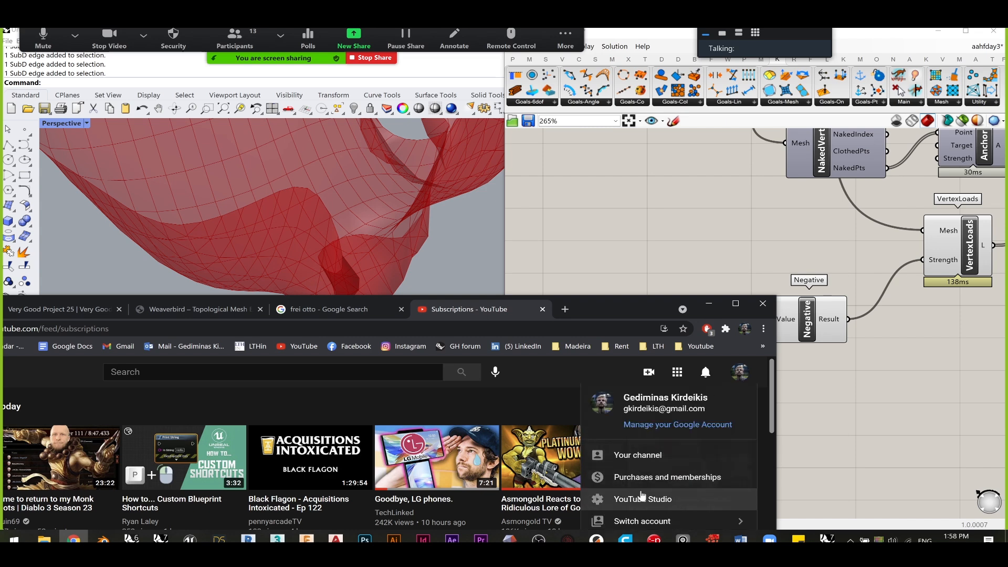
click(649, 458)
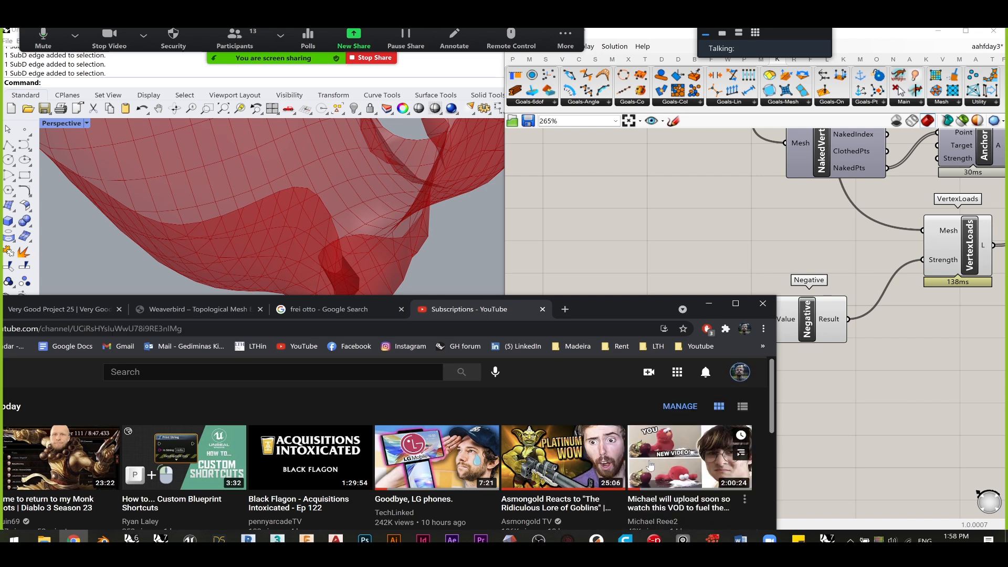
drag(639, 319, 620, 33)
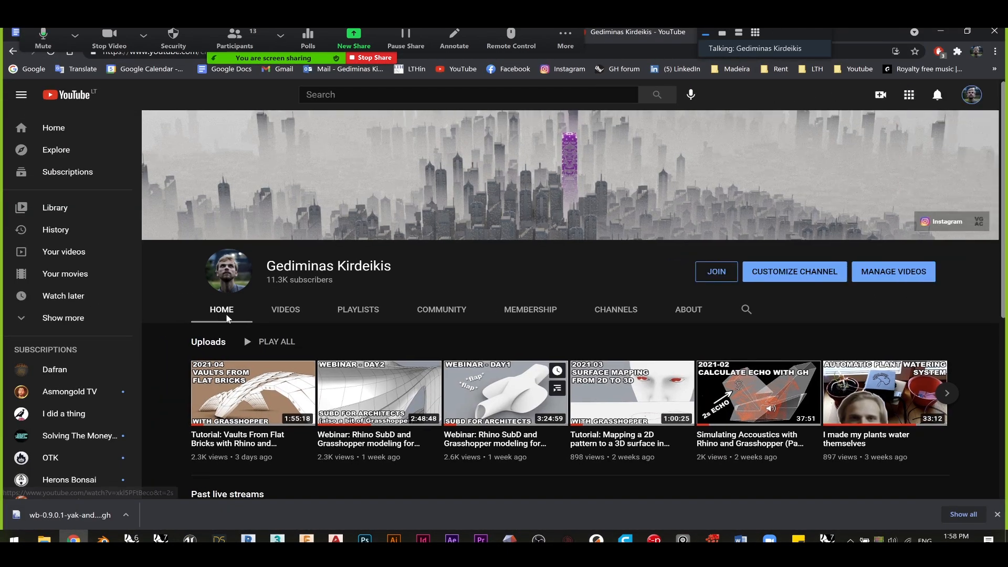
- Look through the channel's uploaded videos for a Grasshopper cloth simulation tutorial
click(284, 313)
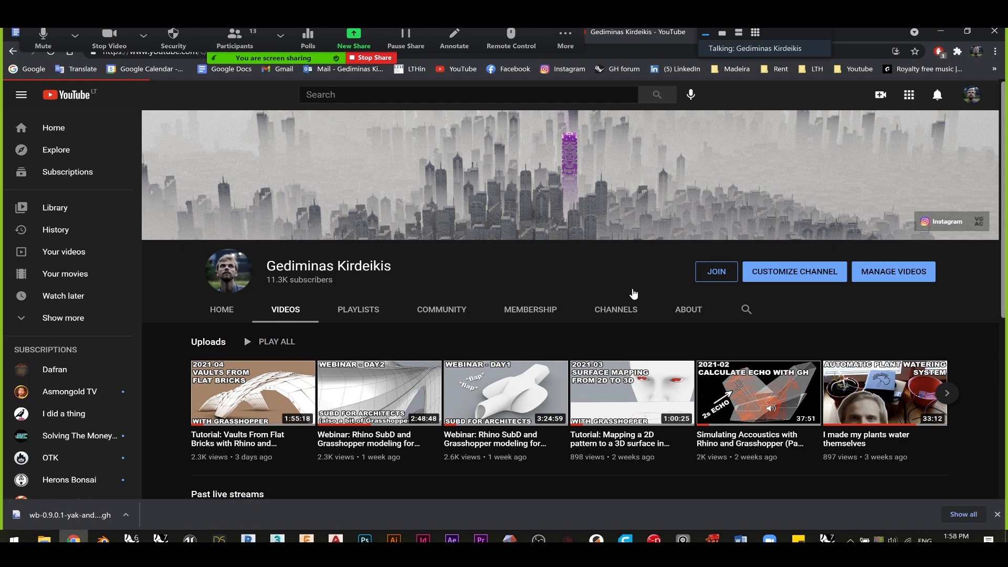
scroll(446, 386, down, 2)
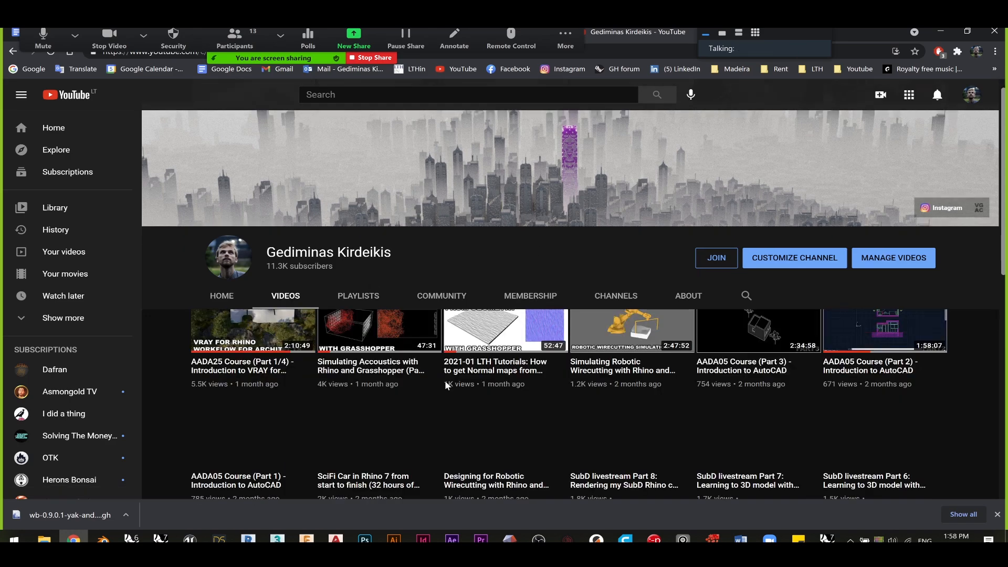
scroll(446, 386, down, 4)
scroll(447, 402, down, 10)
scroll(448, 401, up, 6)
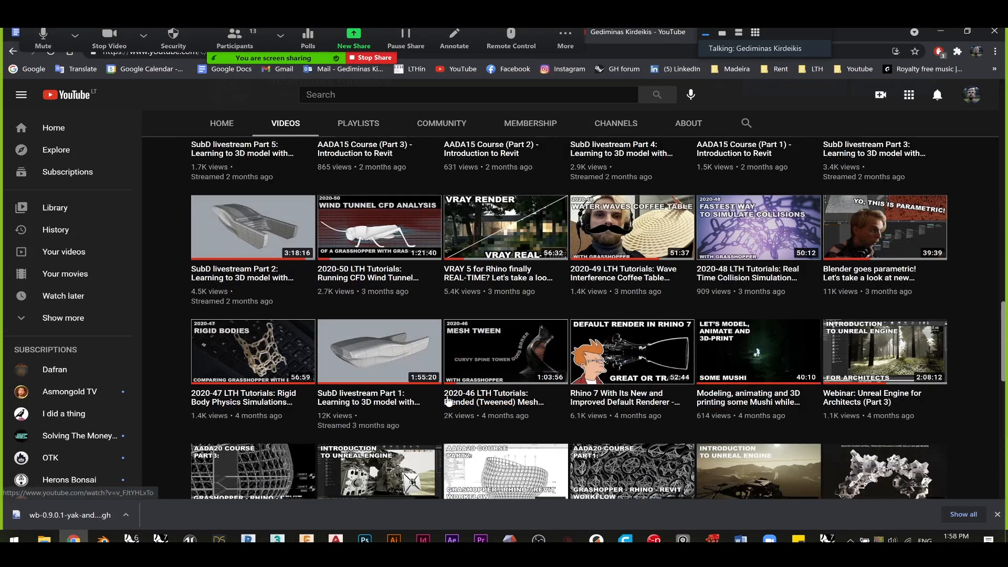
scroll(448, 402, up, 6)
scroll(438, 404, down, 3)
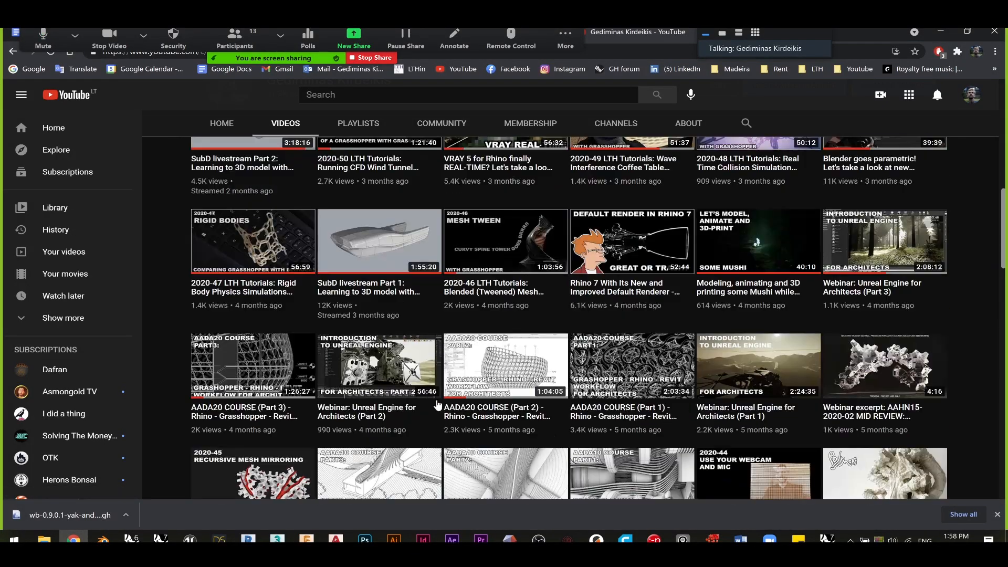
scroll(437, 405, down, 20)
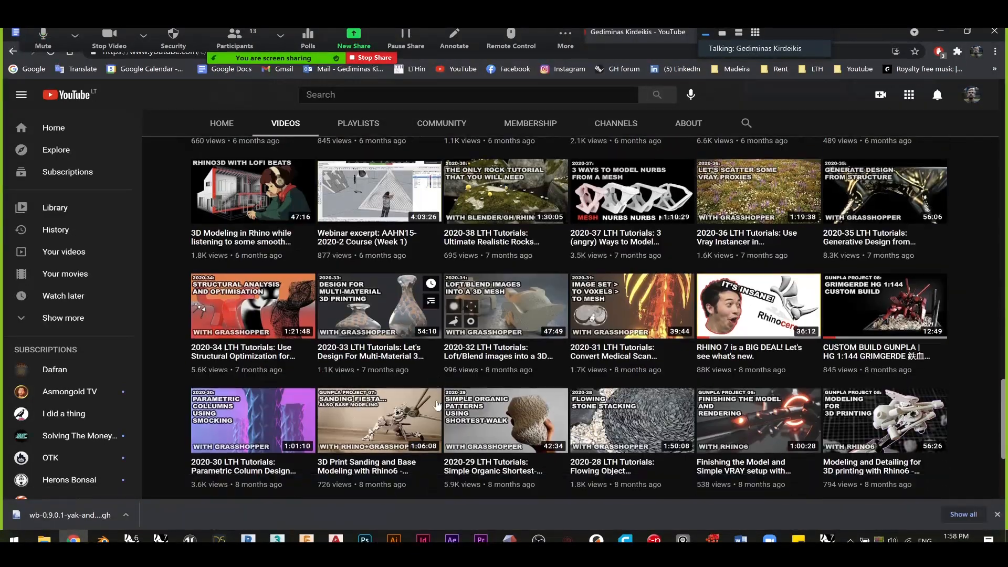
scroll(438, 404, down, 3)
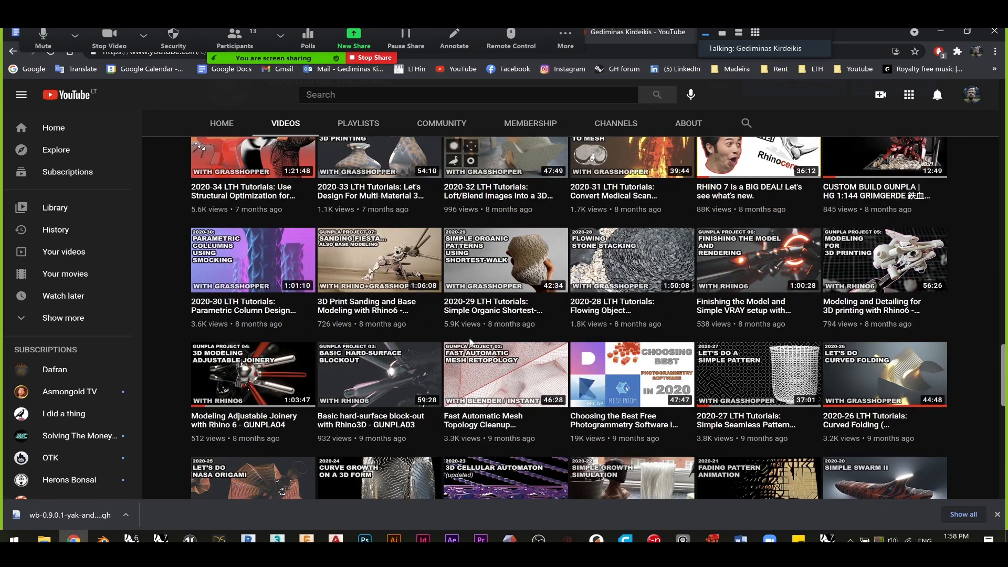
scroll(469, 341, down, 8)
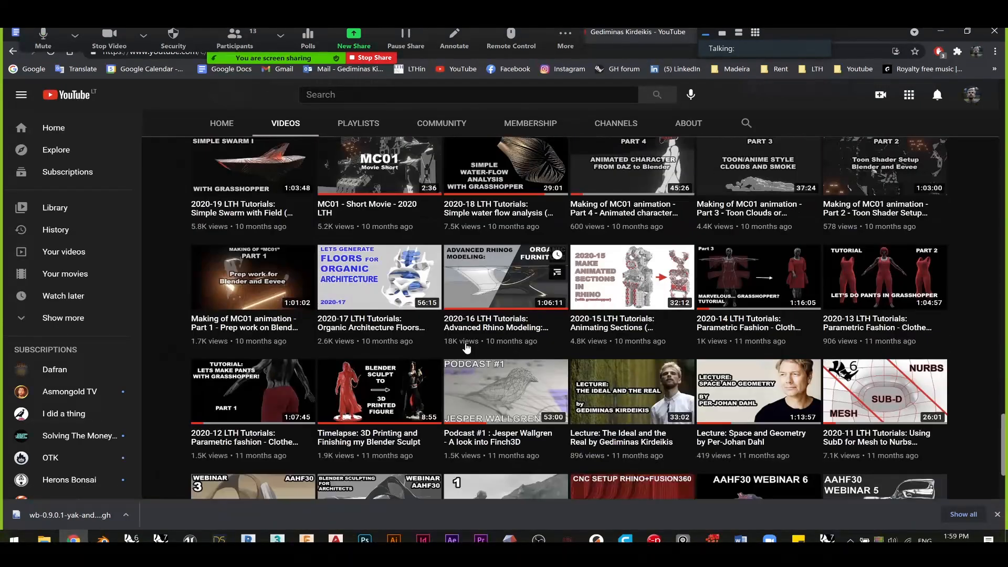
- Open the 2020-14 LTH Tutorials video on Parametric Fashion, Cloth Simulation on Posed Body Part 3, and play it full screen
click(742, 269)
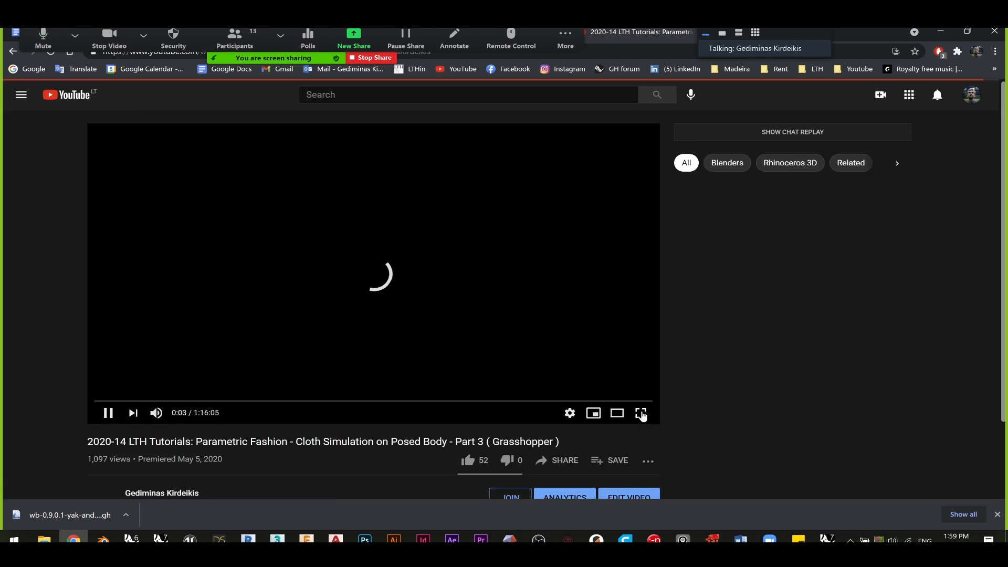
key(F11)
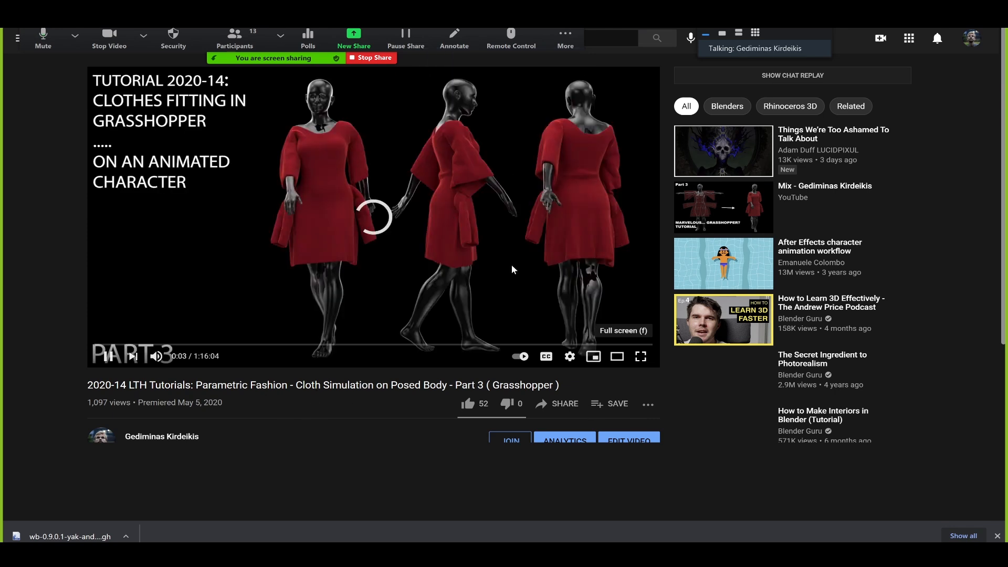
double_click(542, 308)
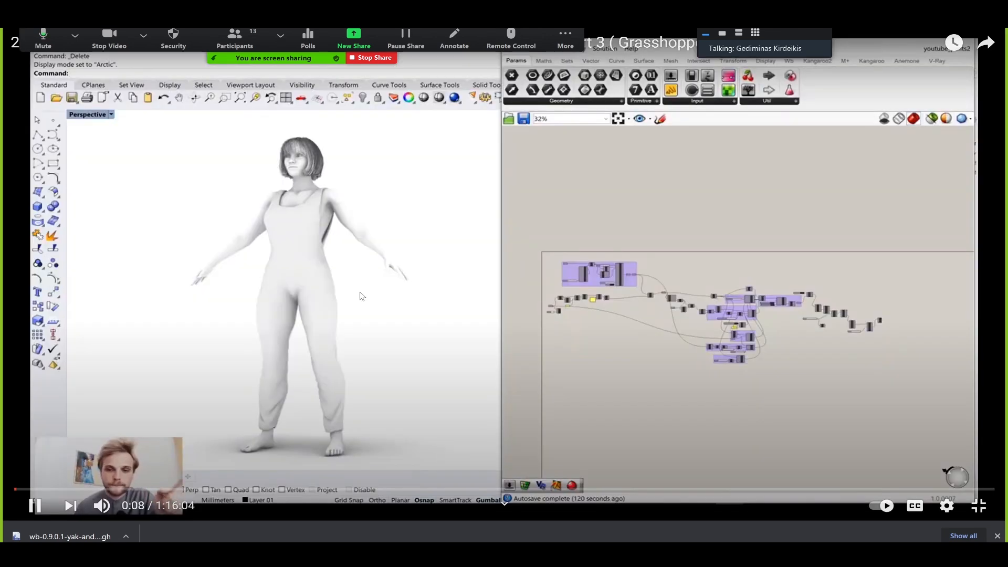
- Mute the cloth simulation video and skim it from 35:28 to 56:22, examining how the garment patches are draped on the body
click(159, 364)
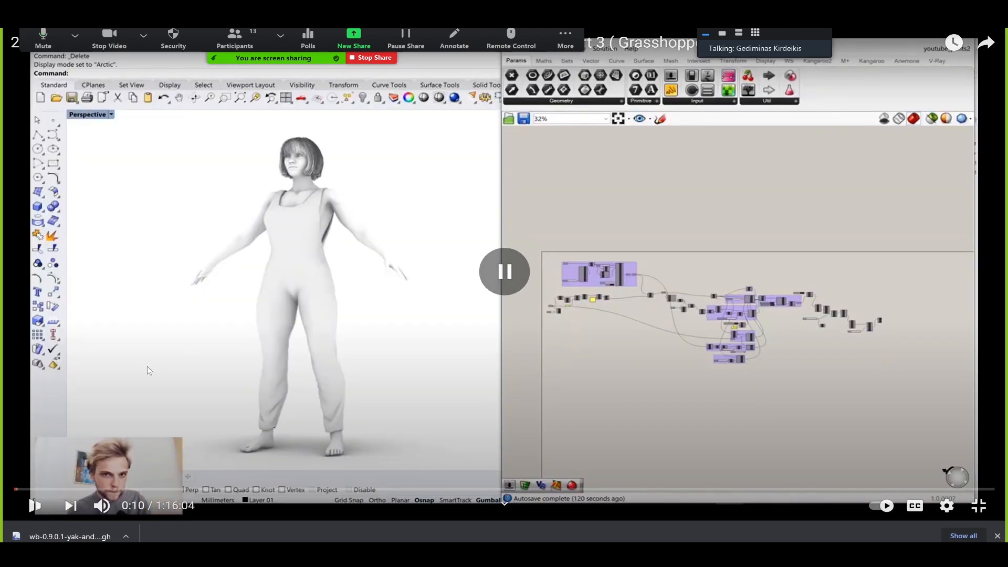
click(103, 507)
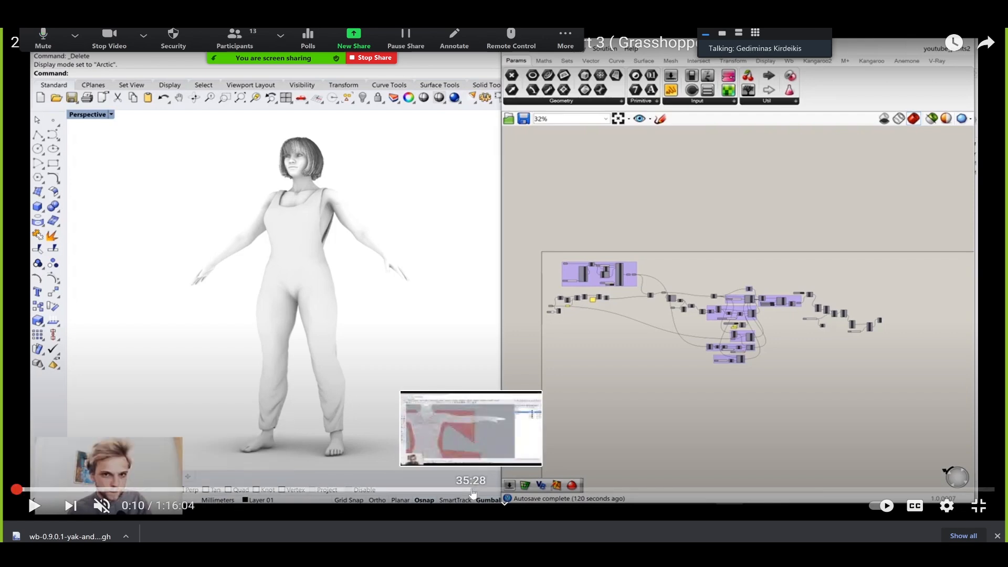
click(473, 490)
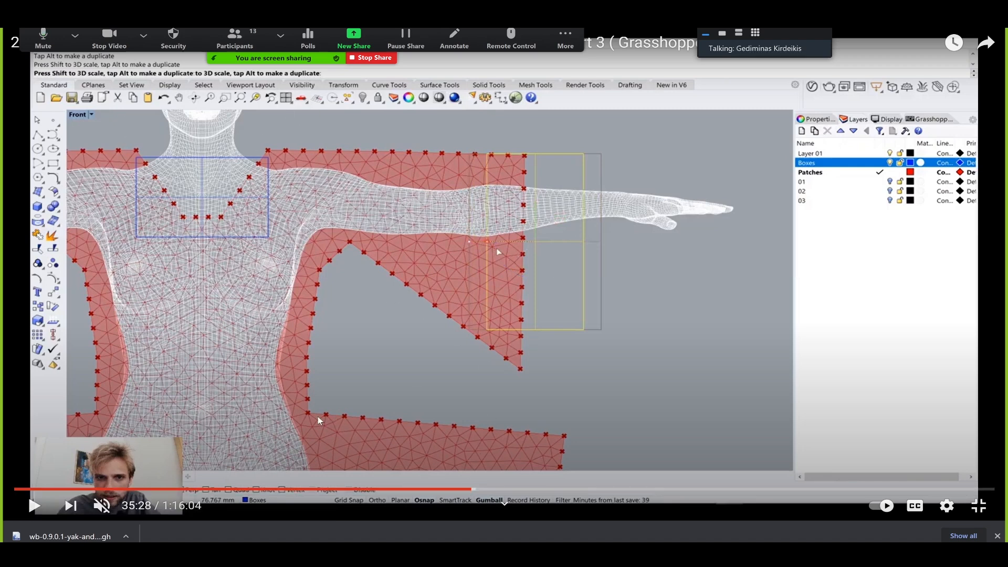
click(28, 508)
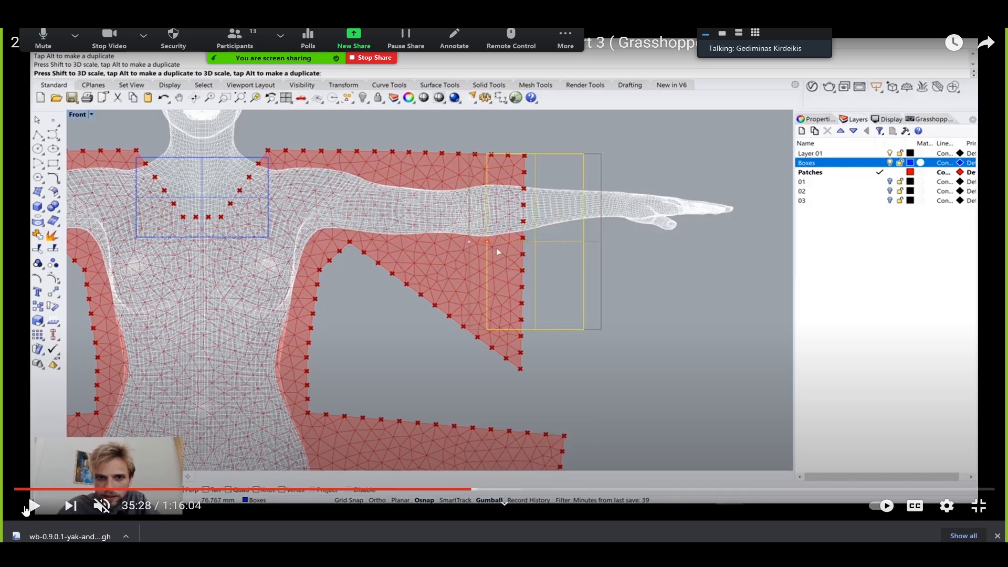
click(591, 490)
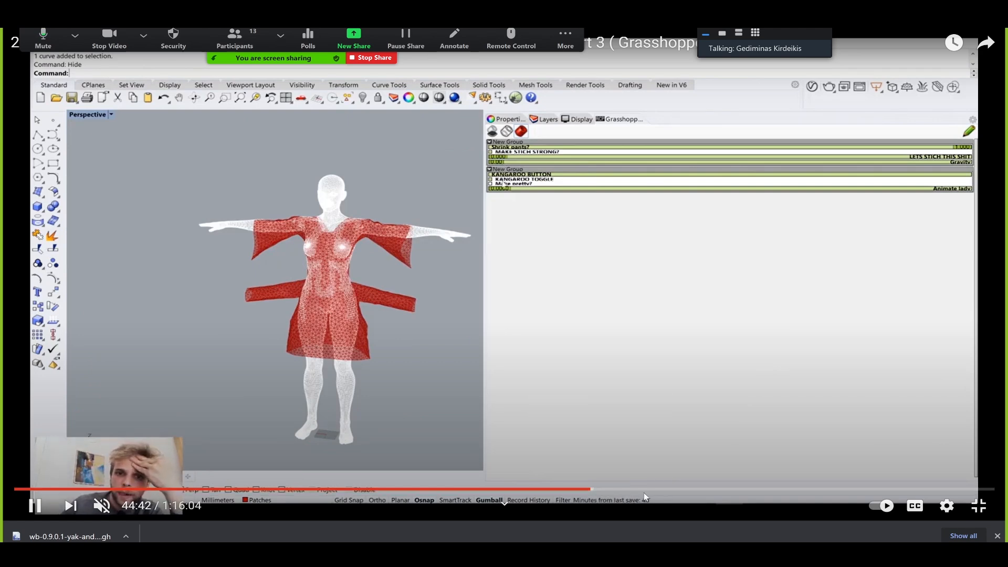
click(648, 490)
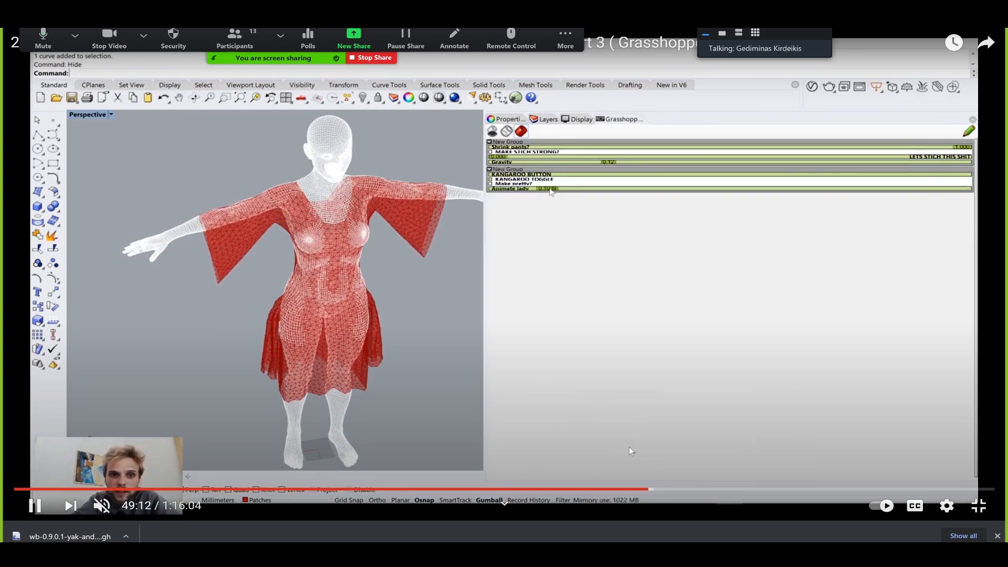
click(741, 491)
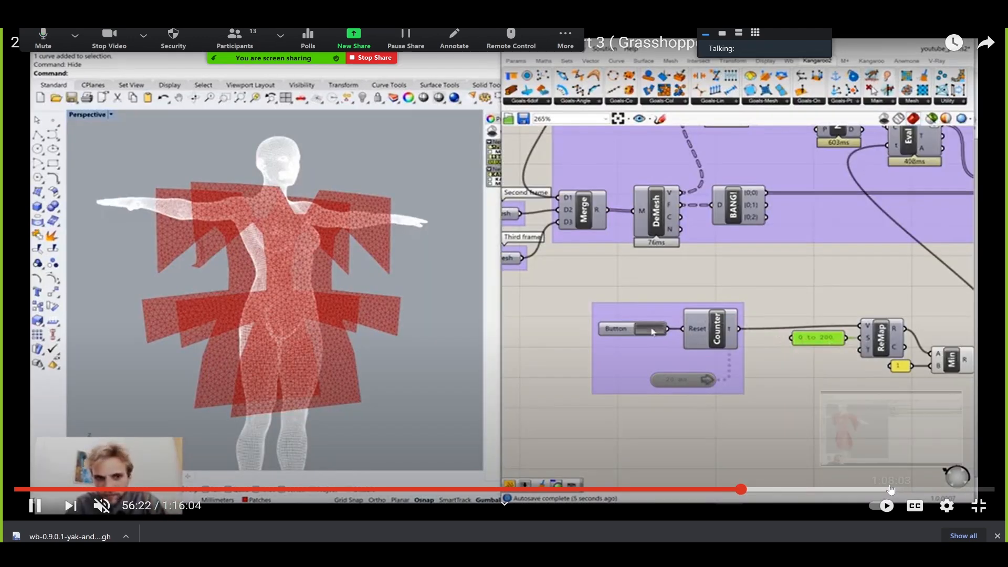
- Skim the video's final part from 1:08:02 to about 1:14:33, examining the animated body and the thickened, smoothed dress mesh
click(891, 491)
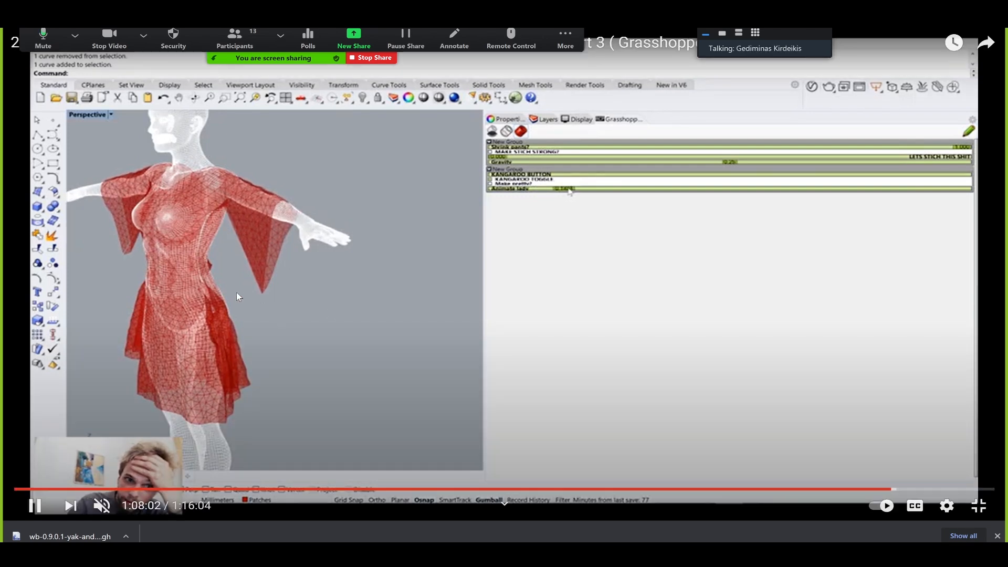
click(899, 489)
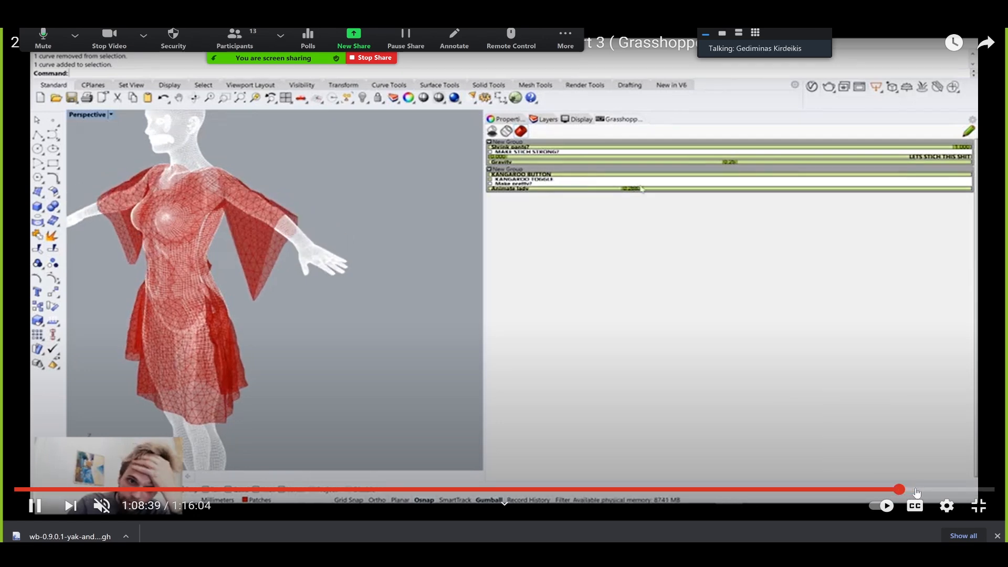
click(918, 489)
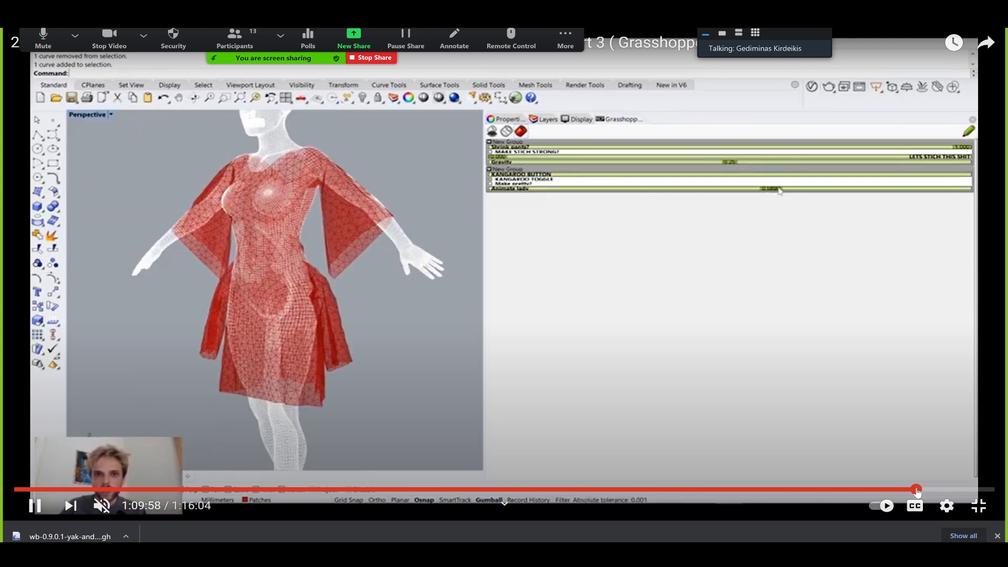
click(941, 490)
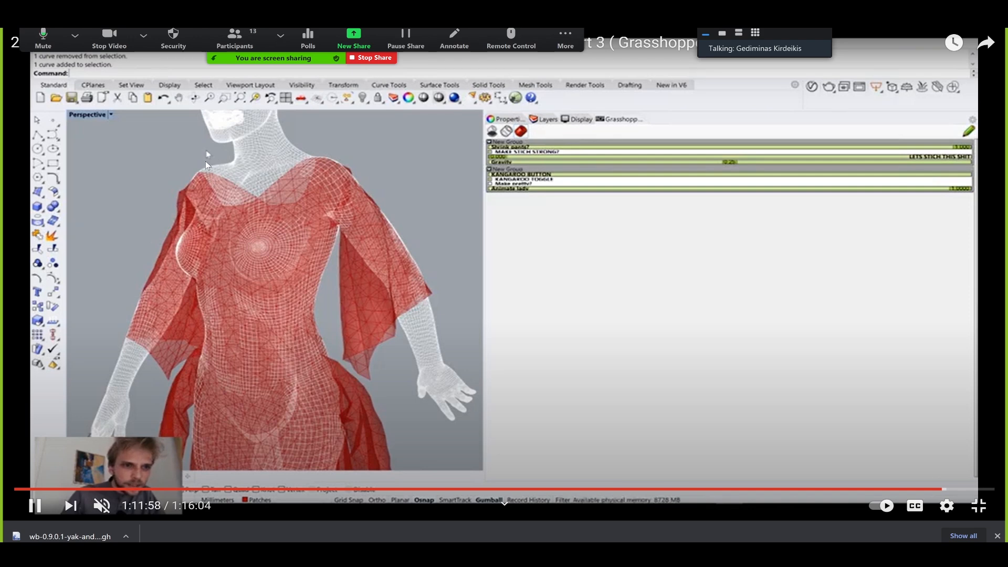
click(968, 488)
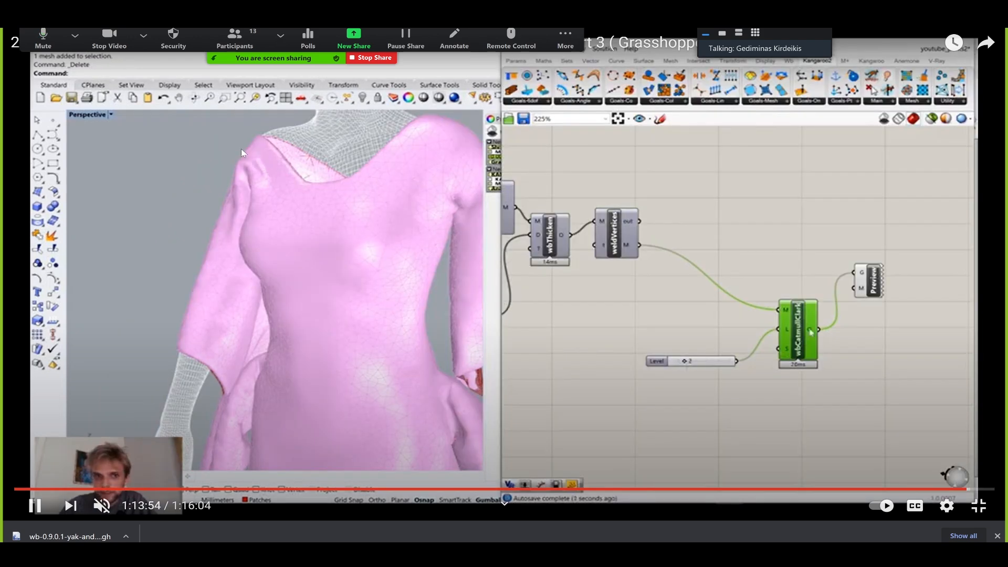
click(975, 488)
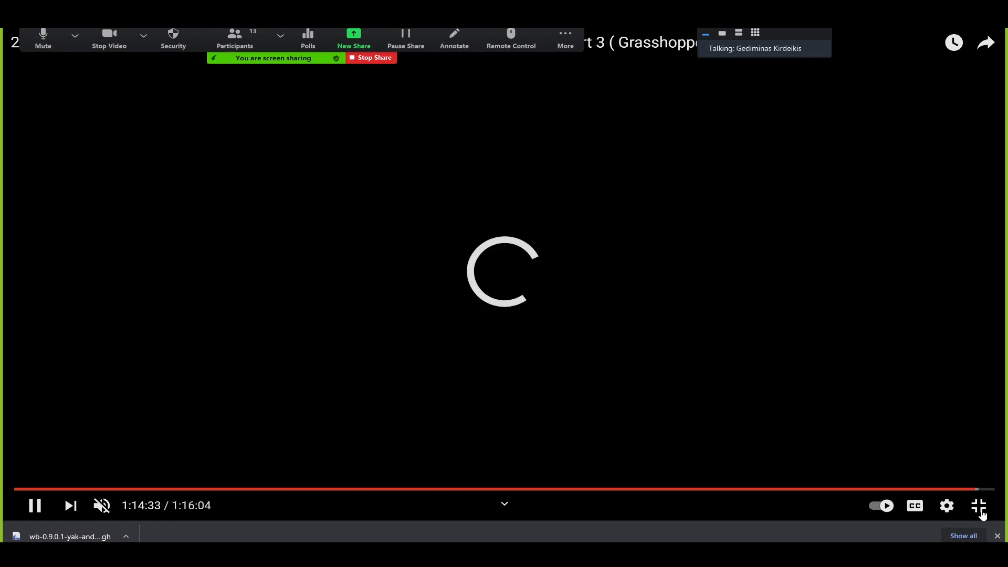
- Exit full screen, close the YouTube video and minimize Chrome to return to Rhino and Grasshopper
click(982, 511)
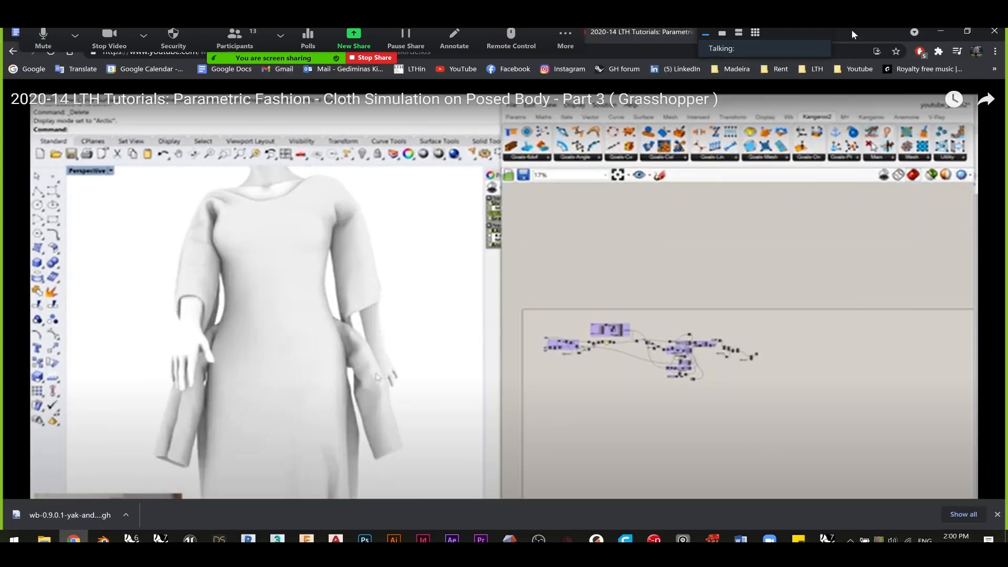
drag(639, 34, 577, 188)
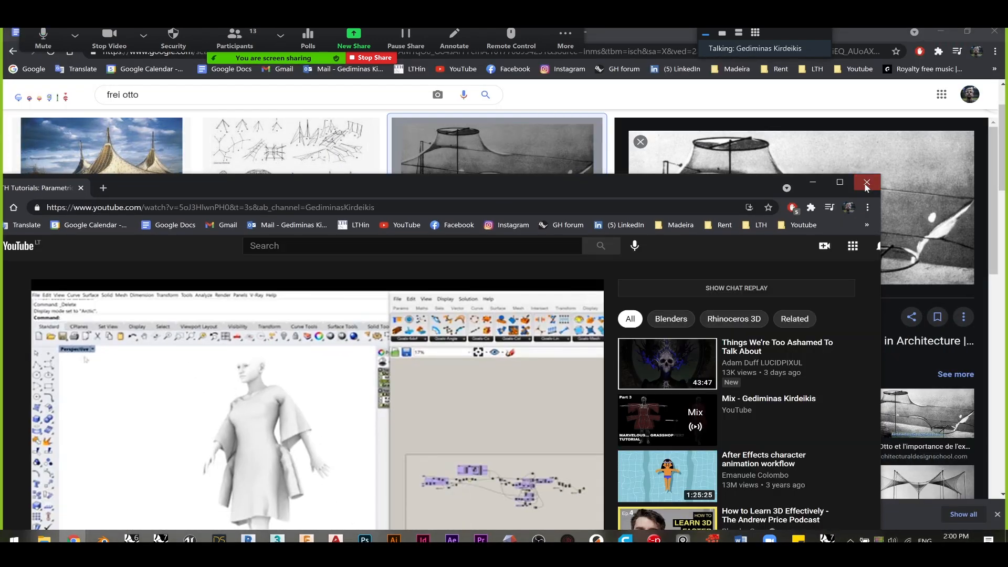
click(867, 183)
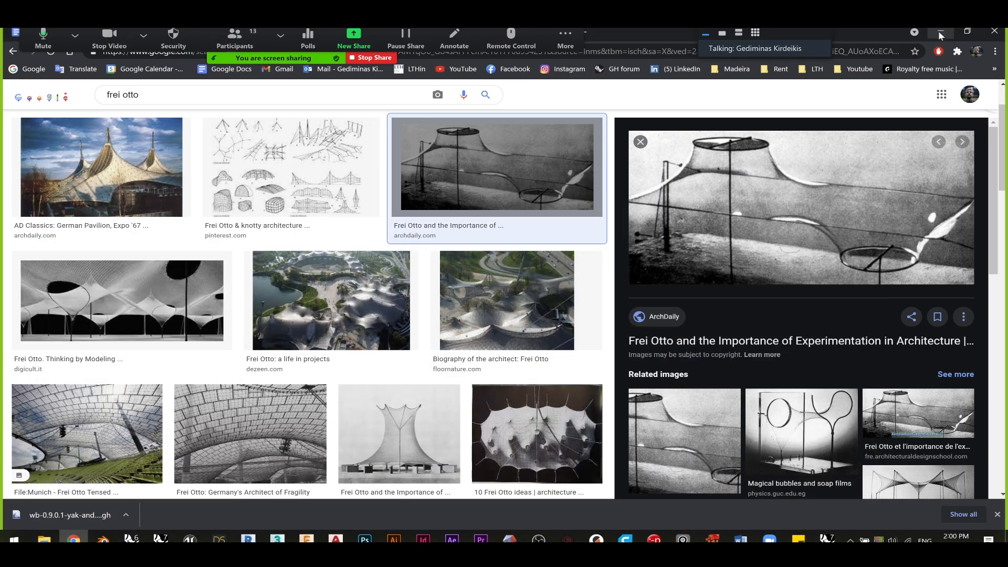
click(939, 32)
- Delete the VertexLoads component together with its Negative component and load strength slider from the relaxation definition
scroll(817, 325, down, 2)
right_drag(817, 325, 692, 336)
drag(819, 414, 602, 272)
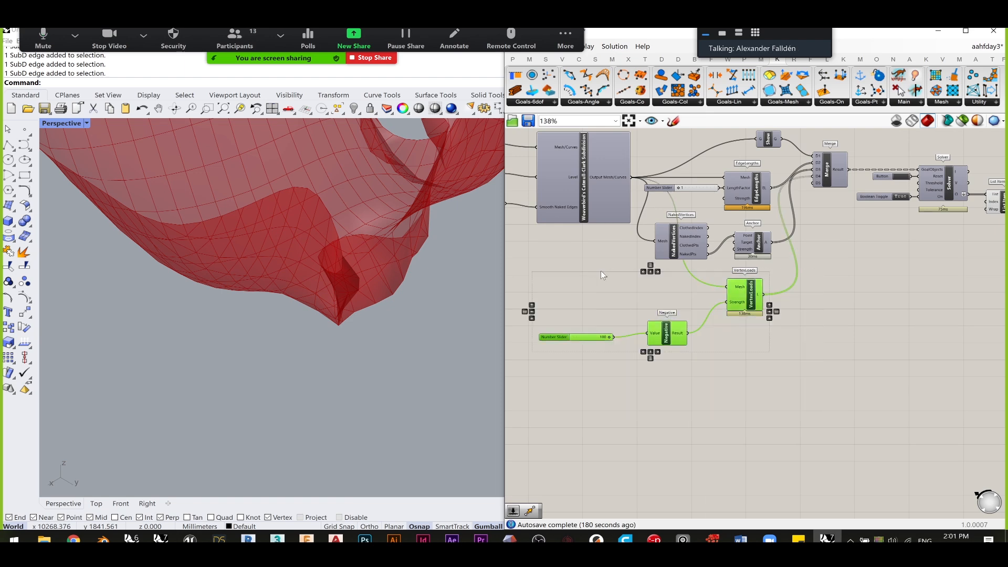
key(Delete)
right_drag(342, 192, 475, 219)
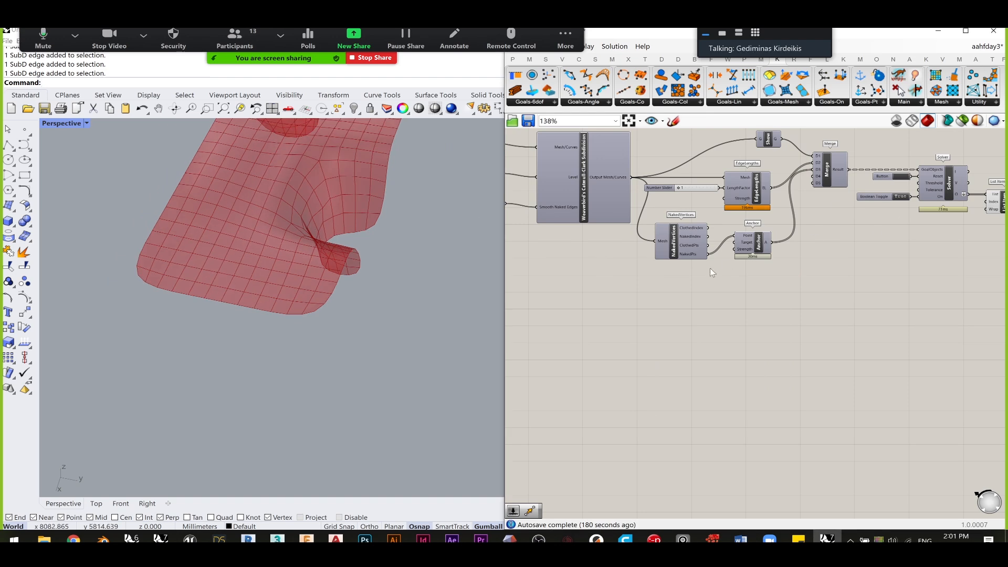
- Turn off the preview of the Show, solver and List Item components and minimize the Grasshopper window
right_drag(956, 176, 777, 236)
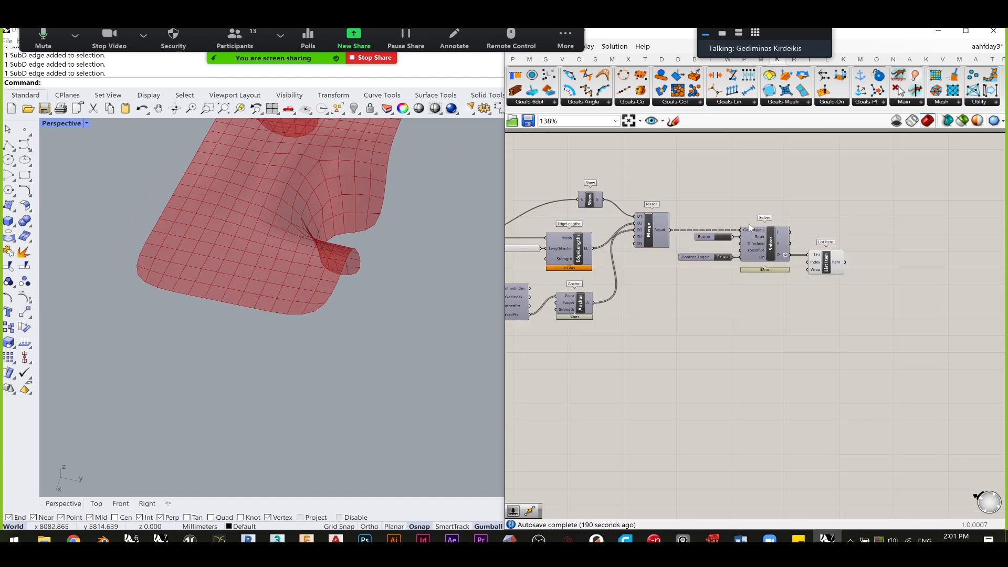
drag(867, 325, 598, 196)
middle_click(601, 199)
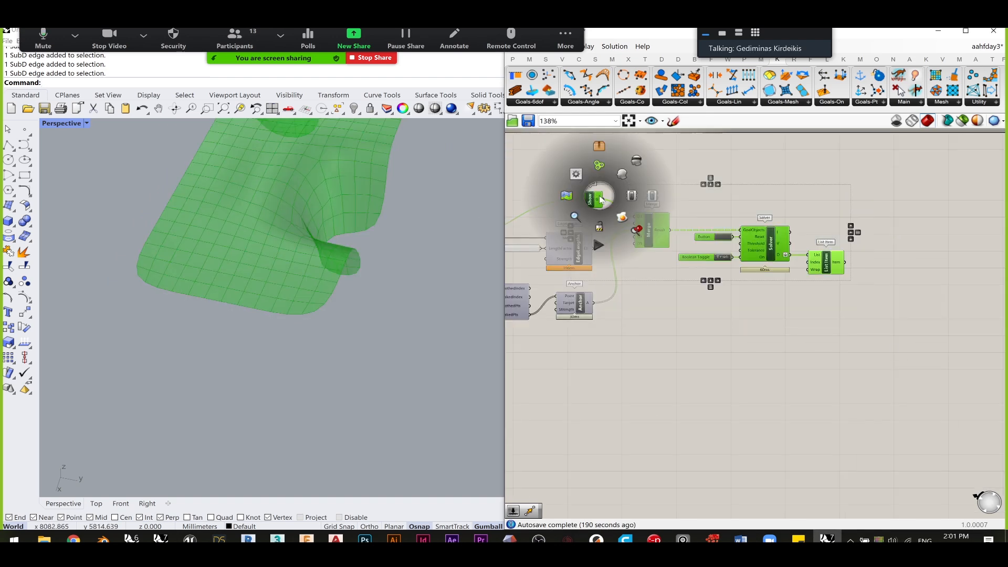
click(636, 161)
click(939, 33)
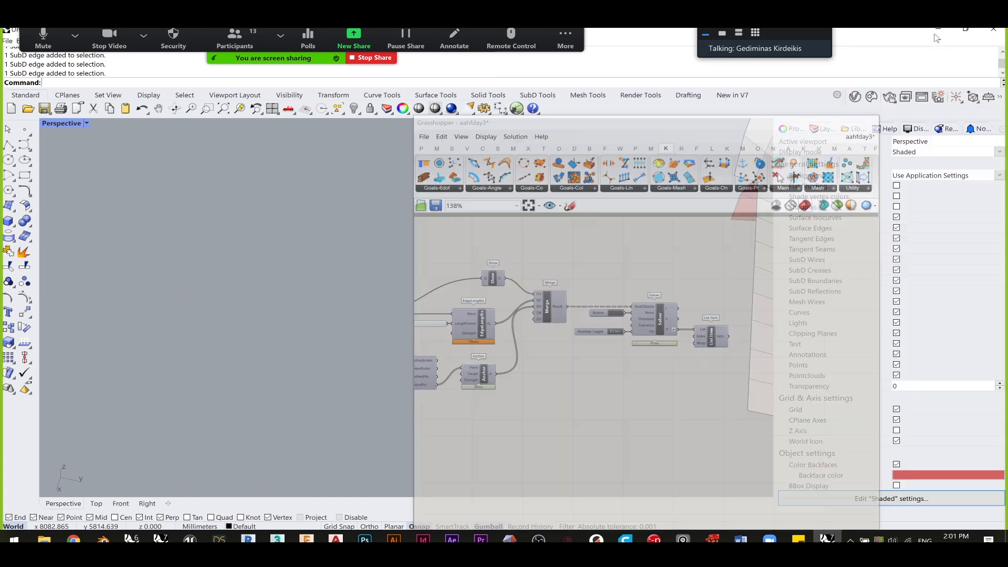
- Zoom to the more finely divided SubD canopy and compare its smooth and flat display
right_drag(571, 268, 520, 280)
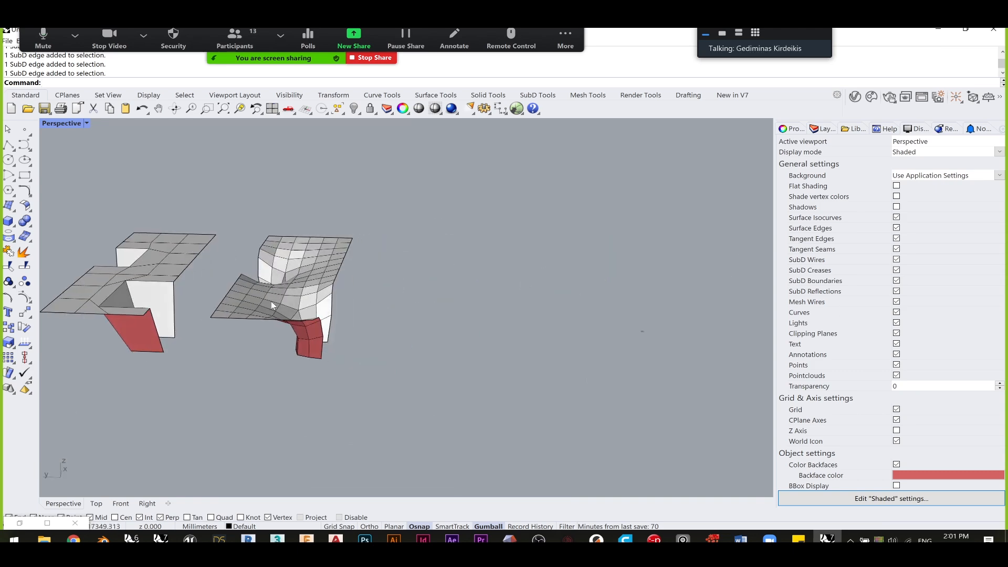
click(292, 284)
text(Z)
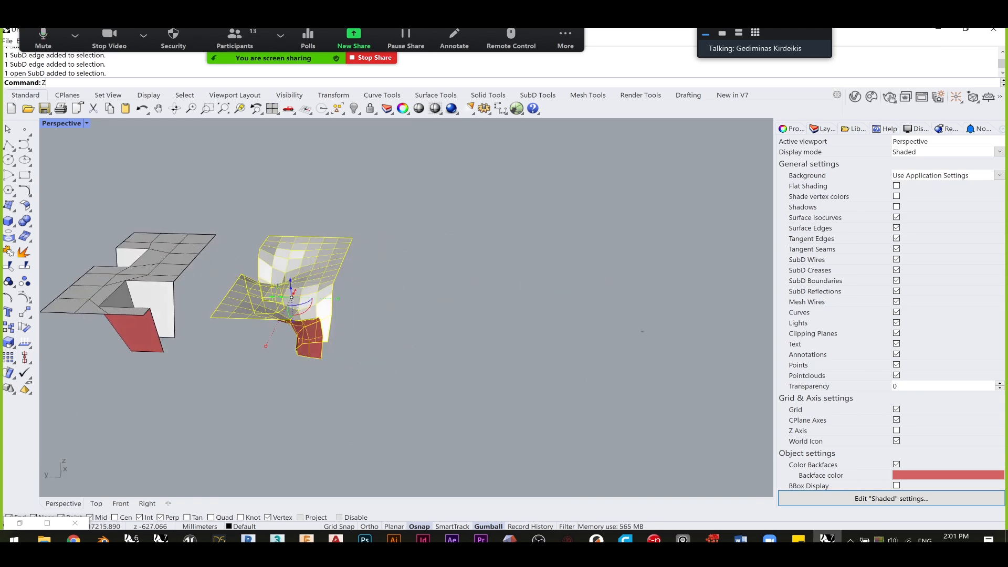
text(S)
key(Return)
click(598, 353)
right_drag(598, 352, 532, 347)
key(Tab)
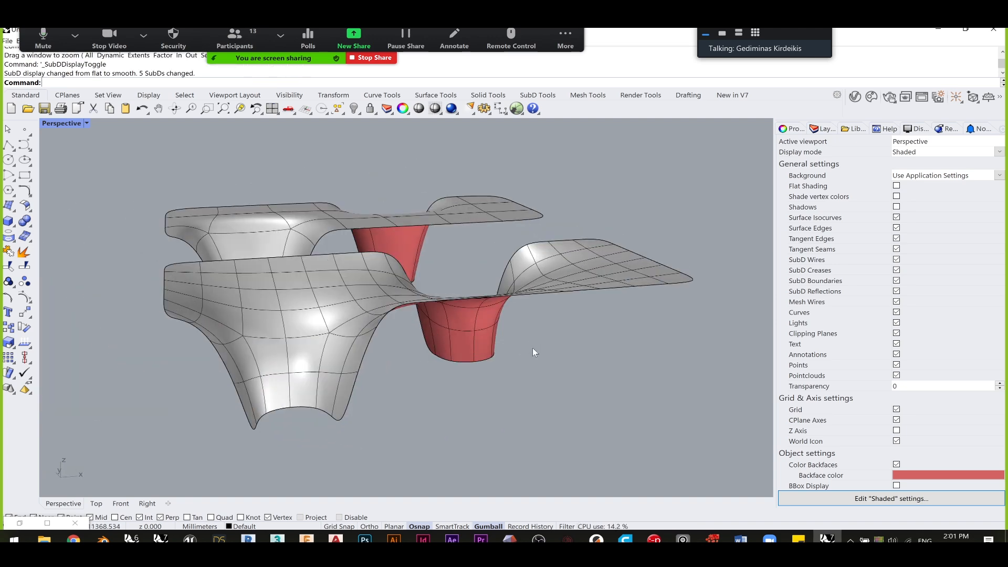
key(Tab)
- Draw two straight guide polylines that extend the canopy's boundary edges beyond its cut-off corner until they cross
right_drag(516, 318, 491, 352)
right_drag(192, 347, 236, 294)
scroll(237, 255, up, 4)
right_drag(237, 256, 187, 283)
click(9, 145)
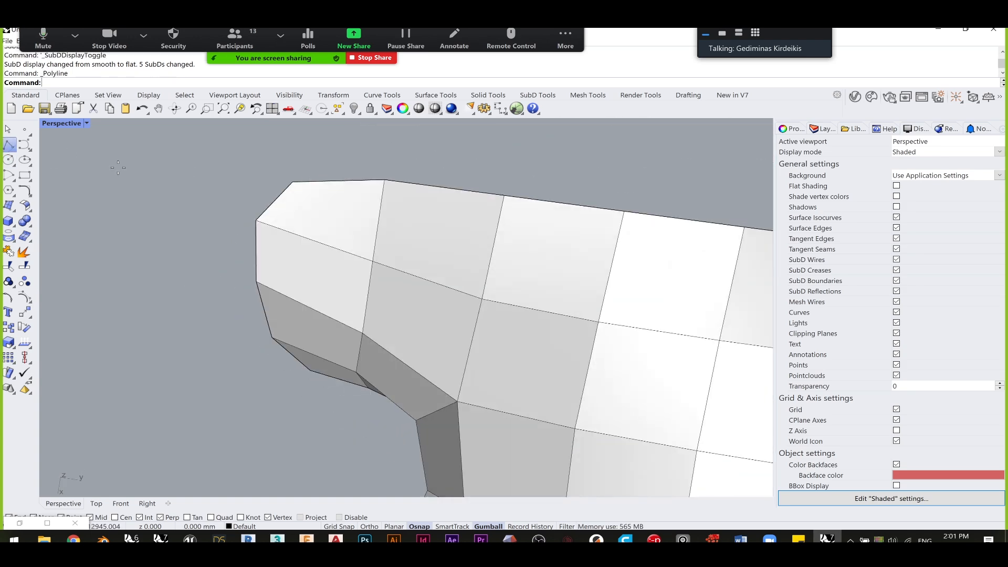
click(257, 205)
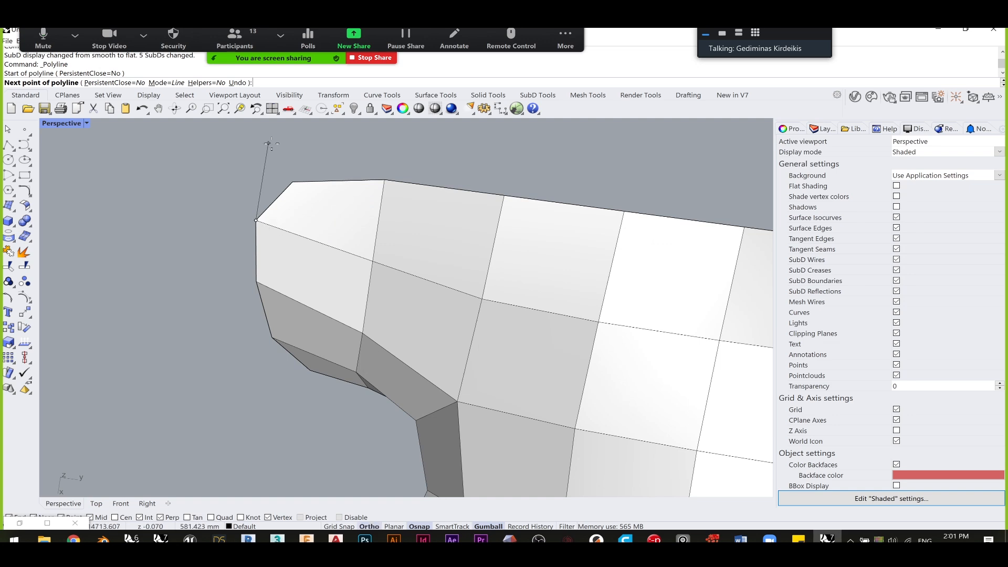
click(268, 143)
key(Return)
right_click(383, 180)
click(385, 180)
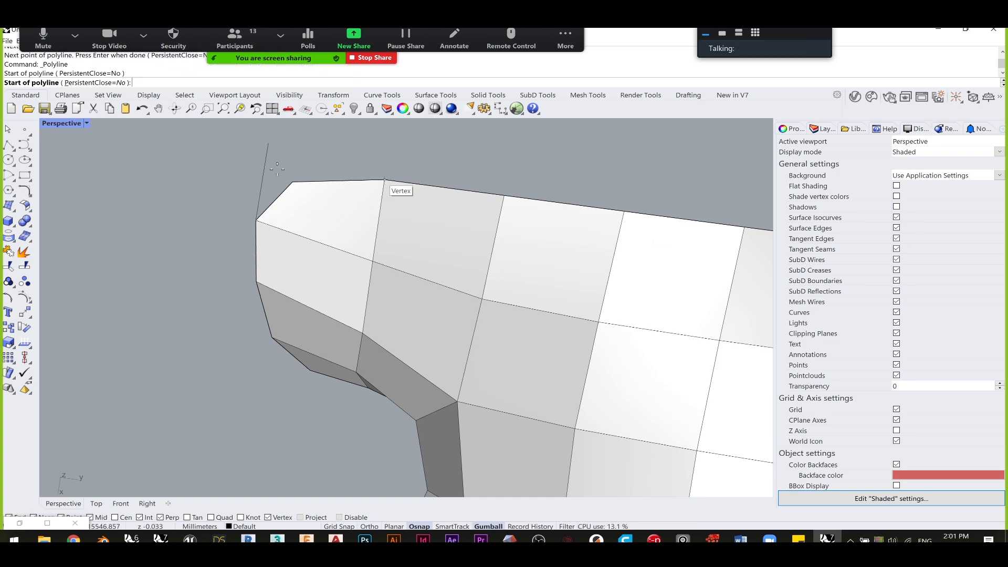
shift+click(219, 158)
right_click(261, 228)
- Move the SubD corner vertex to the intersection of the two guide lines to sharpen the canopy corner
right_drag(259, 226, 288, 194)
ctrl+shift+click(271, 204)
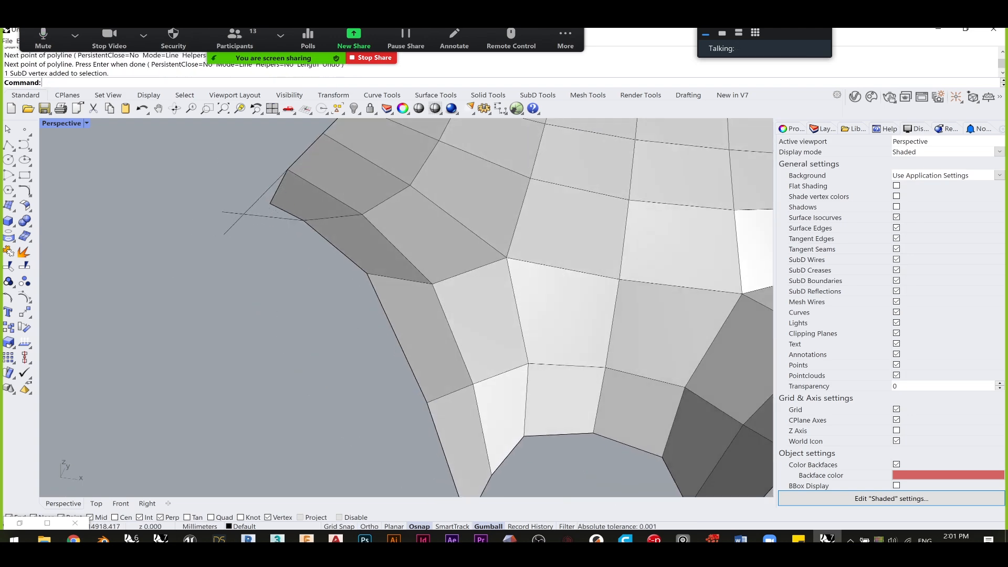
text(M)
key(Return)
click(270, 203)
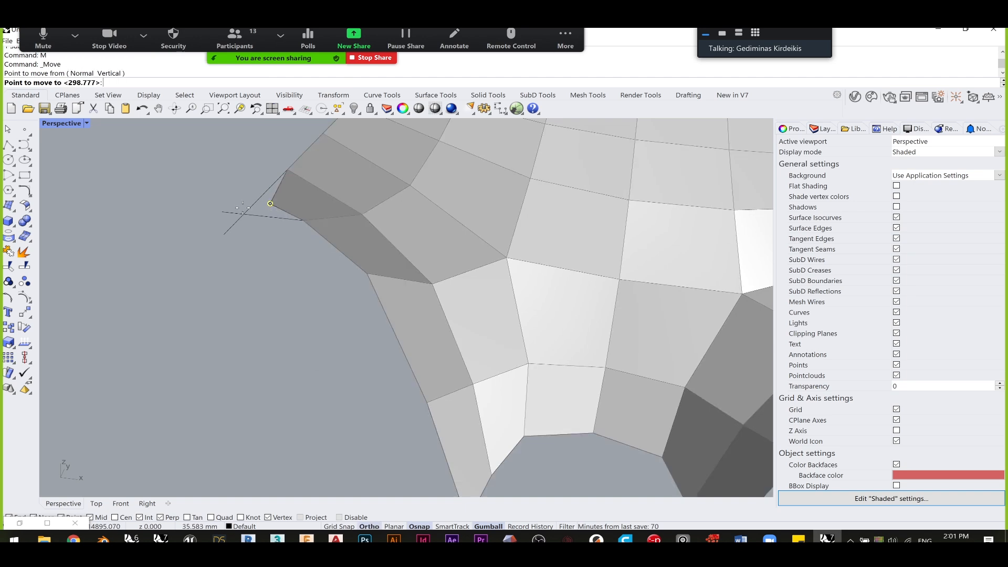
click(245, 214)
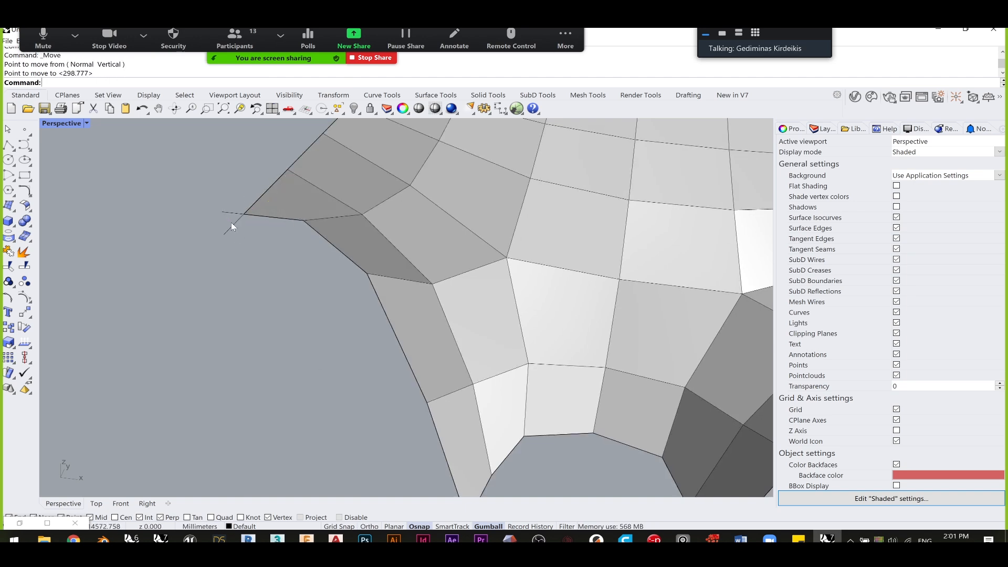
- Delete both guide lines and show the SubD in smooth display
click(232, 227)
click(230, 220)
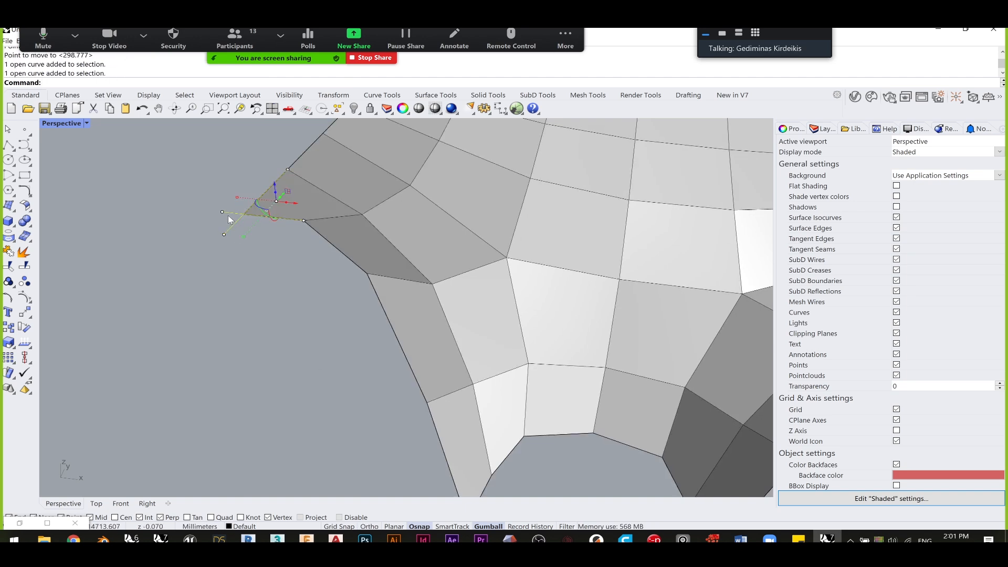
key(Delete)
scroll(228, 215, down, 5)
key(Tab)
- Delete two adjacent parts of the SubD along the canopy leg's lower rim to cut an opening, and return to smooth display
right_drag(383, 252, 296, 239)
scroll(439, 310, up, 8)
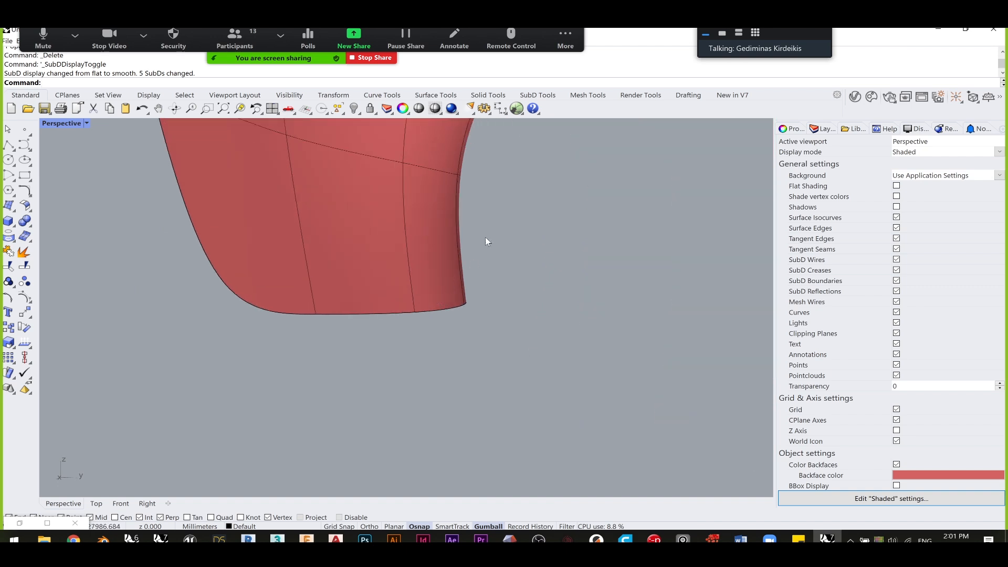
key(Tab)
right_drag(433, 290, 487, 350)
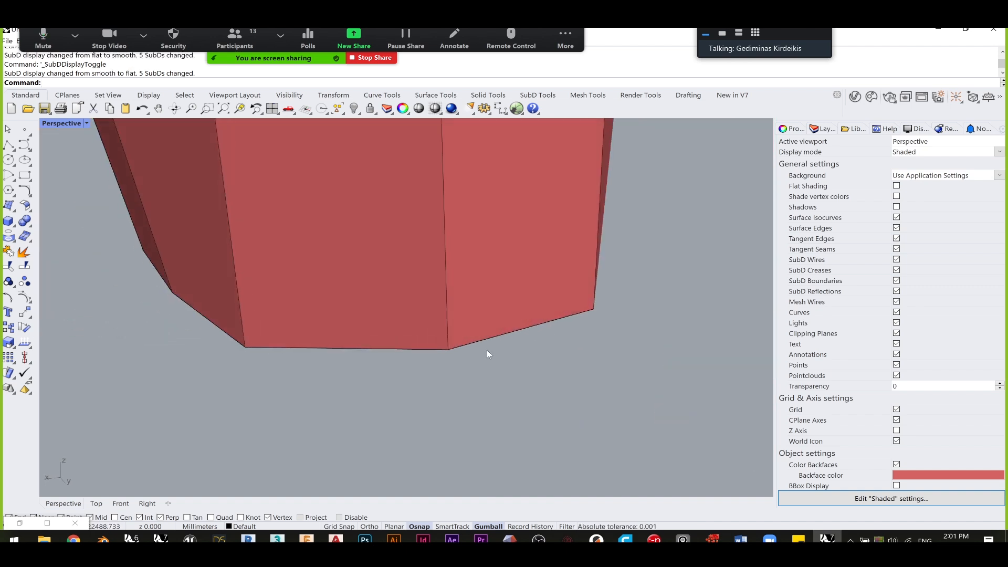
ctrl+shift+click(509, 333)
scroll(508, 333, down, 4)
right_drag(531, 393, 467, 290)
scroll(491, 340, up, 5)
scroll(459, 313, down, 5)
ctrl+shift+click(438, 289)
ctrl+shift+click(476, 310)
key(Delete)
key(Tab)
- Slide the middle vertex of the leg opening's upper rim upward along its edge to arch the opening, and return to smooth display
shift+right_drag(467, 290, 473, 296)
scroll(433, 328, up, 5)
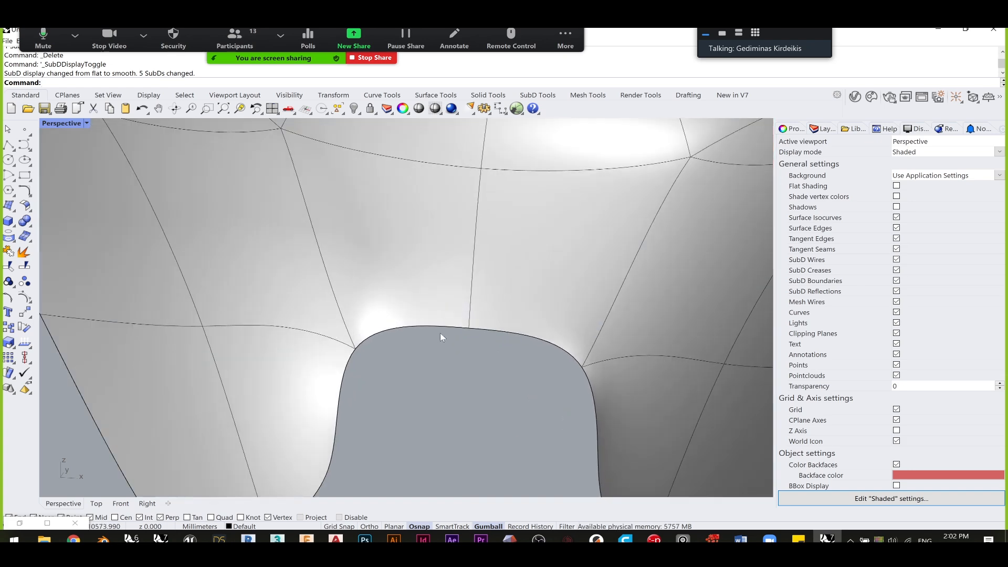
key(Tab)
ctrl+shift+click(471, 329)
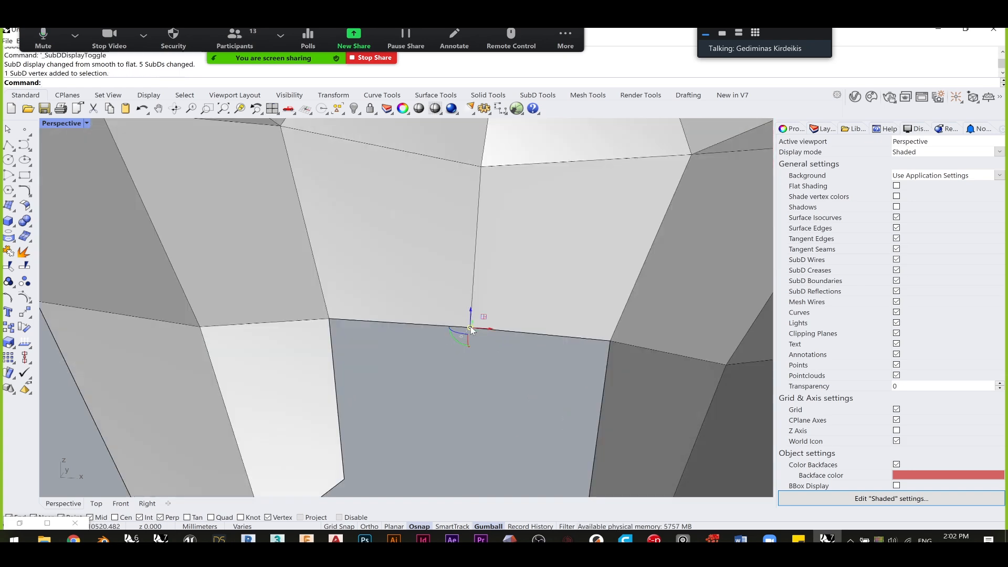
text(Slide)
key(Return)
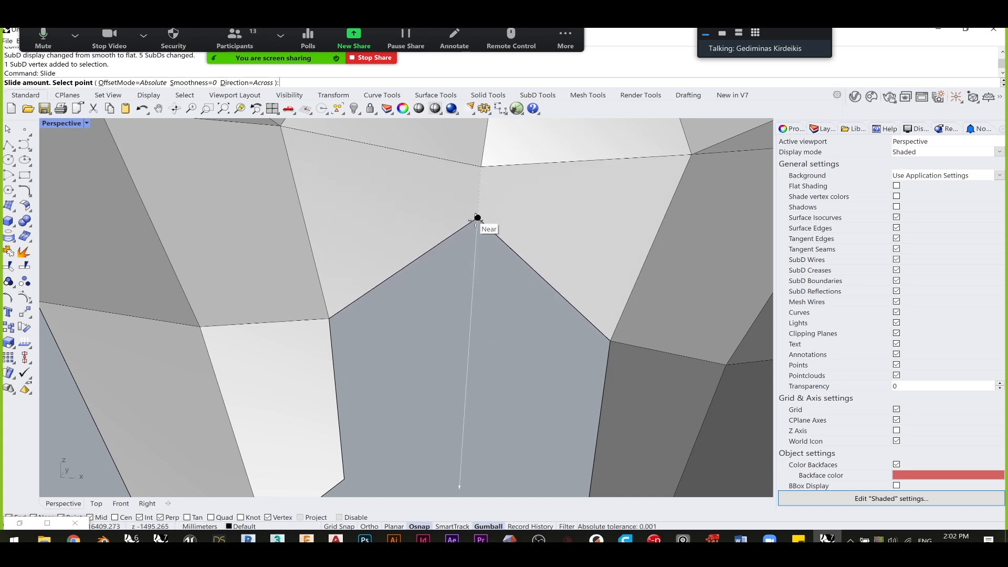
click(477, 218)
key(Tab)
scroll(512, 339, down, 10)
right_drag(510, 346, 544, 428)
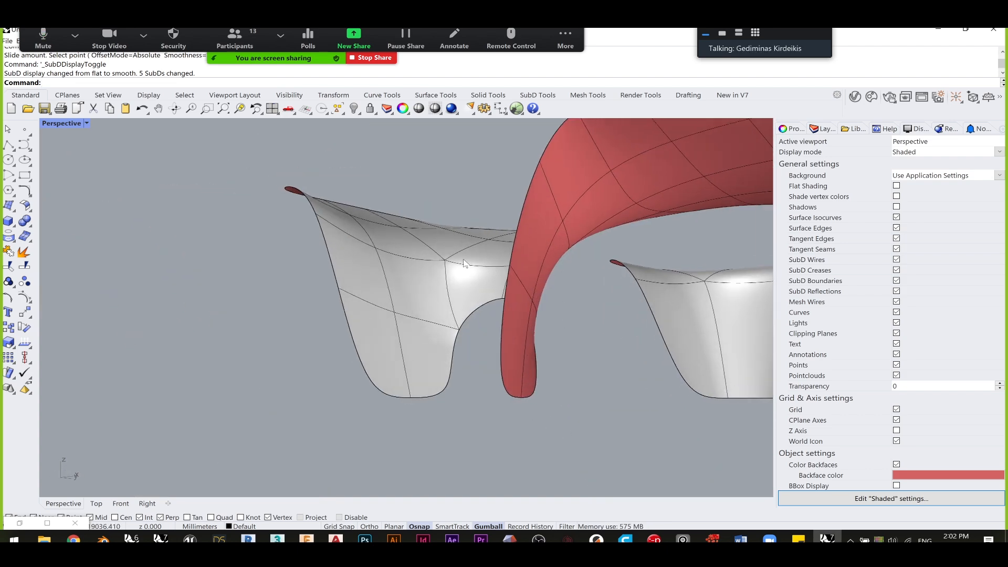
right_drag(472, 248, 391, 305)
right_drag(521, 297, 518, 379)
right_drag(428, 370, 509, 262)
right_drag(567, 321, 465, 260)
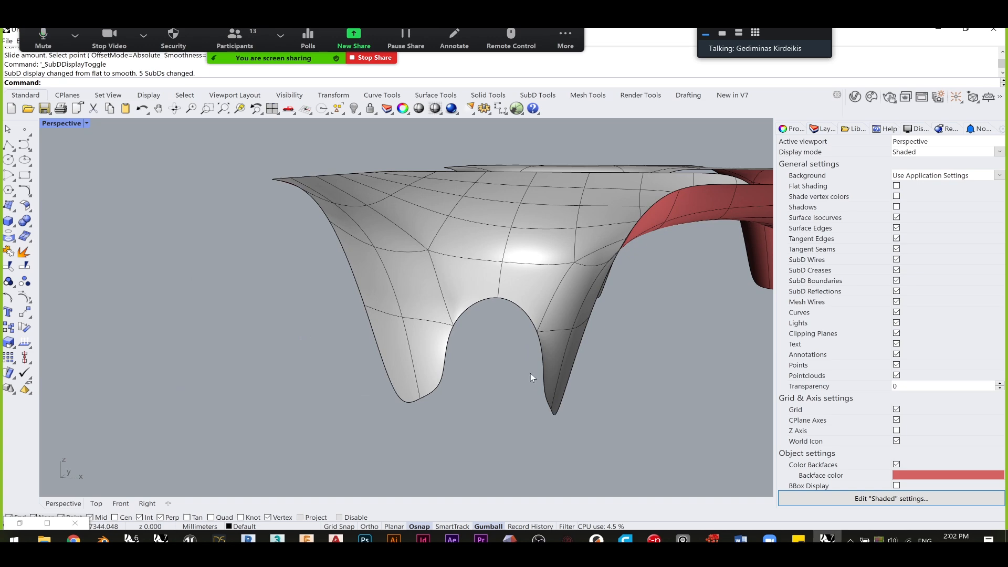
right_drag(381, 322, 317, 225)
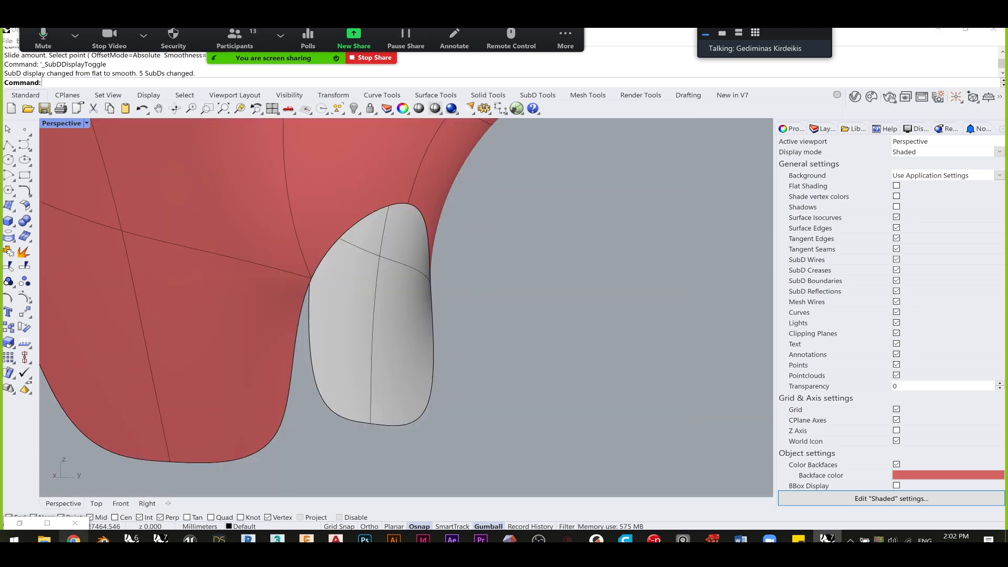
- Switch to Chrome and review the axonometric, plan and interior images of the Very Good Project 25 page, then return to Rhino
click(74, 539)
click(143, 34)
drag(848, 34, 815, 112)
click(239, 117)
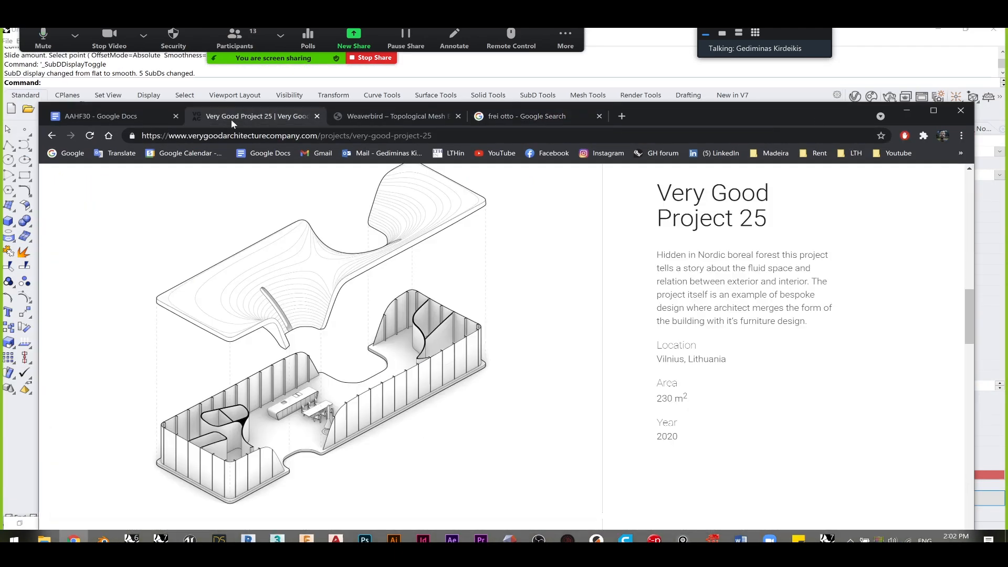
double_click(827, 115)
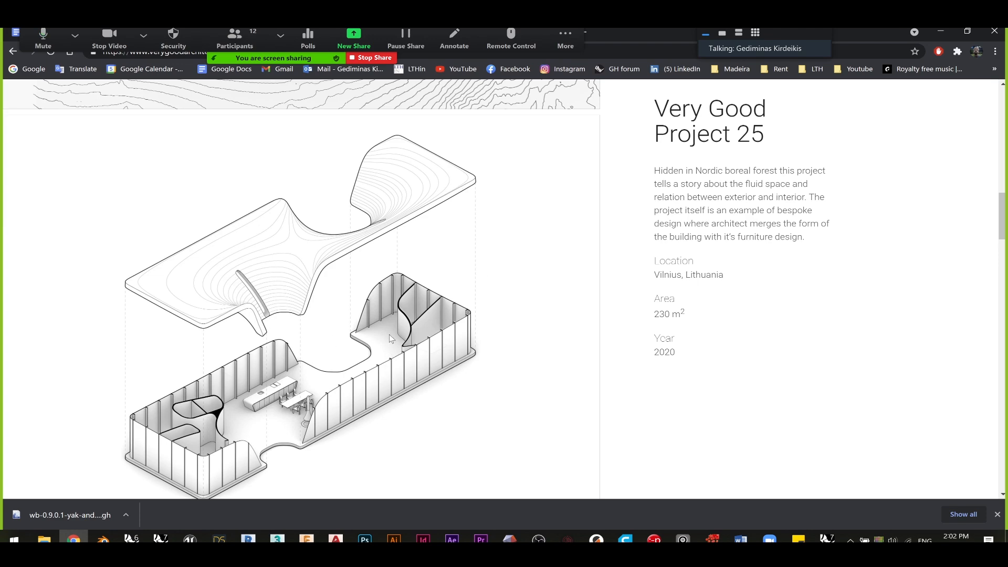
scroll(391, 339, down, 10)
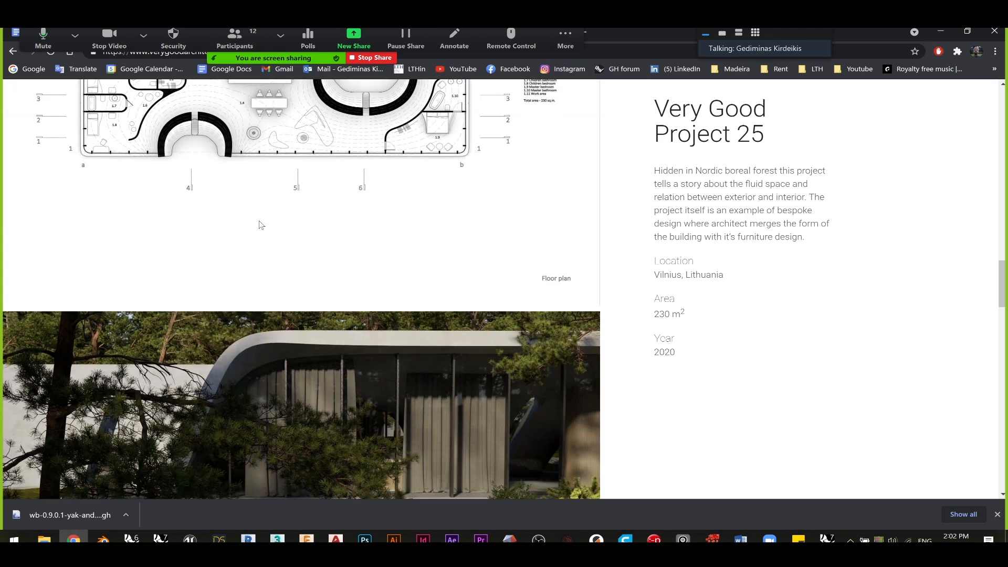
scroll(243, 205, down, 8)
scroll(242, 299, down, 11)
scroll(239, 302, up, 3)
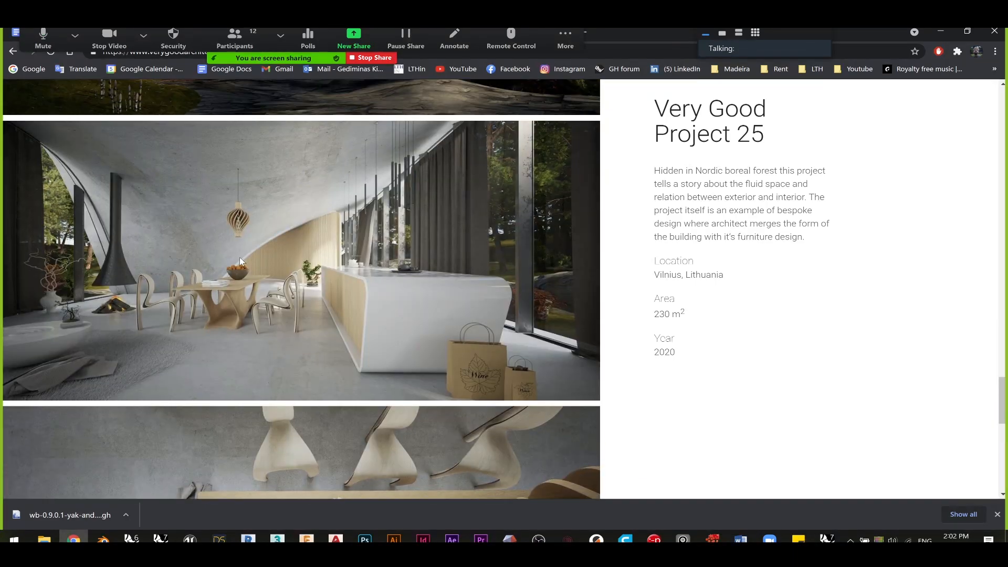
scroll(299, 263, down, 10)
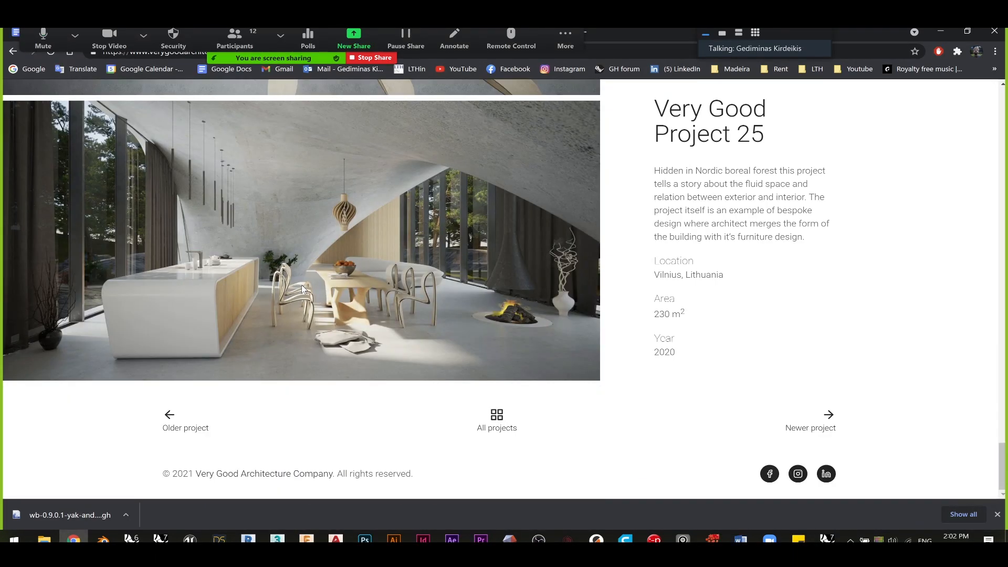
scroll(301, 286, up, 2)
scroll(303, 290, up, 15)
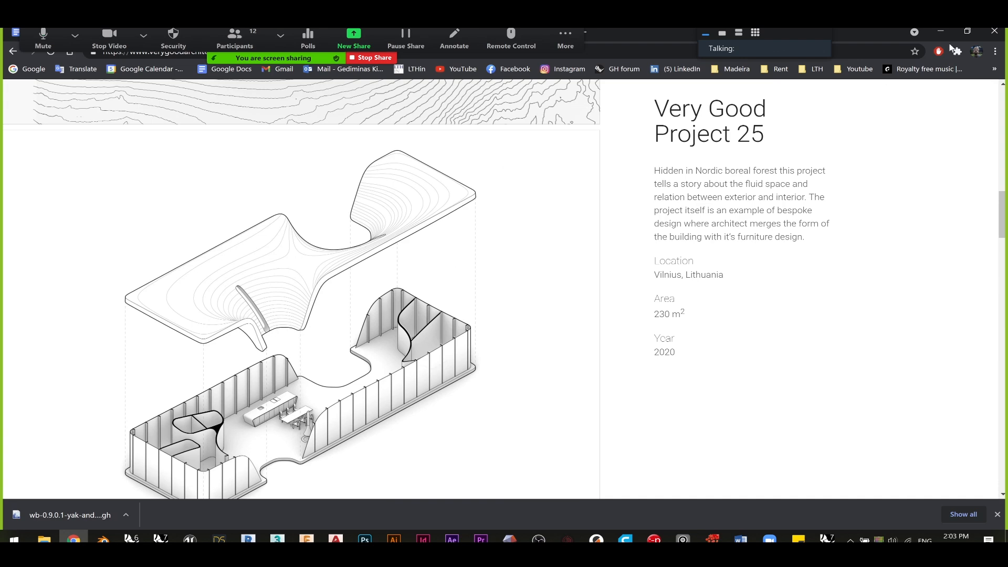
click(938, 31)
- Offset the canopy SubD by a distance of 250 as a solid and delete the original open surface
right_drag(606, 254, 453, 319)
scroll(522, 298, down, 3)
click(453, 320)
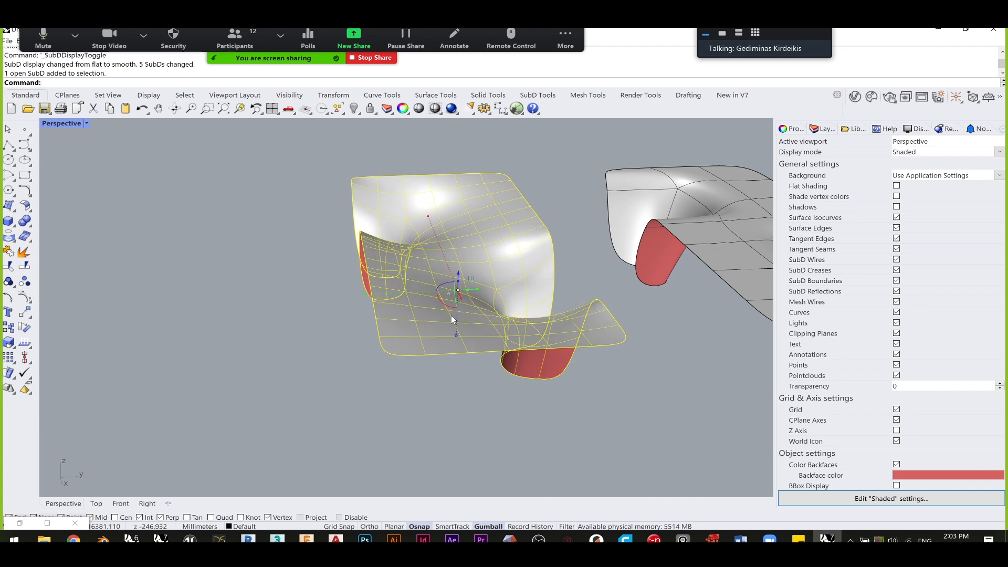
text(SubDO)
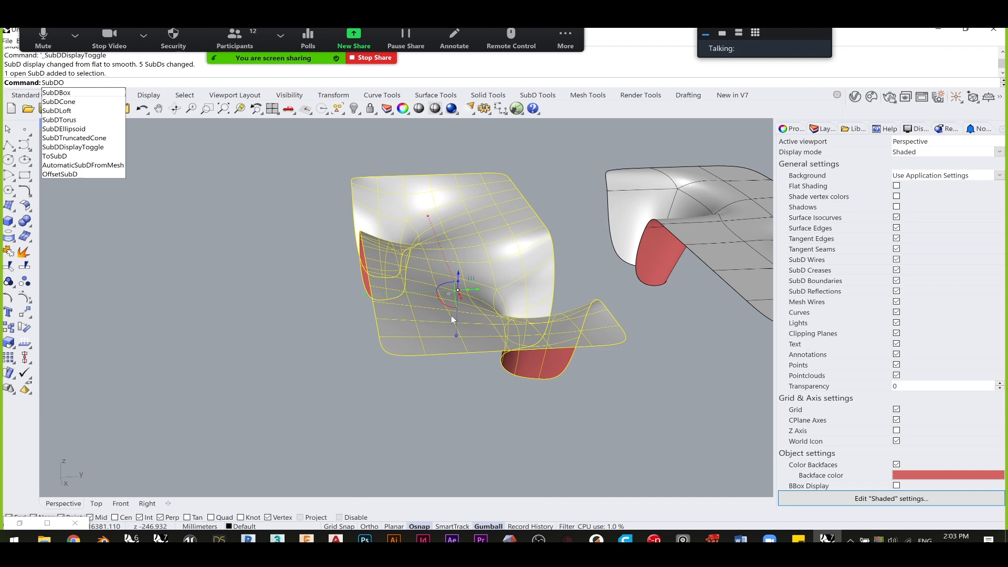
key(BackSpace)
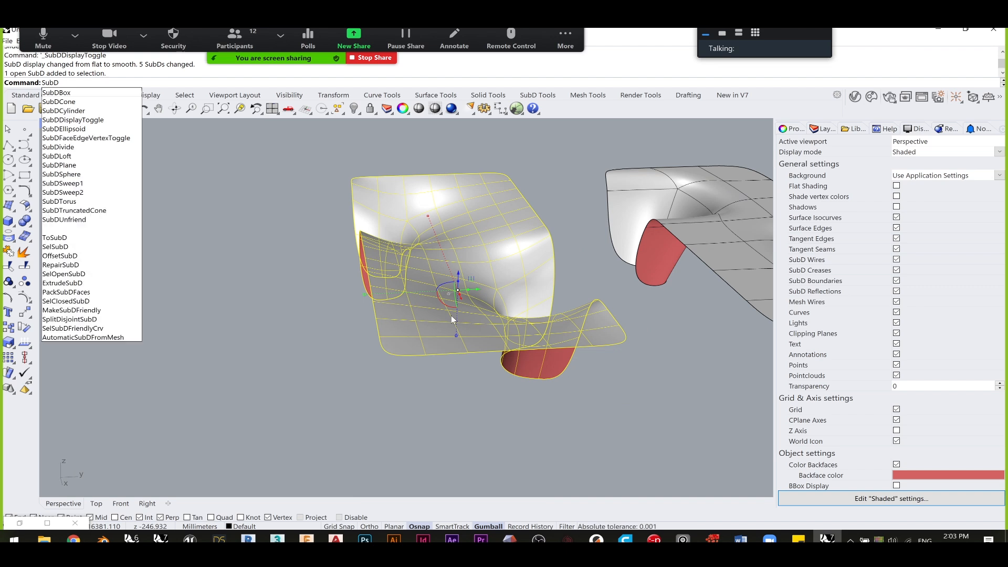
key(Escape)
text(OffsetSu)
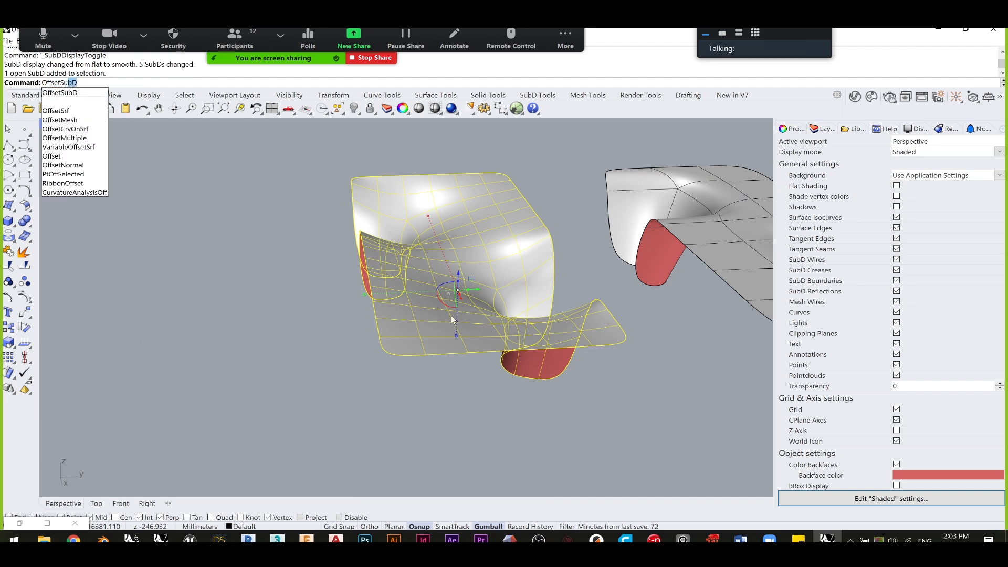
key(Return)
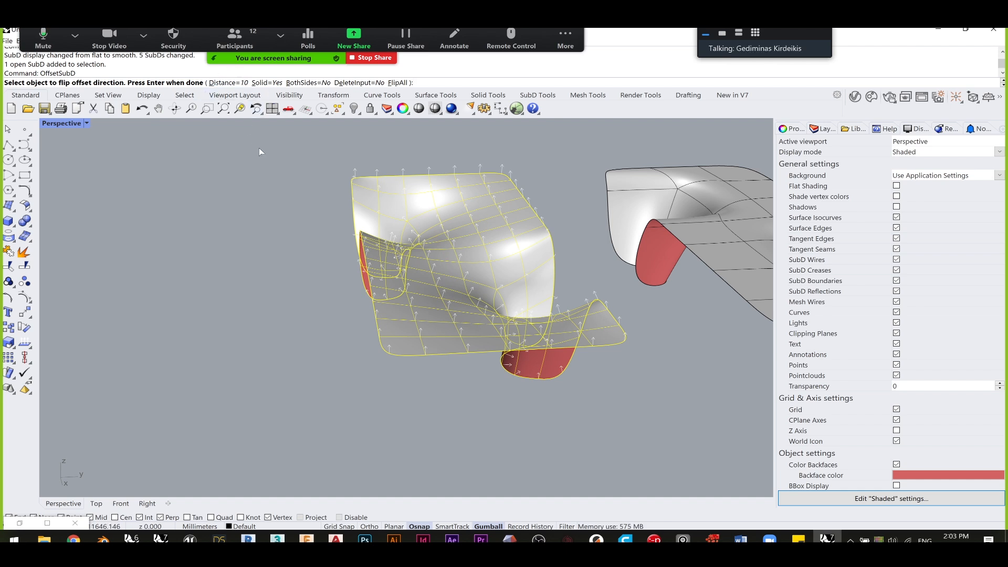
key(Return)
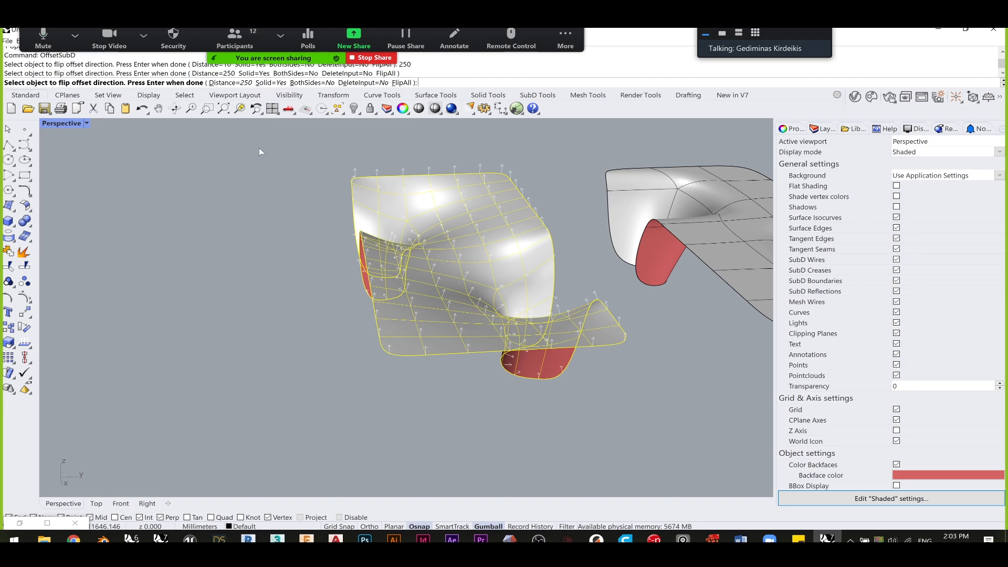
key(Return)
key(Delete)
- Show the thickened canopy in flat display and select the bottom faces of the two narrow legs beside the arched opening
right_drag(435, 315, 310, 283)
key(Tab)
key(Tab)
scroll(402, 253, up, 3)
key(Tab)
key(Tab)
key(Tab)
ctrl+shift+click(309, 282)
ctrl+shift+click(335, 323)
right_drag(335, 323, 460, 330)
ctrl+shift+click(460, 330)
ctrl+shift+click(436, 350)
scroll(437, 345, down, 5)
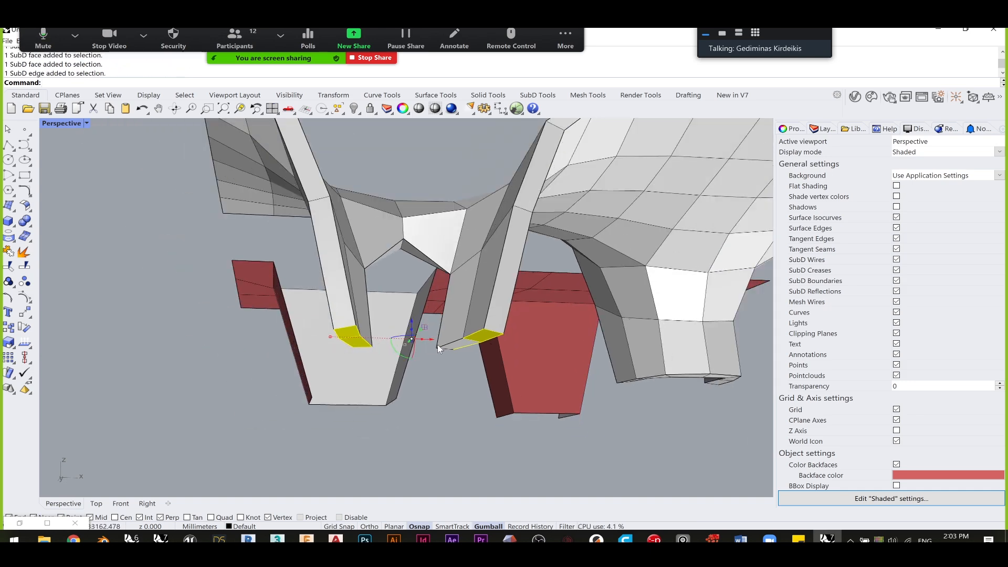
- Add the remaining bottom faces of the thickened canopy's legs, including the wide curved leg, to the selection
scroll(475, 339, up, 8)
ctrl+shift+click(476, 340)
scroll(484, 336, down, 5)
right_drag(484, 336, 531, 359)
ctrl+shift+click(556, 349)
ctrl+shift+click(602, 337)
right_drag(680, 326, 650, 346)
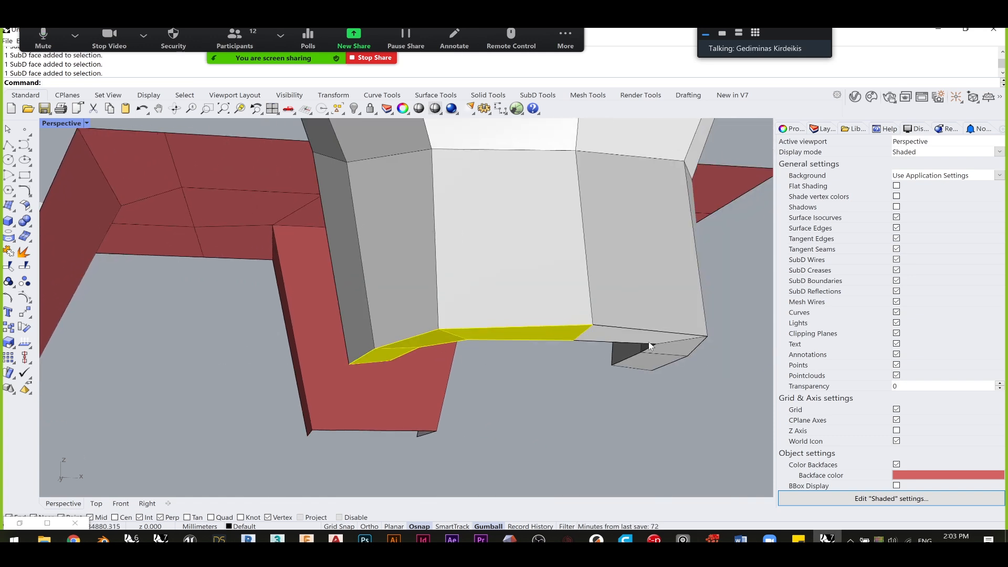
ctrl+shift+click(644, 342)
ctrl+shift+click(650, 361)
ctrl+shift+click(685, 350)
scroll(530, 351, down, 10)
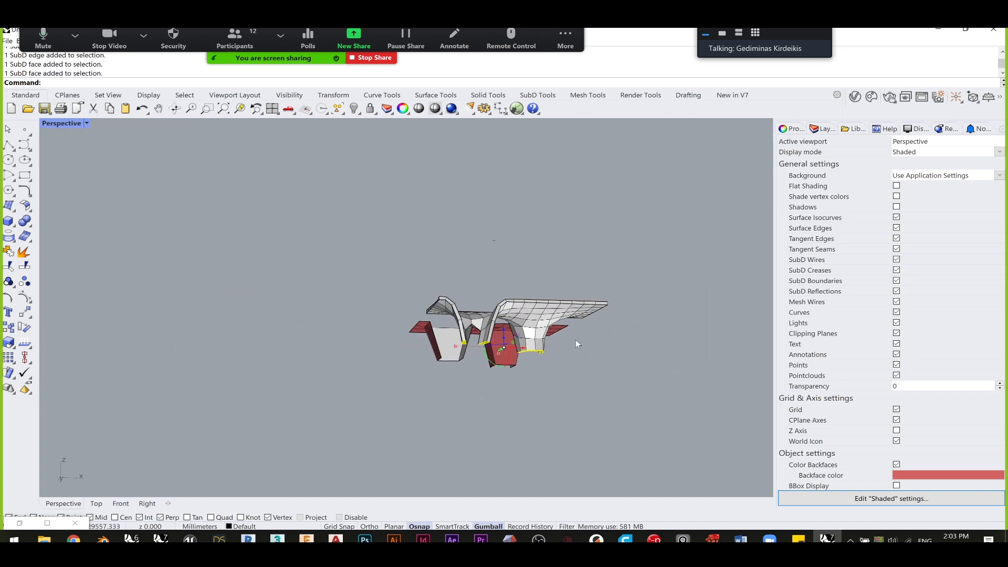
- Flatten the selected leg bottoms to one level by scaling them vertically by 0, and return to smooth display
scroll(499, 340, up, 15)
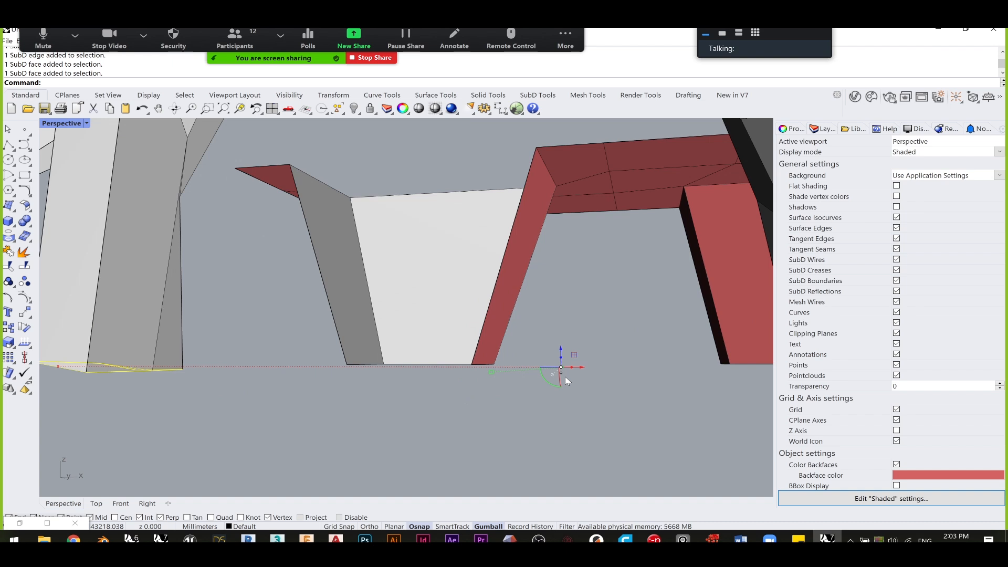
click(562, 374)
text(0)
key(Return)
scroll(562, 373, down, 3)
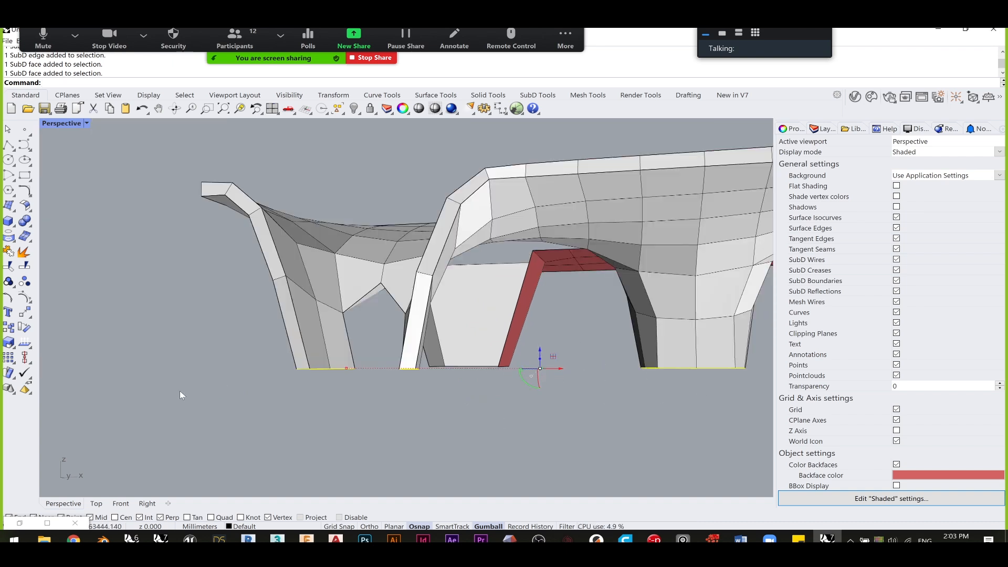
right_drag(394, 430, 448, 346)
key(Tab)
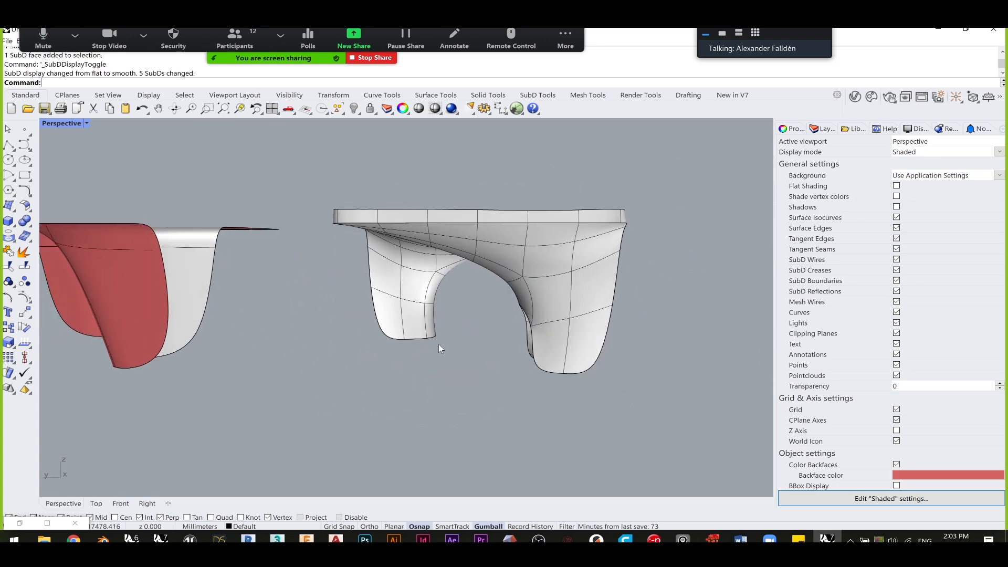
- Delete the leftover open SubD beside the thickened canopy
scroll(377, 326, down, 3)
click(231, 265)
key(Delete)
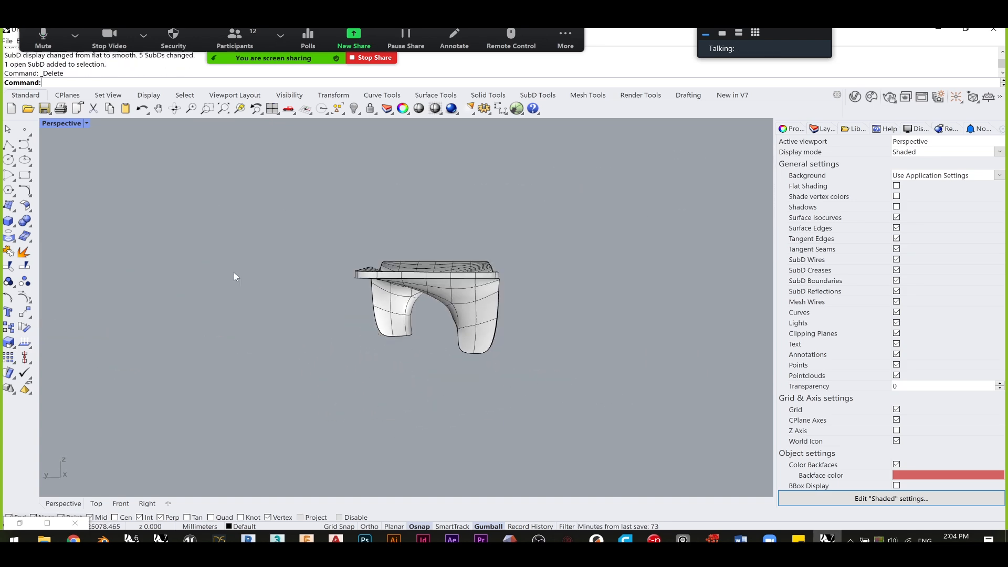
- Create a bounding box around the thickened canopy
right_drag(320, 285, 411, 293)
click(411, 293)
text(BoundingBox)
key(Return)
key(Return)
right_drag(411, 293, 417, 349)
- Scale the bounding box in the vertical direction from its bottom corner to a height of 250 to form a floor slab
text(Scale1D)
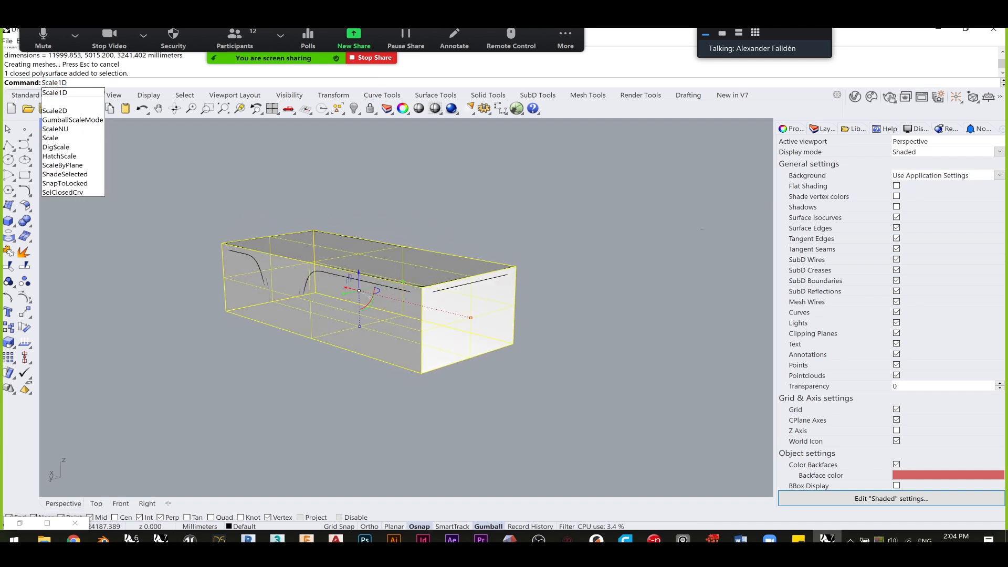
click(54, 102)
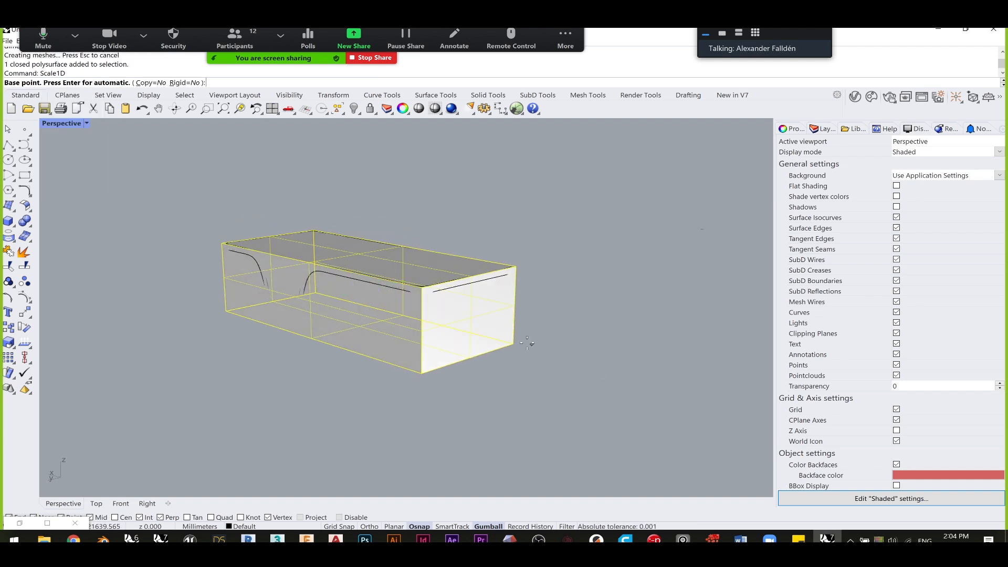
click(513, 344)
click(517, 267)
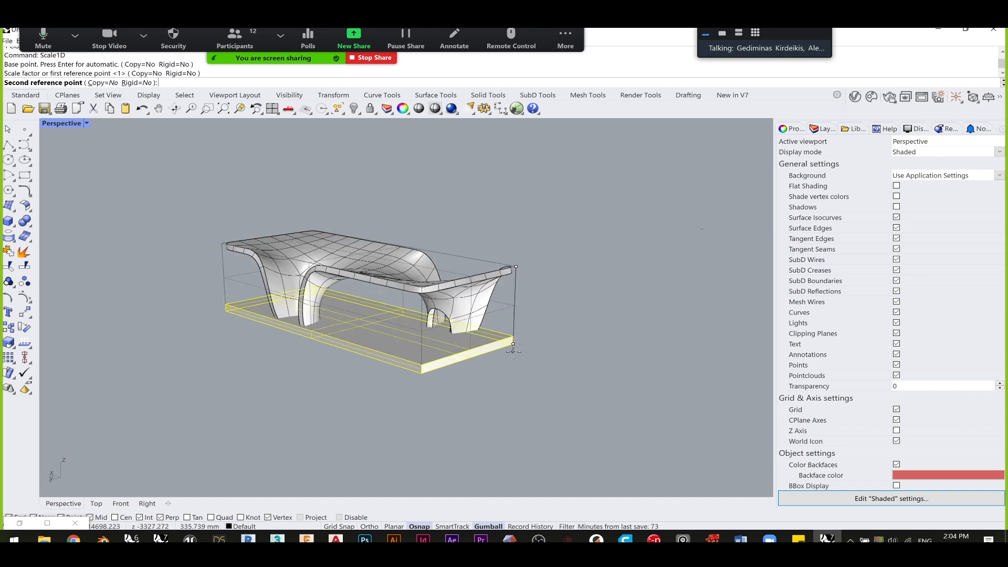
text(250)
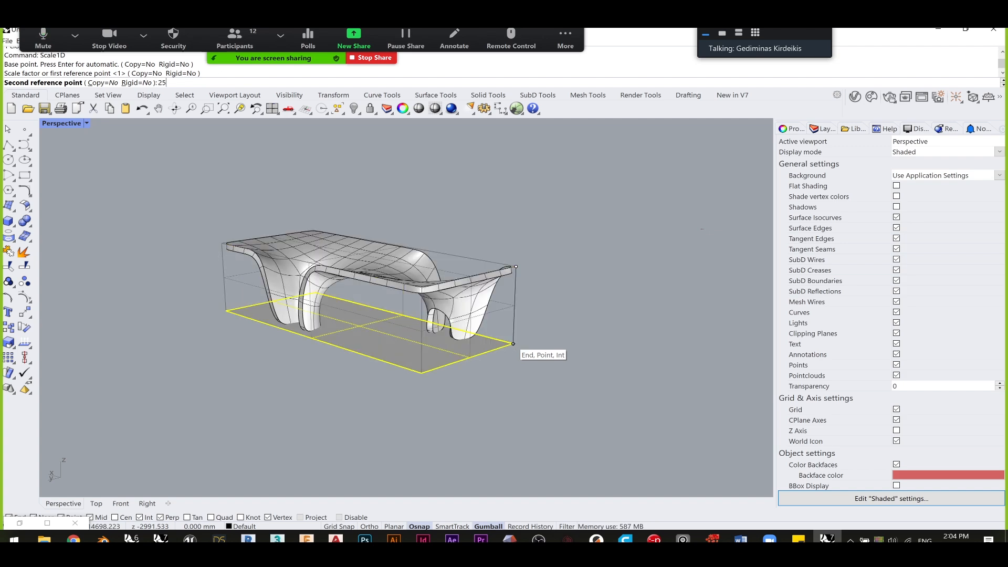
key(Return)
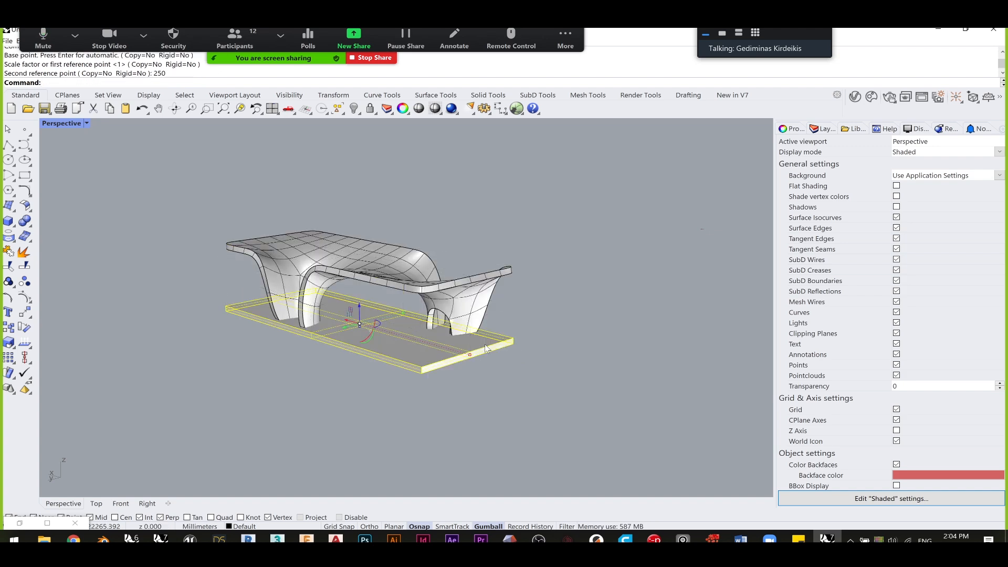
- Move the floor slab vertically by -250 so it sits beneath the canopy legs
scroll(344, 310, up, 5)
click(371, 317)
text(-250)
key(Return)
click(702, 314)
right_drag(702, 314, 664, 312)
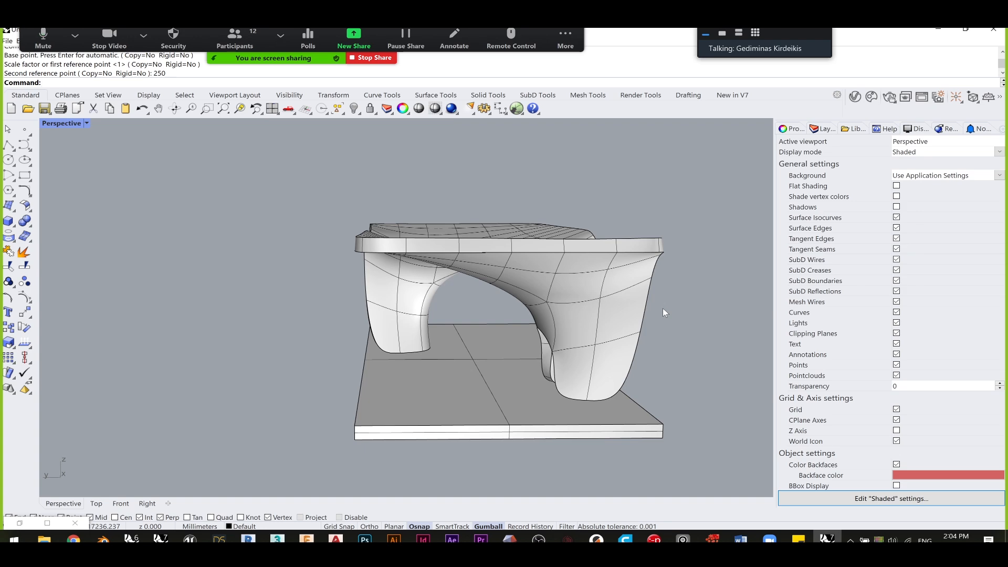
- Duplicate the canopy and floor slab together and place the copy beside the original
shift+right_drag(435, 337, 543, 320)
scroll(547, 295, down, 5)
click(540, 320)
drag(647, 401, 302, 294)
key(alt)
click(505, 419)
right_drag(544, 414, 517, 363)
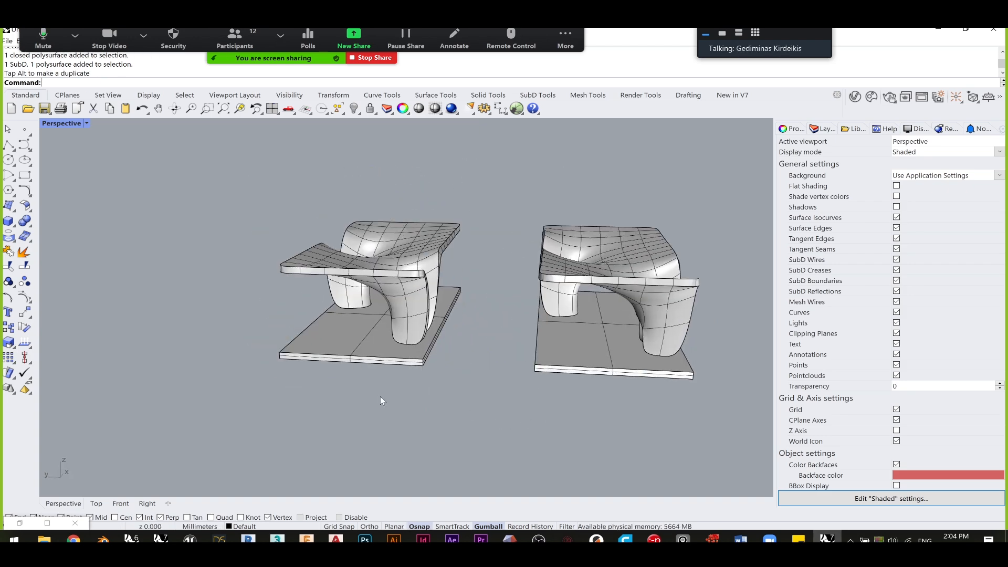
- Create a bounding box around one canopy-and-slab pair and delete the pair inside it
drag(370, 390, 291, 229)
text(BoundingBox)
key(Return)
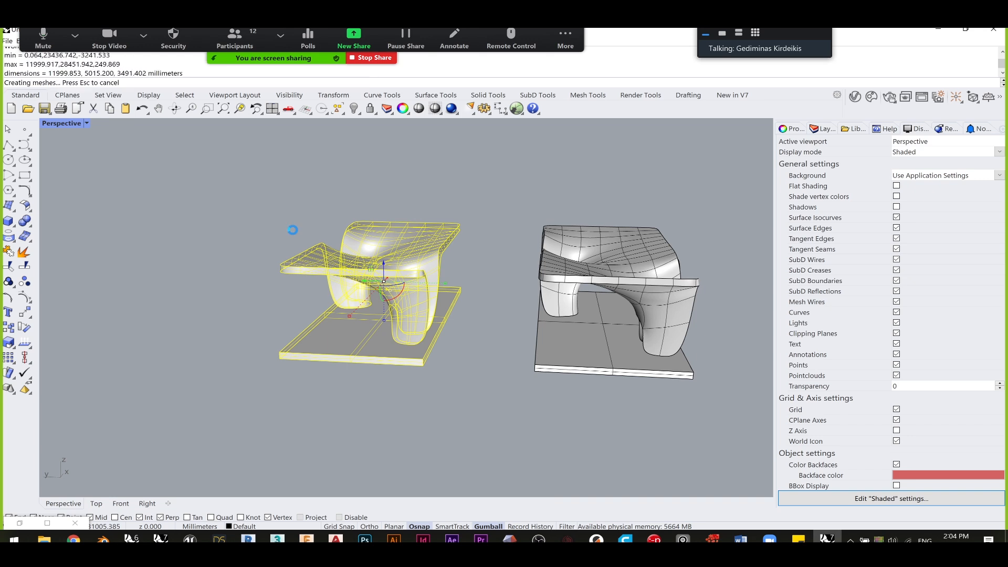
key(Return)
key(Delete)
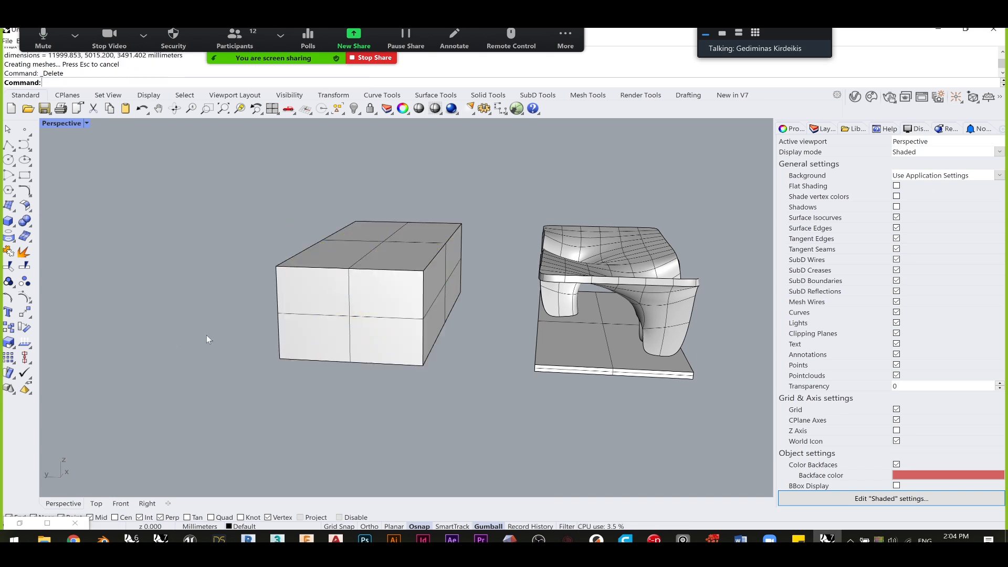
- Shell the bounding box into a thick-walled tube by removing its front end face
right_drag(207, 335, 226, 339)
text(Shell)
key(Return)
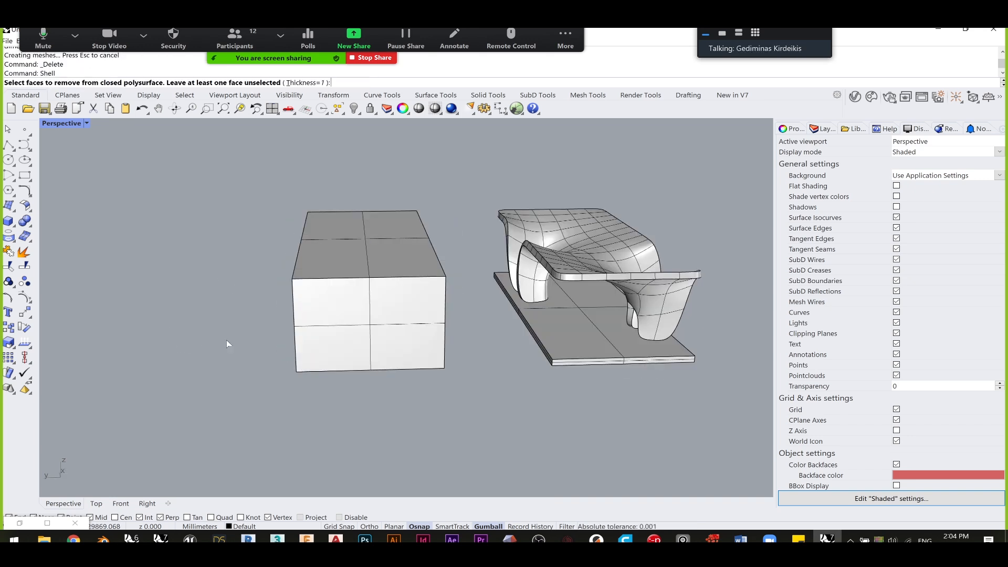
click(303, 83)
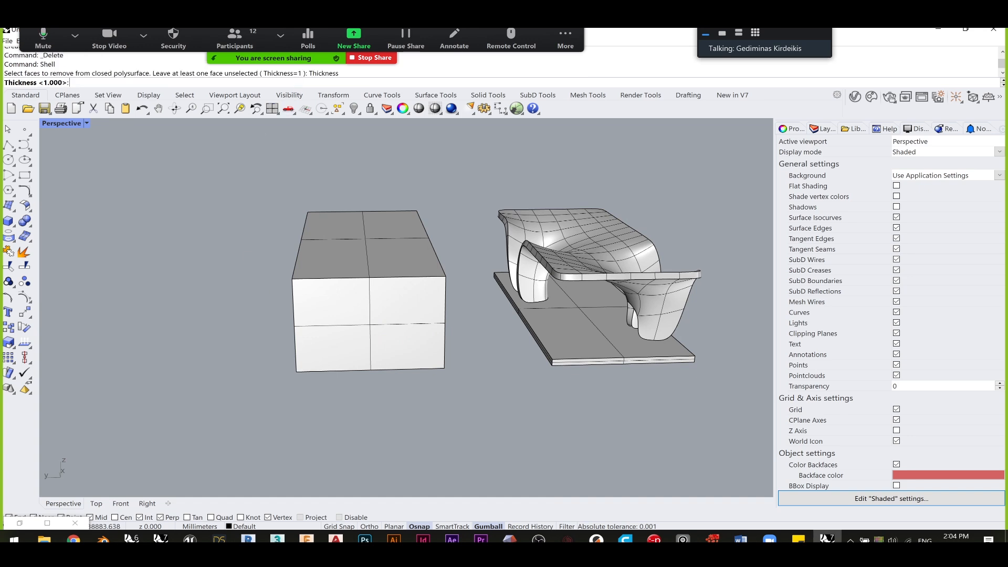
key(Return)
click(358, 320)
key(Return)
right_drag(381, 429, 407, 323)
scroll(406, 322, up, 4)
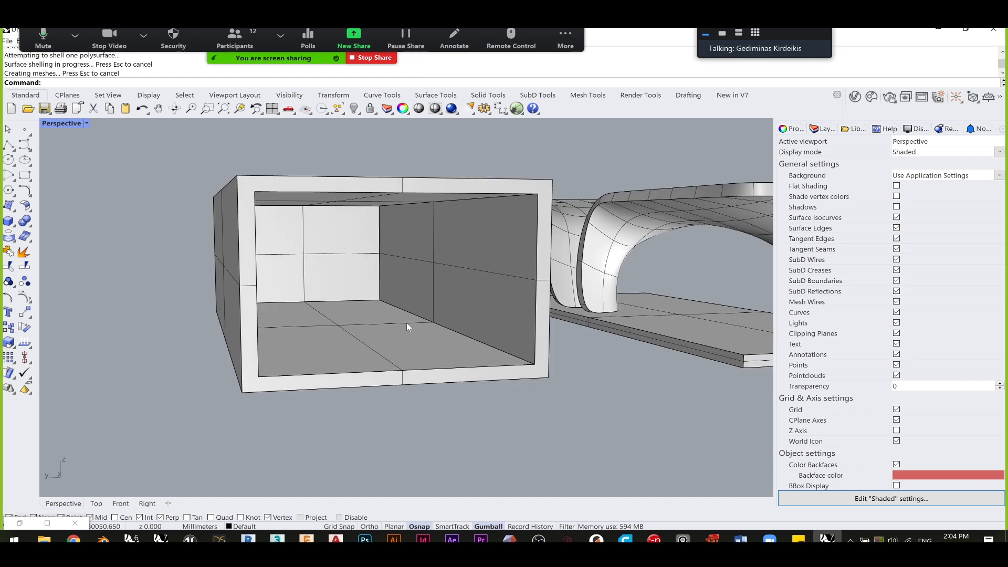
- Examine the shelled box beside the canopy and slab, highlighting the box and the canopy in turn
scroll(370, 255, down, 3)
scroll(371, 254, down, 2)
right_drag(322, 245, 344, 255)
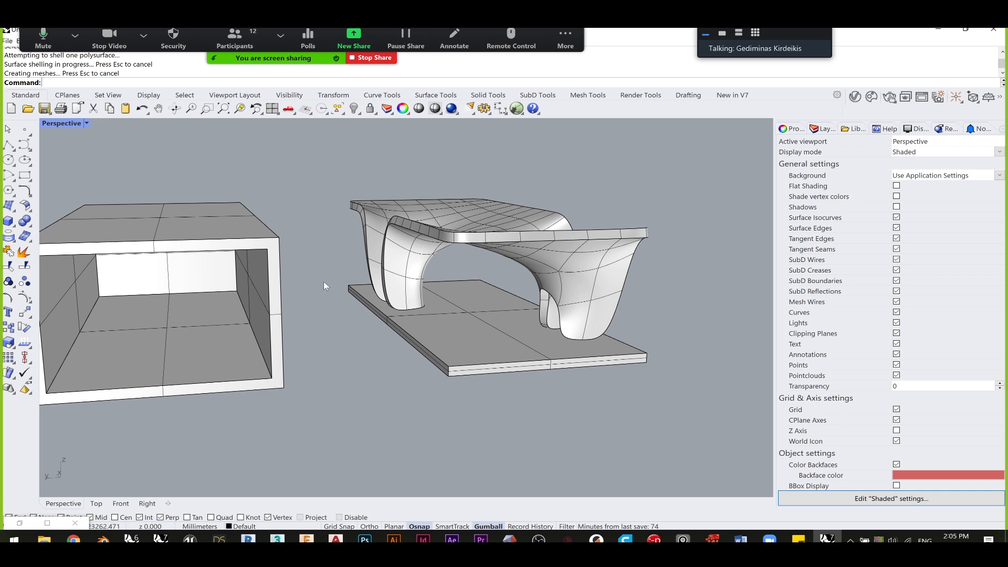
right_drag(323, 282, 422, 257)
click(394, 226)
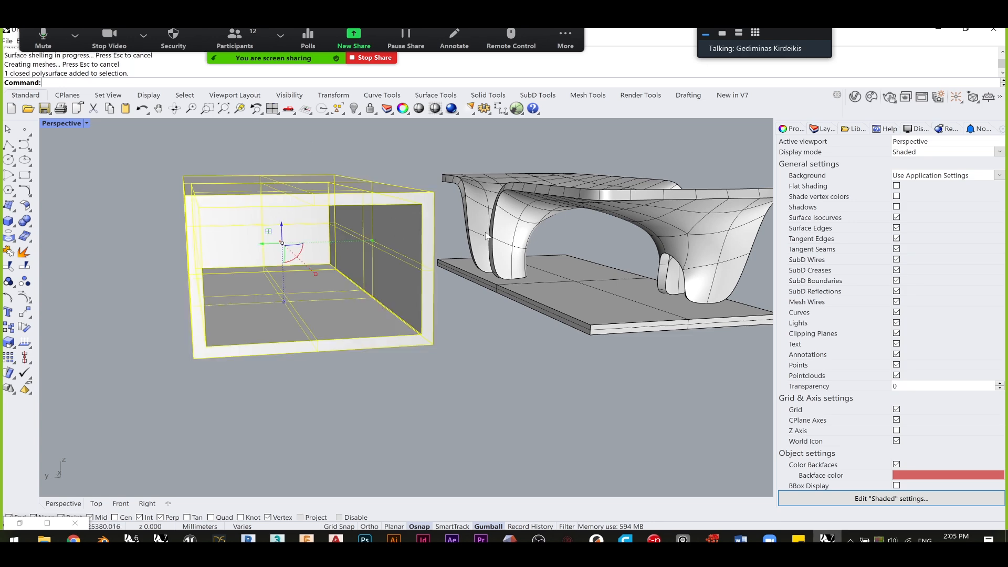
right_drag(447, 320, 375, 374)
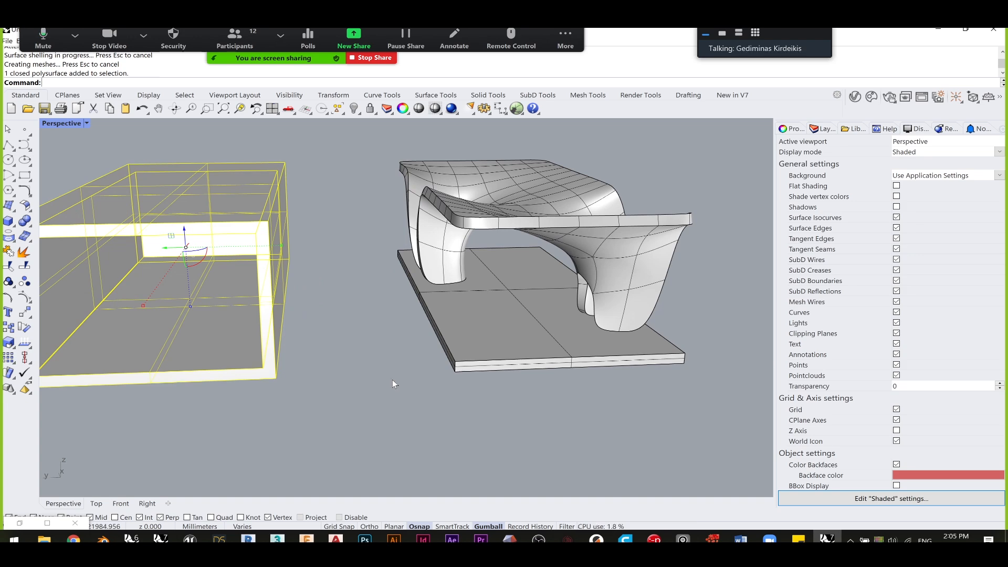
click(374, 373)
click(534, 192)
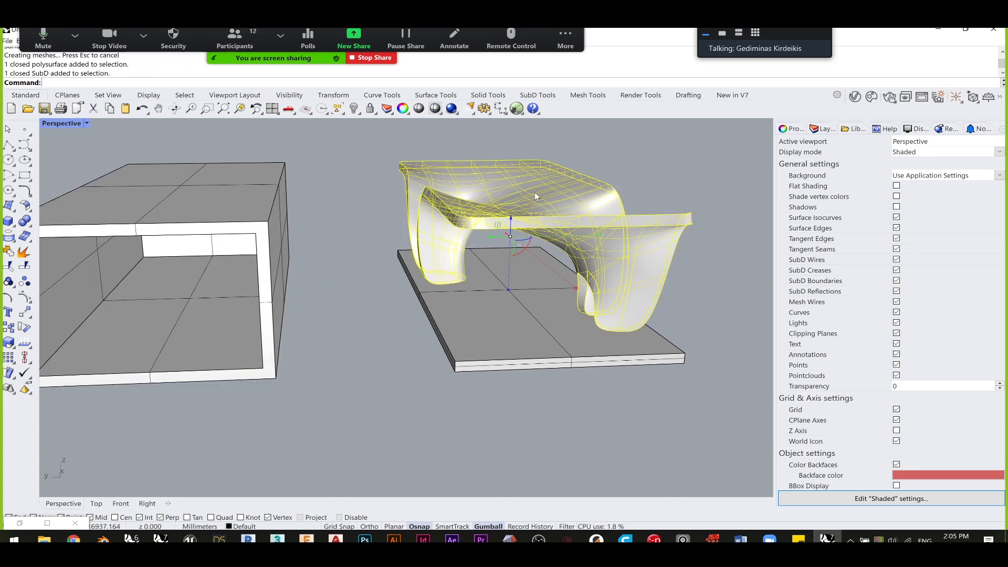
click(355, 370)
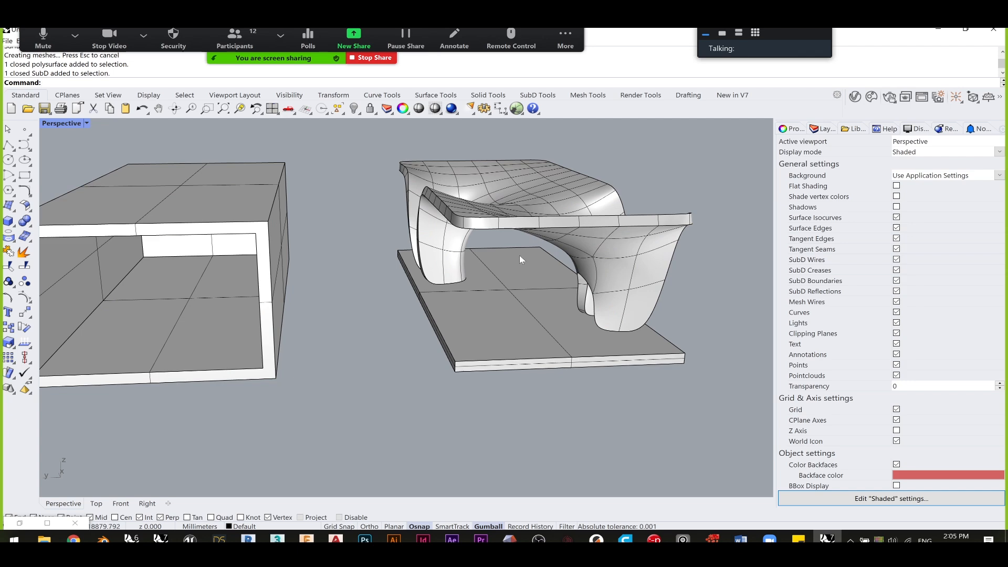
- Examine the canopy from its end and from above, highlighting it to study how it could meet enclosing walls
right_drag(620, 239, 536, 197)
click(573, 221)
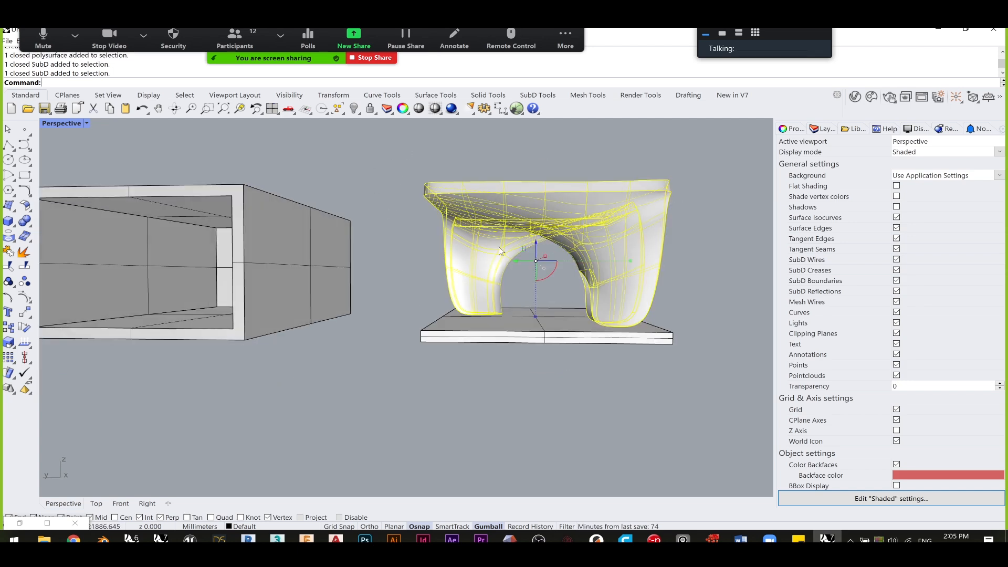
click(398, 229)
click(460, 203)
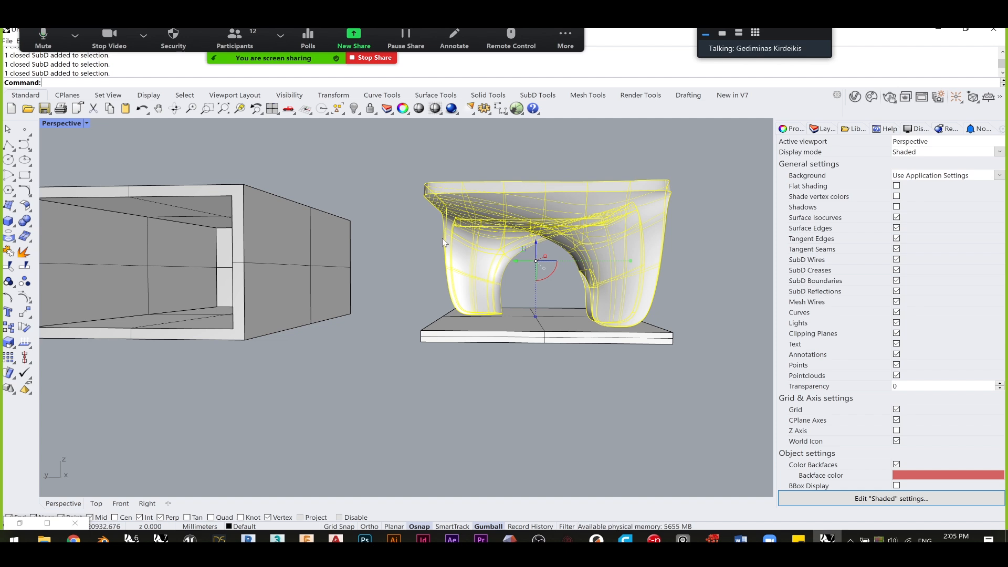
click(397, 184)
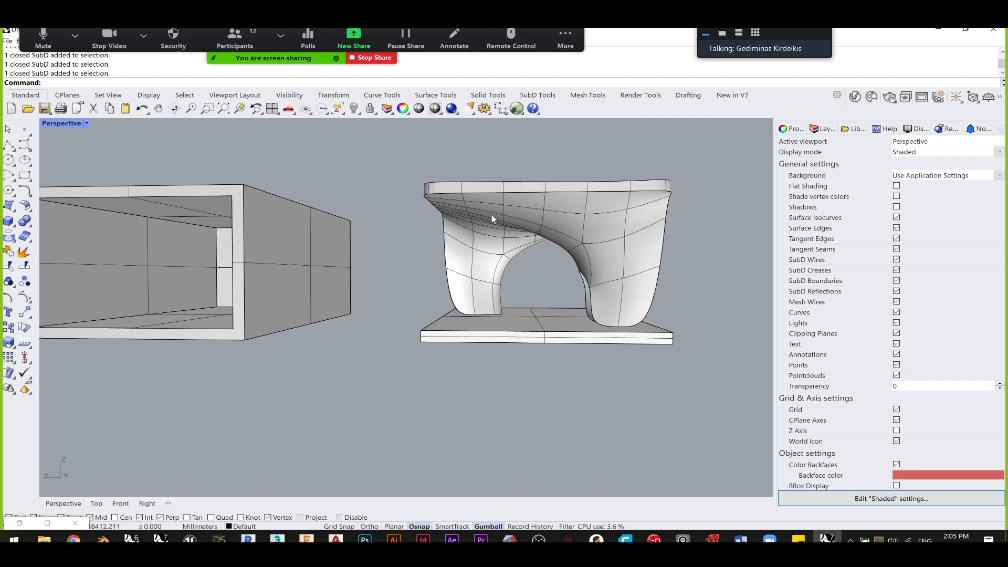
right_drag(492, 216, 504, 219)
click(505, 221)
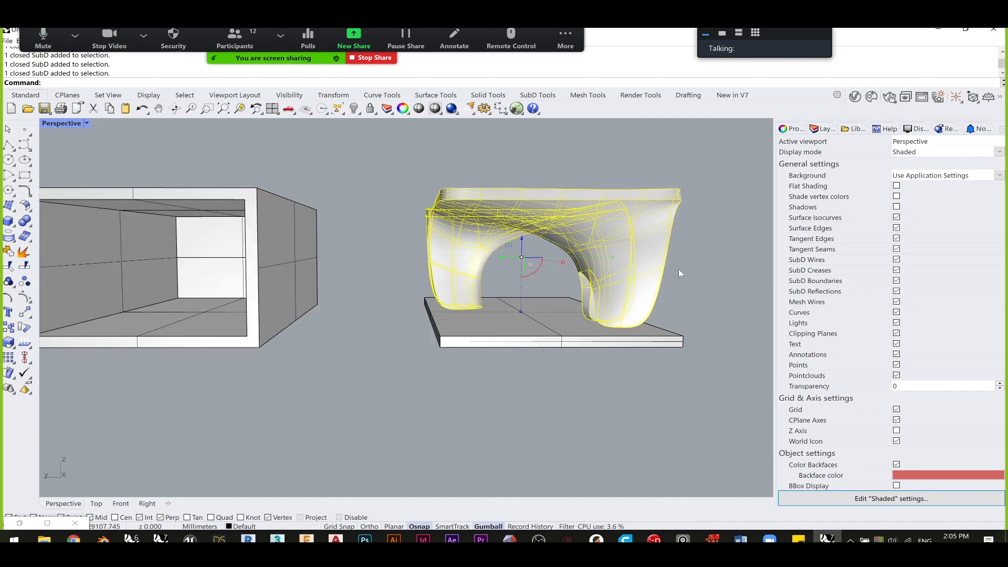
right_drag(619, 208, 576, 341)
click(446, 279)
click(505, 248)
scroll(506, 250, up, 4)
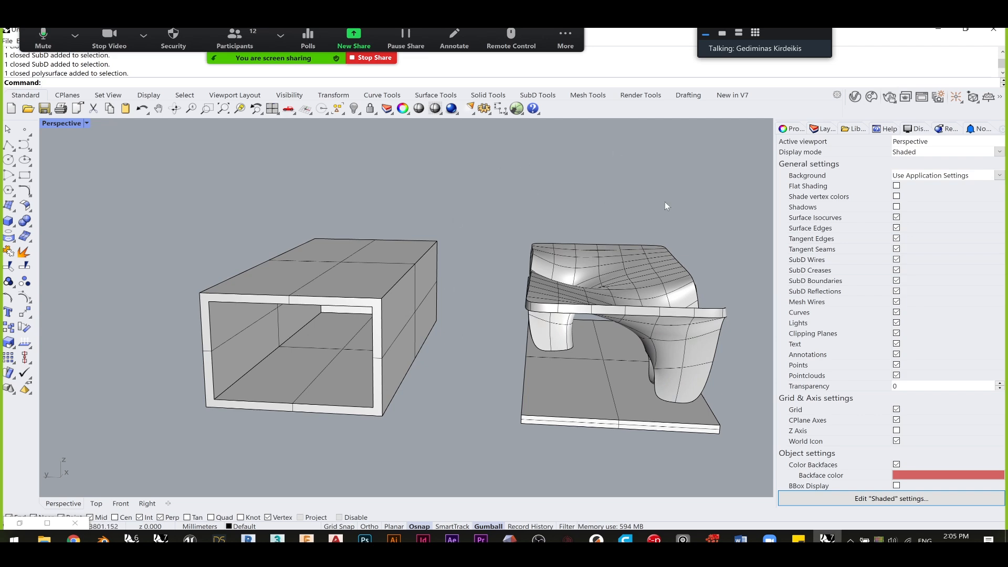
- Inspect the shelled box's interior and the canopy's underside from several low viewpoints
click(649, 276)
key(Escape)
right_drag(376, 250, 395, 263)
scroll(462, 277, up, 2)
click(404, 255)
key(Escape)
click(389, 275)
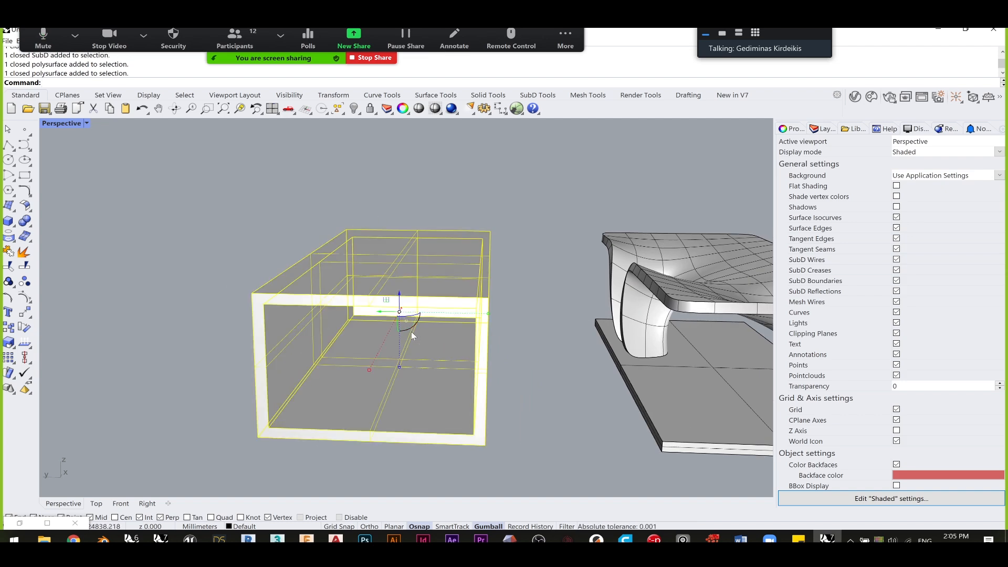
shift+right_drag(522, 360, 322, 345)
click(529, 299)
click(396, 430)
right_drag(357, 380, 494, 304)
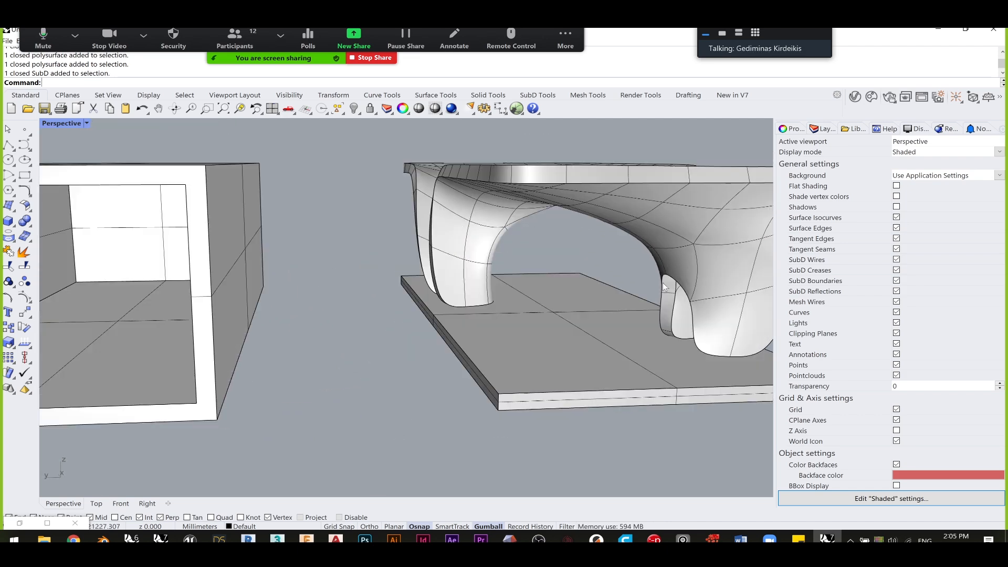
scroll(510, 280, down, 5)
right_drag(509, 280, 479, 288)
scroll(377, 254, up, 6)
right_drag(354, 243, 373, 174)
scroll(345, 195, up, 3)
scroll(370, 193, down, 3)
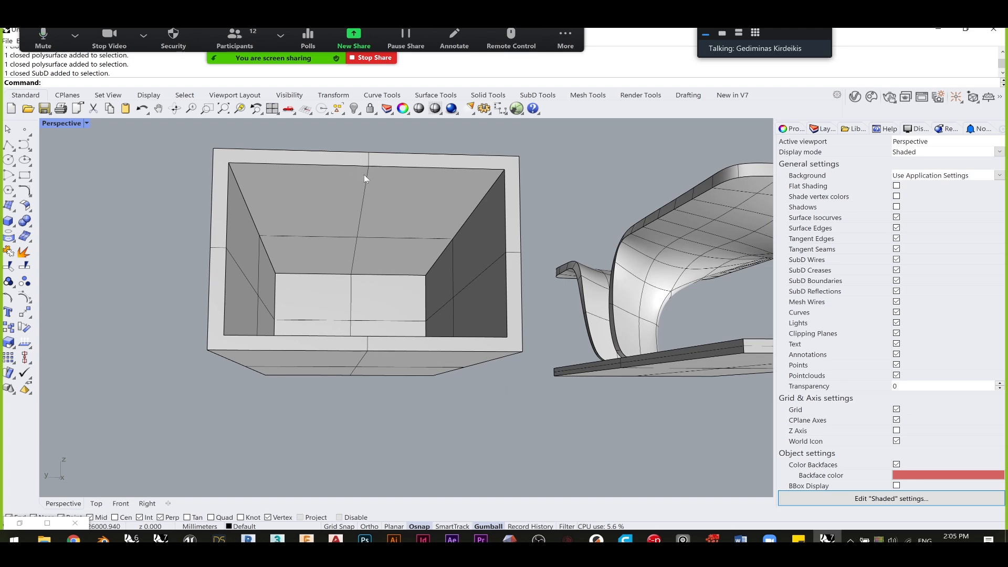
- Delete the shelled box beside the canopy
right_drag(376, 234, 373, 258)
click(373, 261)
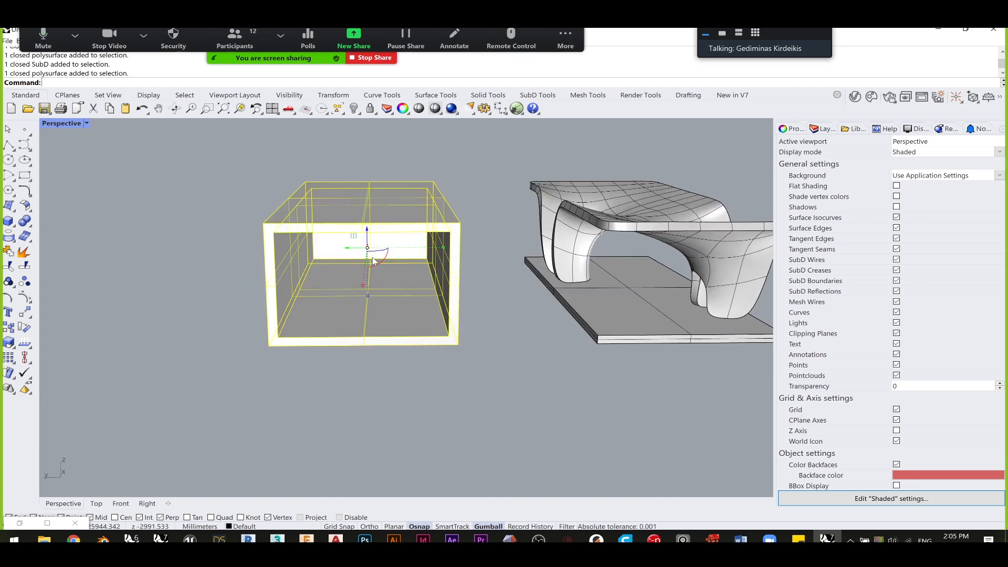
key(Delete)
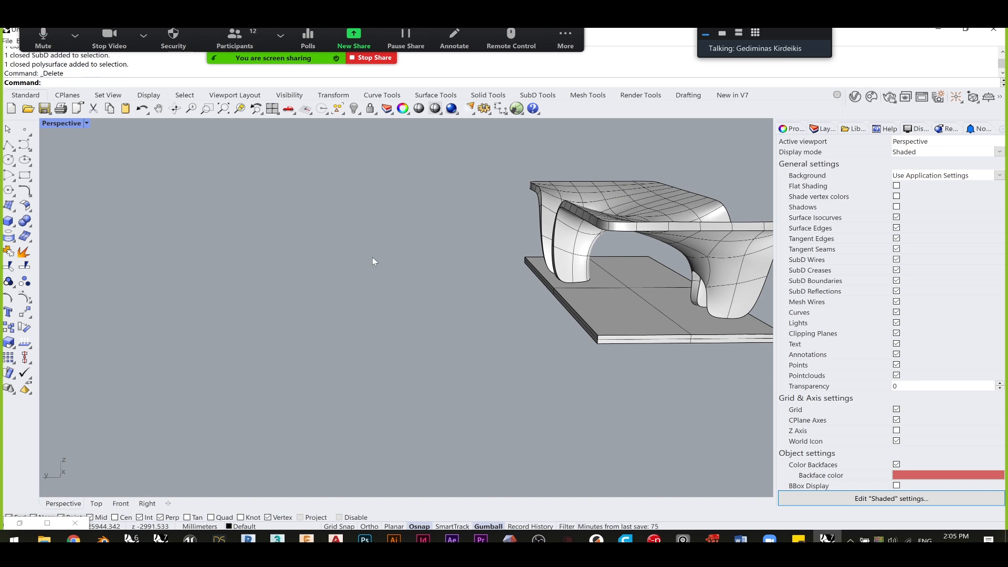
- Examine the canopy's arches and underside and how its legs meet the floor slab
right_drag(490, 292, 326, 302)
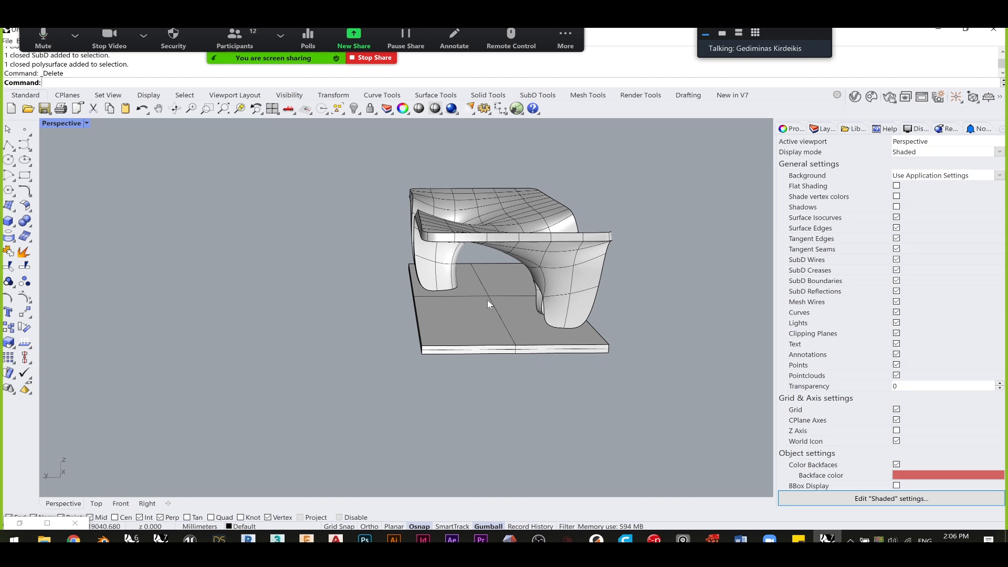
scroll(452, 277, up, 10)
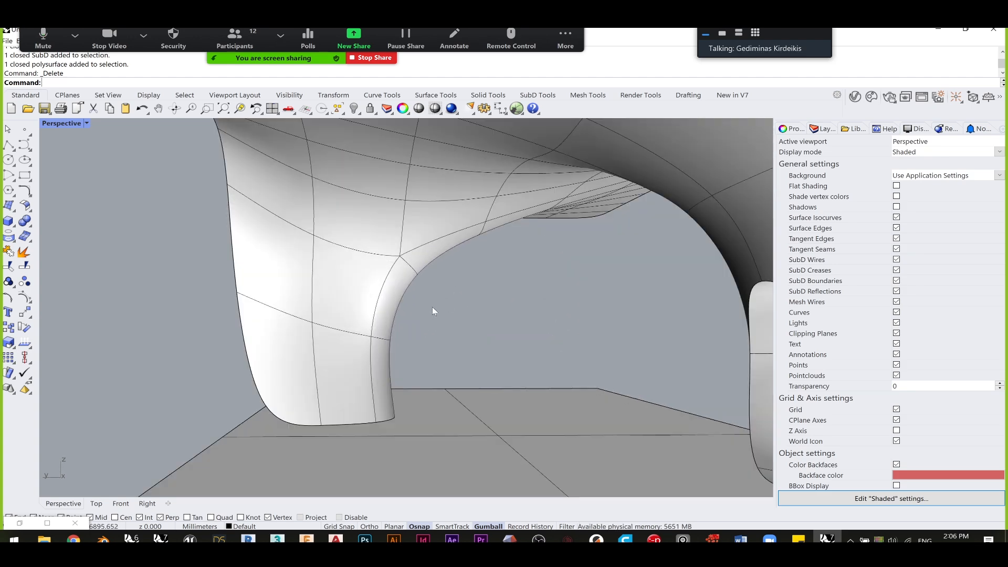
right_drag(440, 330, 372, 361)
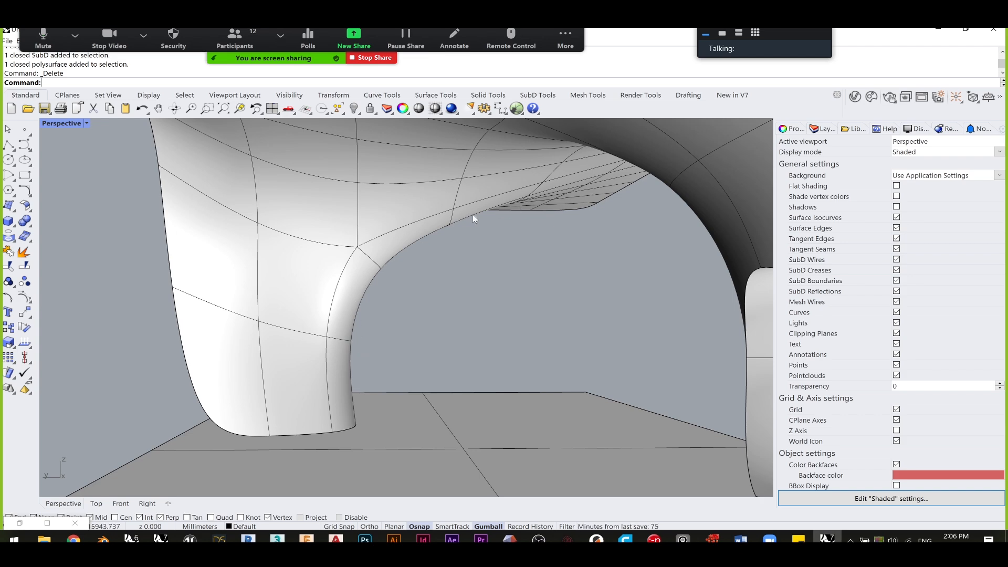
right_drag(262, 318, 302, 314)
scroll(302, 315, down, 4)
right_drag(412, 370, 238, 353)
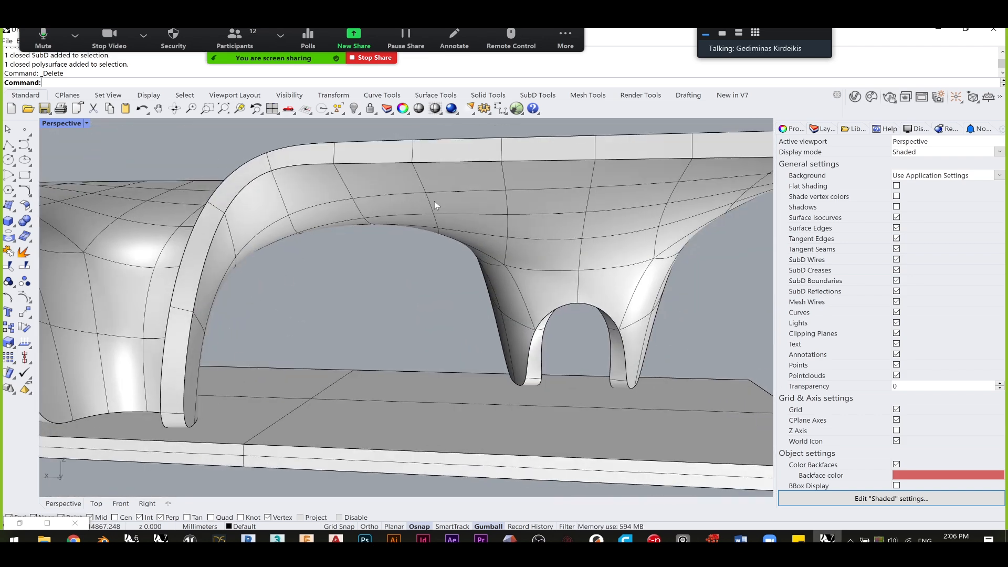
scroll(277, 292, down, 5)
right_drag(394, 298, 374, 311)
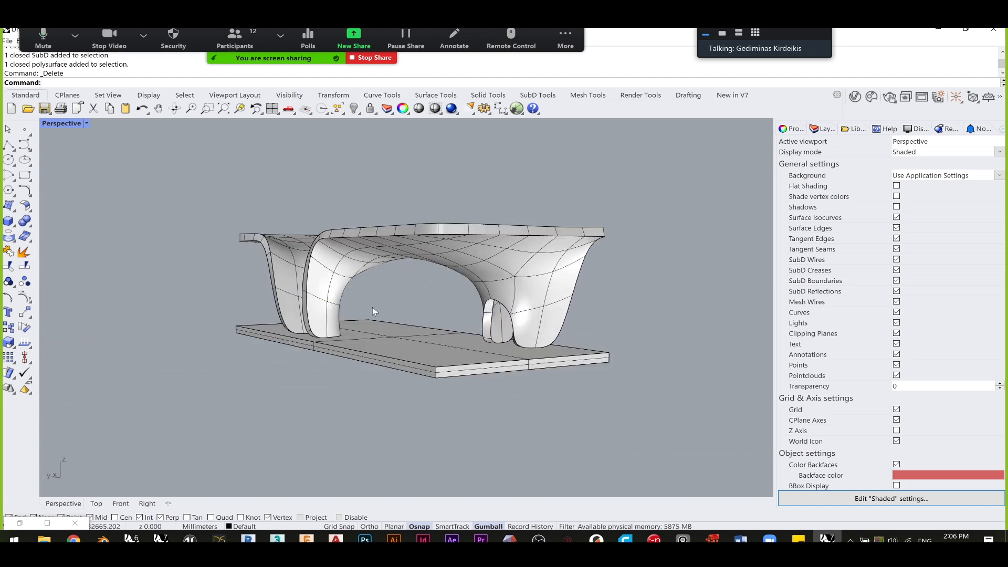
- Compare the flat and smooth SubD display of the paired legs standing on the slab's edge
key(Tab)
scroll(327, 316, up, 5)
scroll(247, 347, up, 3)
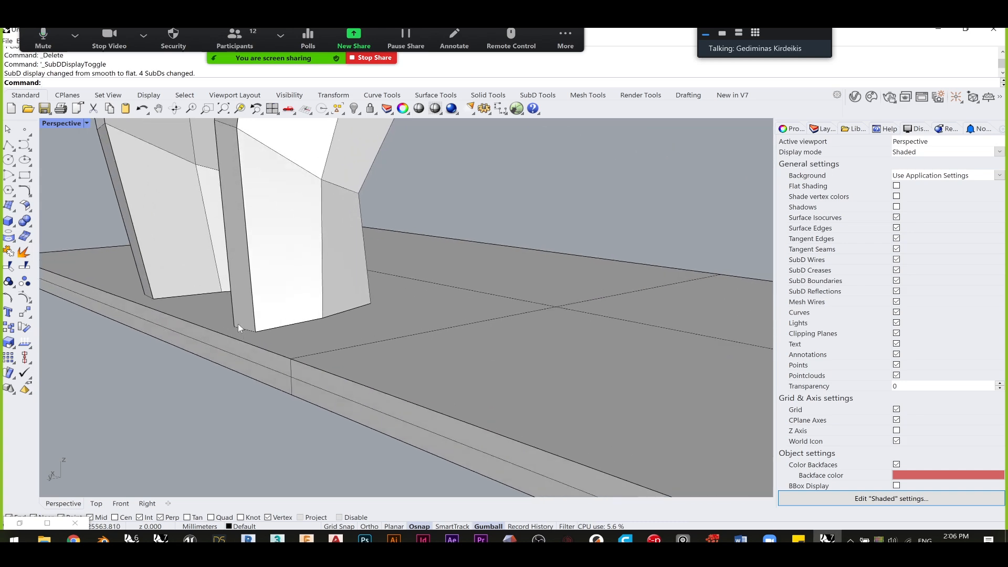
right_drag(248, 326, 494, 376)
scroll(496, 378, down, 5)
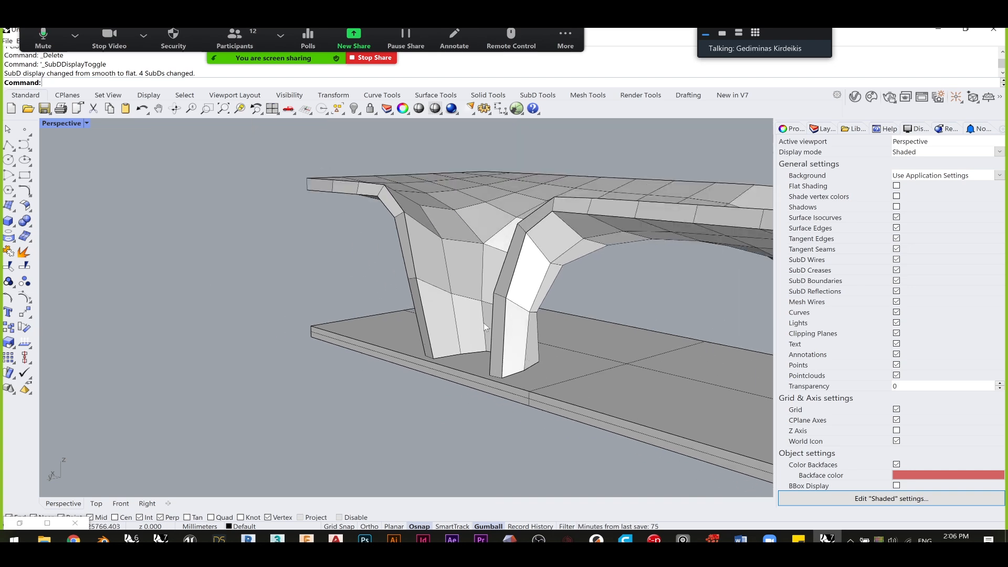
key(Tab)
scroll(465, 323, down, 3)
- Examine the base of one canopy leg up close in both flat and smooth SubD display
scroll(534, 282, up, 2)
right_drag(533, 283, 342, 399)
scroll(341, 401, up, 6)
key(Tab)
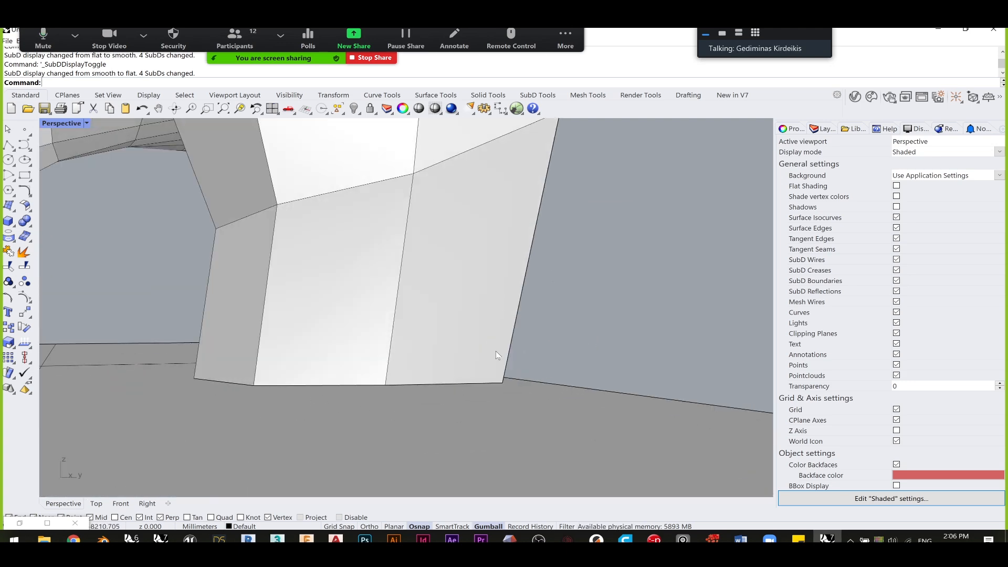
key(Tab)
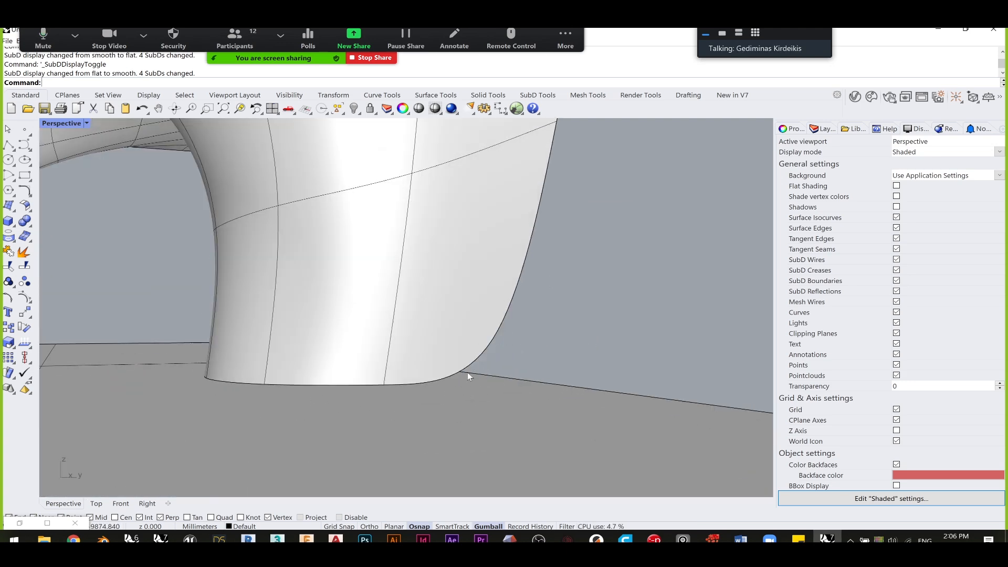
key(Tab)
scroll(472, 364, down, 5)
right_drag(472, 364, 386, 376)
scroll(406, 390, up, 6)
key(Tab)
- Crease the bottom edges of one canopy leg in flat SubD display and return to the smooth display
key(Tab)
ctrl+shift+click(384, 366)
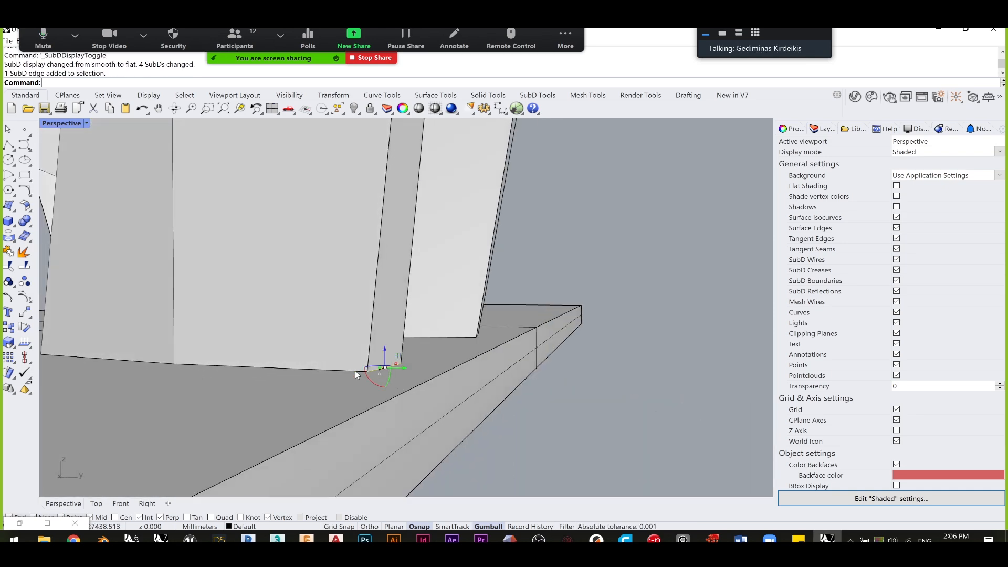
ctrl+shift+click(336, 370)
right_drag(490, 326, 332, 331)
ctrl+shift+drag(265, 297, 631, 449)
right_drag(544, 386, 525, 417)
ctrl+shift+drag(597, 211, 655, 293)
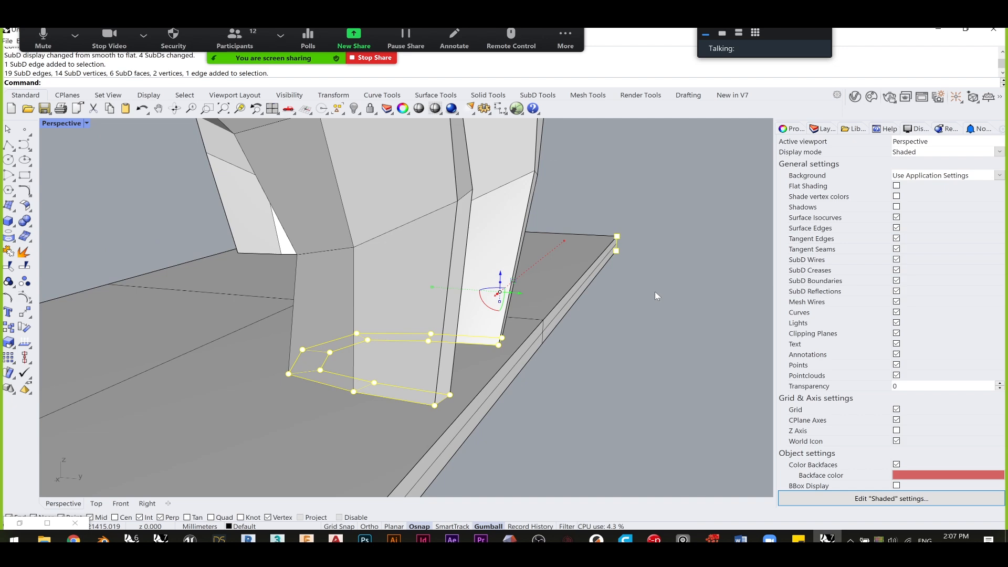
key(Return)
key(Tab)
right_drag(669, 366, 709, 359)
scroll(407, 396, up, 9)
scroll(414, 350, down, 6)
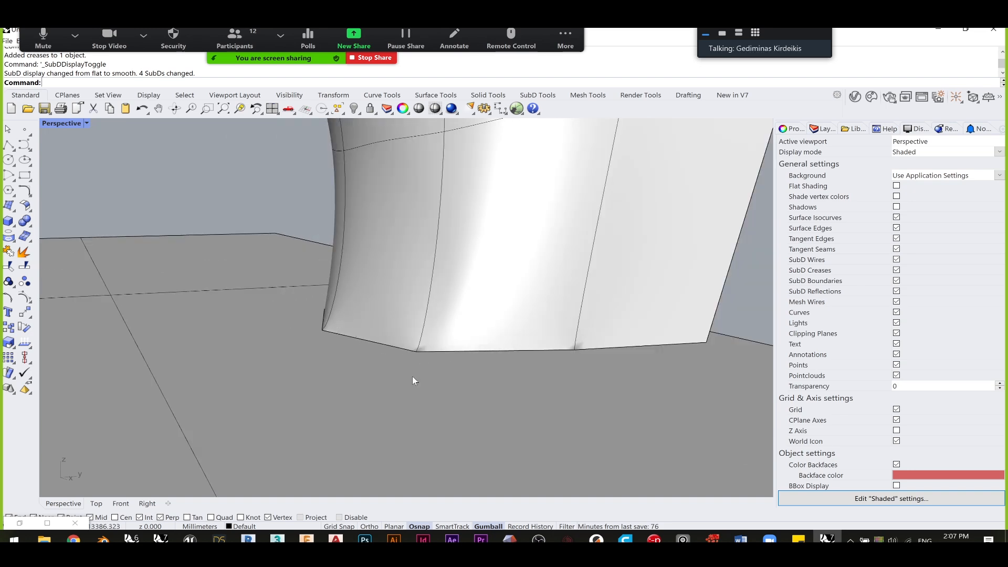
- Hide the floor slab beneath the canopy
scroll(379, 399, down, 6)
click(379, 398)
text(hide)
key(Return)
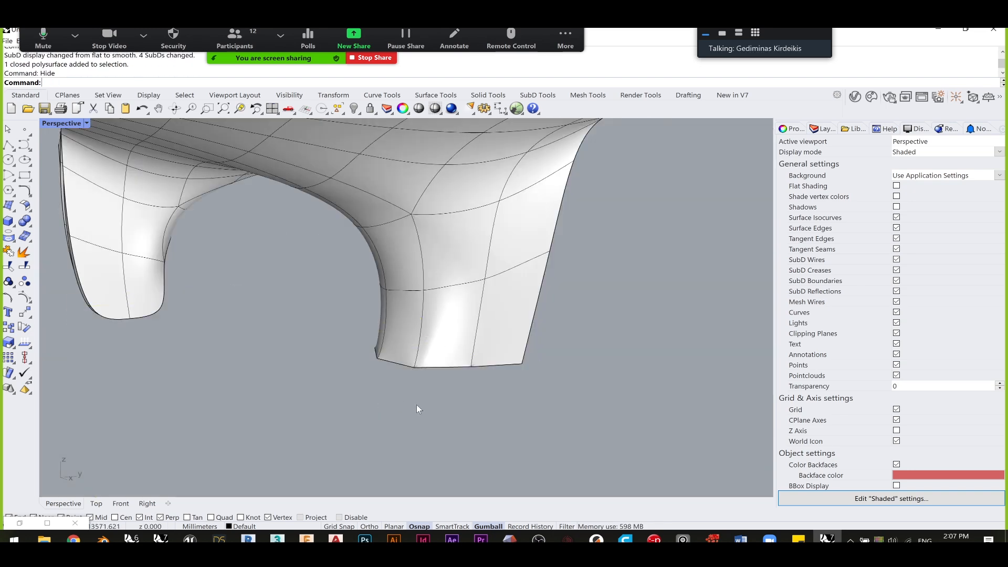
- Remove the creases from the five short edges crossing the canopy leg's bottom face
scroll(398, 404, up, 5)
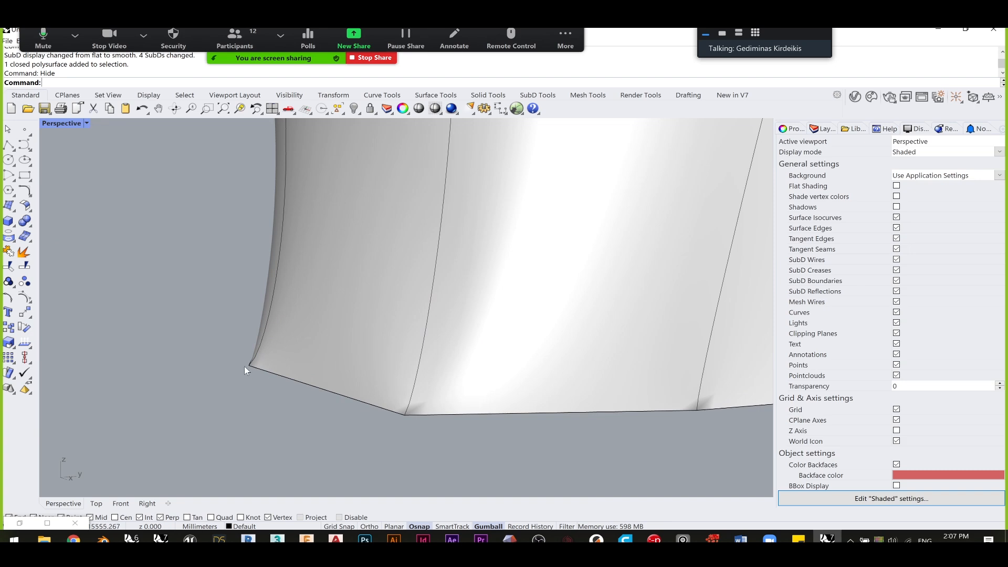
right_drag(279, 391, 393, 193)
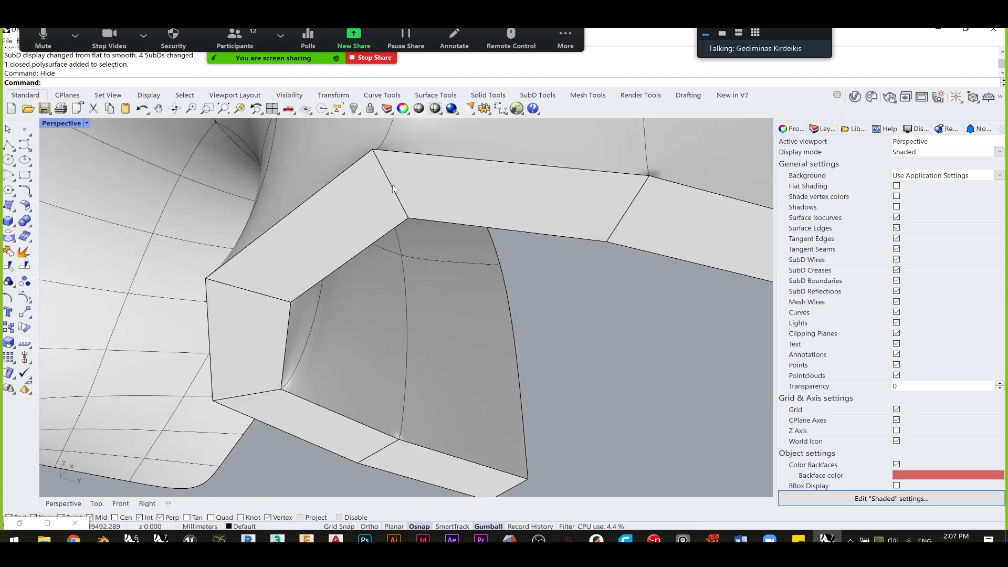
ctrl+shift+click(392, 184)
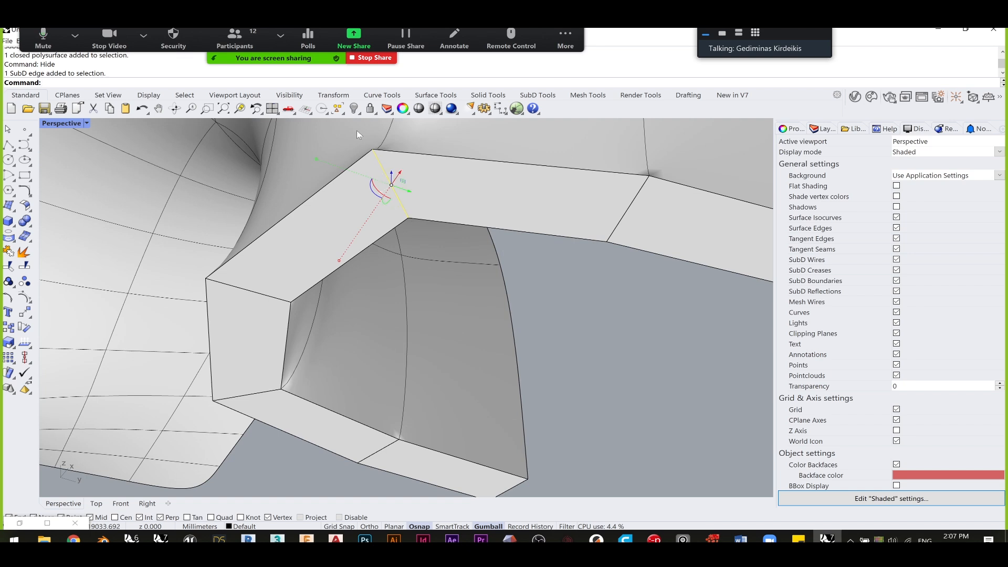
ctrl+shift+click(629, 207)
ctrl+shift+click(246, 292)
ctrl+shift+click(261, 394)
scroll(285, 395, down, 5)
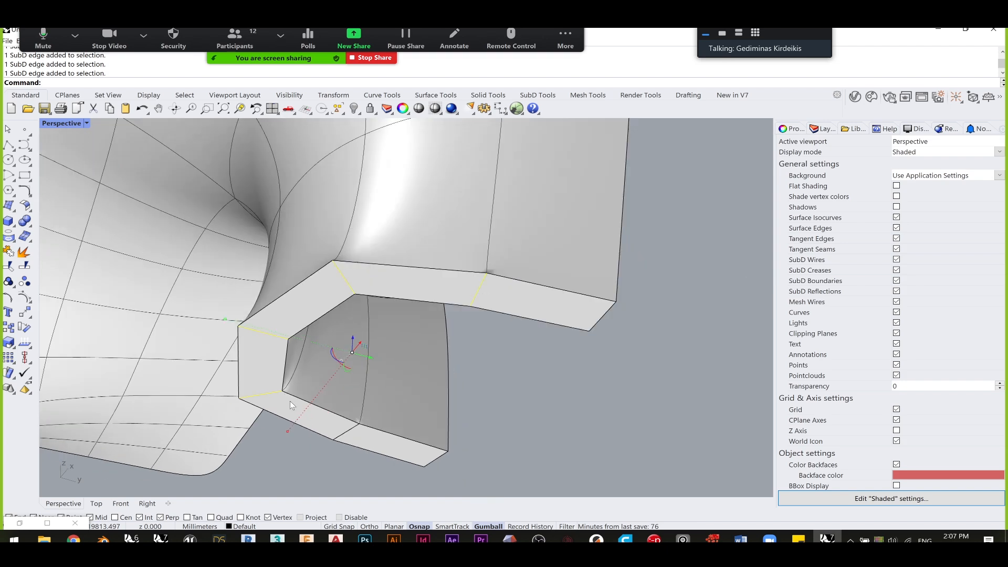
scroll(358, 433, up, 4)
scroll(351, 442, down, 4)
shift+right_drag(351, 443, 390, 357)
ctrl+shift+click(376, 362)
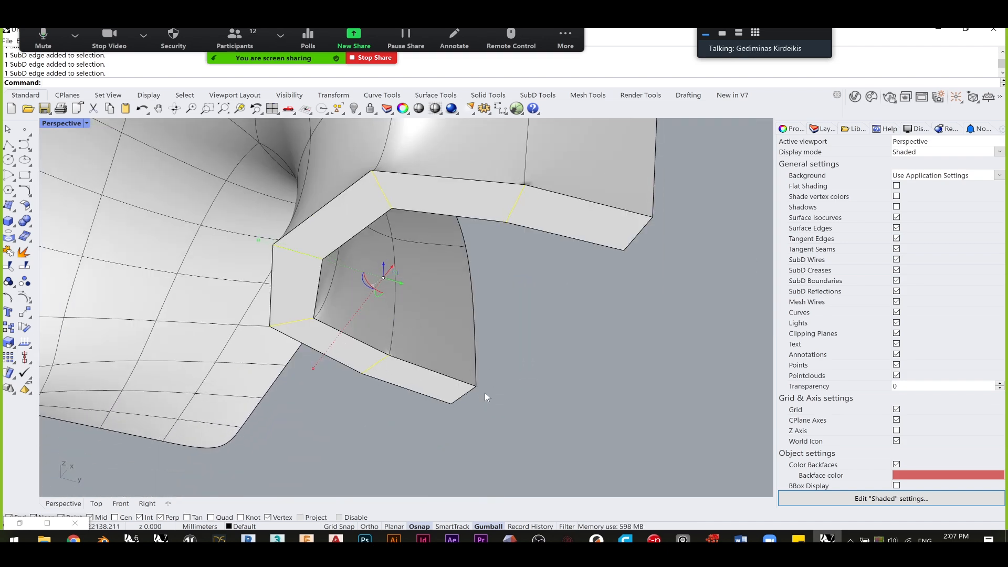
text(emoveCrease)
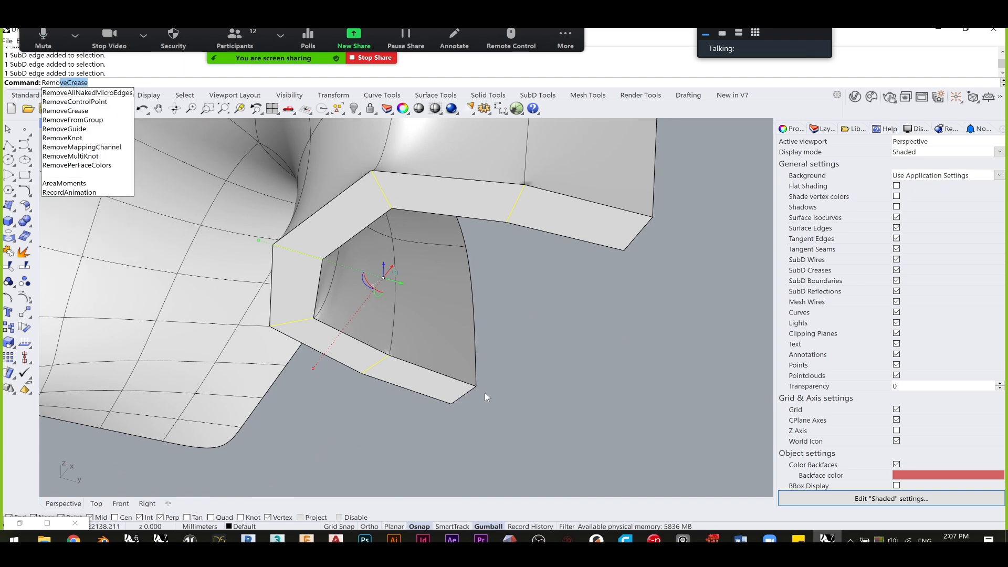
key(Return)
click(579, 357)
scroll(468, 222, down, 4)
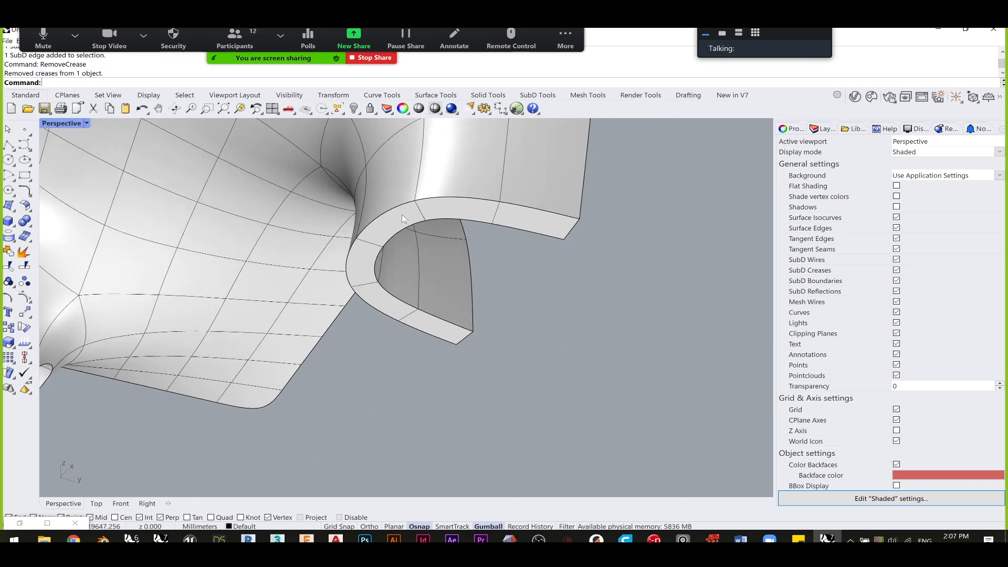
- Bevel the short vertical edge at the canopy roof's front corner with one segment in flat SubD display, checking the smooth result
right_drag(363, 286, 240, 345)
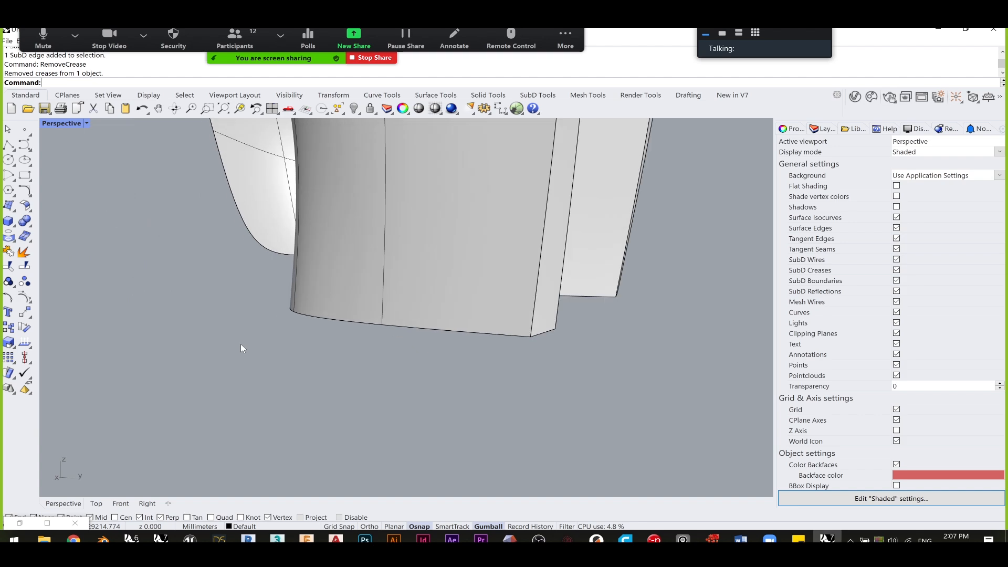
right_drag(686, 344, 434, 357)
scroll(422, 339, up, 3)
key(Tab)
scroll(458, 307, up, 6)
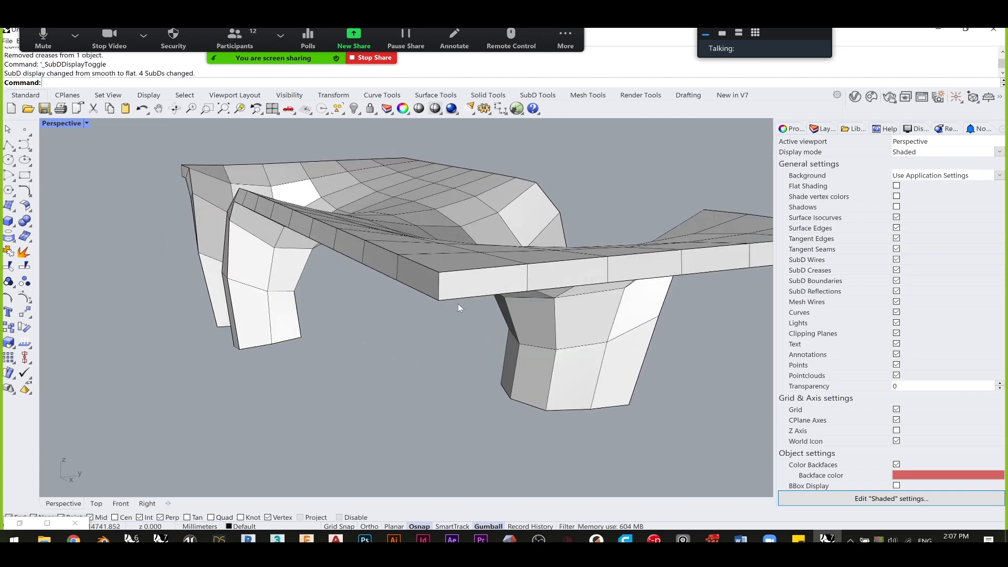
ctrl+shift+click(400, 259)
text(Bevel)
key(Return)
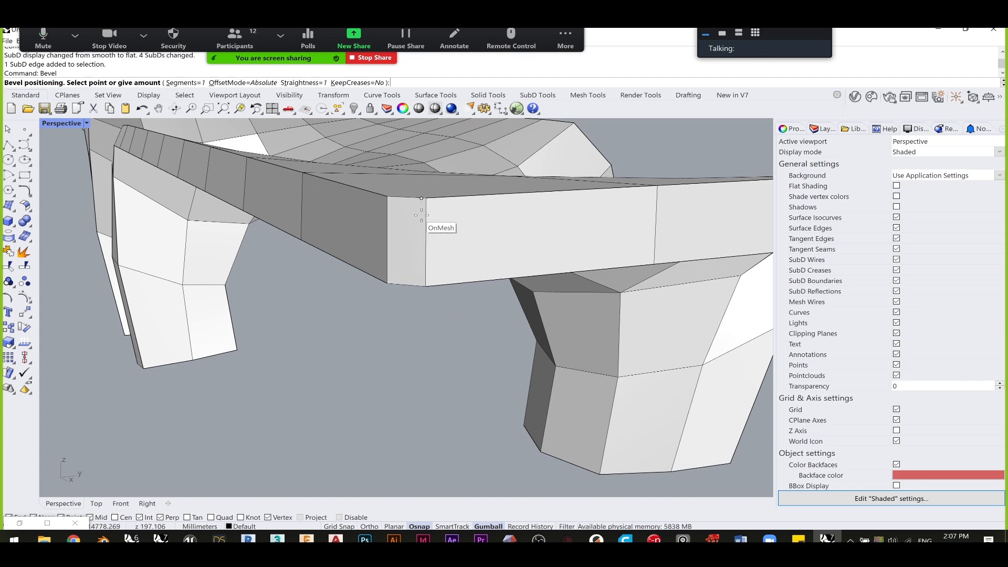
click(416, 216)
key(Tab)
right_drag(388, 298, 373, 302)
key(Tab)
- Crease the upper and lower short edges of the beveled roof corner and return to smooth SubD display
scroll(100, 344, up, 3)
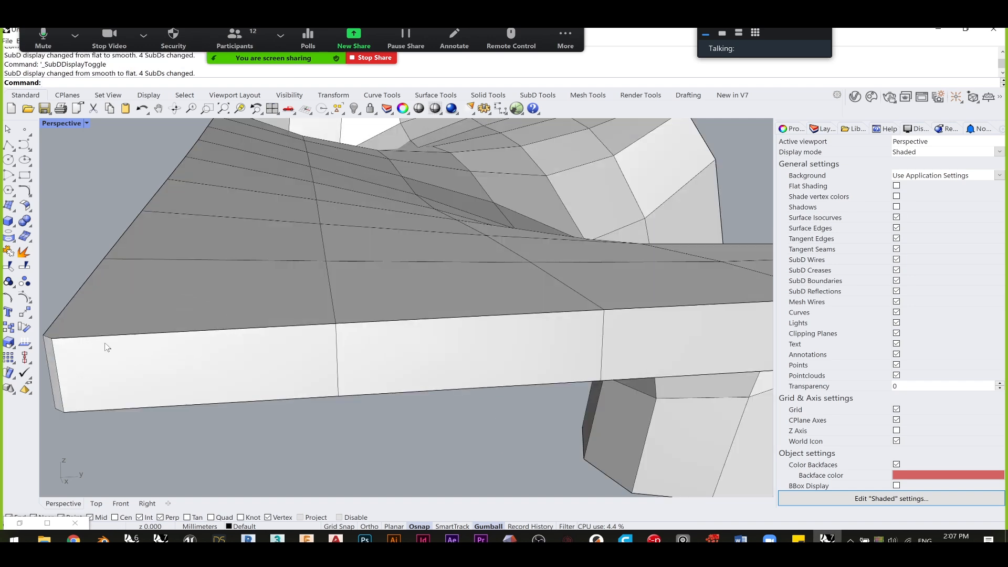
scroll(121, 342, up, 5)
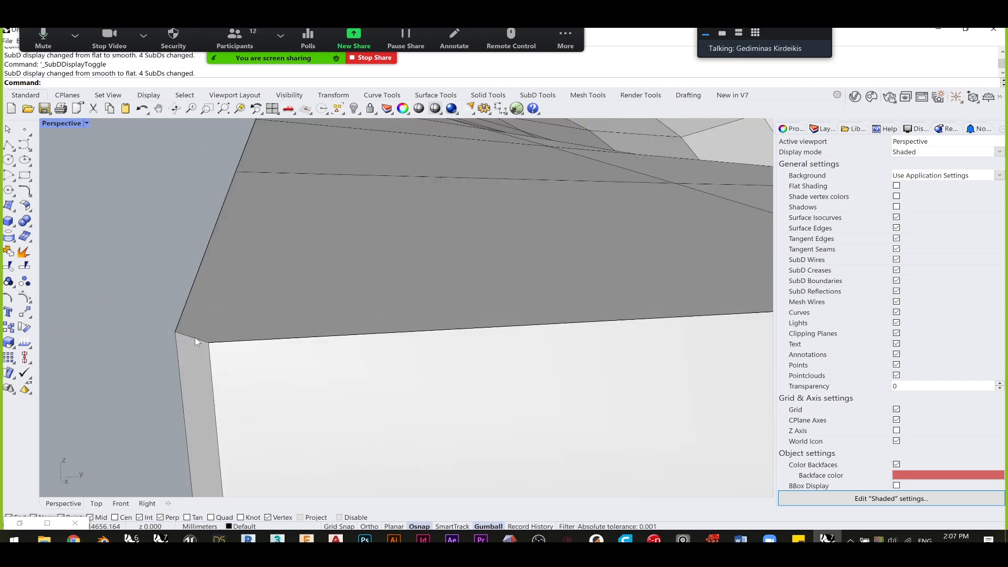
ctrl+shift+click(195, 339)
scroll(212, 385, down, 5)
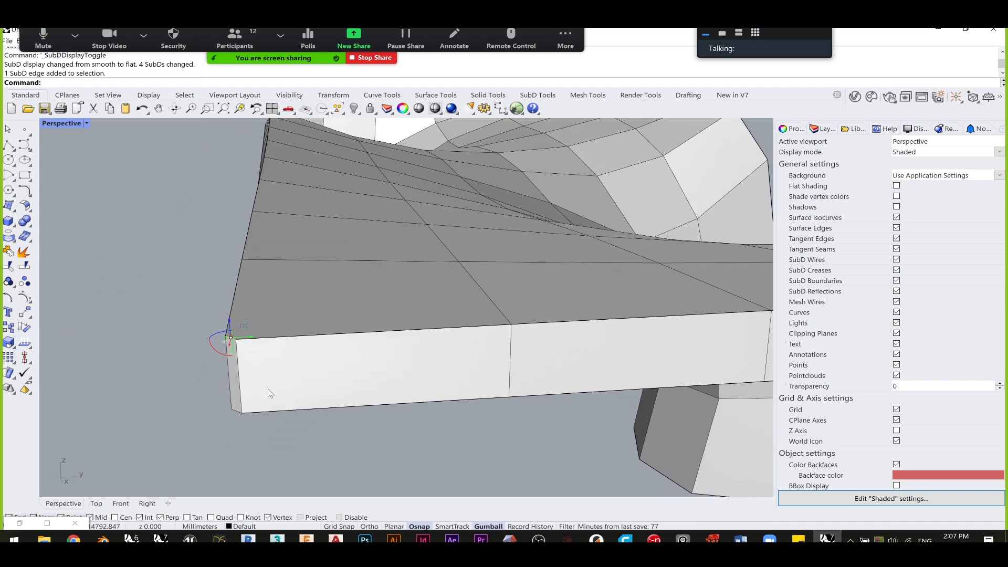
ctrl+shift+click(235, 411)
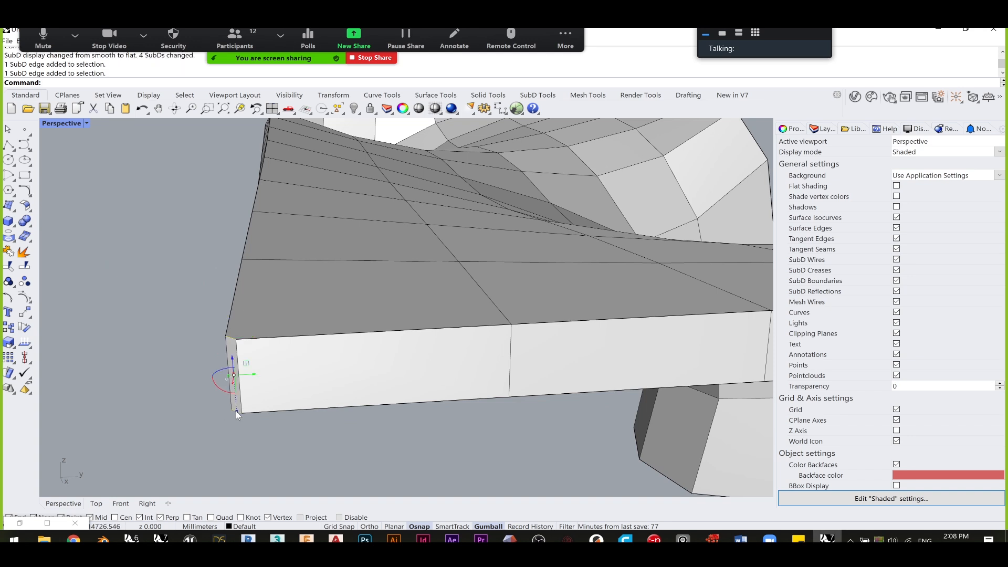
text(Crease)
key(Return)
key(Tab)
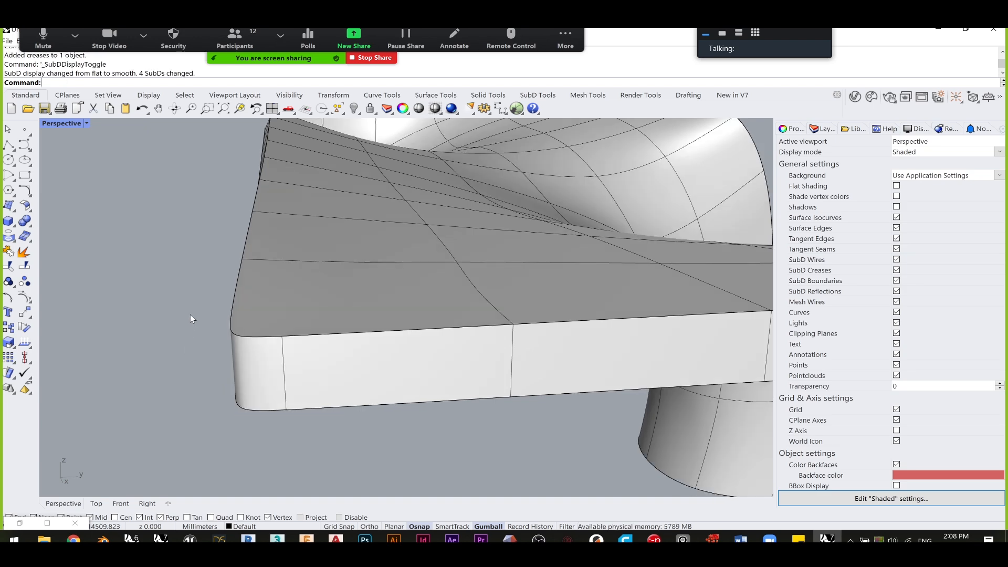
- Examine the whole canopy from several sides in flat and smooth SubD display, and frame it in the viewport
scroll(191, 314, down, 9)
scroll(231, 338, up, 6)
scroll(201, 333, down, 3)
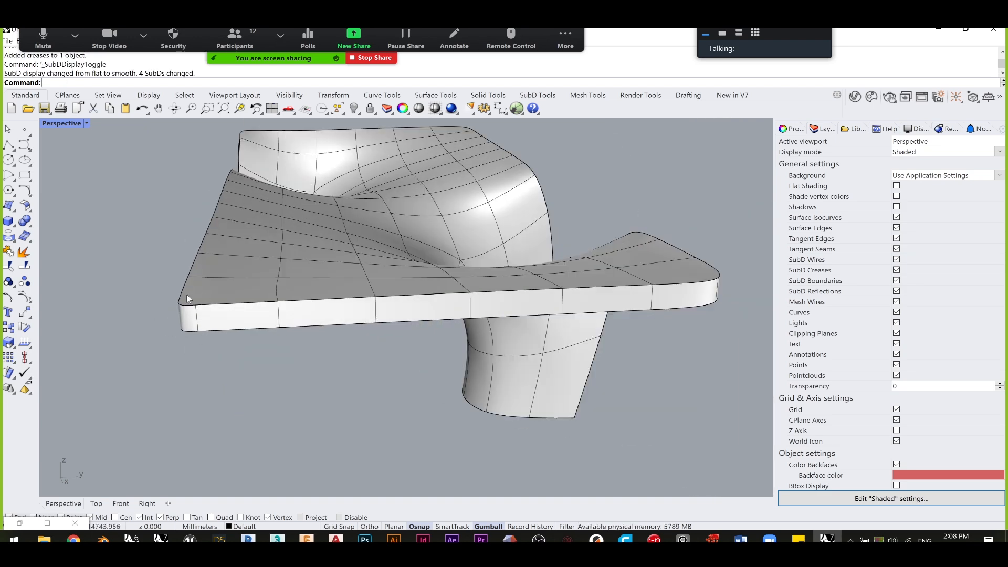
right_drag(193, 290, 606, 331)
scroll(151, 300, up, 3)
key(Tab)
key(Tab)
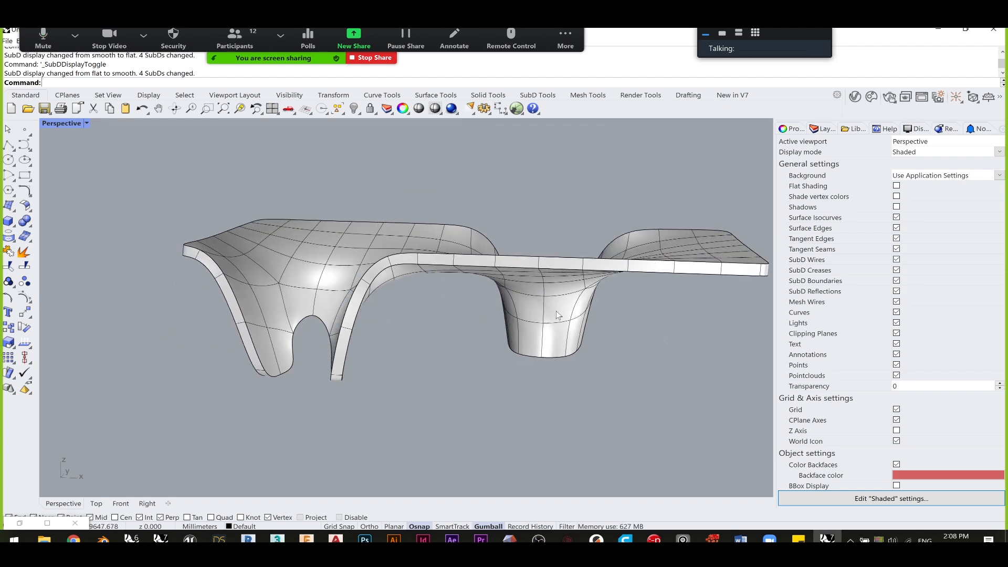
click(455, 256)
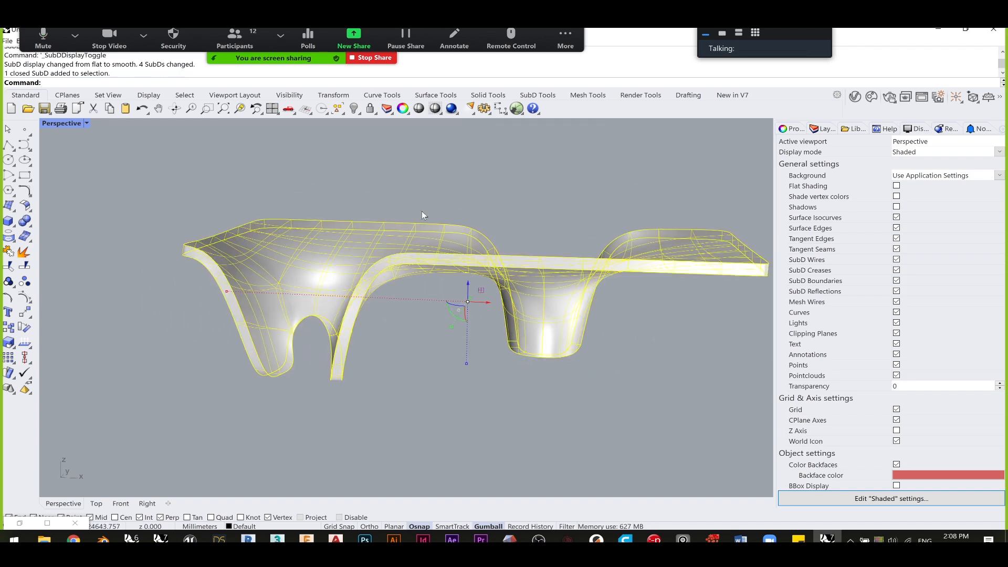
text(ZS)
key(Return)
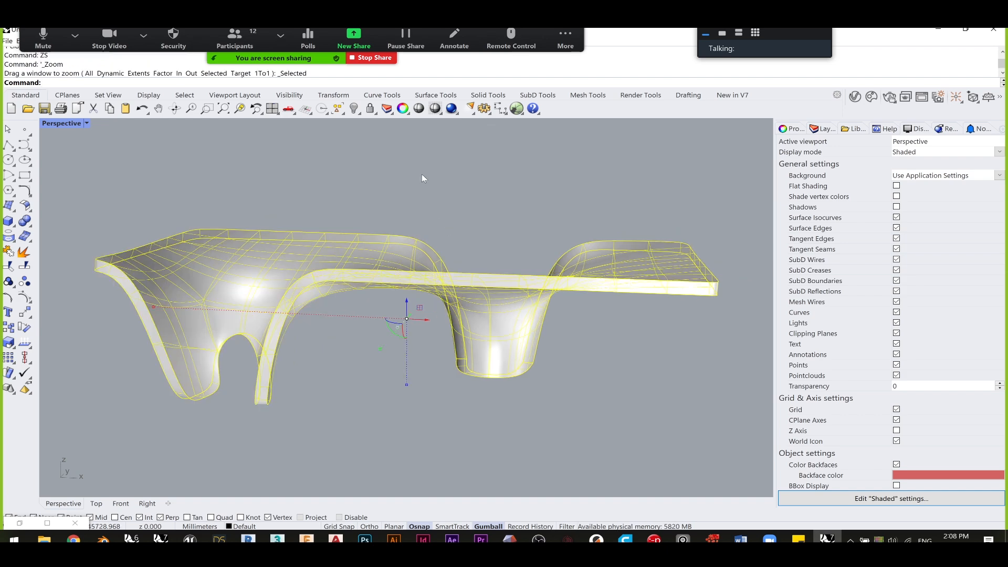
key(Escape)
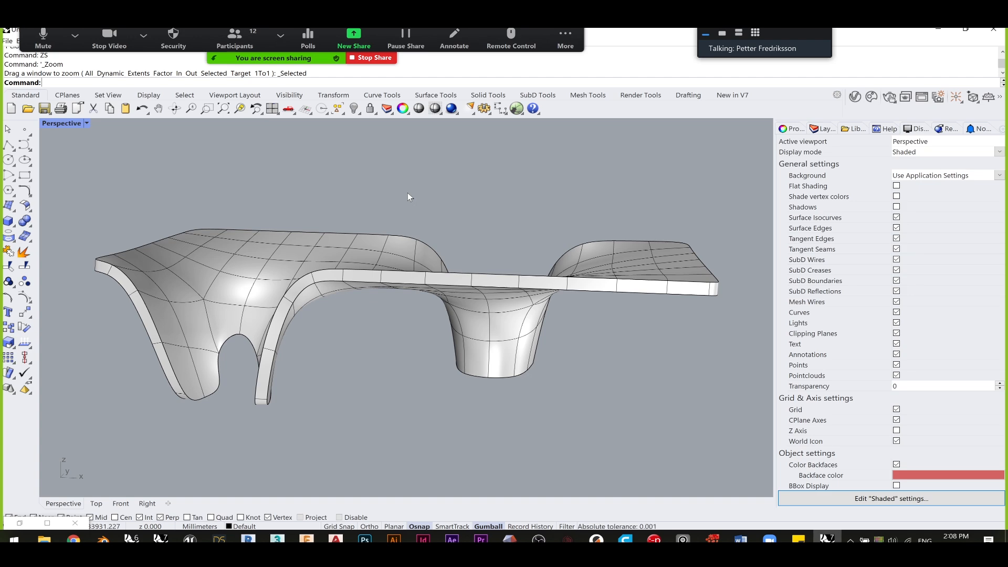
- Switch to the Grasshopper definition and enable the preview of the List Item component after the Solver
click(19, 528)
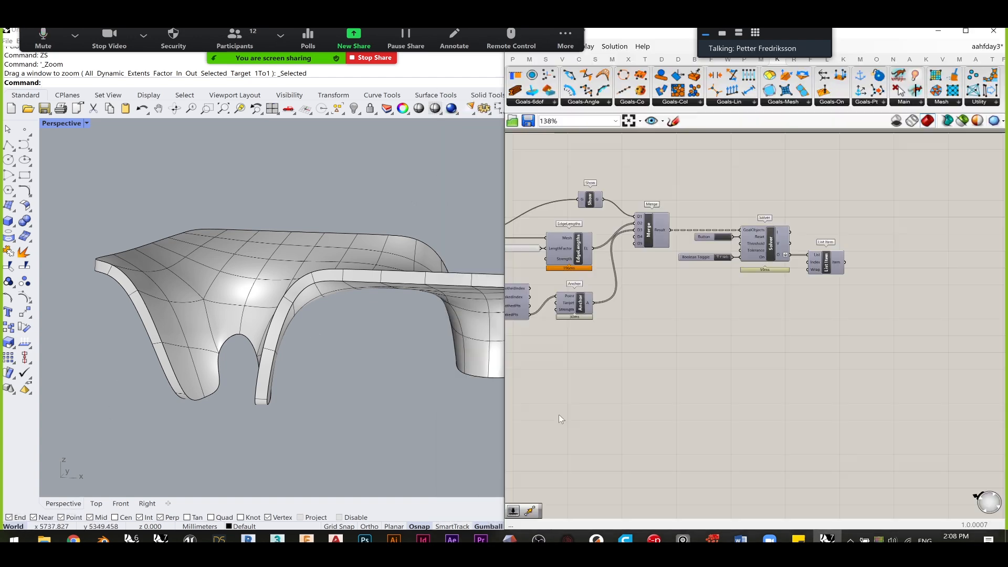
scroll(283, 319, down, 15)
right_drag(282, 319, 357, 297)
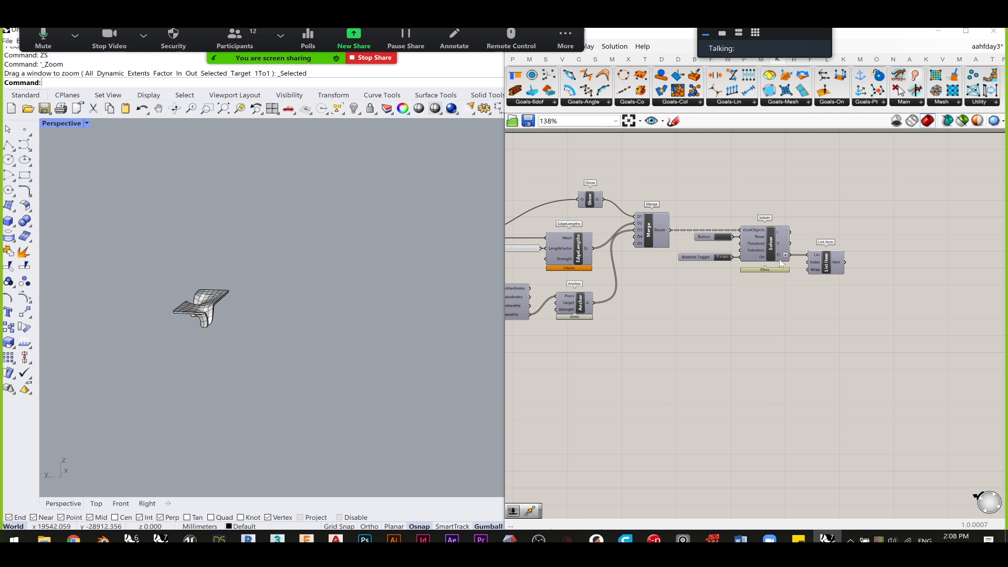
scroll(827, 256, up, 2)
click(822, 267)
middle_click(822, 266)
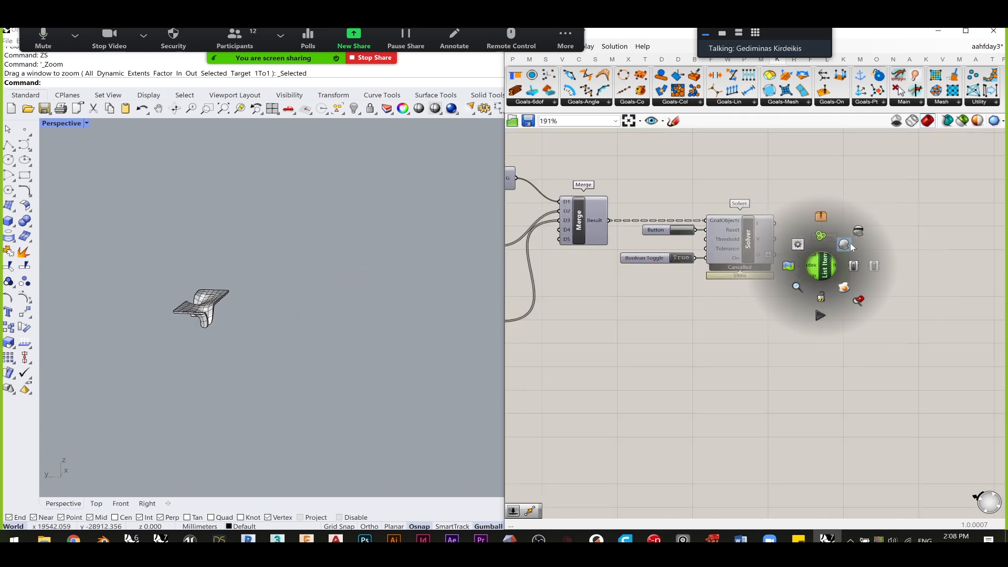
click(844, 245)
click(853, 242)
- Look for the definition's geometry in the Rhino viewport and frame the canopy SubD
scroll(354, 281, down, 2)
scroll(354, 281, down, 3)
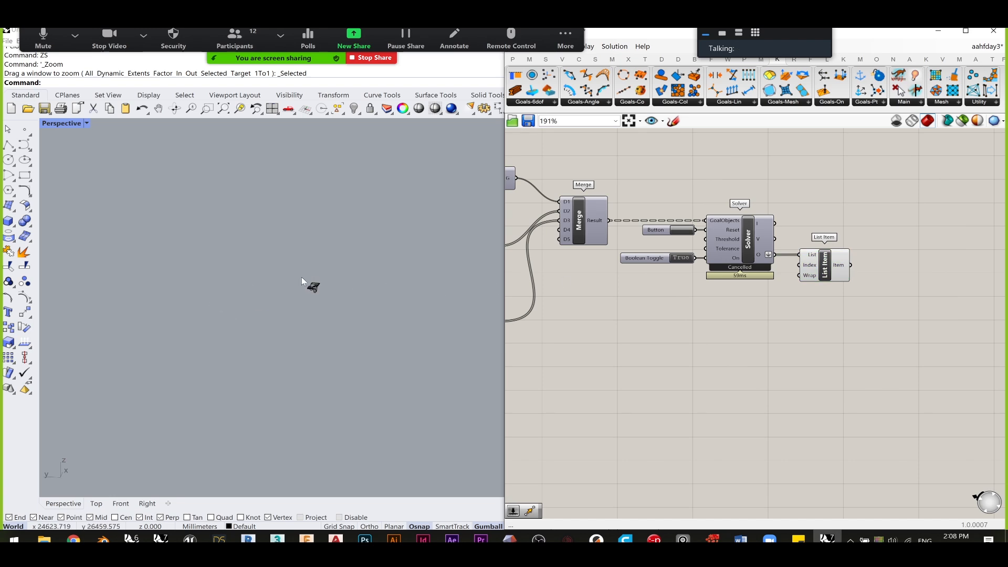
scroll(340, 280, up, 2)
scroll(338, 279, down, 3)
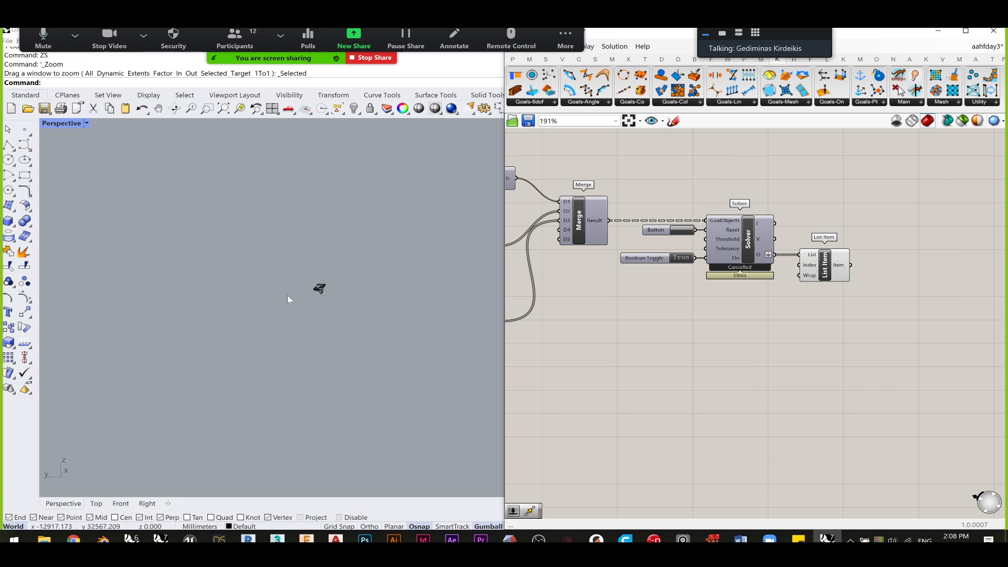
scroll(709, 293, down, 4)
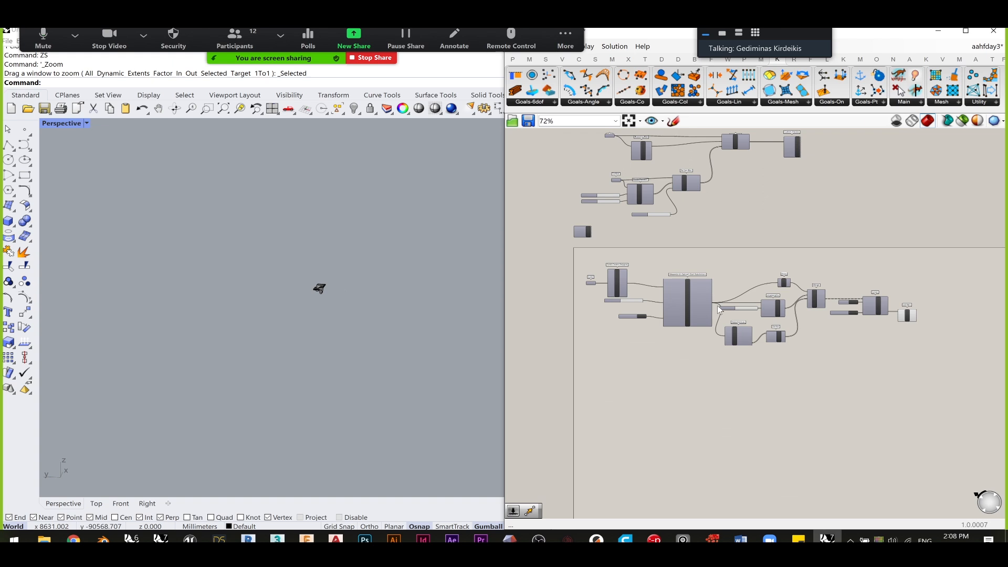
scroll(906, 326, up, 1)
click(319, 289)
text(ZS)
key(Return)
key(Escape)
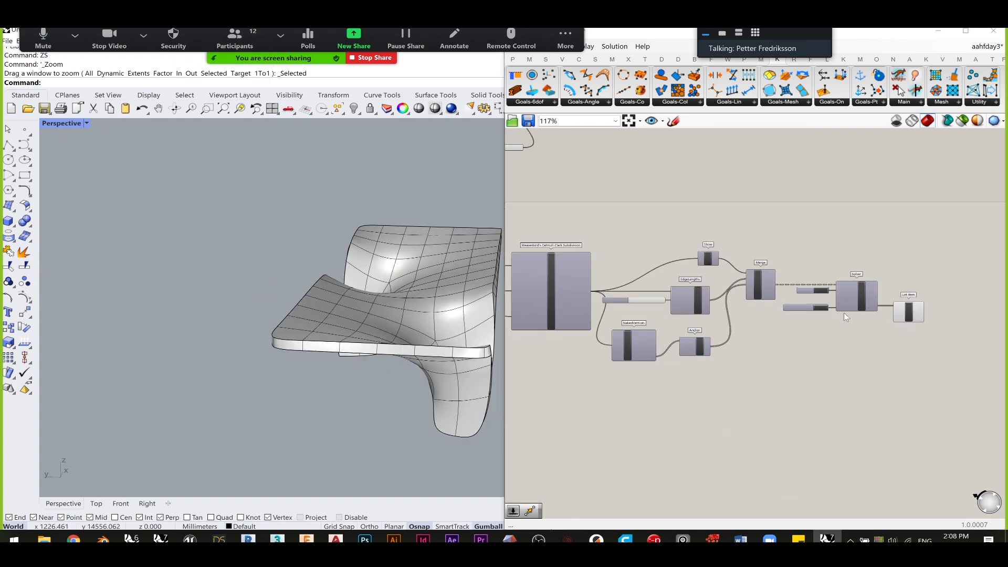
- Enable the preview of the Solver component and bring its mesh into closer view beside the canopy
scroll(348, 328, down, 3)
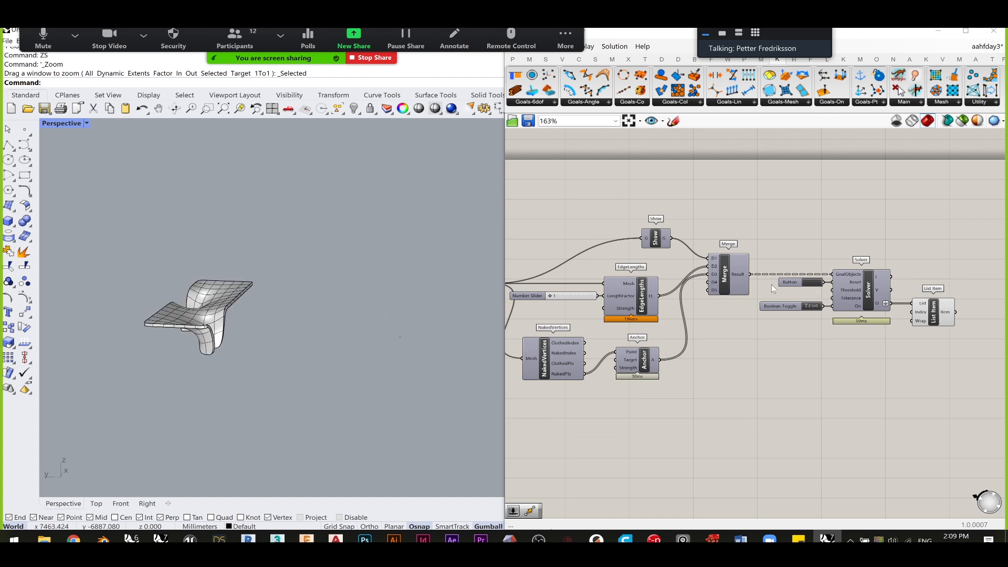
click(872, 289)
middle_click(873, 290)
click(899, 270)
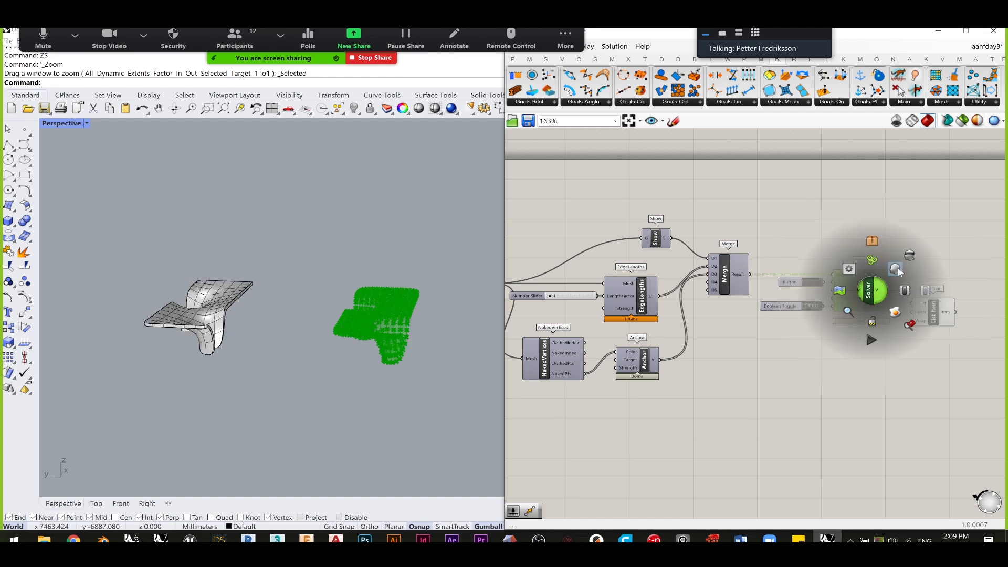
click(874, 255)
scroll(399, 319, up, 6)
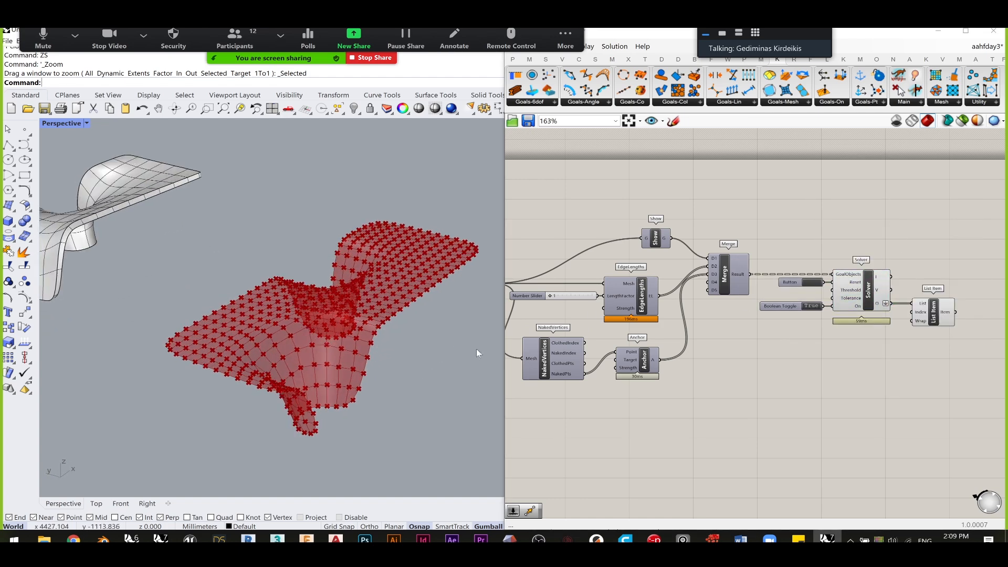
- Delete the number slider feeding the LengthFactor input of the EdgeLengths component
right_drag(797, 332, 870, 282)
right_drag(622, 329, 755, 341)
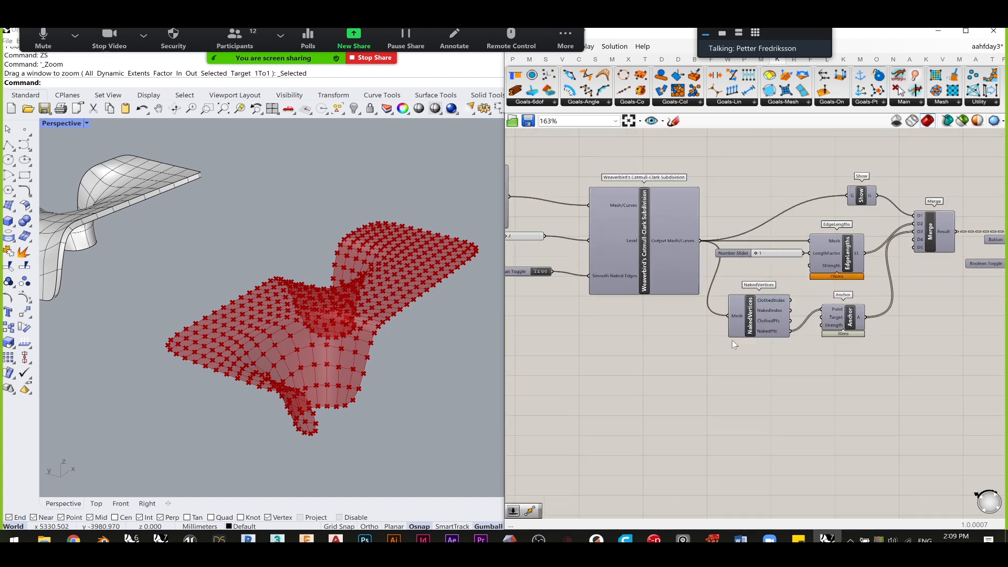
scroll(689, 297, down, 2)
scroll(687, 298, down, 1)
right_drag(642, 285, 693, 287)
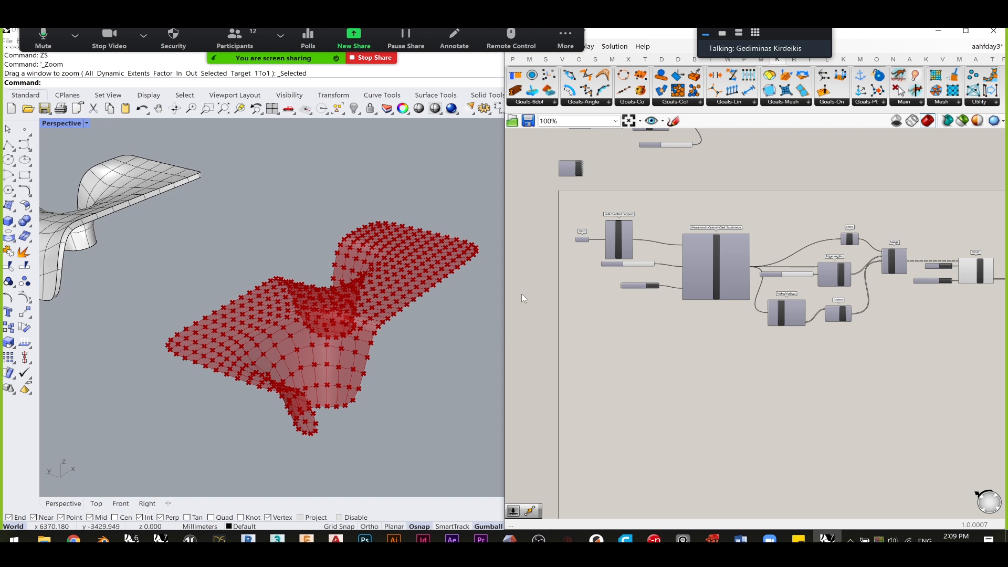
right_drag(783, 296, 706, 258)
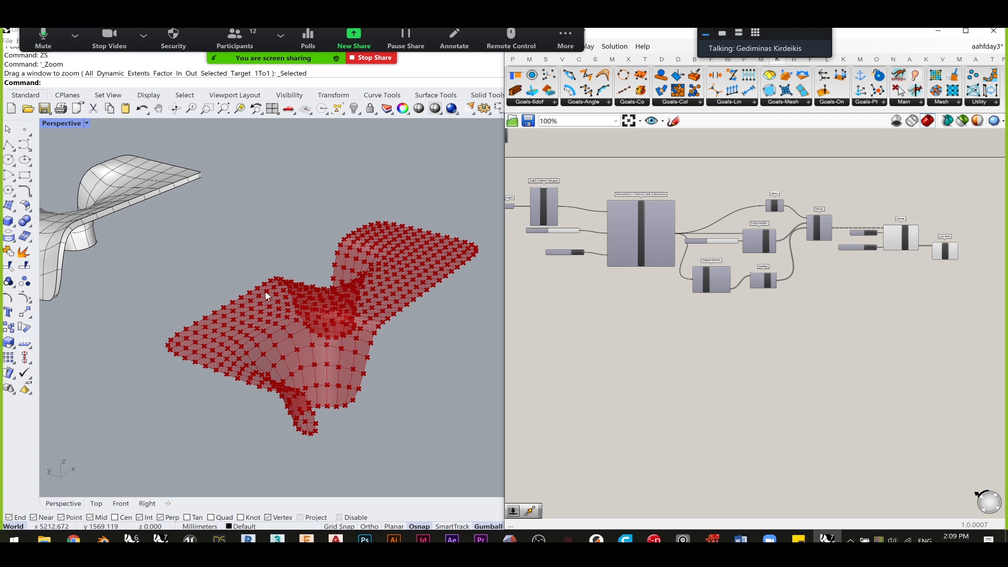
scroll(773, 260, up, 2)
click(666, 332)
scroll(632, 230, up, 4)
scroll(631, 230, up, 1)
click(631, 230)
click(702, 226)
key(Delete)
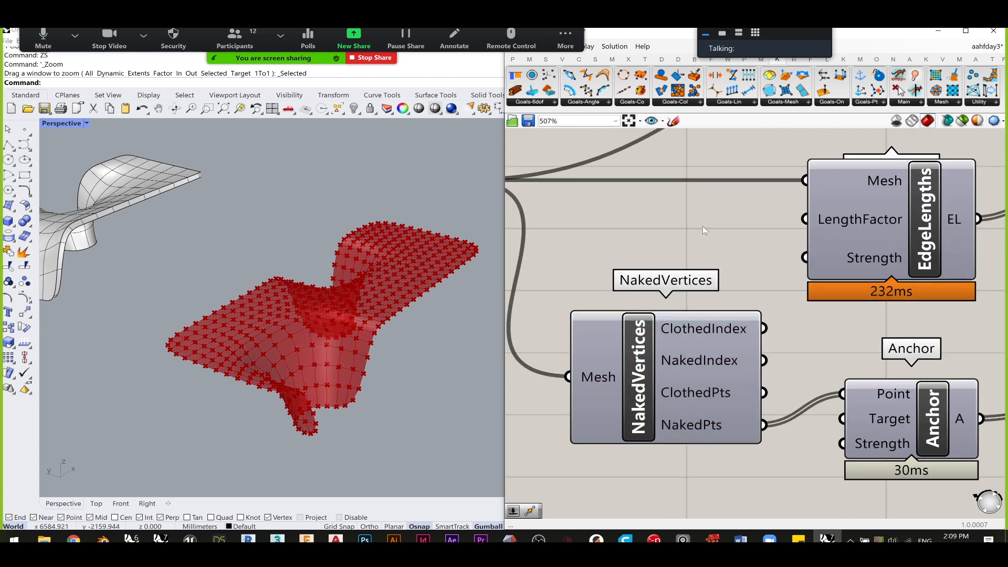
- Create a number slider set to 0 and connect it to the LengthFactor input of EdgeLengths
double_click(702, 226)
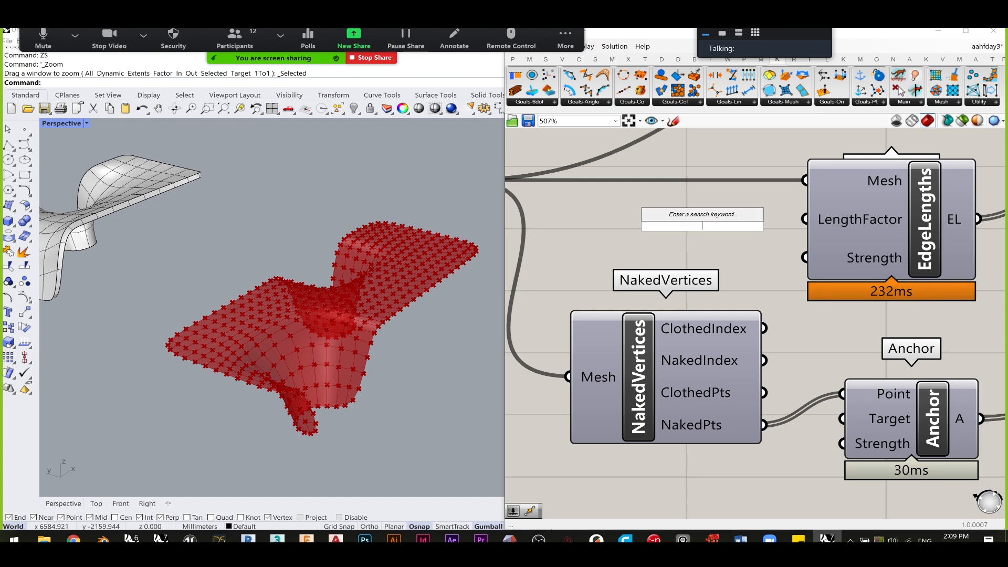
text(0)
key(Return)
drag(734, 225, 659, 225)
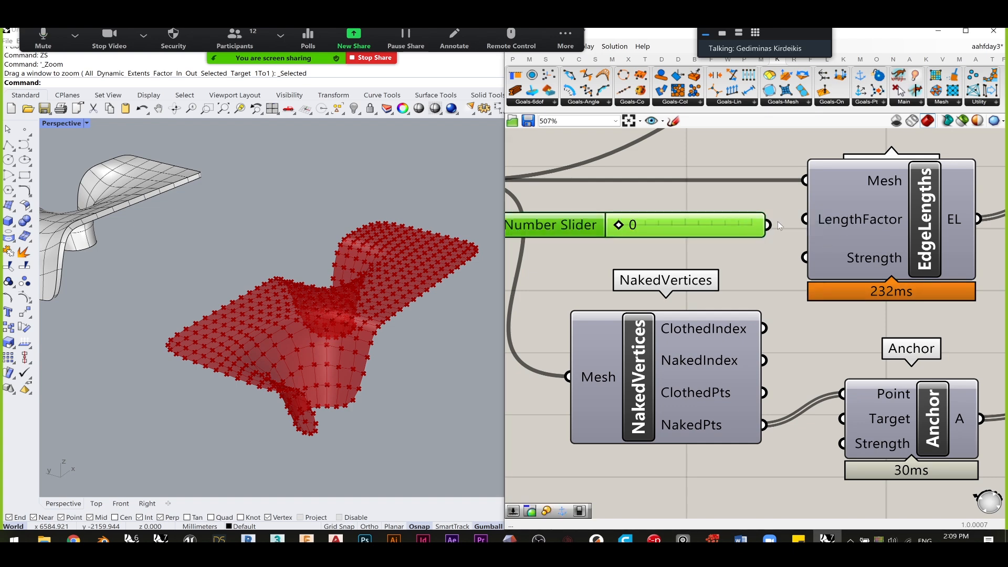
drag(806, 219, 754, 213)
click(727, 266)
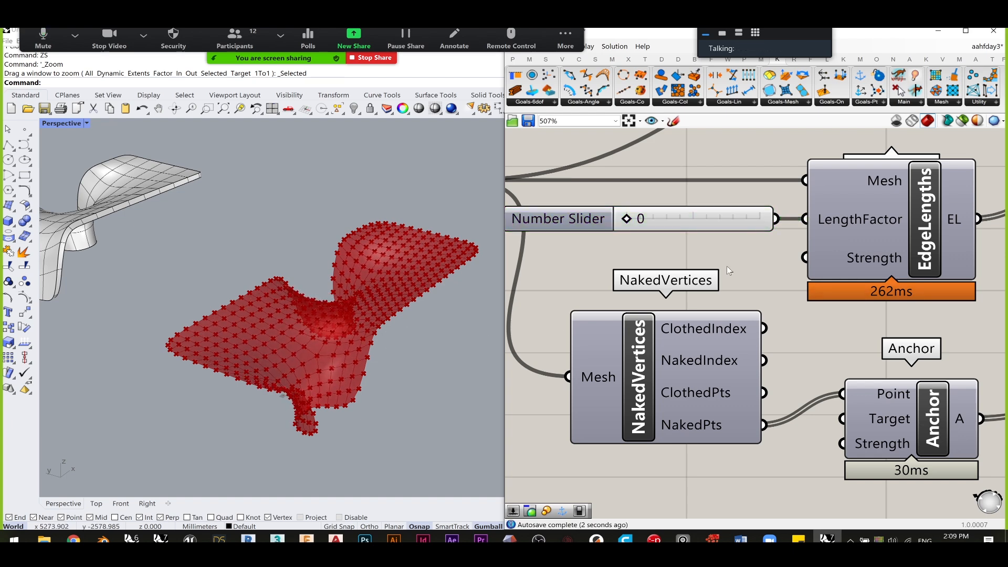
- Turn off the Solver component's preview and pause it by setting its Boolean Toggle to False
scroll(727, 266, down, 4)
right_drag(854, 253, 681, 262)
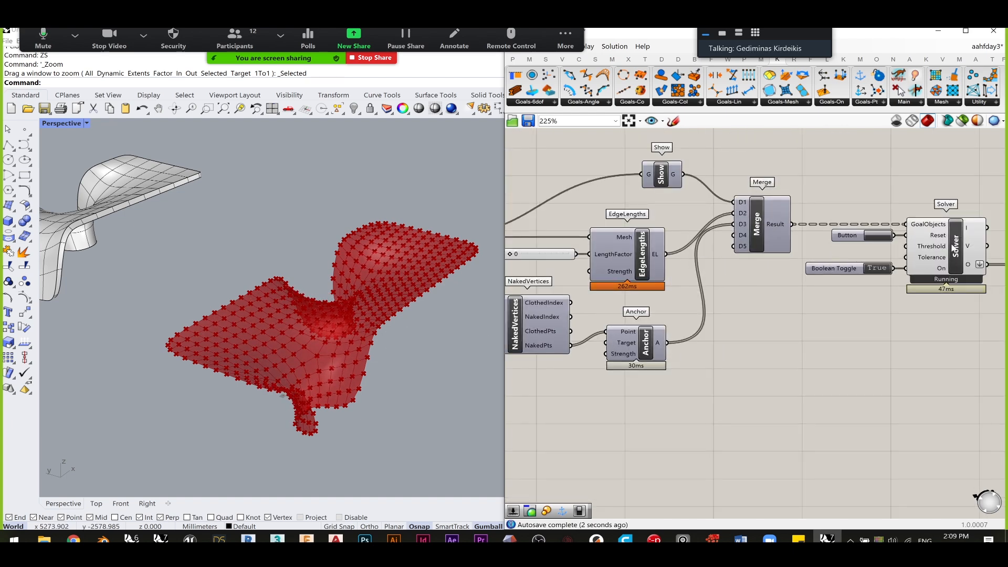
click(955, 247)
middle_click(956, 247)
click(989, 212)
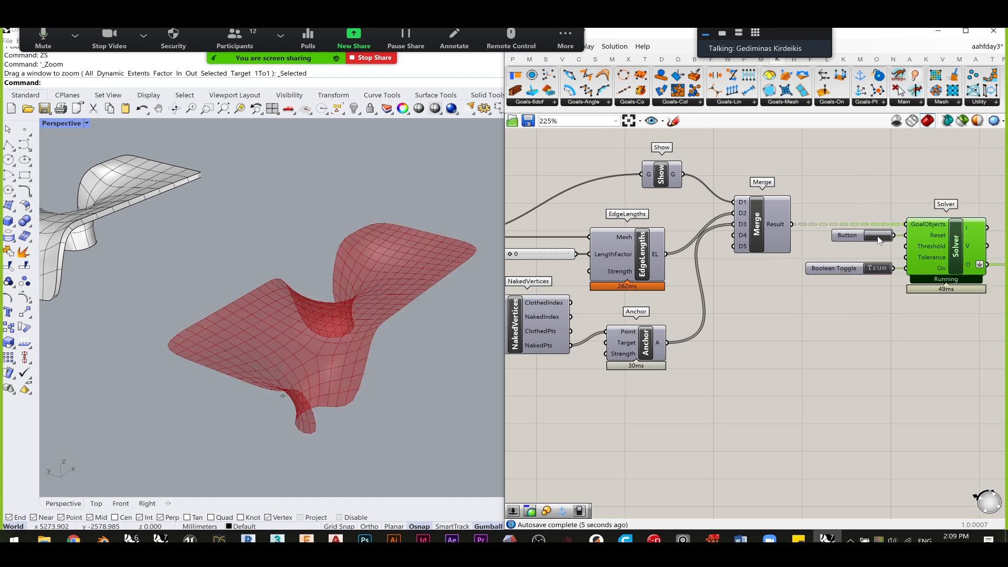
click(885, 272)
- Sketch an arrow-shaped polyline beside the relaxed mesh in the Rhino viewport and delete it
right_drag(271, 320, 9, 121)
click(9, 144)
click(233, 271)
click(421, 266)
click(303, 231)
click(308, 321)
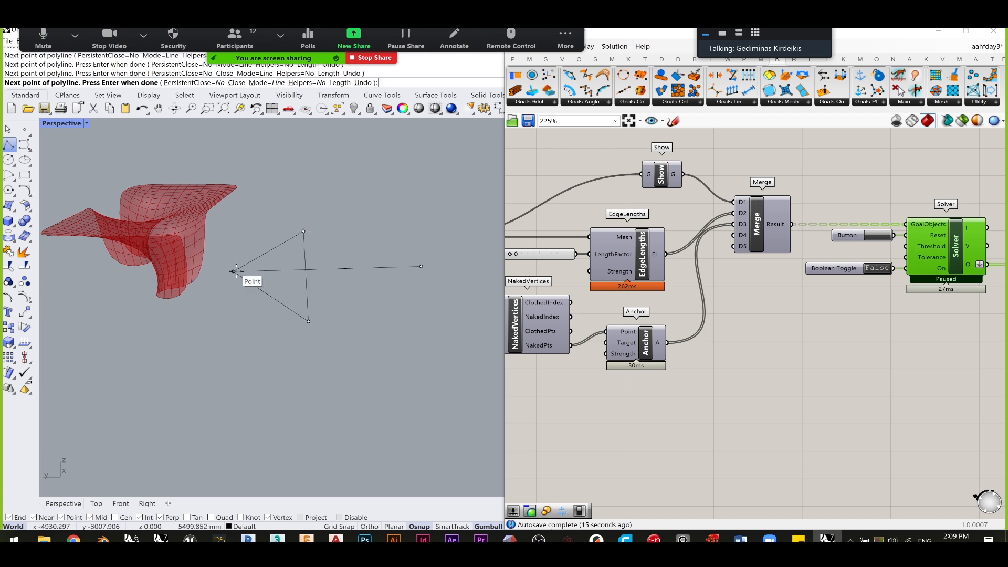
click(234, 272)
drag(229, 232, 223, 226)
key(Delete)
- Place a Load goal component from the Goals-Pt group below the Anchor component
shift+right_drag(244, 228, 380, 254)
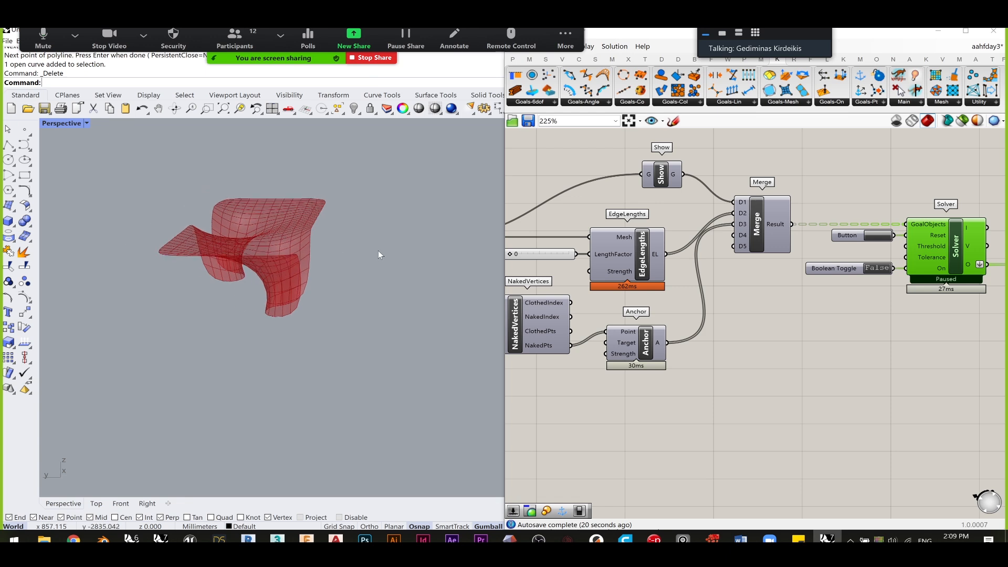
right_drag(782, 338, 858, 295)
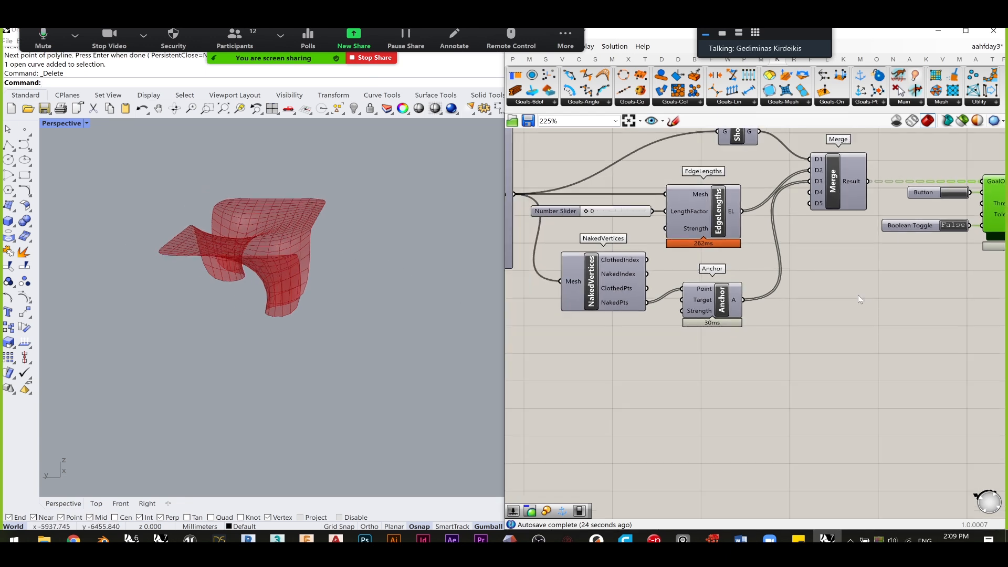
click(830, 332)
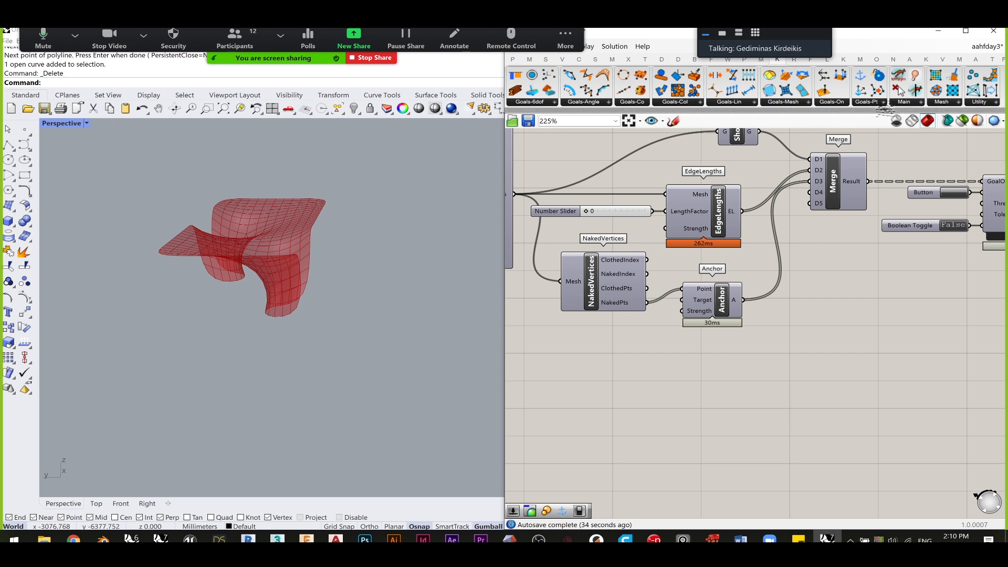
click(868, 105)
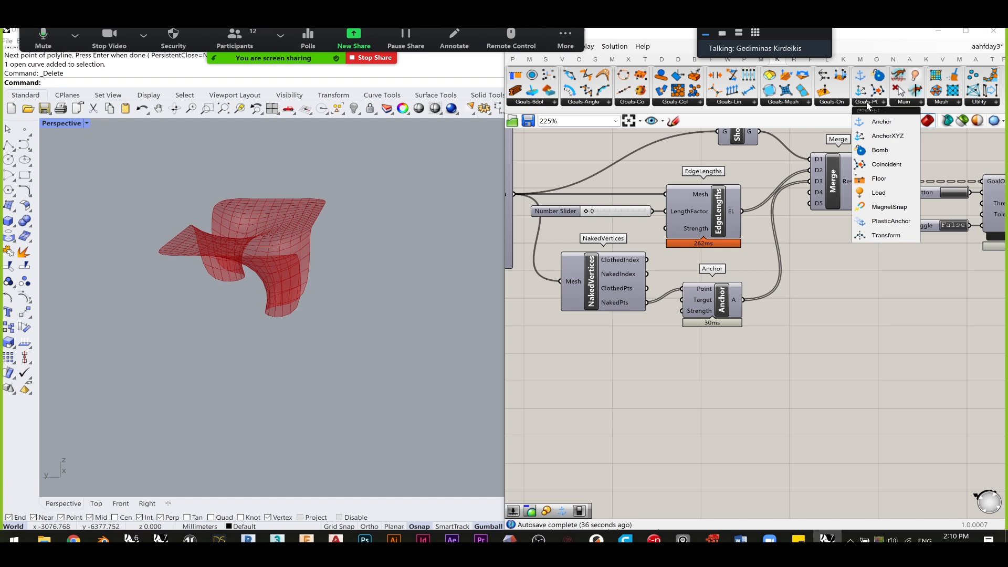
drag(886, 199, 712, 374)
scroll(756, 347, up, 2)
drag(754, 347, 738, 366)
- Connect the ClothedPts output of NakedVertices to the Point input of Load
right_drag(677, 267, 741, 243)
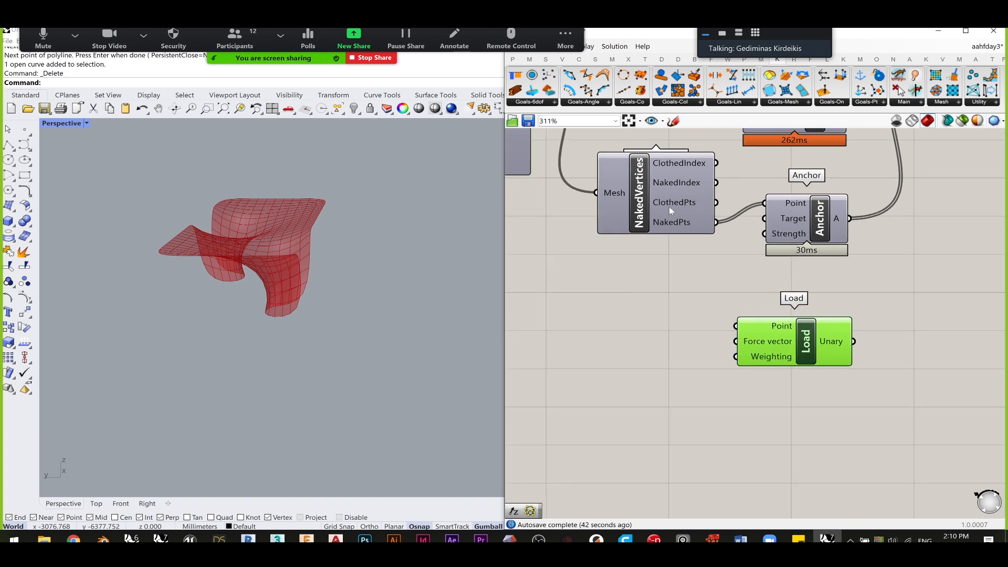
scroll(677, 206, up, 1)
drag(727, 208, 747, 346)
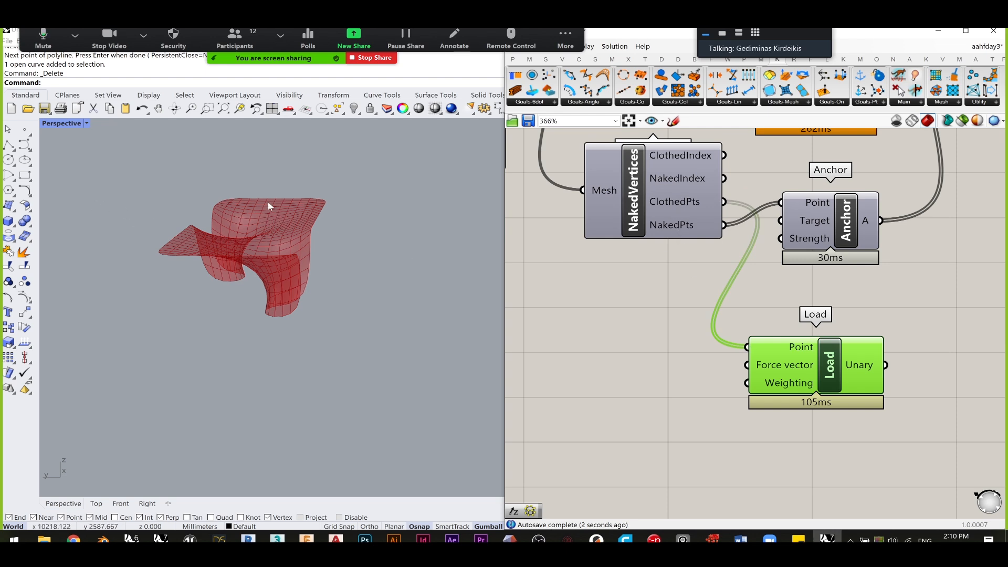
drag(678, 210, 663, 208)
right_drag(753, 331, 771, 314)
drag(835, 366, 834, 367)
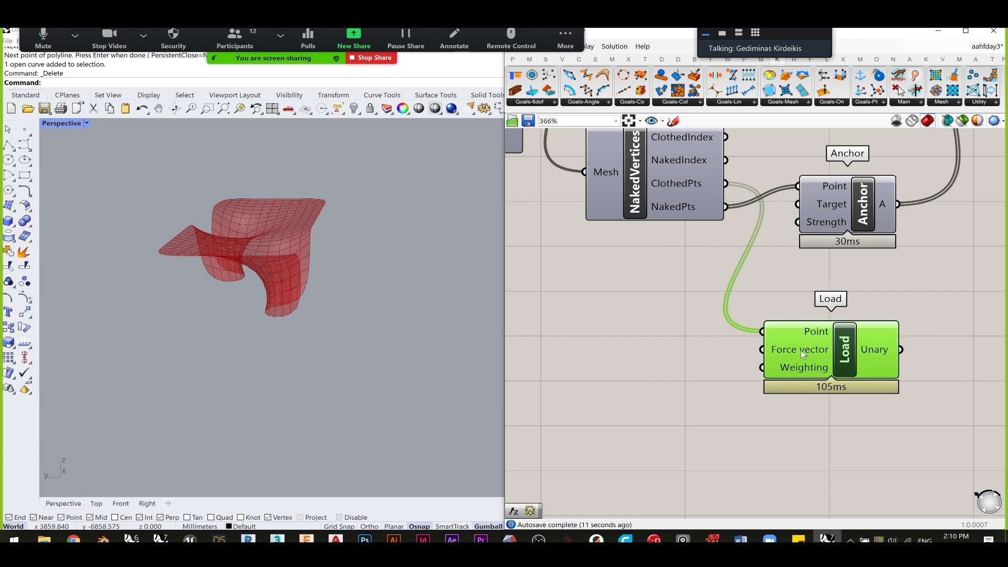
- Add a Unit Y component and connect its Unit vector output to the Force vector input of Load
mouse_move(801, 353)
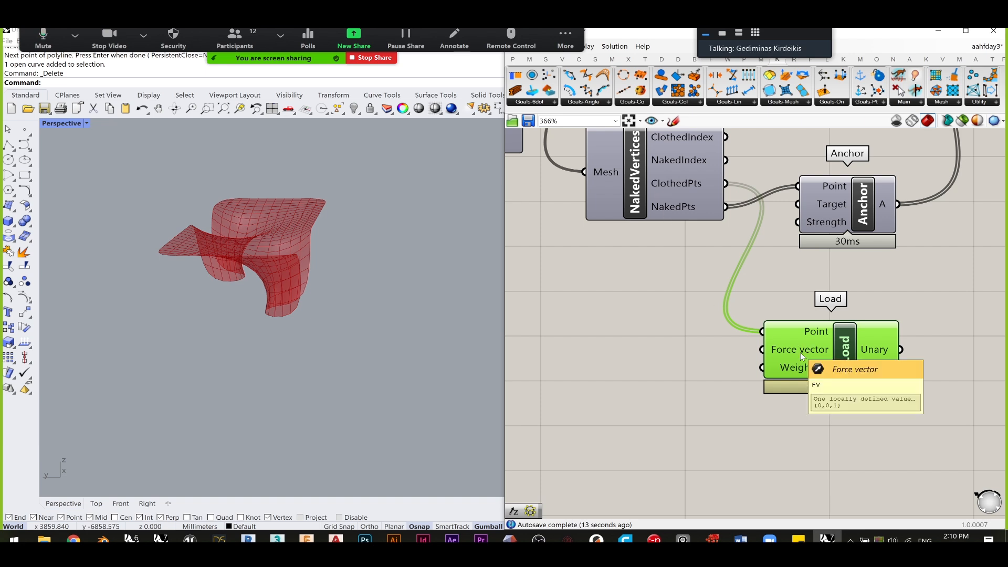
double_click(644, 358)
text(y)
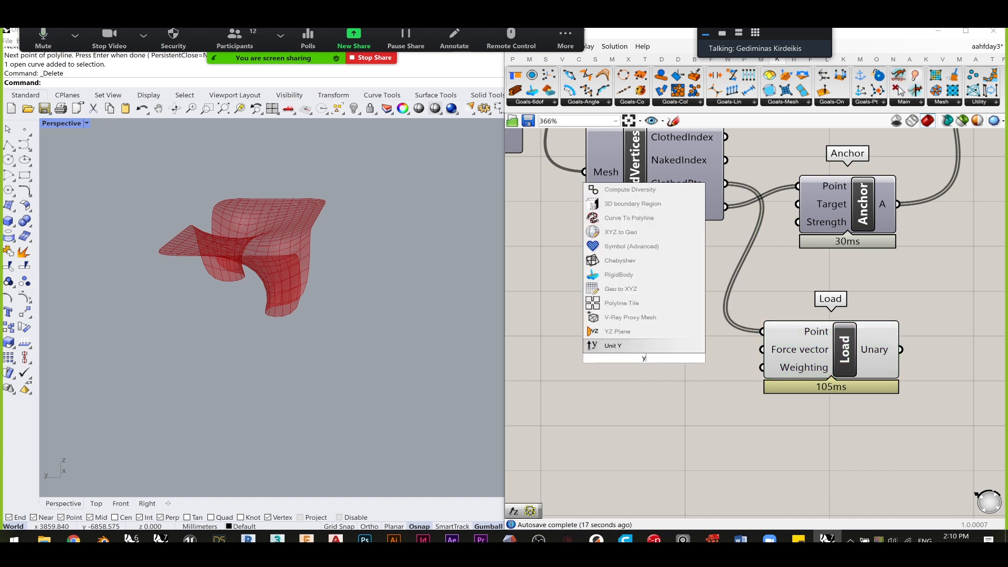
key(Return)
drag(711, 358, 762, 350)
drag(658, 366, 656, 362)
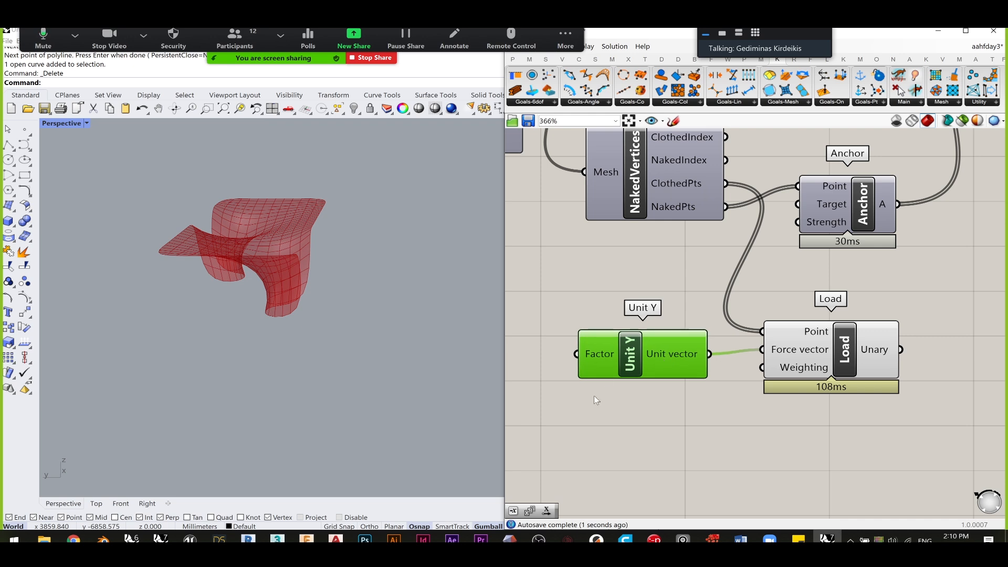
right_drag(645, 366, 751, 339)
drag(751, 338, 757, 344)
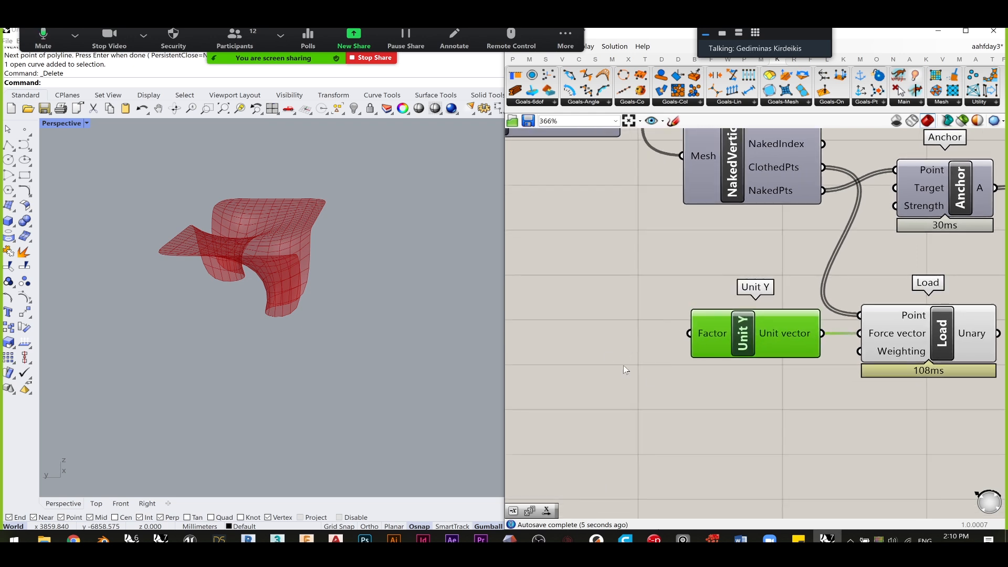
- Create a number slider set to 100 and connect it to the Factor input of Unit Y
double_click(600, 399)
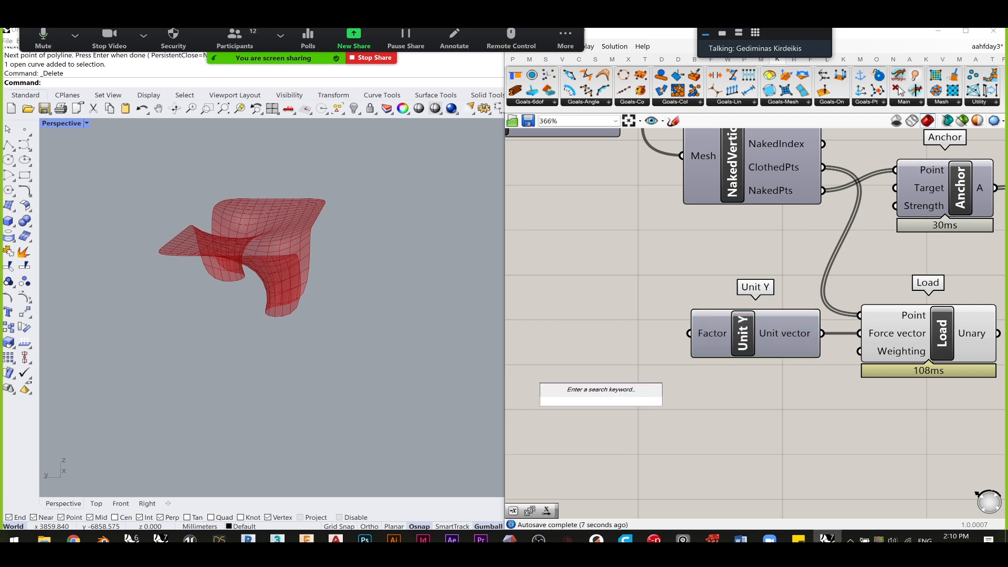
text(100)
key(Return)
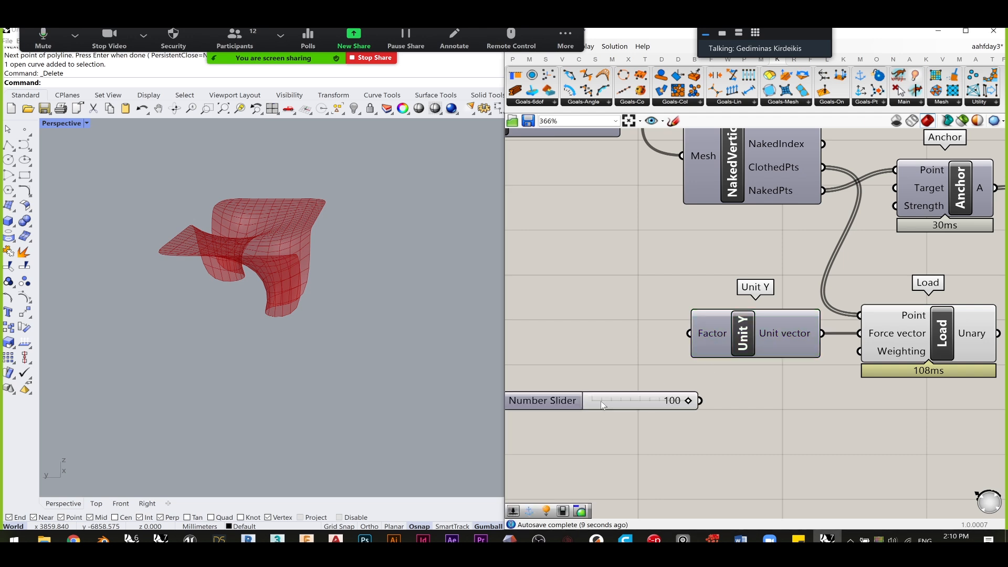
drag(694, 409, 604, 330)
- Connect the Unary output of Load to Merge input D4, and reset and run the Solver with its toggle set to True
scroll(605, 331, down, 3)
right_drag(822, 288, 649, 395)
drag(674, 441, 746, 244)
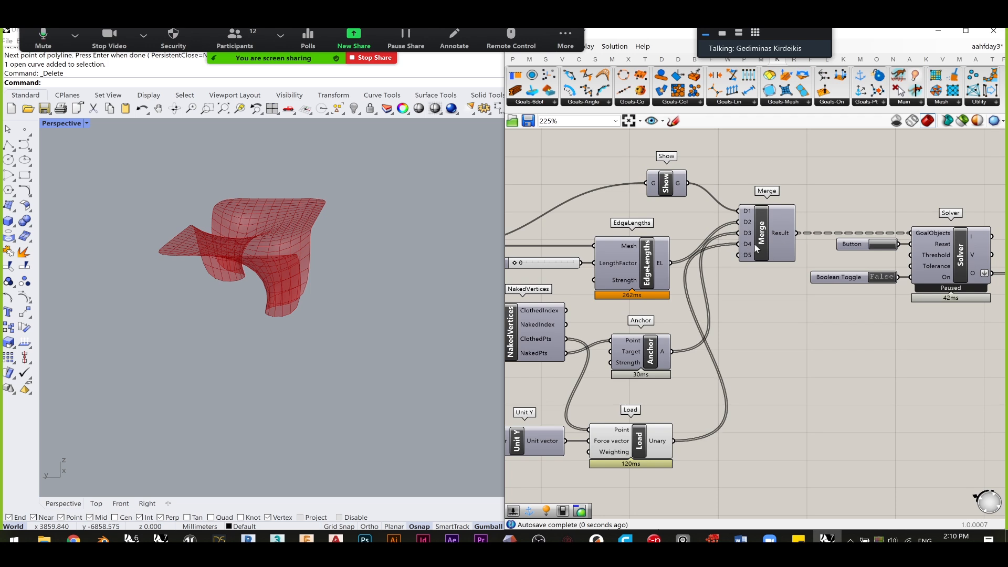
click(883, 246)
double_click(883, 277)
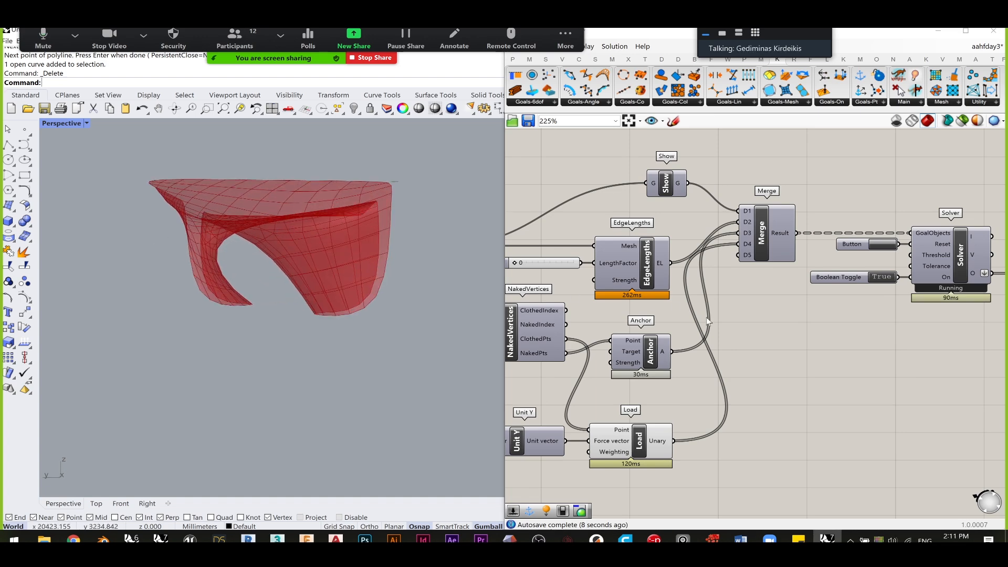
- Set the Unit Y factor slider to 0 and back to 100 to compare the load's effect on the mesh
scroll(707, 320, down, 3)
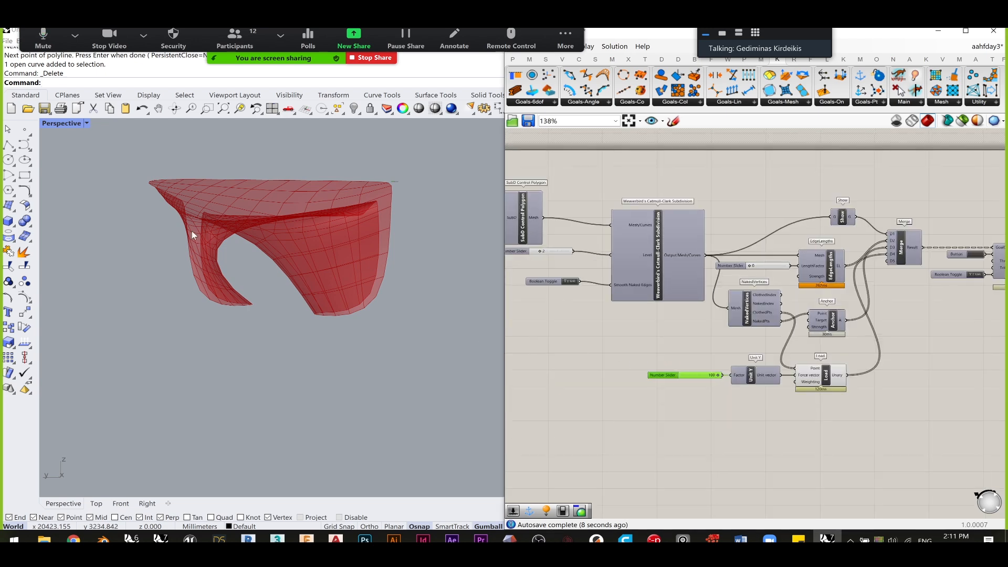
scroll(709, 379, up, 3)
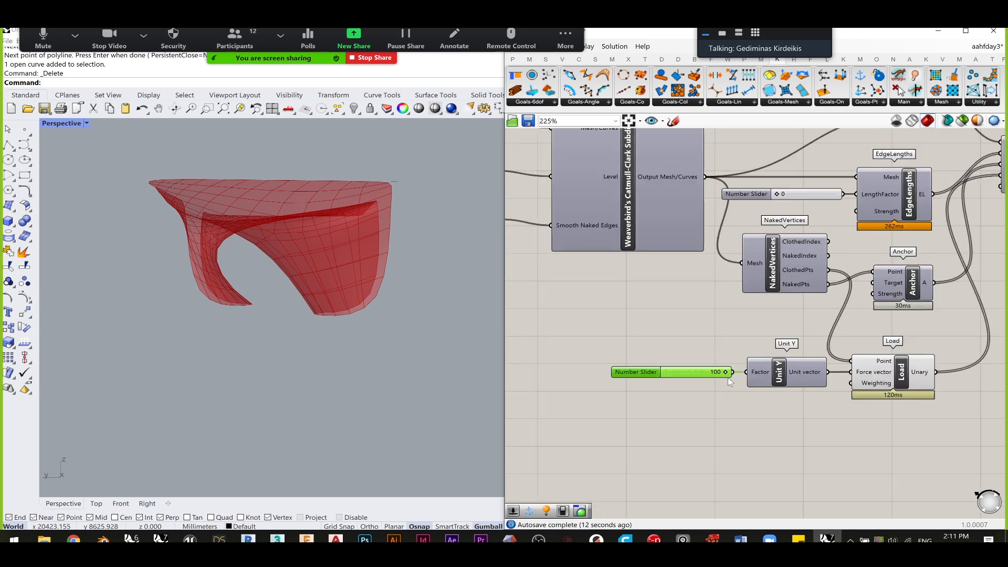
drag(708, 376, 626, 384)
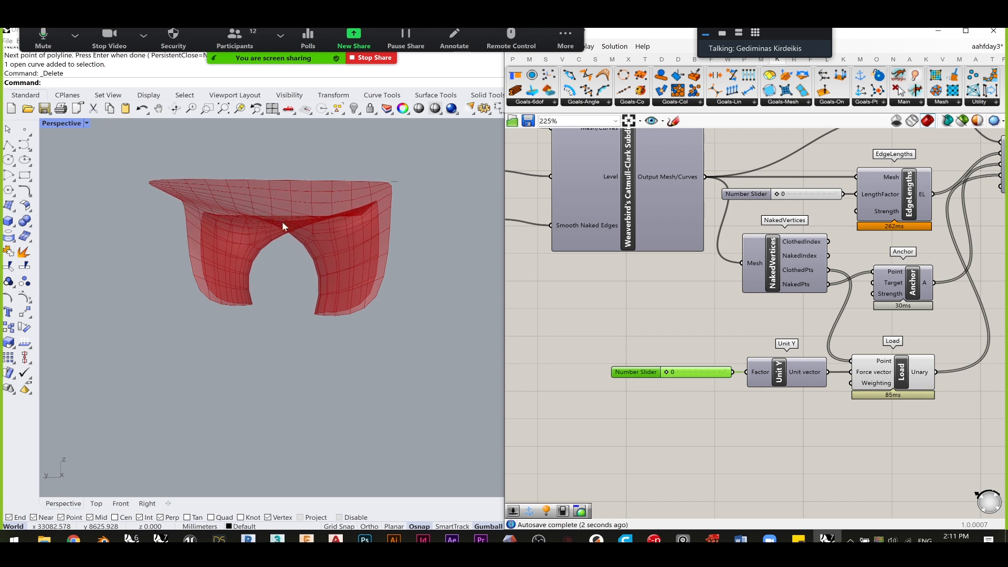
drag(664, 375, 787, 389)
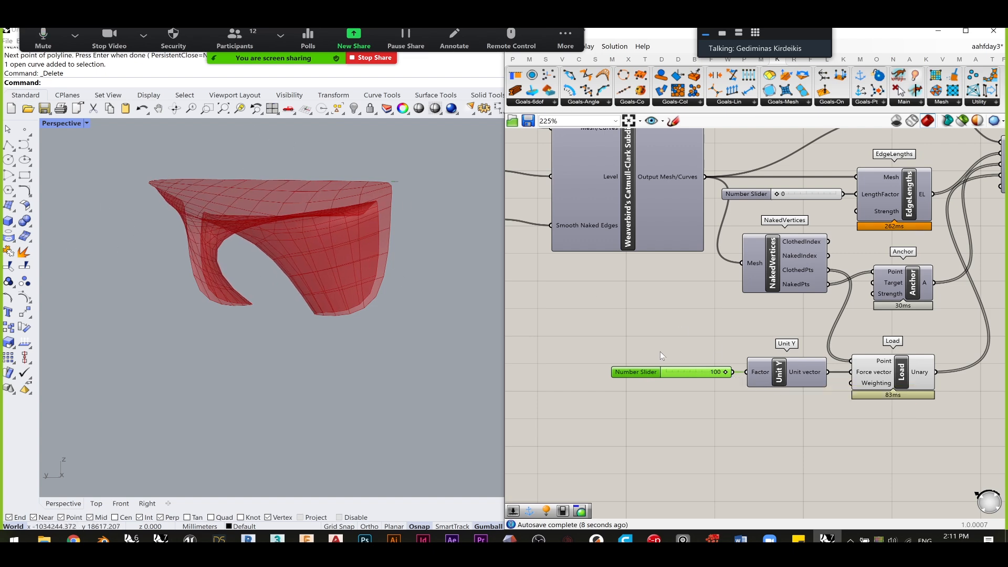
right_drag(297, 247, 255, 225)
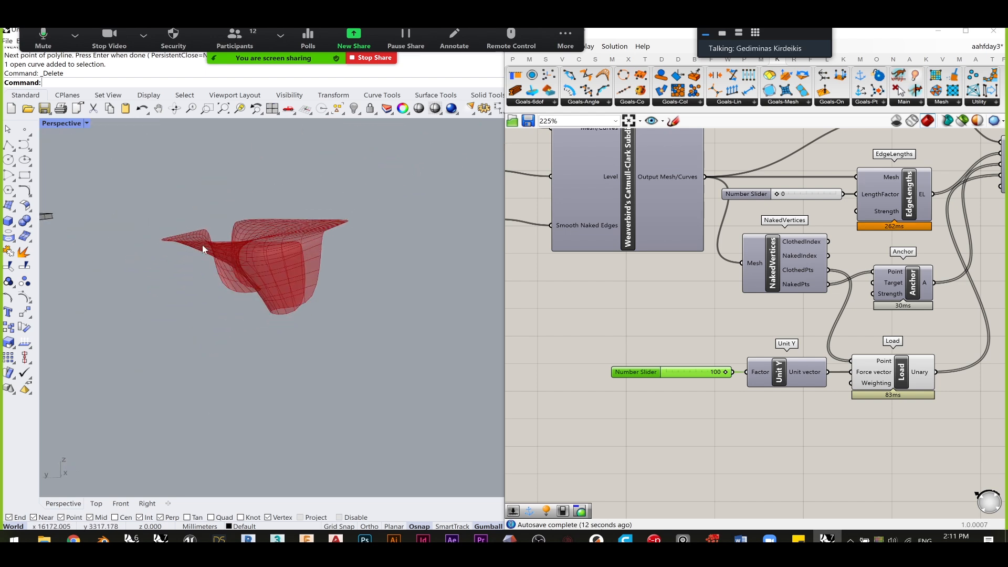